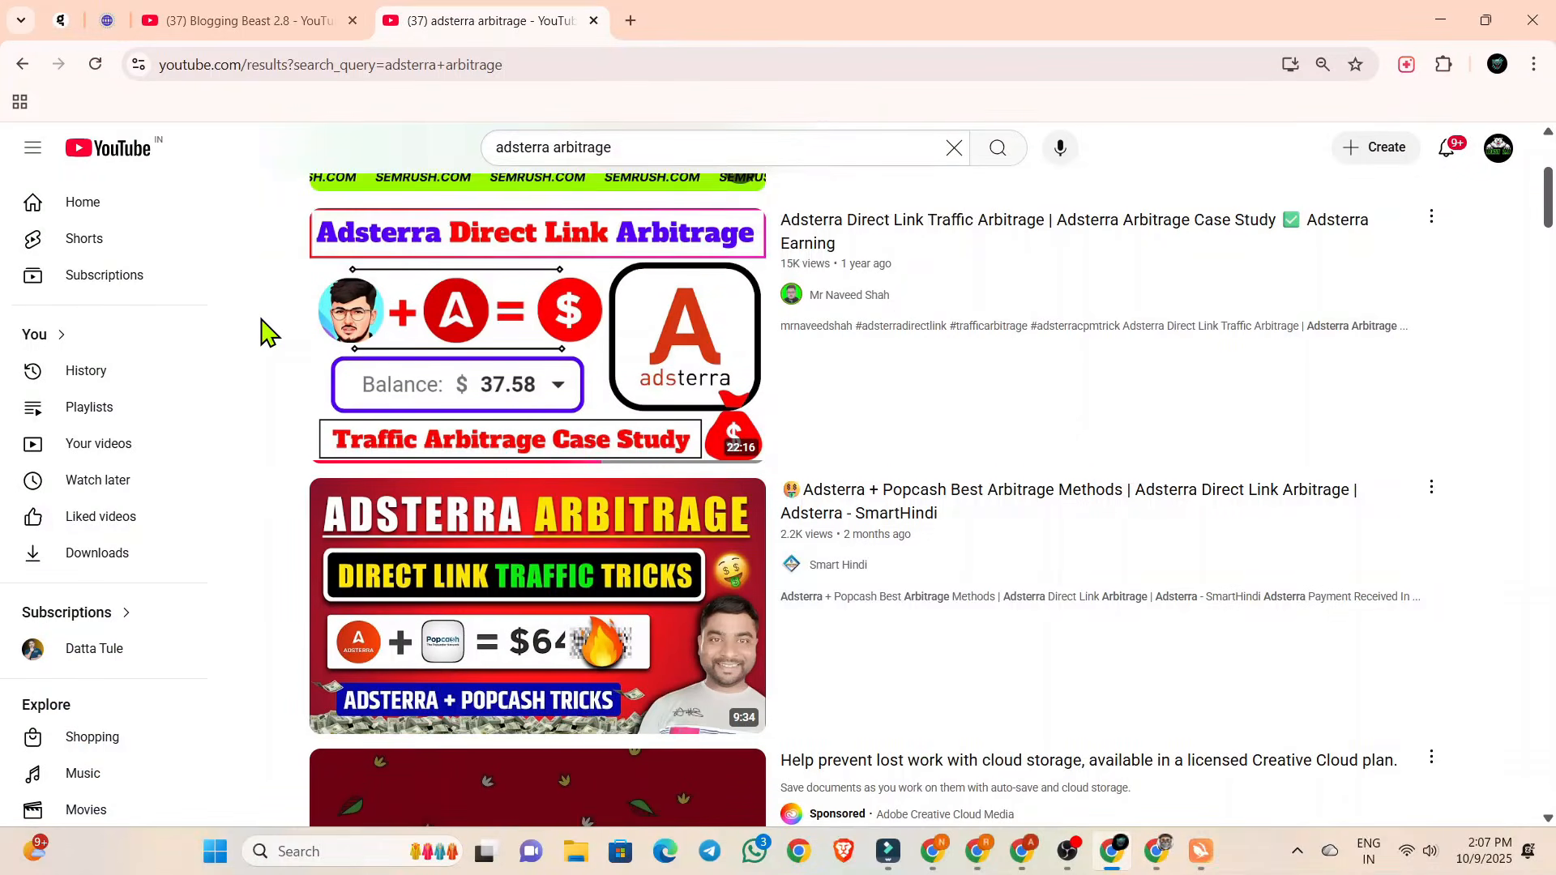
# Browse the YouTube results for adsterra arbitrage and the videos on the Blogging Beast 2.8 channel.
pyautogui.scroll(-15, 261, 333)
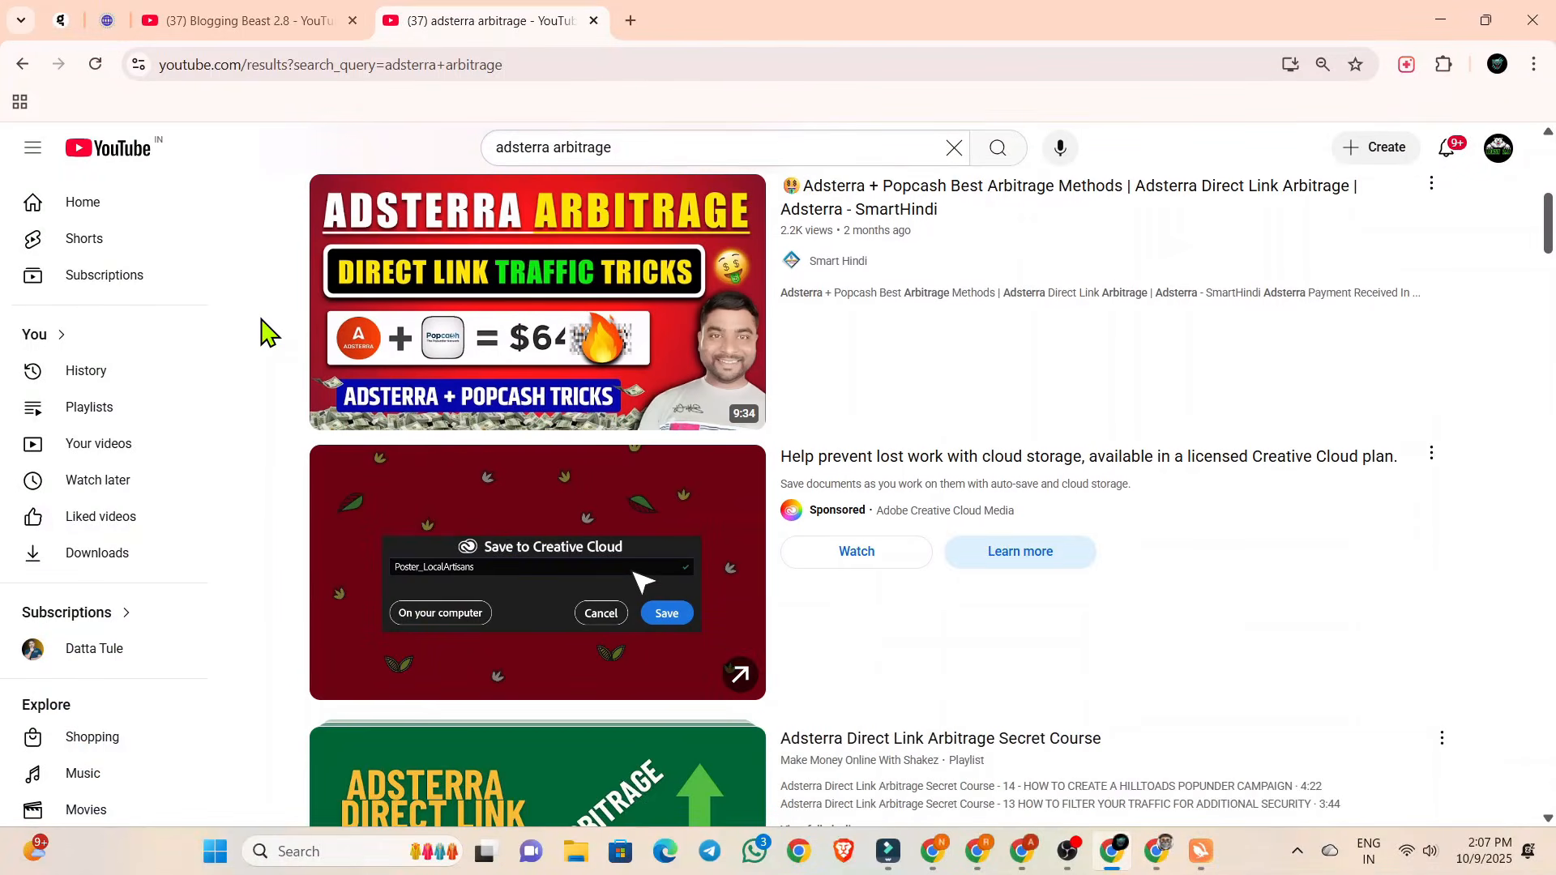
pyautogui.scroll(-14, 261, 332)
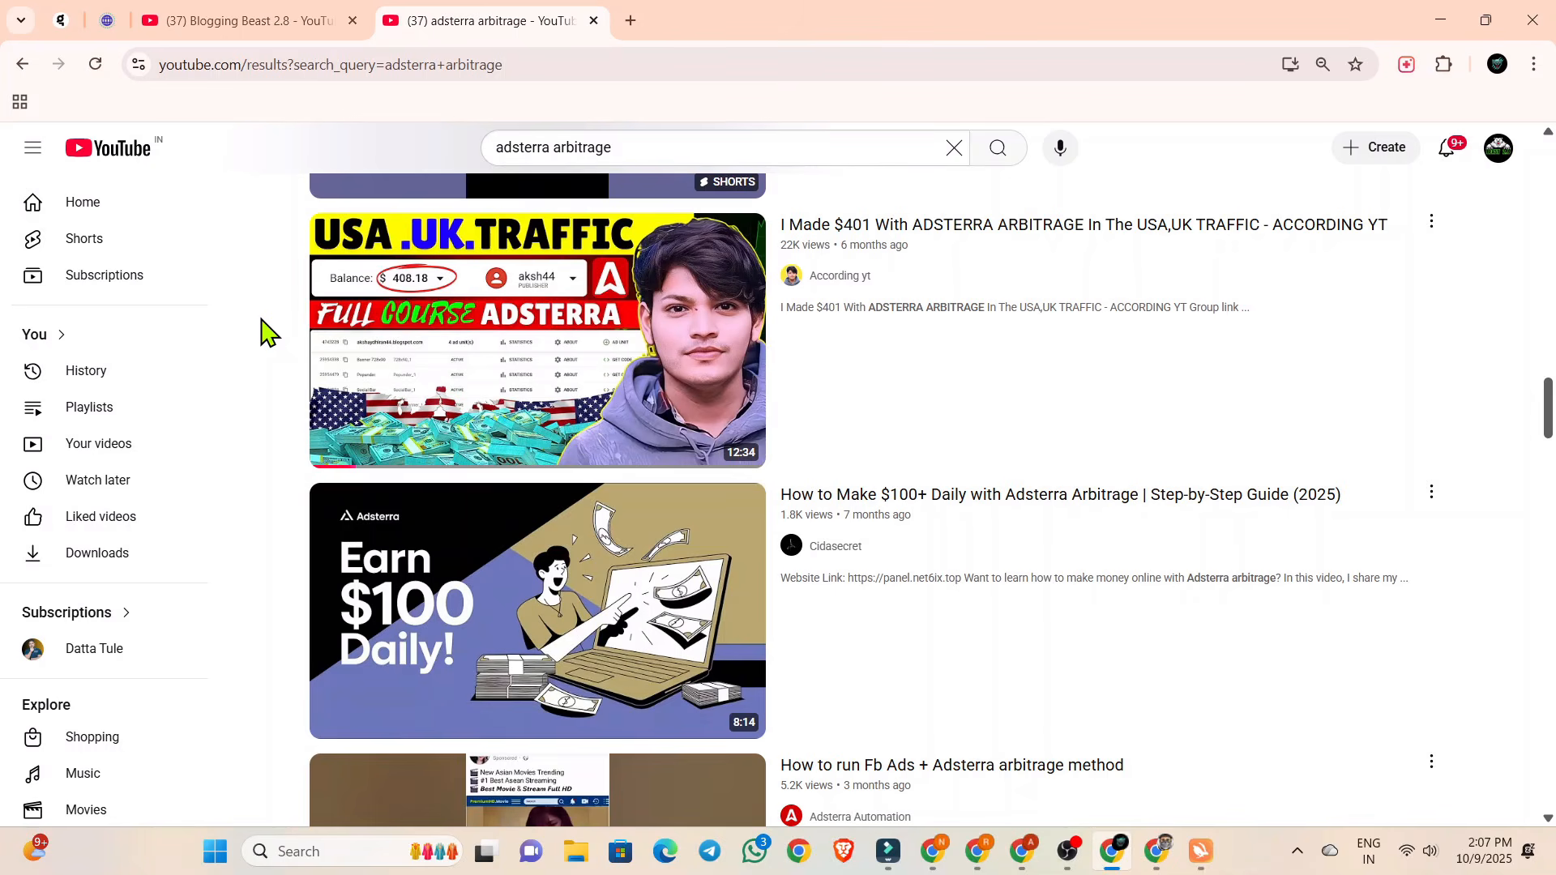
pyautogui.scroll(-10, 261, 330)
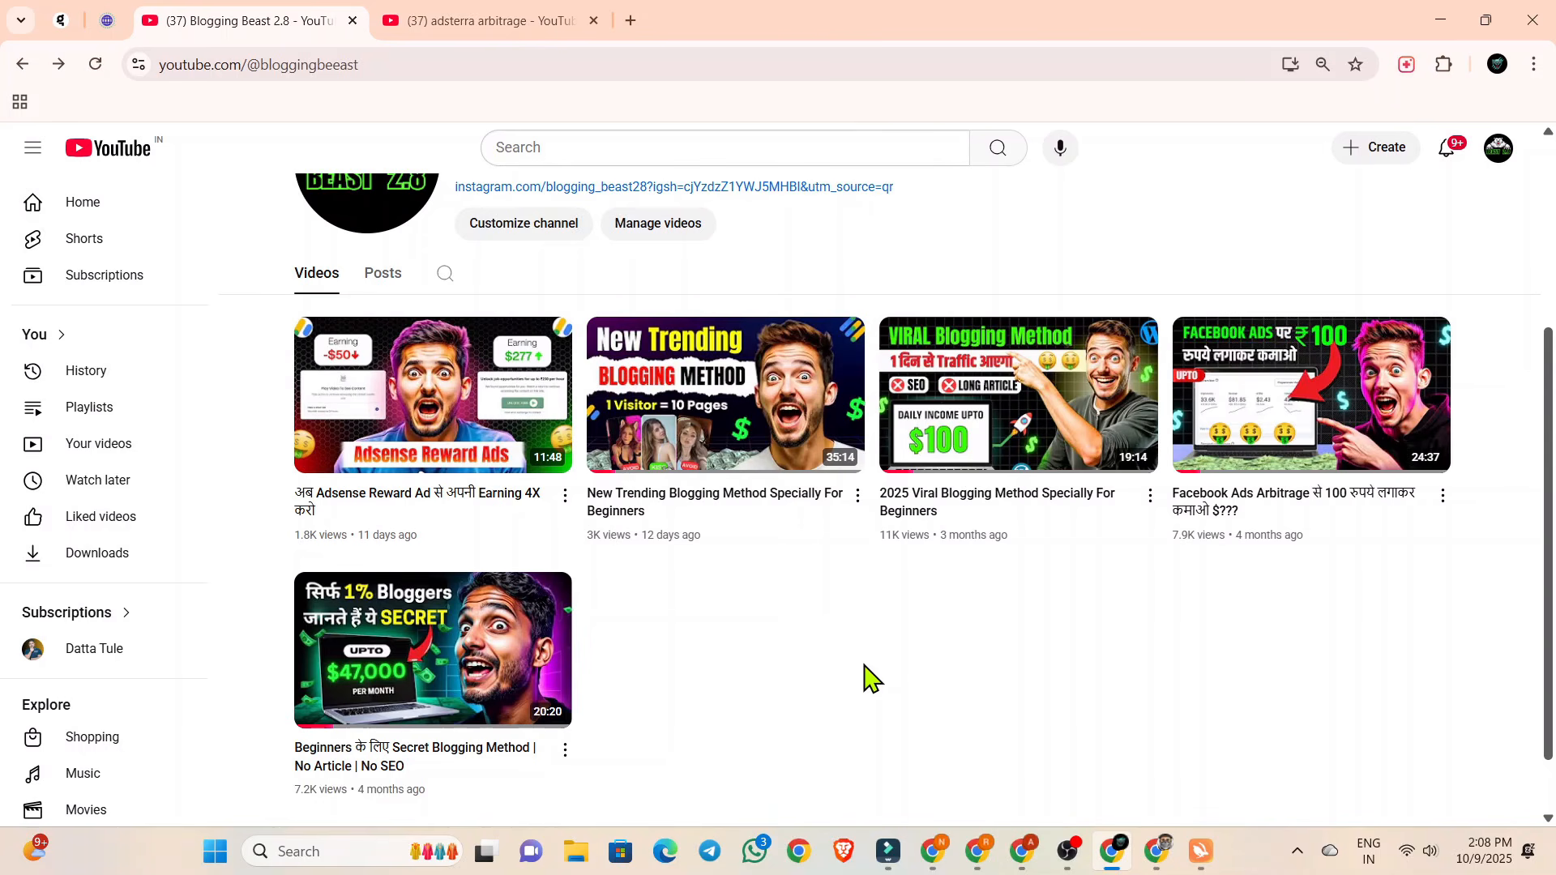
pyautogui.scroll(3, 886, 556)
pyautogui.scroll(-2, 885, 558)
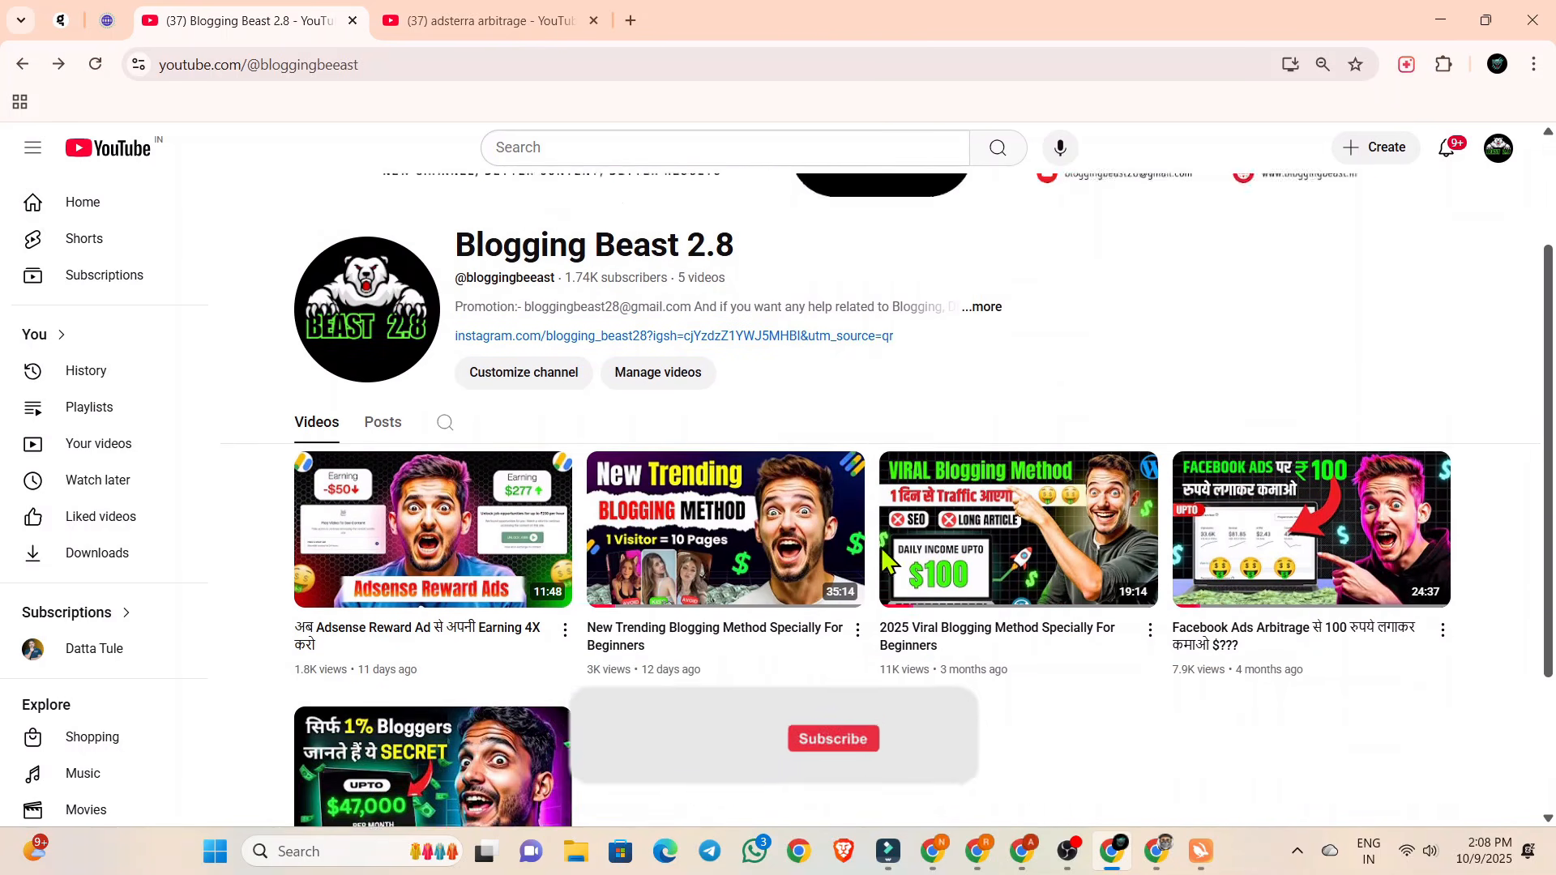
pyautogui.scroll(-1, 885, 555)
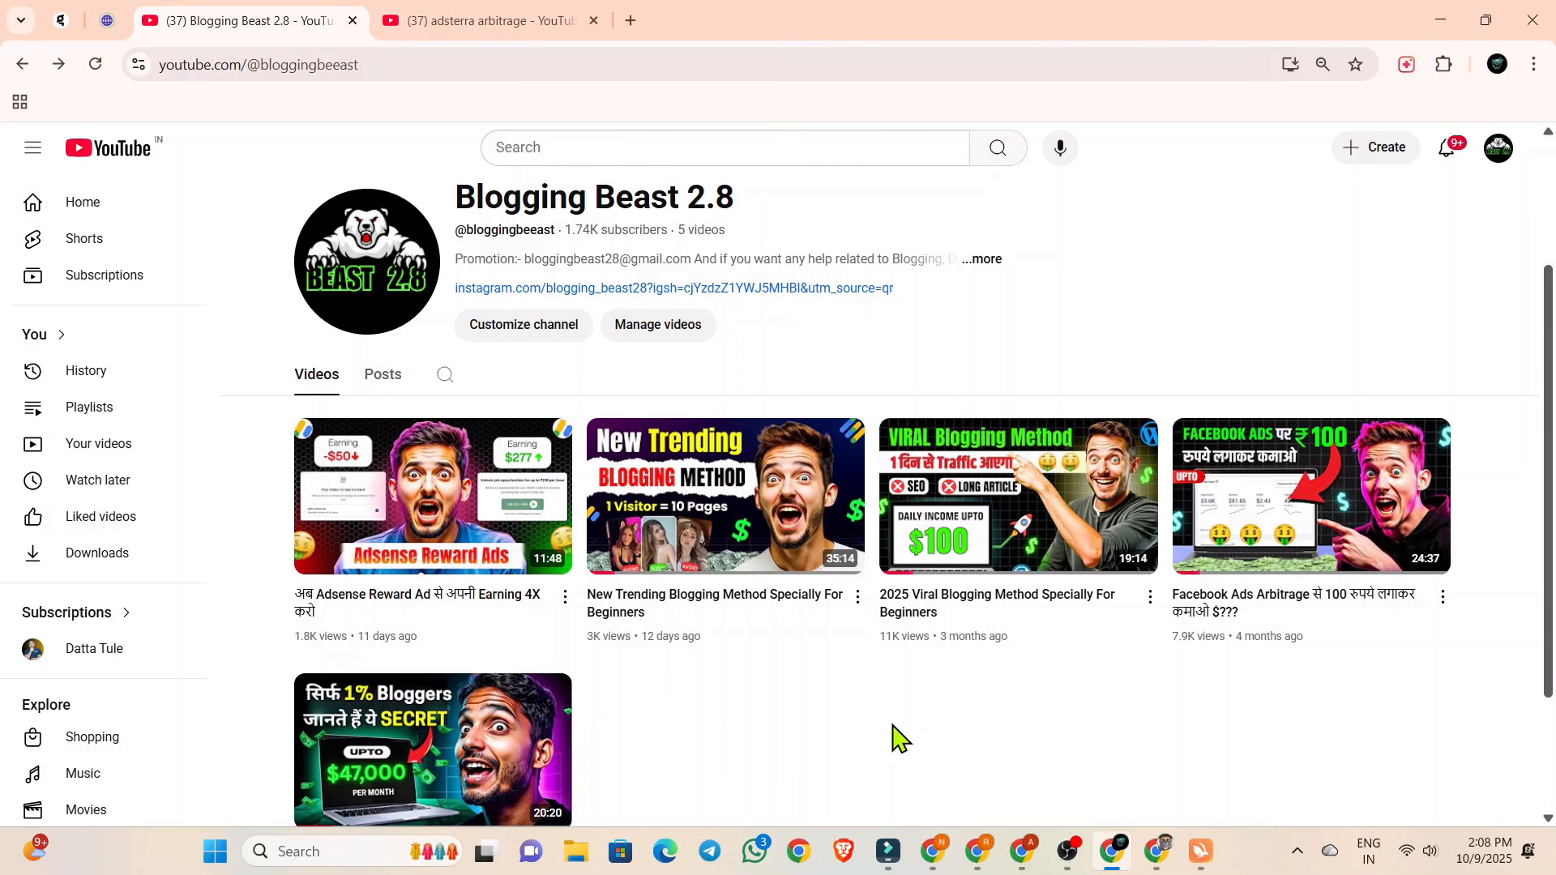
pyautogui.scroll(-1, 891, 737)
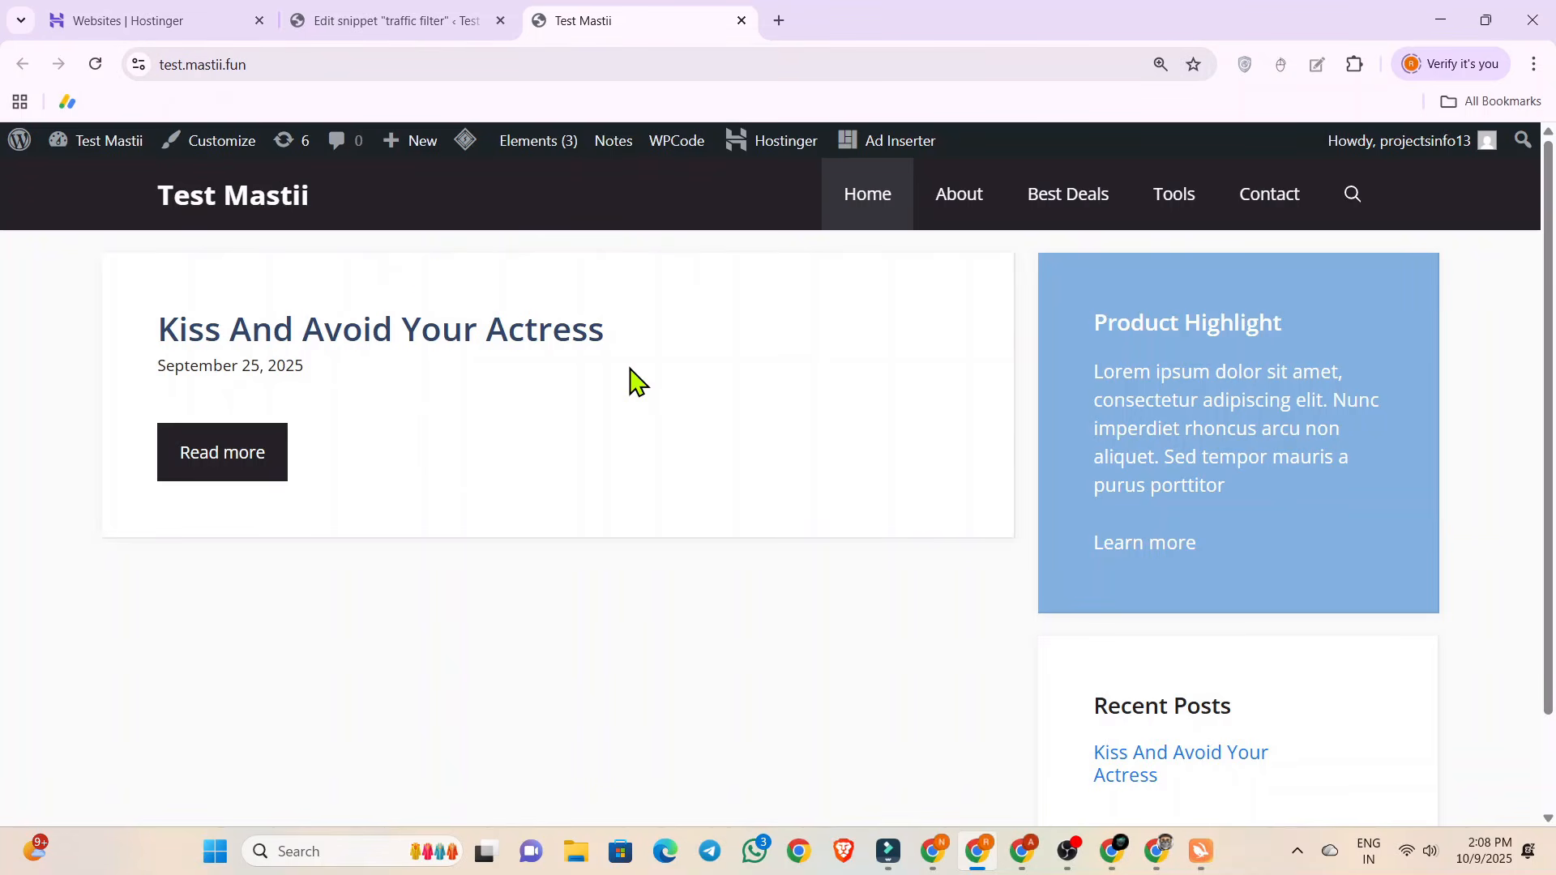
# Look over the Test Mastii home page and open the post Kiss And Avoid Your Actress.
pyautogui.scroll(-2, 631, 379)
pyautogui.scroll(2, 701, 527)
pyautogui.scroll(-2, 802, 405)
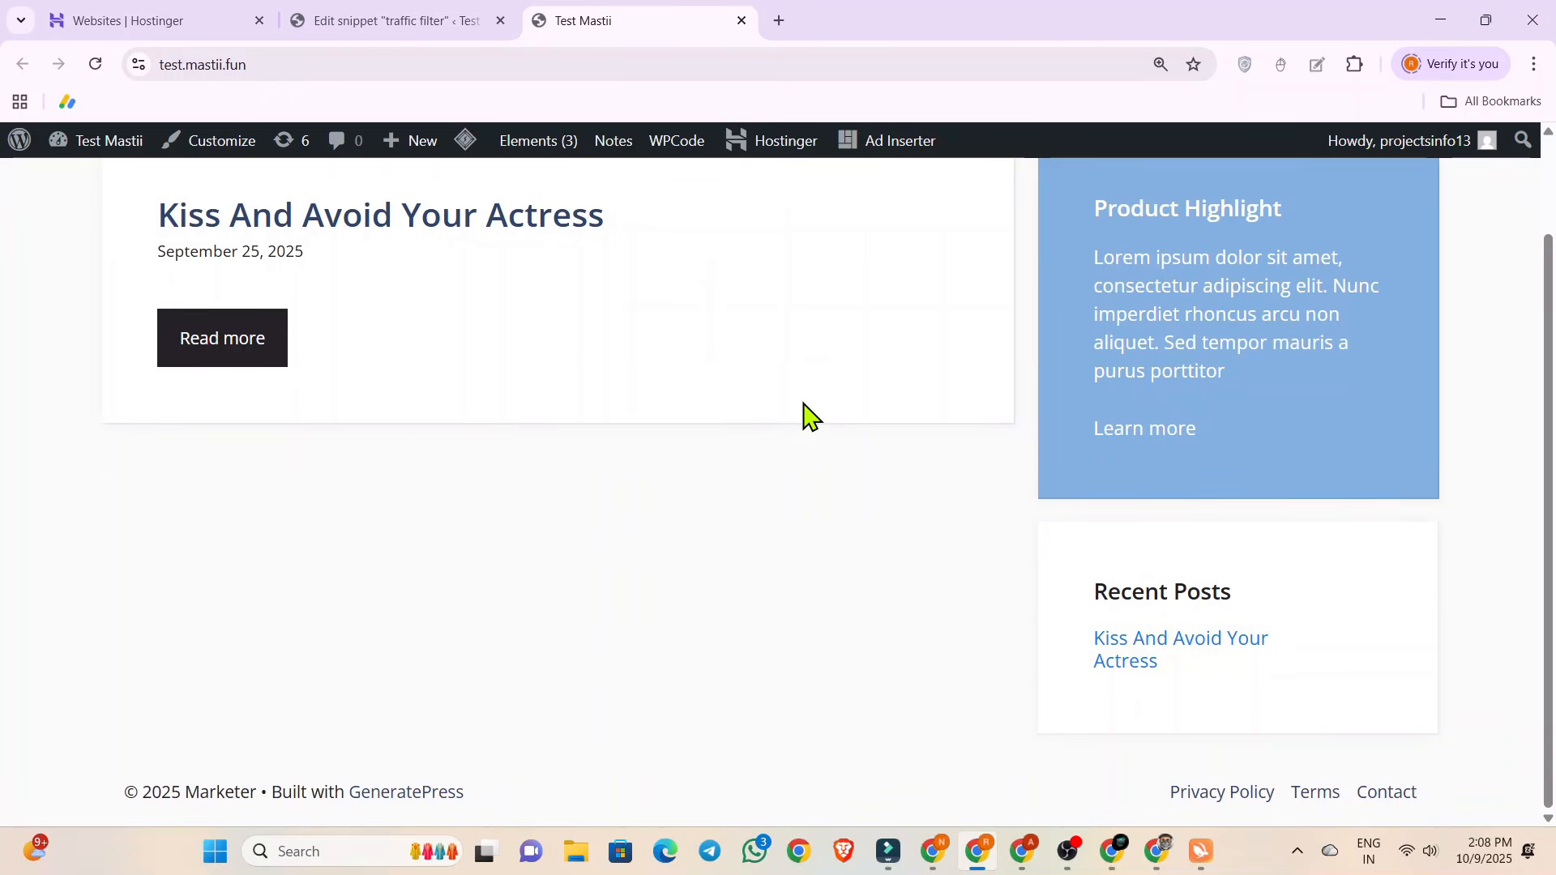
pyautogui.scroll(2, 802, 417)
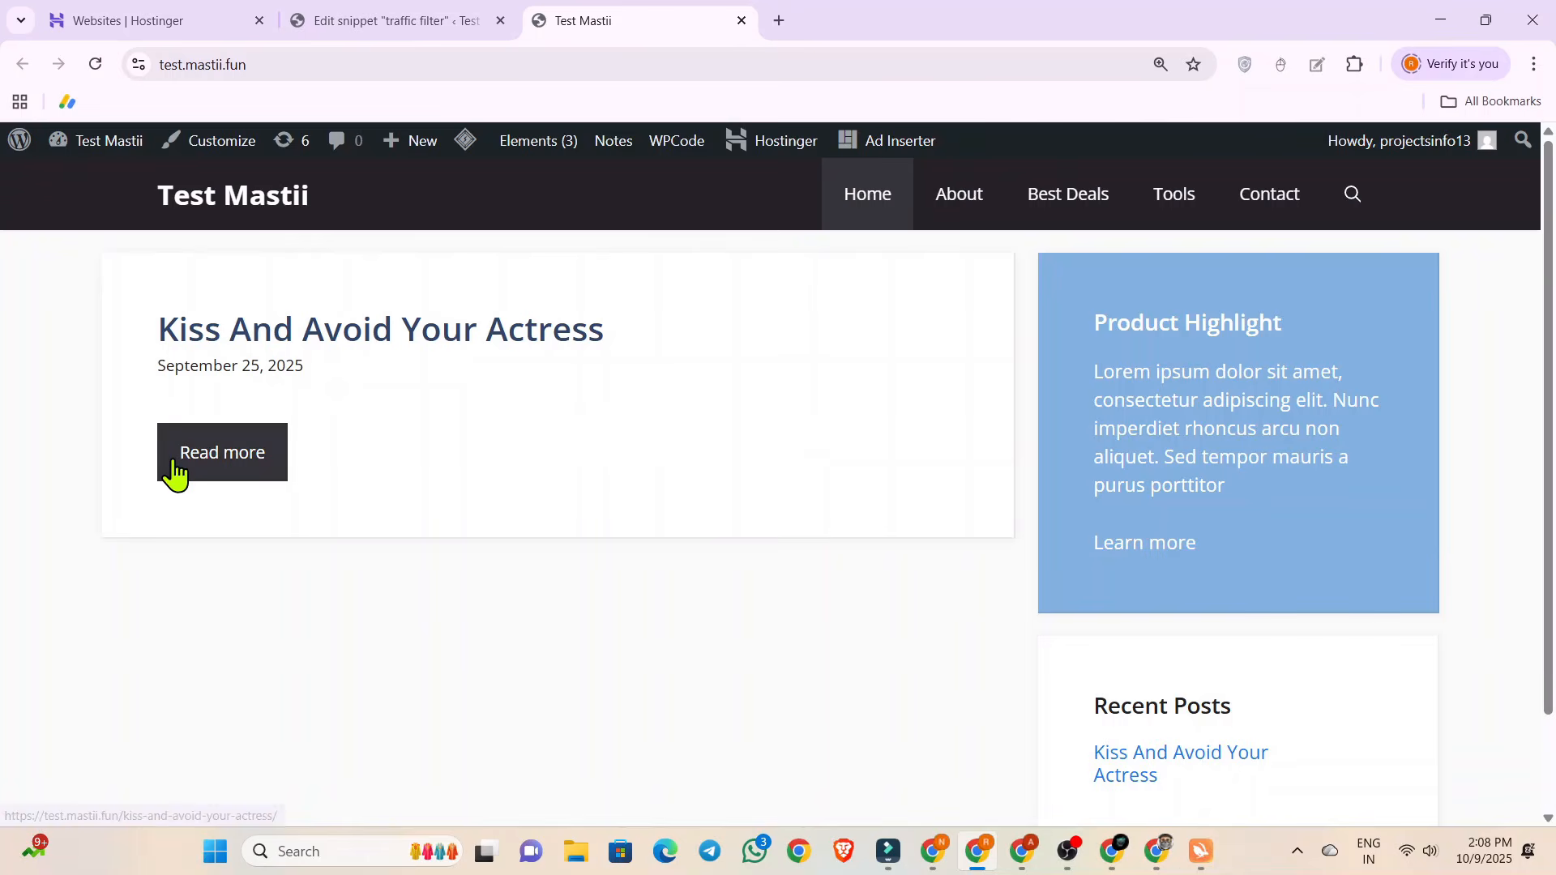
pyautogui.click(171, 463)
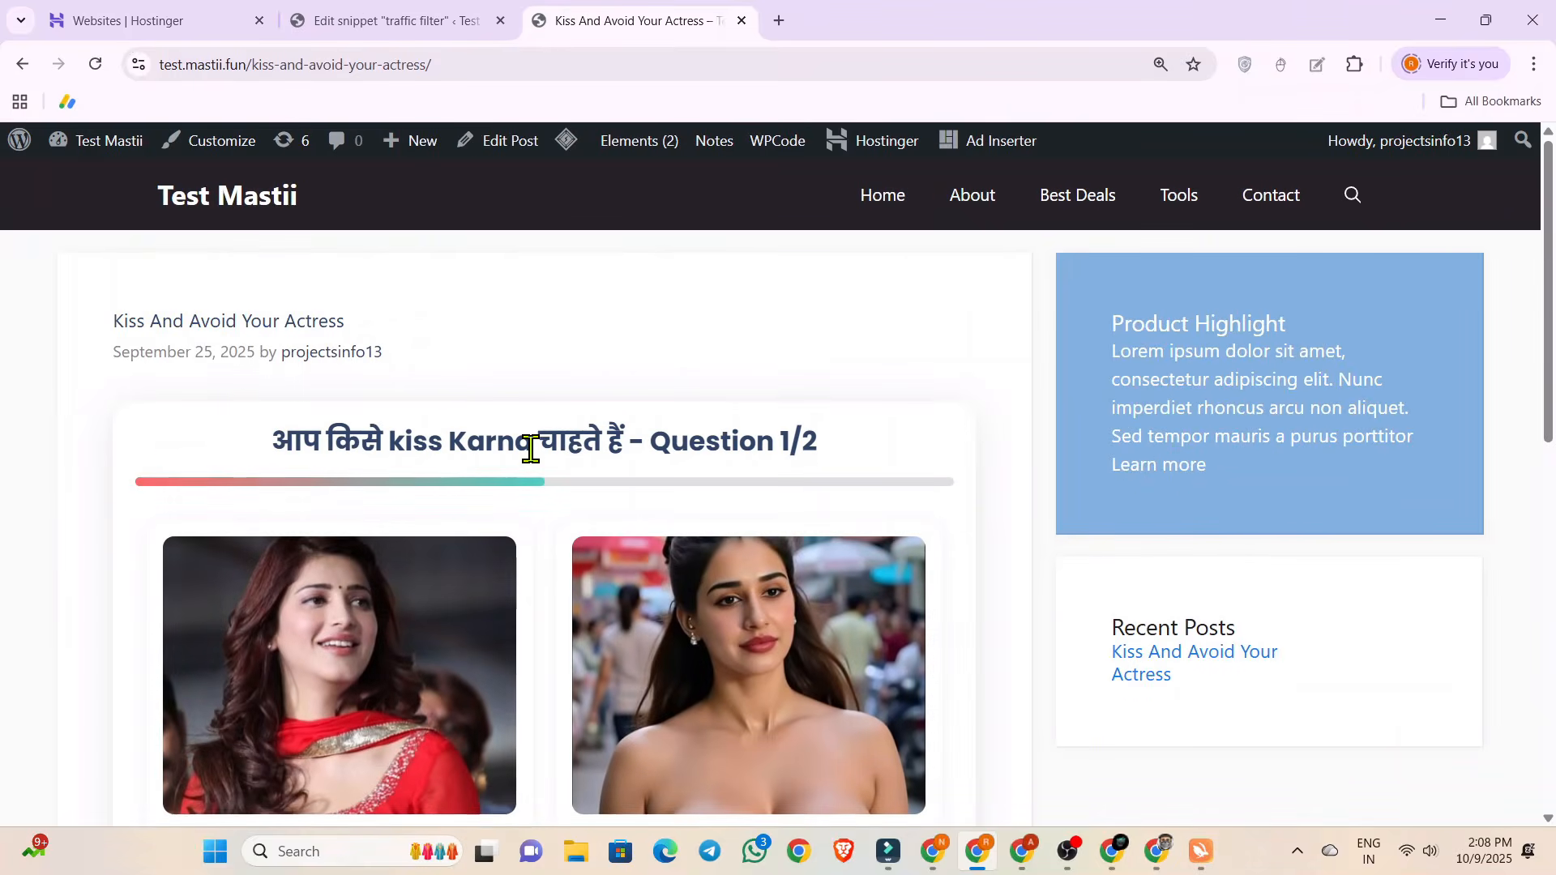
# Examine the post's picture quiz, its question heading and its two options, and return to the site's home page.
pyautogui.scroll(-2, 826, 427)
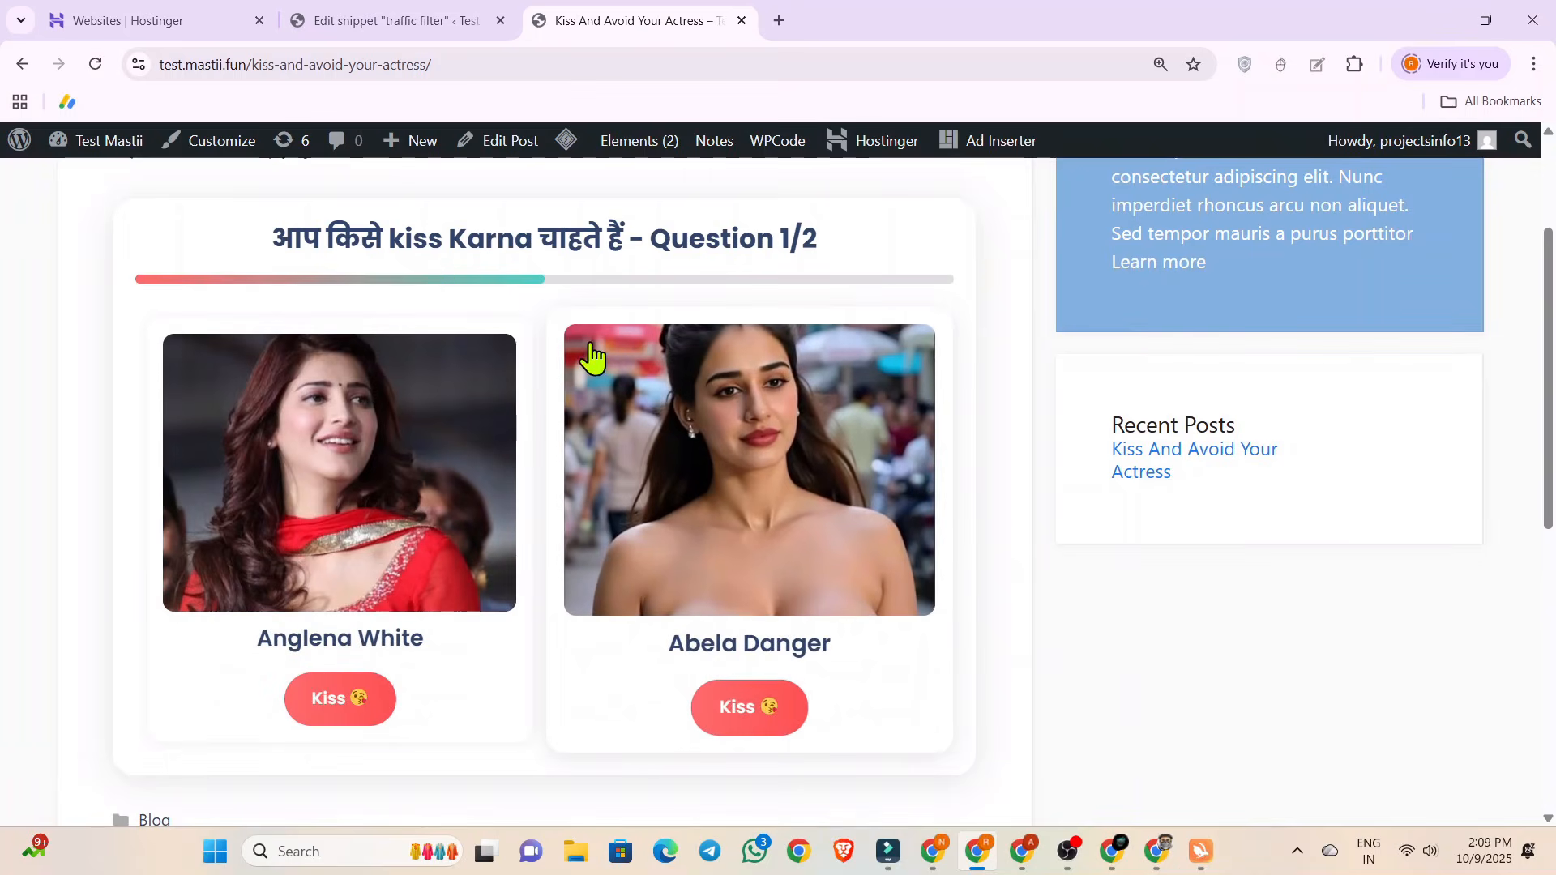
pyautogui.scroll(2, 761, 503)
pyautogui.scroll(-2, 761, 509)
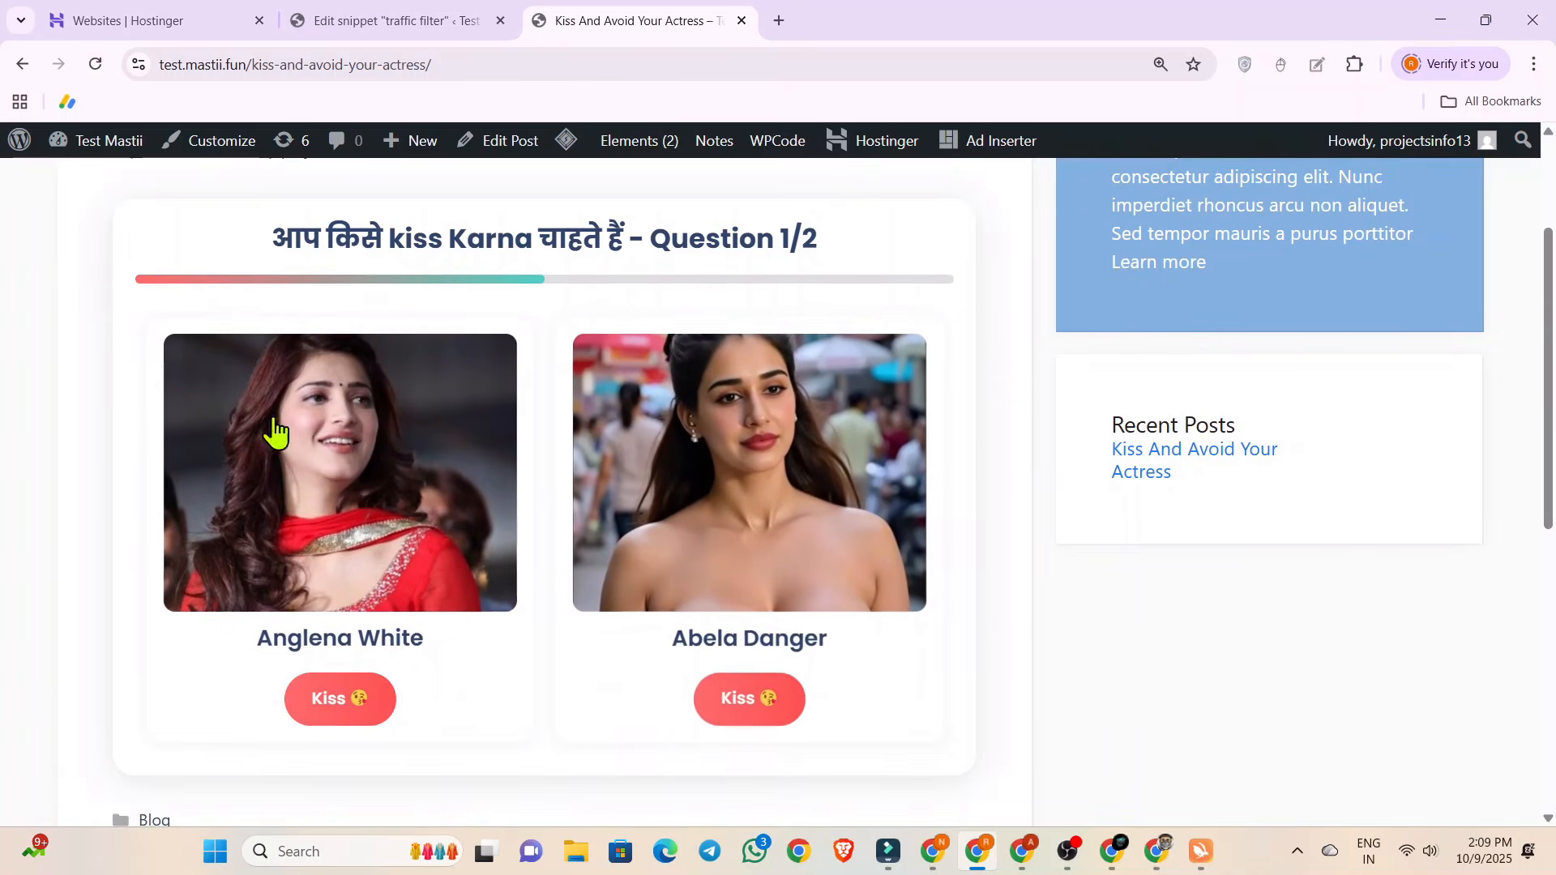
pyautogui.scroll(2, 393, 401)
pyautogui.moveTo(202, 448); pyautogui.dragTo(929, 469)
pyautogui.click(929, 468)
pyautogui.scroll(-3, 770, 454)
pyautogui.scroll(3, 739, 454)
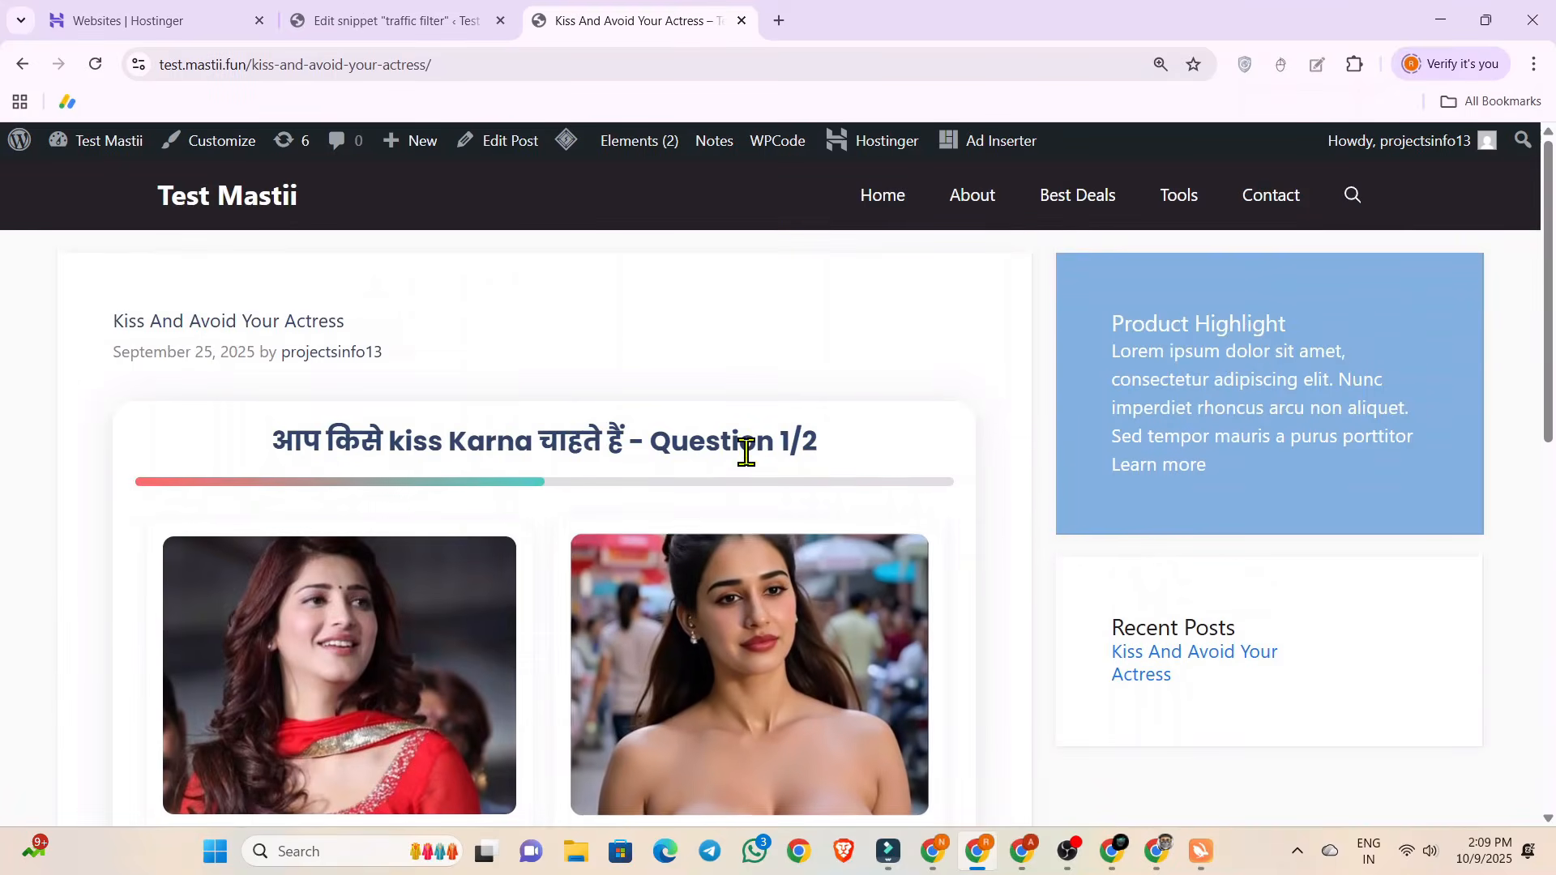
pyautogui.click(9, 64)
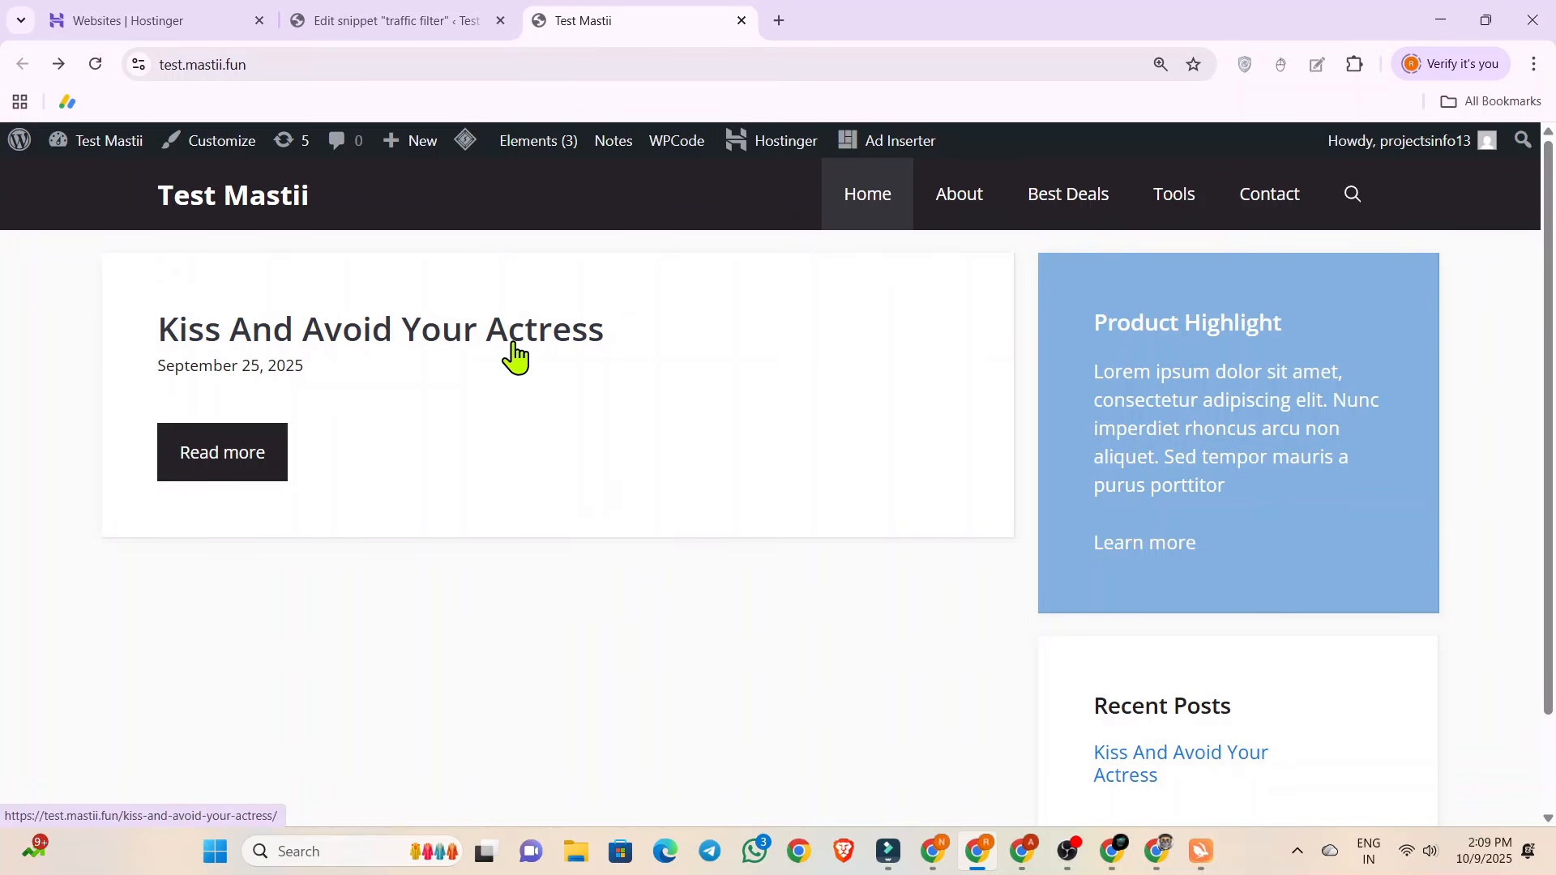
pyautogui.scroll(-2, 514, 351)
pyautogui.scroll(2, 568, 368)
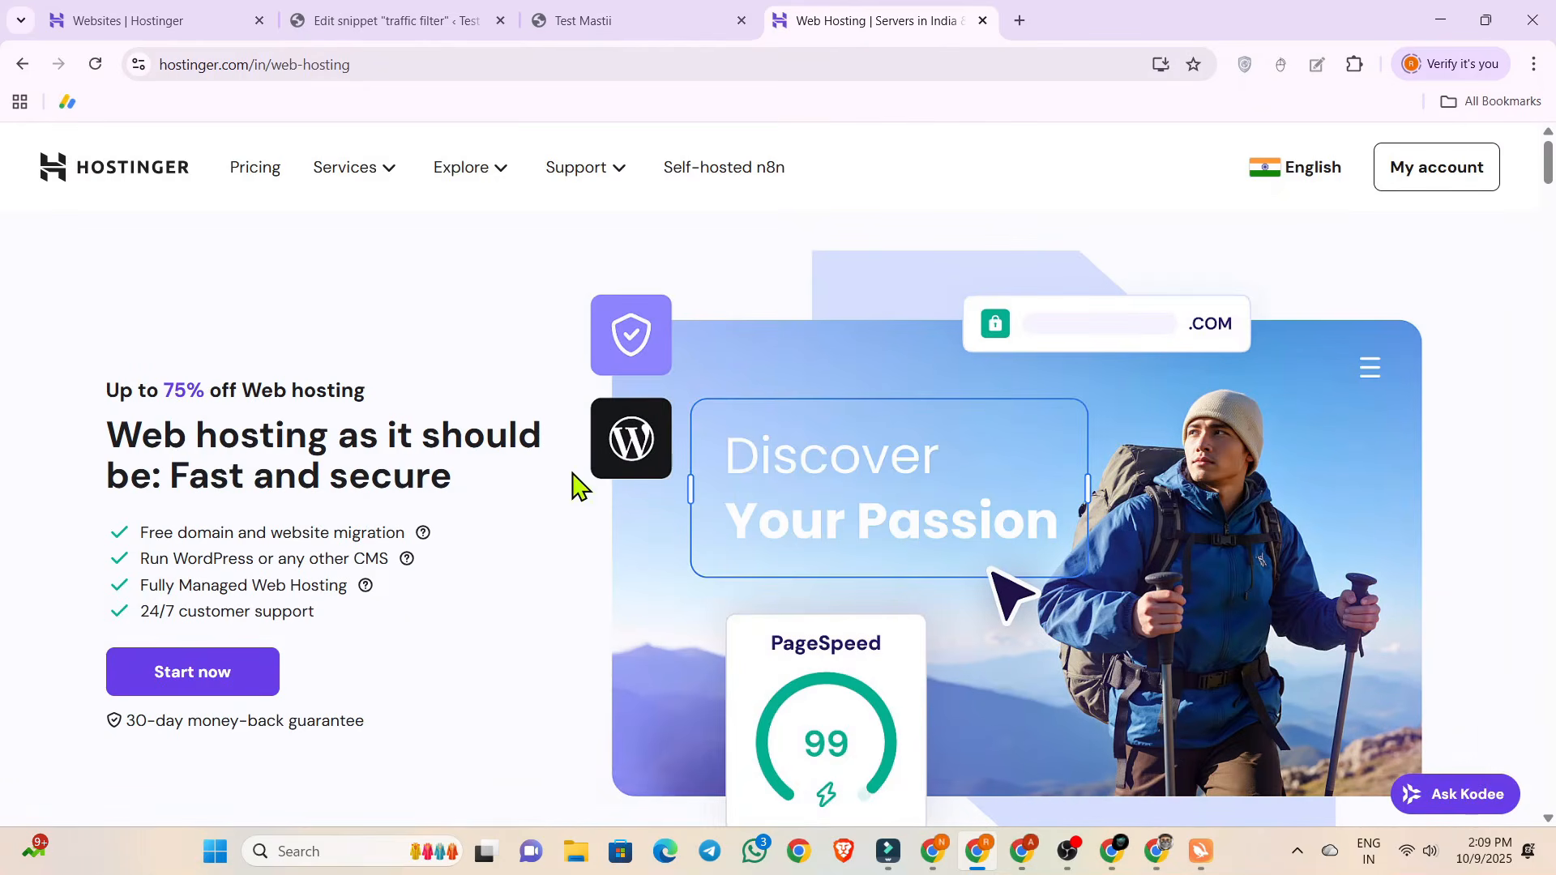
# Compare the plans on Hostinger's web hosting page and choose the Premium plan.
pyautogui.scroll(-9, 536, 359)
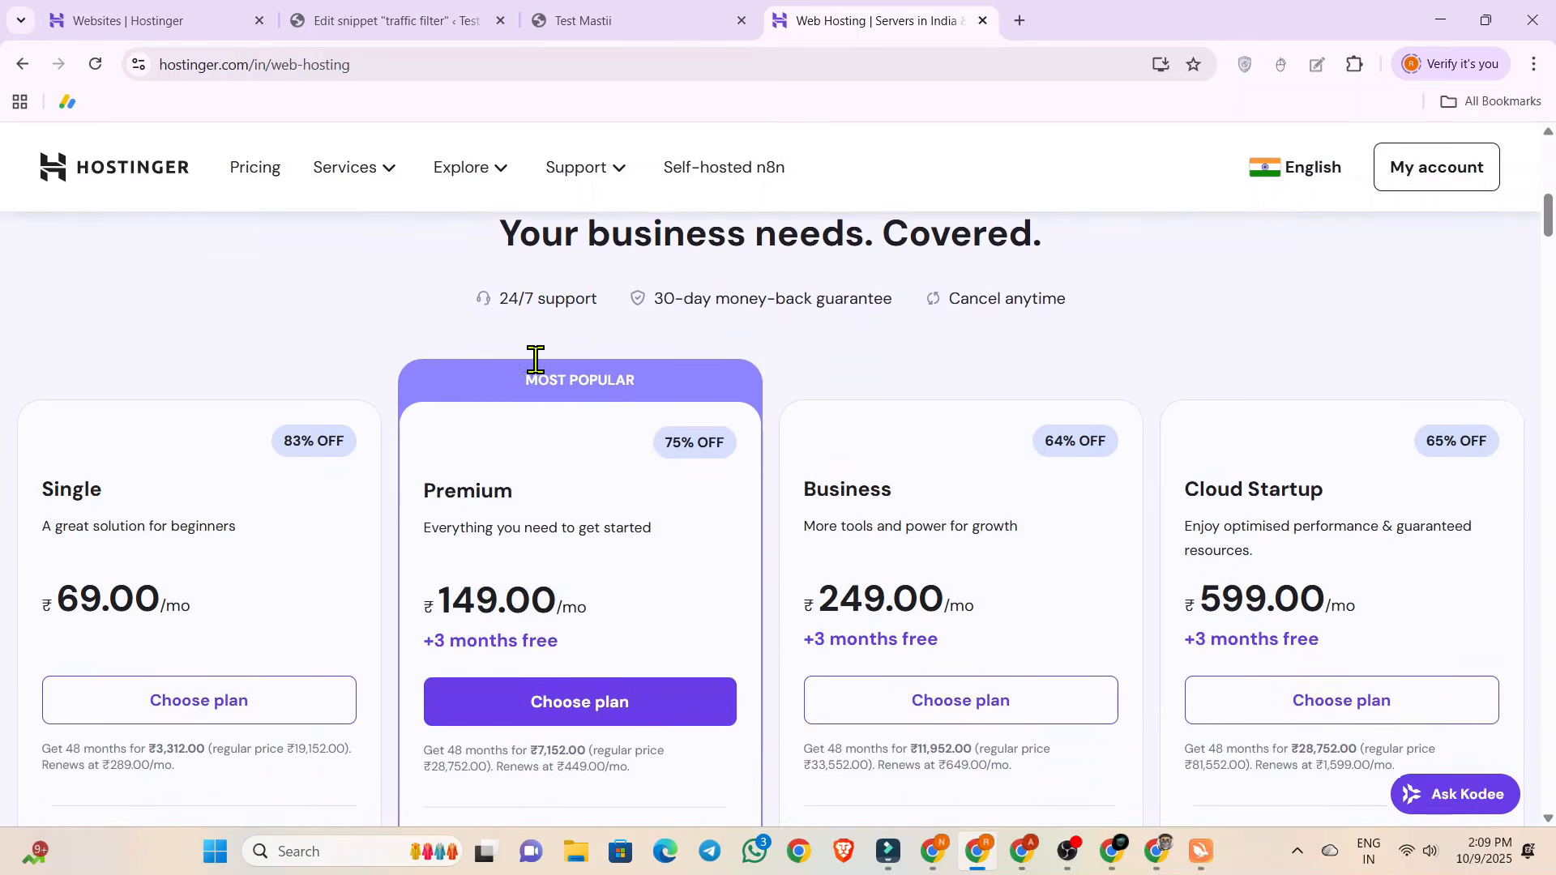
pyautogui.scroll(-3, 536, 358)
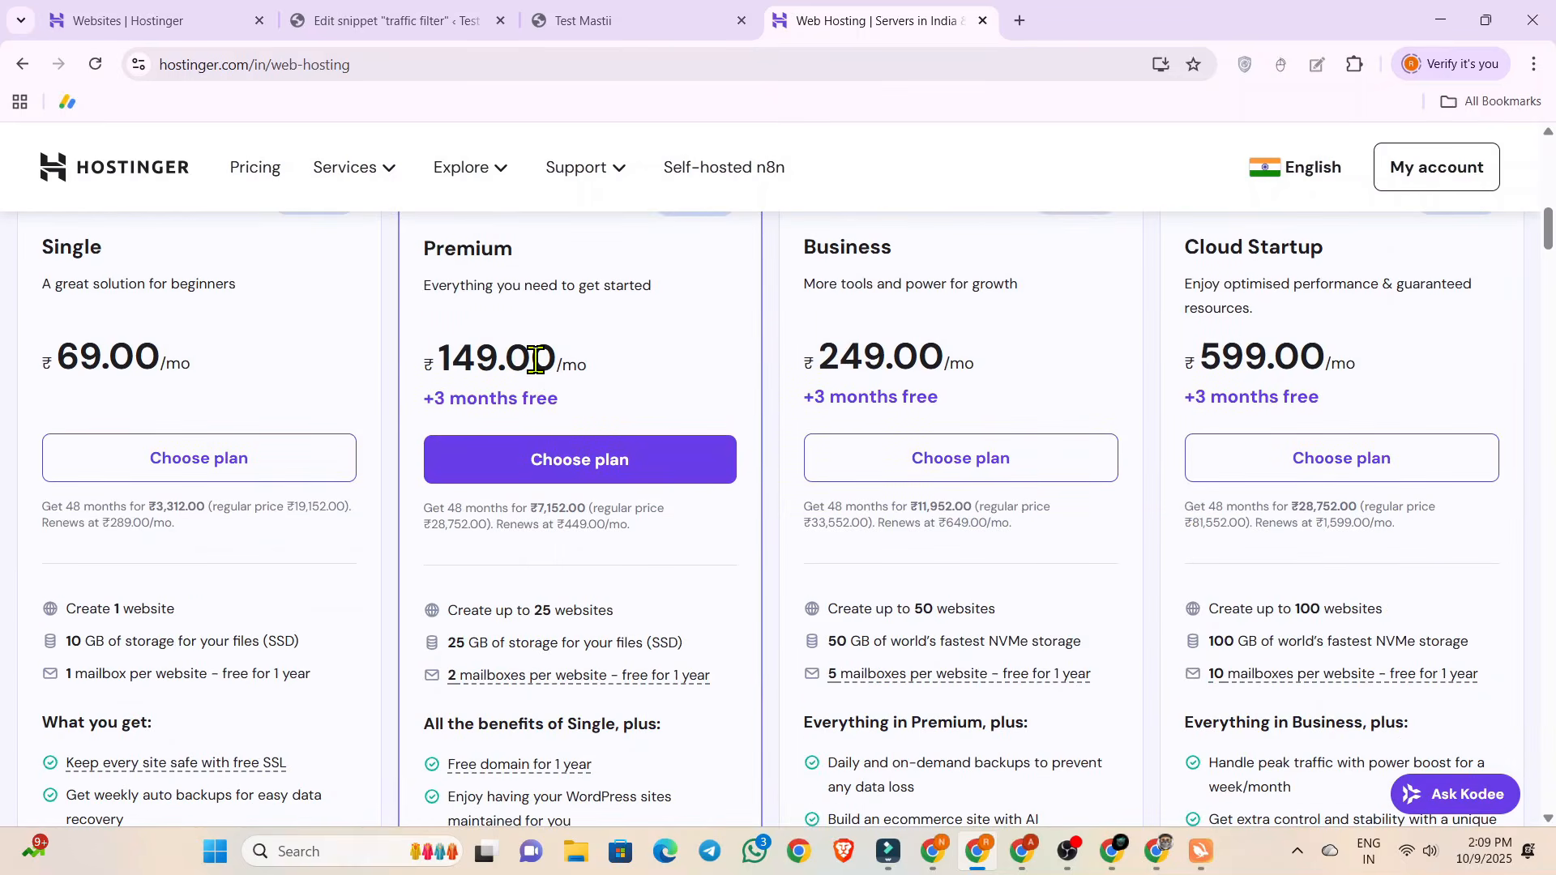
pyautogui.scroll(1, 535, 359)
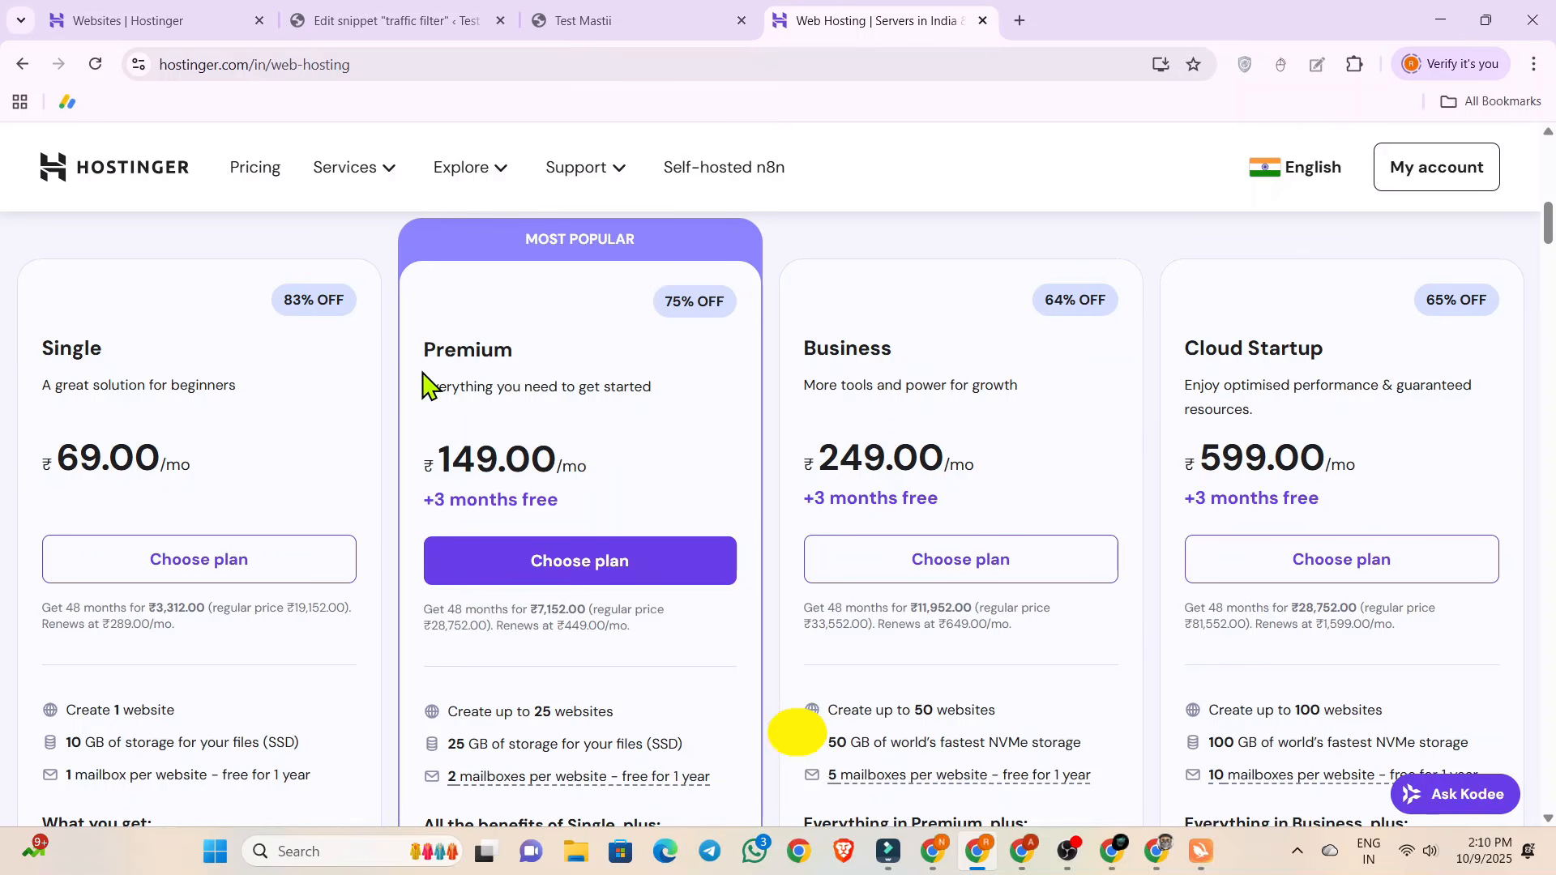
pyautogui.doubleClick(442, 354)
pyautogui.click(527, 365)
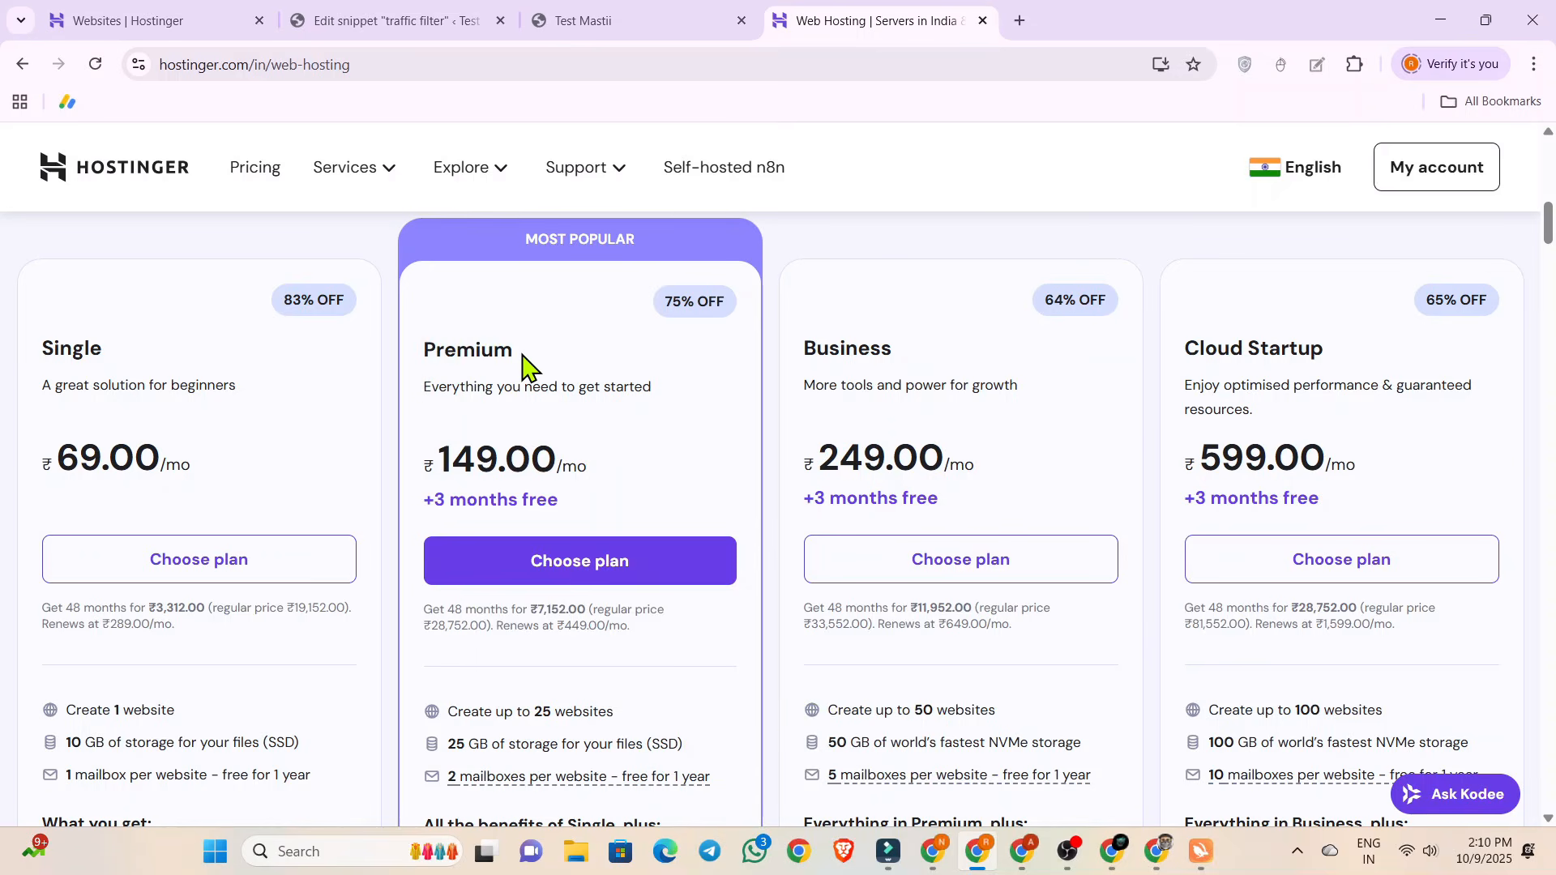
pyautogui.click(542, 559)
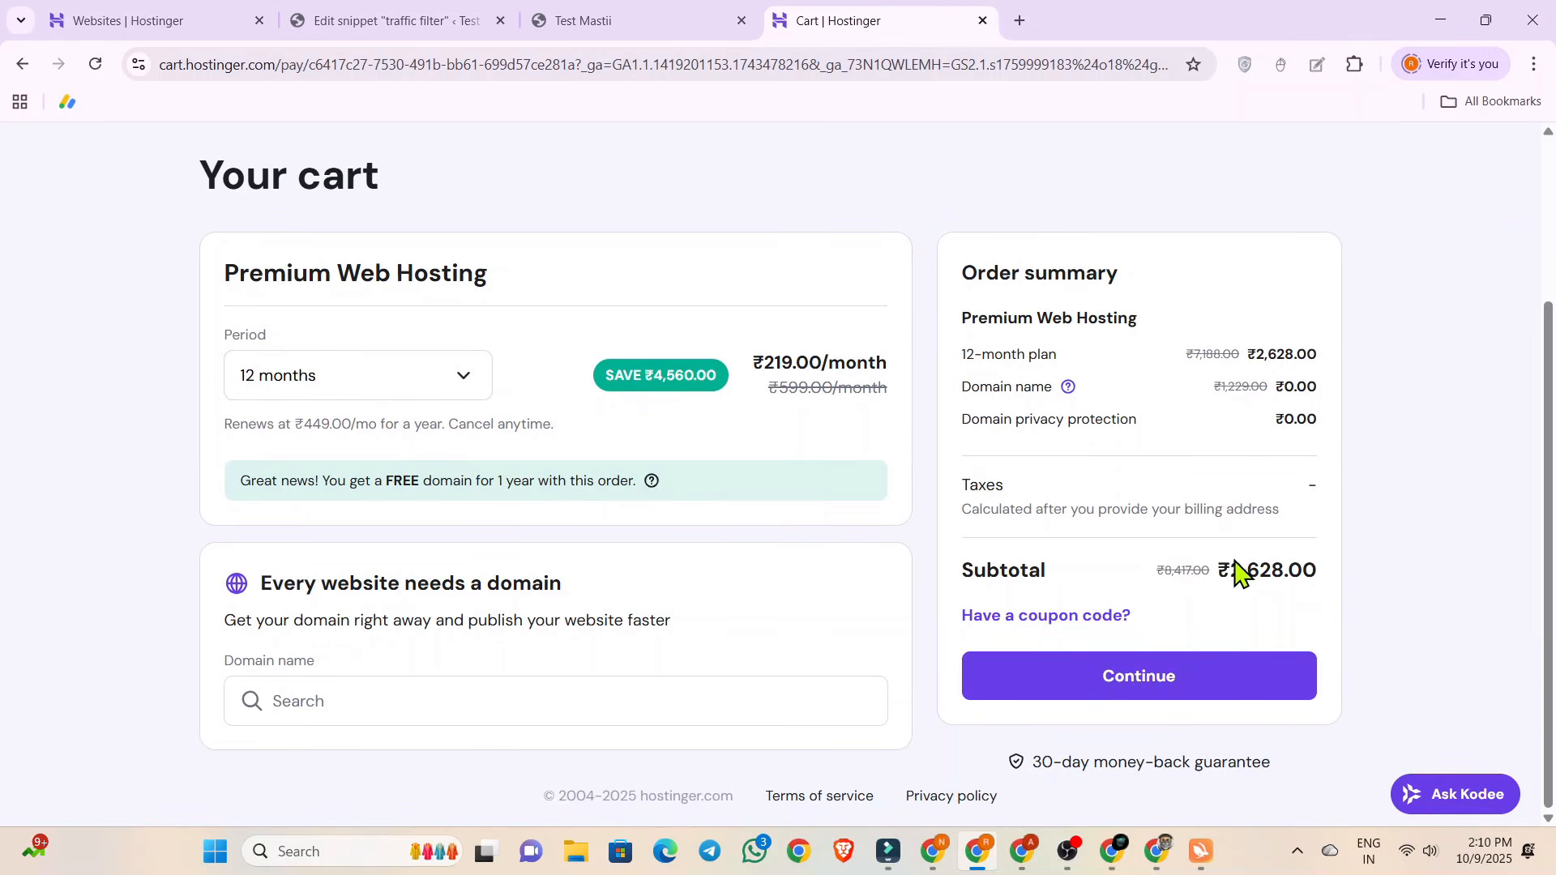
# Apply the coupon code BLOGGINGBEAST to the Premium Web Hosting order.
pyautogui.moveTo(1215, 576); pyautogui.dragTo(1332, 582)
pyautogui.click(1161, 570)
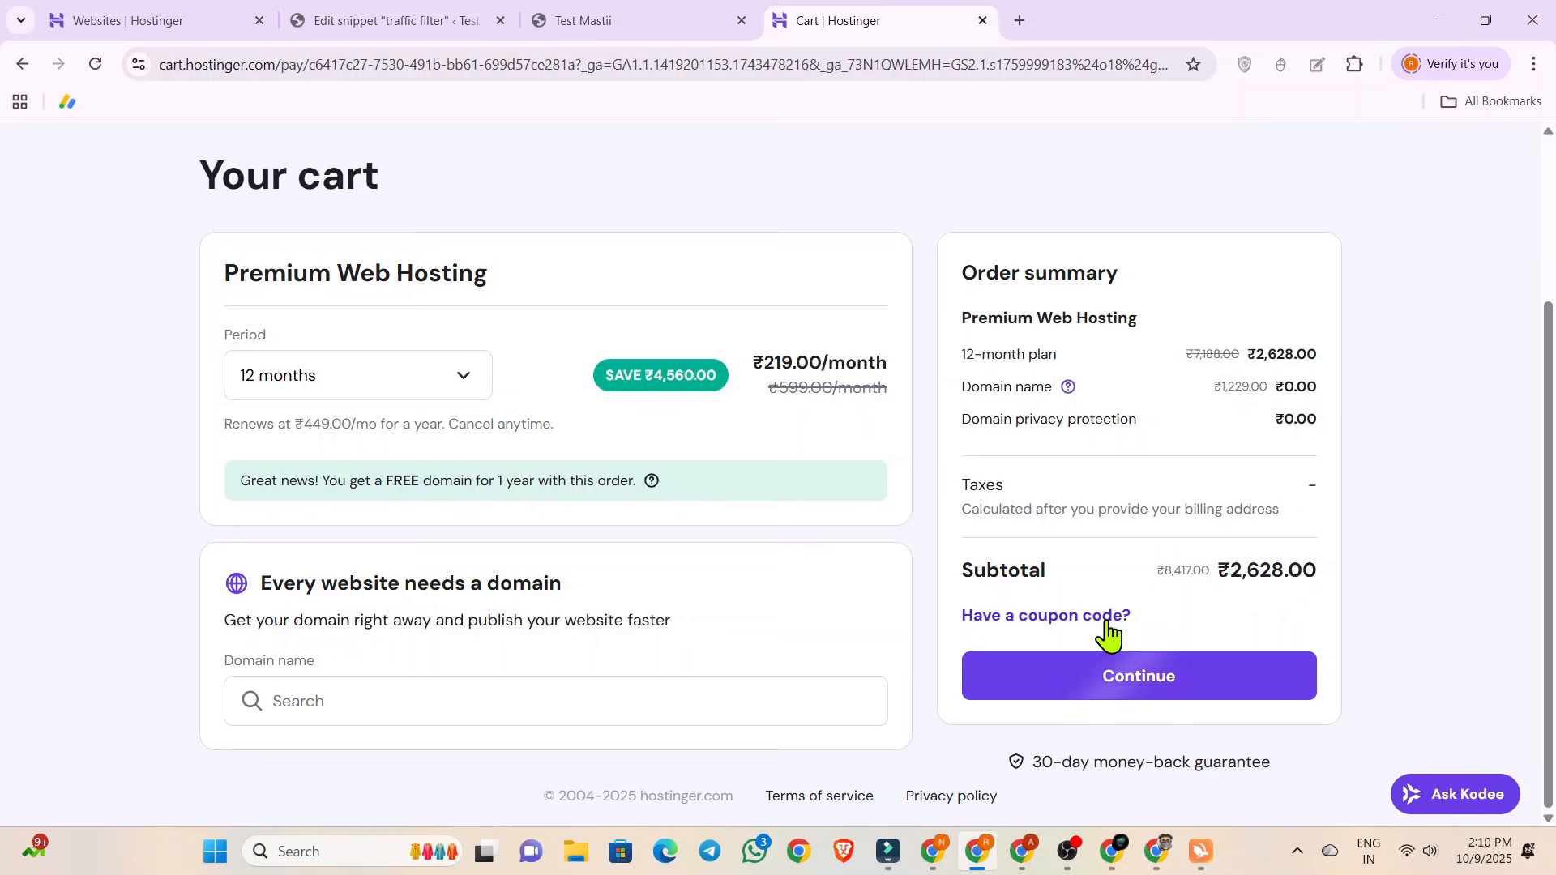
pyautogui.click(1095, 620)
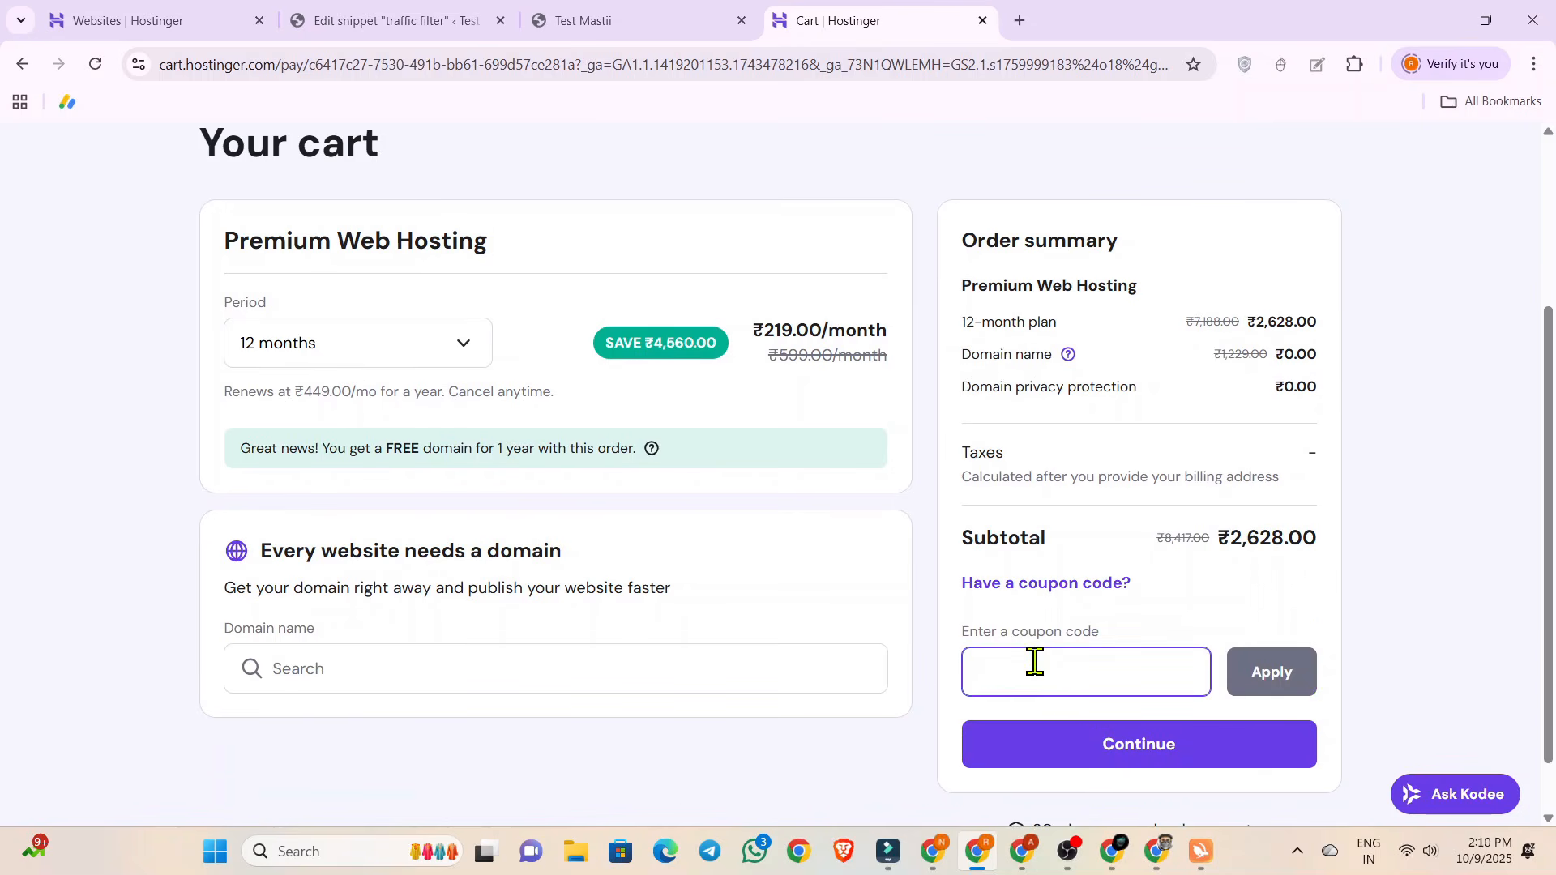
pyautogui.write('BLOGGINGBEAST')
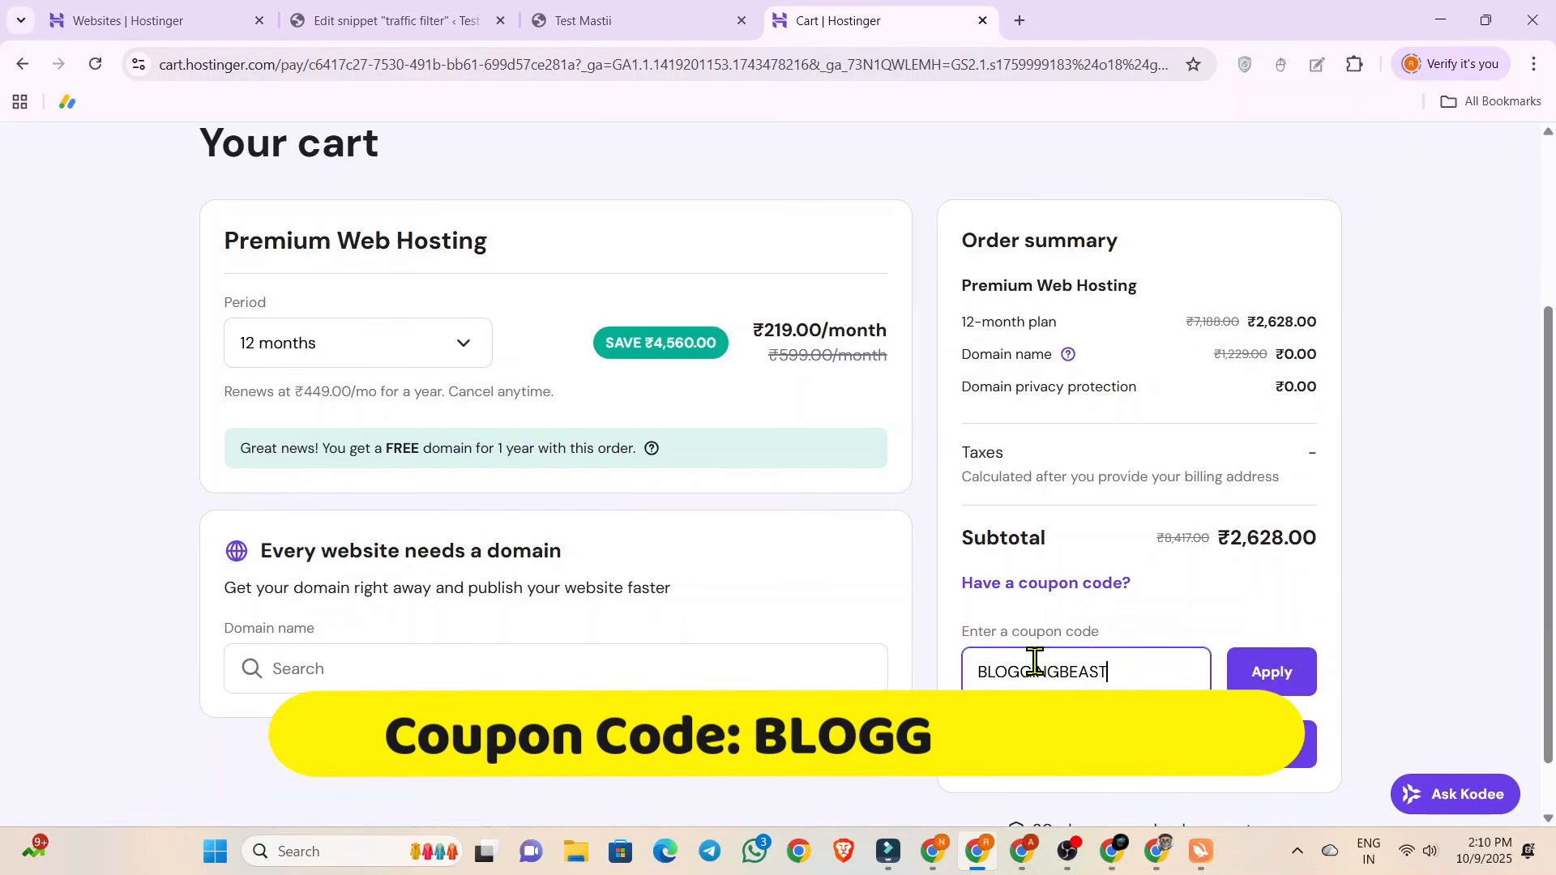
pyautogui.click(1271, 674)
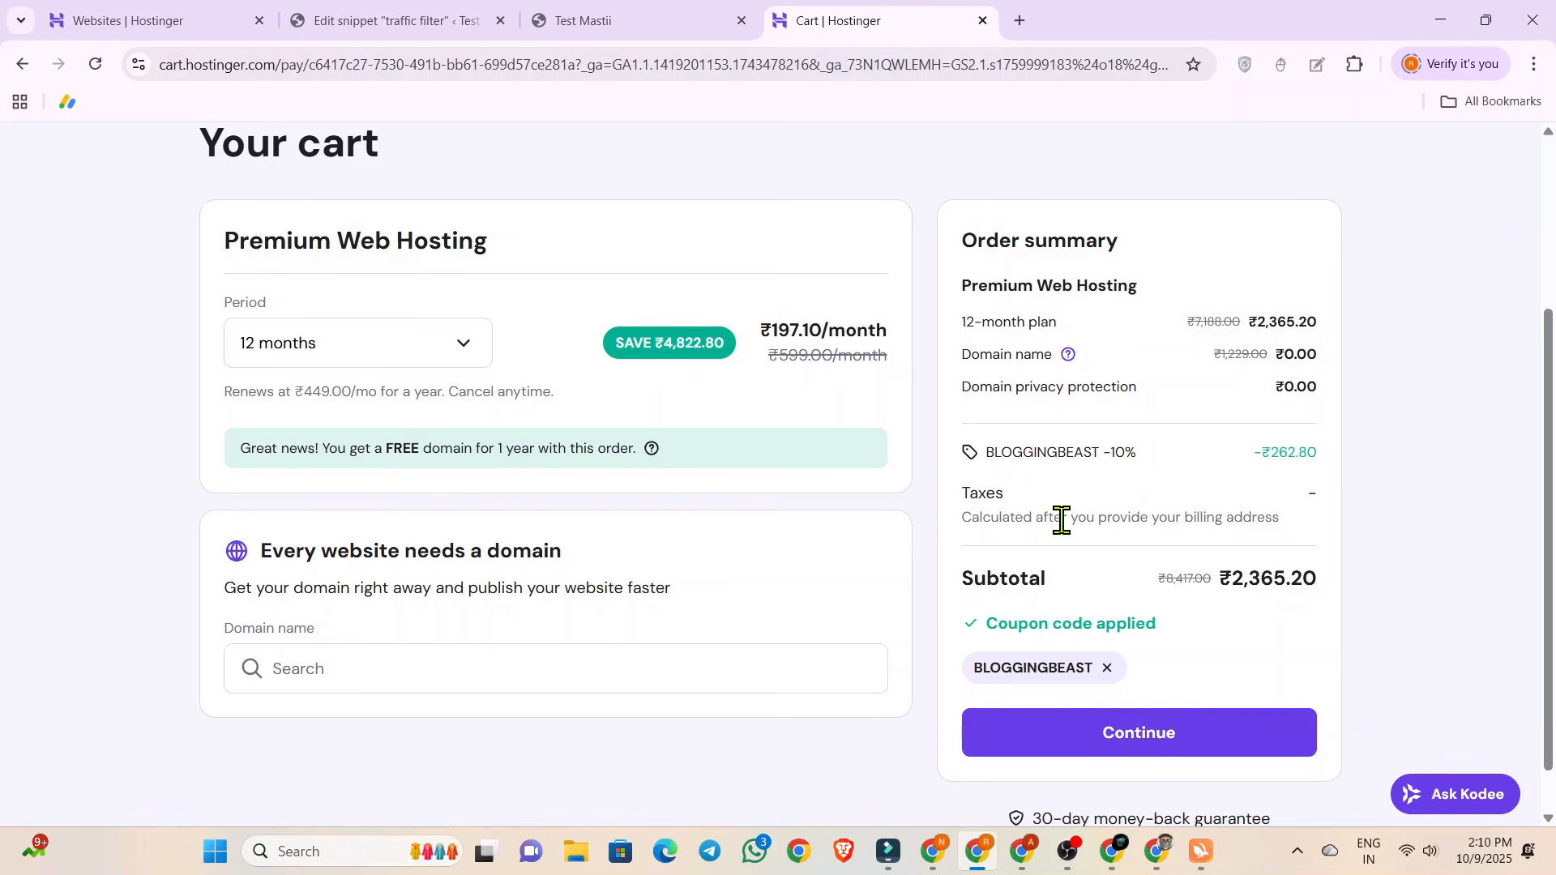
# Review the cart's discounted subtotal, the free domain offer and the domain name search field.
pyautogui.scroll(-1, 1059, 521)
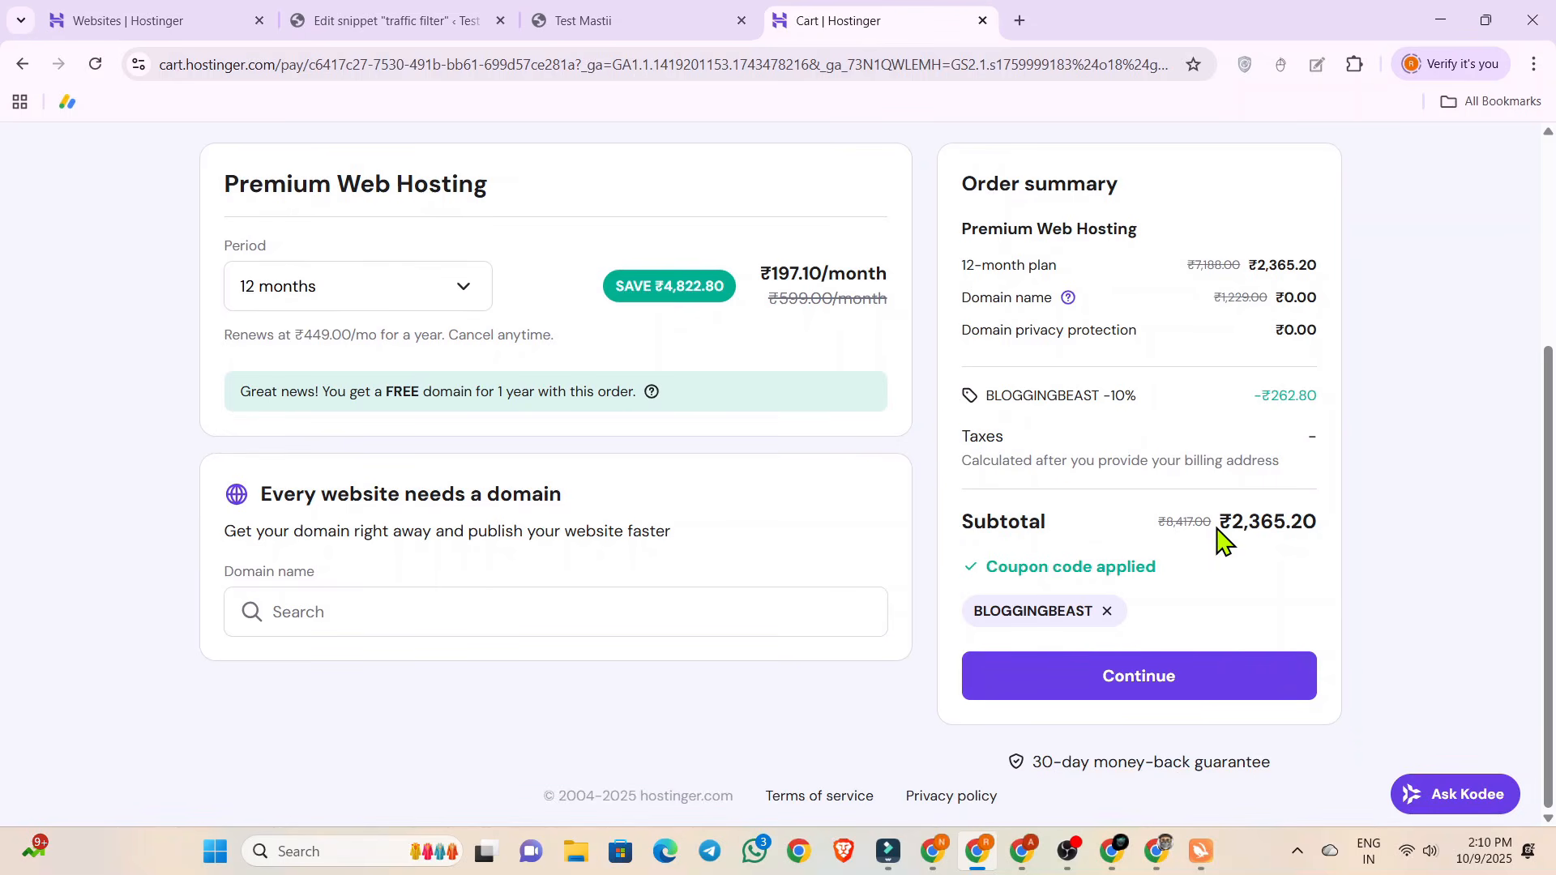
pyautogui.moveTo(1219, 525); pyautogui.dragTo(1317, 527)
pyautogui.click(1095, 531)
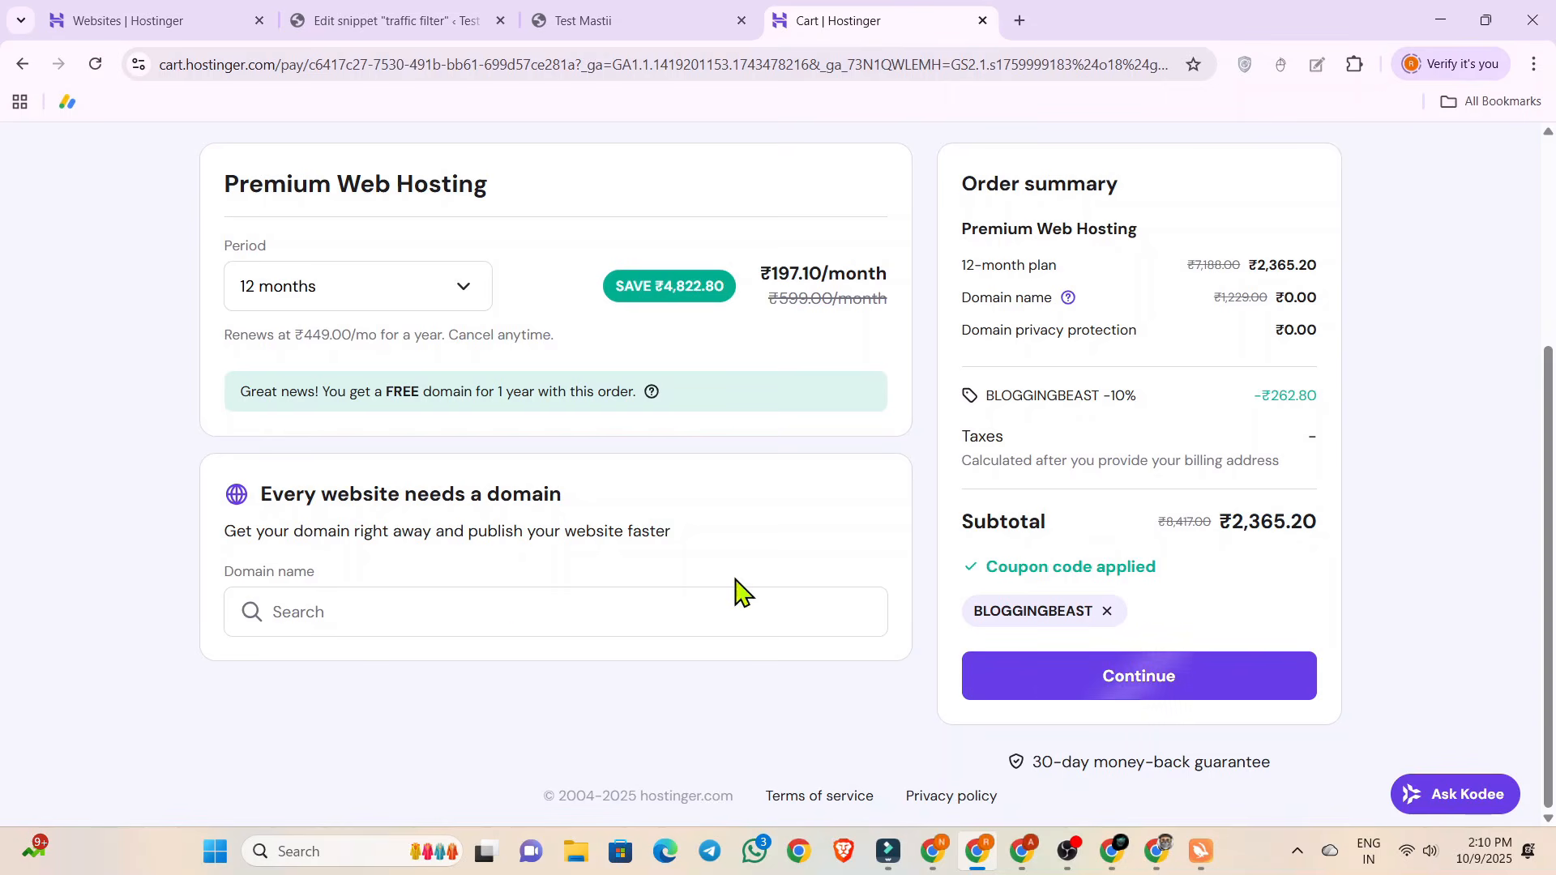
pyautogui.scroll(3, 1256, 278)
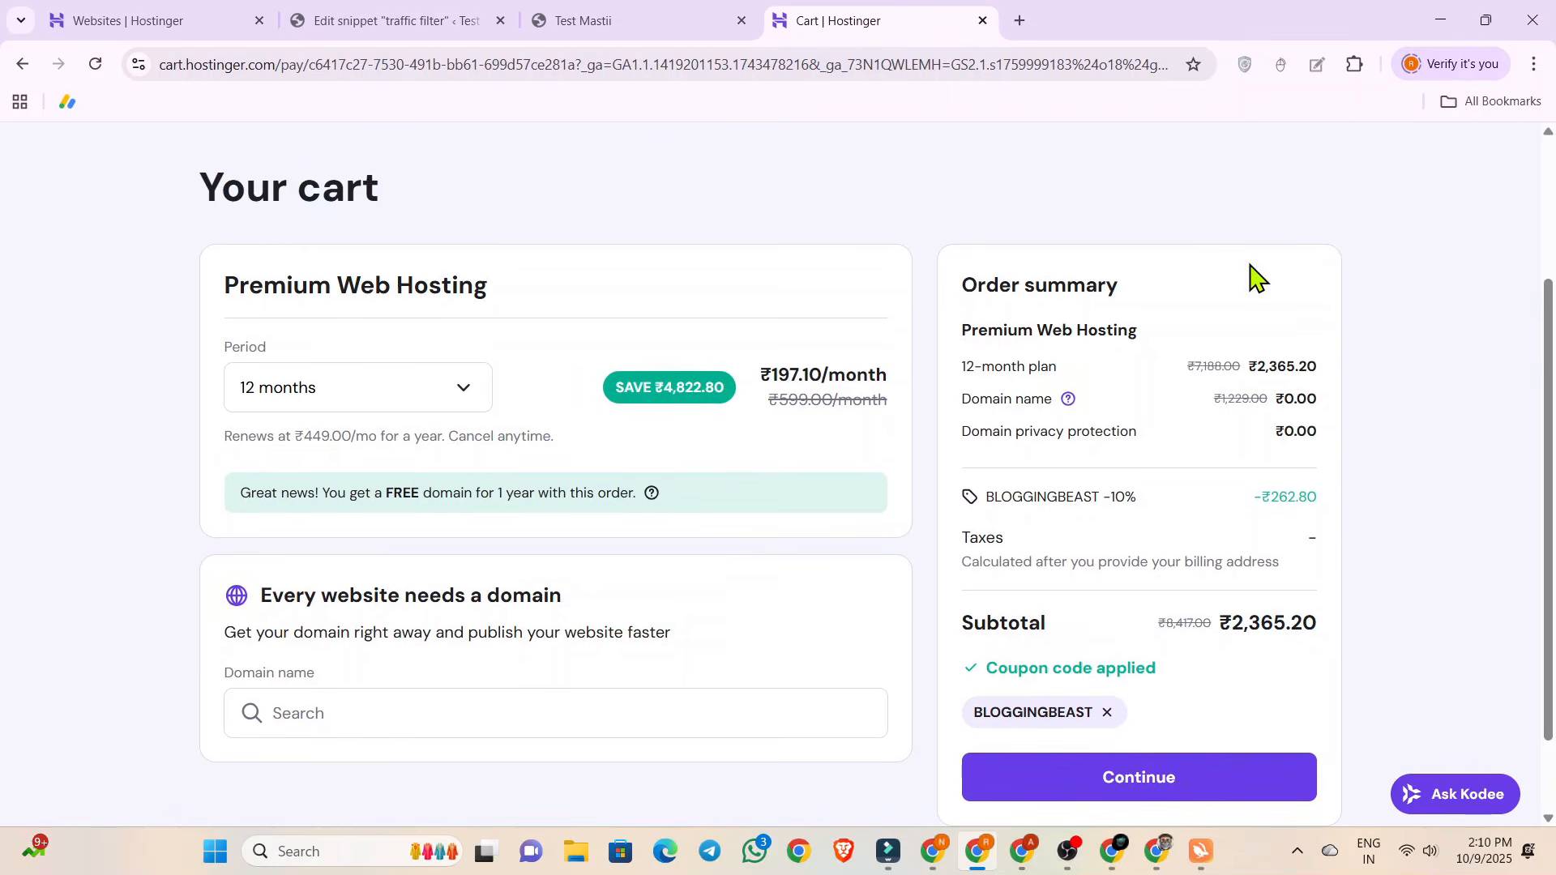
pyautogui.scroll(-1, 896, 486)
pyautogui.moveTo(265, 493); pyautogui.dragTo(632, 518)
pyautogui.click(705, 510)
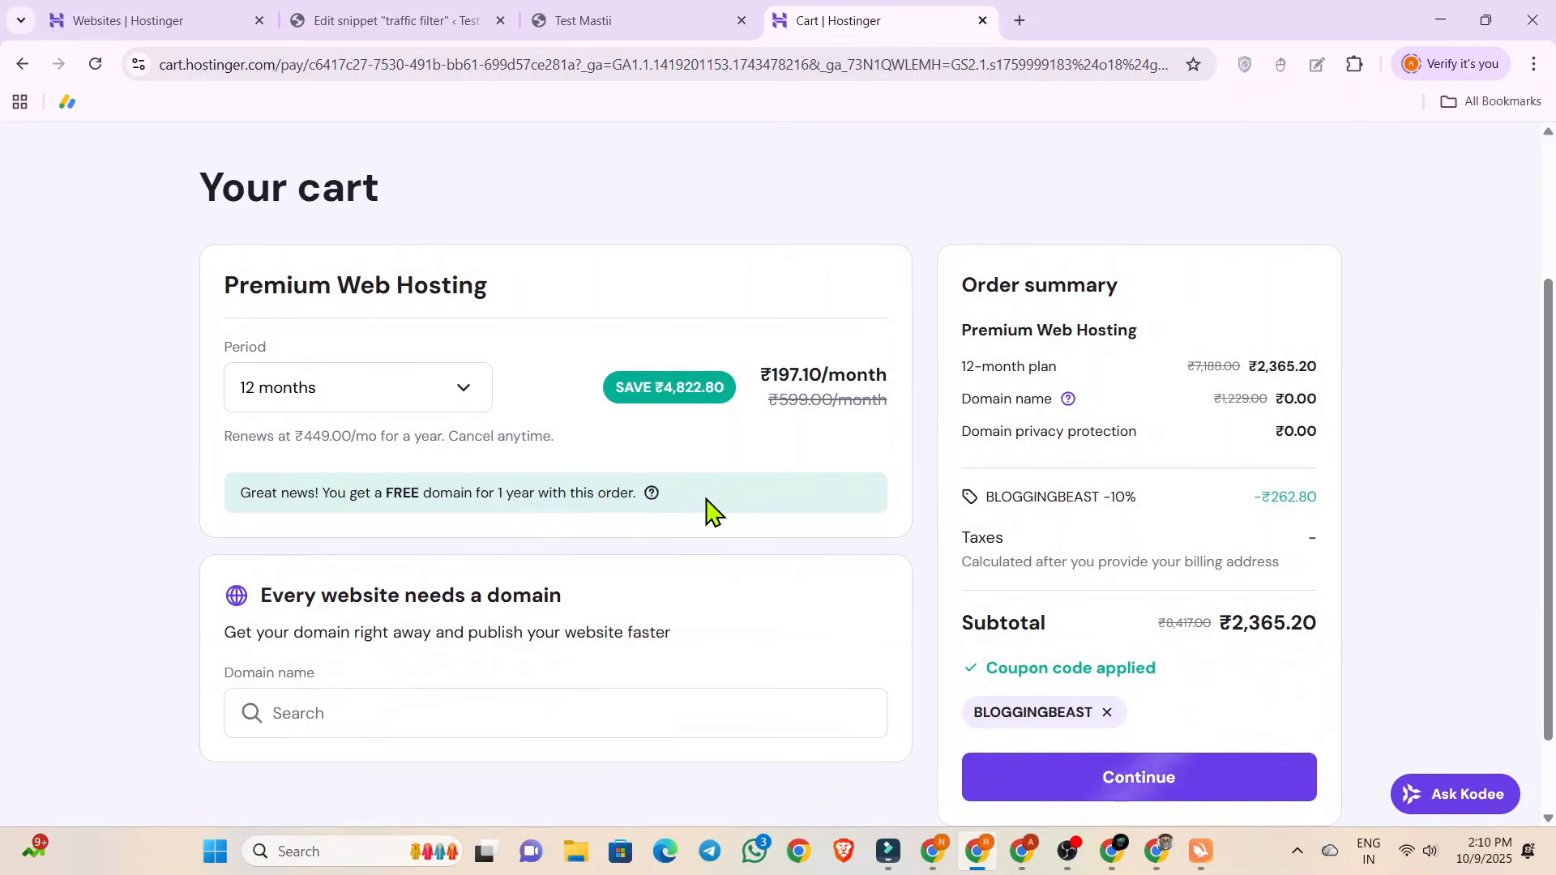
pyautogui.scroll(-1, 705, 518)
pyautogui.click(395, 613)
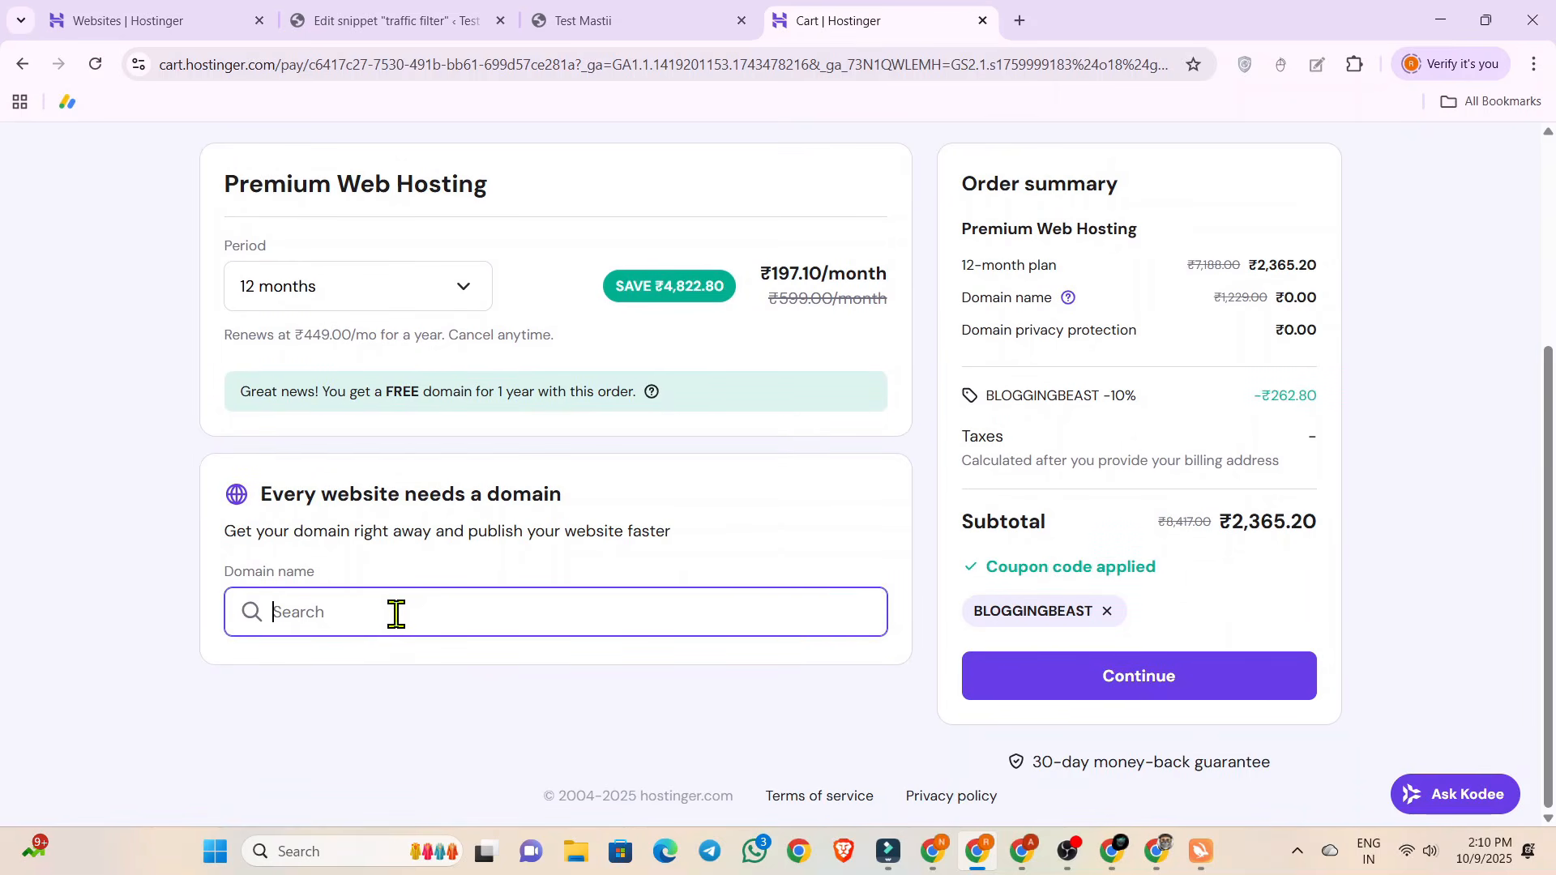
pyautogui.scroll(5, 396, 613)
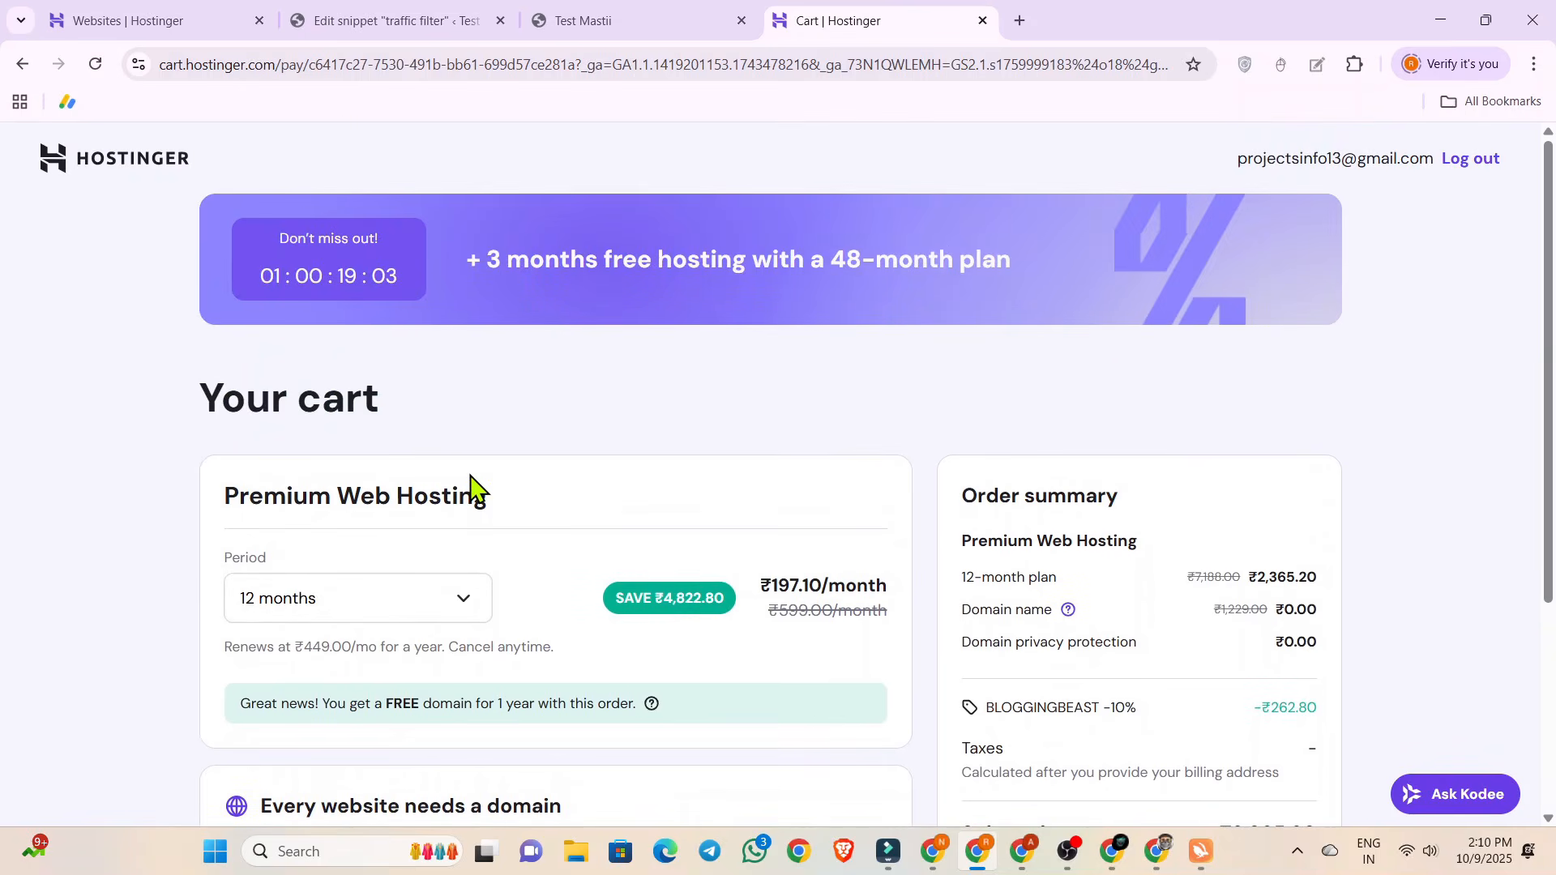
# Switch back to the Test Mastii site and look over its home page again.
pyautogui.click(684, 16)
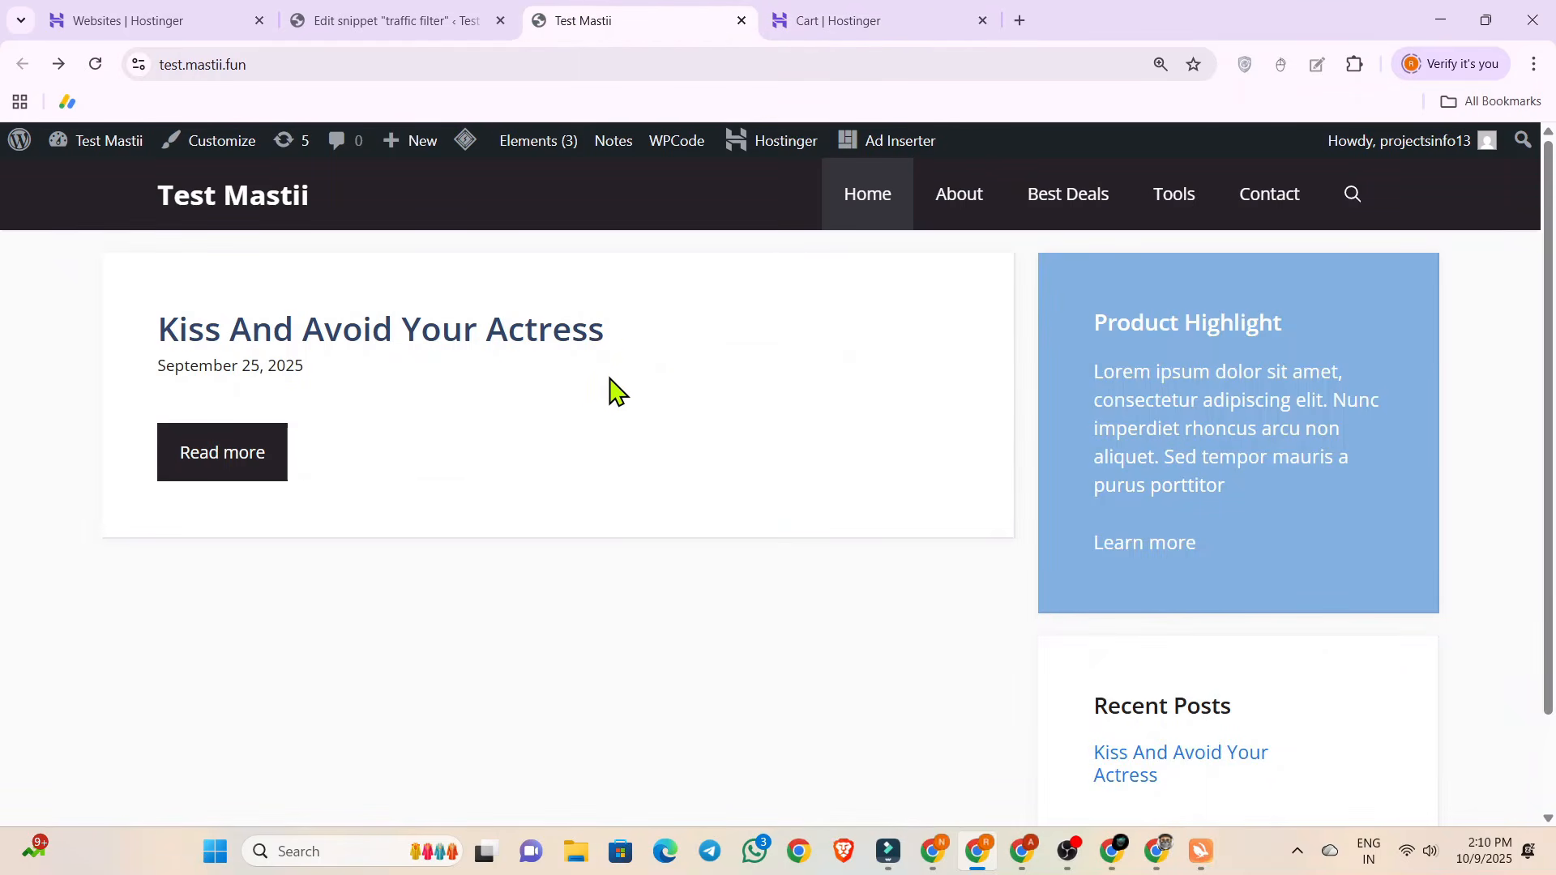
pyautogui.scroll(-3, 615, 391)
pyautogui.scroll(3, 614, 391)
# Check the site's lists of pages and posts in the WordPress admin and return to the live home page.
pyautogui.click(346, 11)
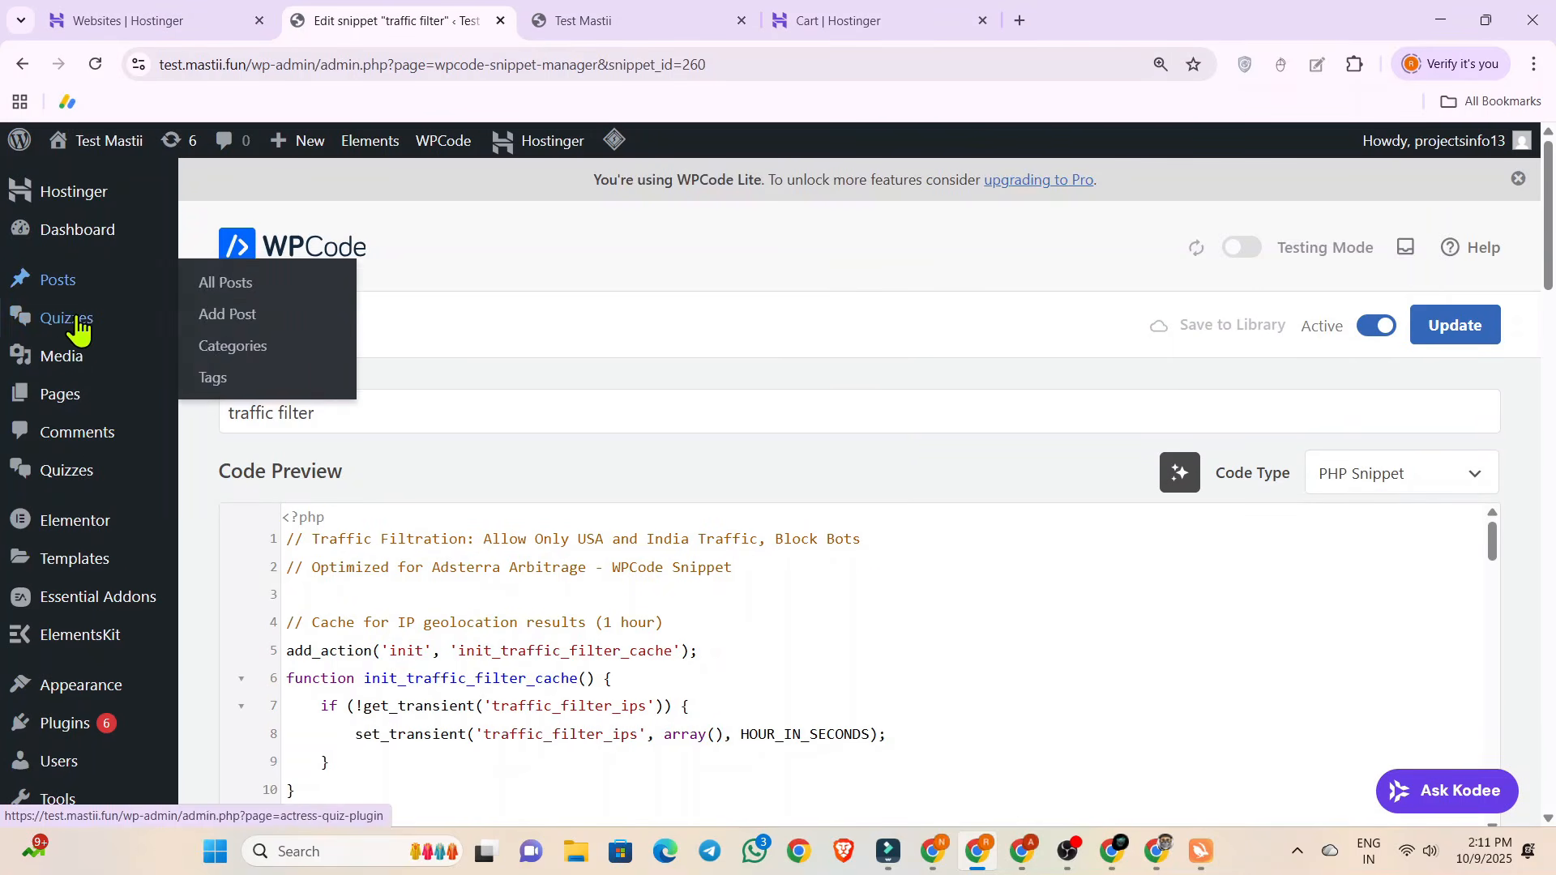
pyautogui.click(61, 399)
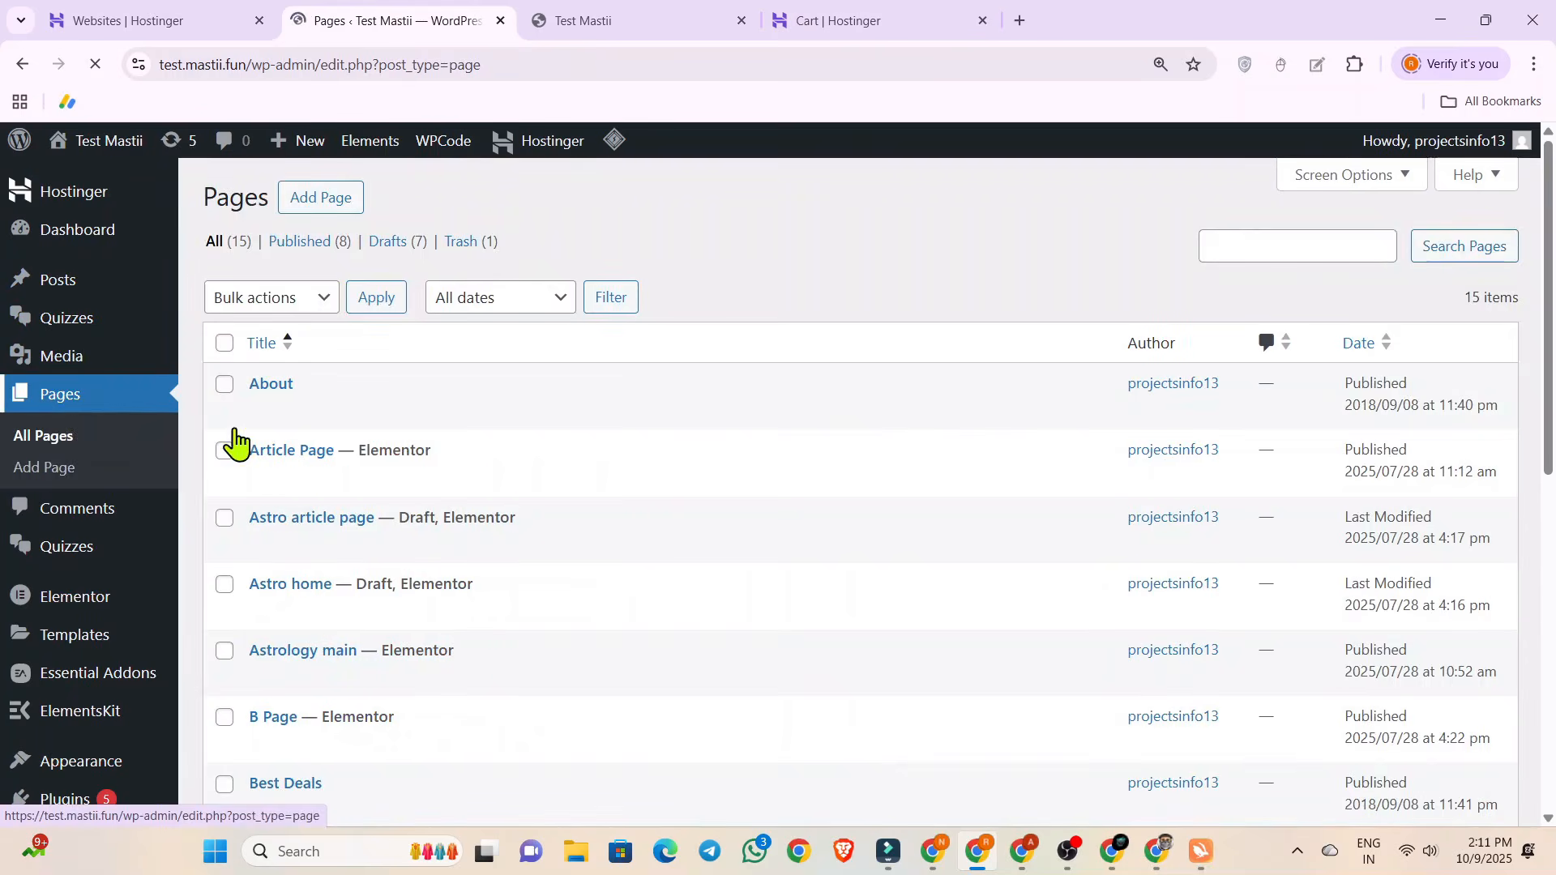
pyautogui.scroll(-4, 392, 445)
pyautogui.scroll(15, 393, 445)
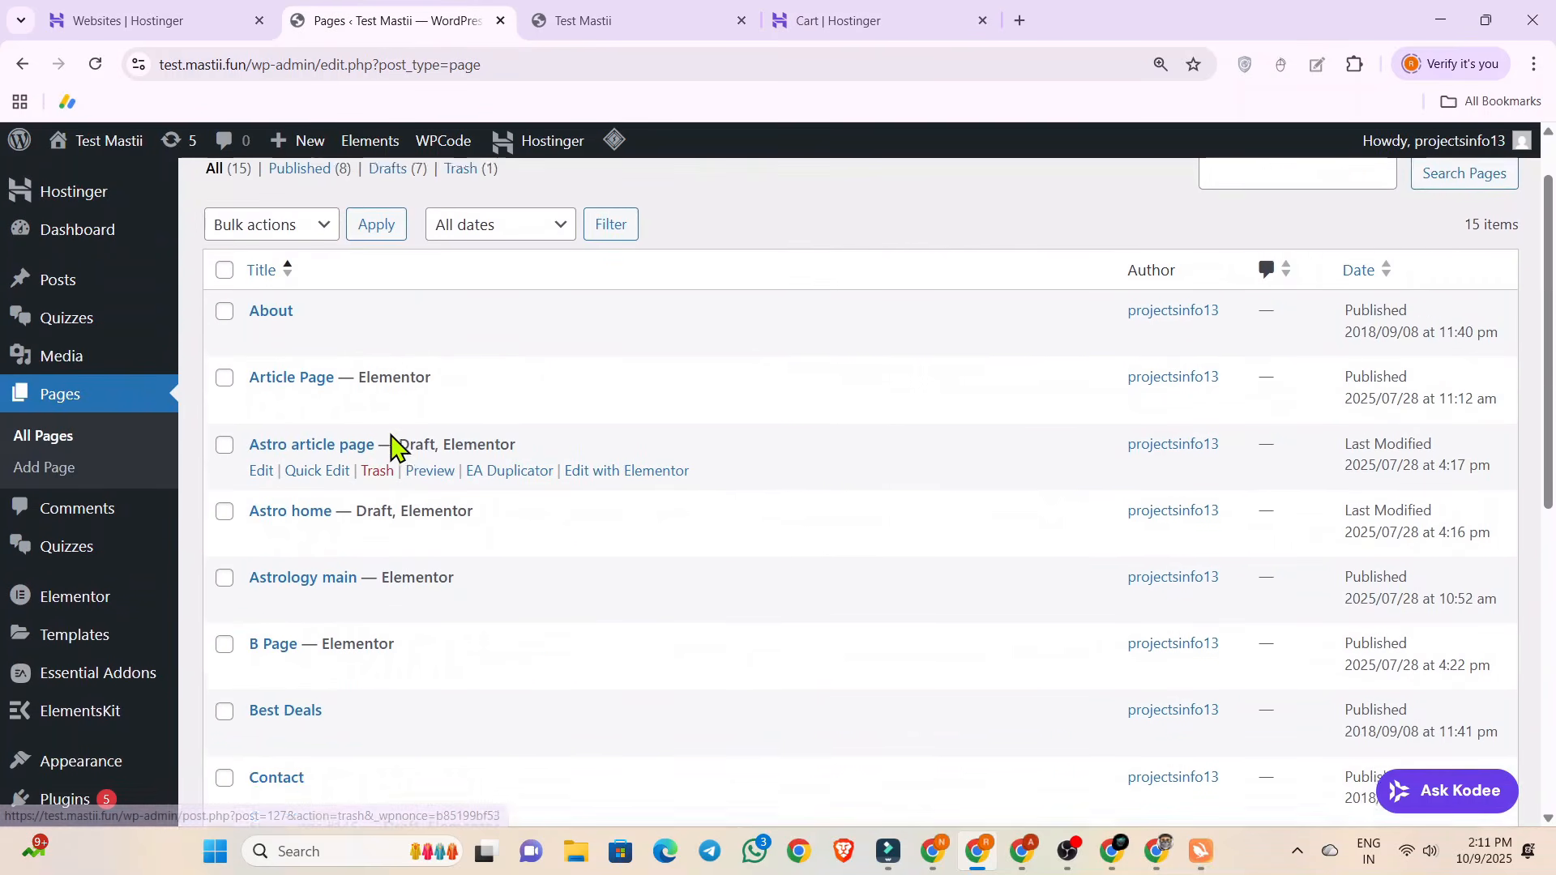
pyautogui.moveTo(58, 287)
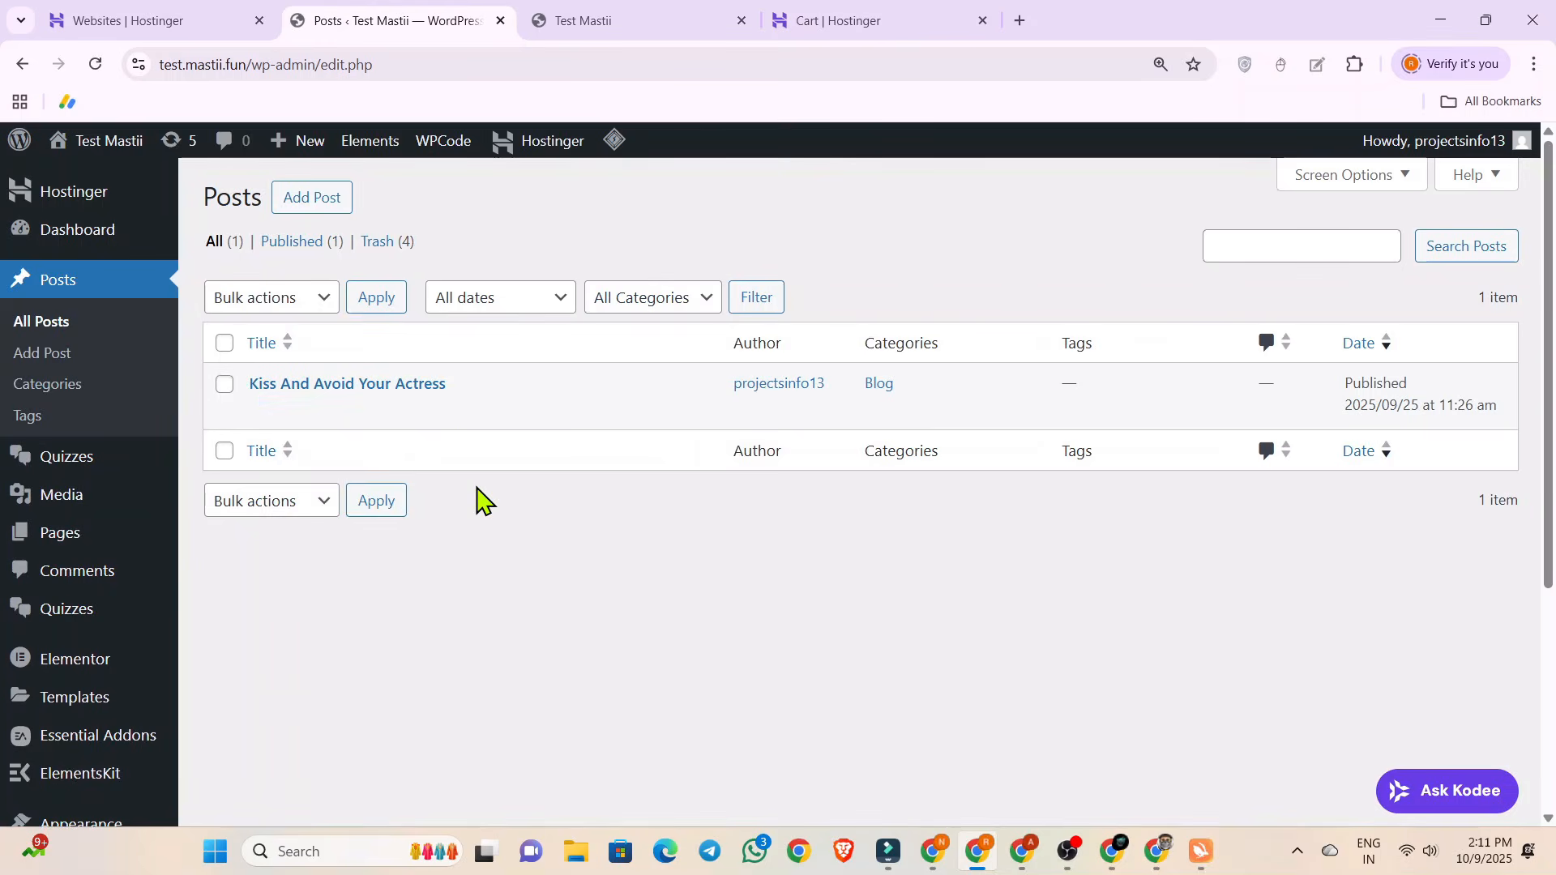
pyautogui.click(577, 22)
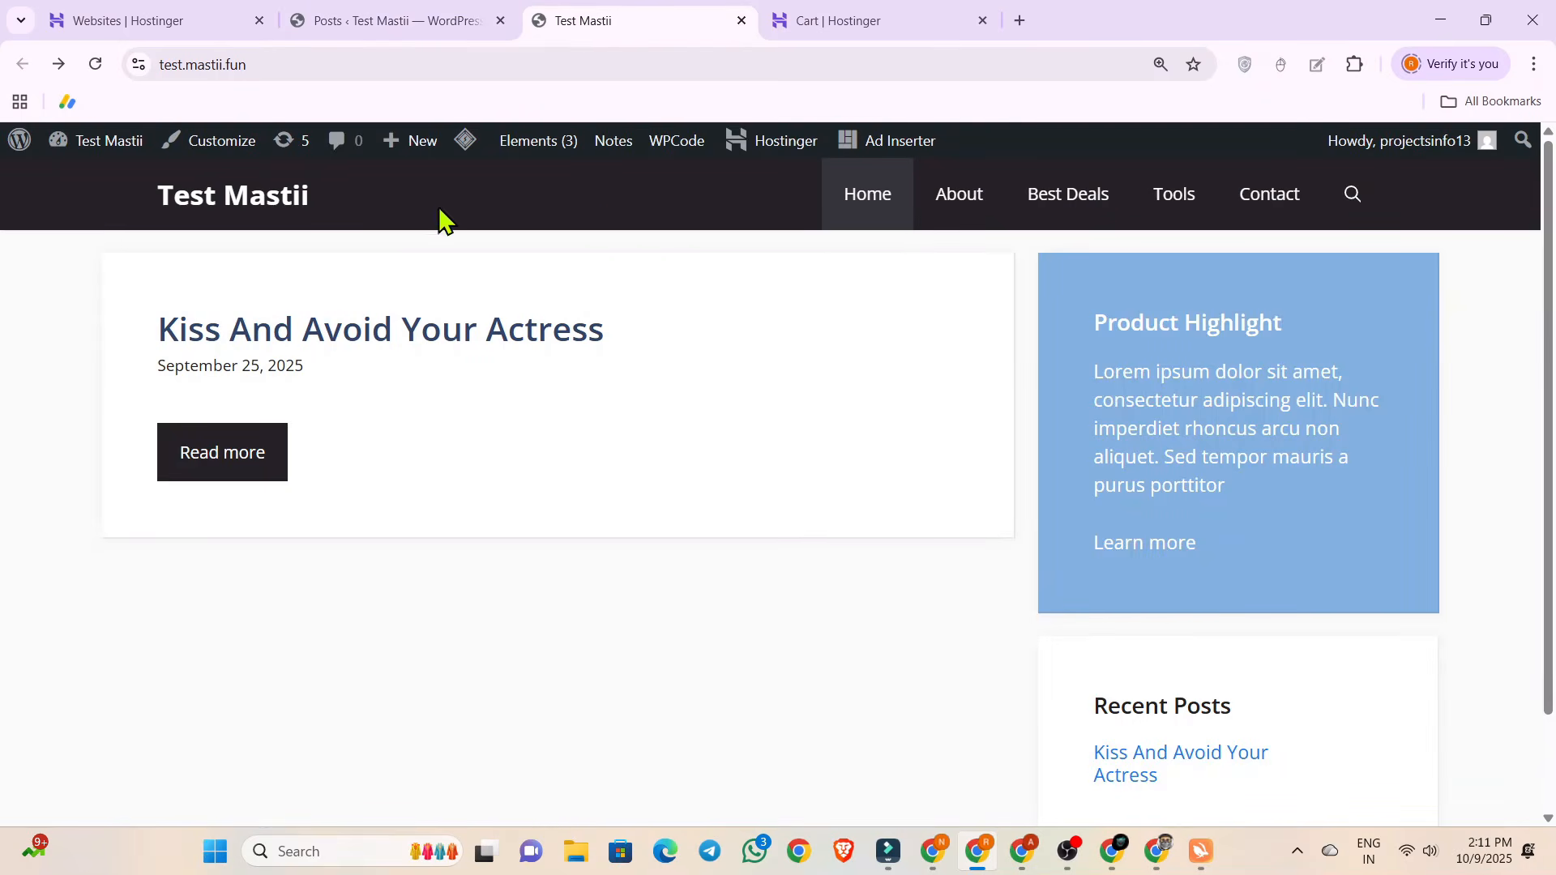
# Return to the WordPress admin and open the menu editor for the Footer Bar - Marketer menu.
pyautogui.click(340, 13)
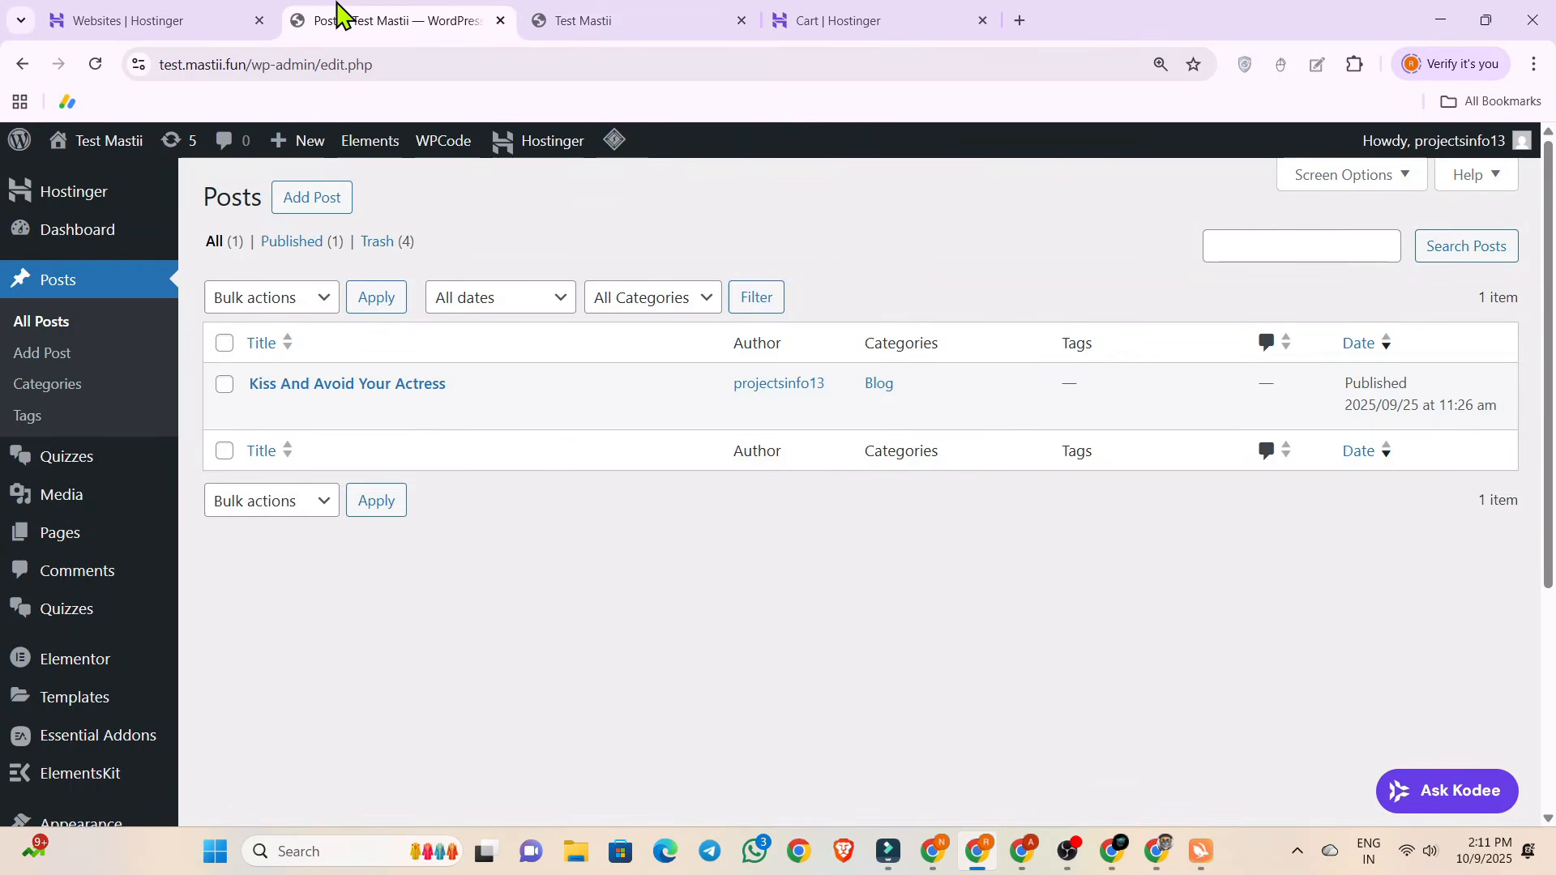
pyautogui.scroll(-4, 105, 600)
pyautogui.moveTo(35, 478)
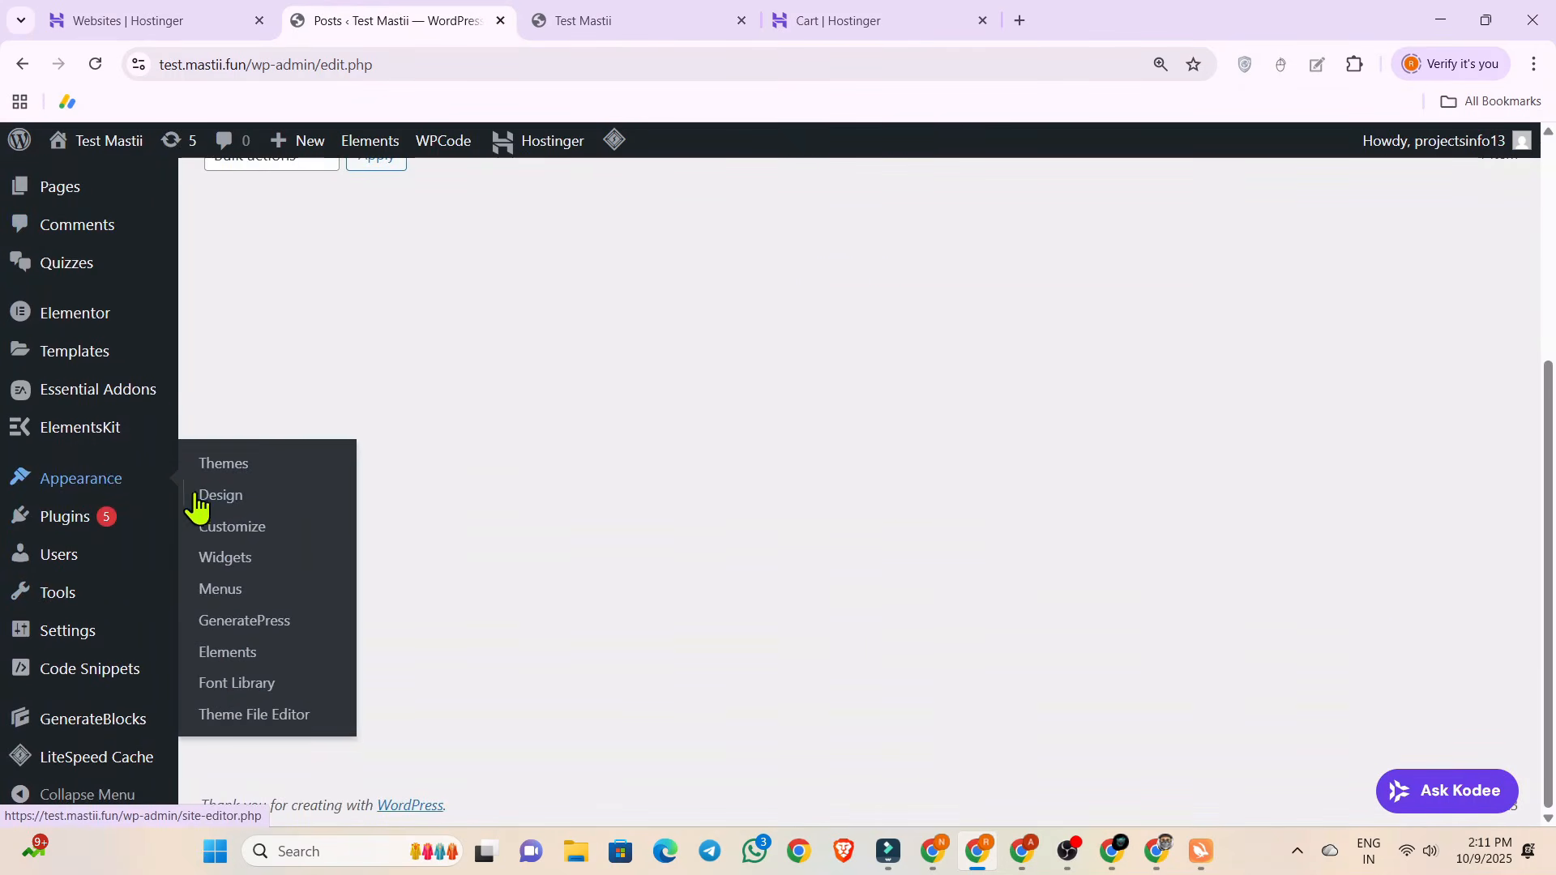
pyautogui.click(315, 601)
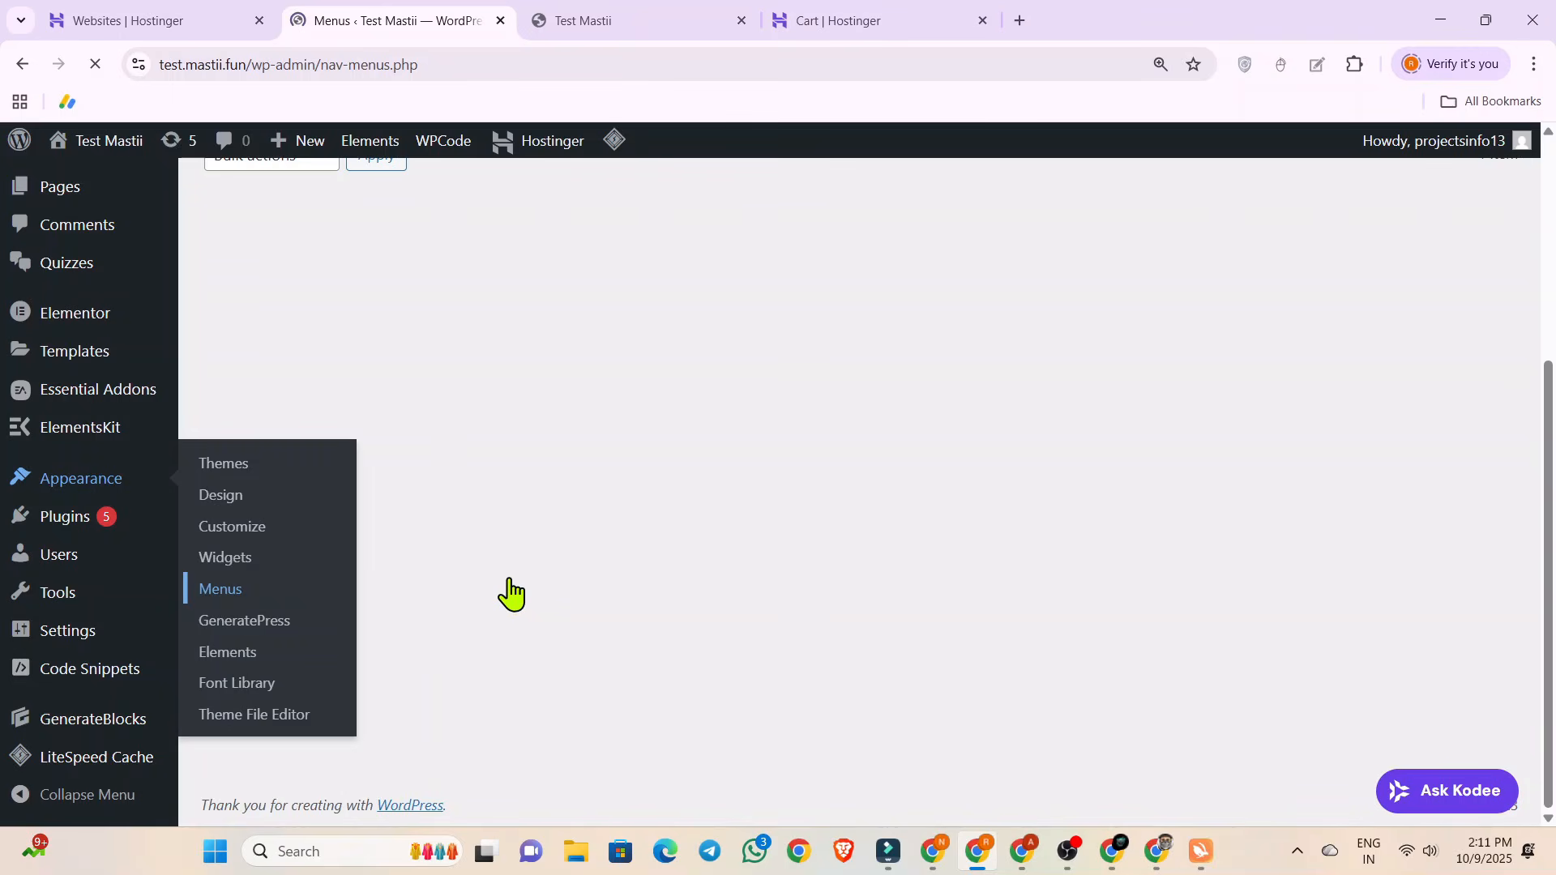
pyautogui.scroll(-4, 834, 527)
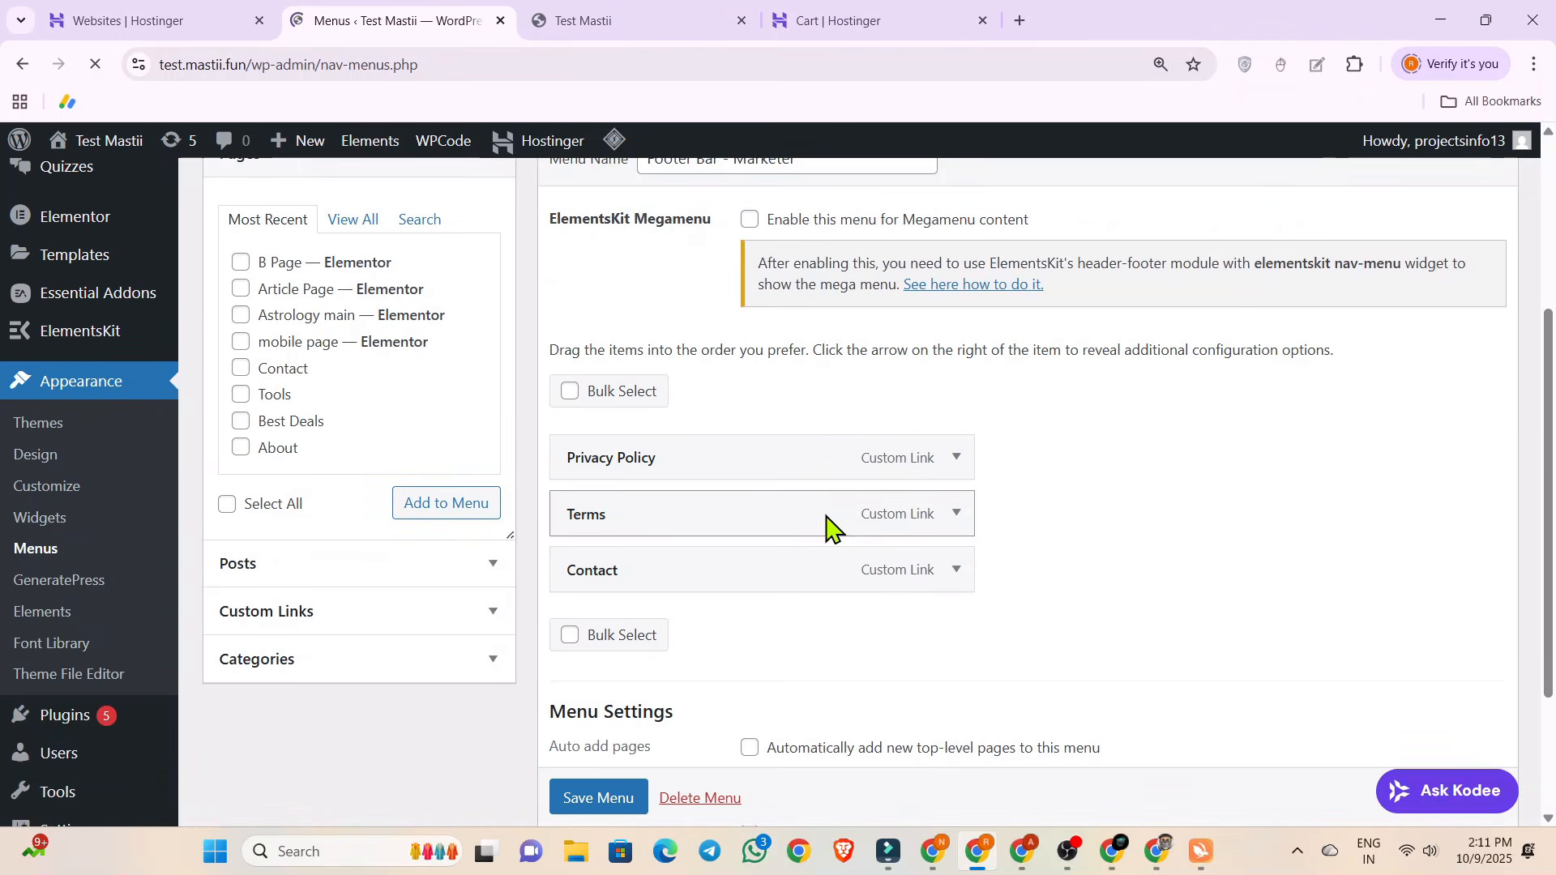
# Remove the Privacy Policy, Terms and Contact links from the Footer Bar - Marketer menu.
pyautogui.click(950, 470)
pyautogui.click(585, 750)
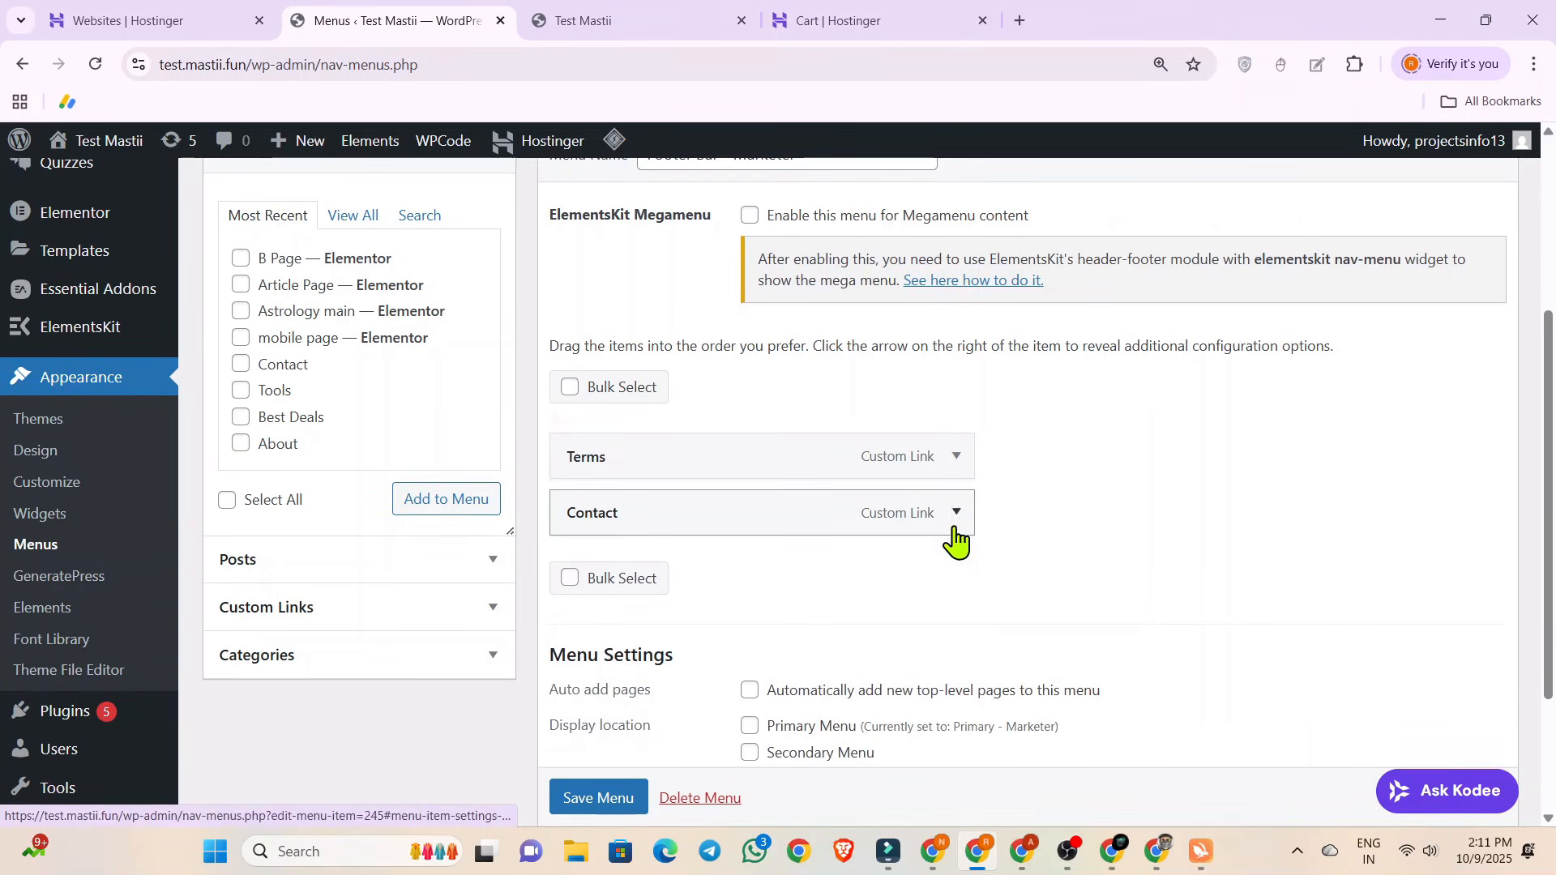
pyautogui.click(954, 455)
pyautogui.click(577, 739)
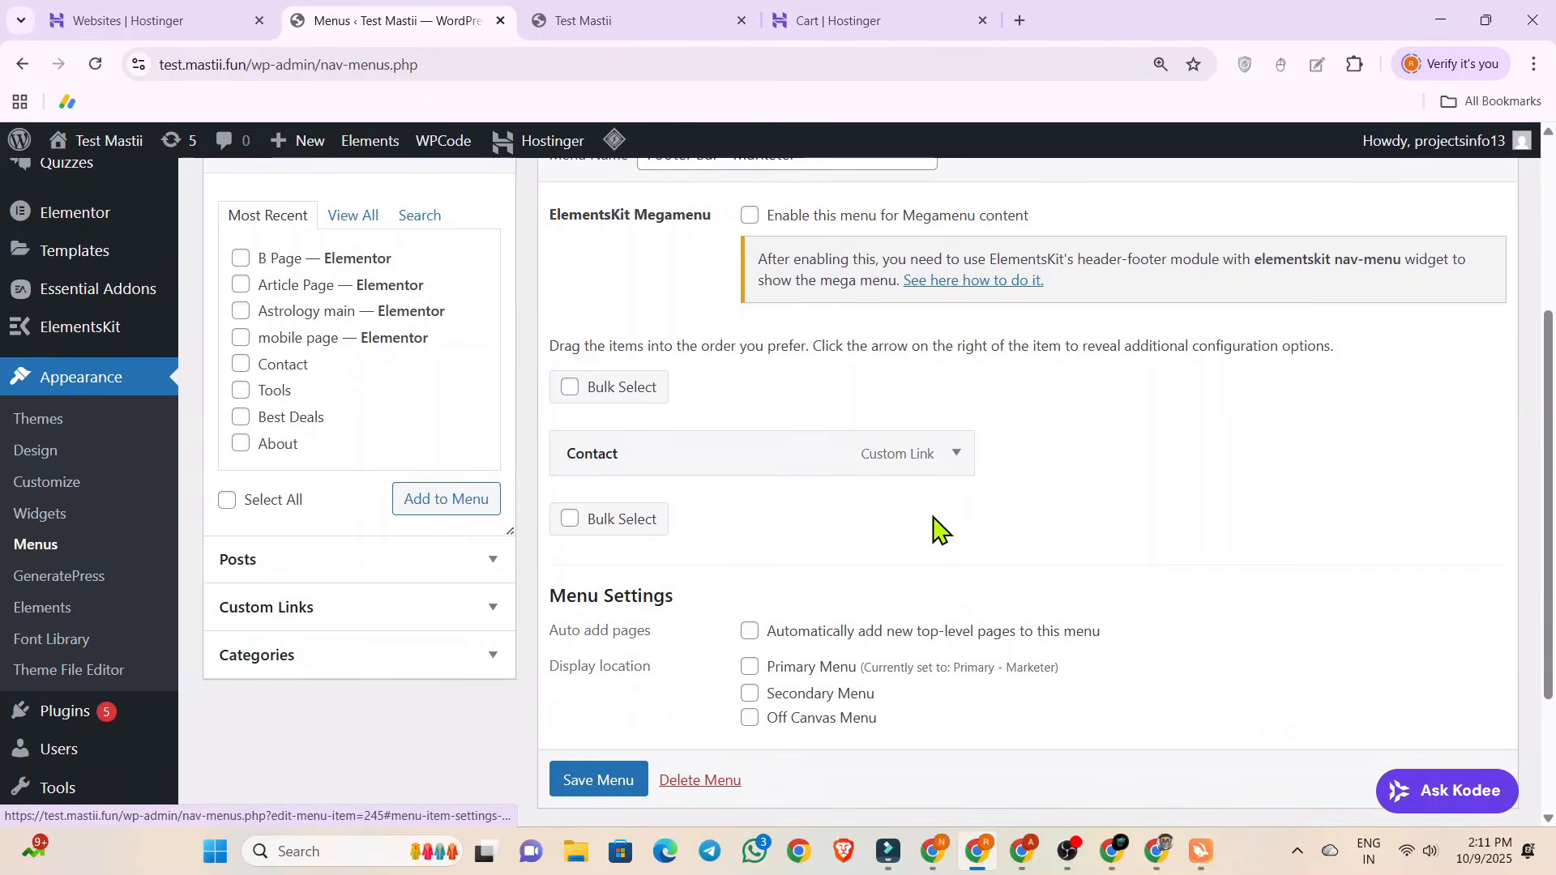
pyautogui.click(955, 454)
pyautogui.click(585, 707)
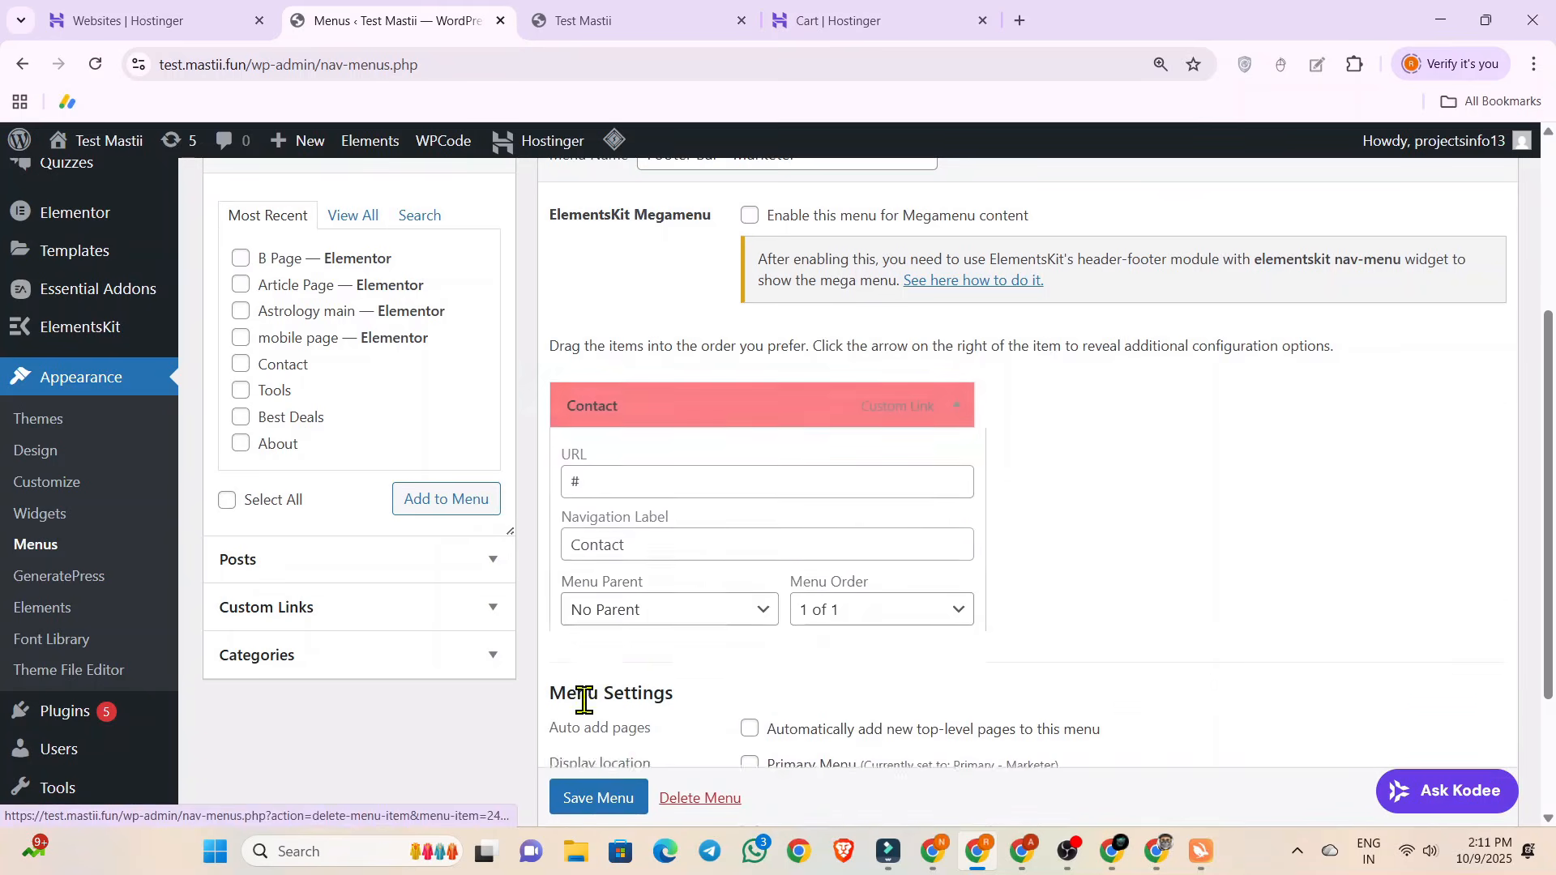
pyautogui.scroll(-3, 858, 612)
pyautogui.scroll(4, 752, 603)
pyautogui.scroll(3, 752, 600)
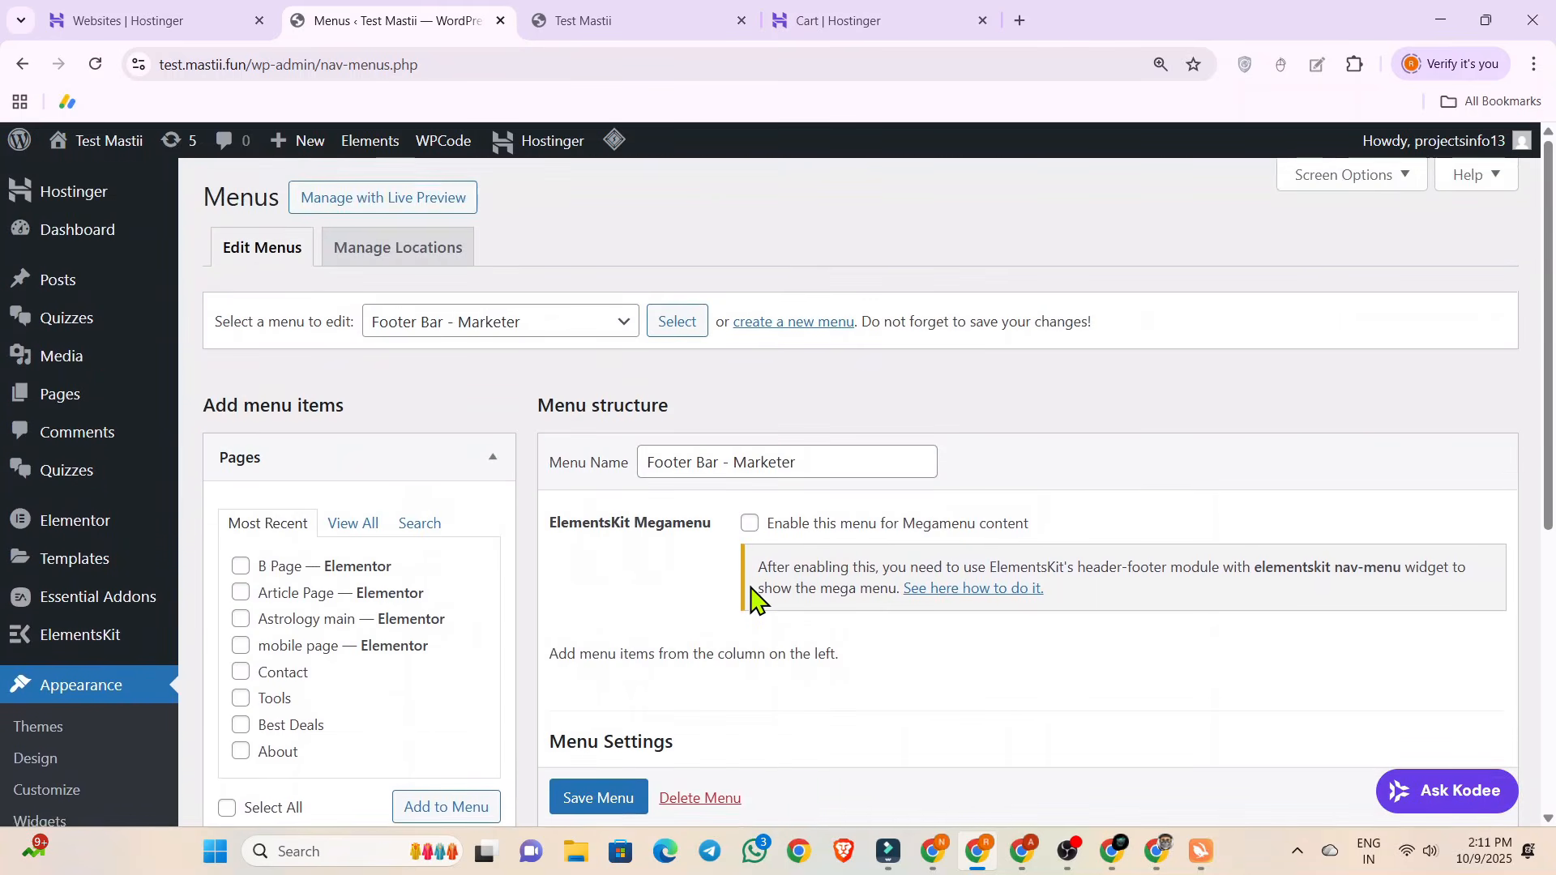
# Add Article Page, Astrology main and B Page to the Footer Bar - Marketer menu and save it.
pyautogui.scroll(-4, 454, 470)
pyautogui.scroll(2, 349, 437)
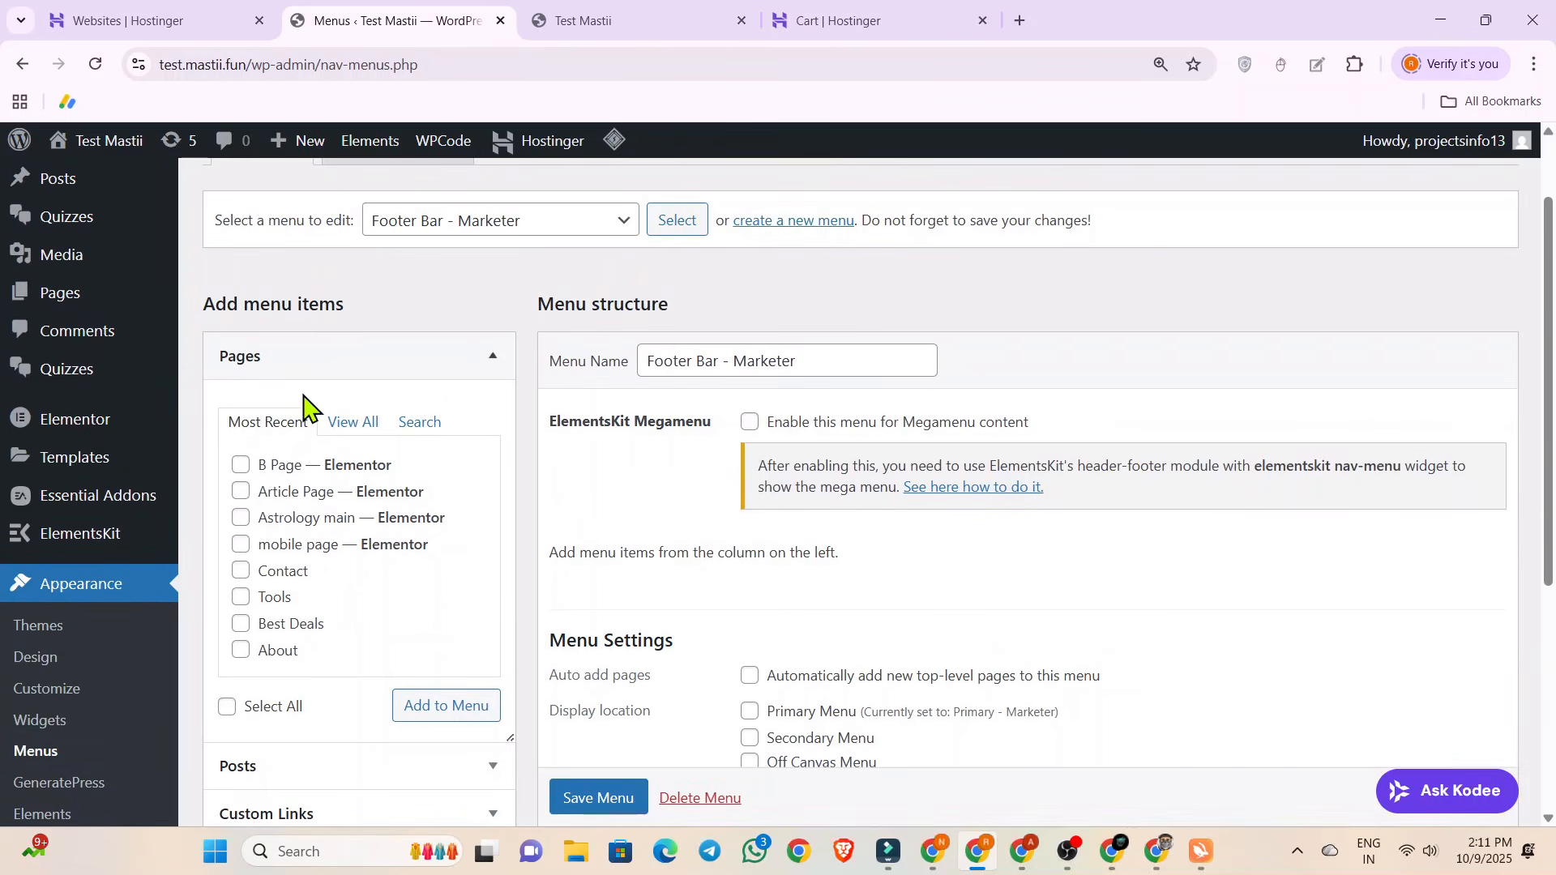
pyautogui.click(354, 422)
pyautogui.scroll(-1, 212, 581)
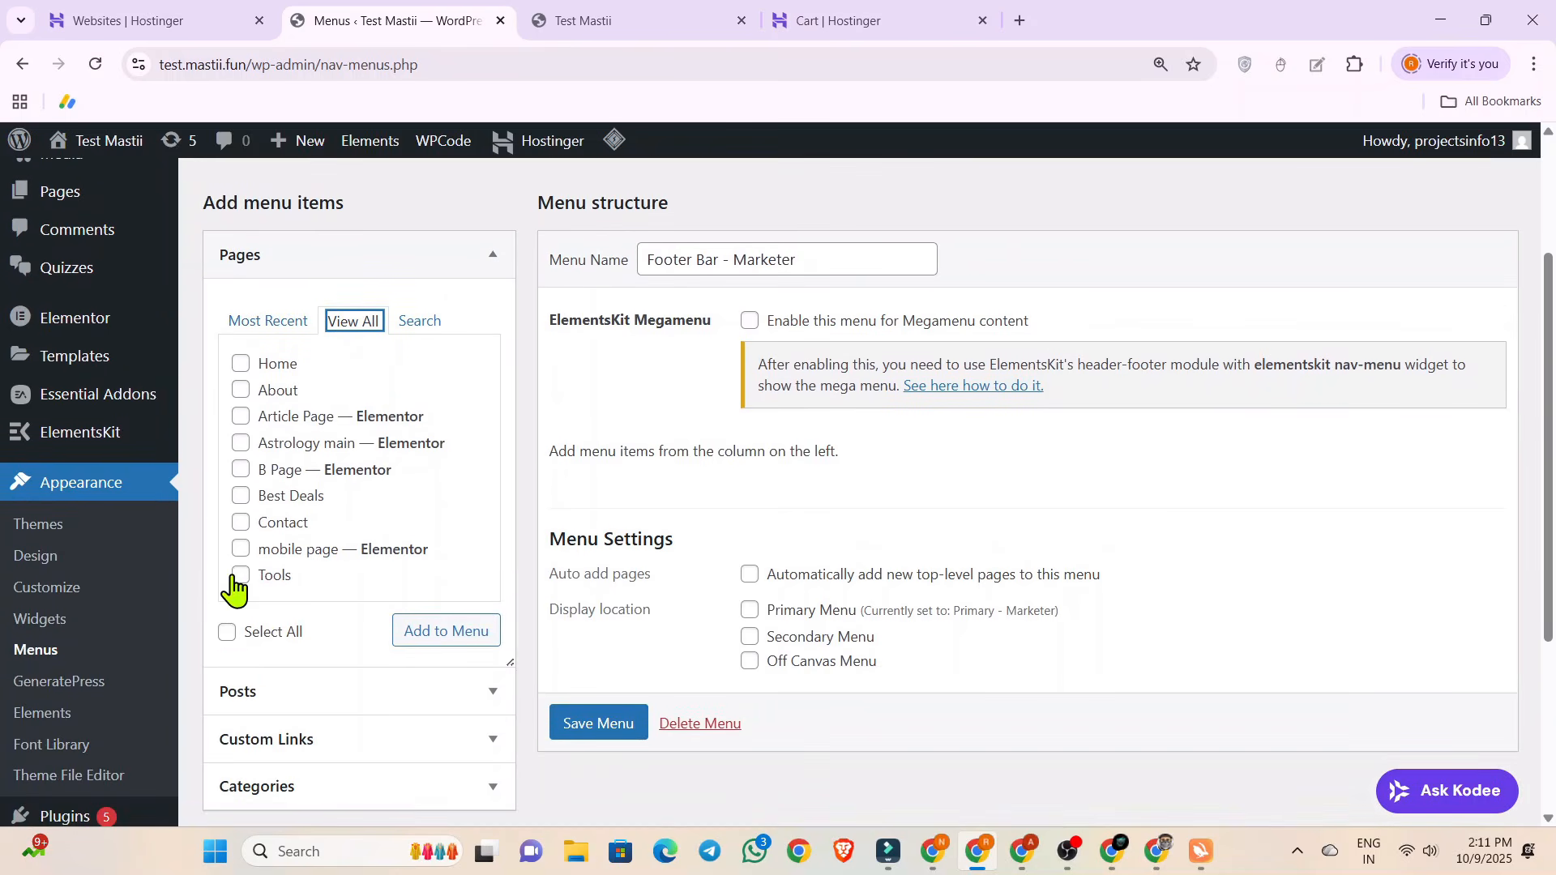
pyautogui.click(240, 418)
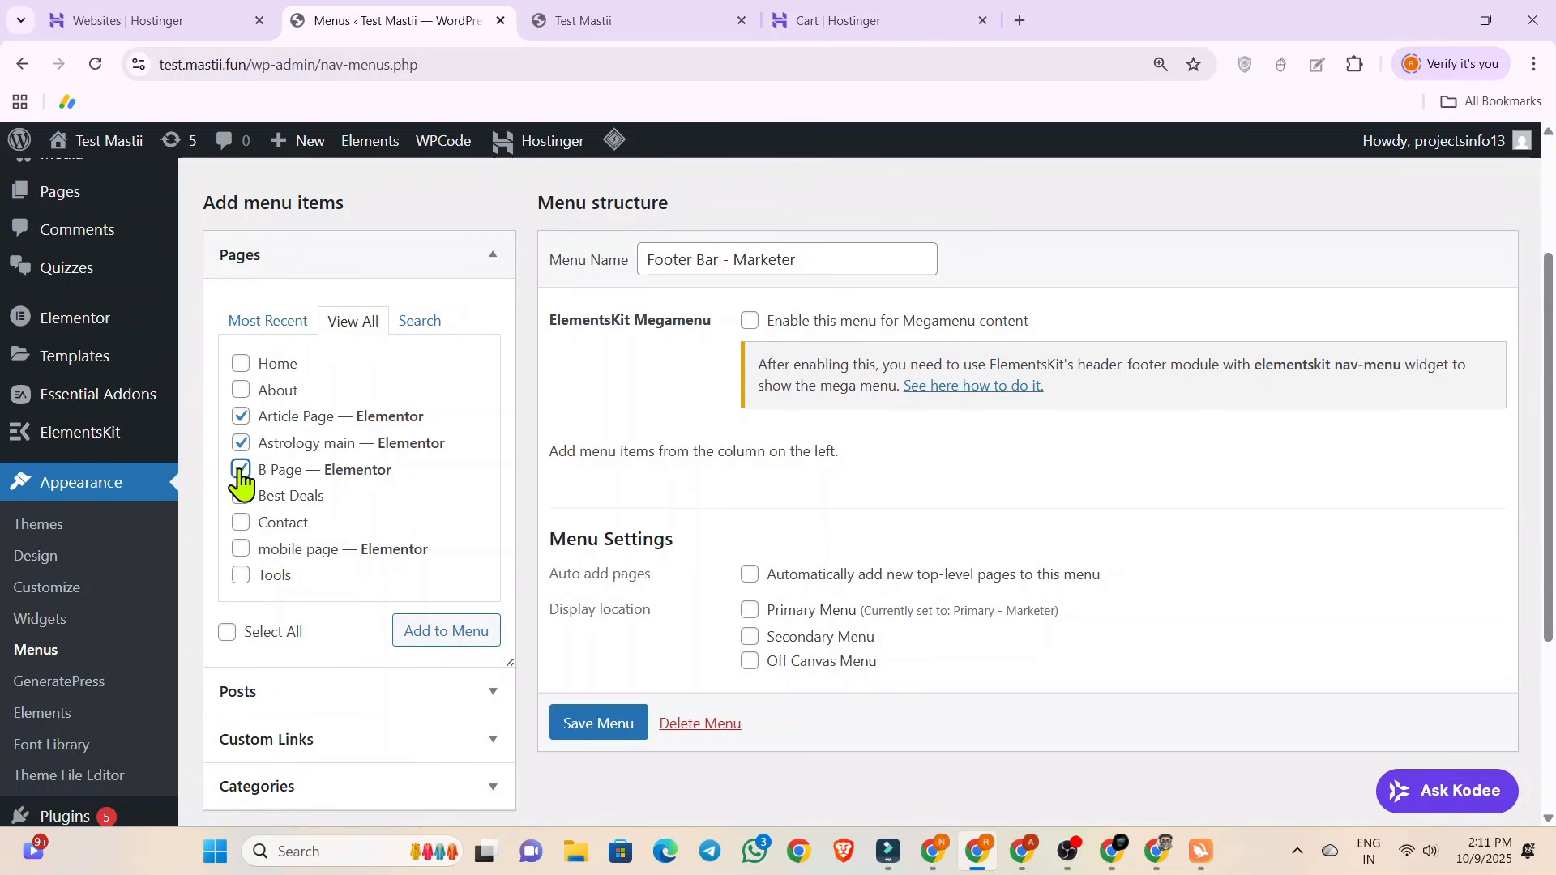
pyautogui.click(407, 634)
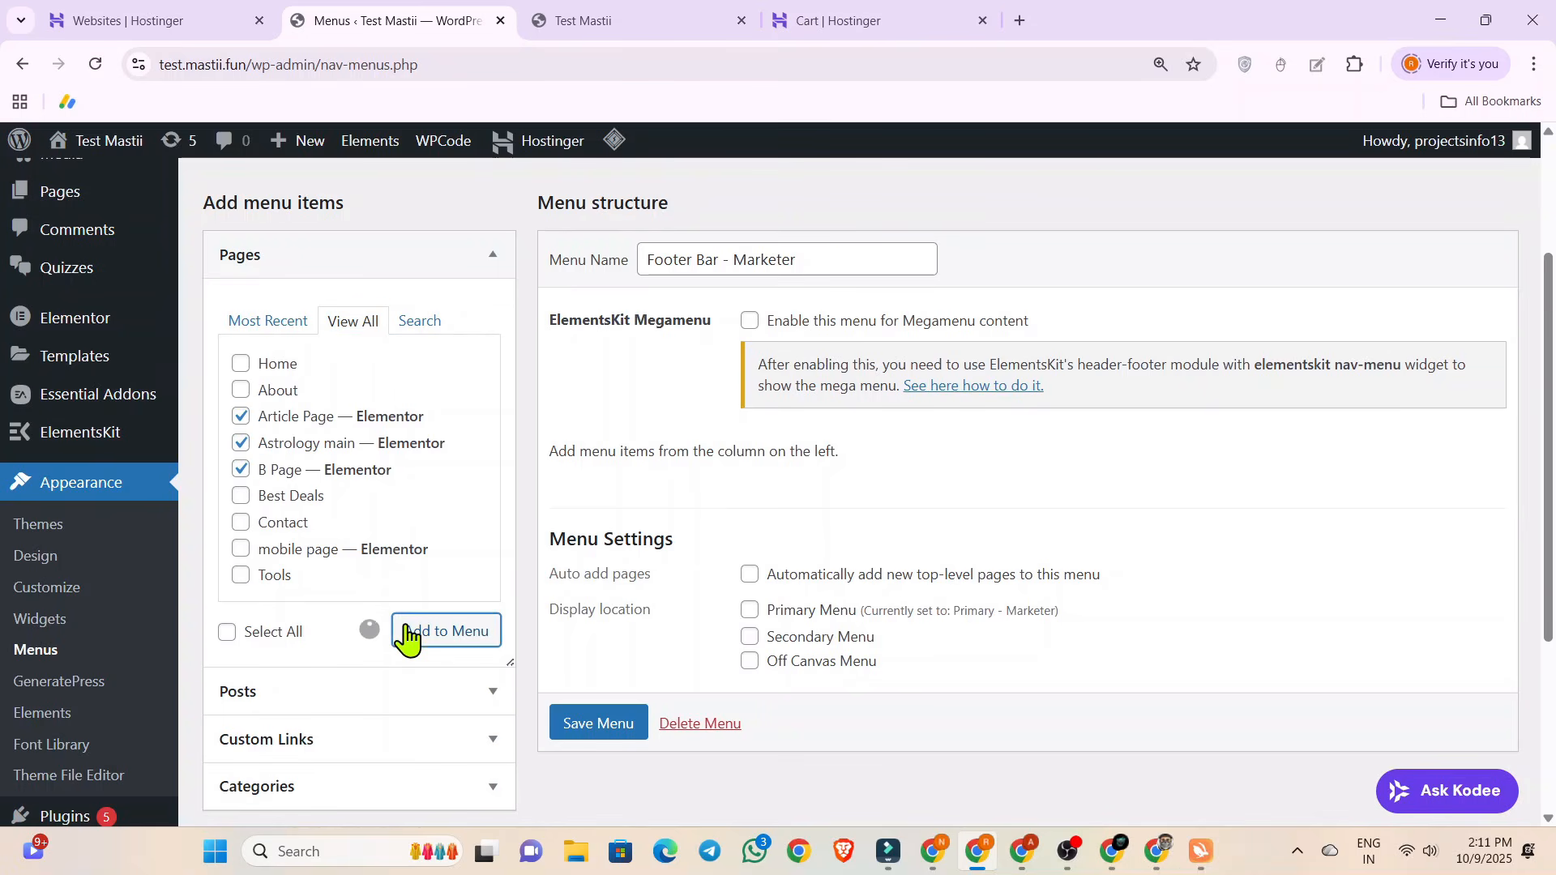
pyautogui.scroll(-4, 670, 580)
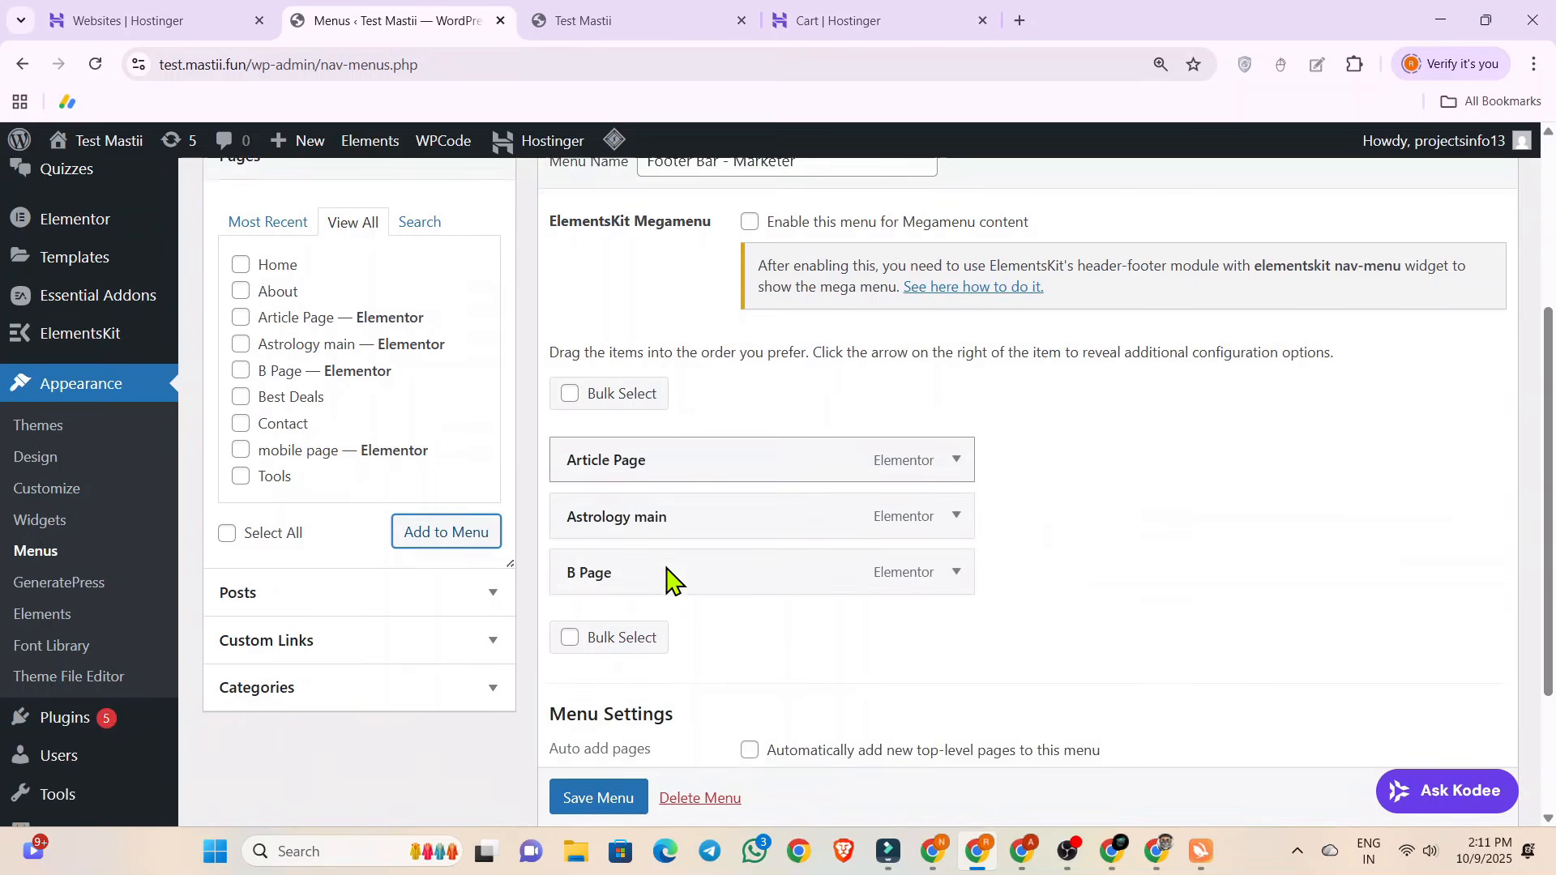
pyautogui.click(586, 703)
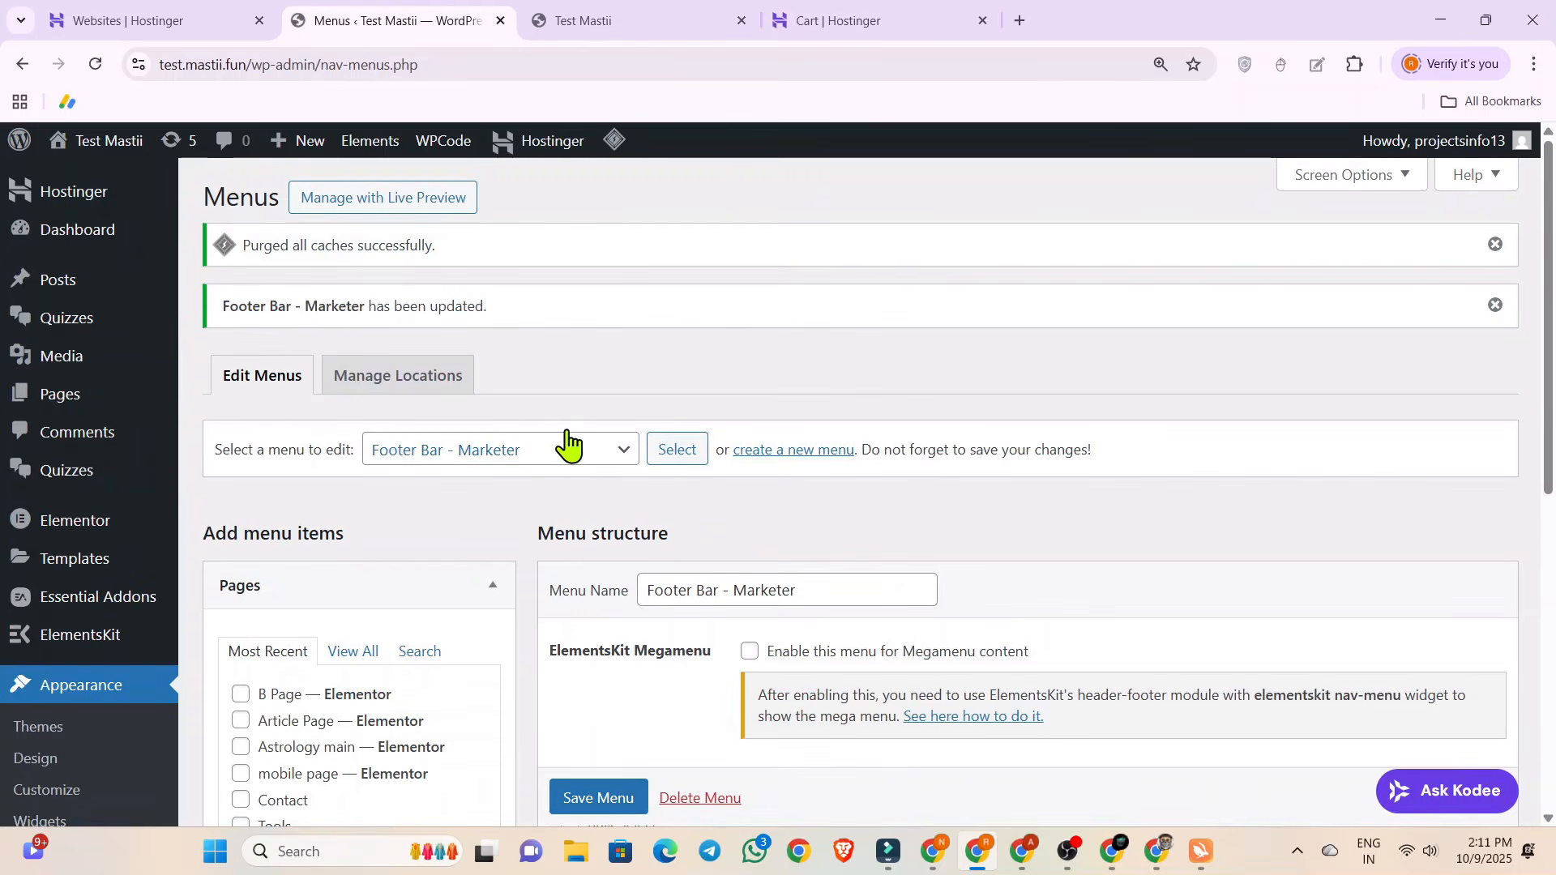
# Load the Primary - Marketer menu for editing.
pyautogui.click(535, 458)
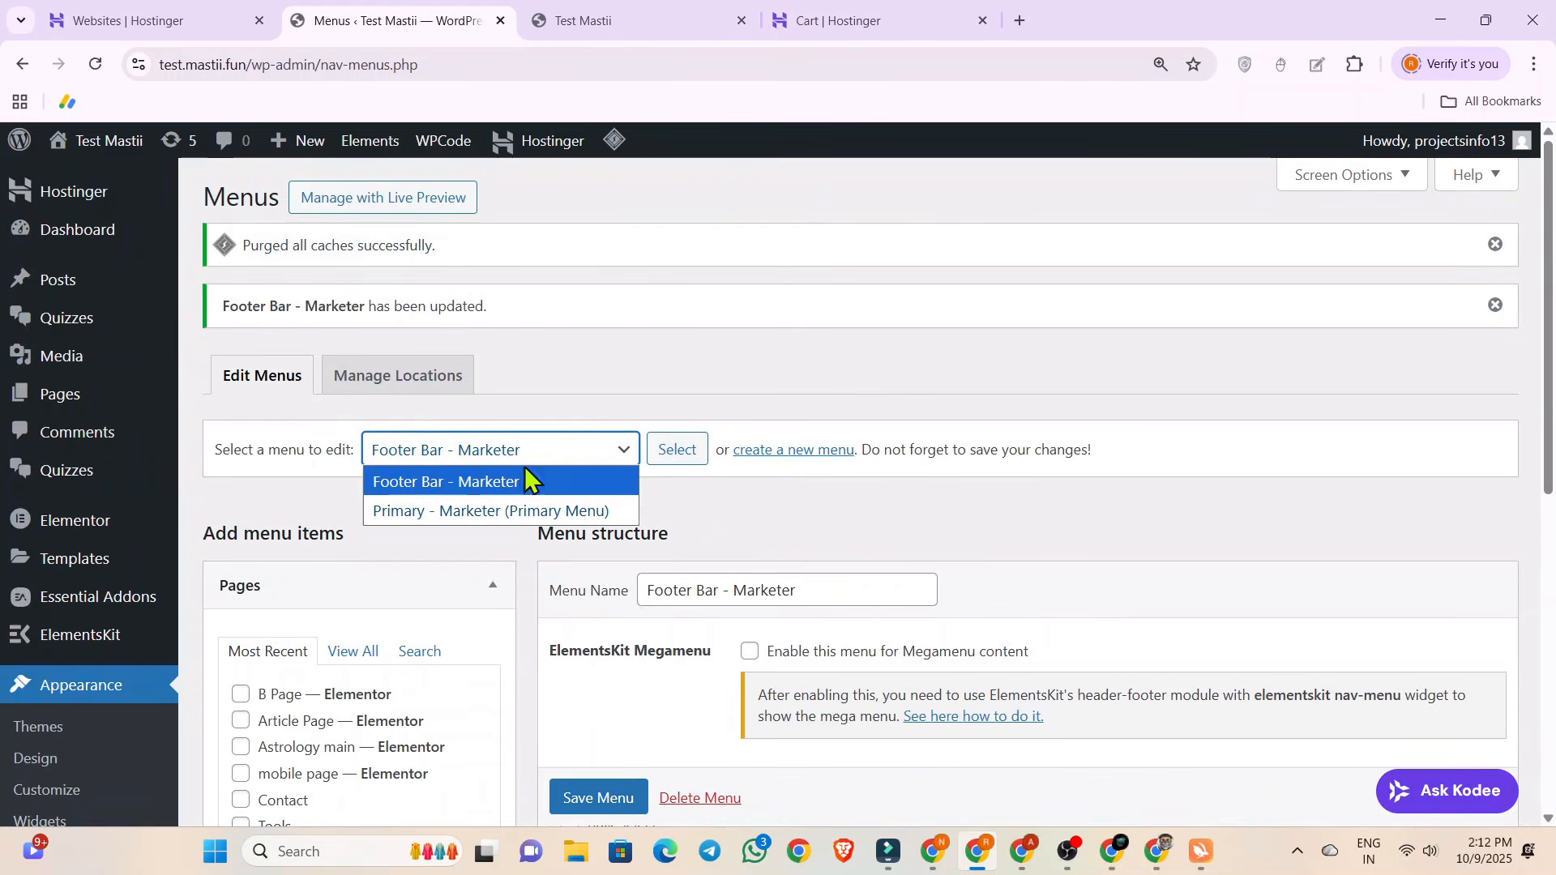
pyautogui.click(490, 512)
pyautogui.click(676, 458)
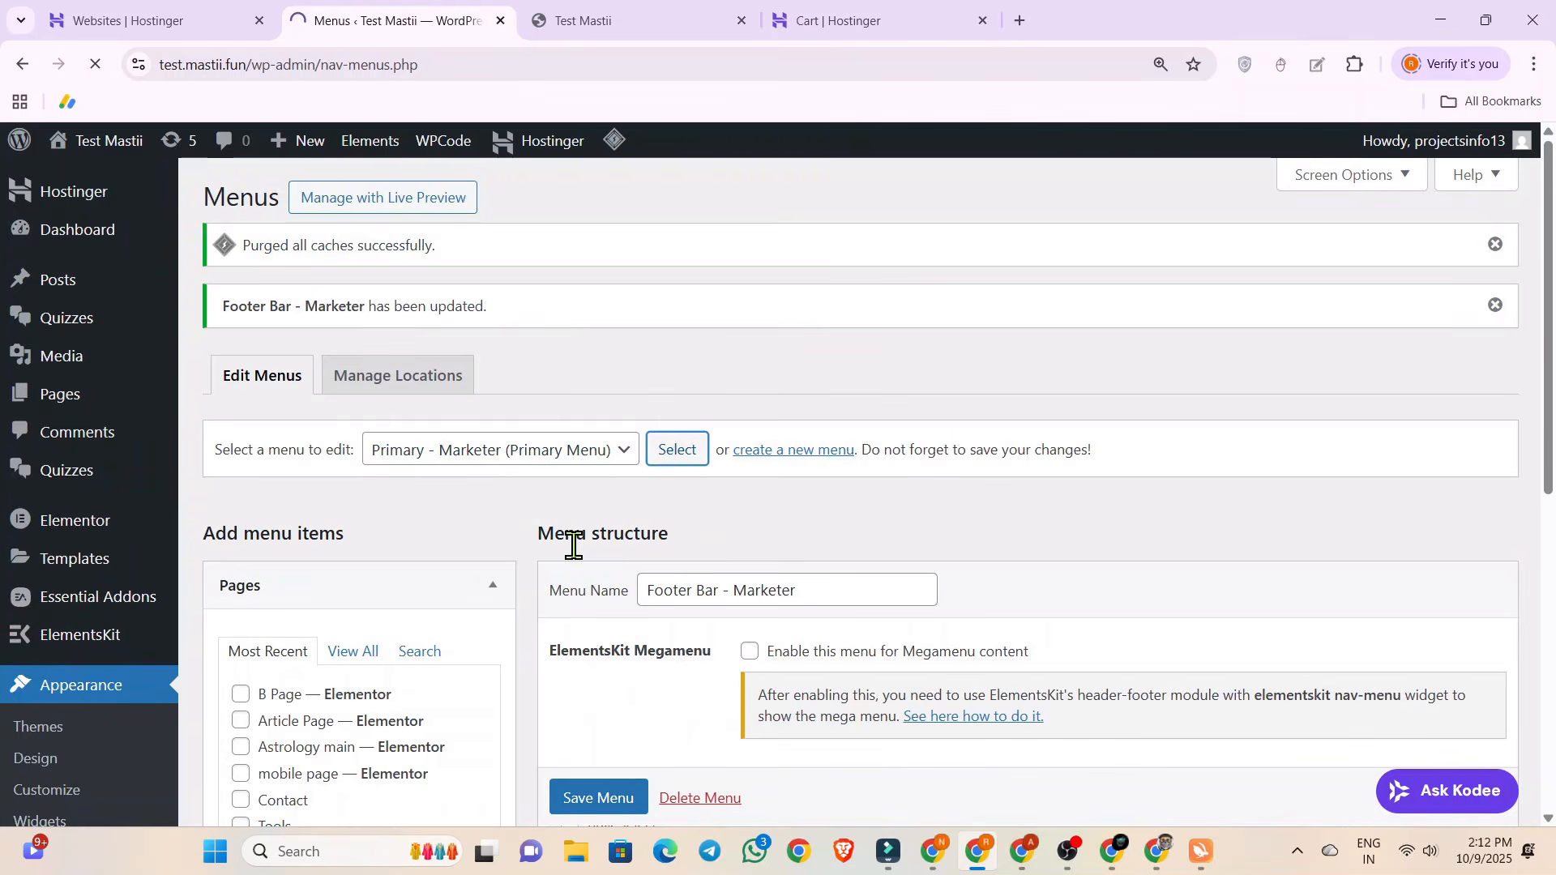
pyautogui.scroll(-4, 573, 545)
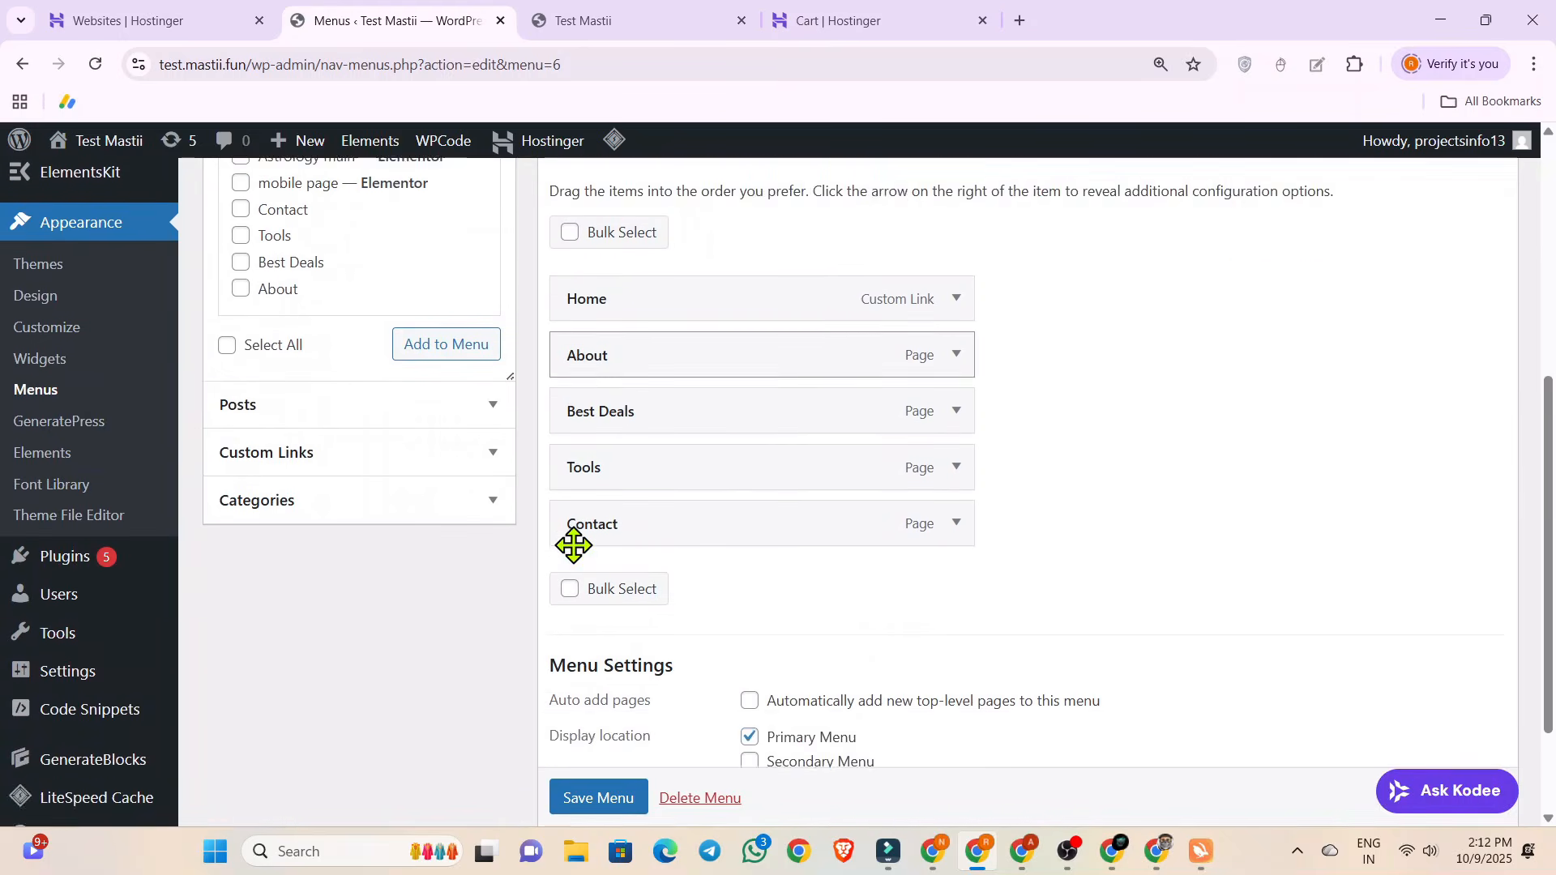
pyautogui.scroll(1, 574, 545)
# Remove About, Best Deals, Tools and Contact from the Primary - Marketer menu, keeping only Home.
pyautogui.click(957, 411)
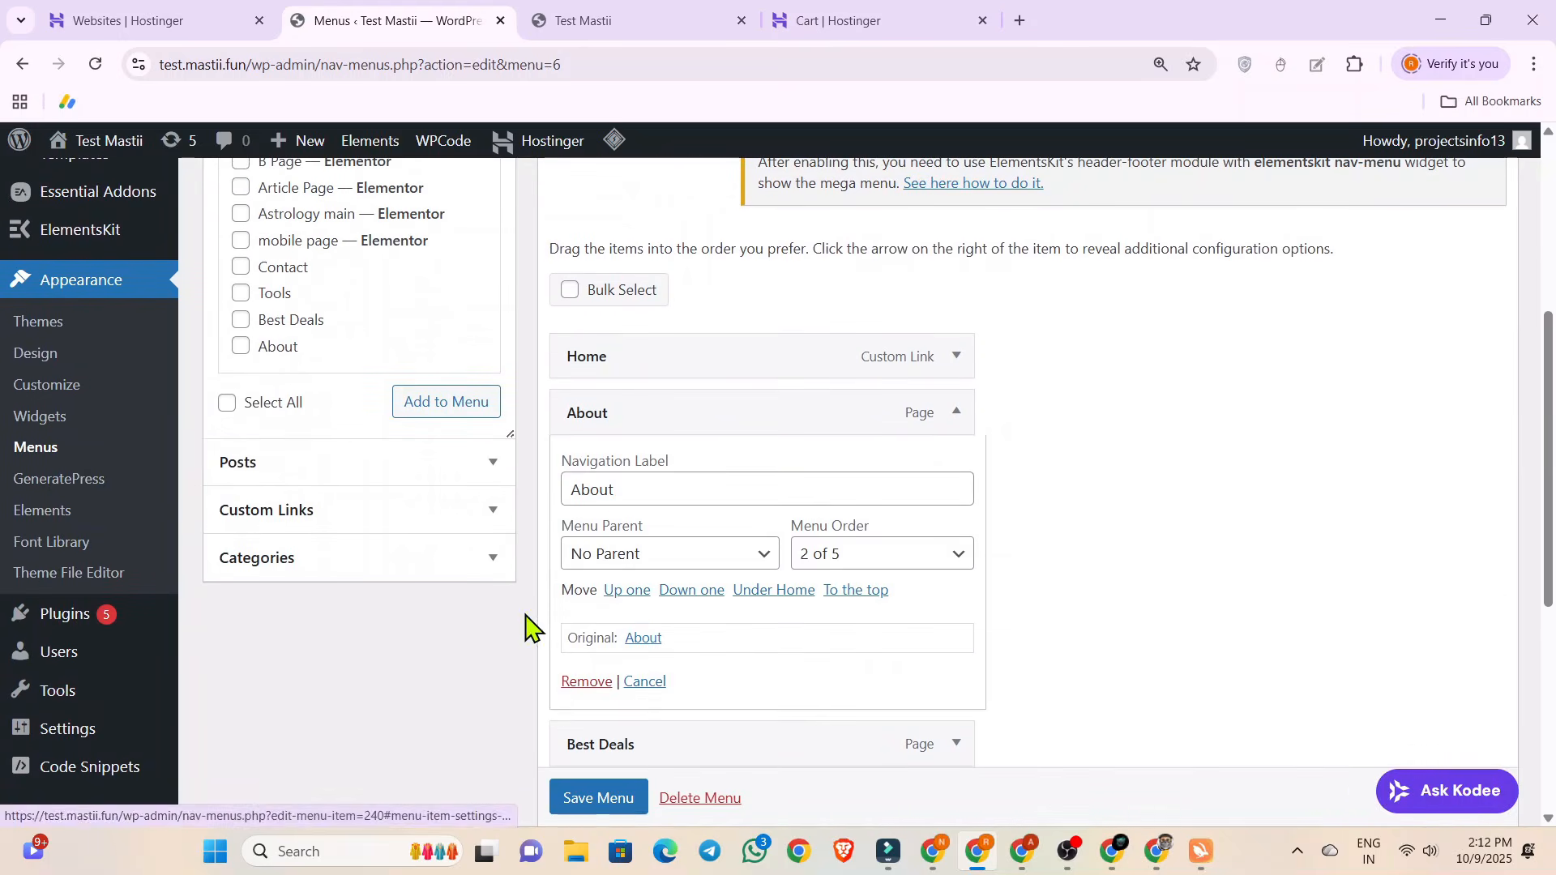
pyautogui.click(577, 683)
pyautogui.click(957, 412)
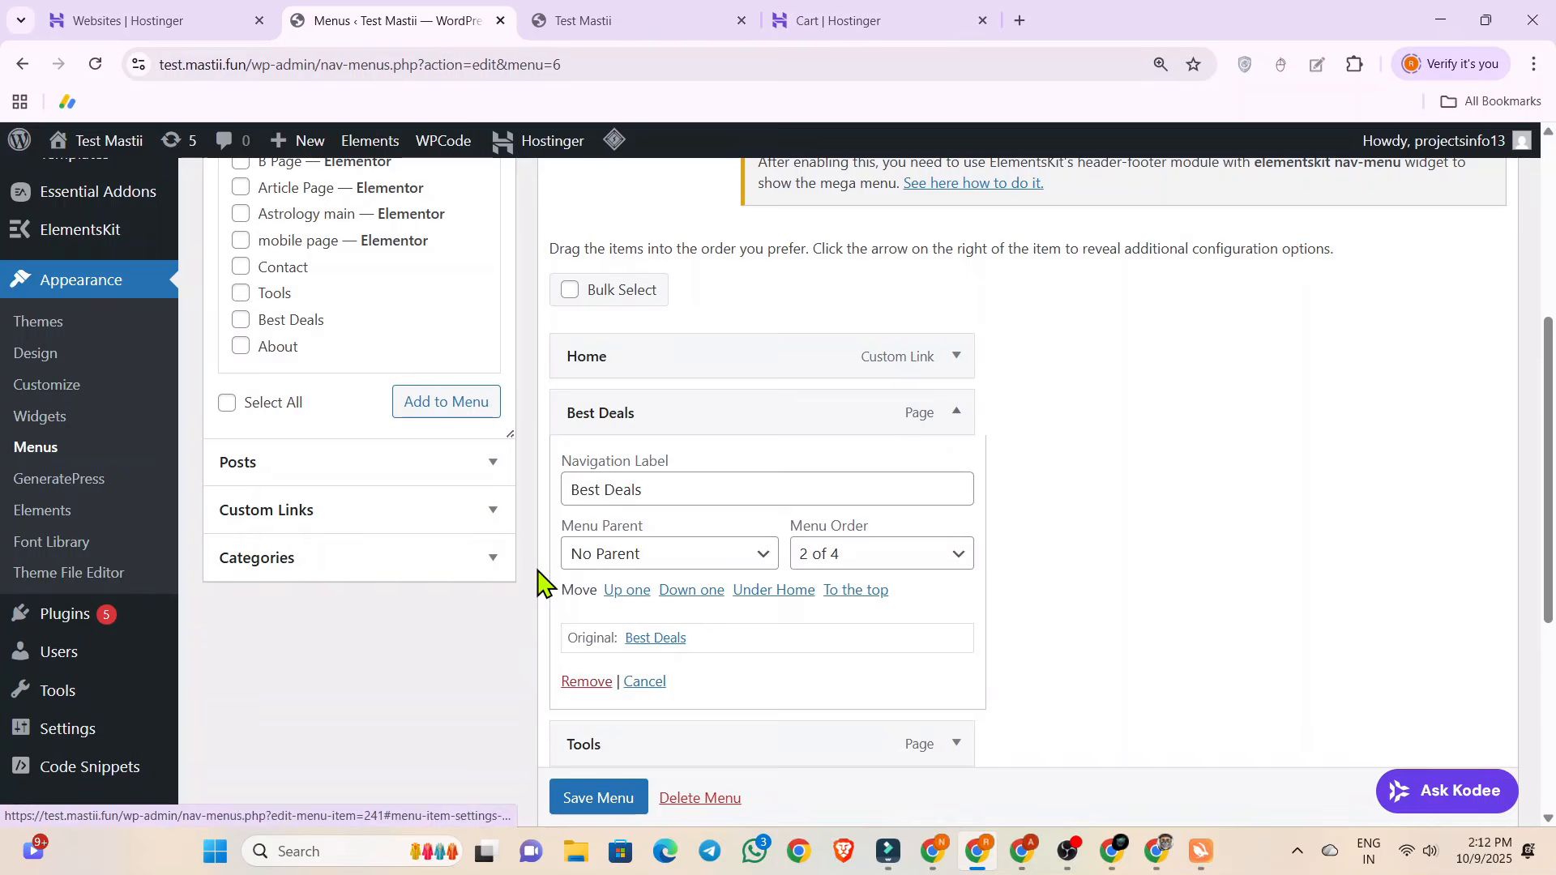
pyautogui.click(578, 683)
pyautogui.click(957, 414)
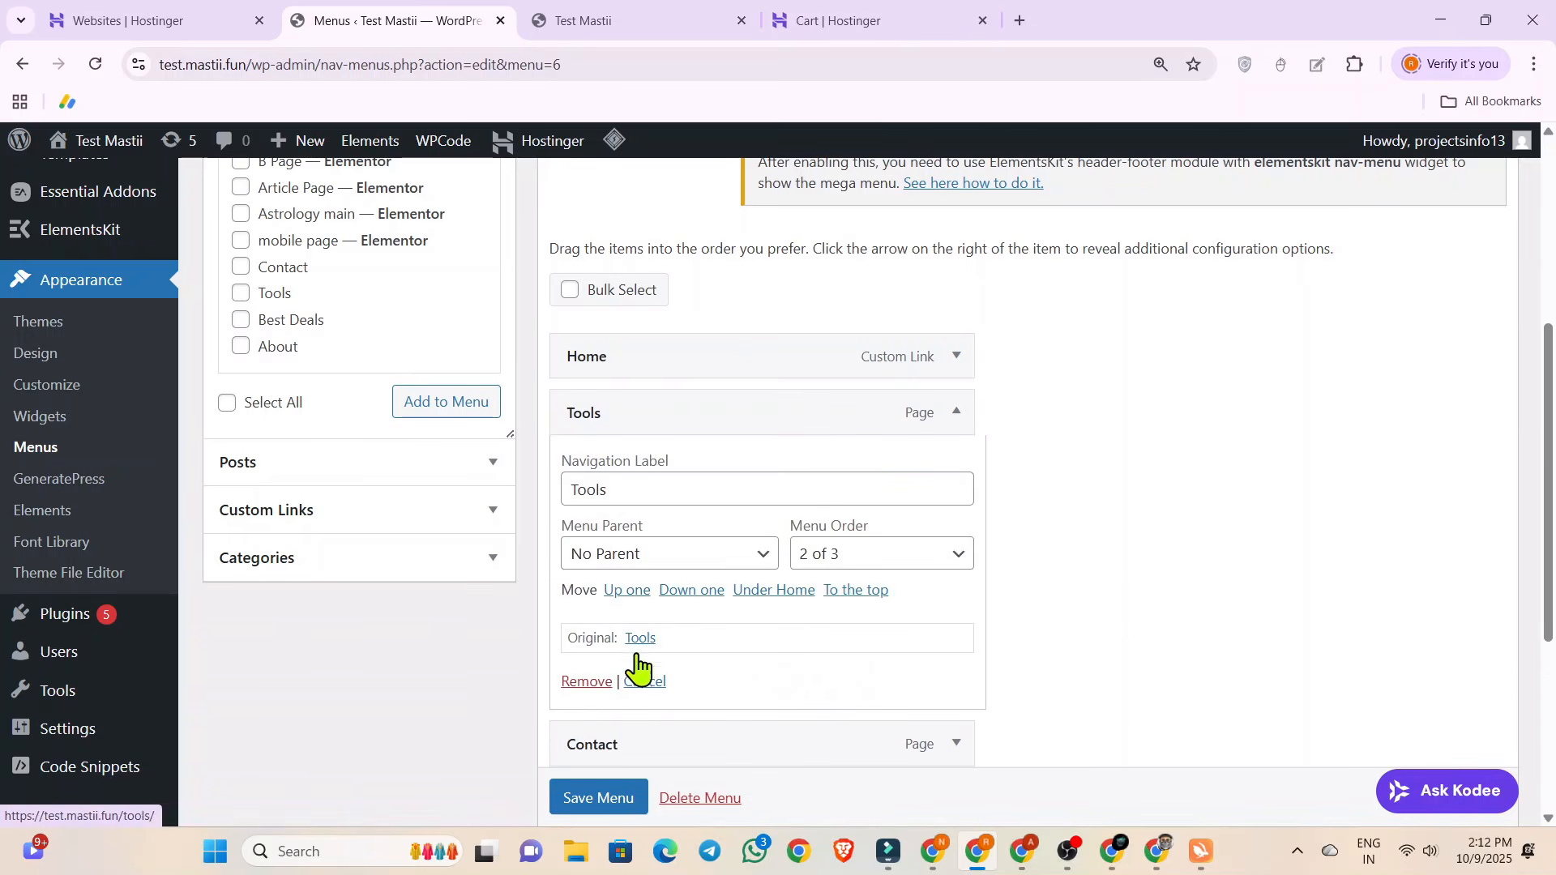
pyautogui.click(585, 682)
pyautogui.click(954, 414)
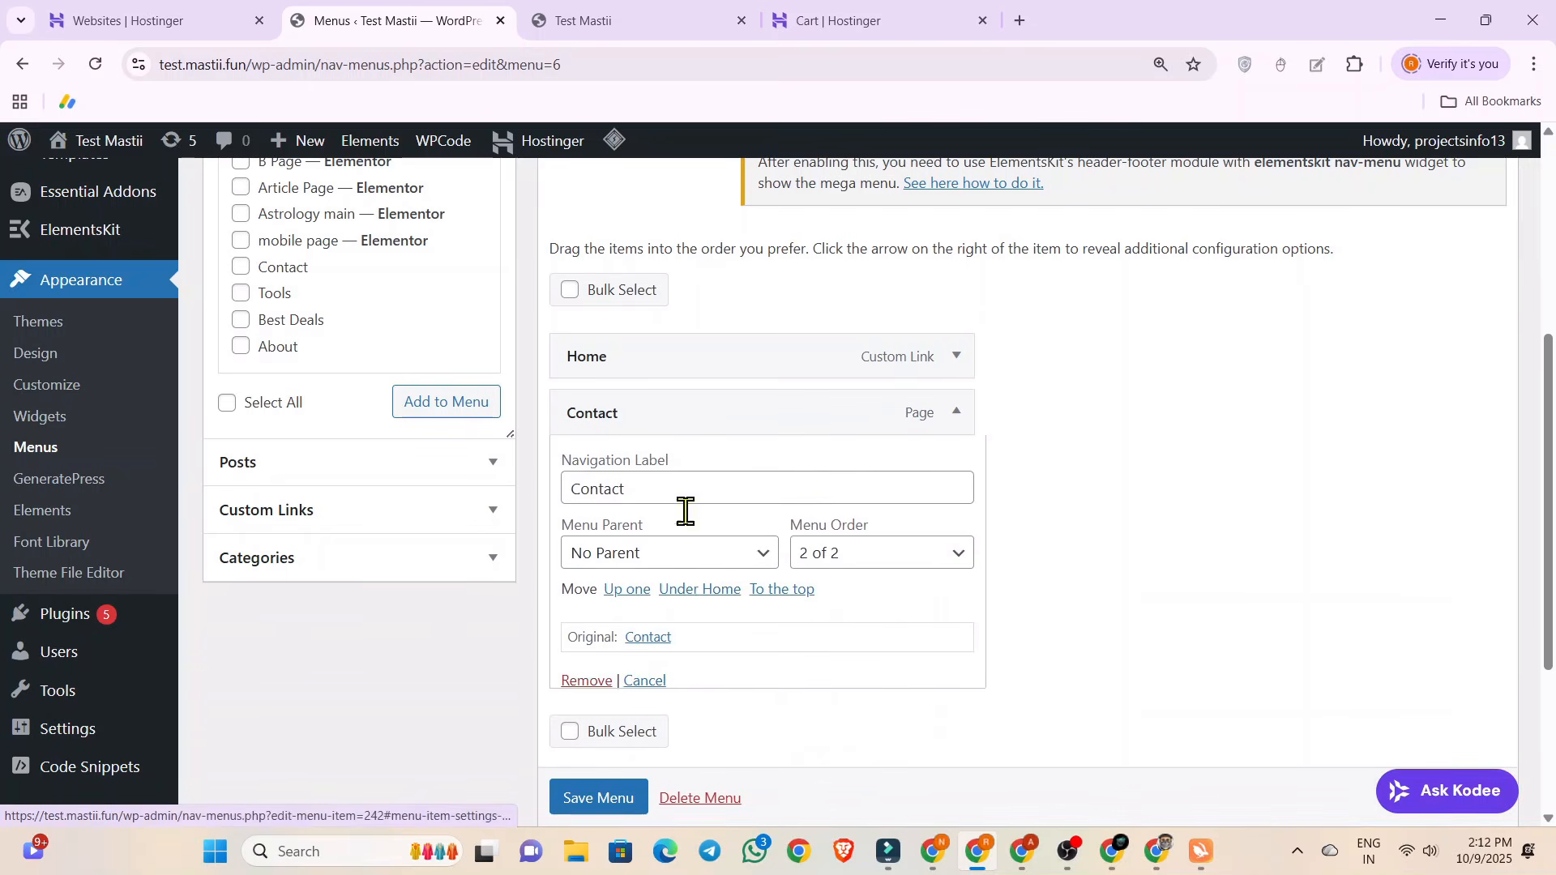
pyautogui.click(577, 682)
# Add B Page, Article Page and Astrology main to the Primary - Marketer menu and save it.
pyautogui.scroll(5, 614, 659)
pyautogui.scroll(-3, 614, 666)
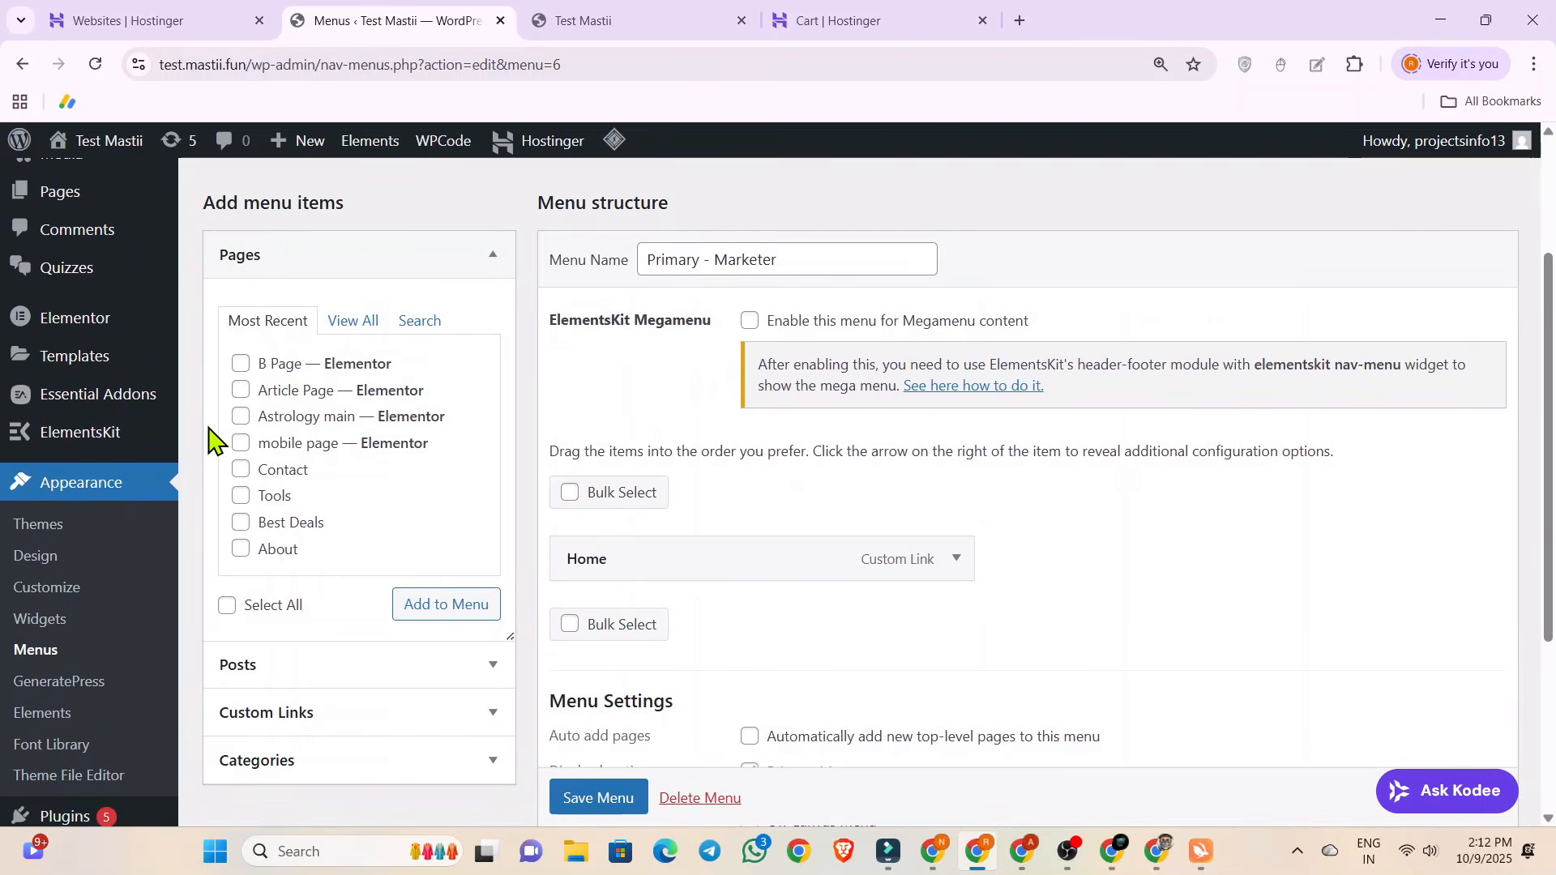
pyautogui.click(241, 390)
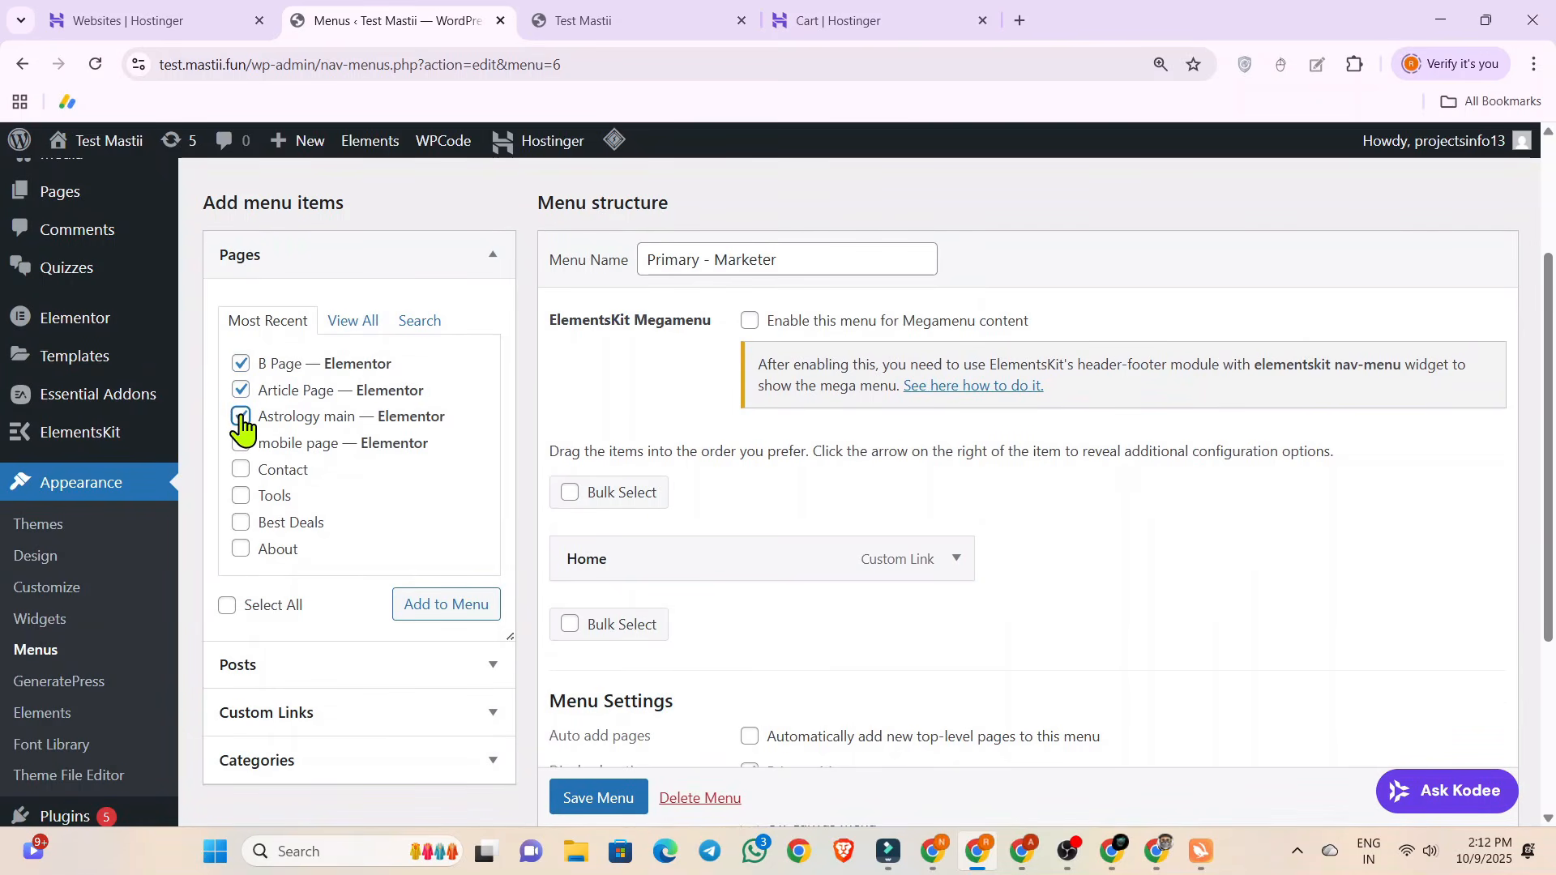
pyautogui.click(412, 601)
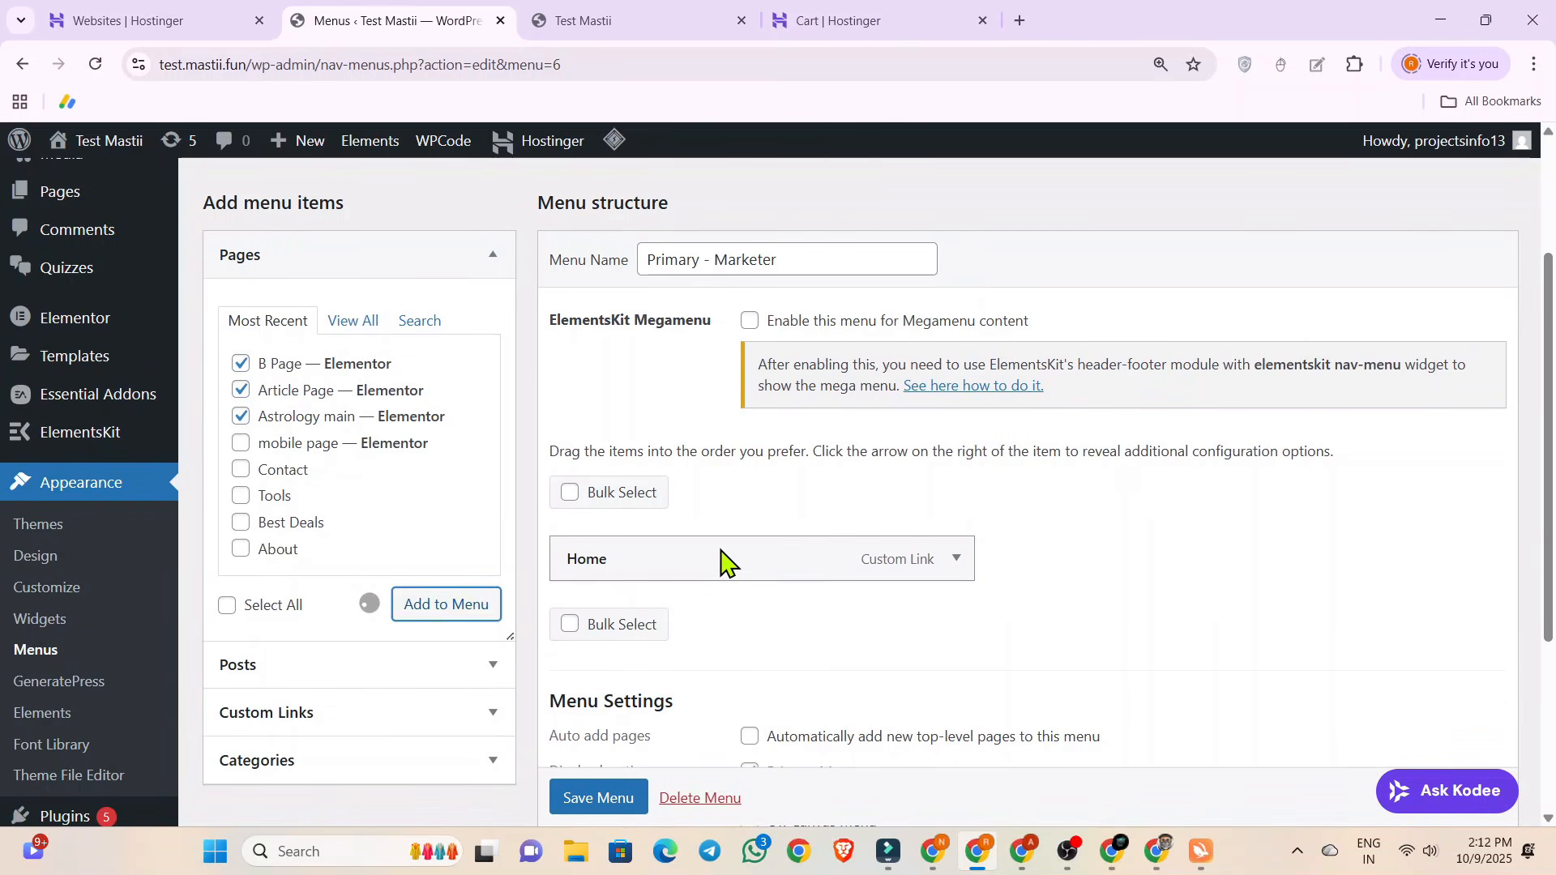
pyautogui.scroll(-3, 725, 545)
pyautogui.click(607, 792)
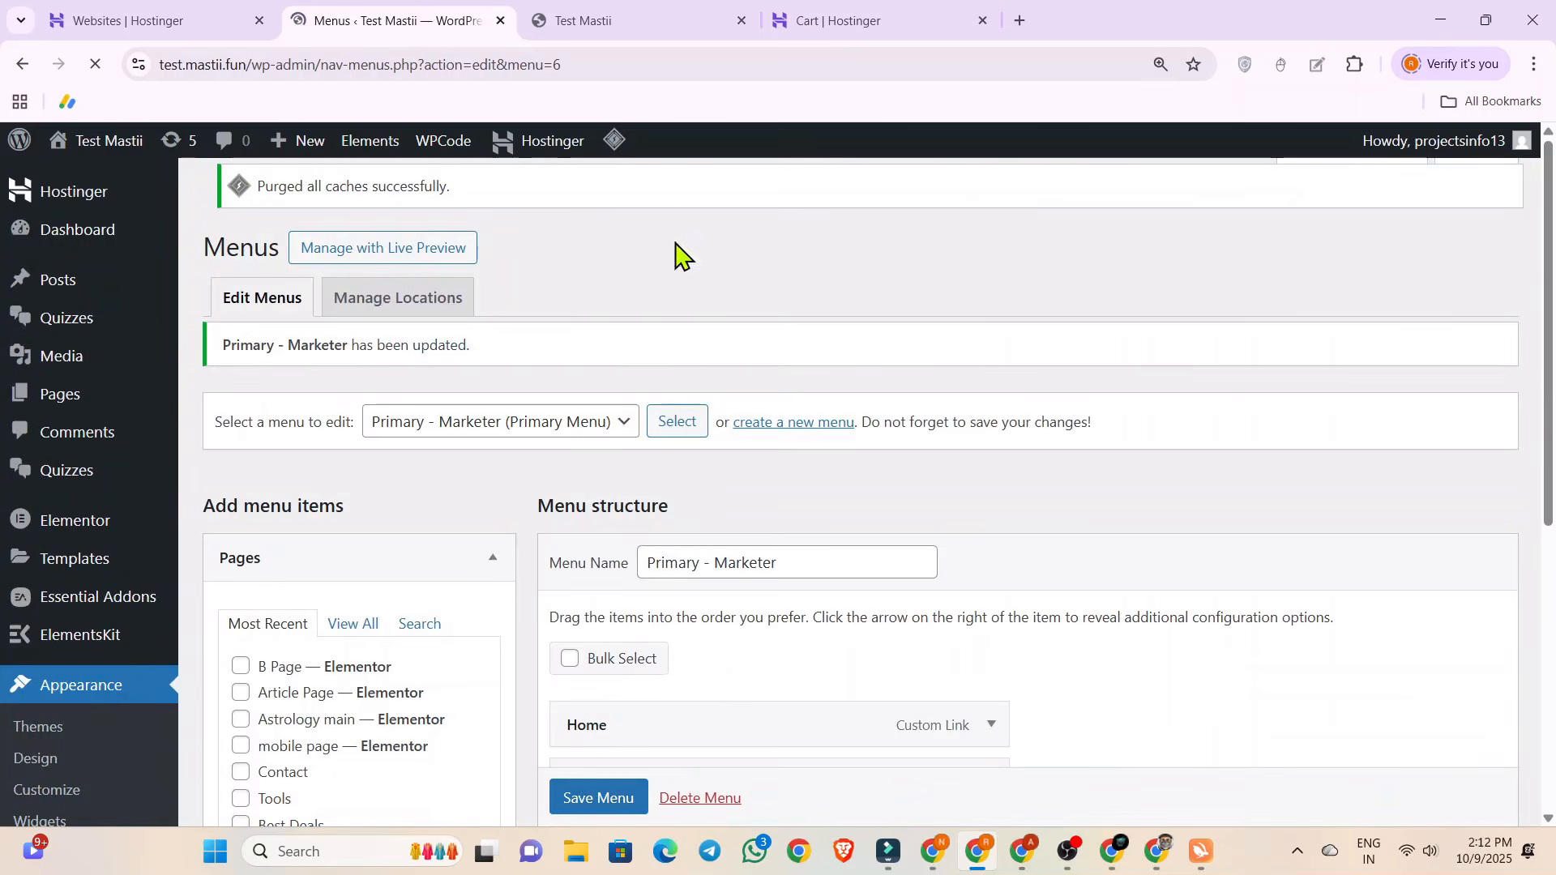
# Reload the live home page and check its navigation and footer links.
pyautogui.click(635, 24)
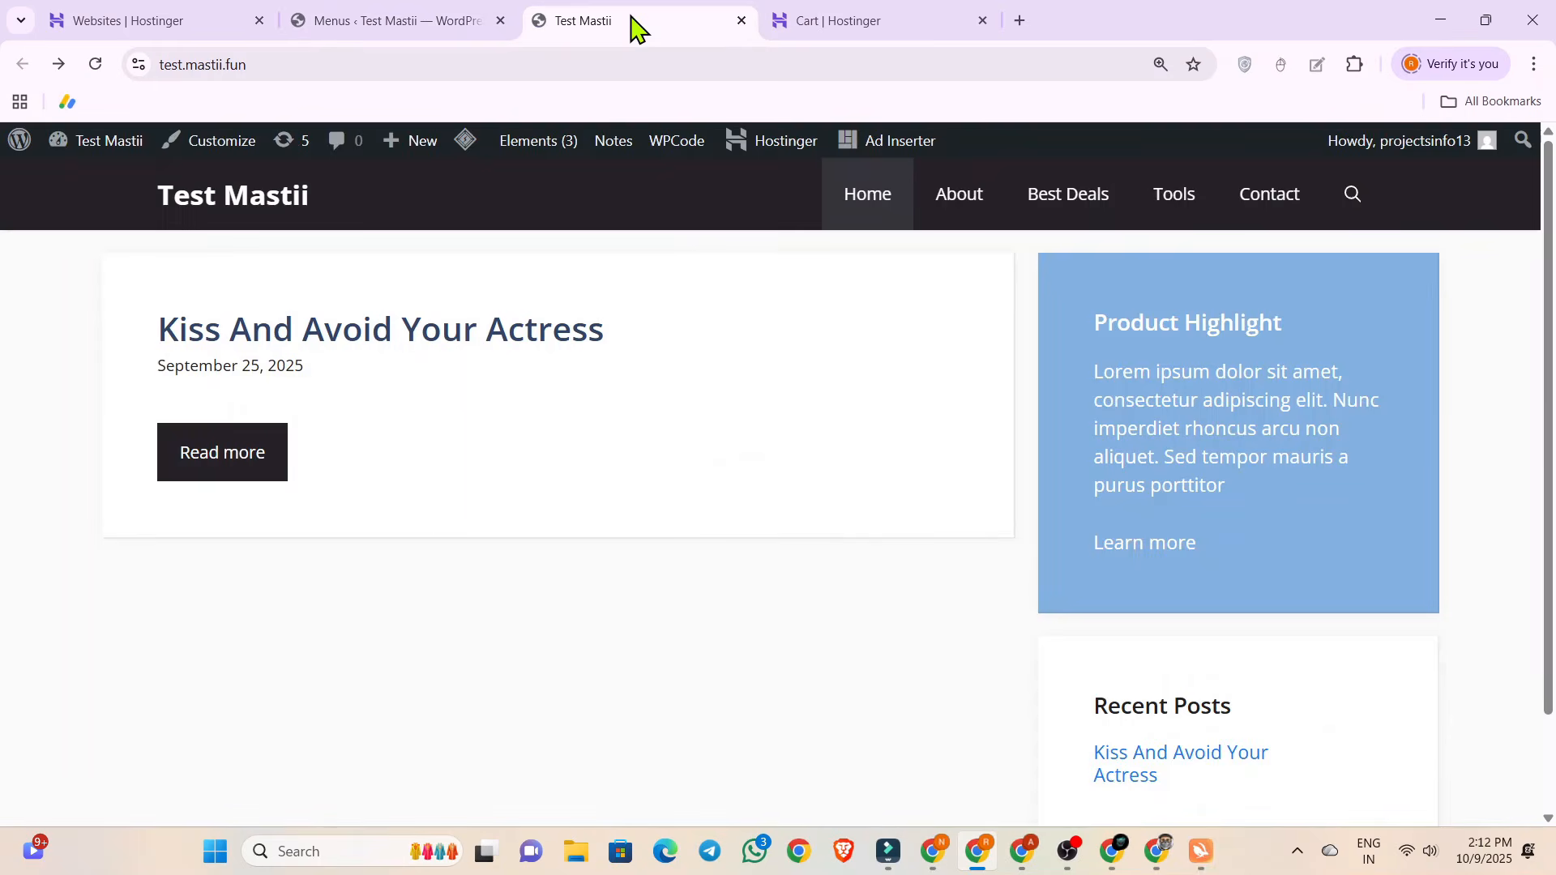
pyautogui.click(100, 73)
pyautogui.scroll(-2, 993, 372)
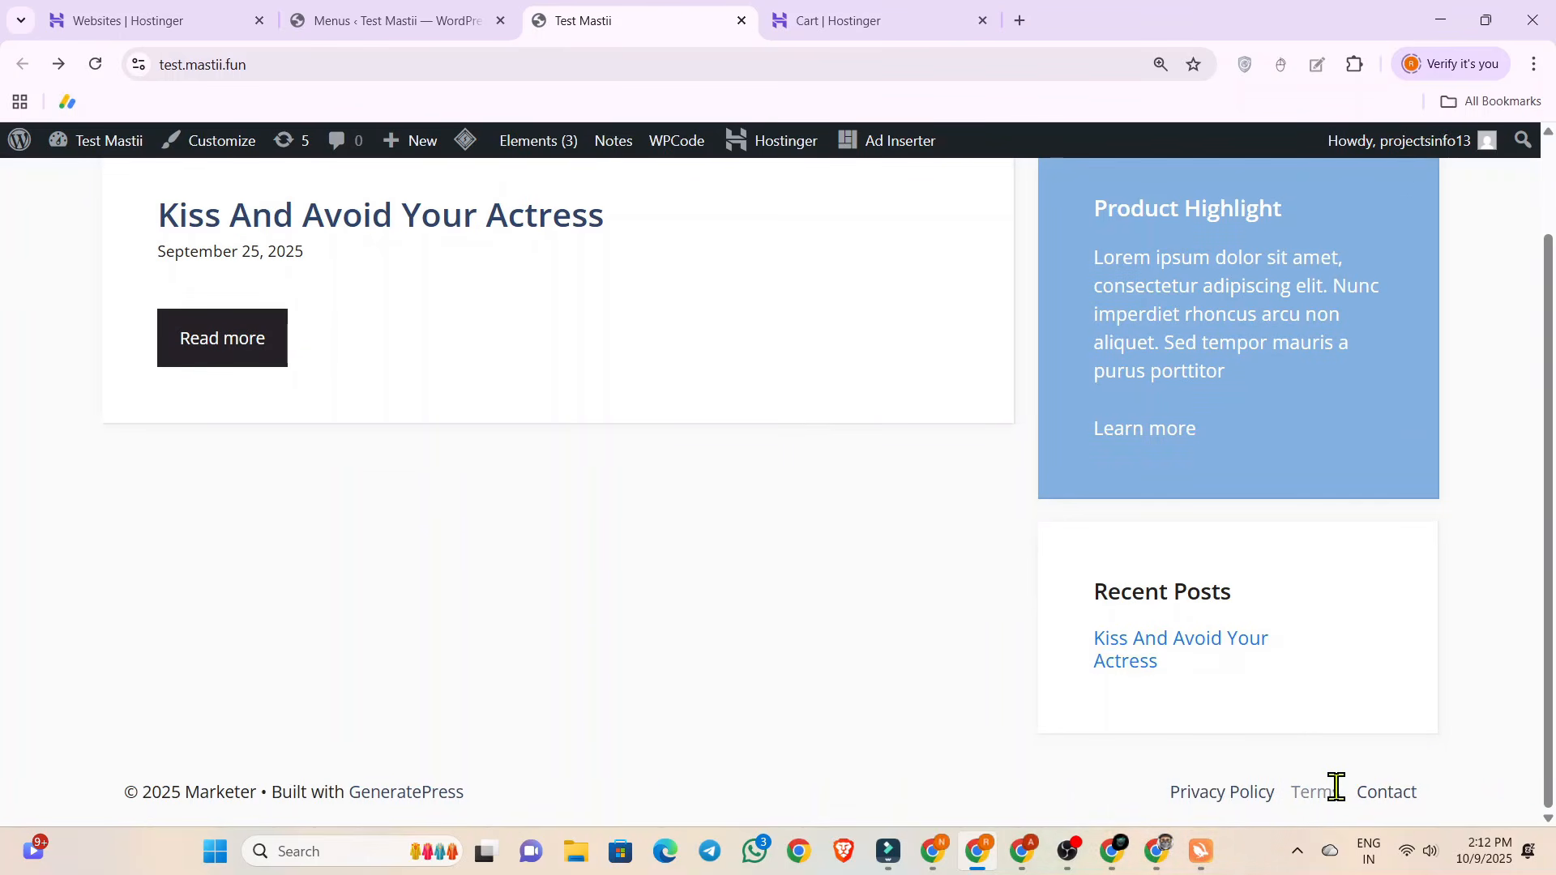
# Move the loop template, Sidebar and Site footer elements to the trash and reload the live home page.
pyautogui.click(428, 32)
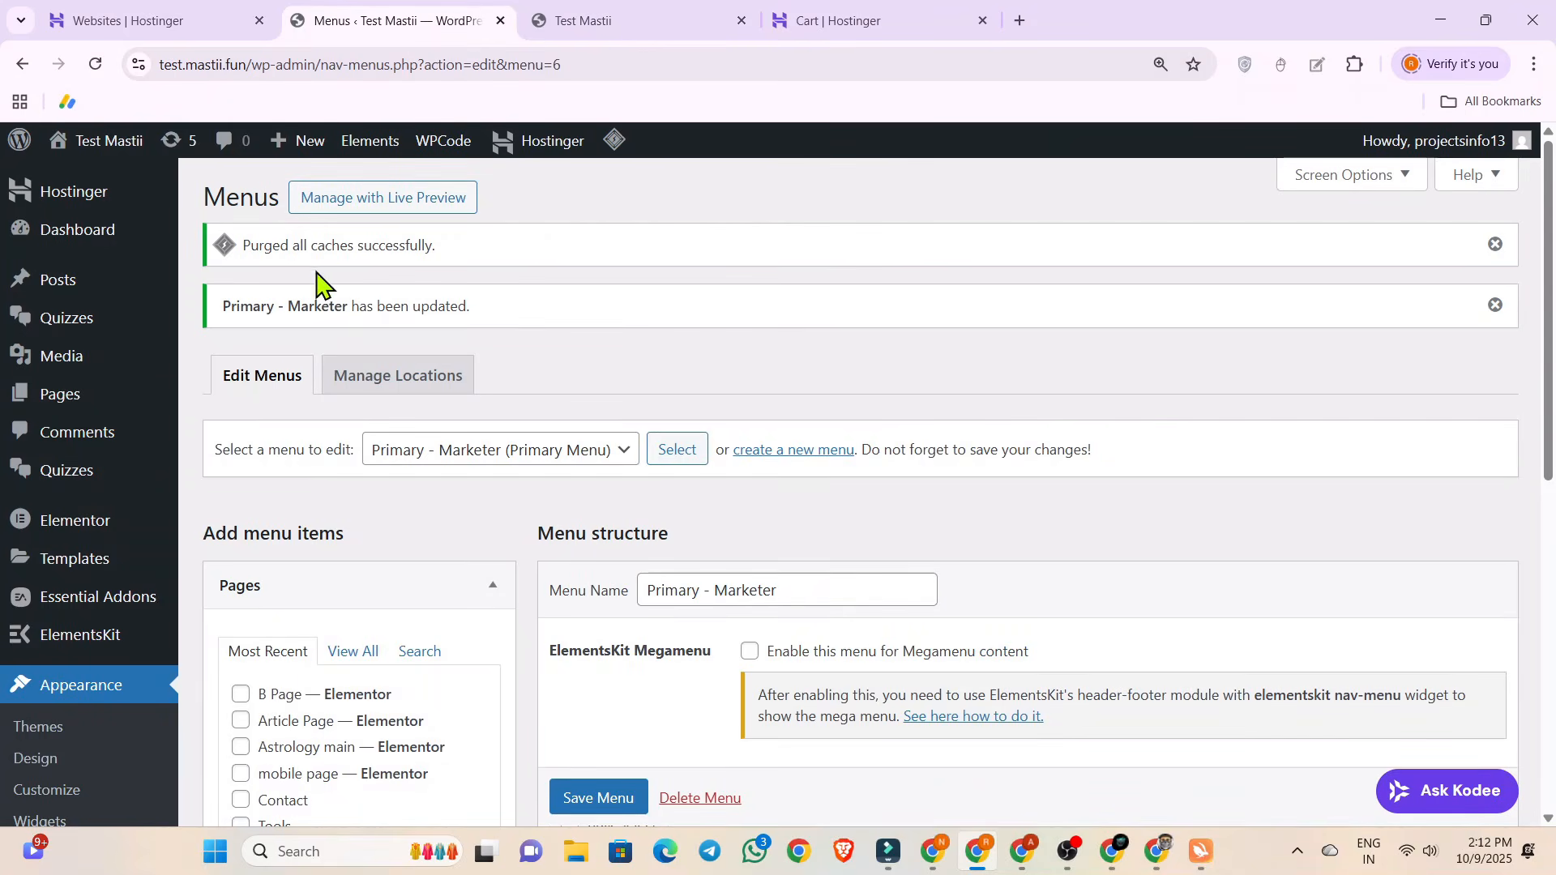
pyautogui.click(367, 152)
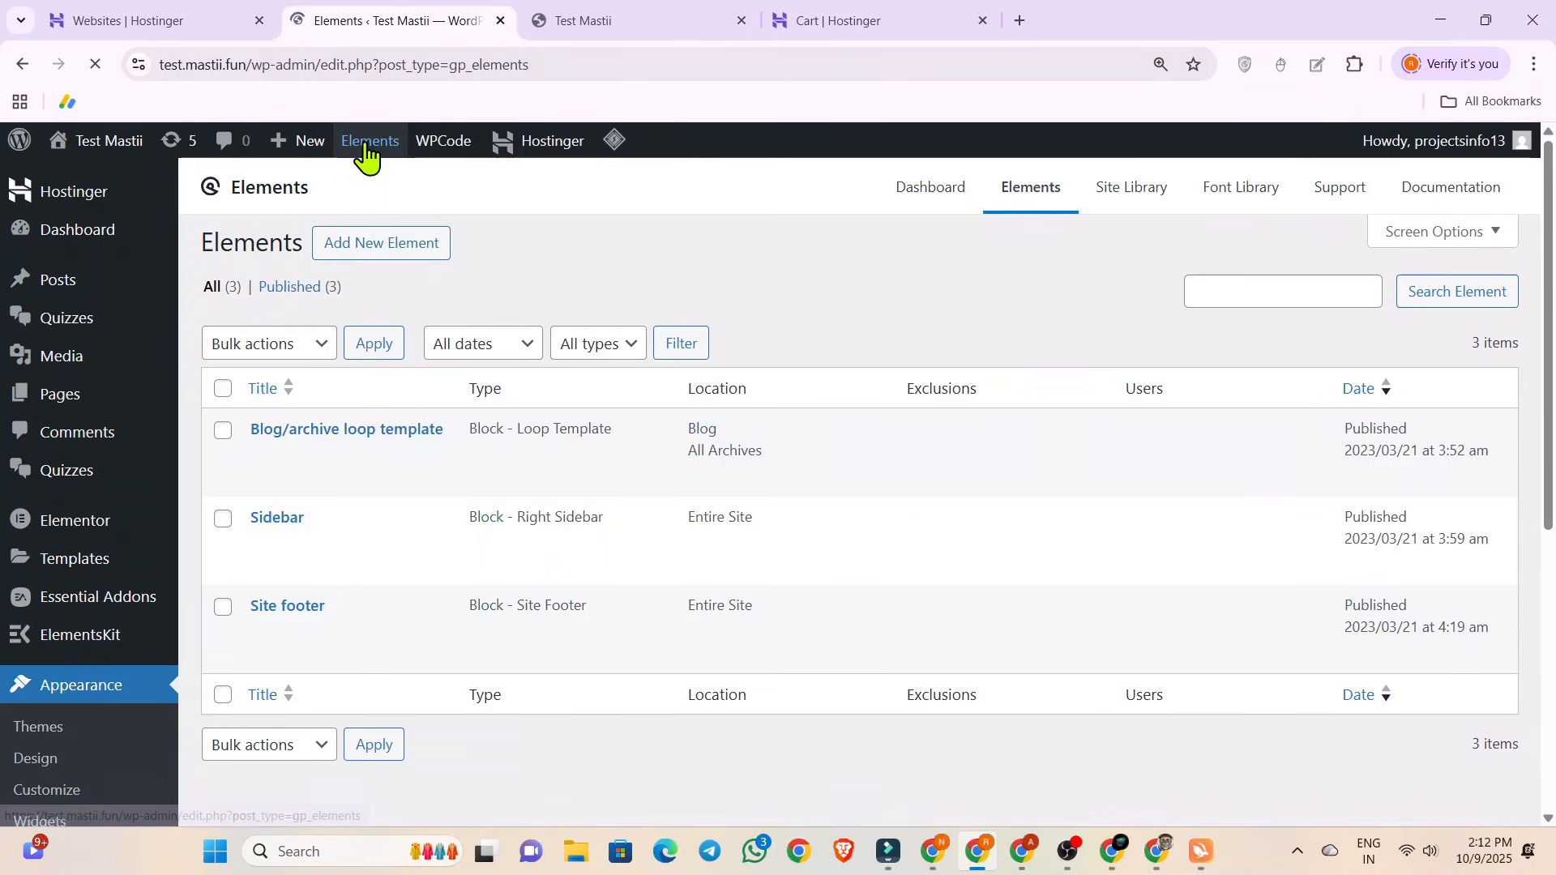
pyautogui.click(222, 388)
pyautogui.click(306, 347)
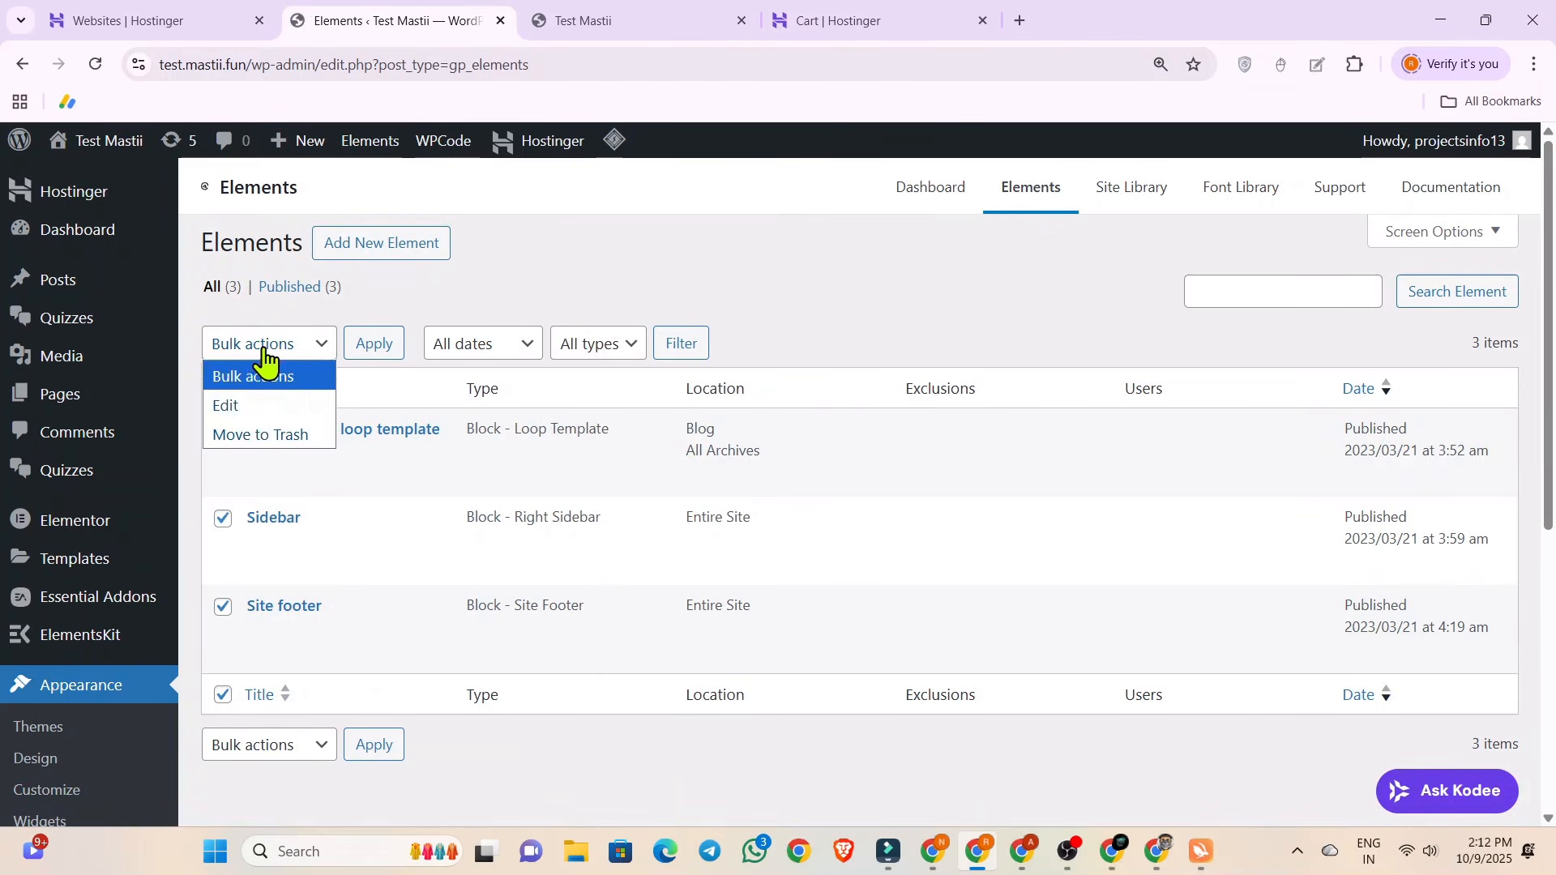
pyautogui.click(272, 435)
pyautogui.click(375, 344)
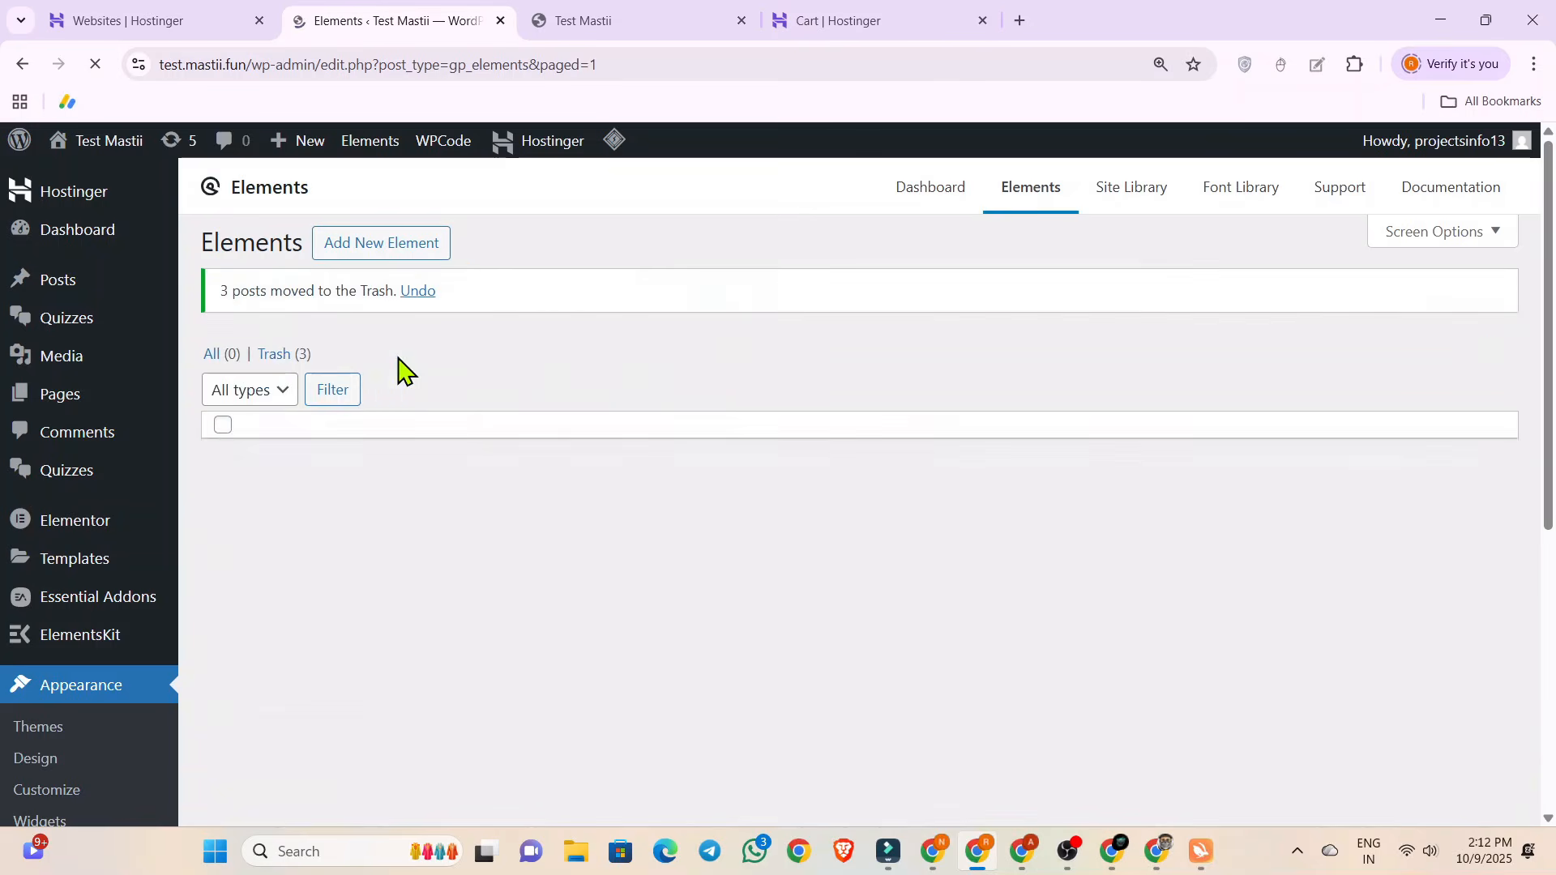
pyautogui.click(611, 17)
pyautogui.click(95, 65)
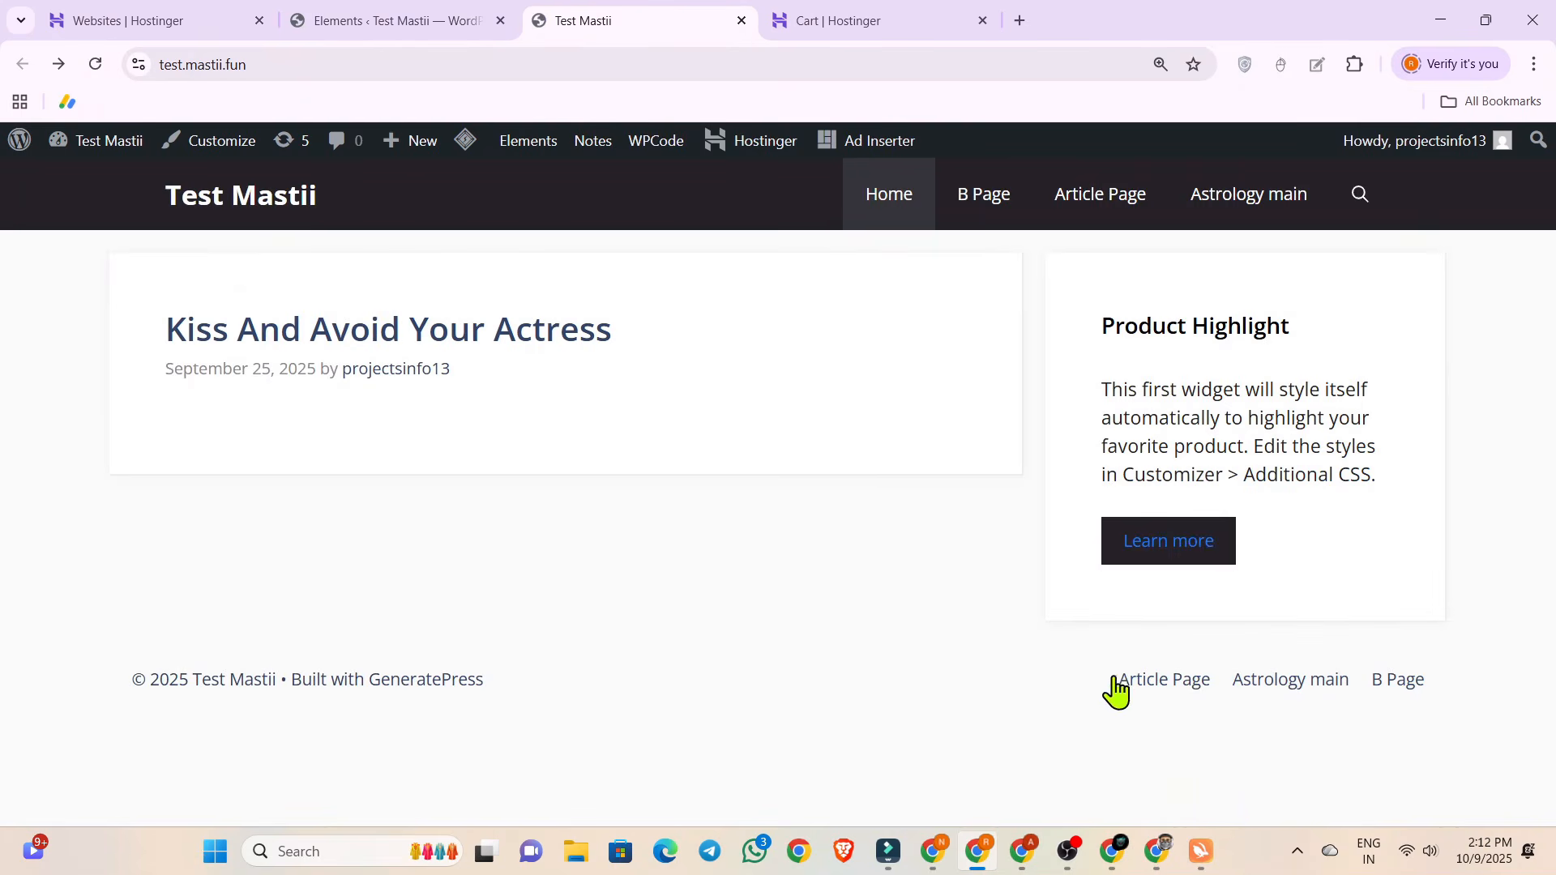
# Dismiss the notice on the Elements list and open the Customizer for the live home page at its settings sections.
pyautogui.click(389, 22)
pyautogui.click(1477, 290)
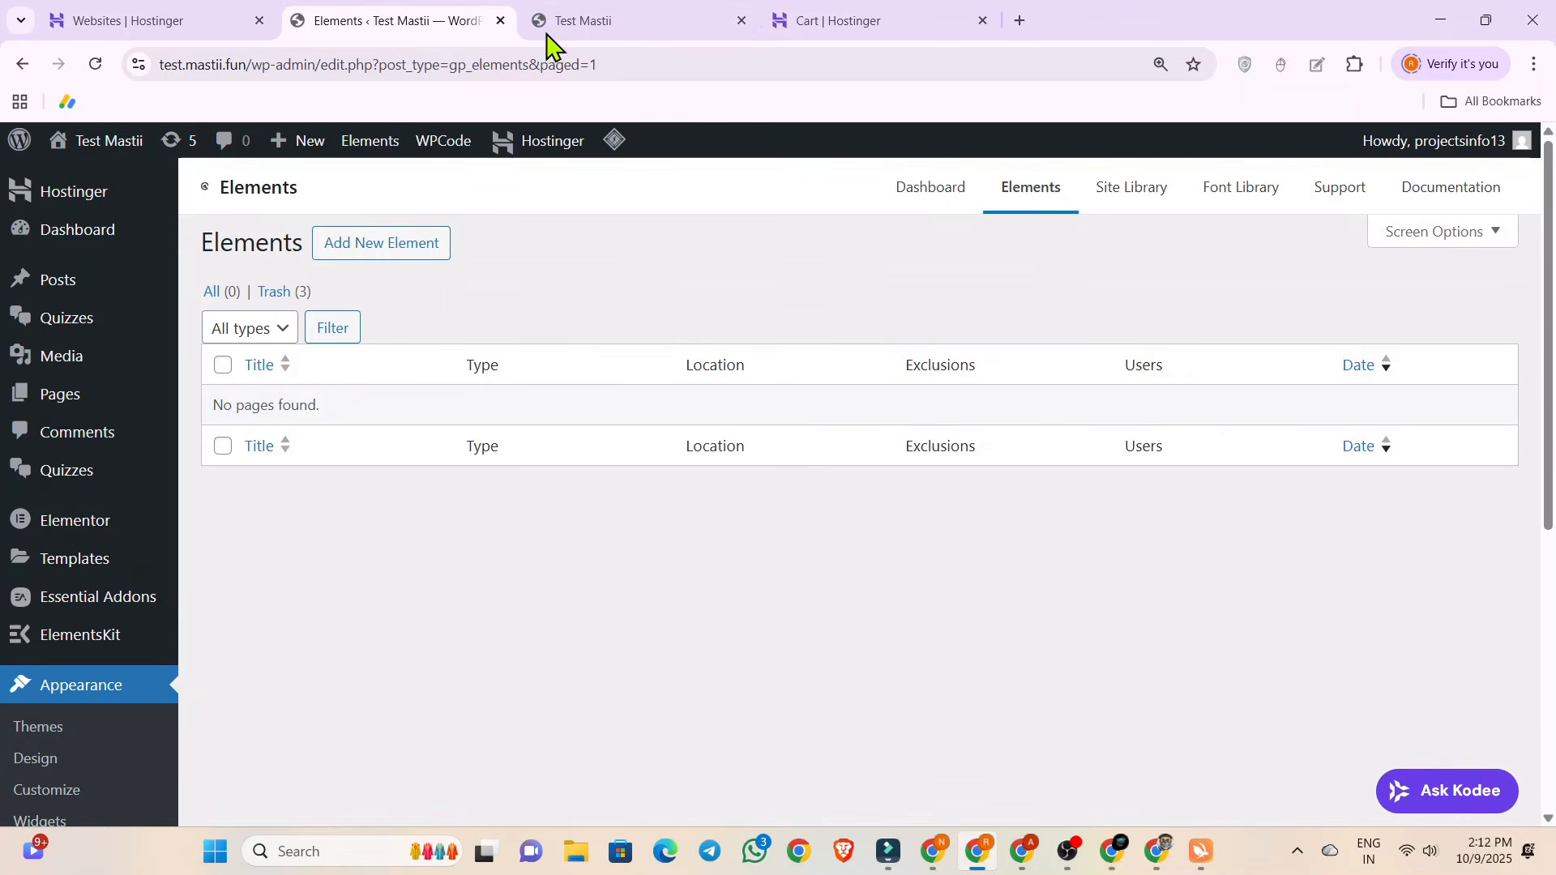
pyautogui.click(581, 16)
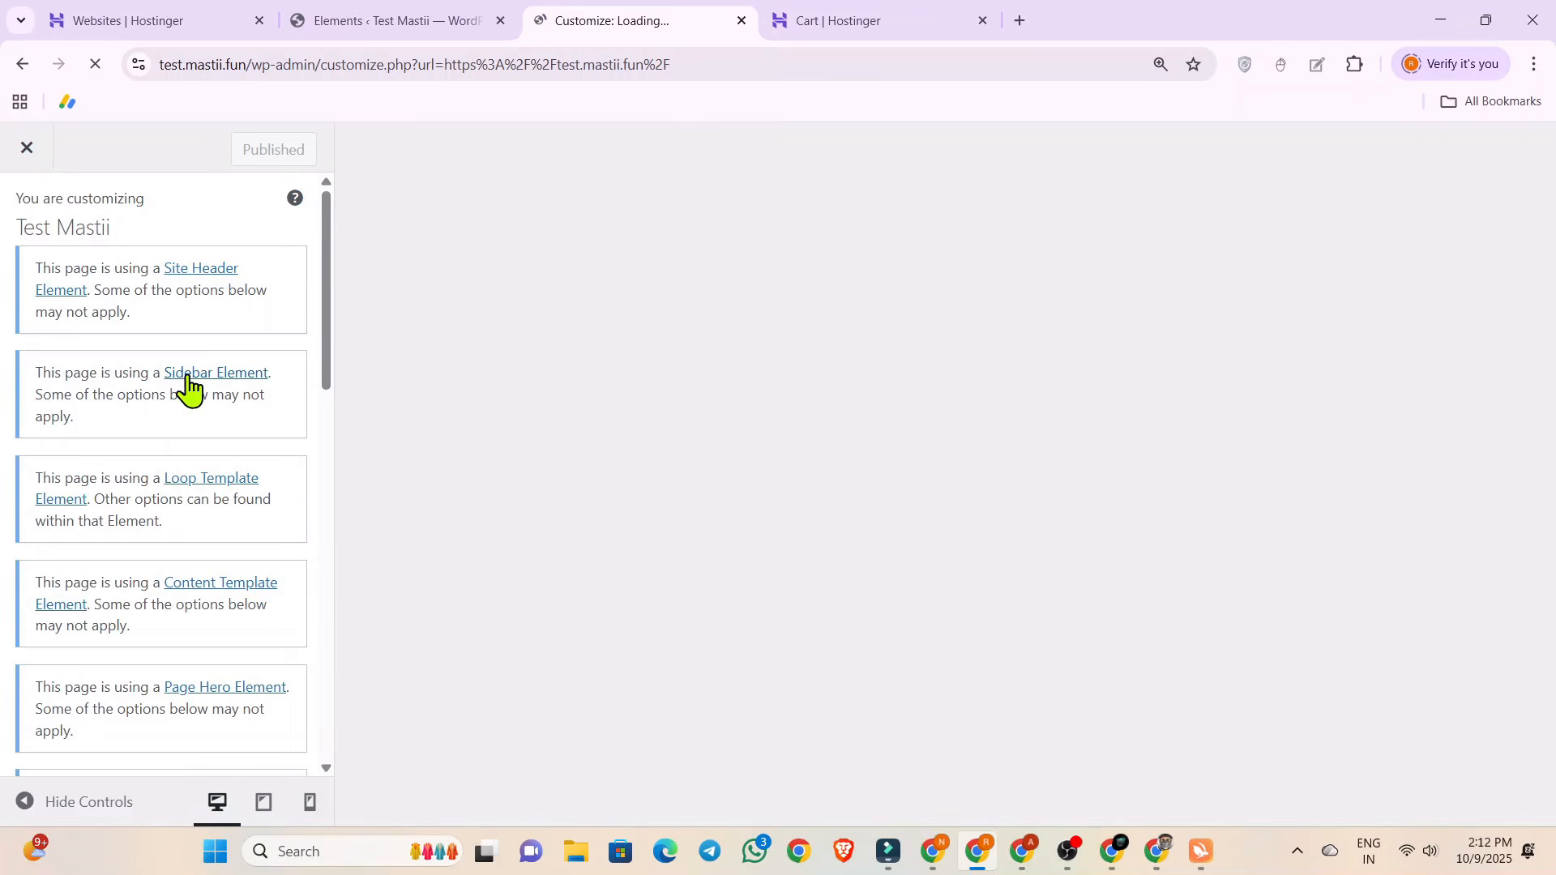
pyautogui.scroll(-15, 189, 389)
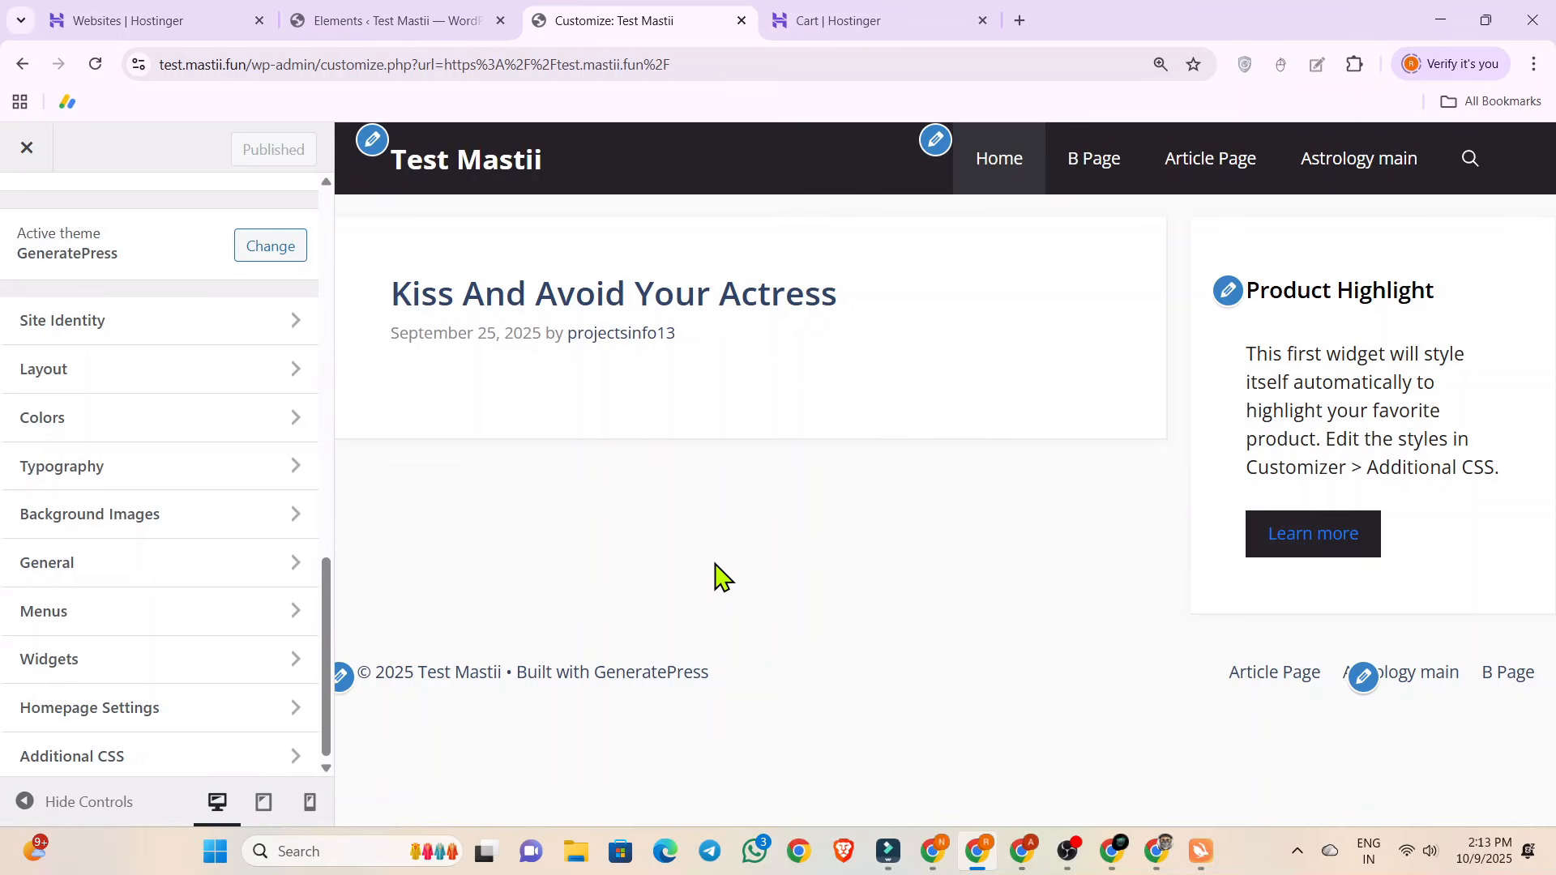
pyautogui.scroll(4, 250, 427)
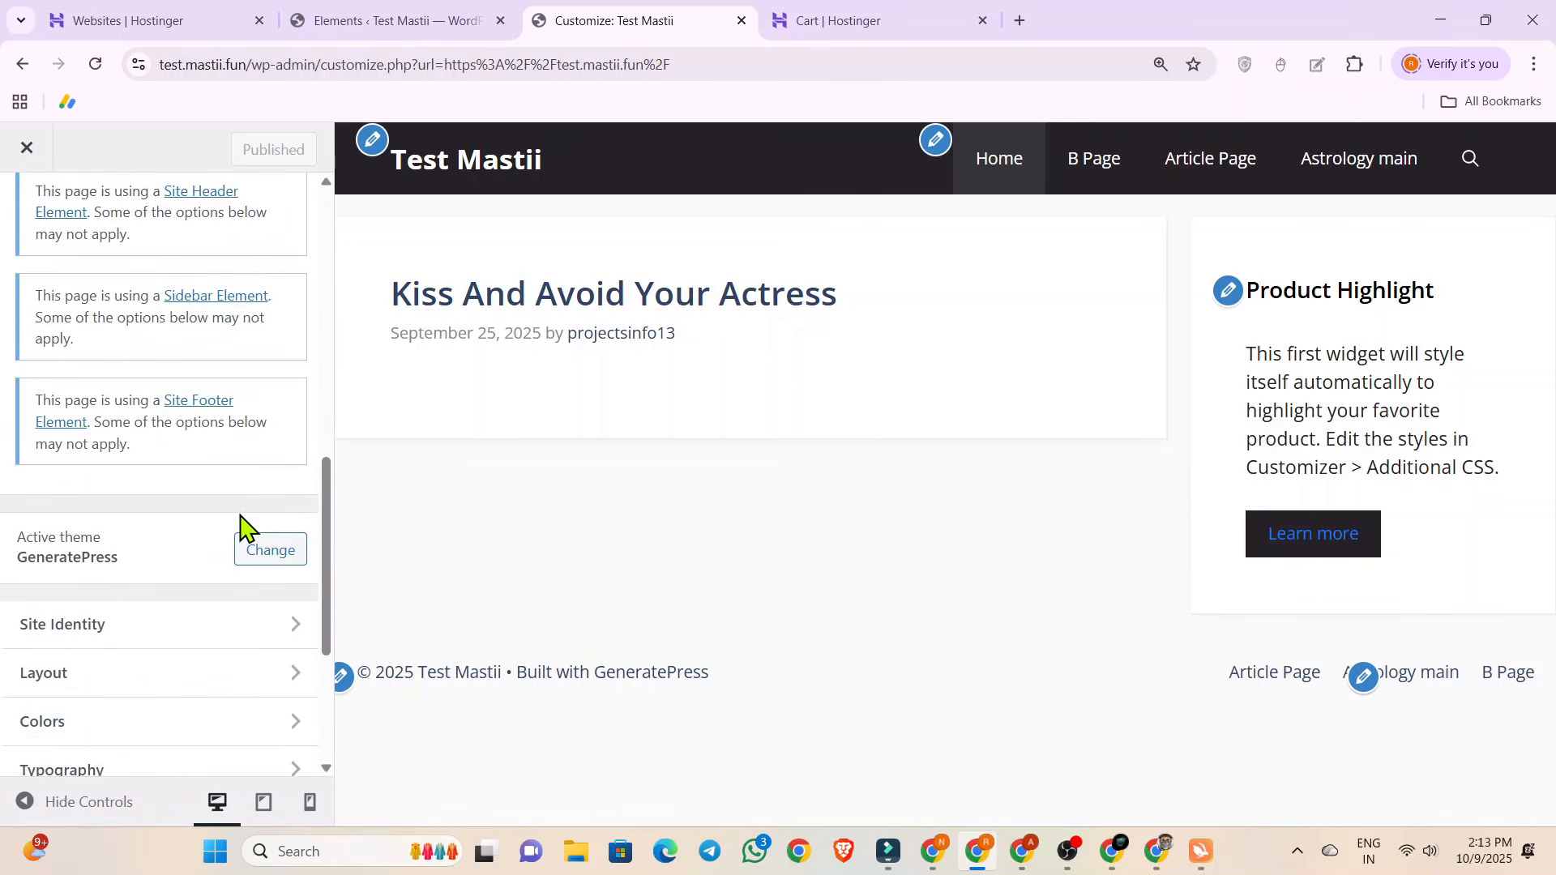
pyautogui.scroll(-4, 243, 530)
pyautogui.click(209, 422)
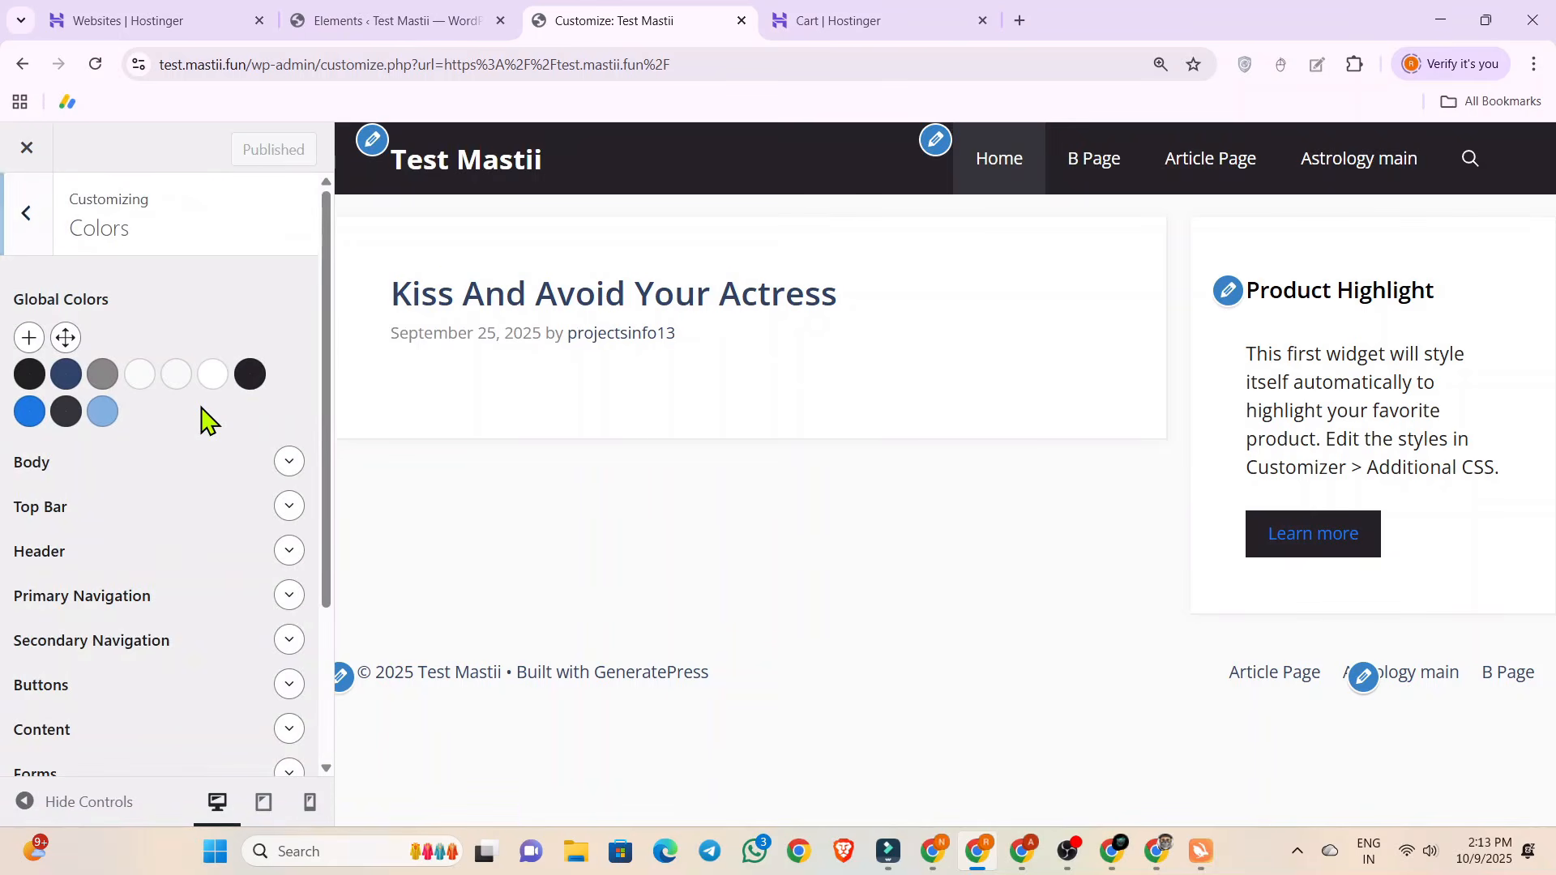
pyautogui.click(8, 242)
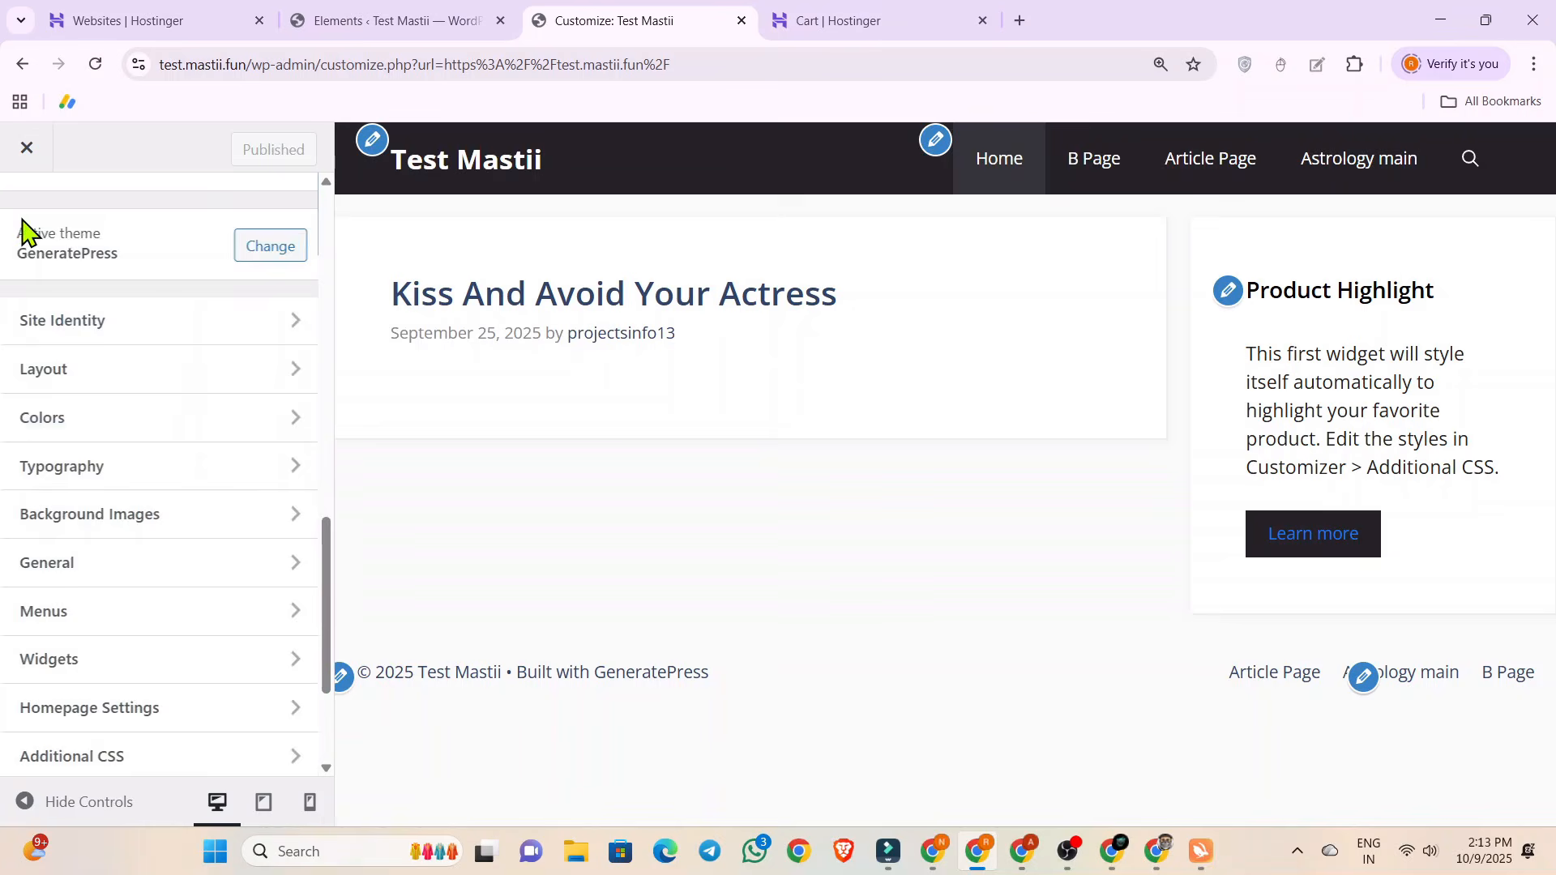
# Set the container's content layout to One Container in the layout settings and publish the change.
pyautogui.click(122, 381)
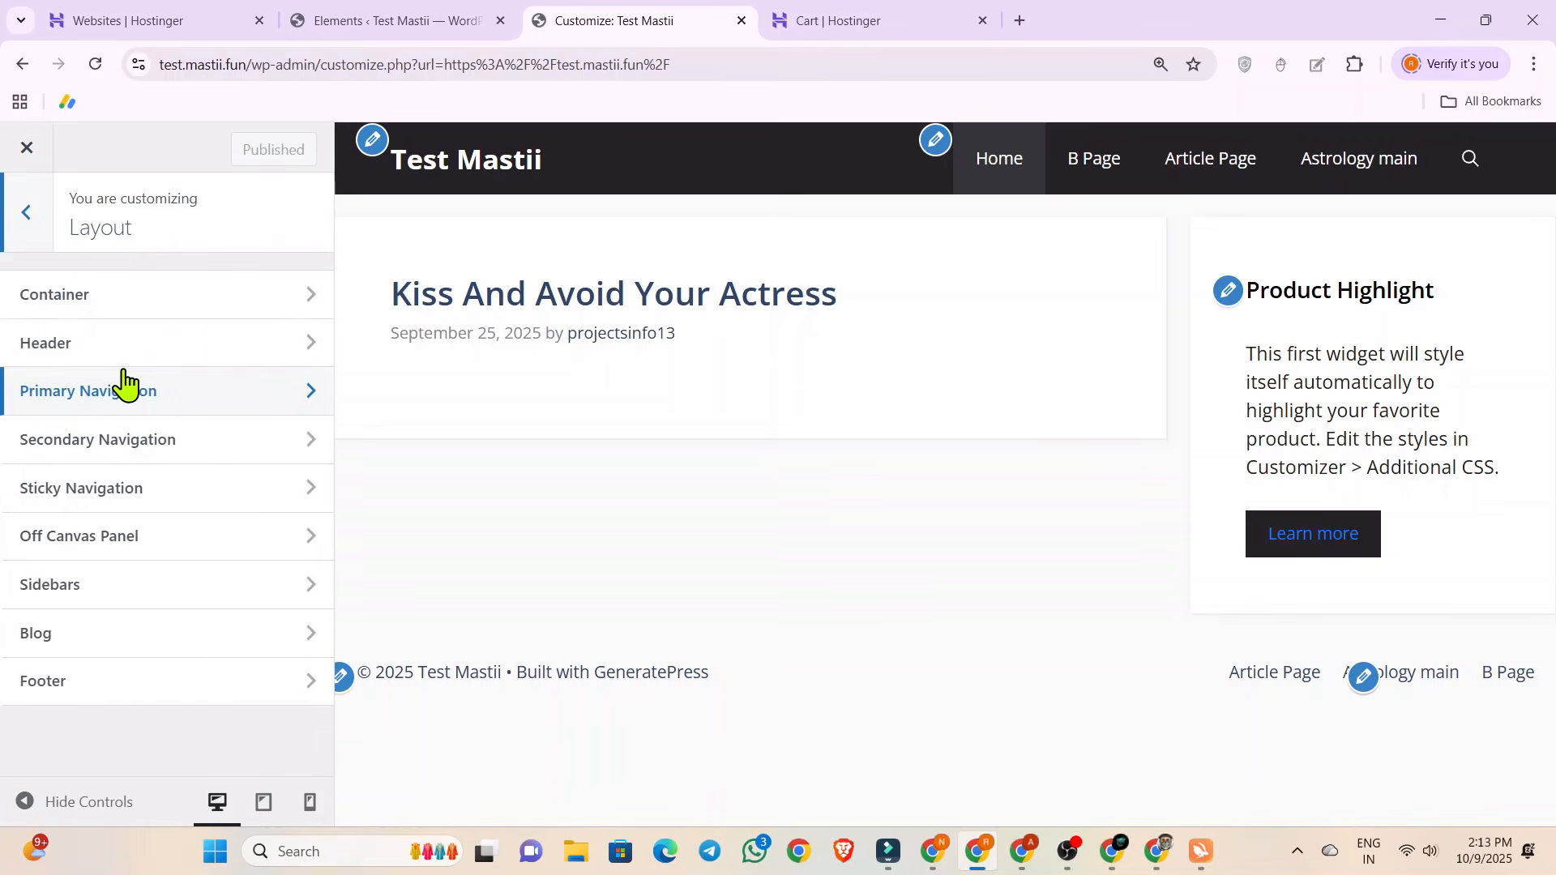
pyautogui.click(162, 304)
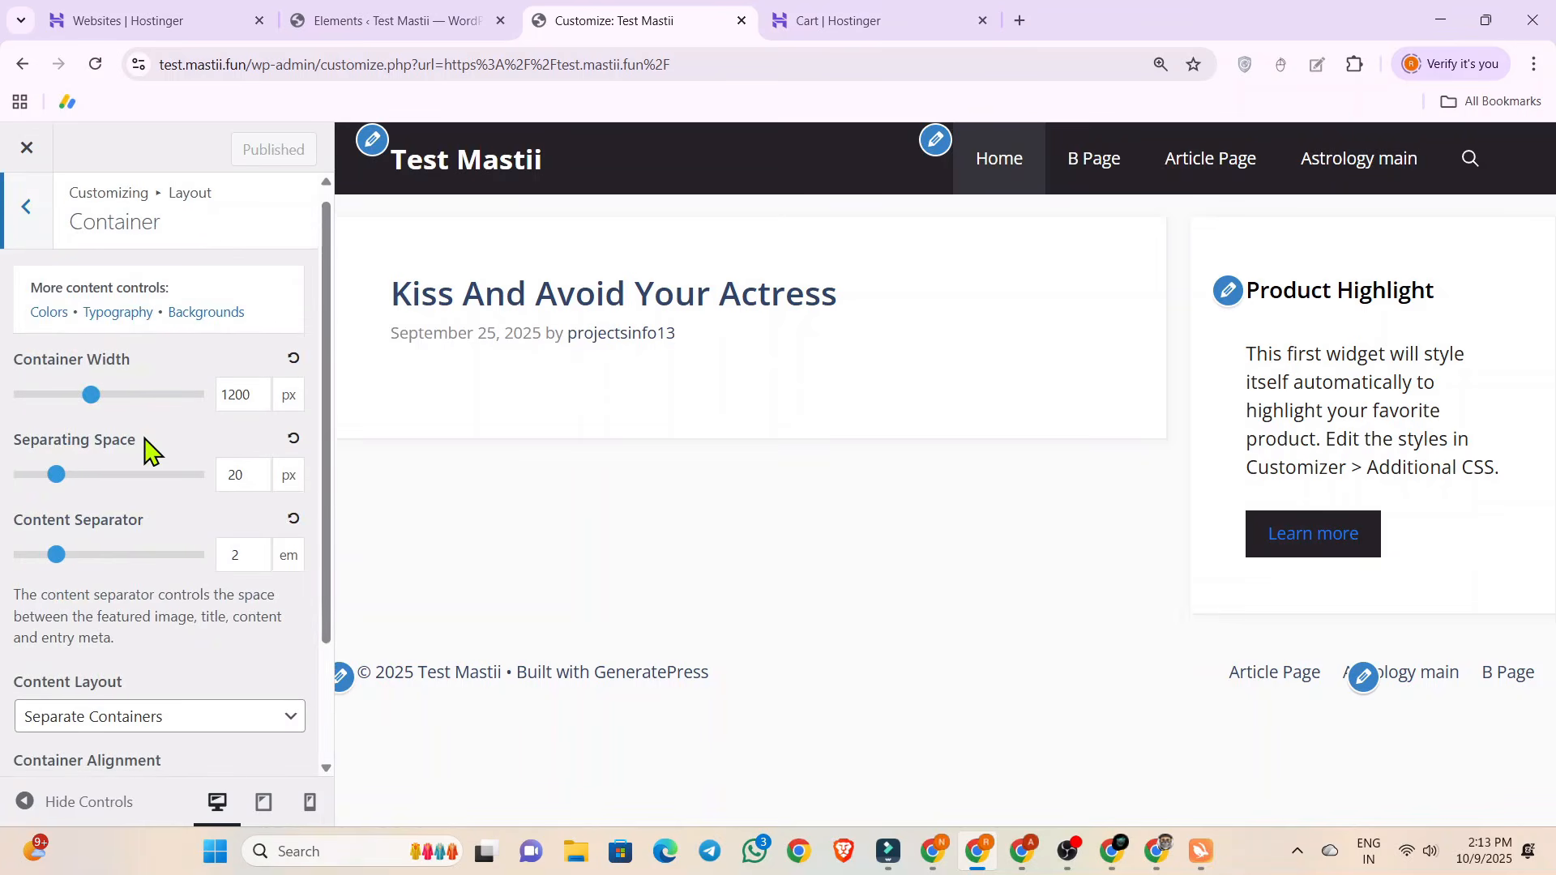
pyautogui.scroll(-2, 24, 544)
pyautogui.click(94, 553)
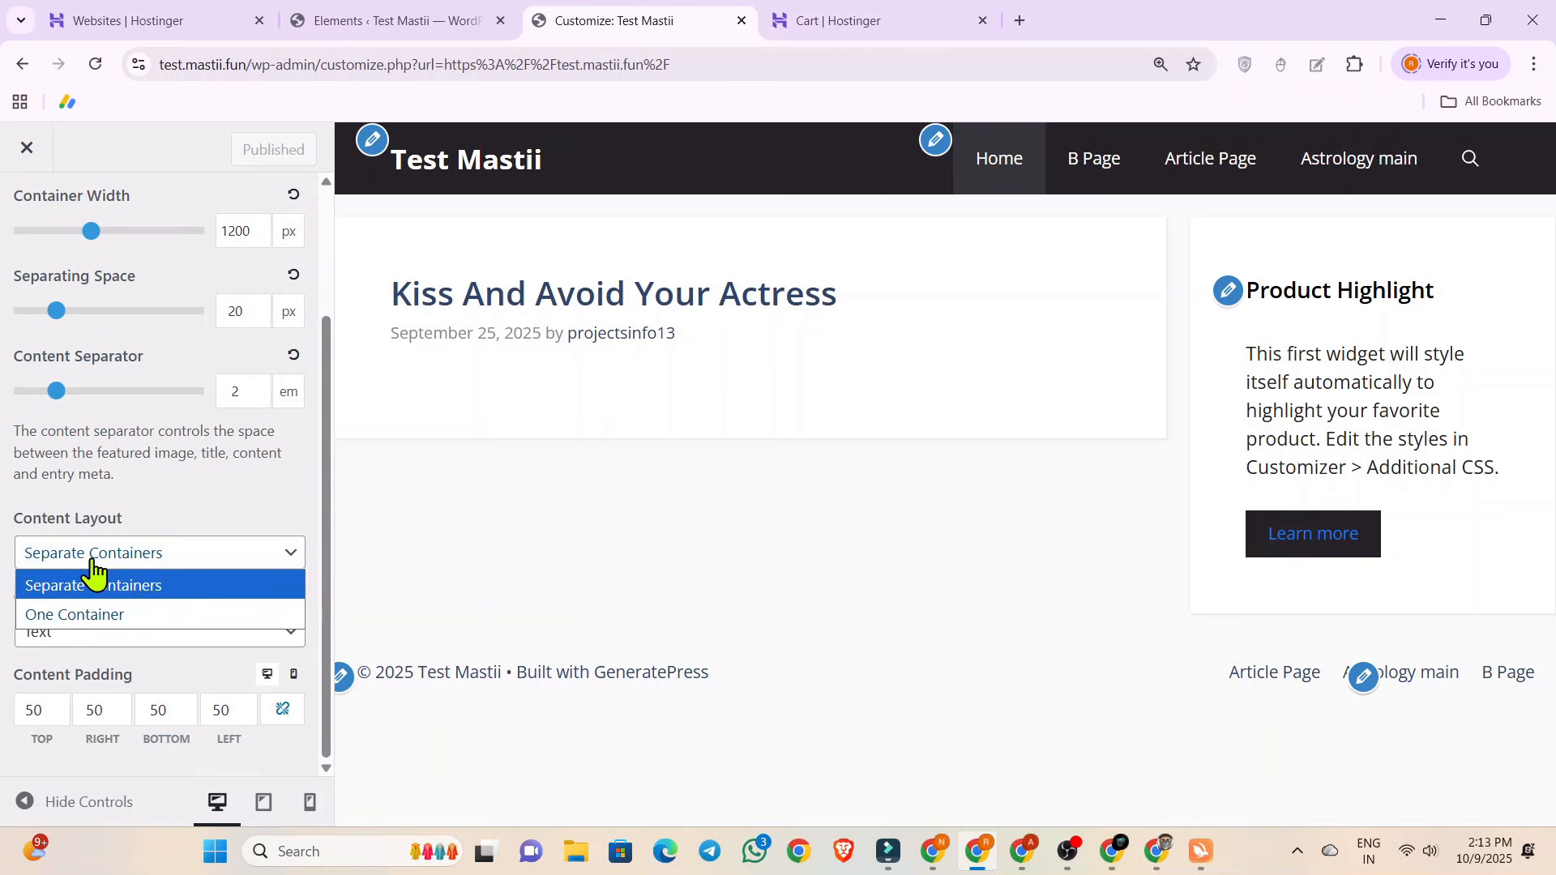
pyautogui.click(101, 620)
pyautogui.scroll(2, 185, 523)
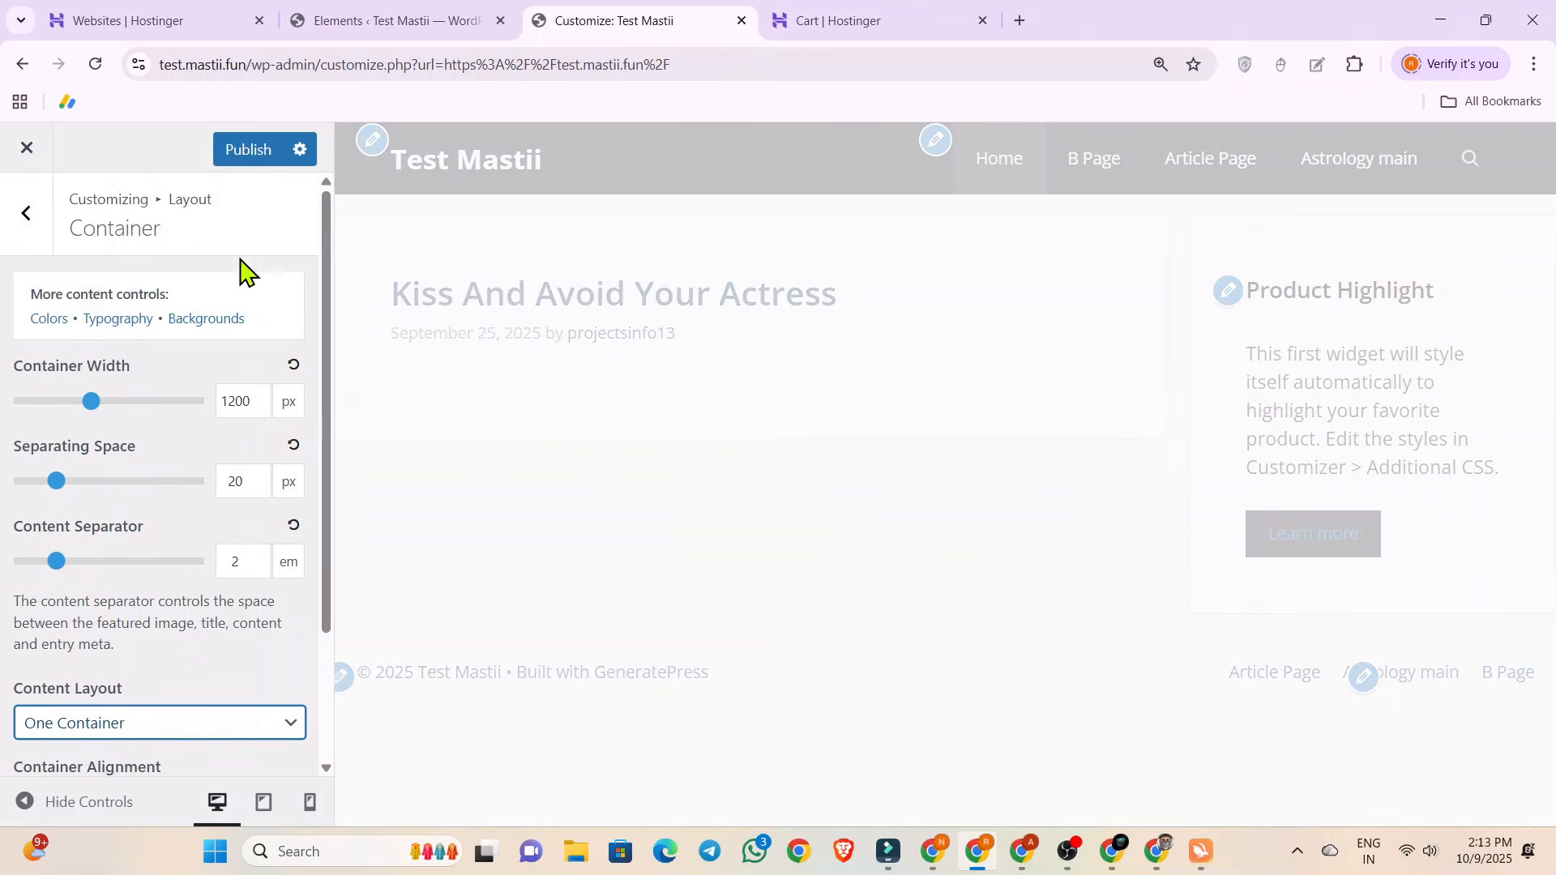
pyautogui.click(235, 149)
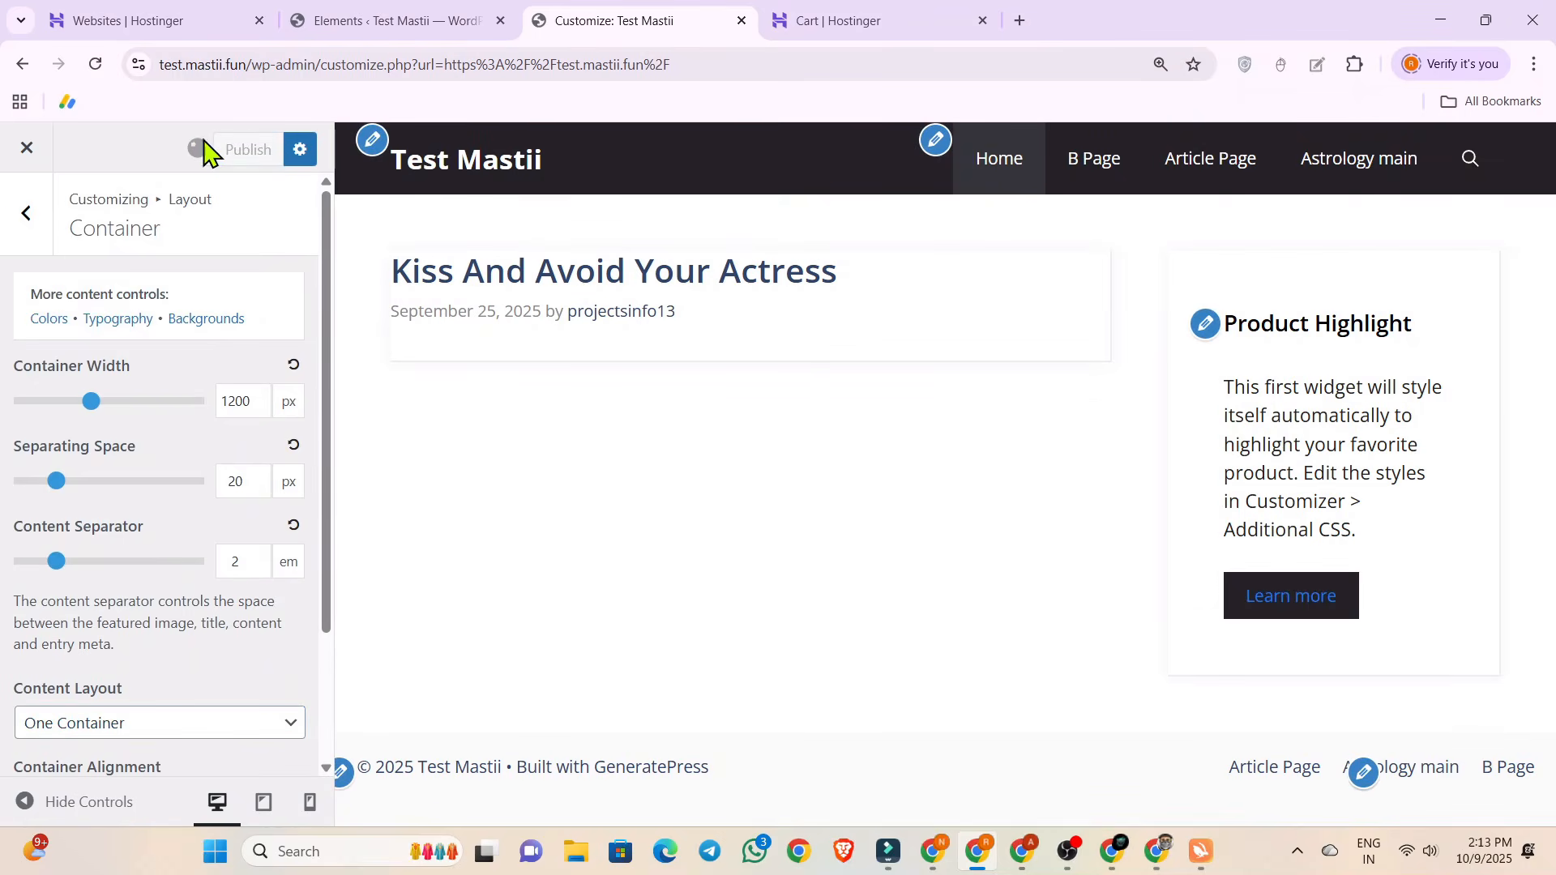
pyautogui.click(27, 215)
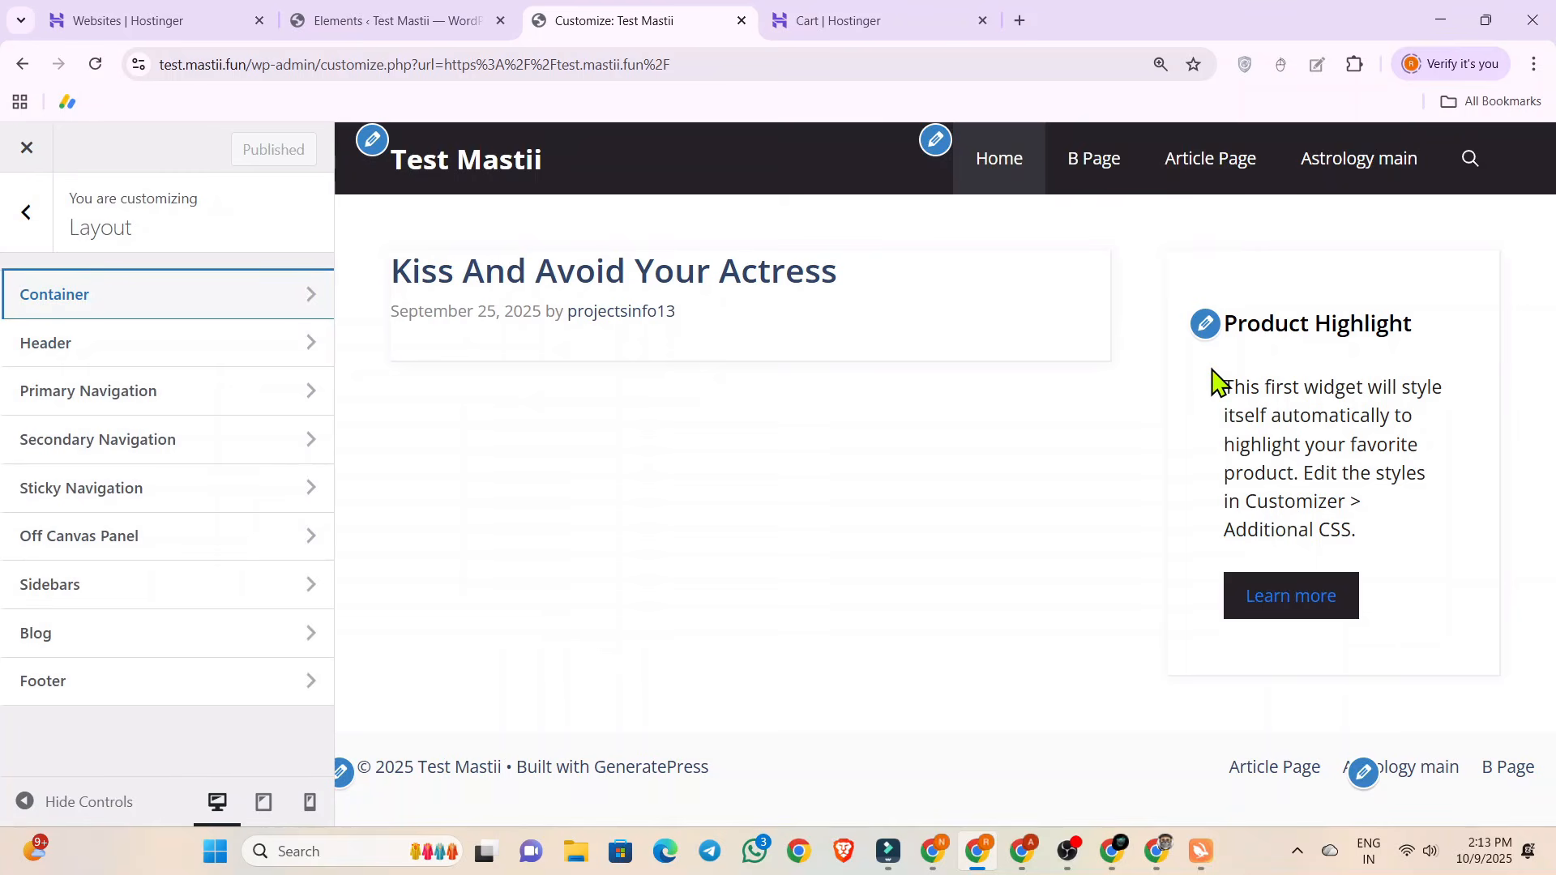
# Delete the Product Highlight text widget from the Right Sidebar, publish, and return to the main customizer sections.
pyautogui.click(1207, 325)
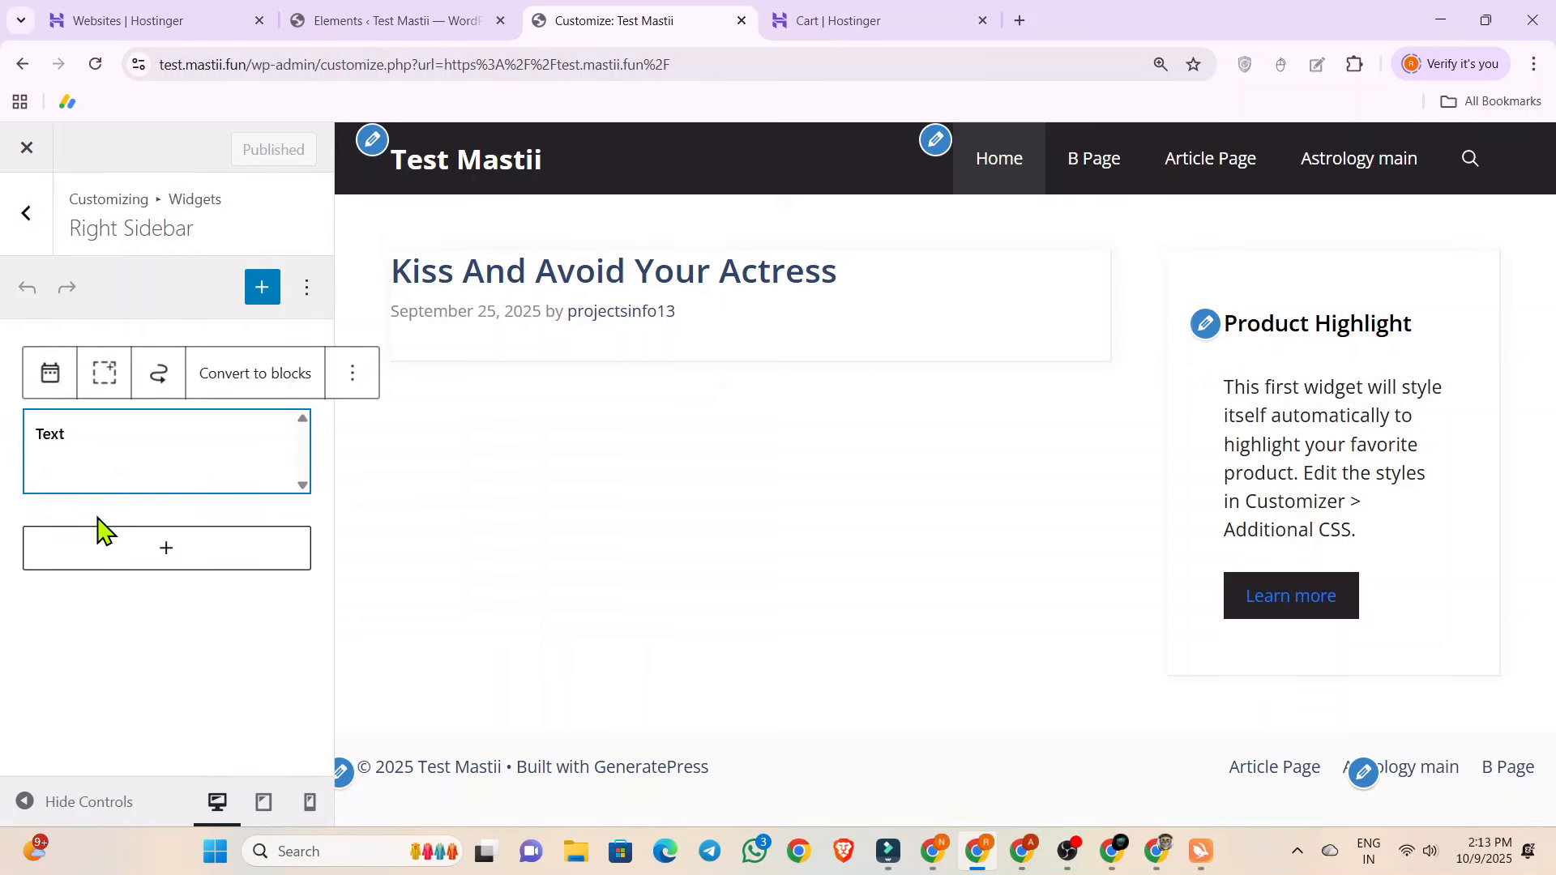
pyautogui.click(353, 373)
pyautogui.scroll(-2, 393, 514)
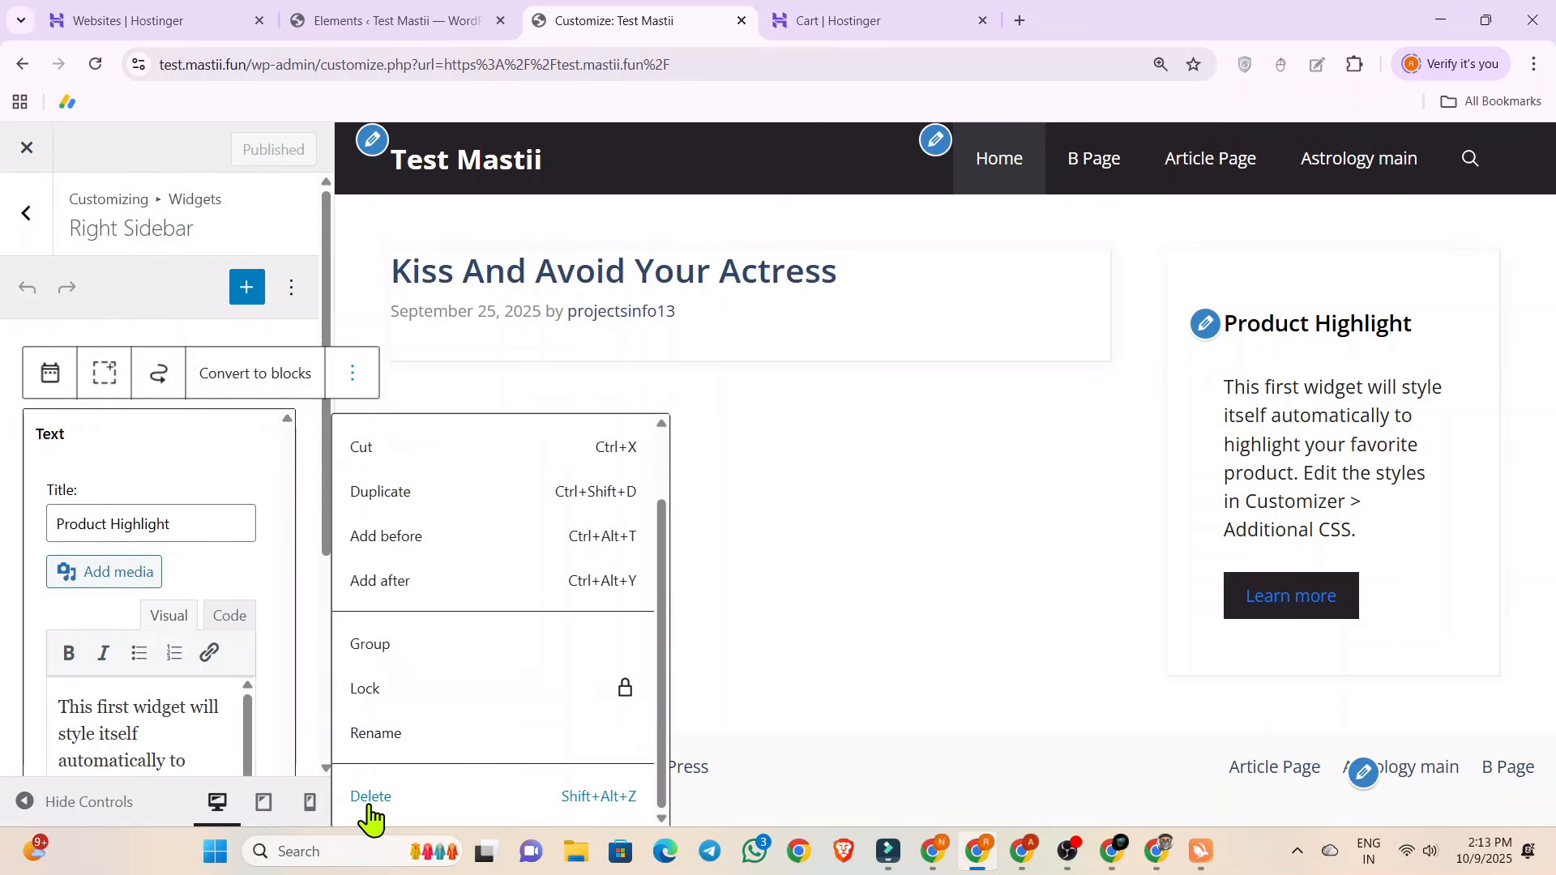
pyautogui.click(370, 796)
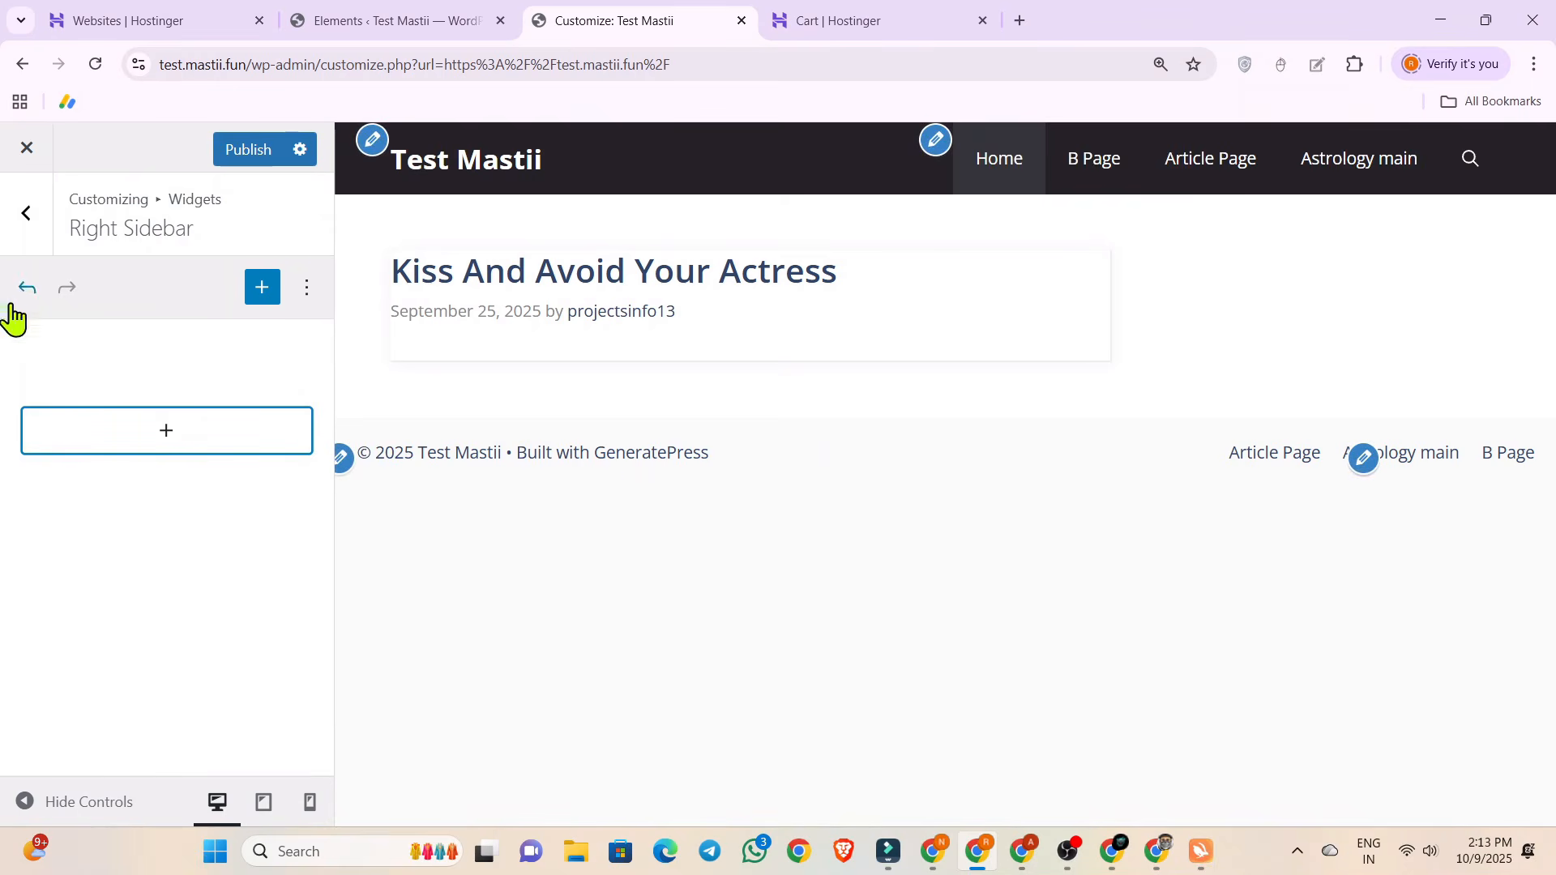
pyautogui.click(248, 149)
pyautogui.click(25, 213)
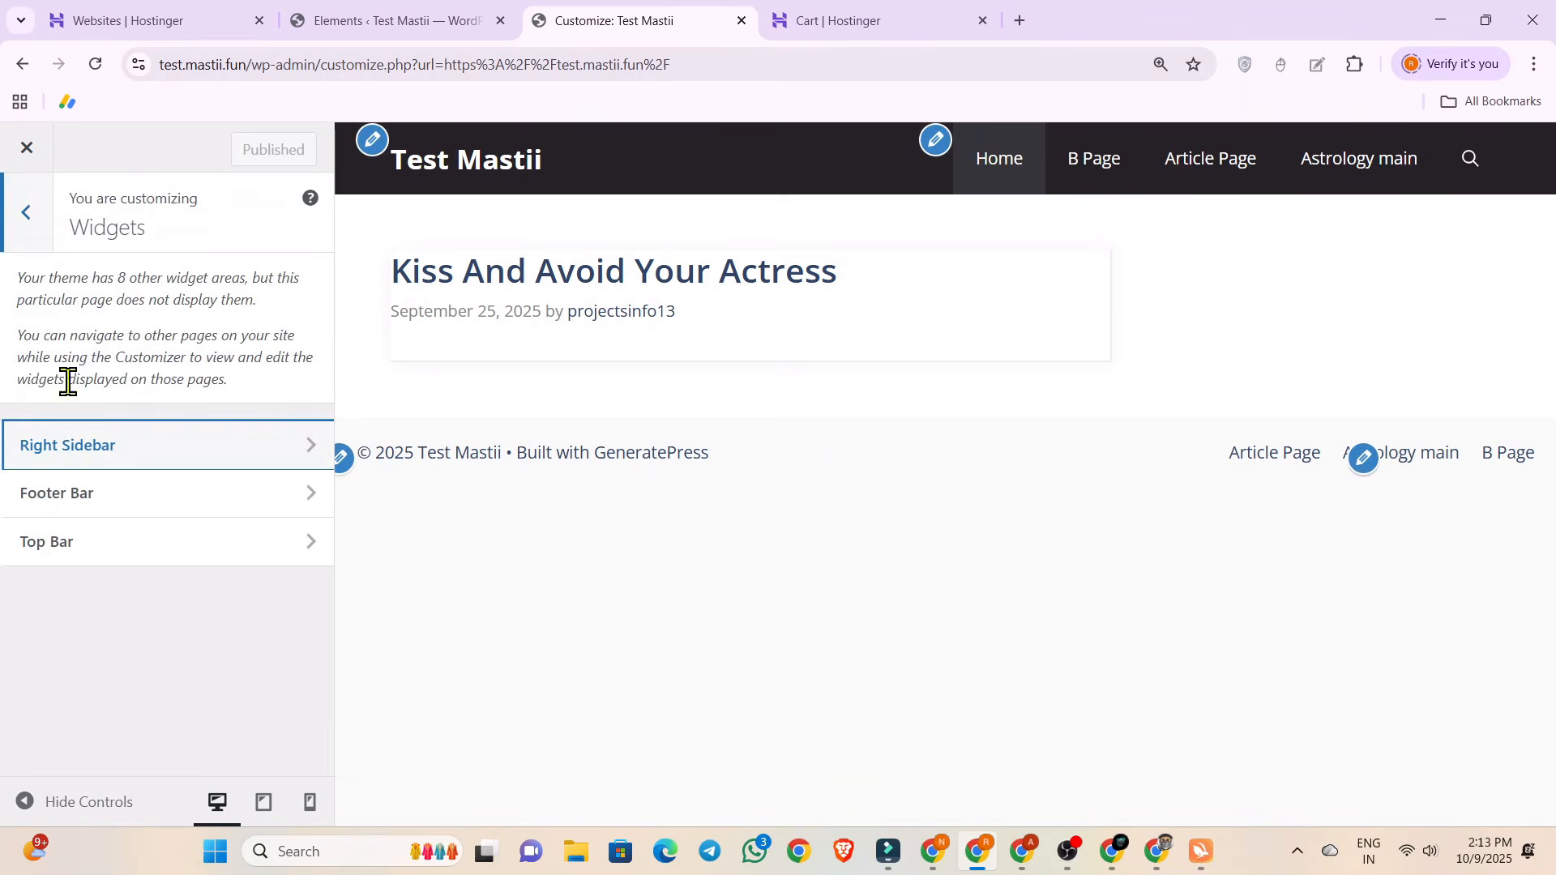
pyautogui.click(25, 234)
# Set the primary navigation background color to blue #0062d1 and copy its hex code.
pyautogui.click(118, 438)
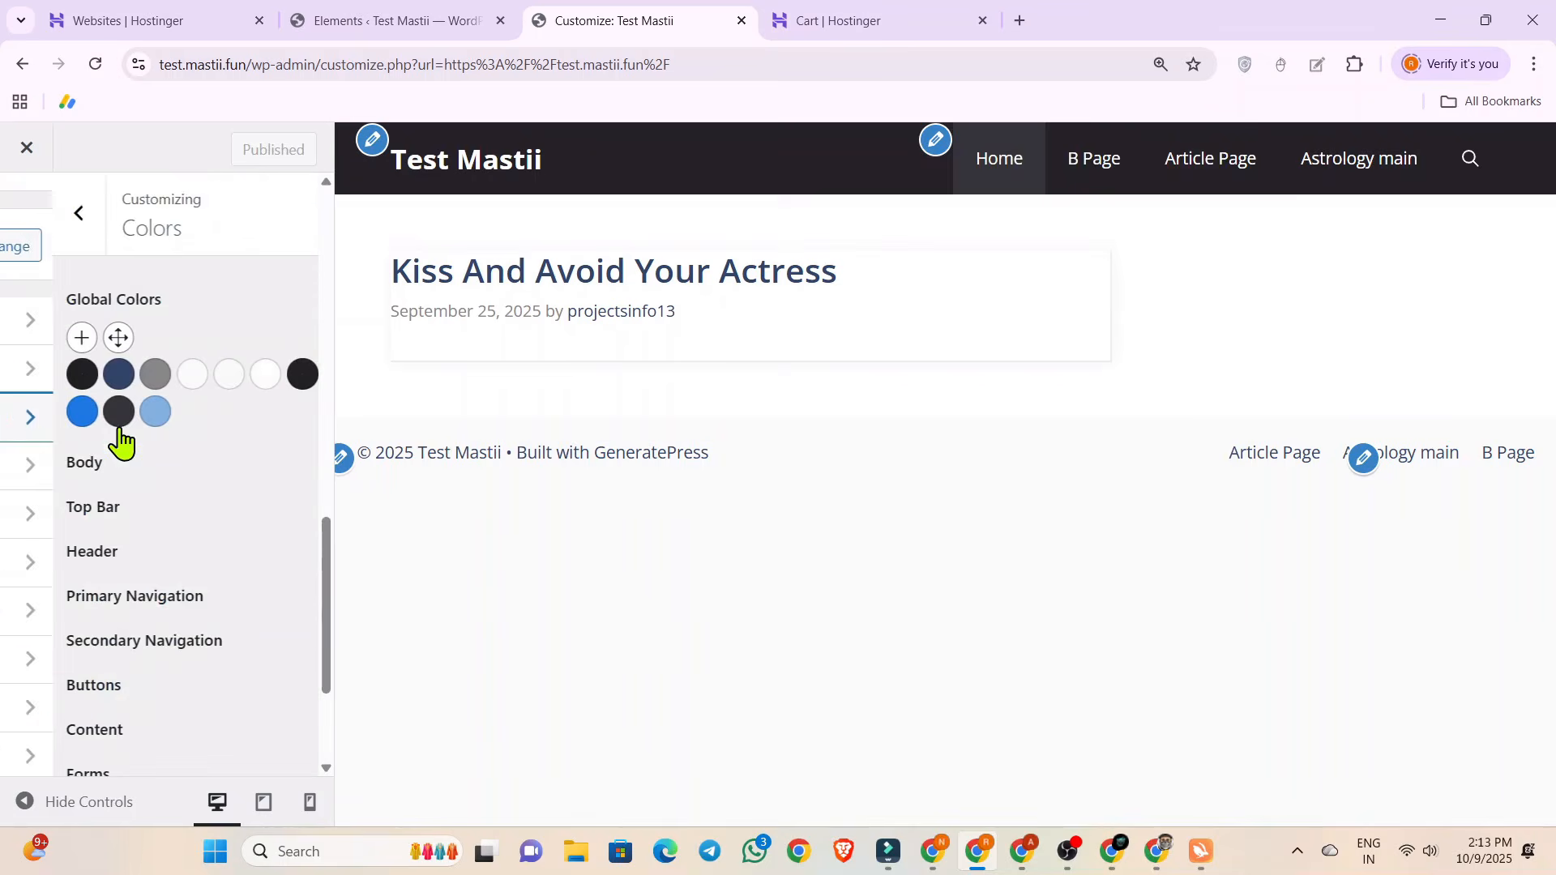
pyautogui.scroll(-3, 203, 454)
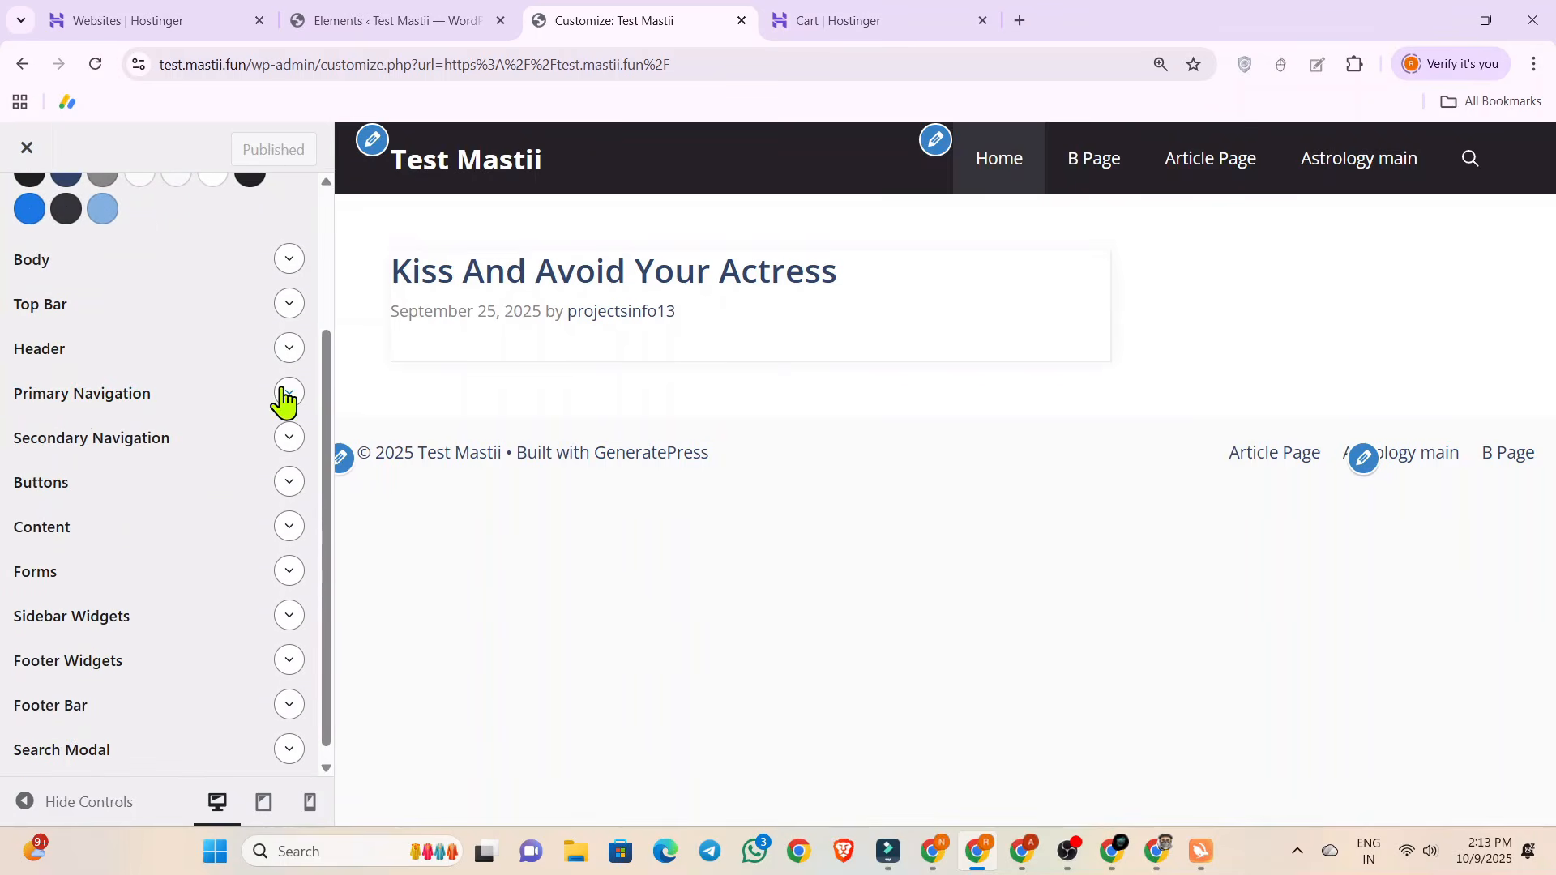
pyautogui.click(287, 394)
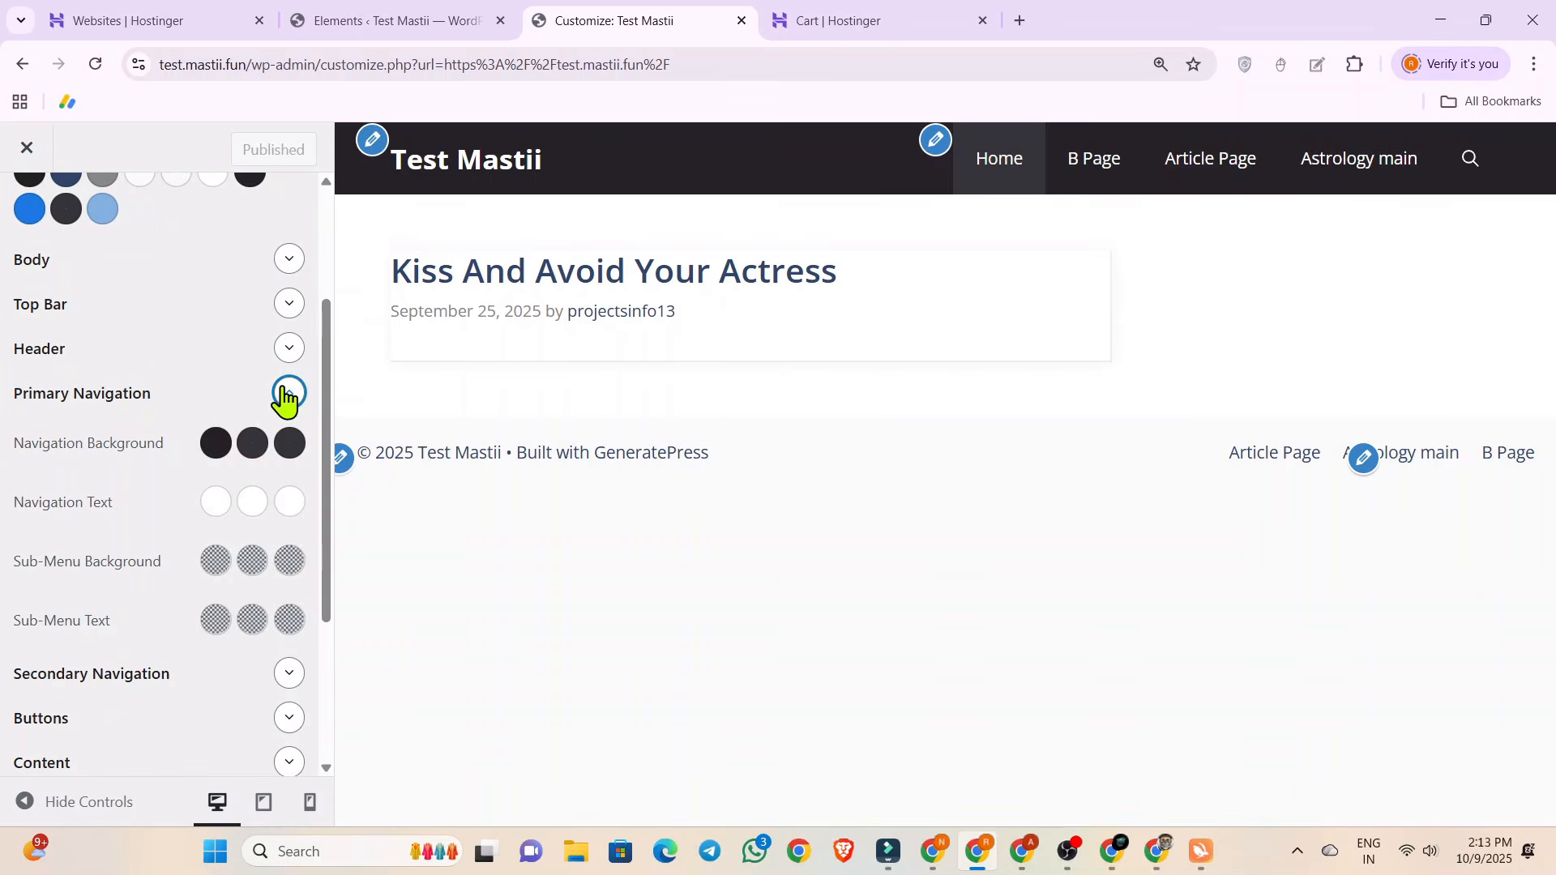
pyautogui.click(214, 451)
pyautogui.moveTo(51, 671); pyautogui.dragTo(298, 531)
pyautogui.moveTo(168, 673)
pyautogui.mouseDown()
pyautogui.moveTo(154, 671)
pyautogui.moveTo(171, 674)
pyautogui.mouseUp()
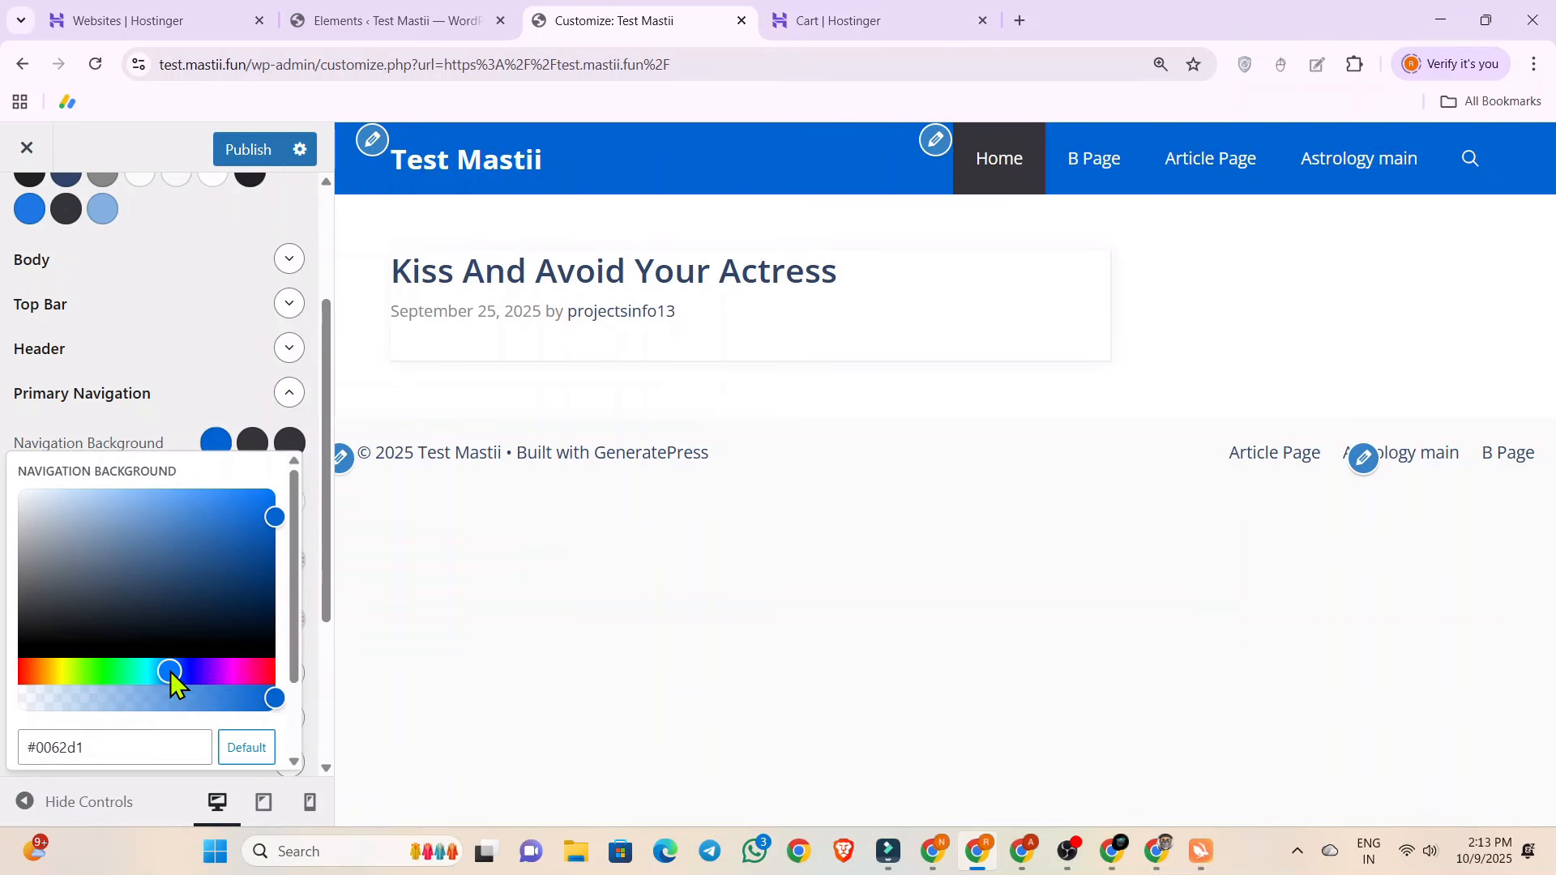
pyautogui.tripleClick(84, 744)
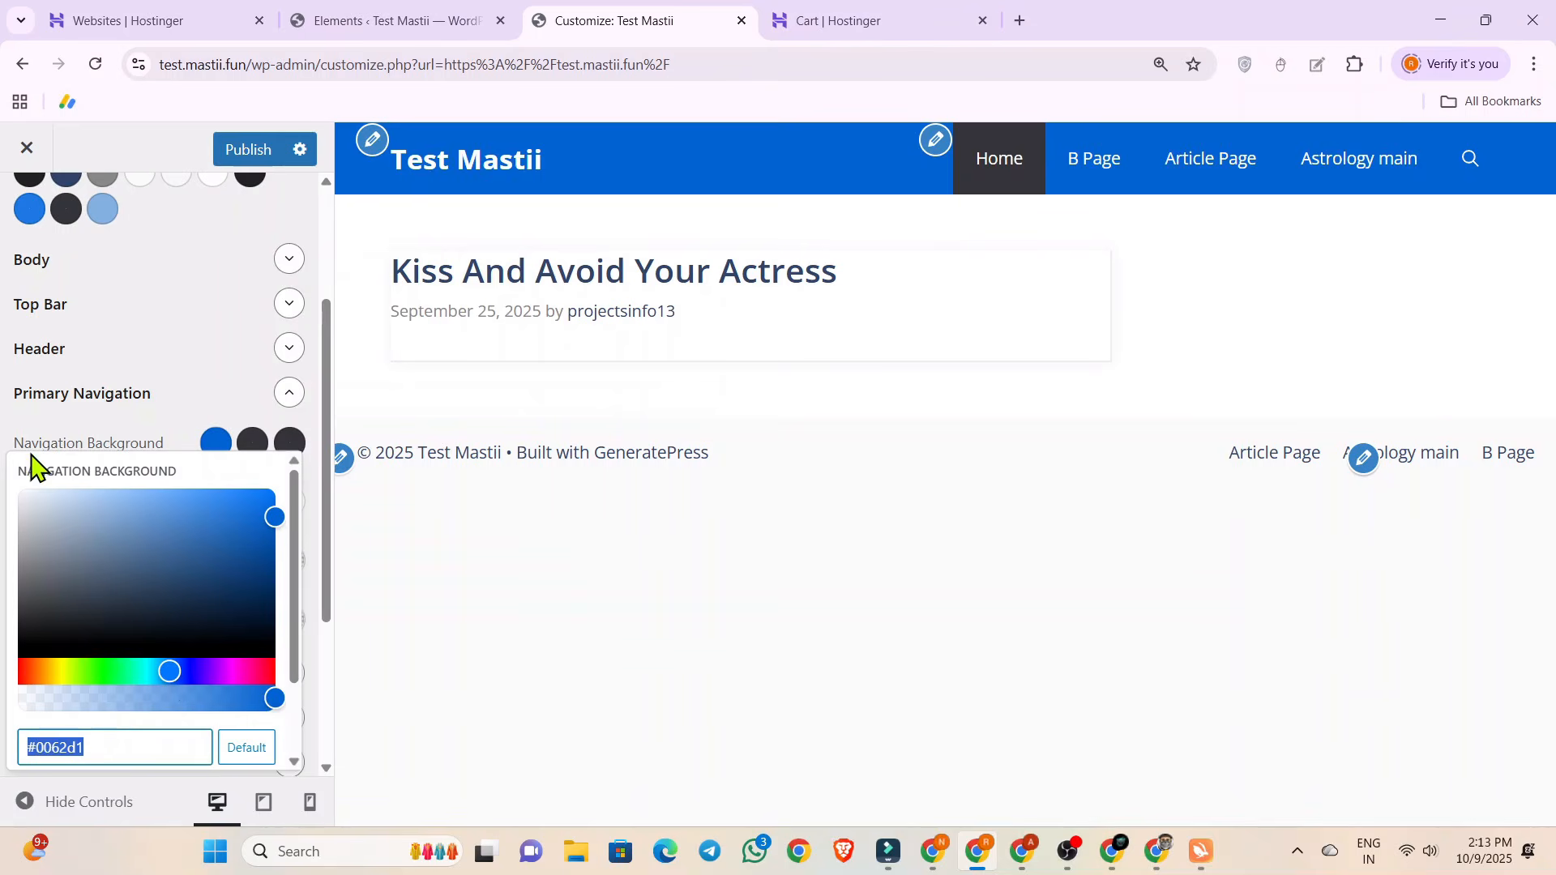
pyautogui.click(158, 330)
# Set the primary navigation background hover color to translucent grey rgba(219, 219, 219, 0.38) and copy that value.
pyautogui.scroll(-2, 159, 330)
pyautogui.scroll(1, 159, 330)
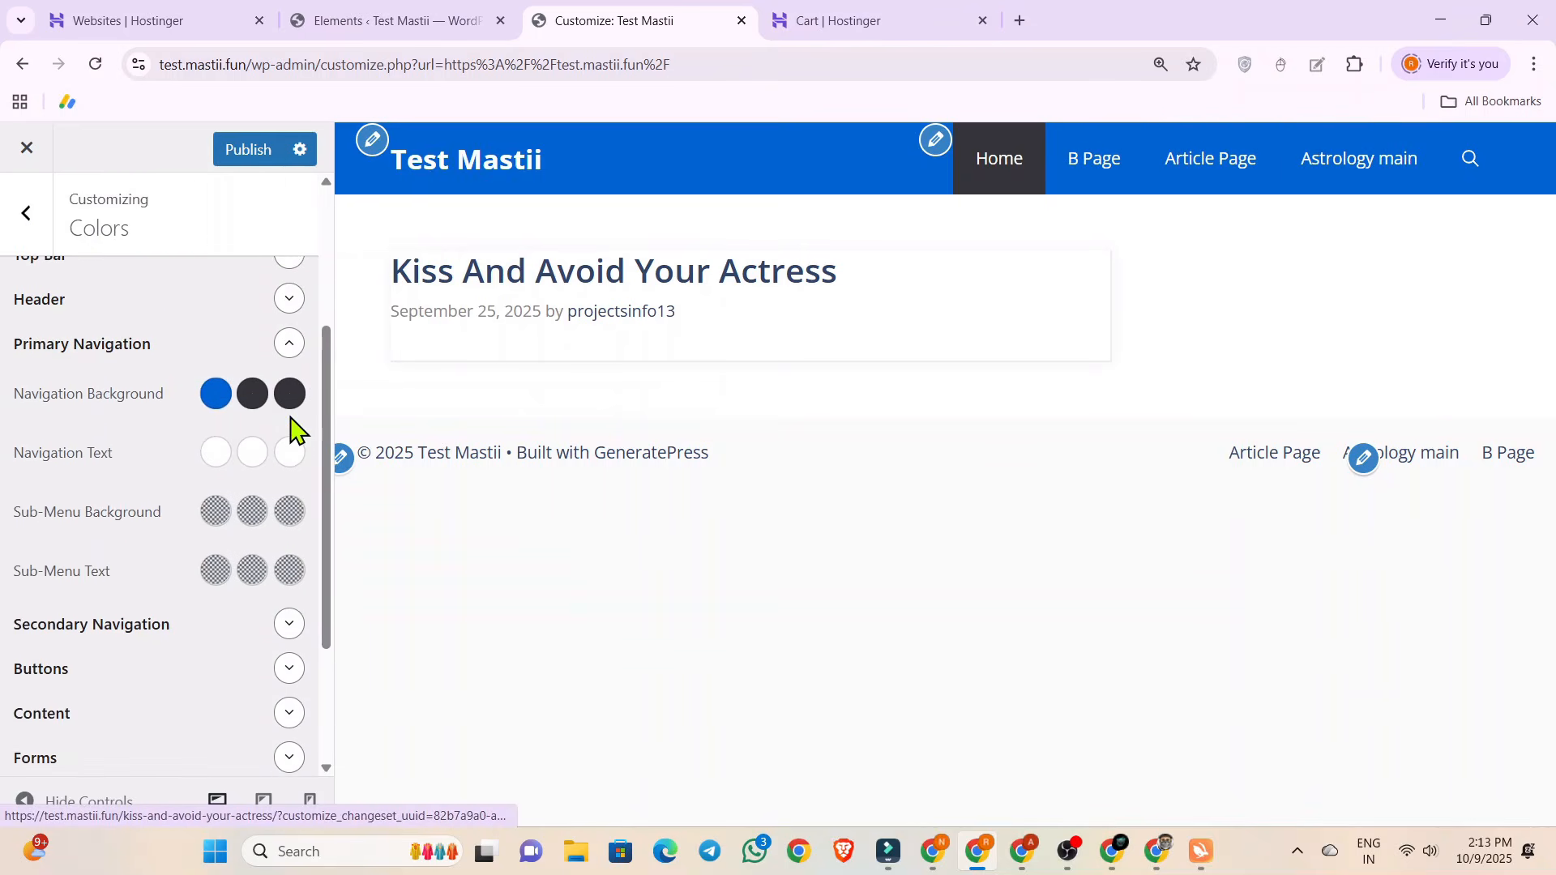
pyautogui.click(252, 395)
pyautogui.moveTo(16, 535); pyautogui.dragTo(13, 458)
pyautogui.moveTo(135, 649); pyautogui.dragTo(119, 648)
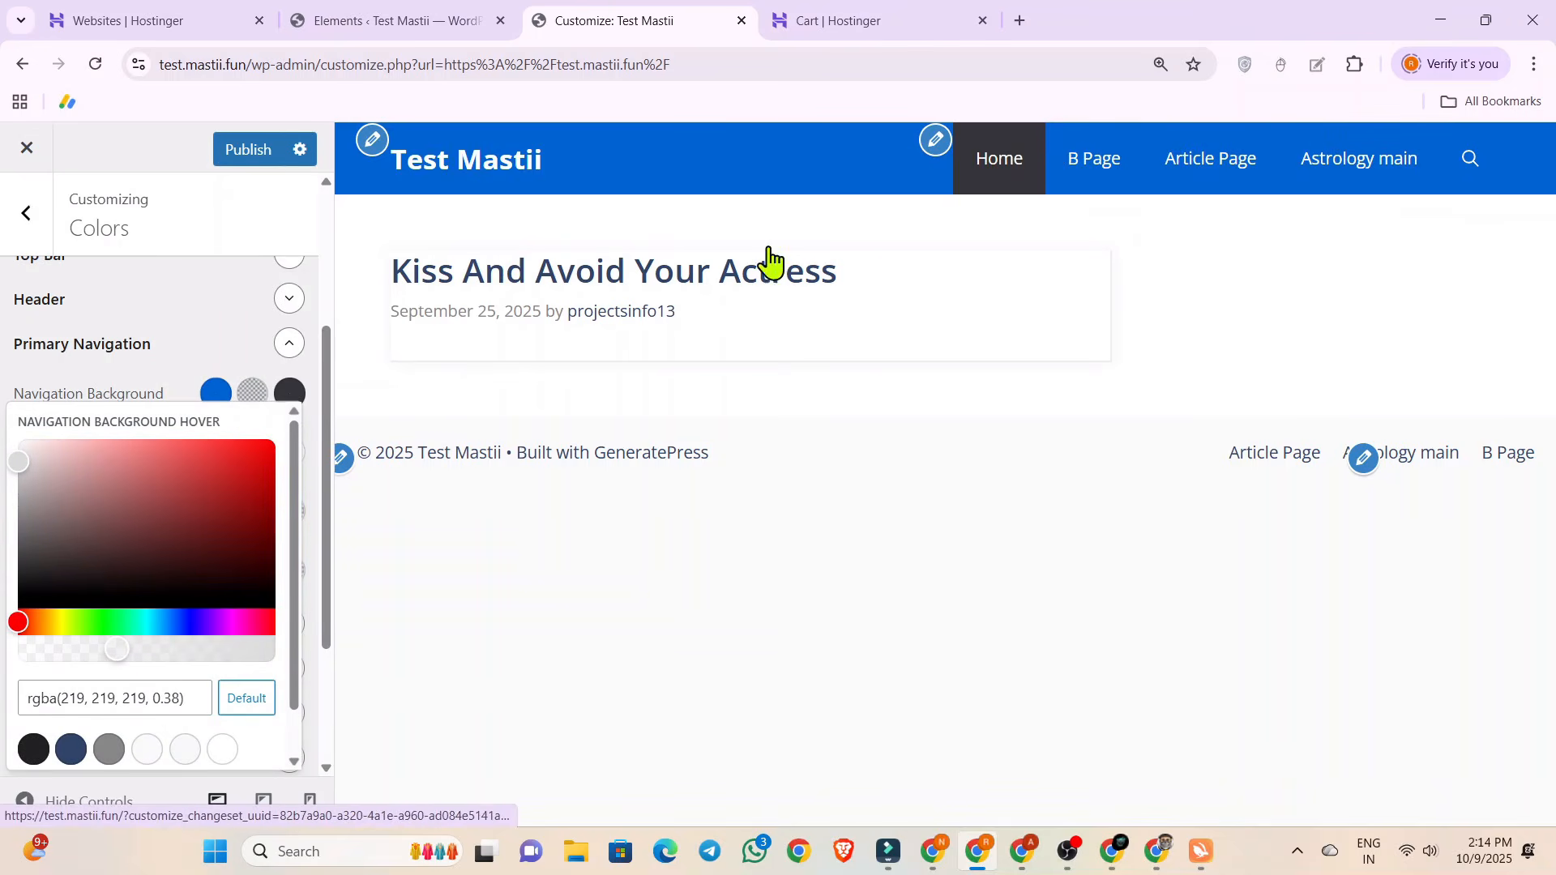
pyautogui.tripleClick(55, 695)
pyautogui.hotkey('ctrl', 'c')
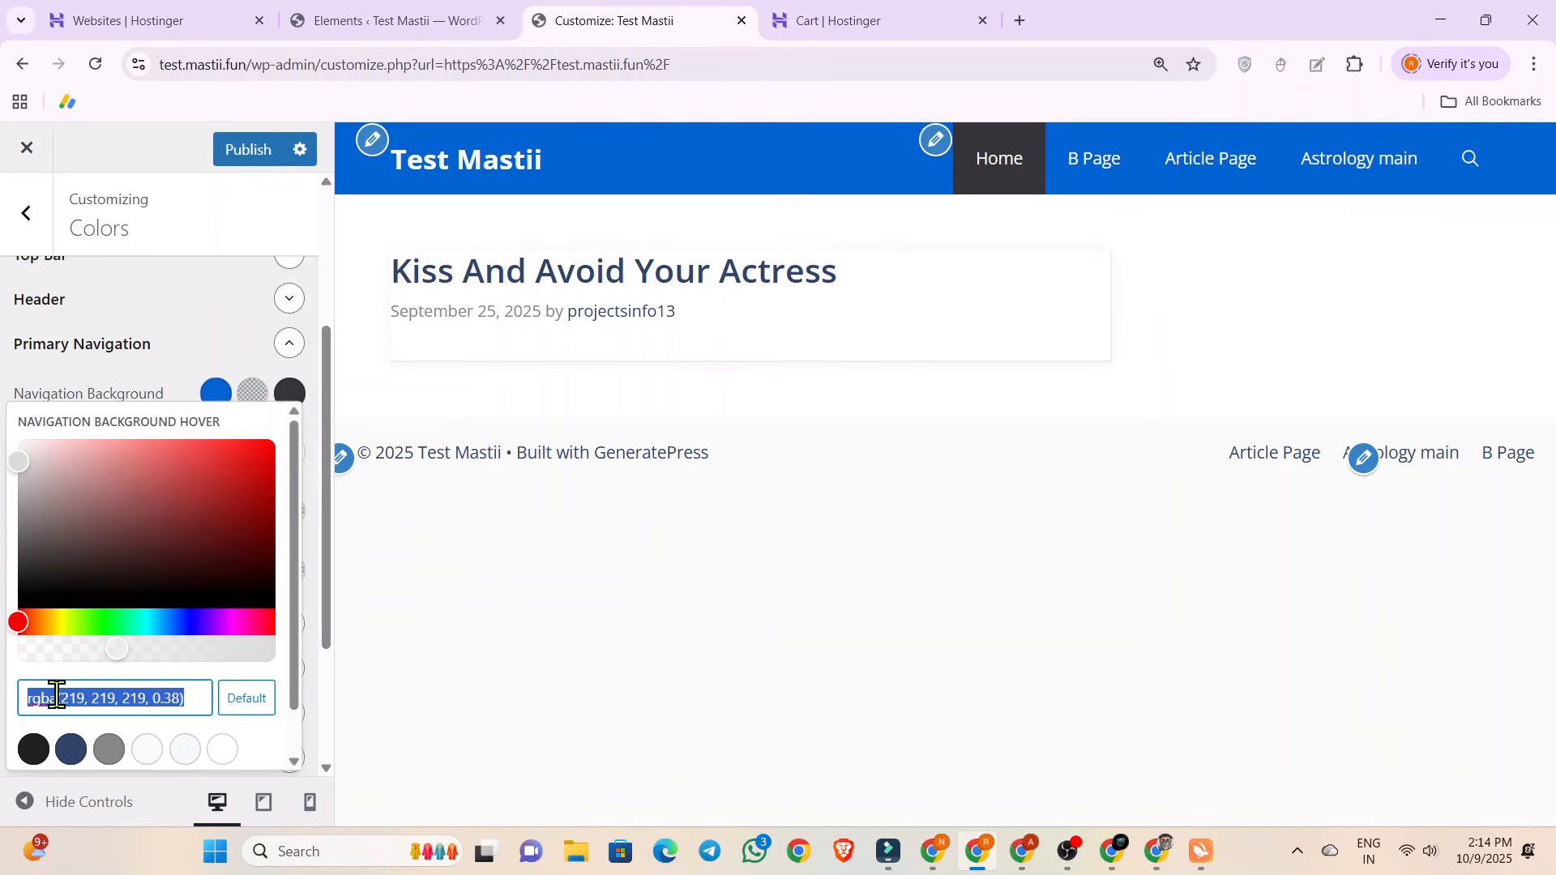
# Apply the copied rgba(219, 219, 219, 0.38) to the primary navigation's current-item background.
pyautogui.click(290, 392)
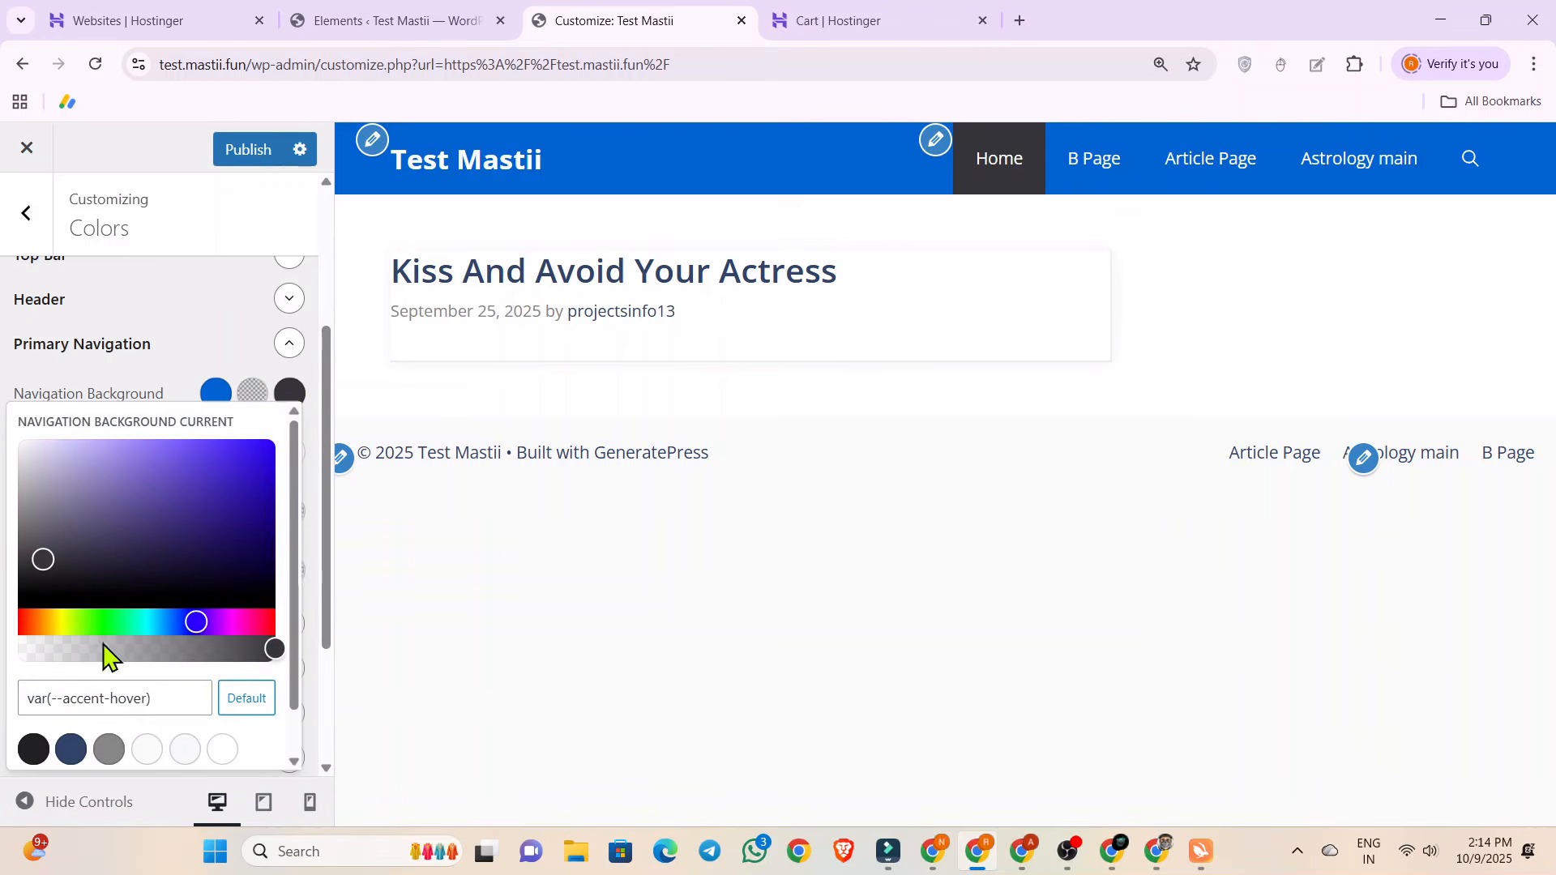
pyautogui.tripleClick(90, 696)
pyautogui.hotkey('ctrl', 'v')
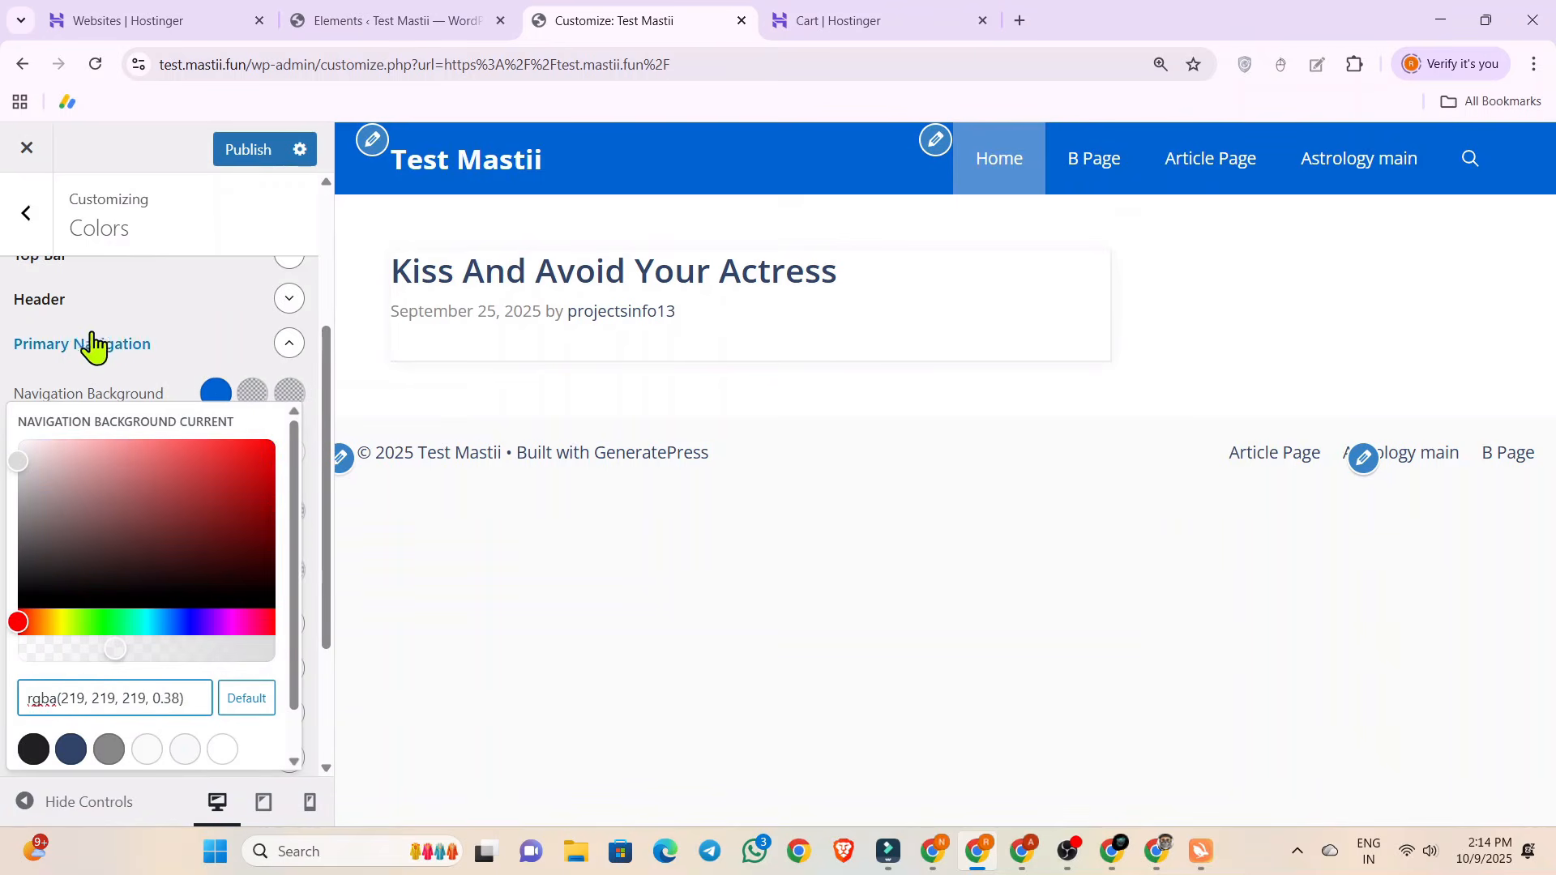
pyautogui.click(125, 377)
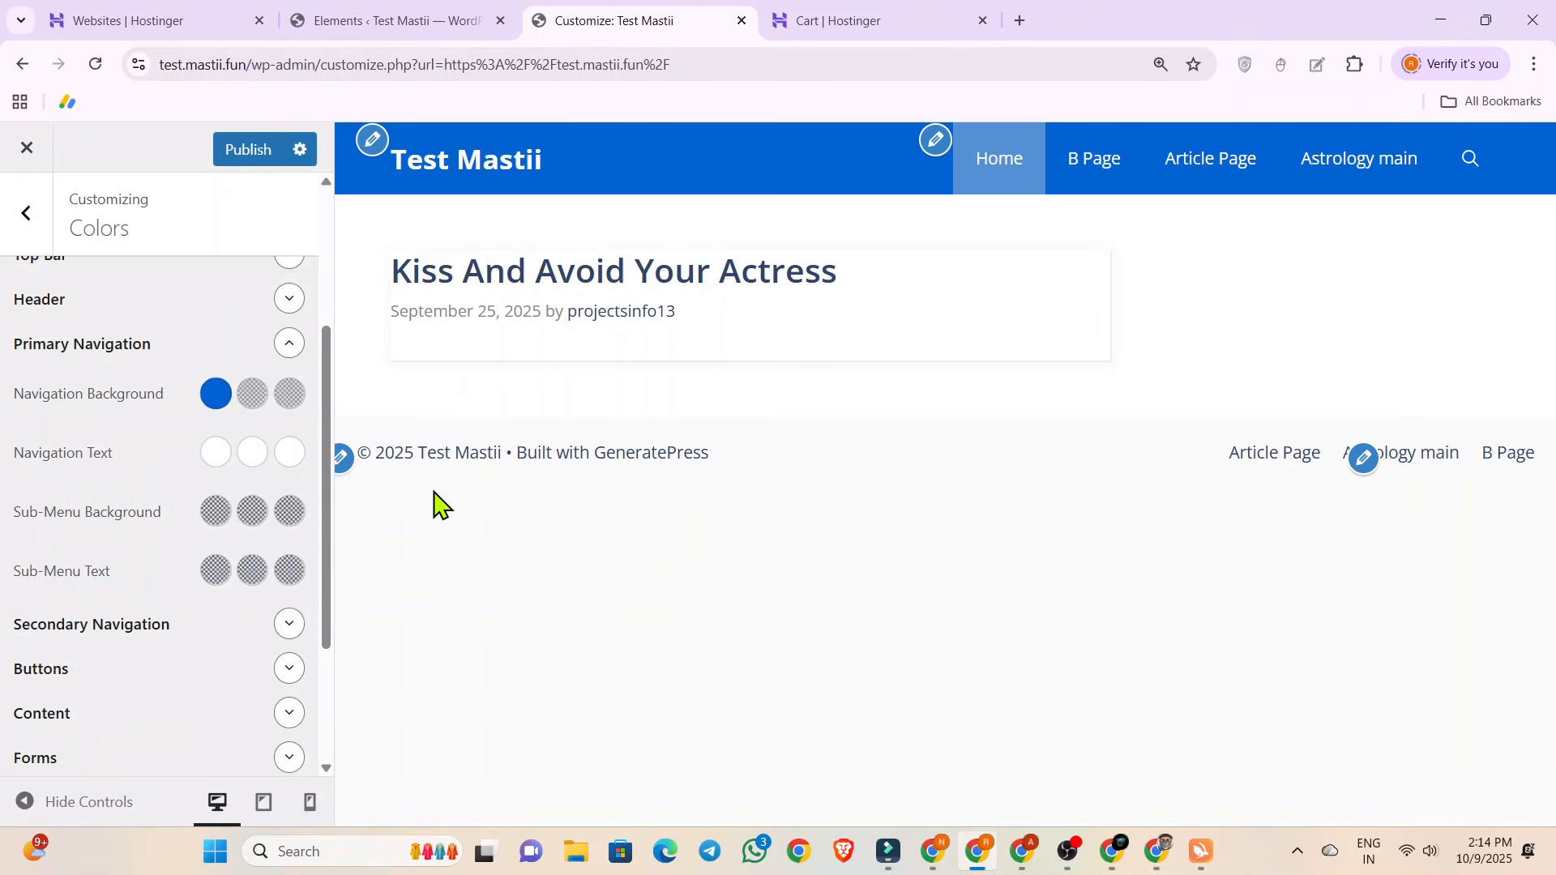
# Set the footer bar background color to #0062d1, reusing the hex code from the clipboard history.
pyautogui.scroll(-1, 185, 471)
pyautogui.scroll(-2, 185, 471)
pyautogui.click(291, 690)
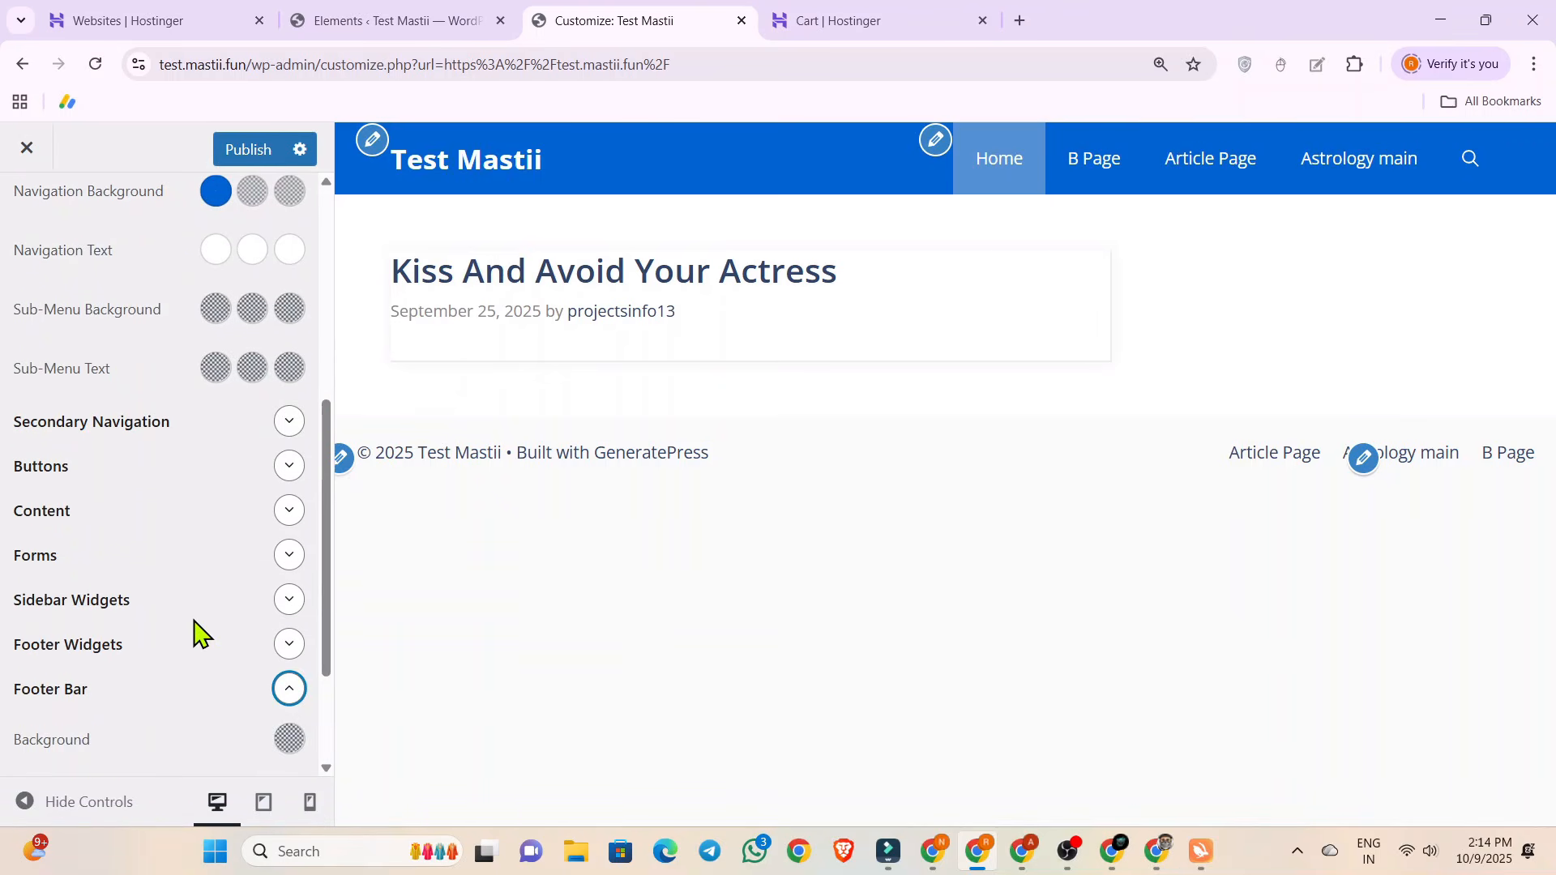
pyautogui.scroll(-2, 288, 538)
pyautogui.click(289, 563)
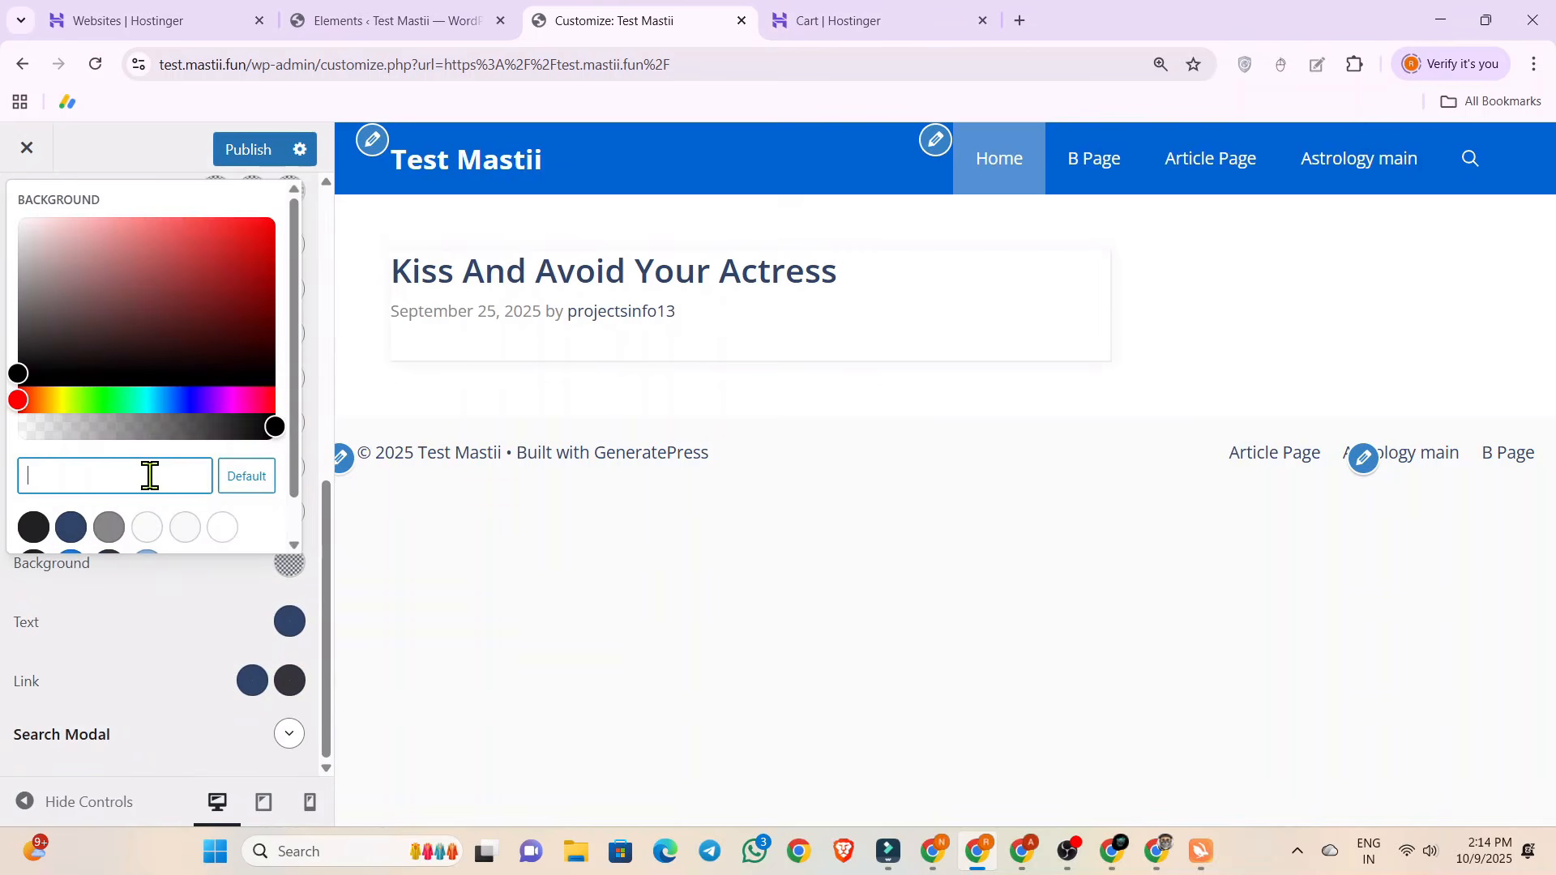
pyautogui.press('super+v')
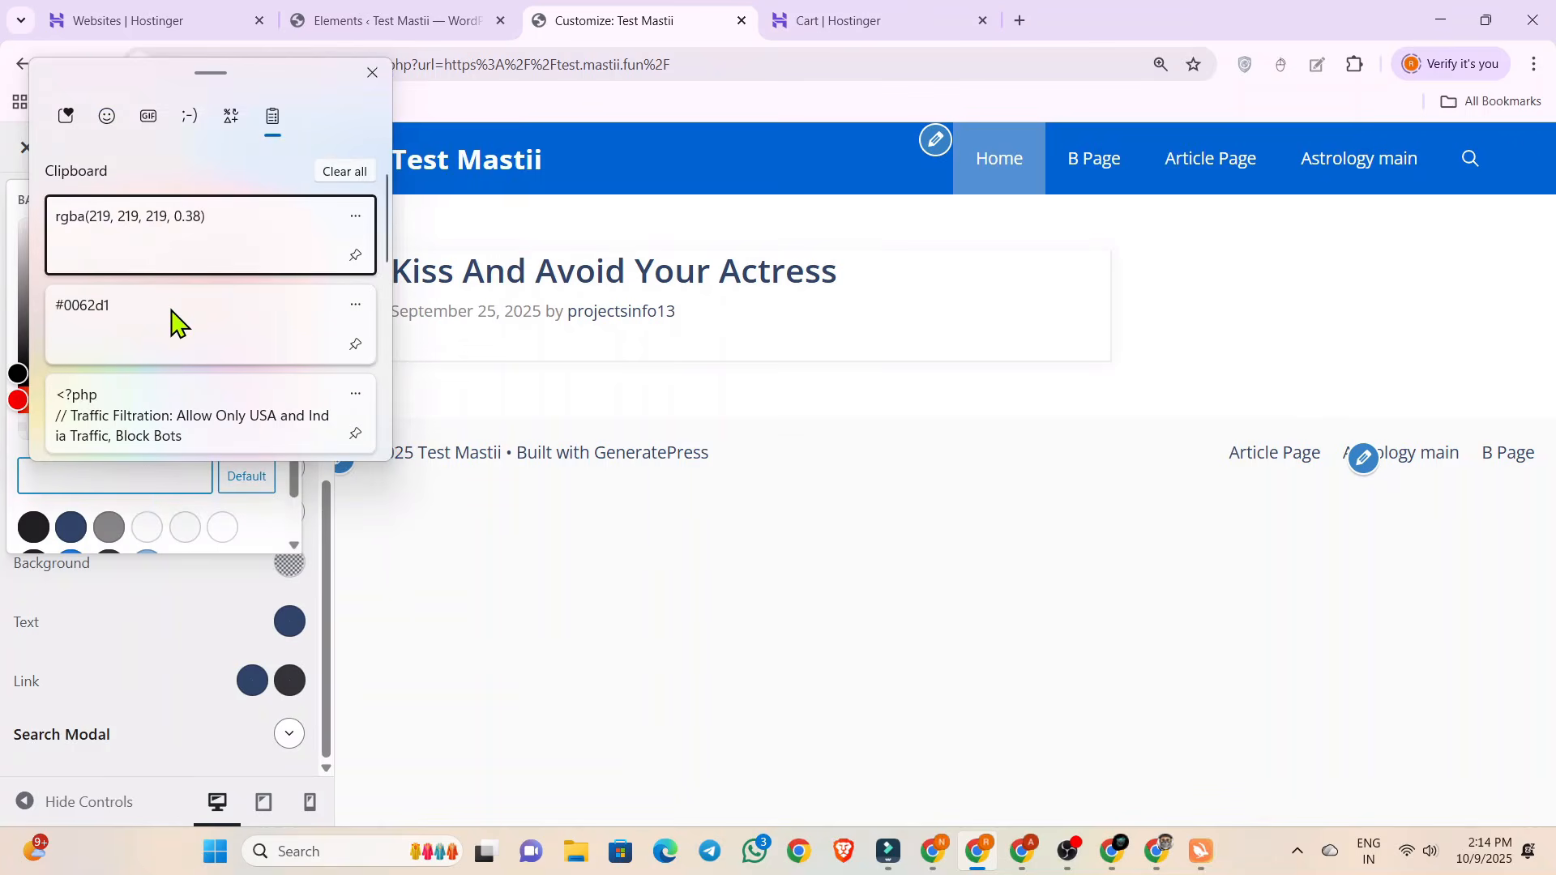
pyautogui.click(173, 323)
# Set the footer bar's text and link colors to white #ffffff.
pyautogui.click(289, 621)
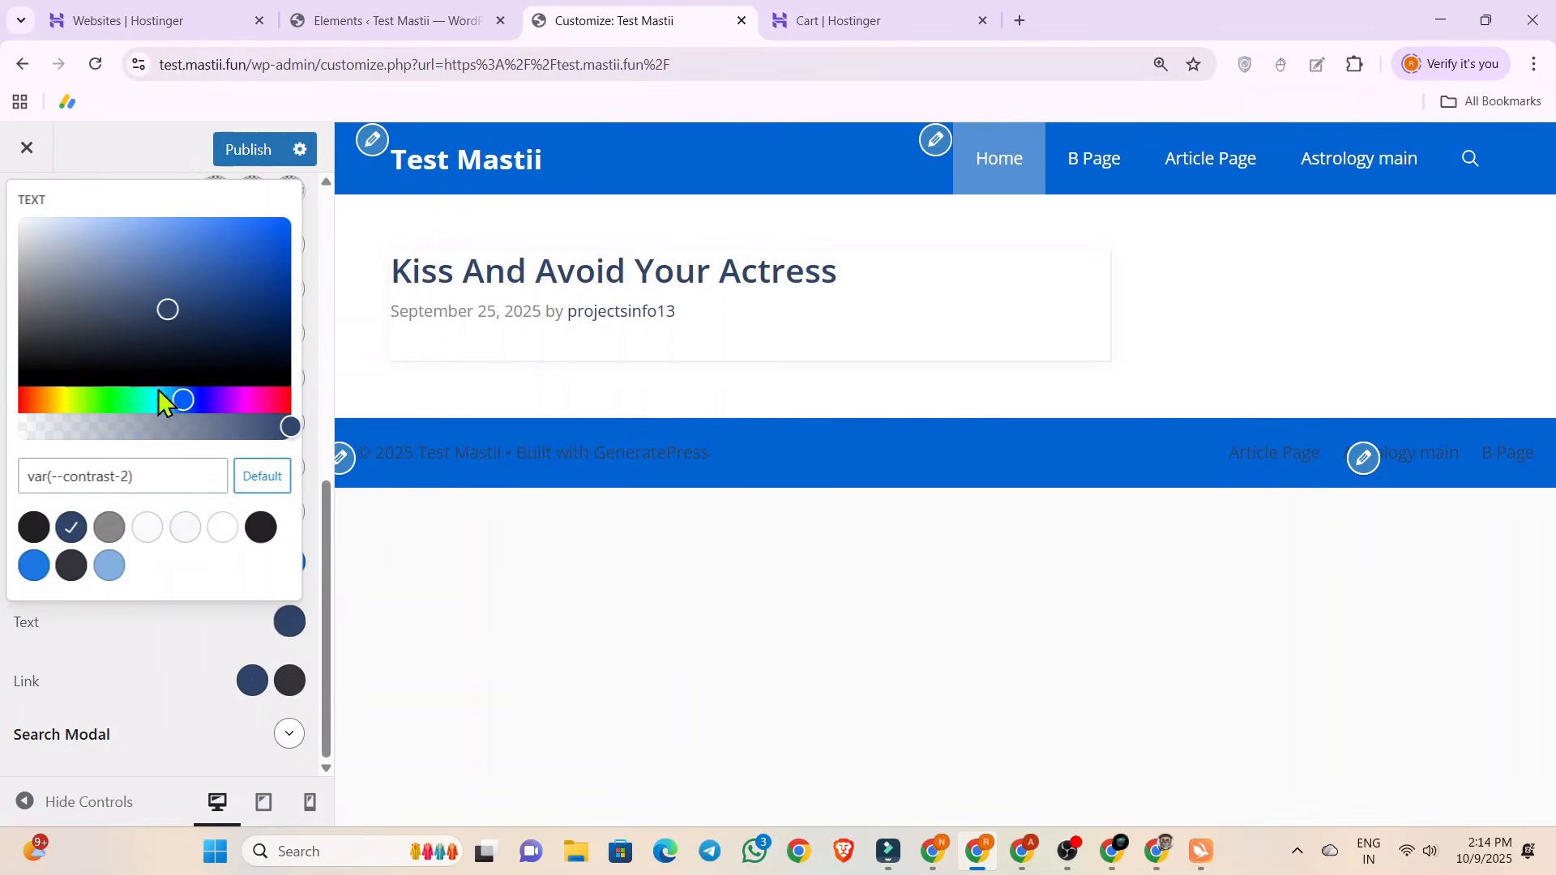
pyautogui.click(20, 220)
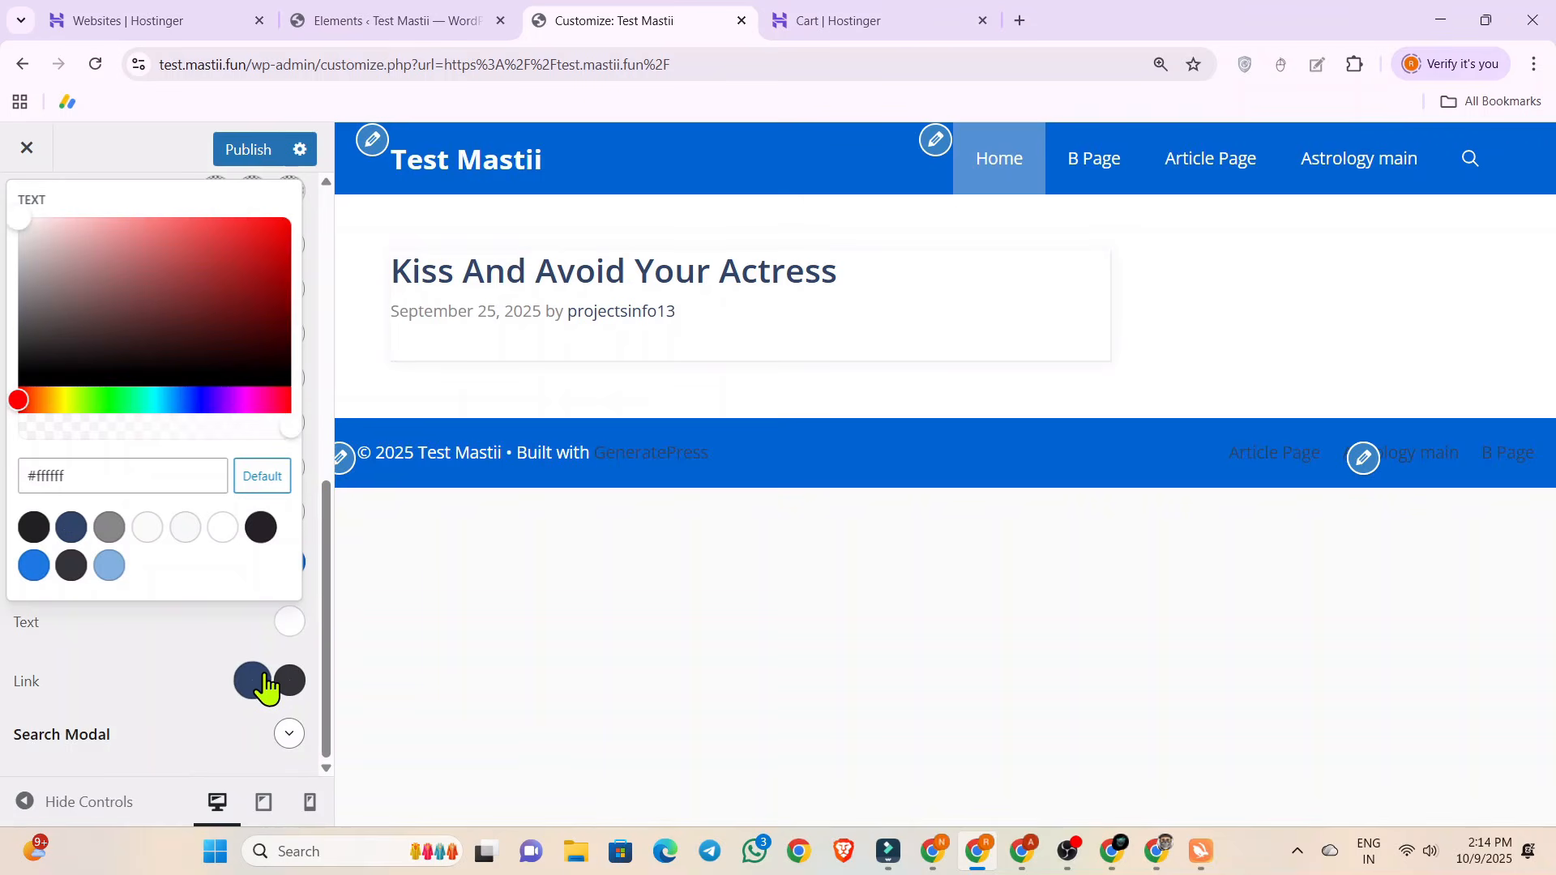
pyautogui.click(255, 681)
pyautogui.click(20, 279)
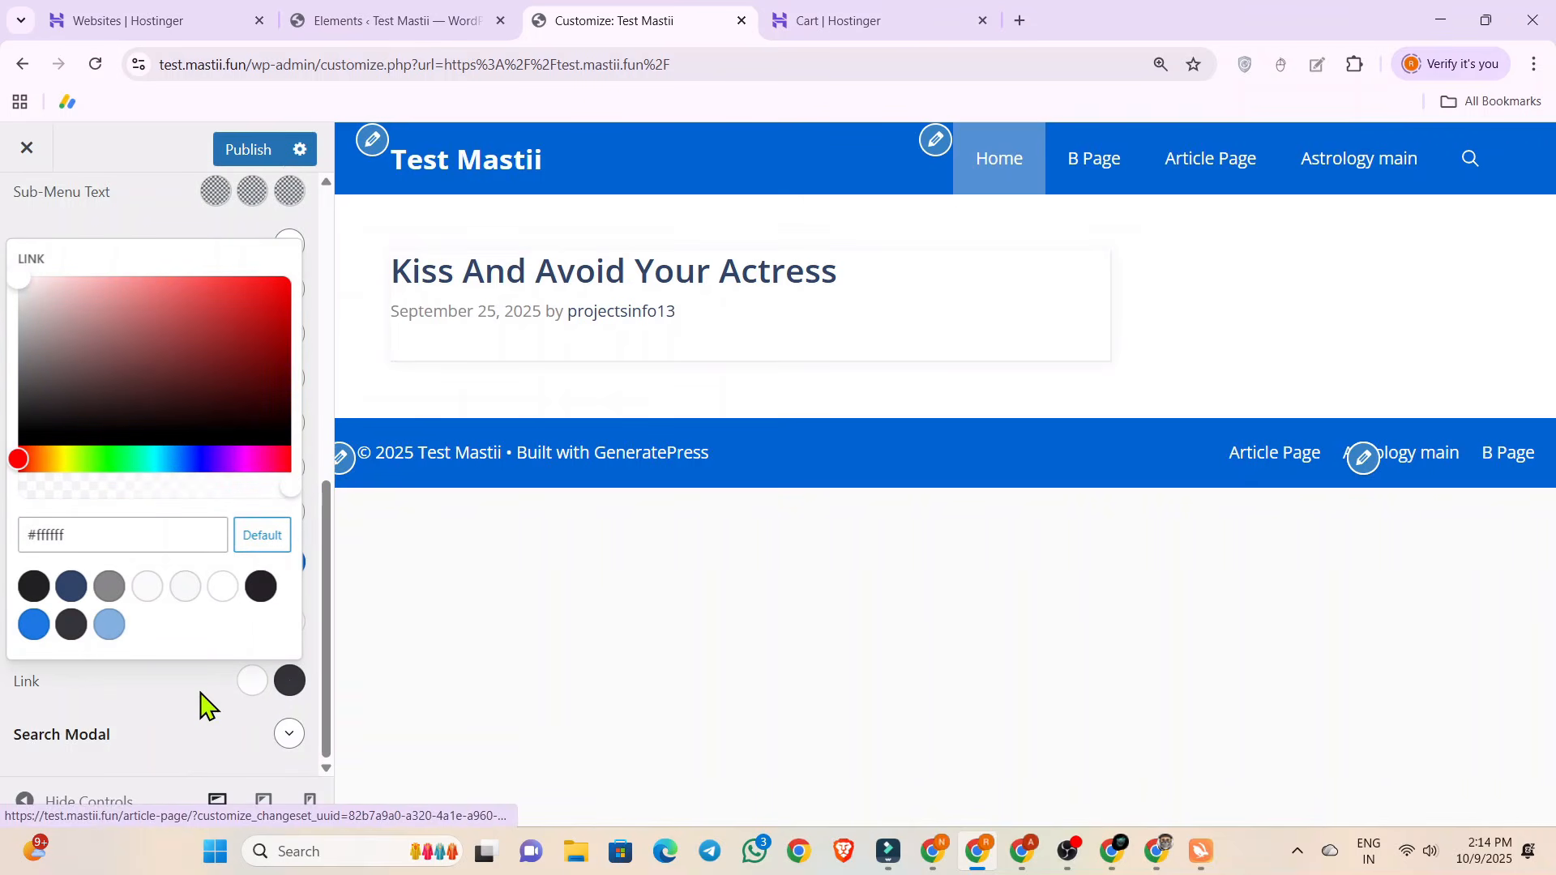
# Set the footer bar's link hover color to orange #ff8300 and close the color picker.
pyautogui.click(289, 685)
pyautogui.click(289, 684)
pyautogui.click(290, 684)
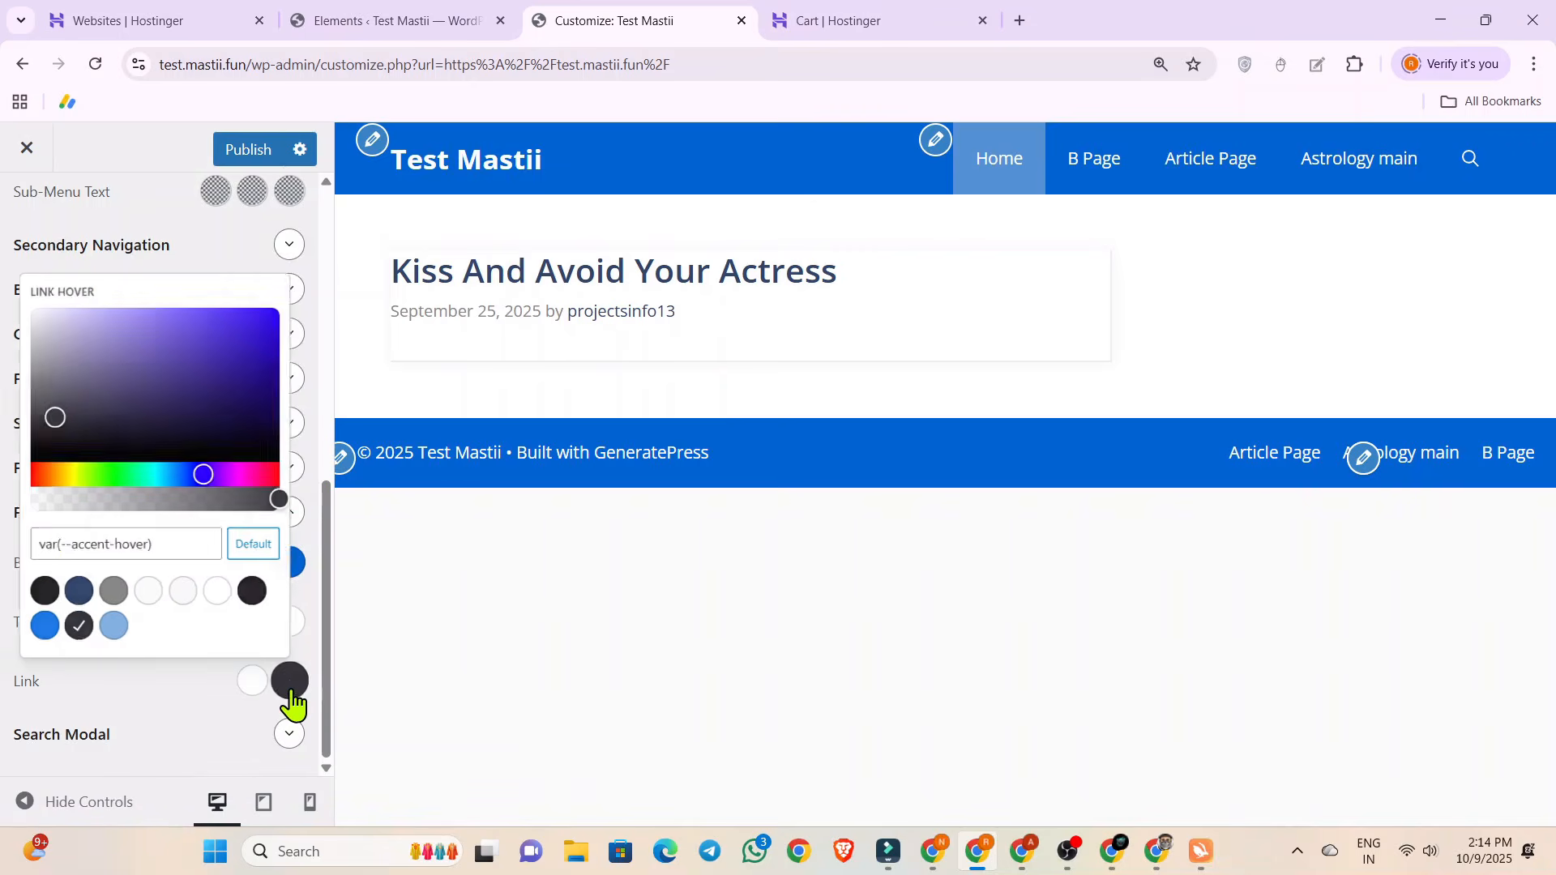
pyautogui.moveTo(36, 470)
pyautogui.mouseDown()
pyautogui.moveTo(56, 478)
pyautogui.moveTo(47, 468)
pyautogui.mouseUp()
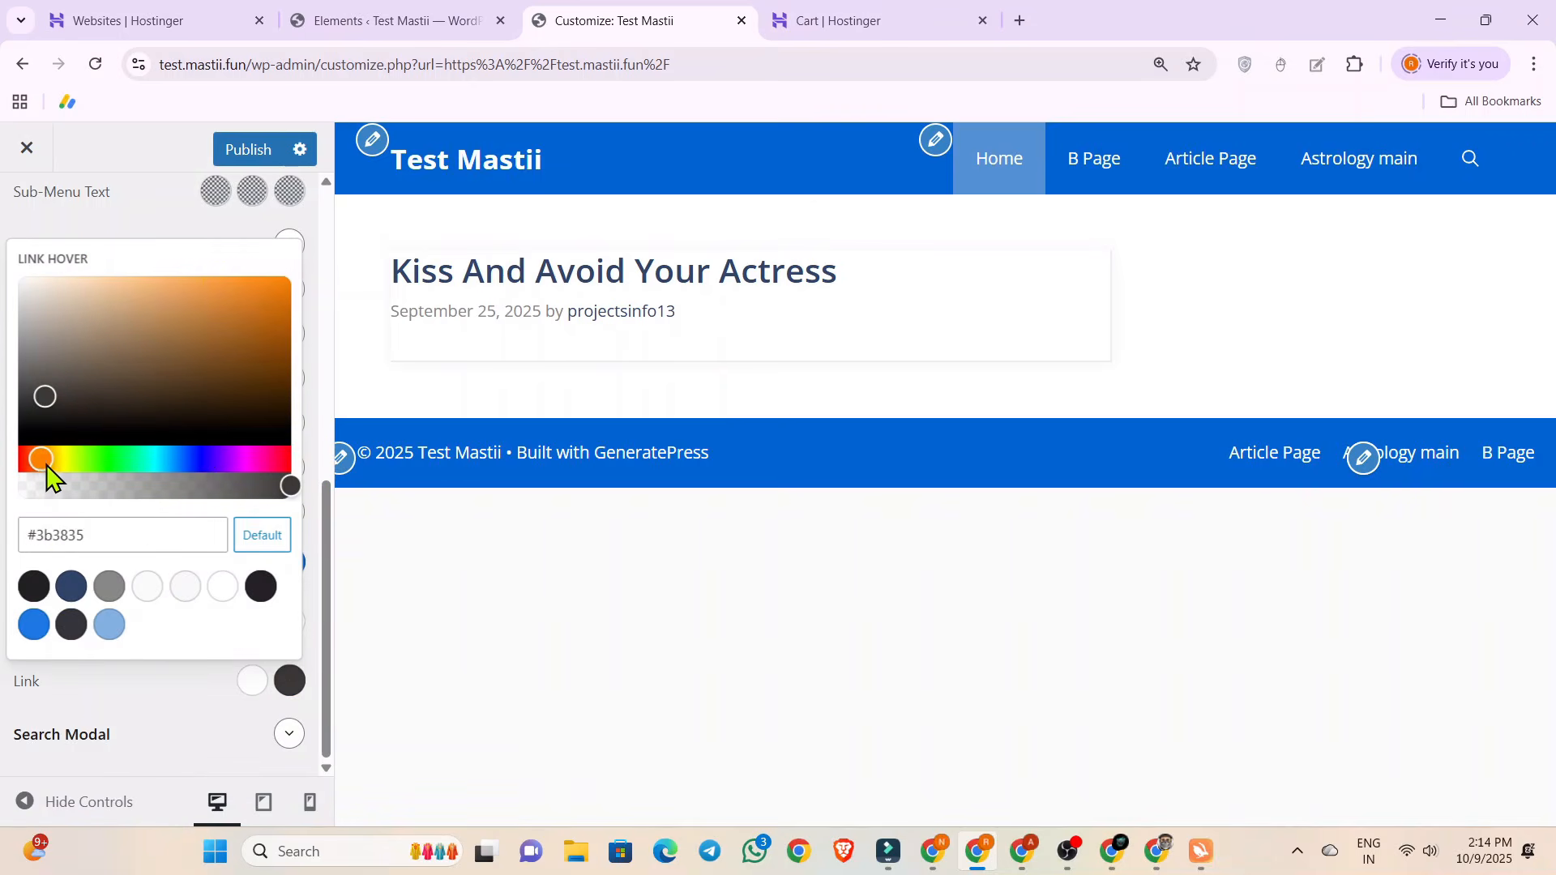
pyautogui.moveTo(45, 396); pyautogui.dragTo(482, 276)
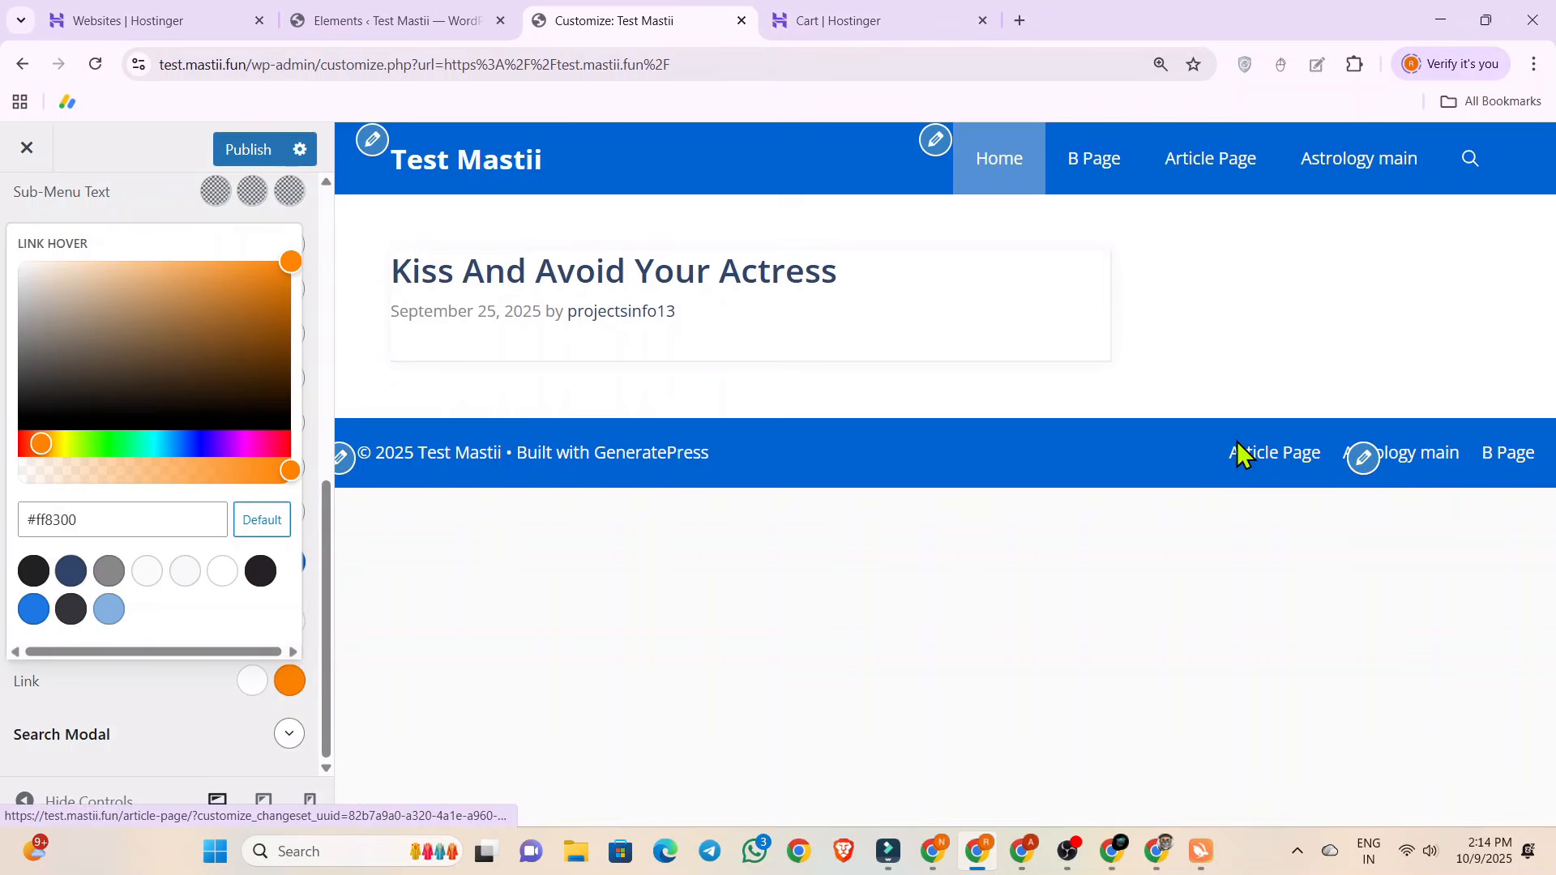
pyautogui.click(47, 713)
# Set the footer copyright text to "© 2025 Test Mastii • All Right Reserved" and publish the customizer changes.
pyautogui.scroll(10, 124, 628)
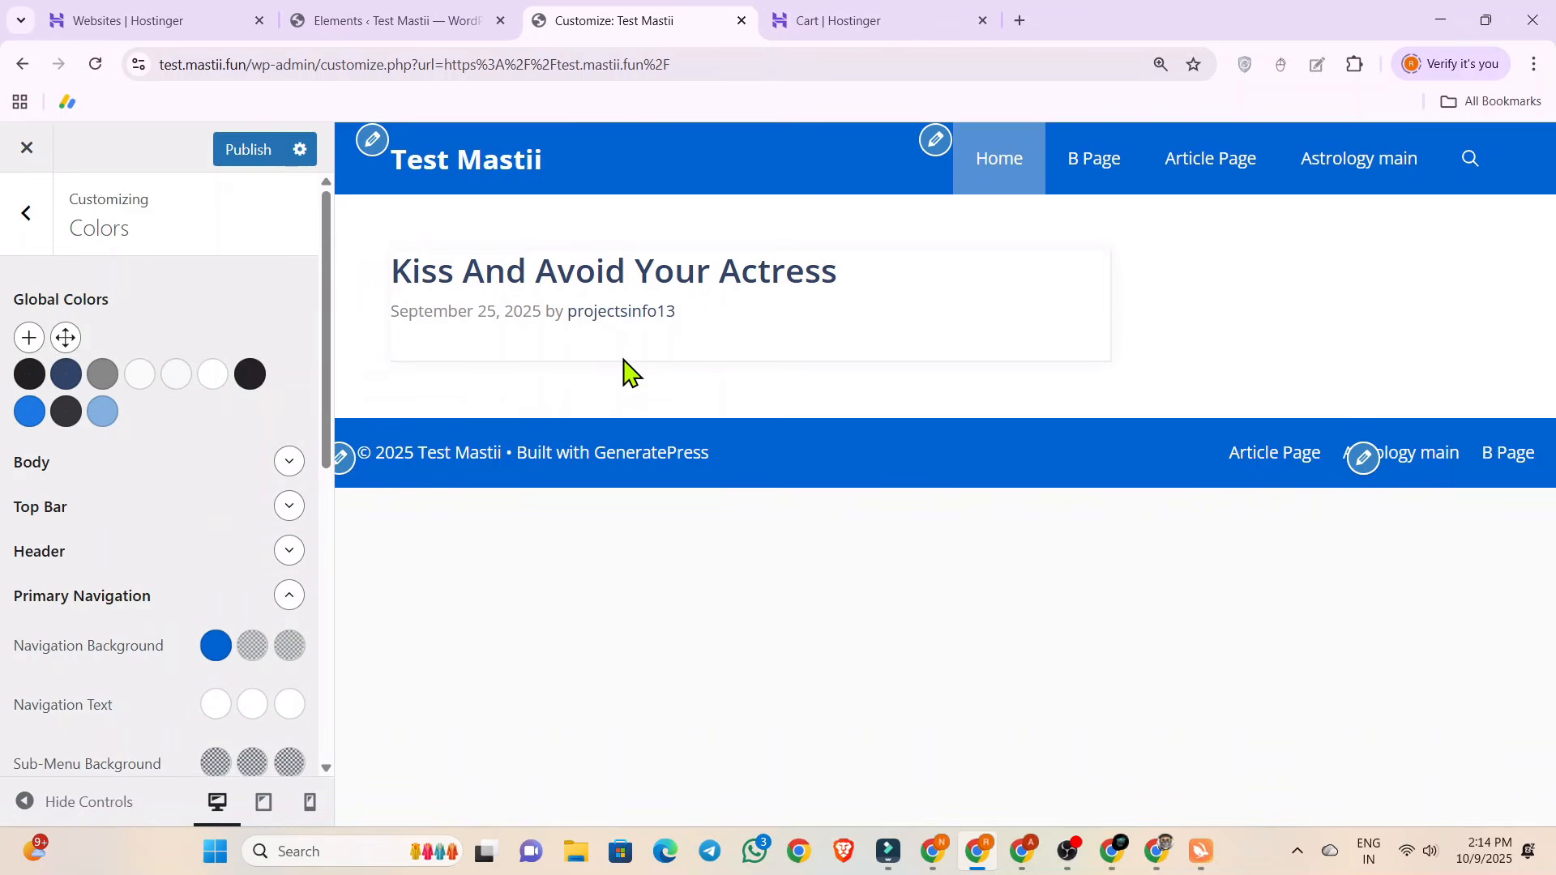
pyautogui.click(344, 460)
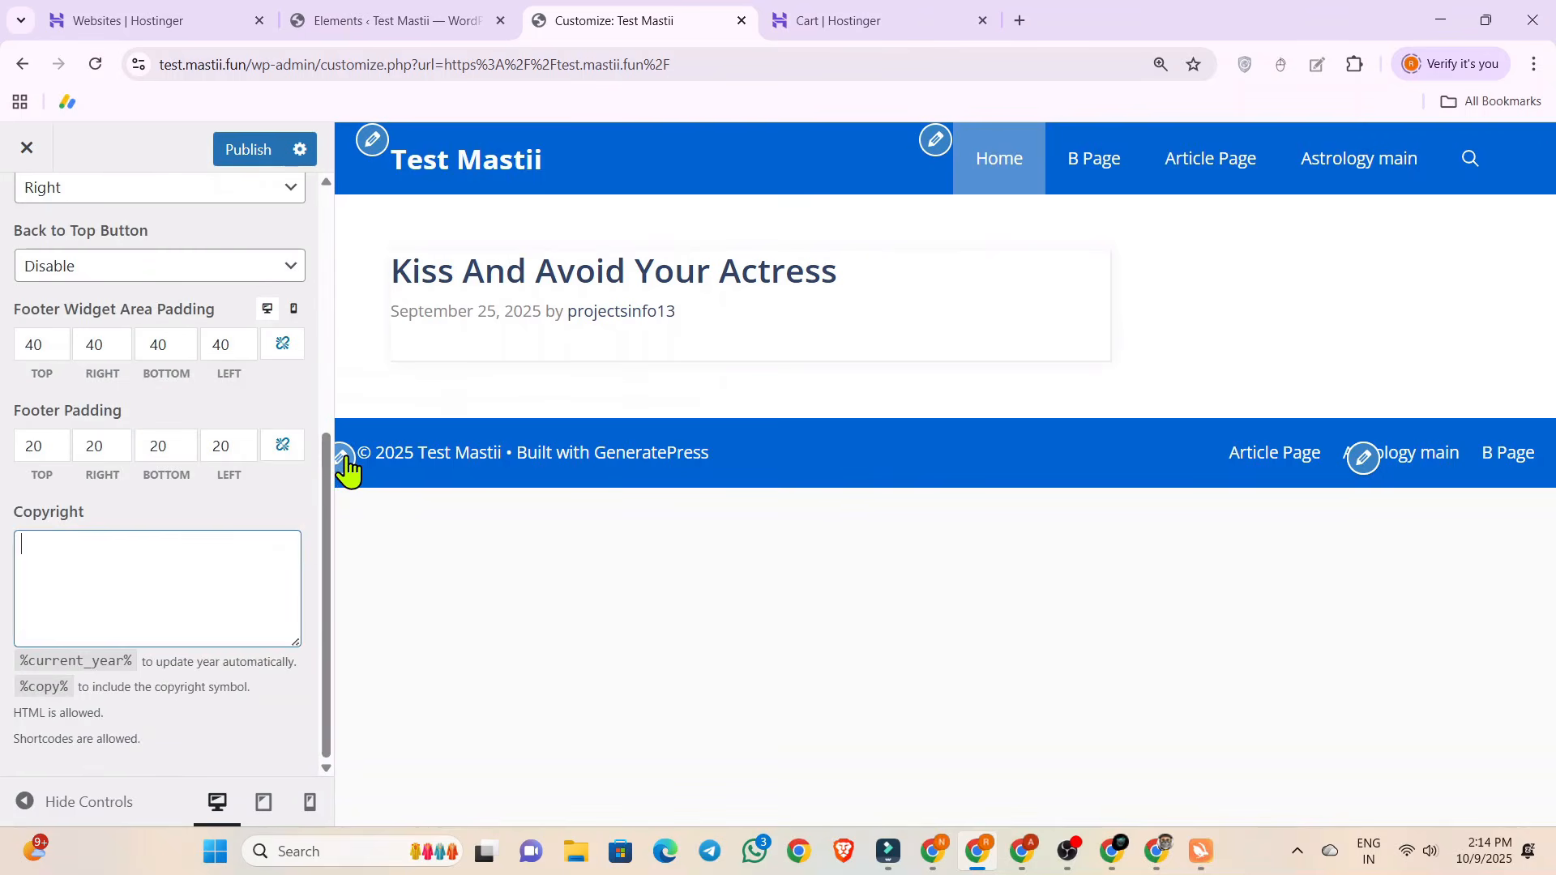
pyautogui.moveTo(359, 456); pyautogui.dragTo(519, 452)
pyautogui.hotkey('ctrl', 'c')
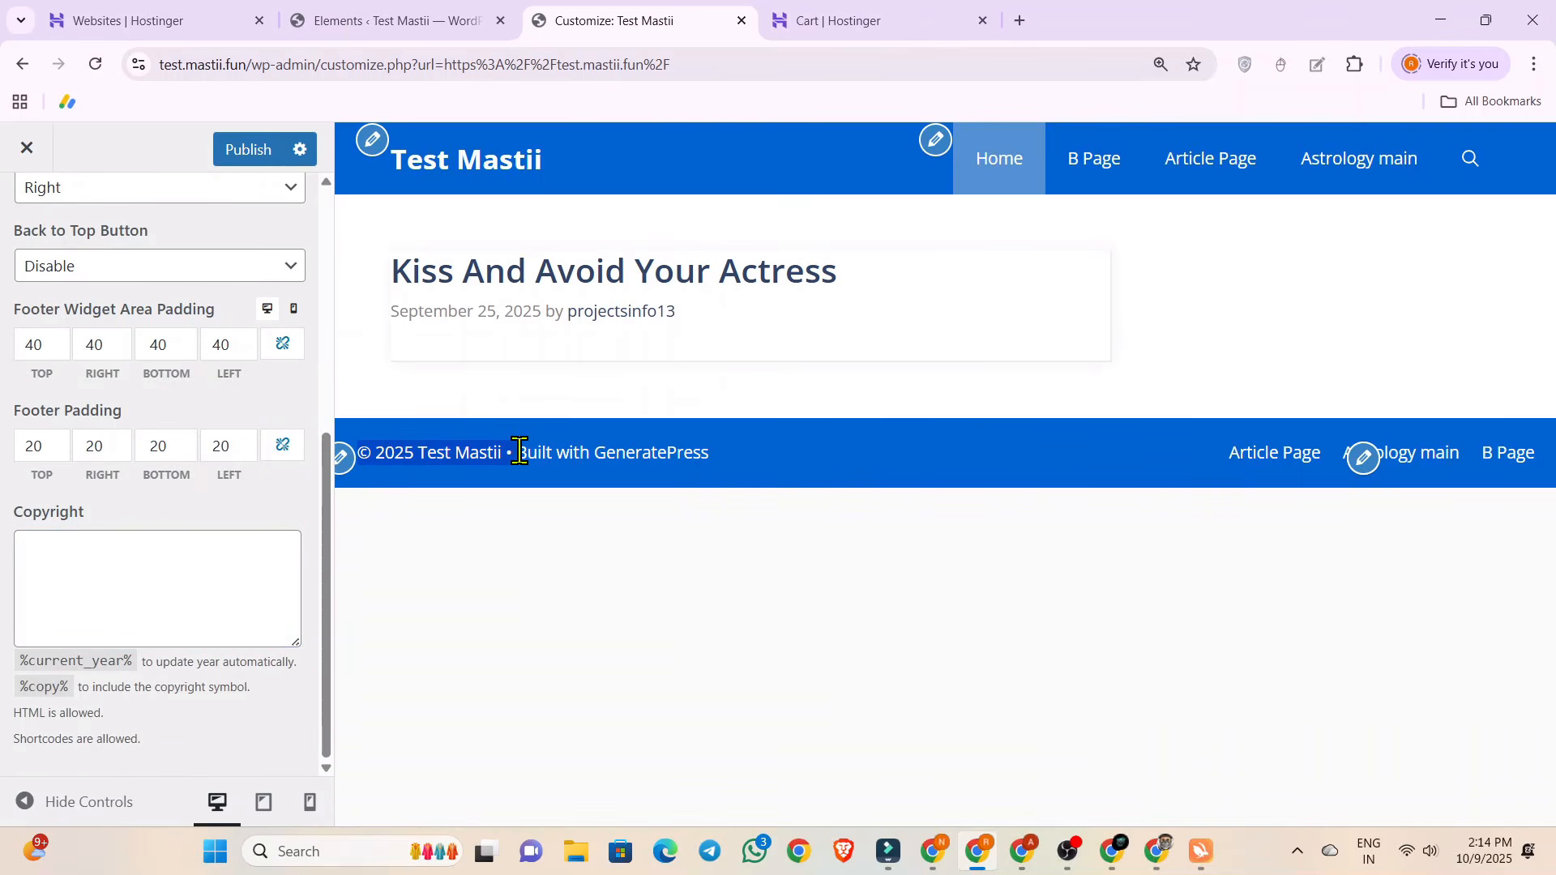
pyautogui.click(154, 550)
pyautogui.hotkey('ctrl', 'v')
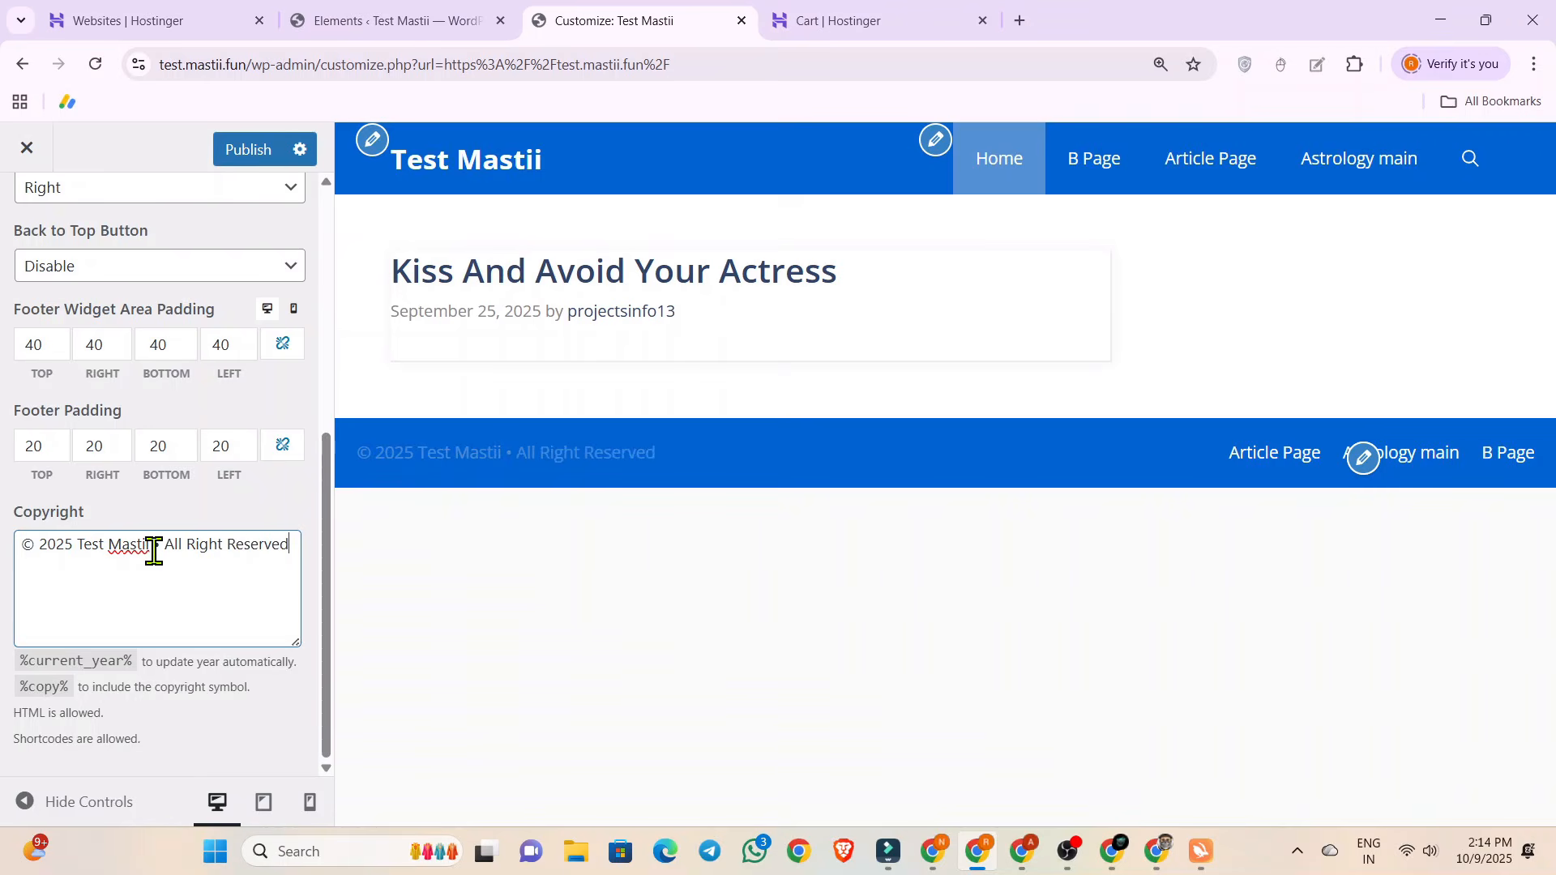
pyautogui.scroll(6, 181, 541)
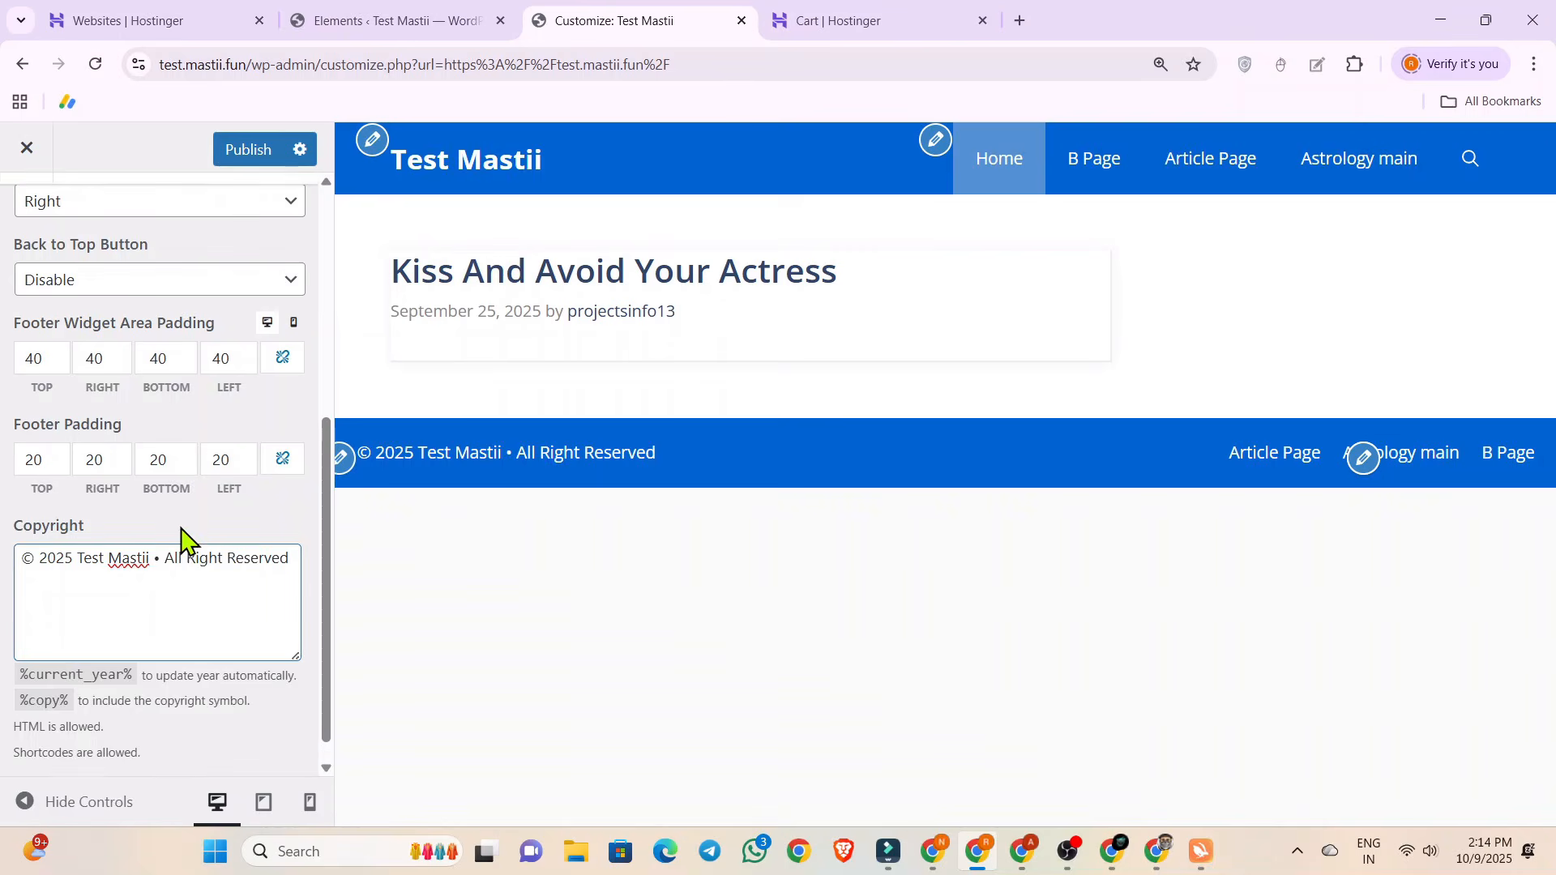
pyautogui.click(249, 154)
# Delete all the GeneratePress site code from the Additional CSS section and publish the change.
pyautogui.scroll(-5, 98, 490)
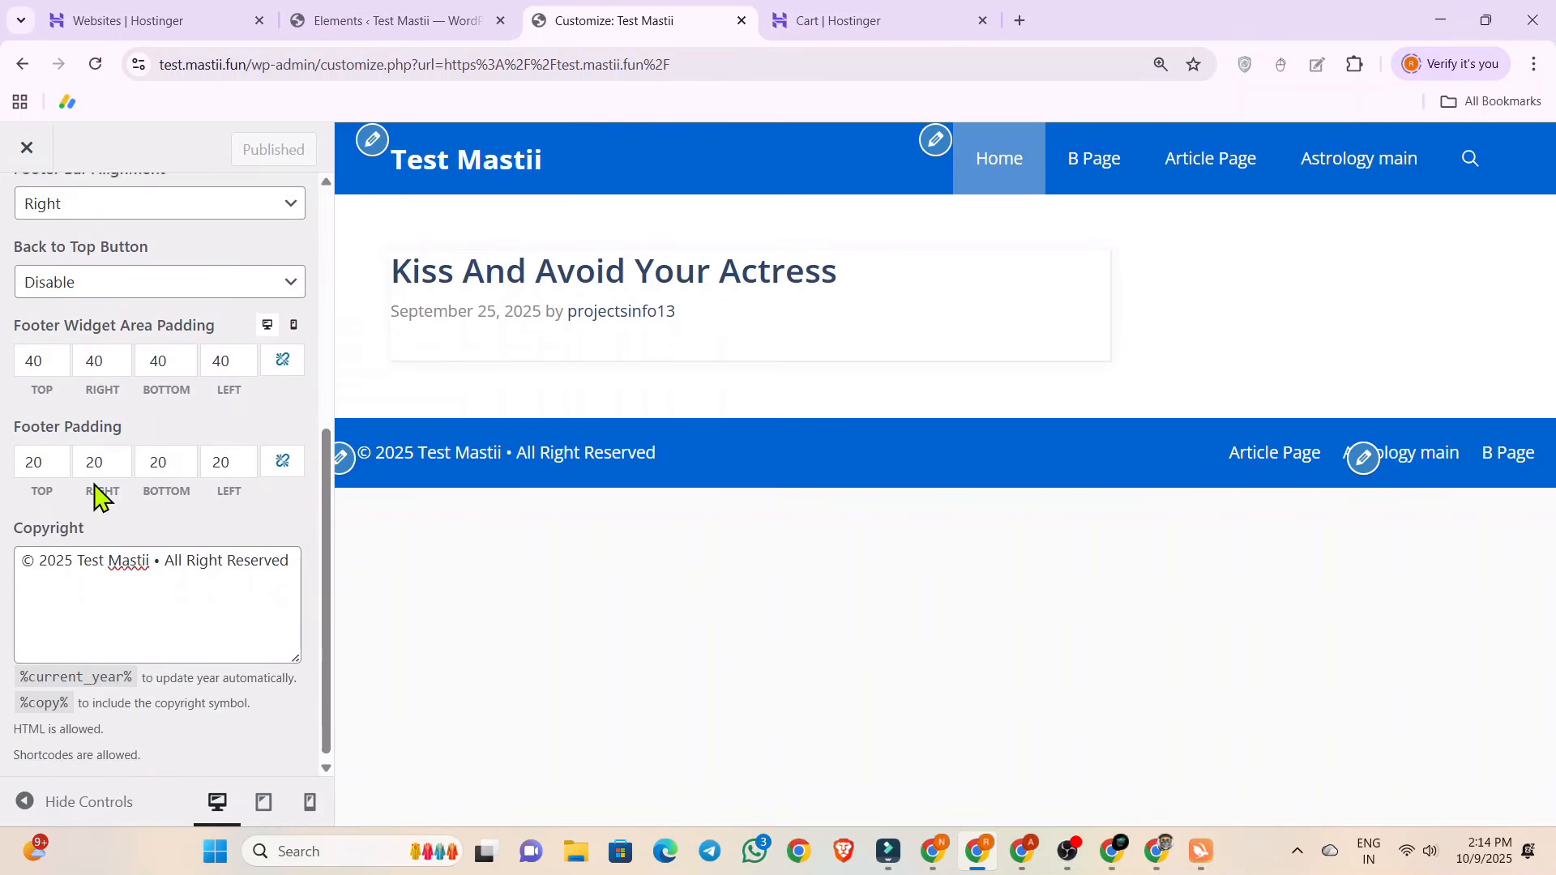
pyautogui.scroll(5, 98, 490)
pyautogui.click(33, 242)
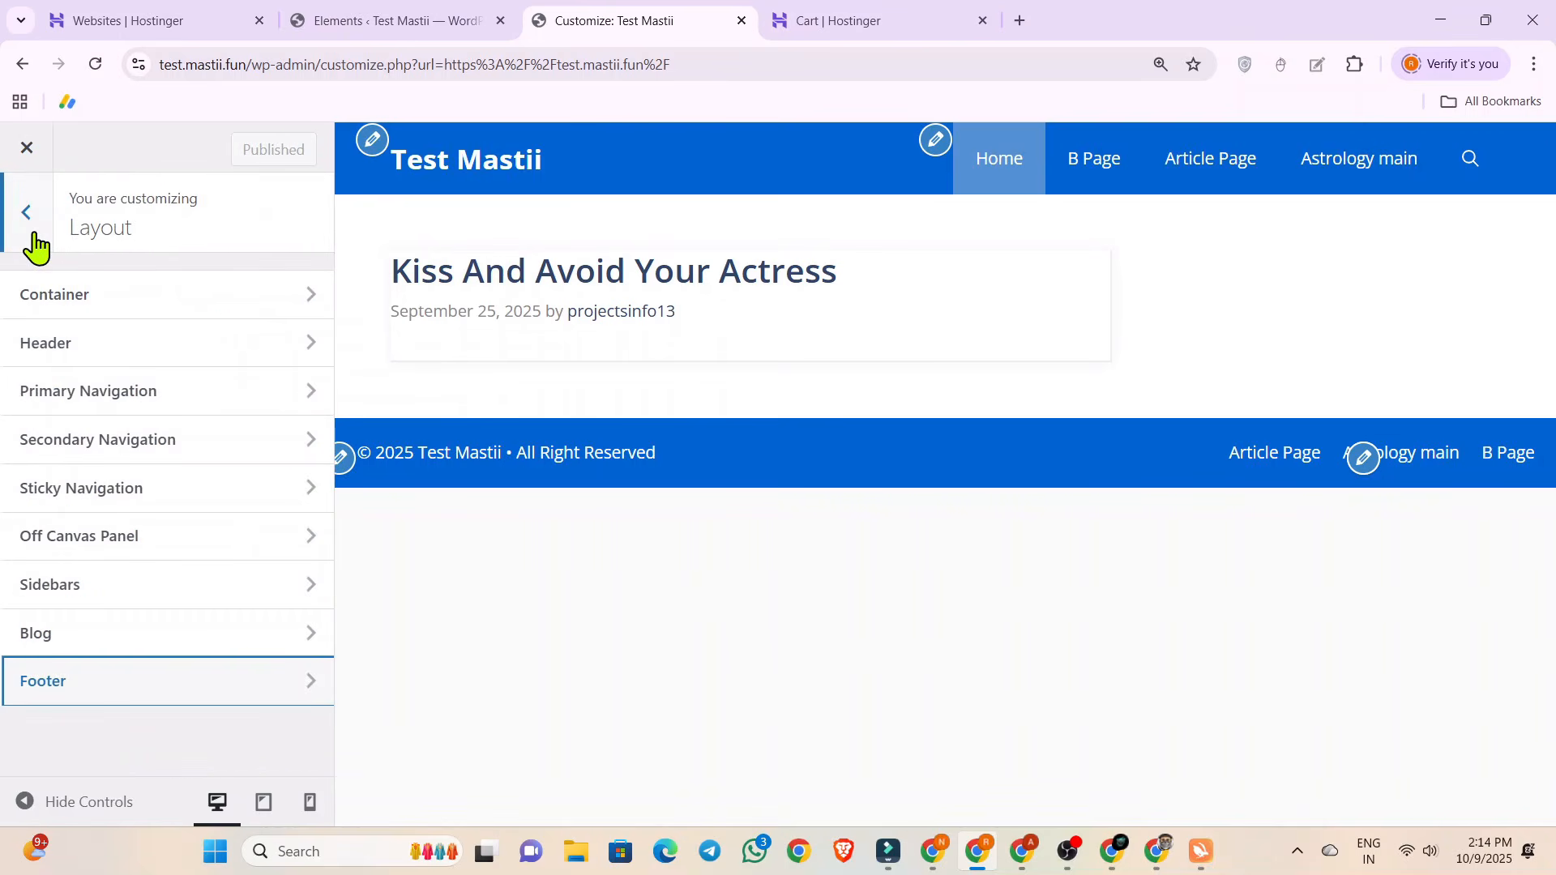
pyautogui.click(33, 241)
pyautogui.scroll(5, 138, 478)
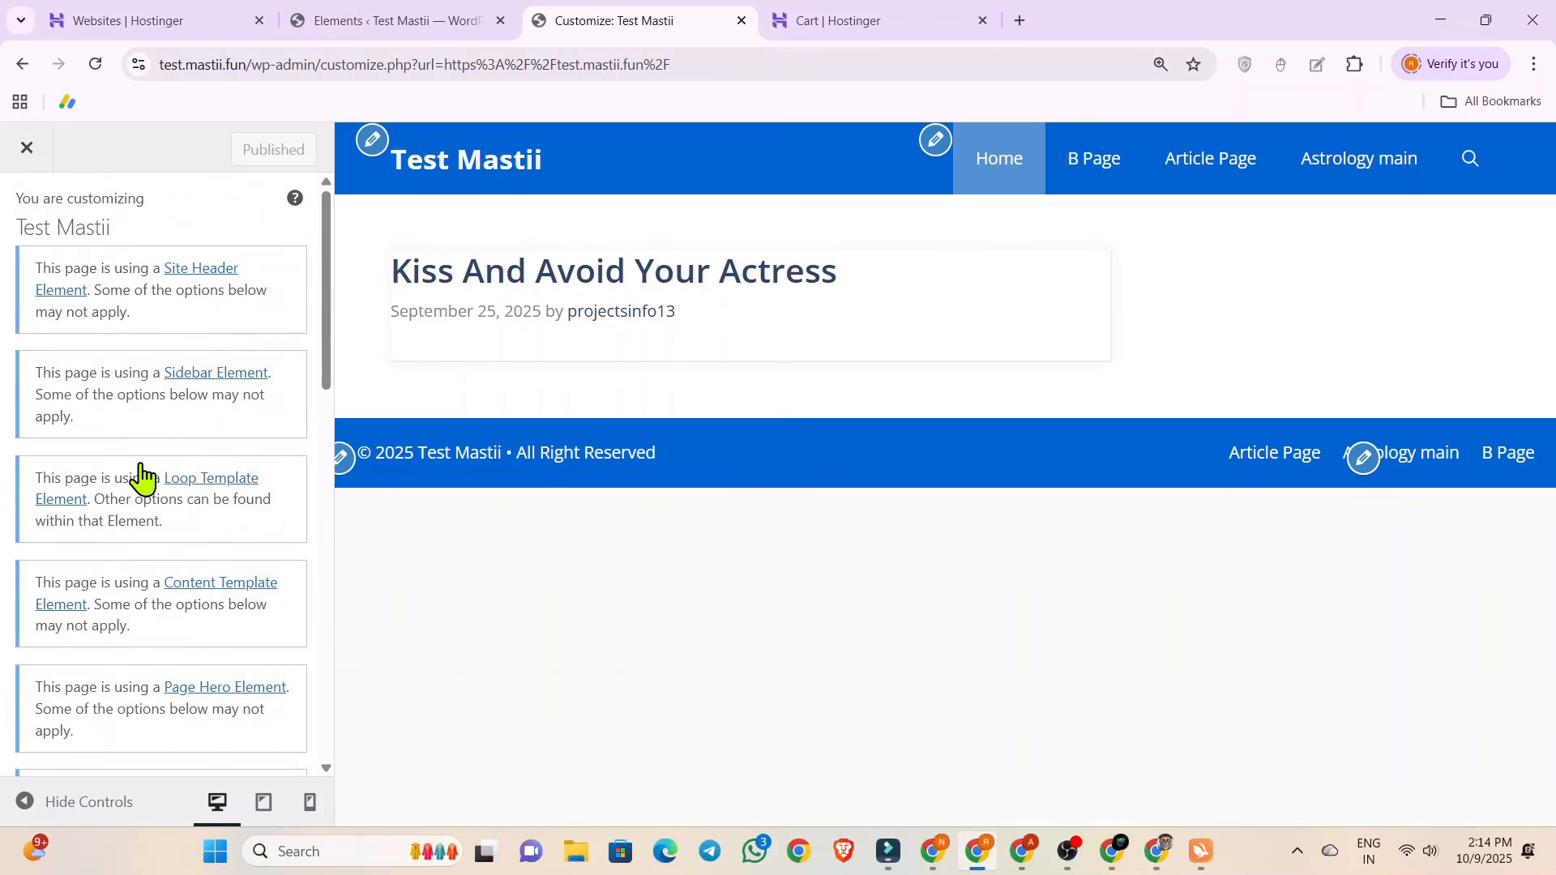
pyautogui.scroll(-5, 153, 462)
pyautogui.click(90, 761)
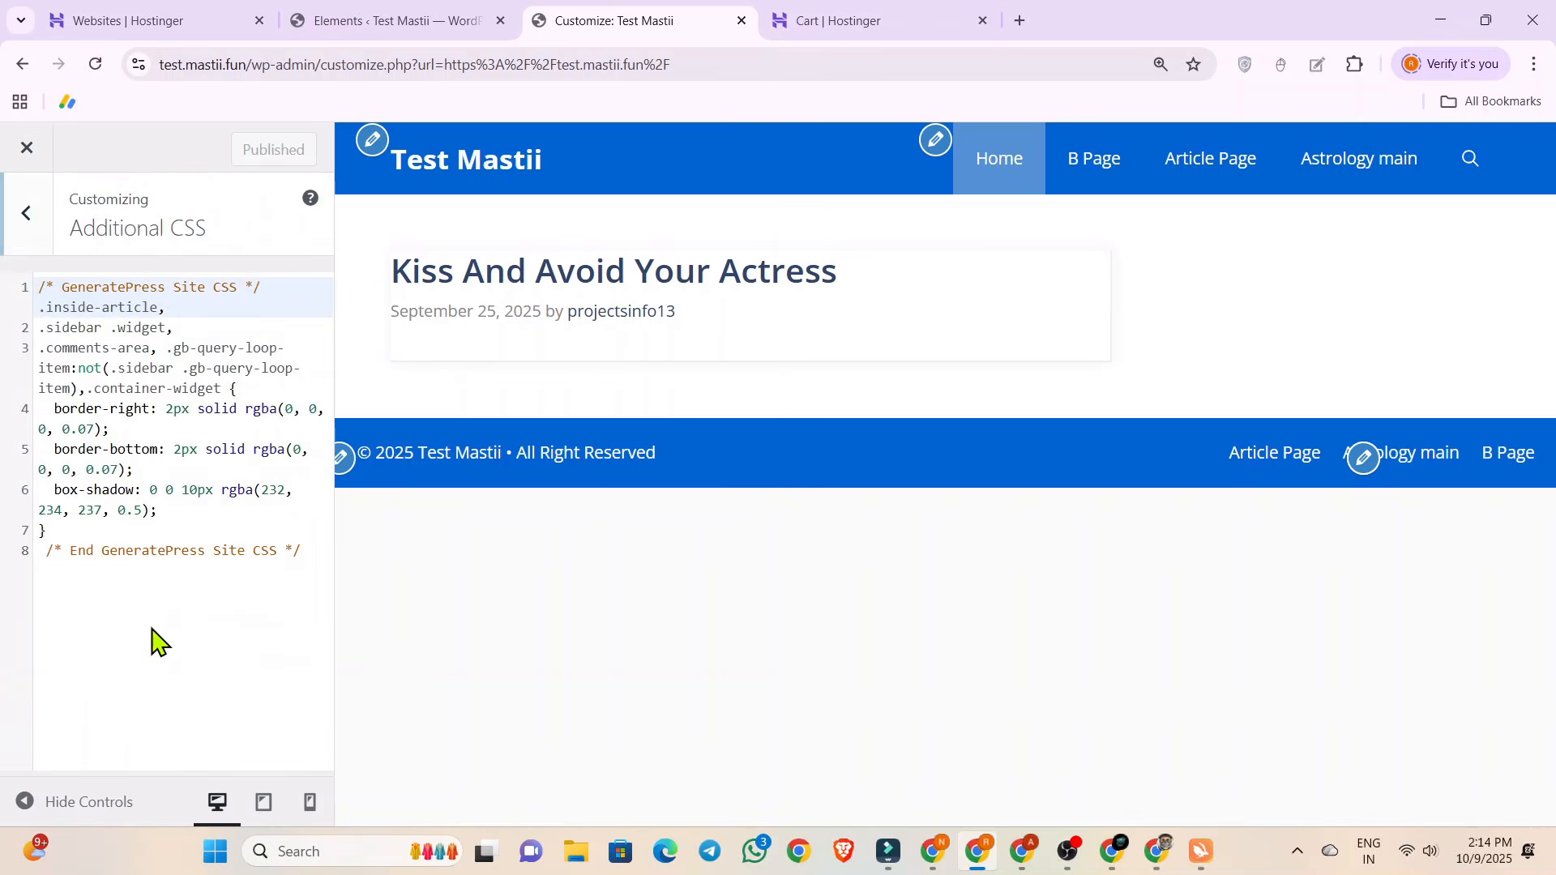
pyautogui.click(316, 554)
pyautogui.moveTo(316, 553); pyautogui.dragTo(10, 284)
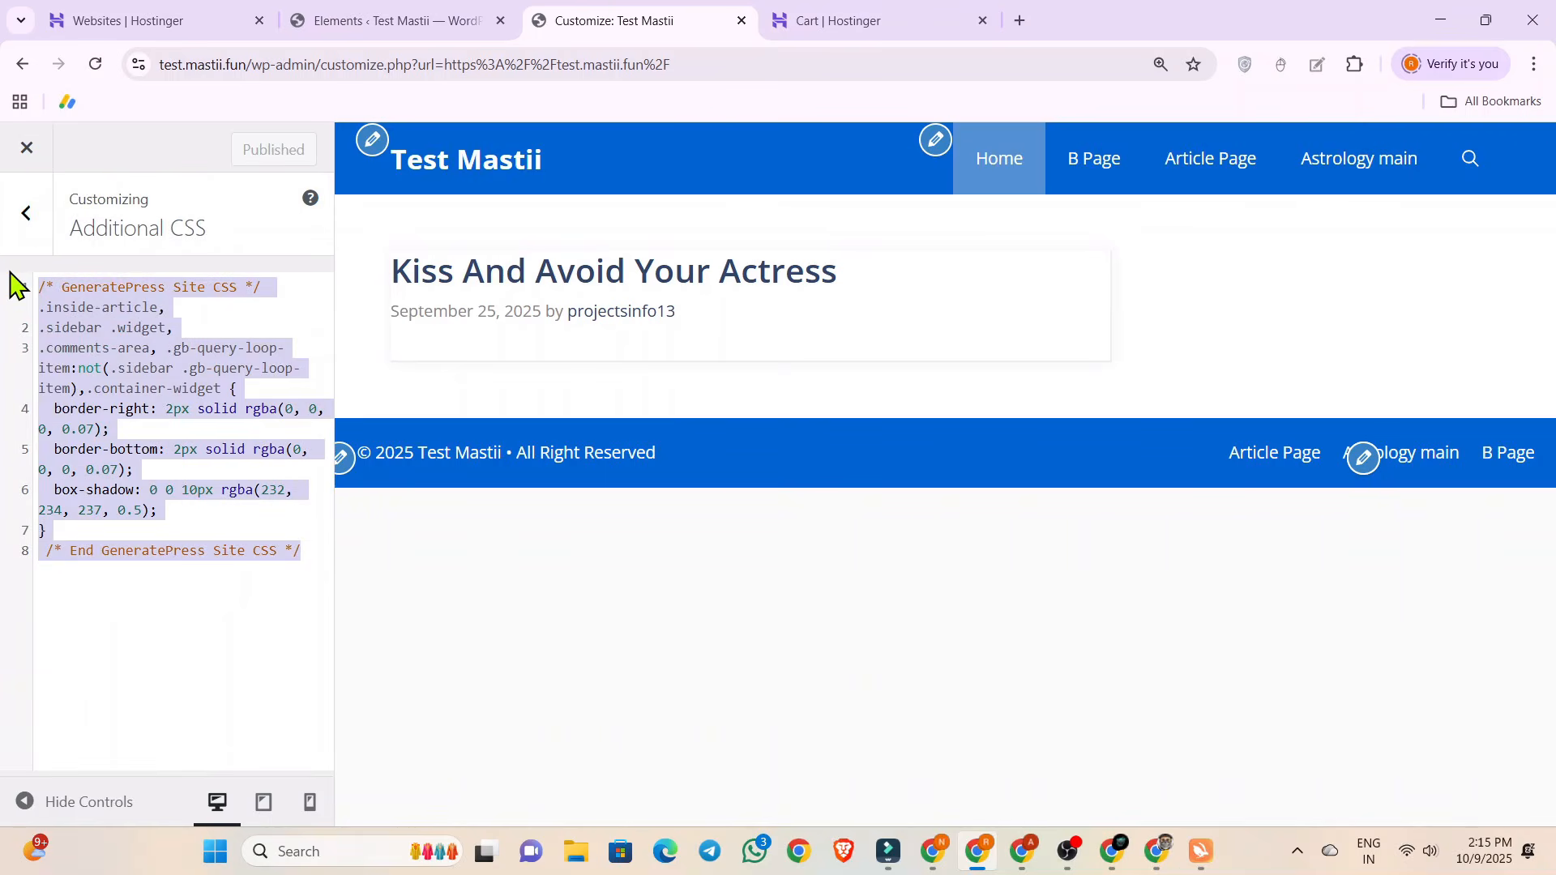
pyautogui.press('BackSpace')
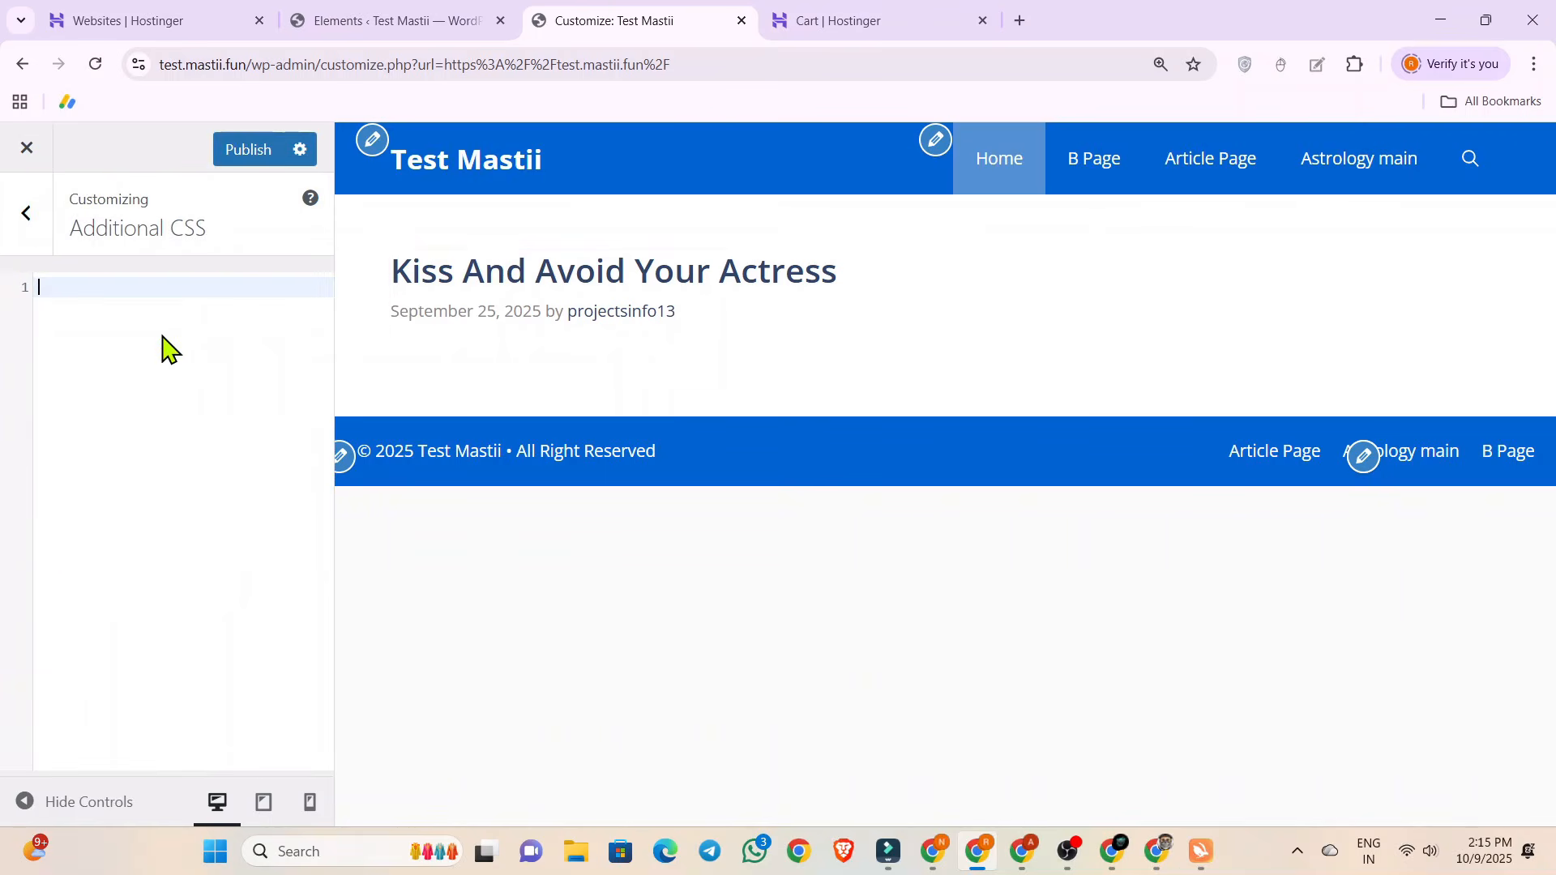
pyautogui.click(235, 158)
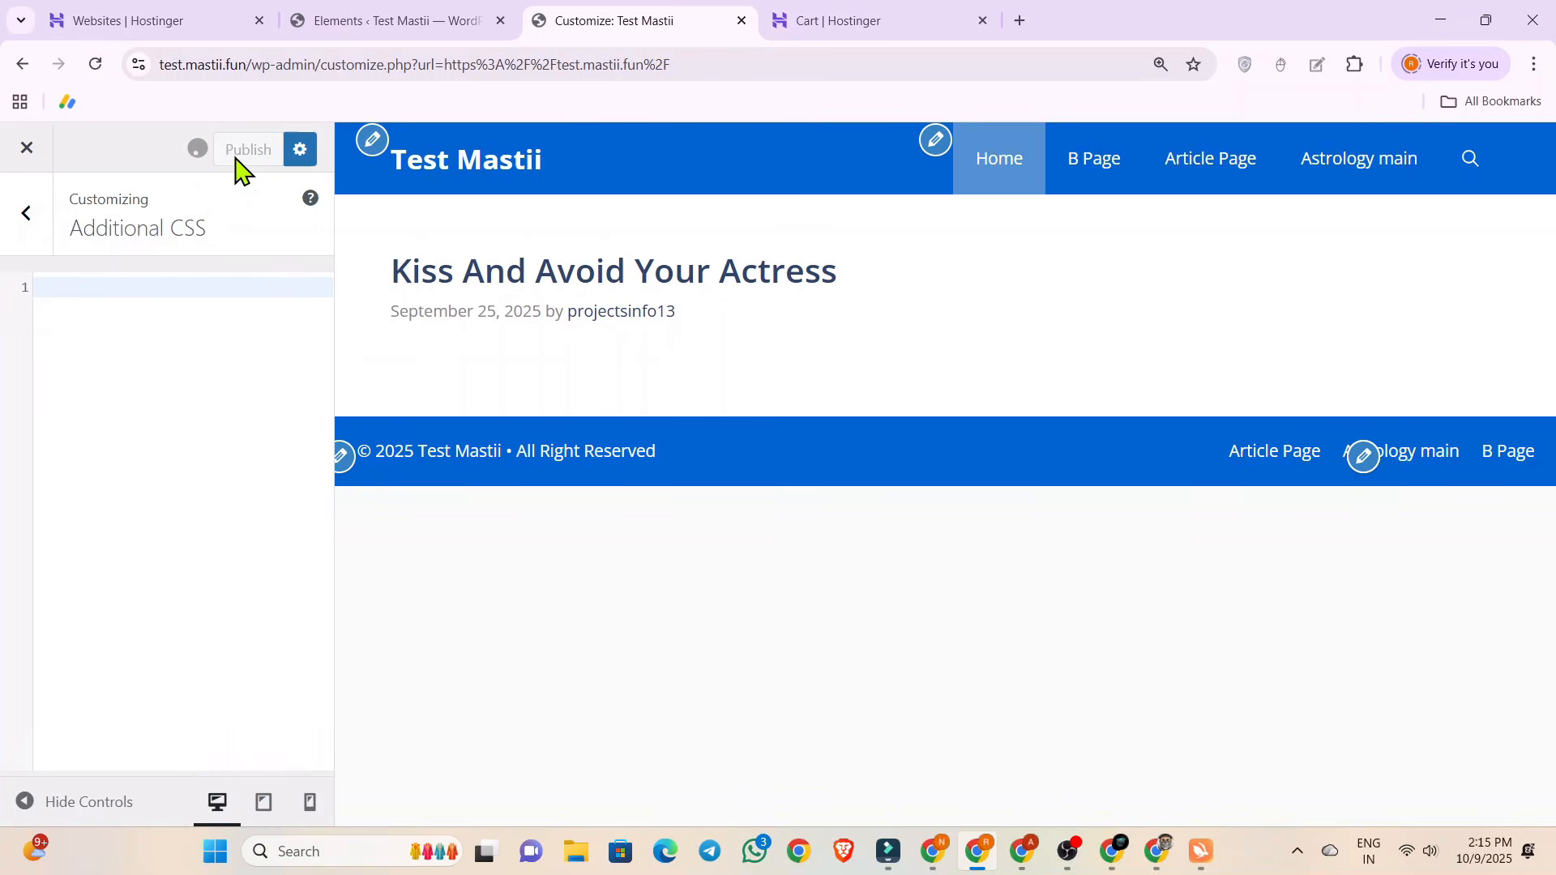
# Close the theme customizer and create a new blank post from the WordPress dashboard's Posts list.
pyautogui.click(9, 223)
pyautogui.scroll(5, 76, 365)
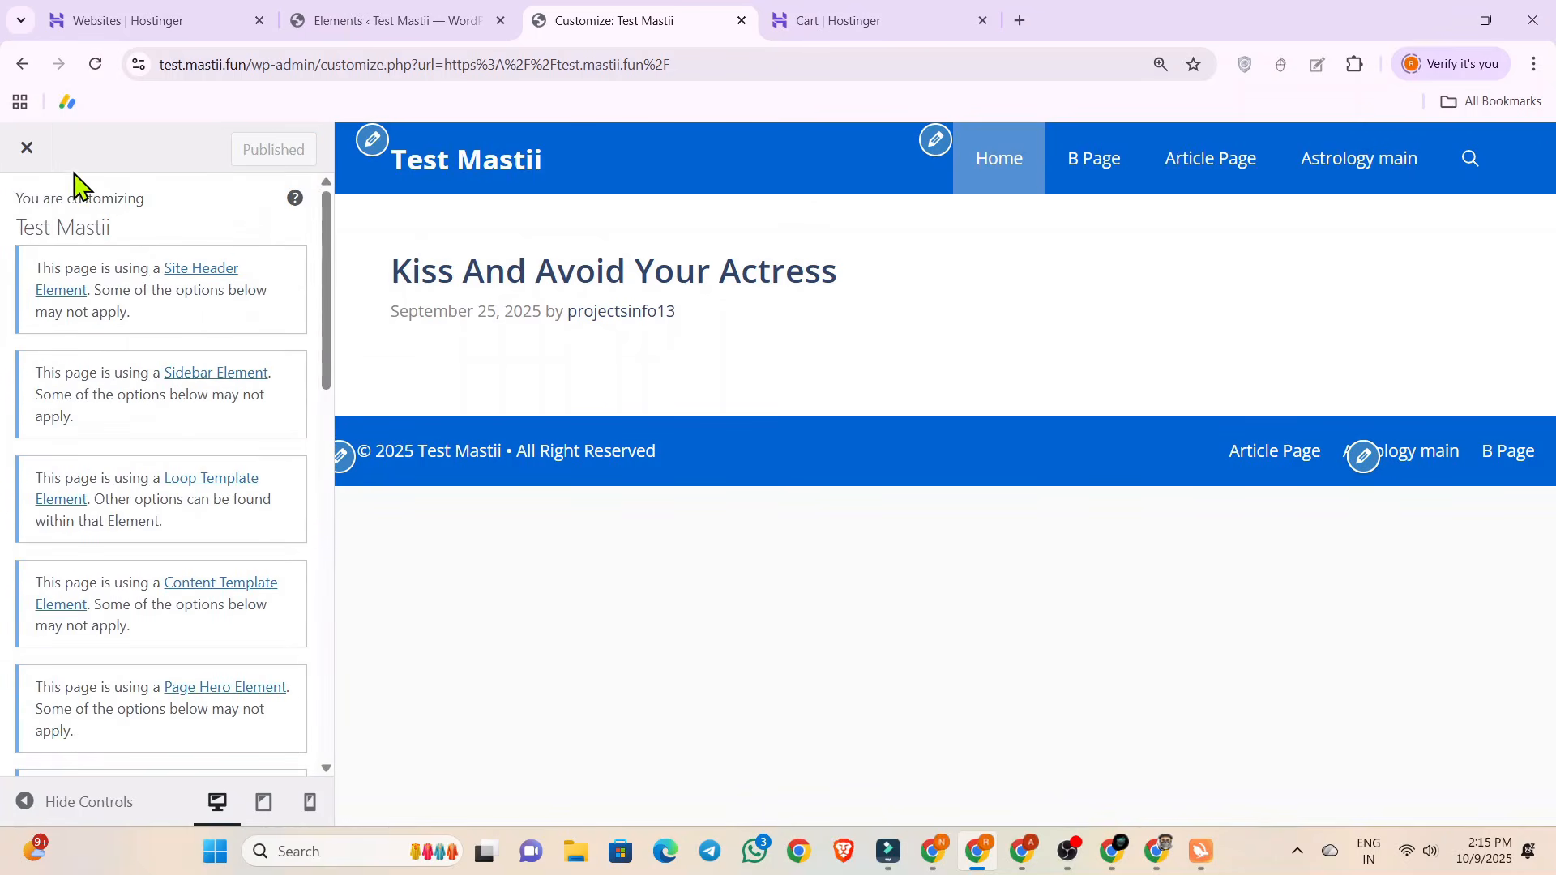
pyautogui.click(32, 148)
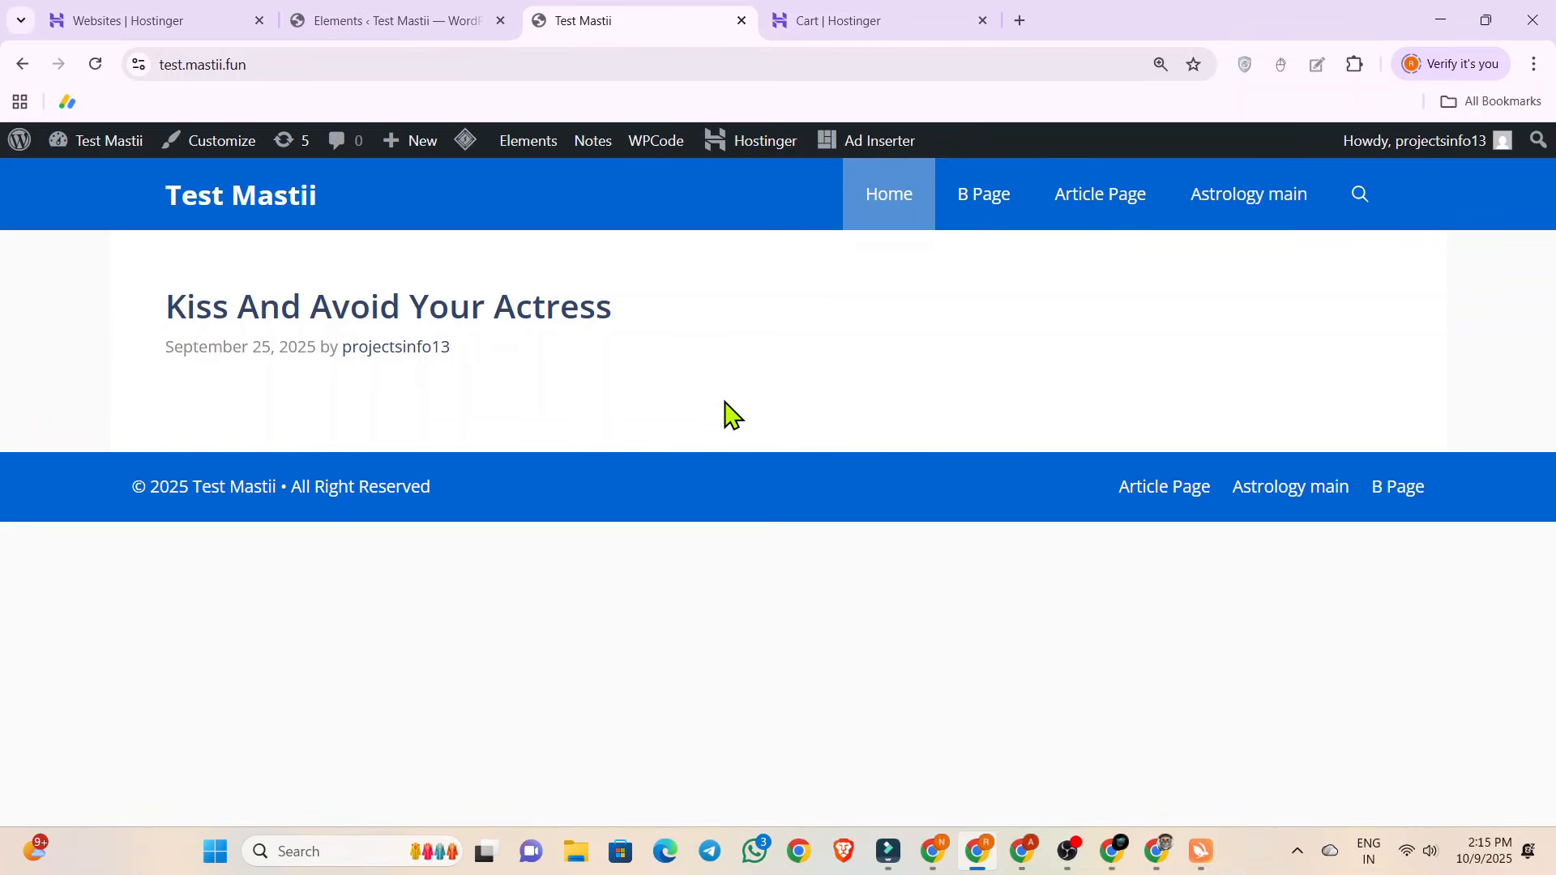
pyautogui.click(388, 16)
pyautogui.moveTo(109, 280)
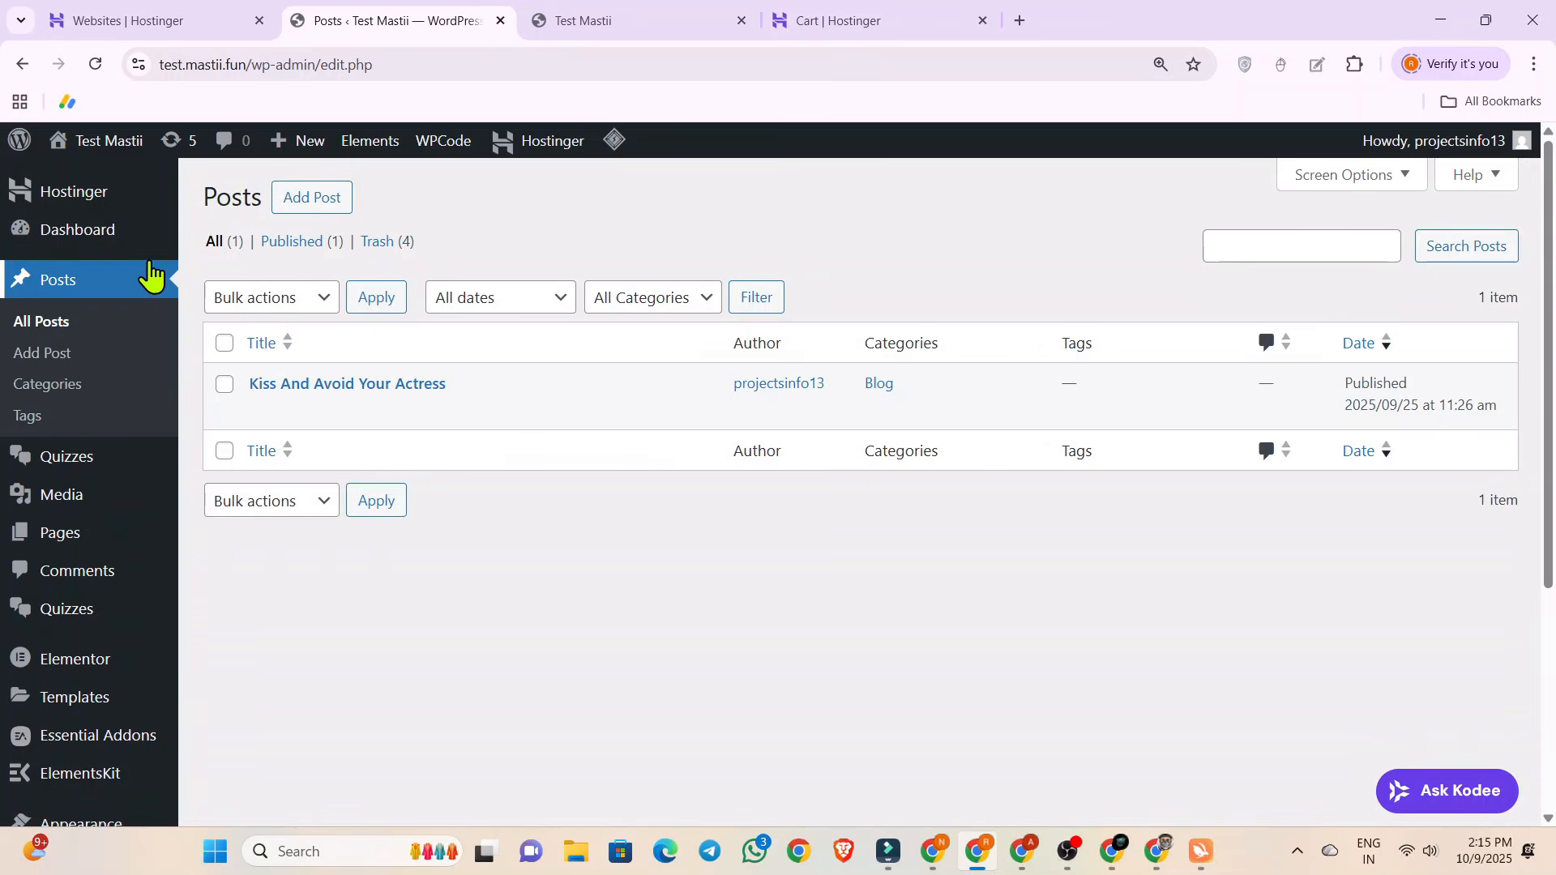
pyautogui.click(300, 207)
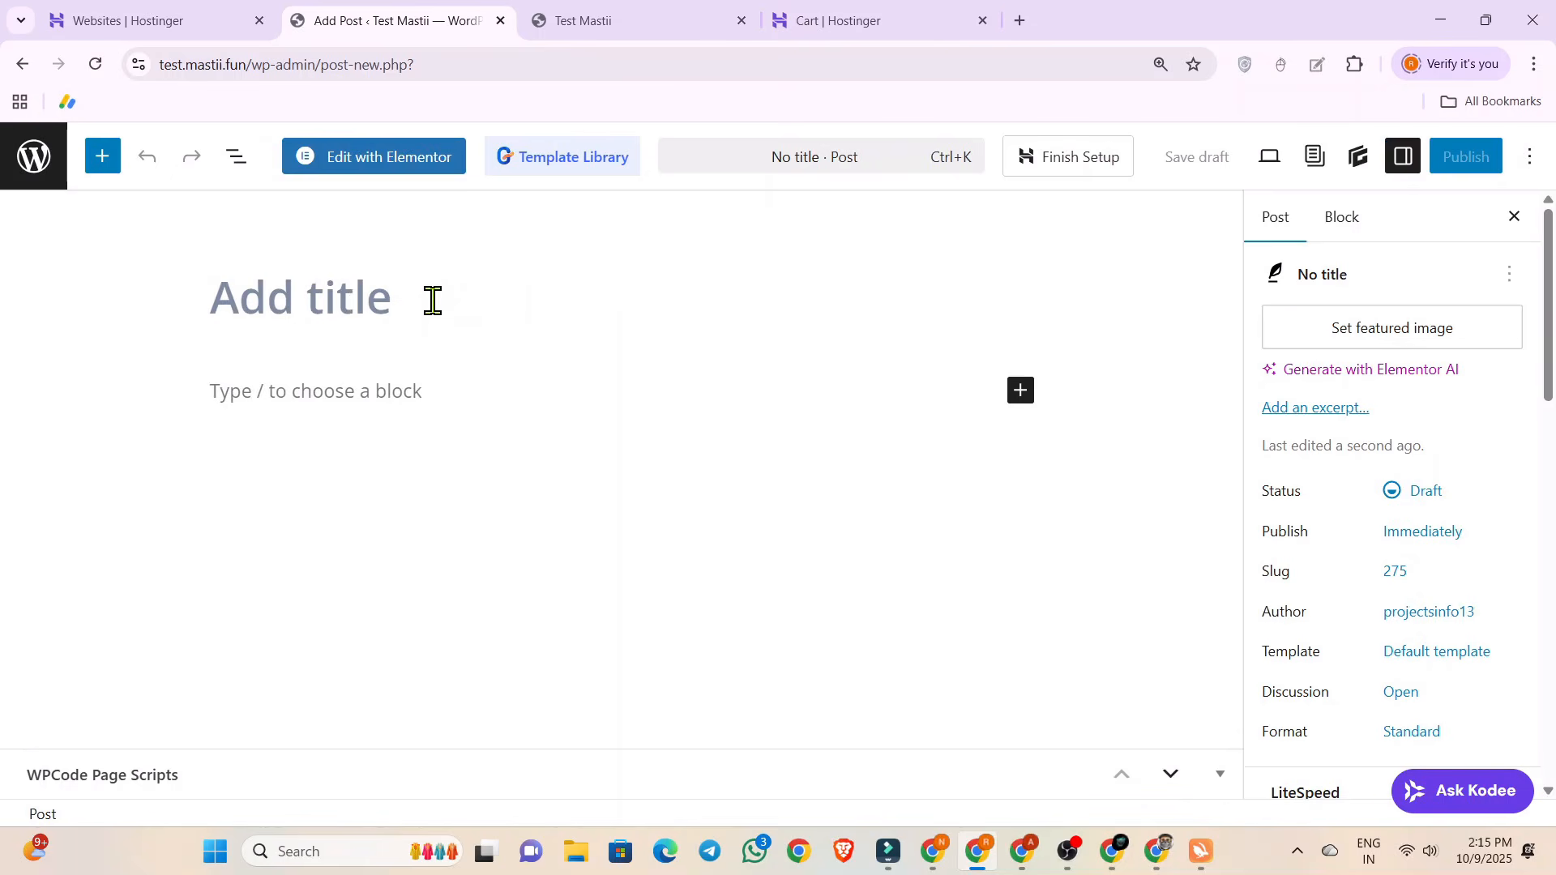
# Switch to ChatGPT in the other browser window and start a new chat.
pyautogui.click(933, 850)
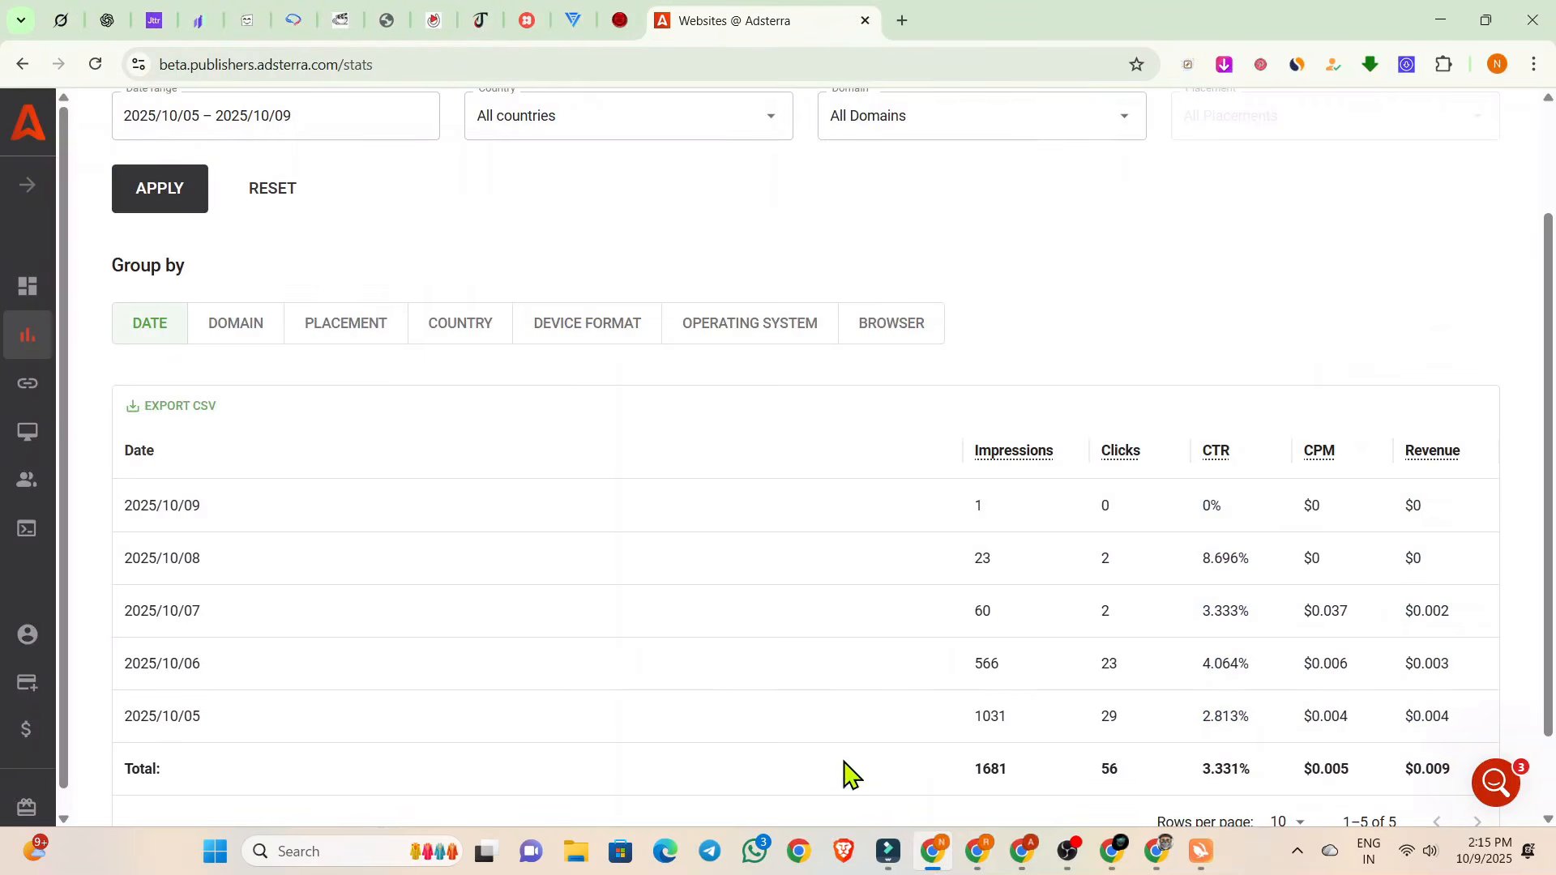
pyautogui.click(61, 22)
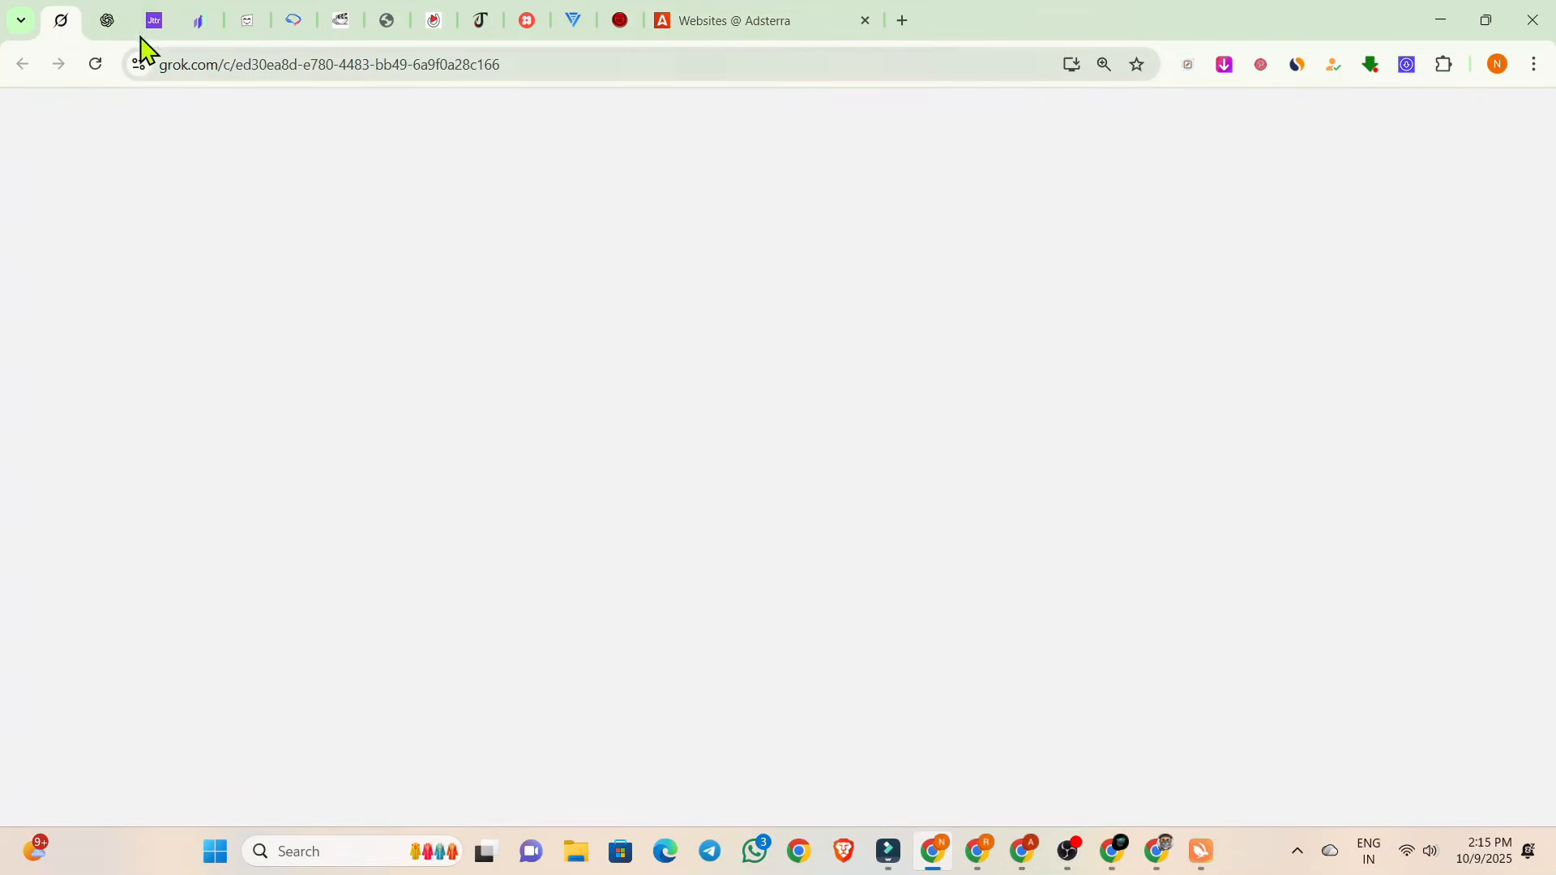
pyautogui.click(106, 24)
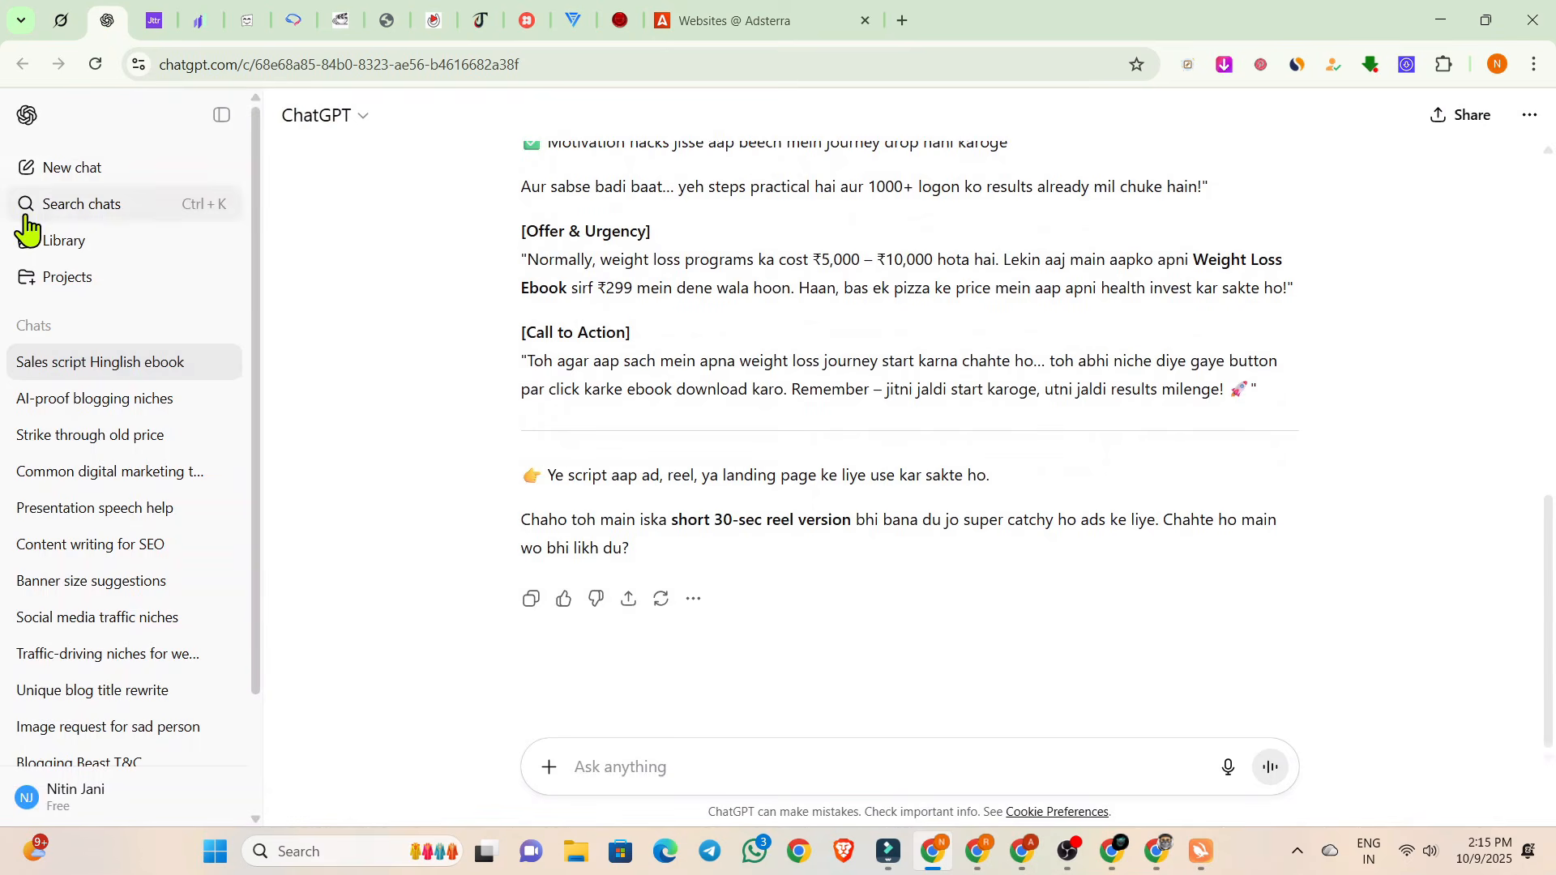
pyautogui.click(73, 170)
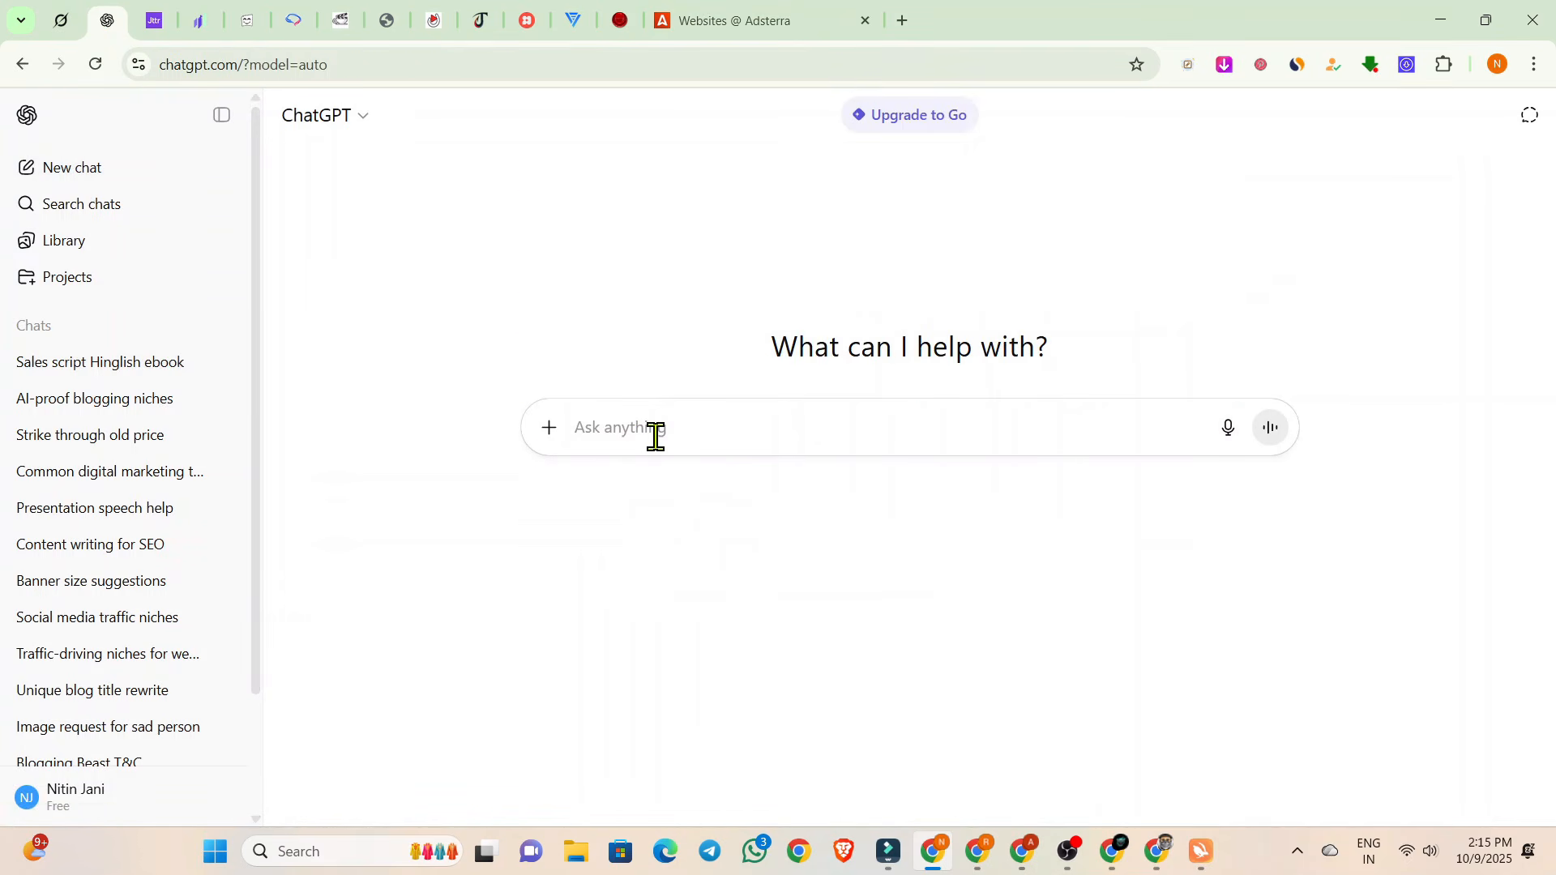
# Send the prompt "suggest me some high cpc keywords for my article and for USA audience".
pyautogui.write('w')
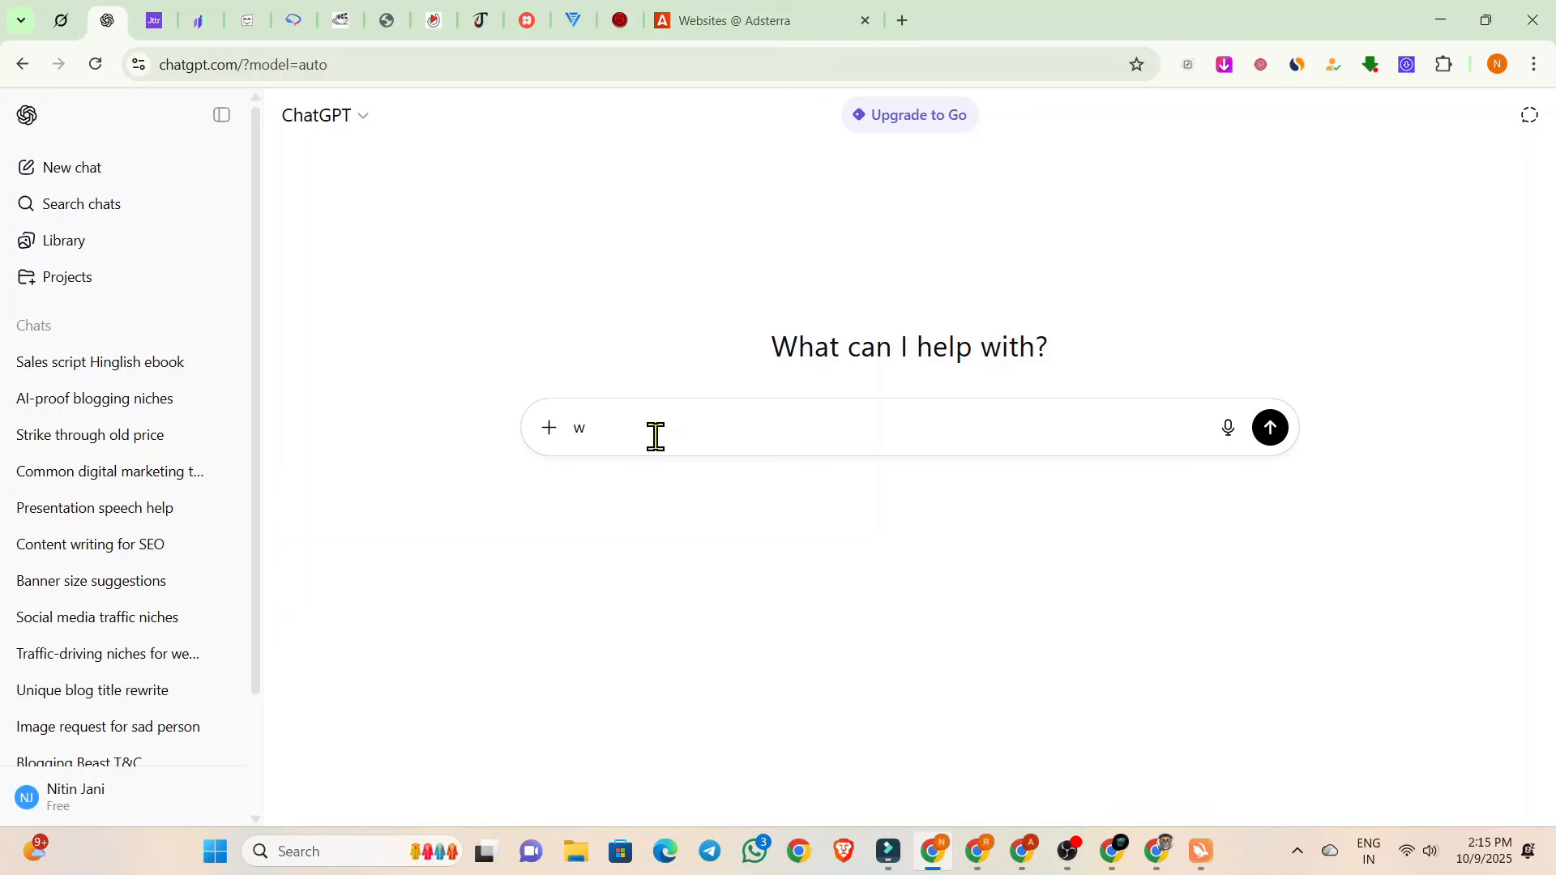
pyautogui.press('BackSpace')
pyautogui.write('s')
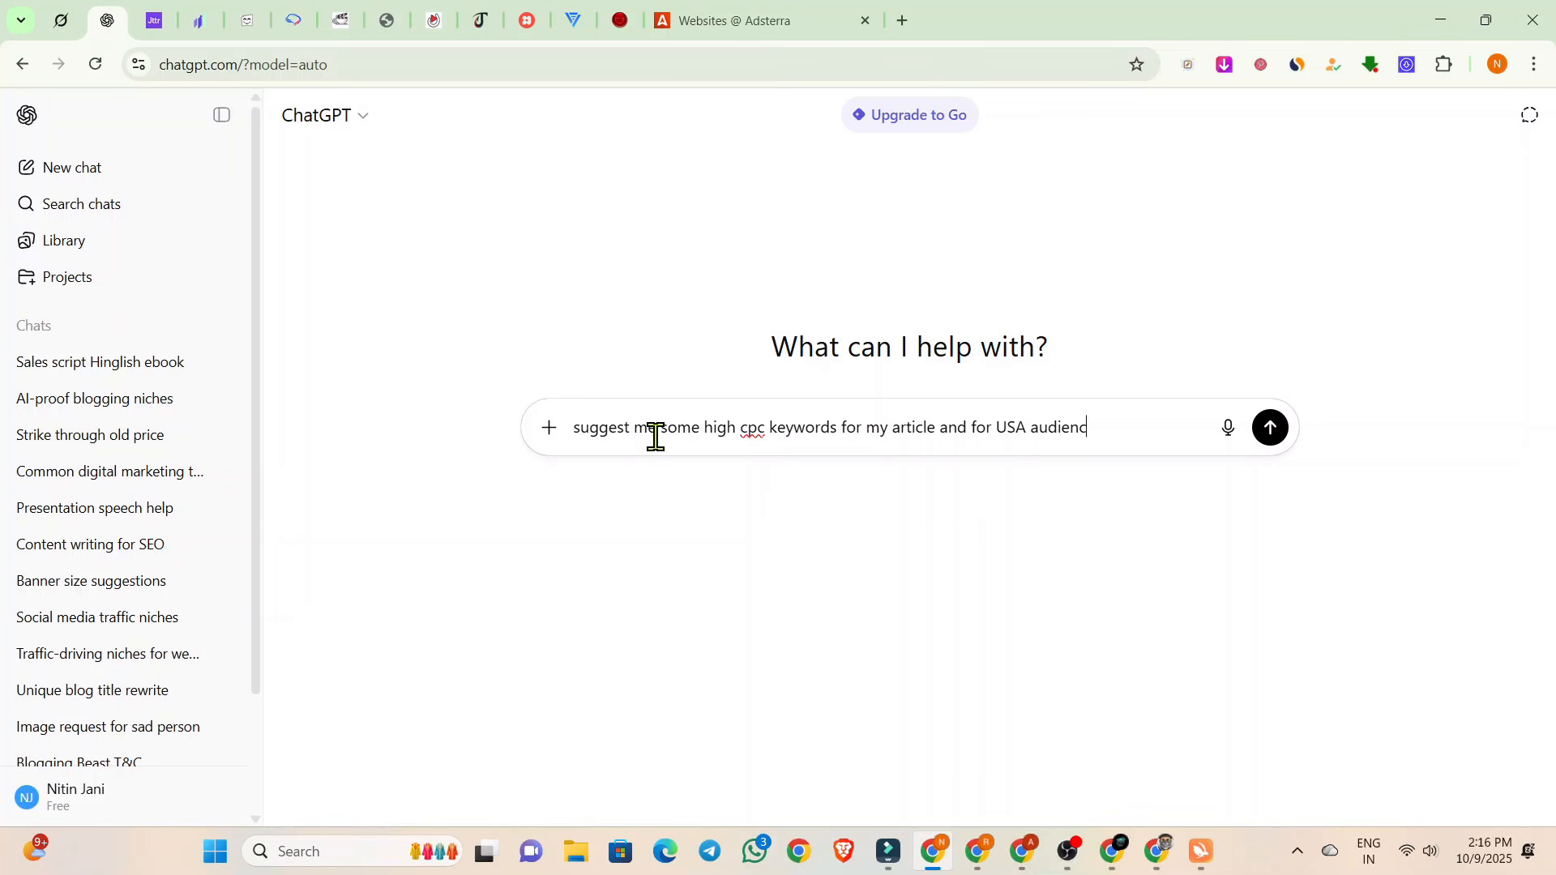
pyautogui.write('e')
pyautogui.press('Return')
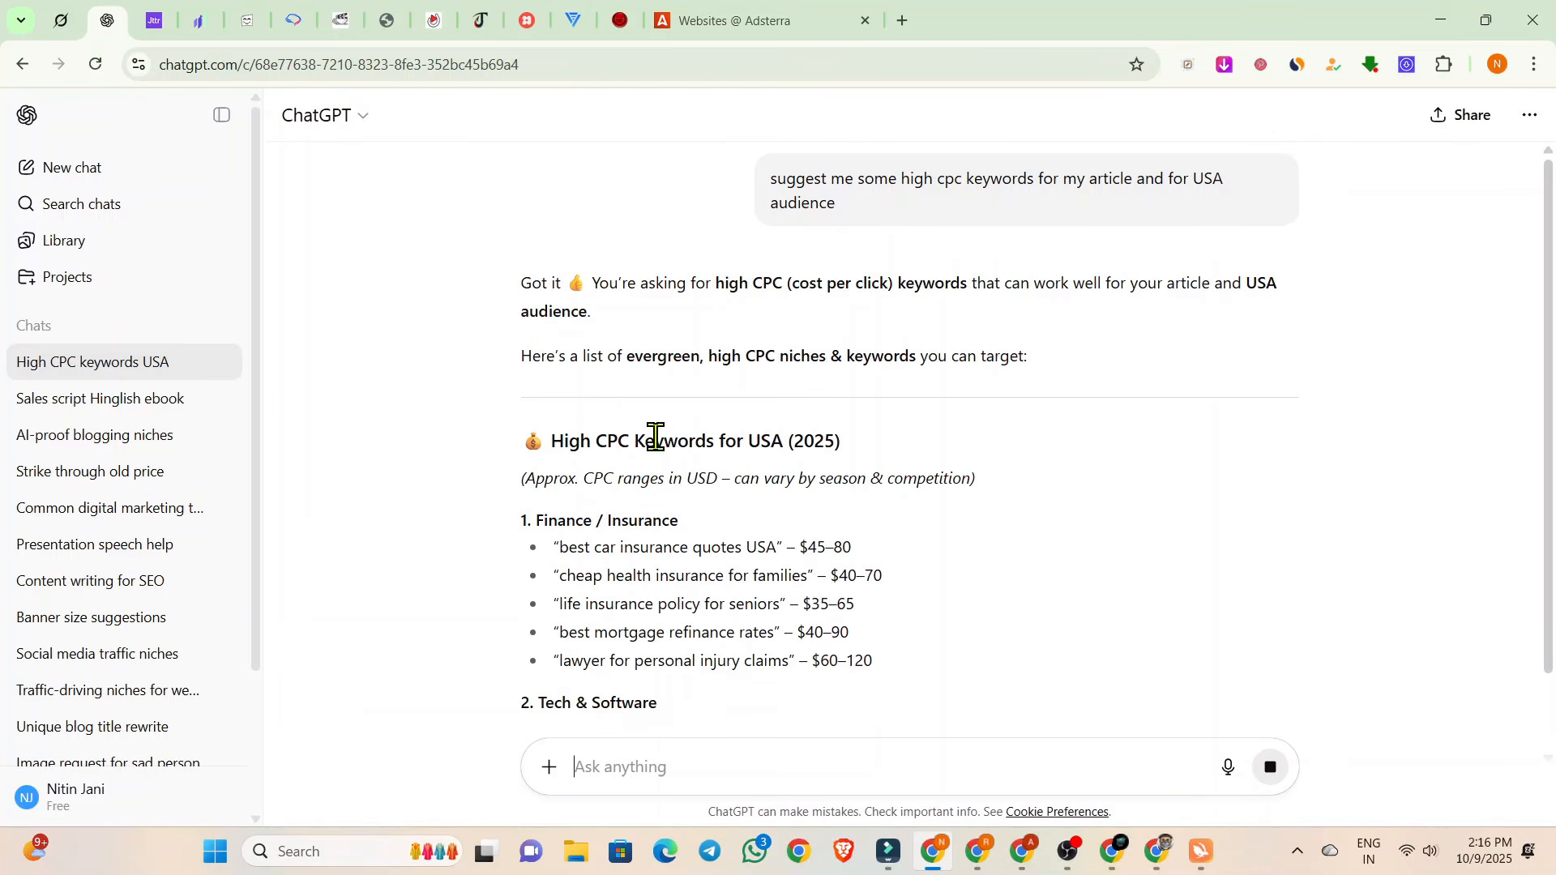
# Skim the suggested keywords and send the follow-up prompt "suggest me some keyword related to law and justice".
pyautogui.scroll(-10, 600, 462)
pyautogui.scroll(6, 600, 466)
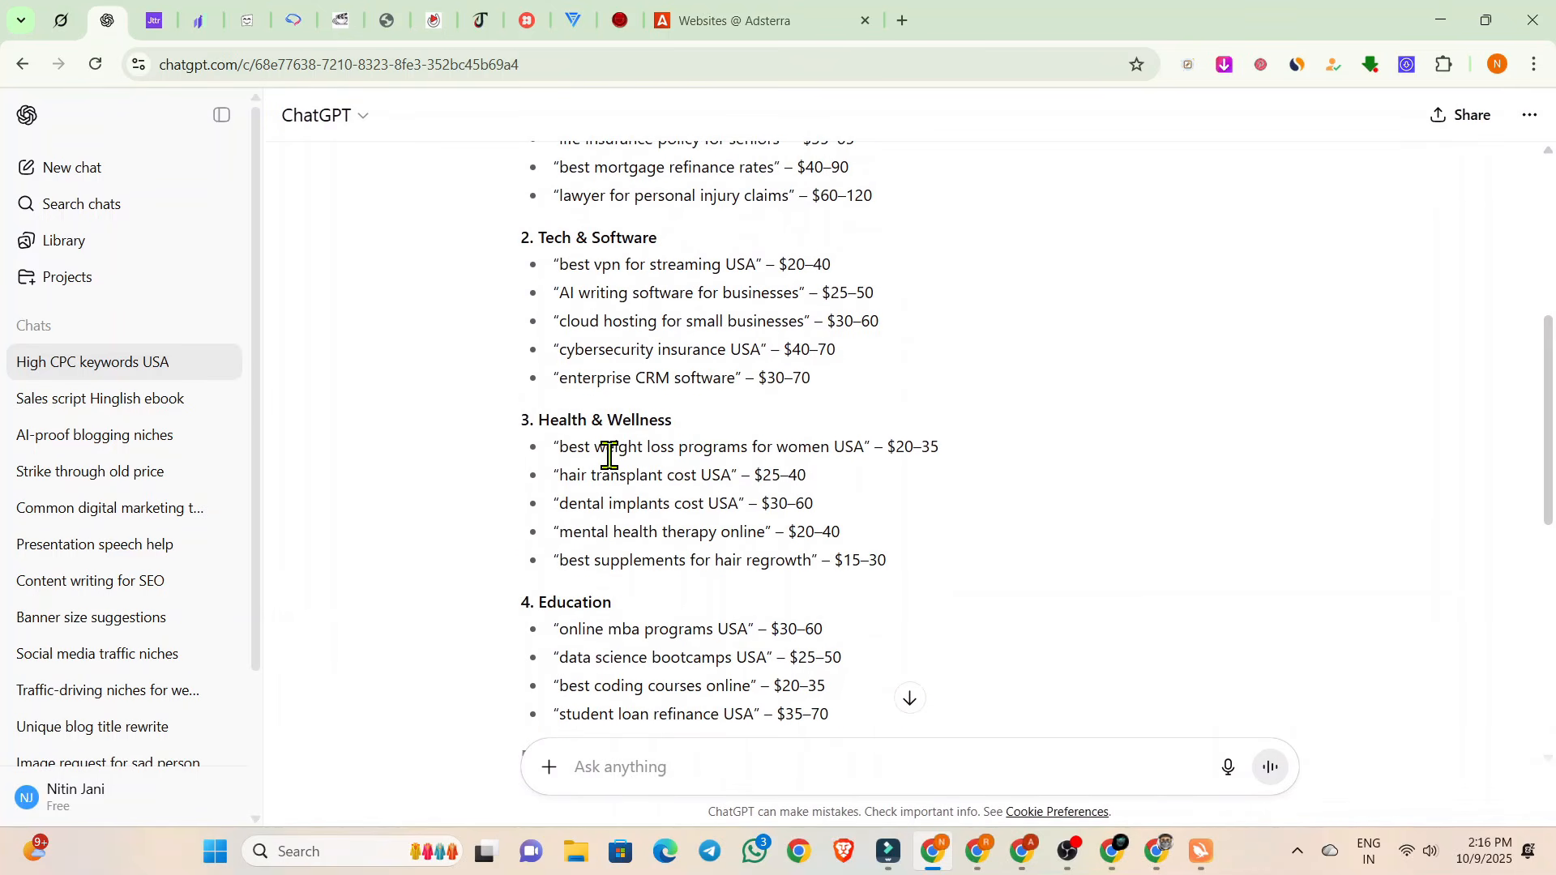
pyautogui.scroll(-5, 613, 454)
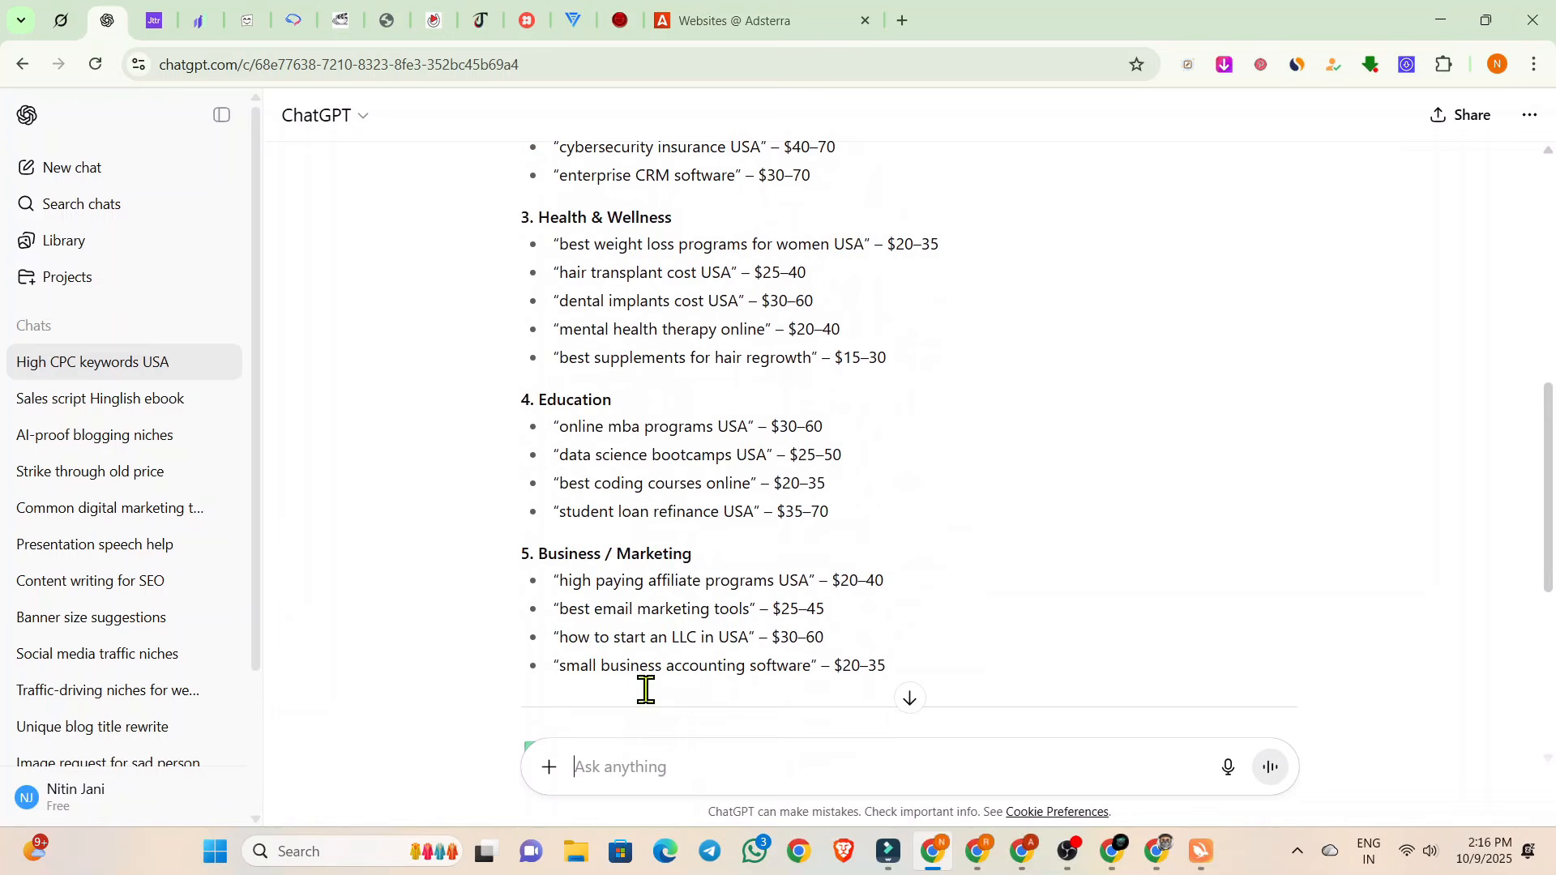
pyautogui.click(632, 751)
pyautogui.write('s')
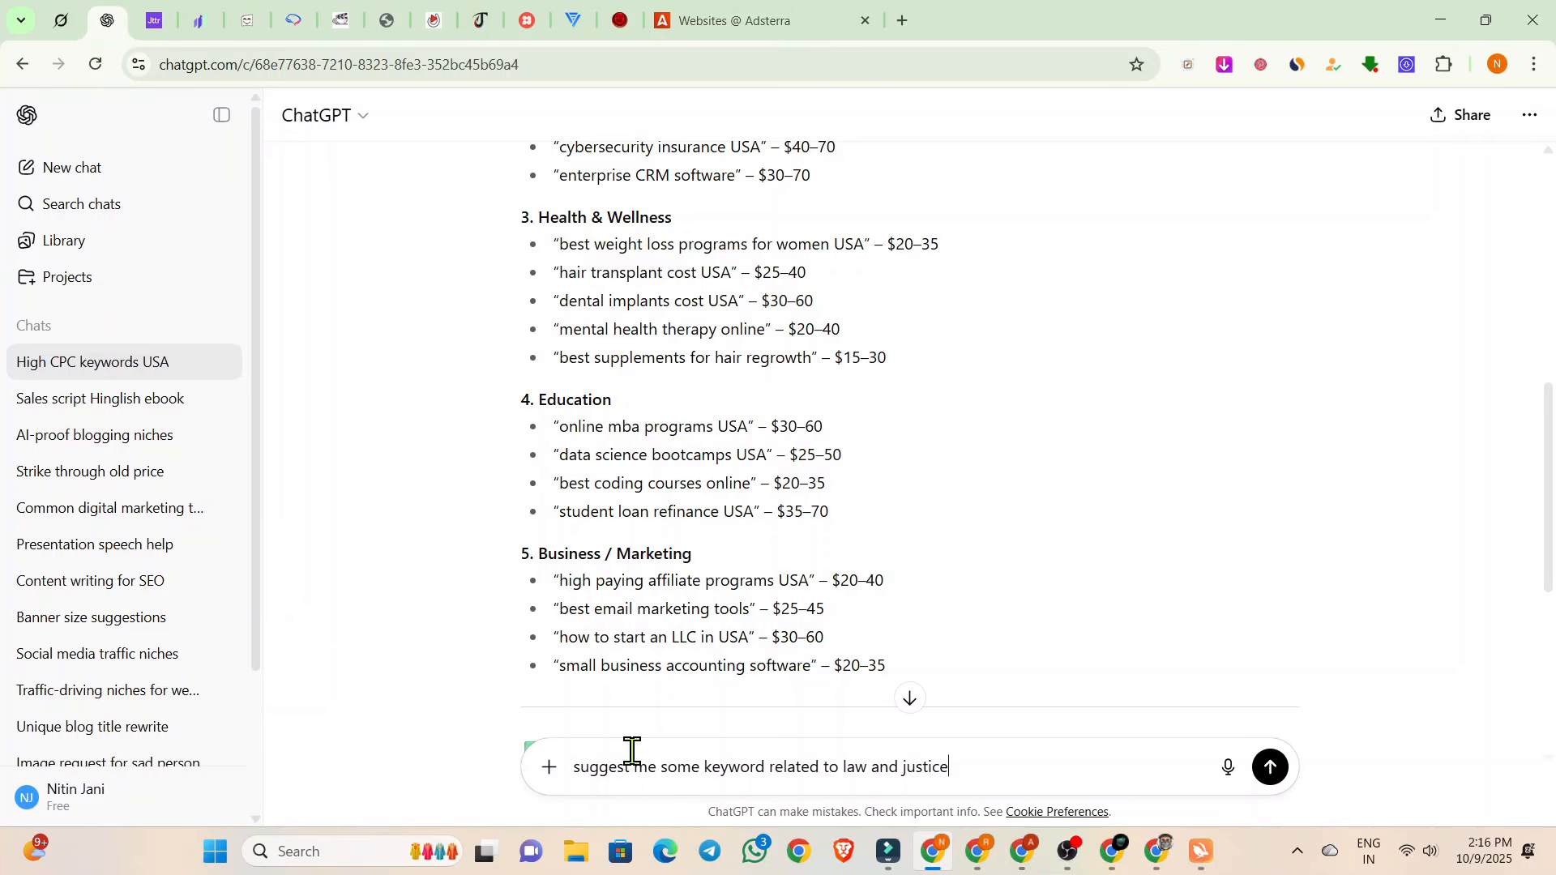
pyautogui.press('Return')
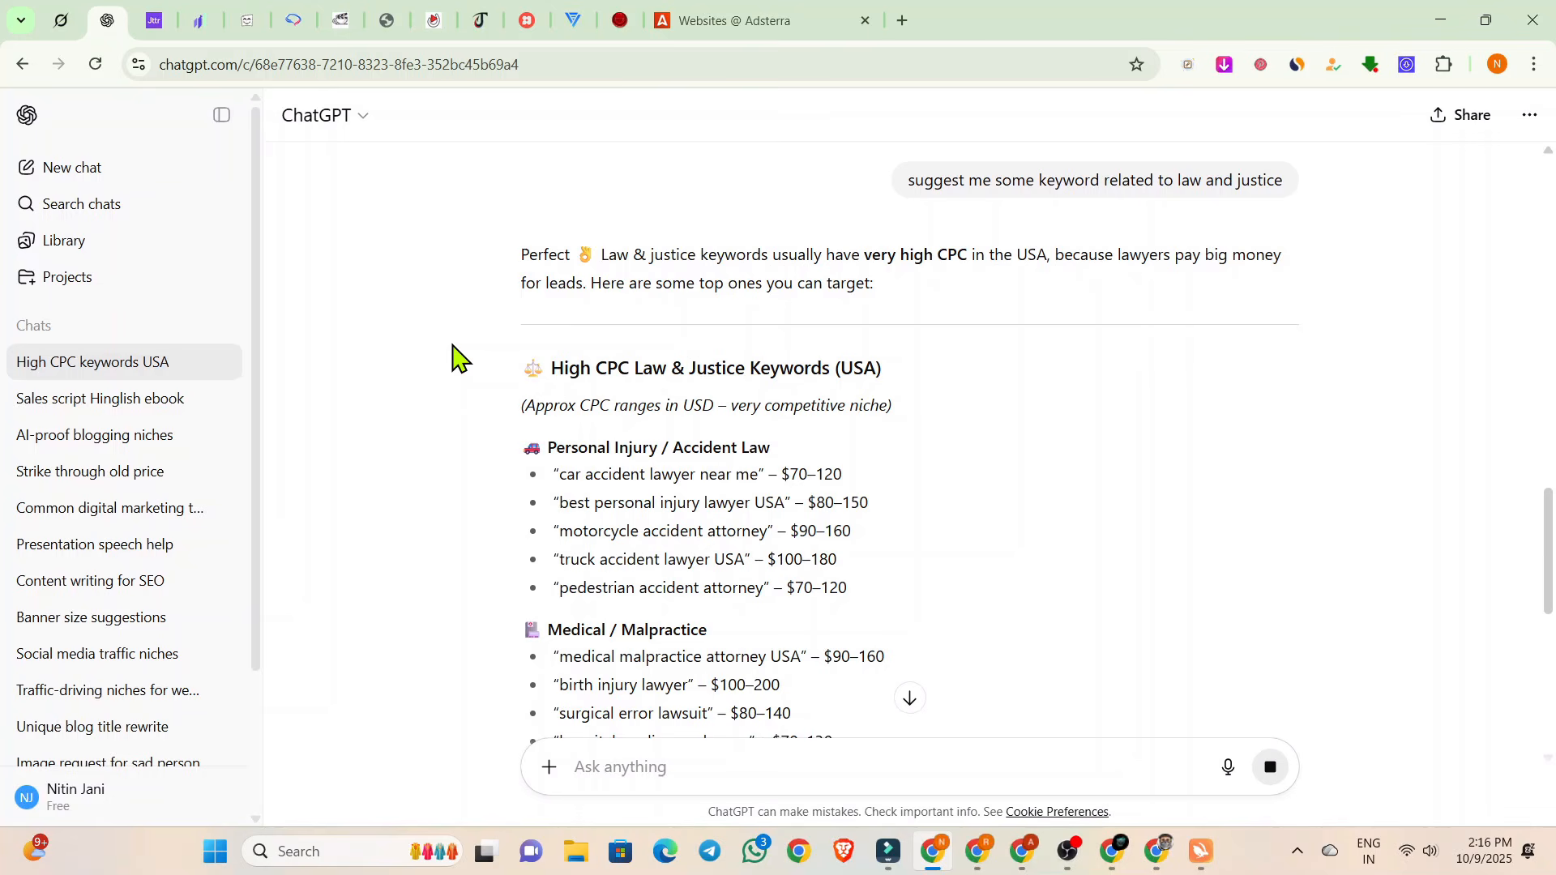
# Copy the keyword "truck accident lawyer USA" from the answer and send "truck accident lawyer USA....write an 500 word article".
pyautogui.scroll(-1, 604, 429)
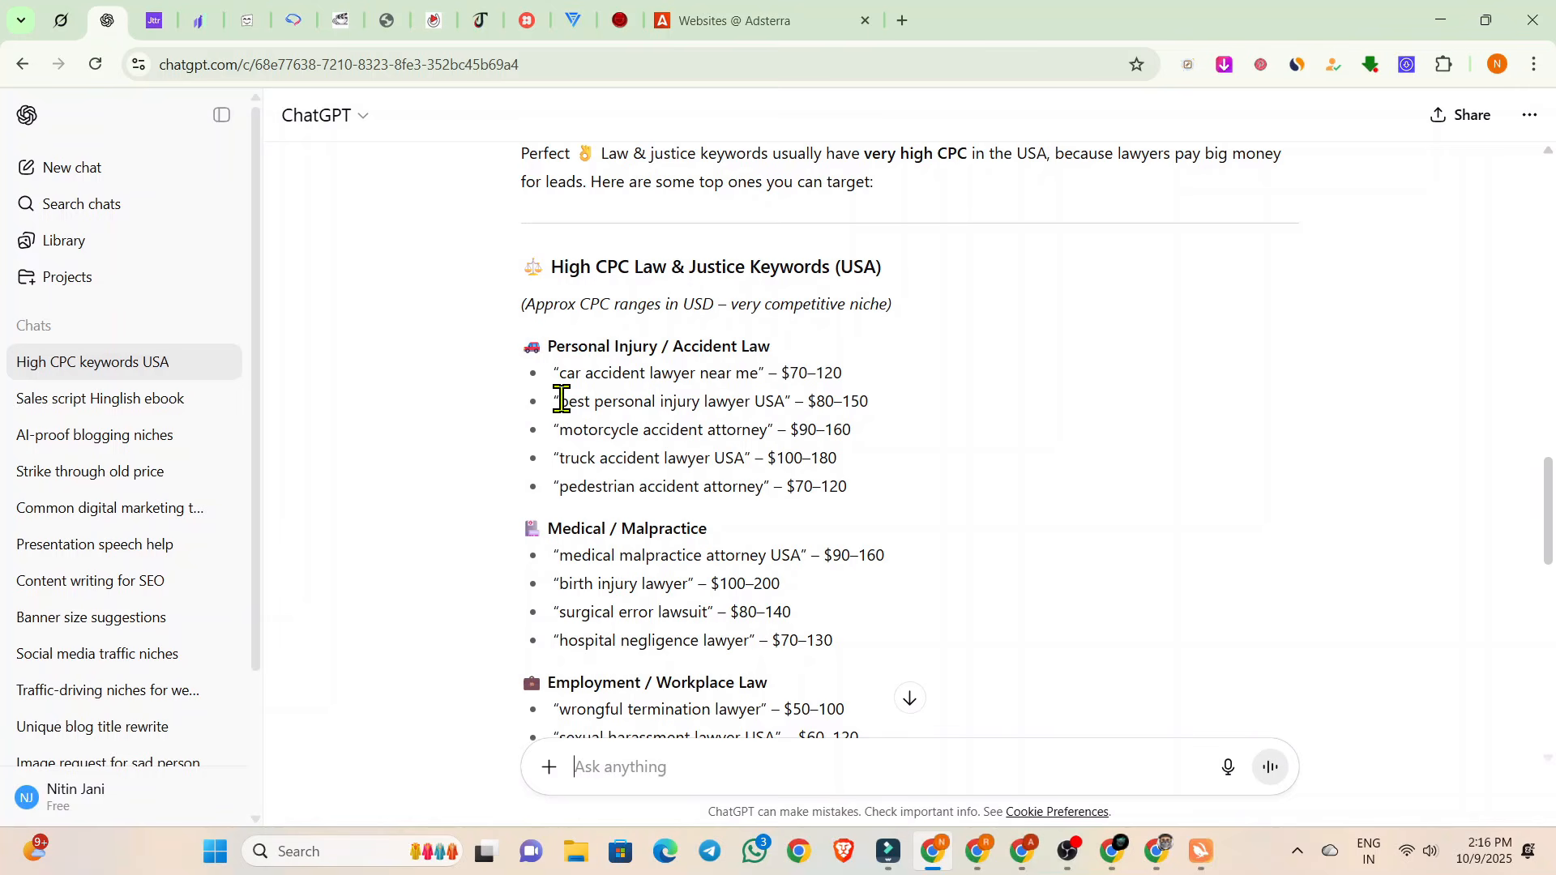
pyautogui.moveTo(562, 400); pyautogui.dragTo(784, 399)
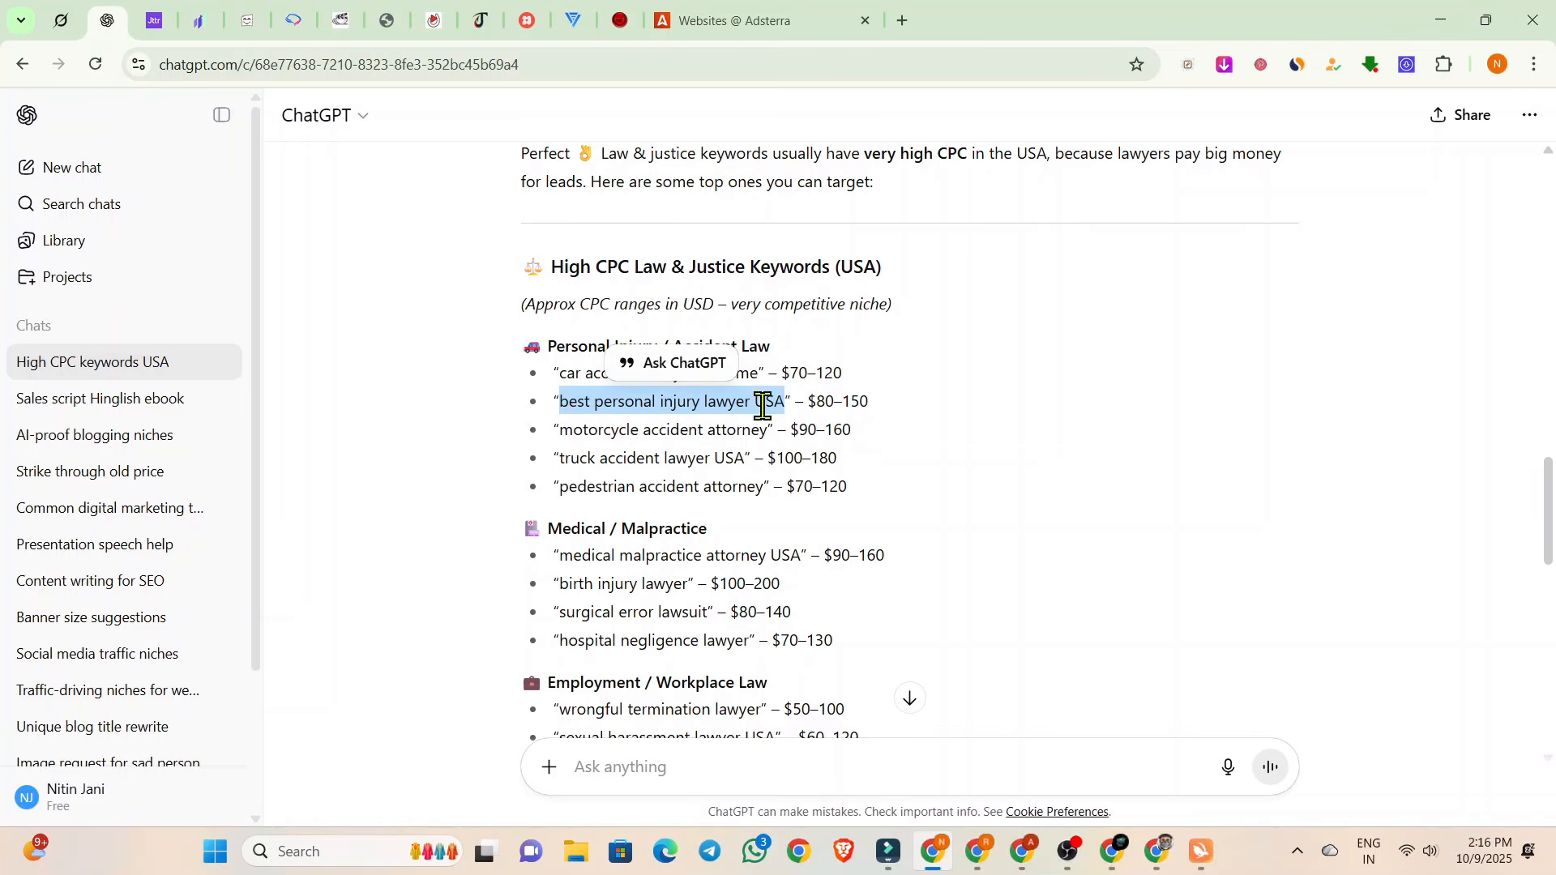
pyautogui.moveTo(562, 458); pyautogui.dragTo(742, 459)
pyautogui.hotkey('ctrl', 'c')
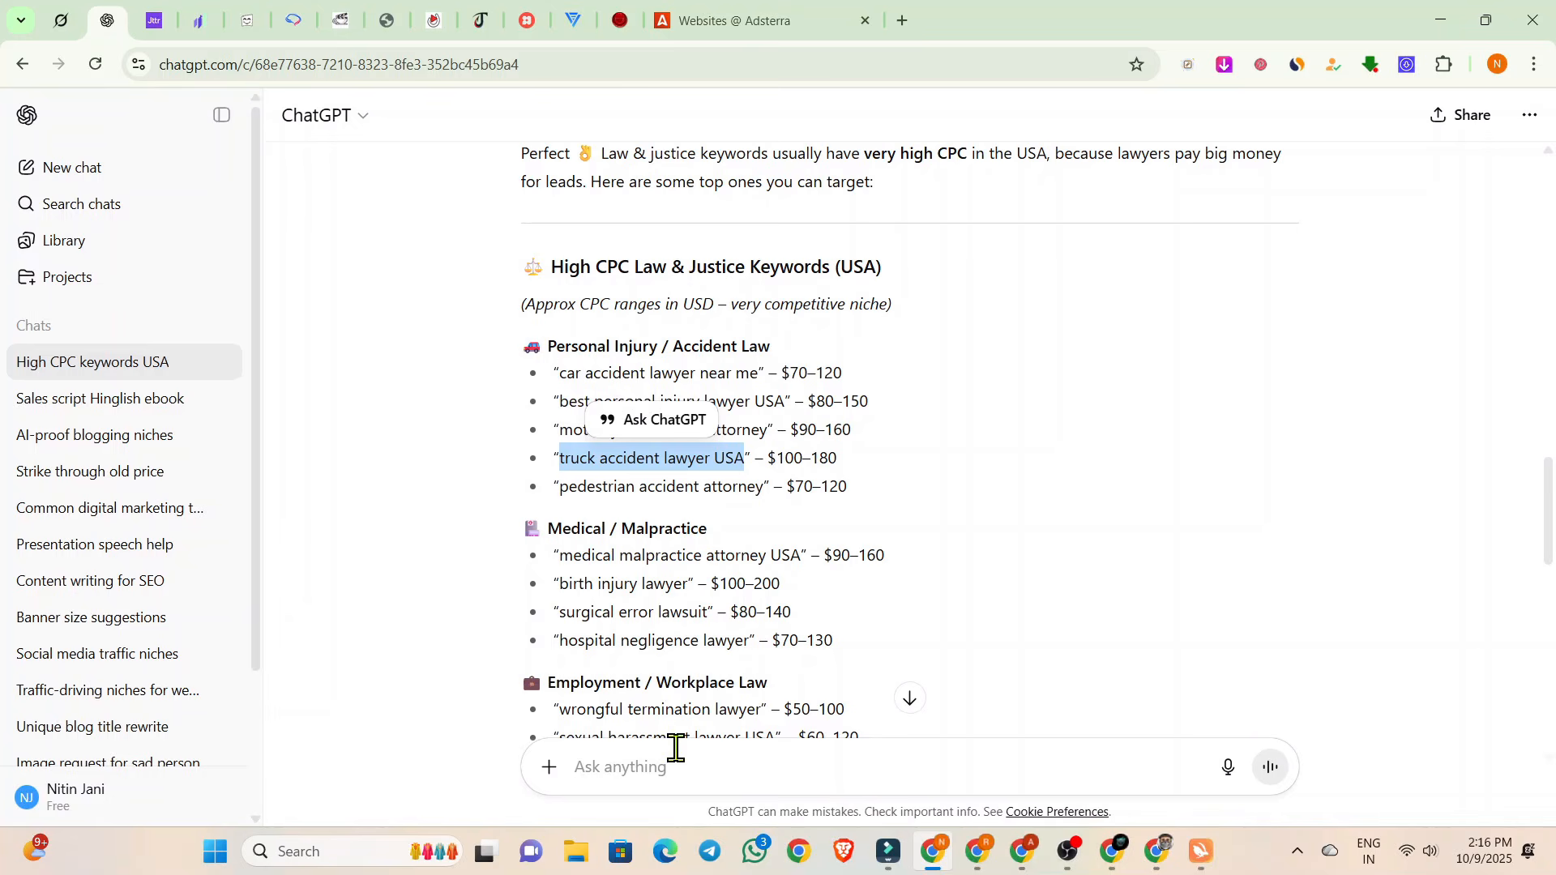
pyautogui.click(664, 778)
pyautogui.hotkey('ctrl', 'v')
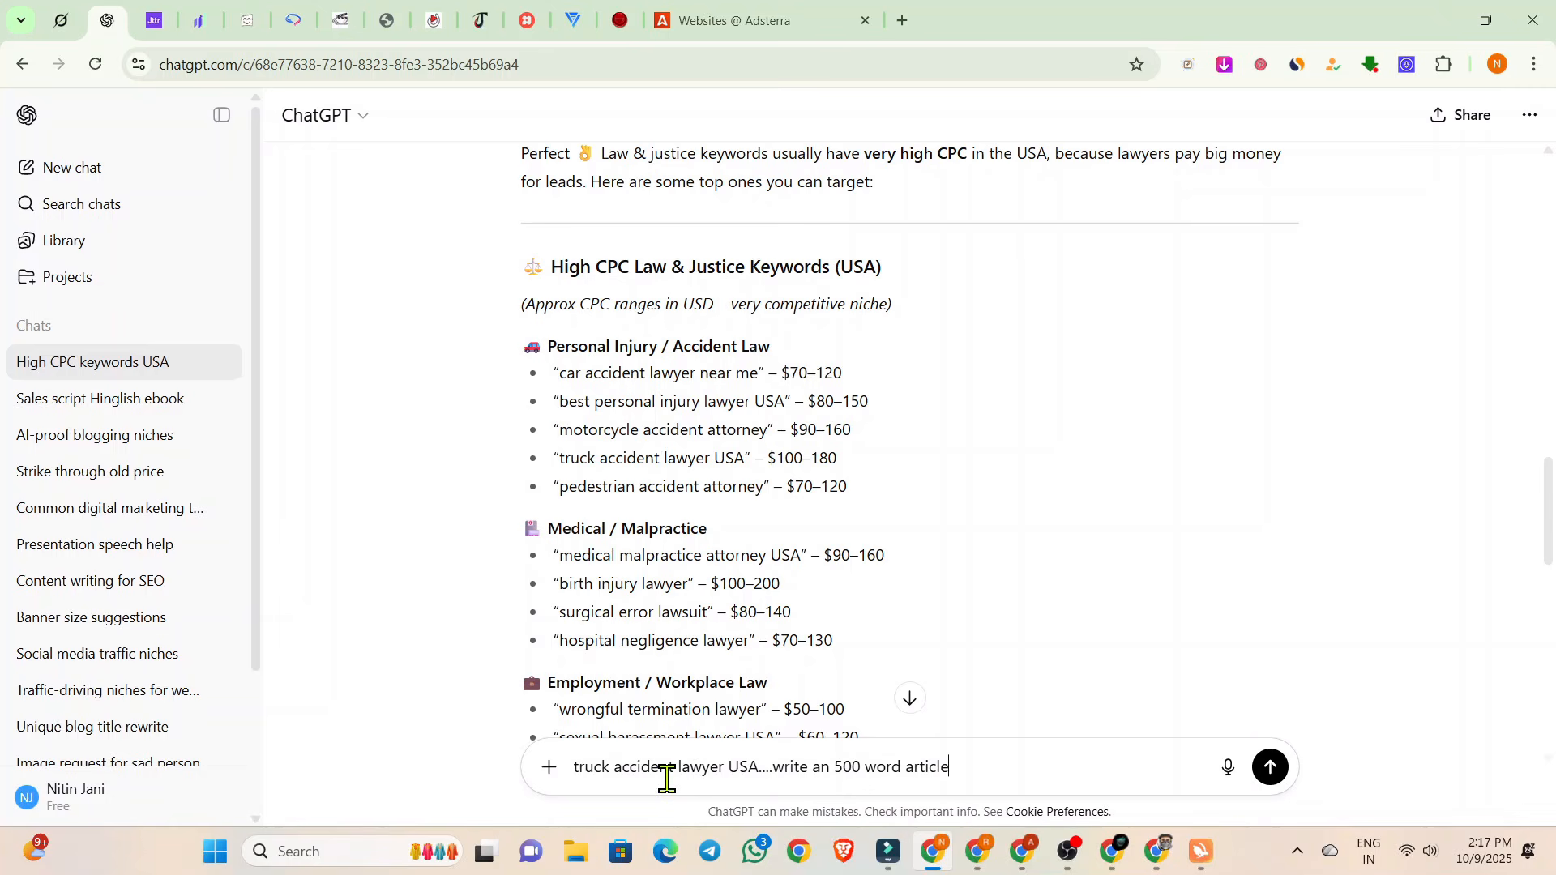
pyautogui.press('Return')
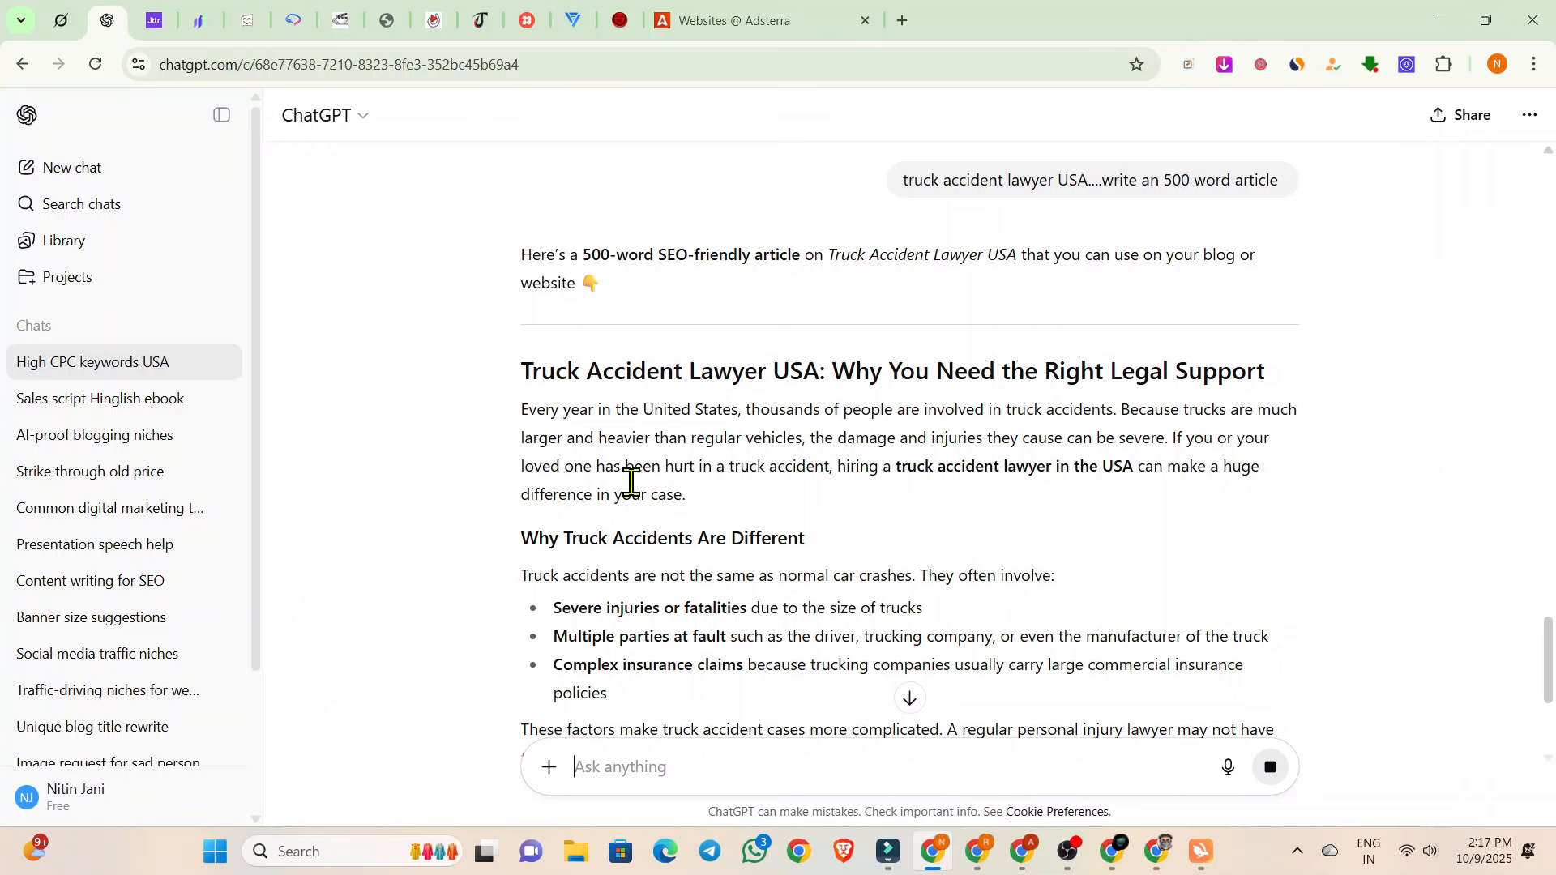
# Review the generated truck accident lawyer article through its final section and return to its title.
pyautogui.scroll(-5, 628, 461)
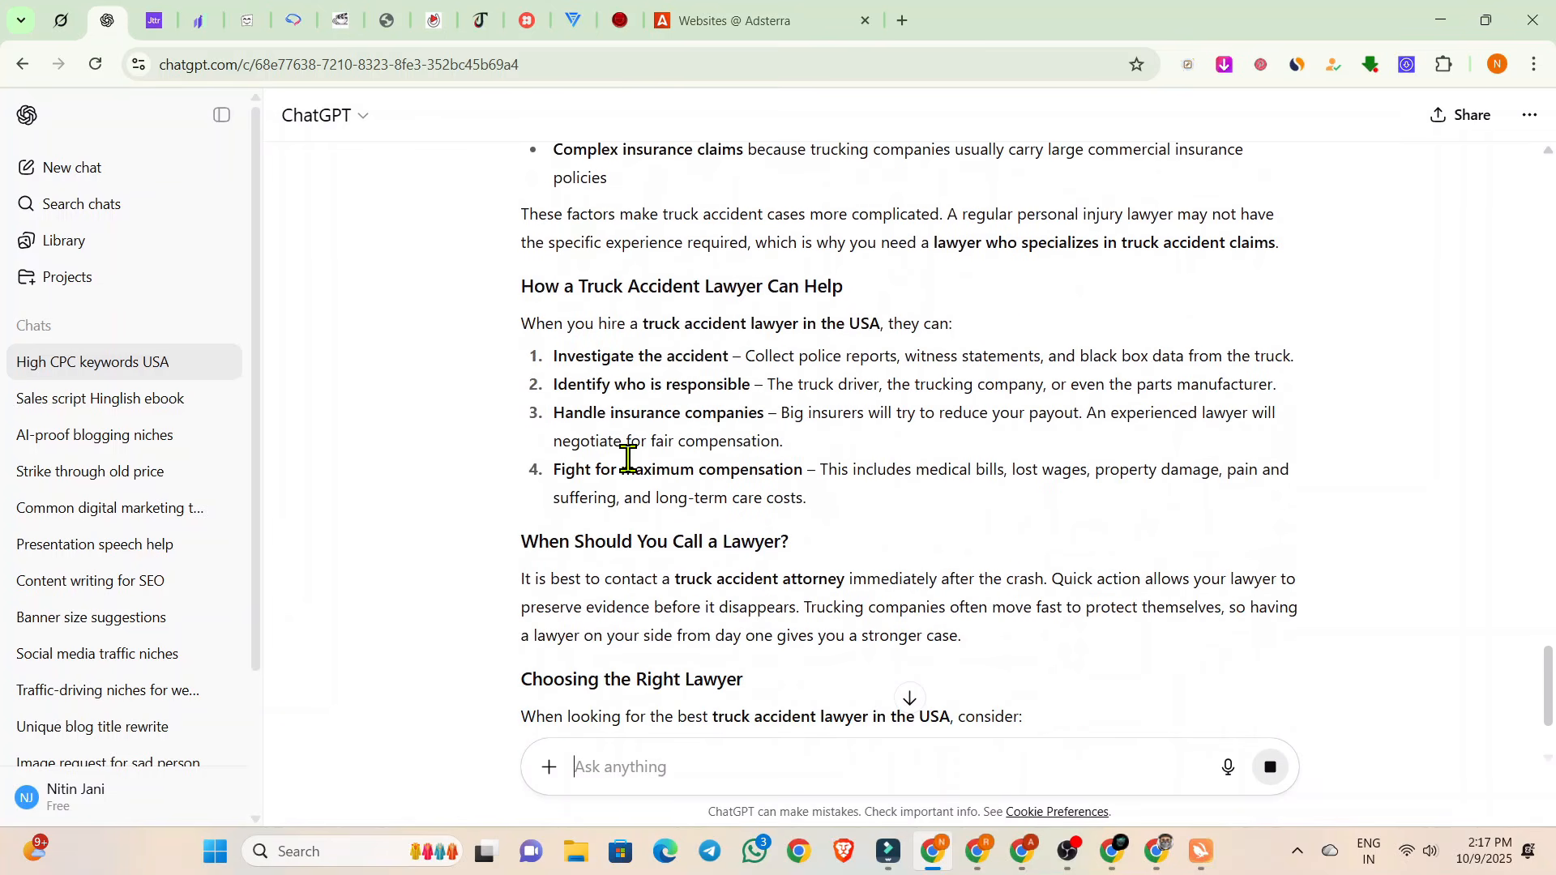
pyautogui.scroll(-4, 628, 460)
pyautogui.scroll(2, 628, 460)
pyautogui.scroll(-4, 630, 466)
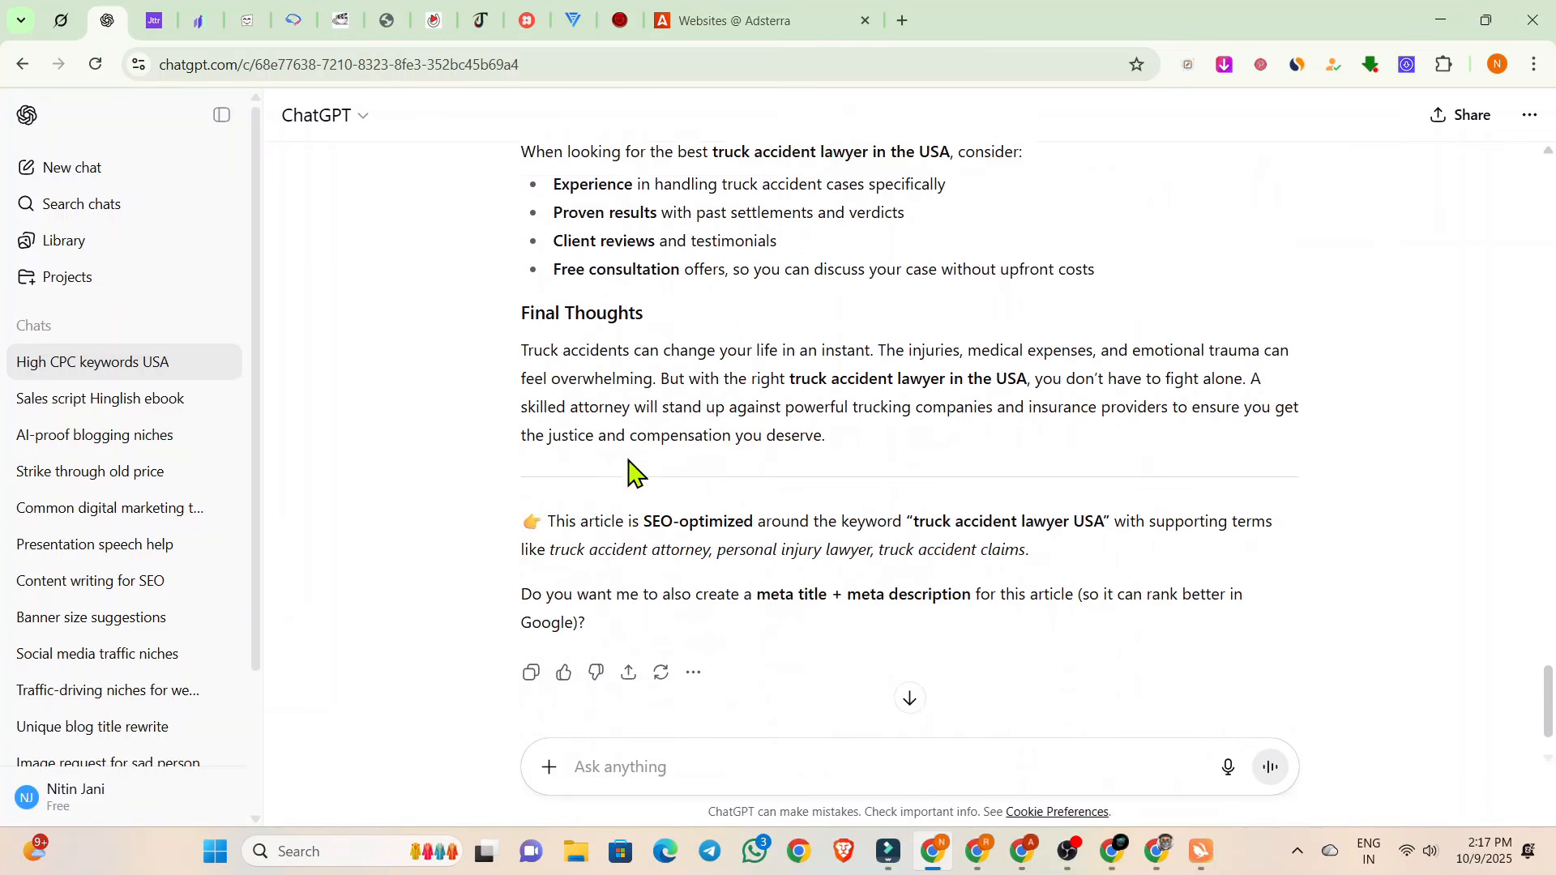
pyautogui.scroll(10, 629, 454)
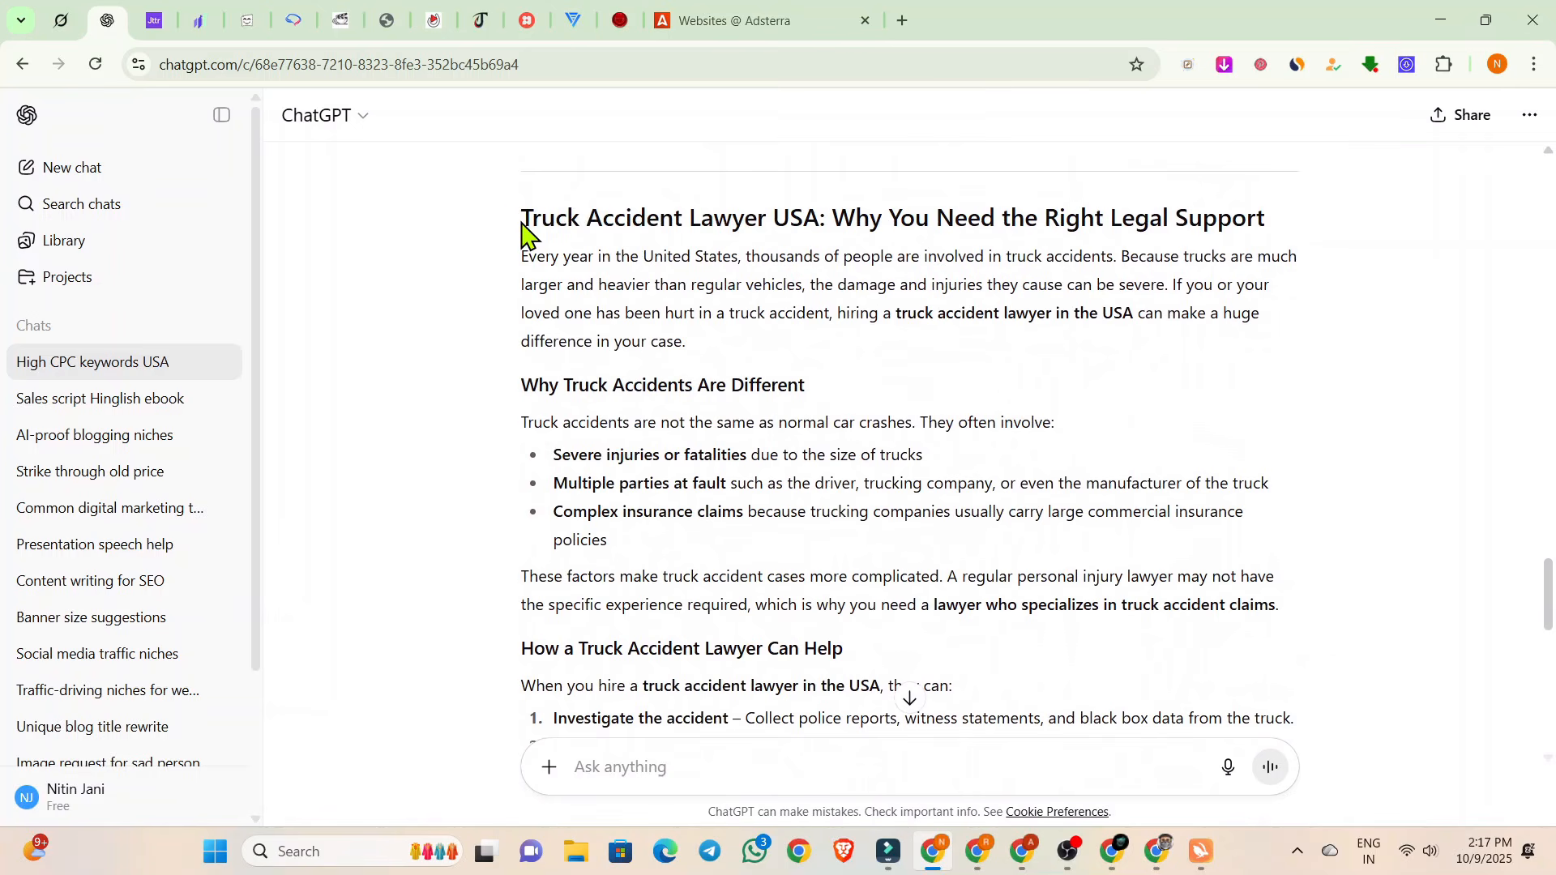
# Copy the entire truck accident lawyer article, from its title through Final Thoughts, and switch to the new WordPress post.
pyautogui.moveTo(521, 227); pyautogui.dragTo(749, 525)
pyautogui.scroll(-6, 629, 373)
pyautogui.scroll(-2, 662, 475)
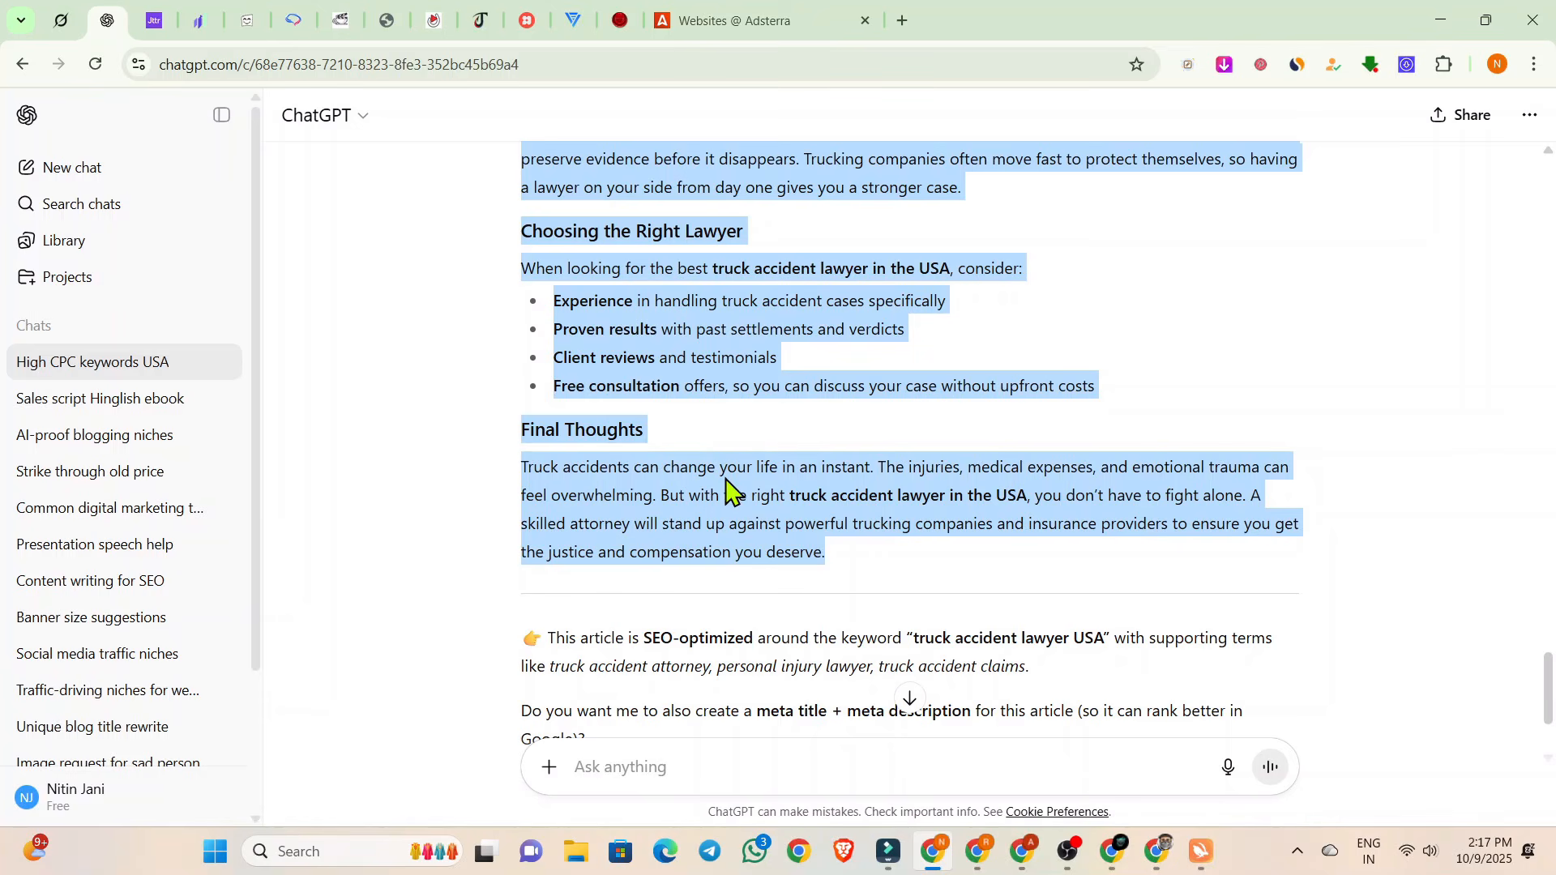
pyautogui.moveTo(978, 850)
pyautogui.click(980, 790)
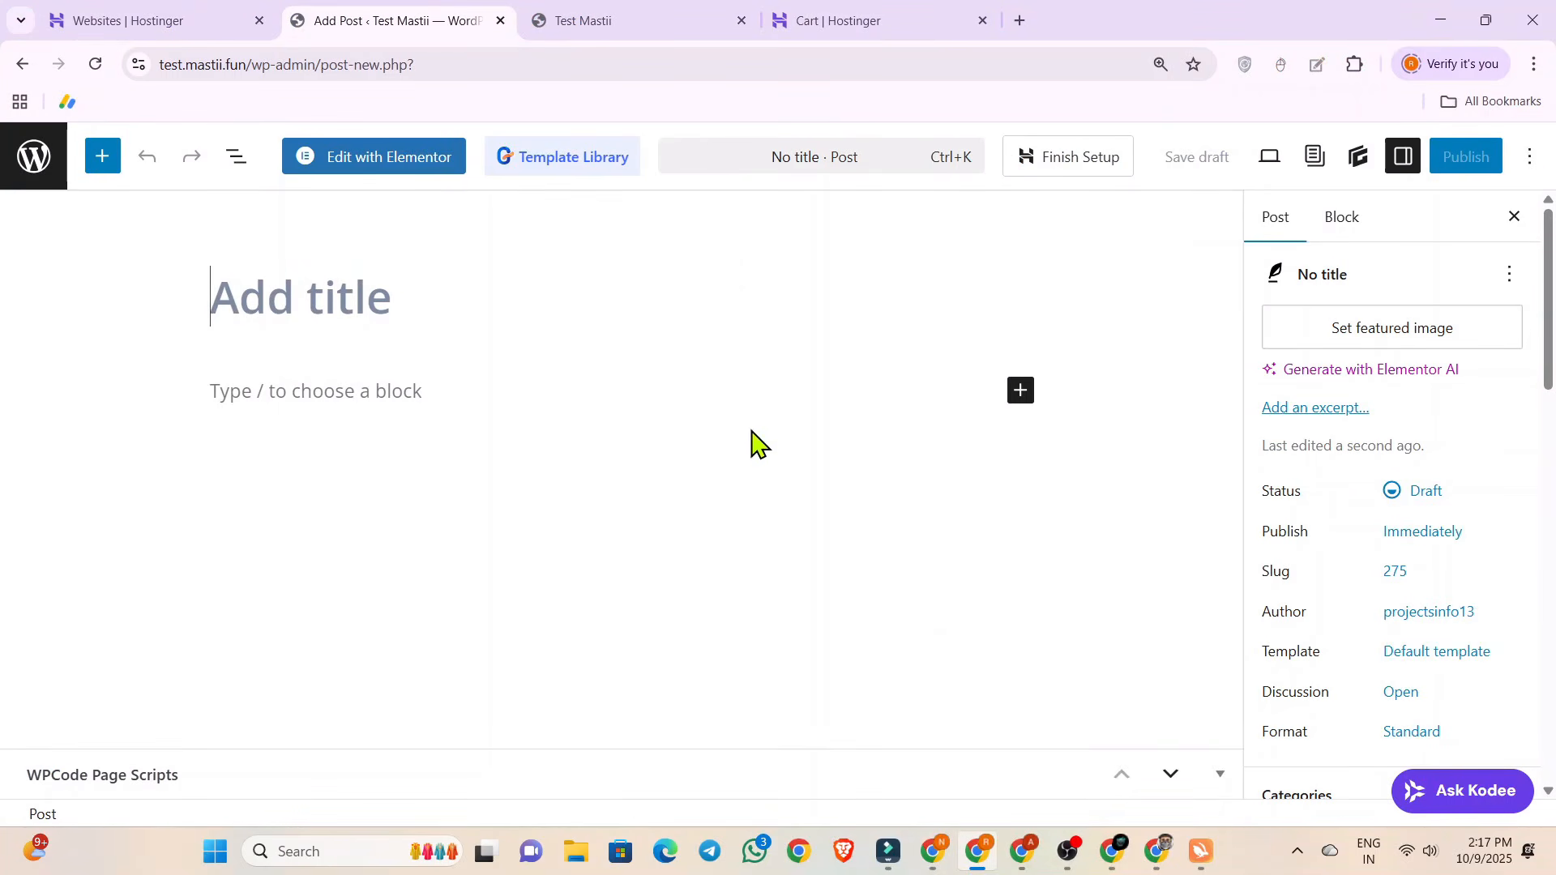
# Set the new post's sidebar layout to No Sidebars.
pyautogui.scroll(-15, 1420, 446)
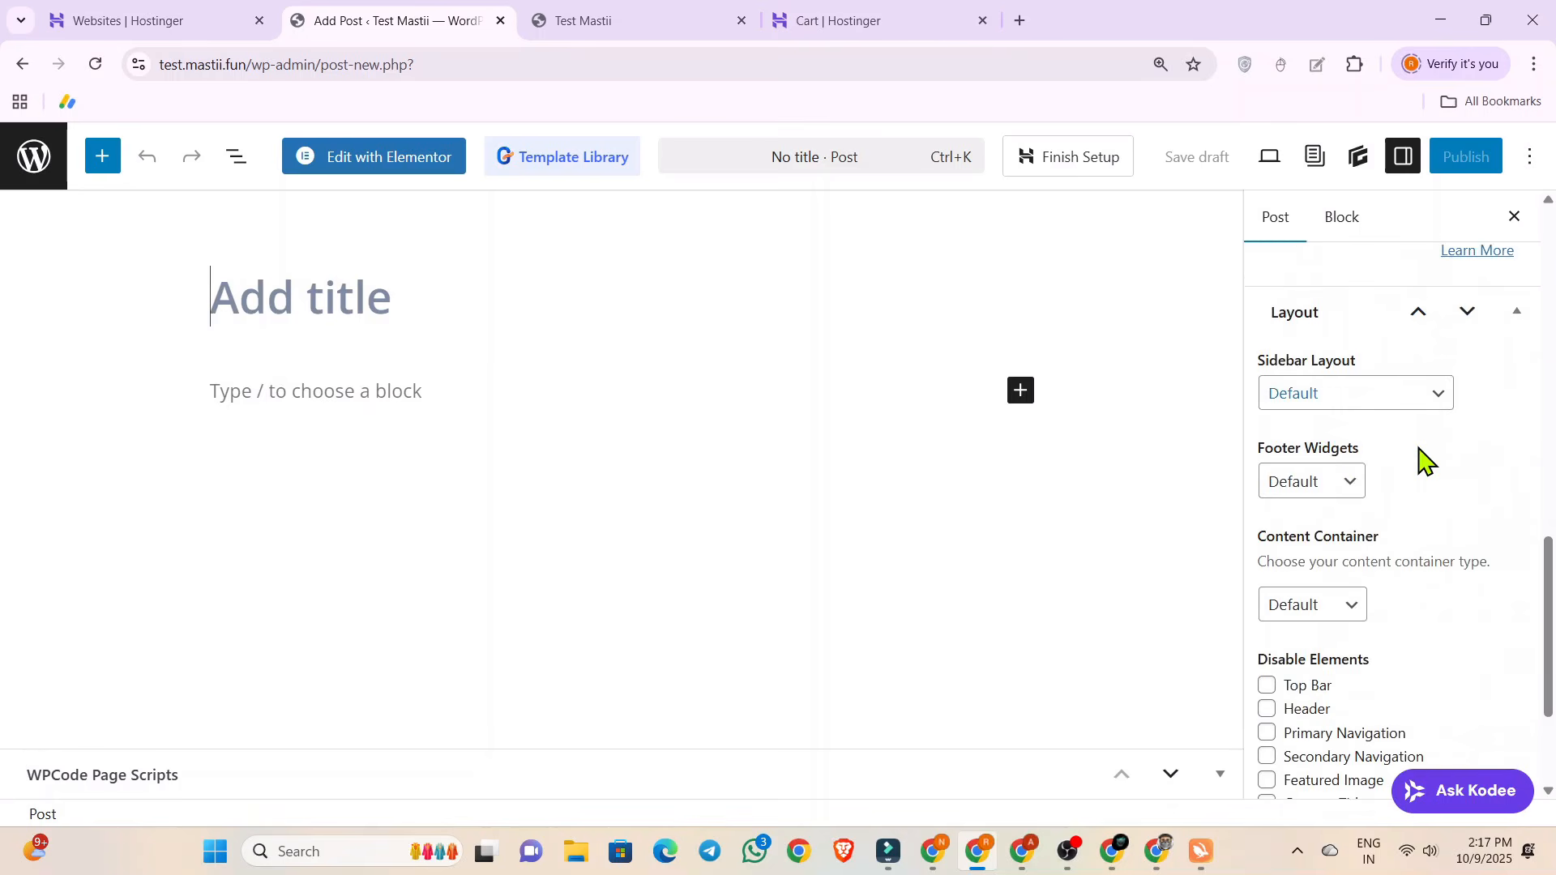
pyautogui.click(1336, 387)
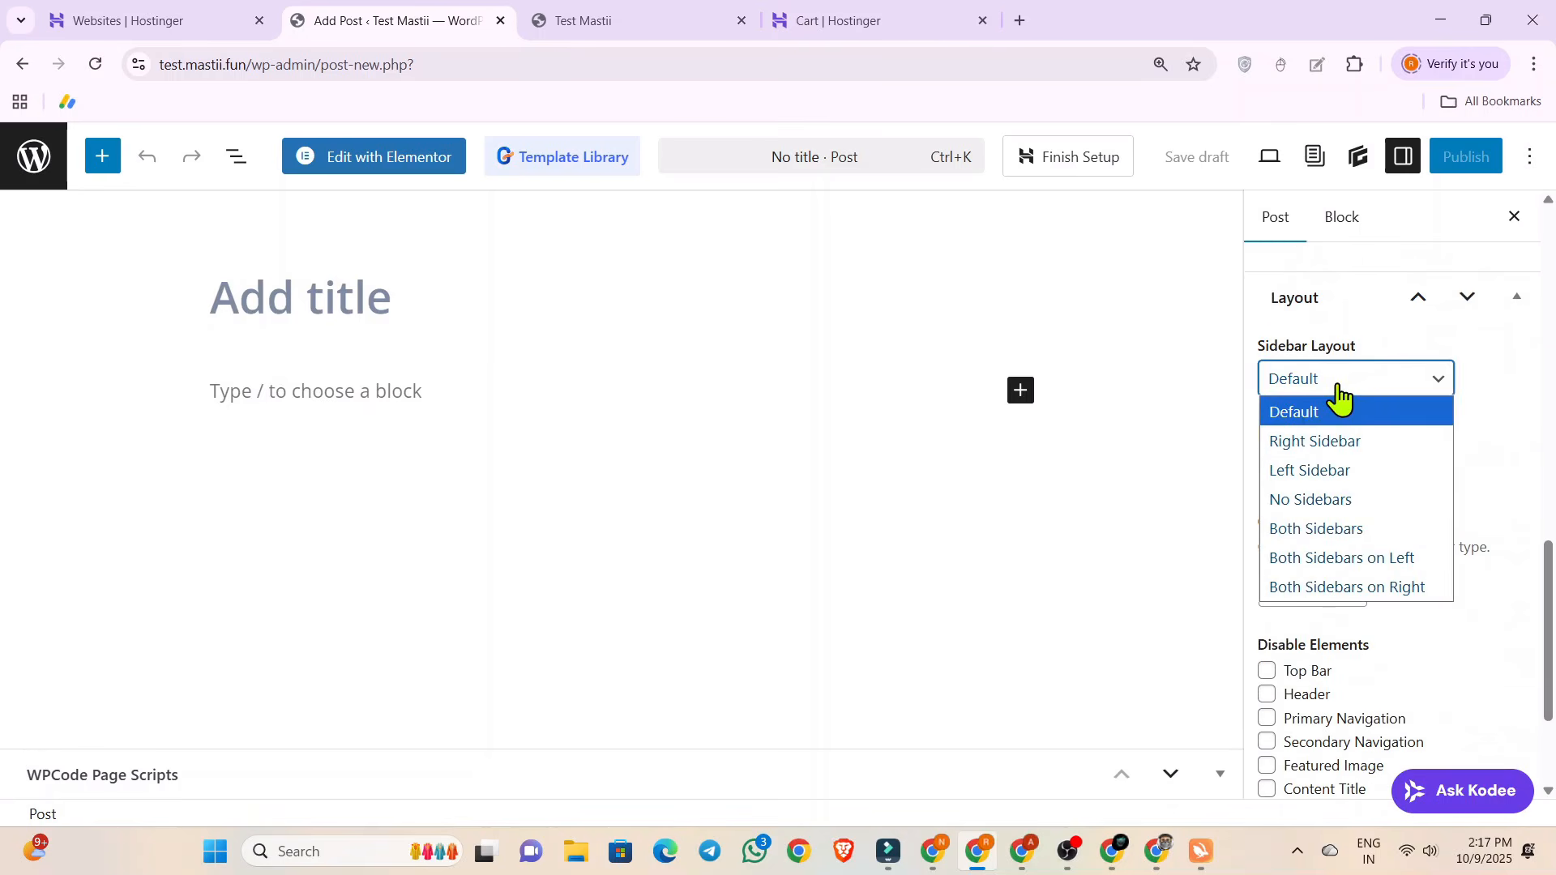
pyautogui.click(1321, 500)
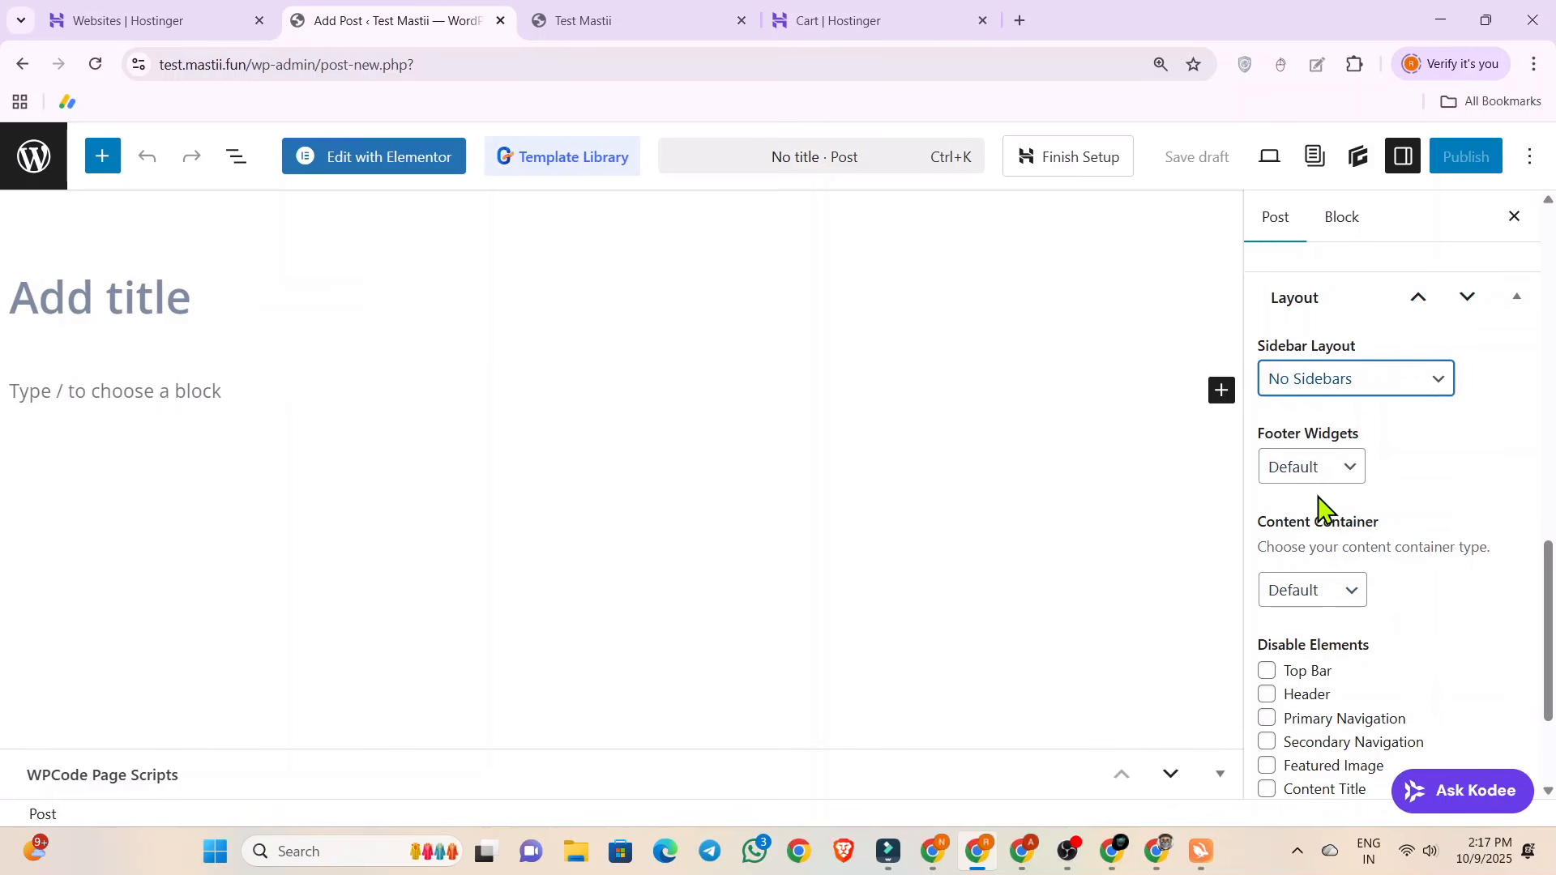
# Title the post "Truck Accident Lawyer USA", using the keyword from the ChatGPT conversation.
pyautogui.click(197, 306)
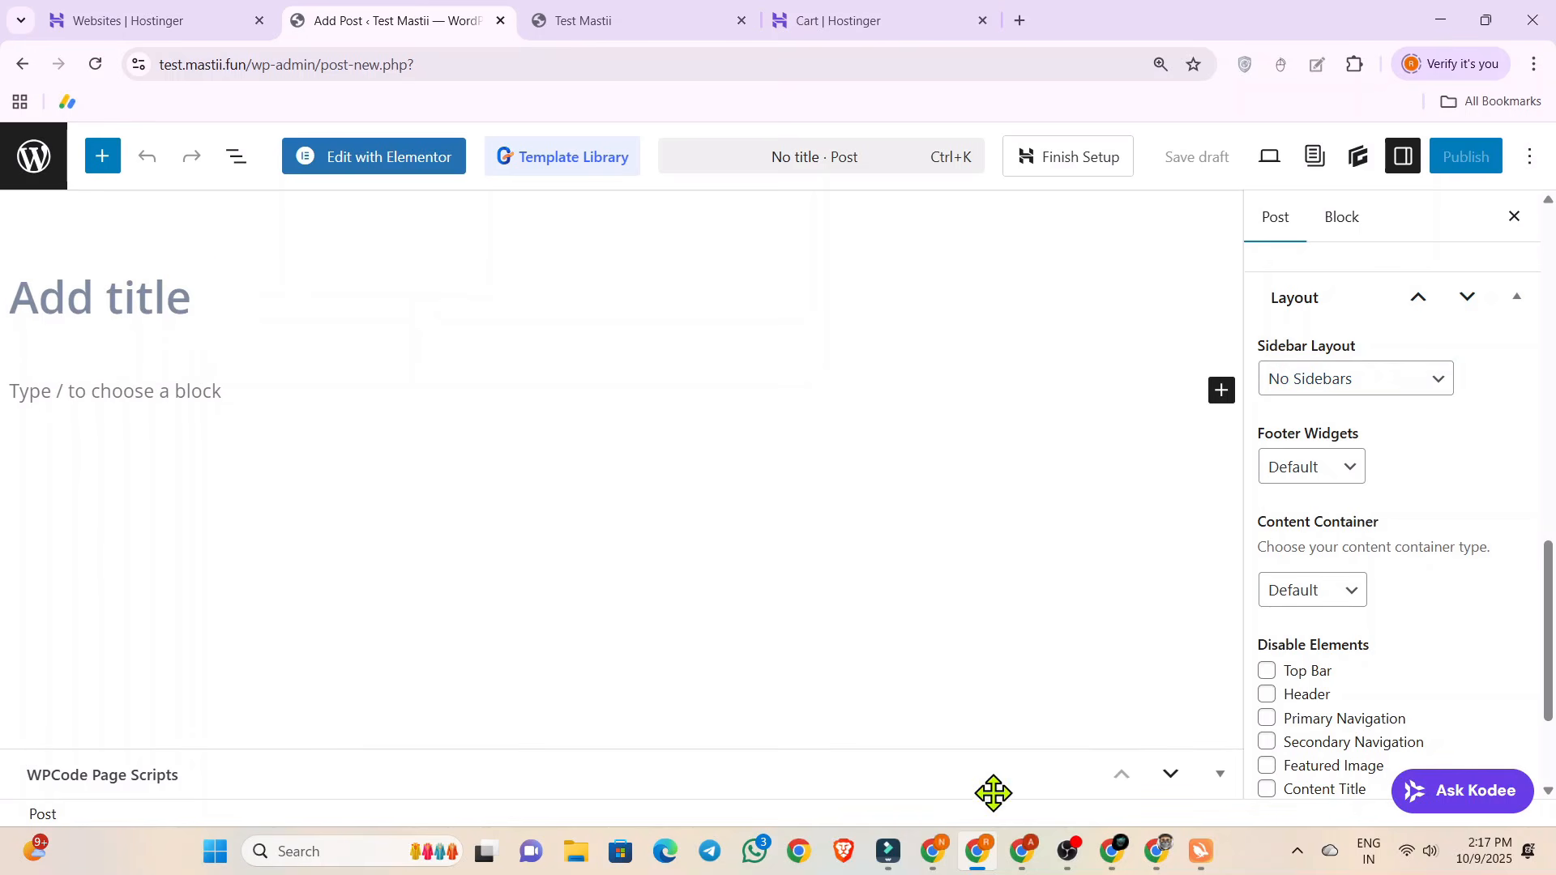
pyautogui.click(934, 851)
pyautogui.scroll(3, 773, 304)
pyautogui.scroll(10, 772, 303)
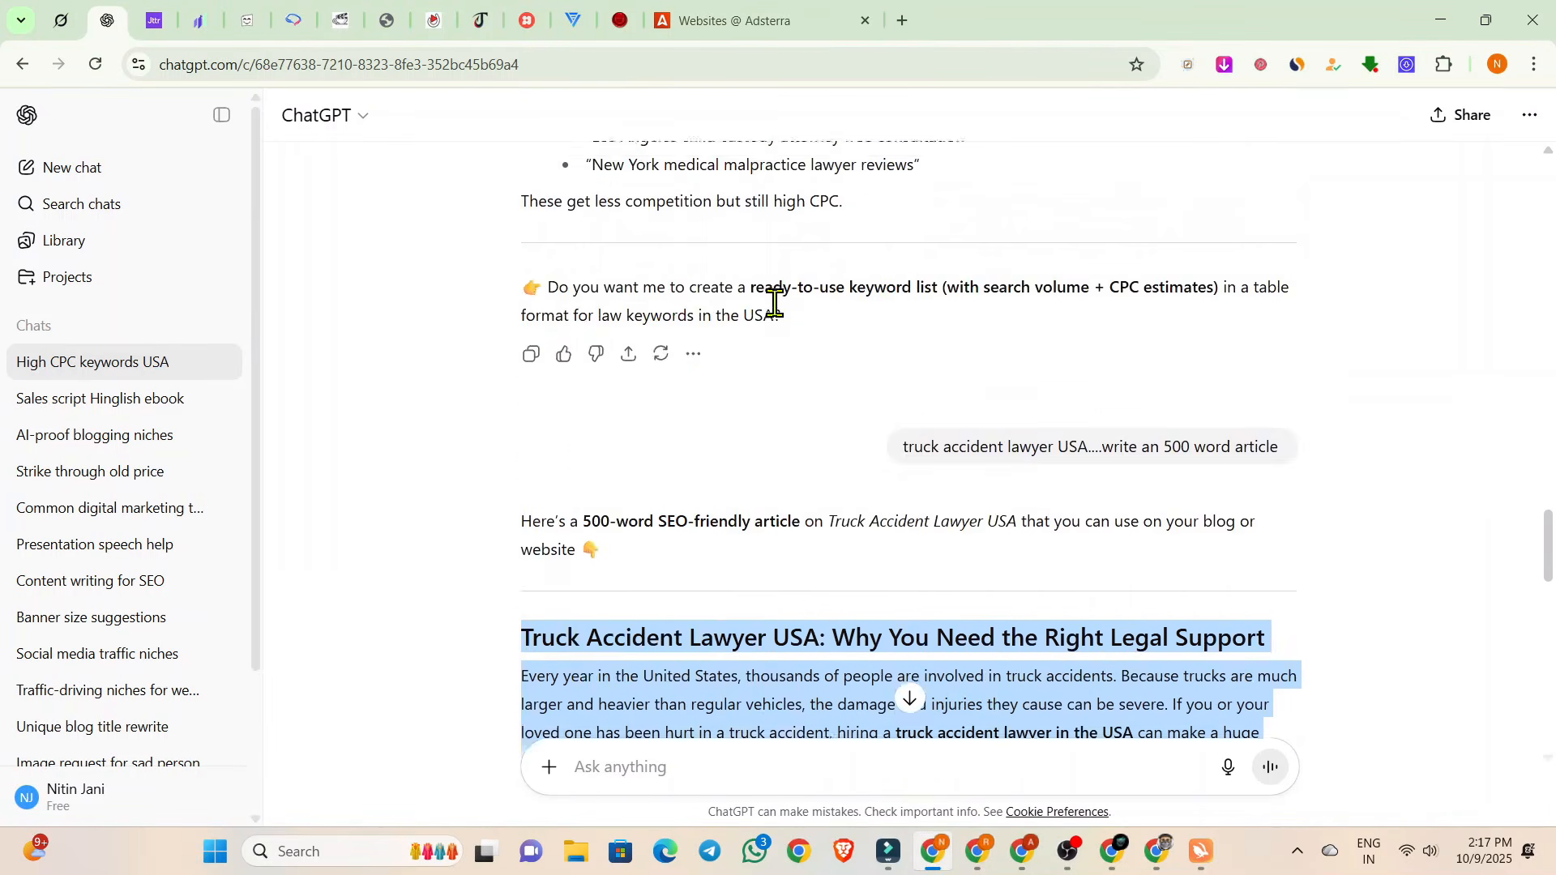
pyautogui.scroll(-3, 777, 312)
pyautogui.scroll(-2, 737, 477)
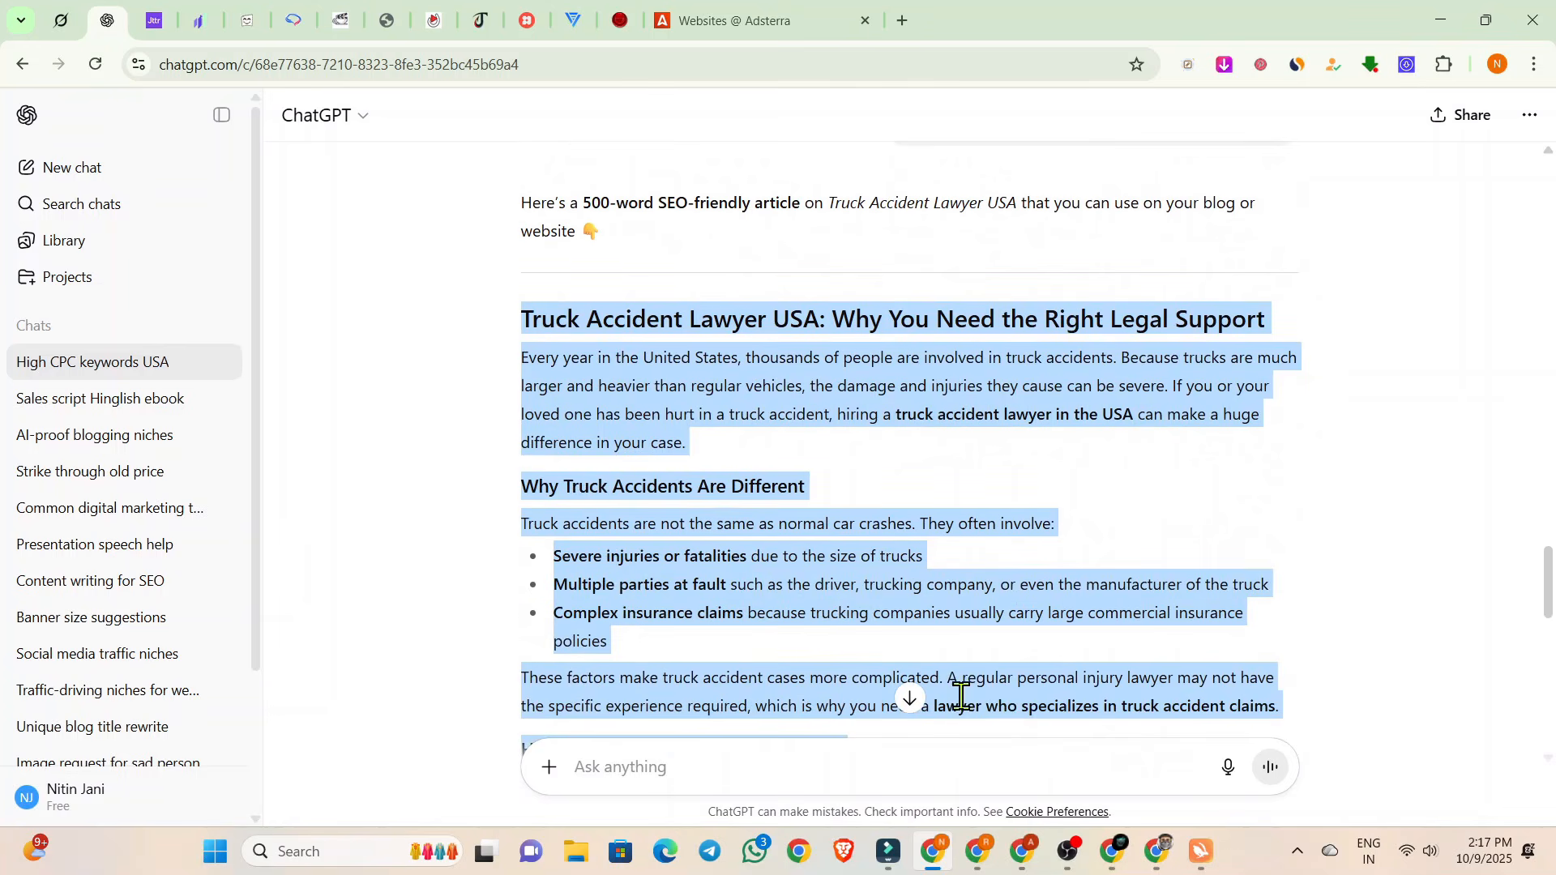
pyautogui.click(978, 851)
pyautogui.write('Truck Accident Lawyer USA')
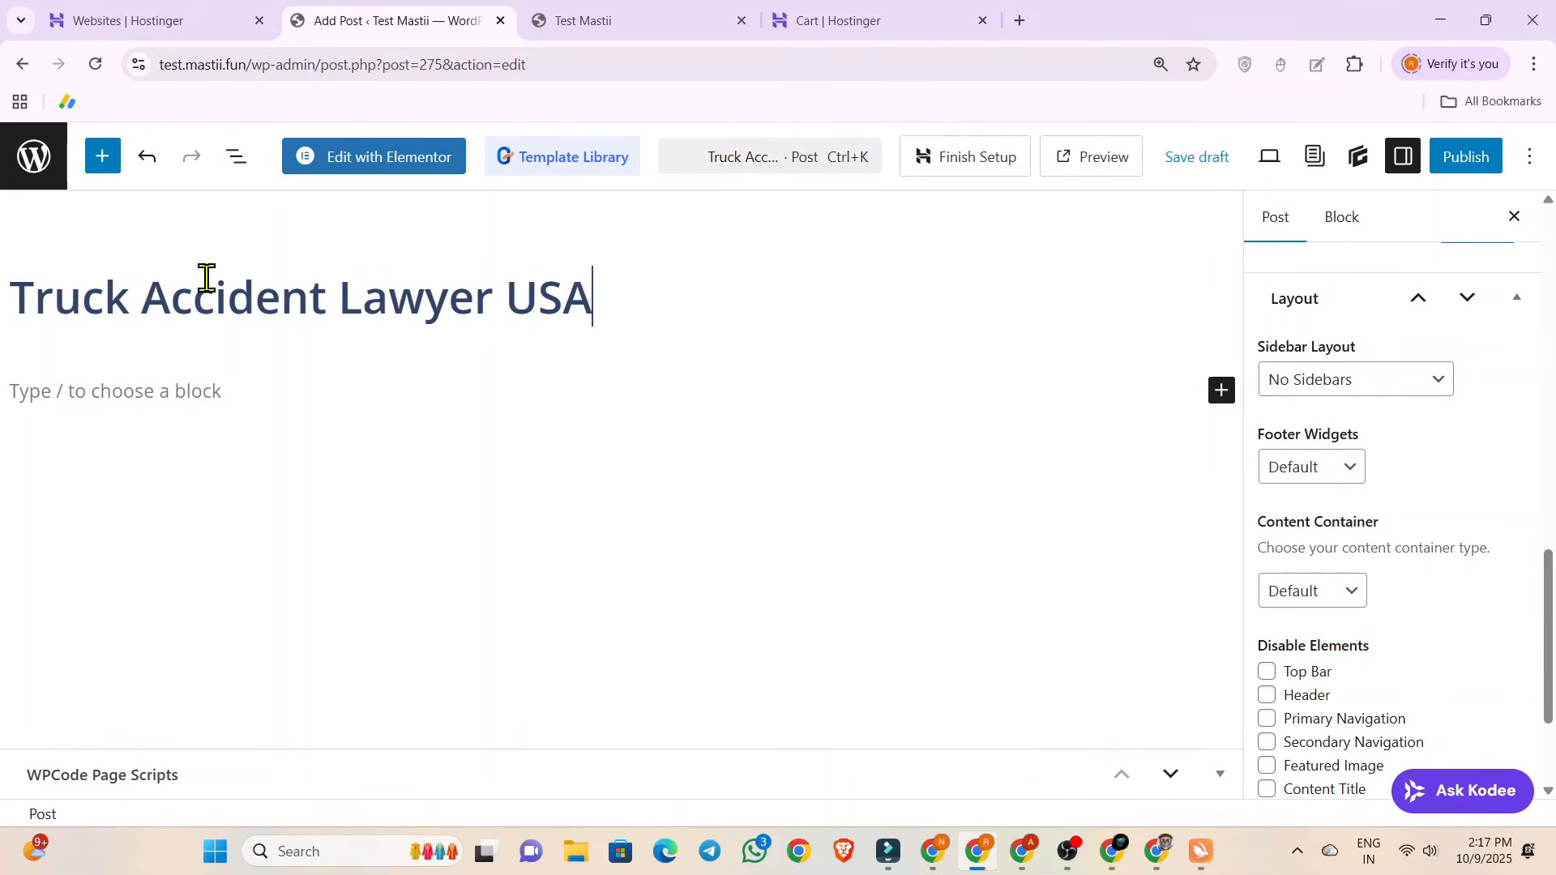
# Save the post as a draft, reload its editor page and open the post in Elementor.
pyautogui.click(391, 167)
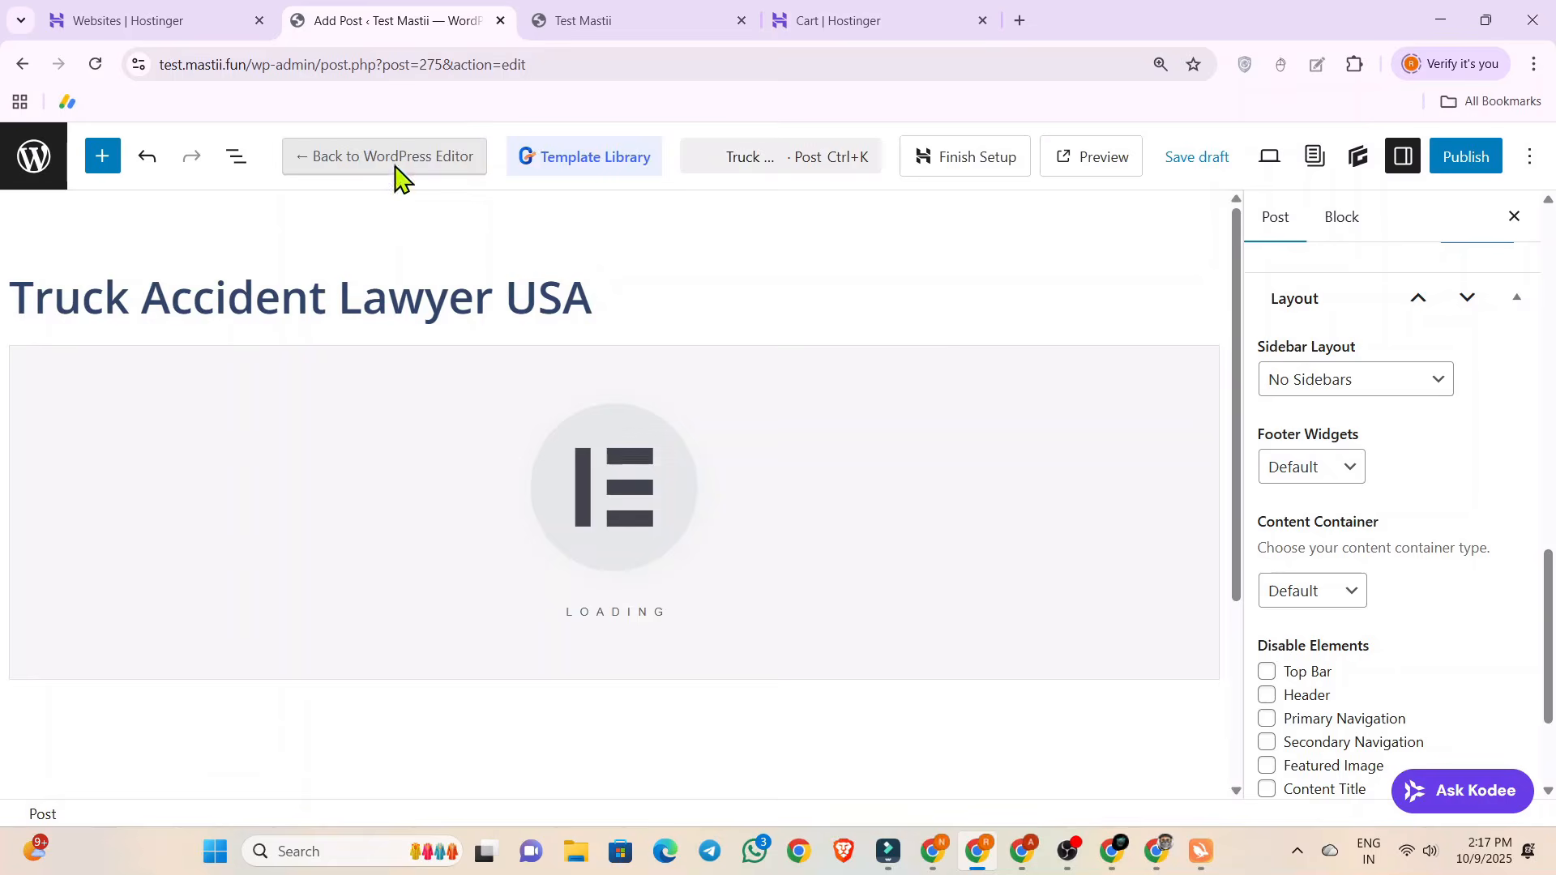
pyautogui.click(956, 199)
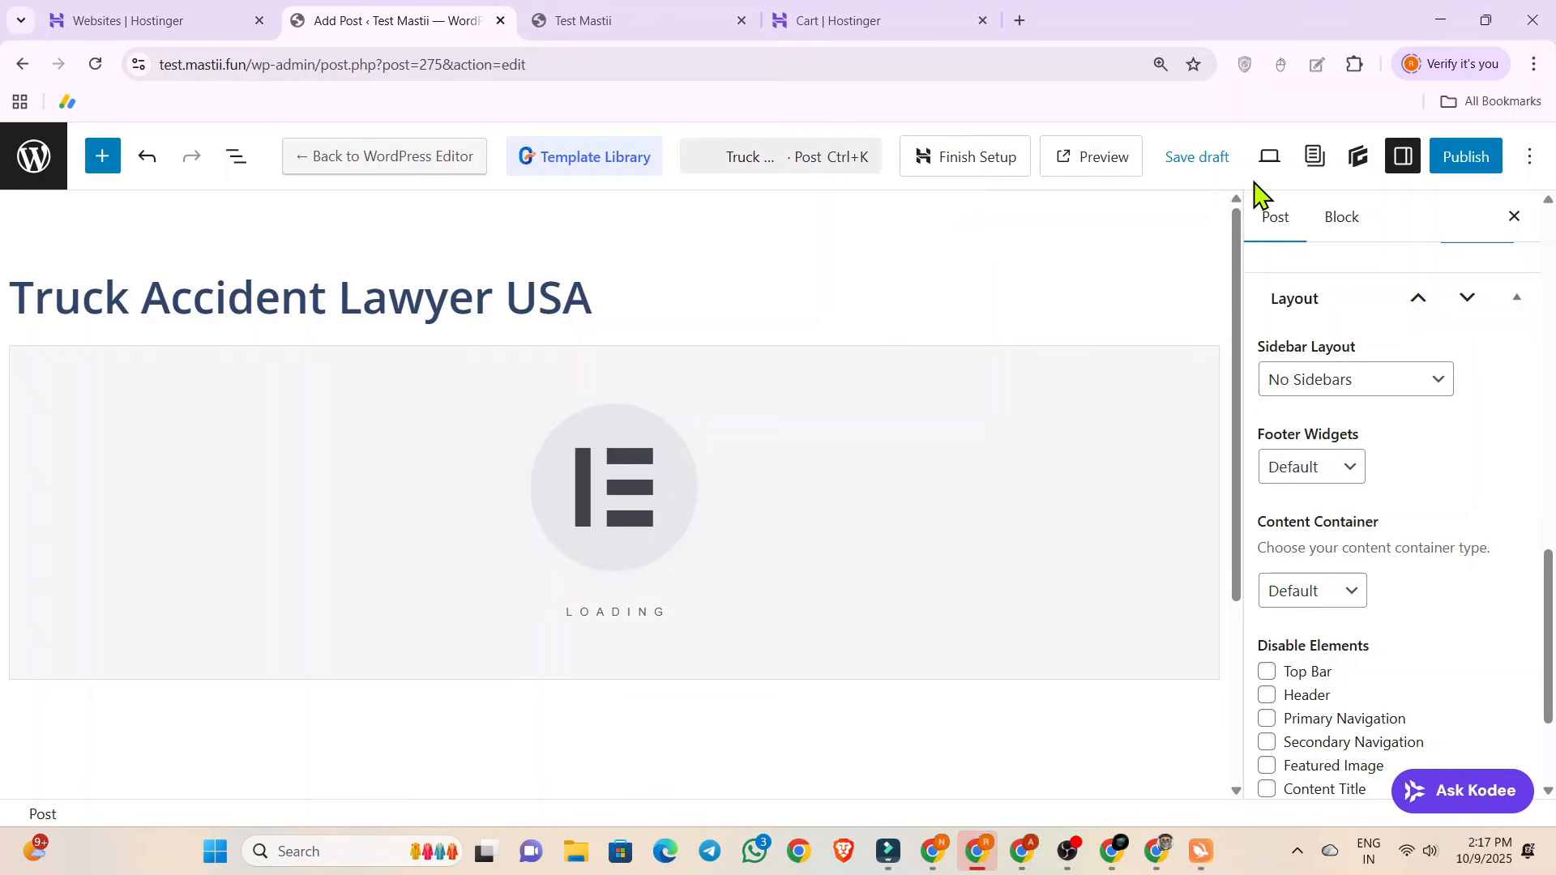
pyautogui.click(1191, 170)
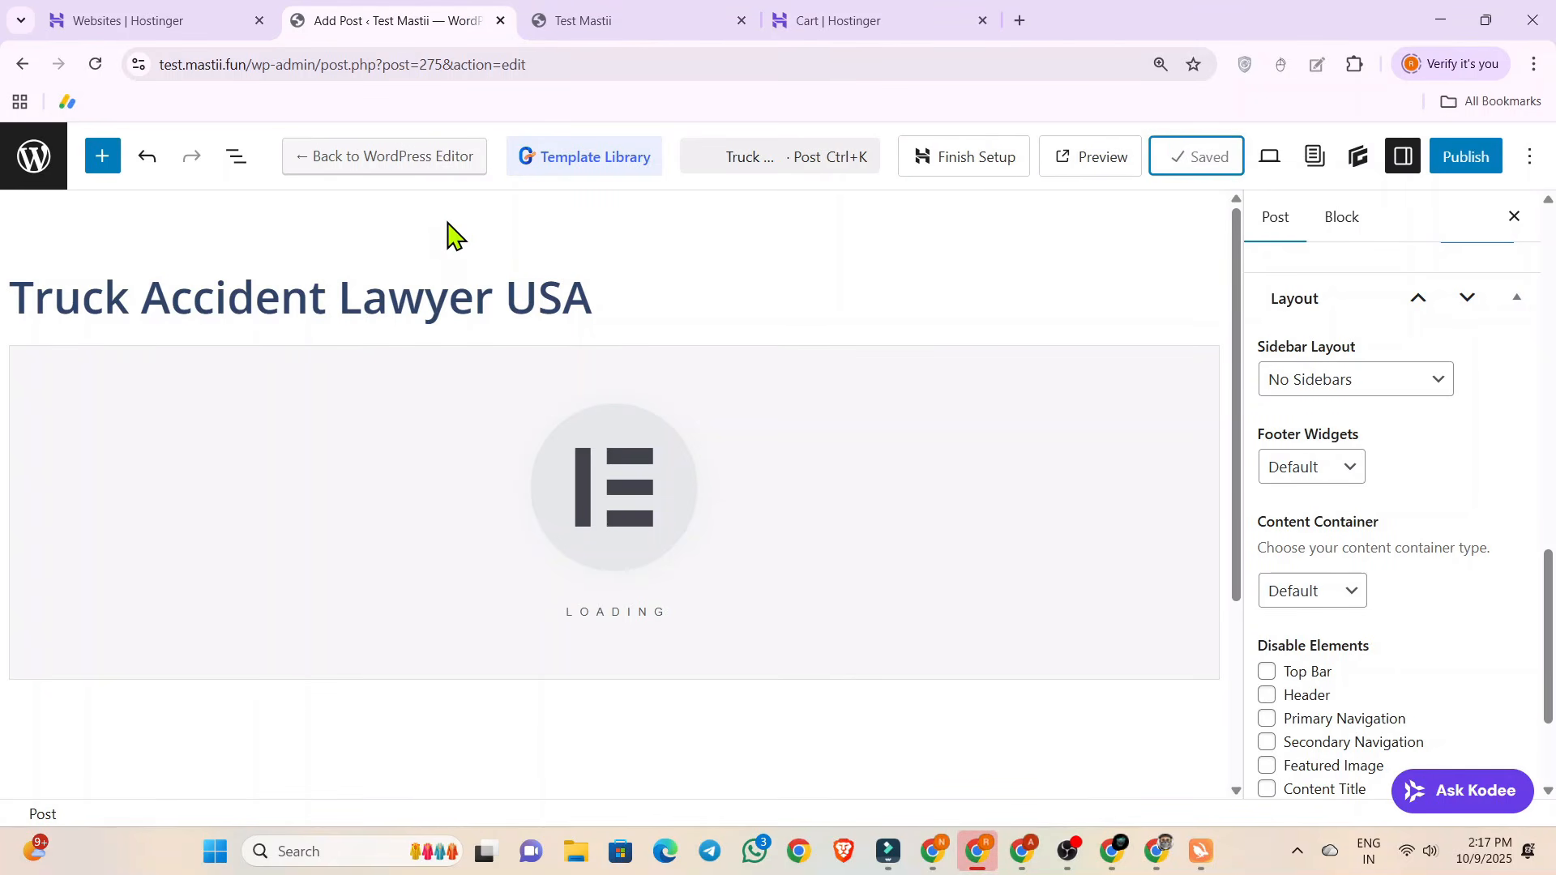
pyautogui.click(95, 64)
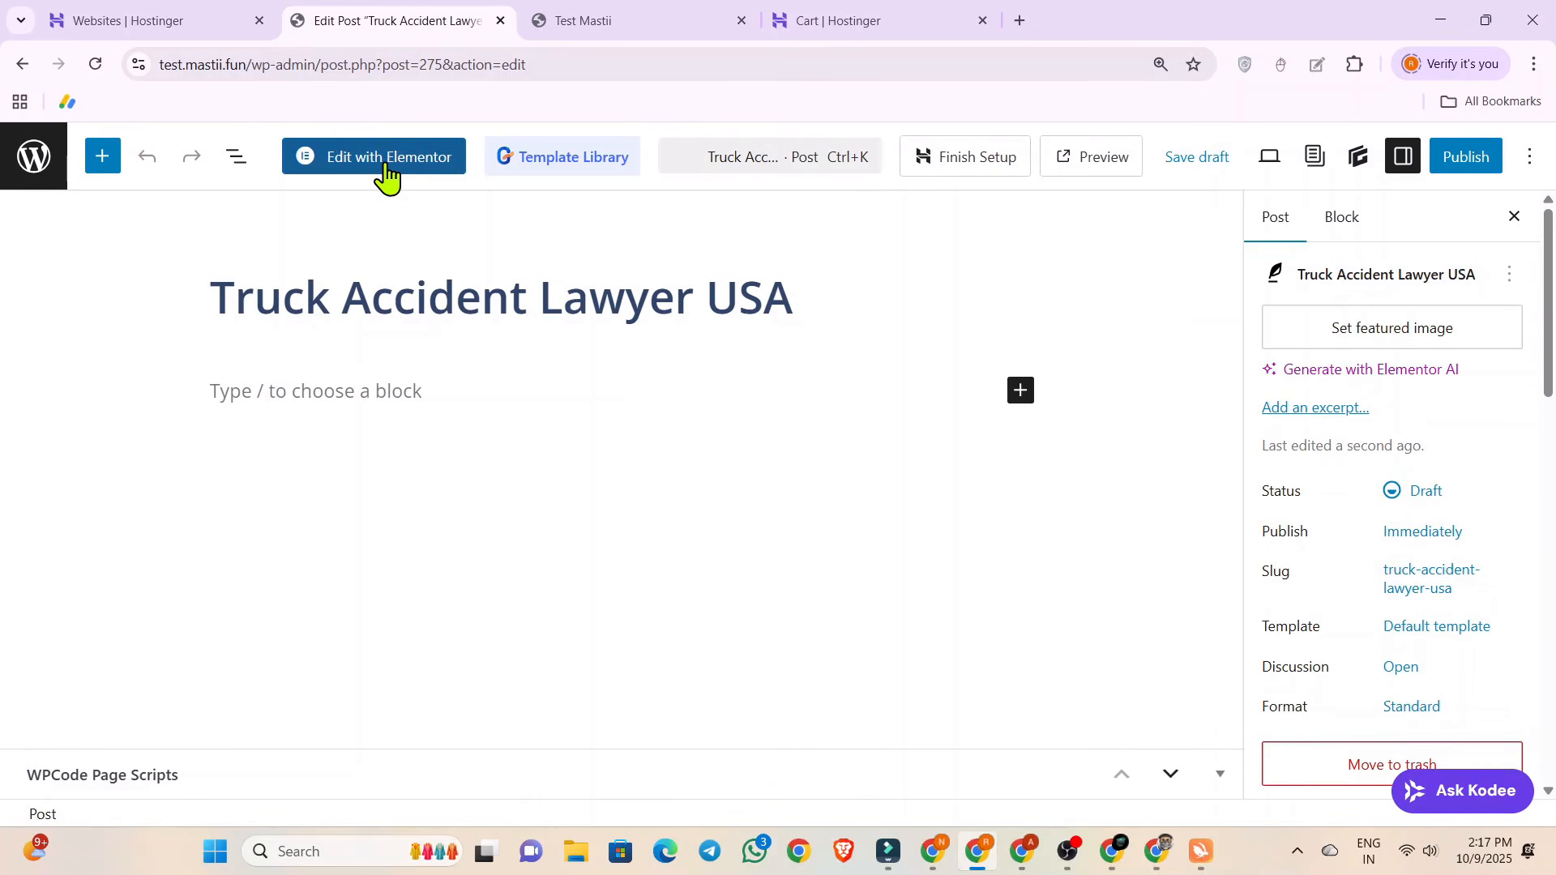
pyautogui.click(387, 166)
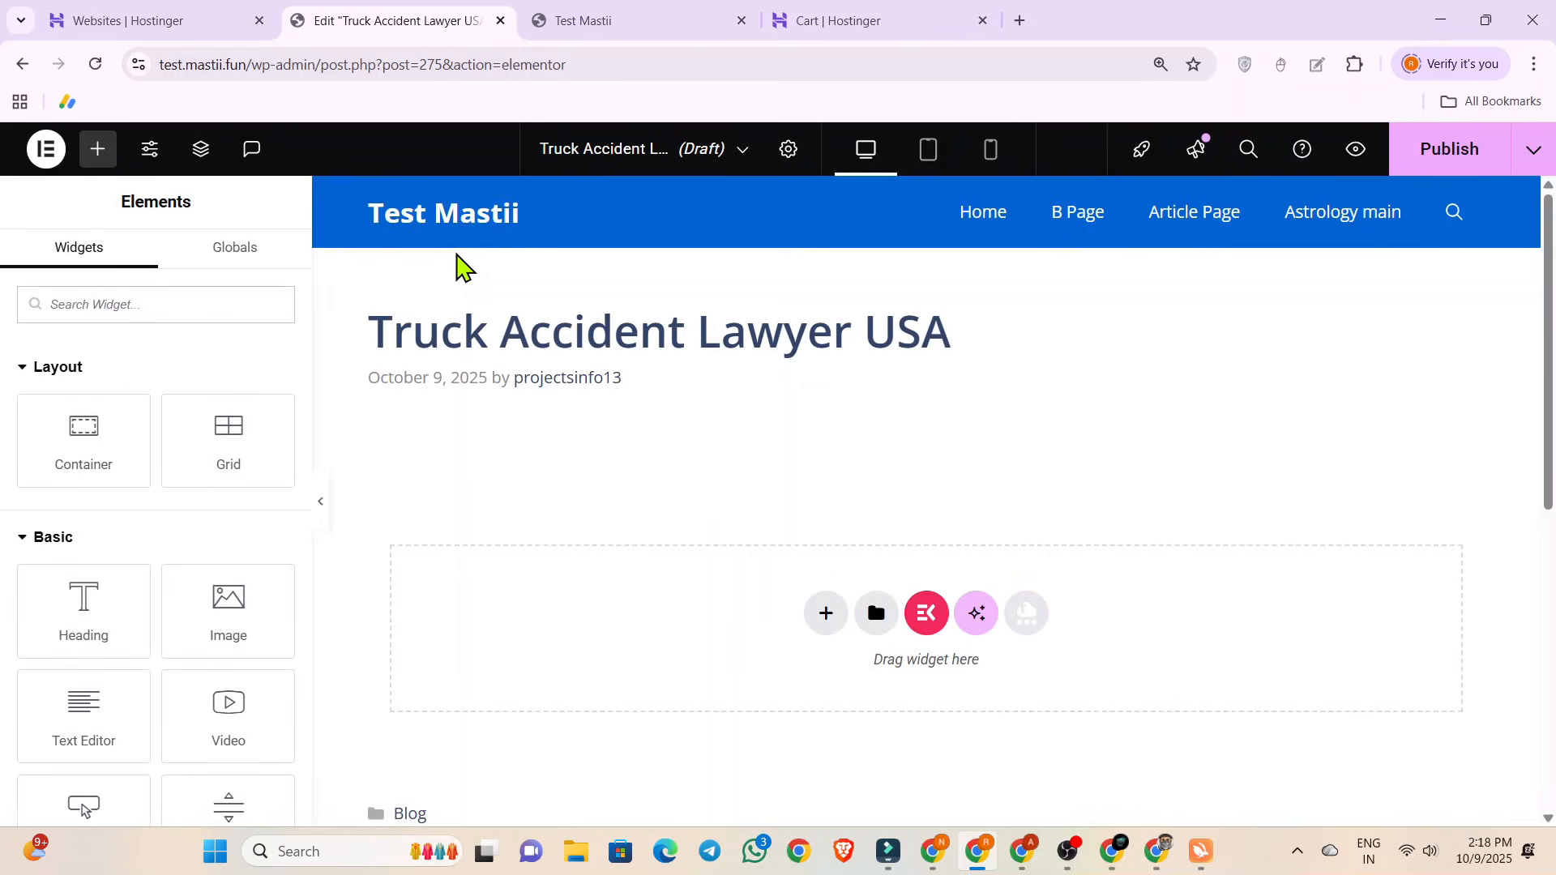
# In the Elementor post settings, change the page layout to full width, keeping the site header and footer but dropping the post title.
pyautogui.scroll(-7, 699, 355)
pyautogui.scroll(7, 700, 369)
pyautogui.click(788, 148)
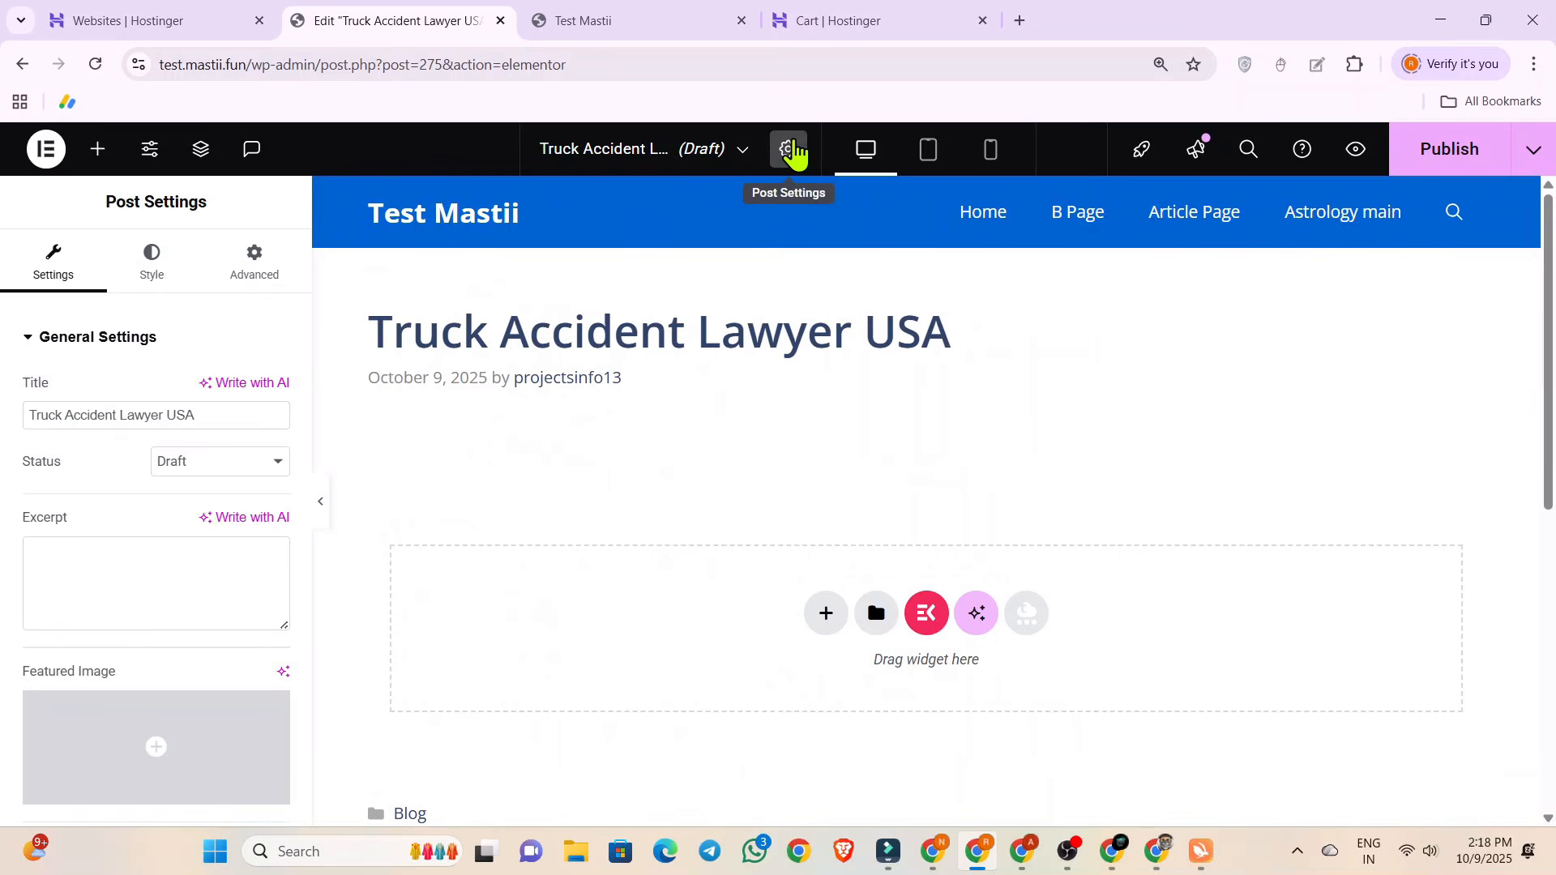
pyautogui.scroll(-5, 42, 534)
pyautogui.scroll(-3, 42, 537)
pyautogui.scroll(3, 25, 541)
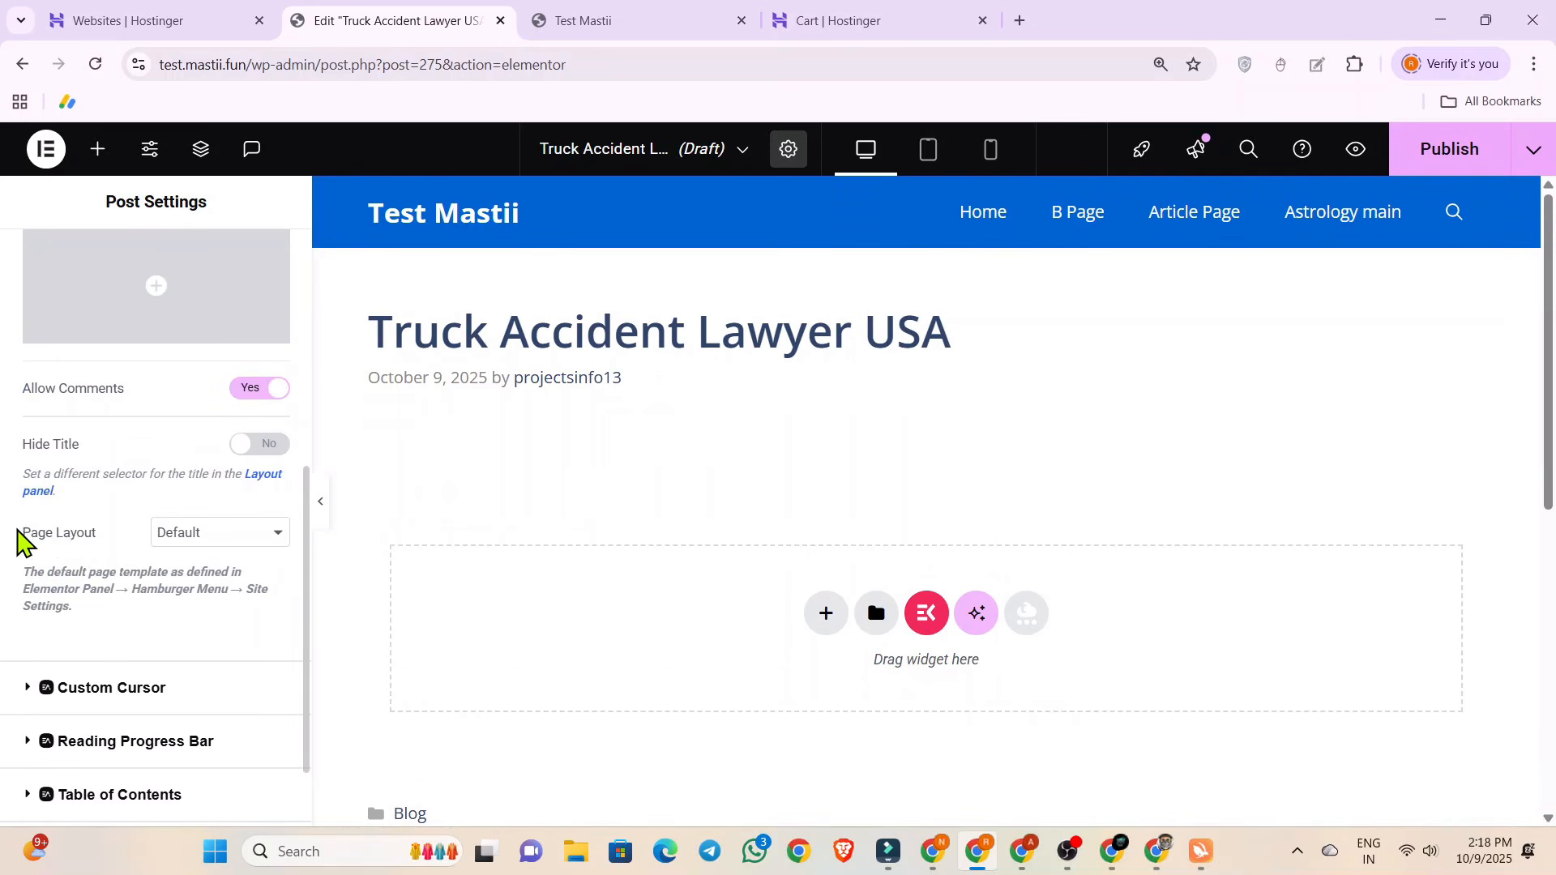
pyautogui.click(213, 532)
pyautogui.click(214, 612)
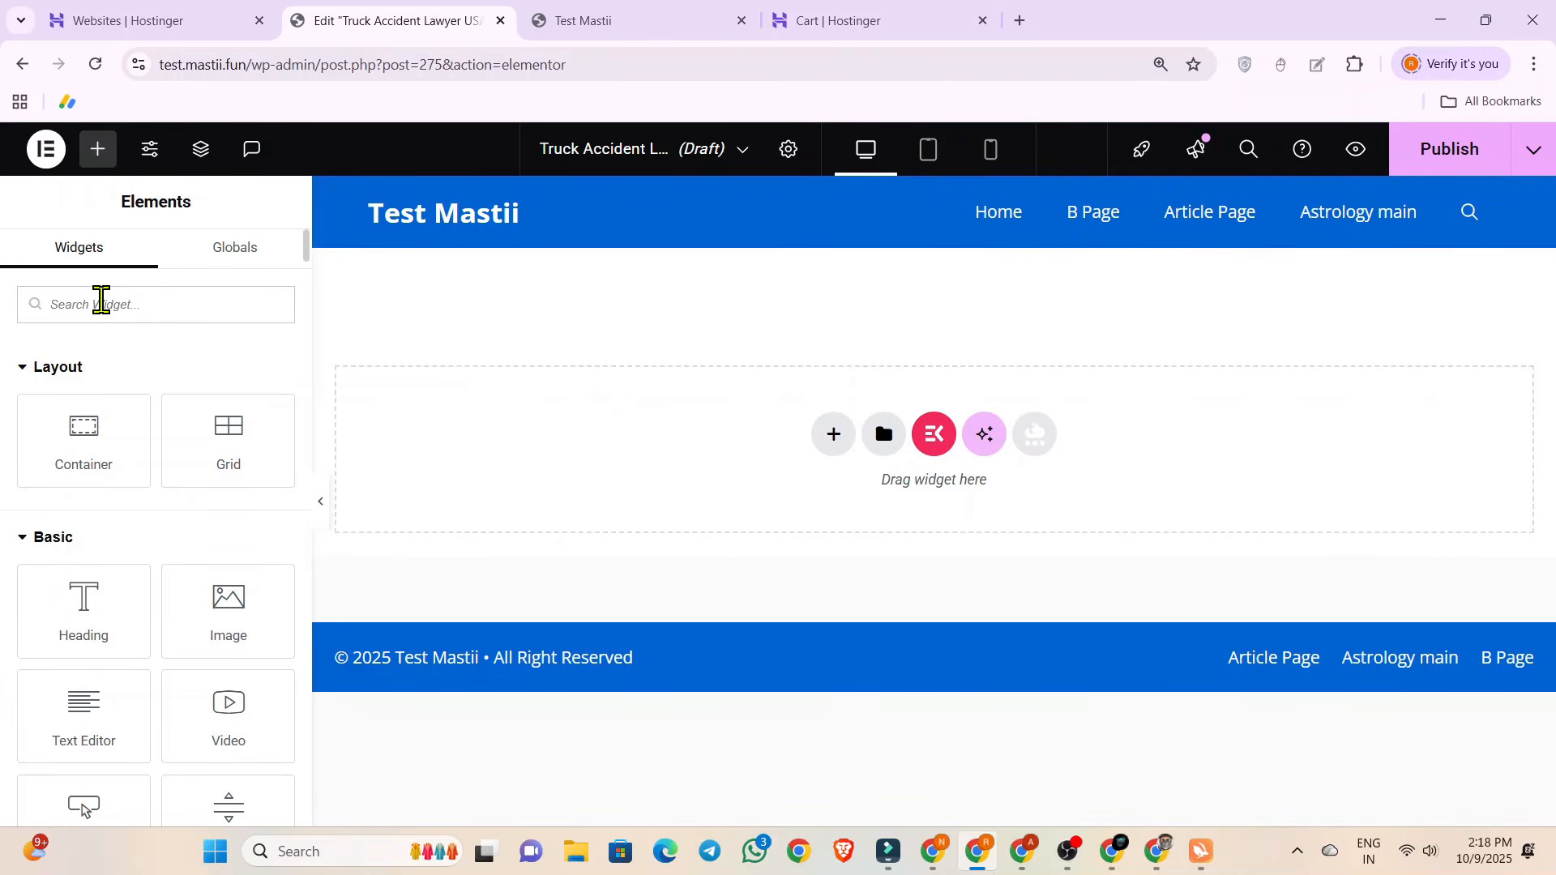
# Find the basic Video widget with the search "video", add it to the empty page area and set its source to Self Hosted.
pyautogui.write('video')
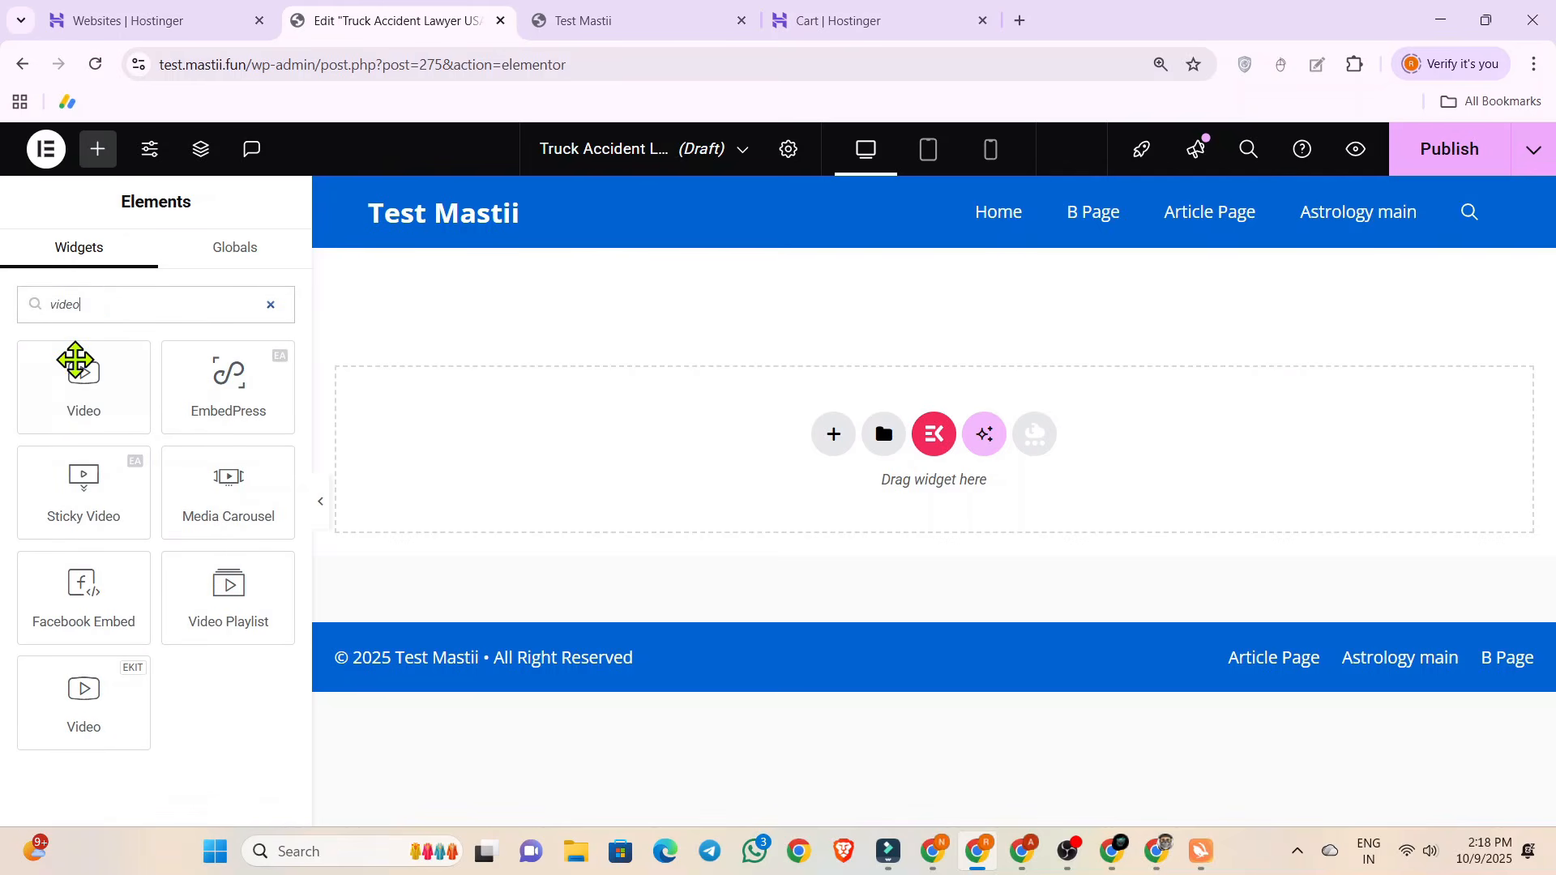
pyautogui.moveTo(76, 375); pyautogui.dragTo(951, 439)
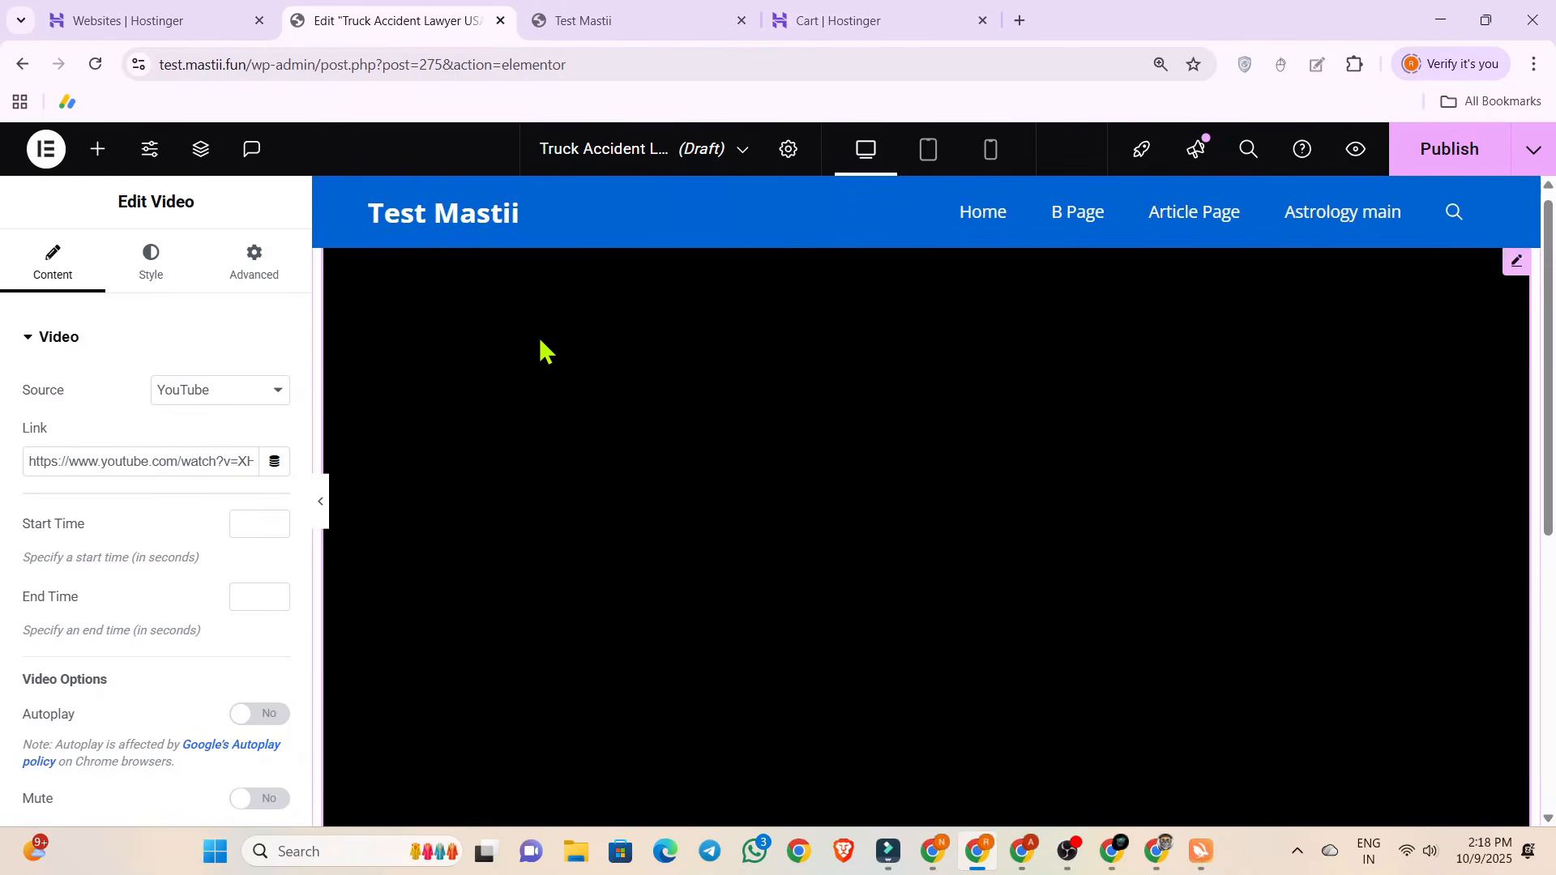
pyautogui.click(230, 397)
pyautogui.click(193, 516)
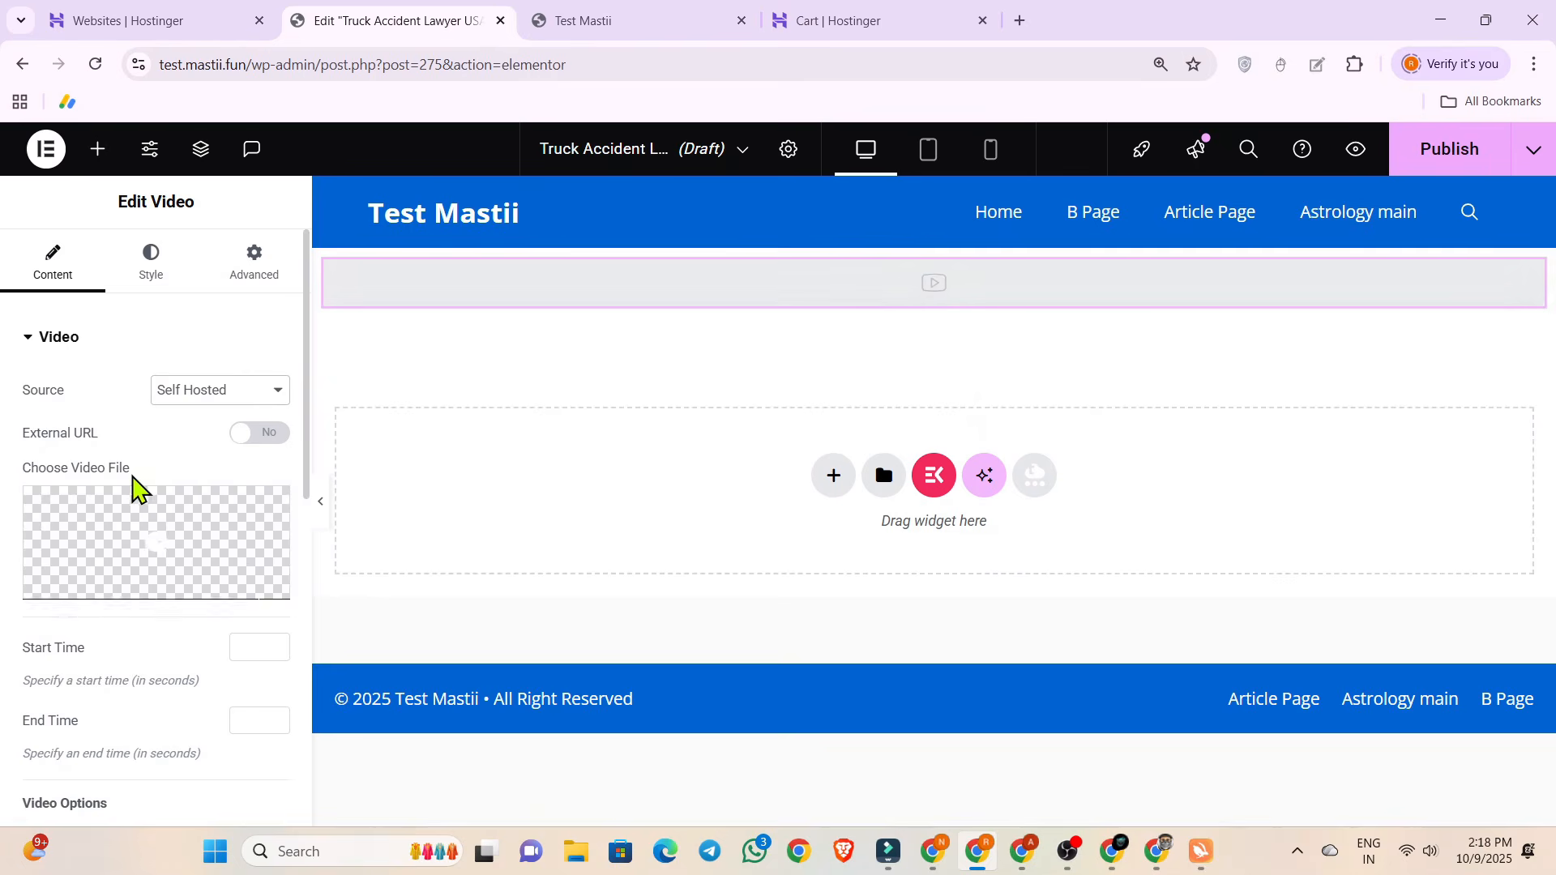
# Upload video-1.mp4 from the computer and insert it as the Video widget's file.
pyautogui.click(132, 594)
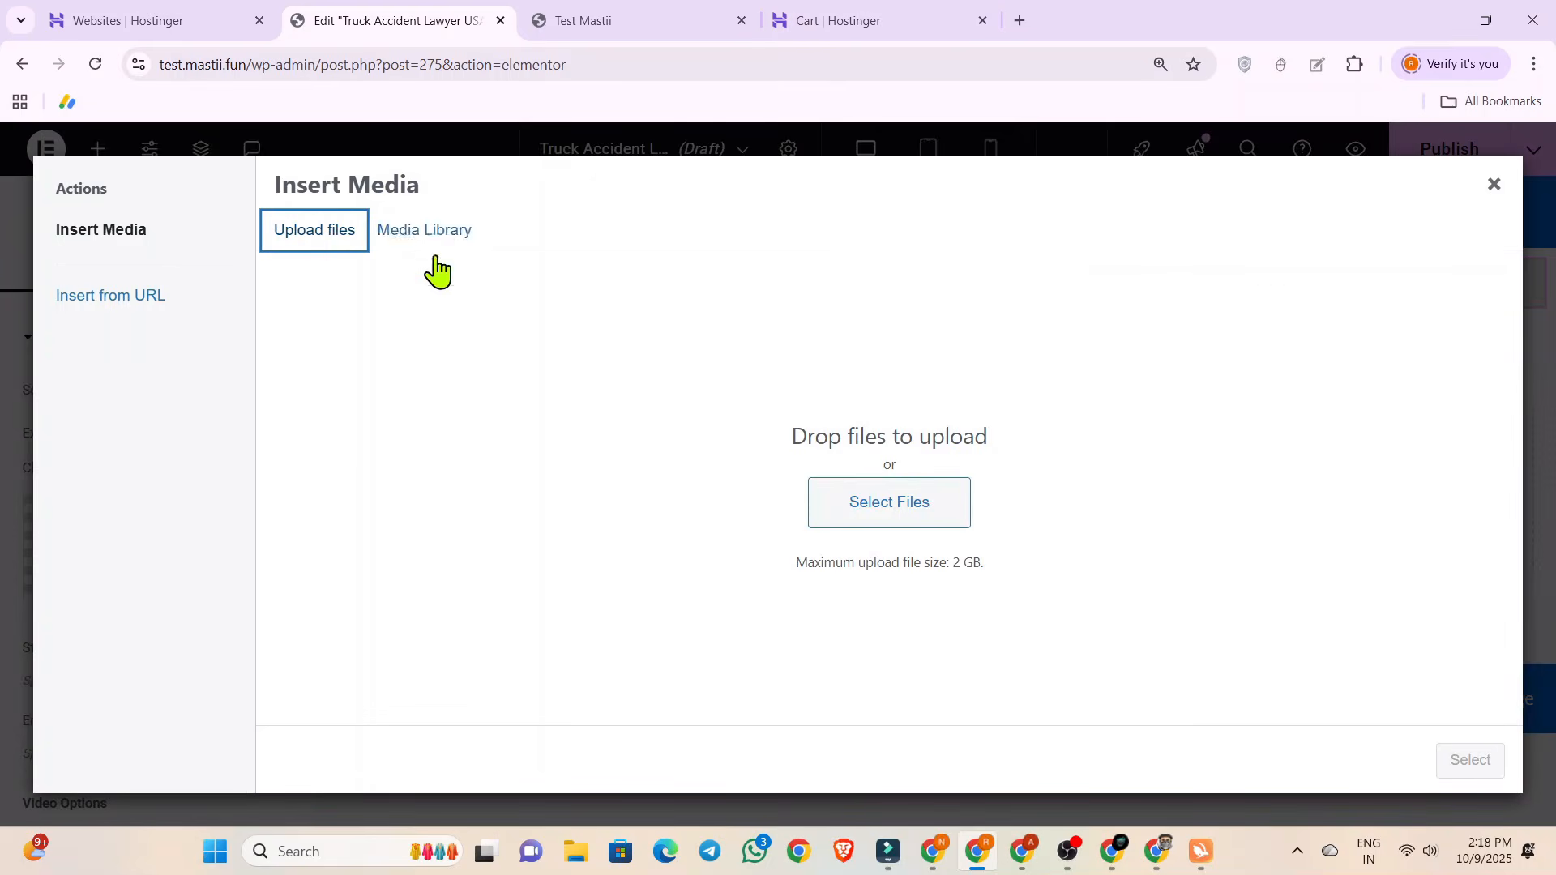
pyautogui.click(851, 509)
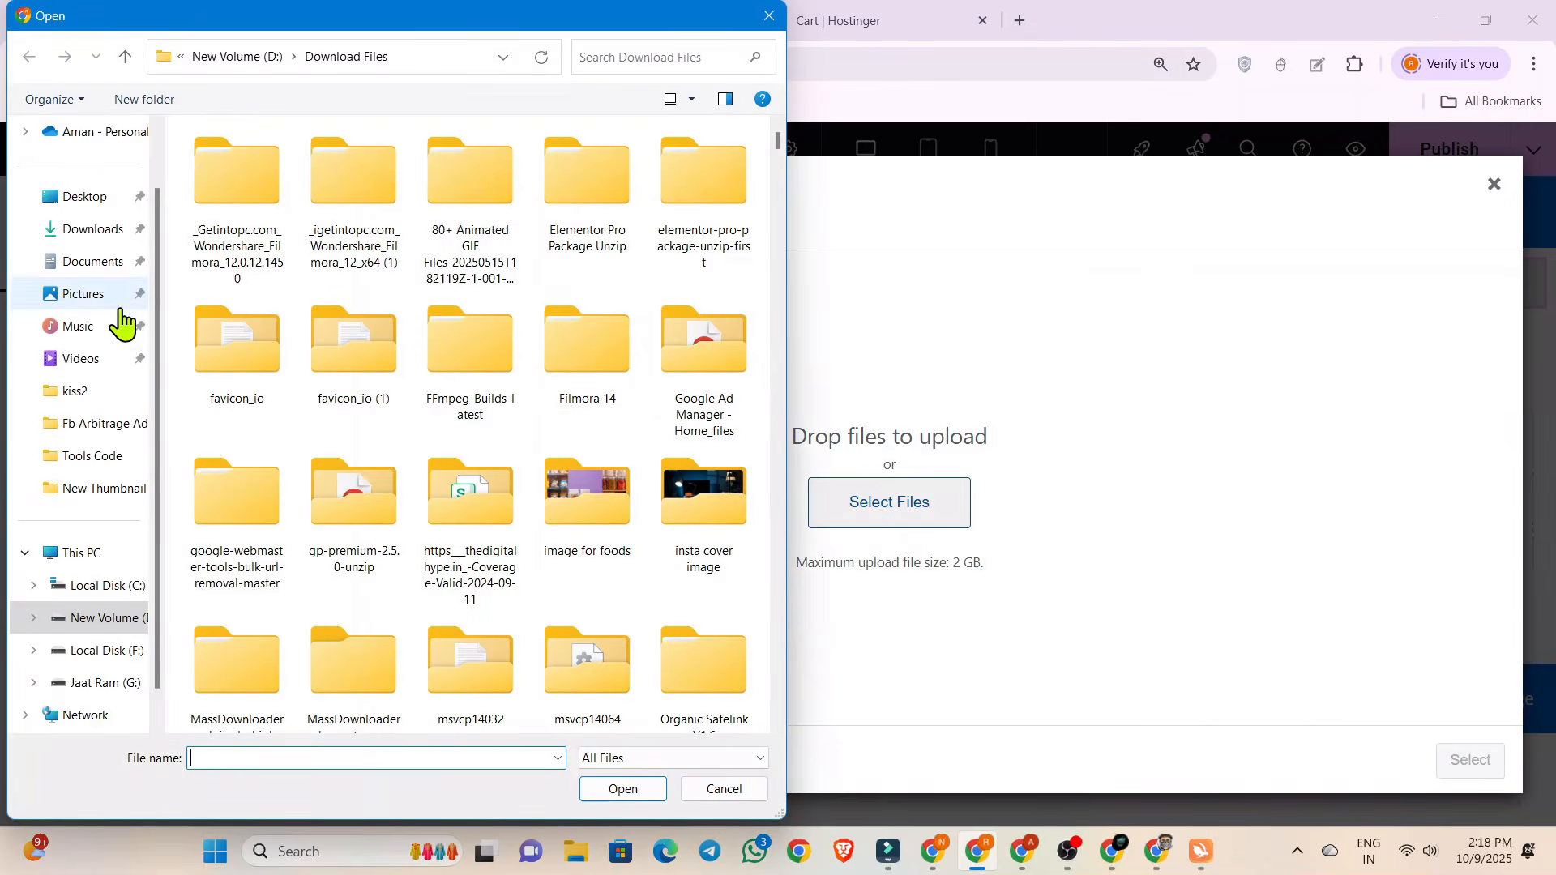
pyautogui.scroll(1, 90, 299)
pyautogui.click(90, 299)
pyautogui.doubleClick(237, 220)
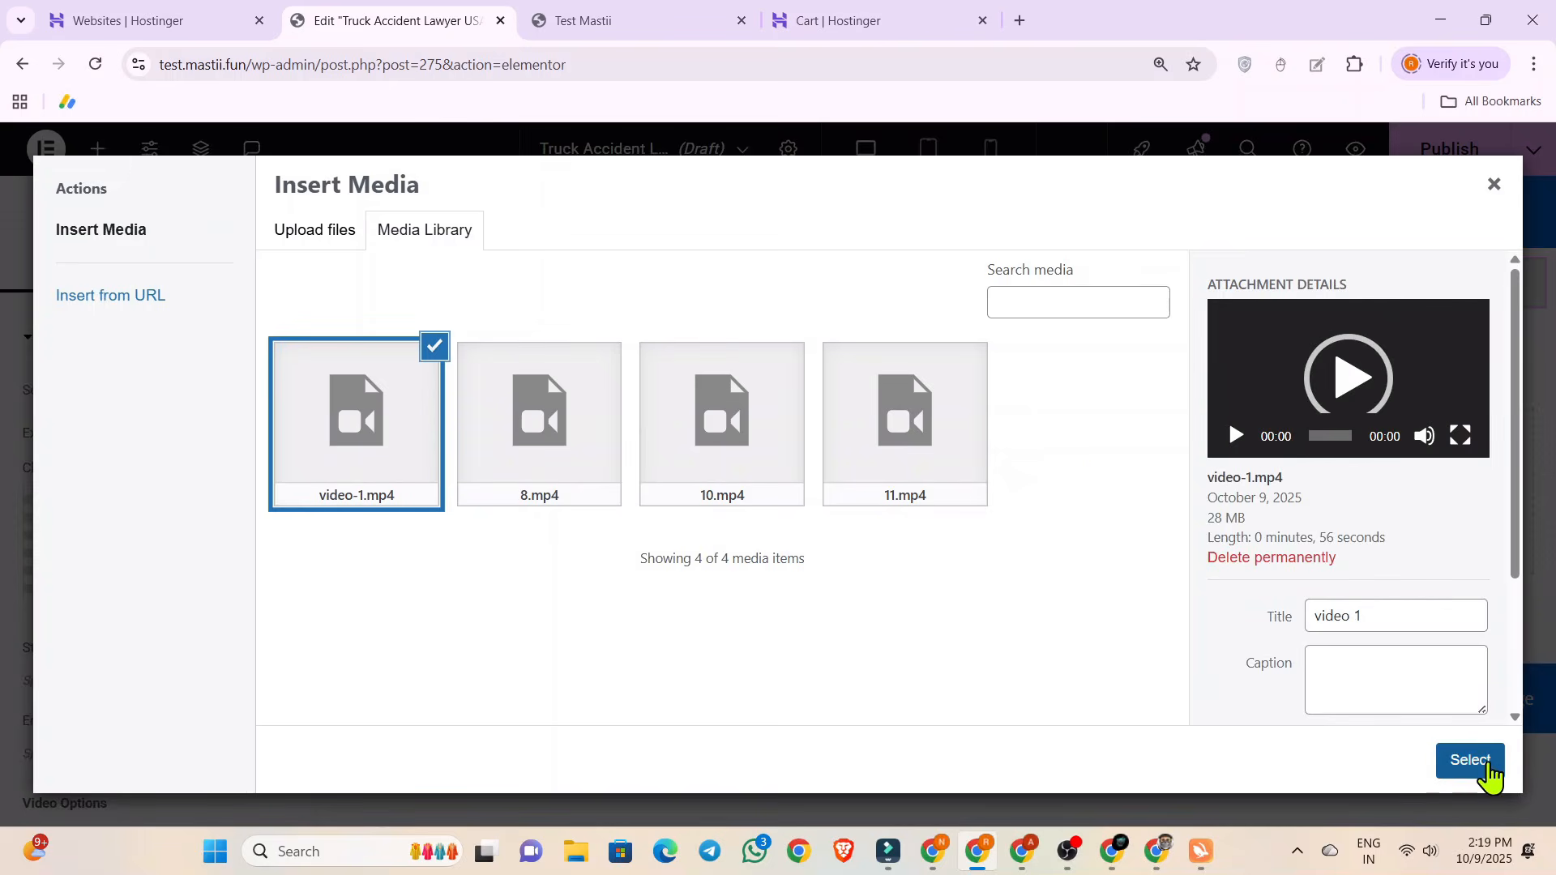
pyautogui.click(1488, 770)
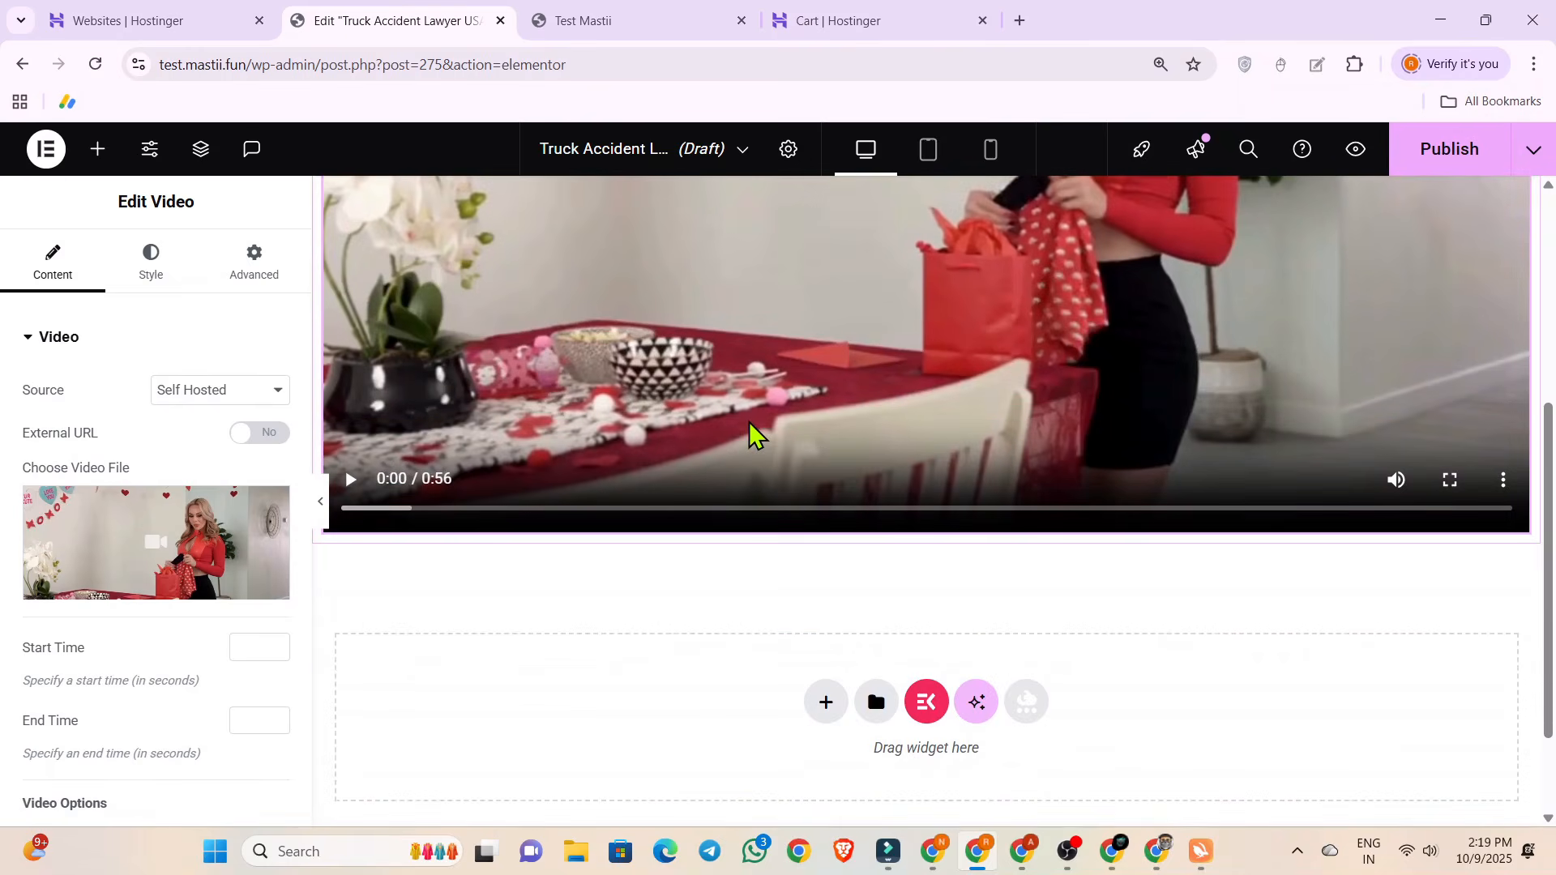
# Examine how the inserted video and the empty area beneath it look in the desktop layout.
pyautogui.scroll(1, 748, 421)
pyautogui.scroll(-2, 748, 421)
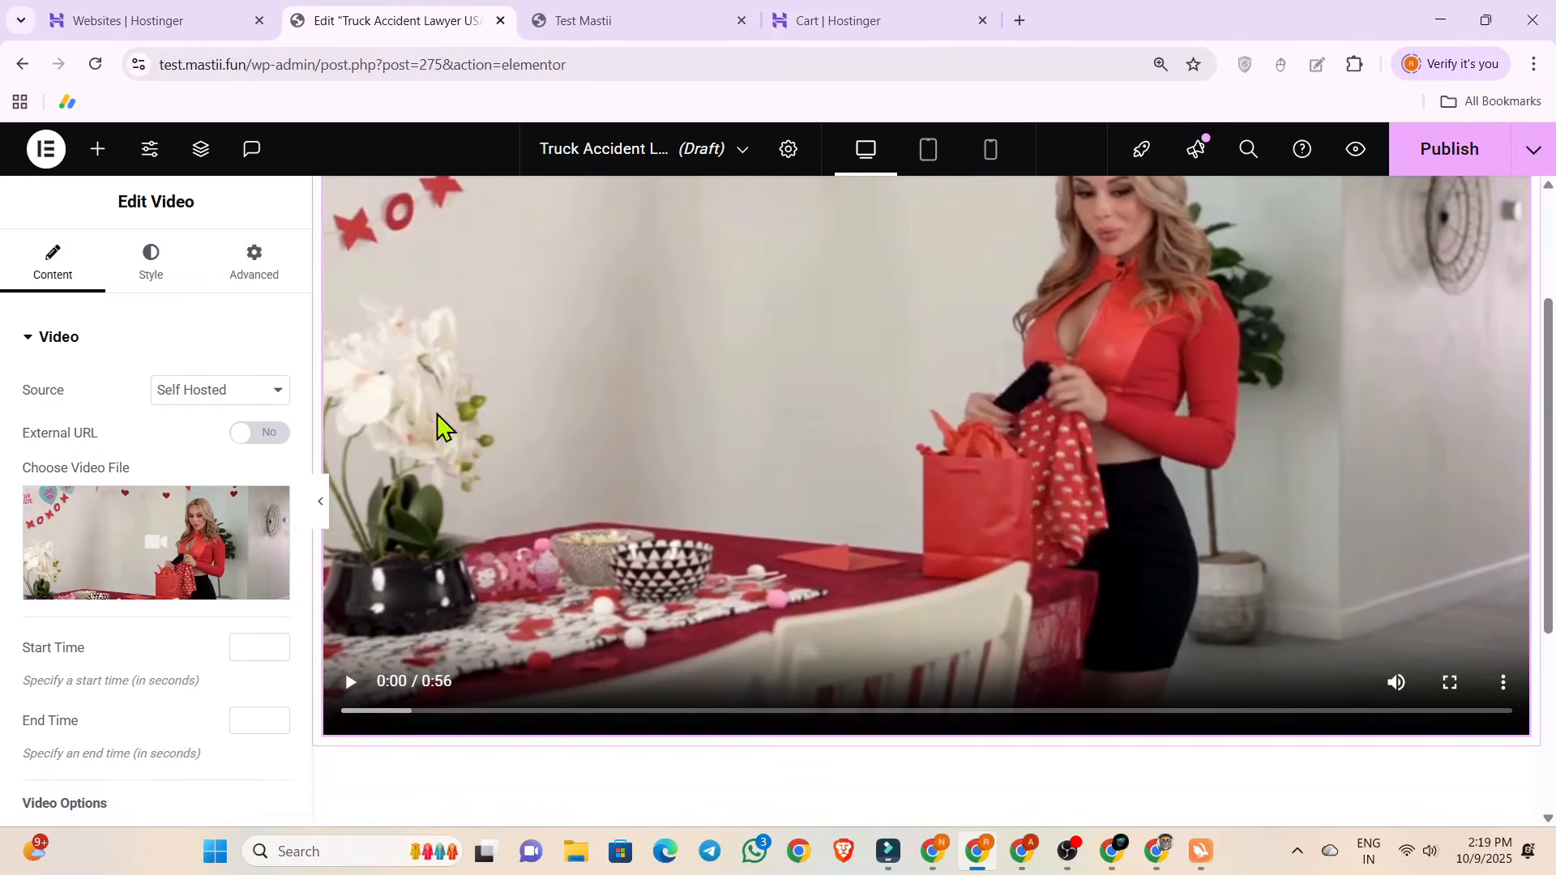
pyautogui.scroll(2, 510, 460)
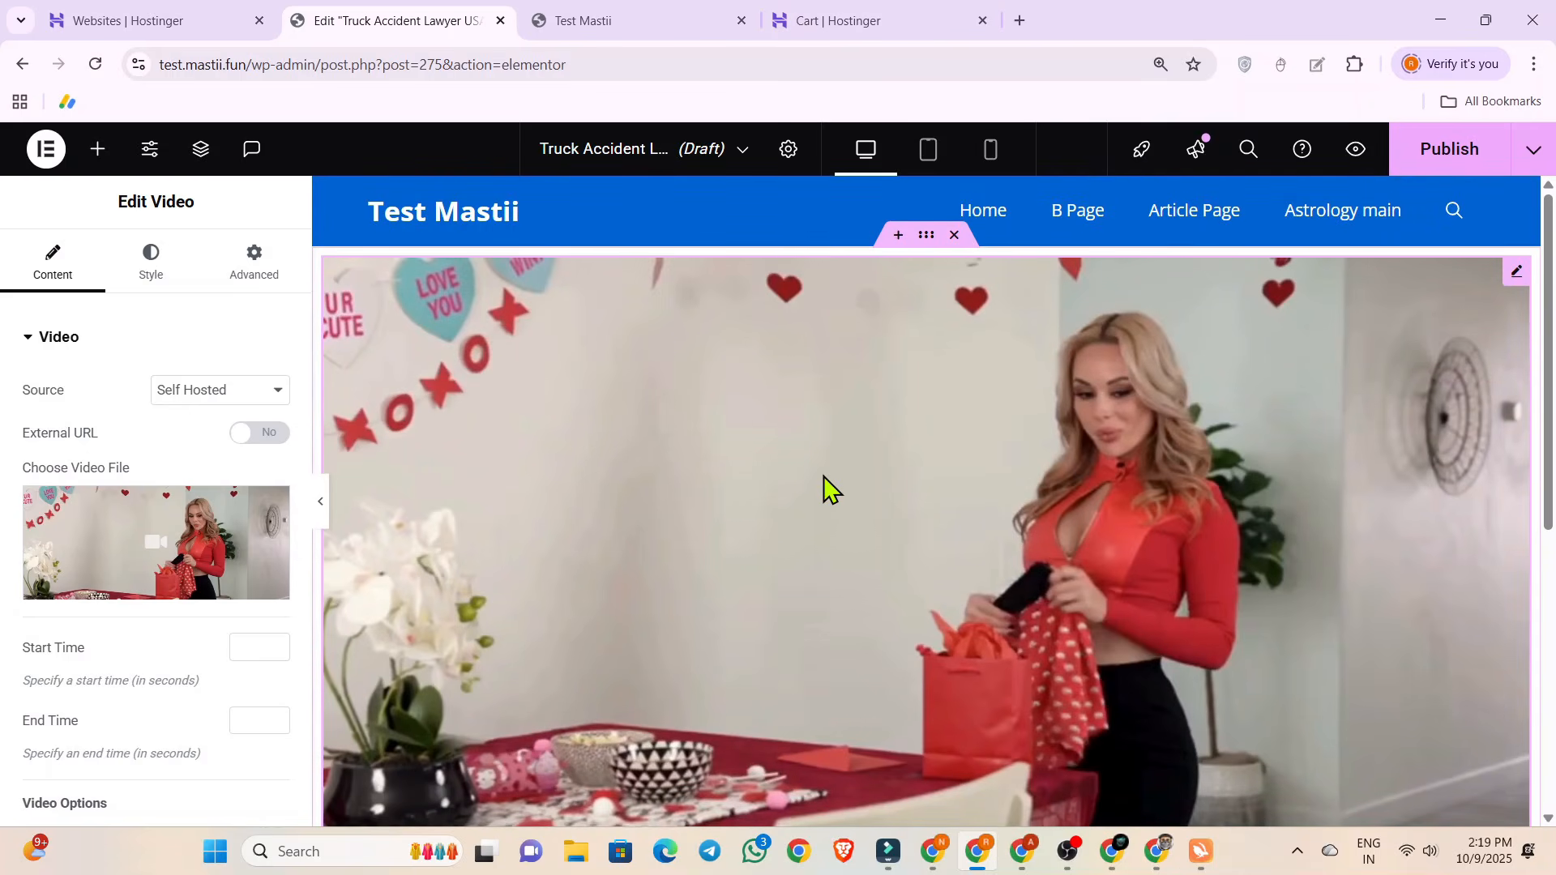
pyautogui.scroll(-5, 824, 475)
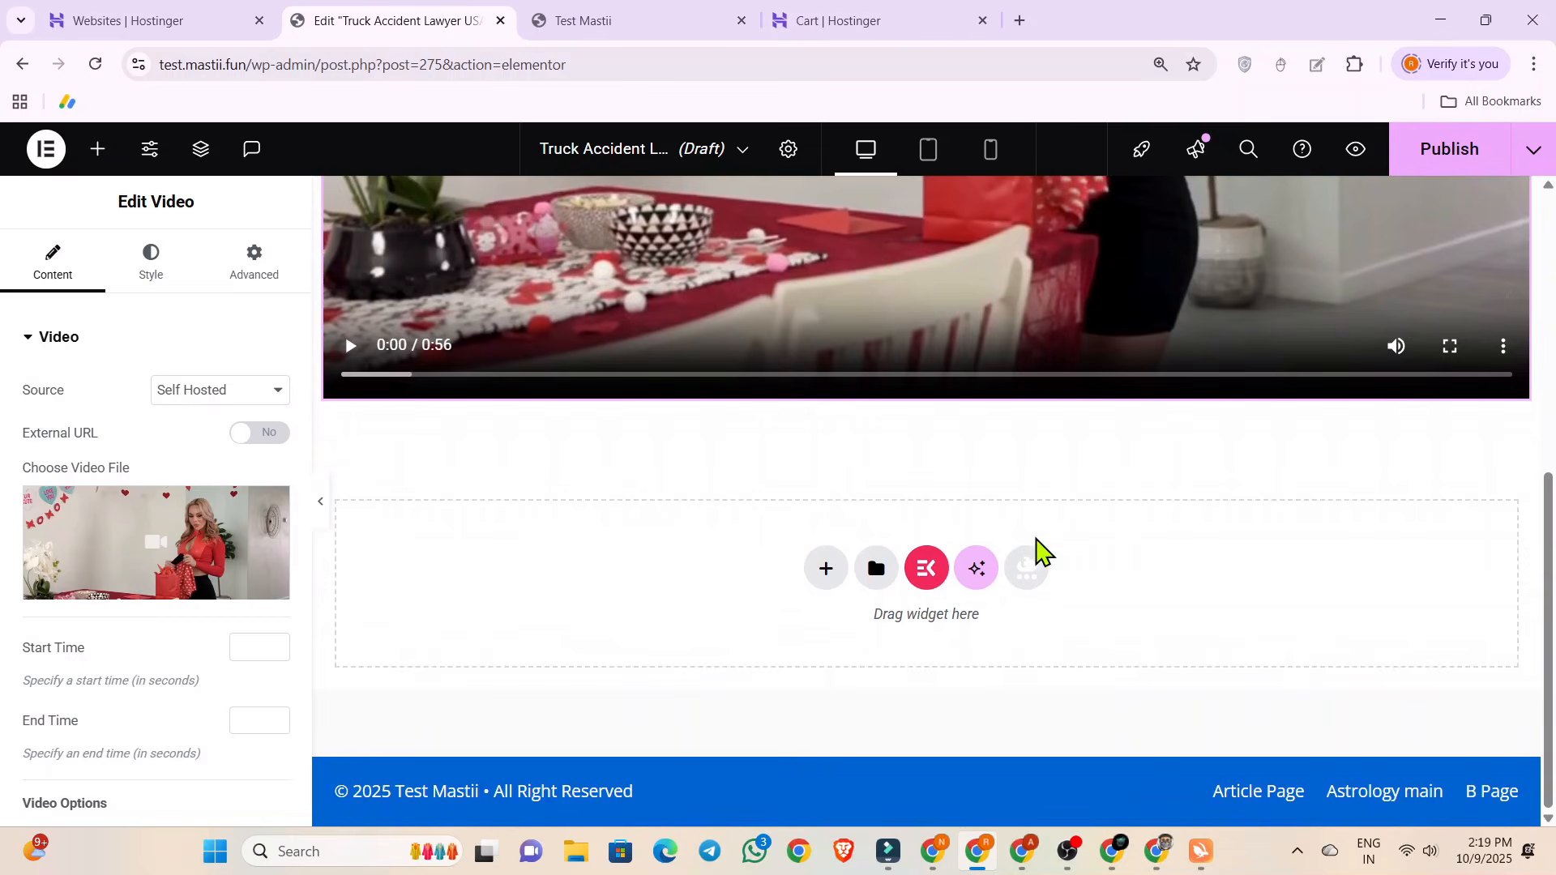
pyautogui.scroll(5, 731, 487)
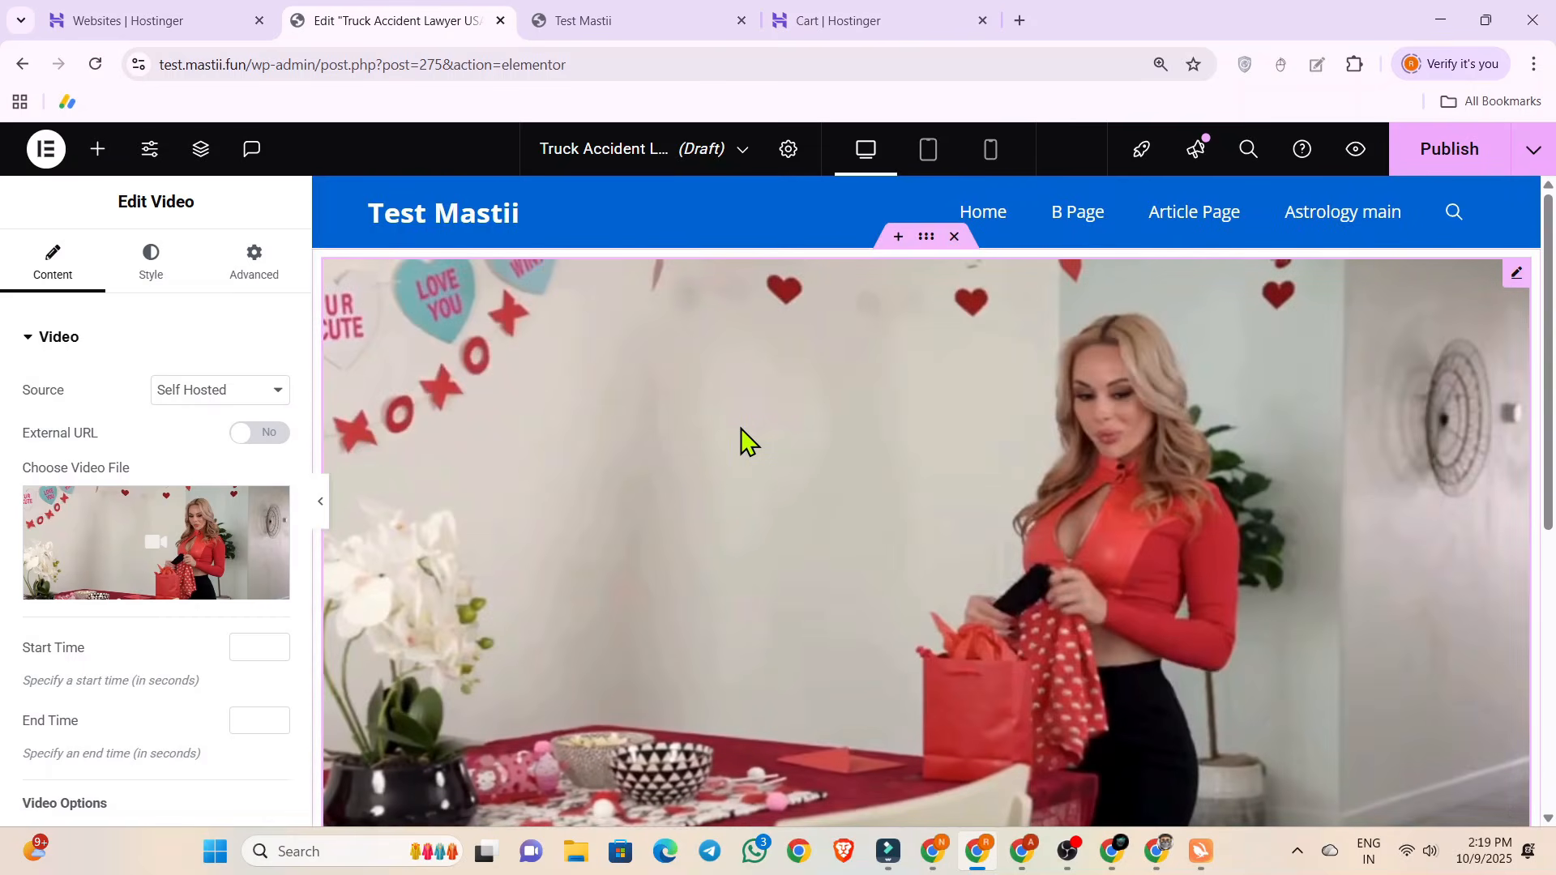
pyautogui.scroll(-3, 742, 421)
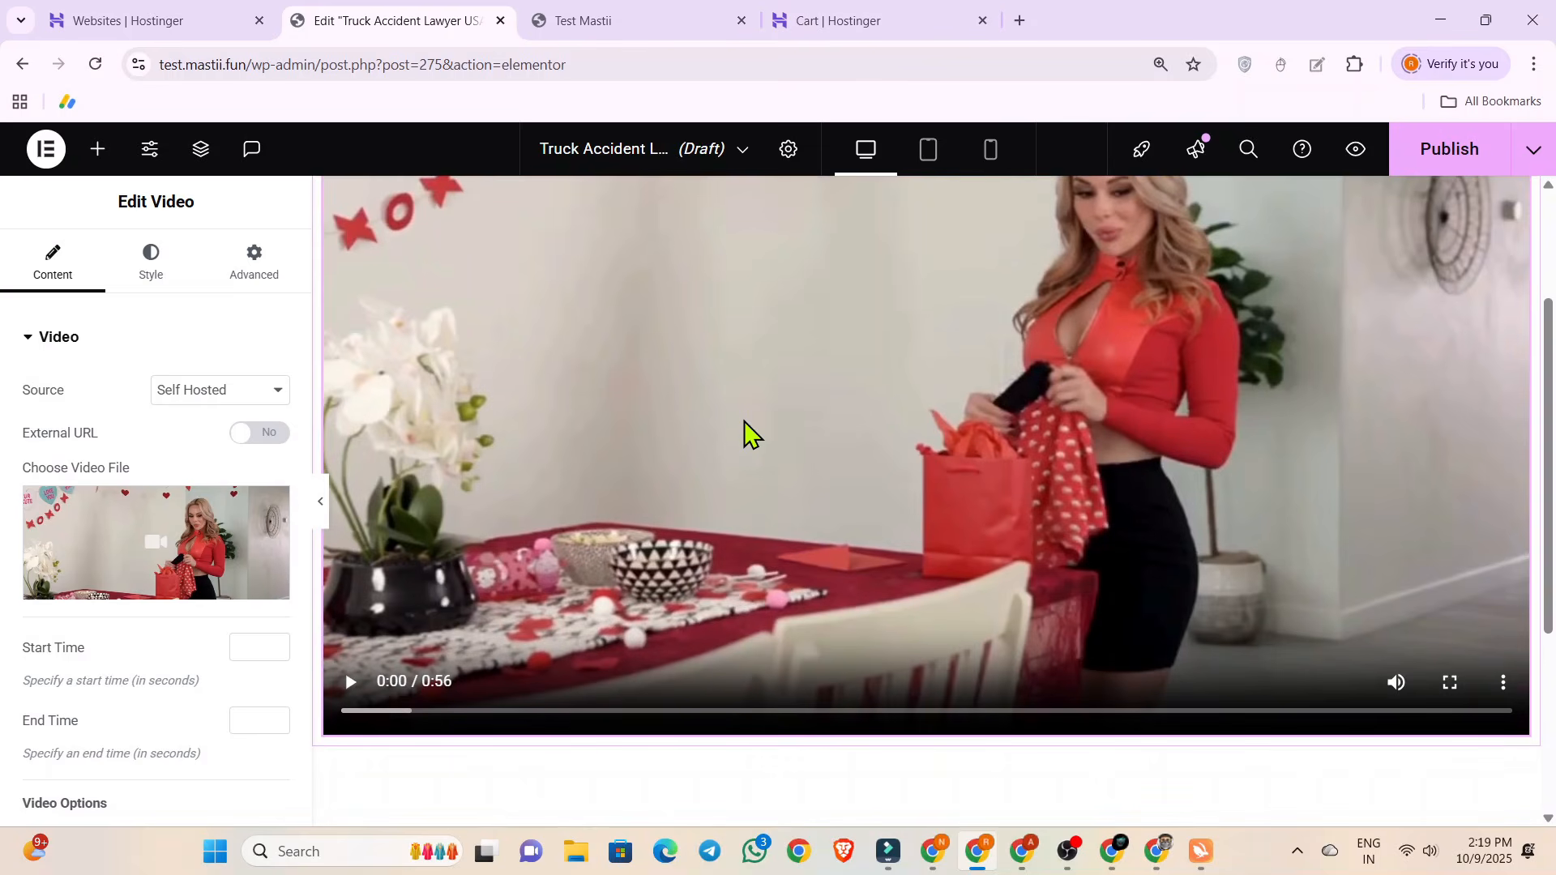
pyautogui.scroll(3, 743, 420)
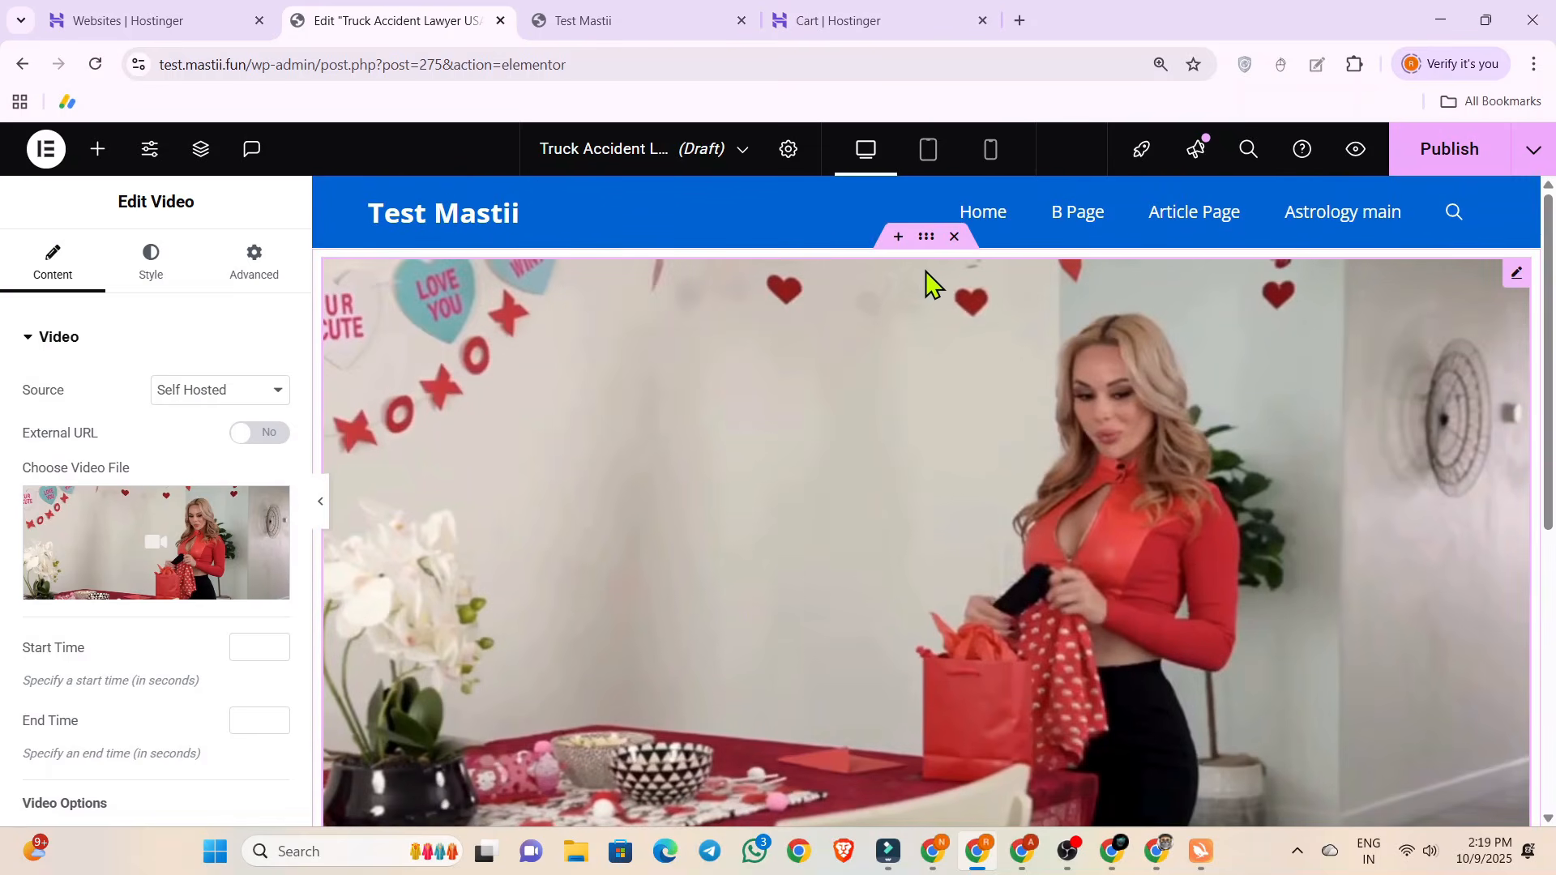
# Switch the preview to mobile, check the page layout and video options, and briefly test the video's playback.
pyautogui.click(988, 158)
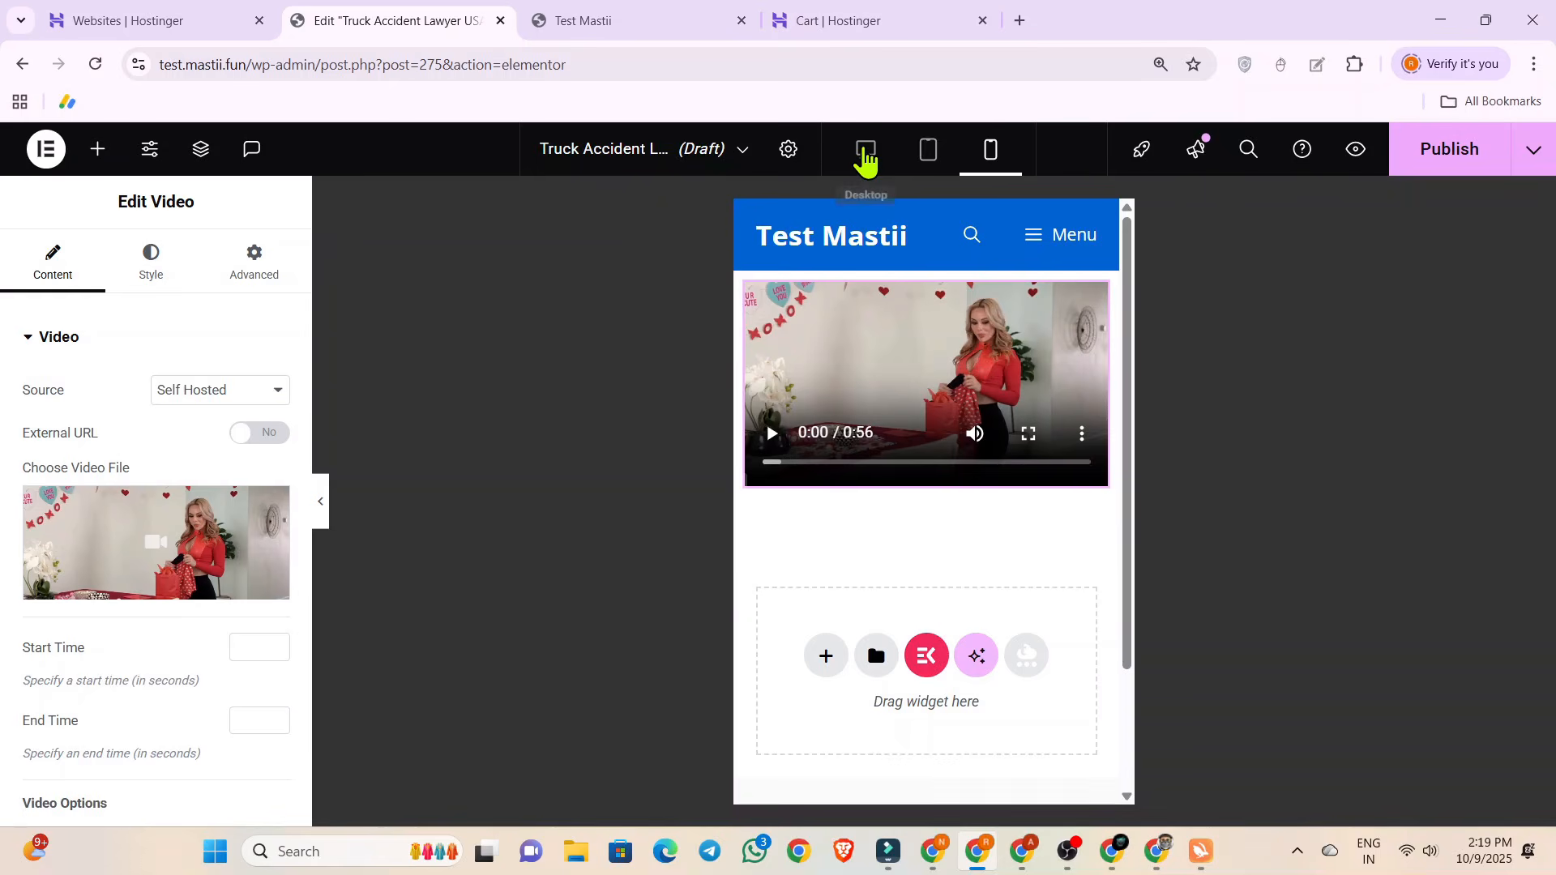
pyautogui.scroll(-2, 914, 397)
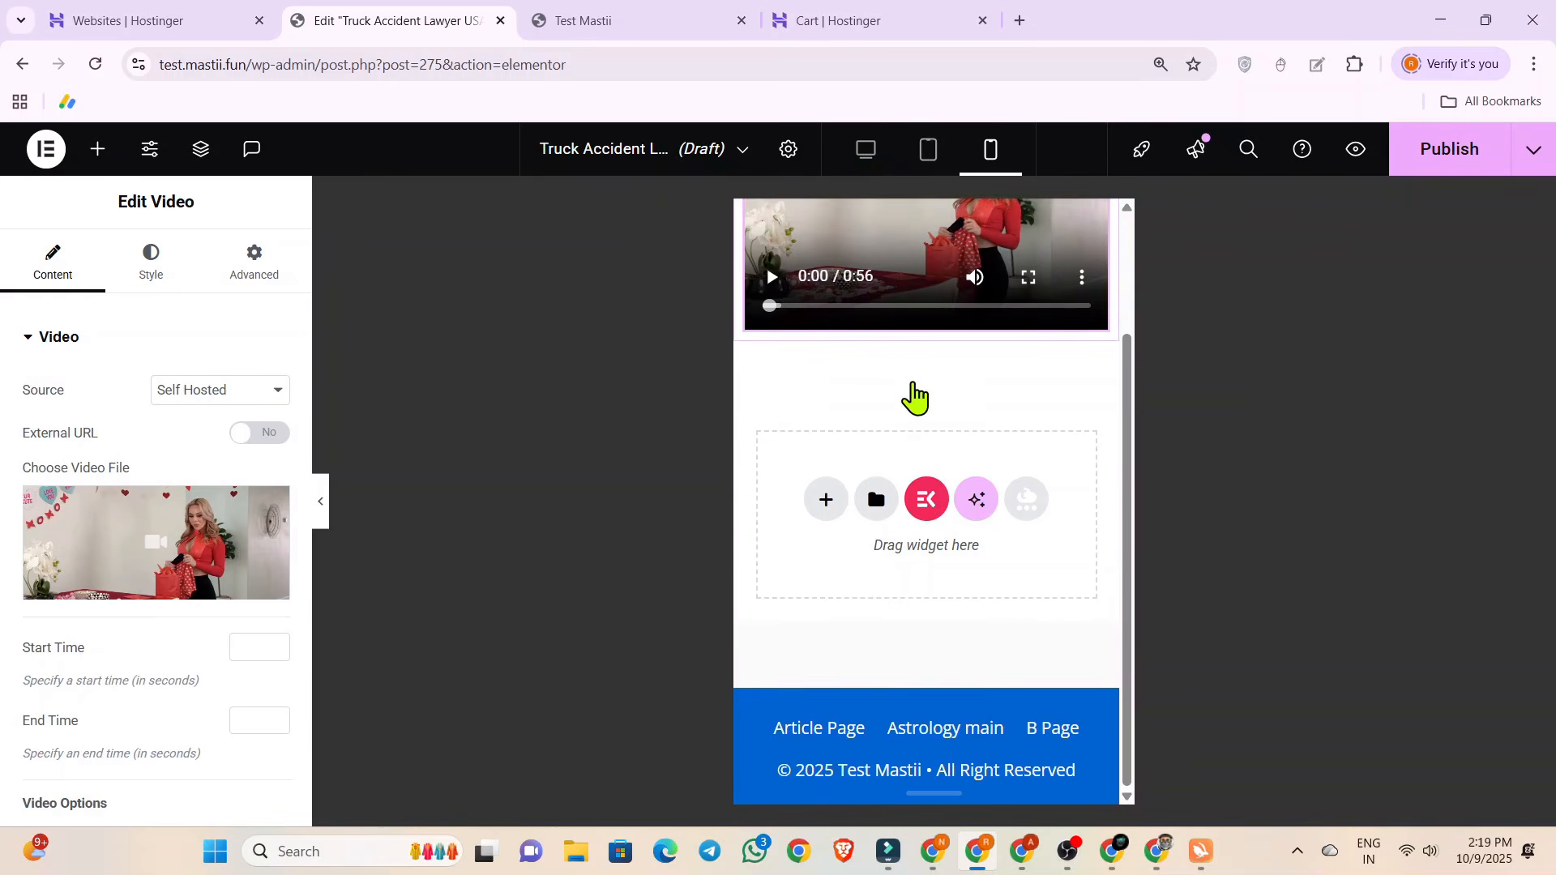
pyautogui.scroll(2, 914, 397)
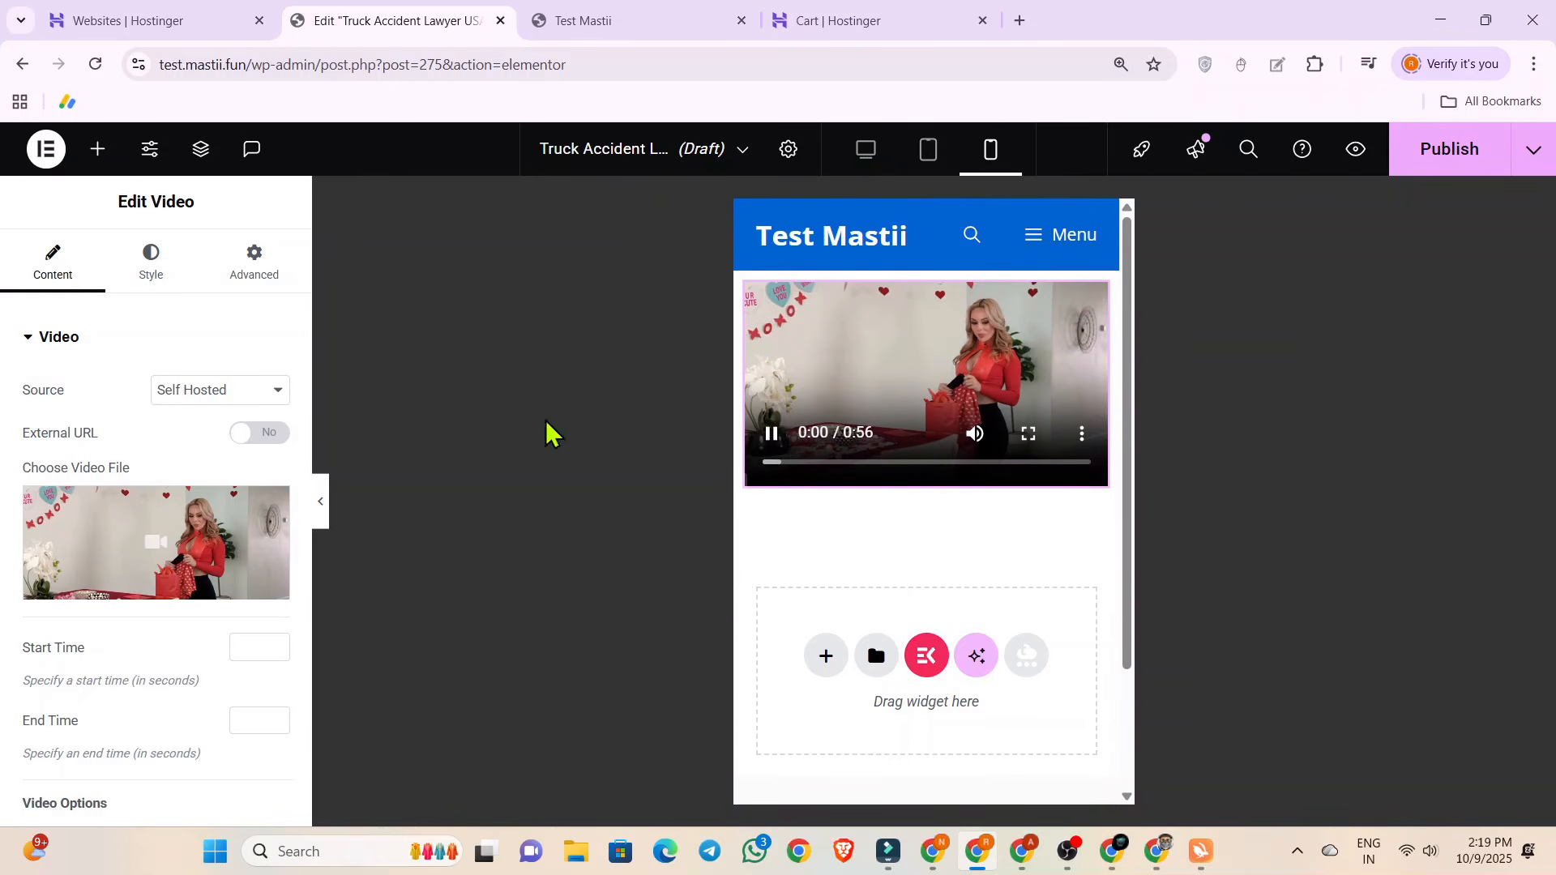
pyautogui.scroll(-5, 131, 478)
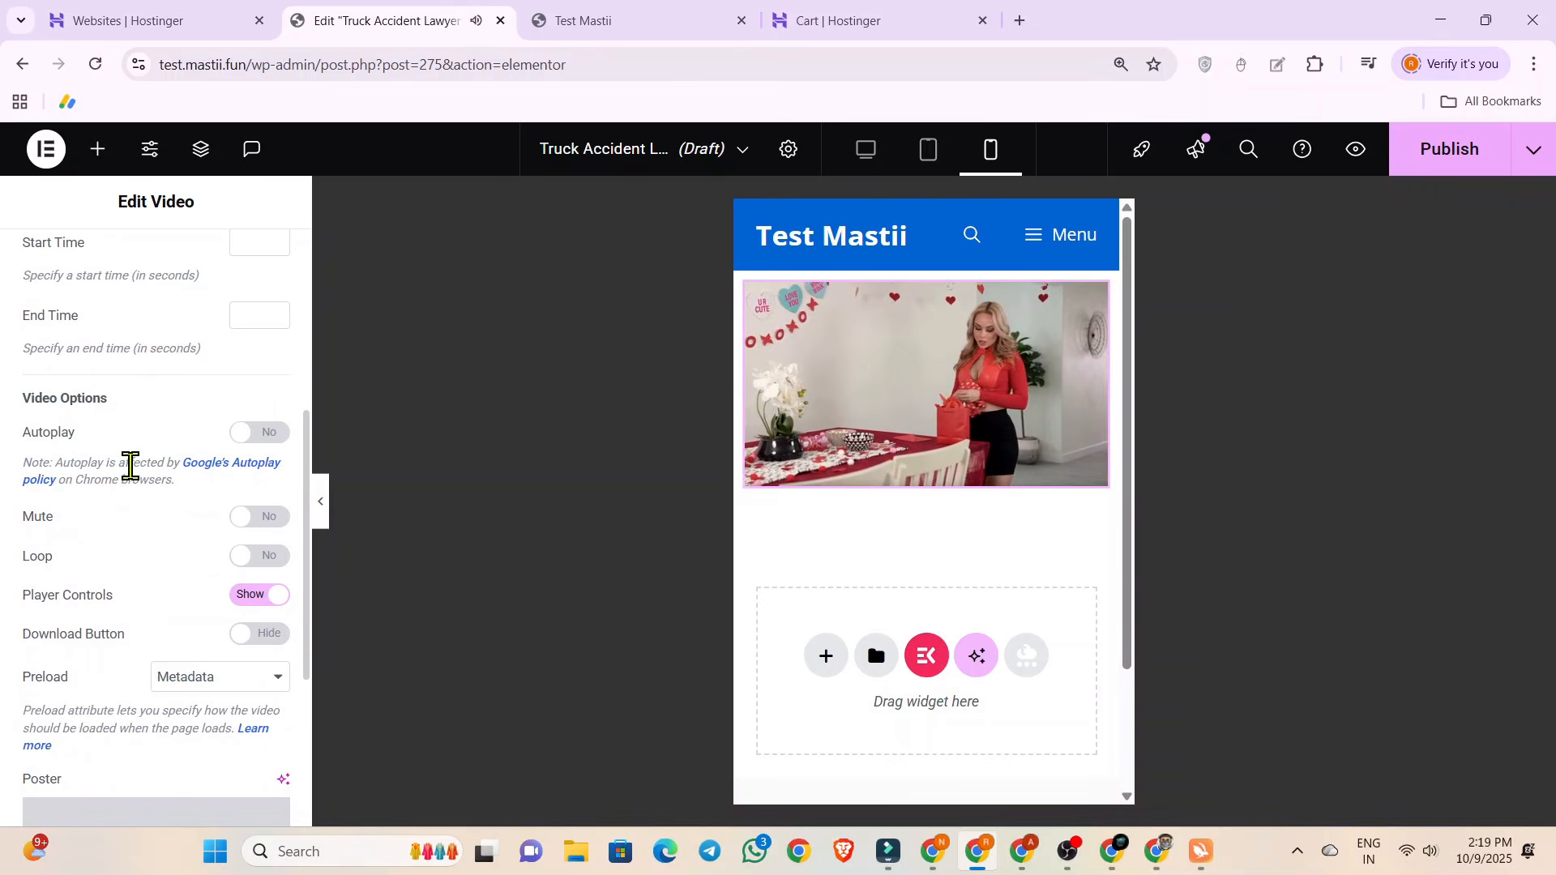
pyautogui.click(774, 434)
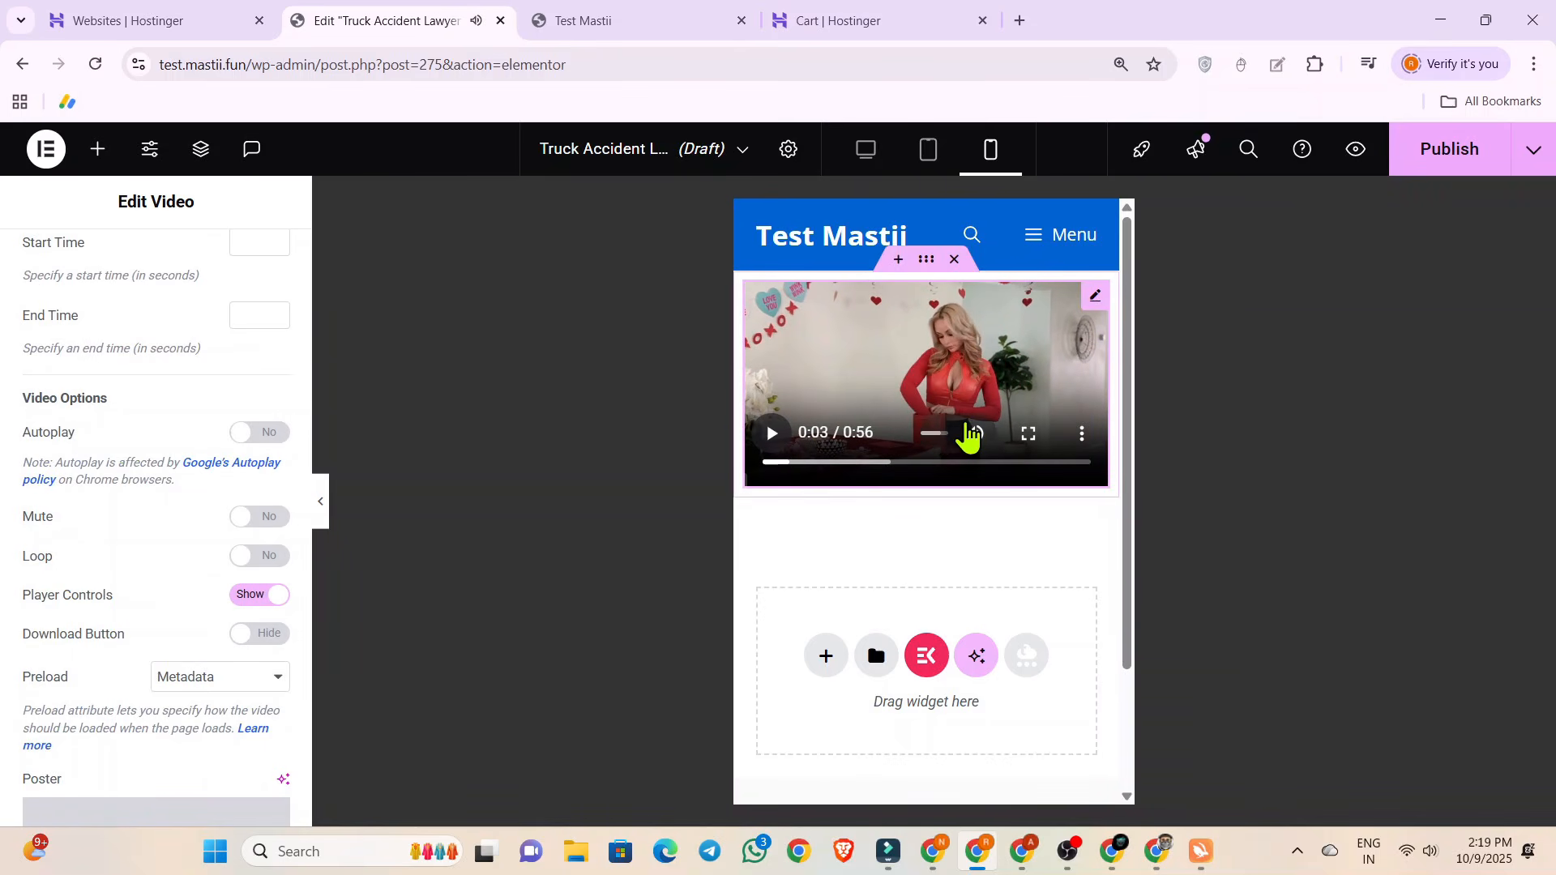
# Turn on Autoplay for the video, and mute and pause the playback in the mobile preview.
pyautogui.click(969, 435)
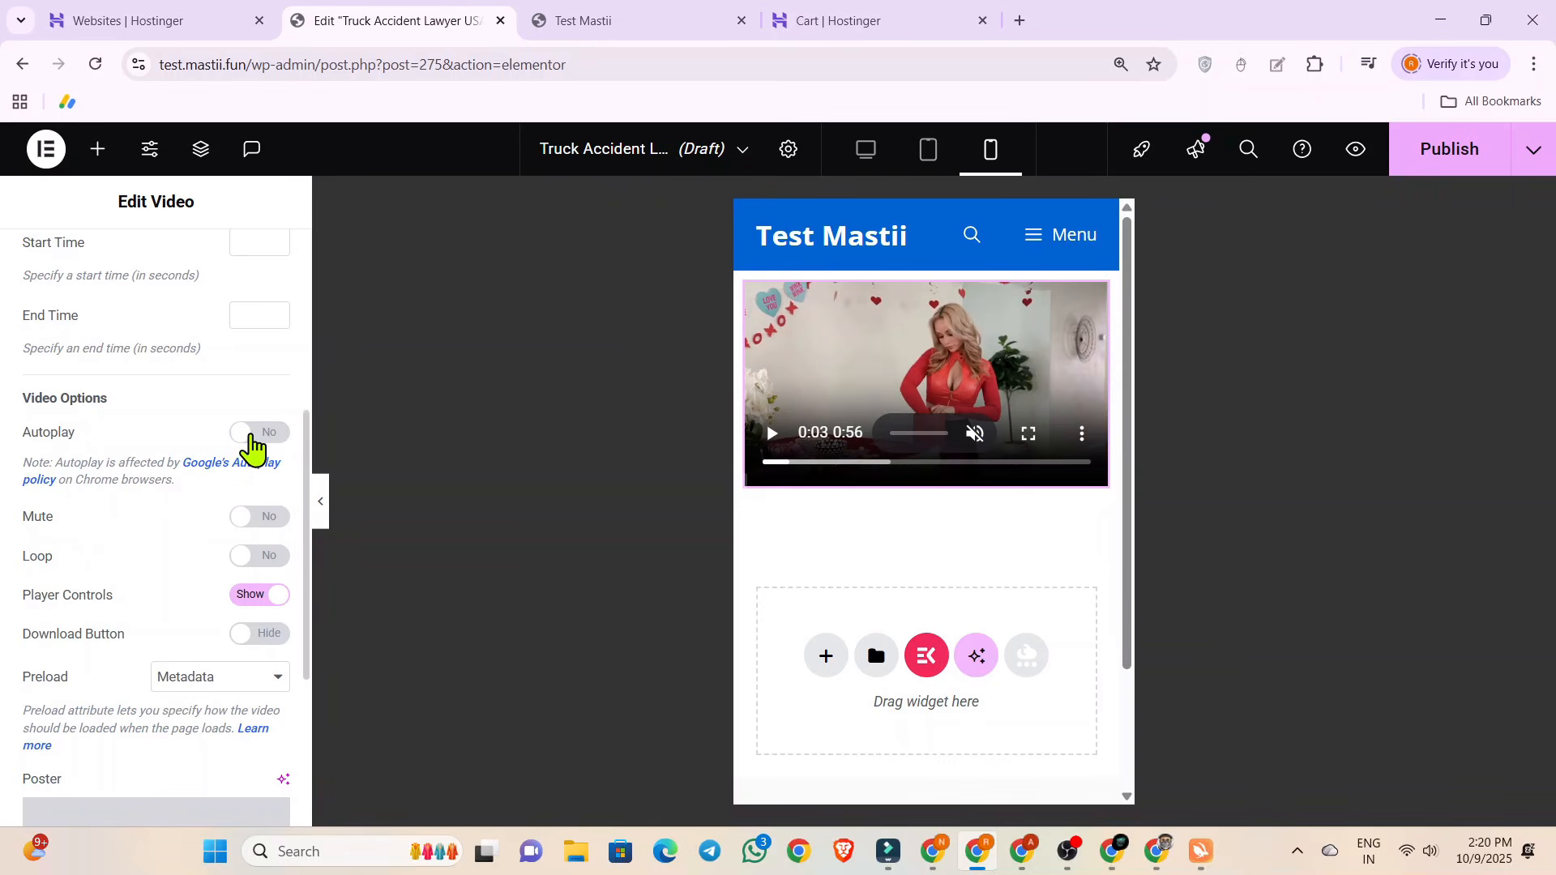
pyautogui.click(252, 438)
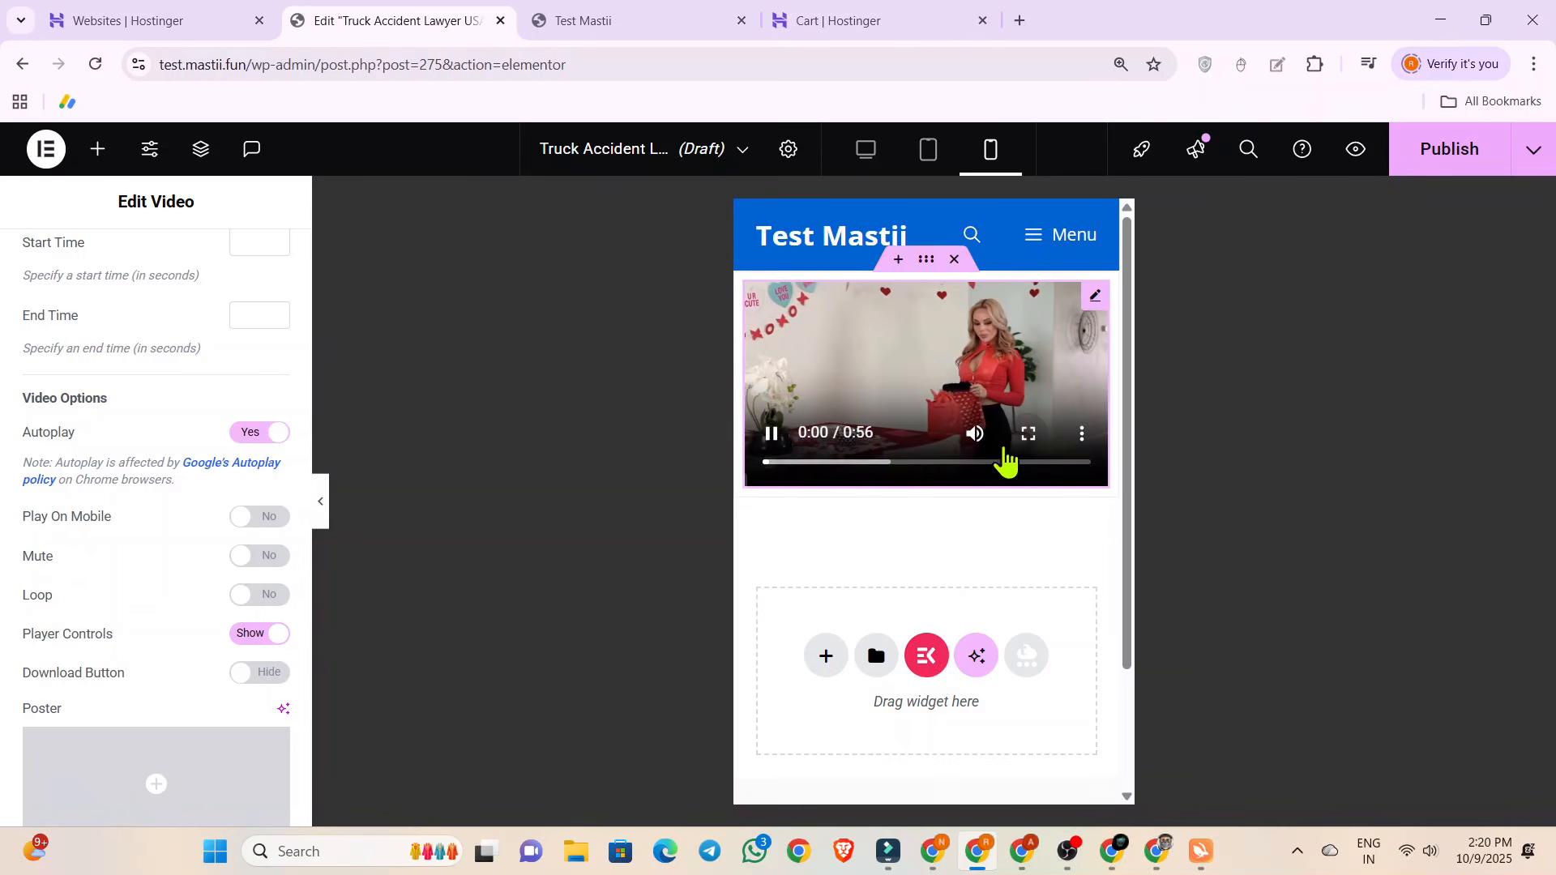
pyautogui.click(971, 438)
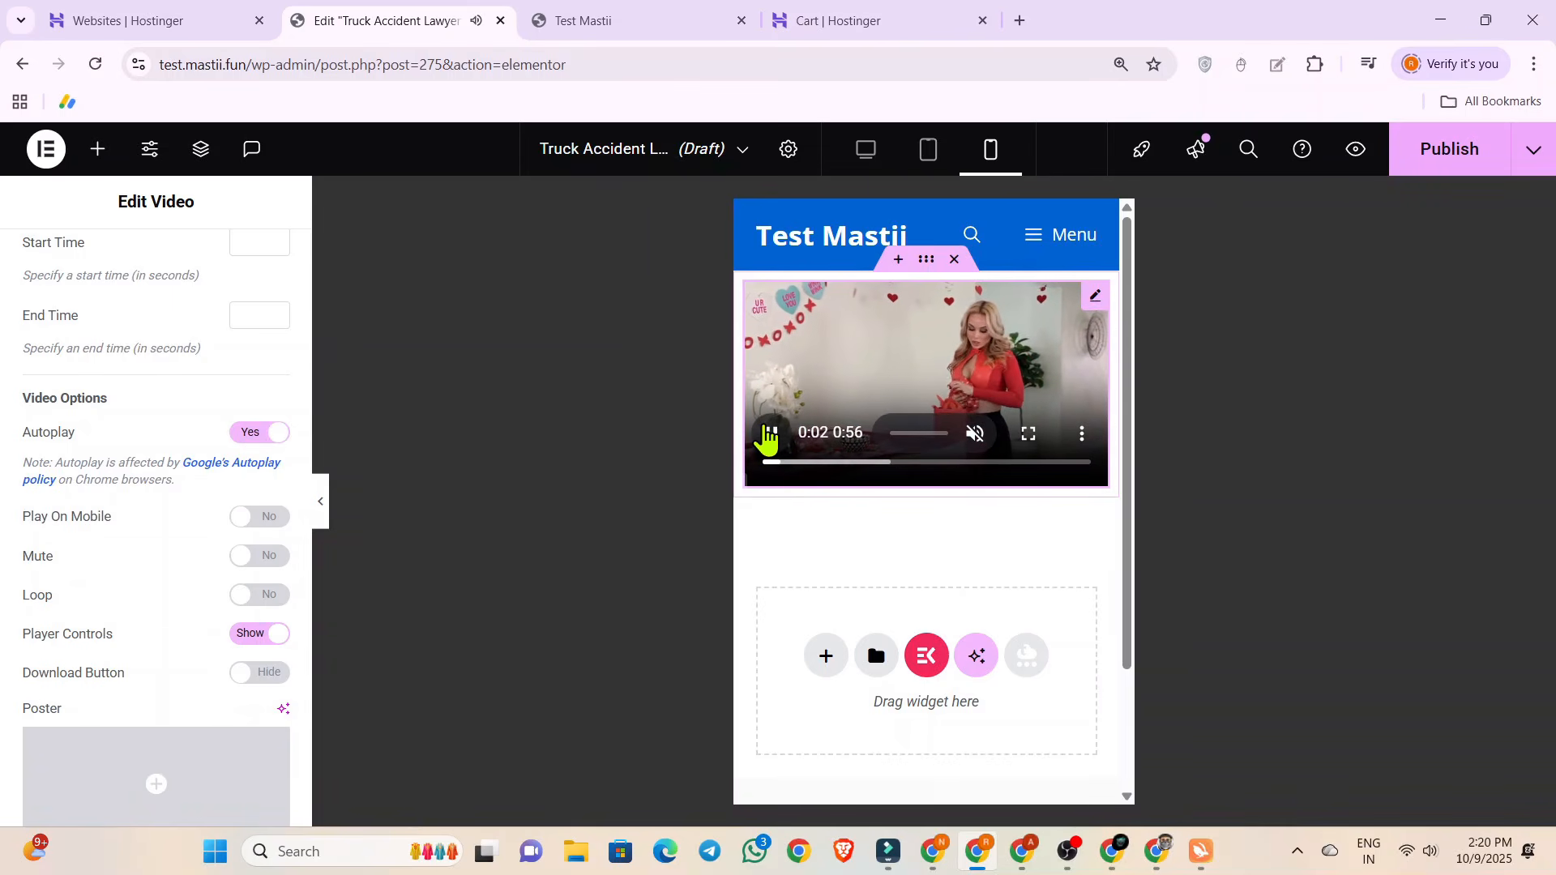
pyautogui.click(768, 435)
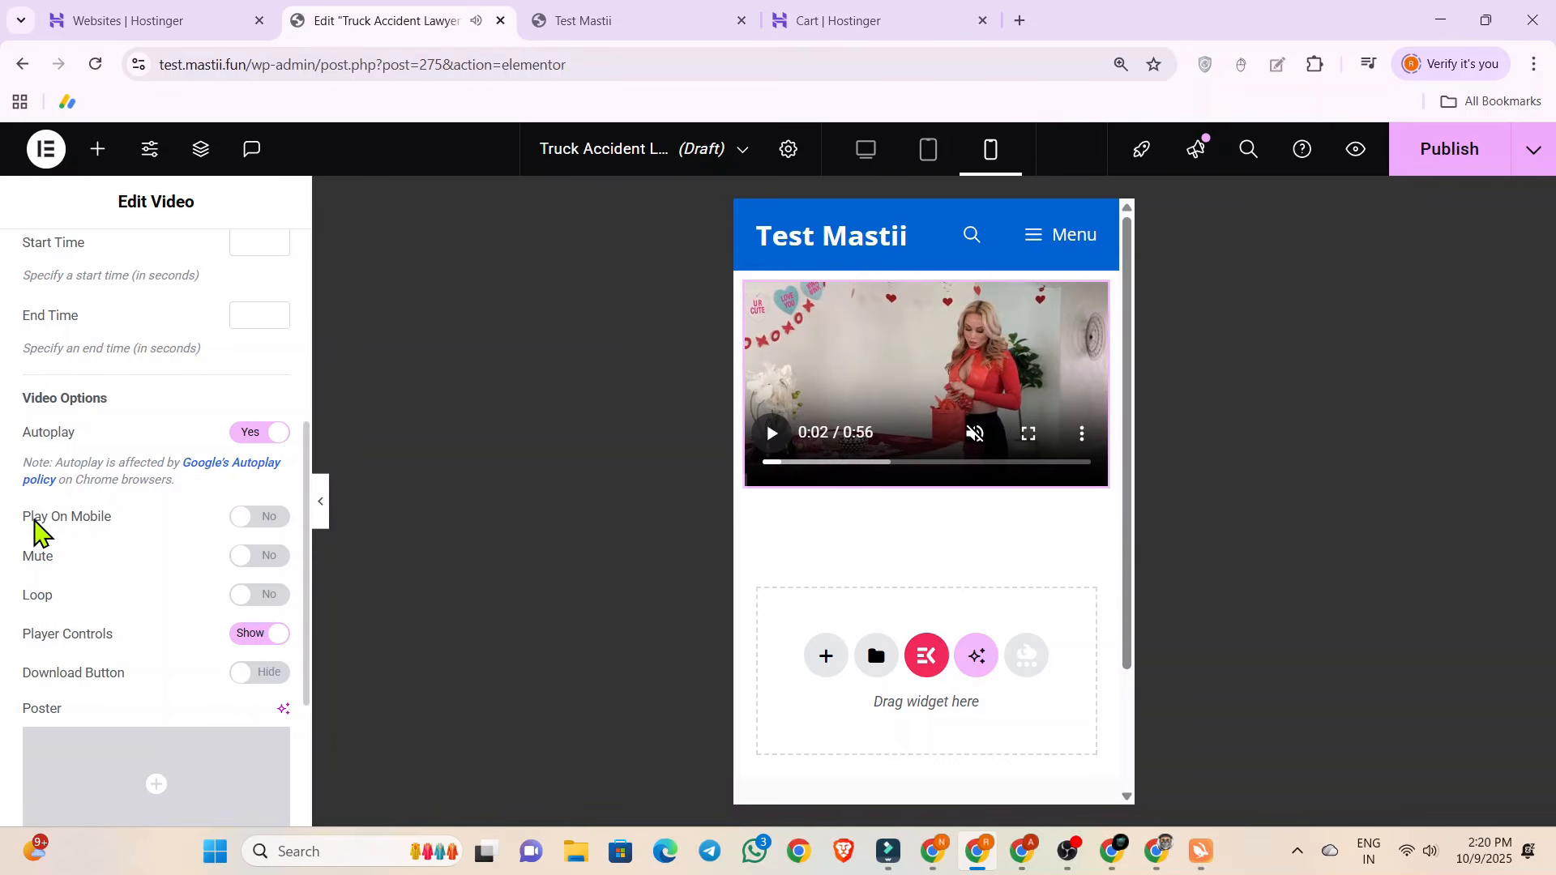
# Turn on Play On Mobile and Mute in the video options, pausing the preview after each change.
pyautogui.click(269, 518)
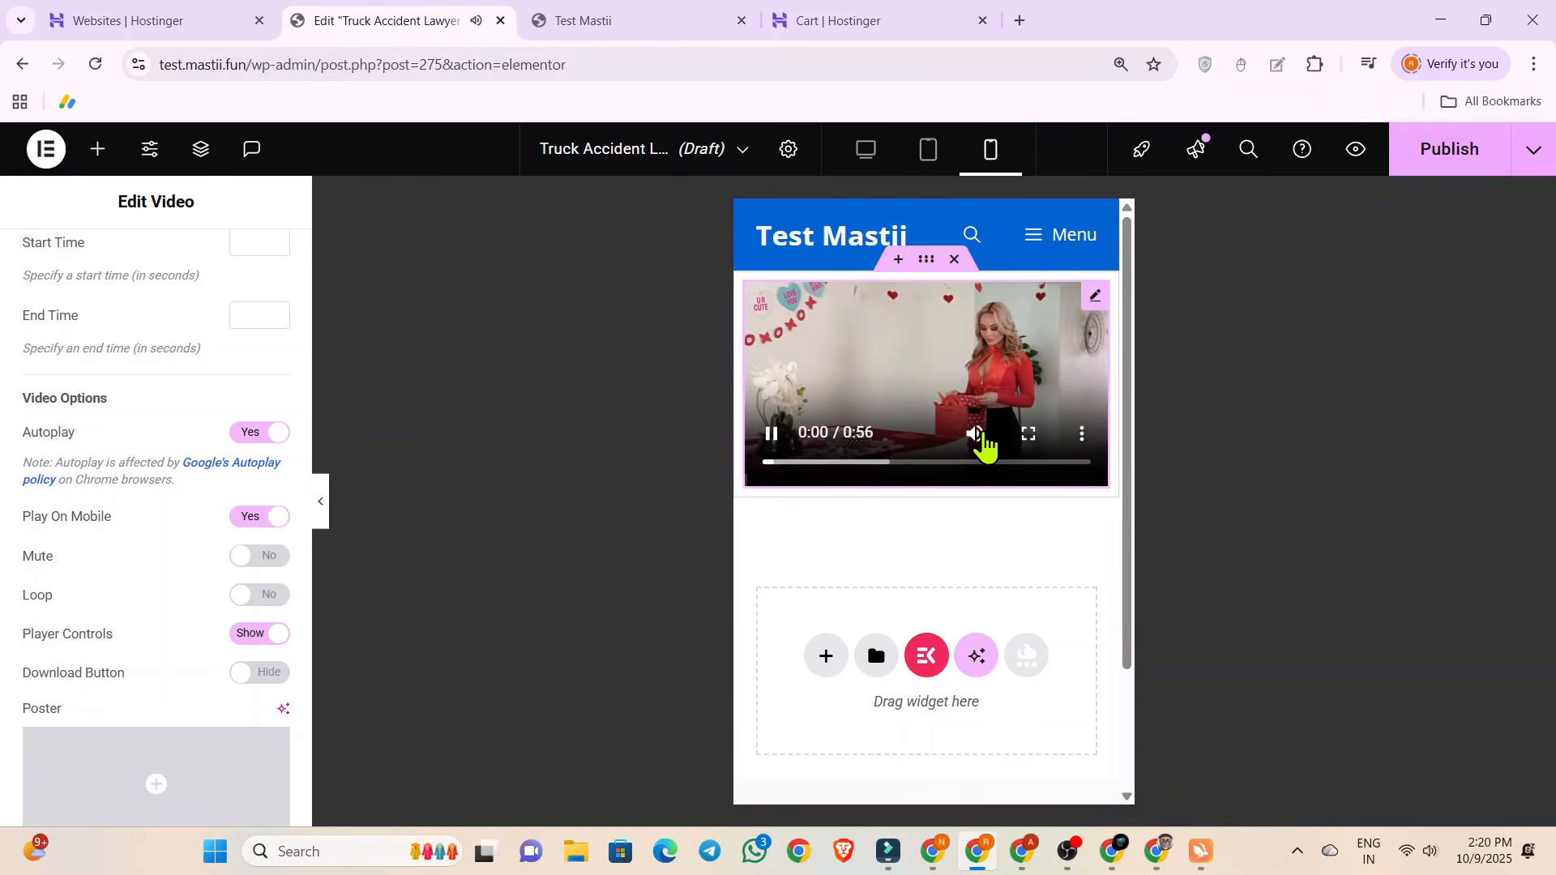
pyautogui.click(772, 436)
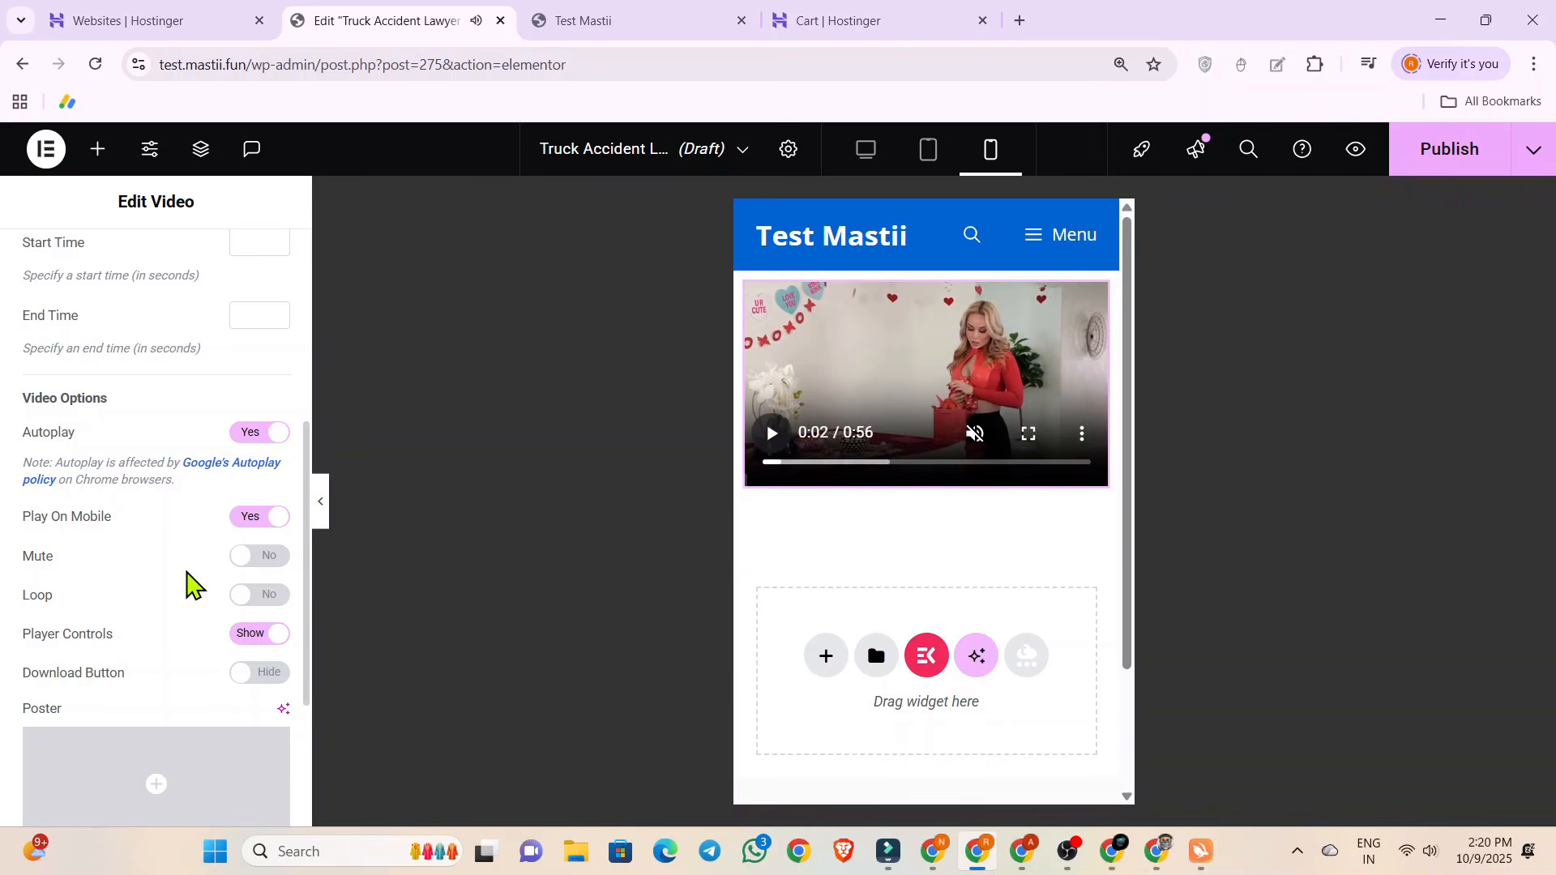
pyautogui.click(247, 558)
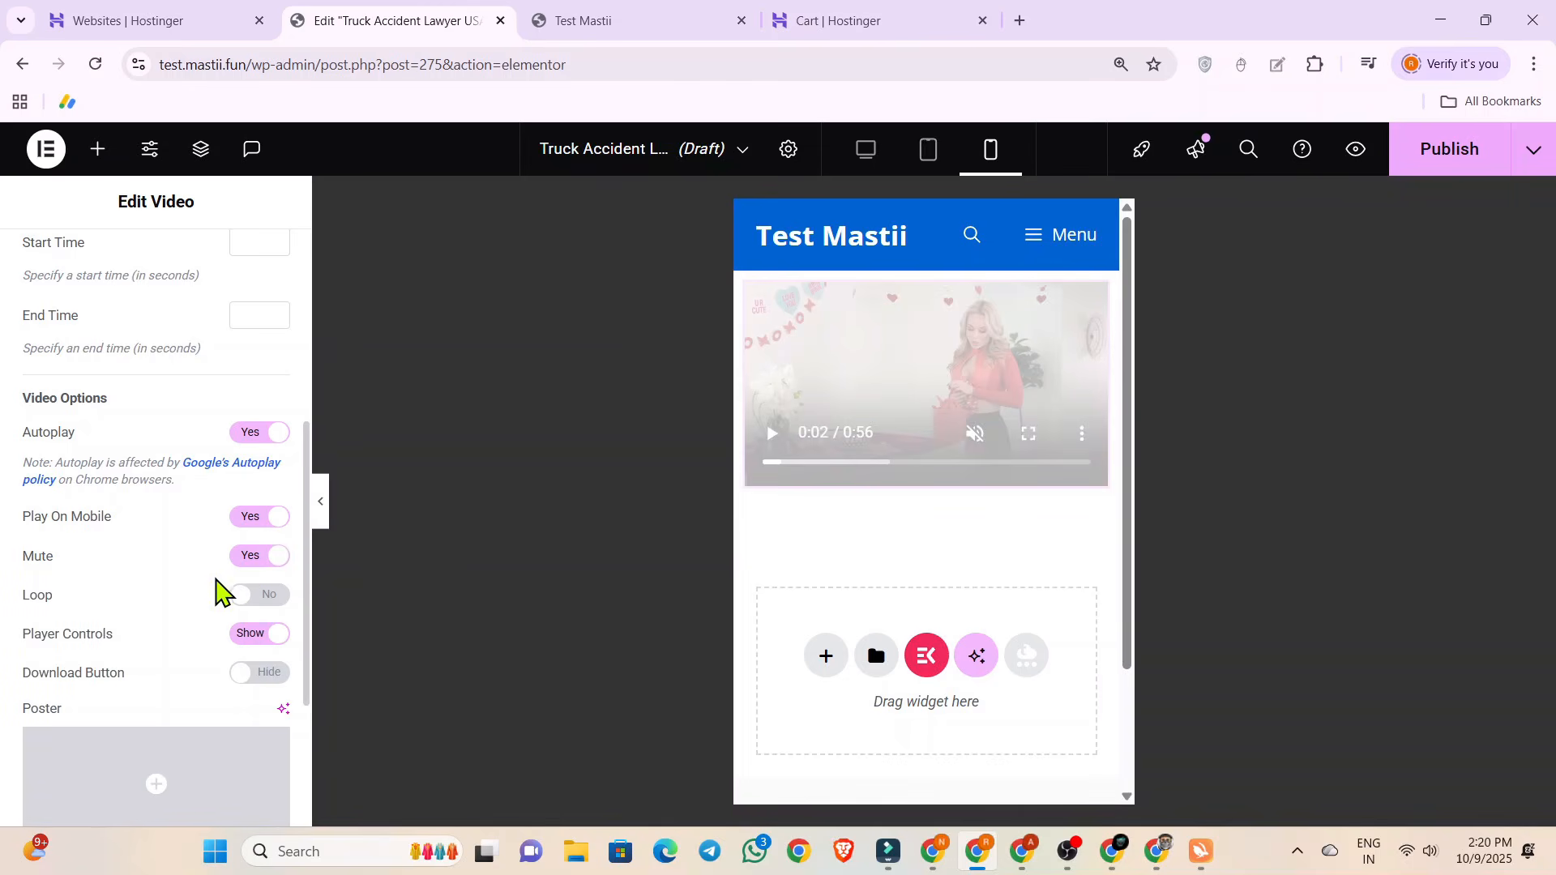
pyautogui.click(774, 436)
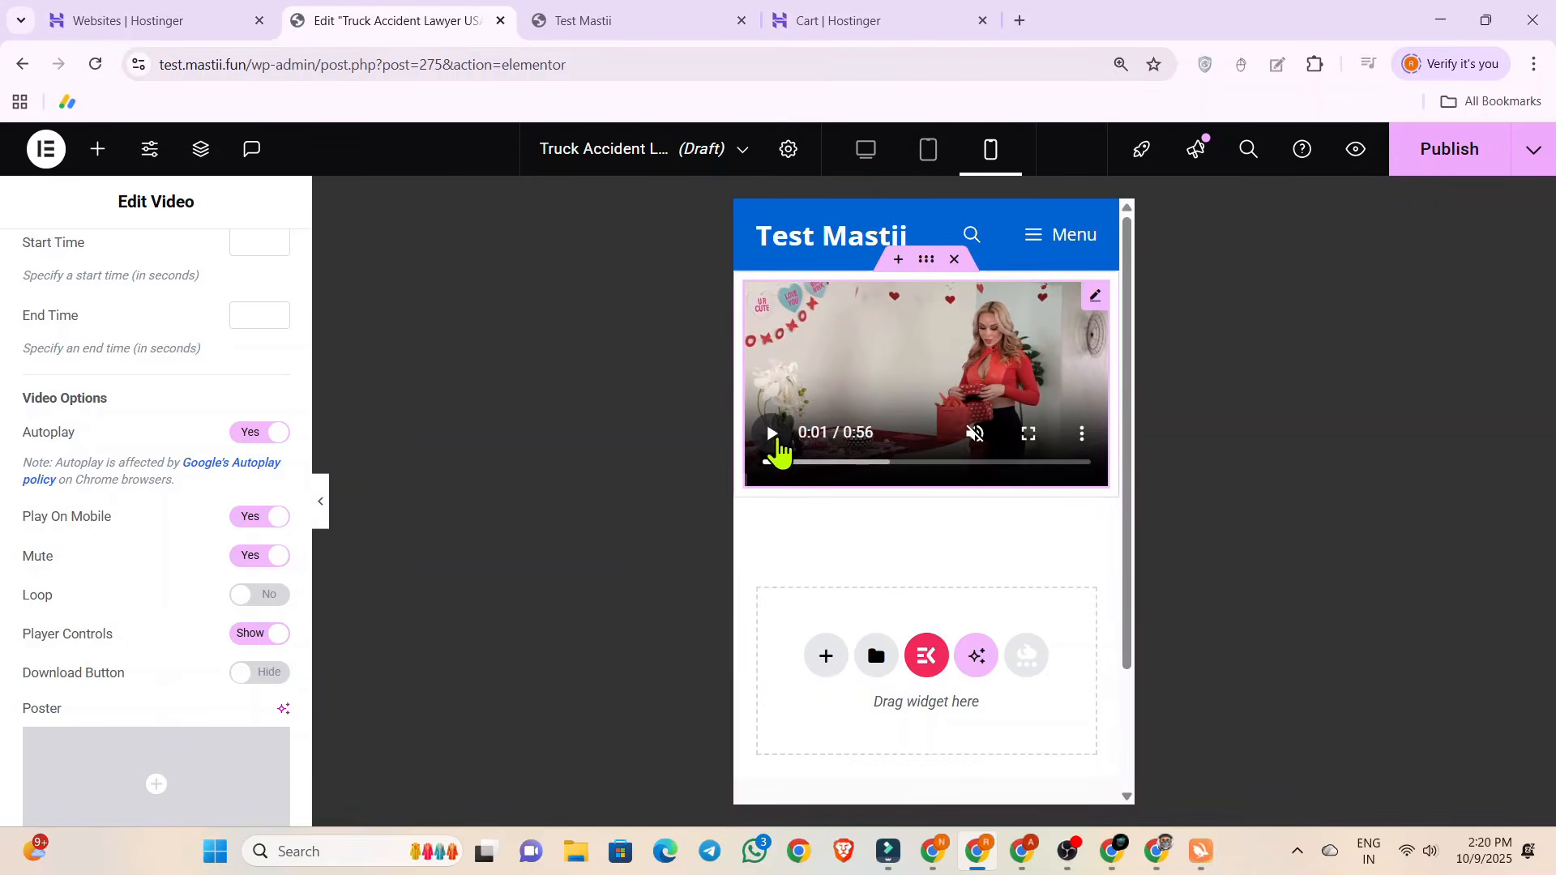
# Enable the video's Image Overlay and set a still picture of the video's two people as its image.
pyautogui.scroll(-4, 27, 604)
pyautogui.click(50, 617)
pyautogui.click(258, 440)
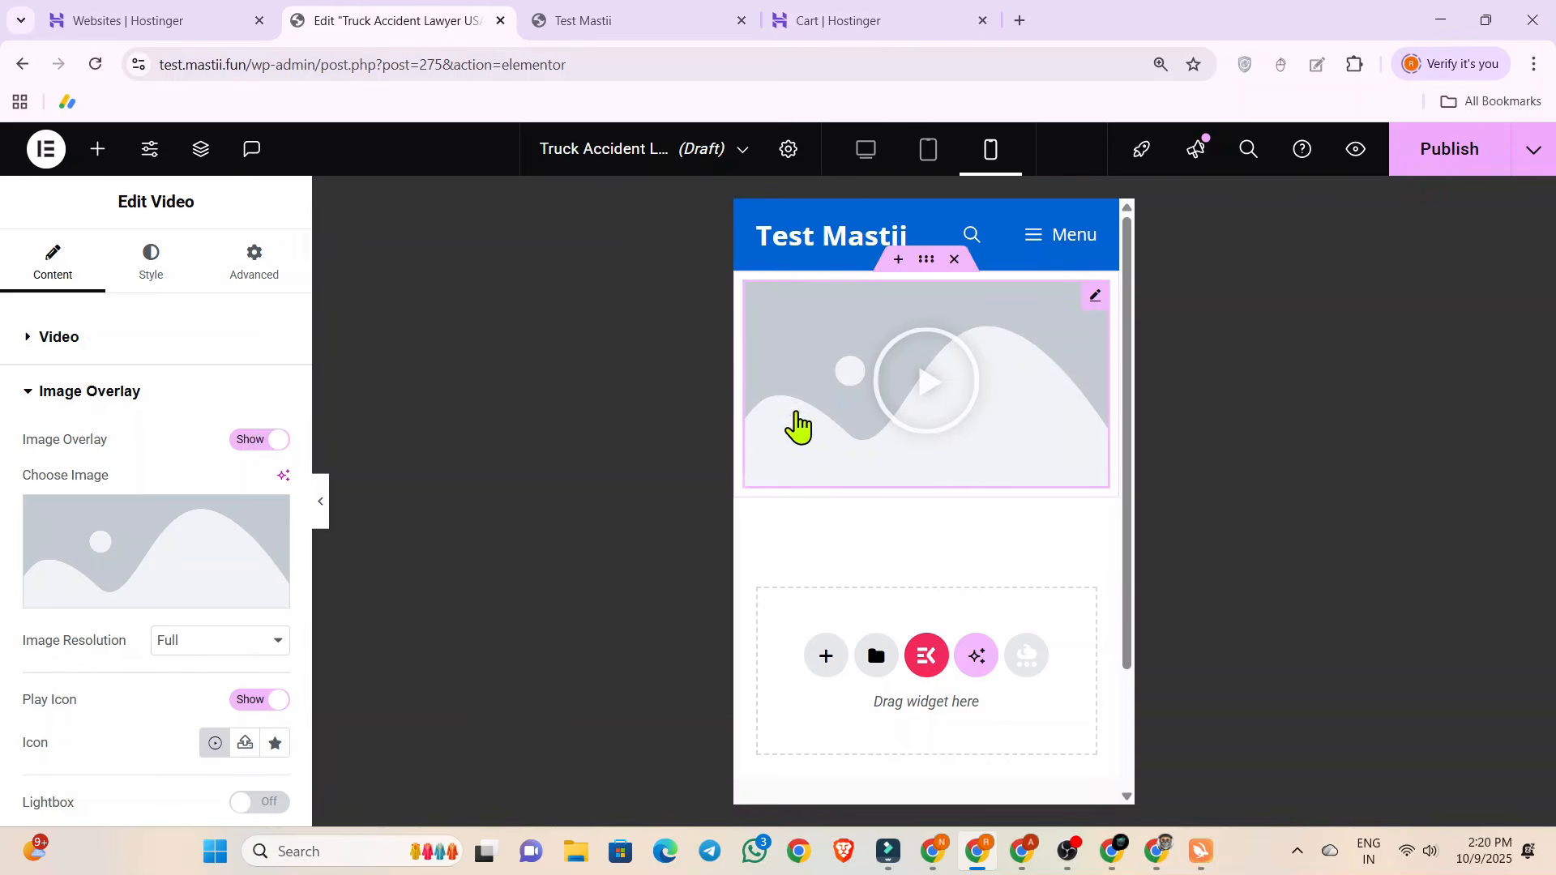
pyautogui.moveTo(143, 576)
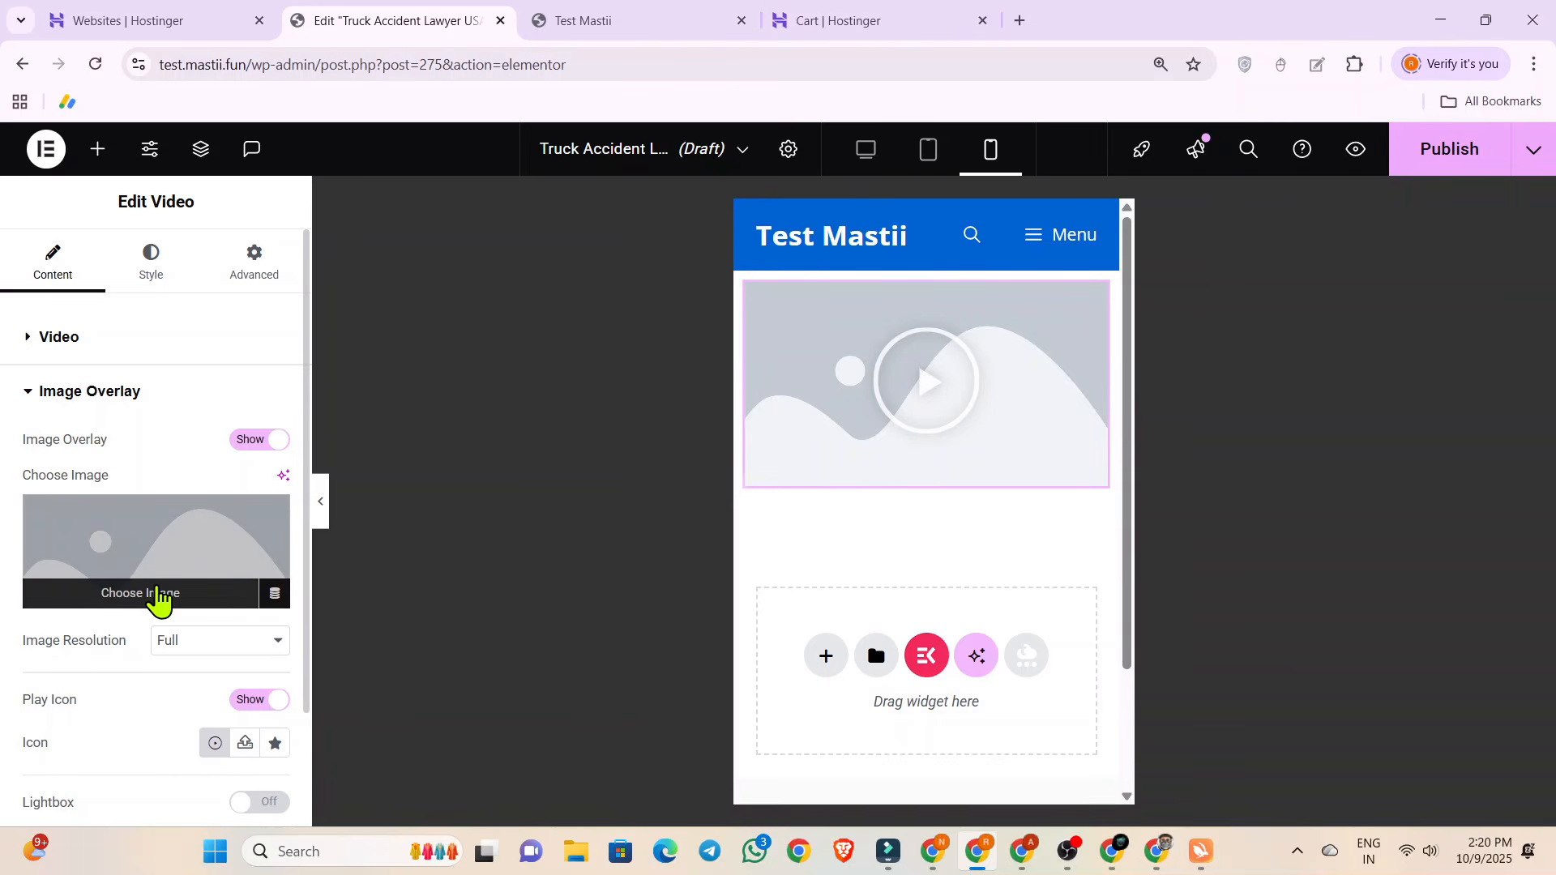
pyautogui.click(156, 597)
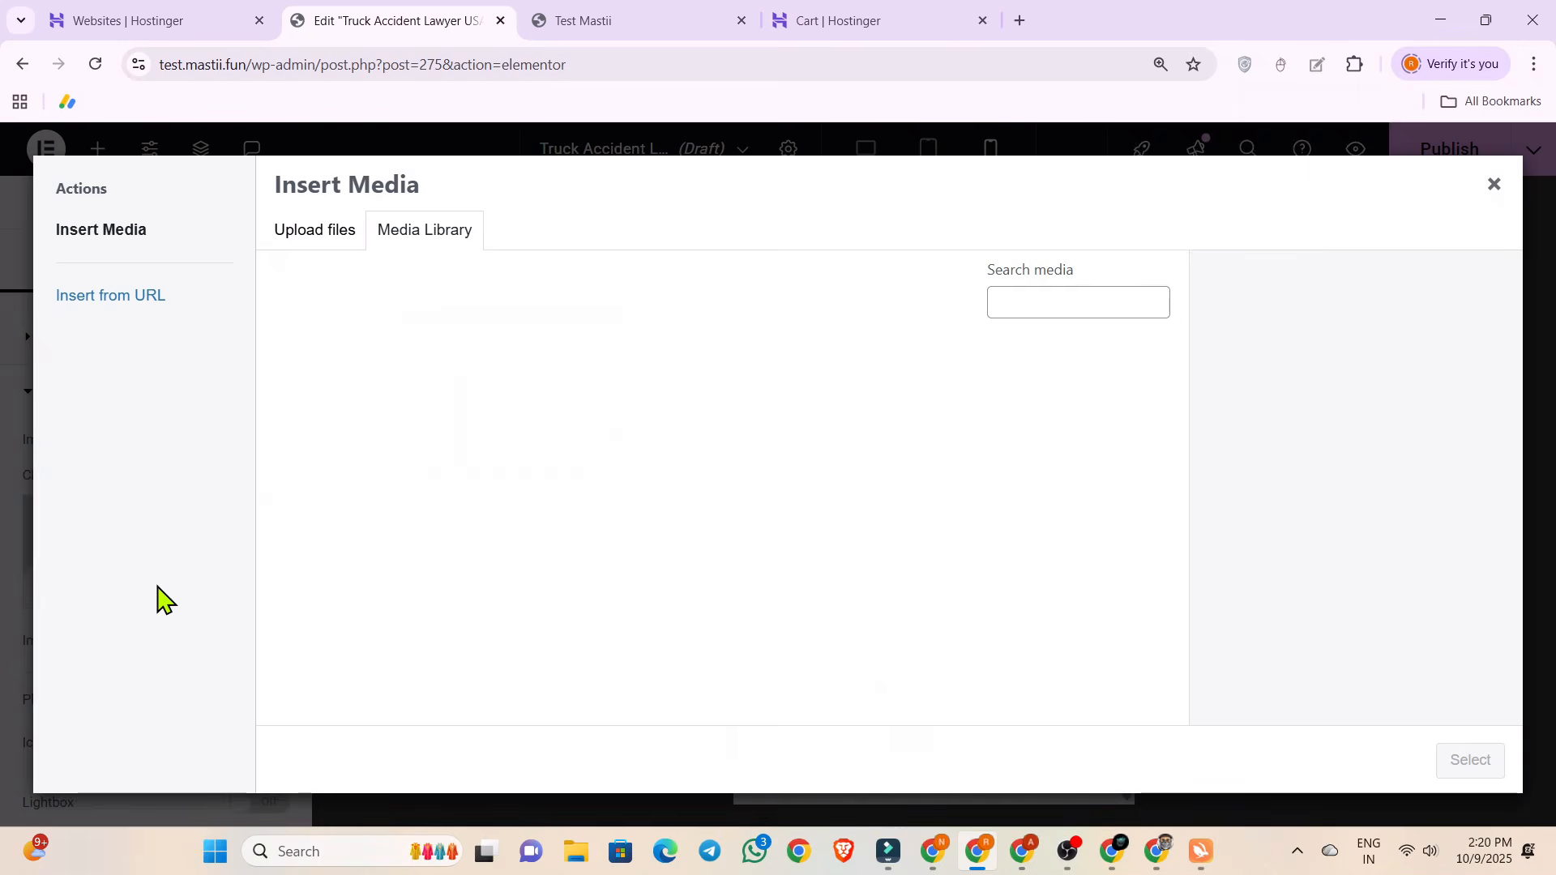
pyautogui.click(322, 243)
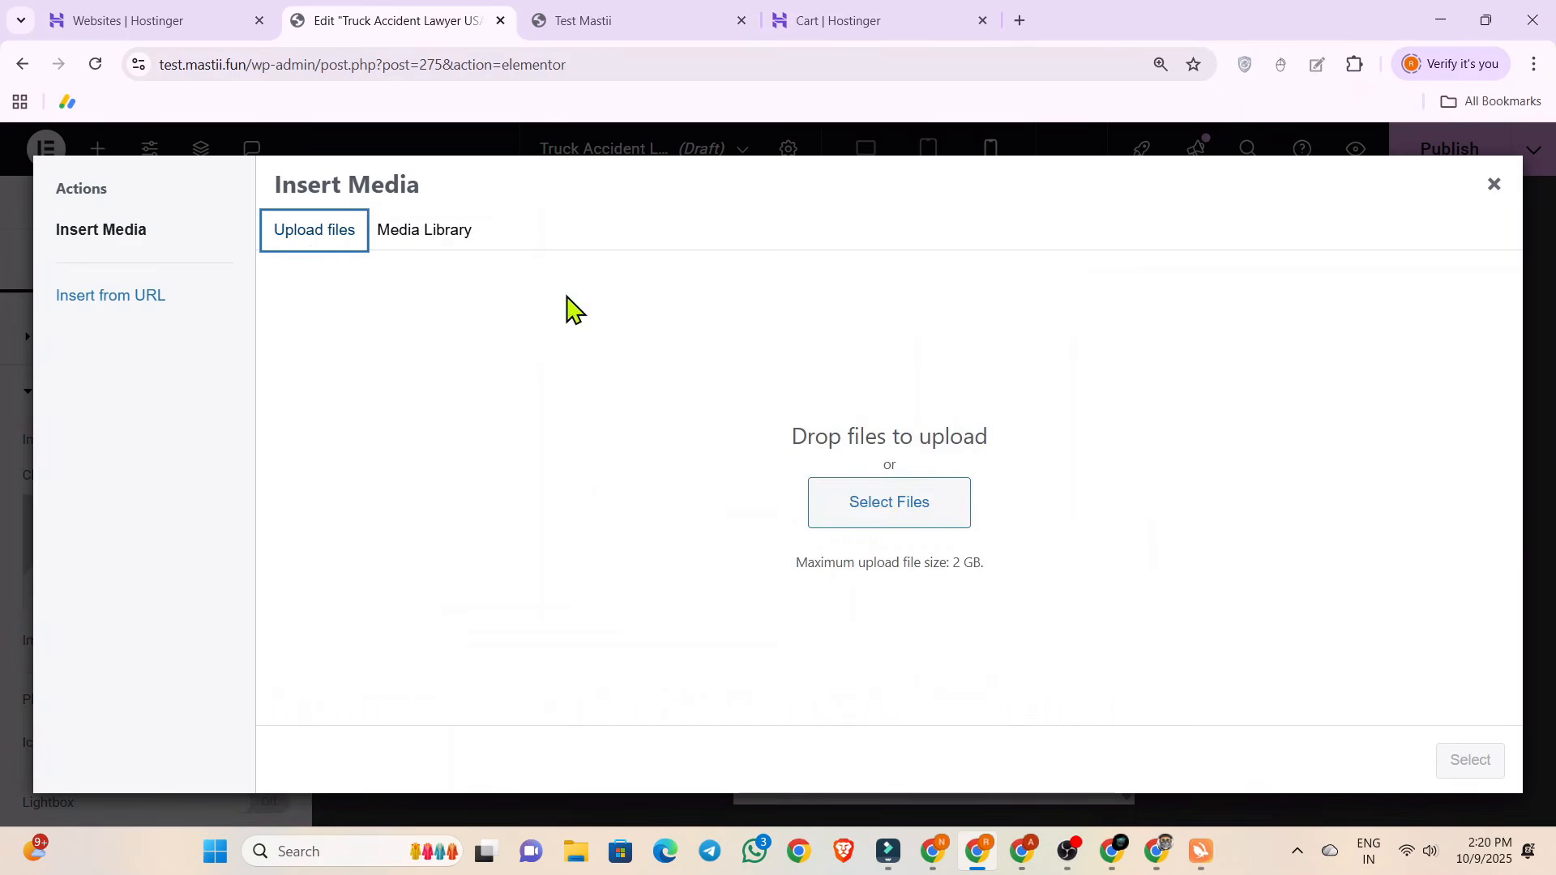
pyautogui.press('Escape')
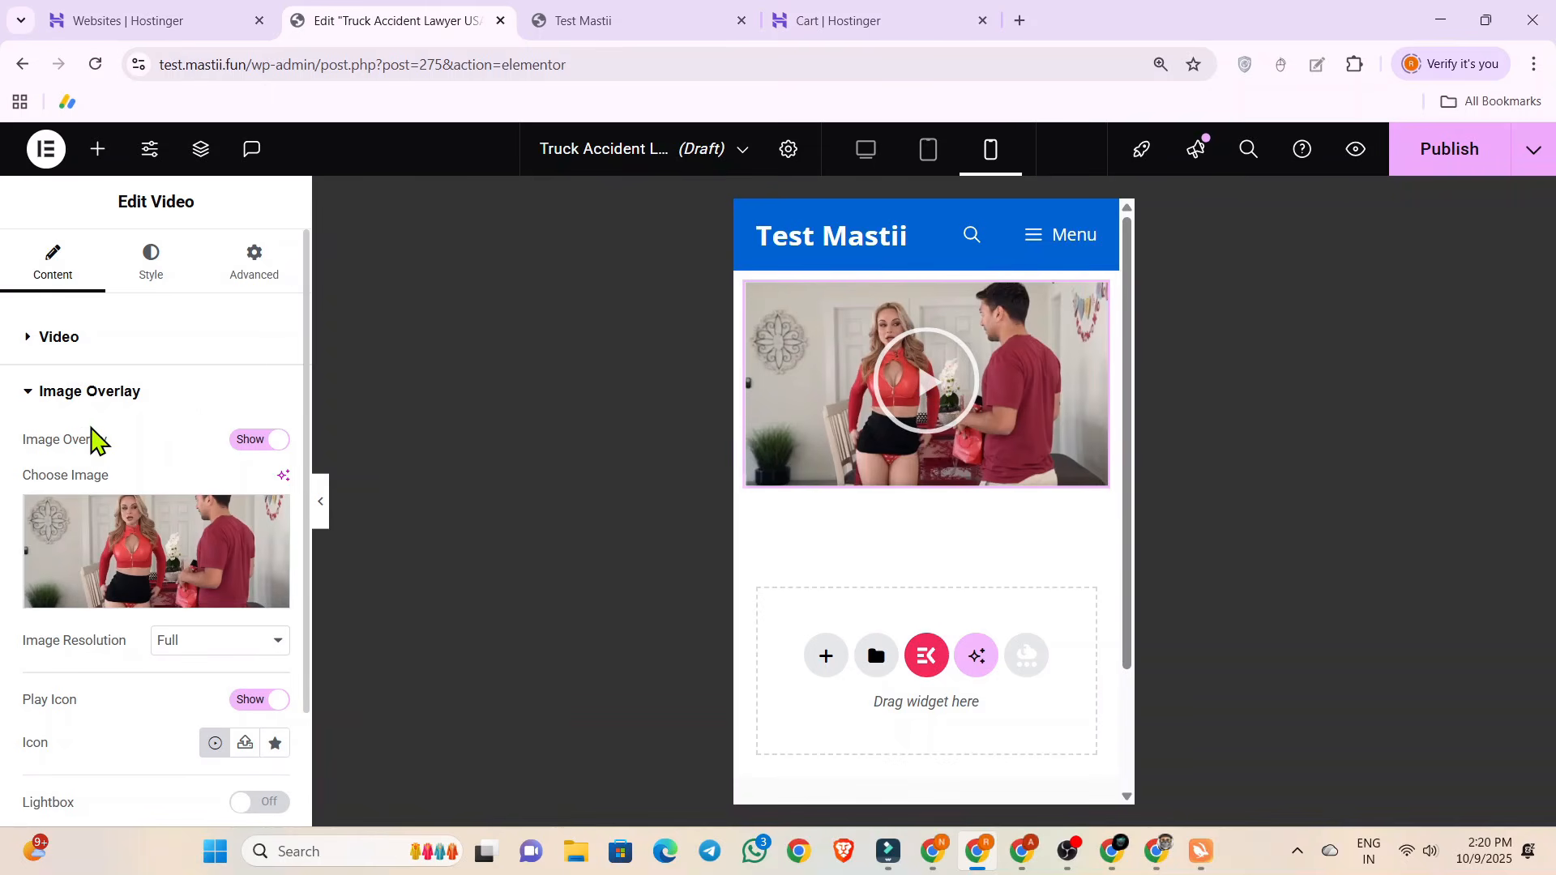
# Review the overlay's play icon and lightbox settings and the Autoplay, Mute and Player Controls options of the video.
pyautogui.scroll(-2, 94, 441)
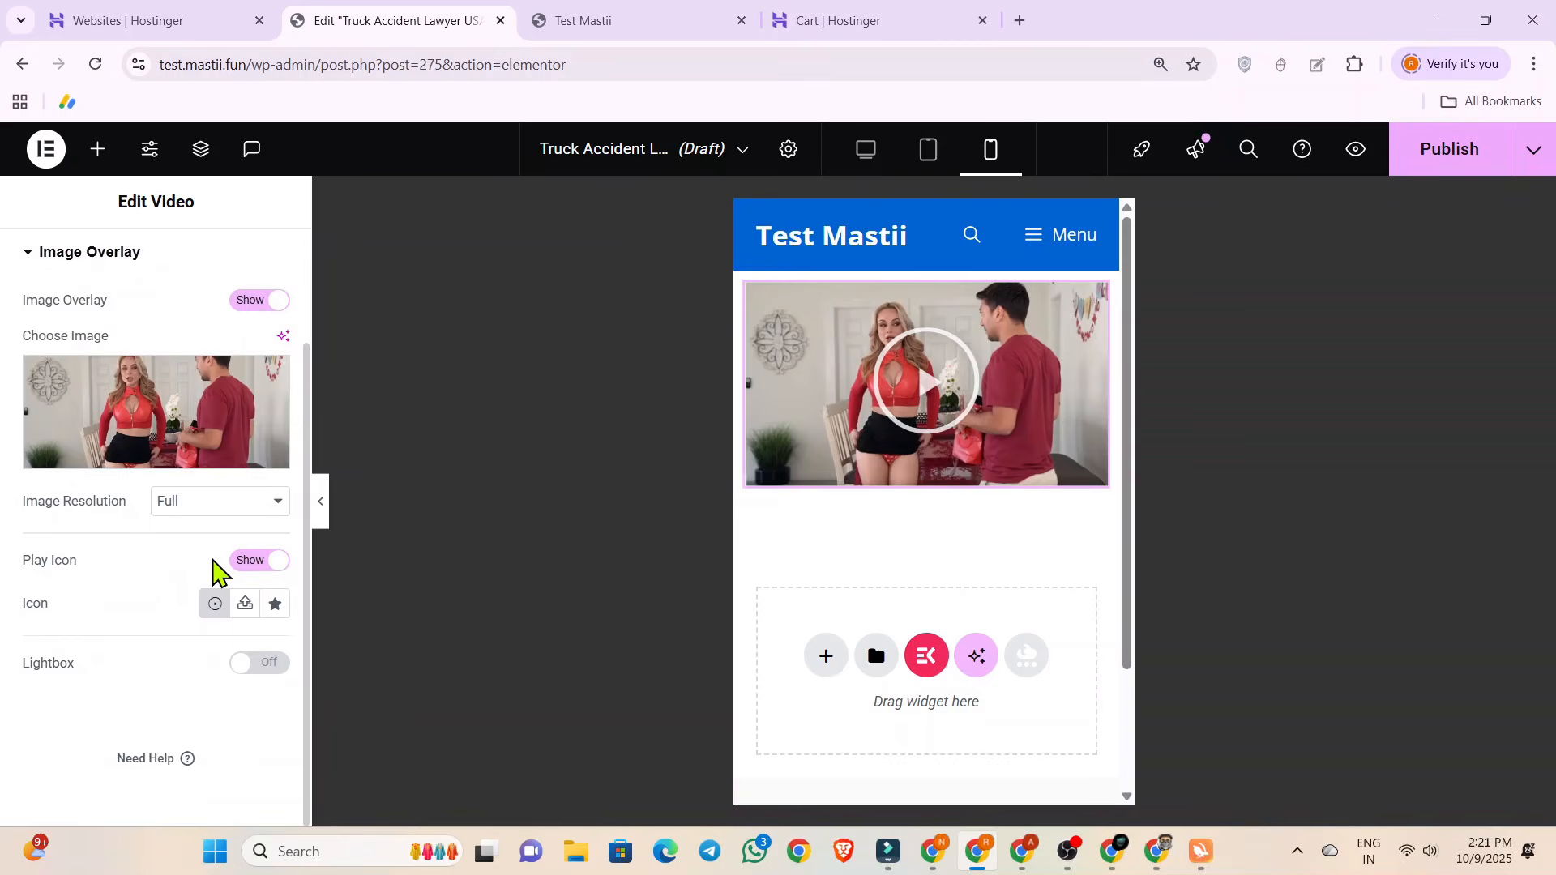
pyautogui.scroll(2, 213, 571)
pyautogui.click(114, 344)
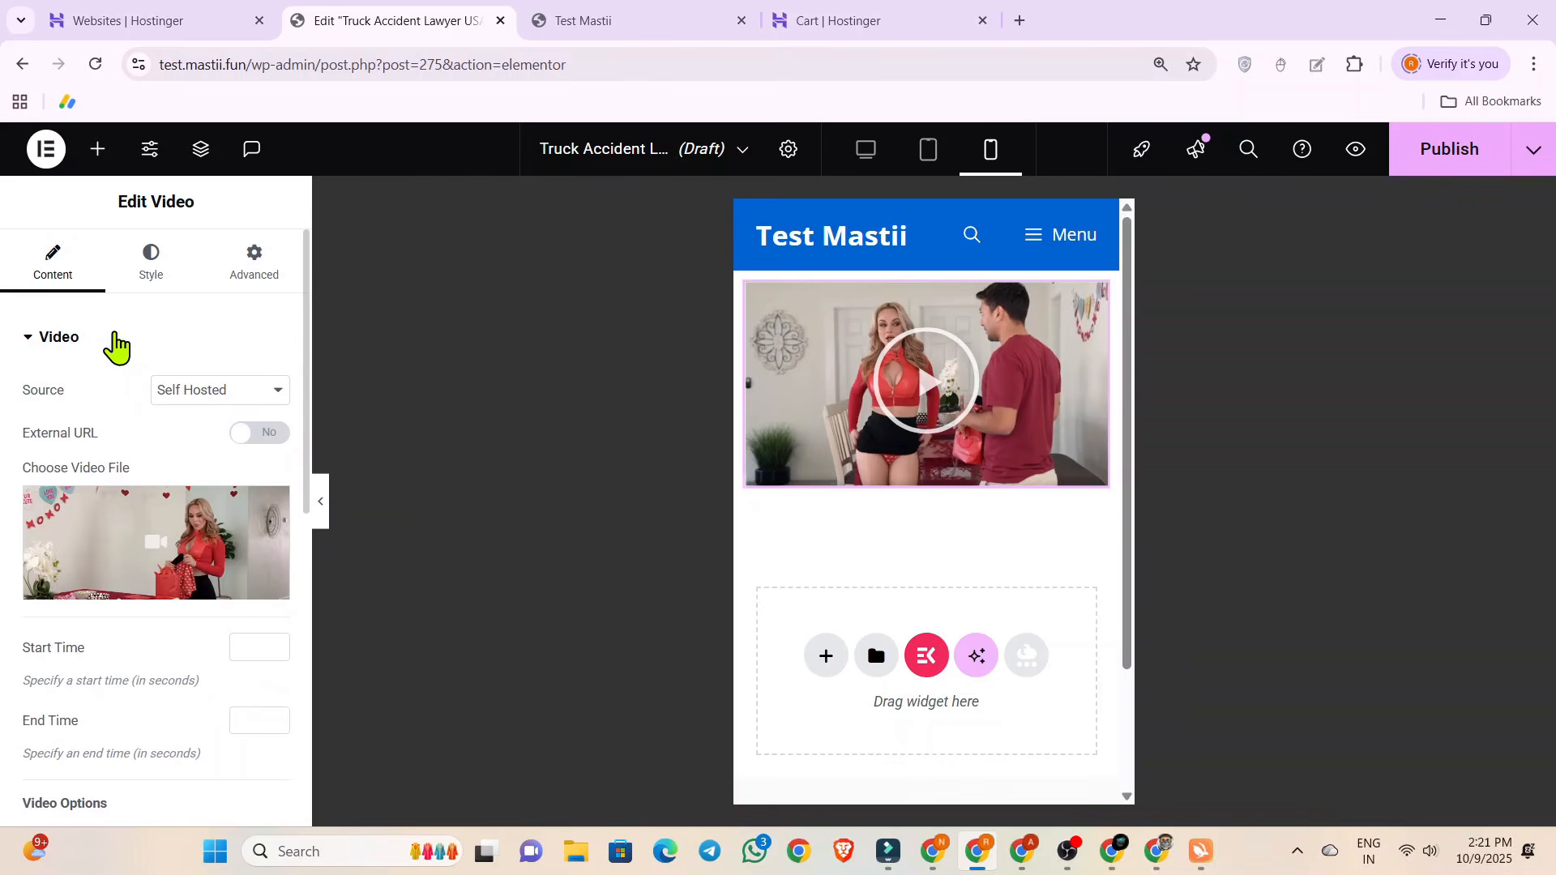
pyautogui.scroll(-3, 125, 456)
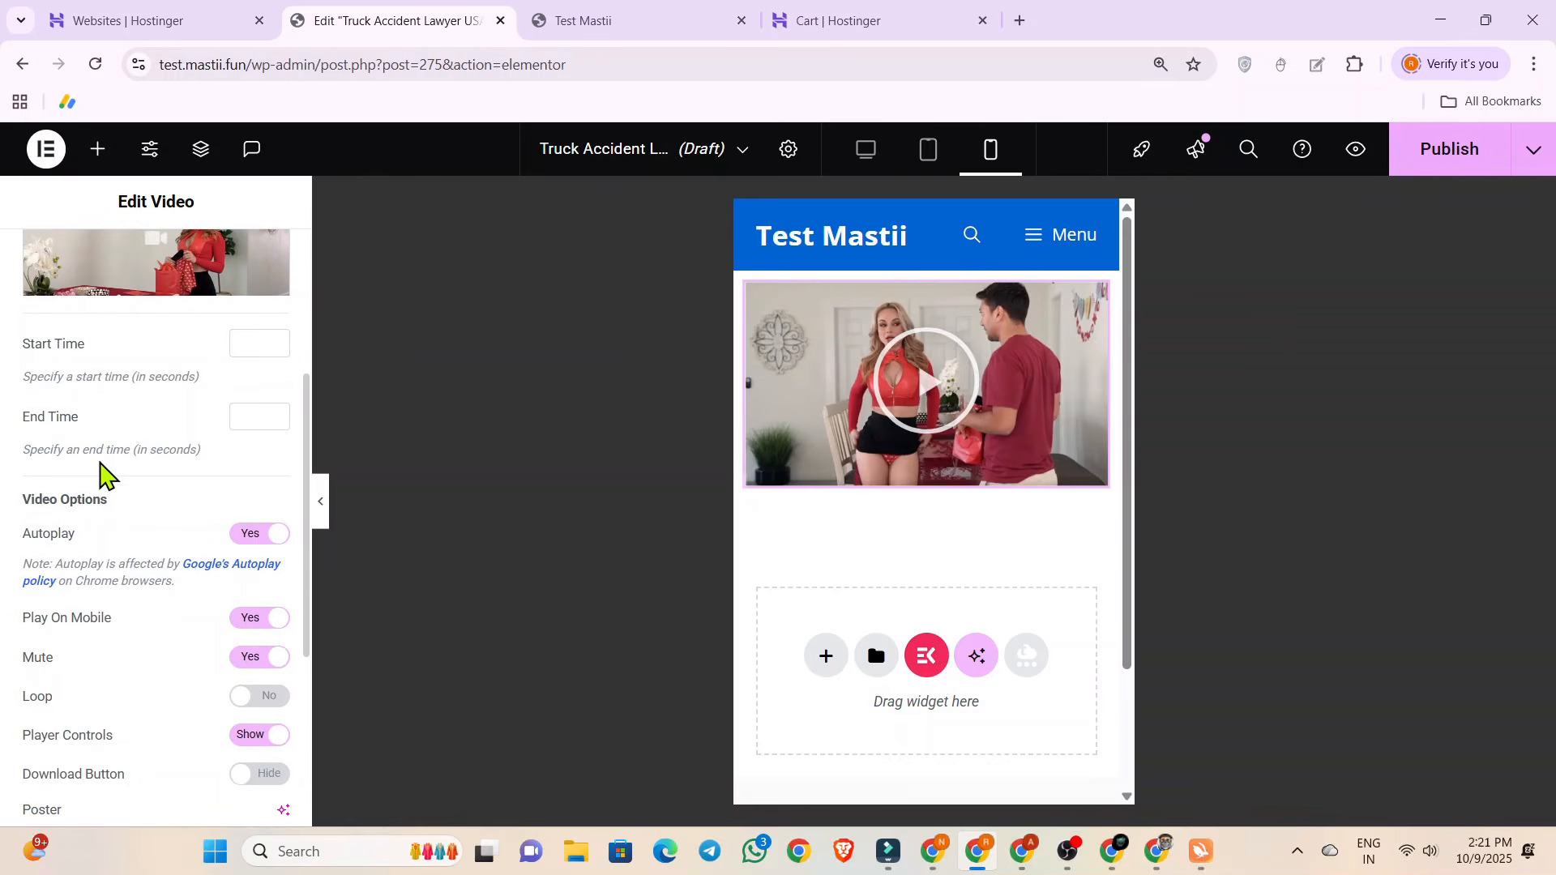
pyautogui.scroll(-1, 114, 462)
pyautogui.scroll(-3, 182, 464)
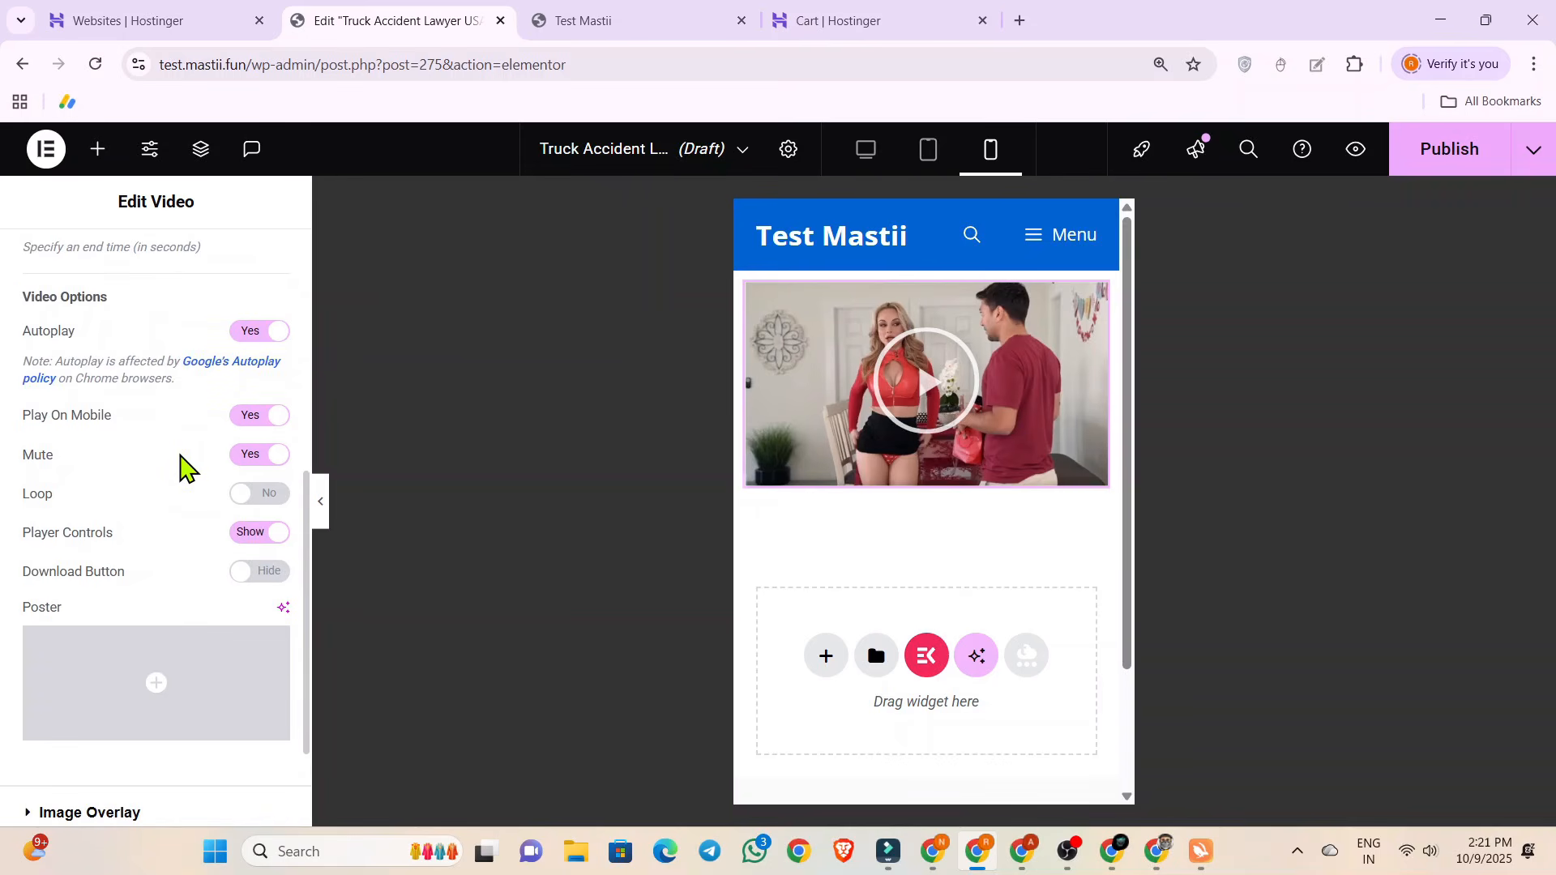
pyautogui.scroll(1, 180, 469)
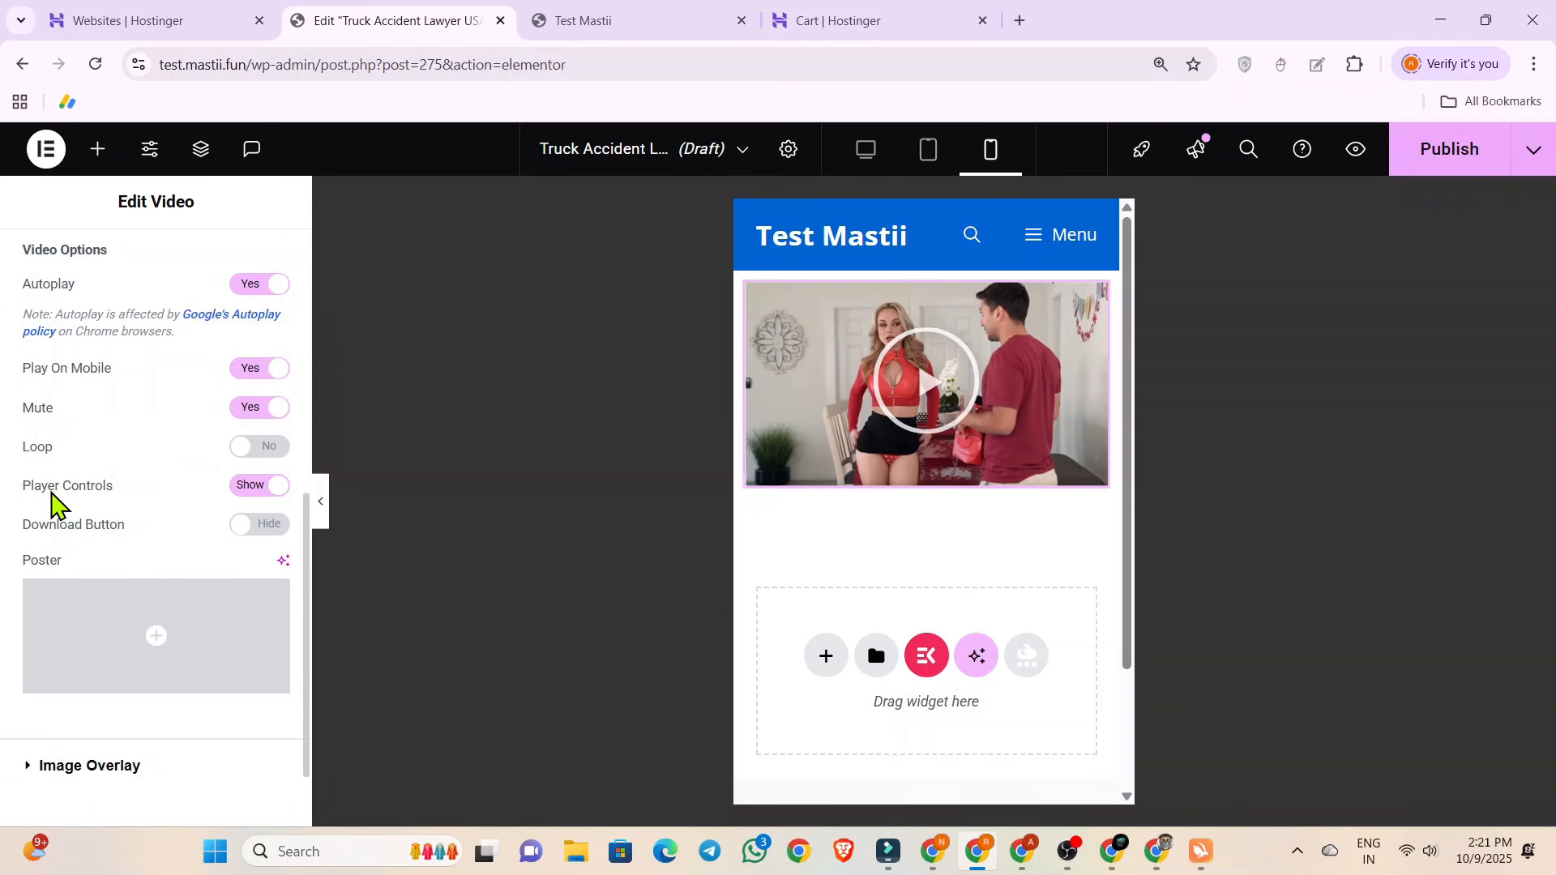
# Try hiding the video's Player Controls, check how it plays without them, and set them back to Show.
pyautogui.click(248, 488)
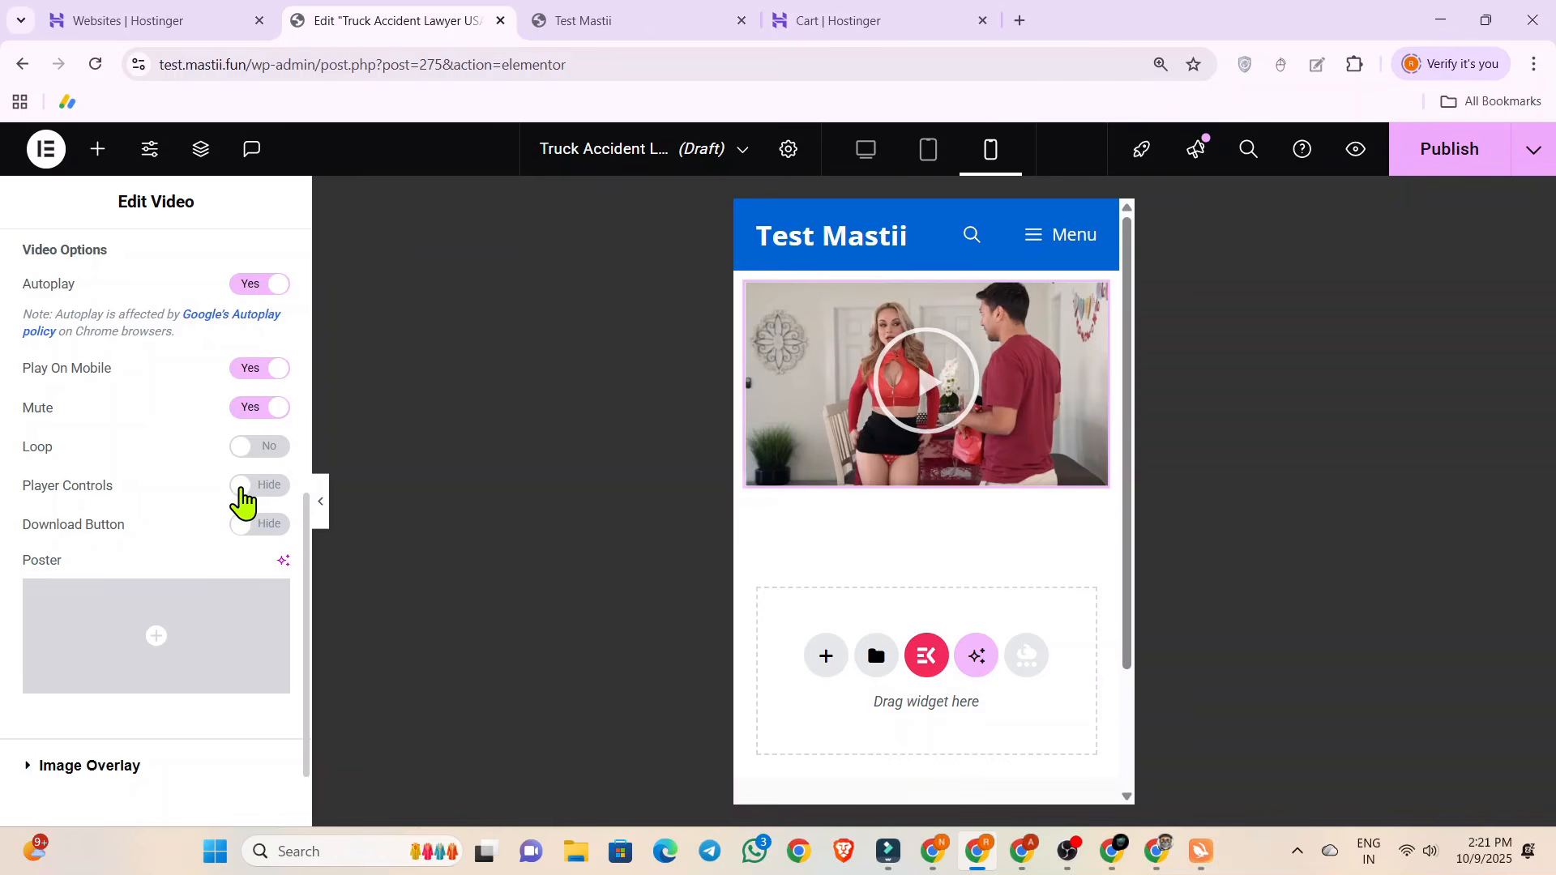
pyautogui.click(246, 486)
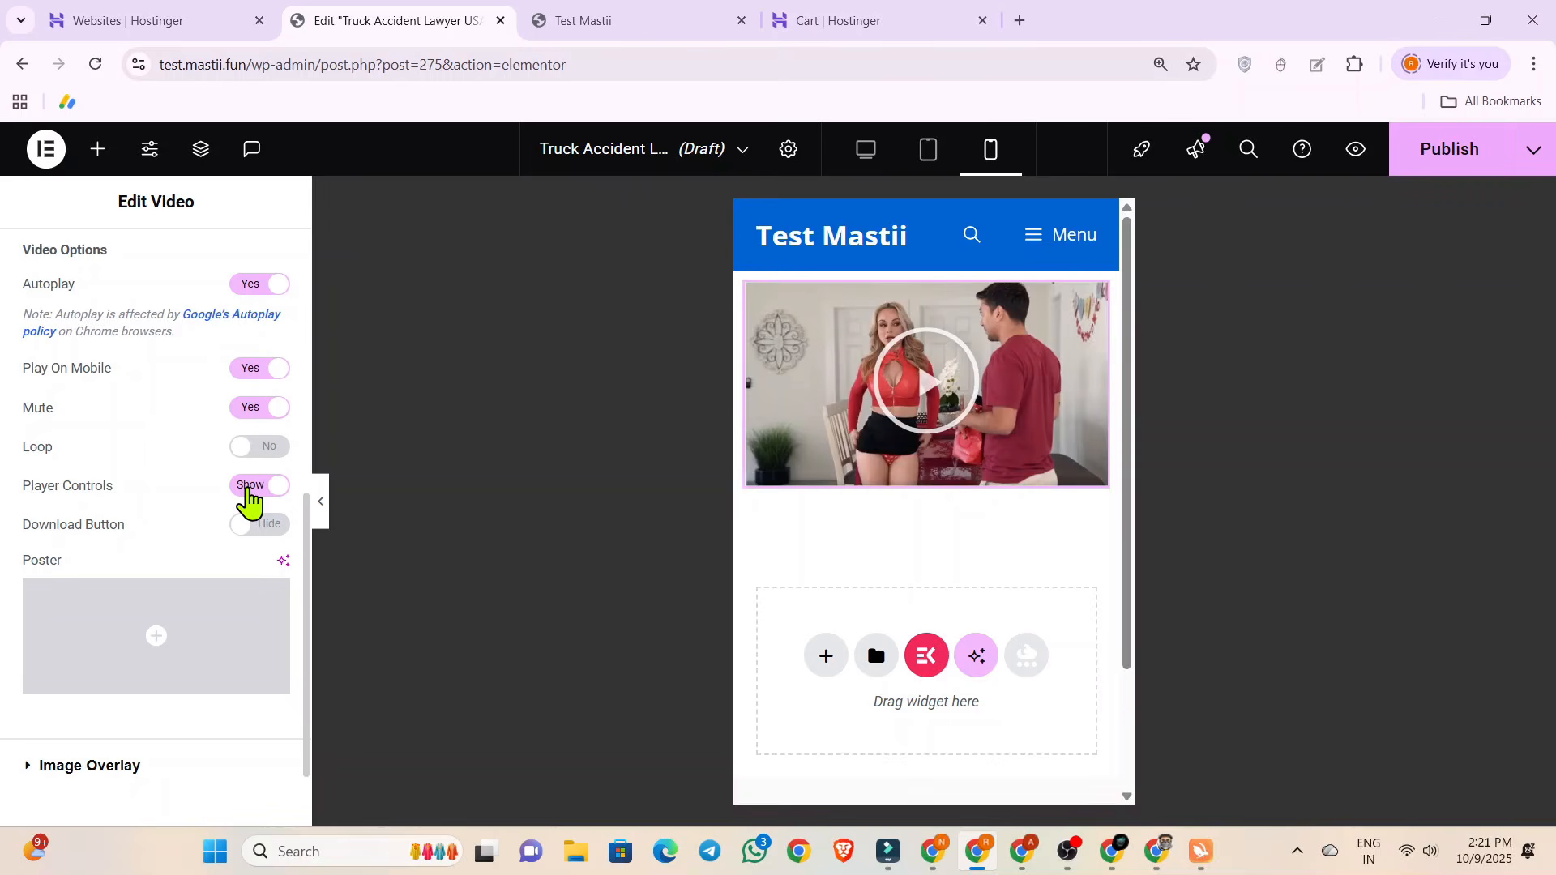
pyautogui.click(234, 486)
pyautogui.scroll(7, 234, 488)
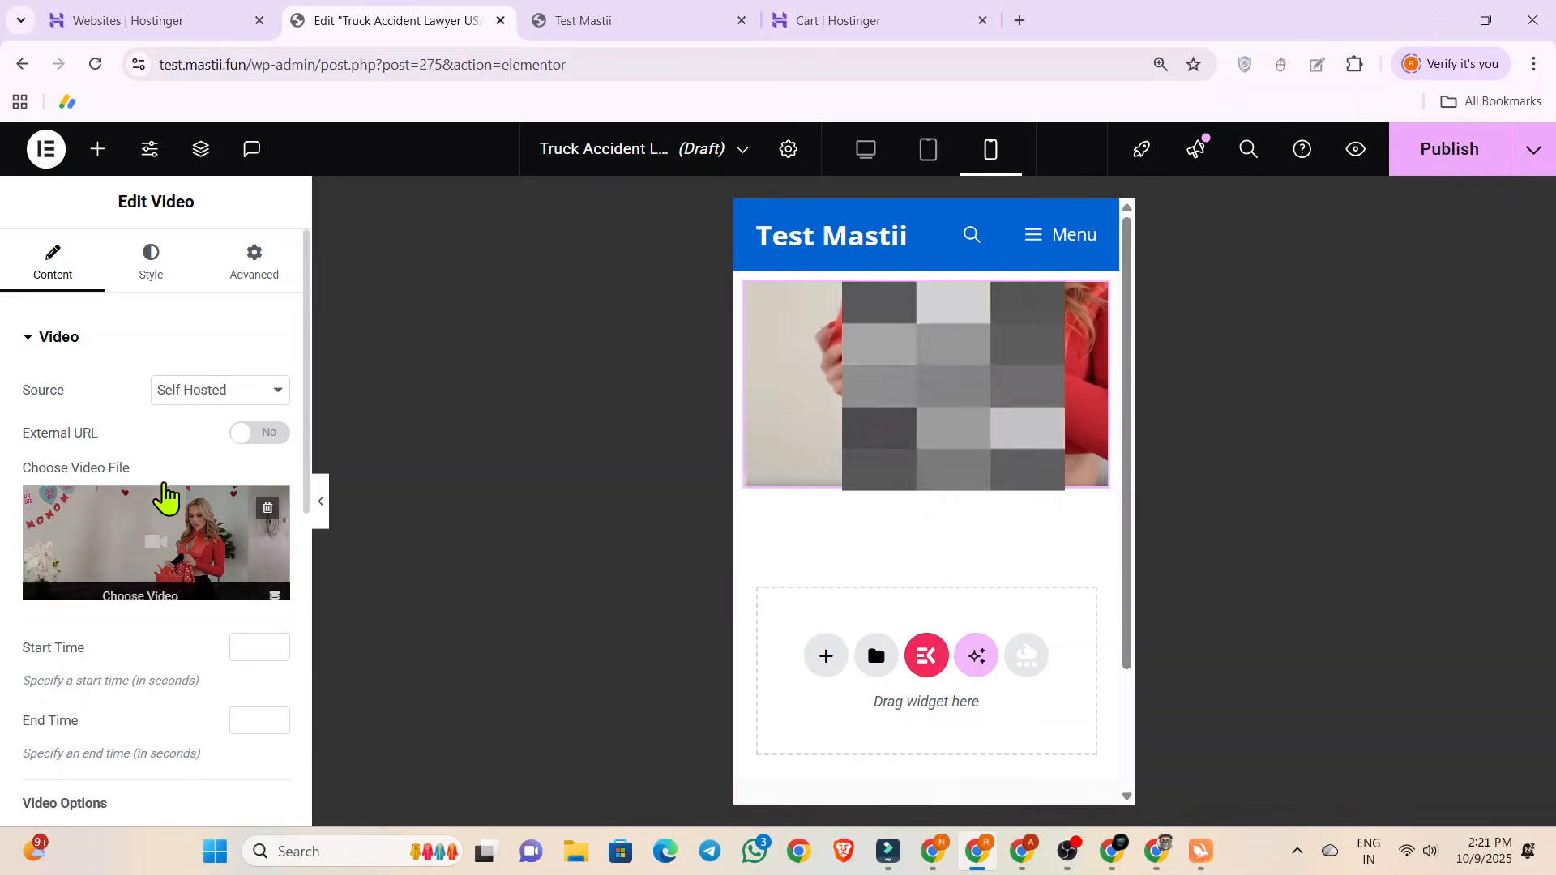
pyautogui.scroll(-5, 174, 478)
pyautogui.scroll(-1, 180, 448)
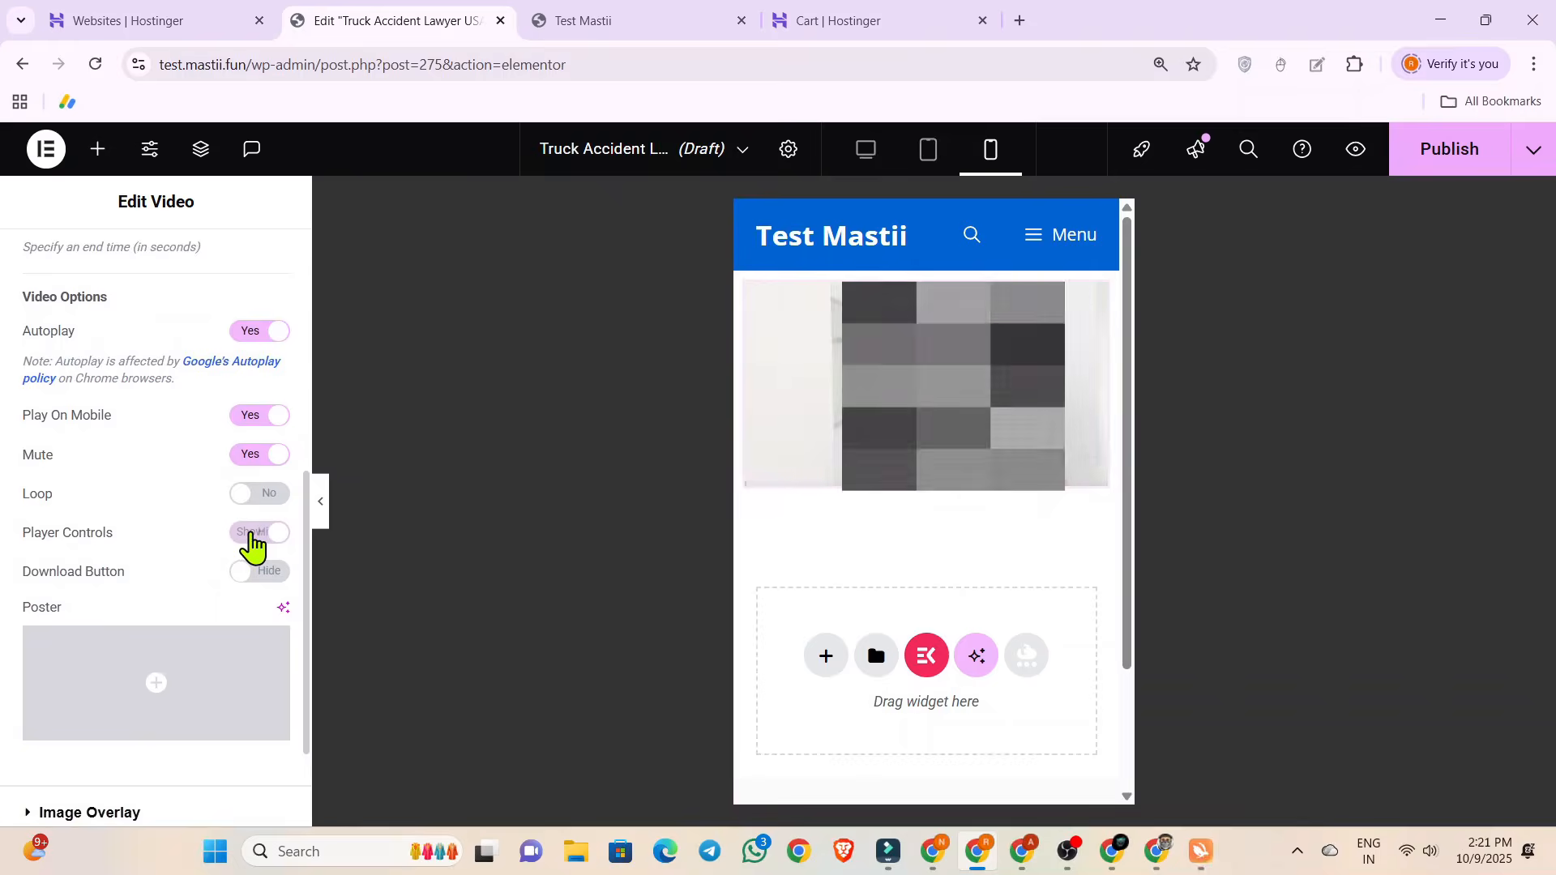
pyautogui.click(257, 532)
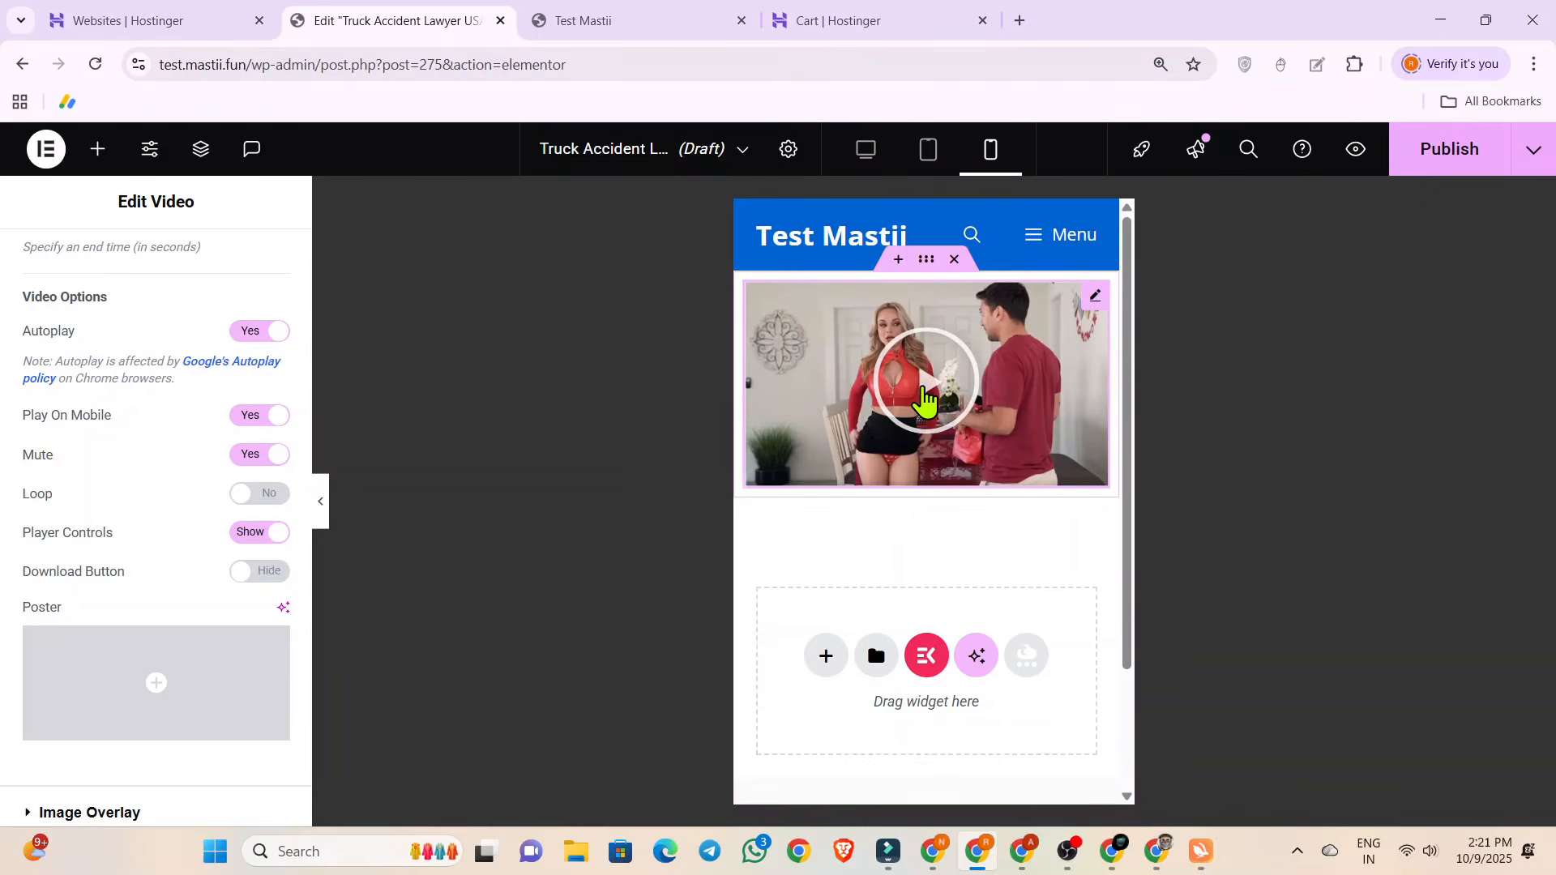
# Play the video from its overlay, skip close to the end, pause it and check that frame in full screen.
pyautogui.click(928, 399)
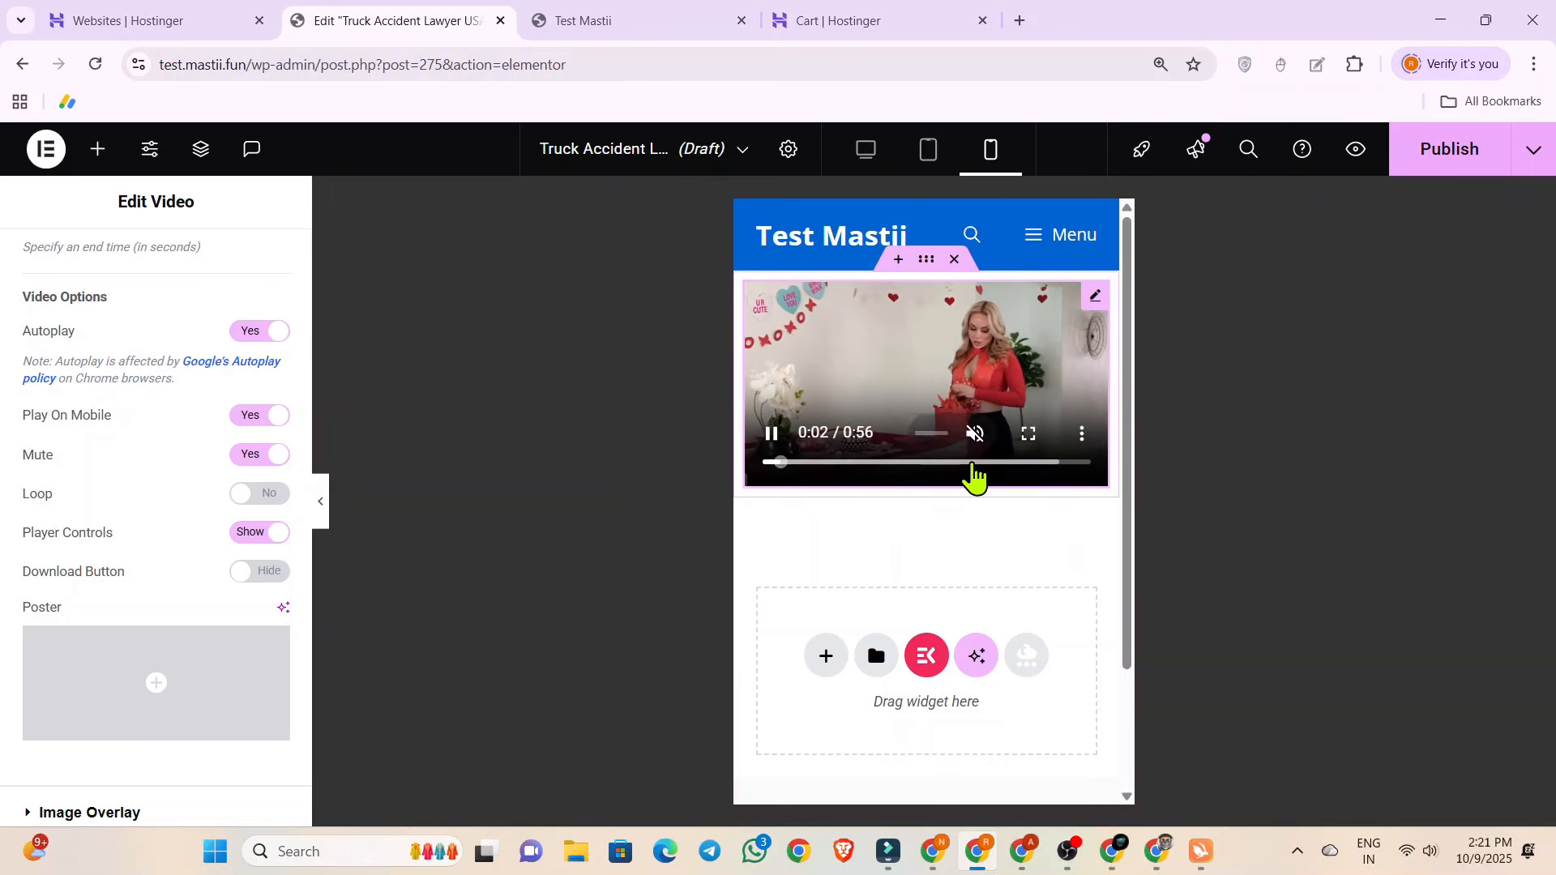
pyautogui.click(1036, 462)
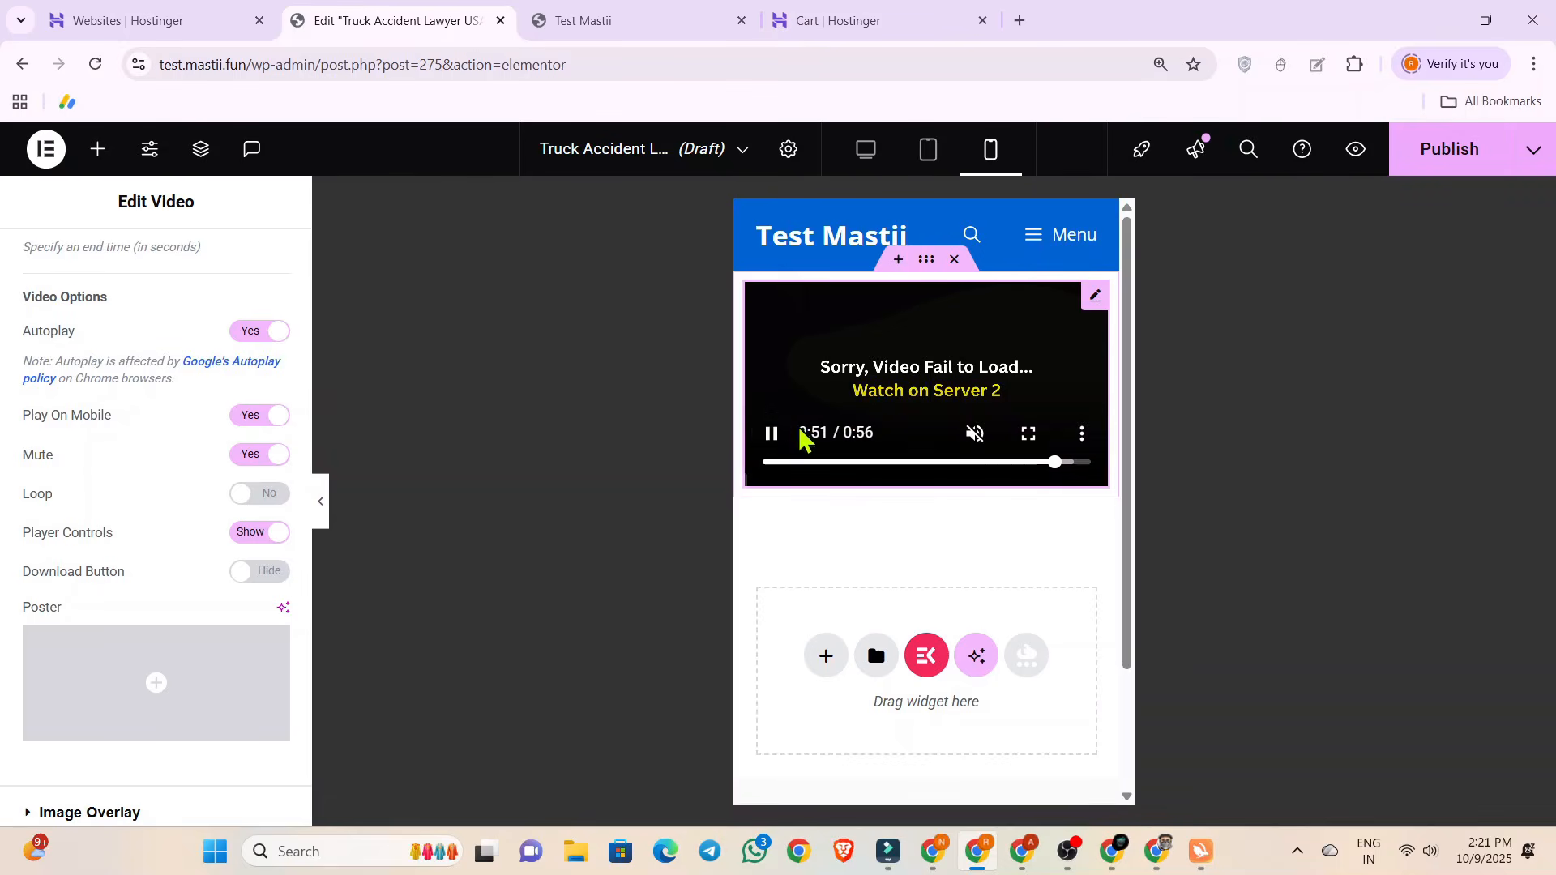
pyautogui.click(775, 434)
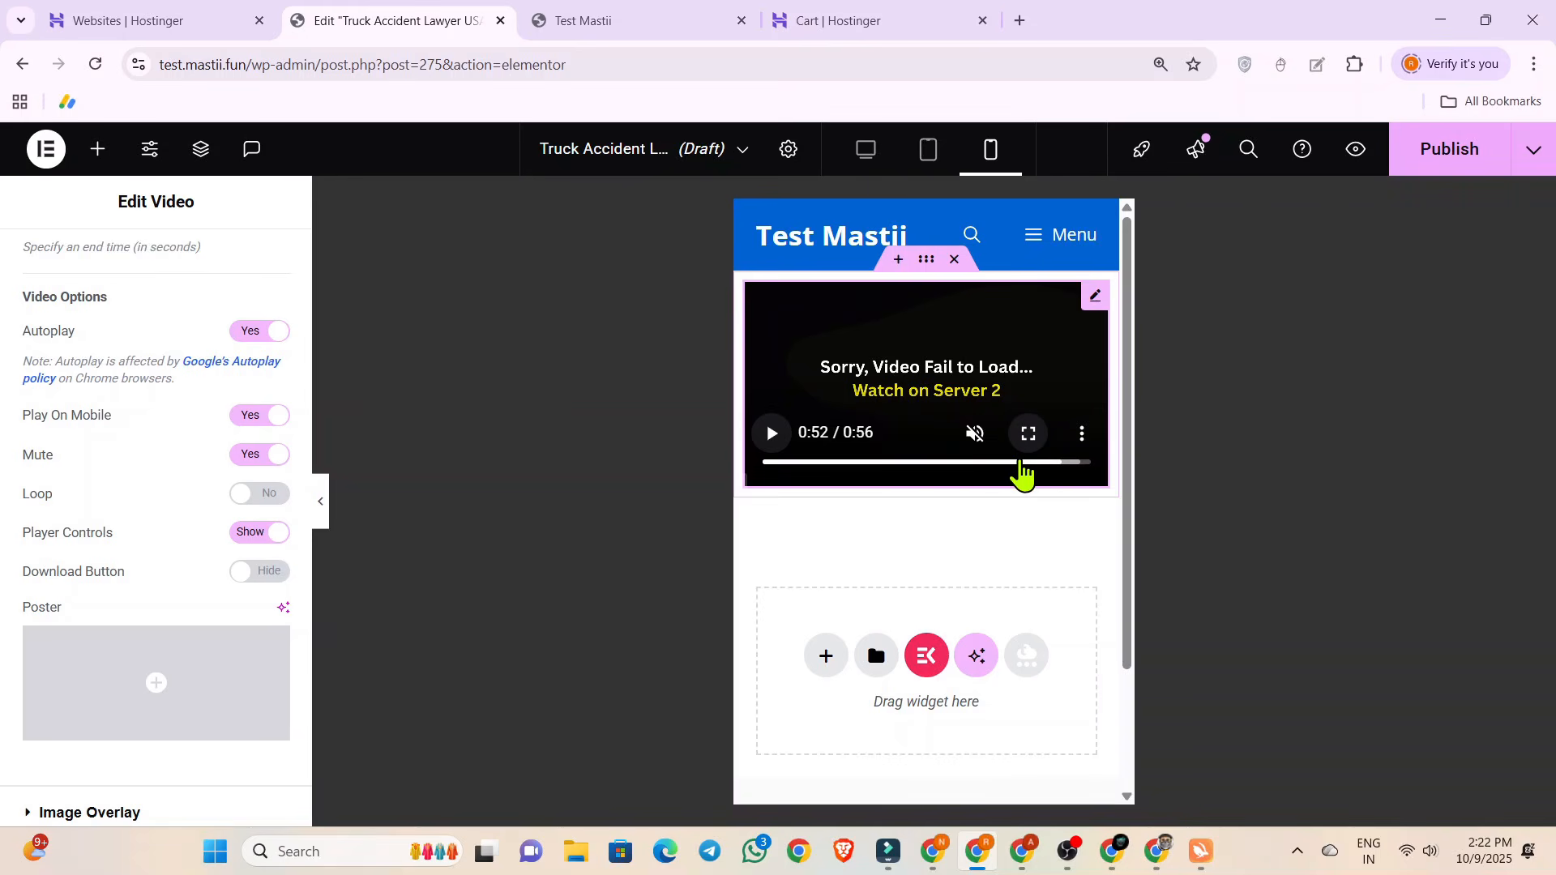
pyautogui.doubleClick(1011, 463)
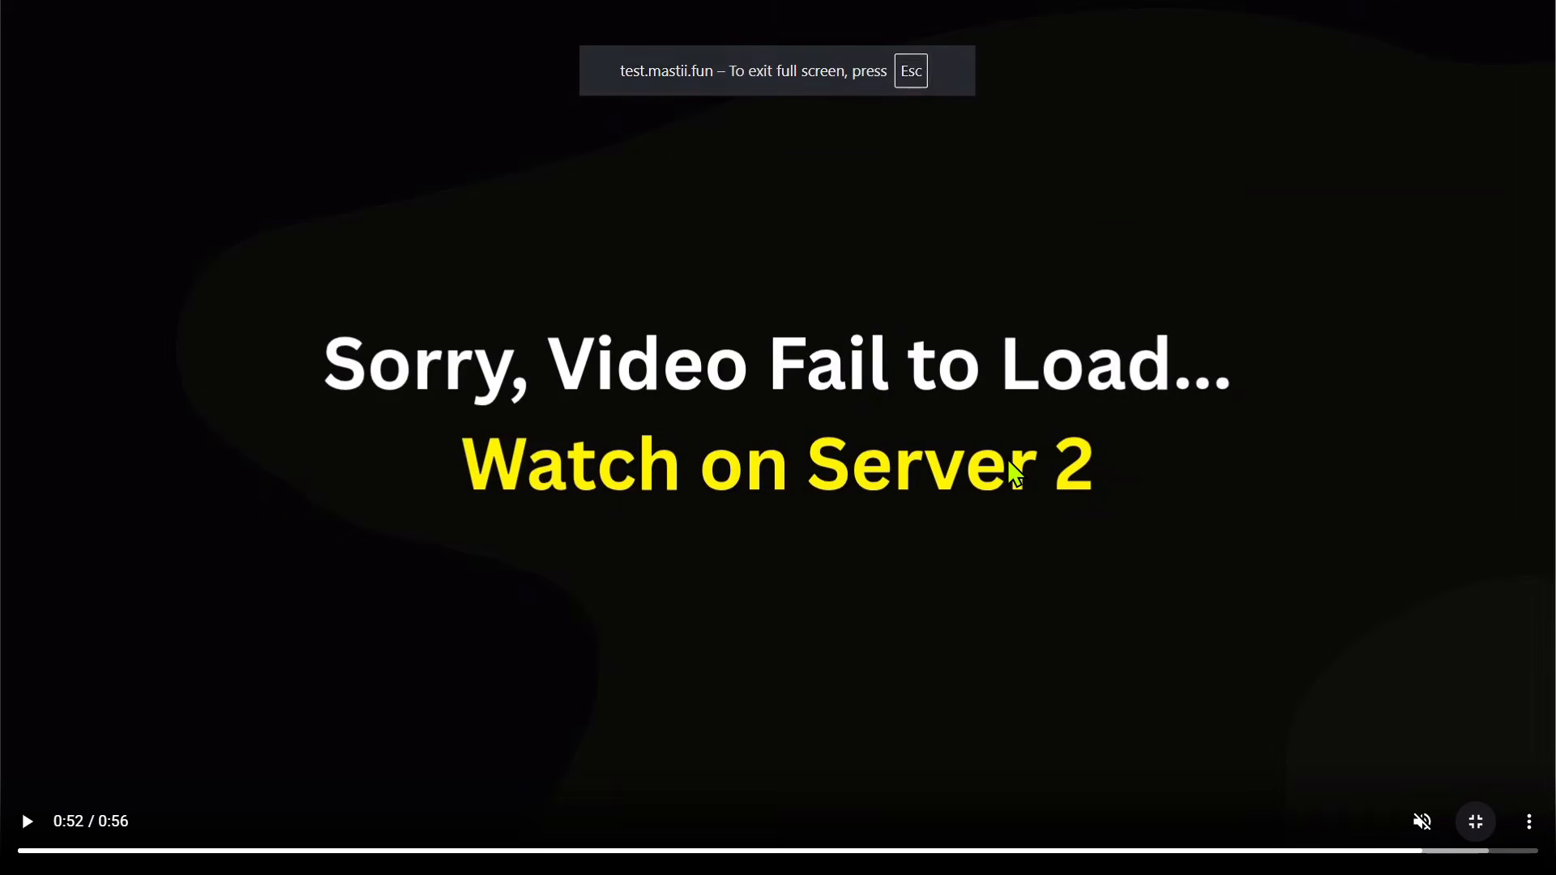
pyautogui.click(1474, 820)
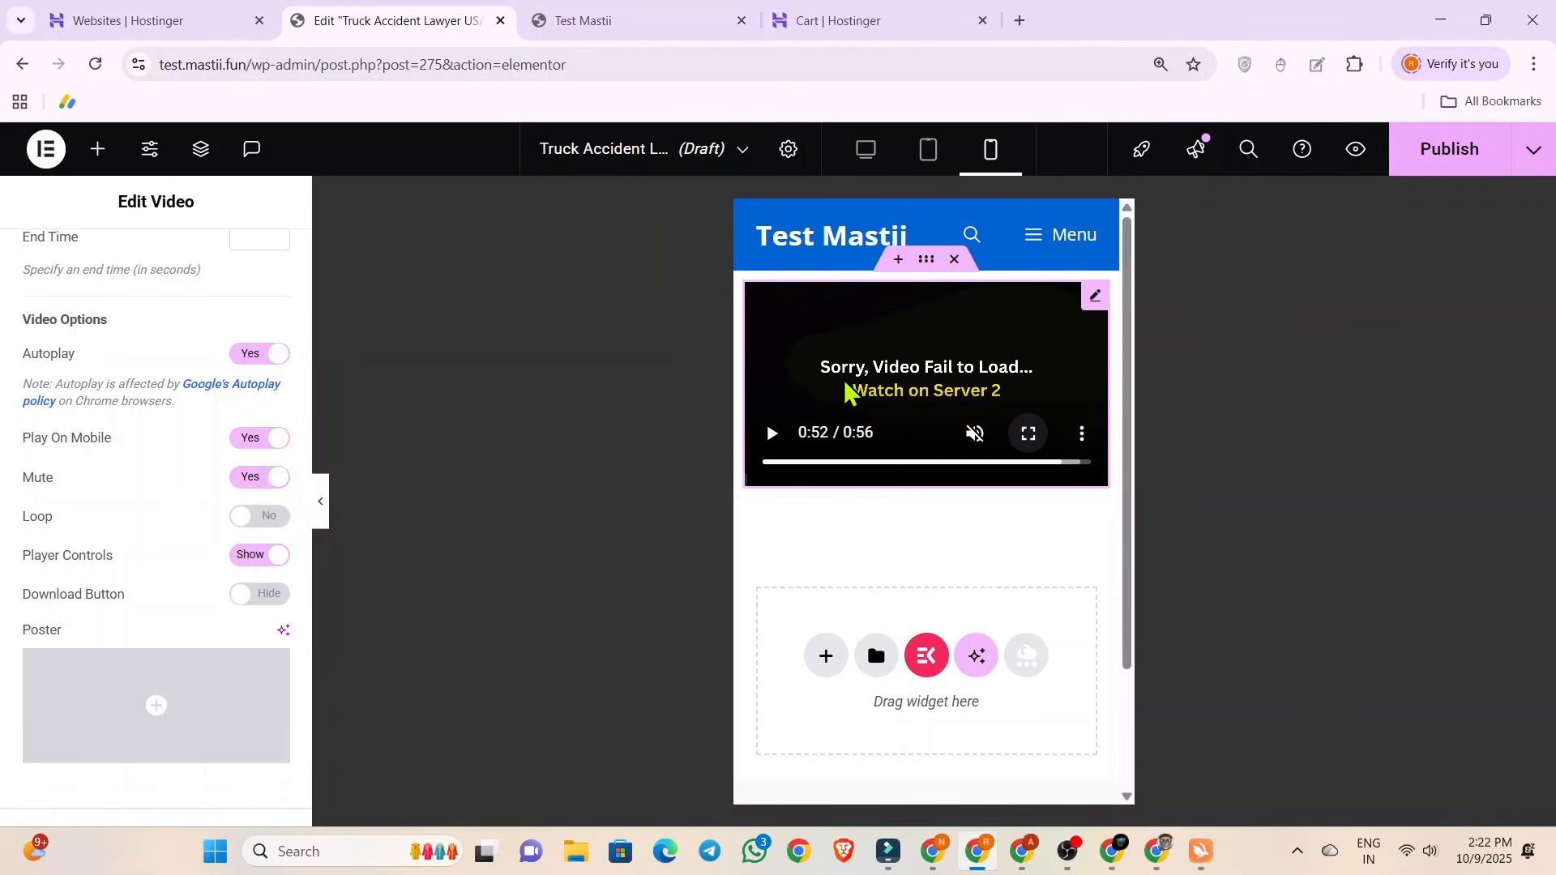
# Replay the video's last part from about 0:38 with the sound muted, and pause it on the closing message.
pyautogui.click(767, 437)
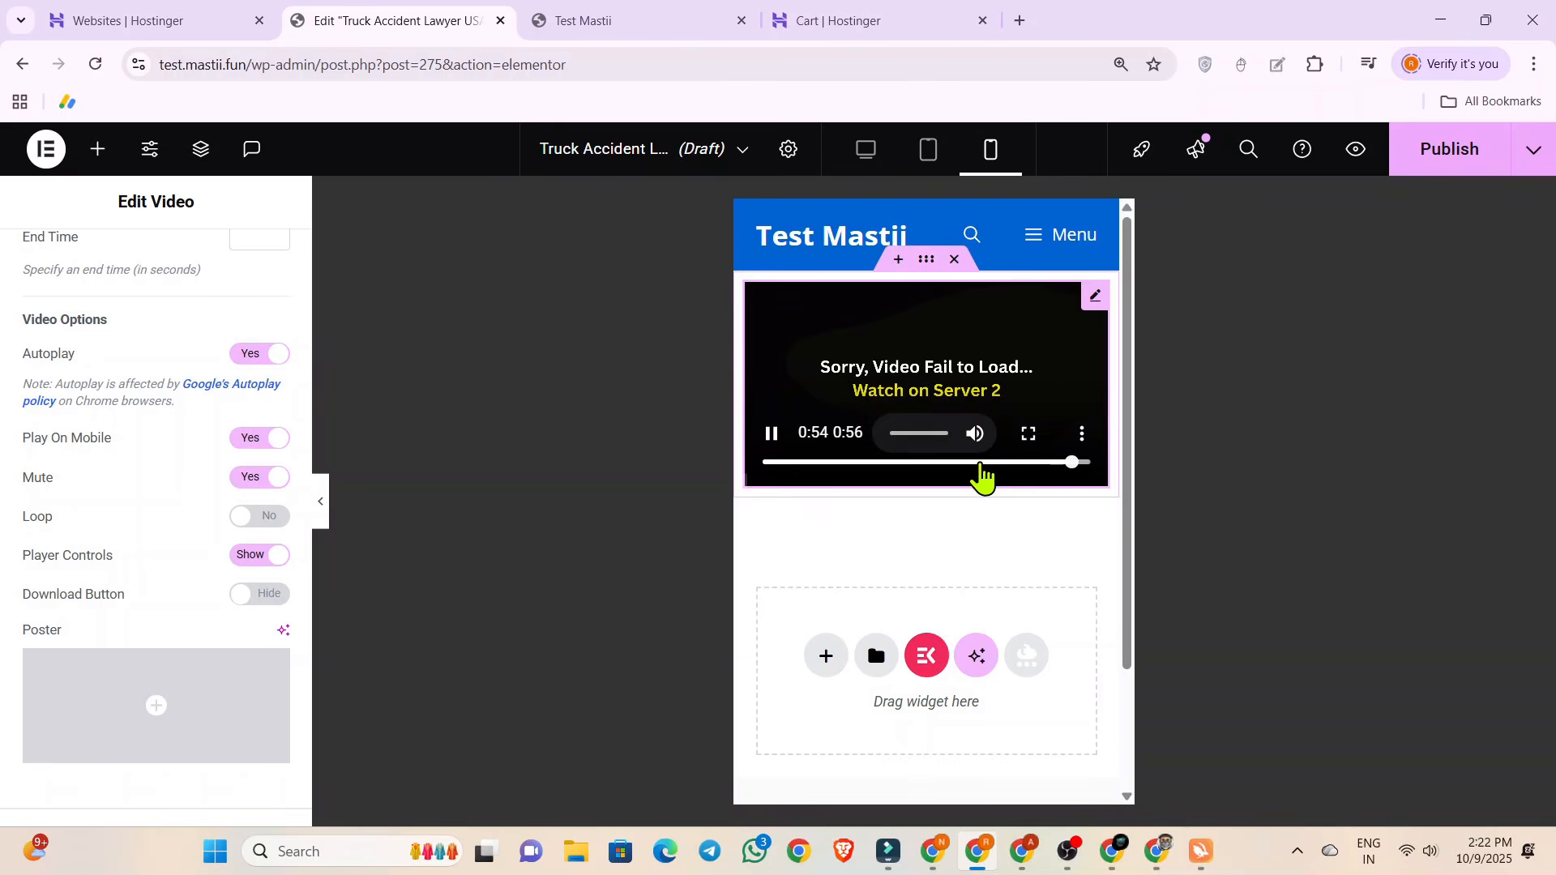
pyautogui.click(979, 461)
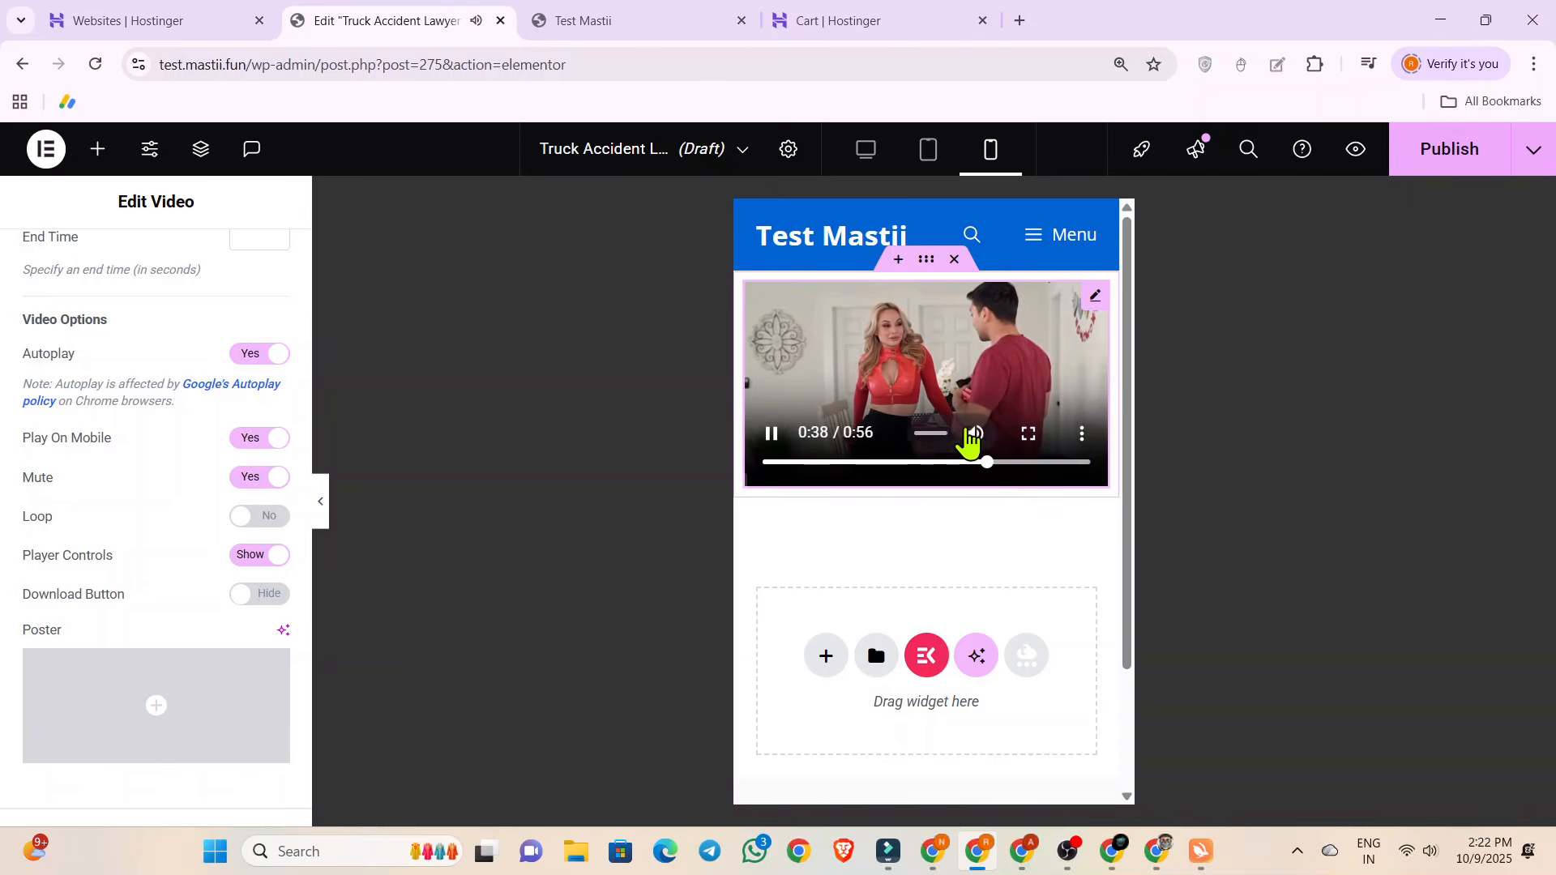
pyautogui.click(976, 436)
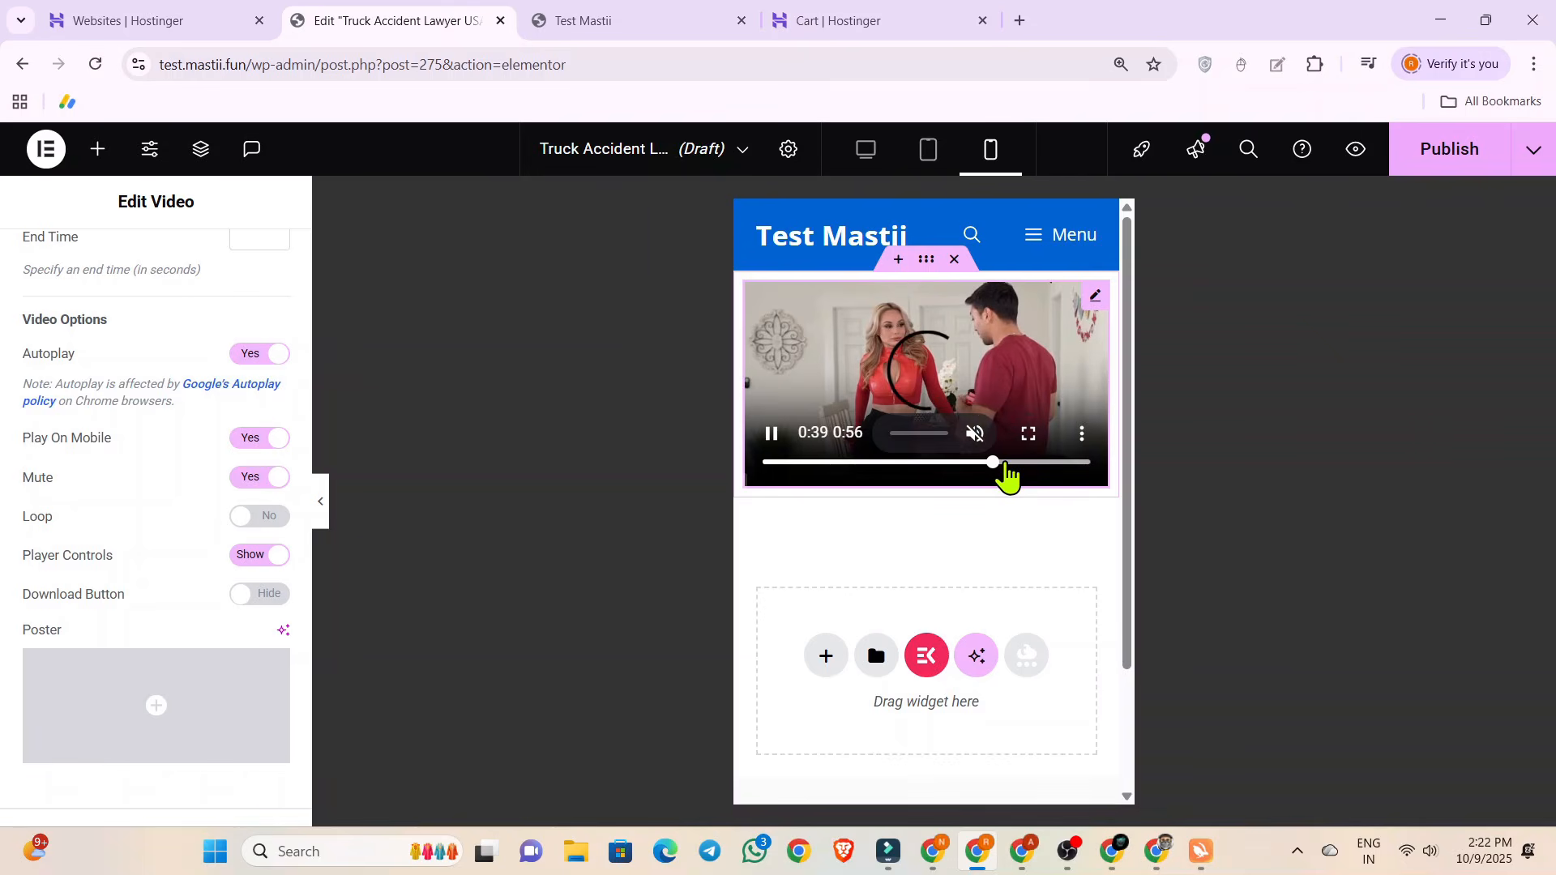
pyautogui.click(1008, 462)
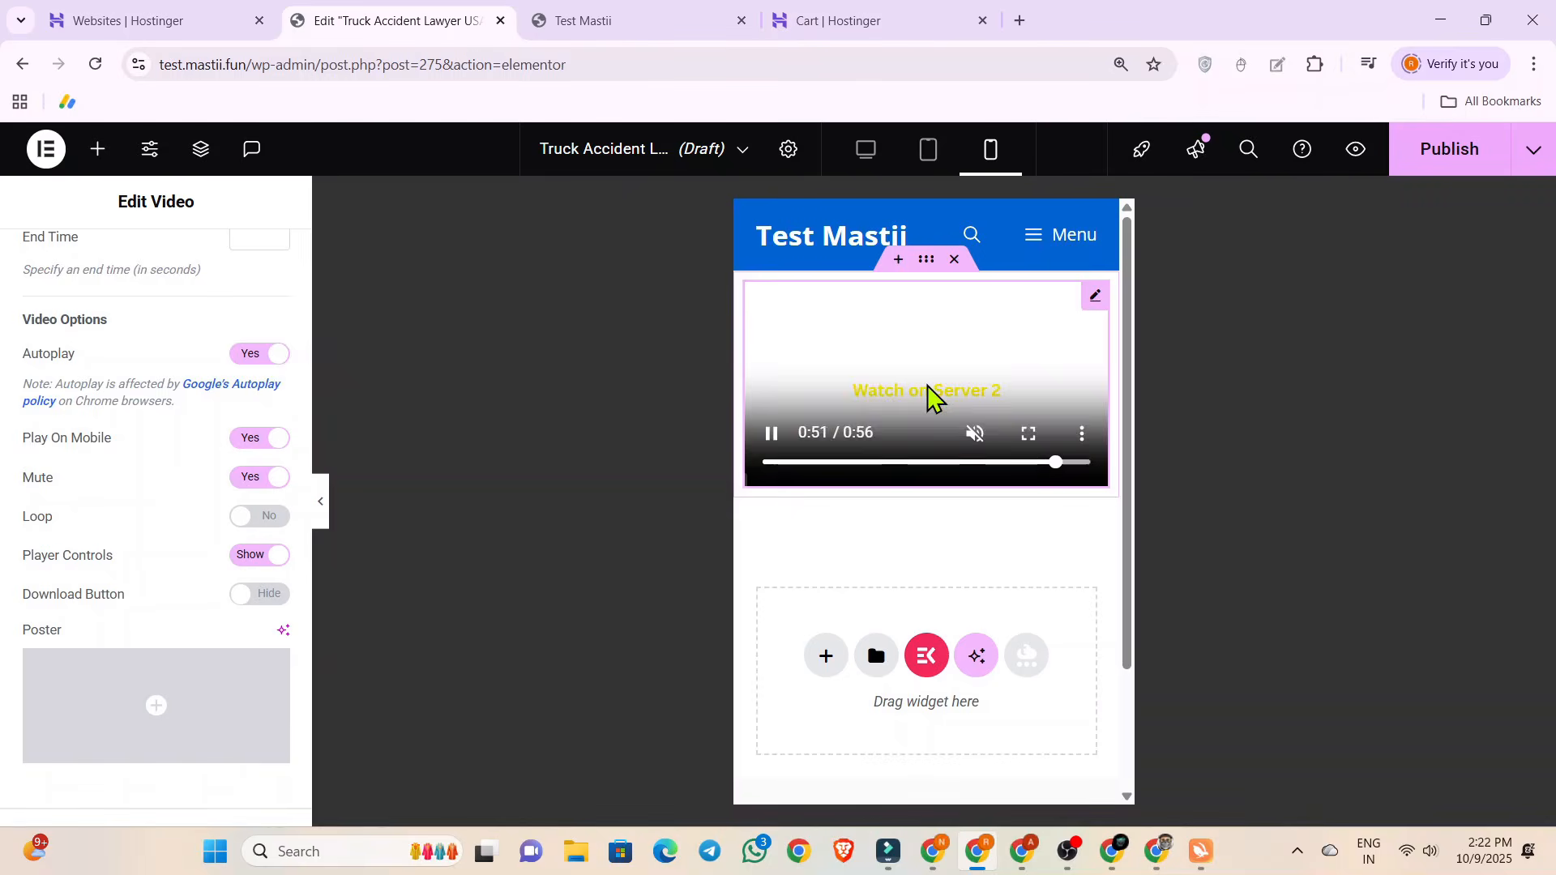
pyautogui.click(770, 434)
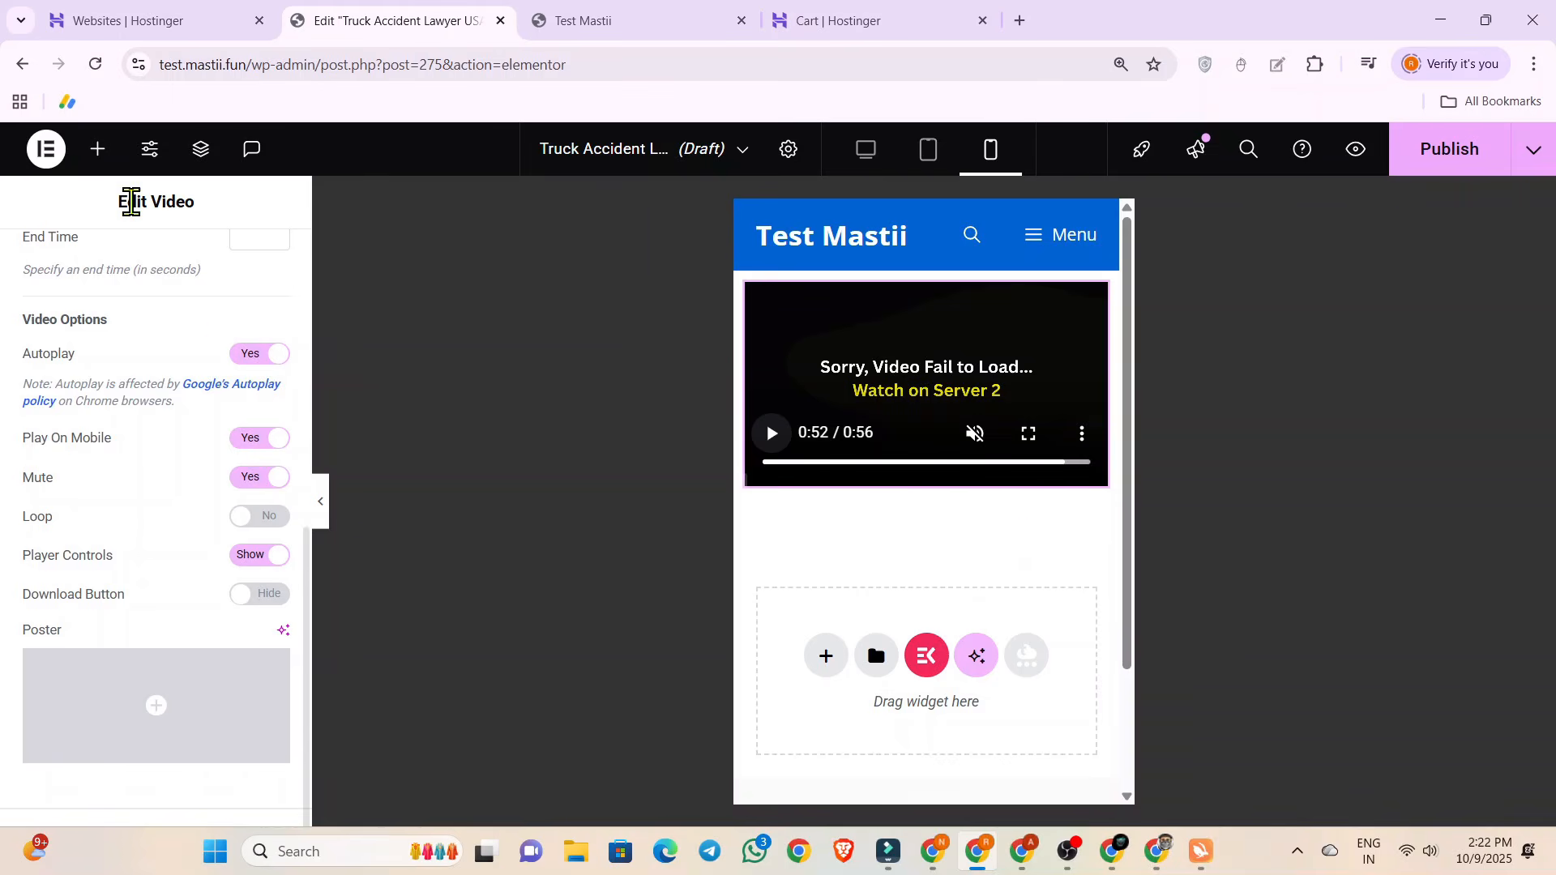
# Add a Text Editor widget to the page below the video.
pyautogui.click(97, 149)
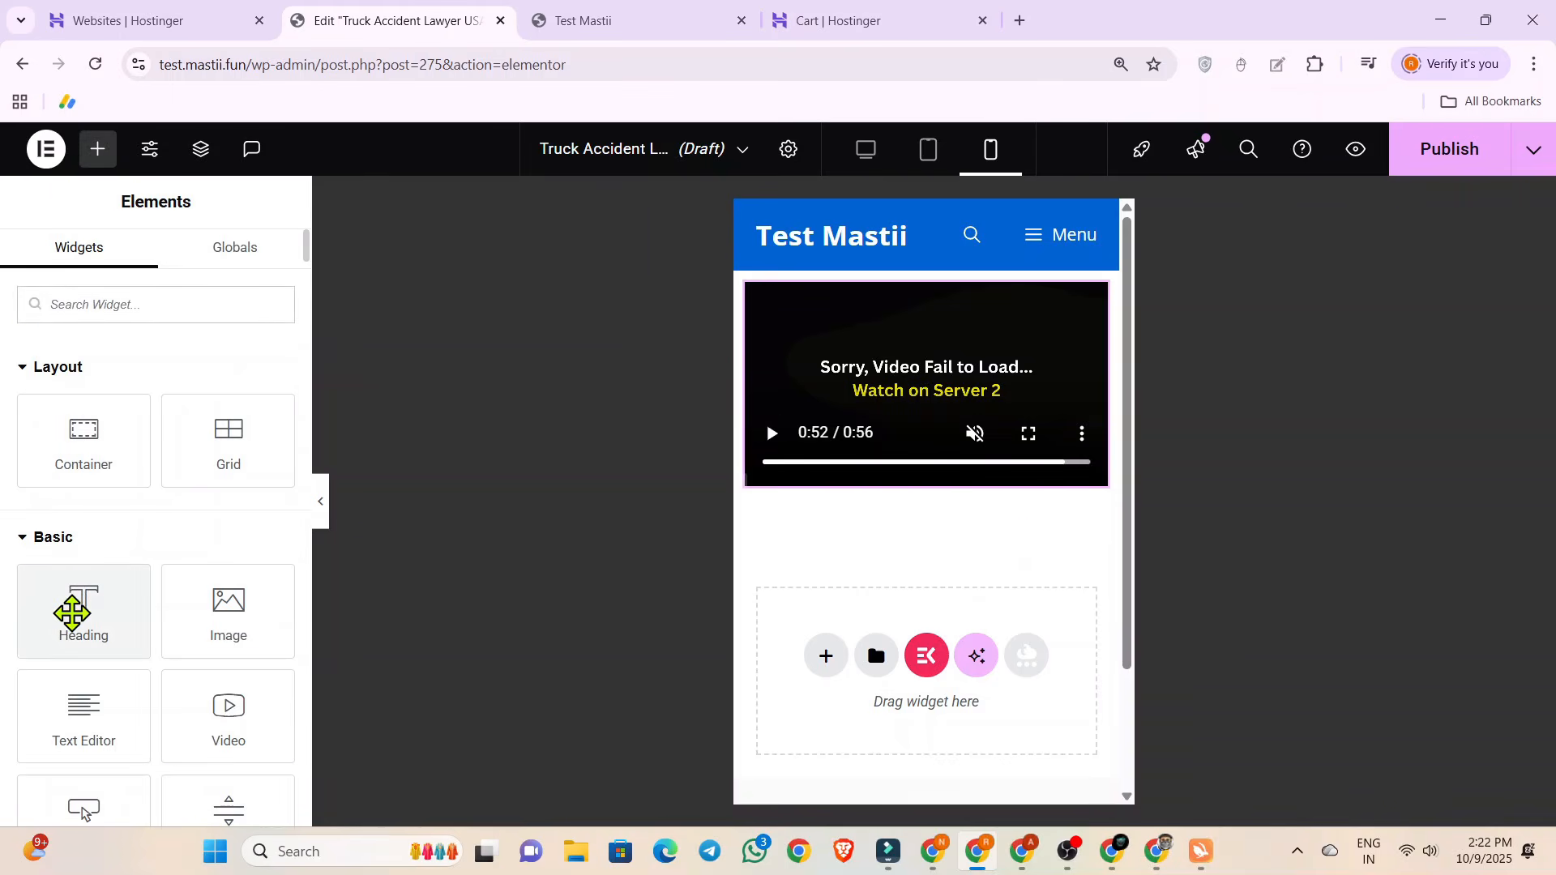
pyautogui.moveTo(77, 702); pyautogui.dragTo(884, 640)
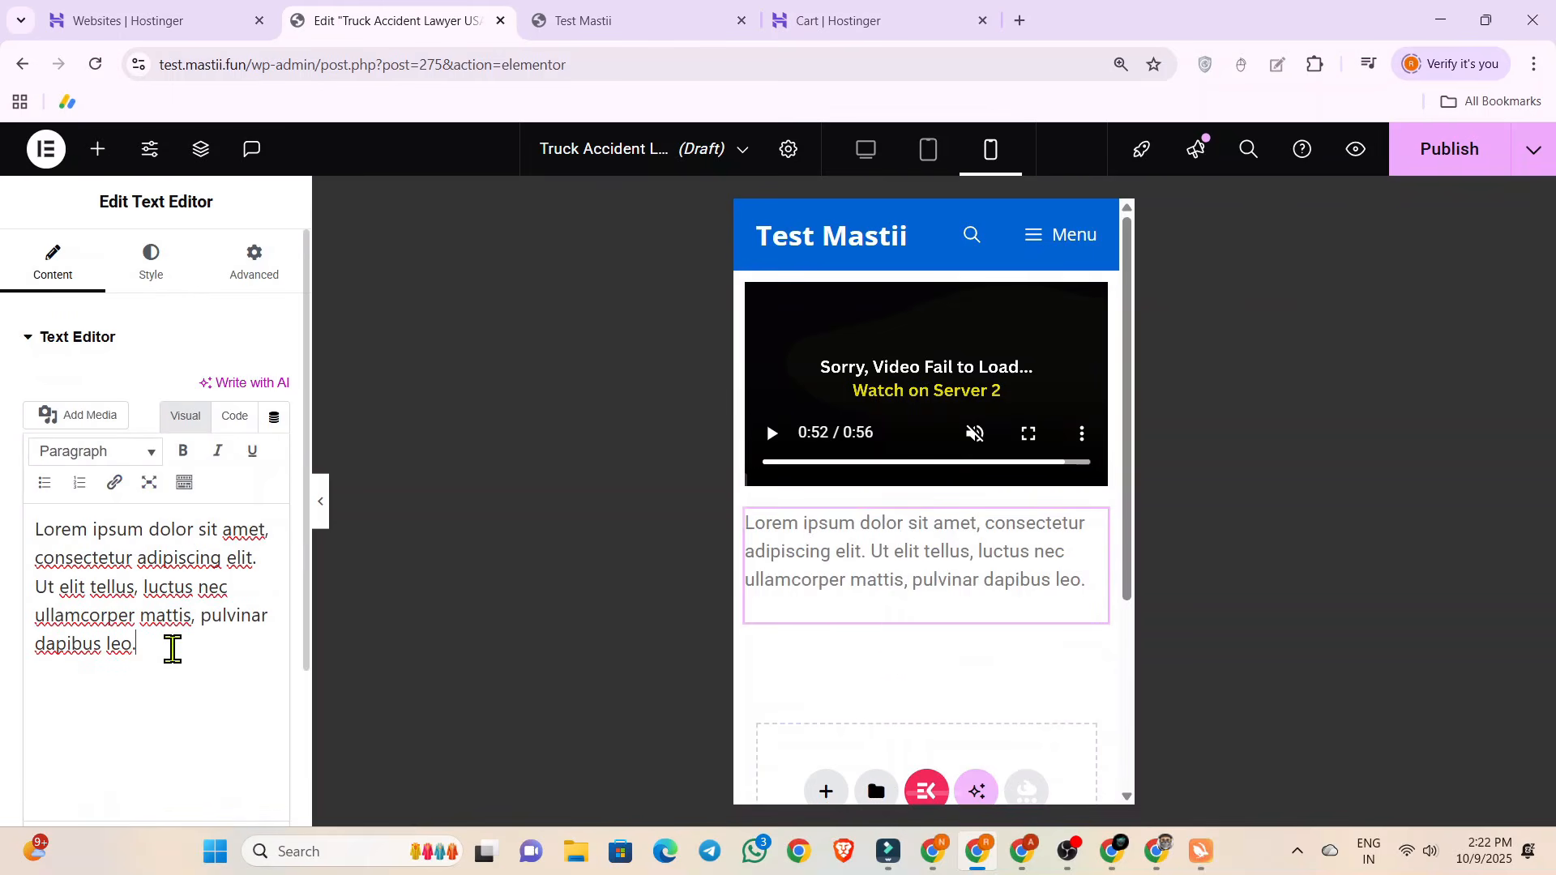
# Replace the Text Editor's placeholder text with "If Video not Load Please Watch on server 2".
pyautogui.moveTo(167, 645); pyautogui.dragTo(2, 532)
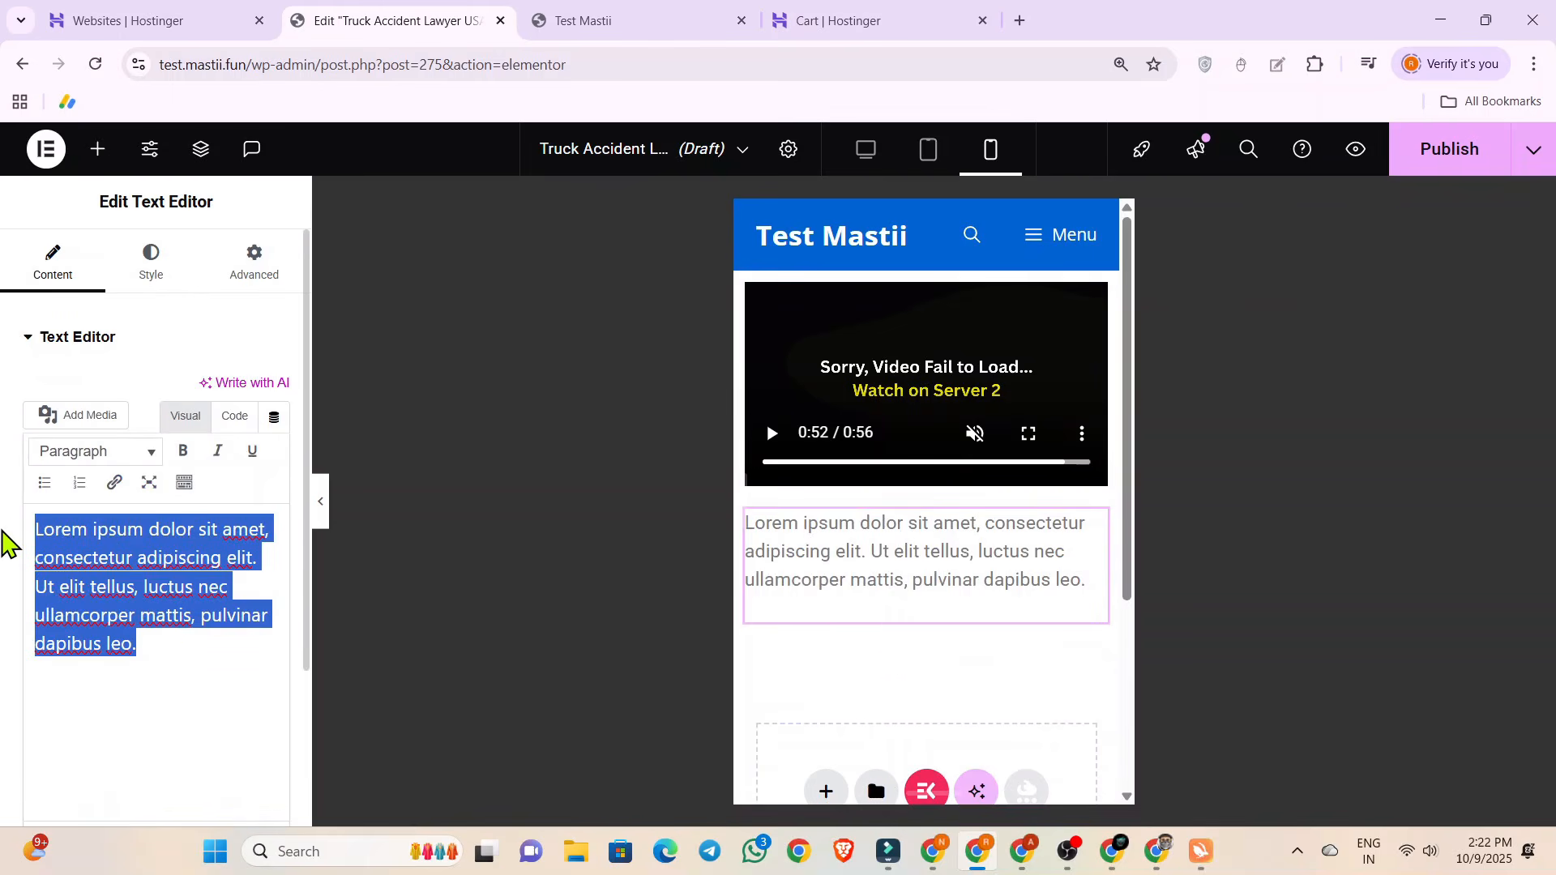
pyautogui.press('BackSpace')
pyautogui.write('If Vid')
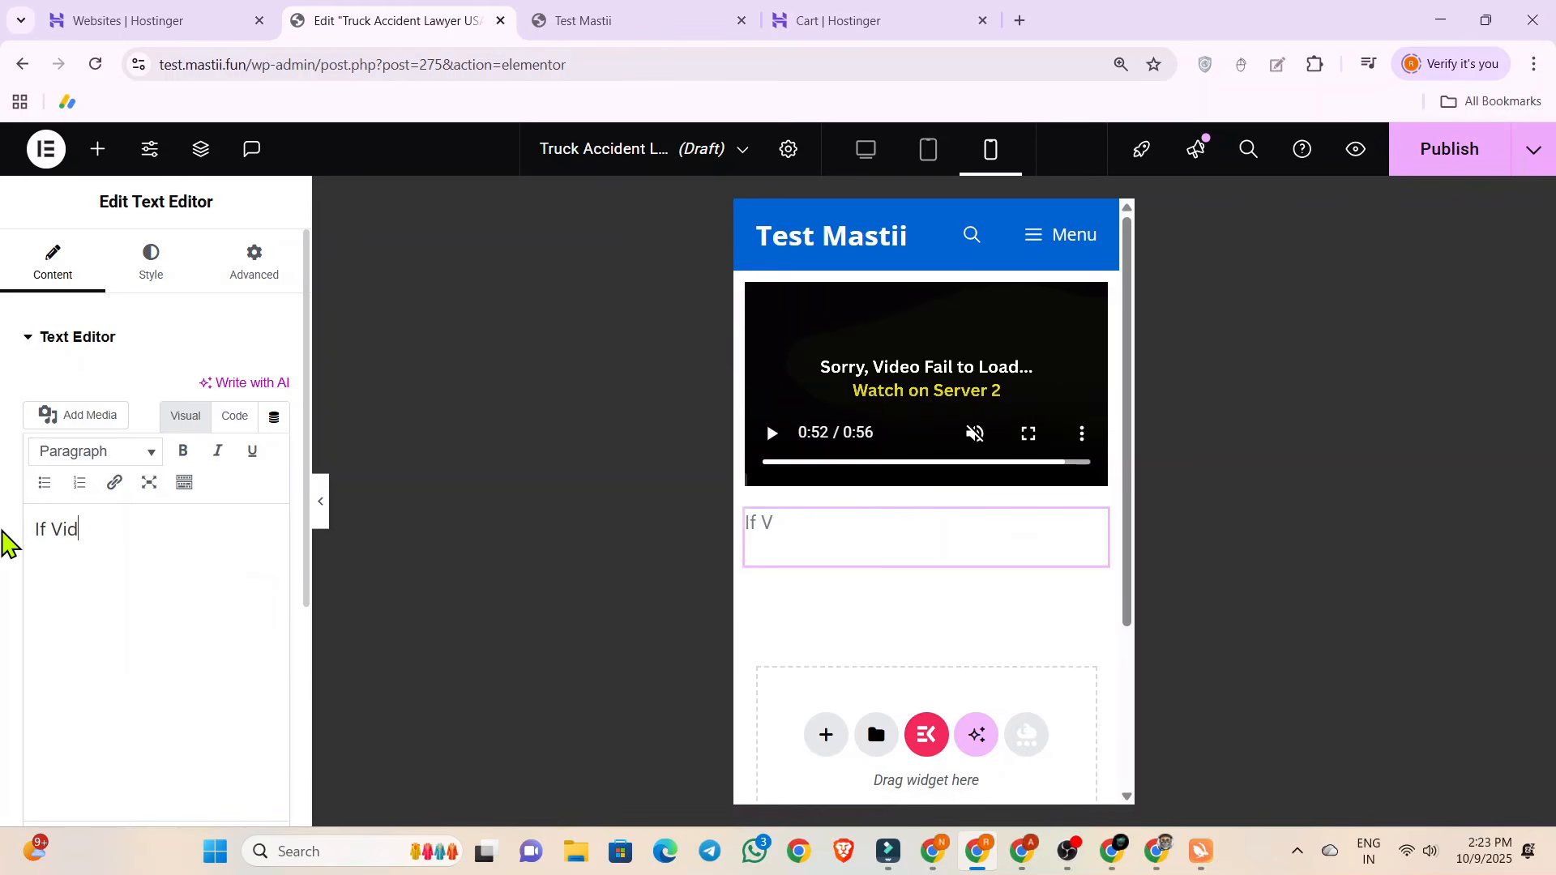
pyautogui.write('eo not Load ')
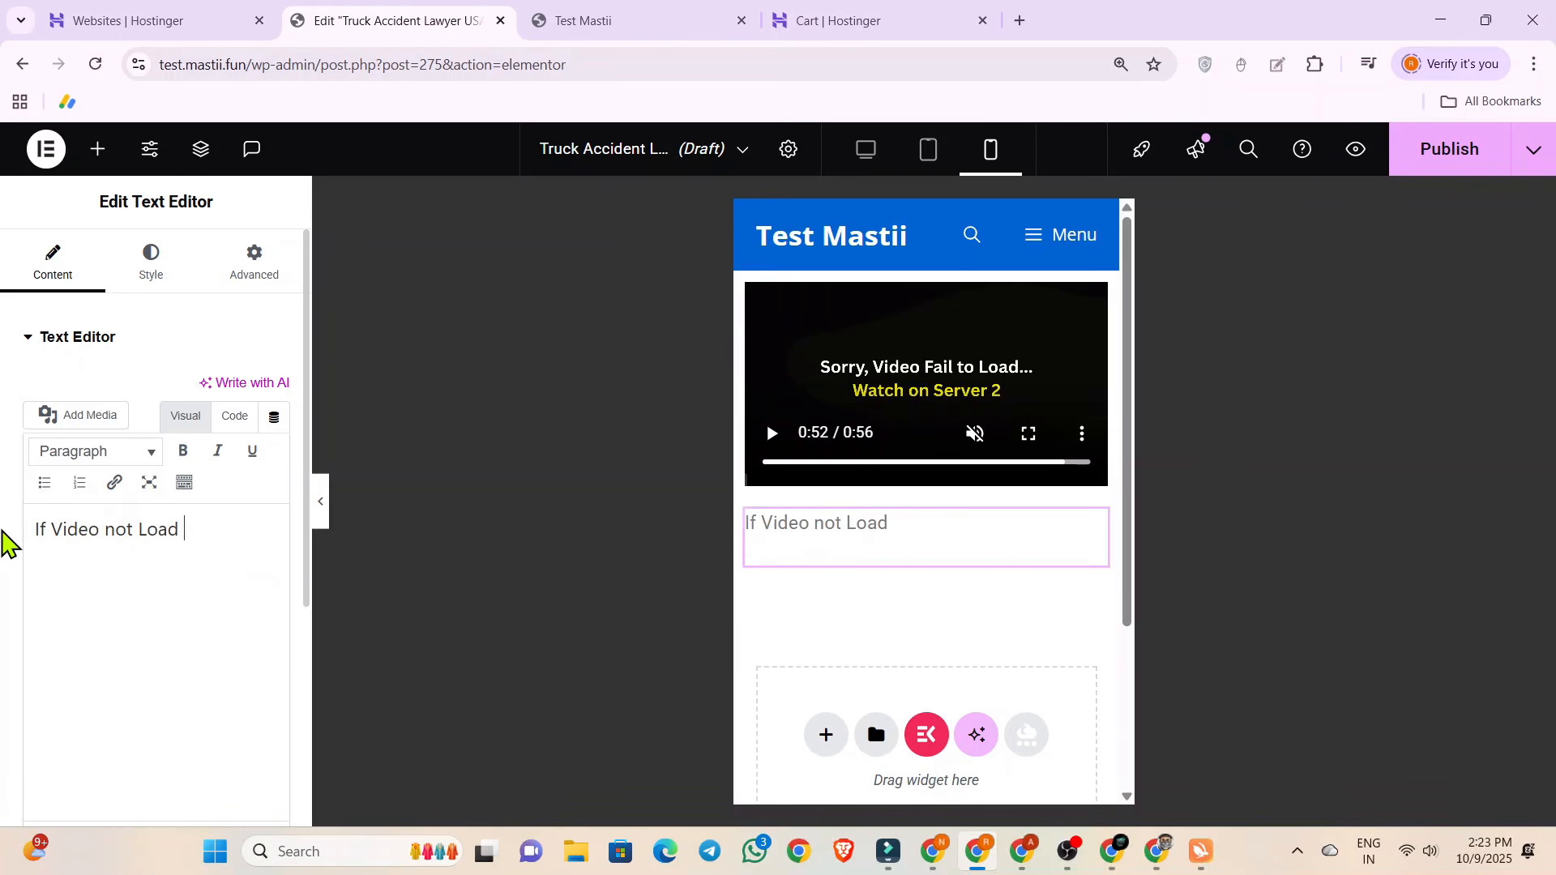
pyautogui.write('Please Pay on Server')
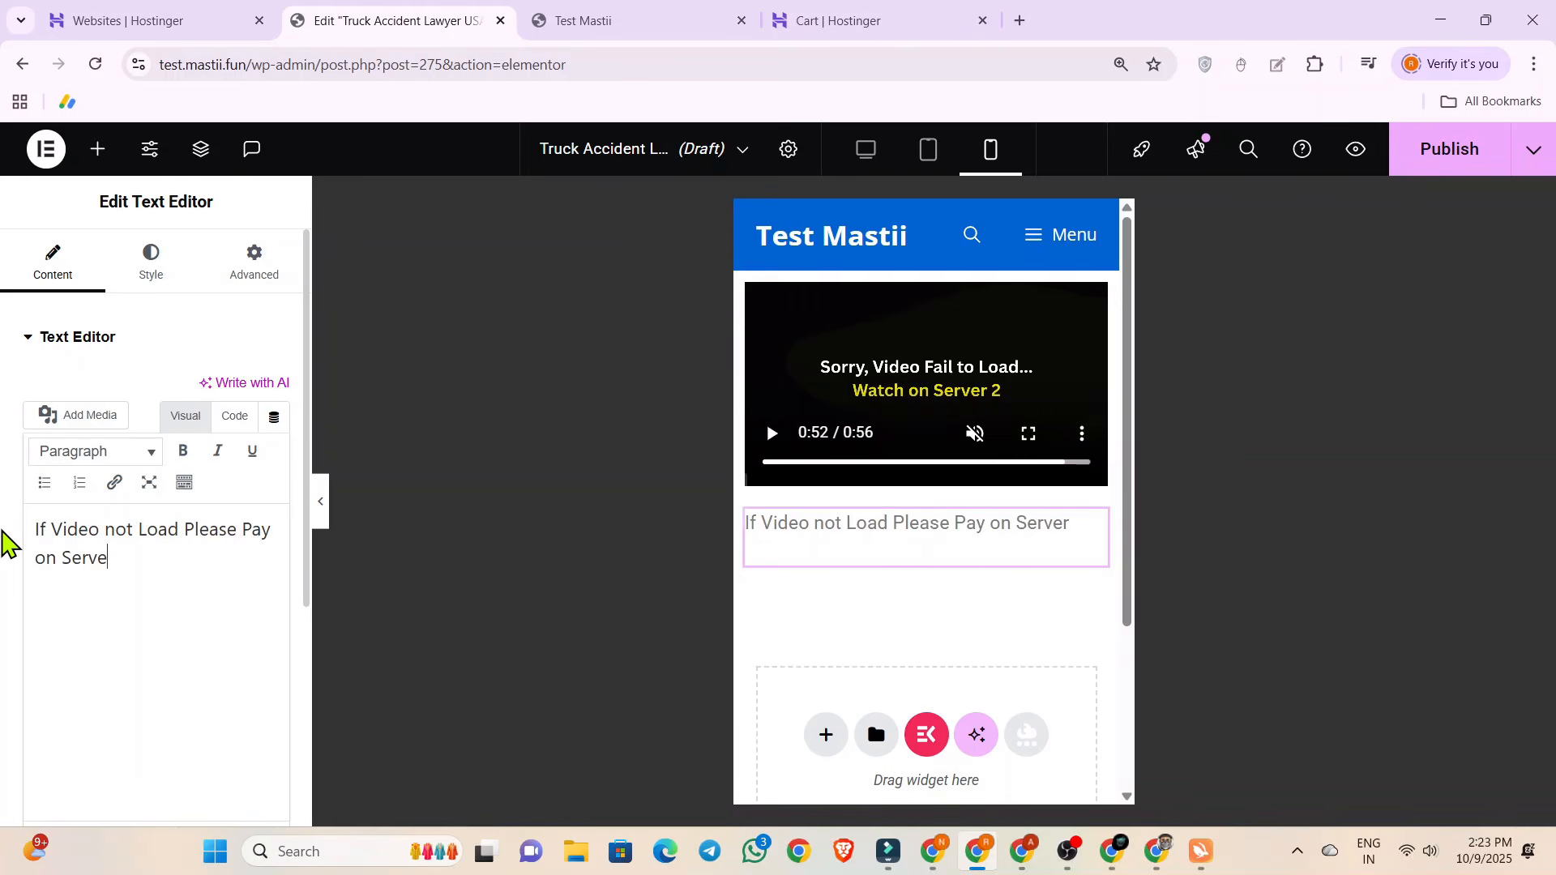
pyautogui.press('BackSpace')
pyautogui.press('BackSpace')
pyautogui.press('BackSpace')
pyautogui.press('BackSpace')
pyautogui.press('BackSpace')
pyautogui.press('BackSpace')
pyautogui.press('BackSpace')
pyautogui.press('BackSpace')
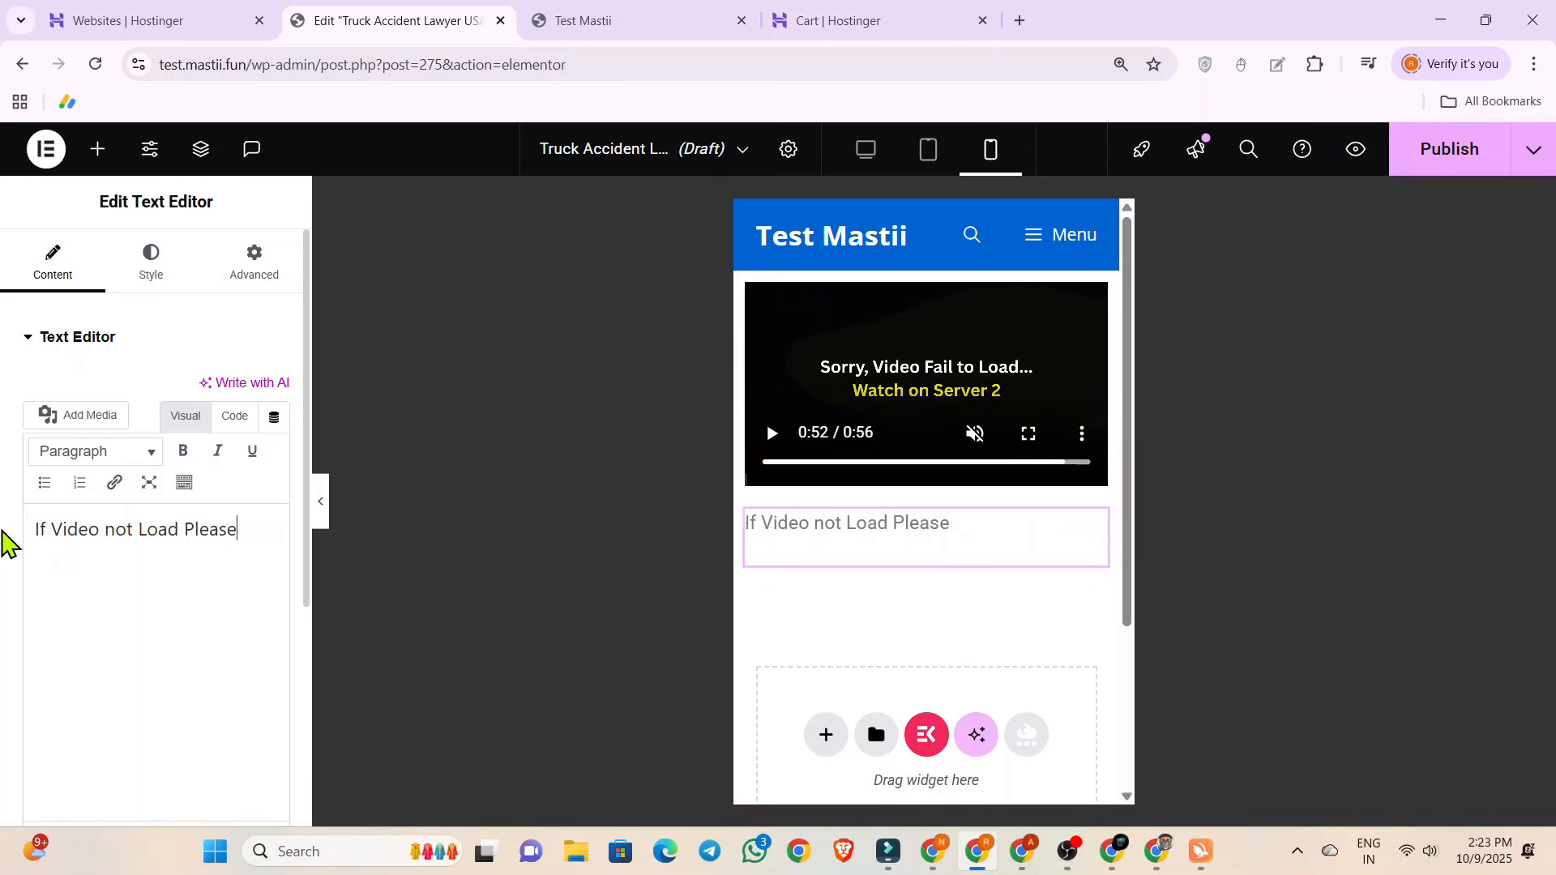
pyautogui.write('Watch on server 2')
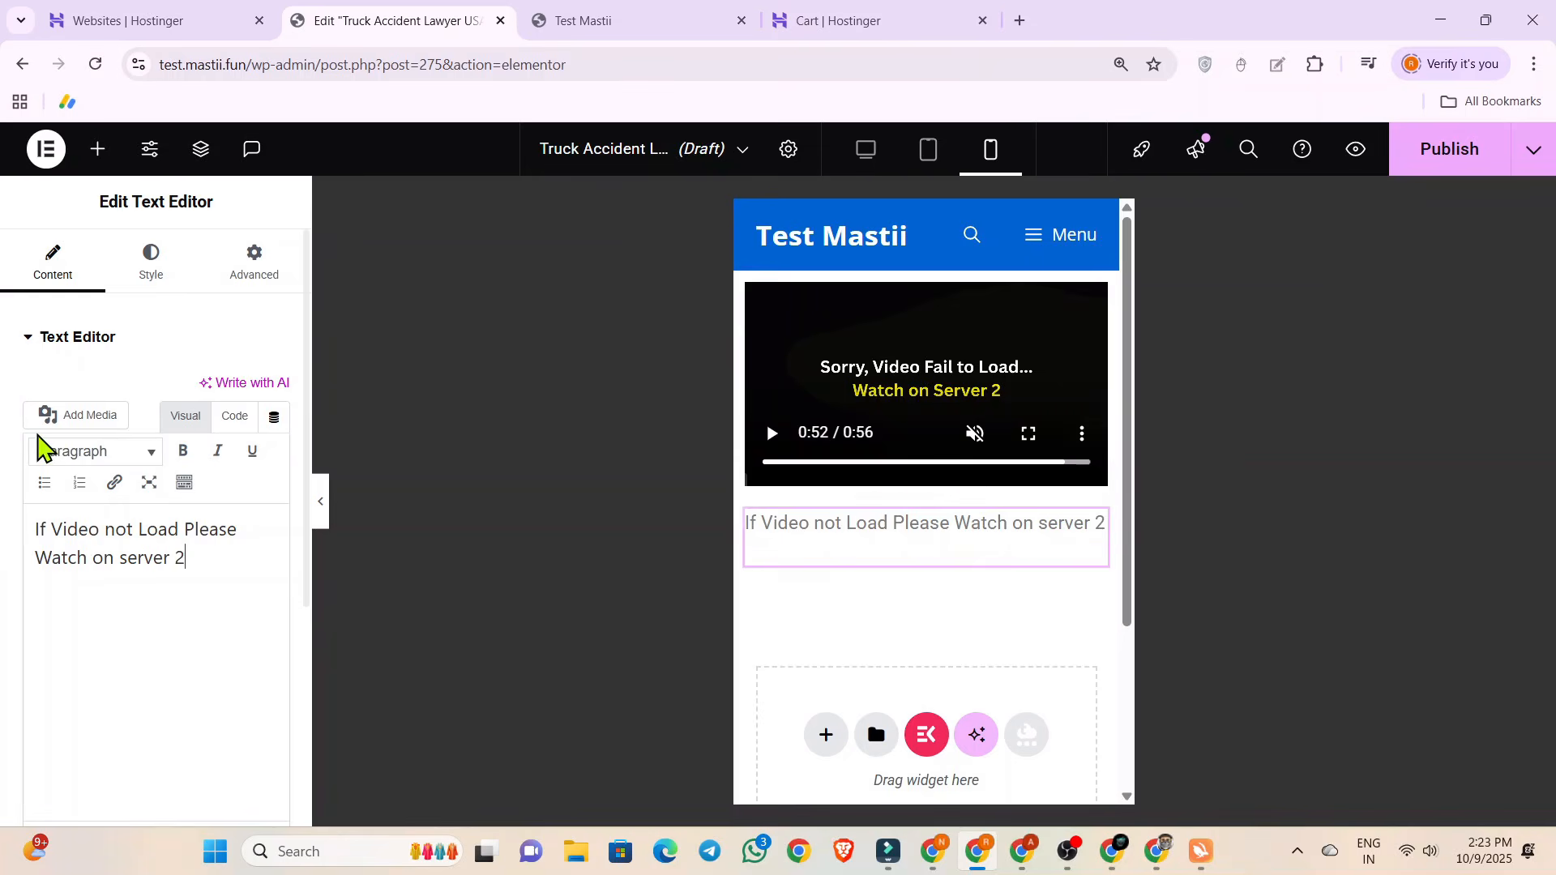
# Set the normal text color of the message below the video to black.
pyautogui.click(156, 260)
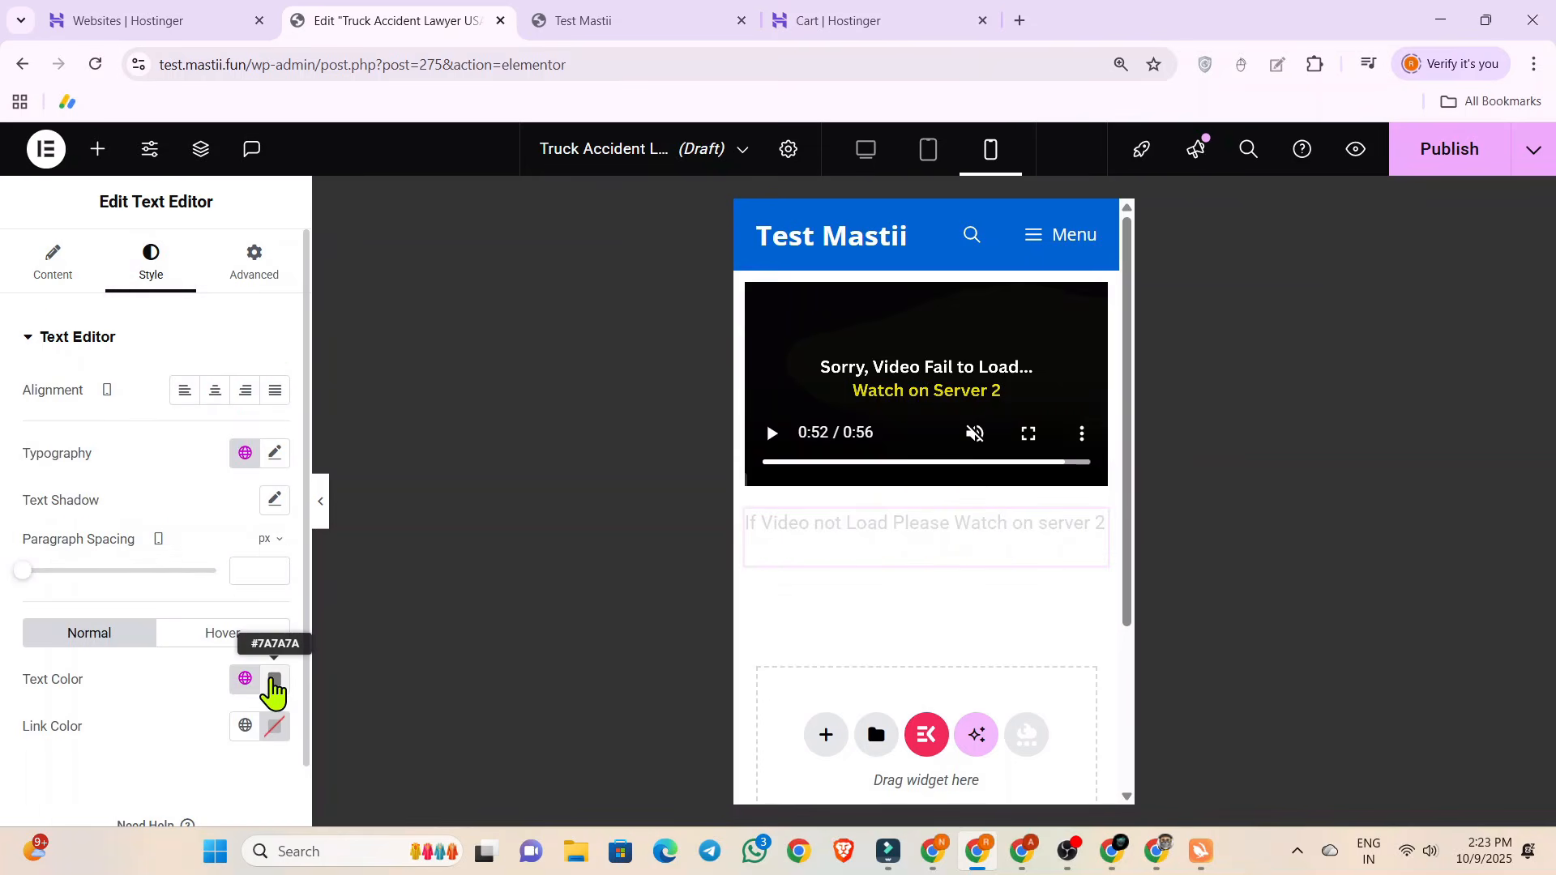
pyautogui.click(275, 678)
pyautogui.moveTo(198, 535); pyautogui.dragTo(128, 572)
pyautogui.click(121, 737)
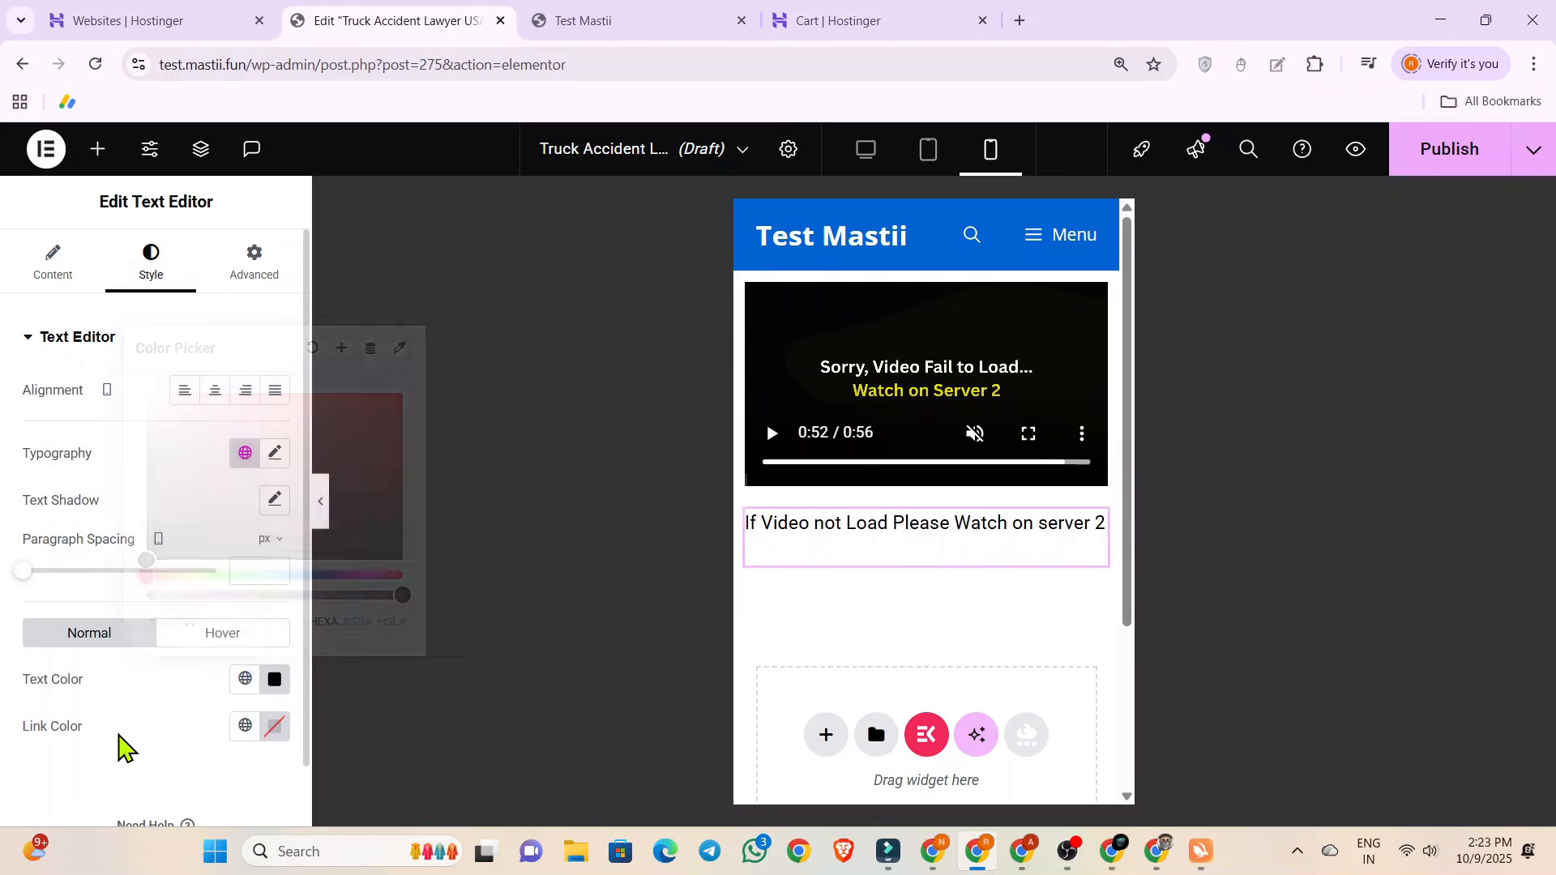
# Give the text widget a Classic background in bright yellow, #FFF900.
pyautogui.click(230, 281)
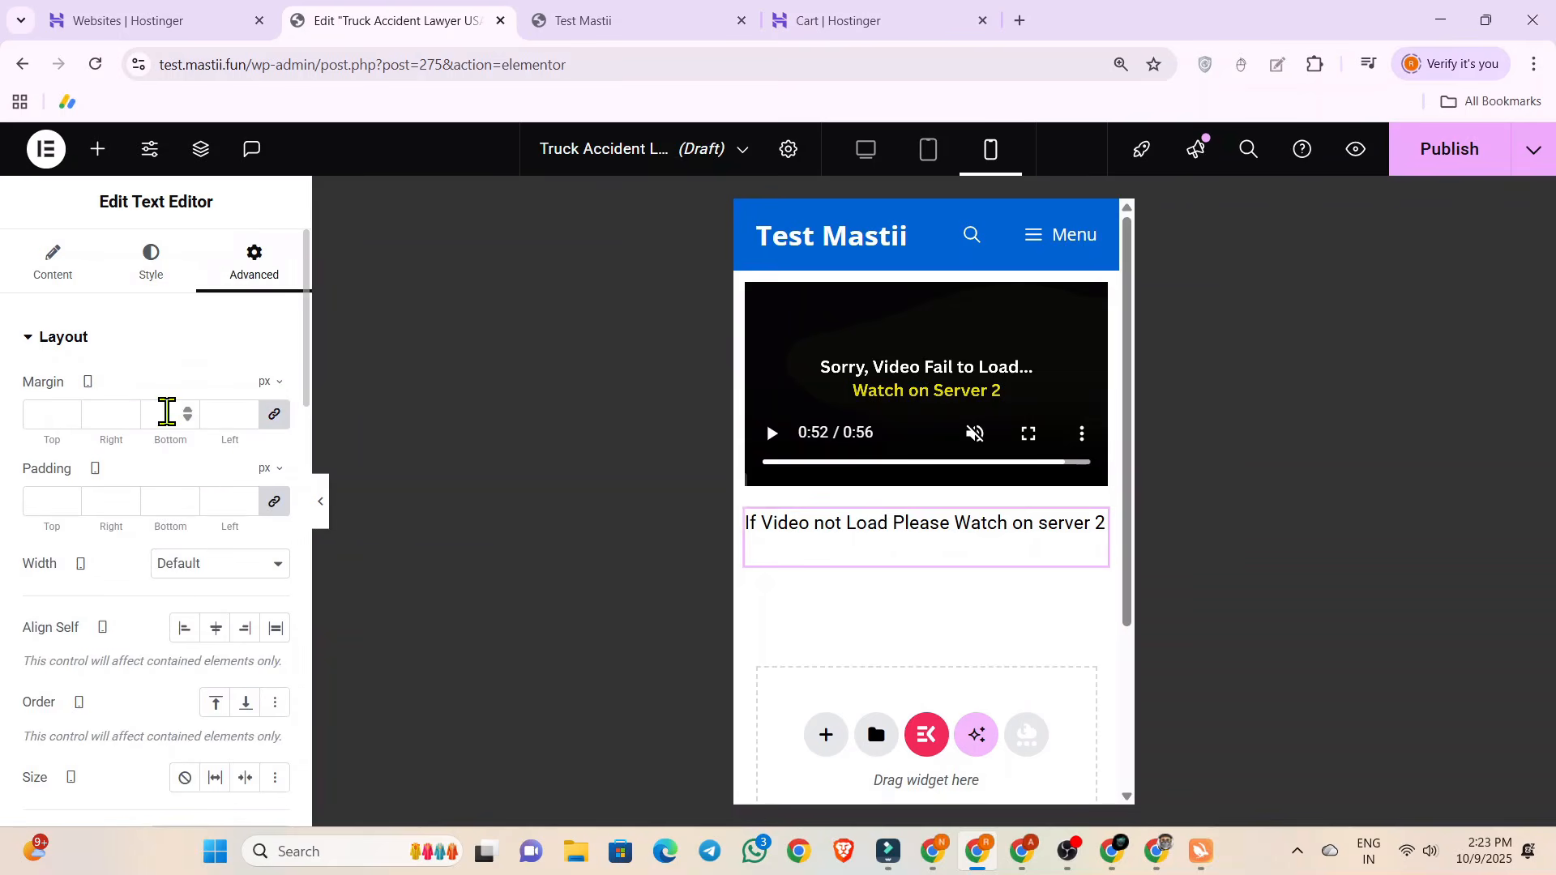
pyautogui.scroll(-5, 162, 410)
pyautogui.scroll(-10, 114, 551)
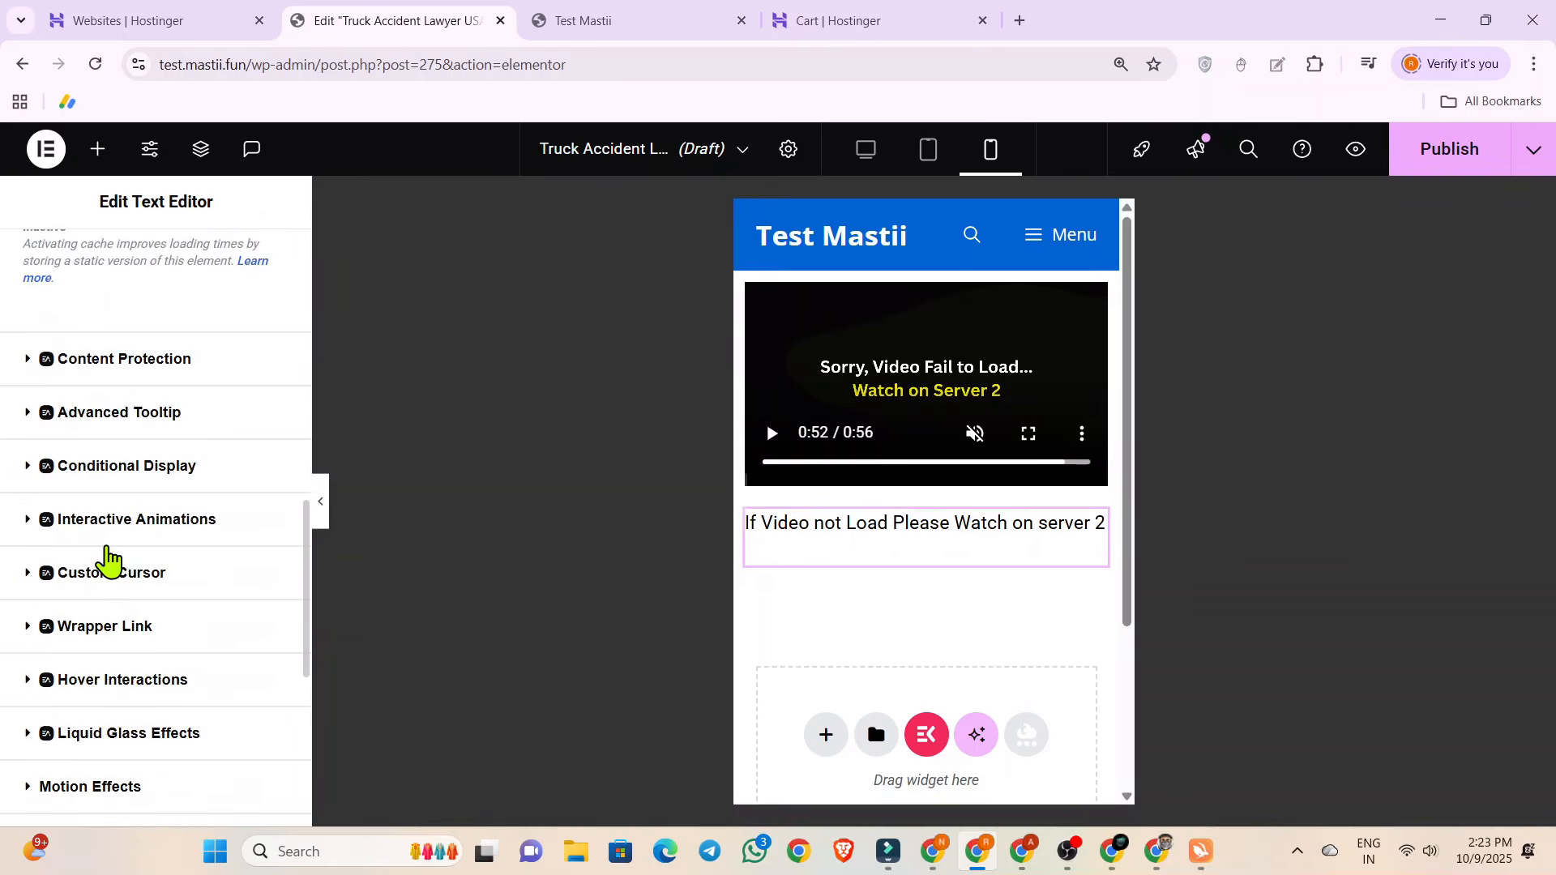
pyautogui.scroll(10, 126, 503)
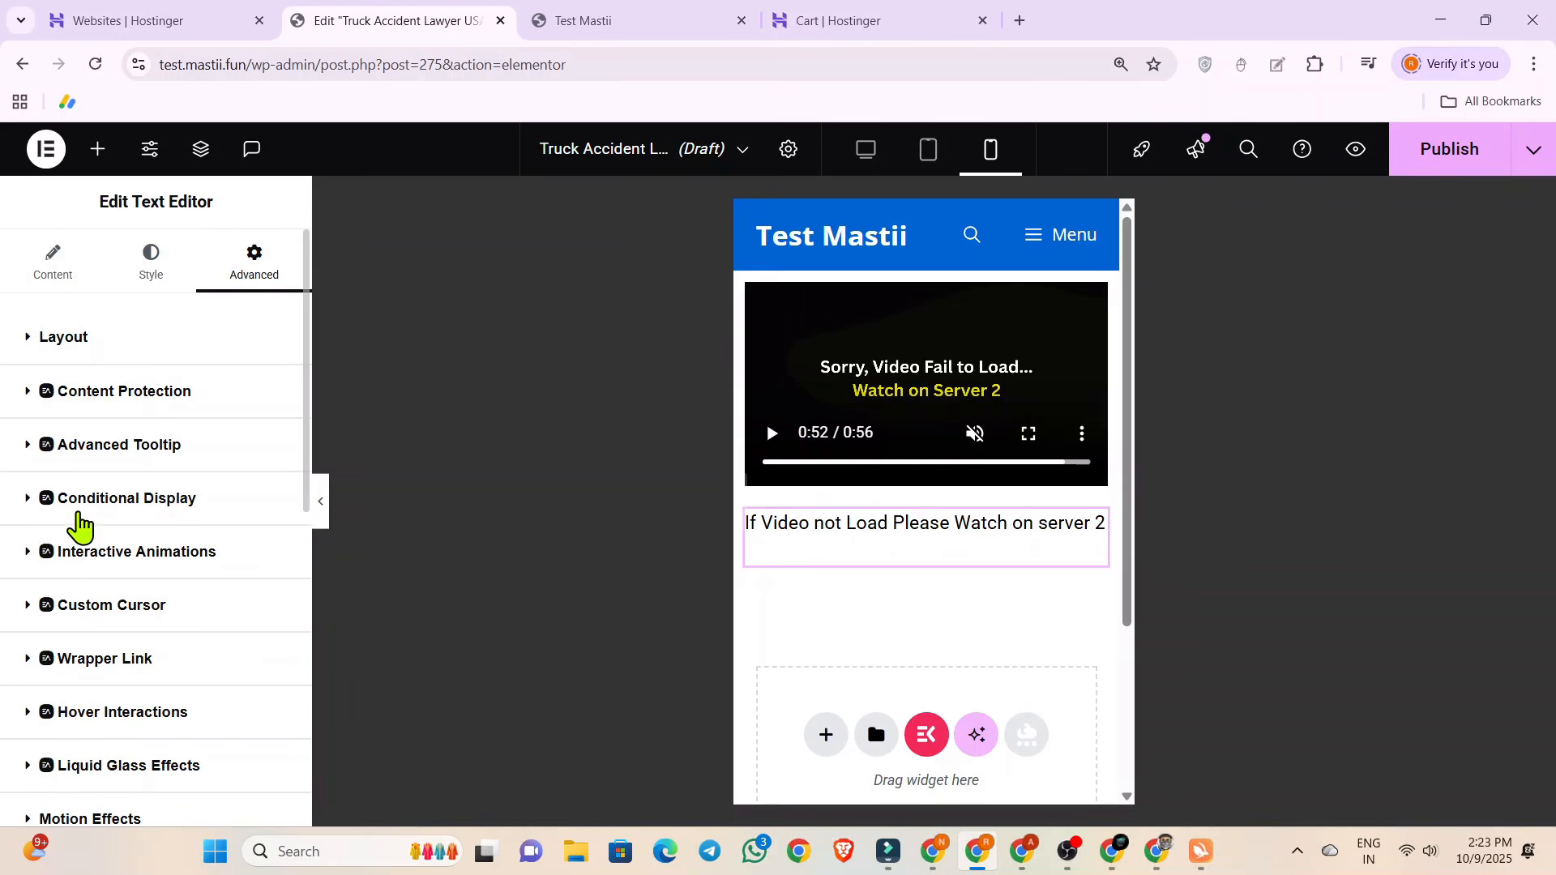
pyautogui.scroll(-3, 81, 523)
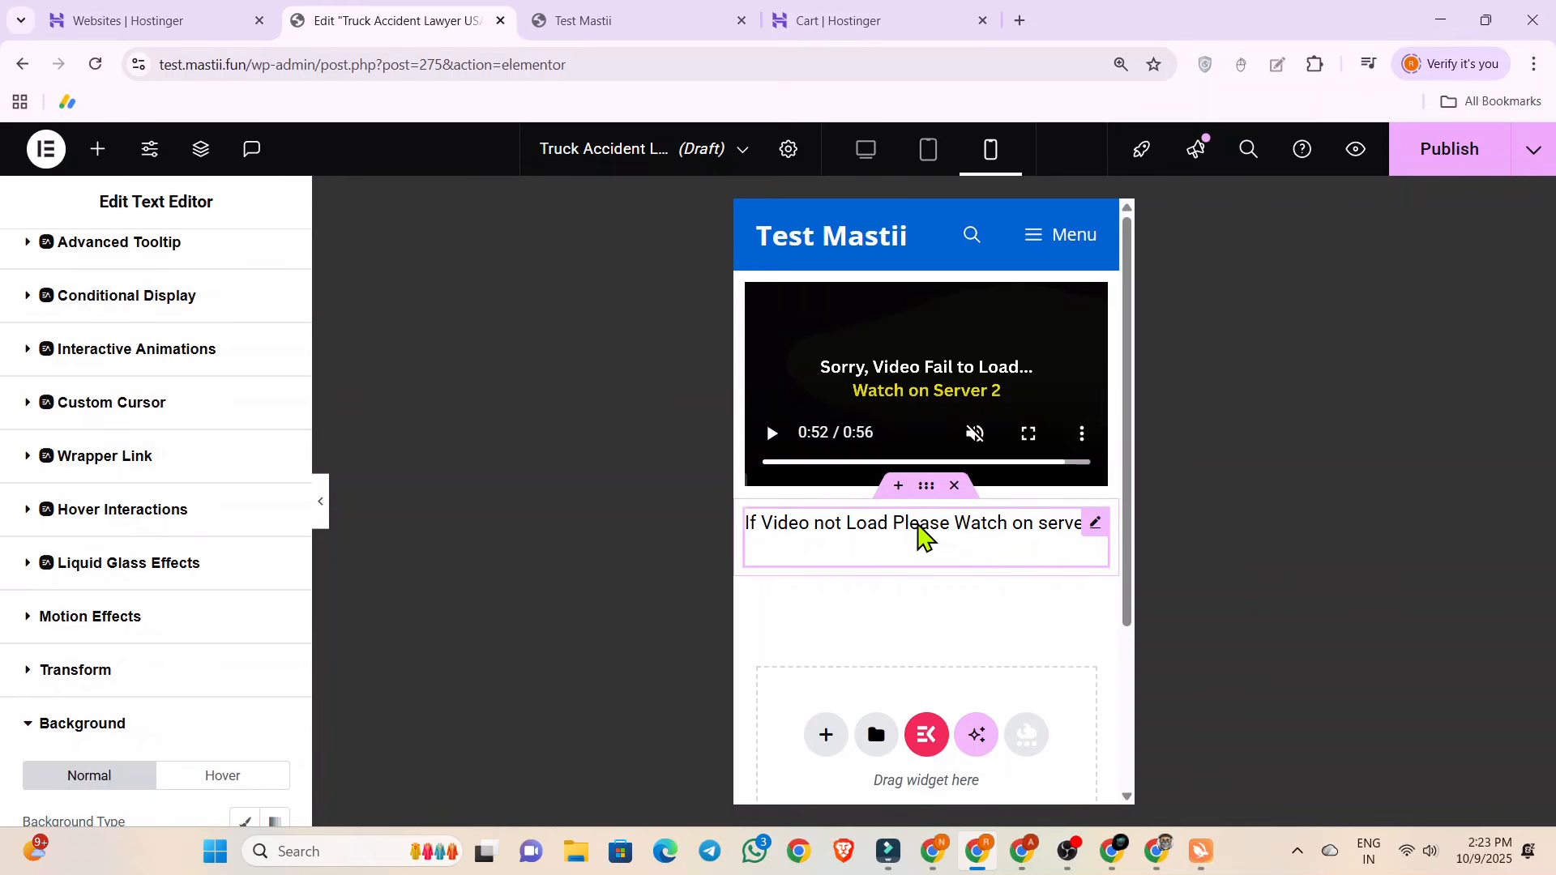
pyautogui.scroll(-5, 113, 575)
pyautogui.click(243, 418)
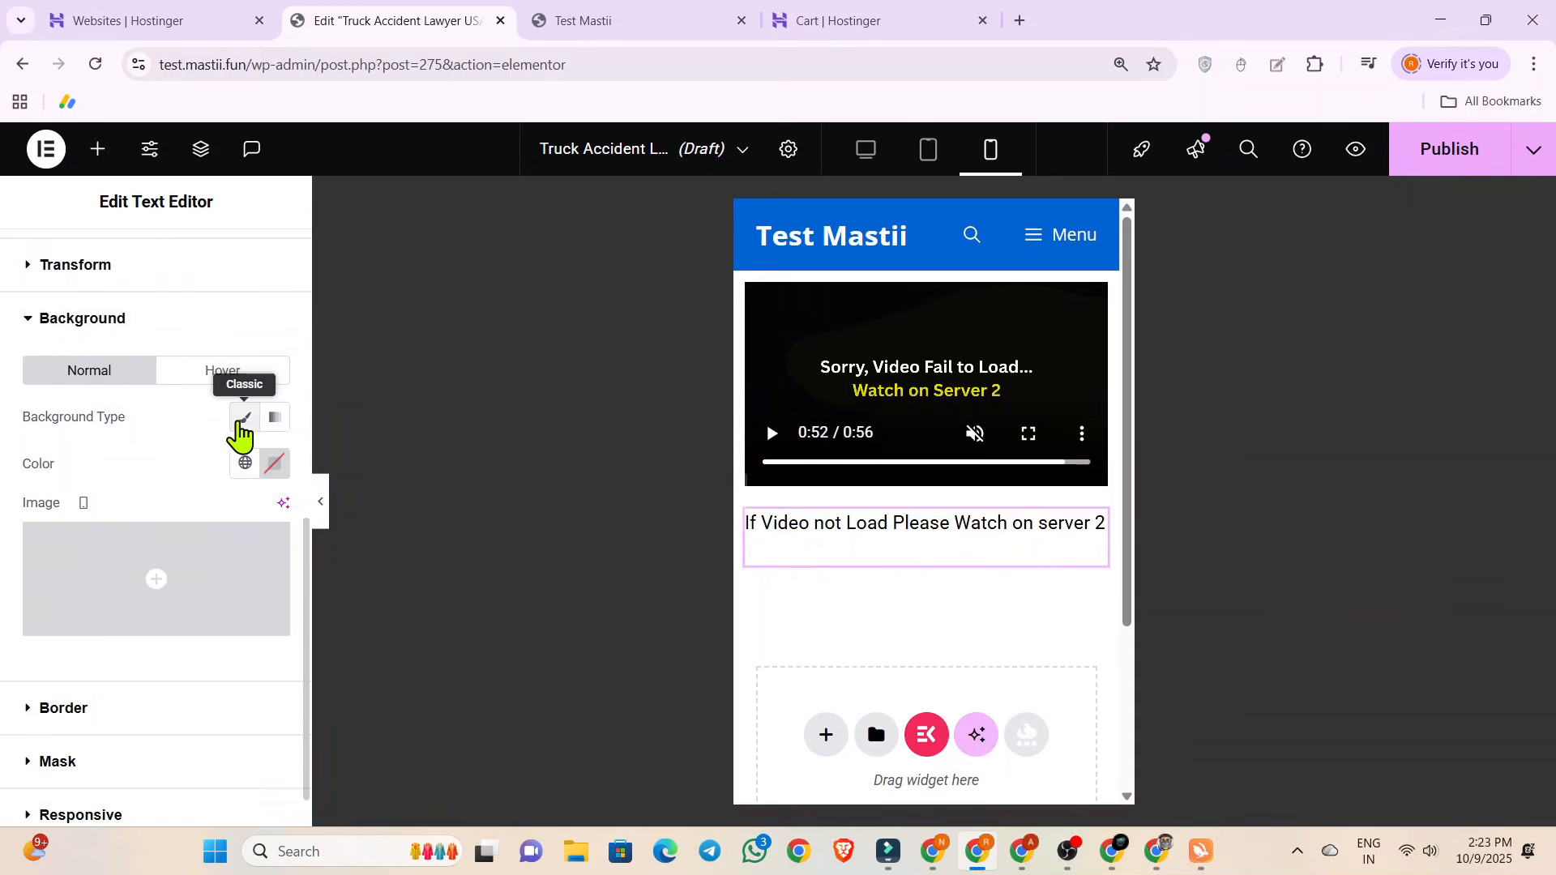
pyautogui.click(274, 464)
pyautogui.moveTo(202, 583)
pyautogui.mouseDown()
pyautogui.moveTo(160, 705)
pyautogui.moveTo(324, 577)
pyautogui.moveTo(419, 554)
pyautogui.mouseUp()
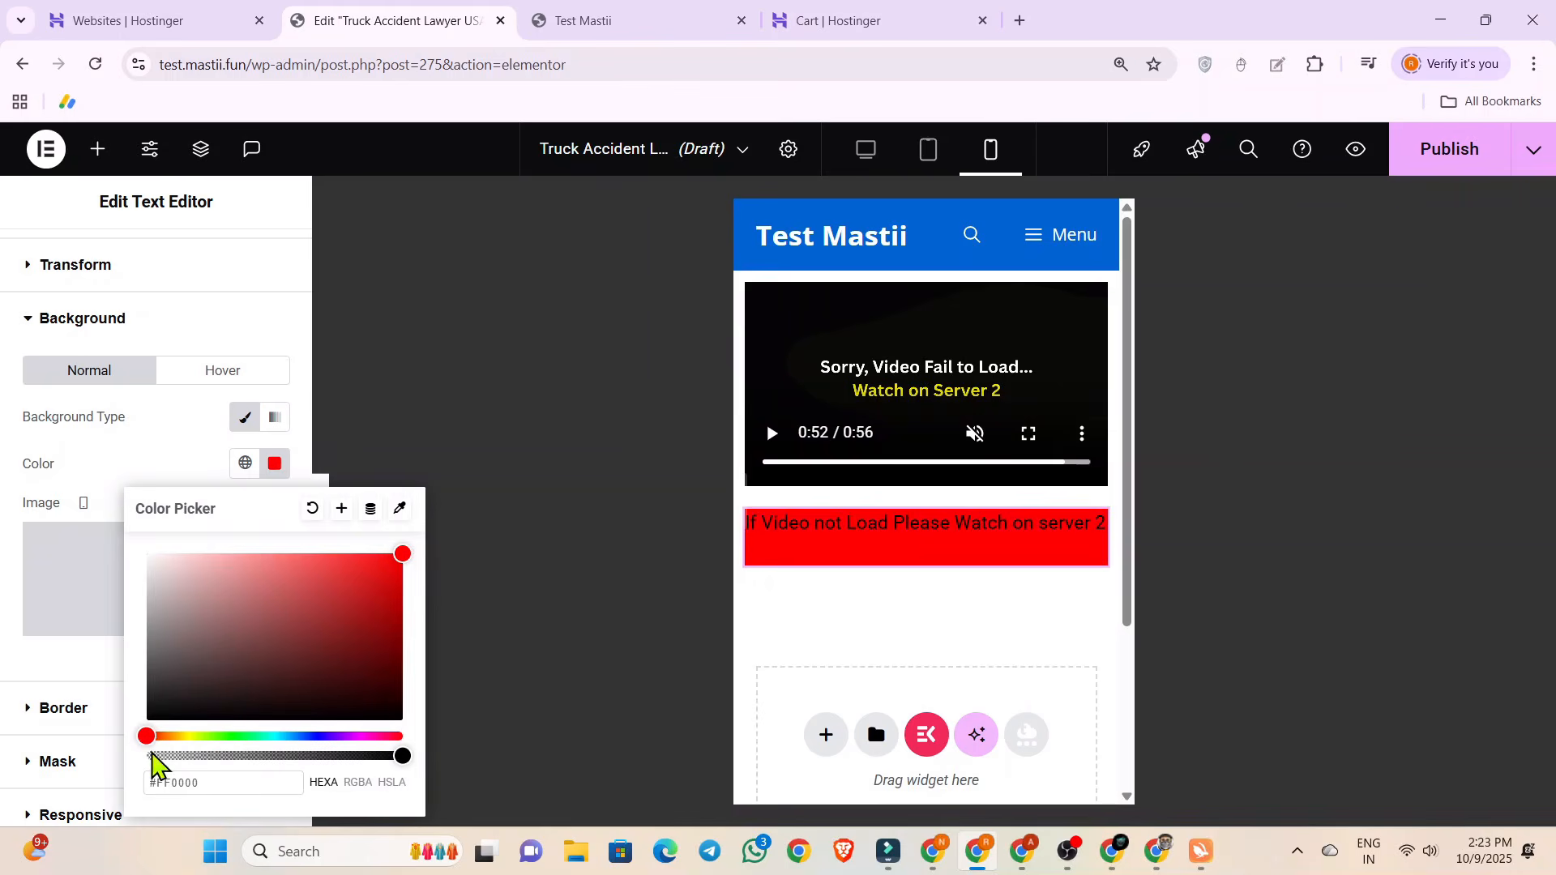
pyautogui.moveTo(148, 736); pyautogui.dragTo(187, 739)
pyautogui.click(1, 564)
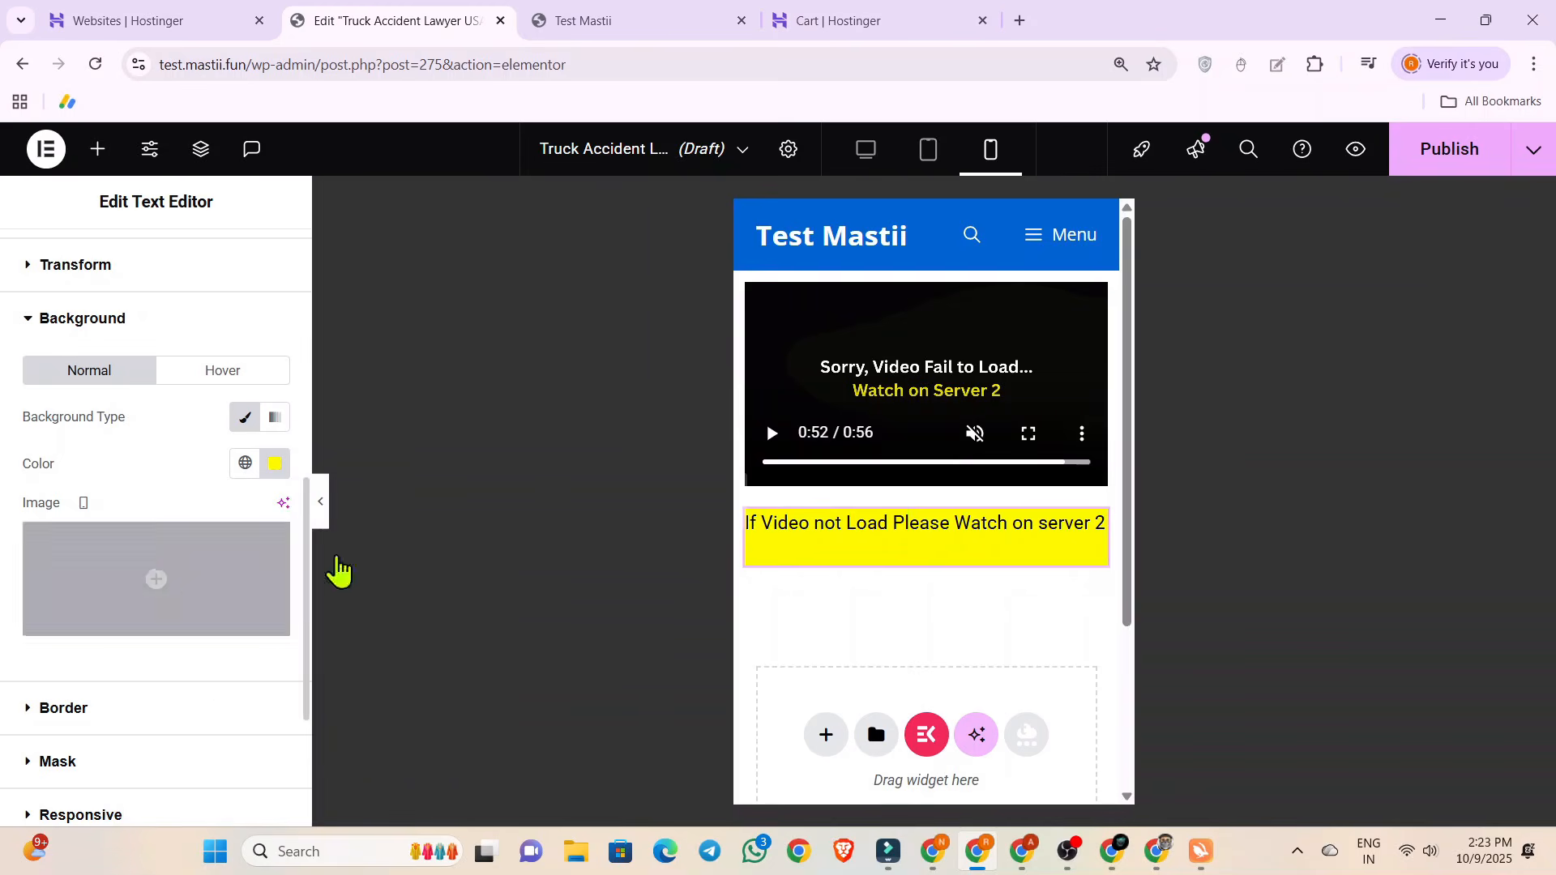
# Center-align the message text and set the widget's Align Self to center.
pyautogui.click(836, 533)
pyautogui.scroll(10, 104, 306)
pyautogui.click(151, 263)
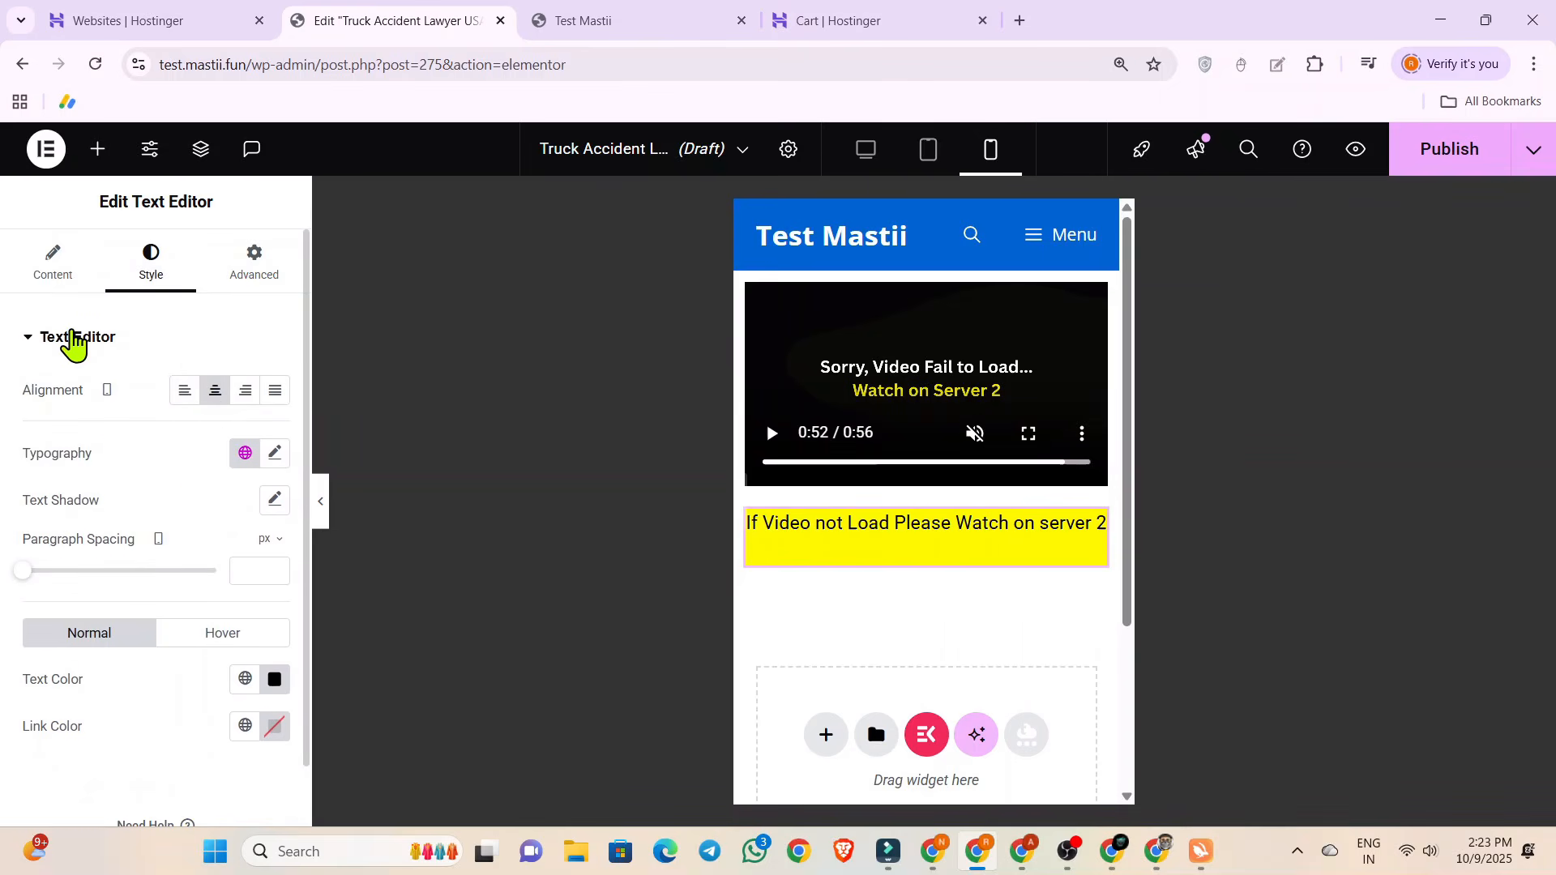
pyautogui.click(52, 271)
pyautogui.click(254, 263)
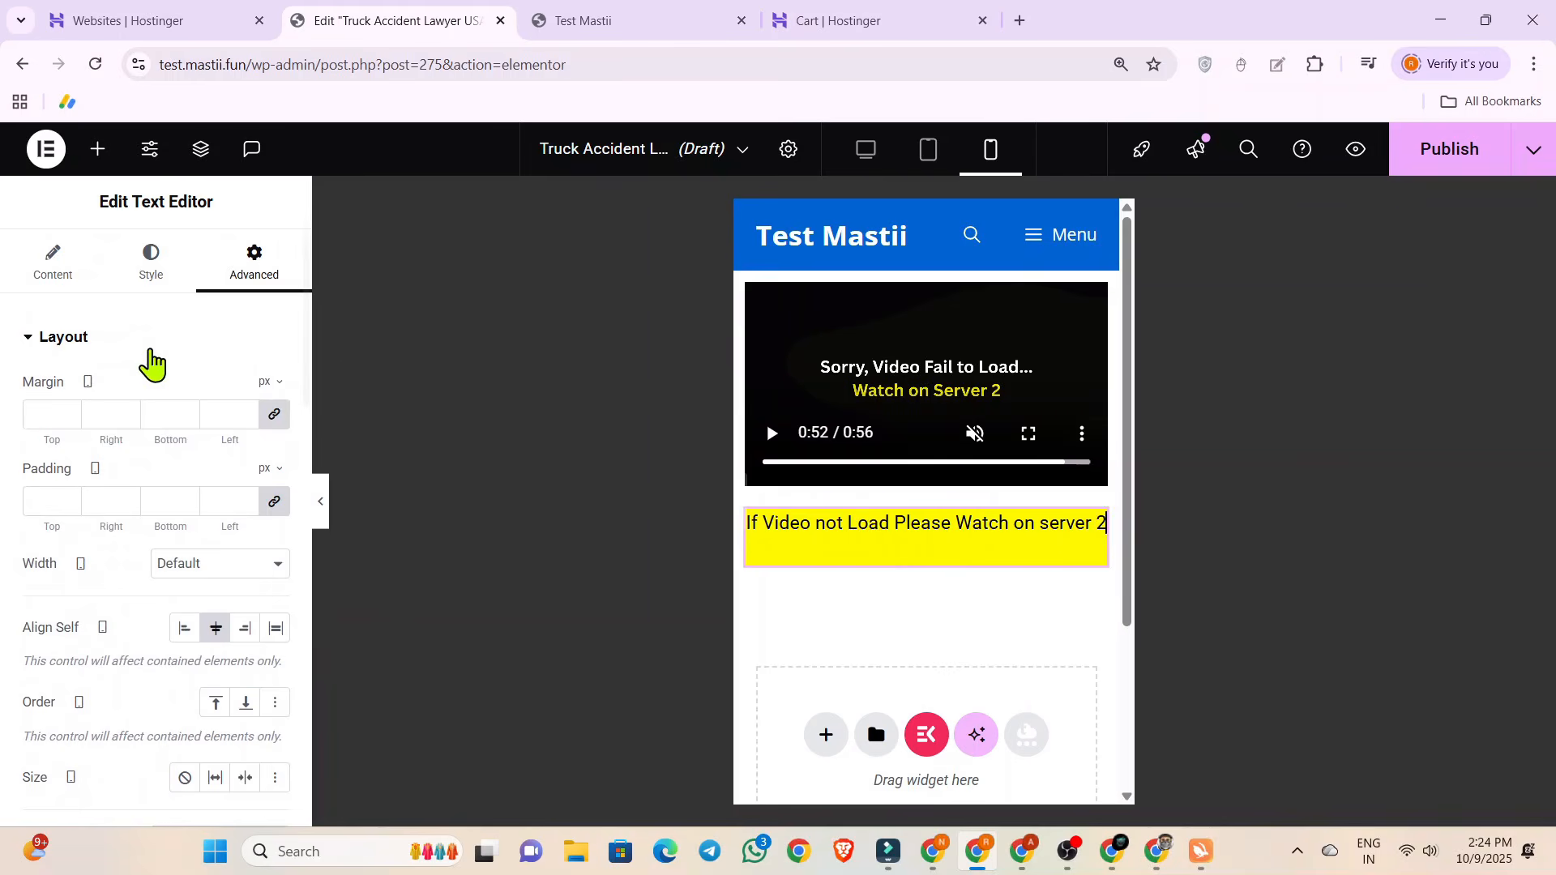
# Change the message's typography font family to Anton.
pyautogui.click(150, 267)
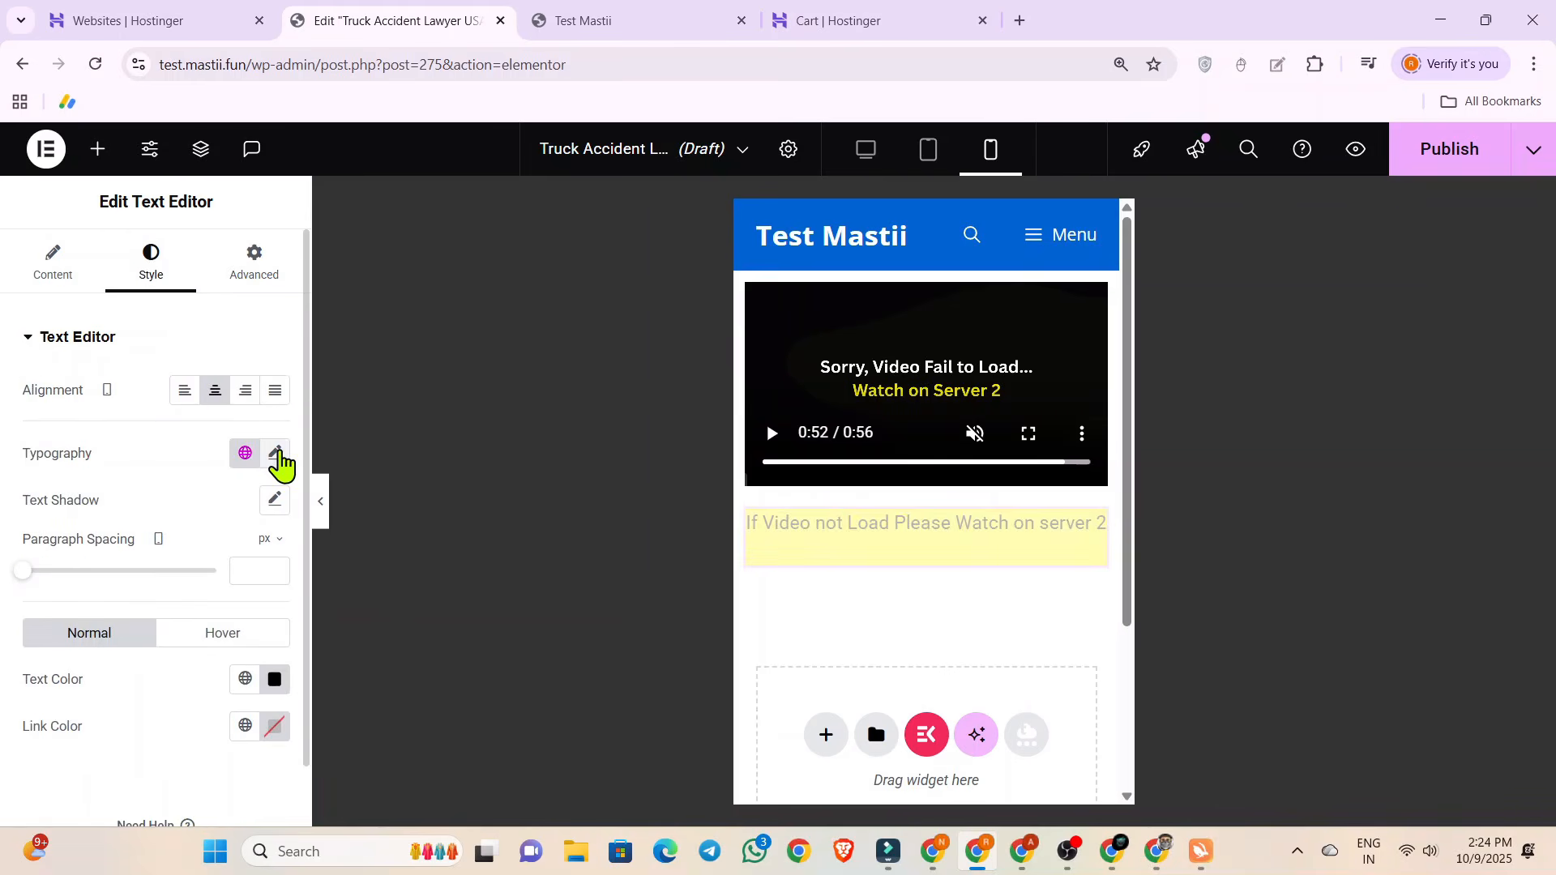
pyautogui.click(279, 458)
pyautogui.click(218, 567)
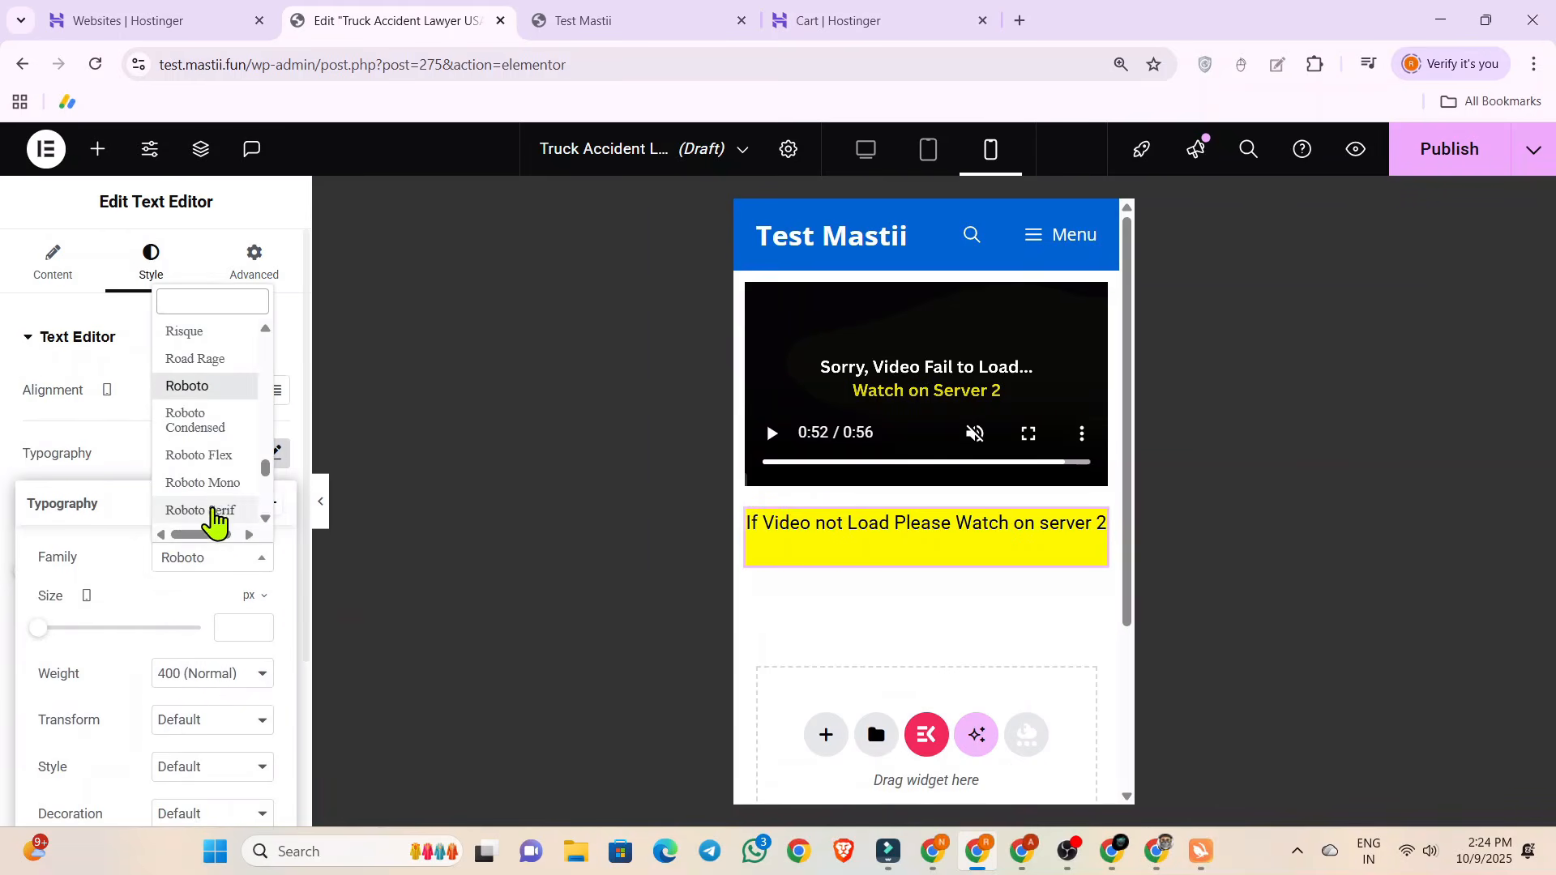
pyautogui.write('ant')
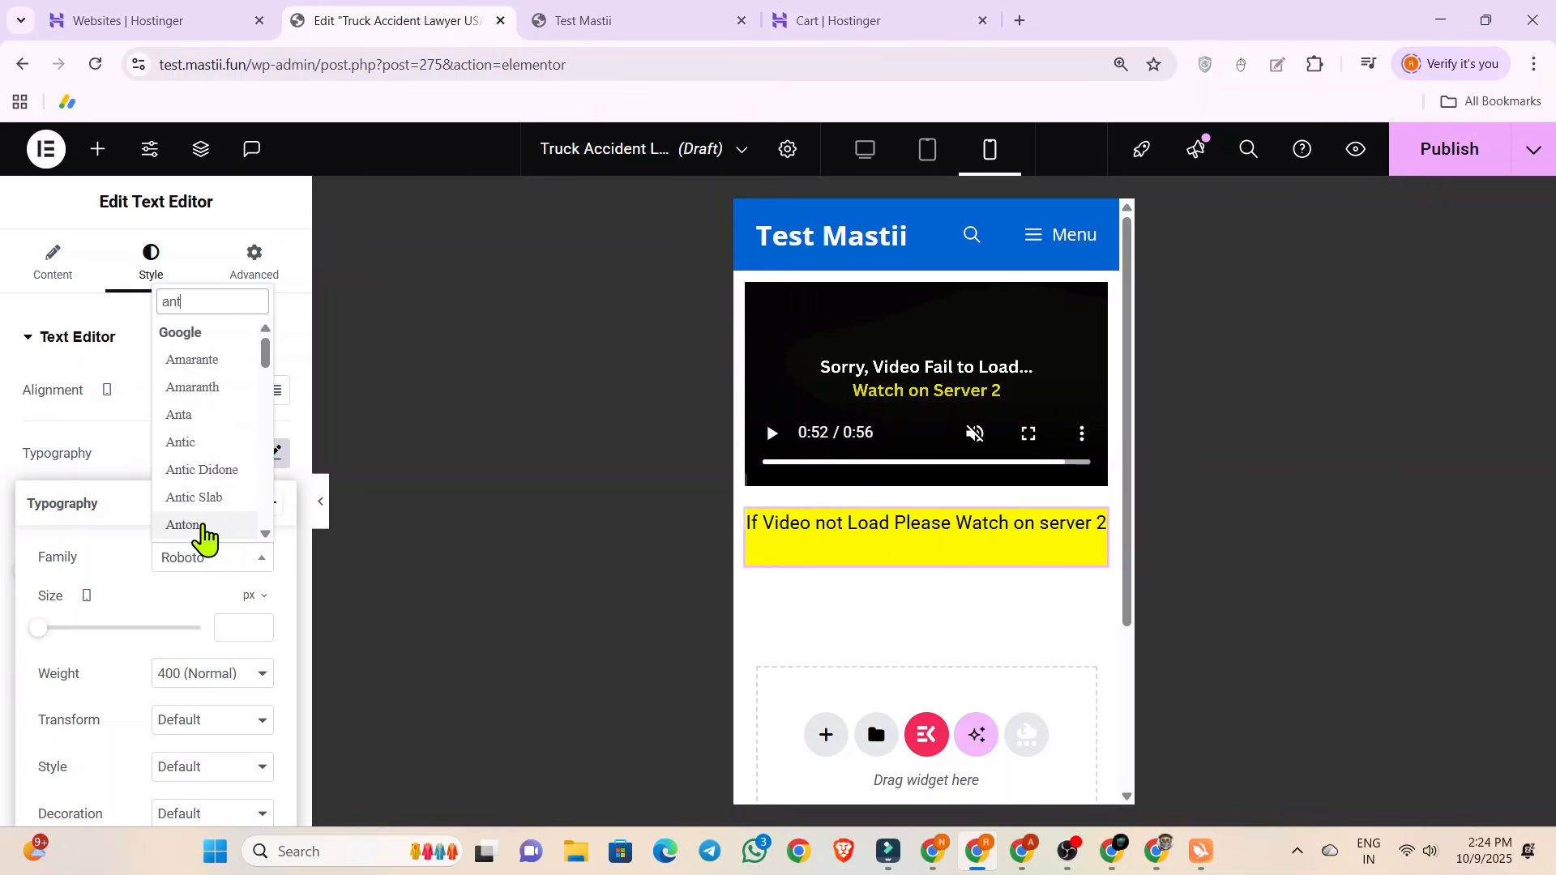
pyautogui.write('on')
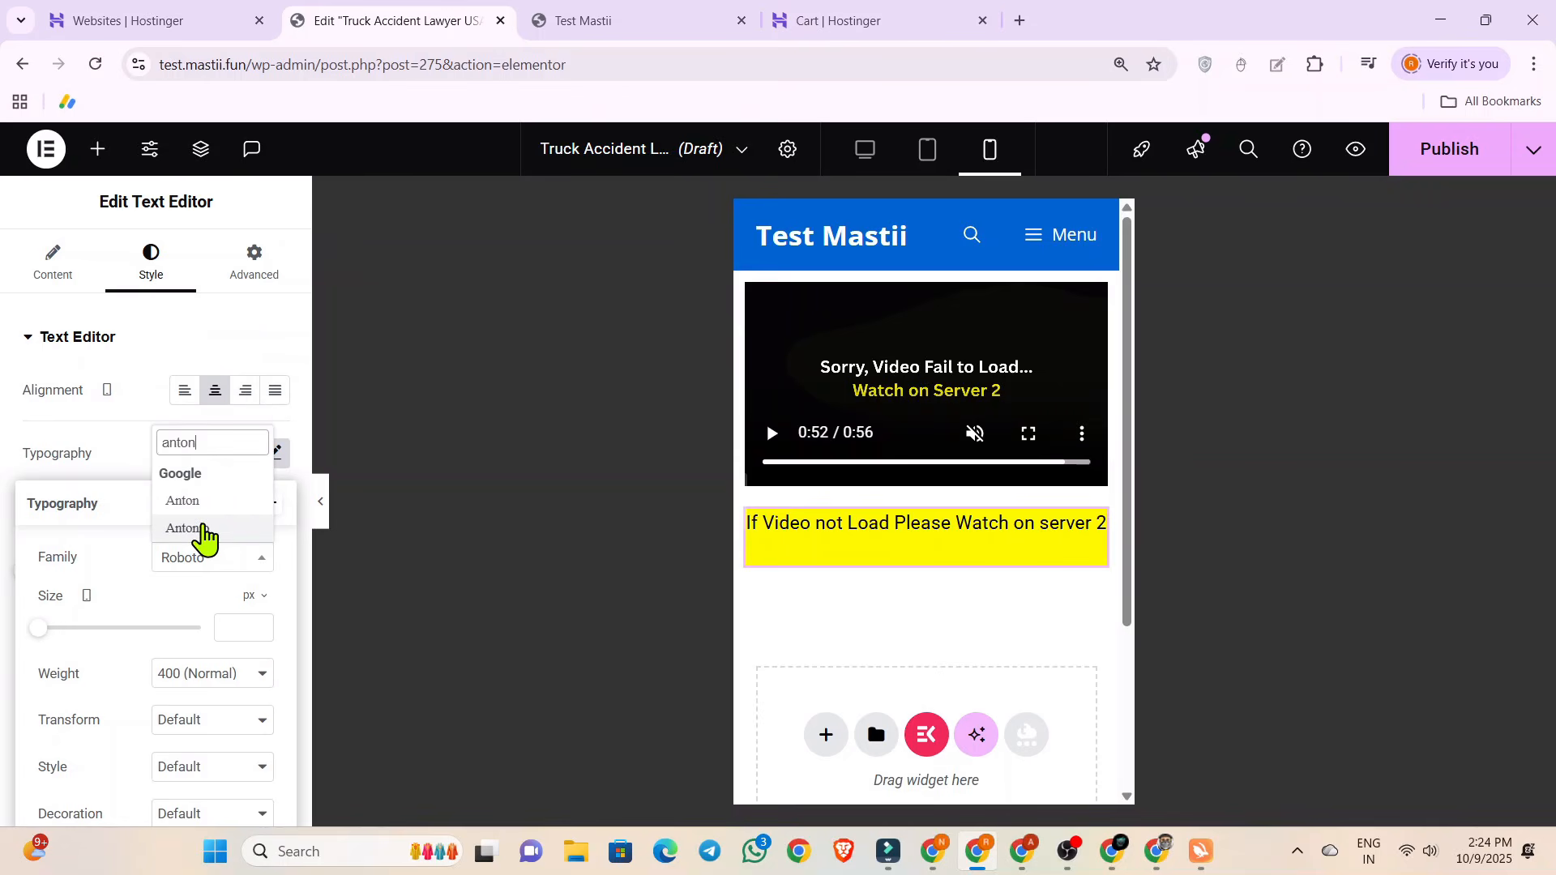
pyautogui.click(193, 503)
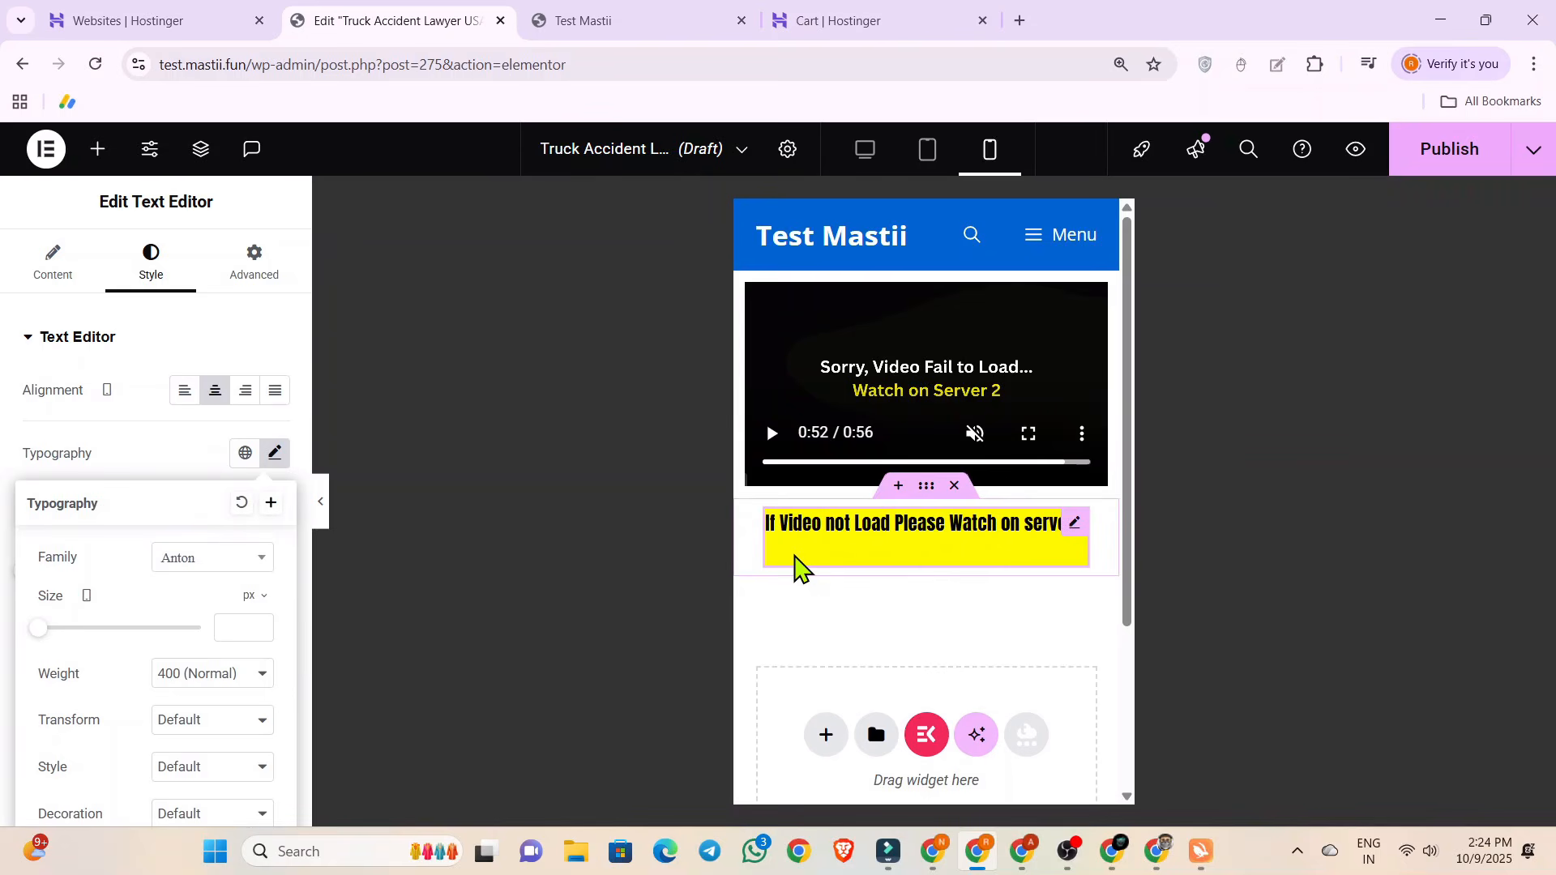
# Increase the message's font size to about 18 px, keeping the text on a single line.
pyautogui.scroll(-3, 121, 526)
pyautogui.moveTo(39, 402); pyautogui.dragTo(51, 402)
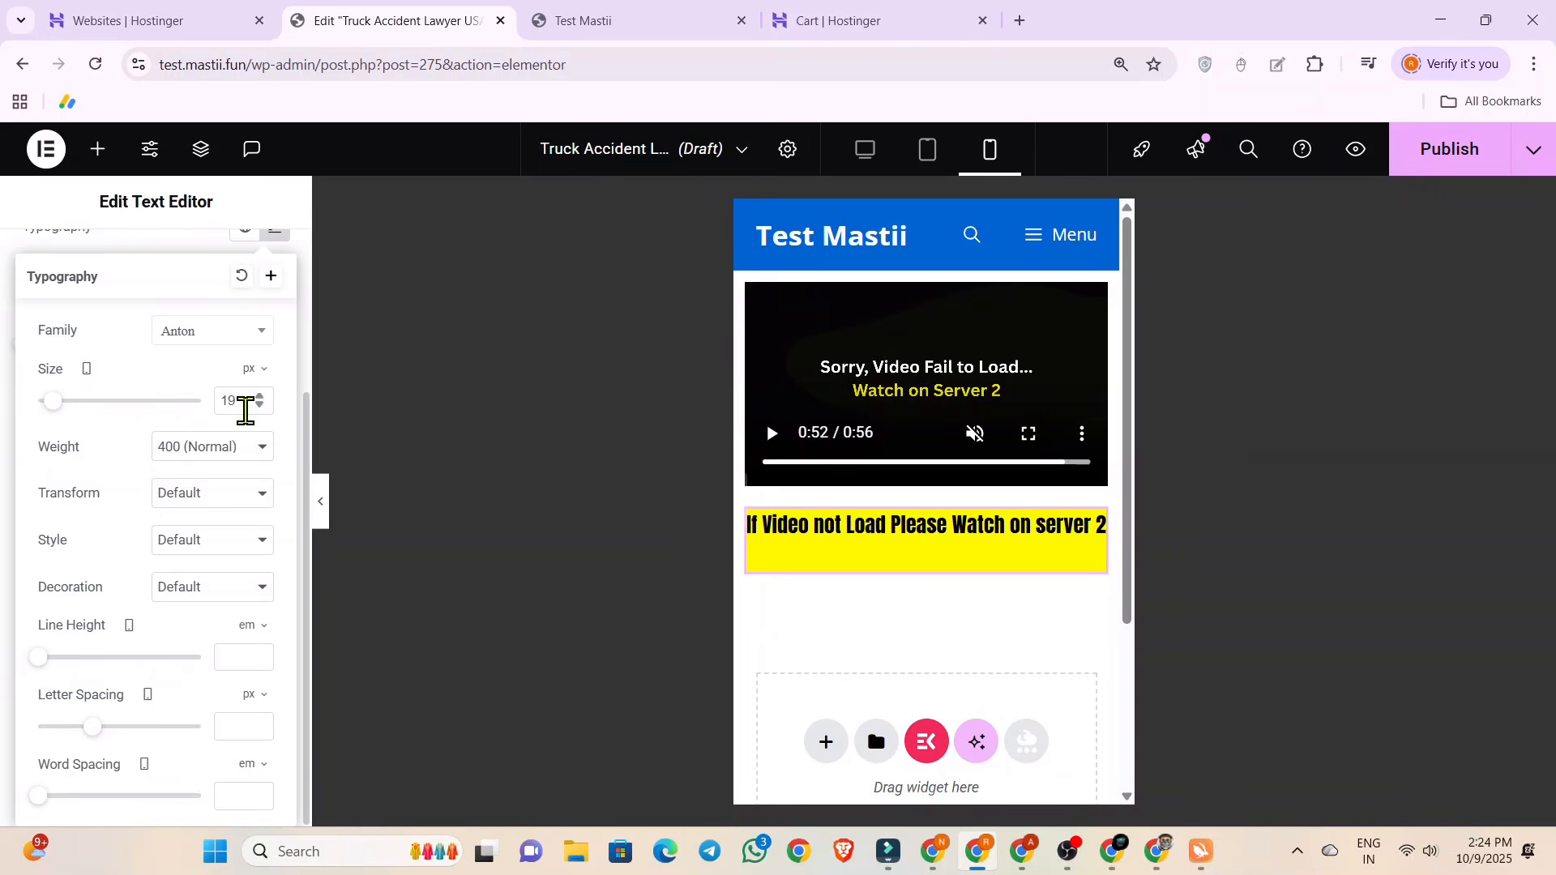
pyautogui.click(259, 406)
pyautogui.click(11, 427)
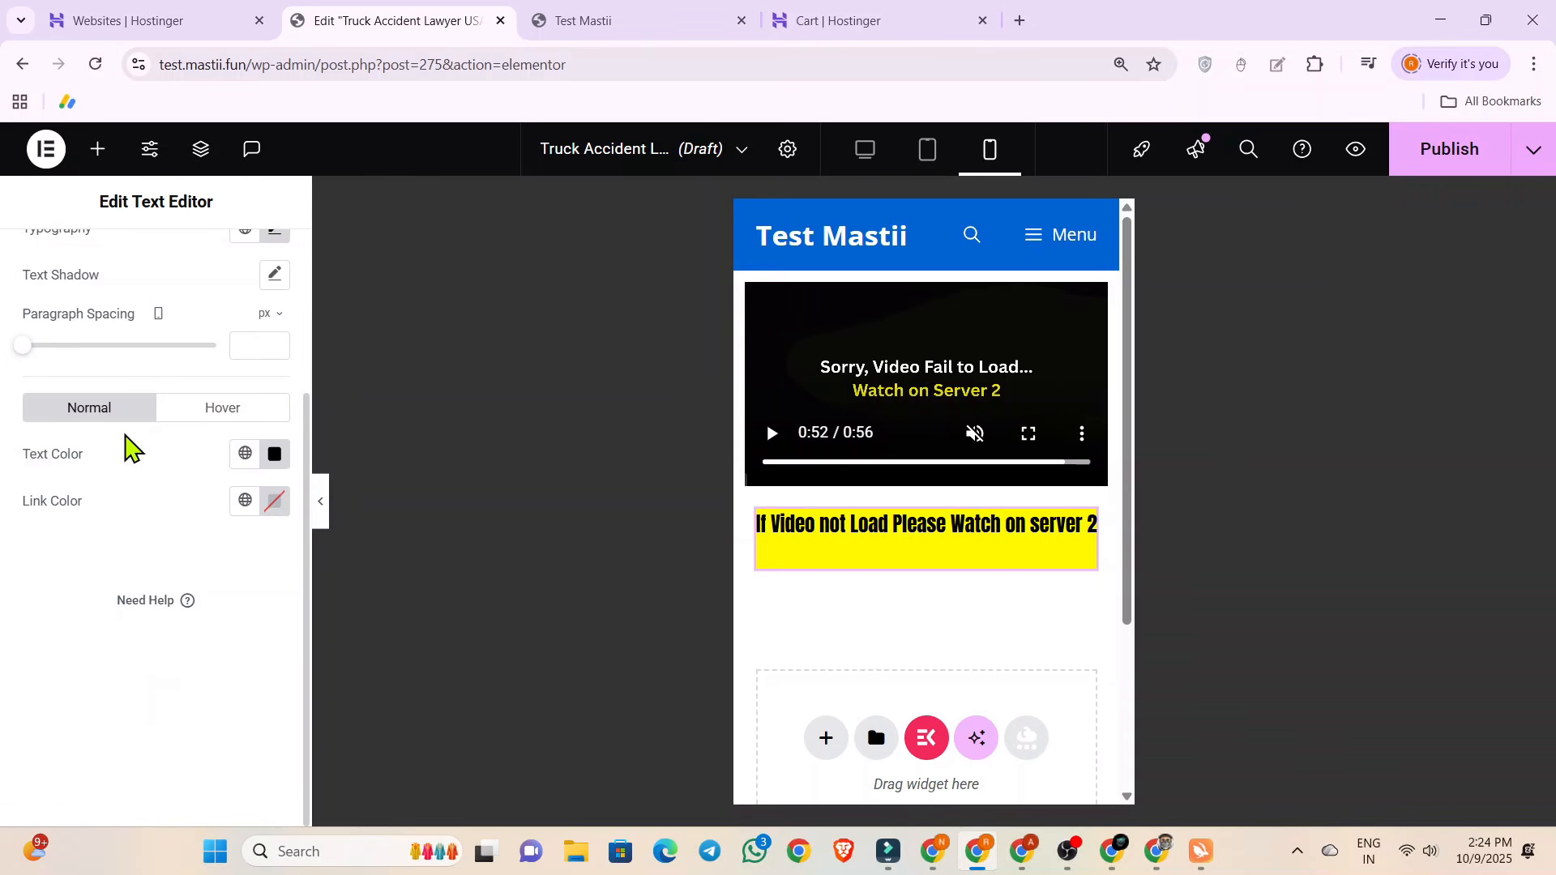
# Clear the yellow background color from the text widget.
pyautogui.scroll(2, 124, 445)
pyautogui.scroll(1, 188, 445)
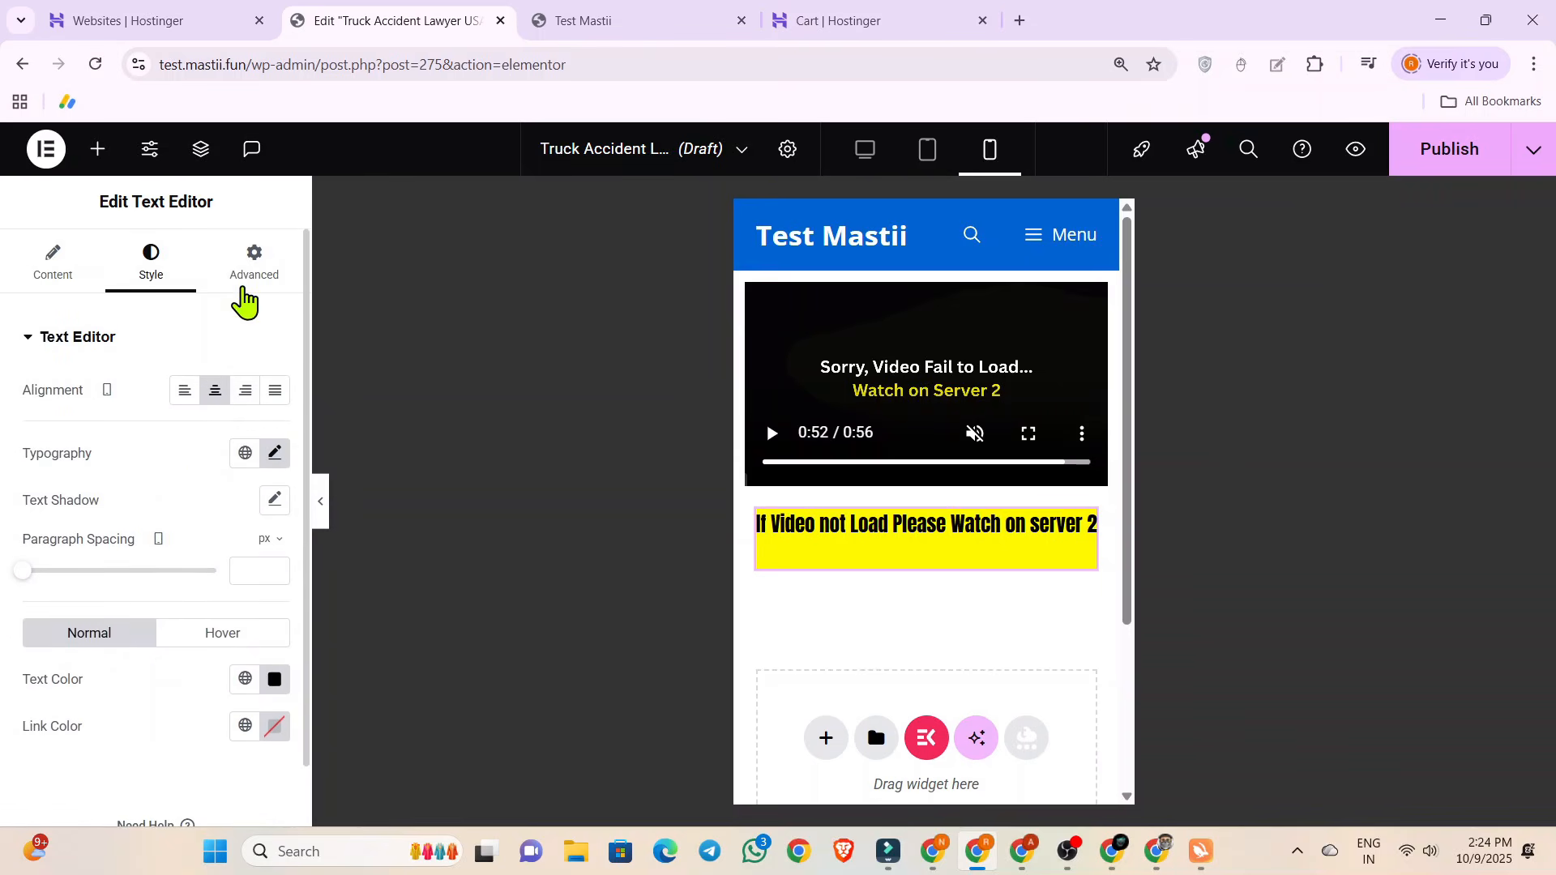
pyautogui.click(251, 279)
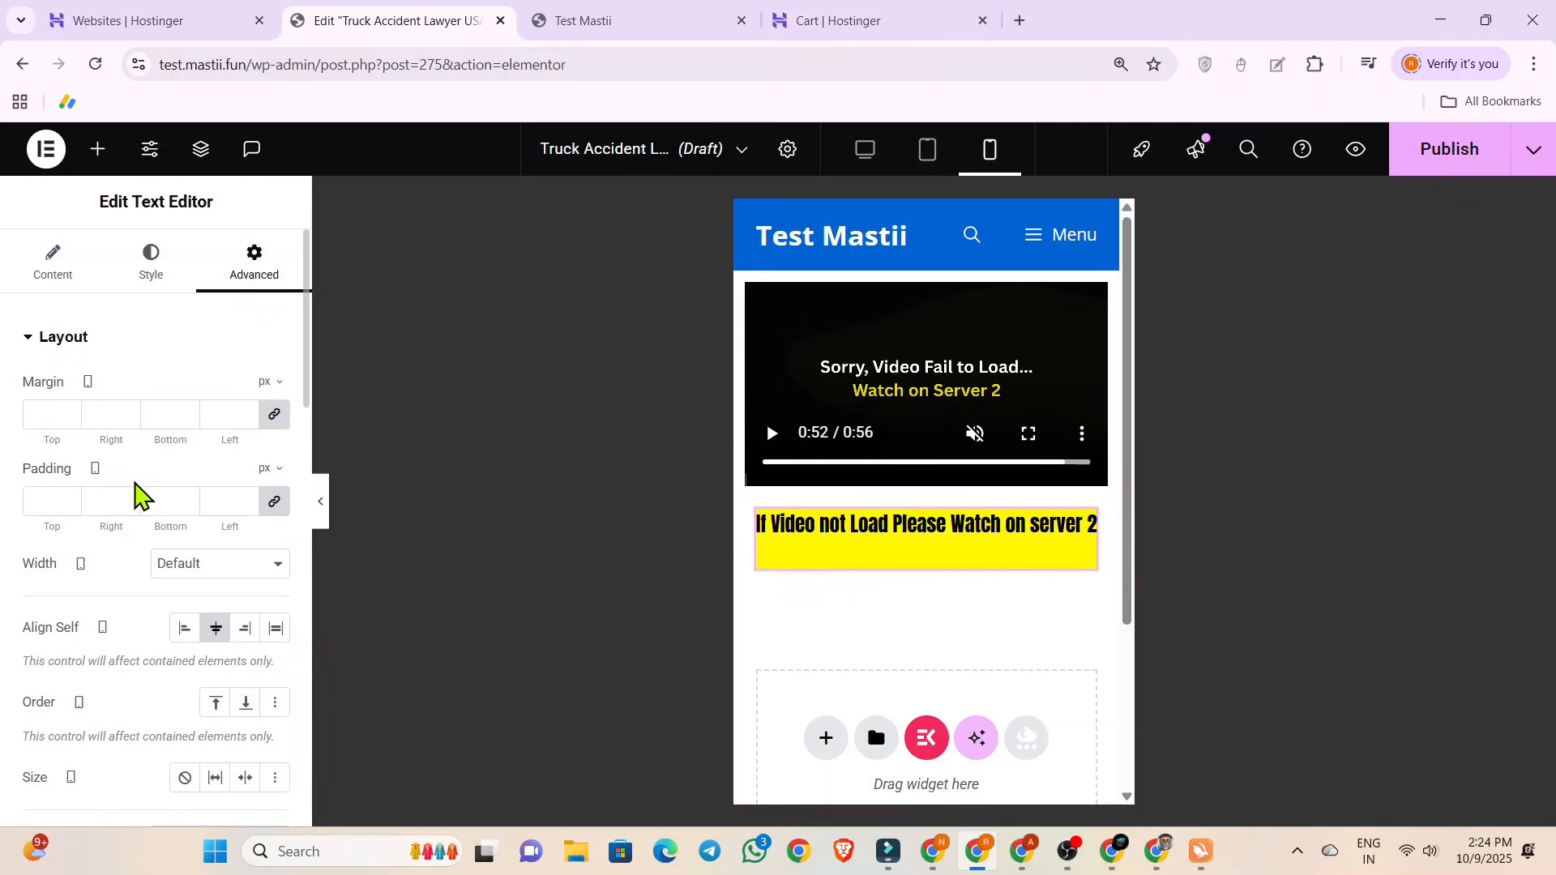
pyautogui.scroll(-10, 132, 492)
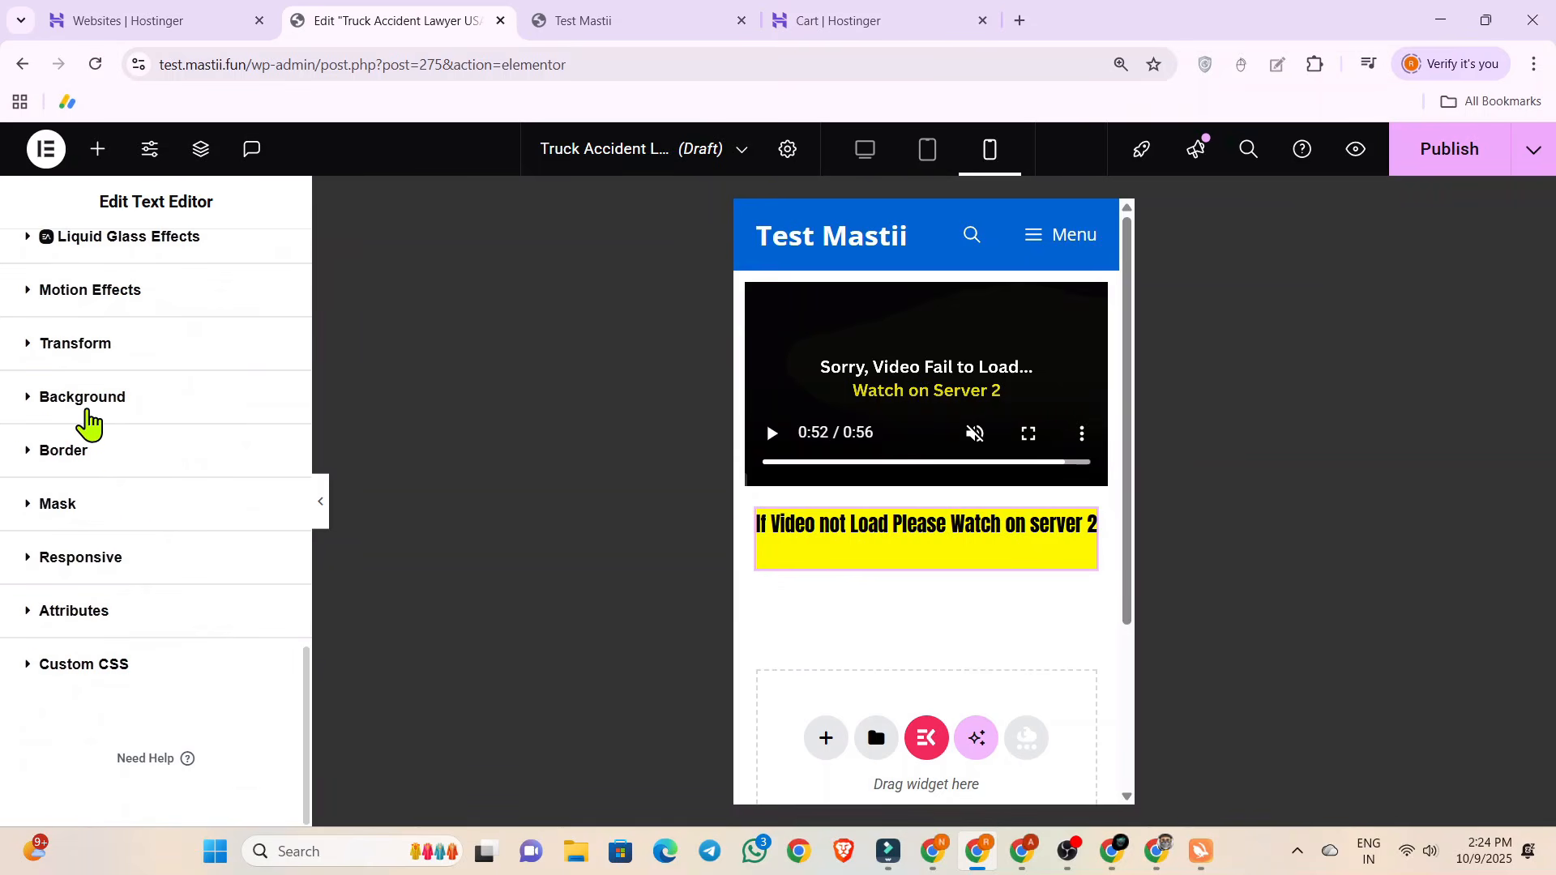
pyautogui.click(90, 420)
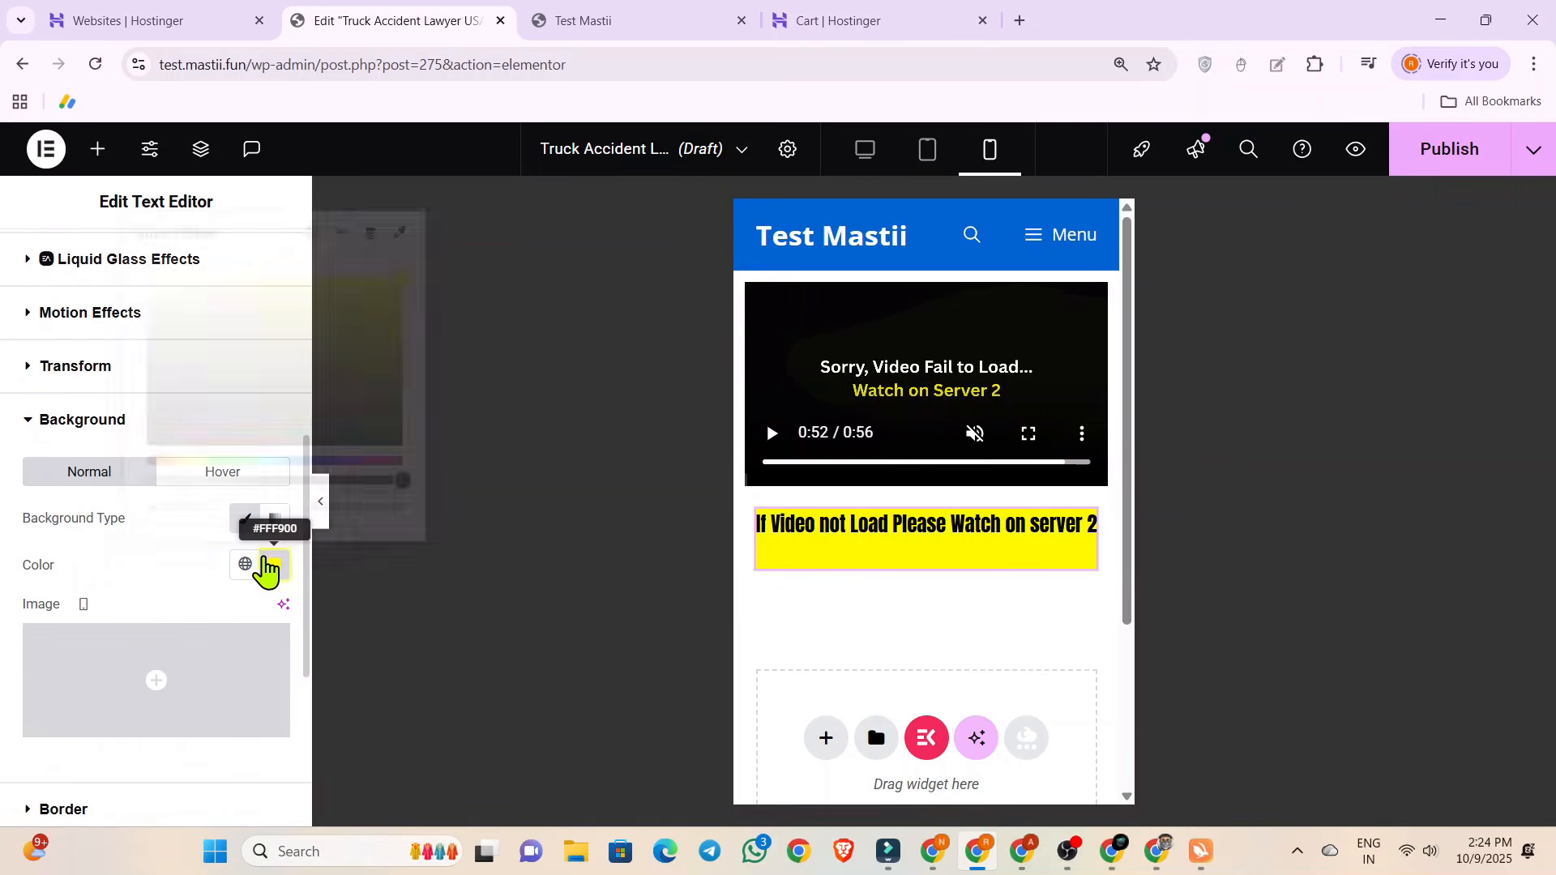
pyautogui.click(274, 565)
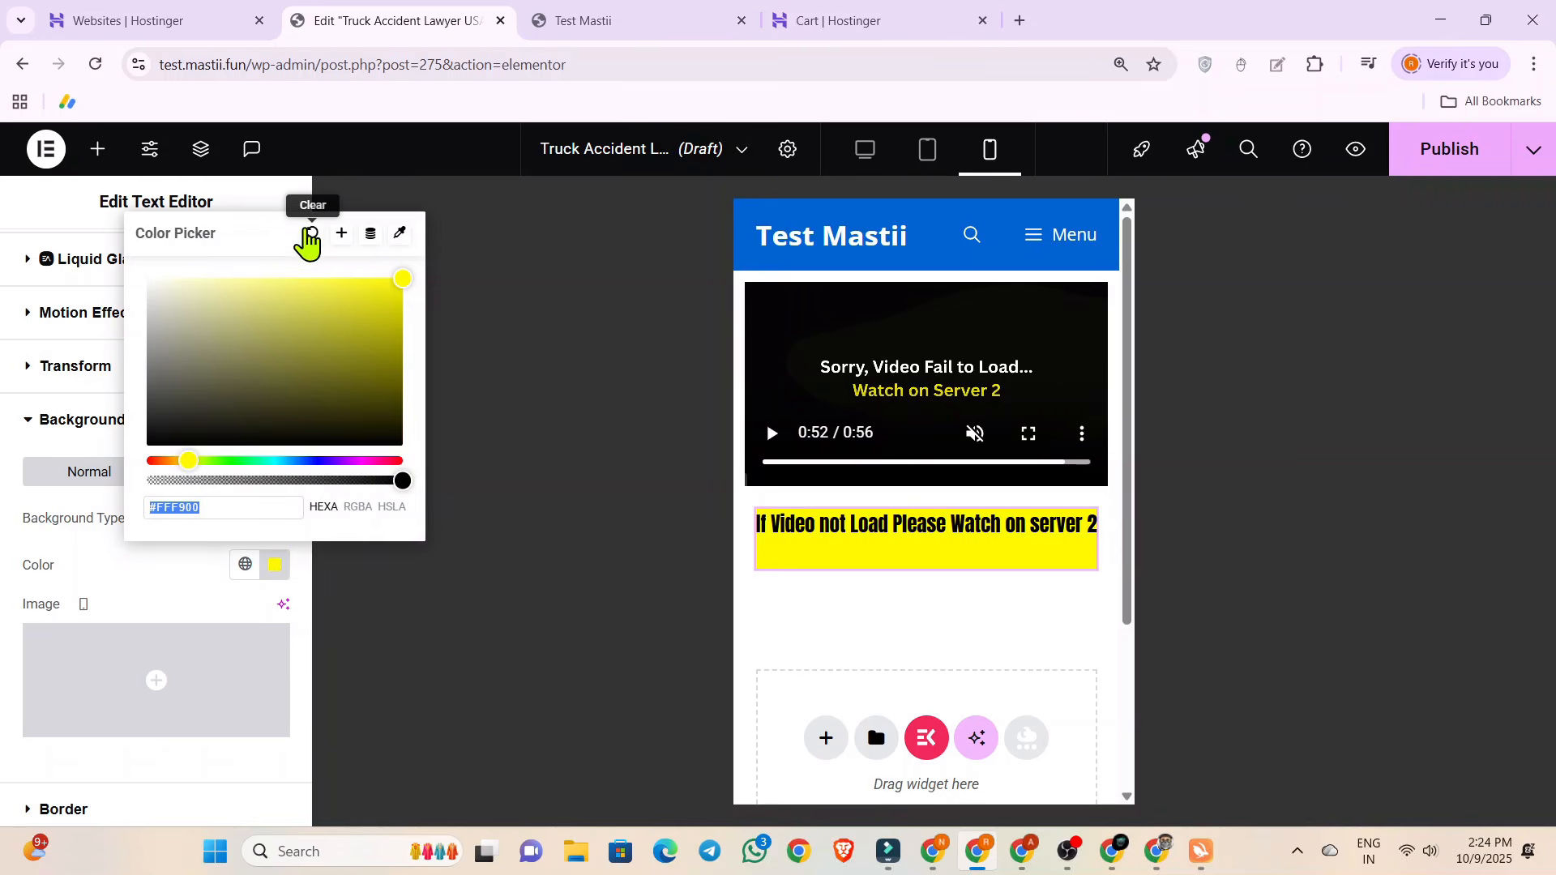
pyautogui.click(312, 234)
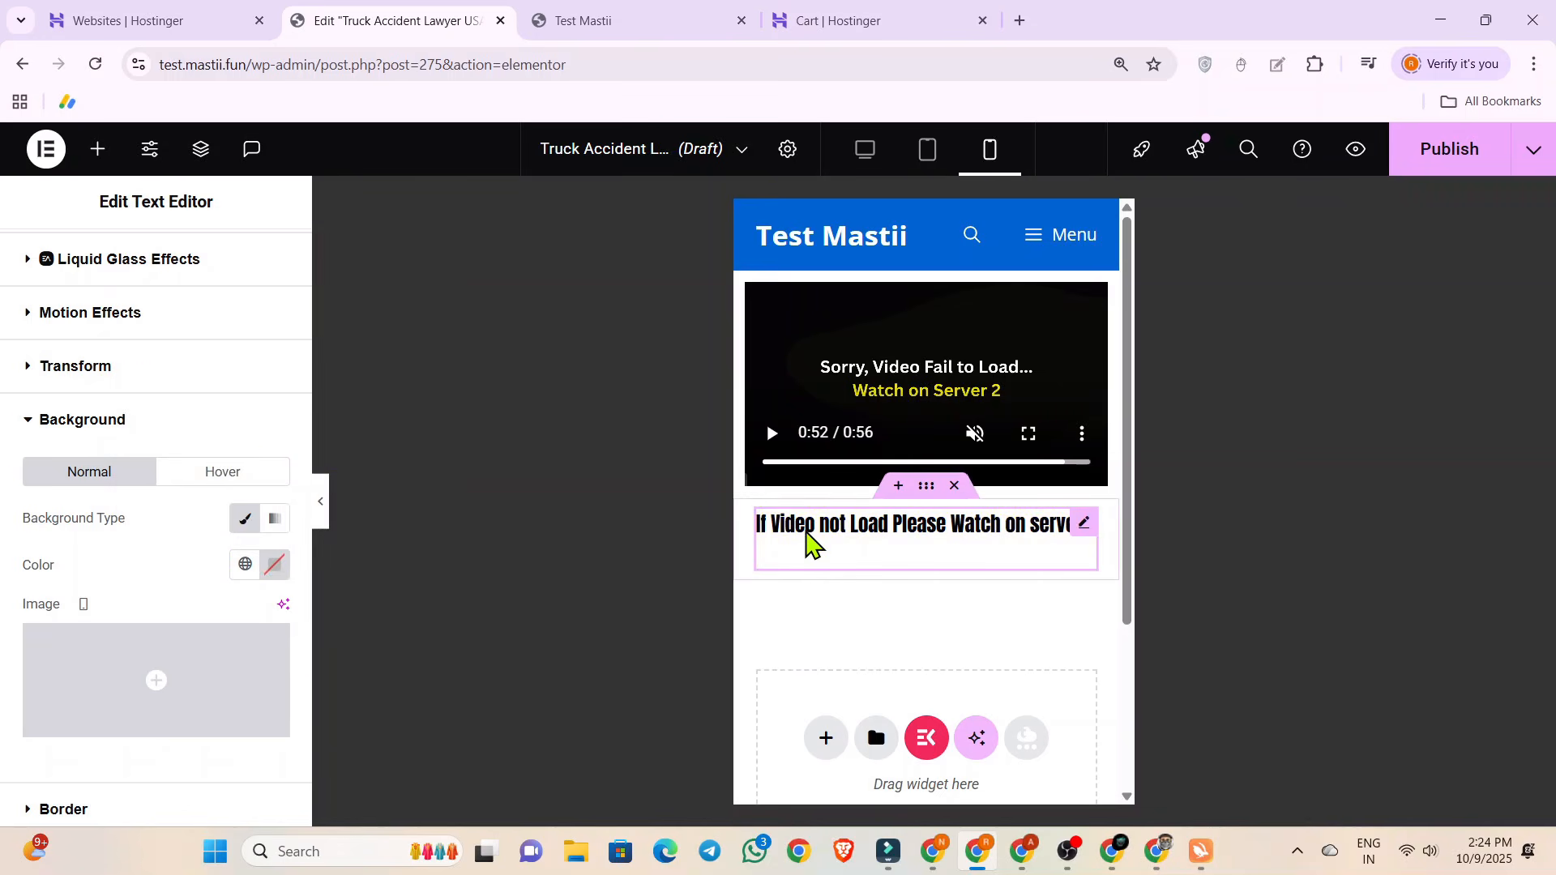
# Set the normal text color of the message below the video to red, #EF0000.
pyautogui.tripleClick(781, 523)
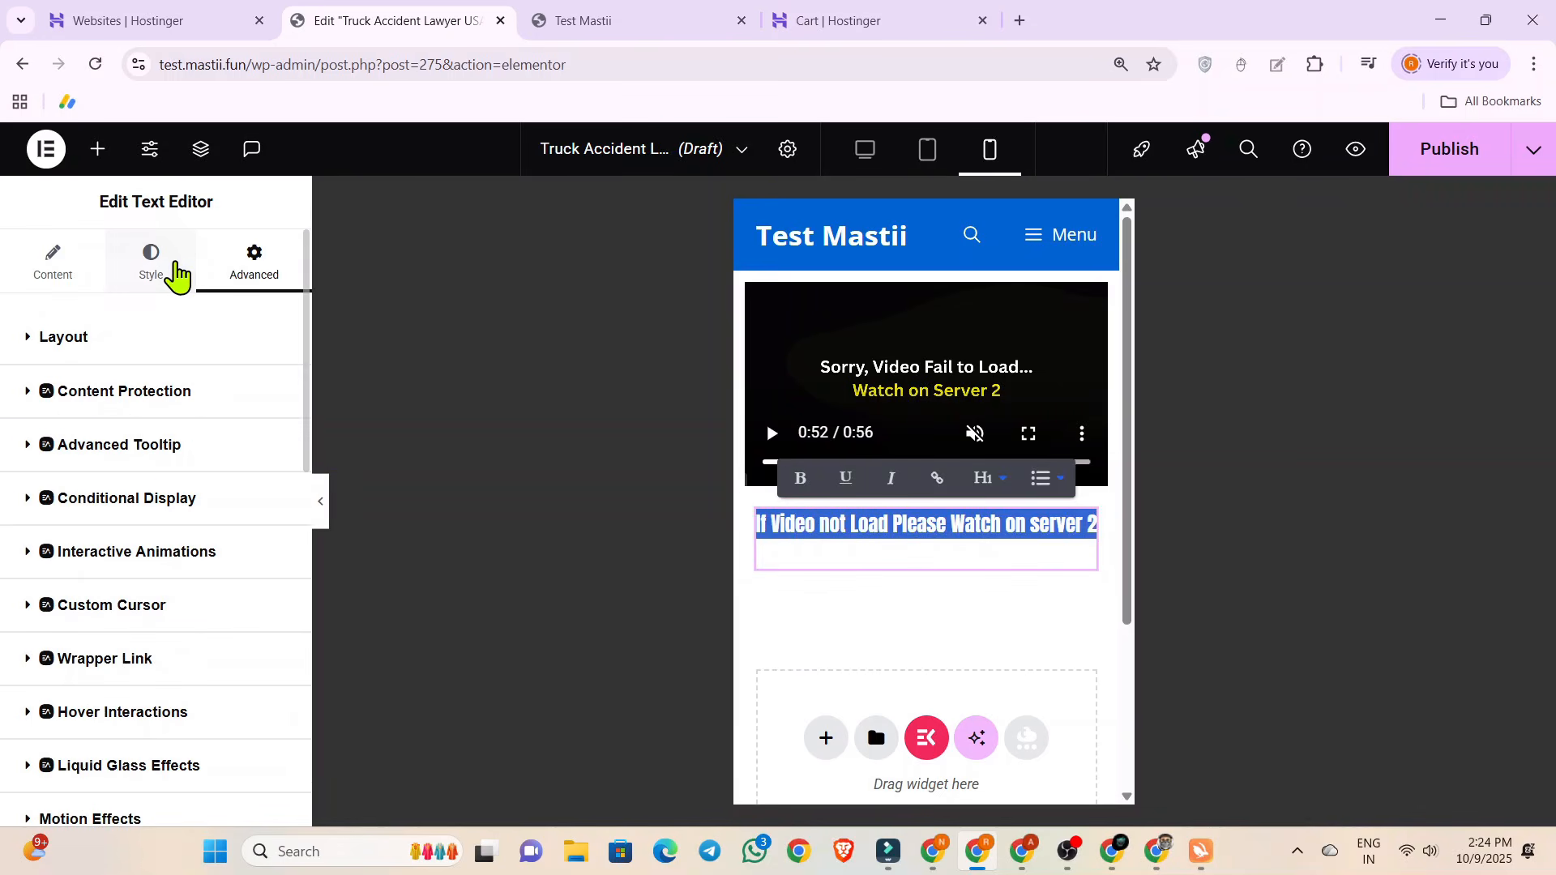
pyautogui.click(153, 274)
pyautogui.click(275, 681)
pyautogui.moveTo(326, 462)
pyautogui.mouseDown()
pyautogui.moveTo(403, 424)
pyautogui.moveTo(405, 406)
pyautogui.mouseUp()
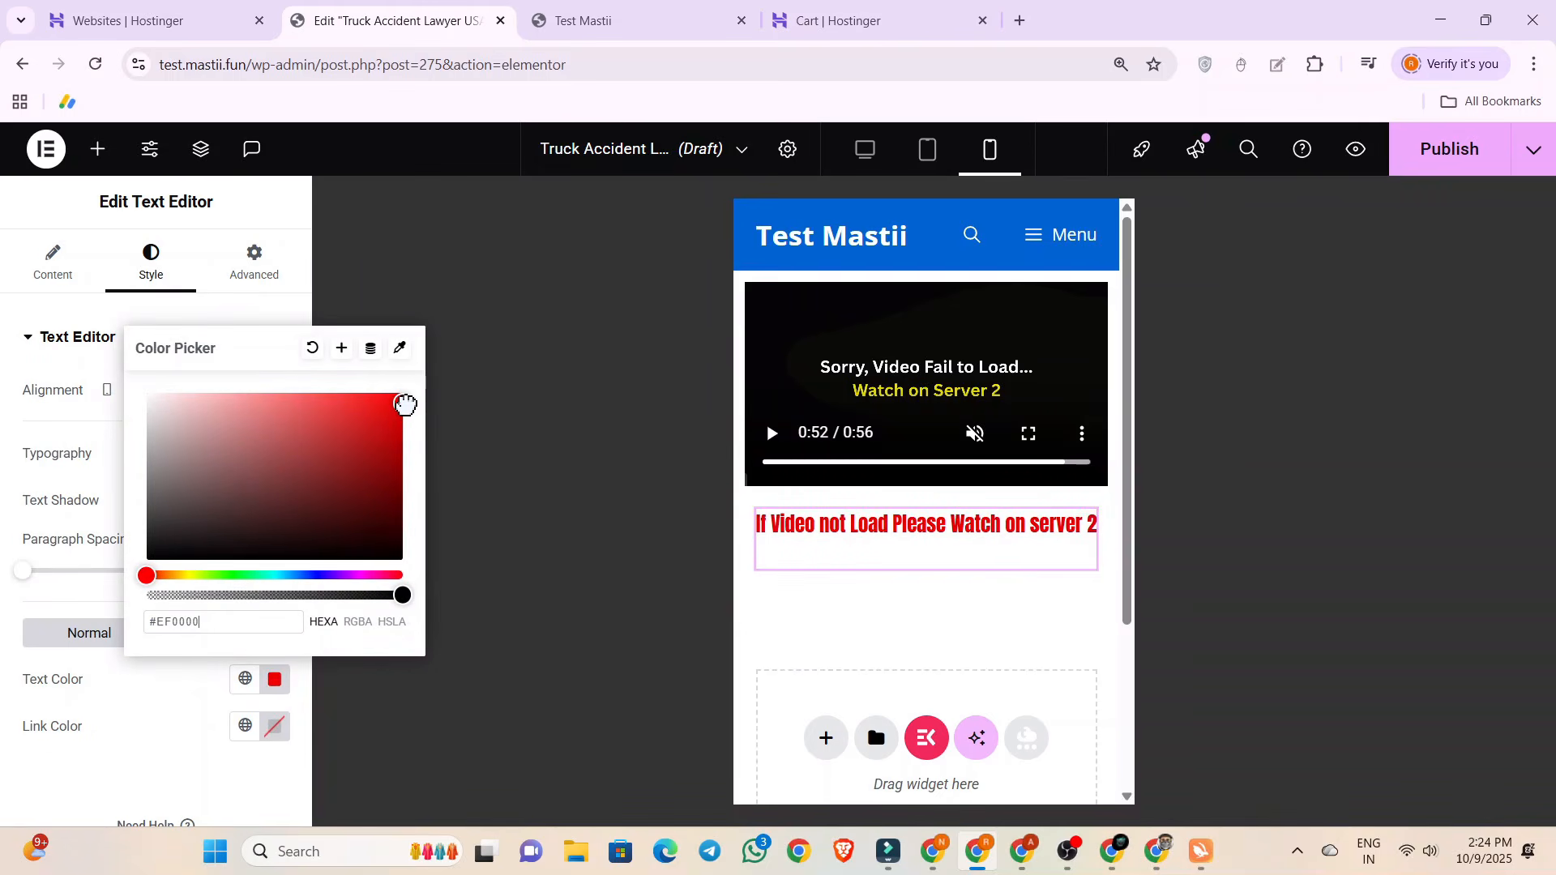
pyautogui.click(19, 773)
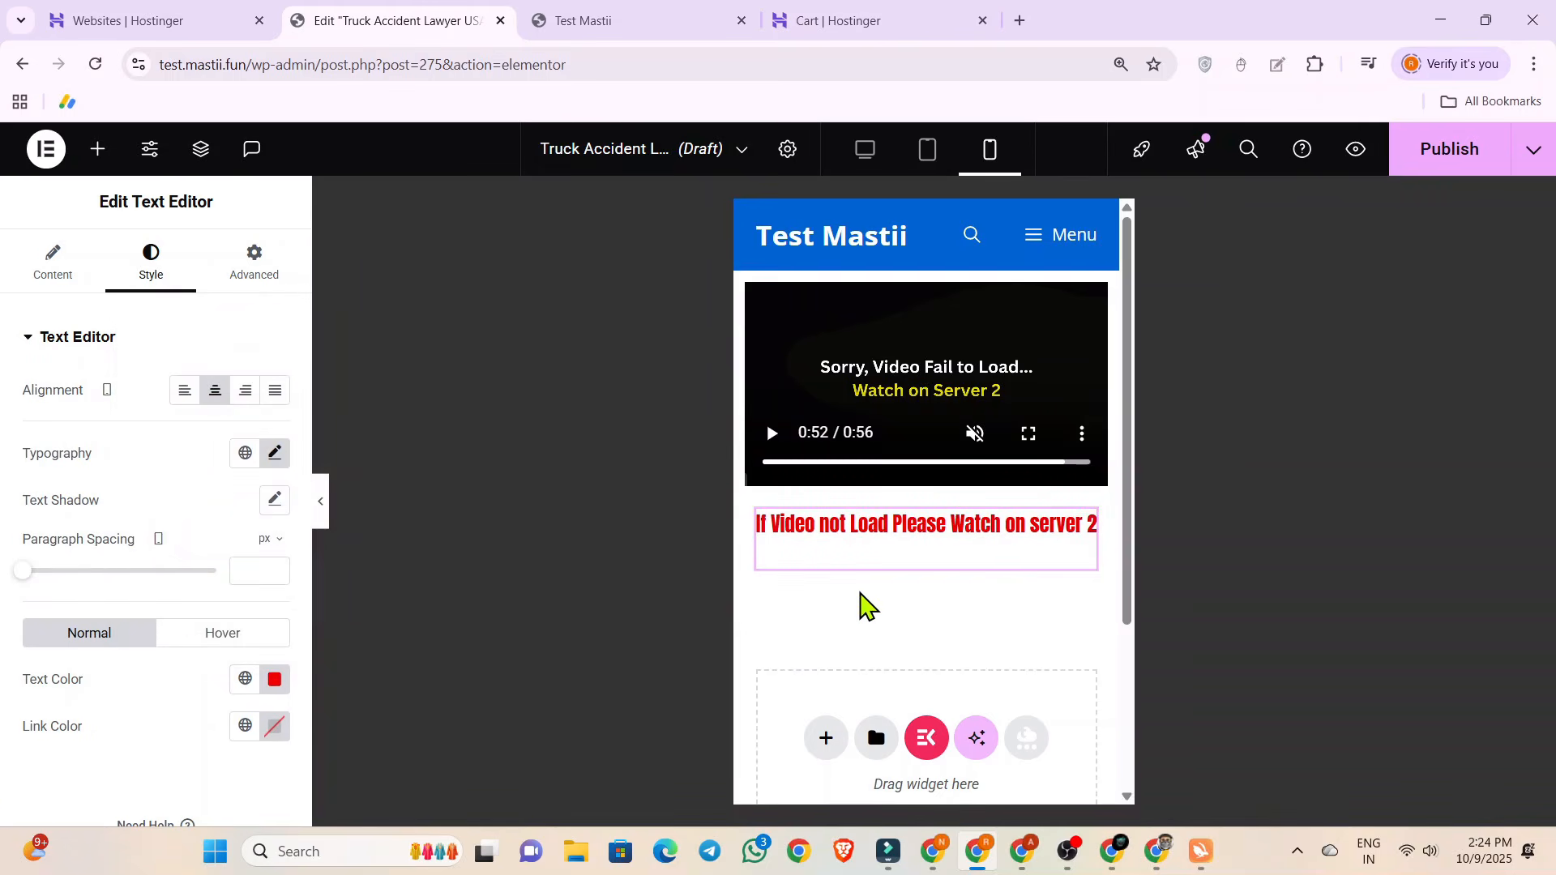
# Add a Button widget below the red server 2 message and center it.
pyautogui.click(98, 148)
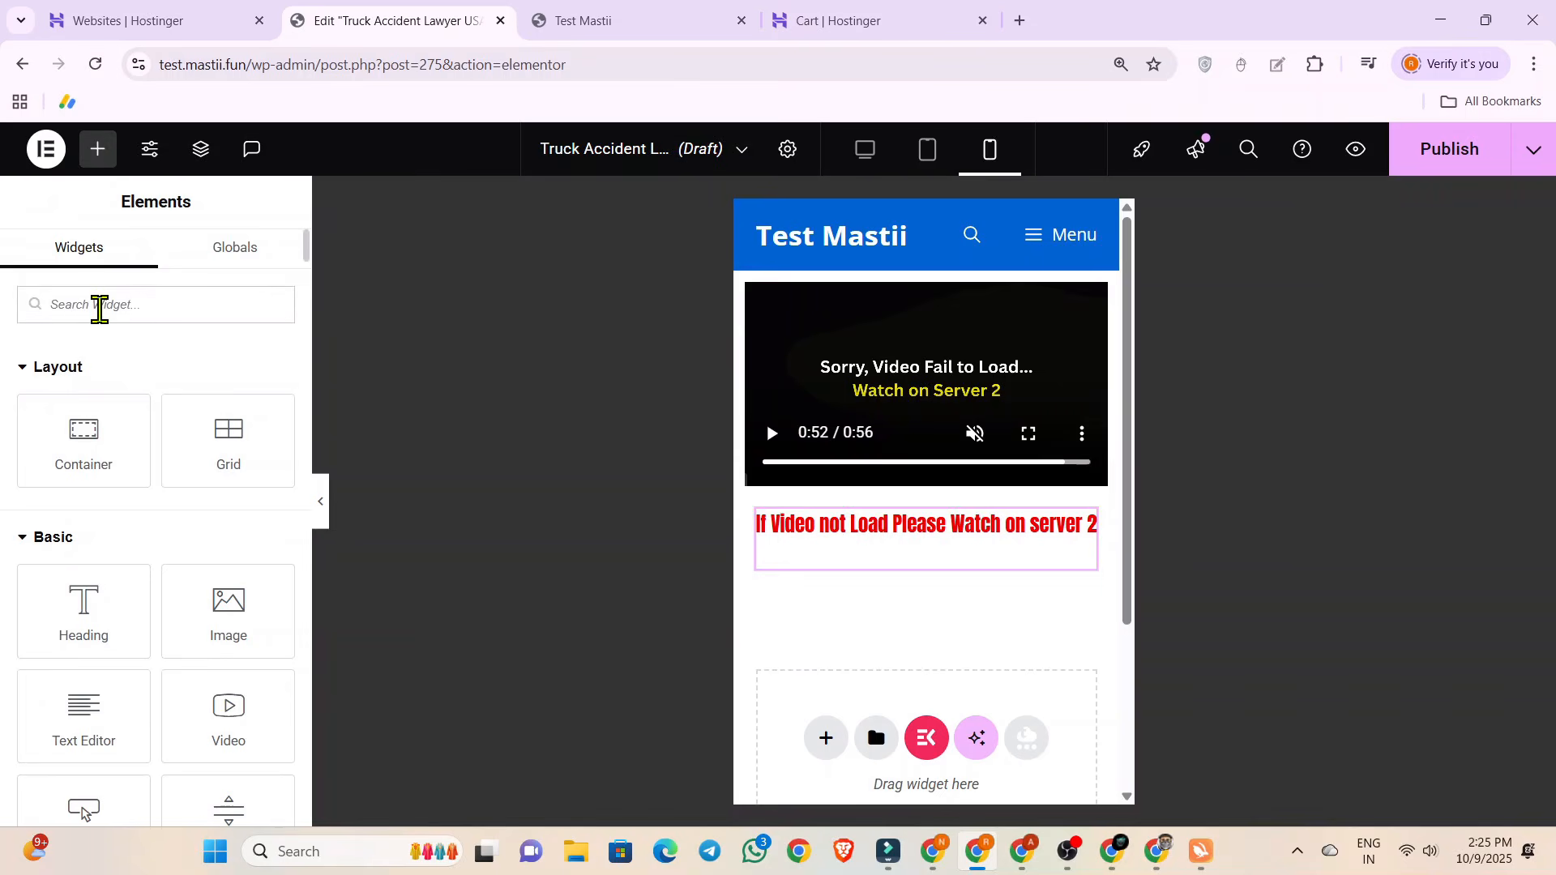
pyautogui.write('button')
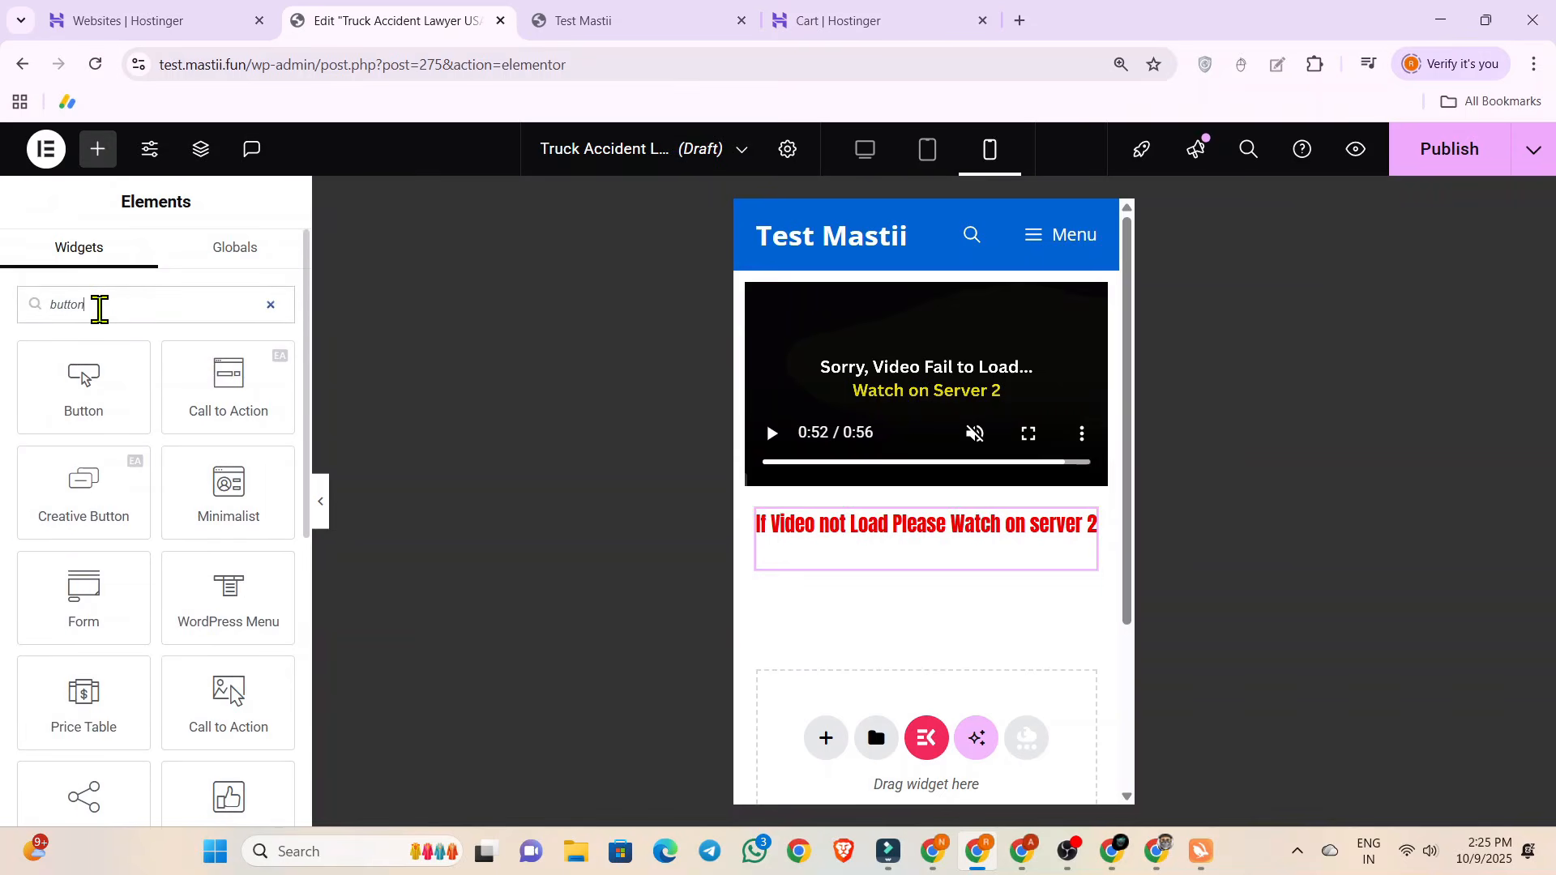
pyautogui.moveTo(83, 381); pyautogui.dragTo(909, 717)
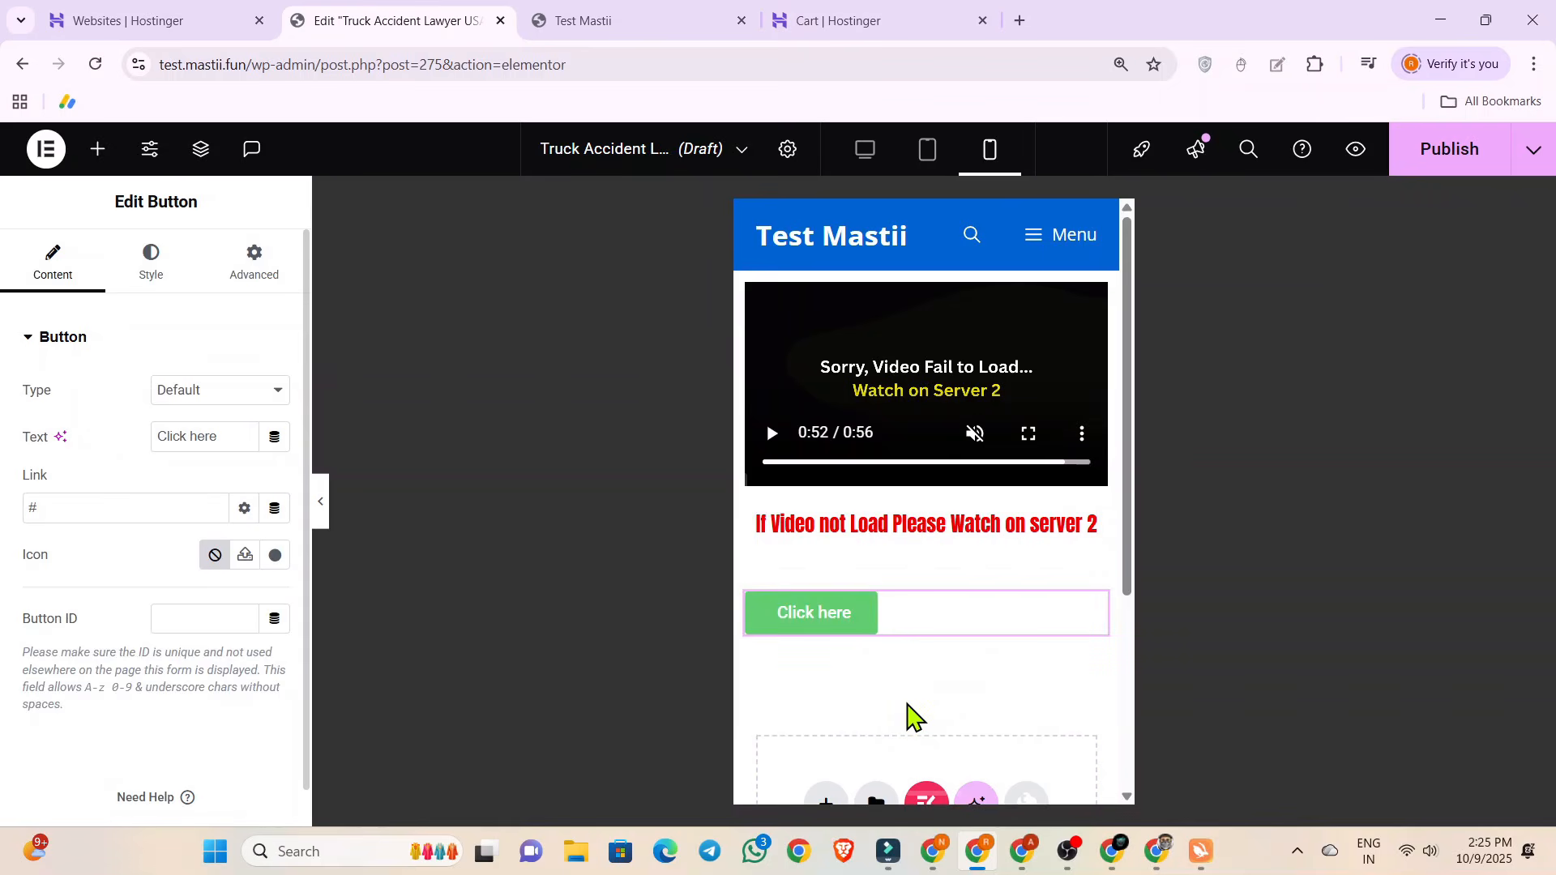
pyautogui.click(152, 279)
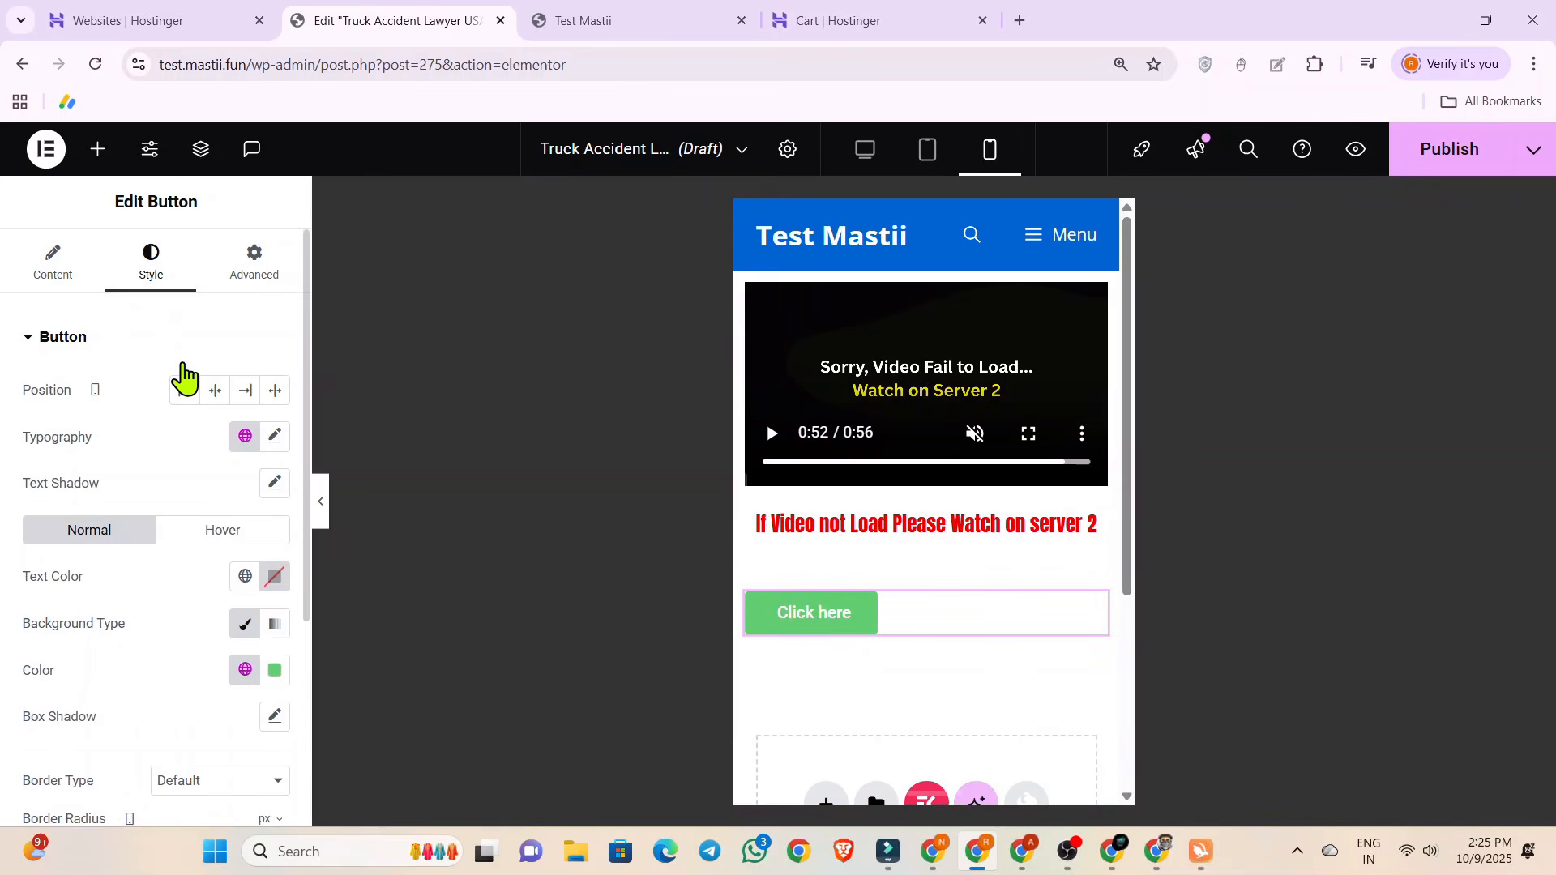
pyautogui.click(216, 392)
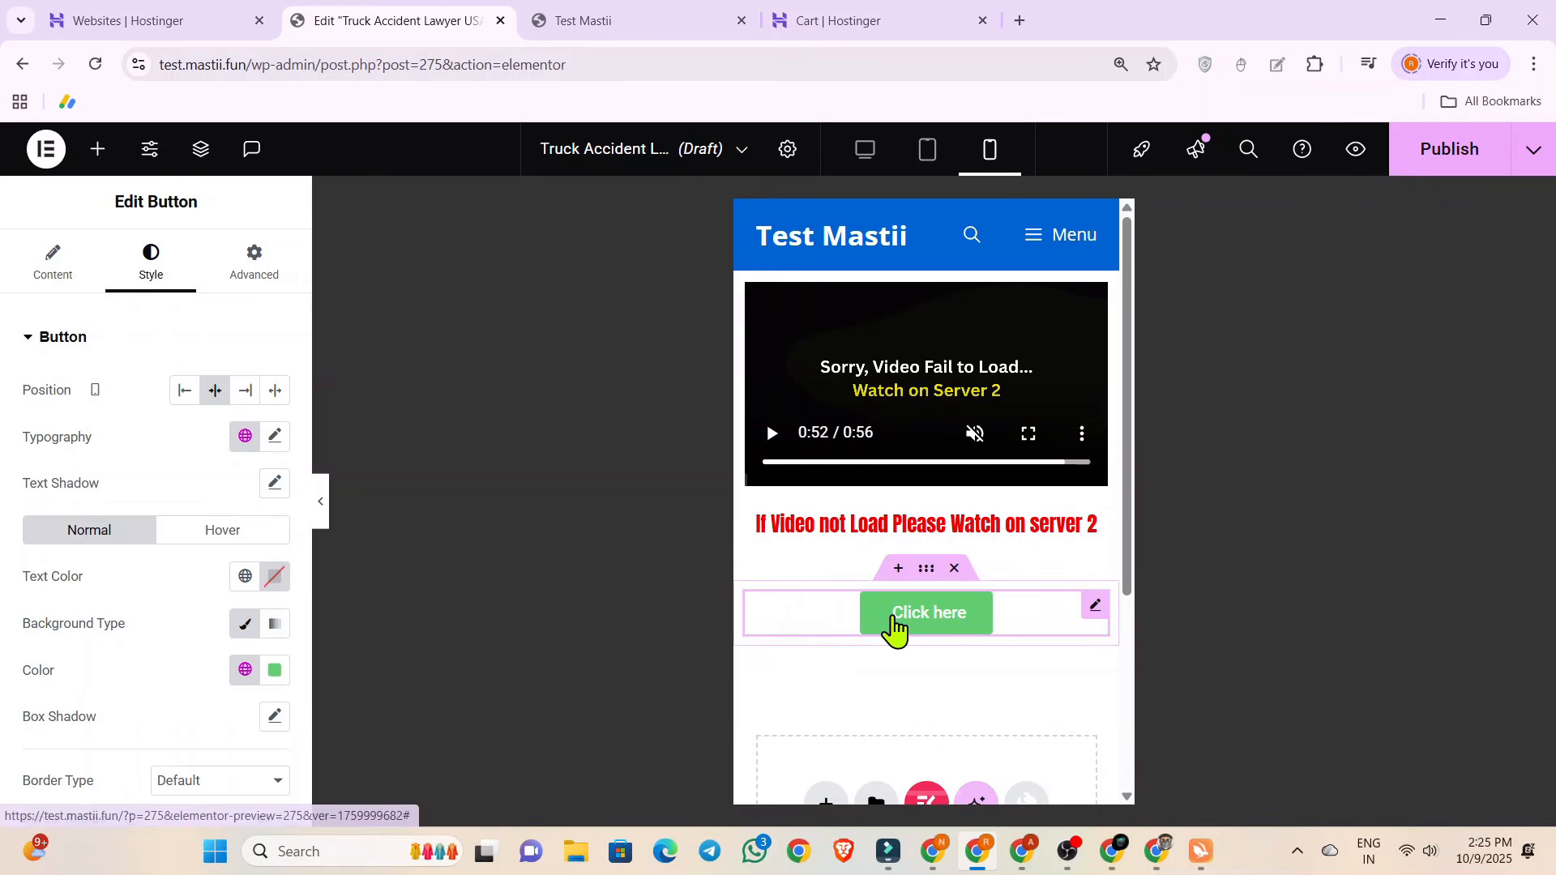
# Change the button's text to "Play on Server 2".
pyautogui.click(57, 272)
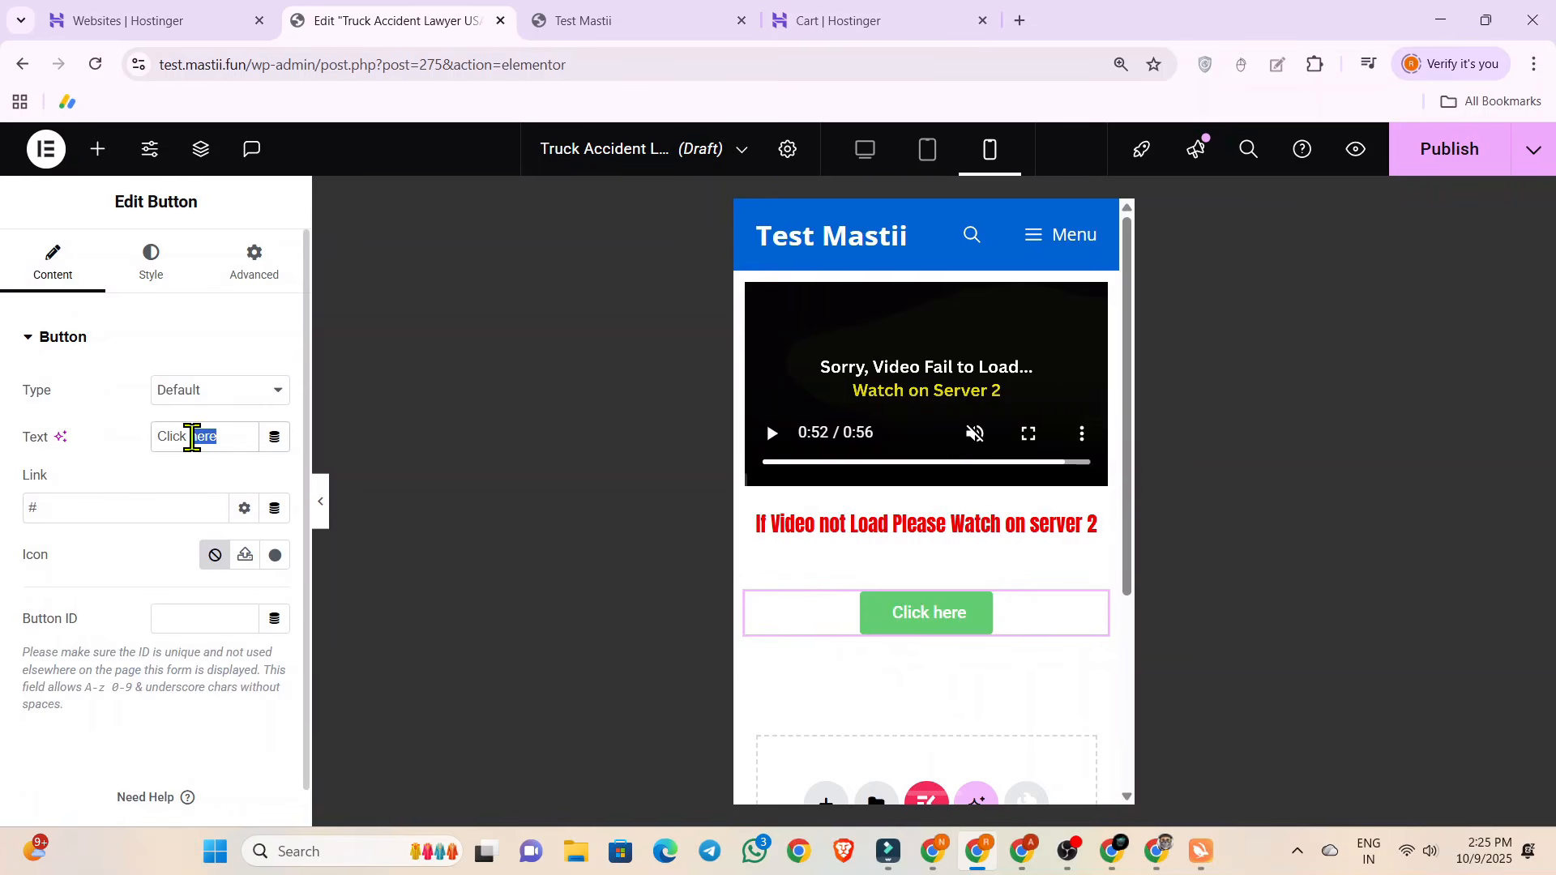
pyautogui.write('Play')
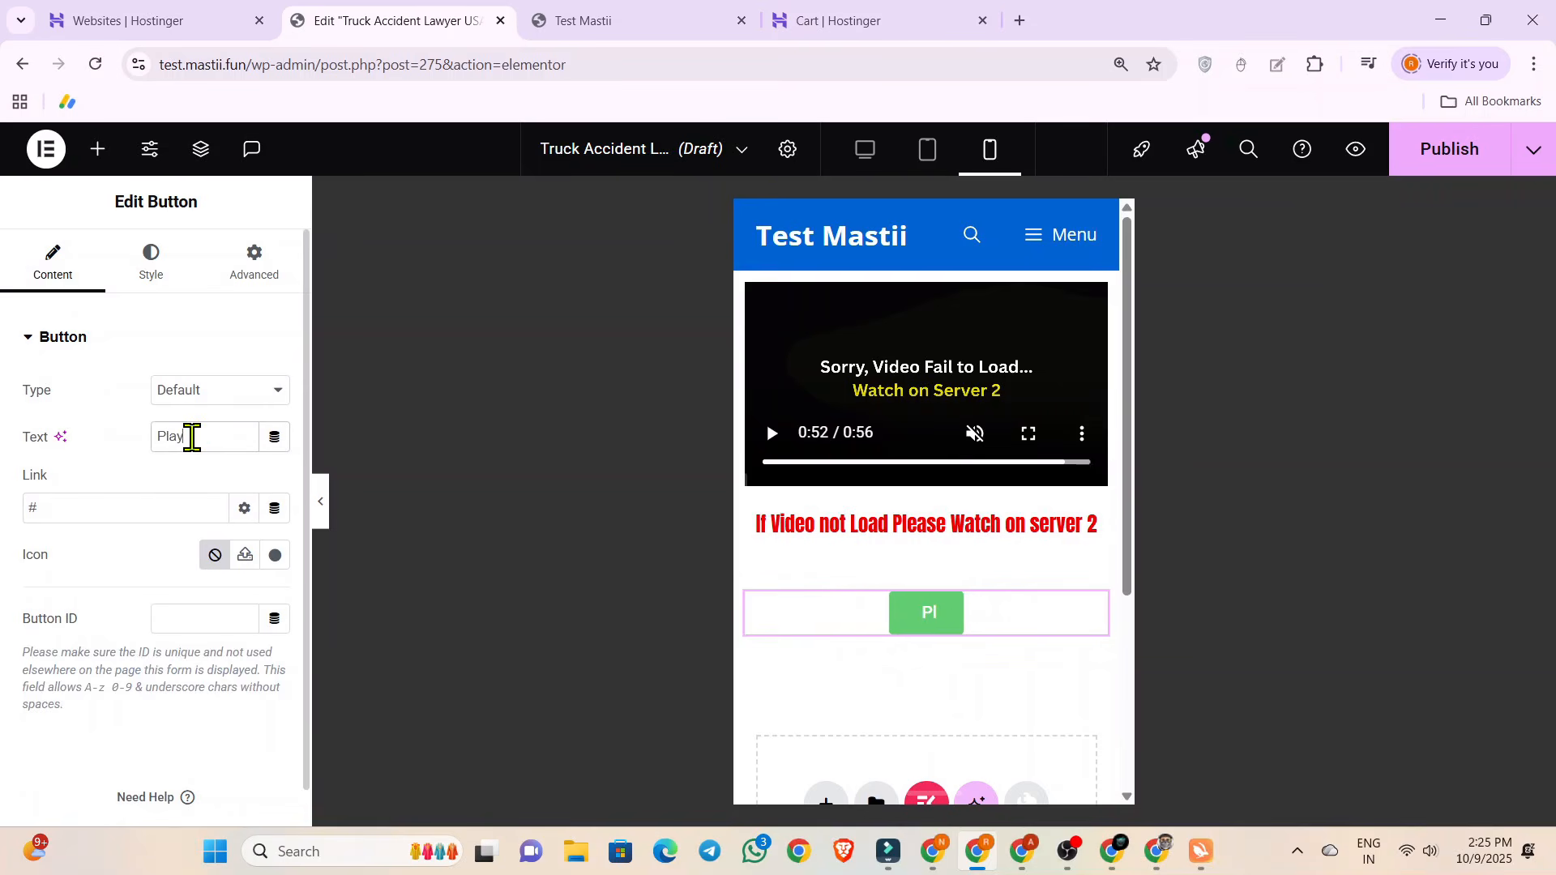
pyautogui.write(' on Server 2')
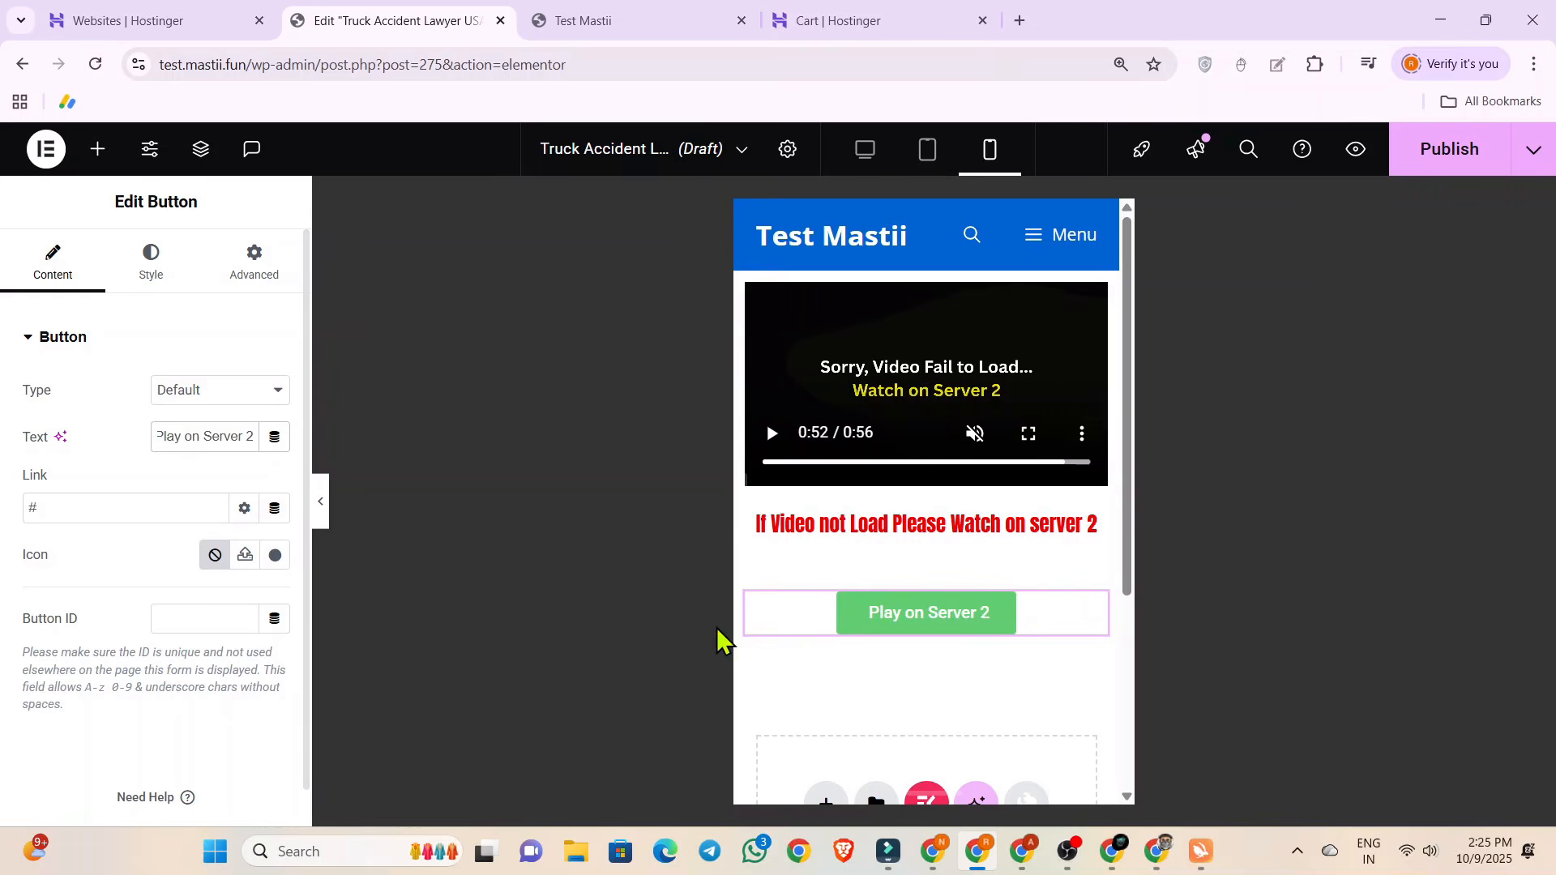
# Select the placeholder link address of the "Play on Server 2" button for editing.
pyautogui.click(870, 612)
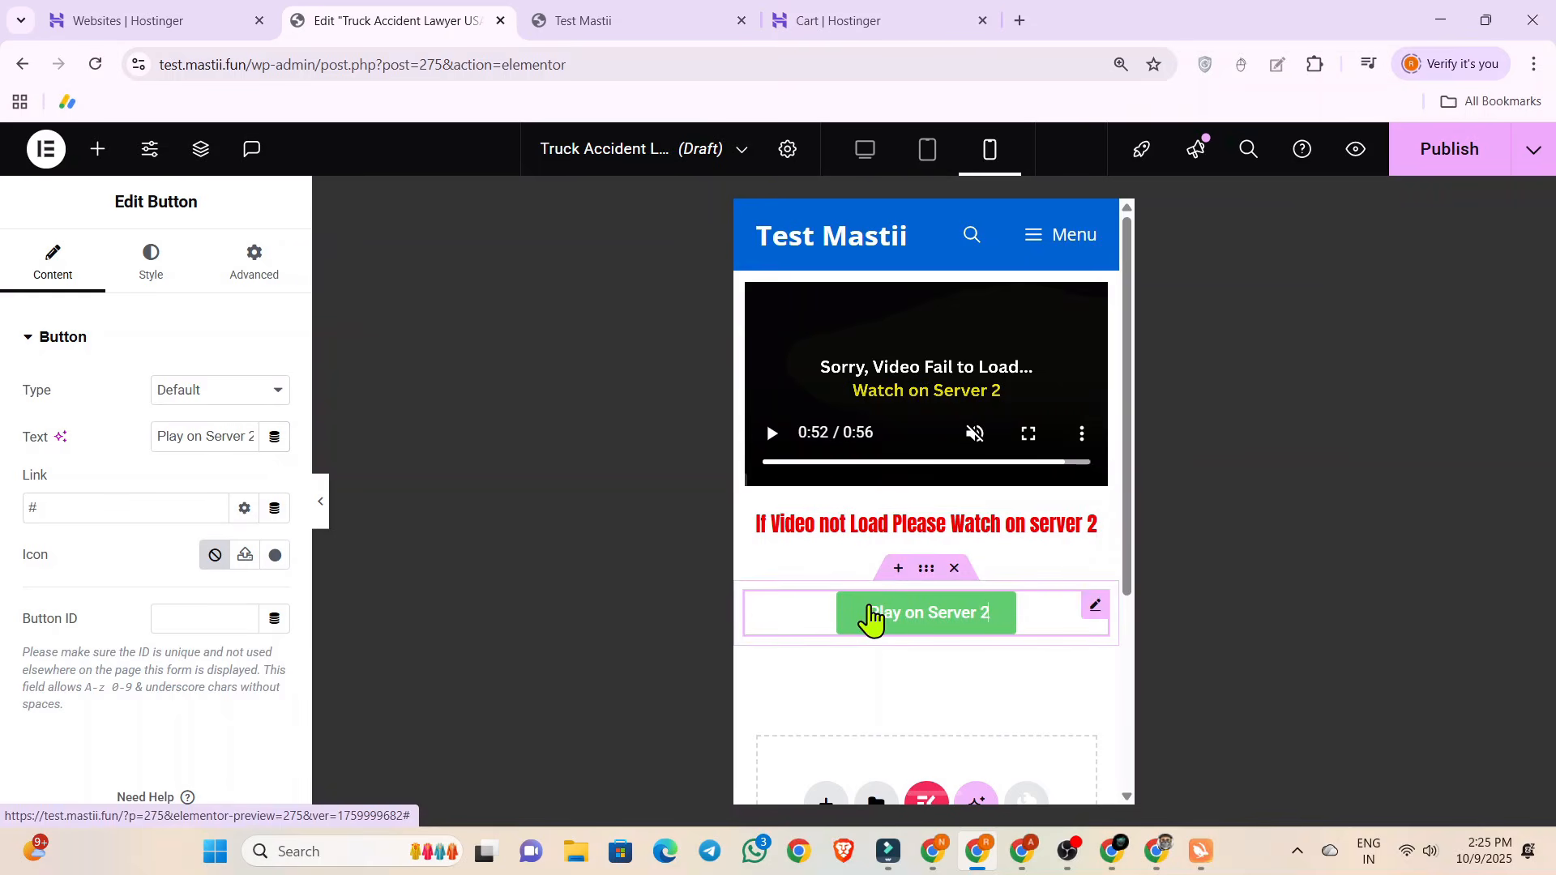
pyautogui.moveTo(48, 508); pyautogui.dragTo(21, 521)
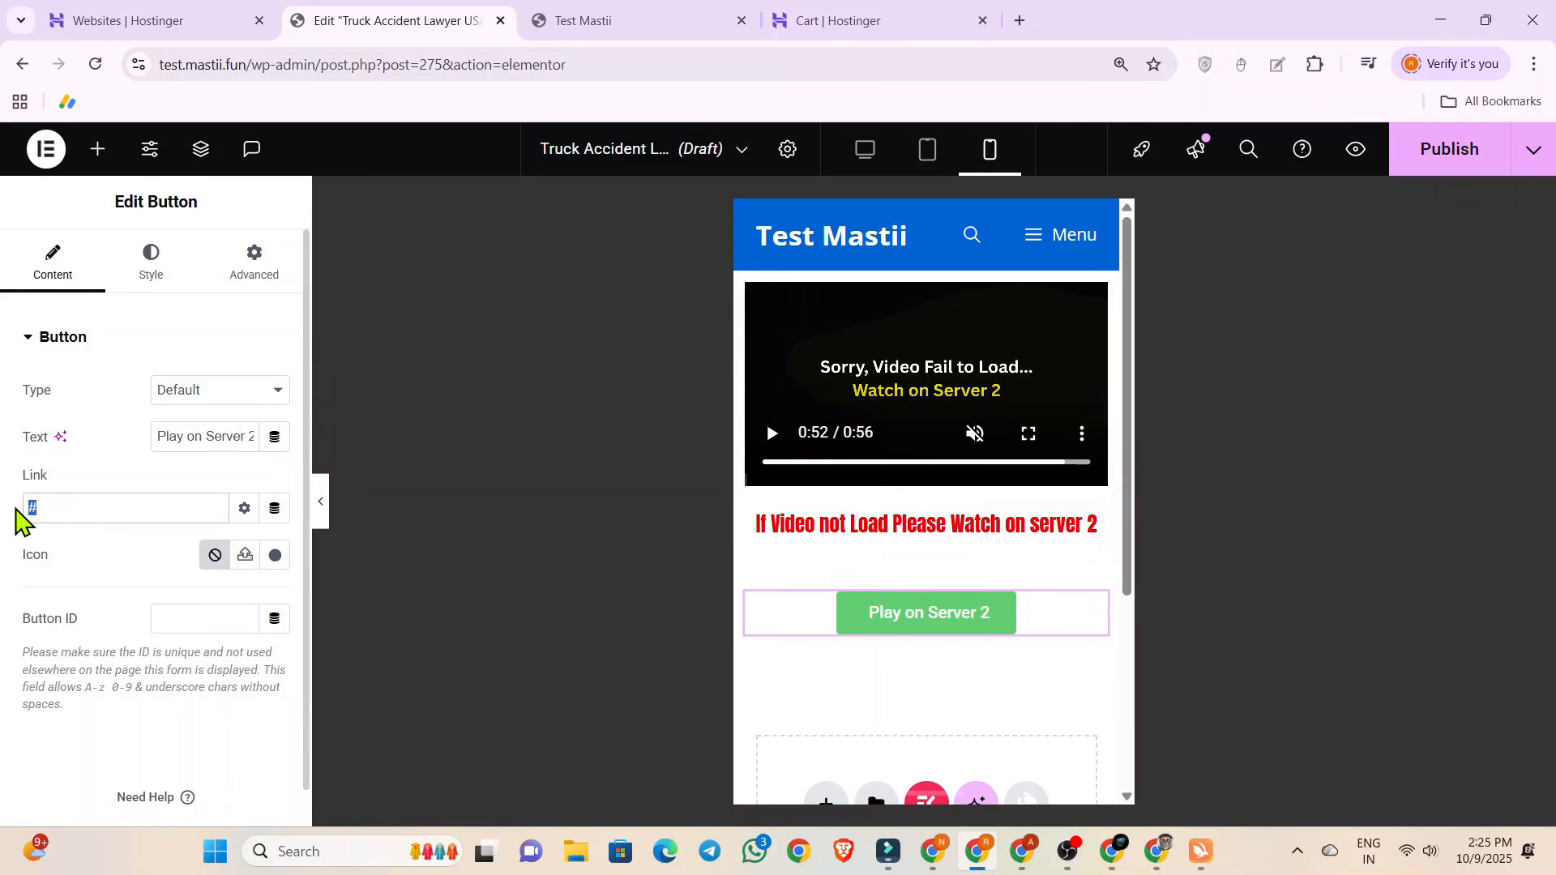
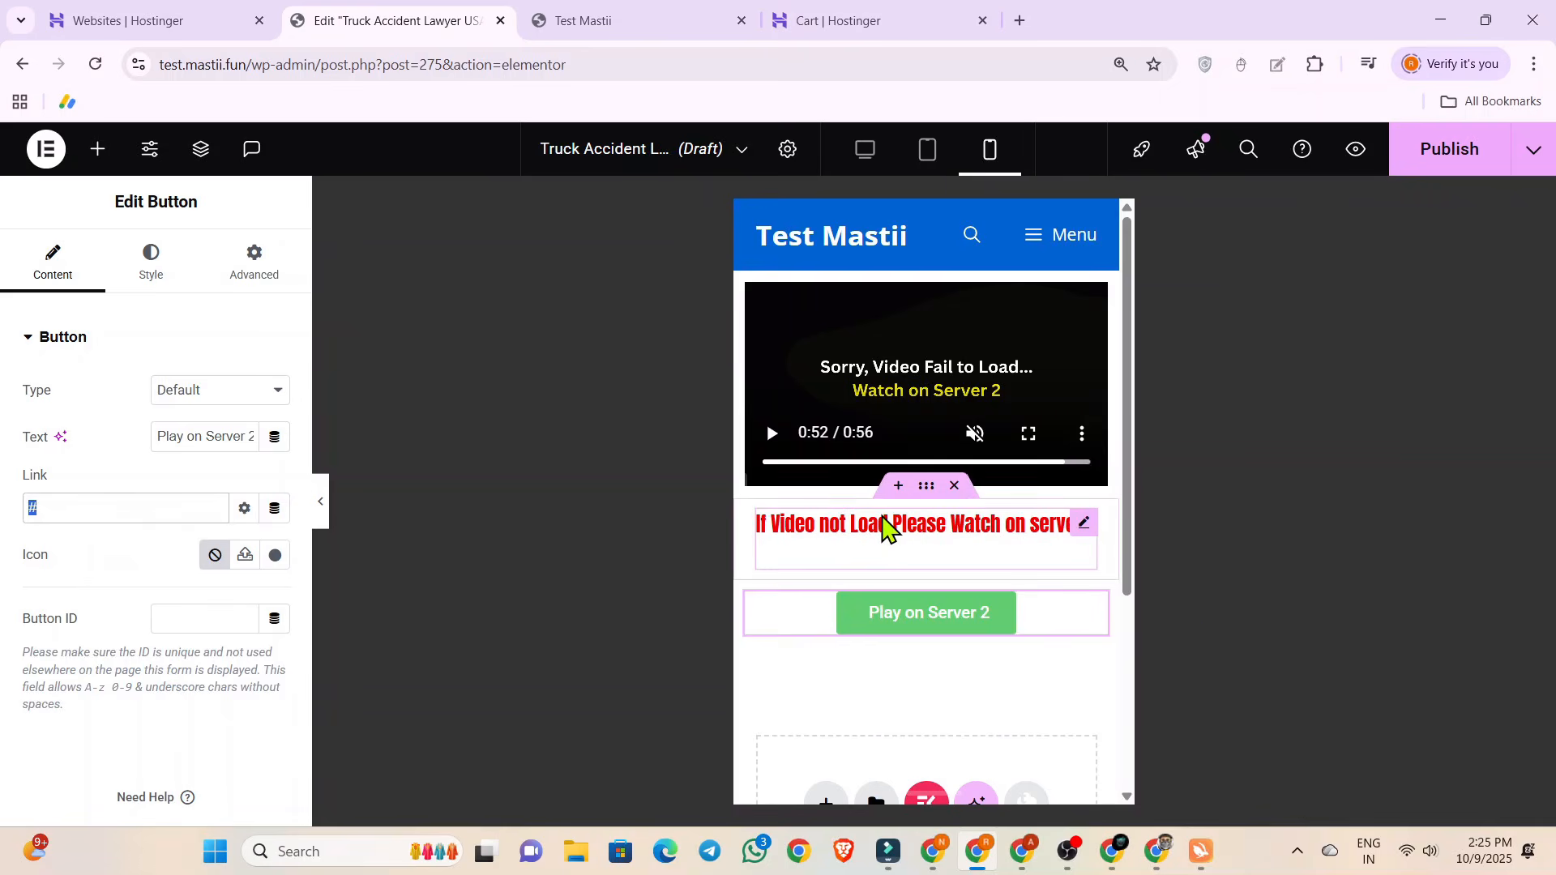
# Set the hover background color of the "Play on Server 2" button to black, #000000.
pyautogui.scroll(-4, 887, 521)
pyautogui.scroll(4, 883, 518)
pyautogui.click(848, 625)
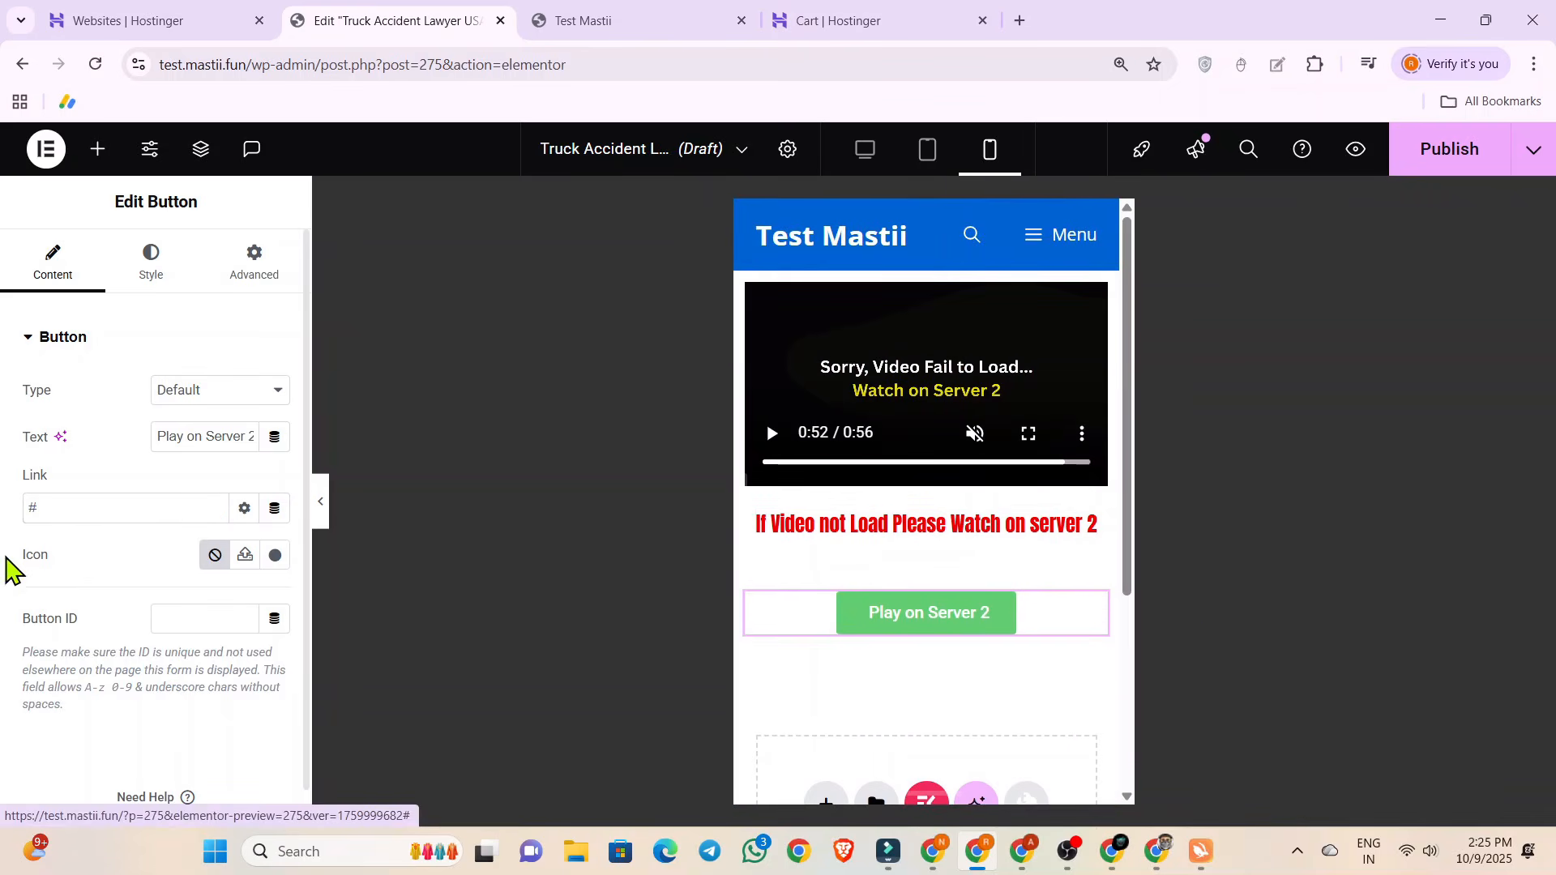
pyautogui.click(151, 263)
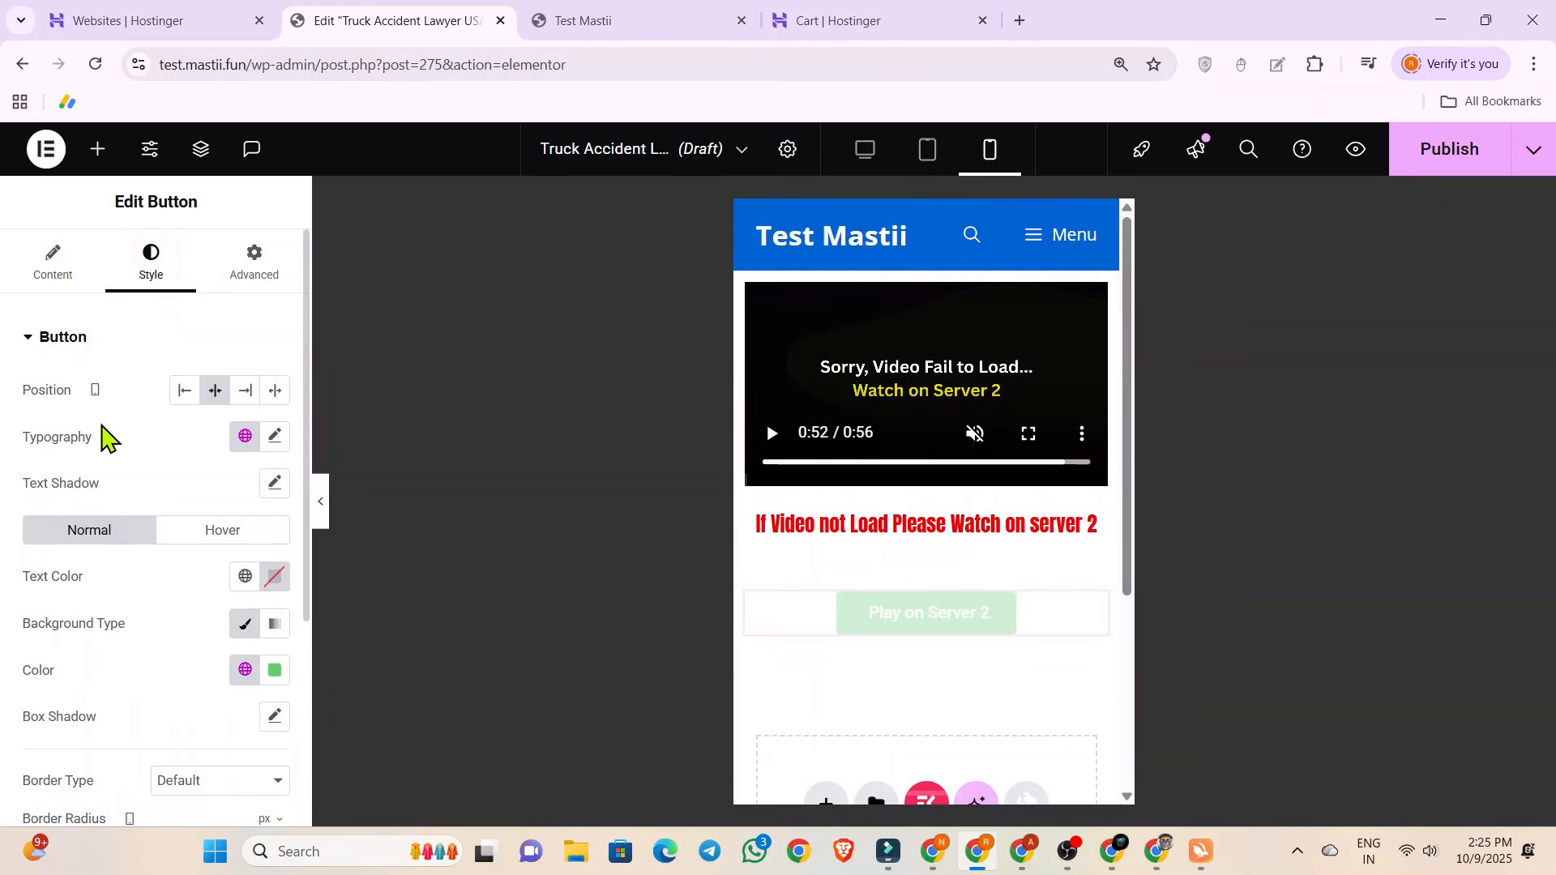
pyautogui.scroll(-1, 169, 449)
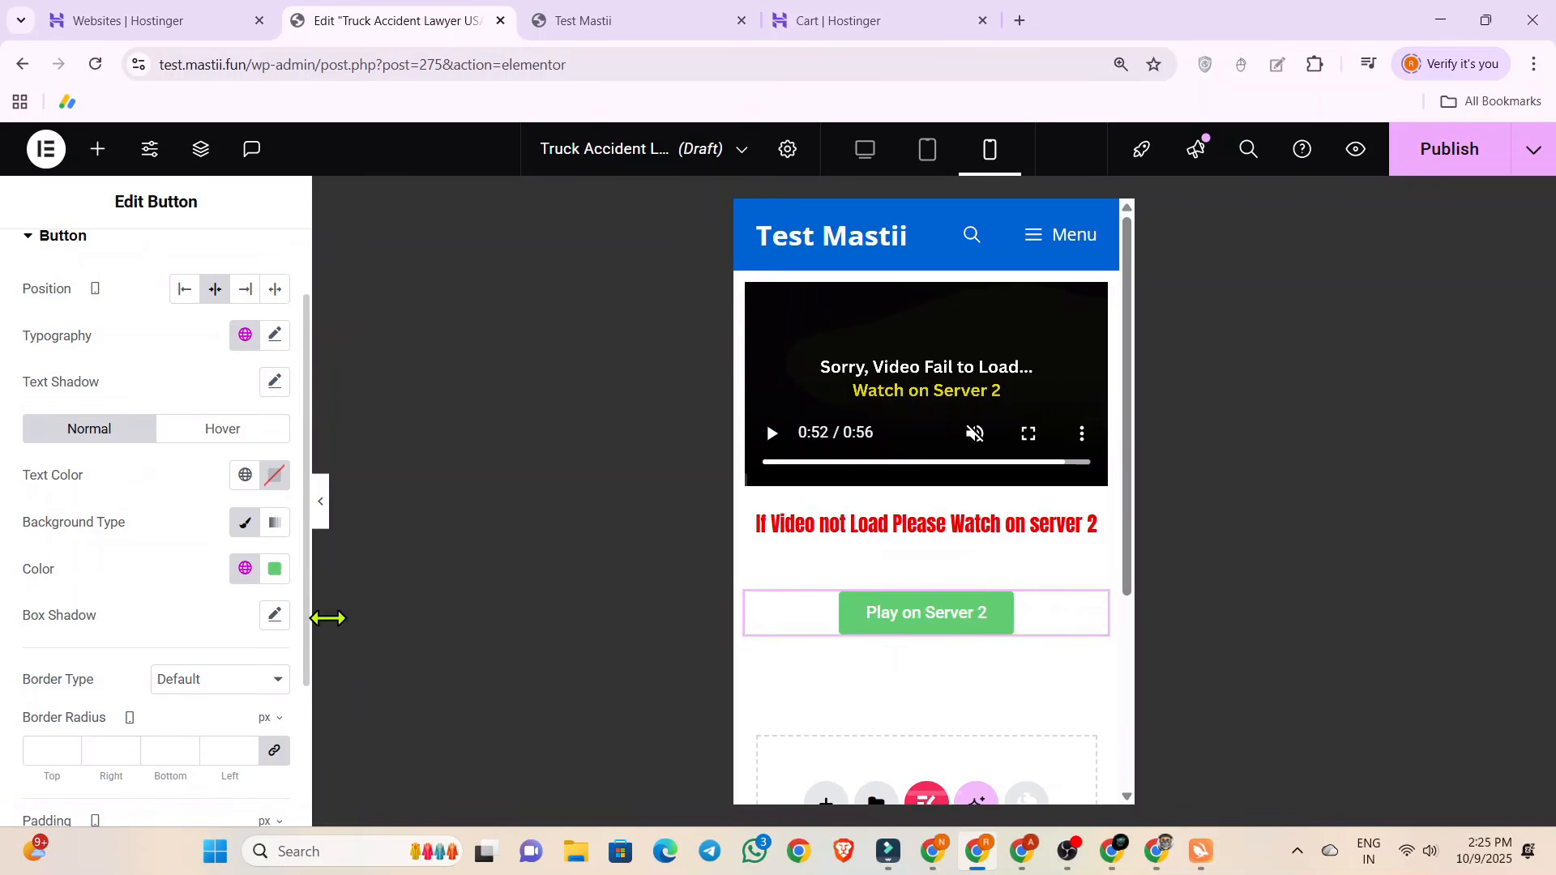
pyautogui.click(207, 432)
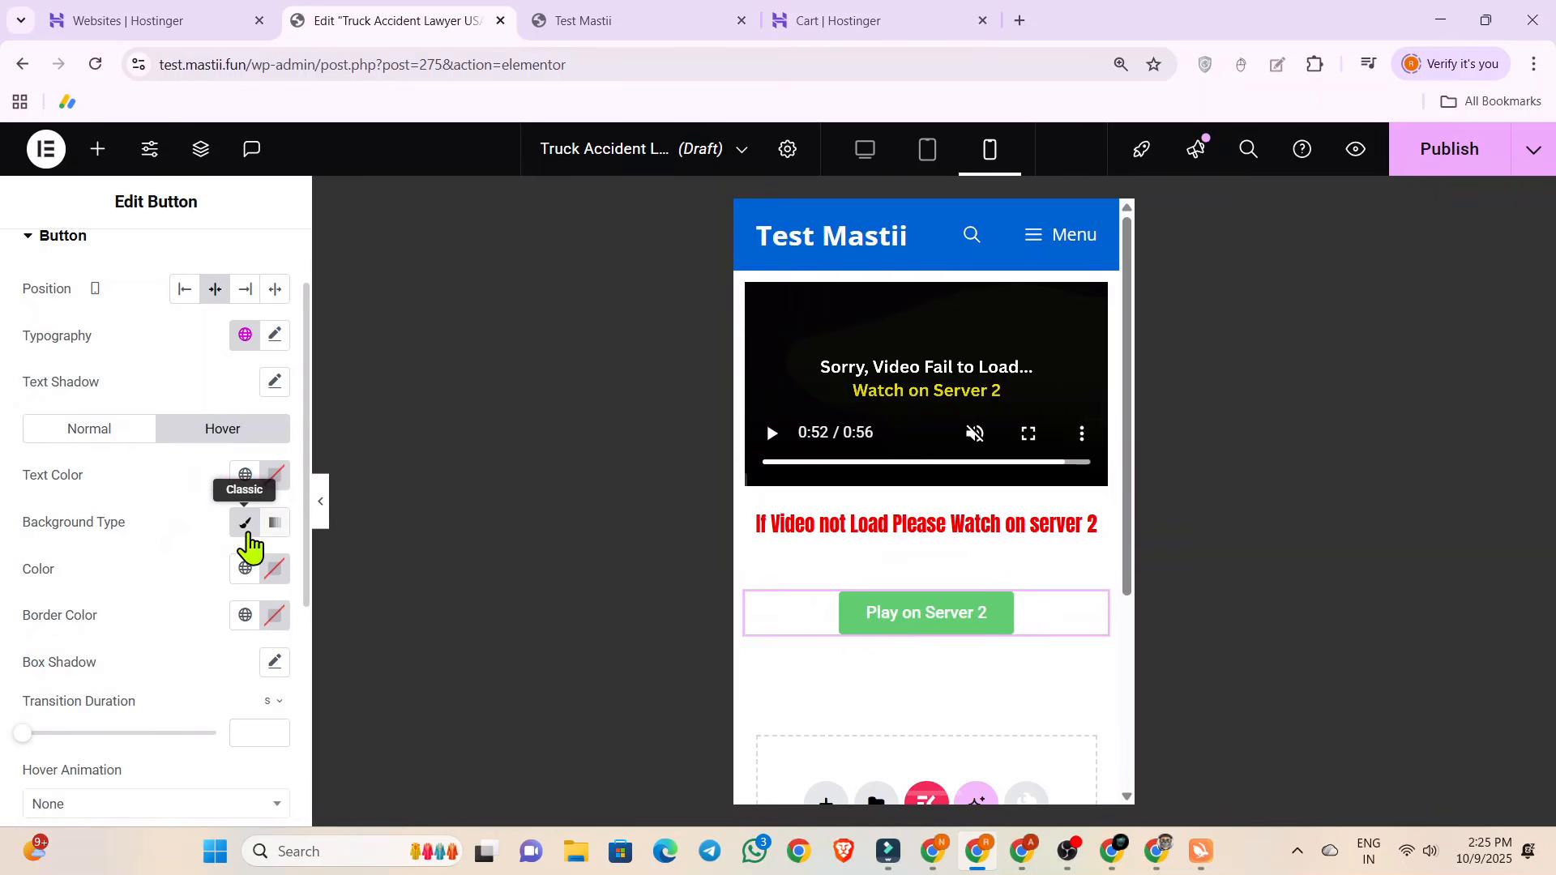
pyautogui.click(275, 568)
pyautogui.moveTo(209, 437); pyautogui.dragTo(130, 479)
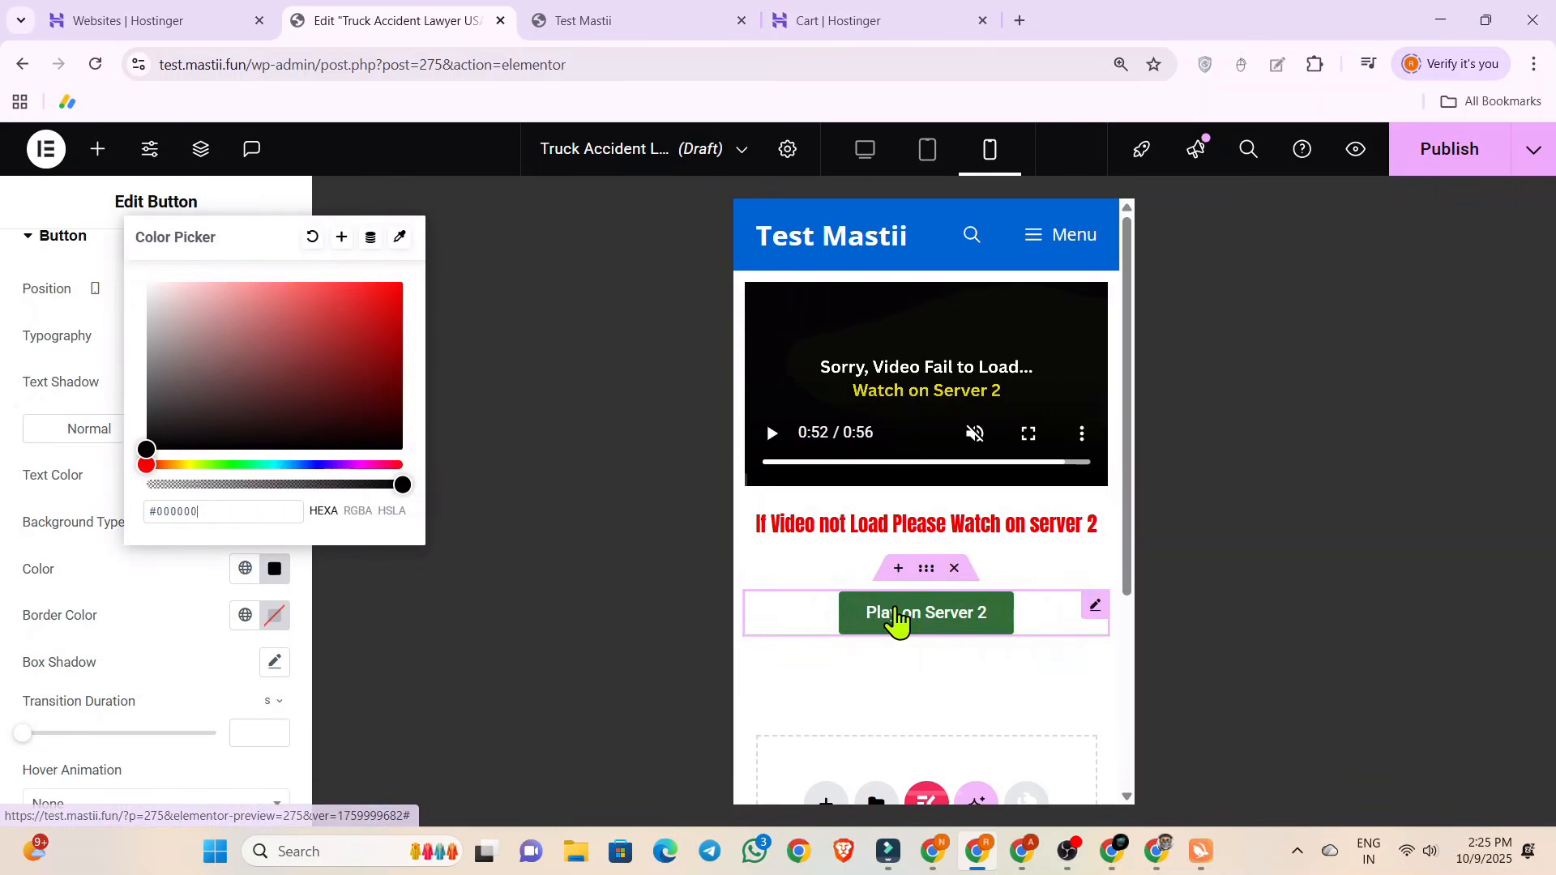
pyautogui.click(88, 577)
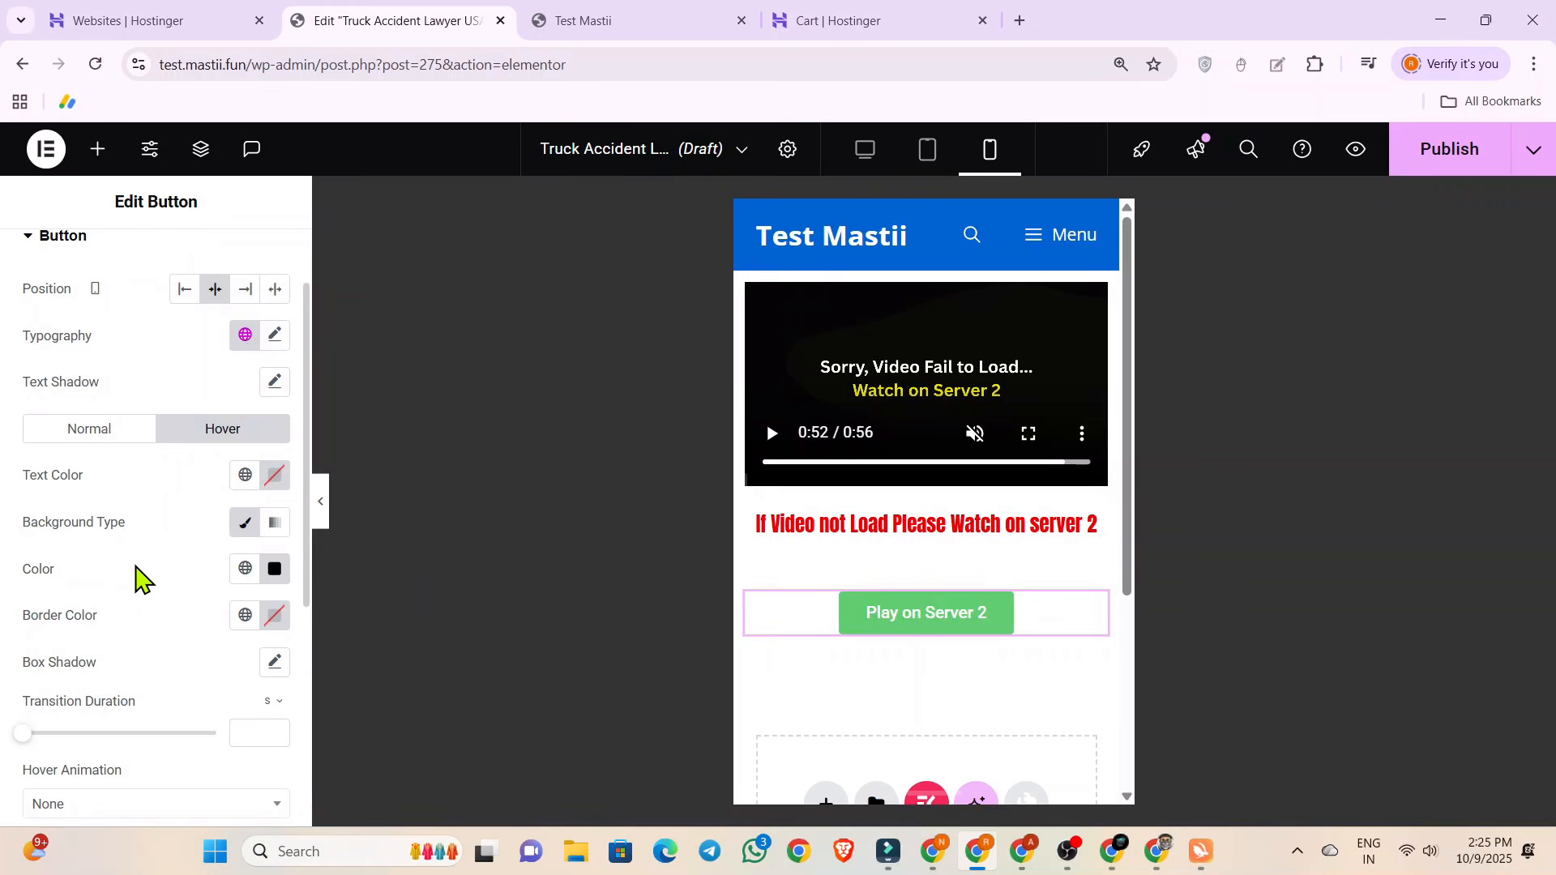
# Set the typography size of the "Play on Server 2" button's text to 21 px.
pyautogui.scroll(1, 123, 570)
pyautogui.click(275, 436)
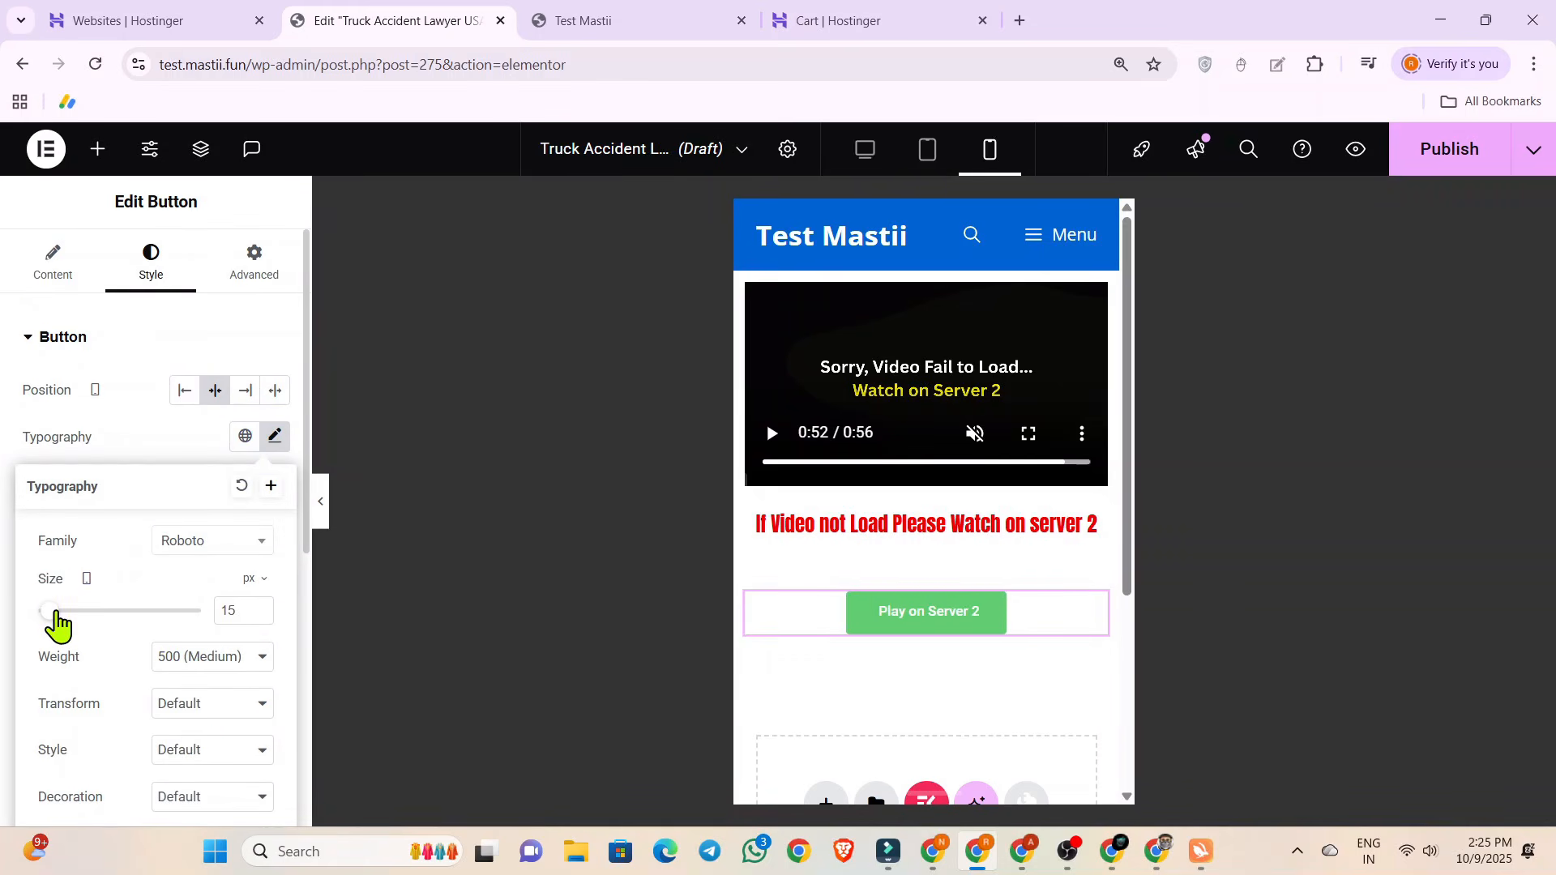
pyautogui.moveTo(55, 613); pyautogui.dragTo(60, 613)
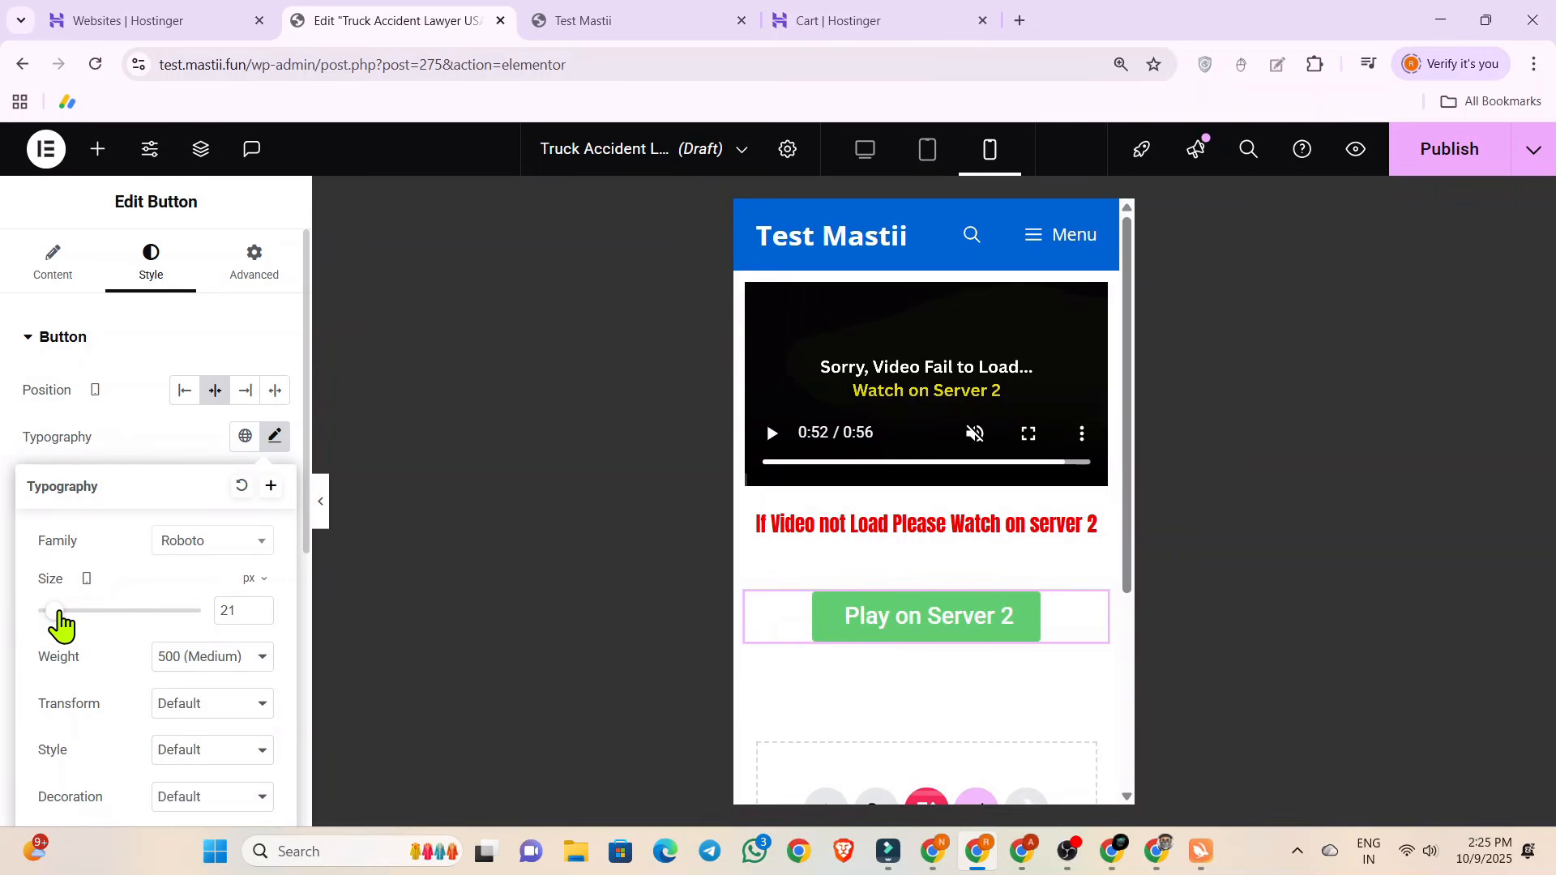
pyautogui.click(4, 559)
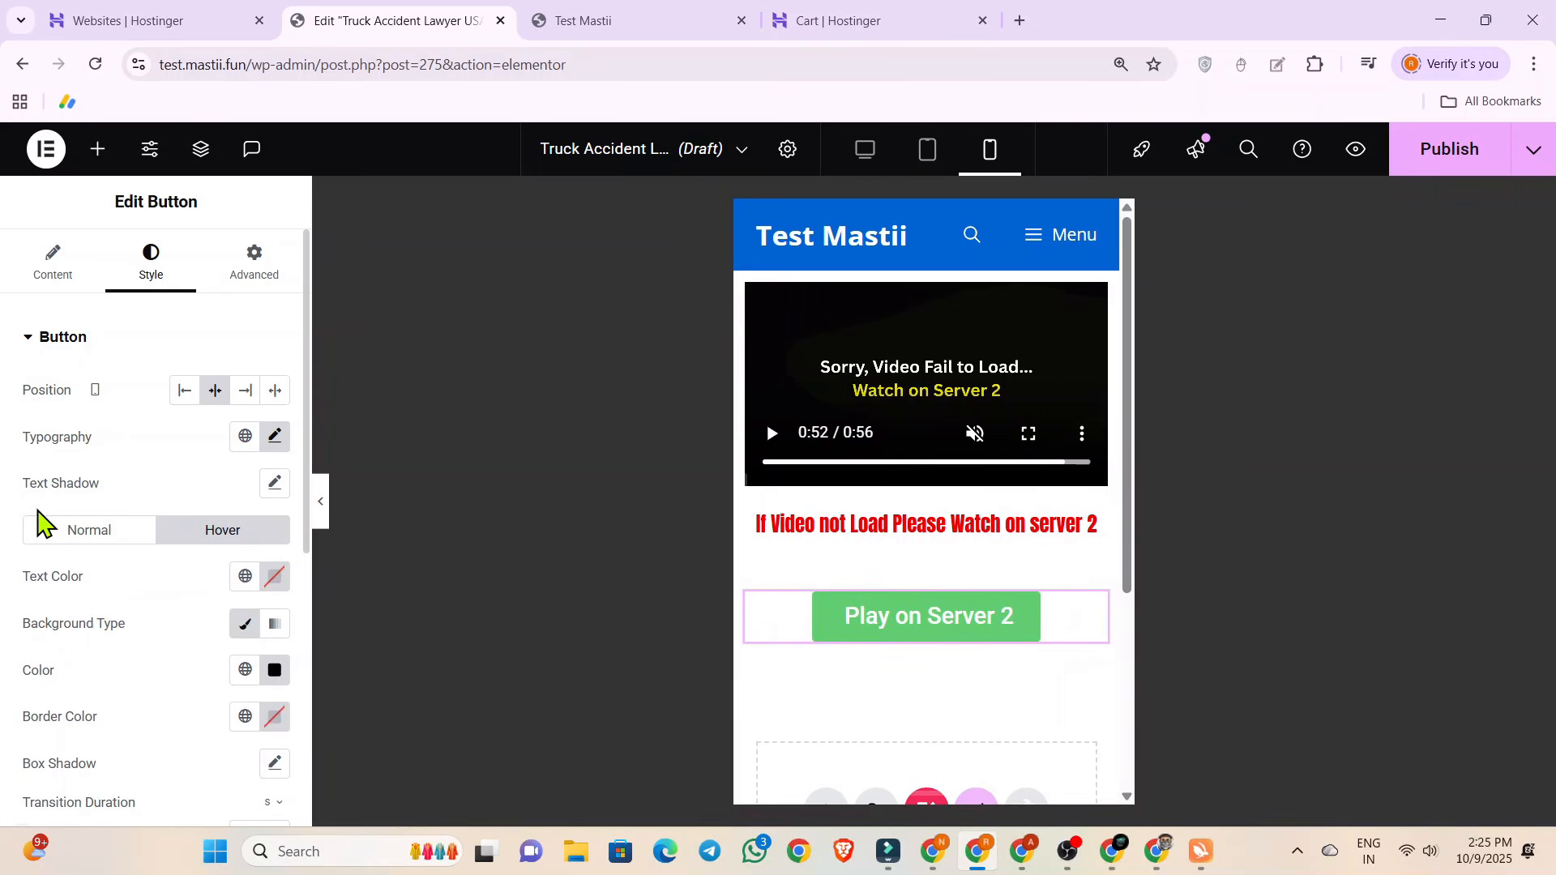
# Review the button's normal-state style and the layout of video, red message and button in the mobile preview.
pyautogui.scroll(-3, 49, 502)
pyautogui.click(108, 330)
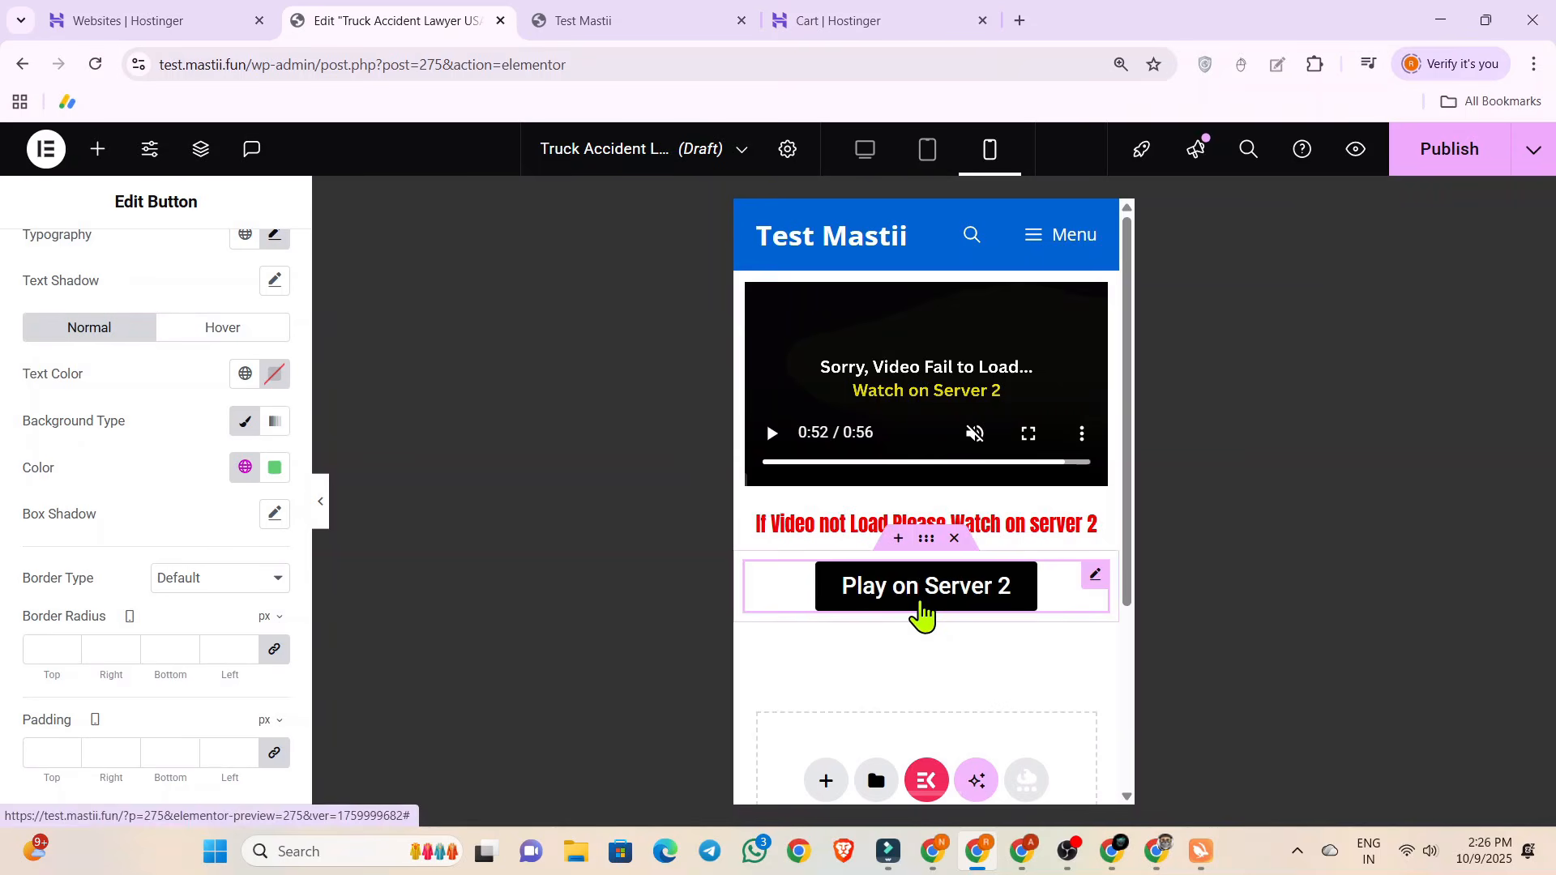
pyautogui.scroll(-3, 886, 646)
pyautogui.scroll(3, 889, 645)
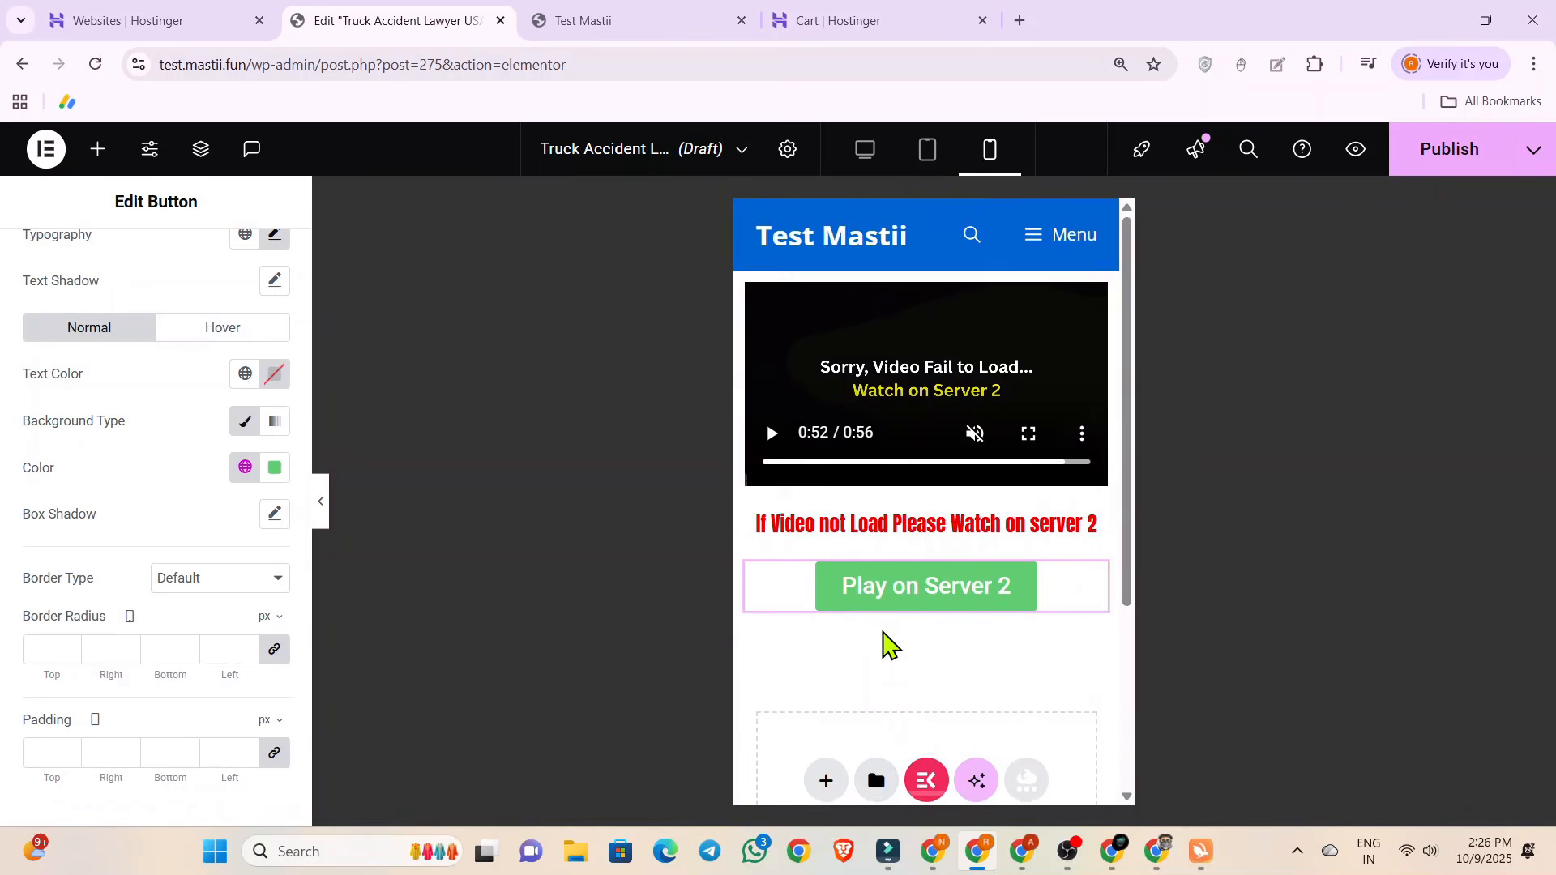
pyautogui.scroll(-3, 883, 648)
pyautogui.scroll(3, 872, 507)
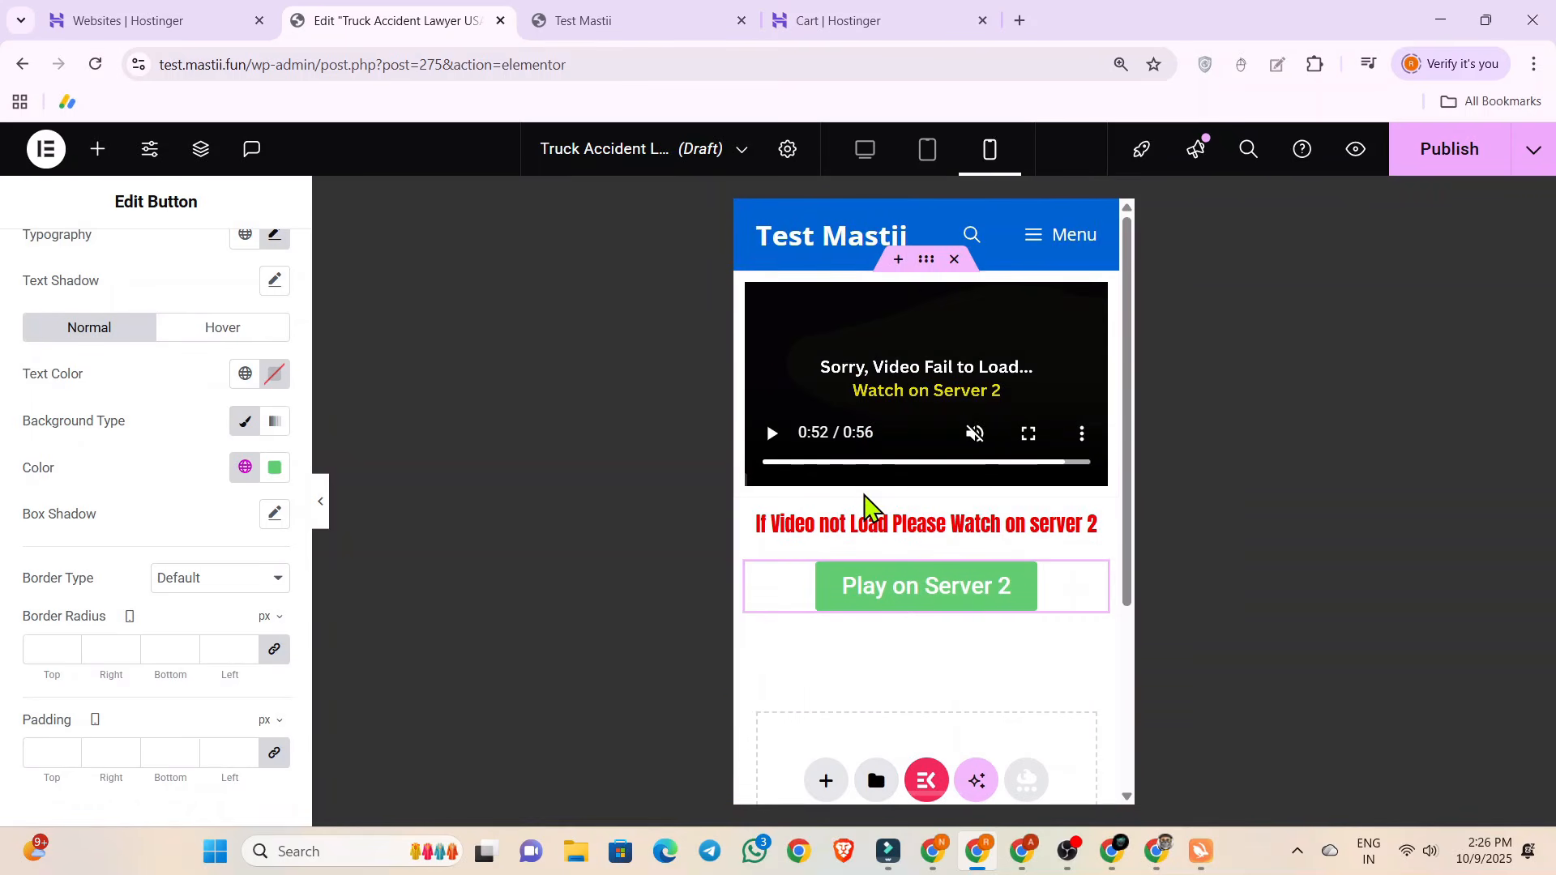
pyautogui.scroll(-3, 876, 651)
pyautogui.scroll(3, 877, 651)
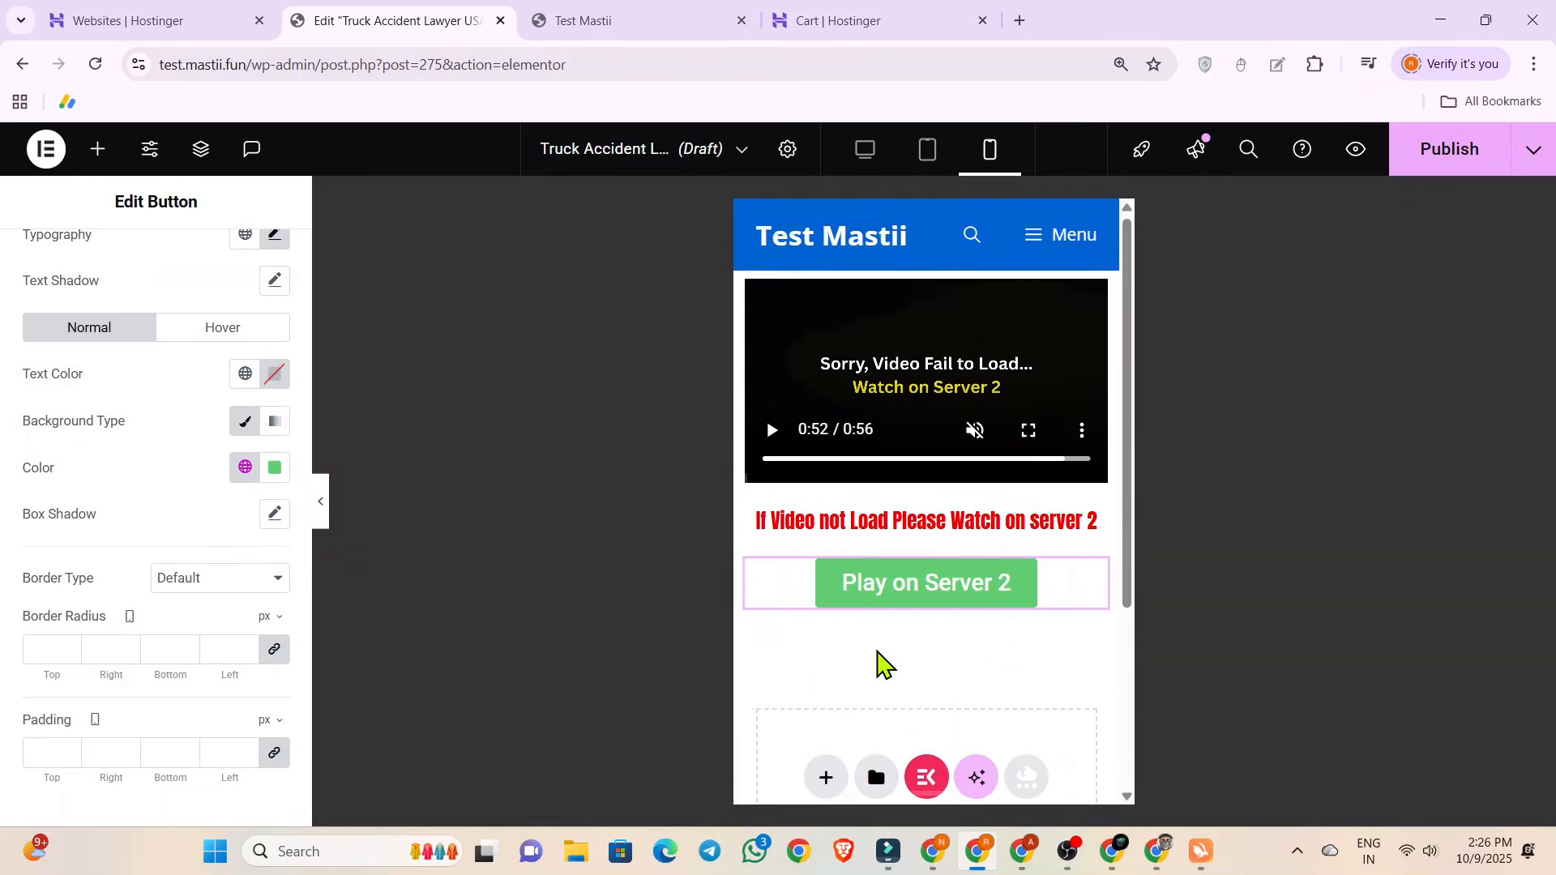
pyautogui.scroll(-1, 877, 650)
# Switch to ChatGPT and copy the whole Truck Accident Lawyer USA article, from its title through Final Thoughts.
pyautogui.click(934, 853)
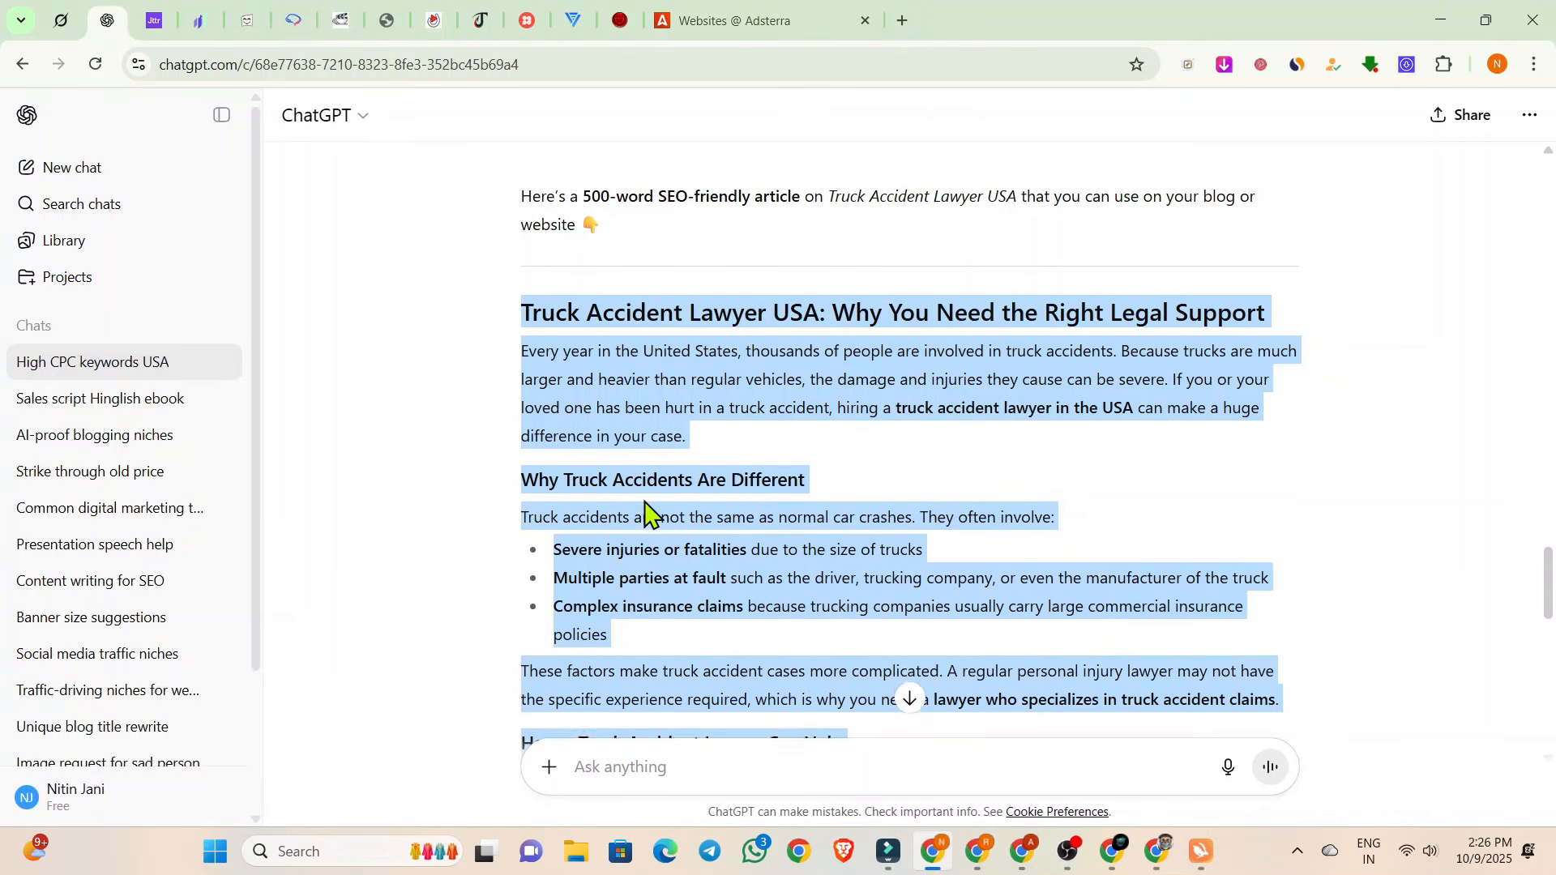
pyautogui.scroll(1, 646, 486)
pyautogui.moveTo(522, 320); pyautogui.dragTo(867, 559)
pyautogui.scroll(-5, 636, 438)
pyautogui.scroll(-8, 631, 440)
pyautogui.scroll(3, 702, 452)
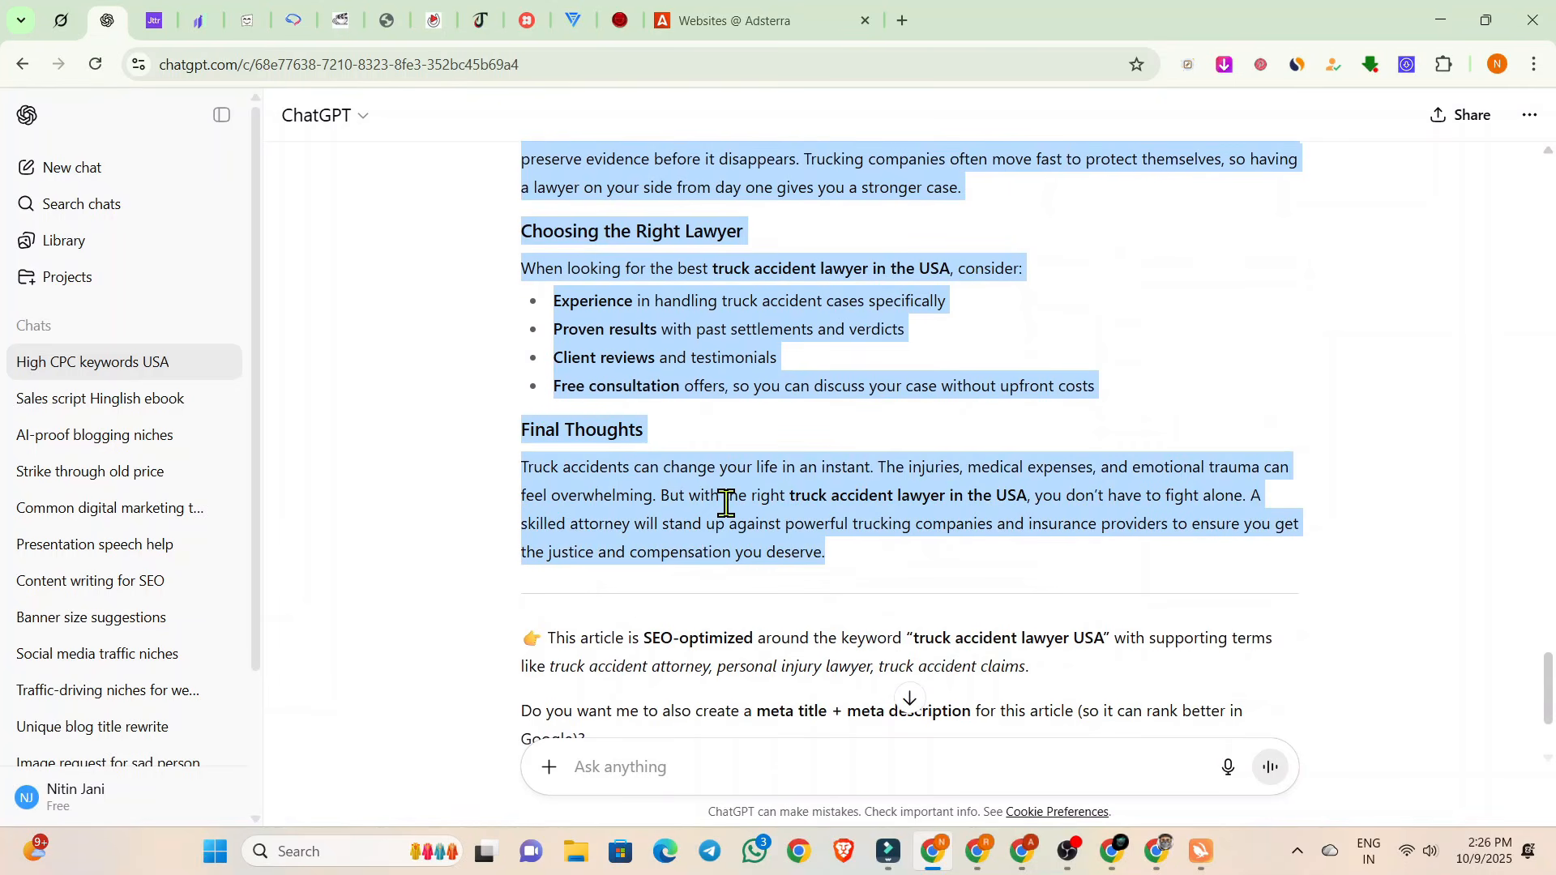
# Return to the Elementor editor and add a Text Editor widget below the "Play on Server 2" button.
pyautogui.click(978, 859)
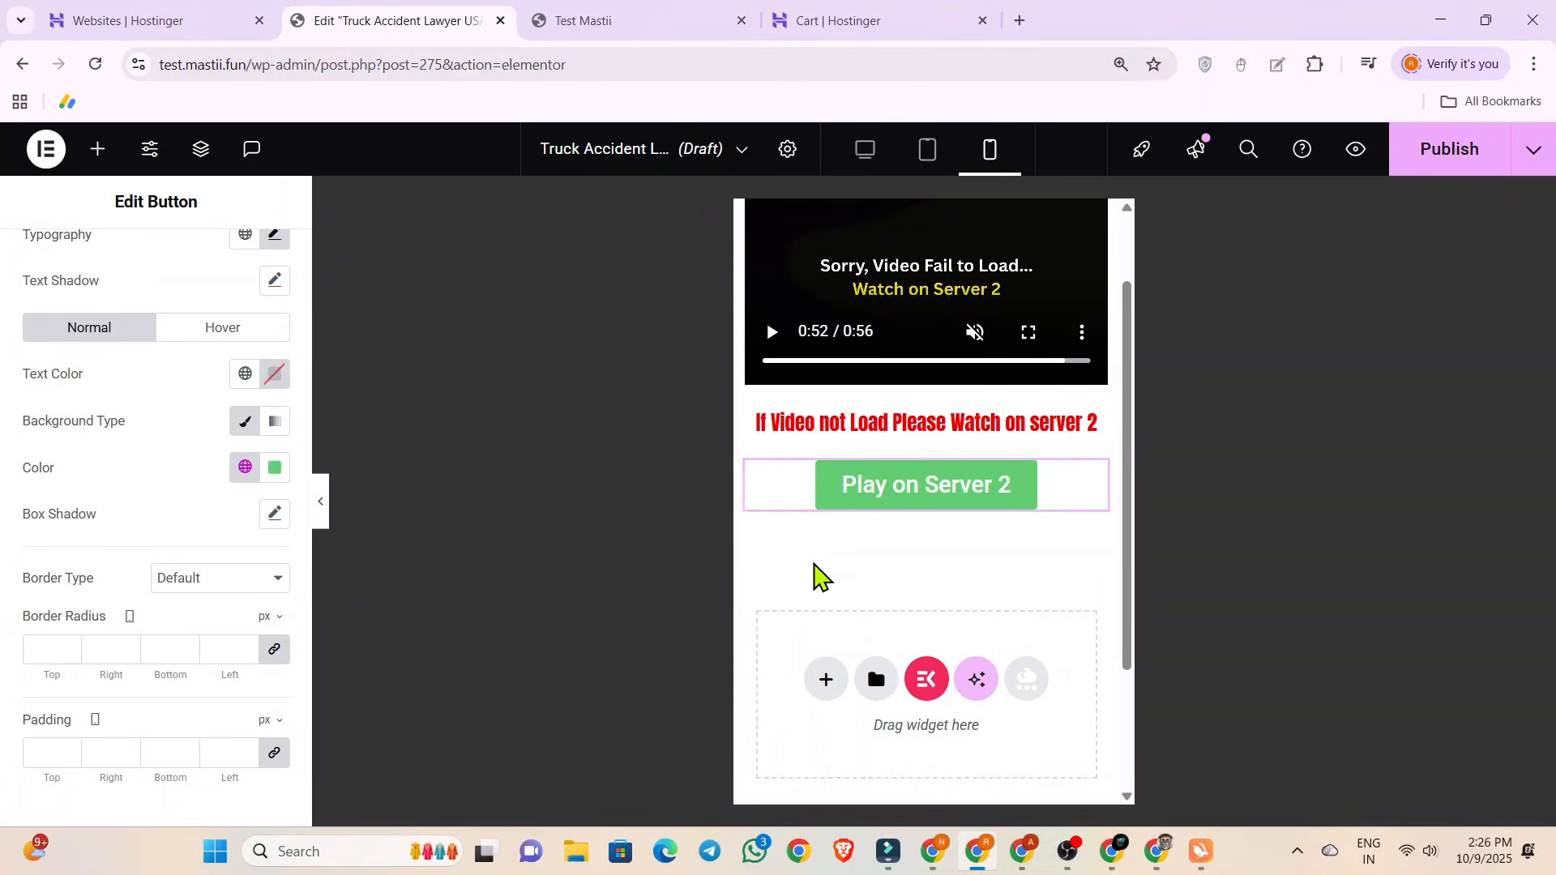
pyautogui.scroll(3, 61, 492)
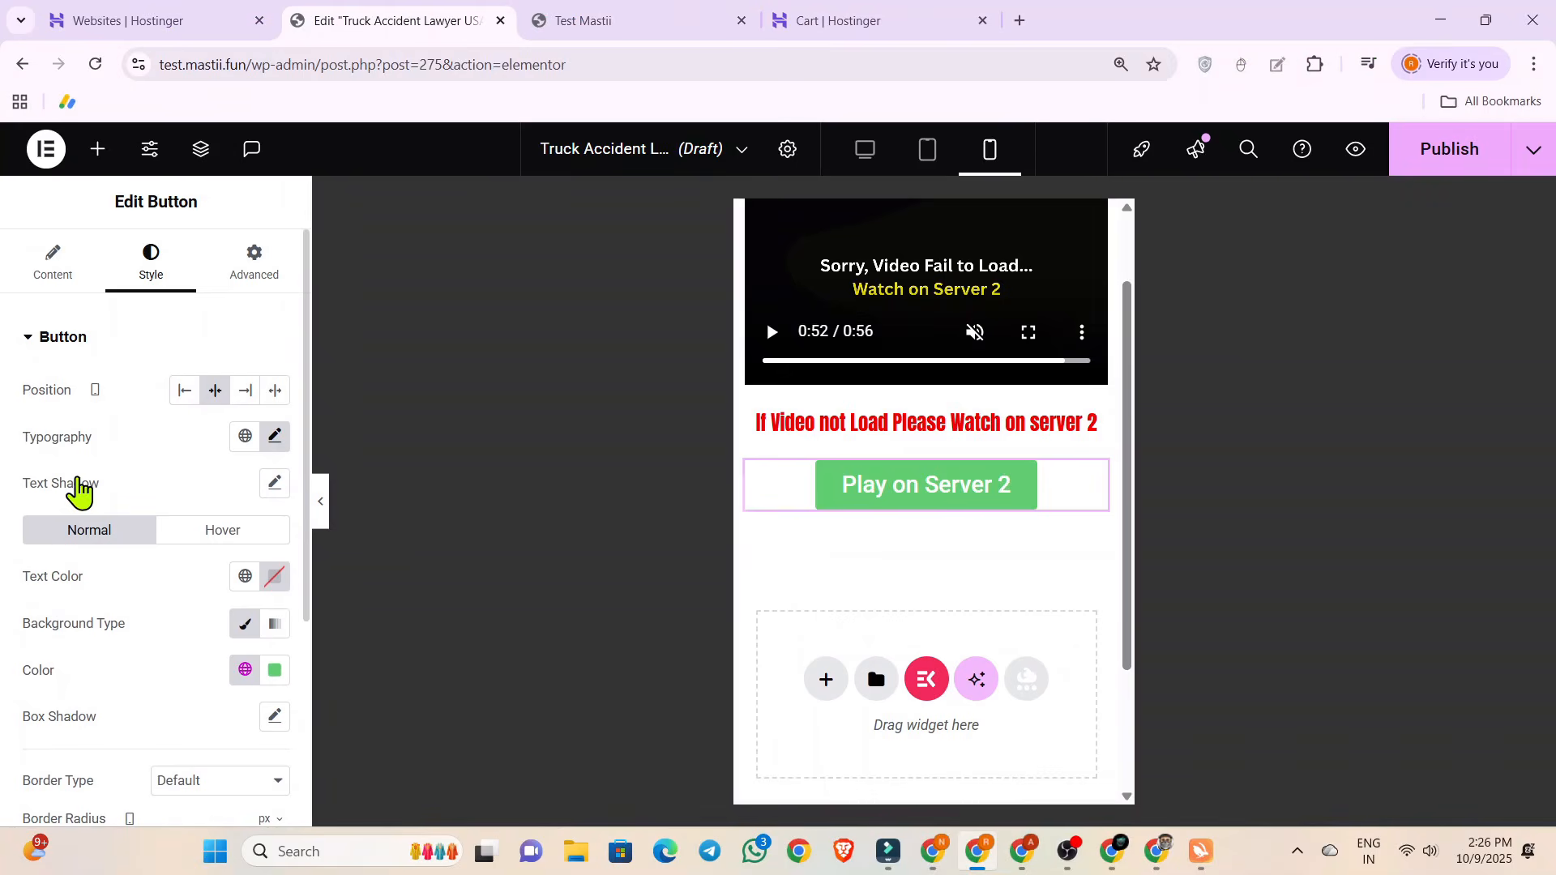
pyautogui.scroll(2, 858, 573)
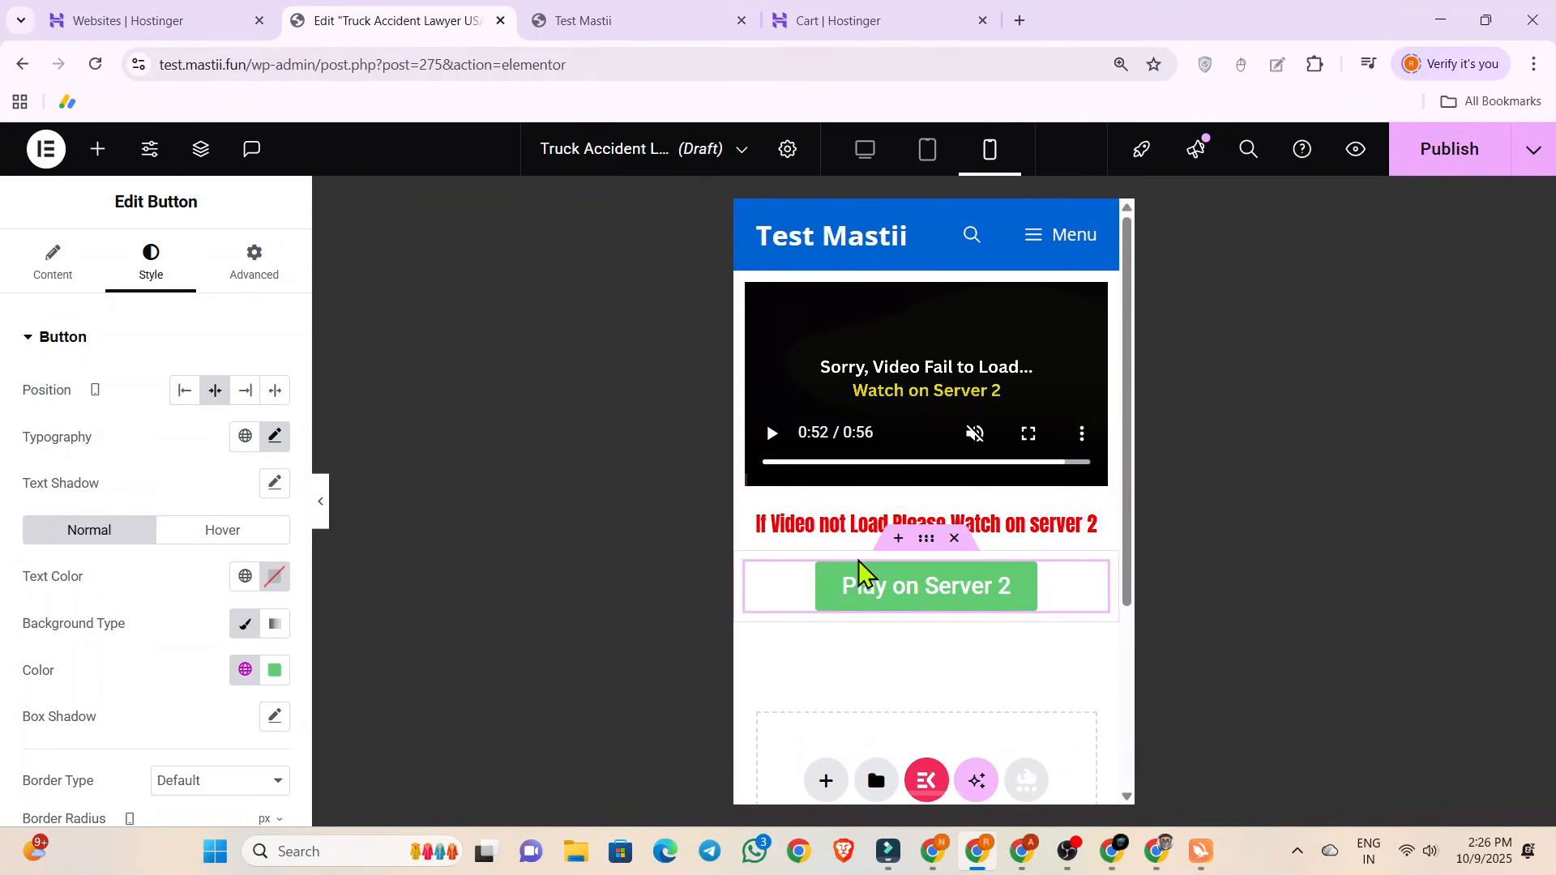
pyautogui.scroll(-2, 833, 608)
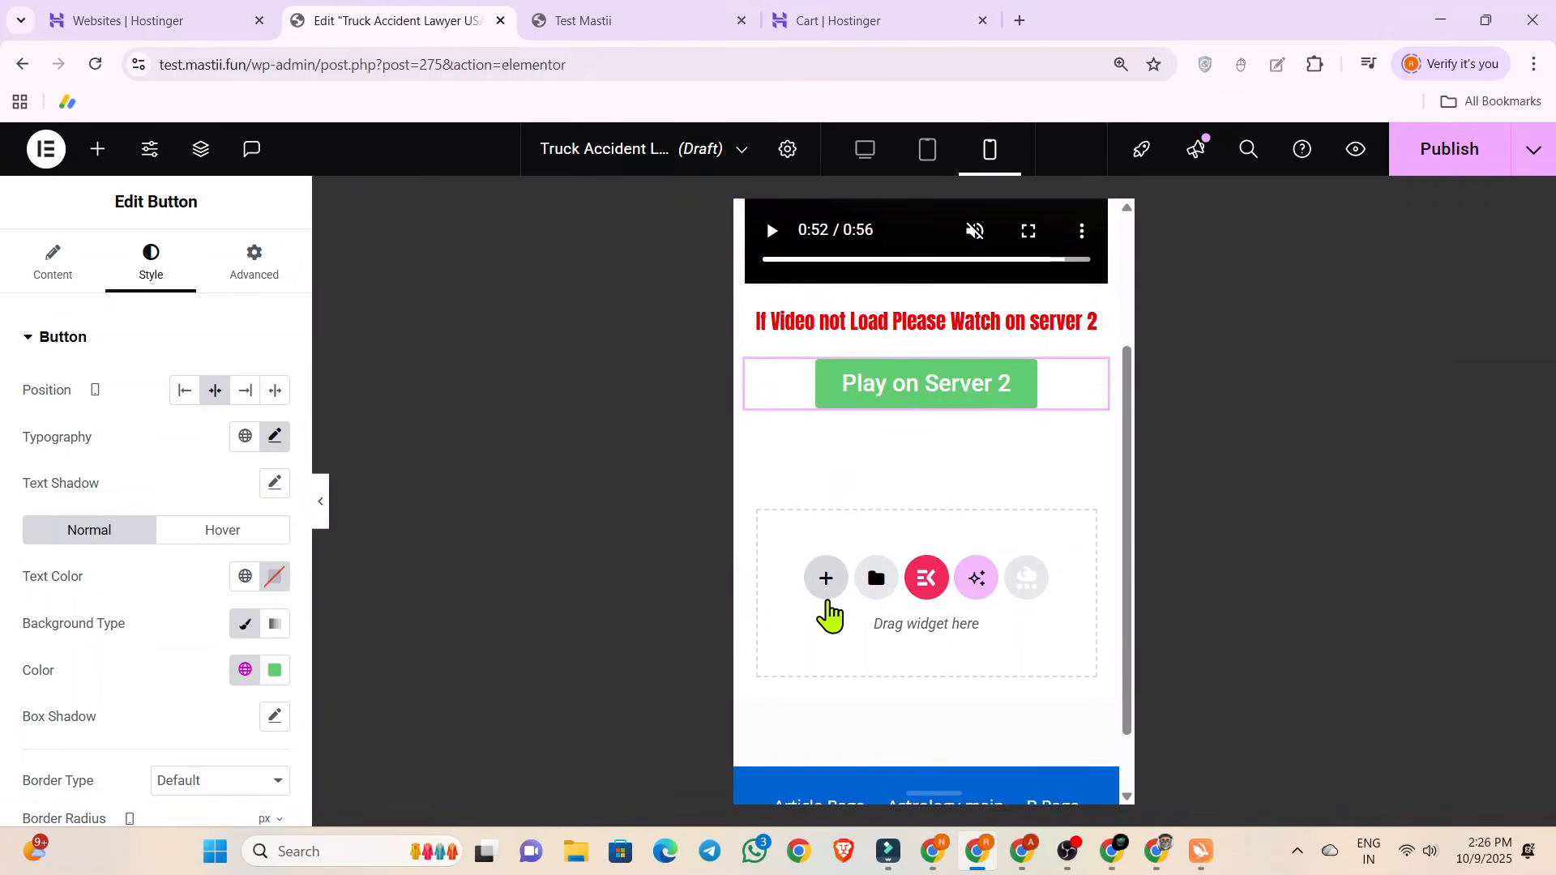
pyautogui.scroll(2, 828, 612)
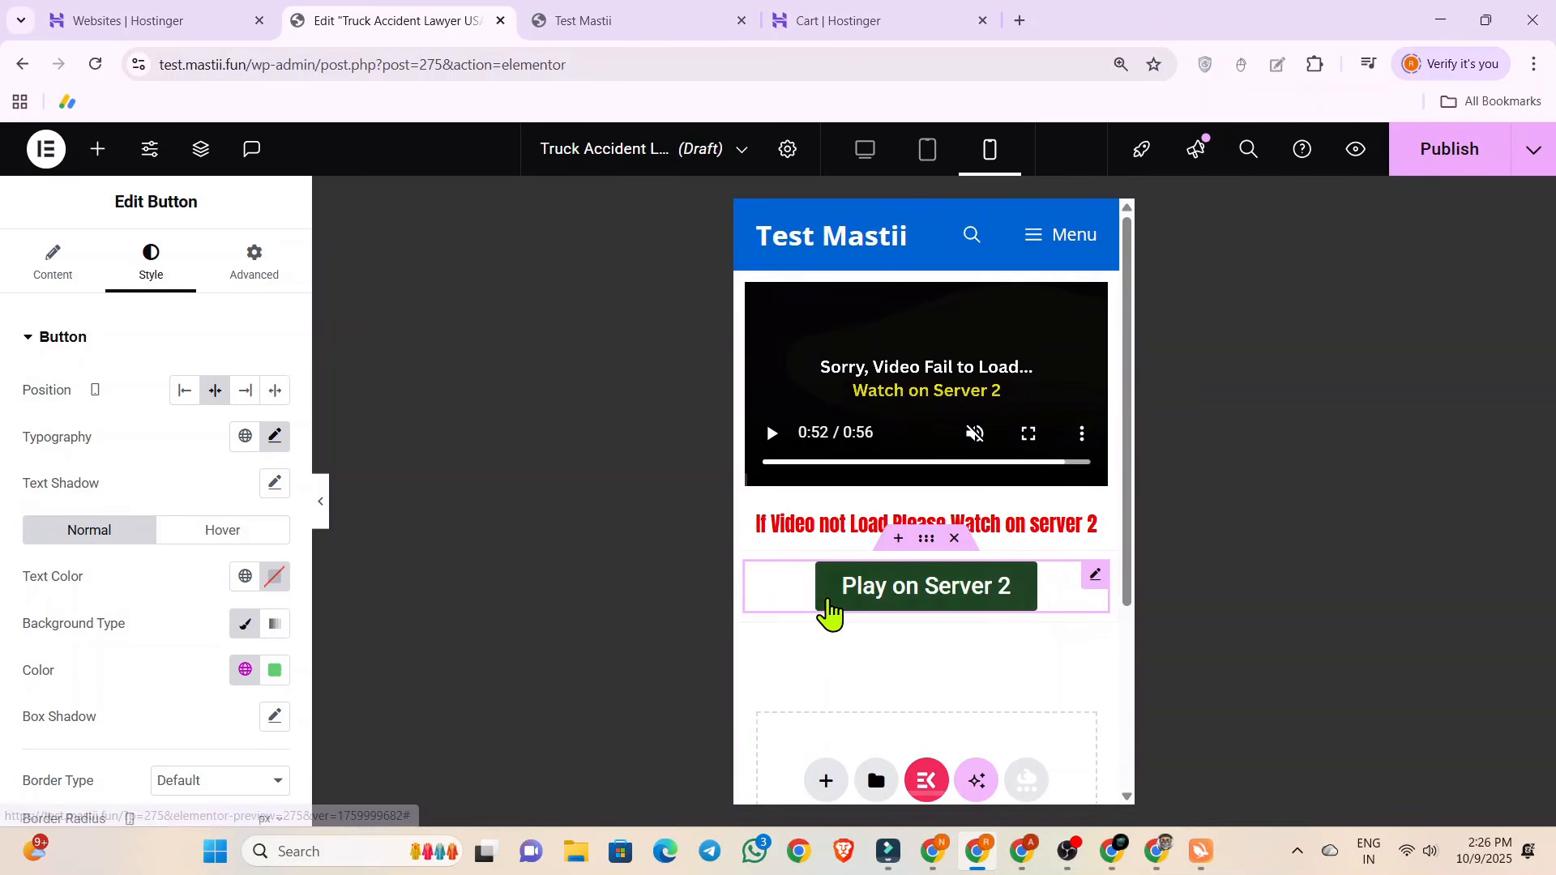
pyautogui.scroll(-1, 828, 599)
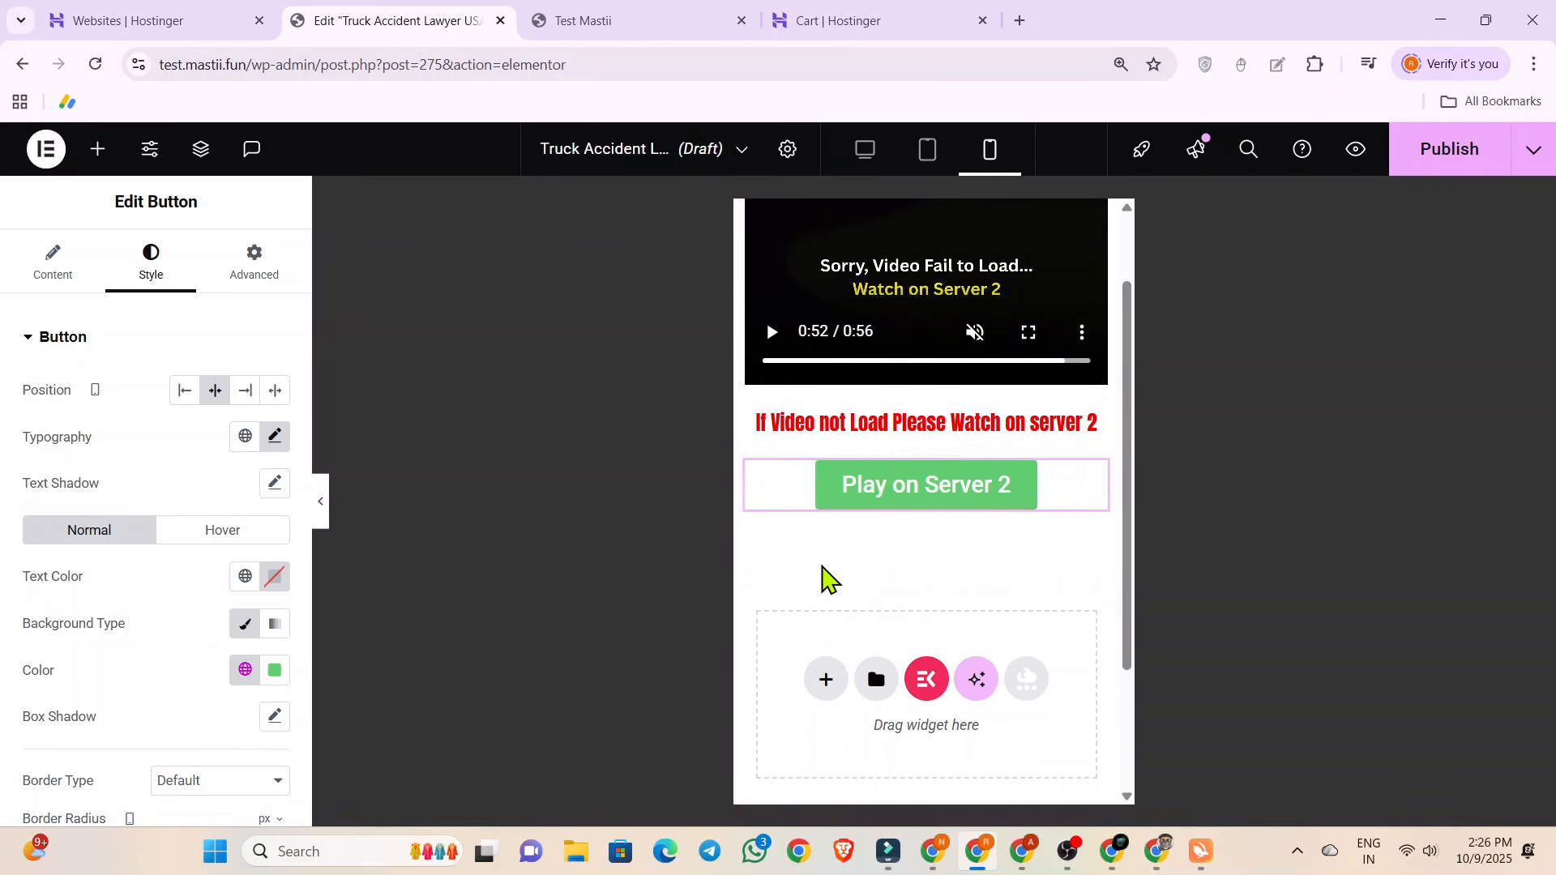
pyautogui.click(97, 148)
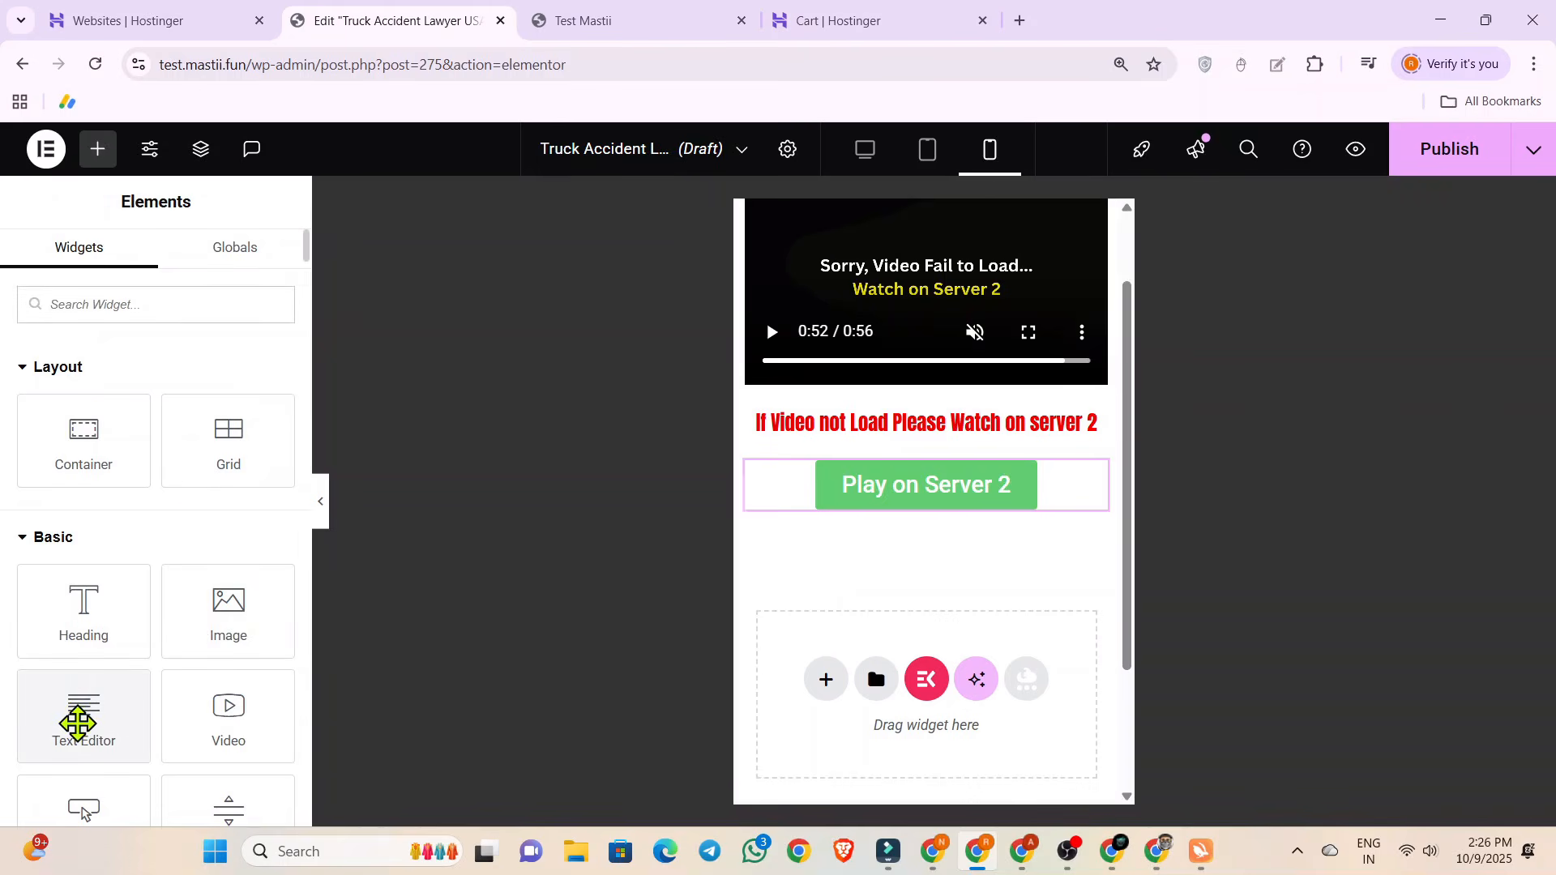
pyautogui.moveTo(72, 723); pyautogui.dragTo(932, 734)
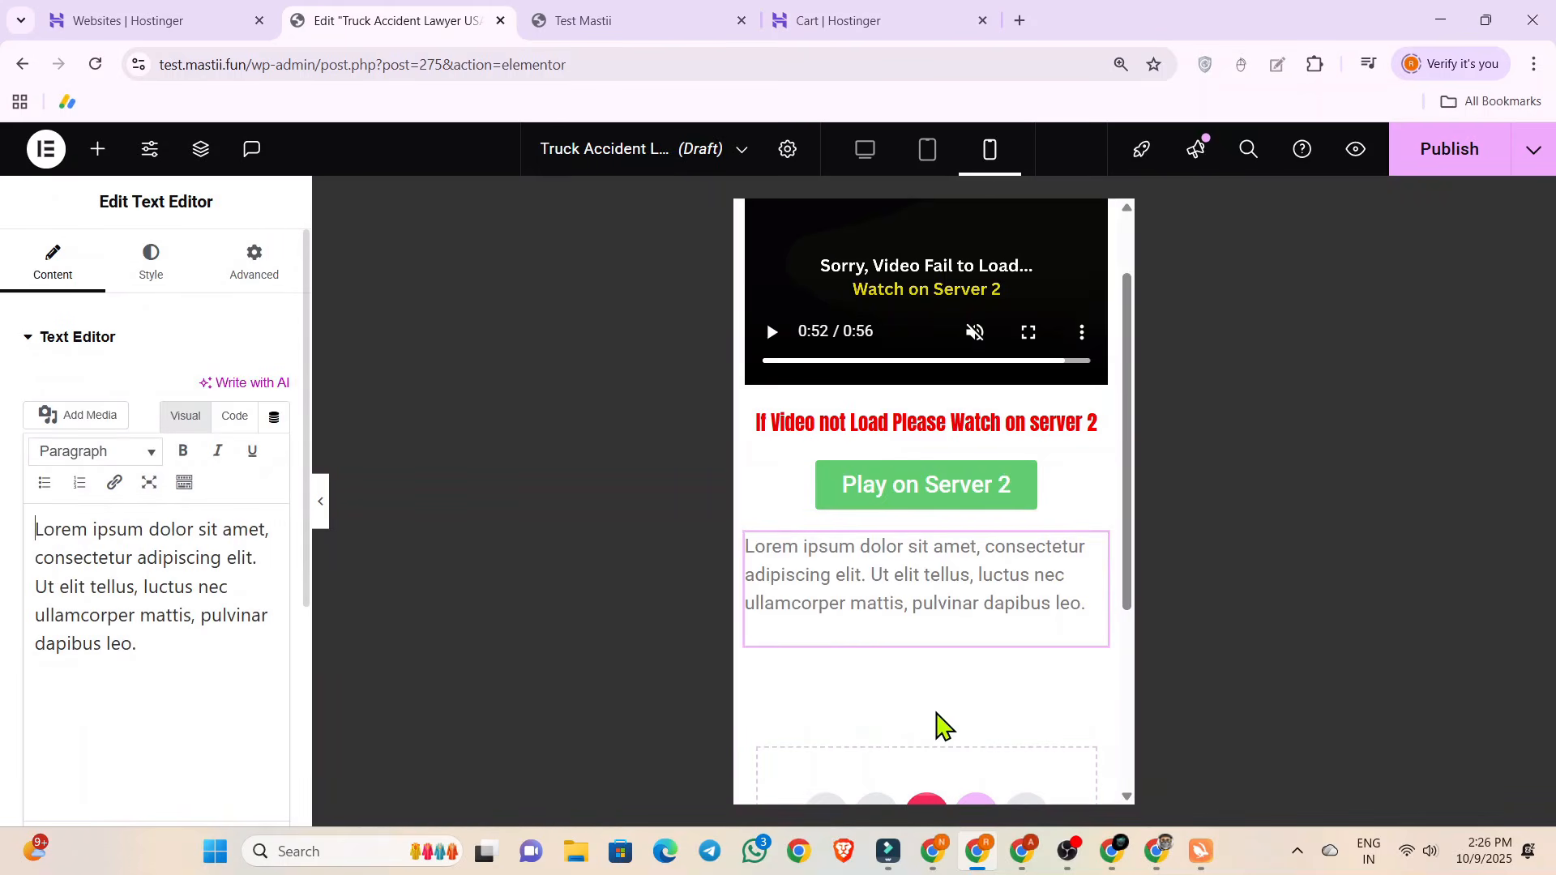
# Replace the Text Editor widget's placeholder text with the copied Truck Accident Lawyer USA article.
pyautogui.moveTo(181, 654); pyautogui.dragTo(4, 538)
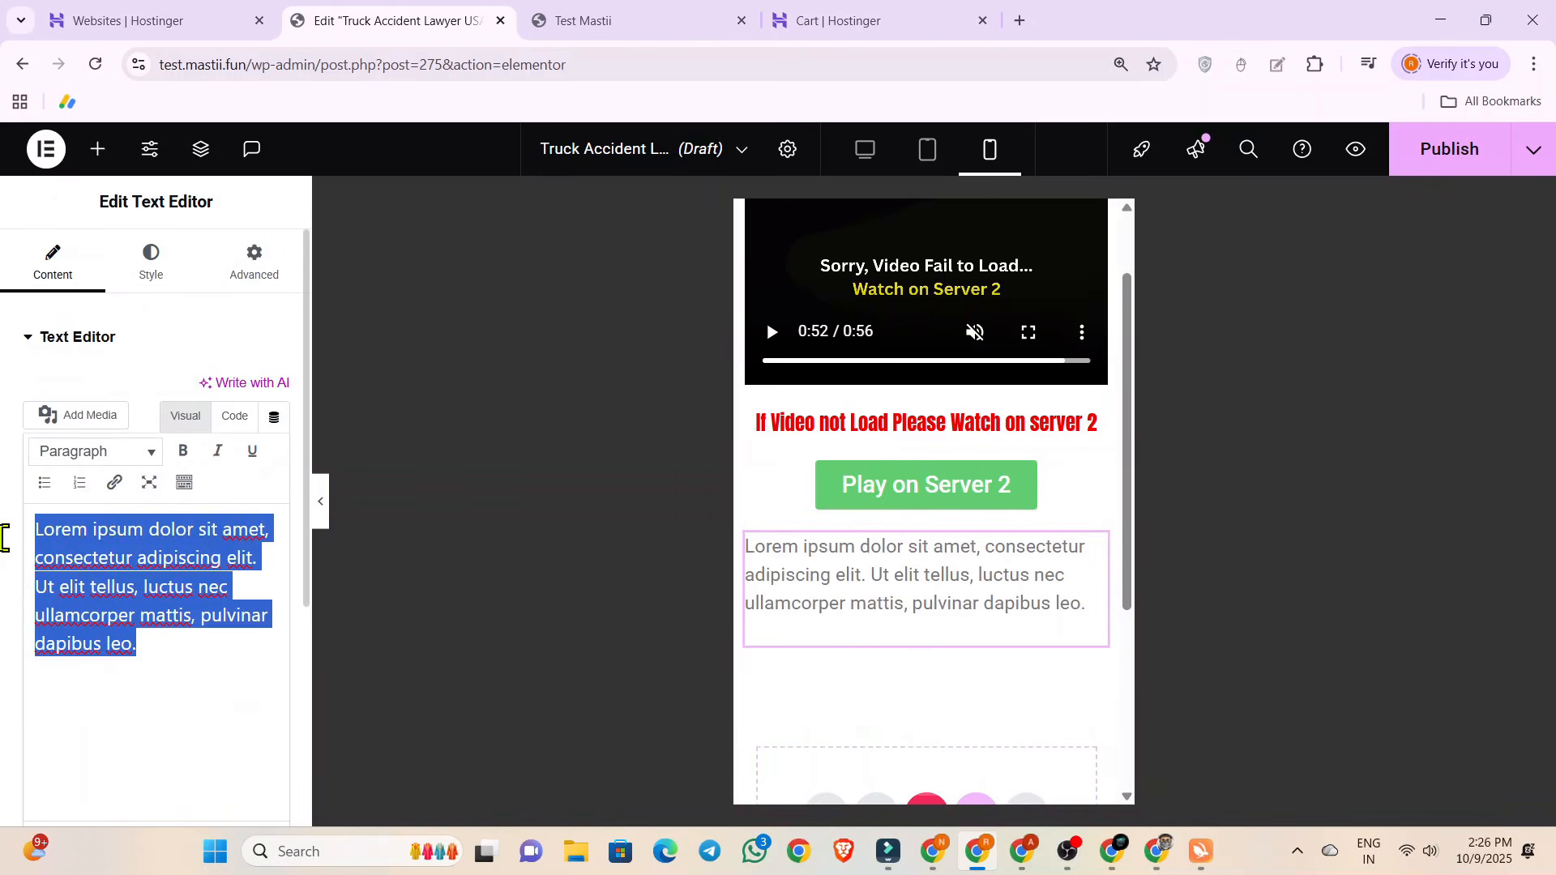
pyautogui.hotkey('ctrl', 'v')
pyautogui.scroll(-5, 931, 624)
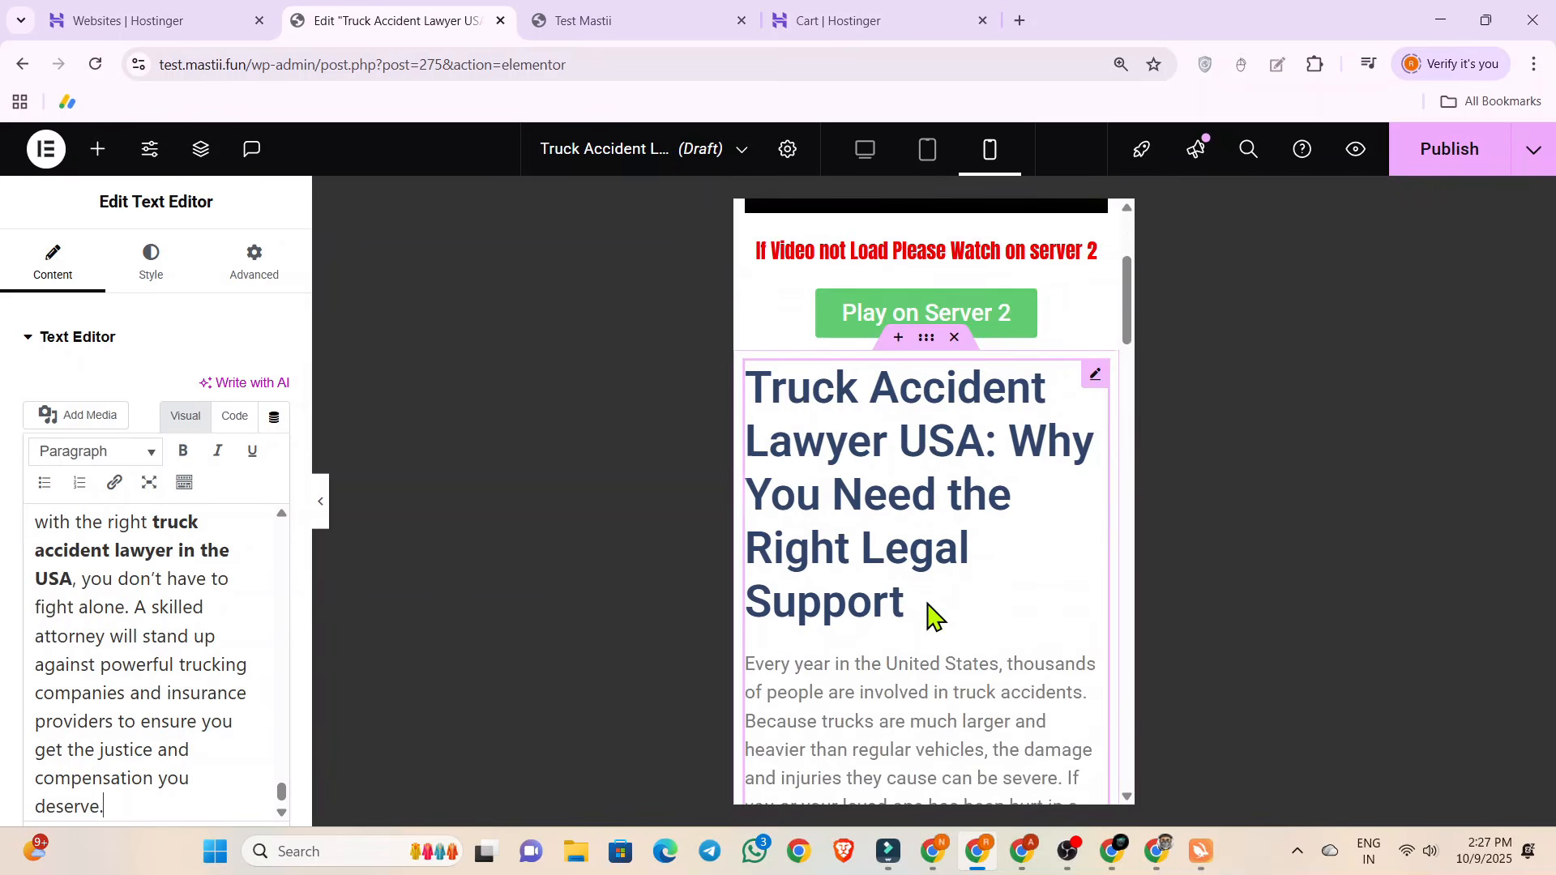
pyautogui.scroll(2, 931, 616)
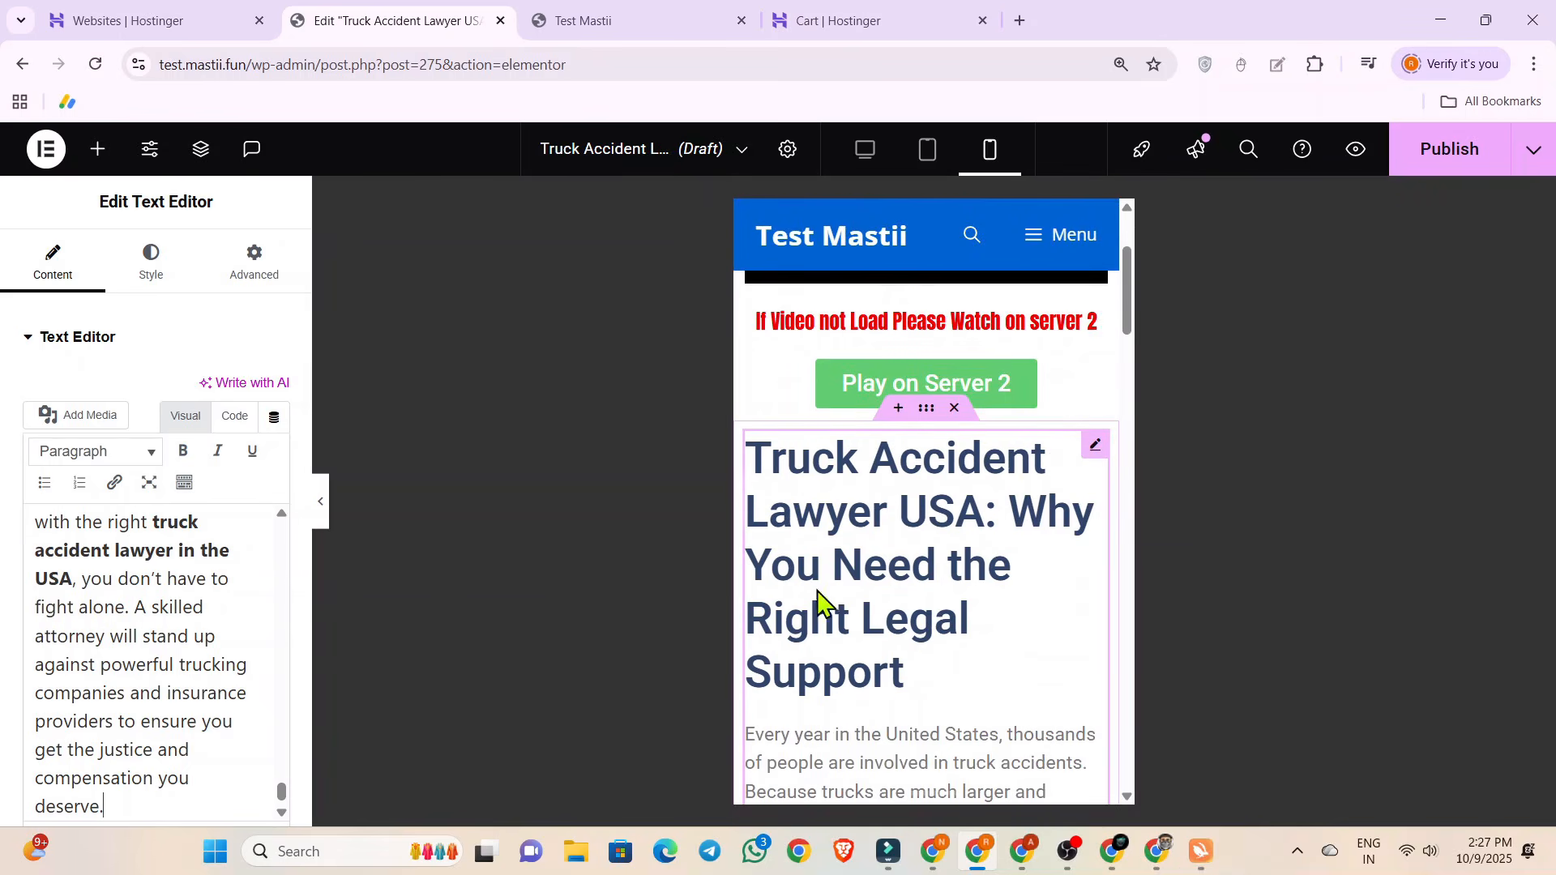
# Reduce the typography size of the article's body text in the Text Editor widget.
pyautogui.click(148, 276)
pyautogui.click(273, 457)
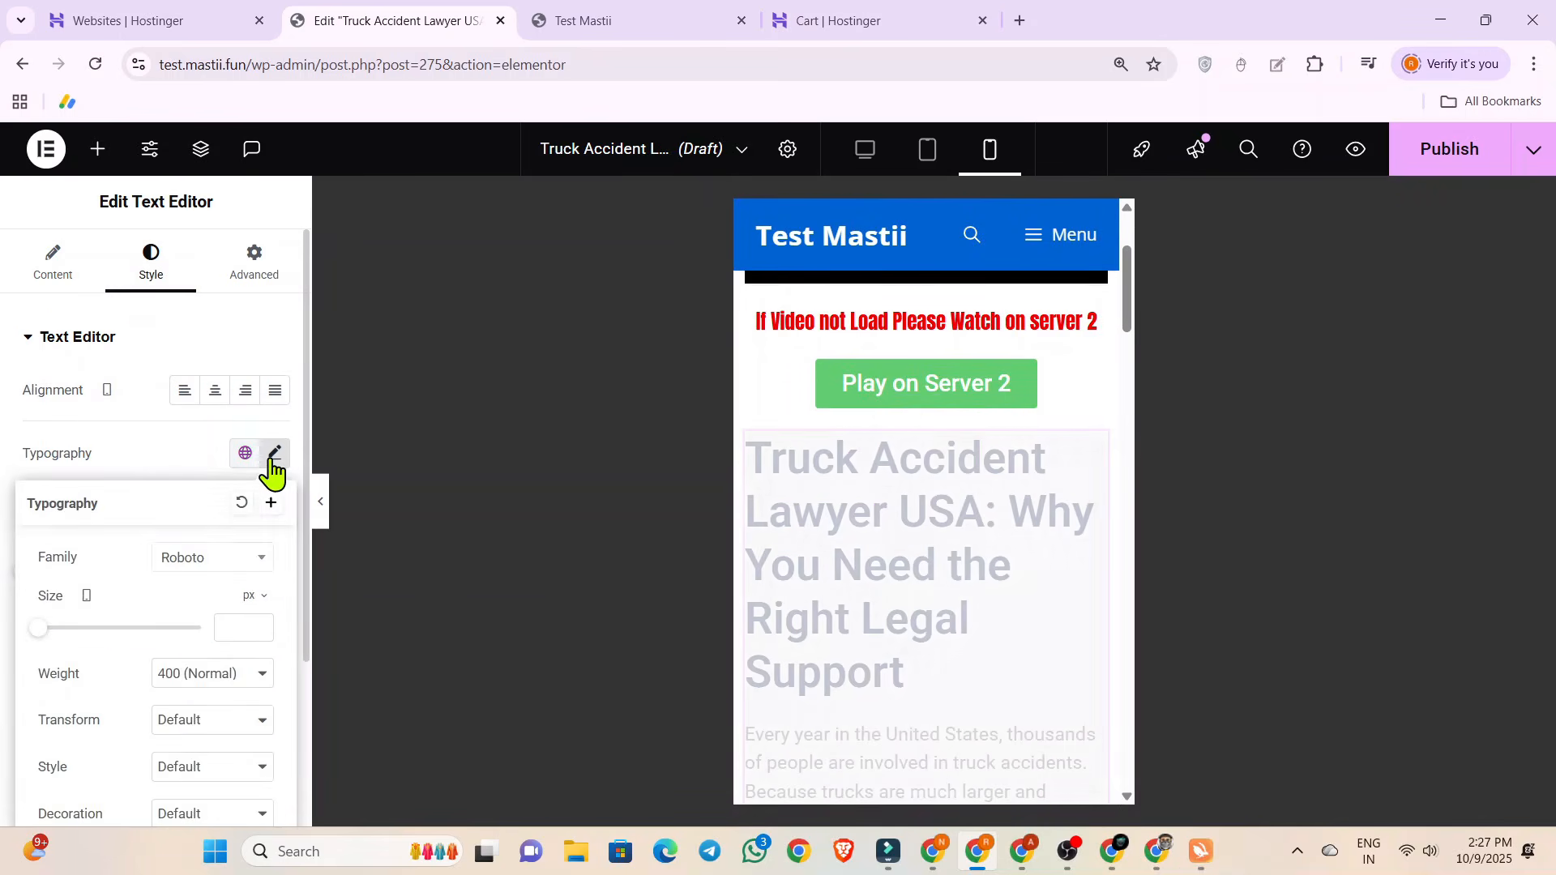
pyautogui.moveTo(42, 629); pyautogui.dragTo(52, 643)
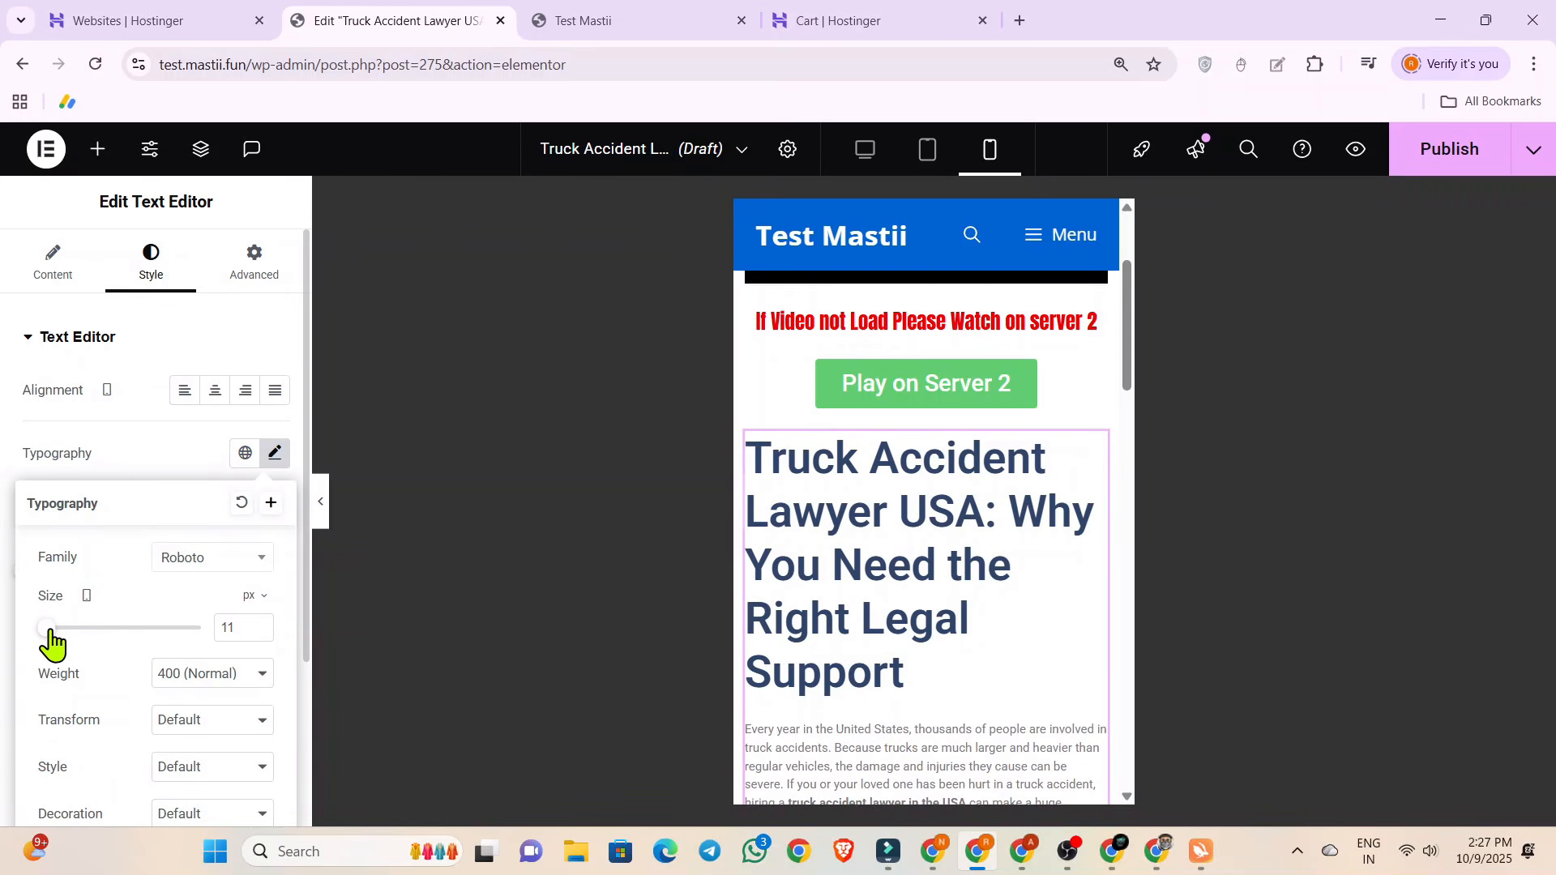
# Change the article title "Truck Accident Lawyer USA: Why You Need the Right Legal Support" to Heading 4.
pyautogui.click(53, 263)
pyautogui.scroll(-2, 39, 539)
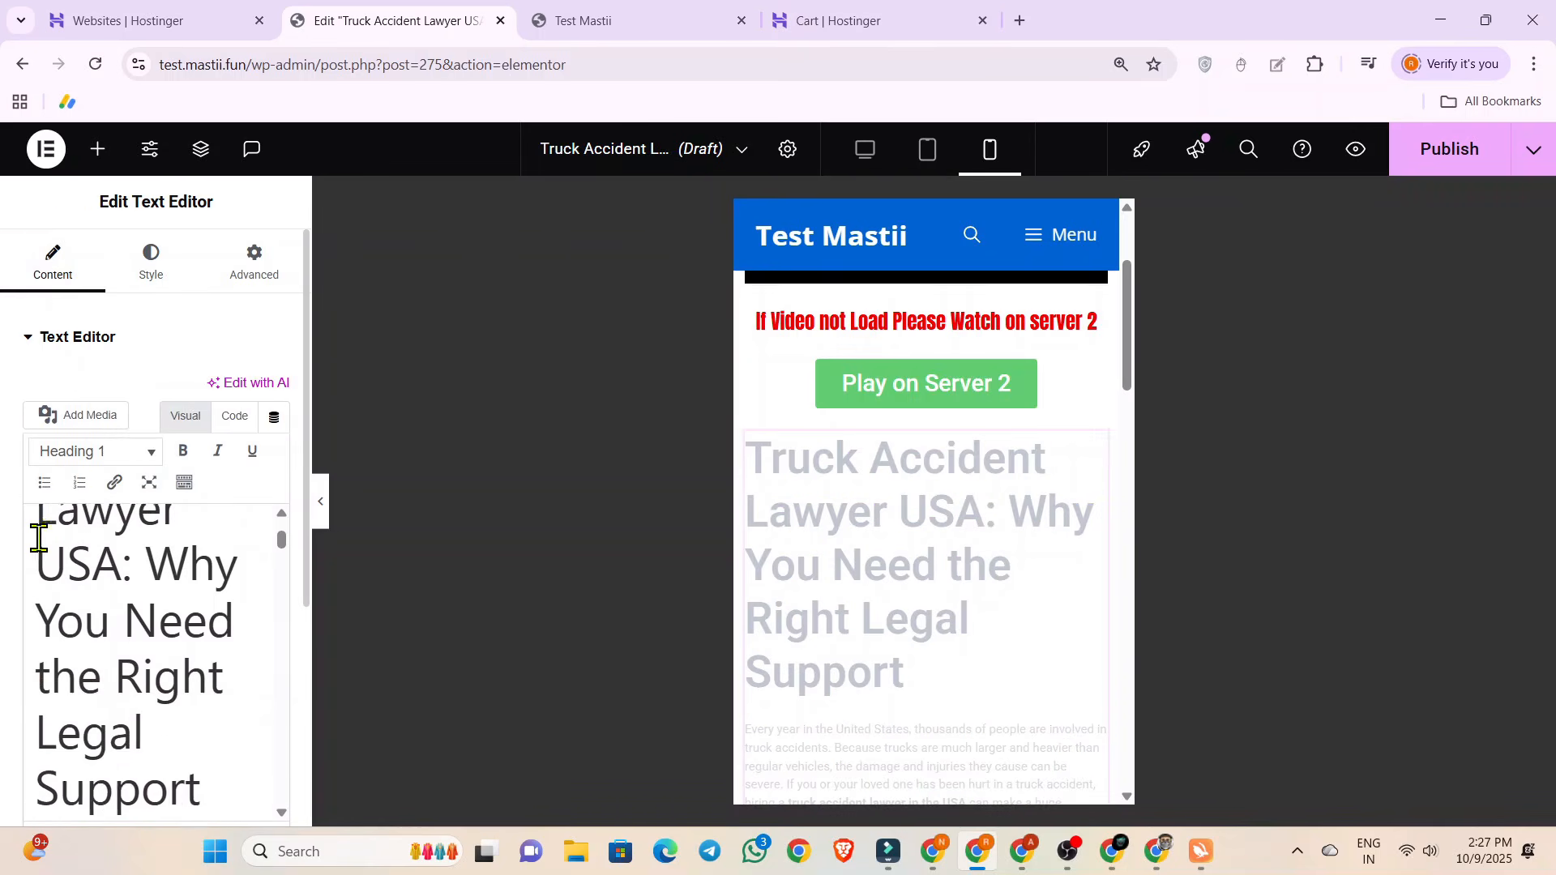
pyautogui.moveTo(35, 538); pyautogui.dragTo(139, 591)
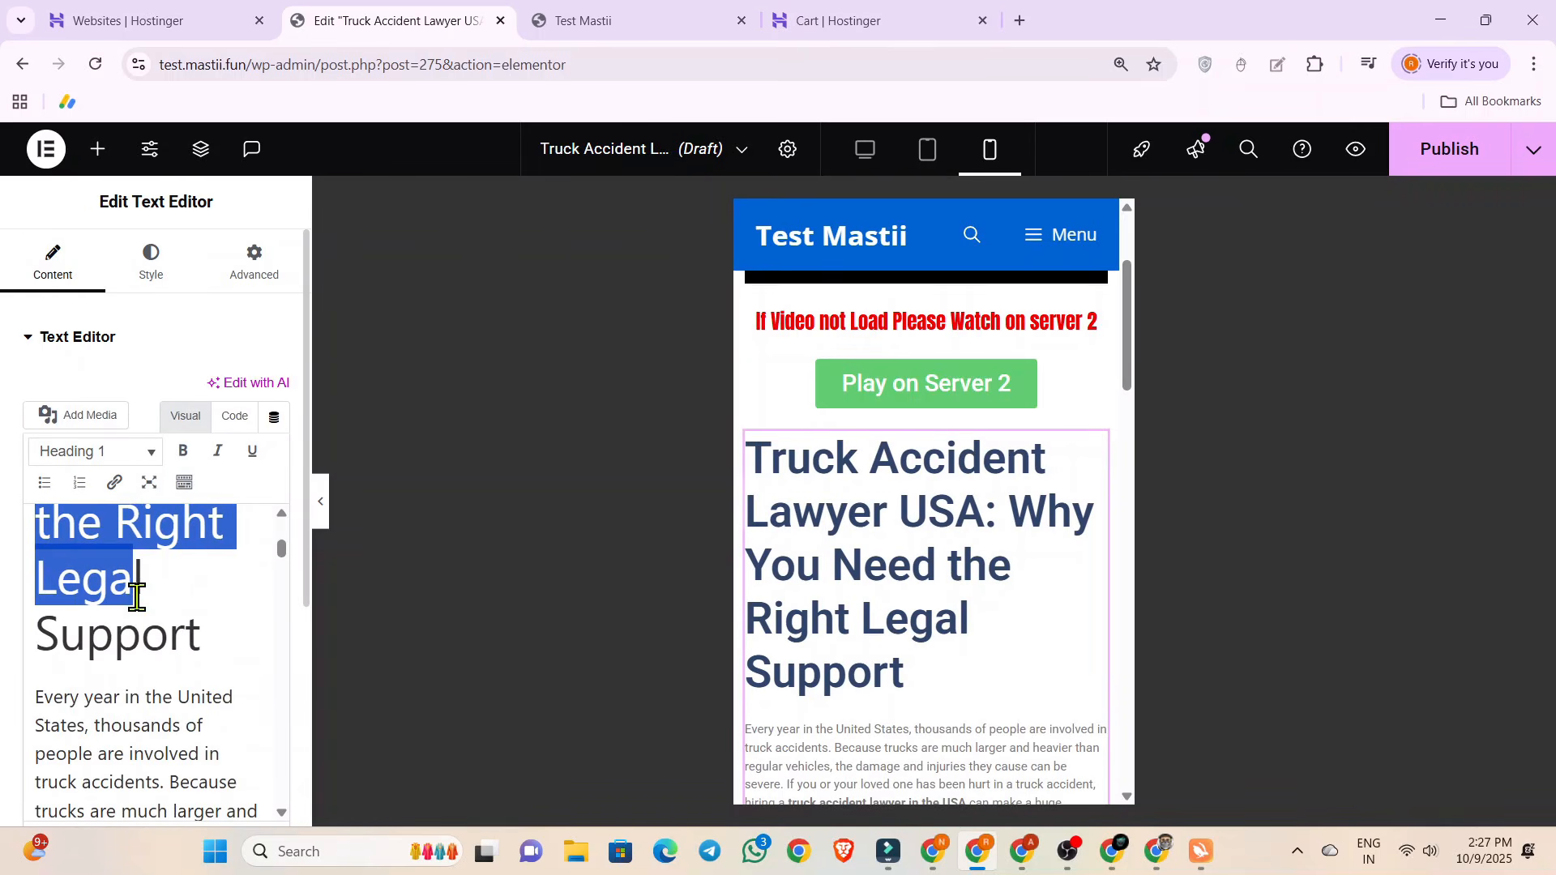
pyautogui.click(94, 451)
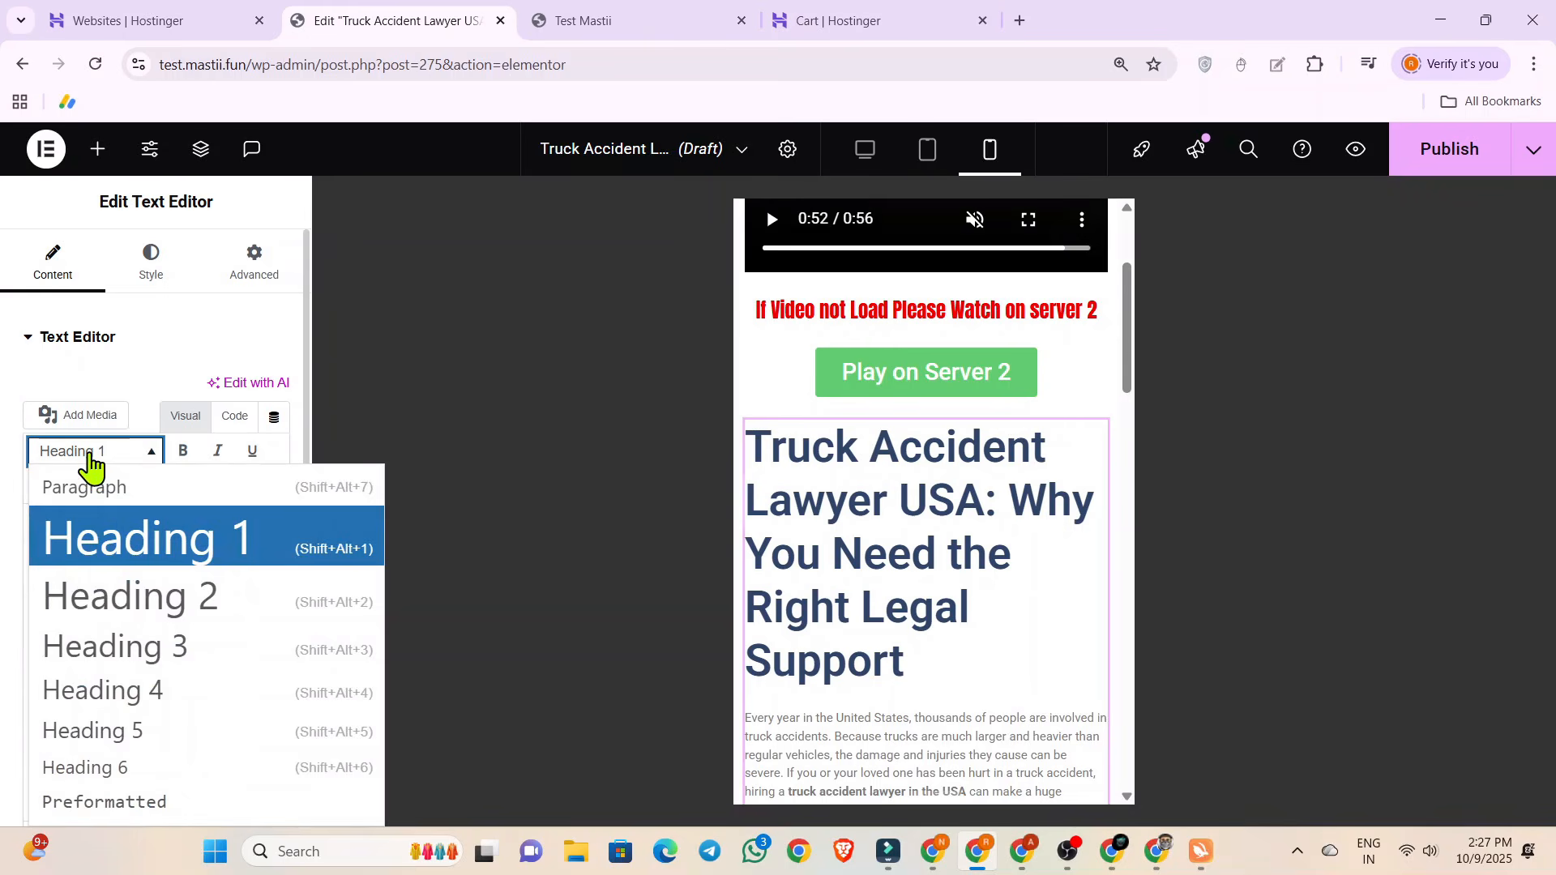
pyautogui.click(102, 691)
pyautogui.click(883, 541)
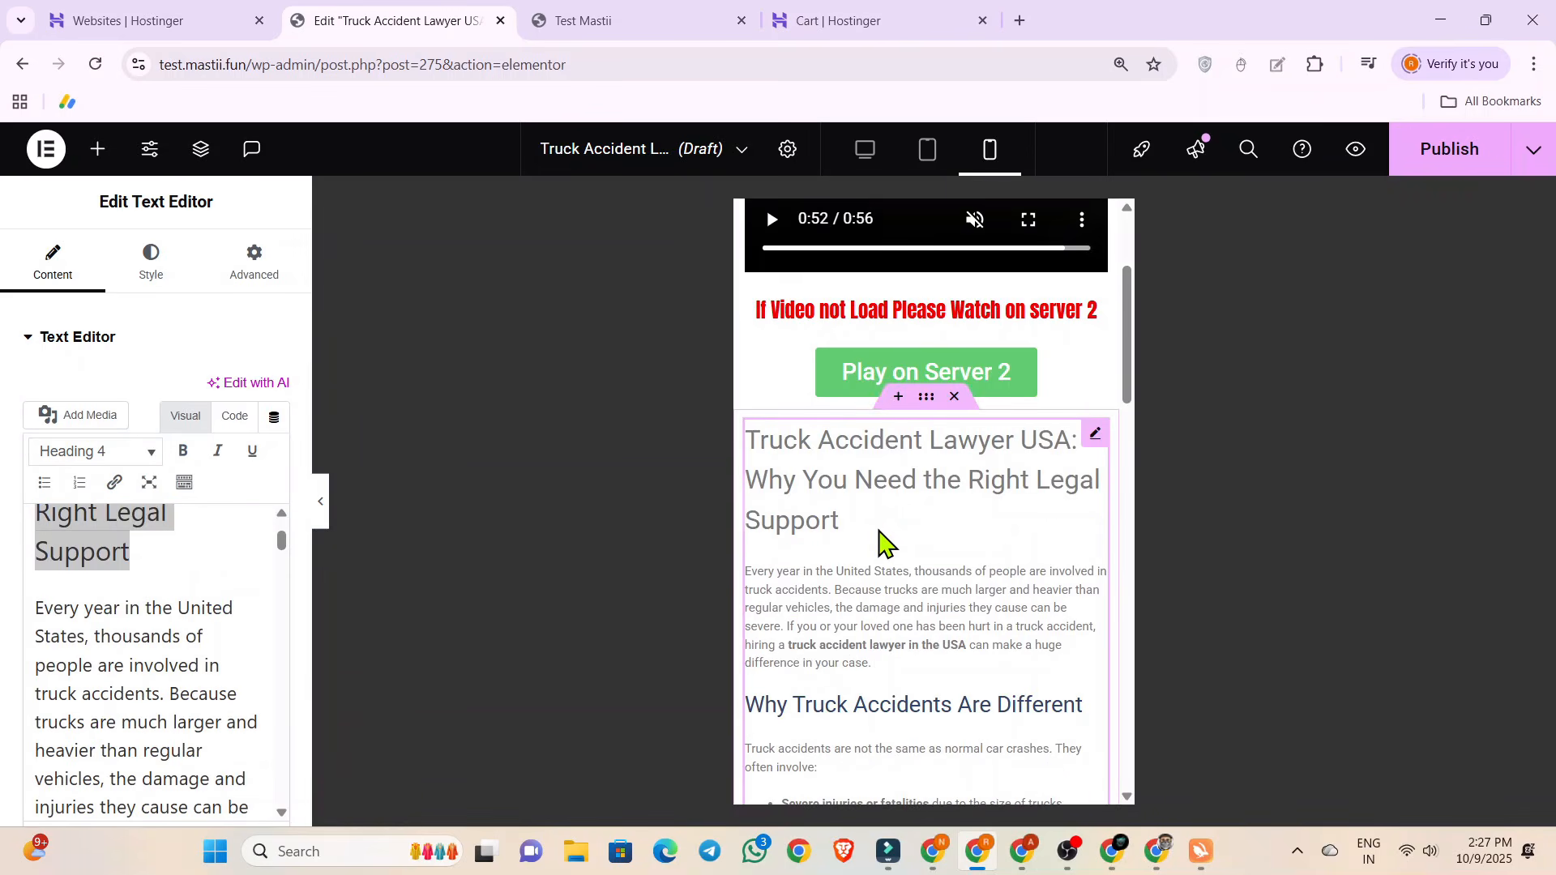
pyautogui.scroll(2, 874, 523)
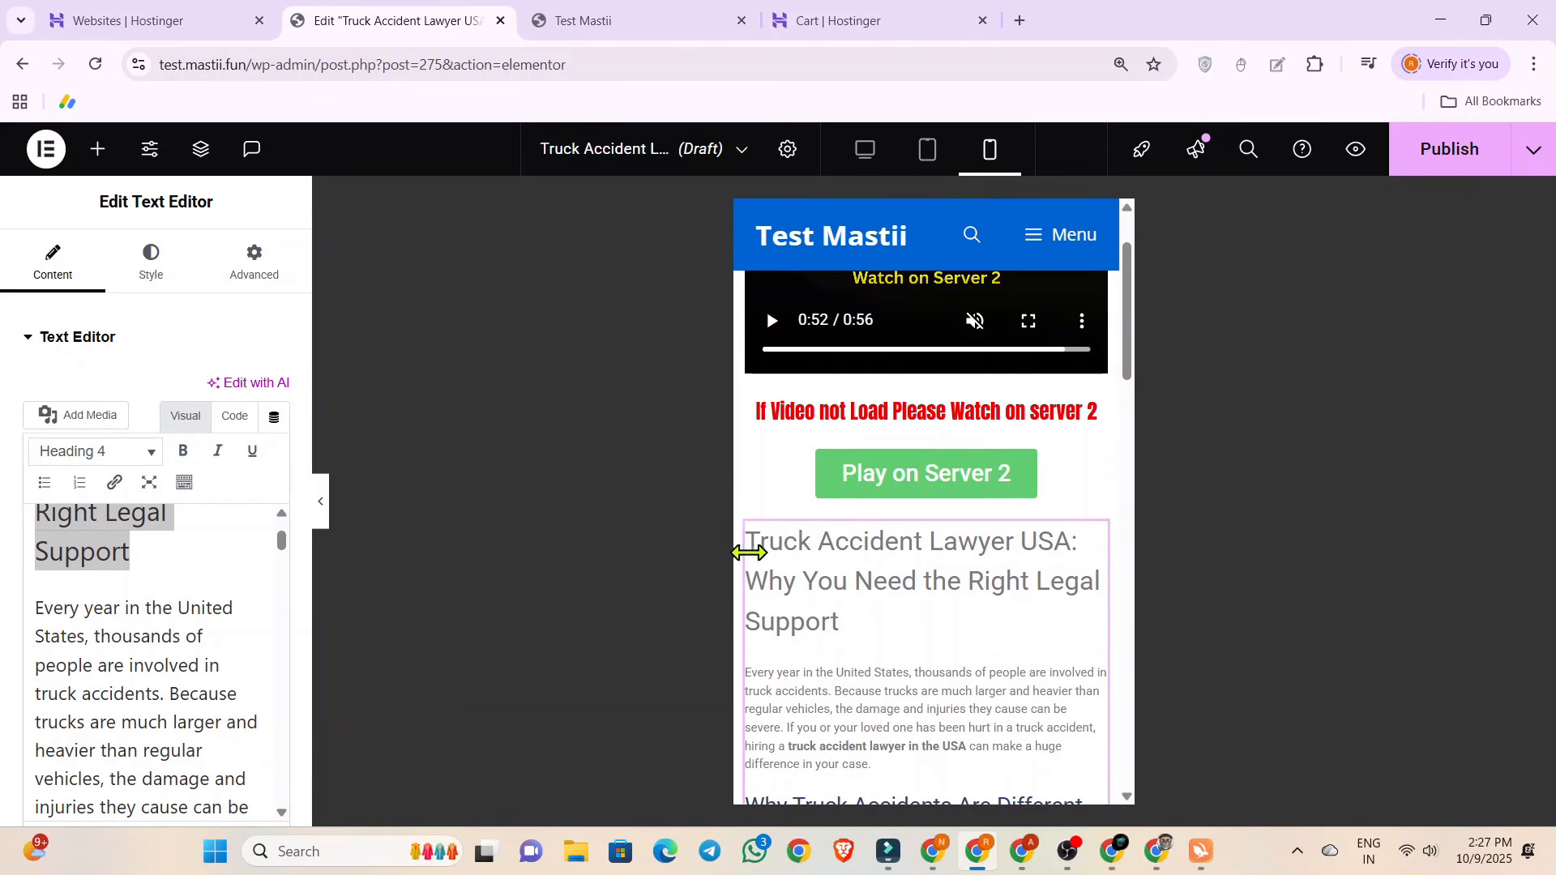
# Add an empty HTML widget above the video at the start of the post.
pyautogui.click(98, 150)
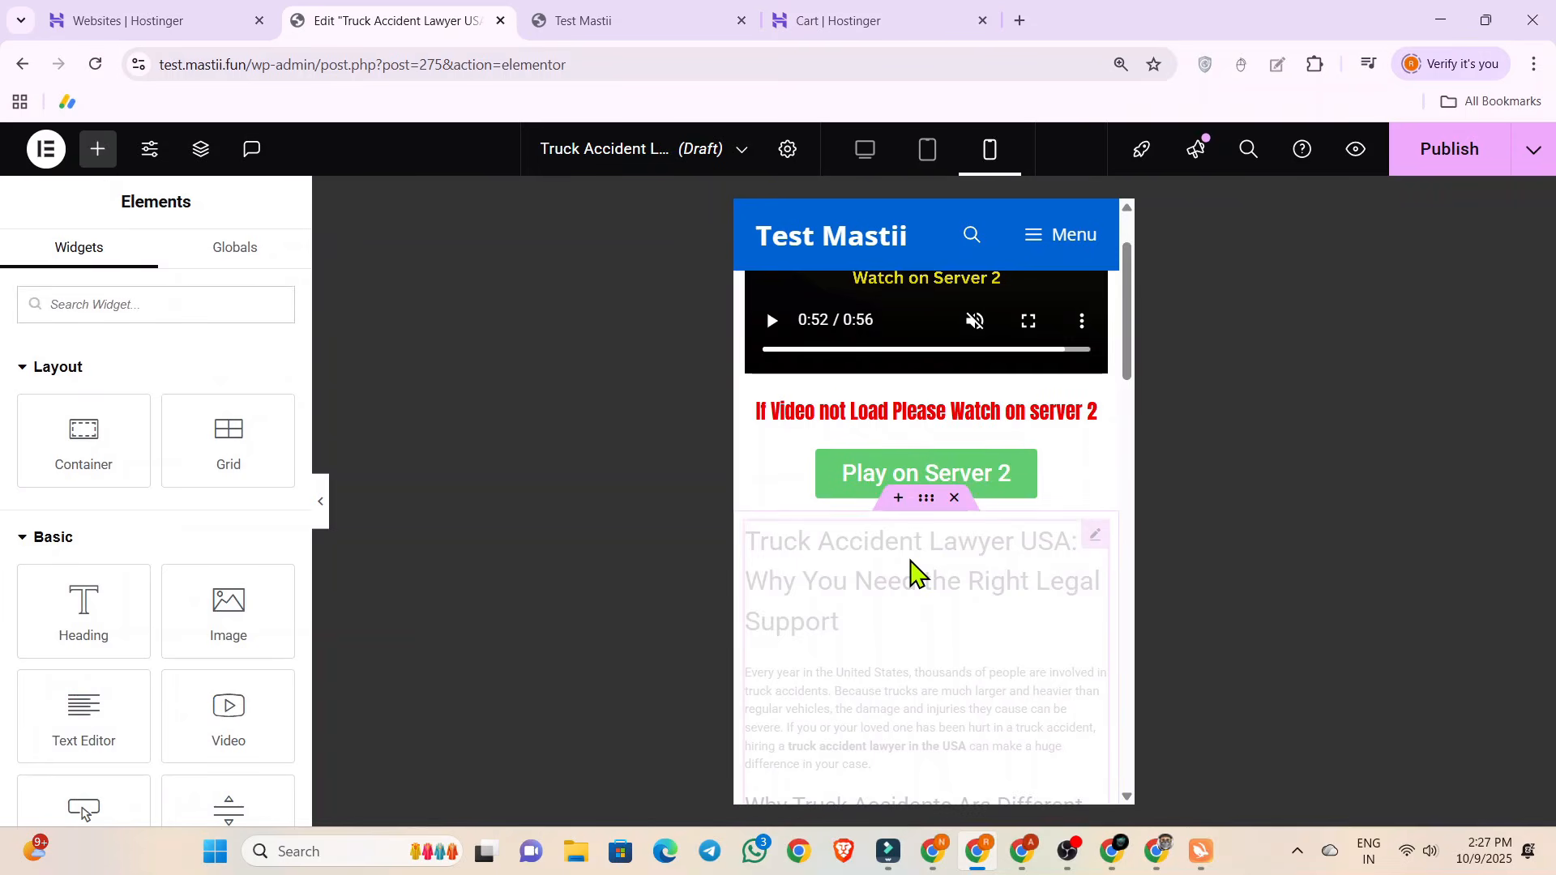
pyautogui.scroll(2, 896, 591)
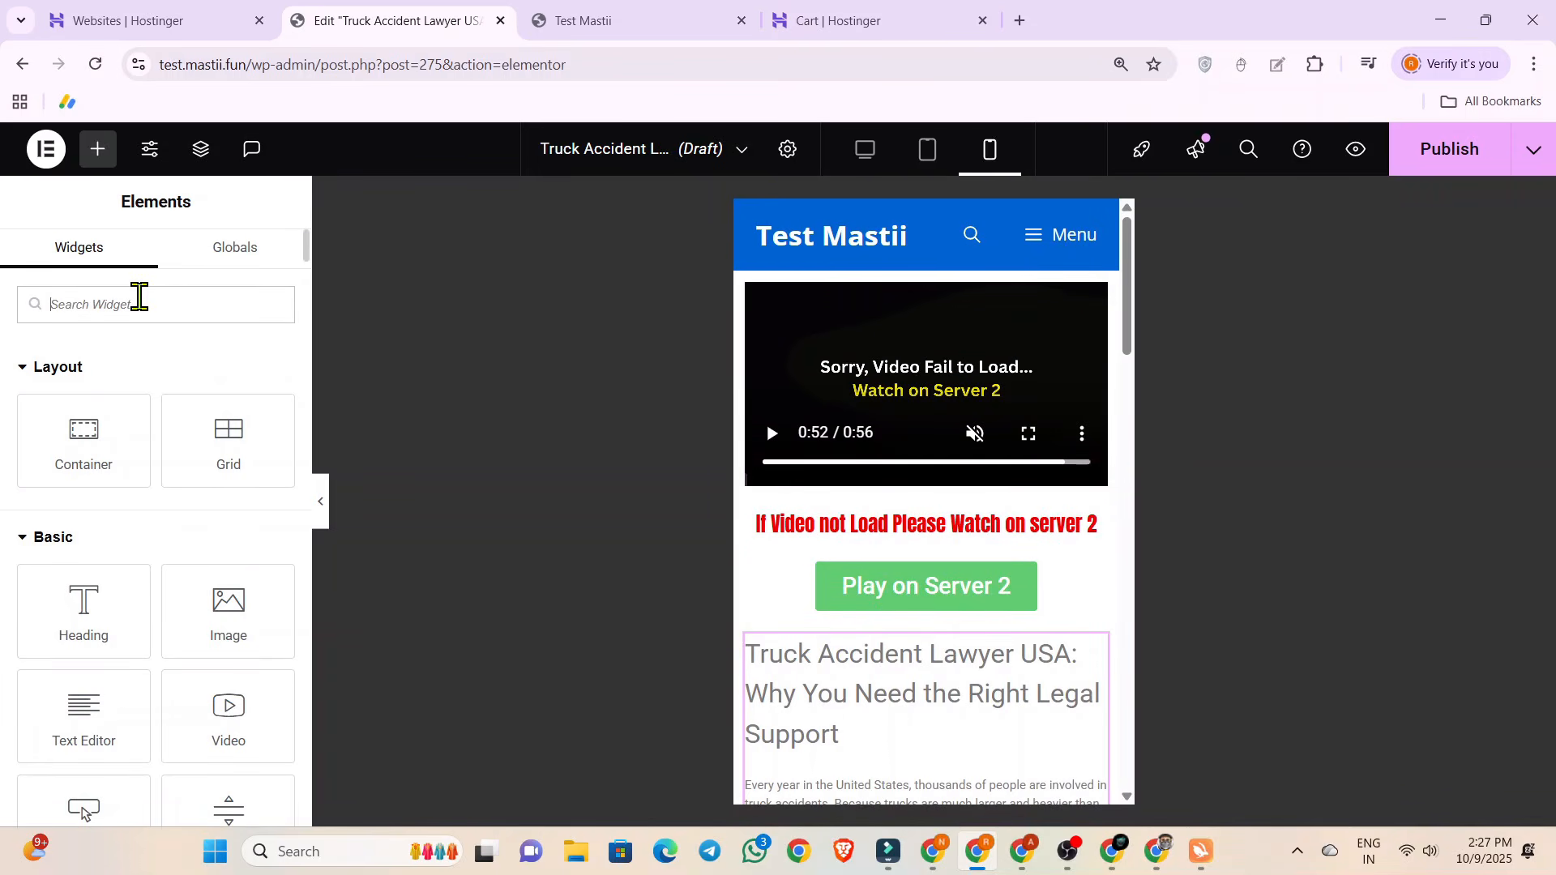
pyautogui.write('html')
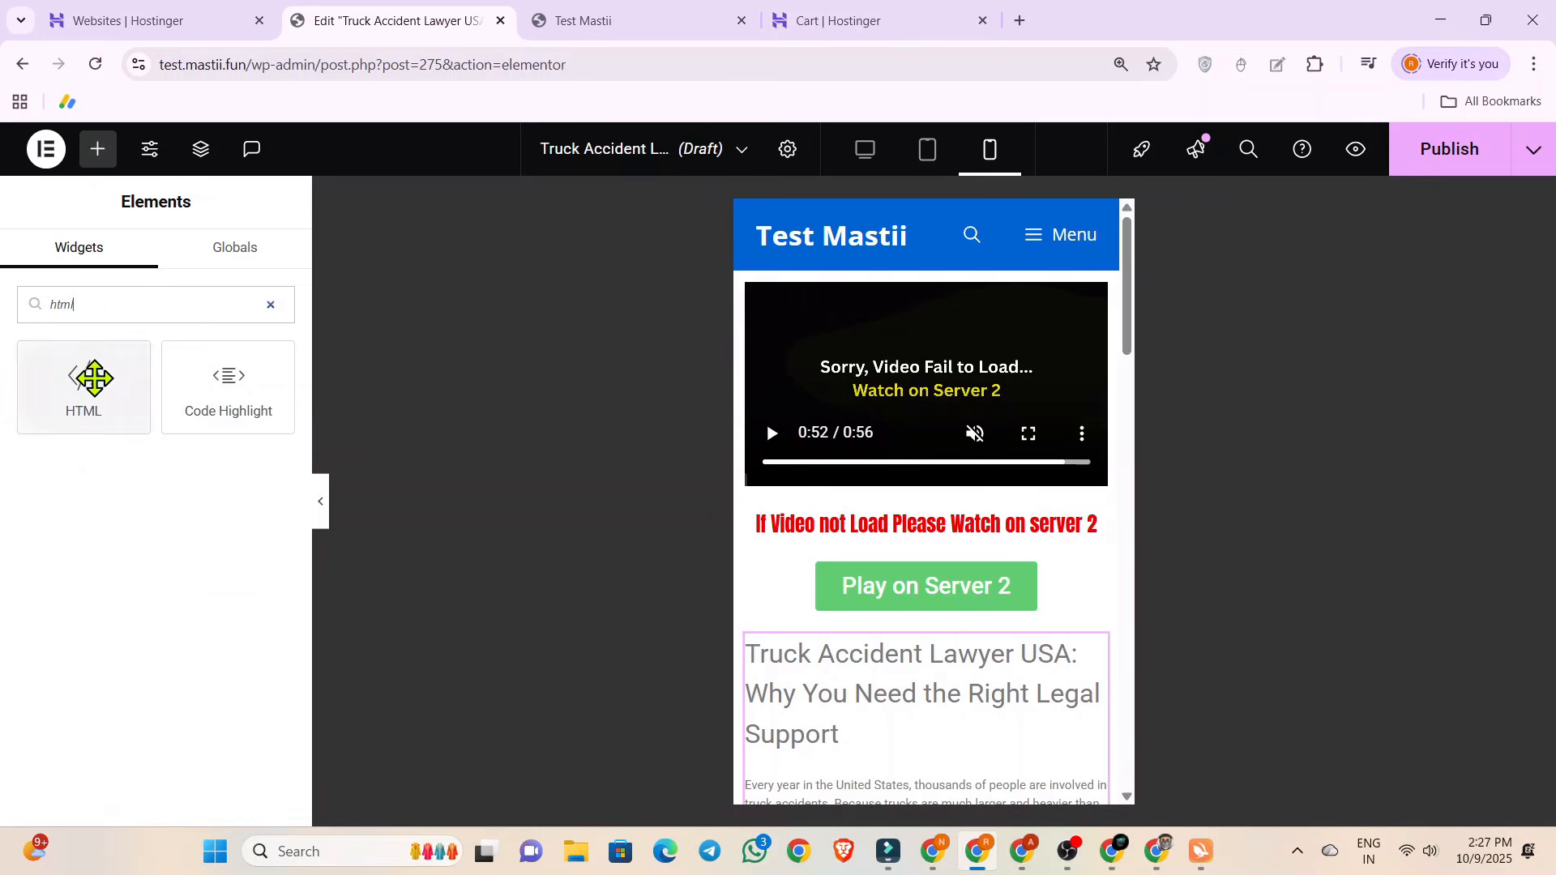
pyautogui.moveTo(84, 381); pyautogui.dragTo(867, 294)
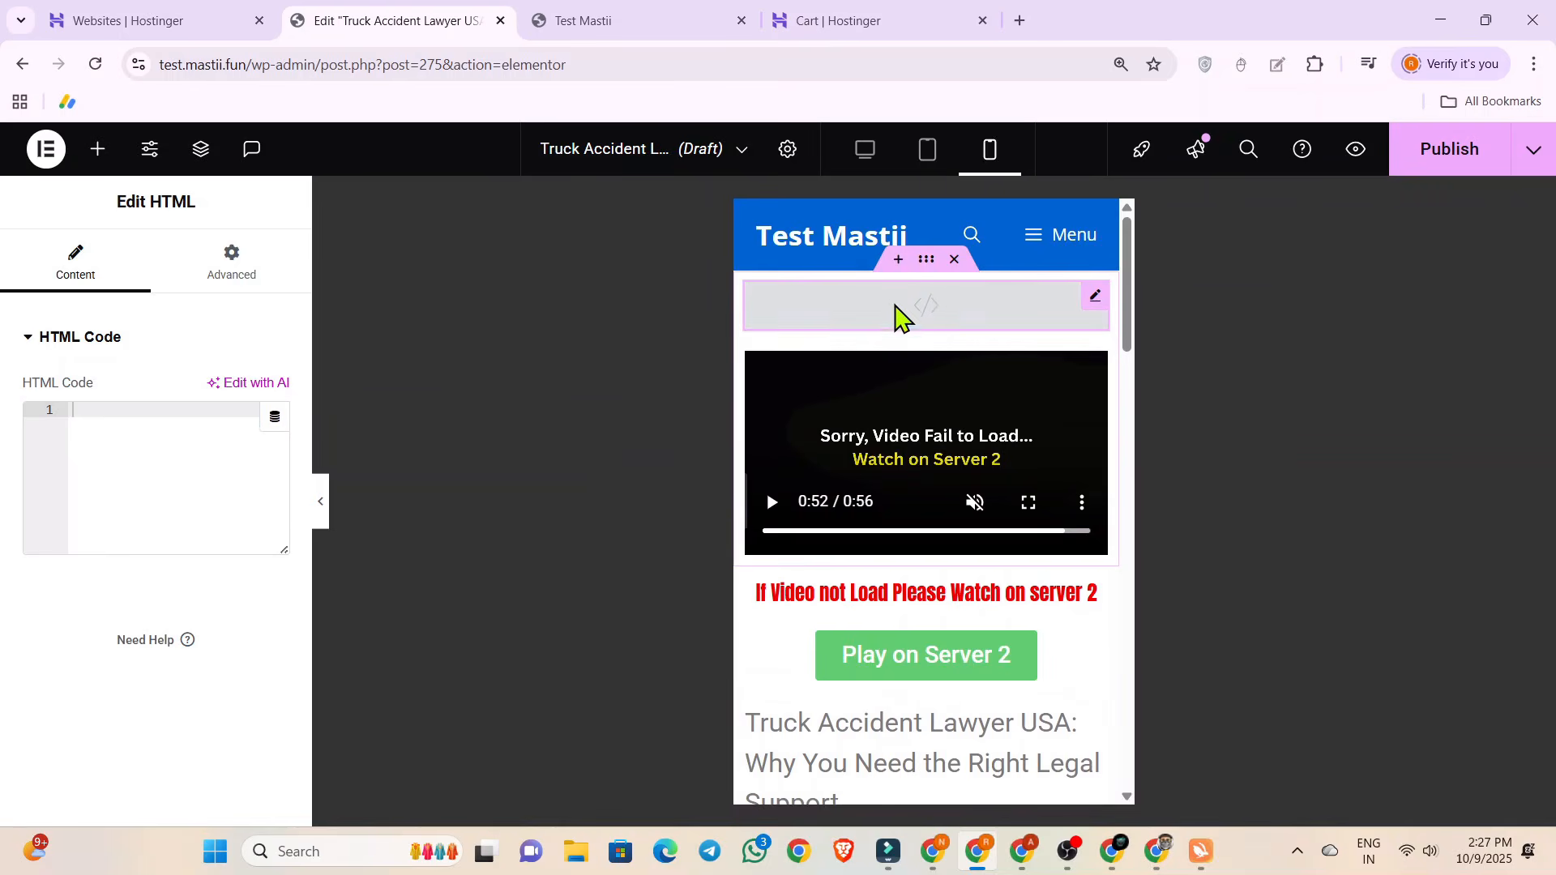
# Add an empty HTML widget between the "Play on Server 2" button and the article.
pyautogui.scroll(-2, 943, 319)
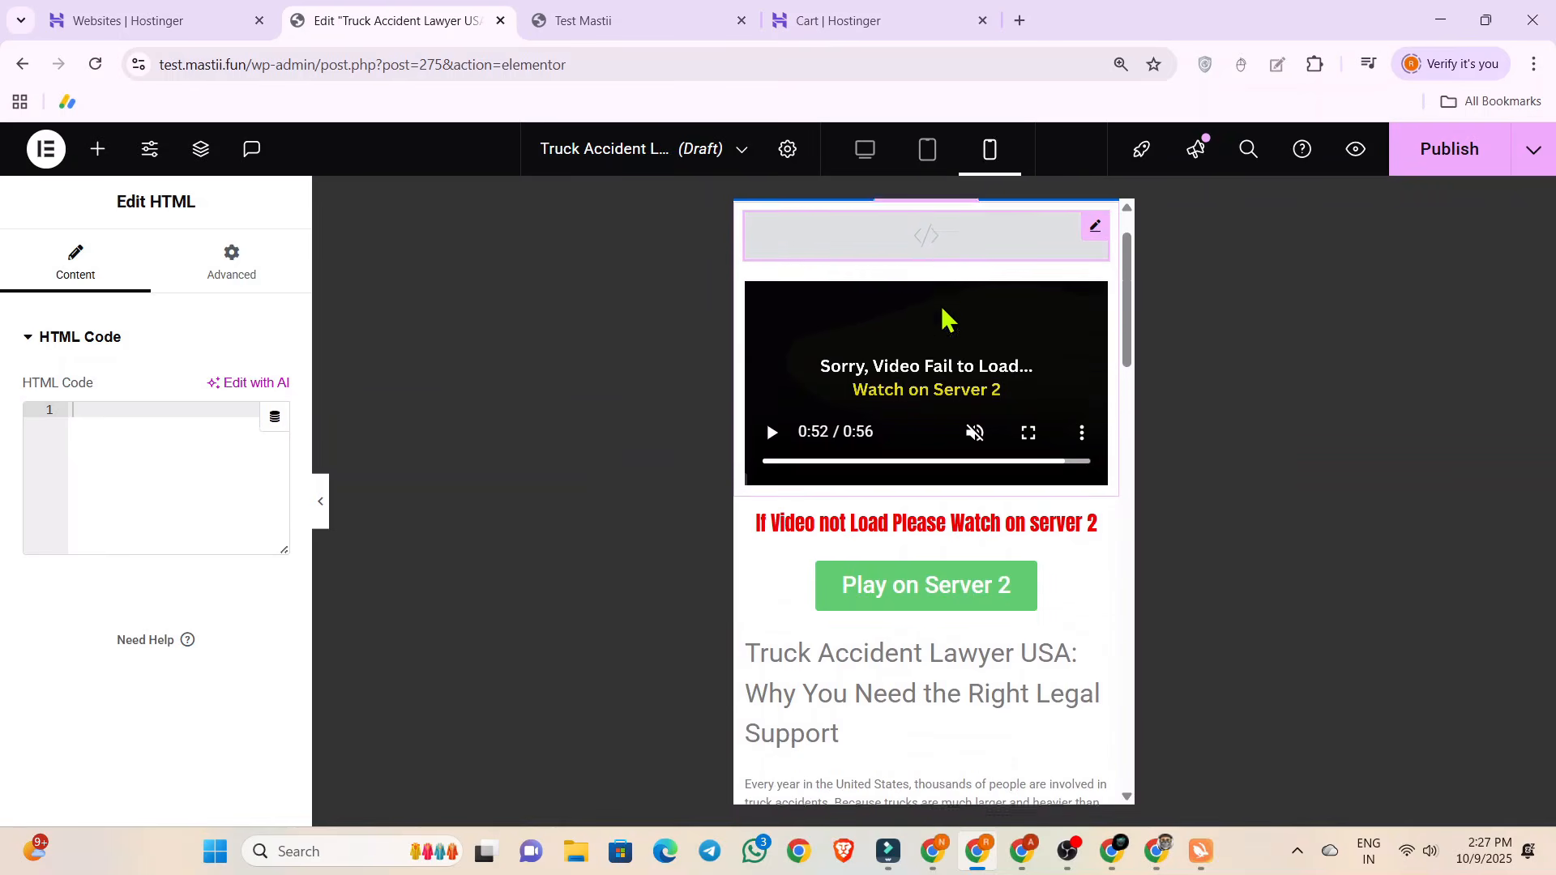
pyautogui.click(96, 150)
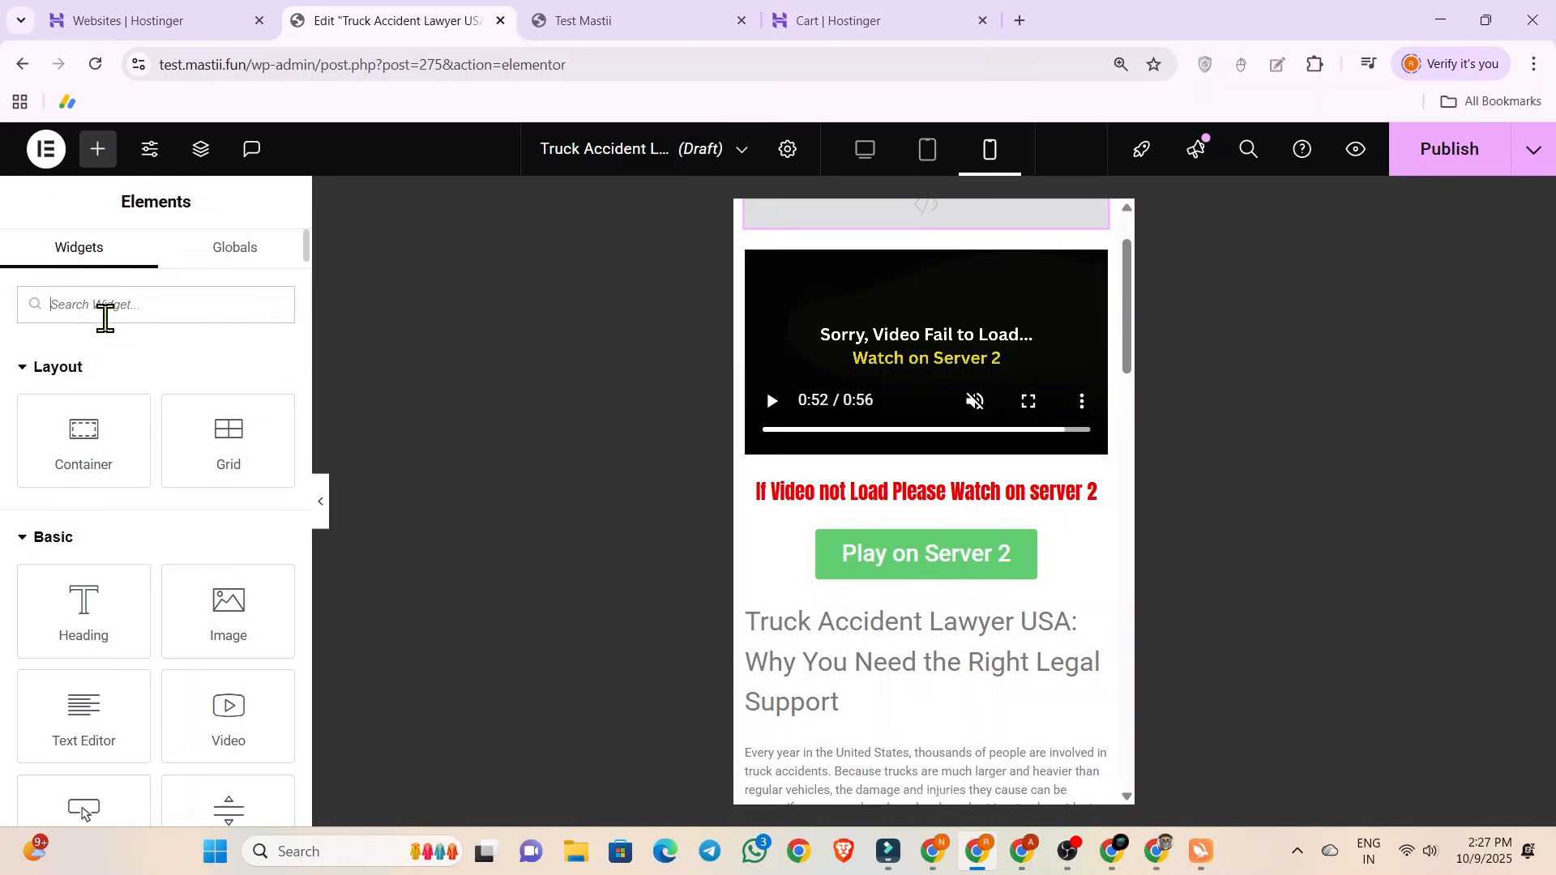
pyautogui.write('html')
pyautogui.moveTo(84, 381); pyautogui.dragTo(847, 603)
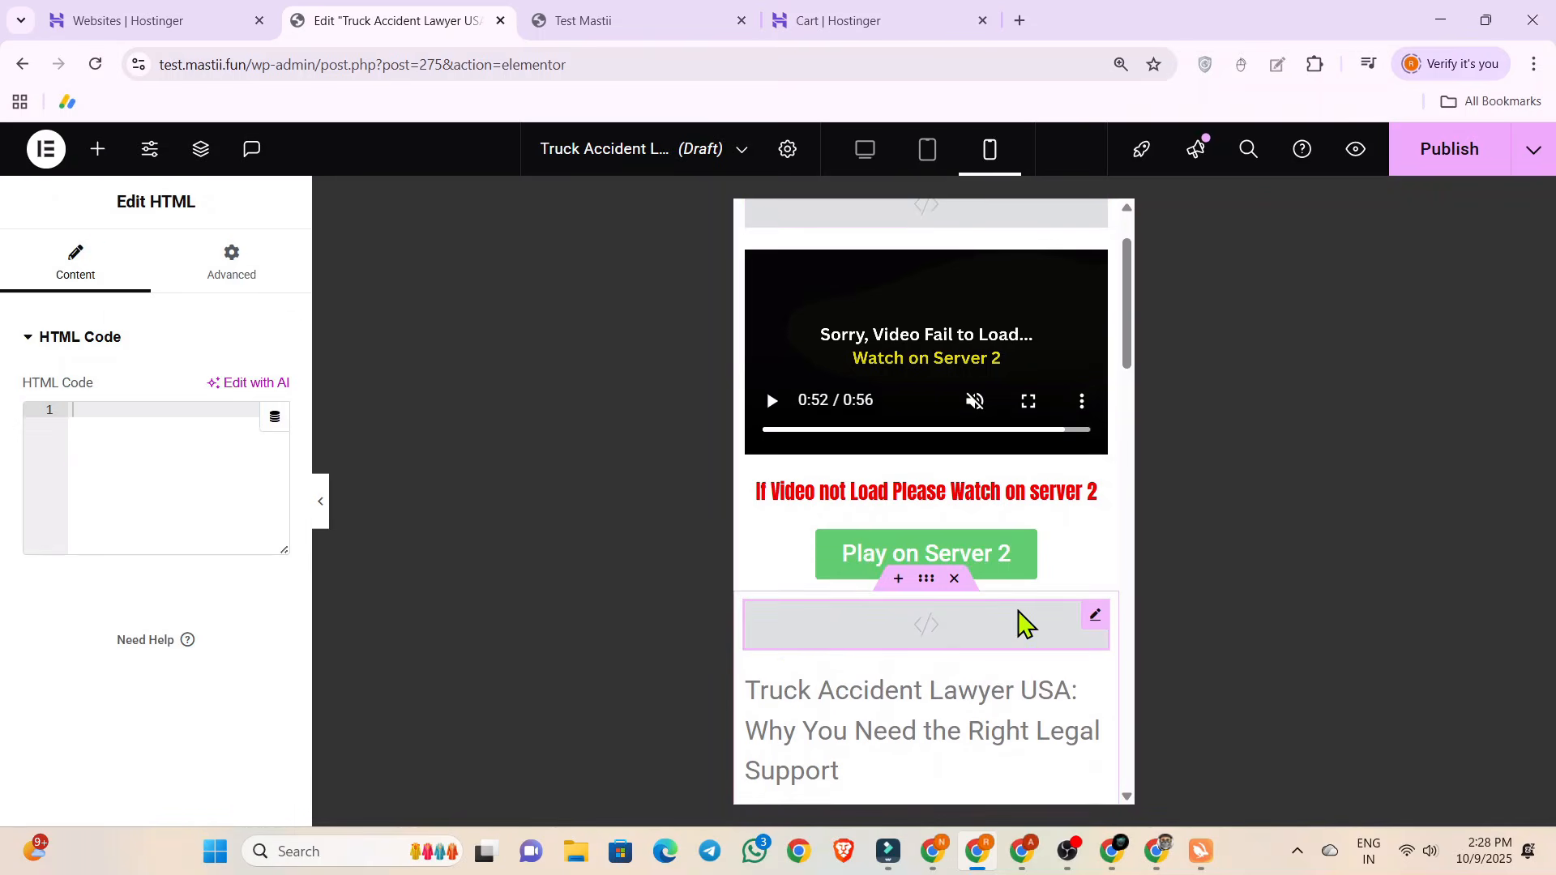
# Add another empty HTML widget directly below the one under the "Play on Server 2" button.
pyautogui.click(98, 152)
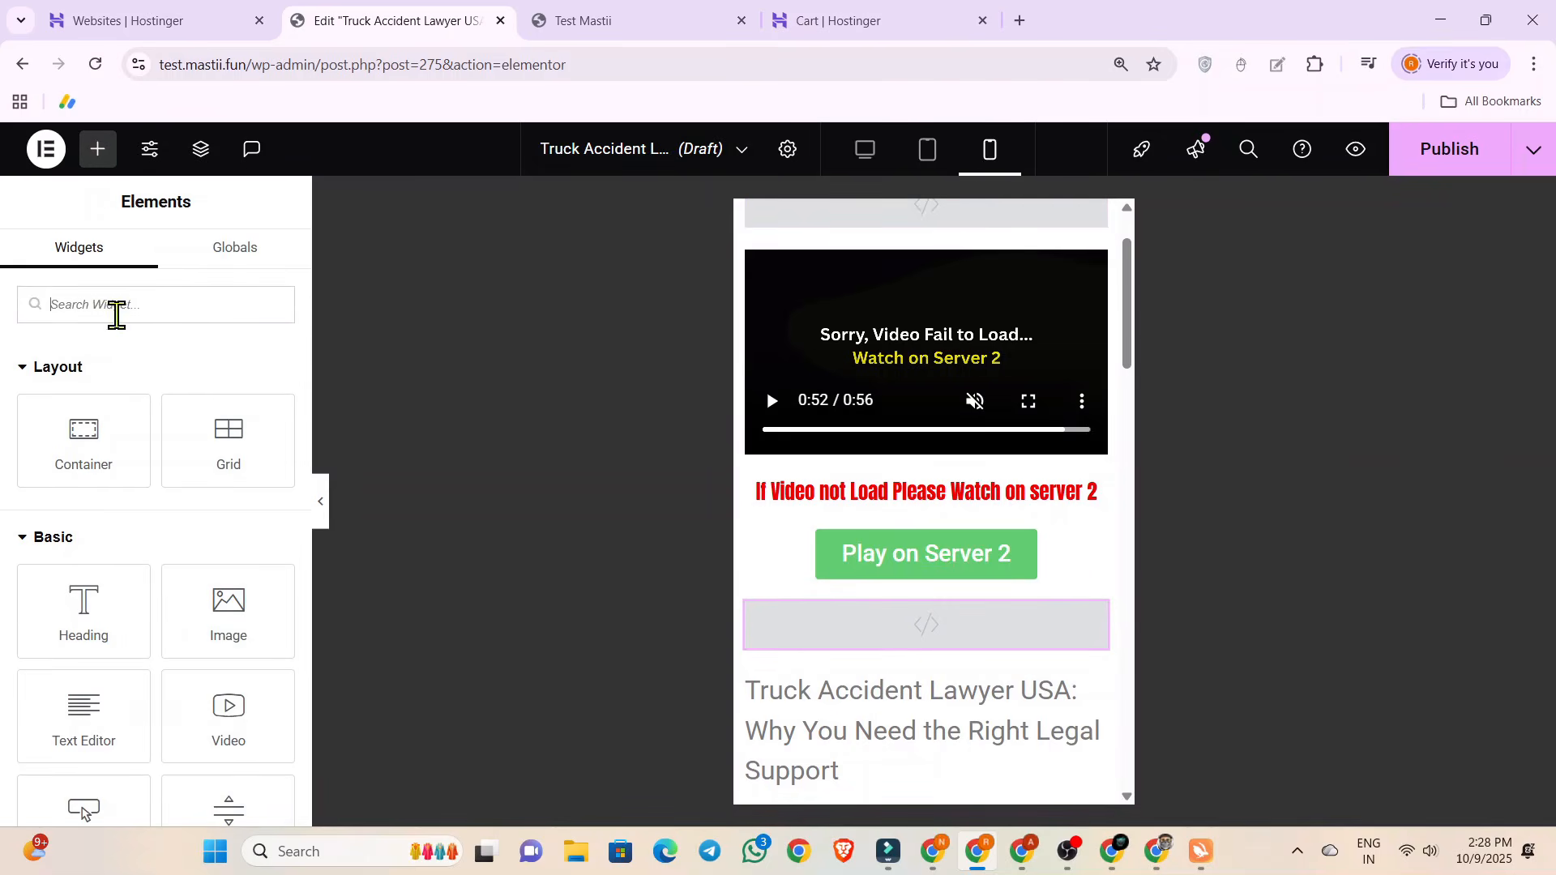
pyautogui.write('html')
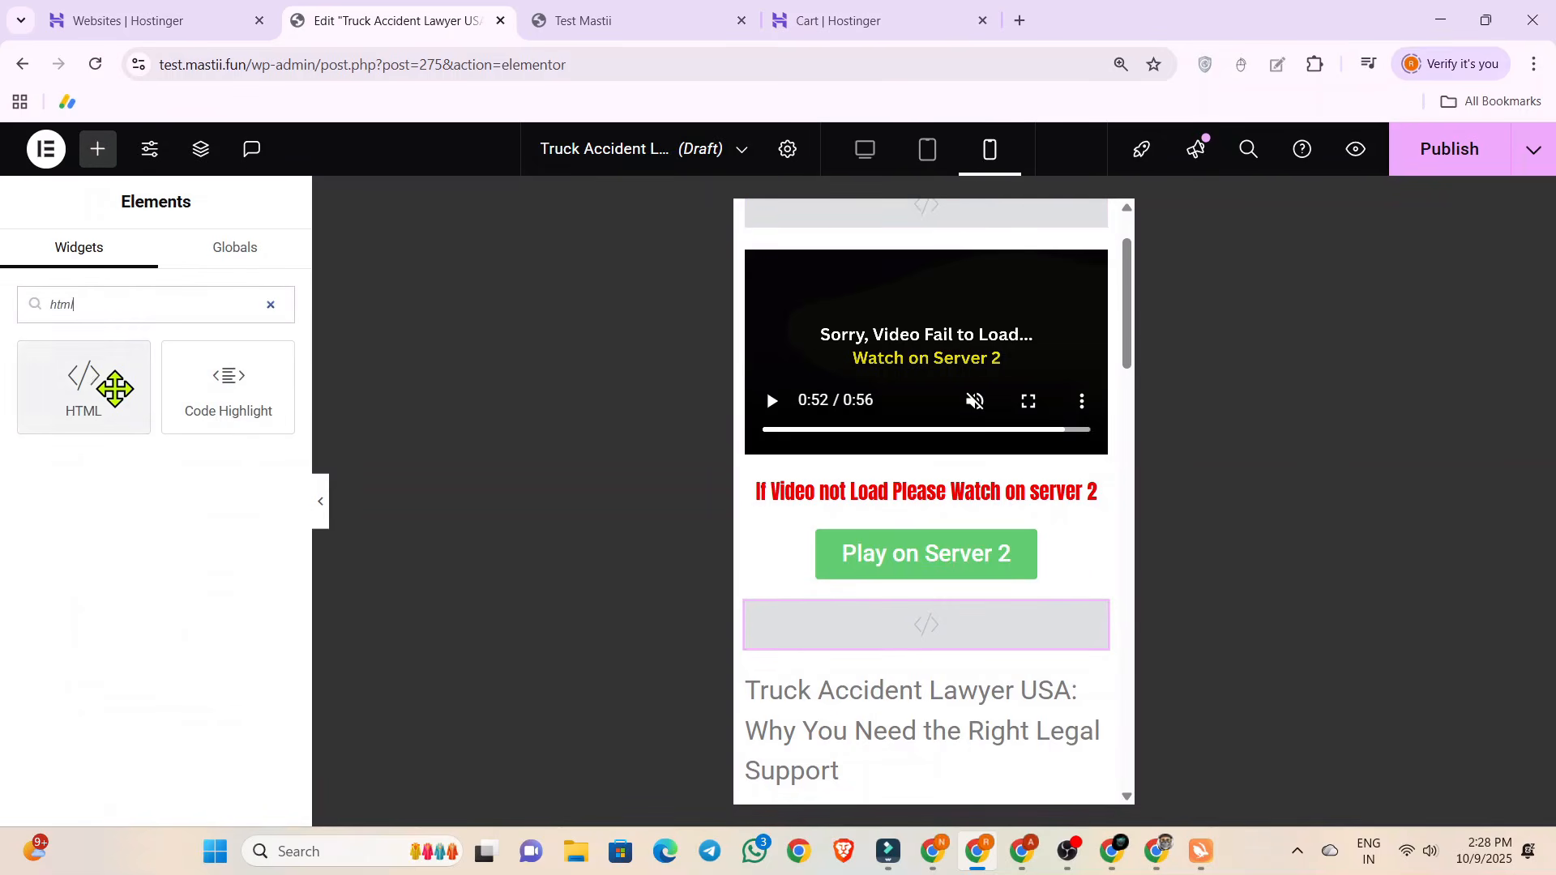
pyautogui.moveTo(97, 381); pyautogui.dragTo(865, 669)
pyautogui.scroll(-2, 940, 669)
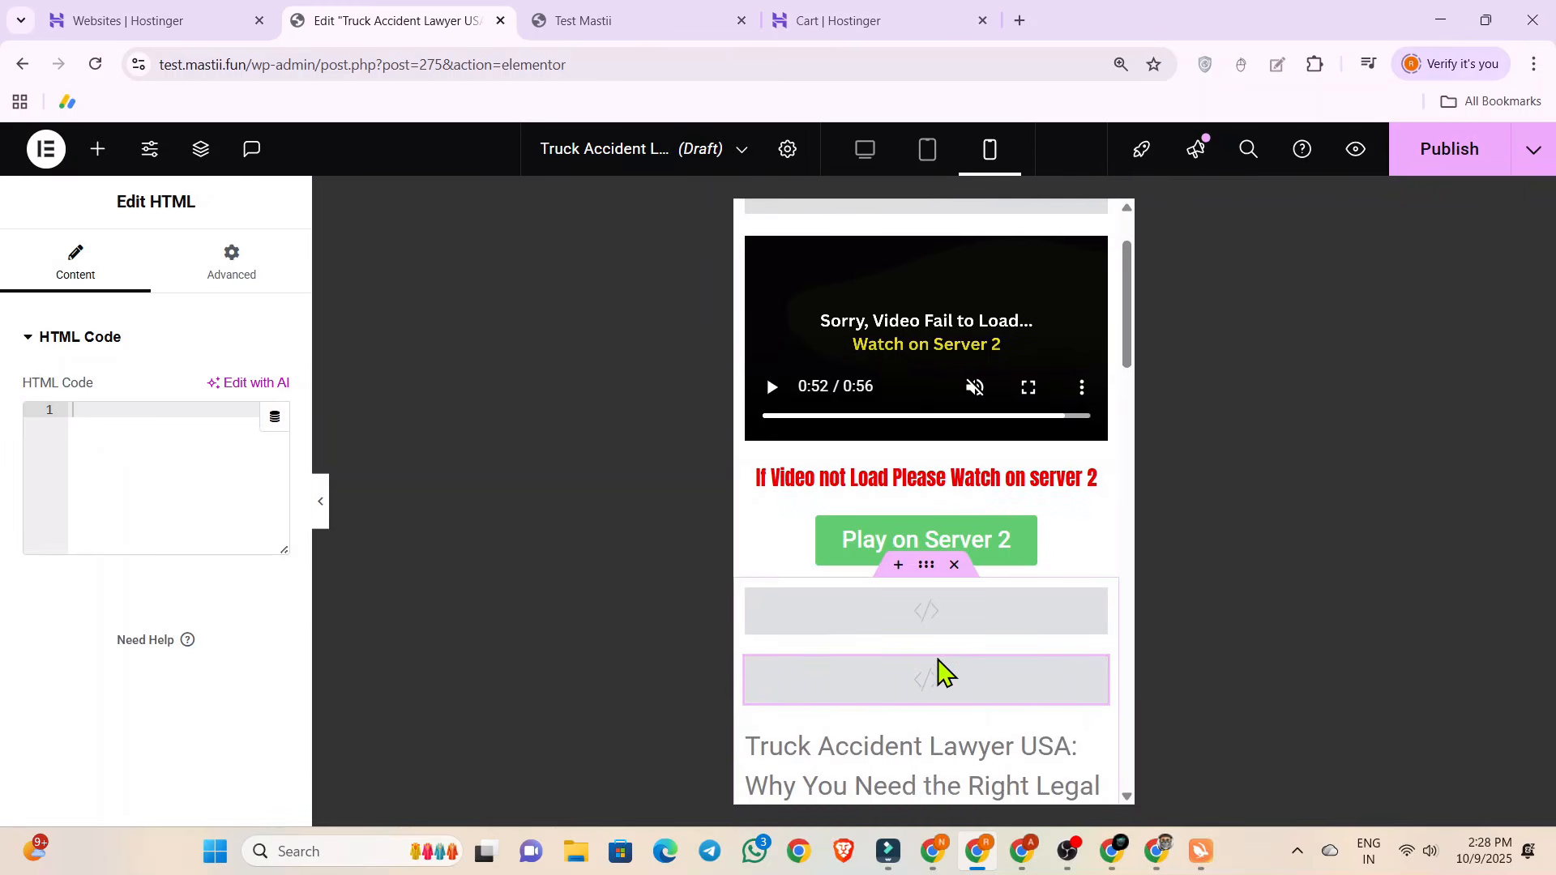
# Look over the mobile layout, publish the post and return to the Elementor editor from the site's home page.
pyautogui.scroll(3, 940, 669)
pyautogui.scroll(-2, 894, 297)
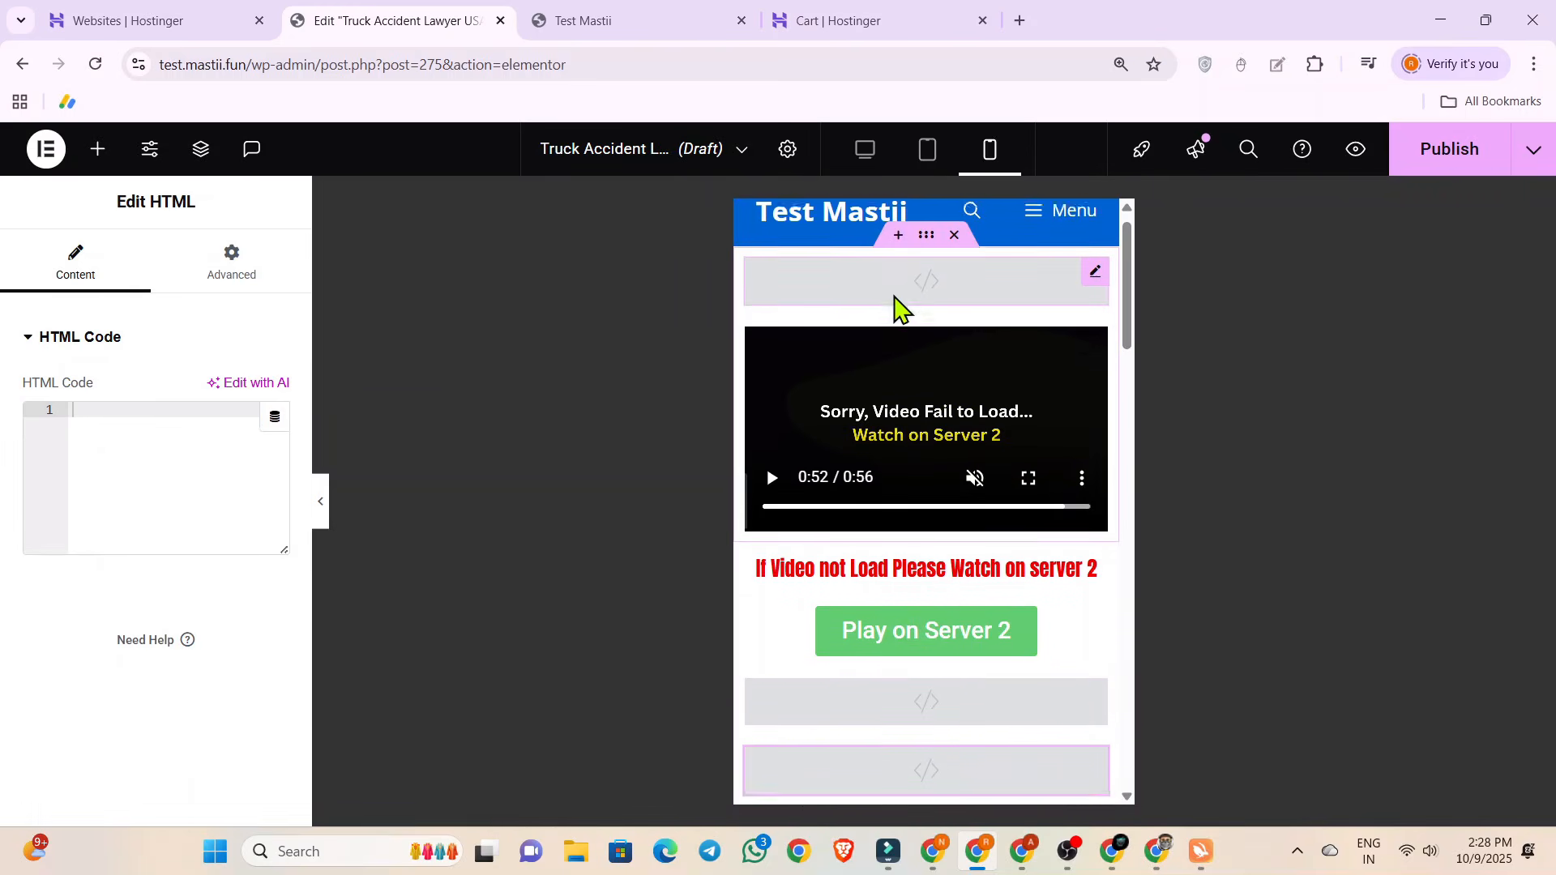
pyautogui.scroll(3, 899, 547)
pyautogui.scroll(-2, 924, 486)
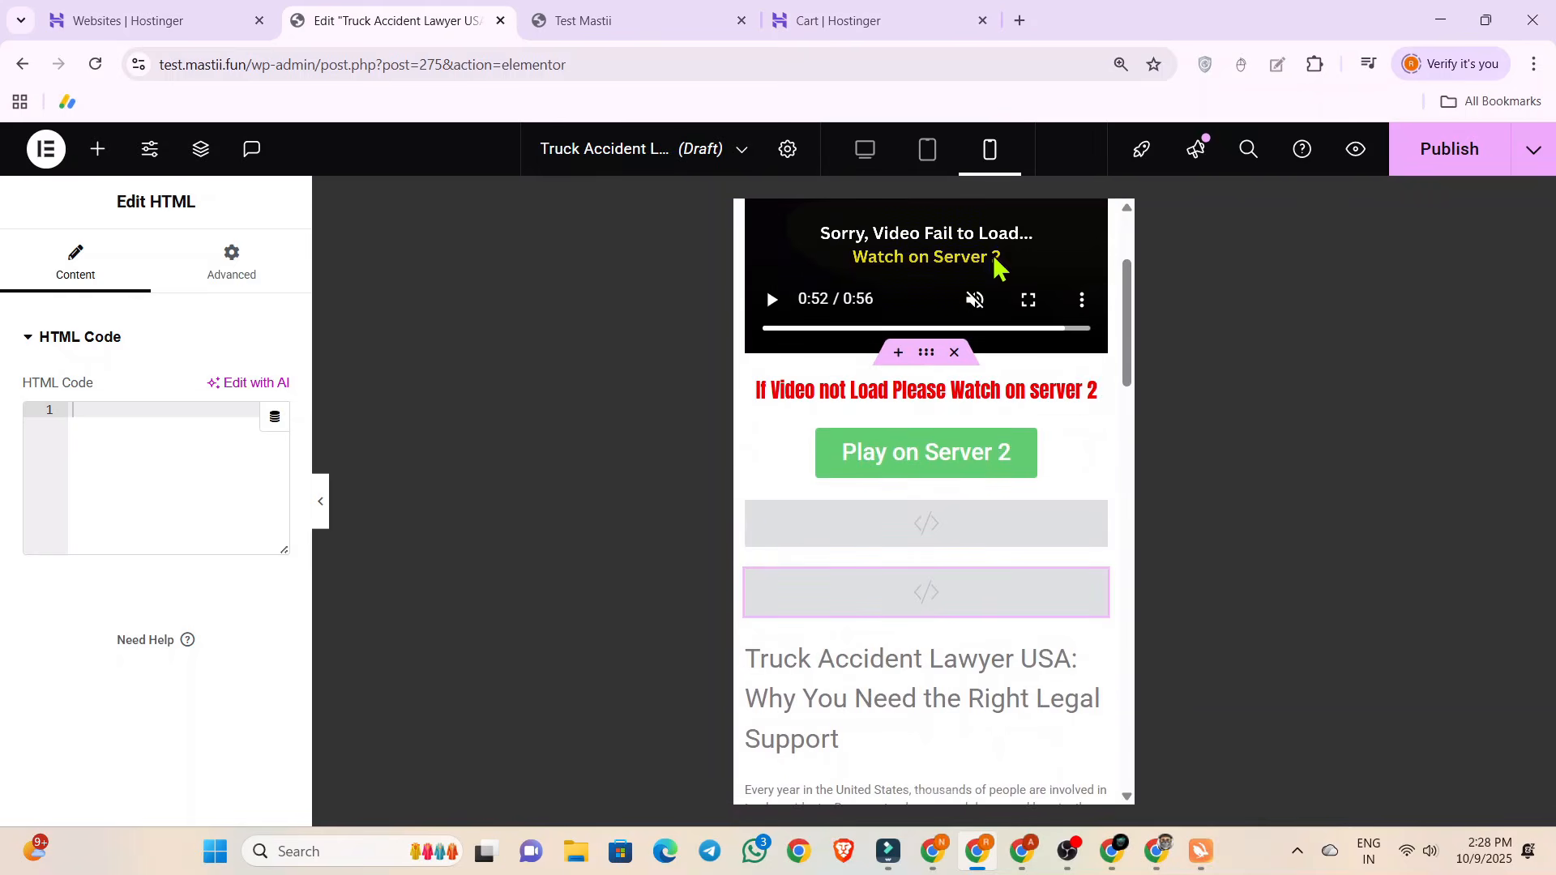
pyautogui.scroll(2, 946, 409)
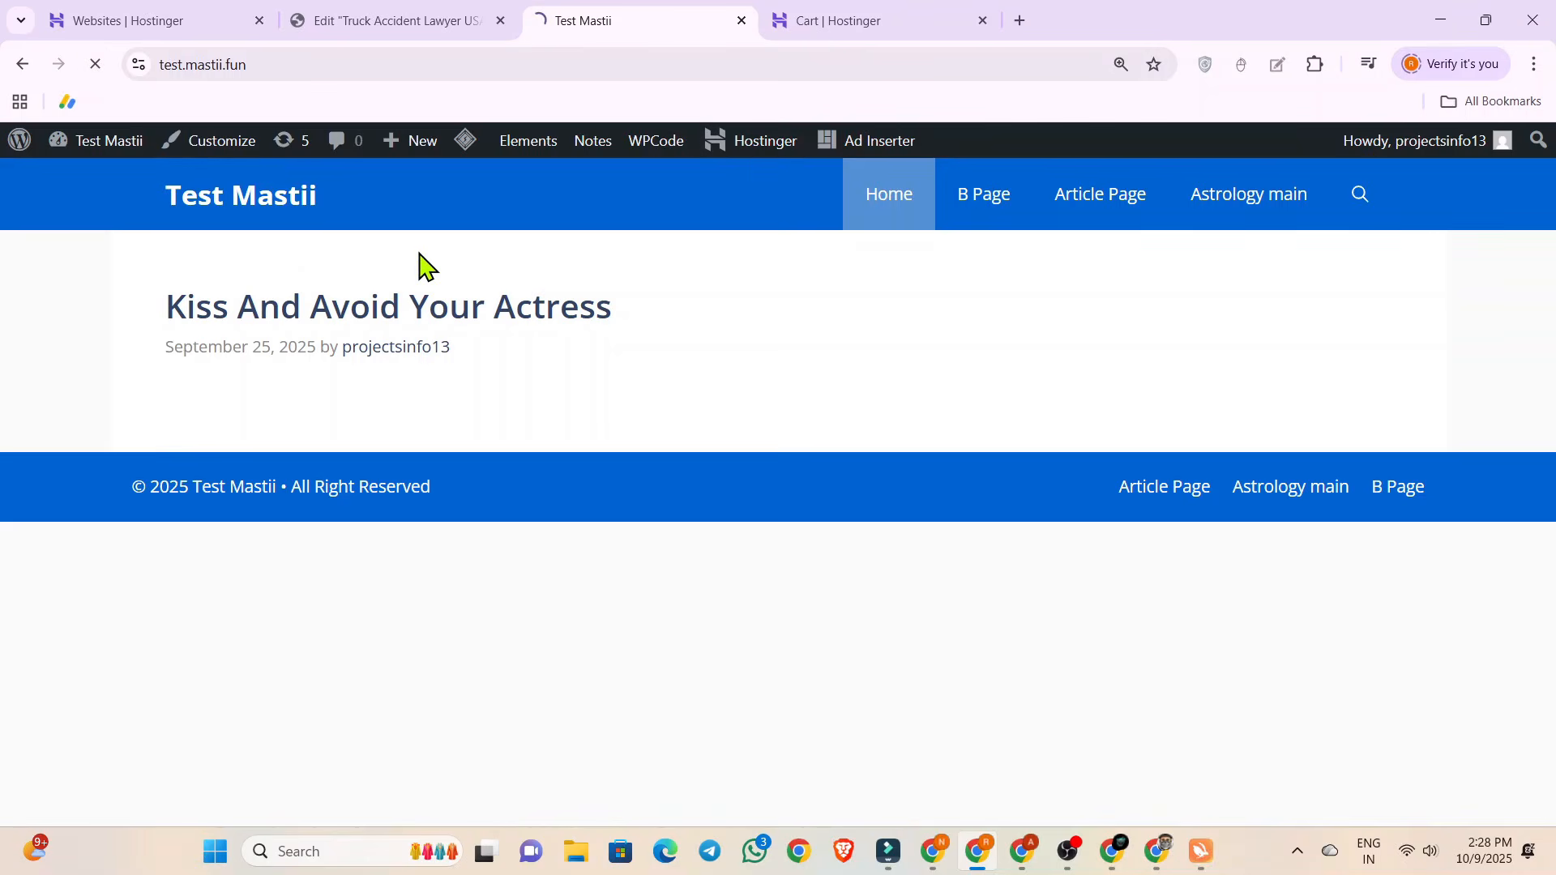
pyautogui.click(368, 18)
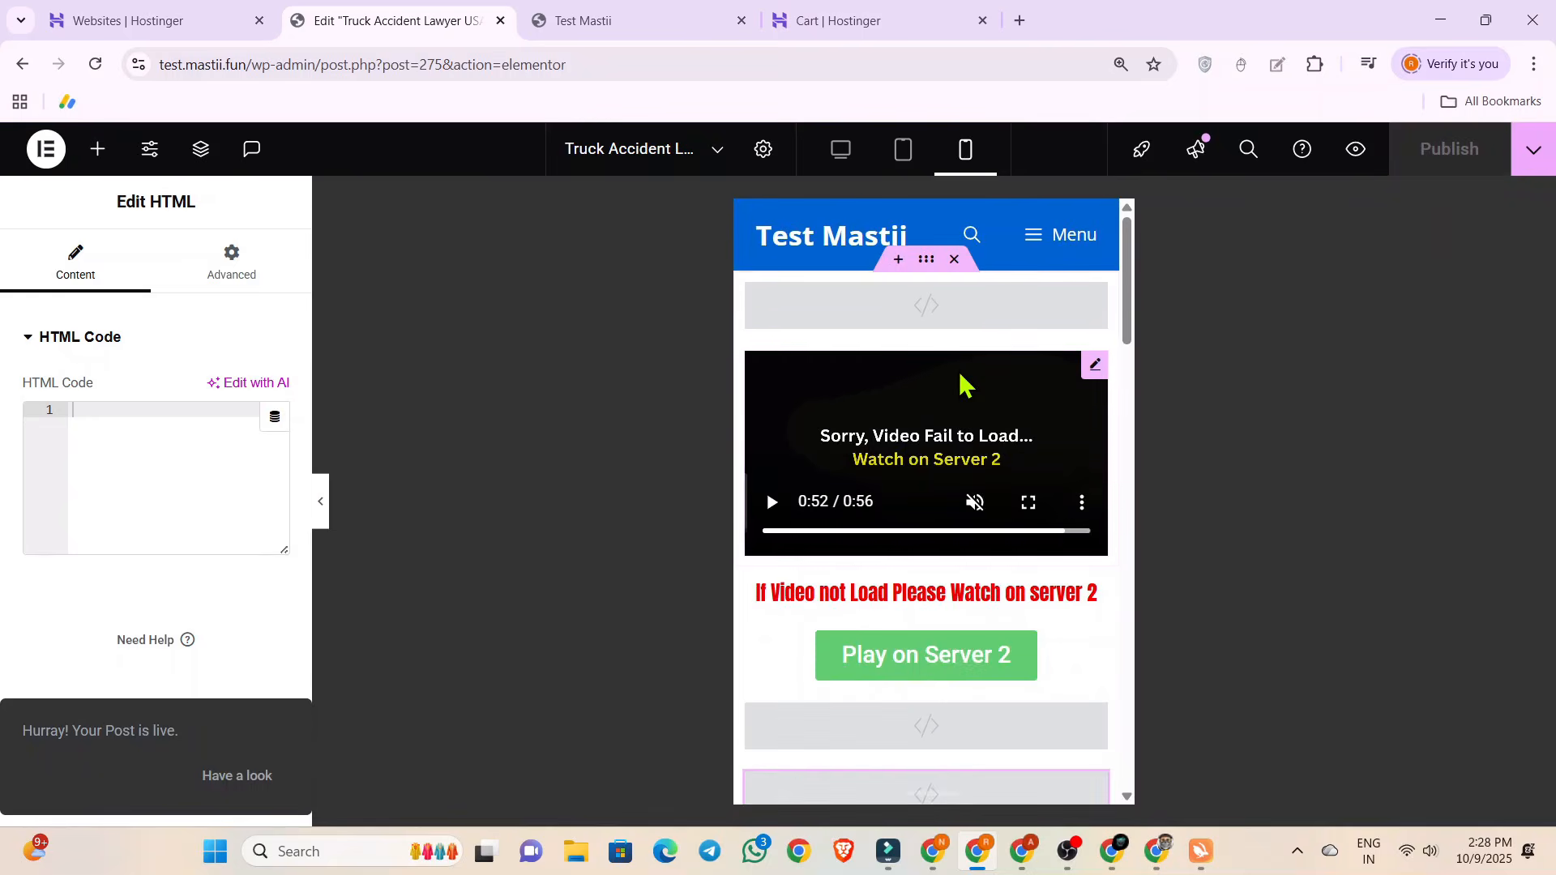
# Switch to the desktop view and center the "If Video not Load Please Watch on server 2" text.
pyautogui.click(841, 152)
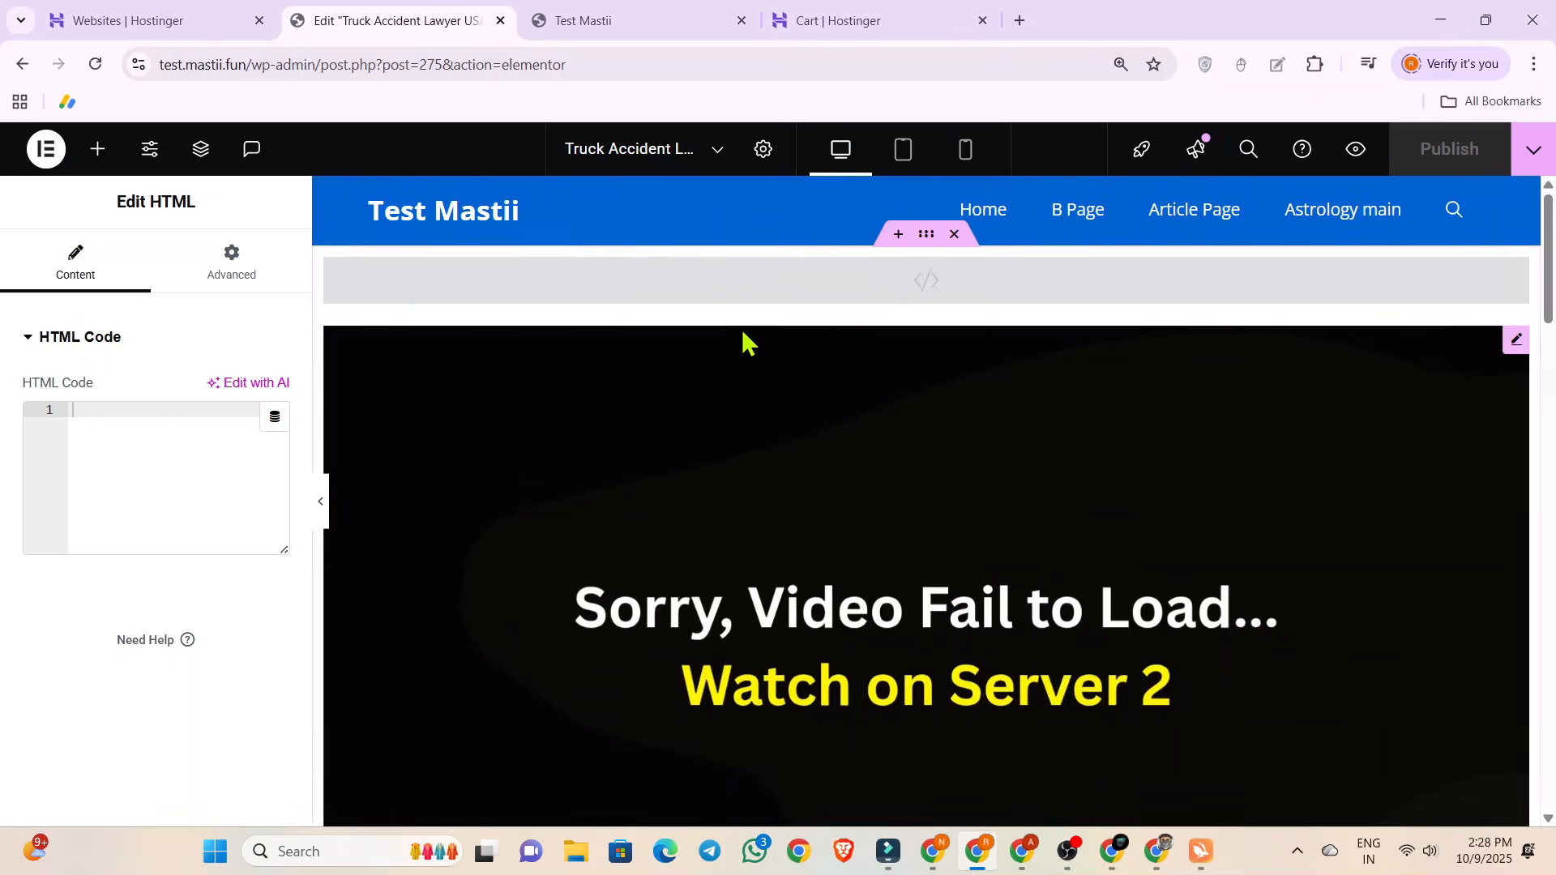
pyautogui.scroll(-3, 741, 327)
pyautogui.scroll(-5, 742, 329)
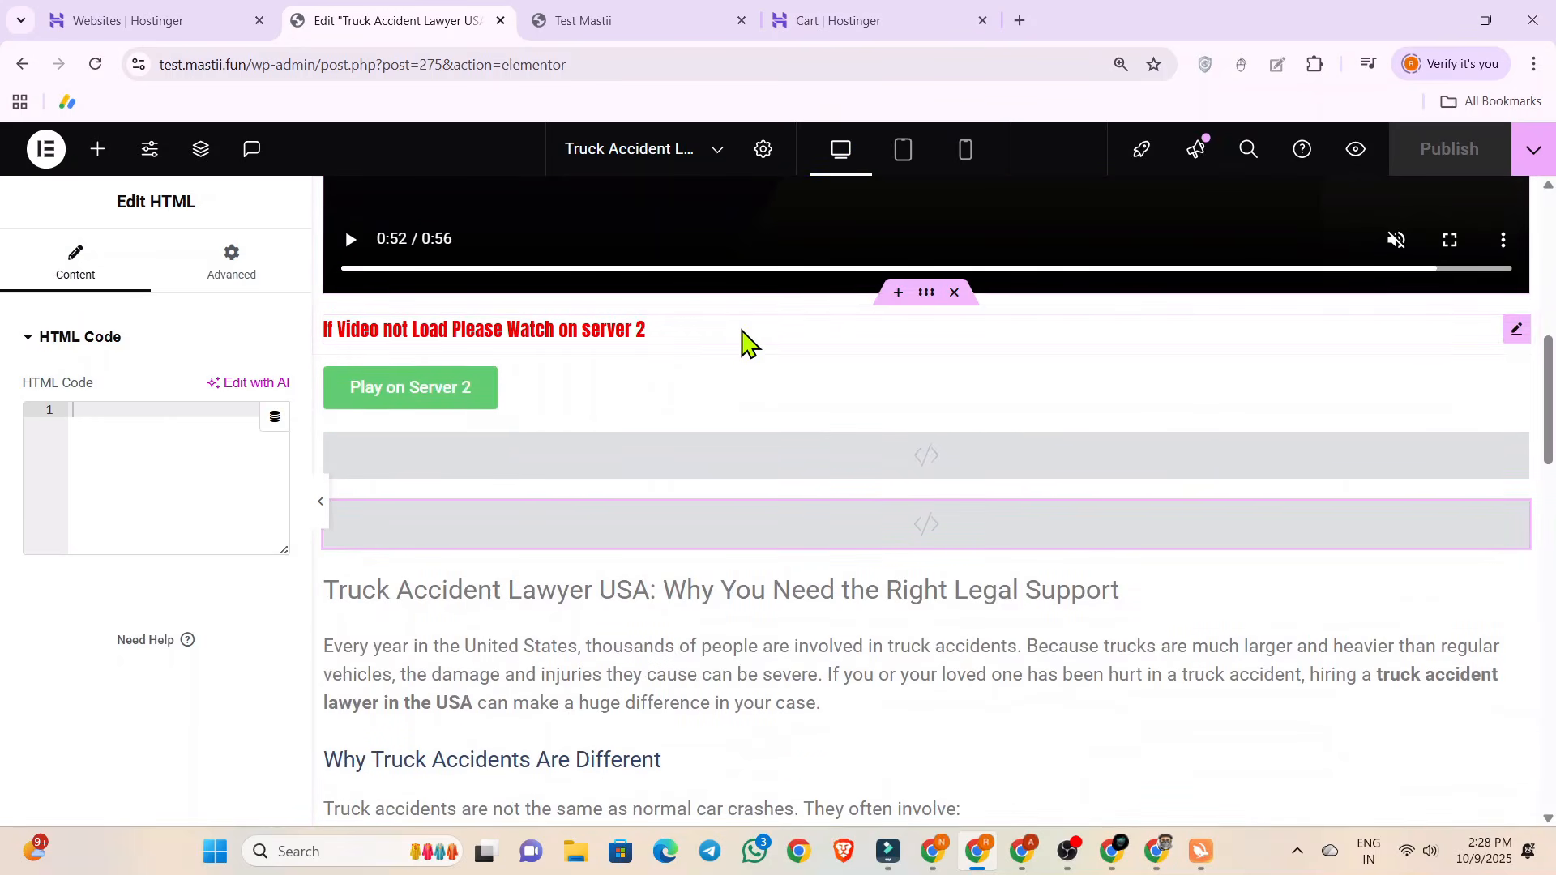
pyautogui.click(813, 347)
pyautogui.click(150, 263)
pyautogui.click(214, 391)
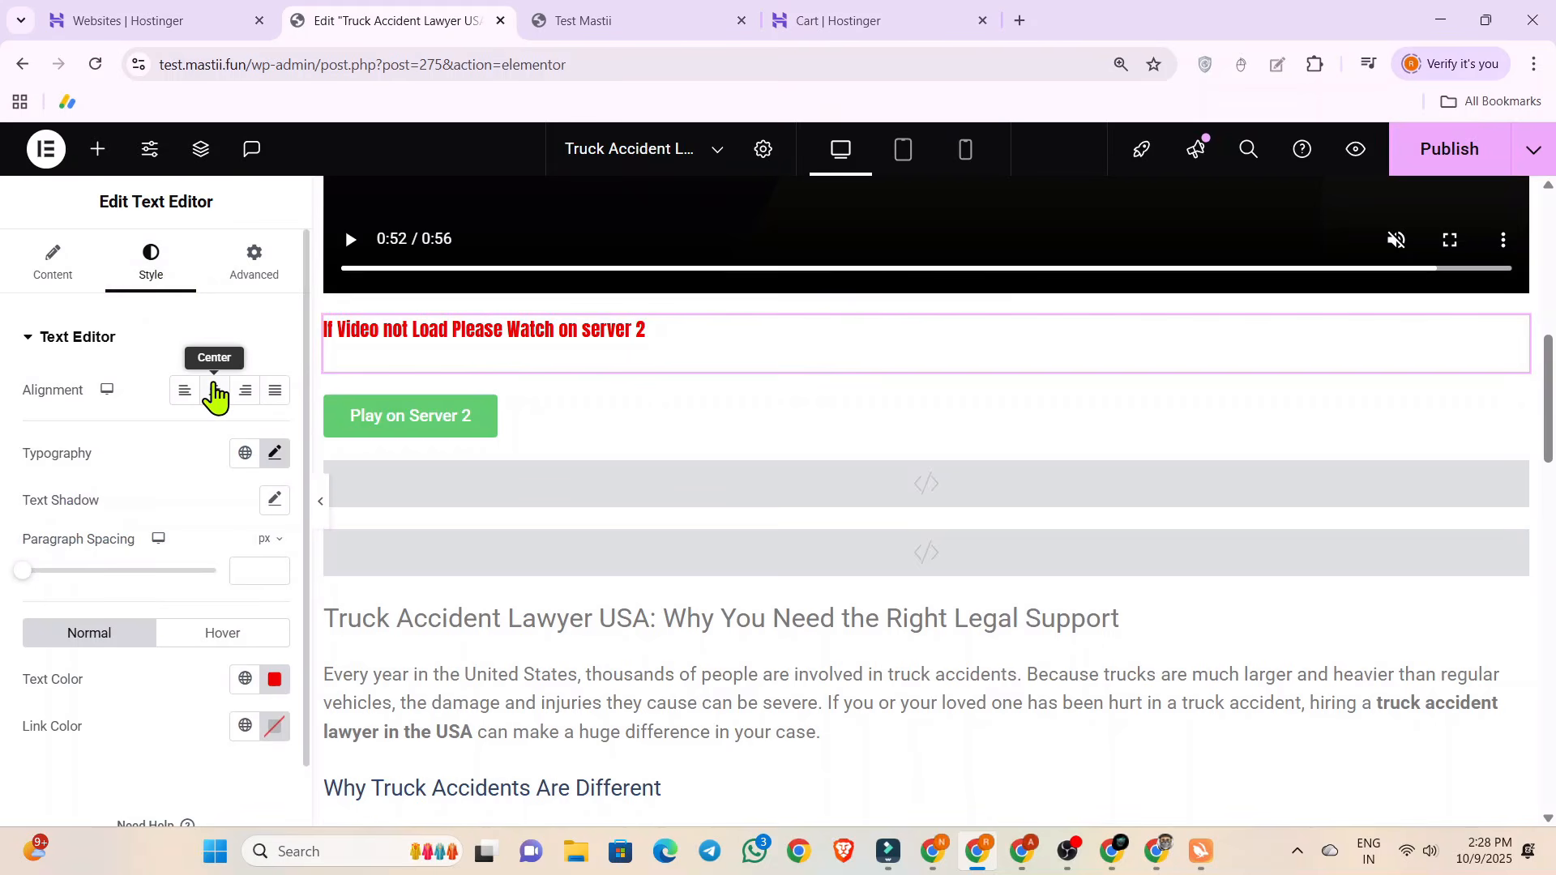
# Center the "Play on Server 2" button in the desktop view.
pyautogui.click(557, 424)
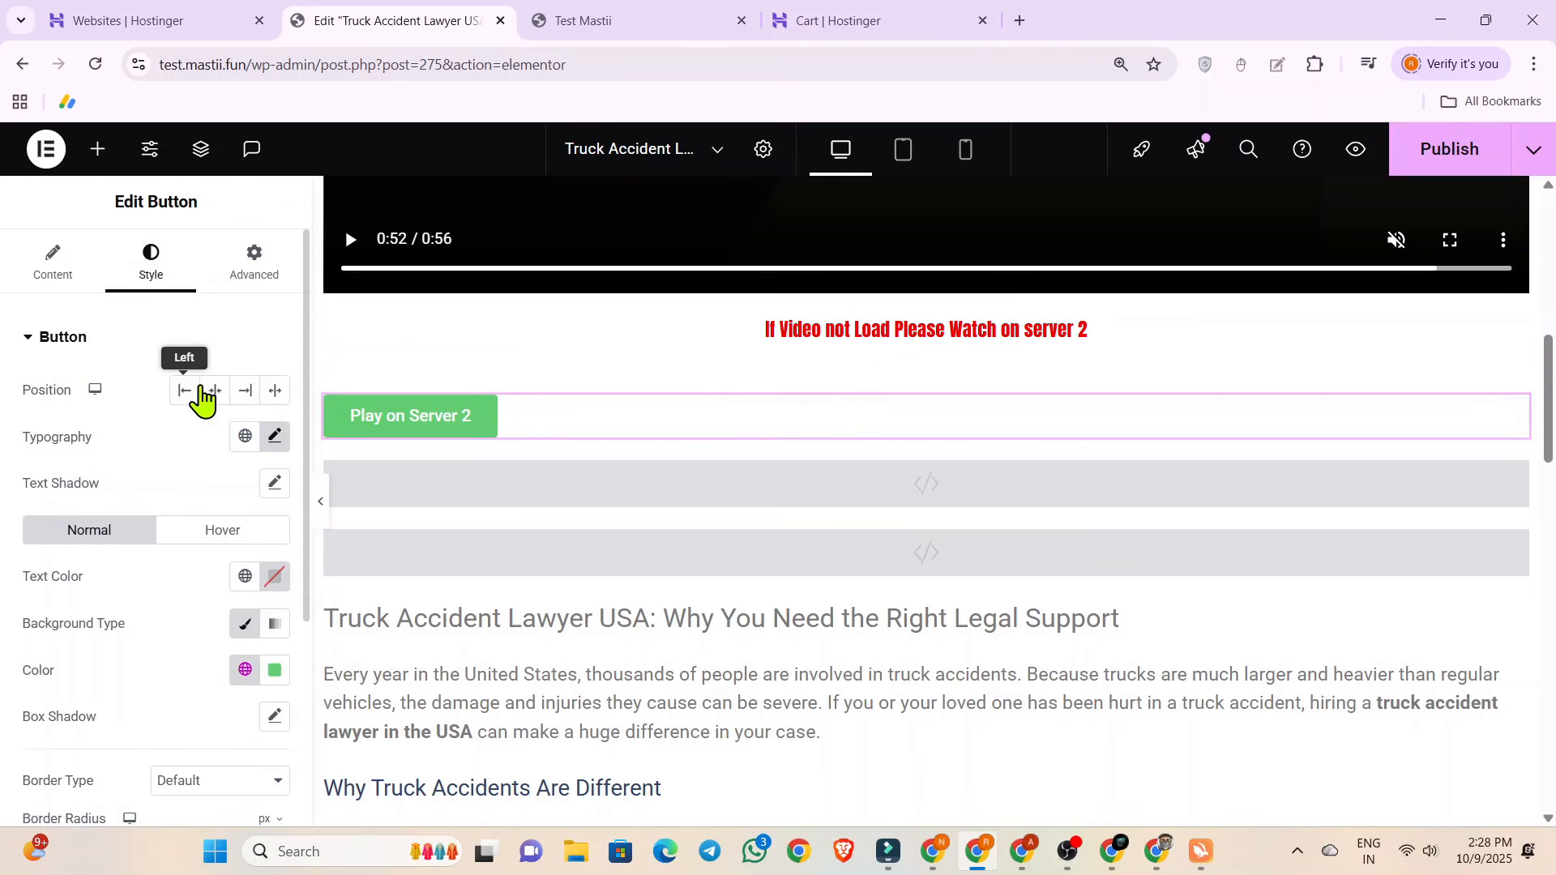
pyautogui.click(215, 393)
pyautogui.scroll(10, 733, 454)
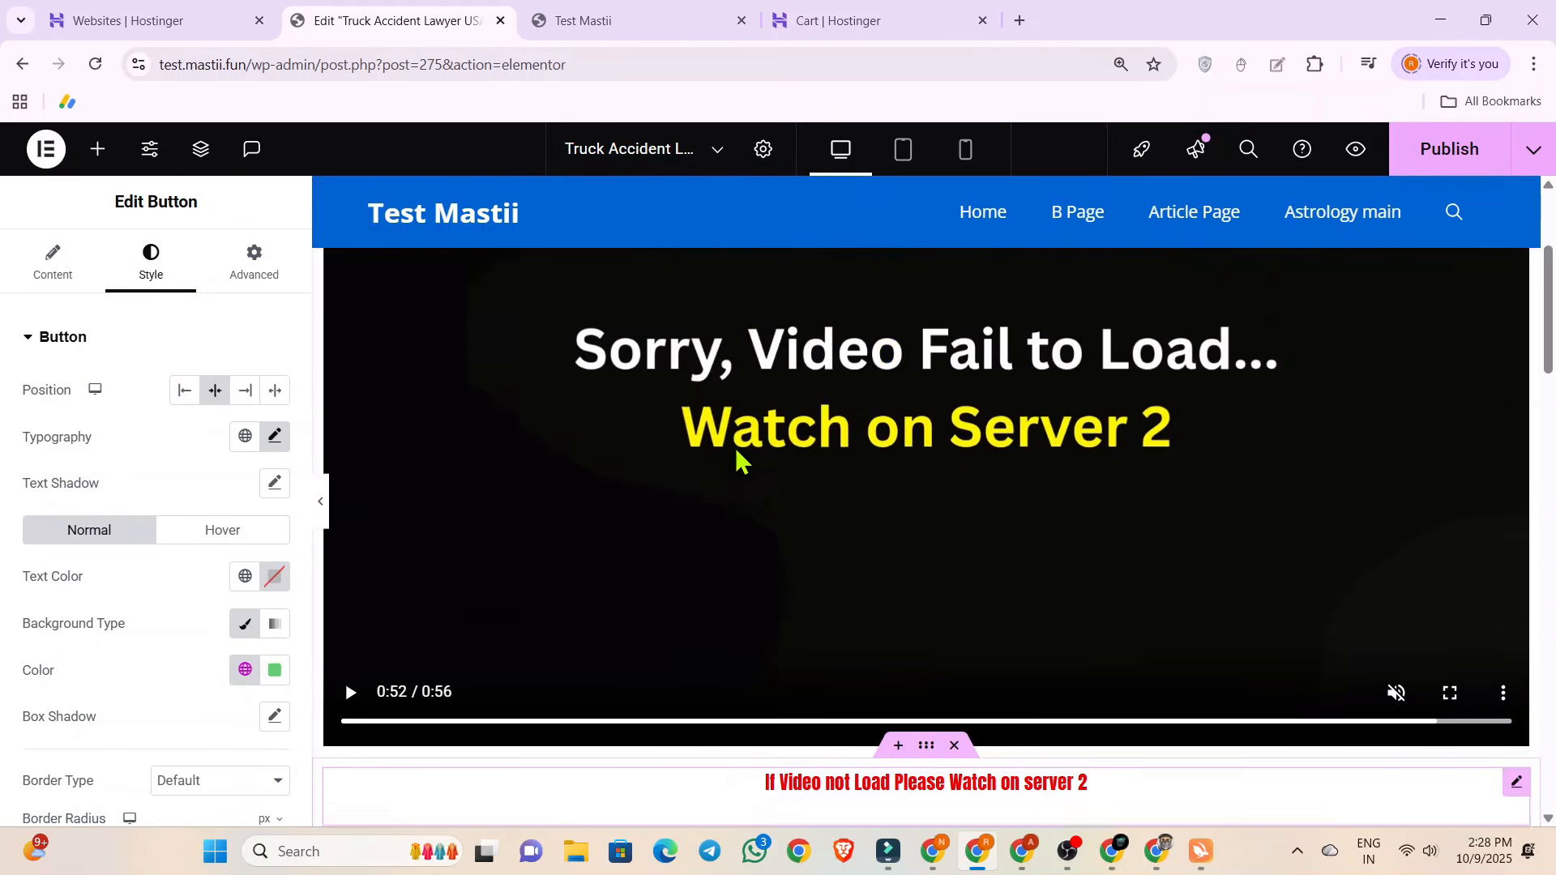
# Enlarge the typography of the "If Video not Load Please Watch on server 2" text to about 30 px.
pyautogui.scroll(-6, 736, 447)
pyautogui.click(702, 437)
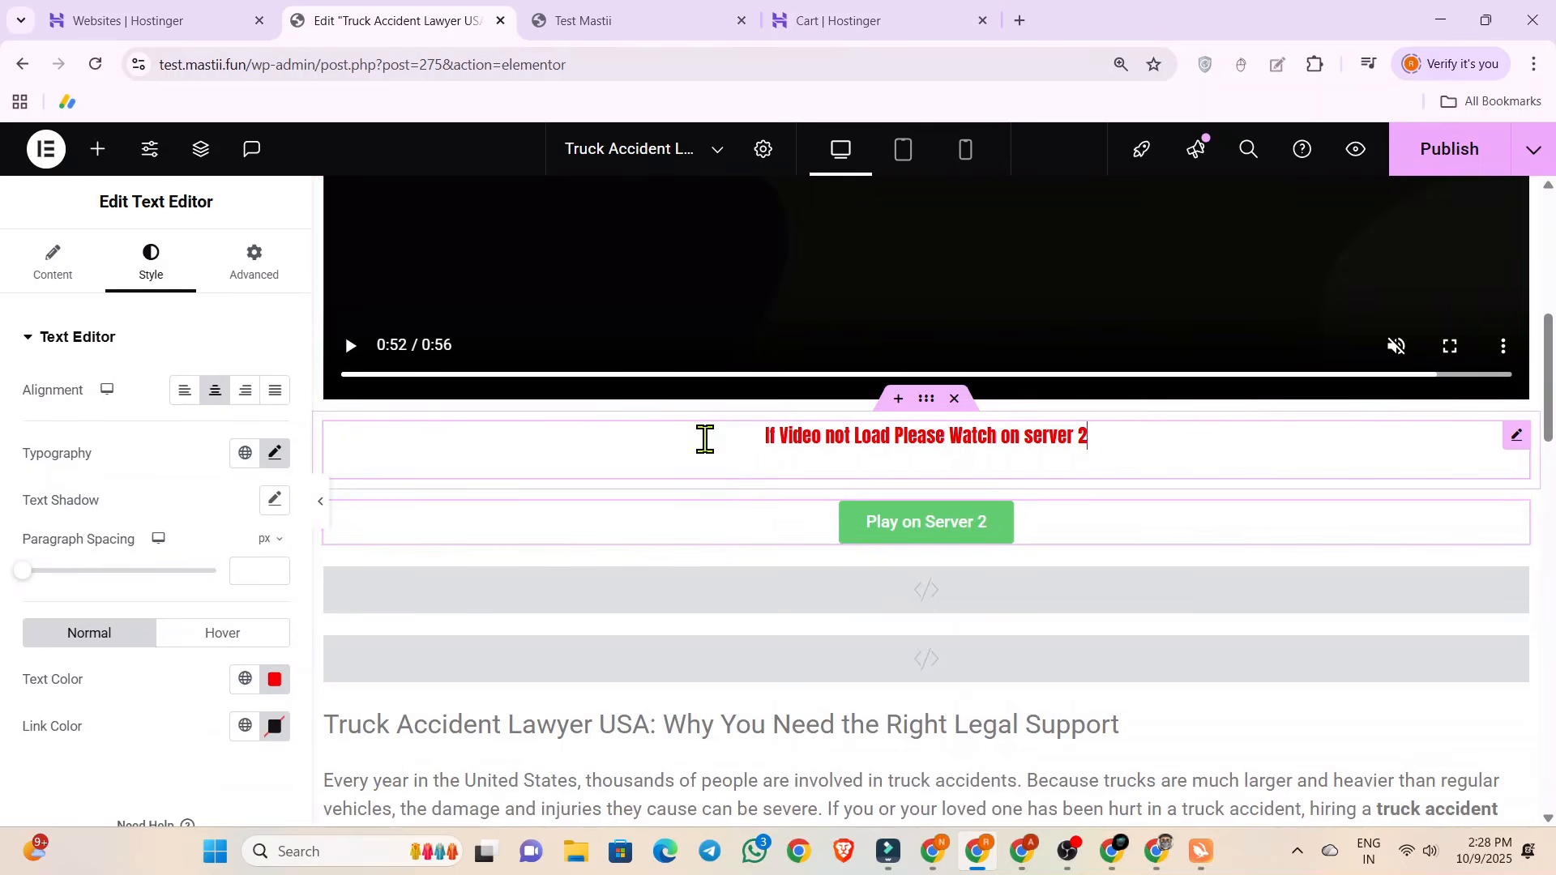
pyautogui.click(274, 455)
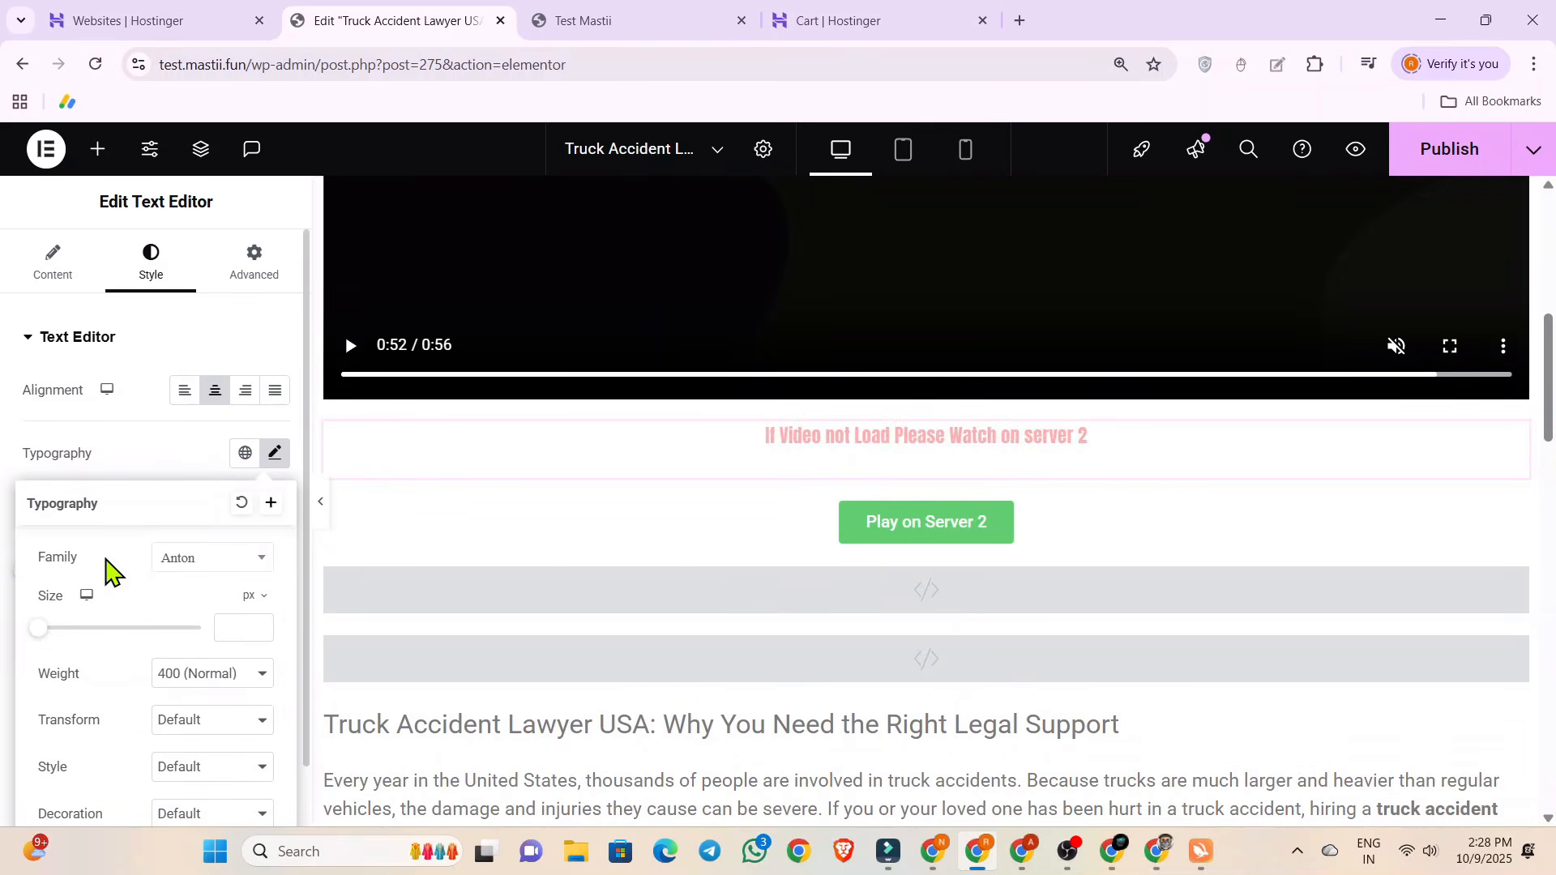
pyautogui.moveTo(41, 626); pyautogui.dragTo(67, 629)
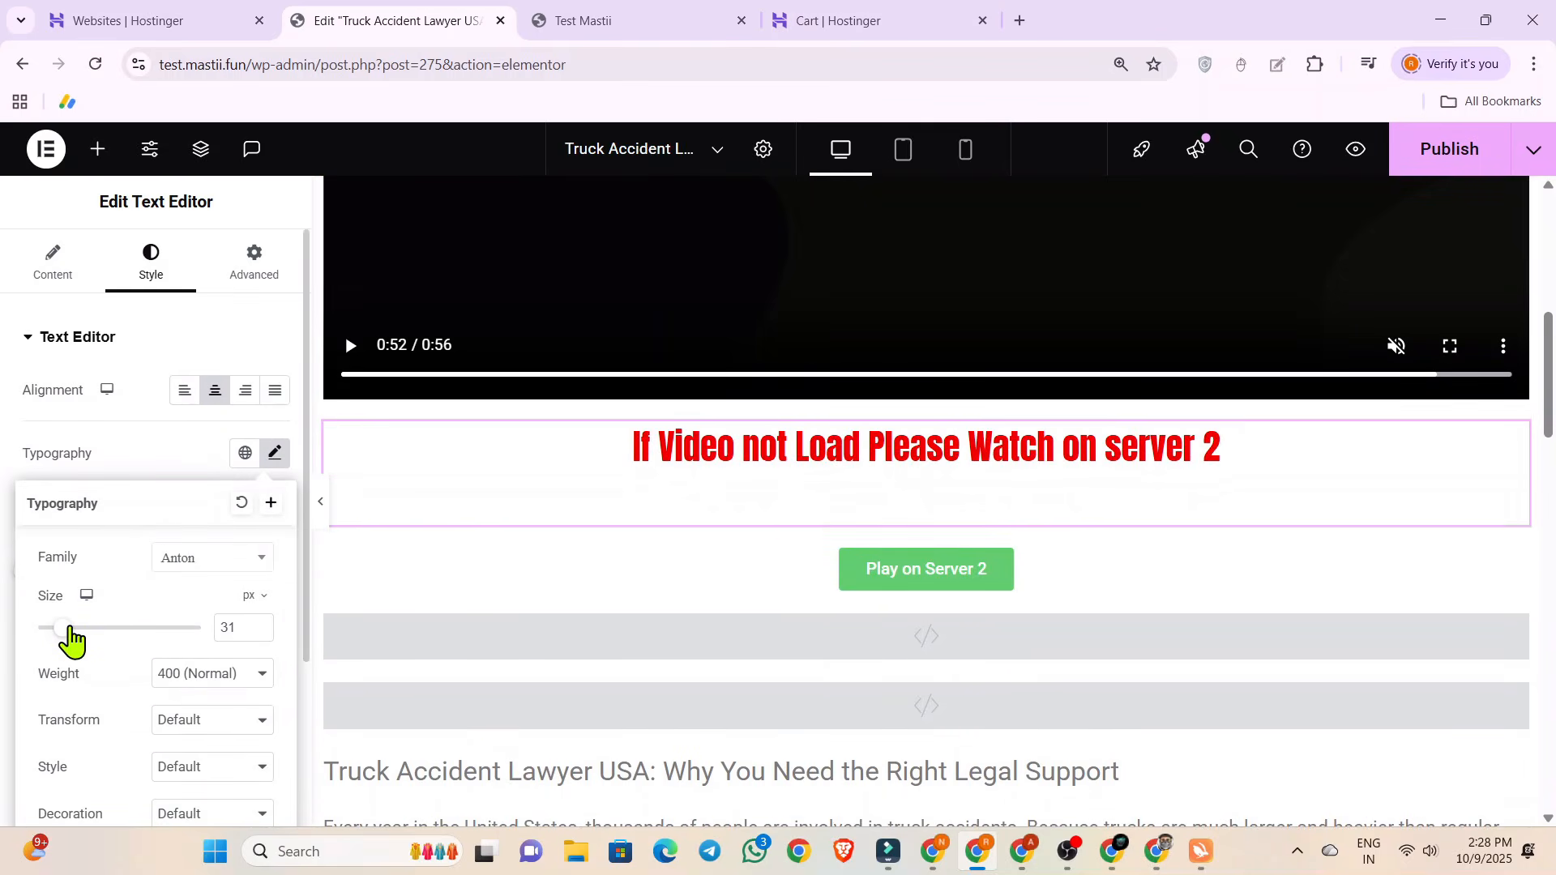
# Clear the prompt's text and re-enter "If Video not Load Please Watch on server 2" as plain text in code mode.
pyautogui.click(52, 266)
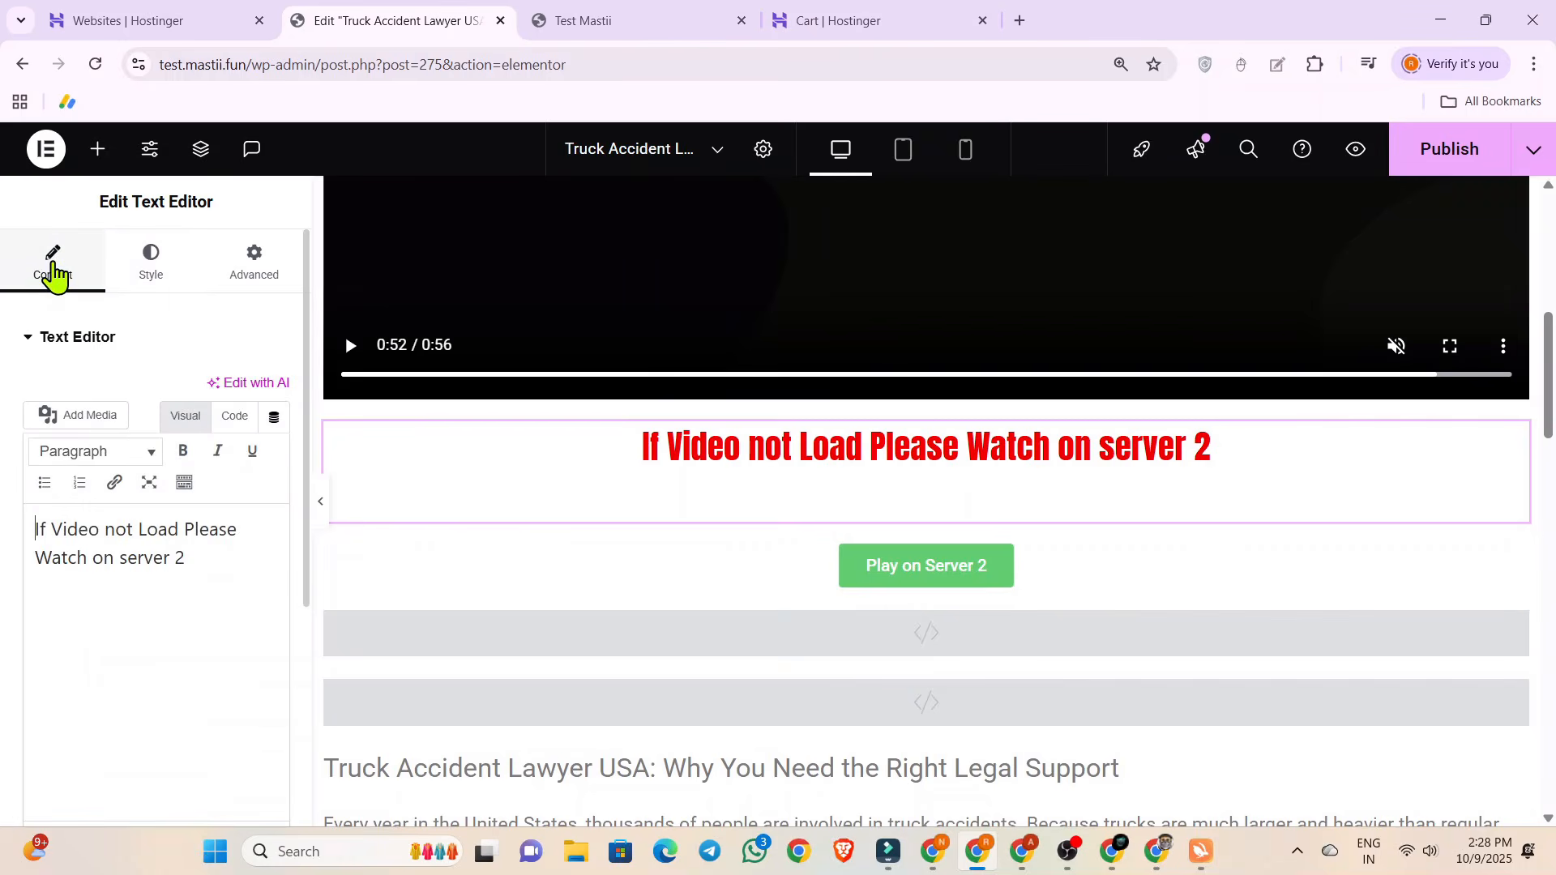
pyautogui.moveTo(219, 562); pyautogui.dragTo(30, 517)
pyautogui.hotkey('ctrl', 'c')
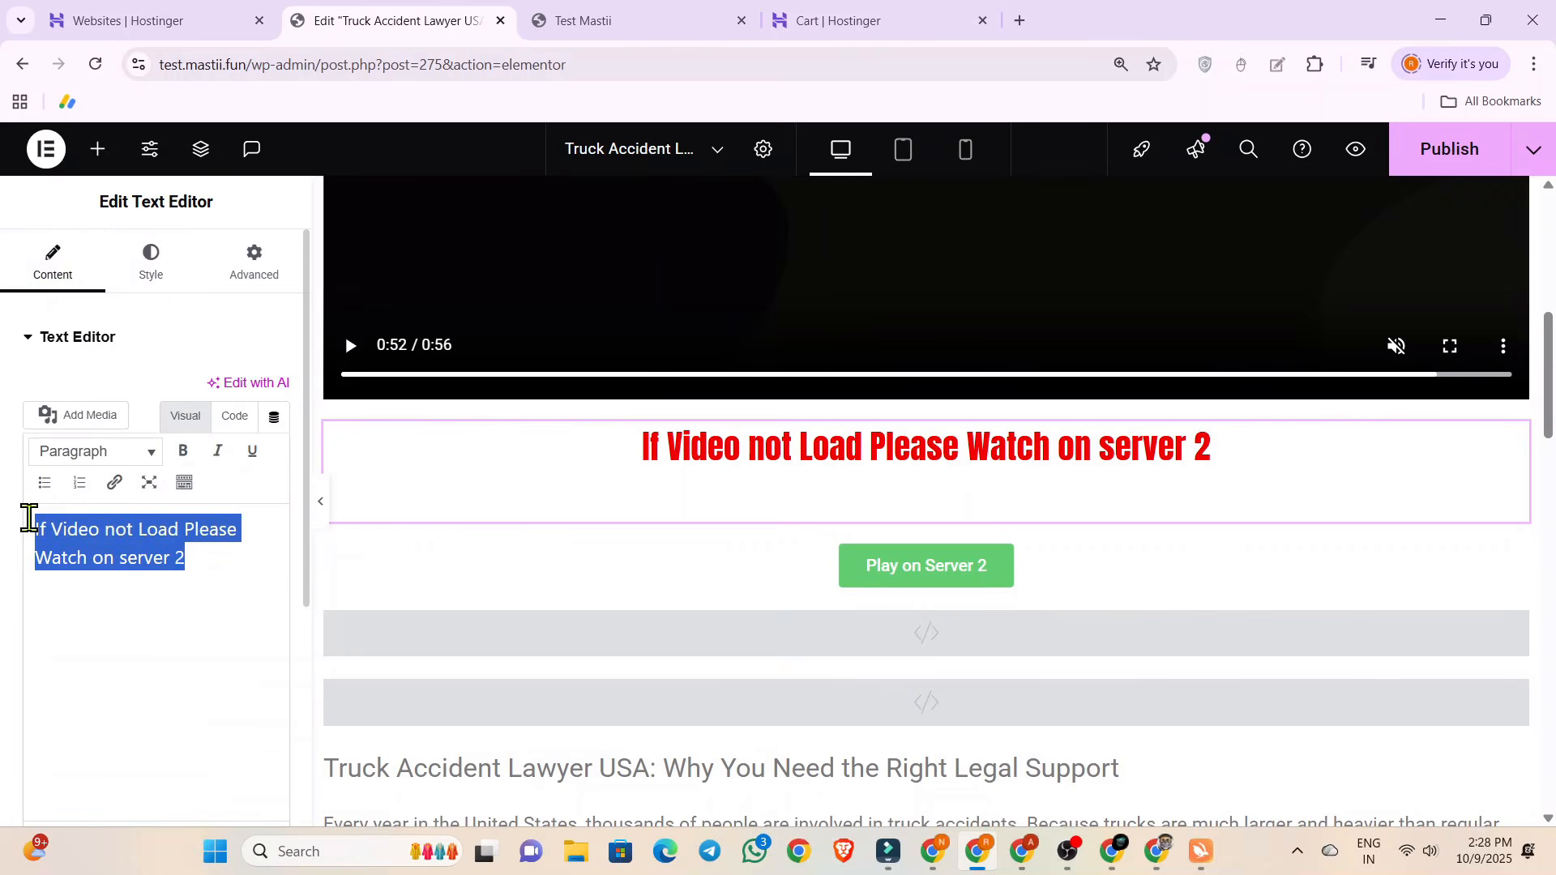
pyautogui.press('BackSpace')
pyautogui.click(216, 427)
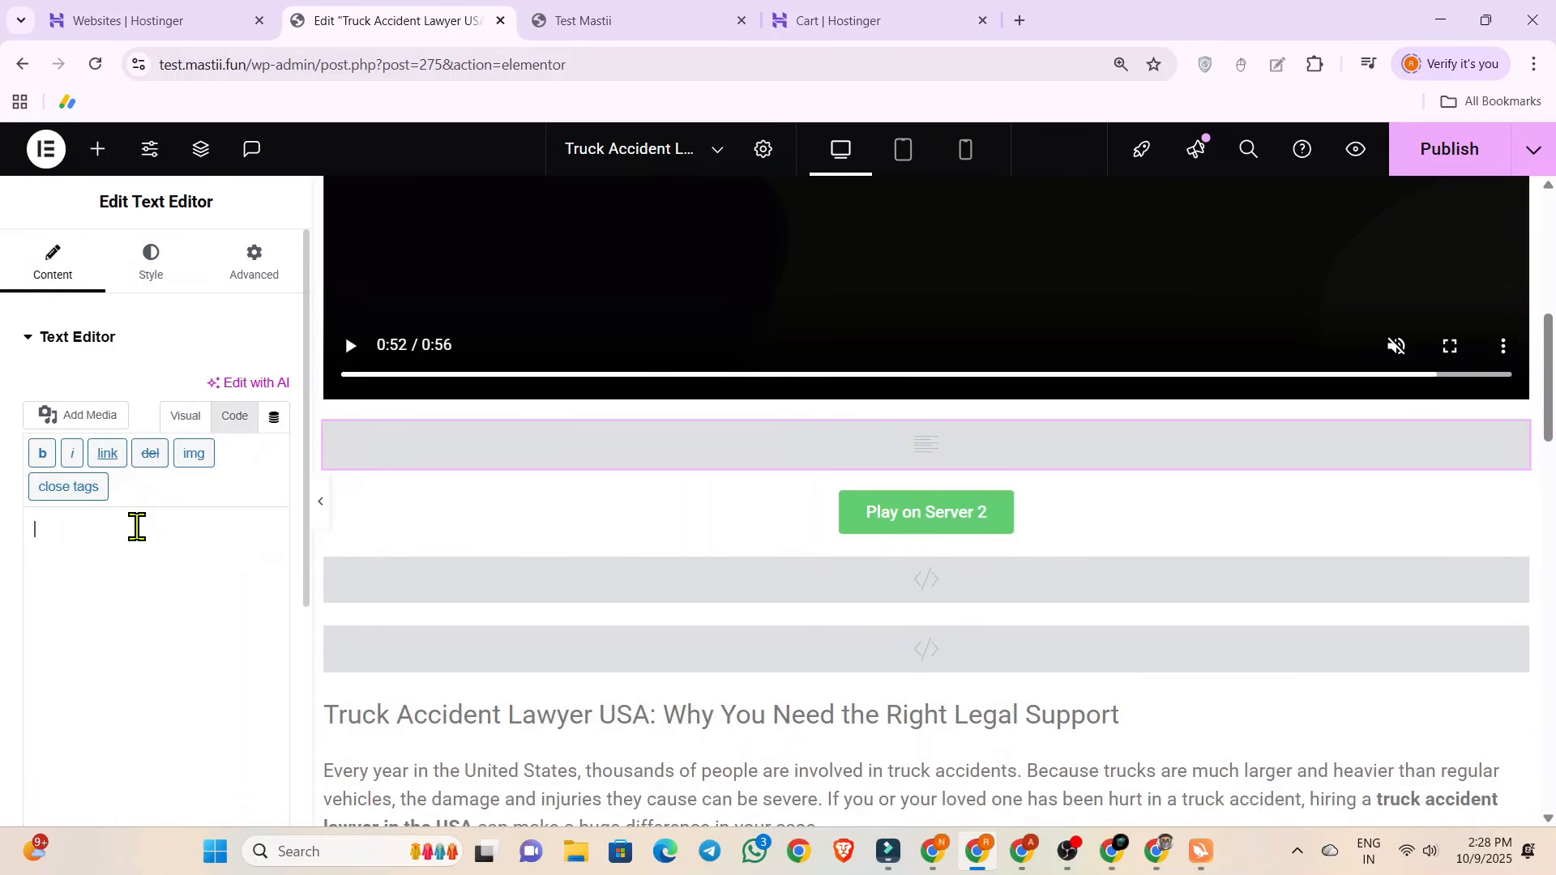
pyautogui.hotkey('ctrl', 'v')
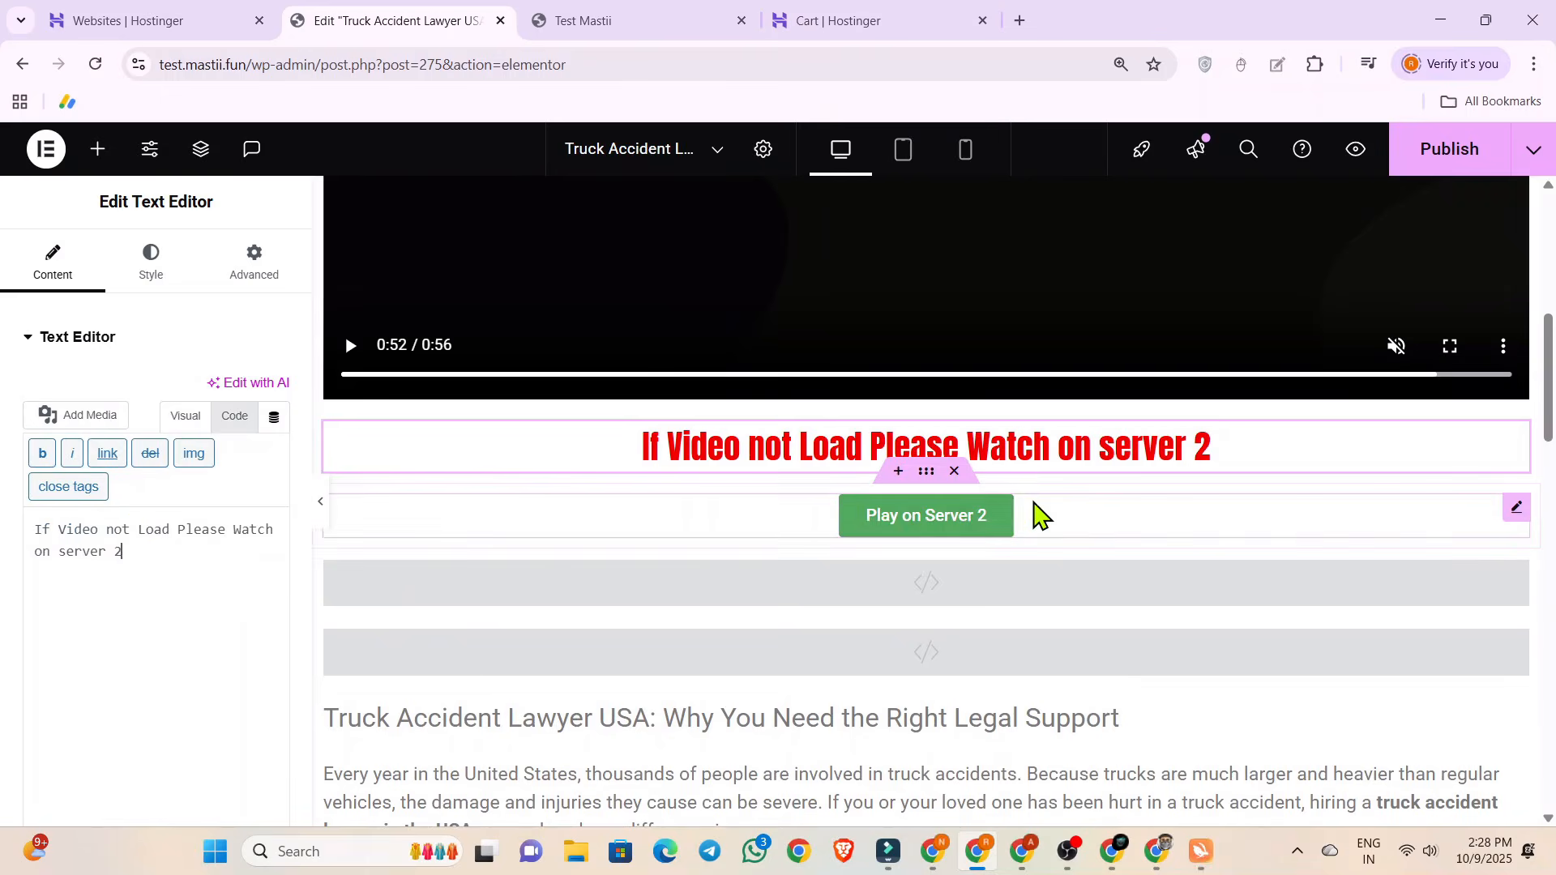
# Check the desktop layout and publish the updated post.
pyautogui.scroll(6, 782, 523)
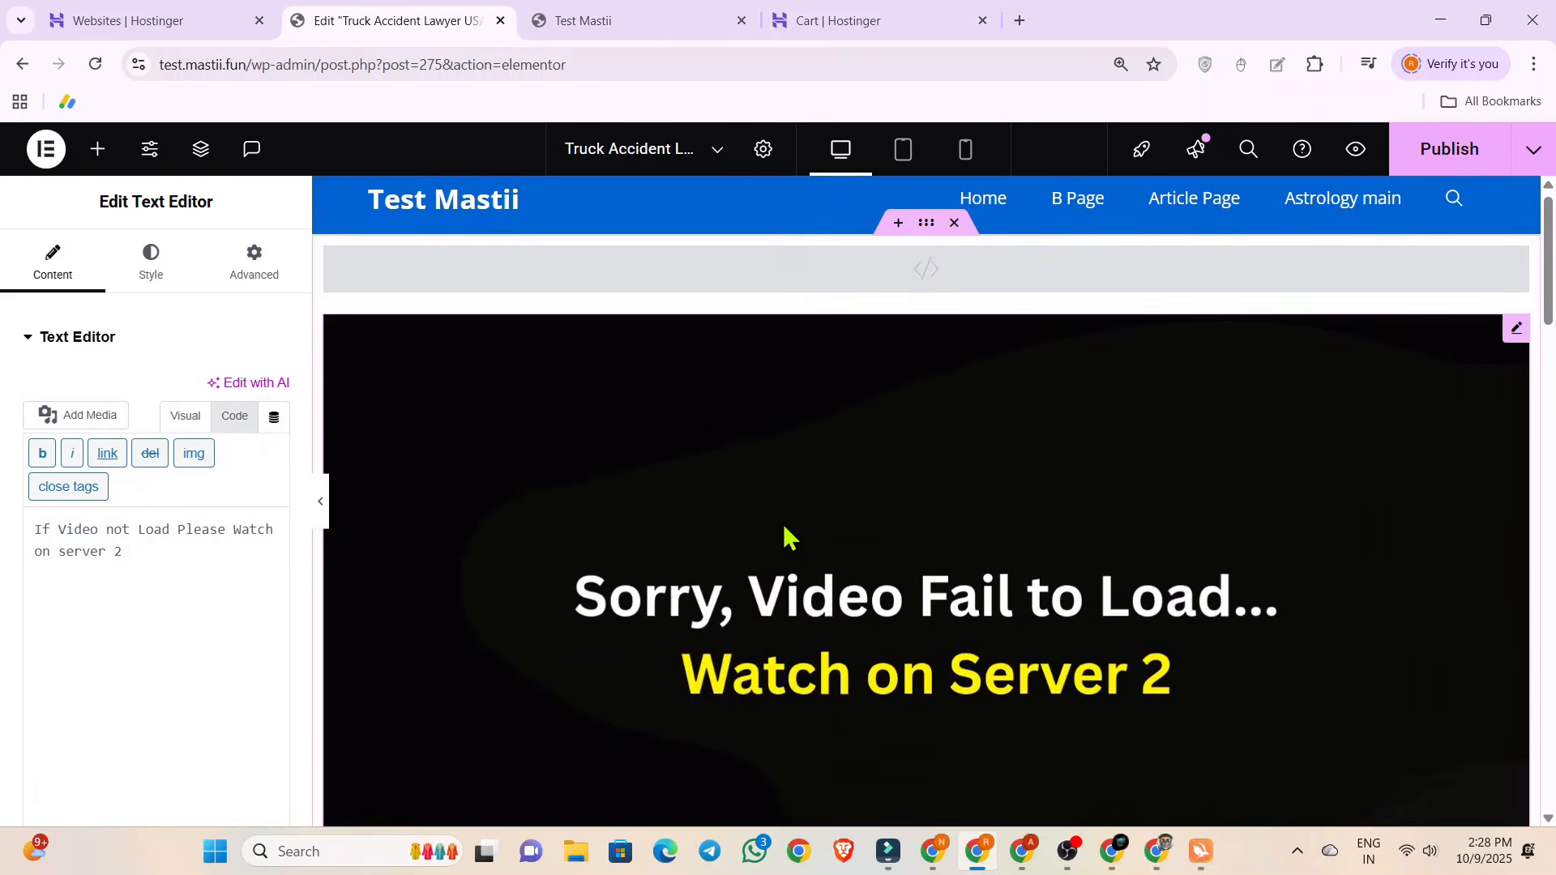
pyautogui.scroll(-5, 783, 523)
pyautogui.scroll(8, 783, 525)
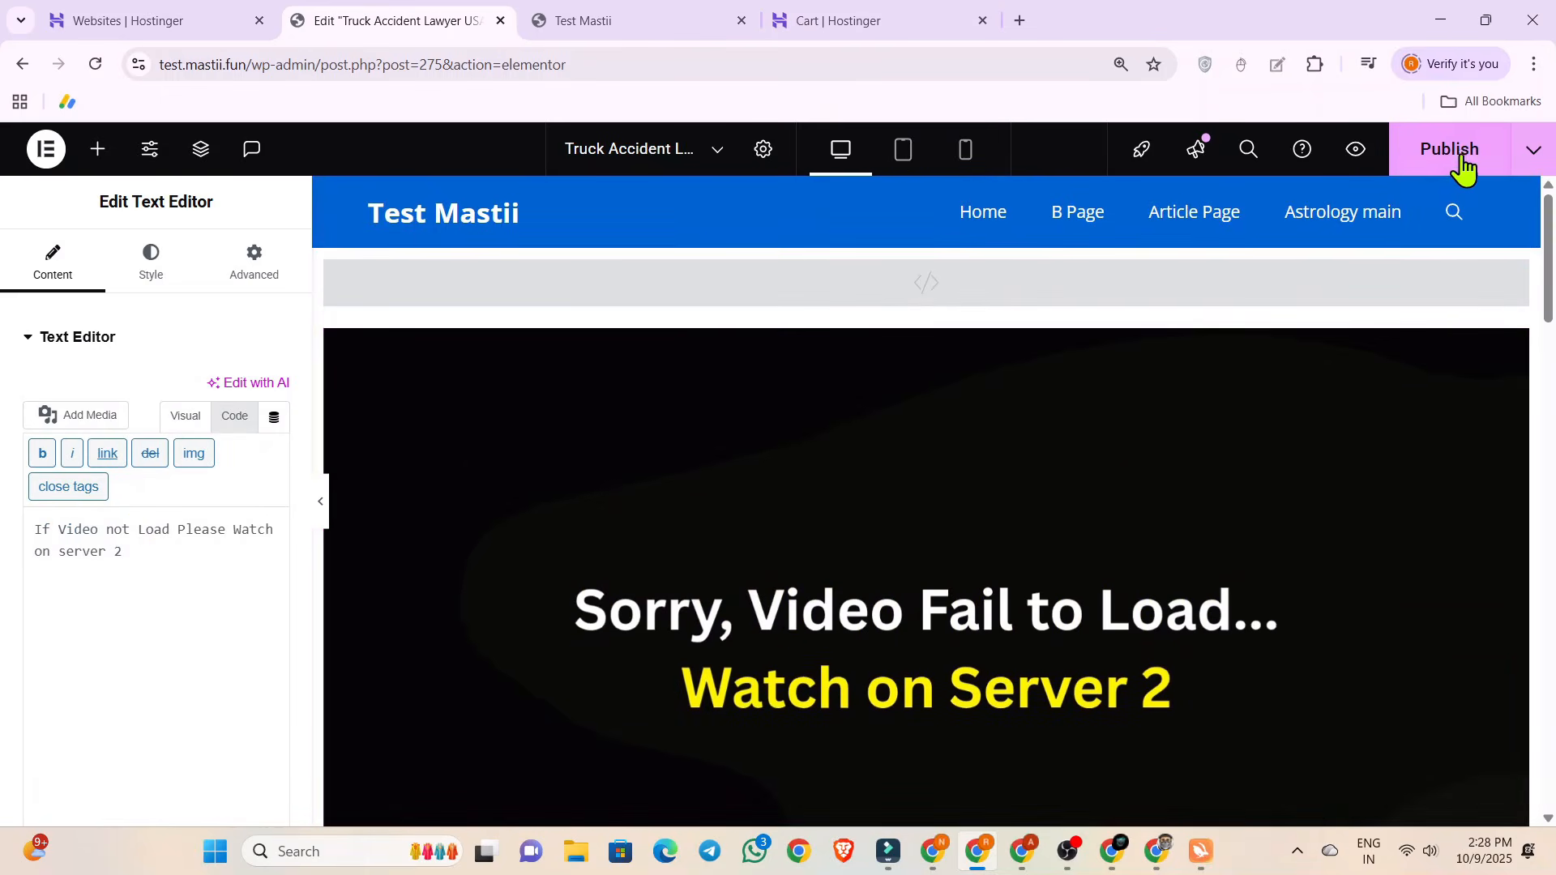
pyautogui.click(1458, 154)
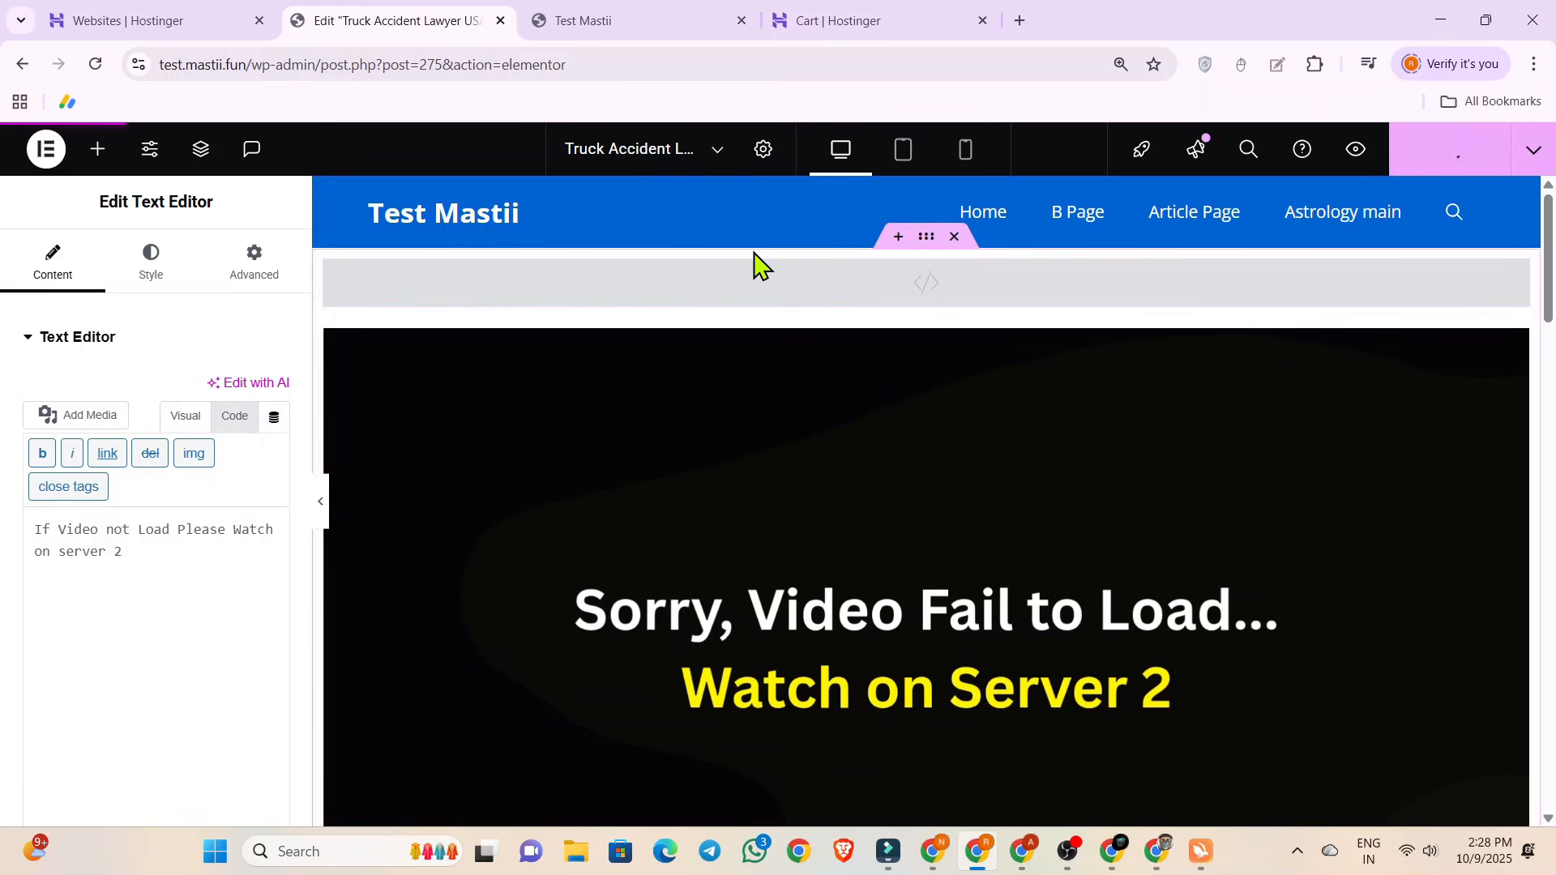
# Reload the site's home page, open the full "Truck Accident Lawyer USA" post and review its video, prompt, button and article.
pyautogui.click(654, 17)
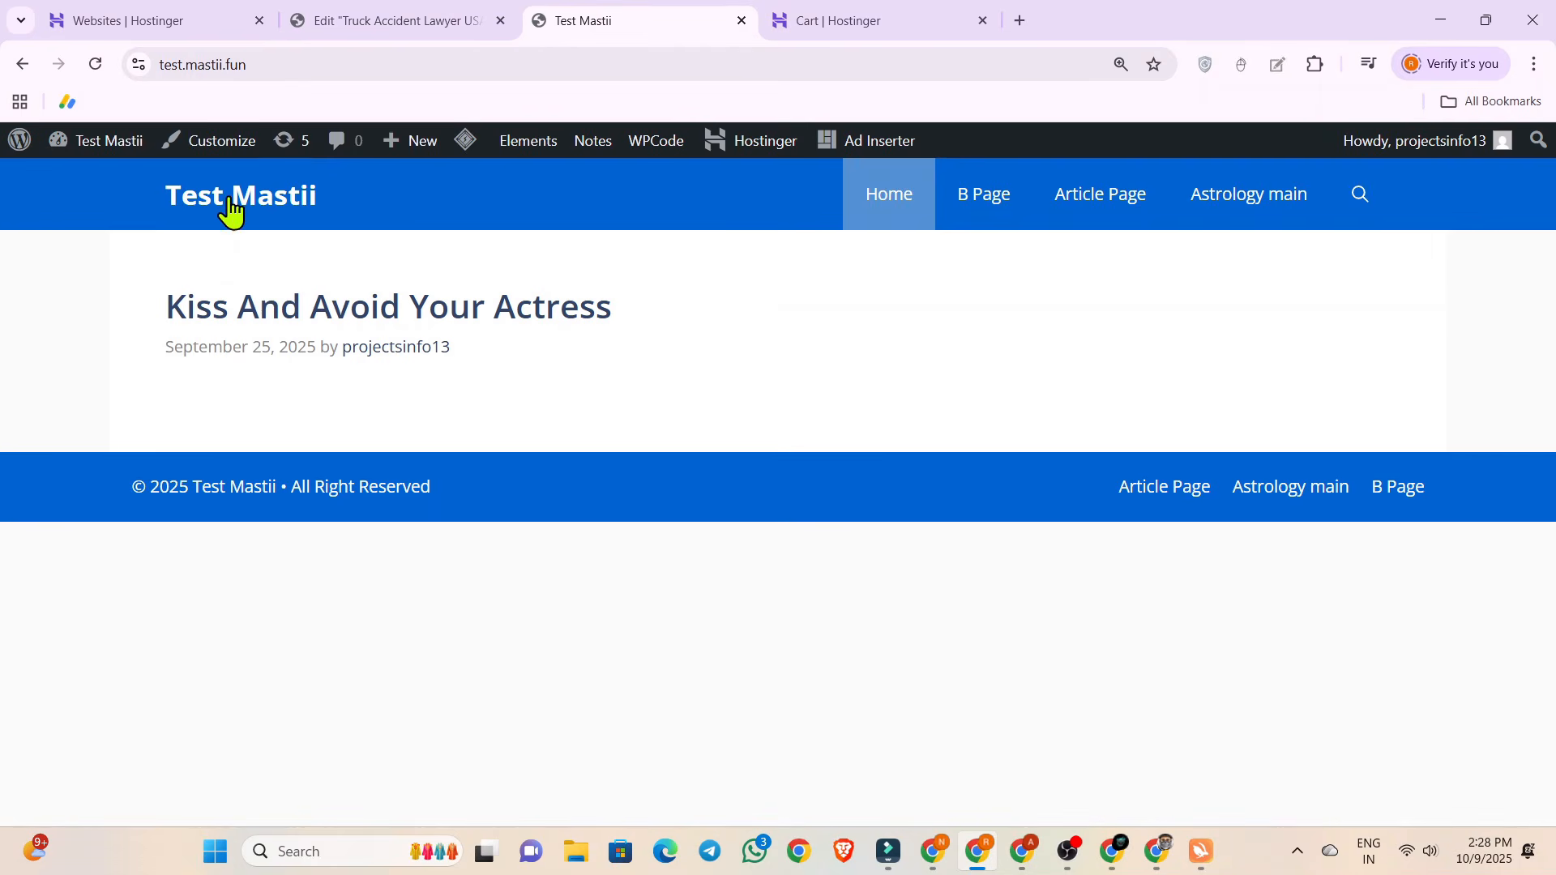
pyautogui.click(231, 209)
pyautogui.moveTo(17, 150)
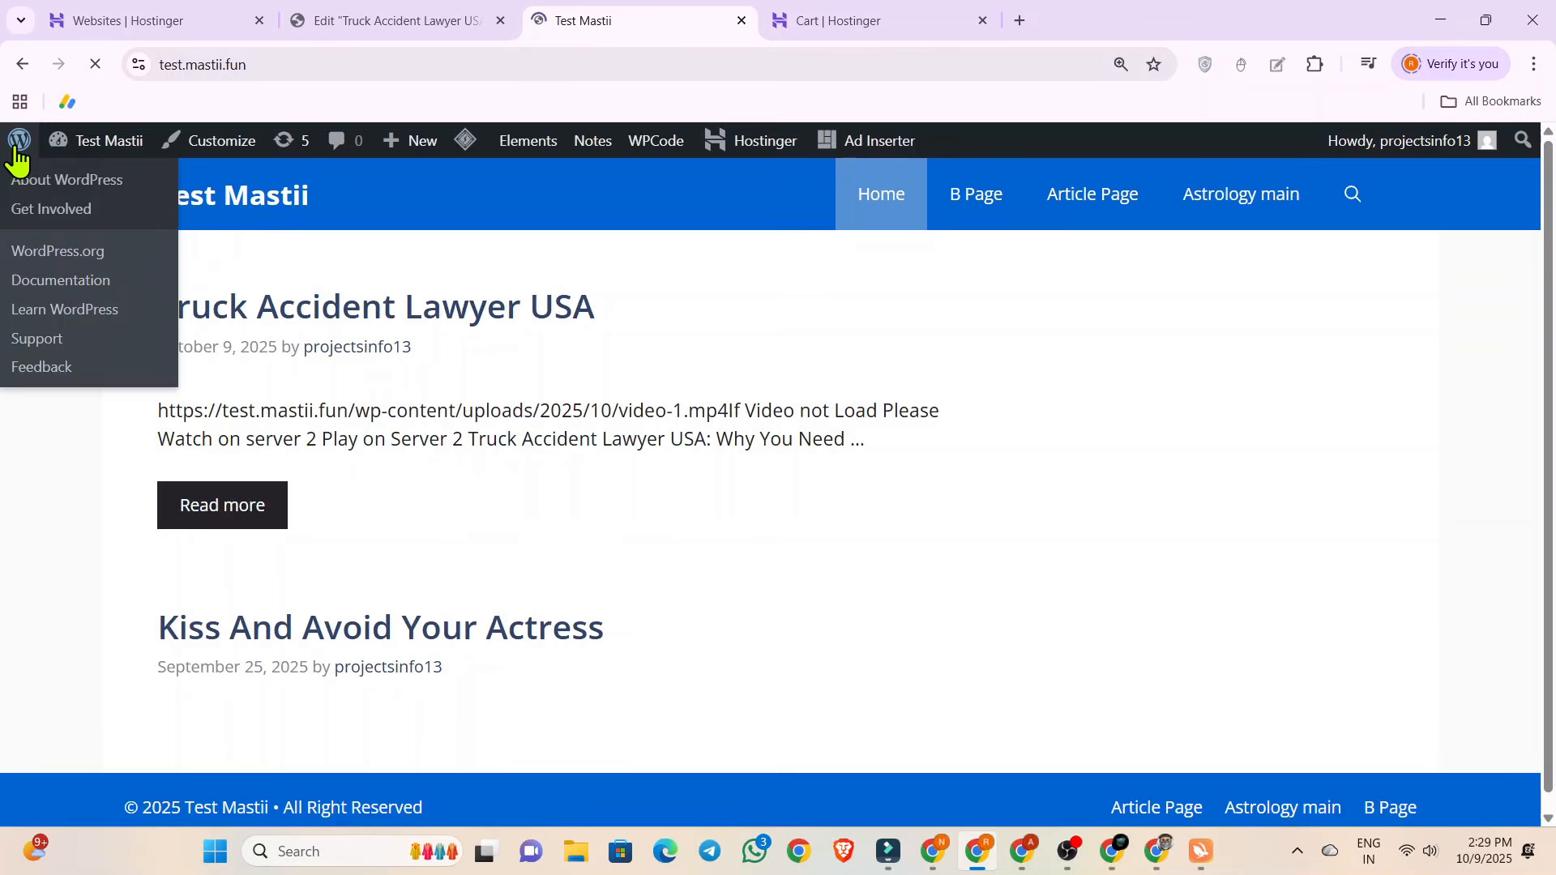
pyautogui.click(244, 505)
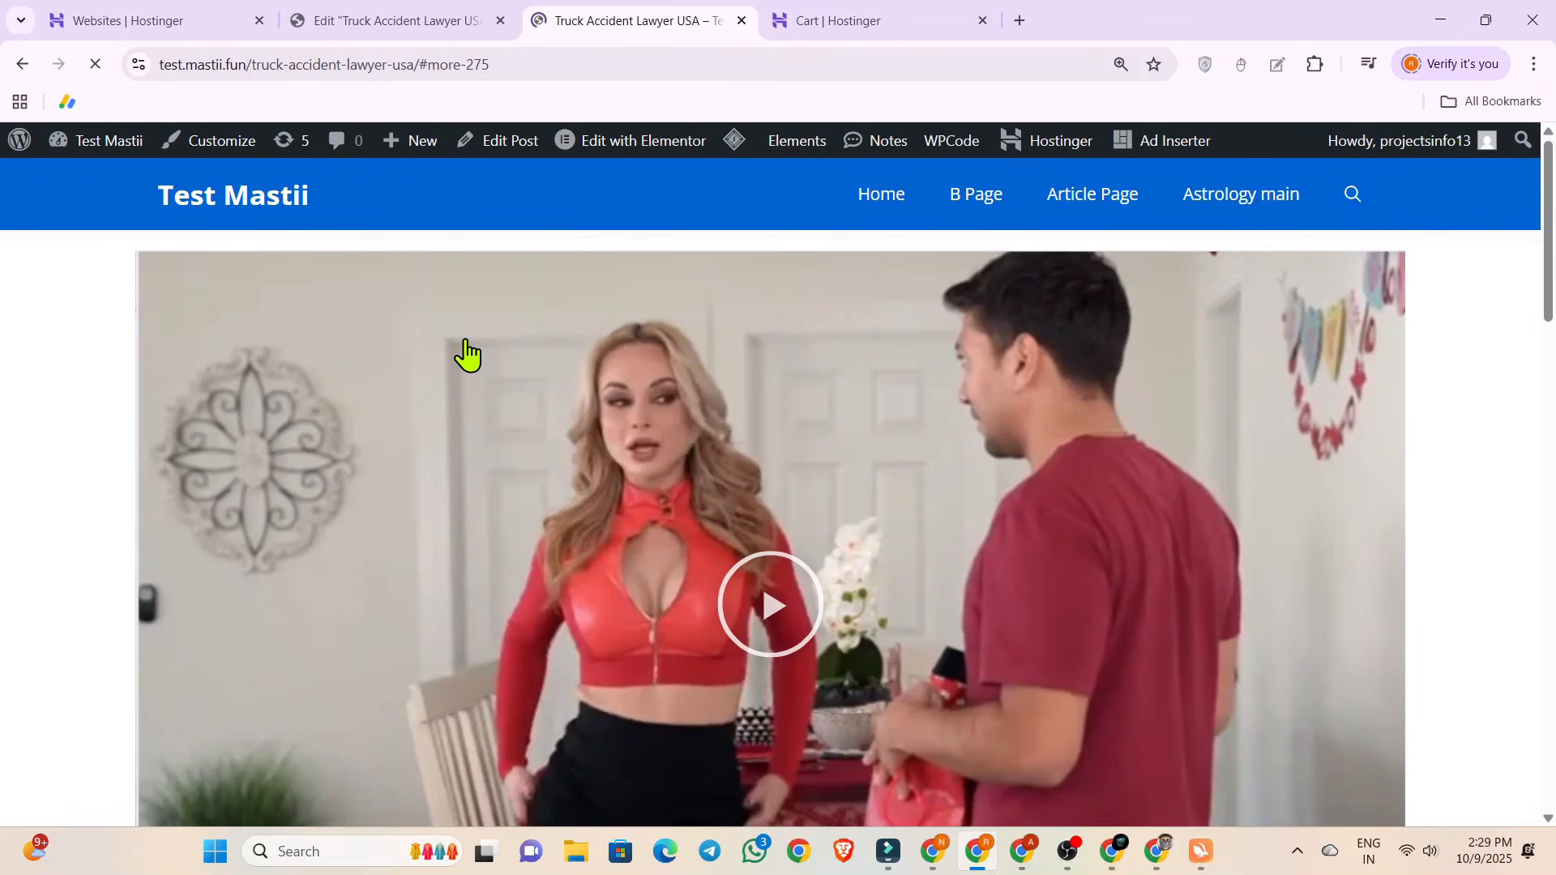
pyautogui.scroll(-10, 465, 354)
pyautogui.scroll(10, 466, 339)
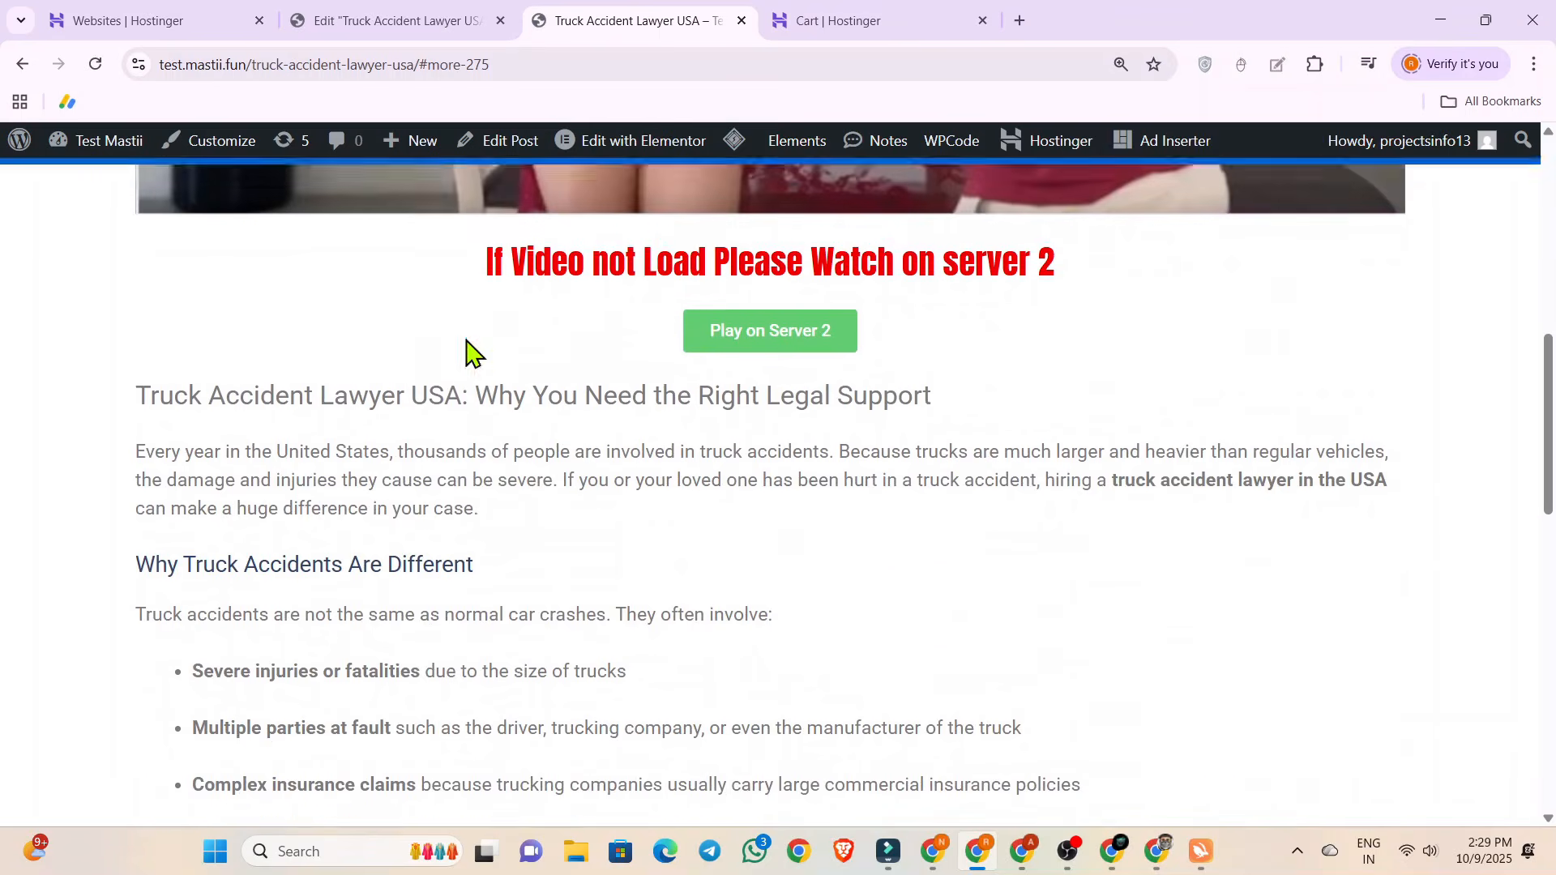
pyautogui.scroll(-1, 465, 339)
pyautogui.scroll(1, 548, 415)
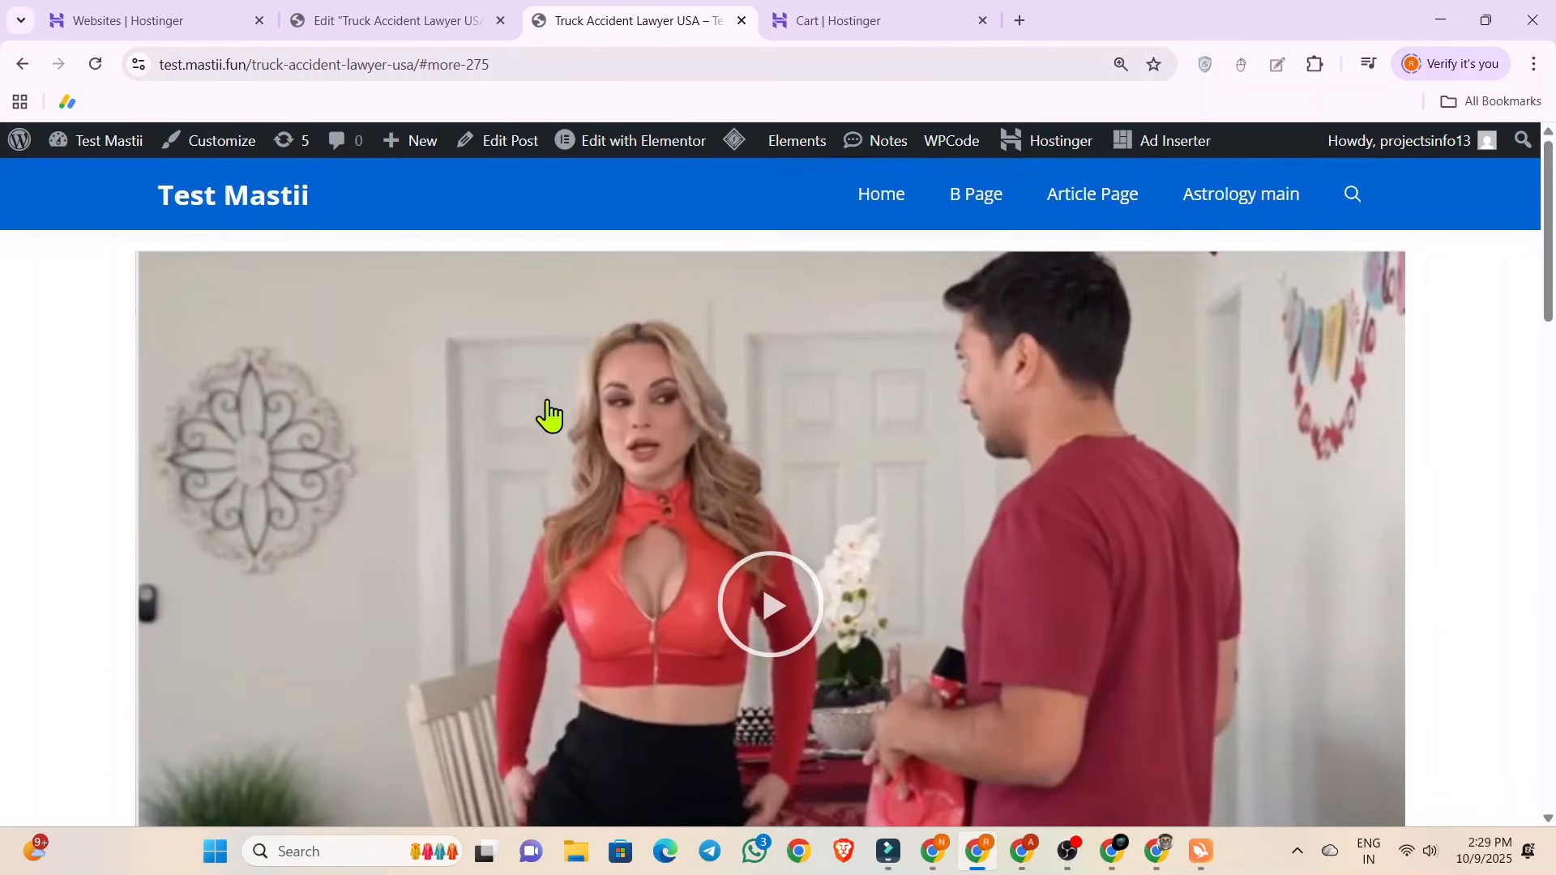
pyautogui.scroll(-8, 571, 444)
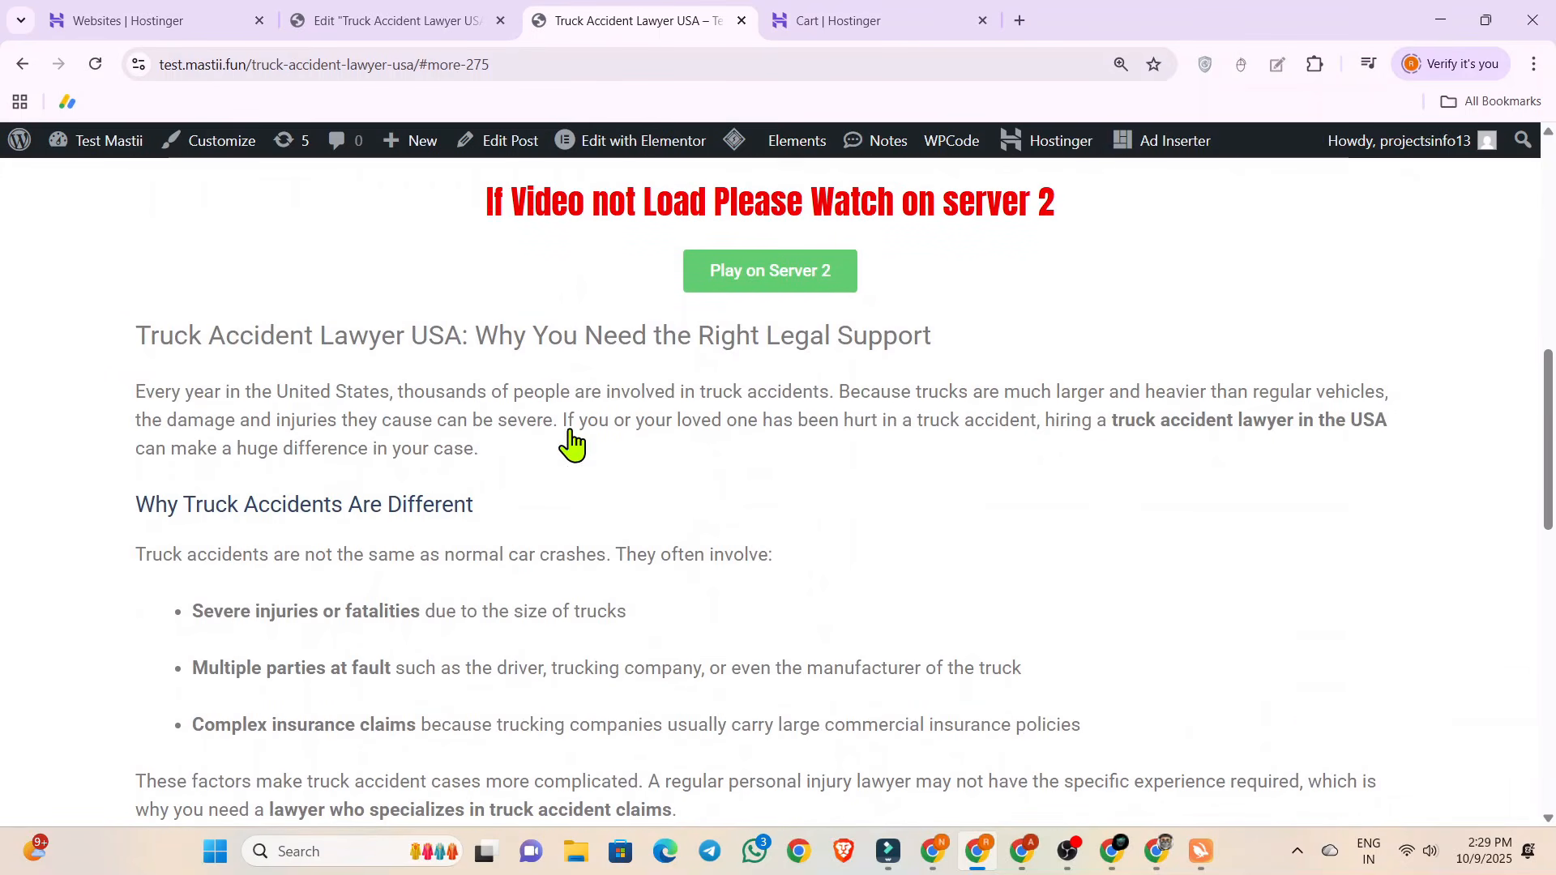
# Close the live post preview, reopen the post in Elementor and copy the home page address test.mastii.fun.
pyautogui.click(741, 20)
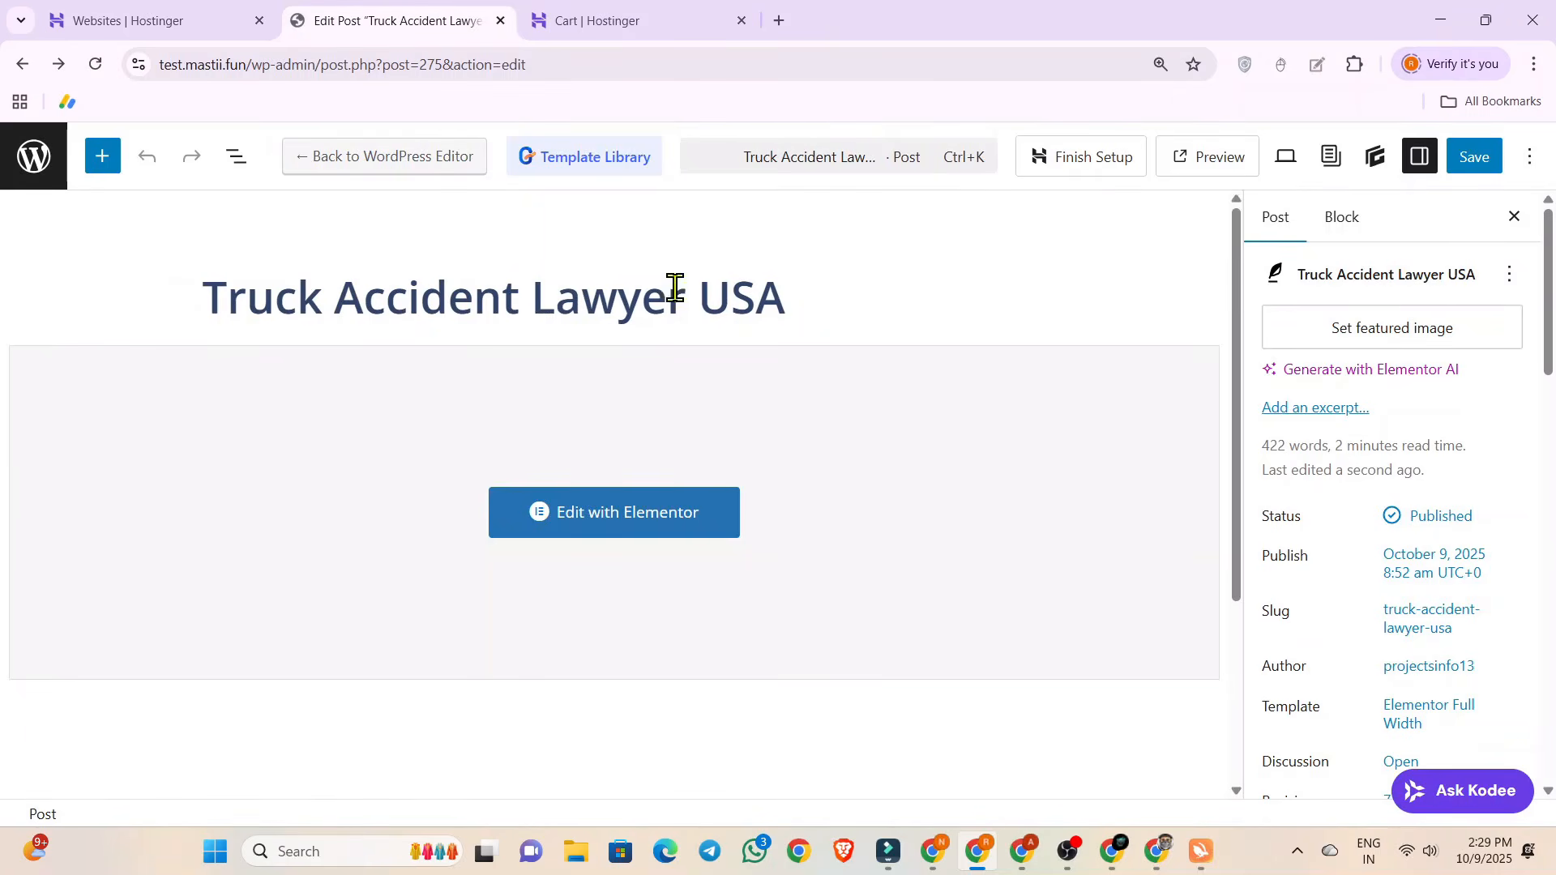
pyautogui.click(570, 521)
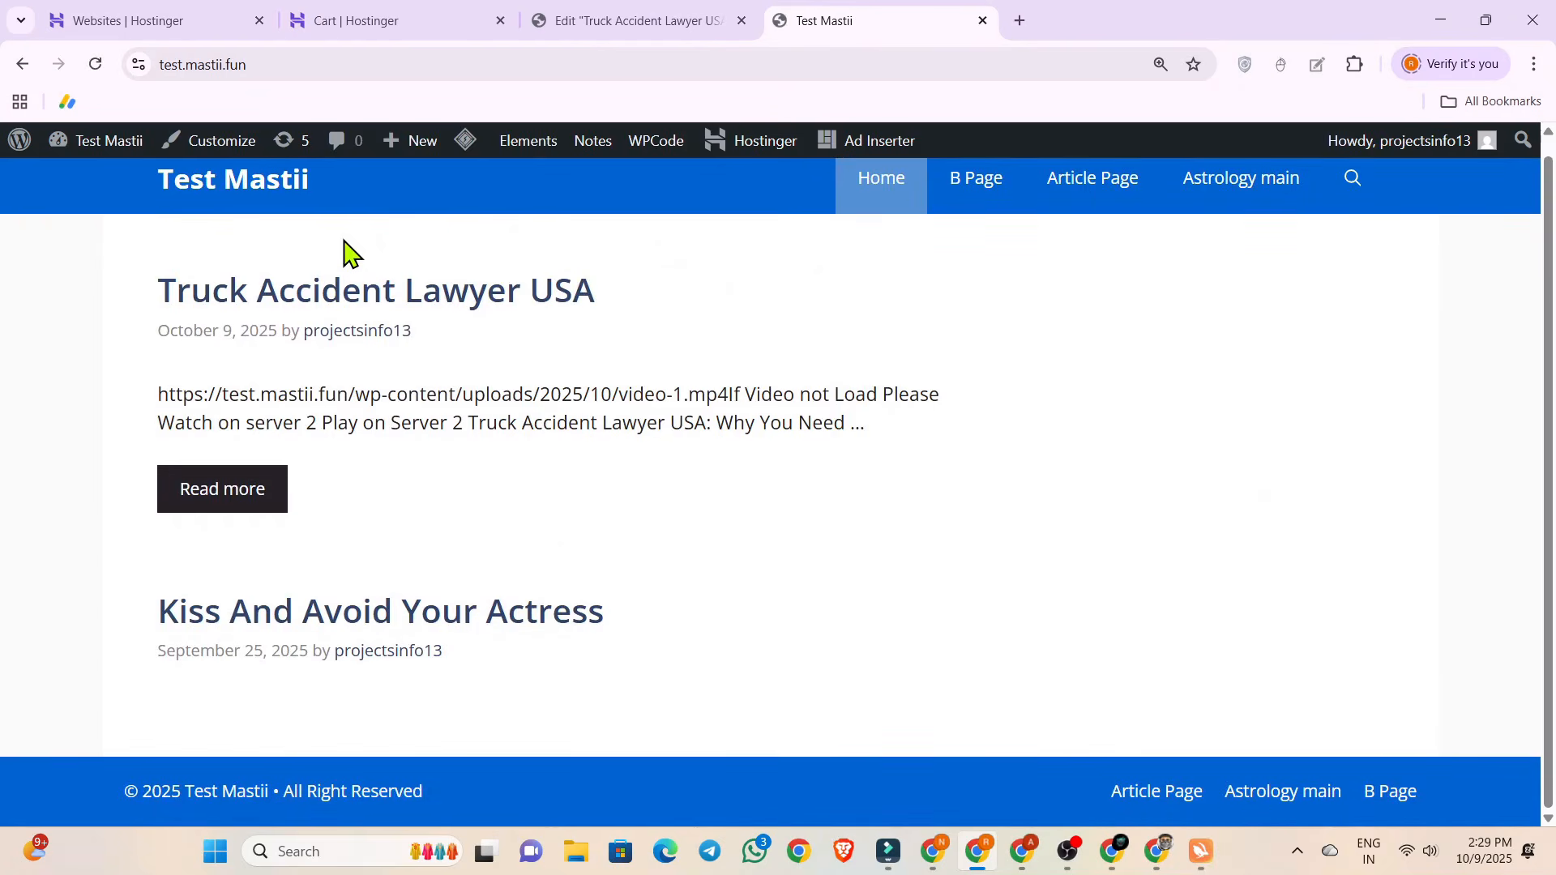
pyautogui.click(249, 68)
pyautogui.hotkey('ctrl', 'c')
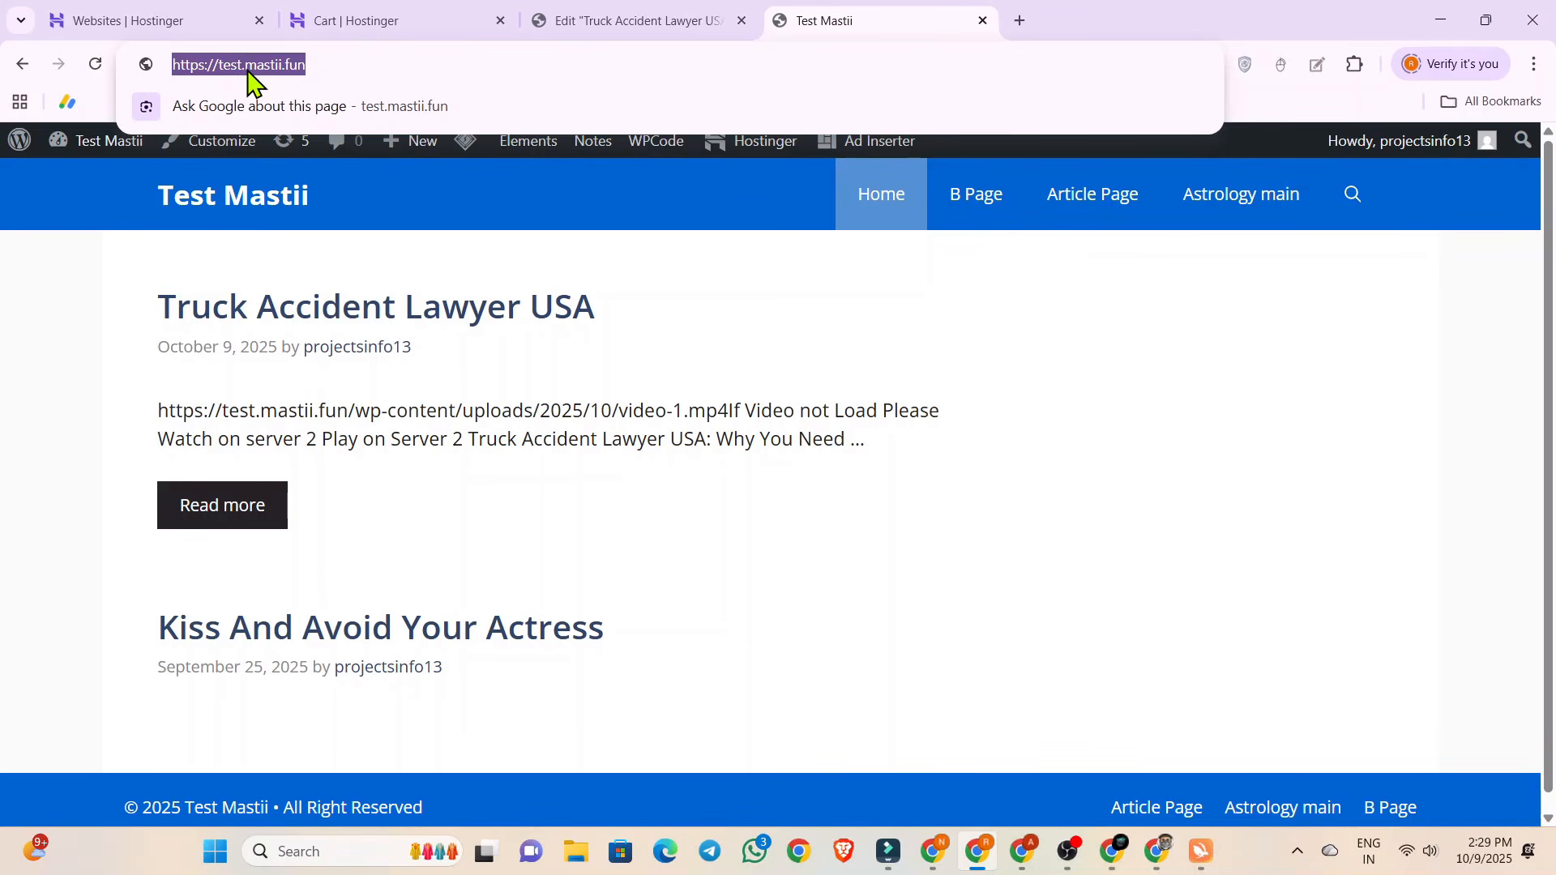
pyautogui.click(108, 336)
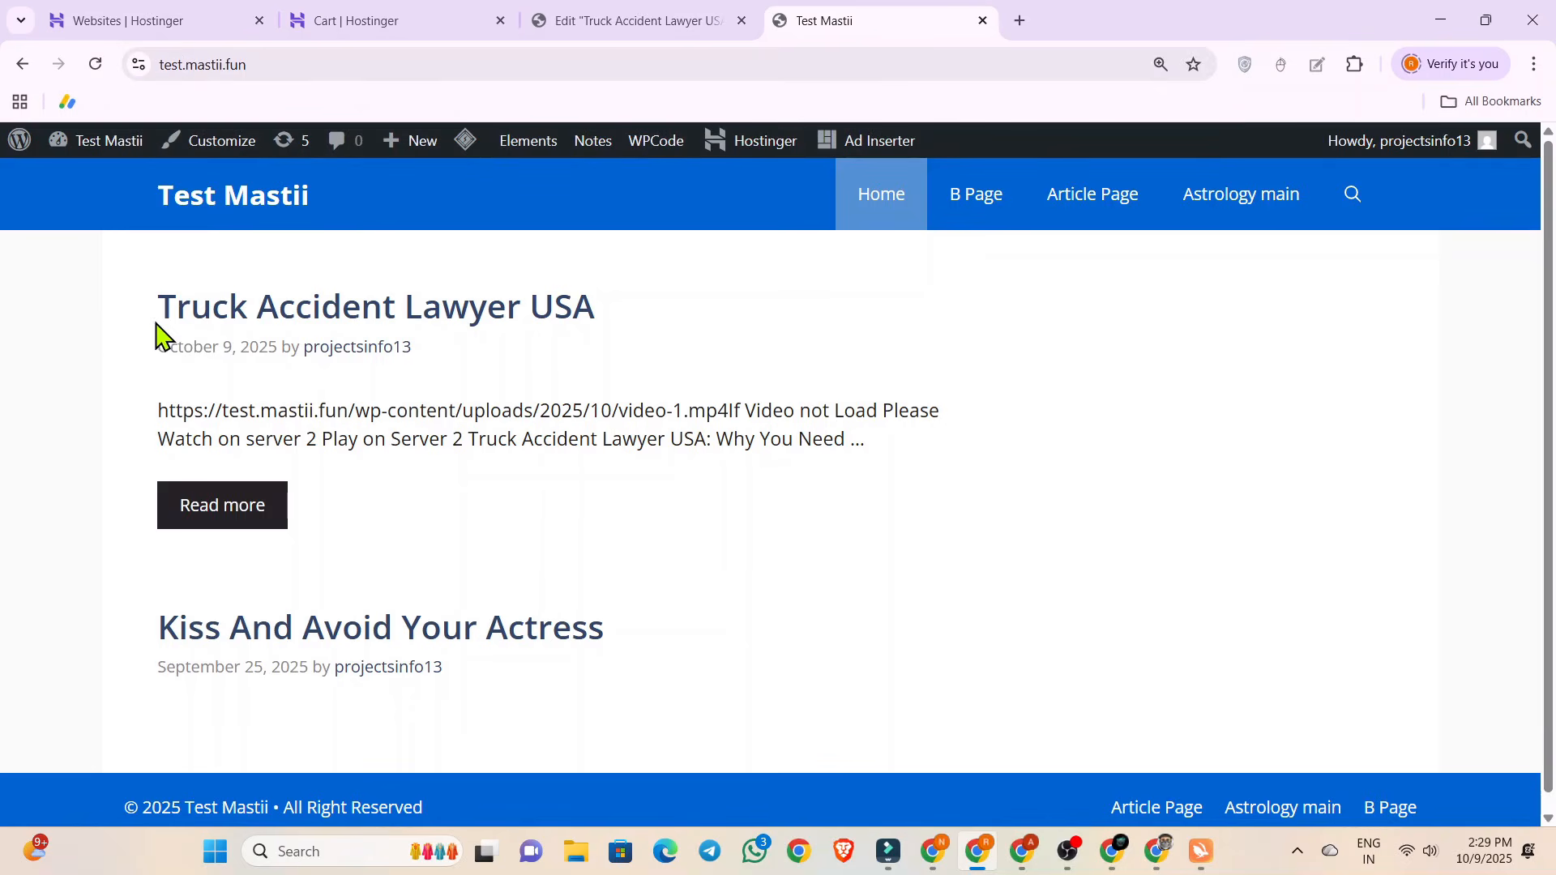
# Switch to the Adsterra publisher dashboard and review the all-domains statistics by date.
pyautogui.click(933, 851)
pyautogui.click(737, 20)
pyautogui.scroll(2, 527, 260)
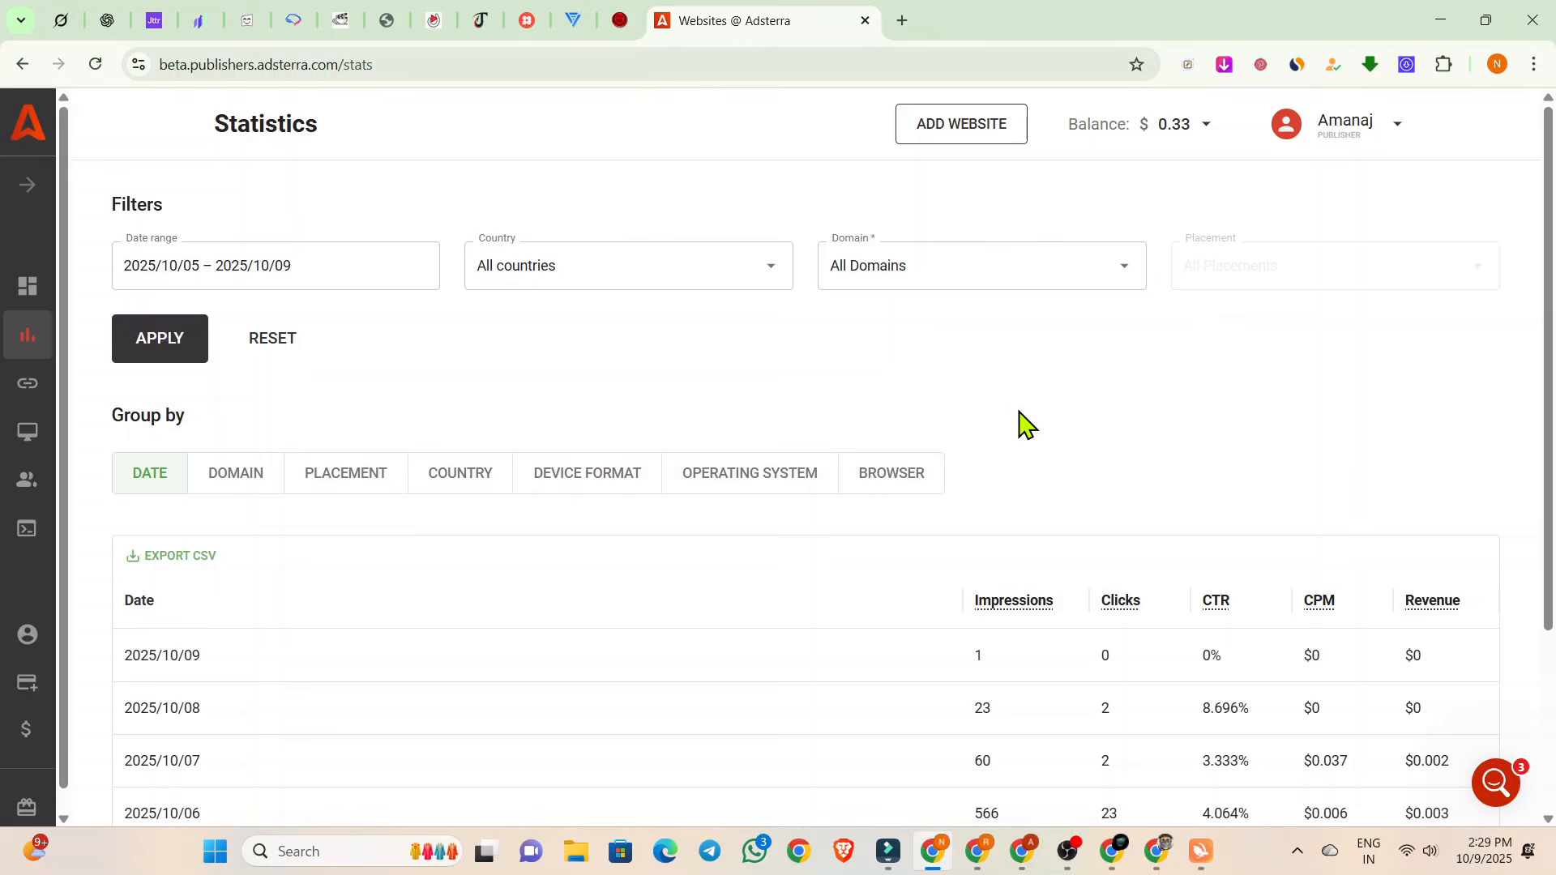
pyautogui.scroll(-5, 1024, 424)
pyautogui.scroll(5, 1078, 365)
pyautogui.scroll(-3, 1045, 332)
pyautogui.scroll(2, 1063, 375)
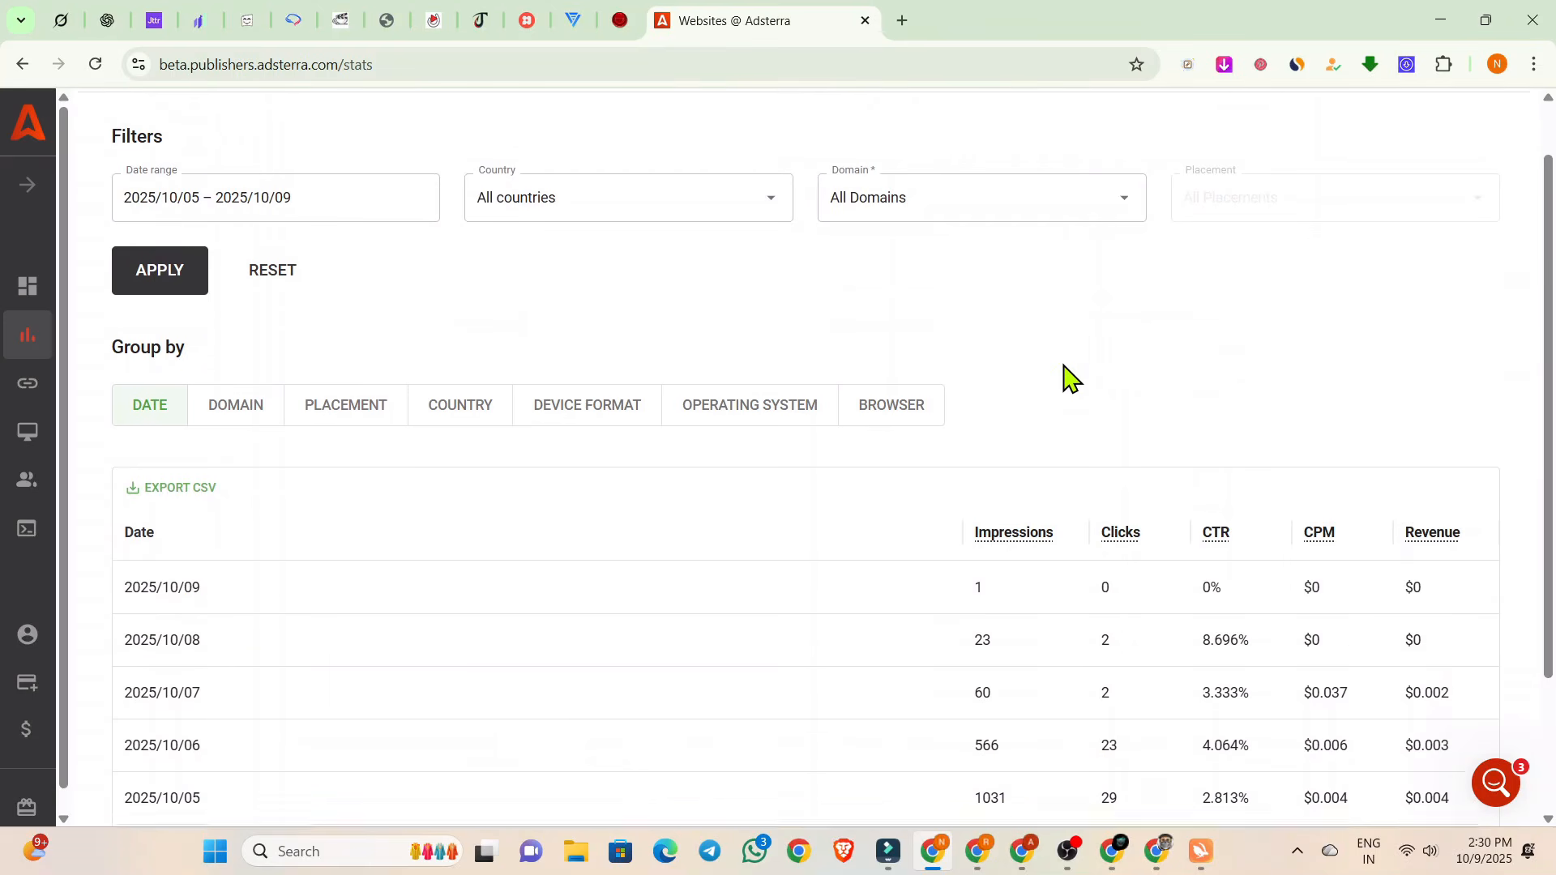
# Group the Adsterra statistics by country and compare impressions, clicks, CTR, CPM and revenue per country.
pyautogui.click(469, 436)
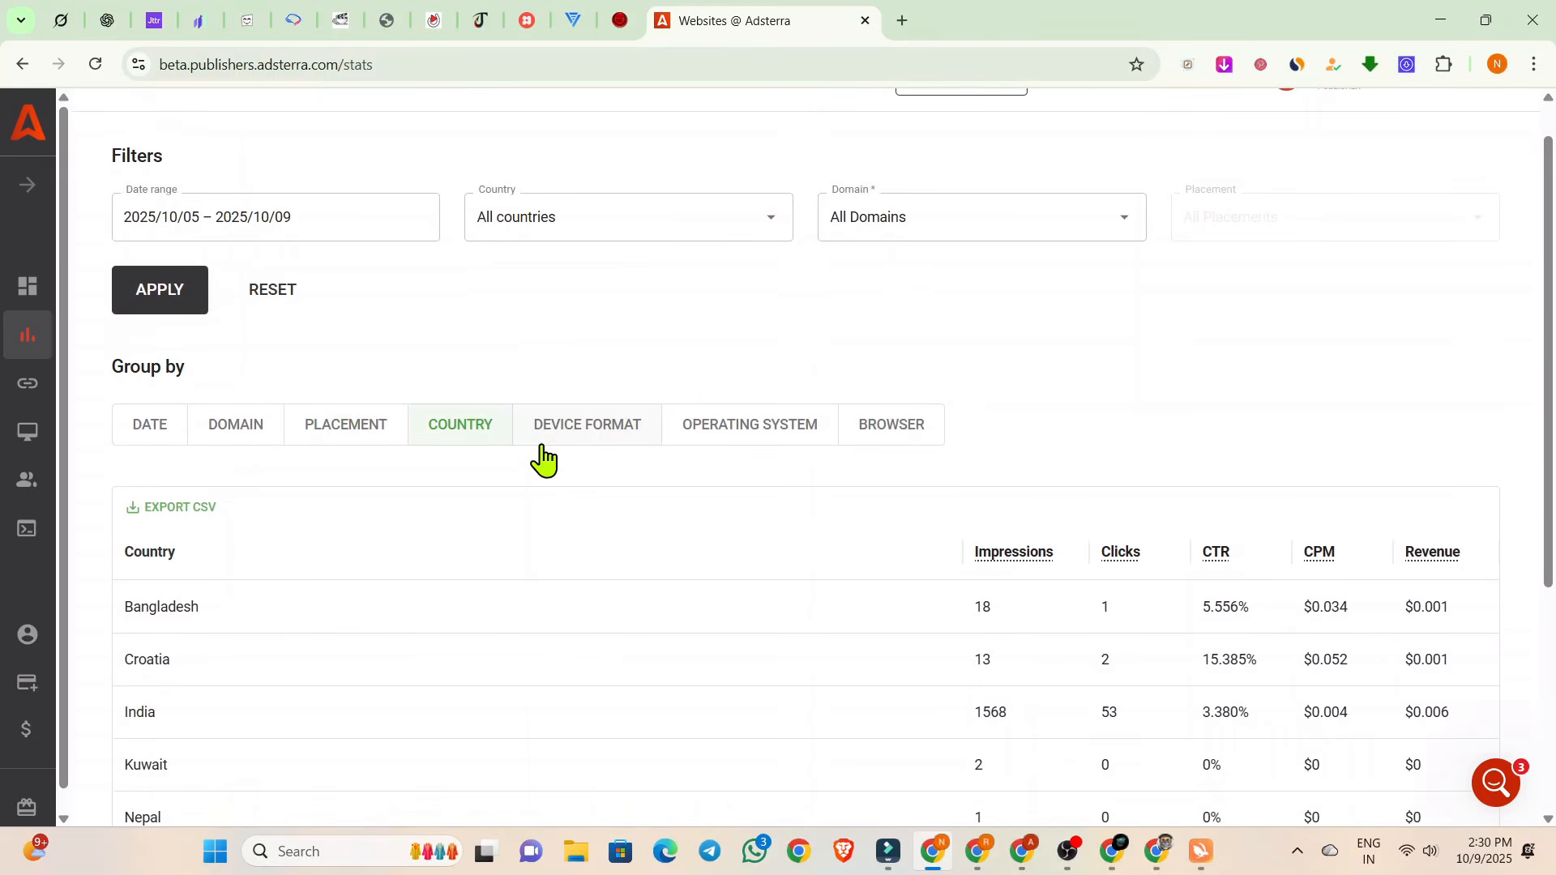
pyautogui.scroll(-4, 538, 455)
pyautogui.scroll(1, 545, 456)
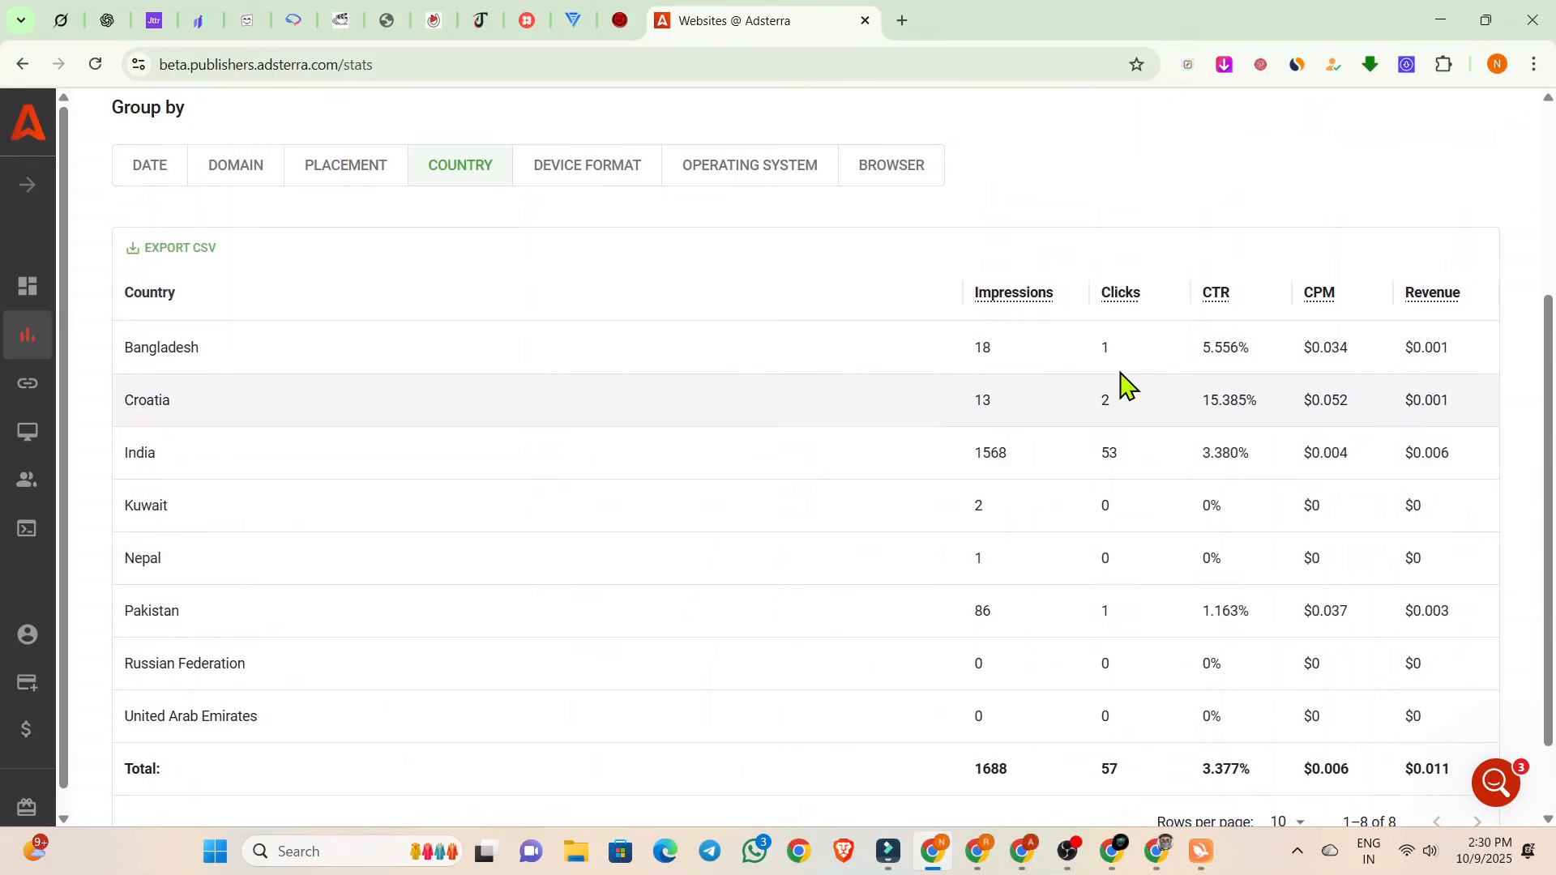
pyautogui.scroll(-1, 1026, 405)
pyautogui.scroll(1, 1024, 563)
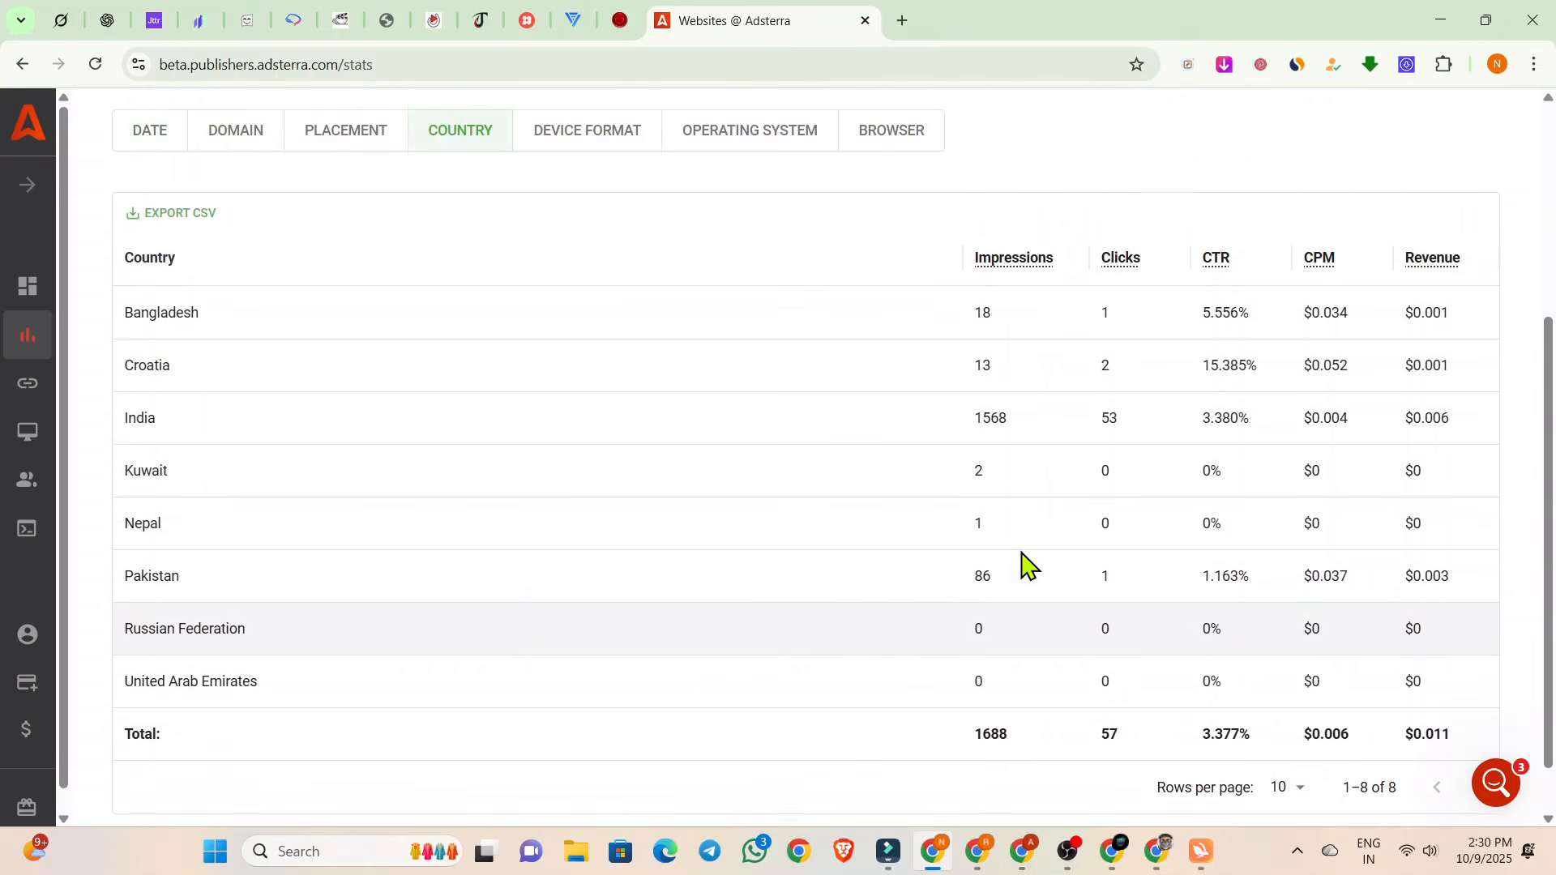
pyautogui.scroll(1, 790, 446)
pyautogui.scroll(-1, 773, 440)
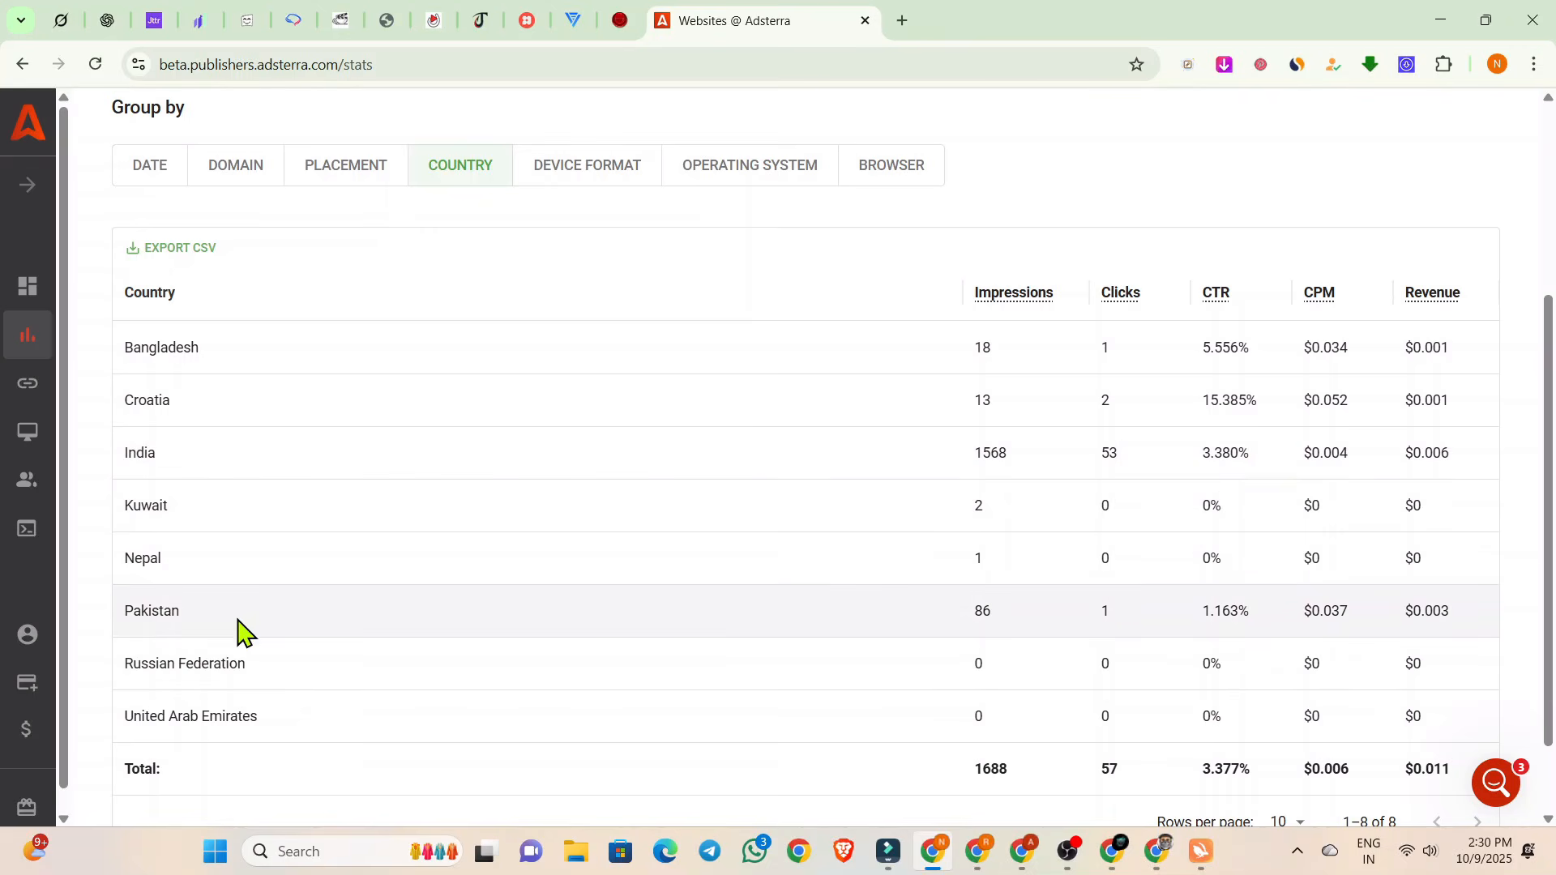
pyautogui.scroll(3, 296, 413)
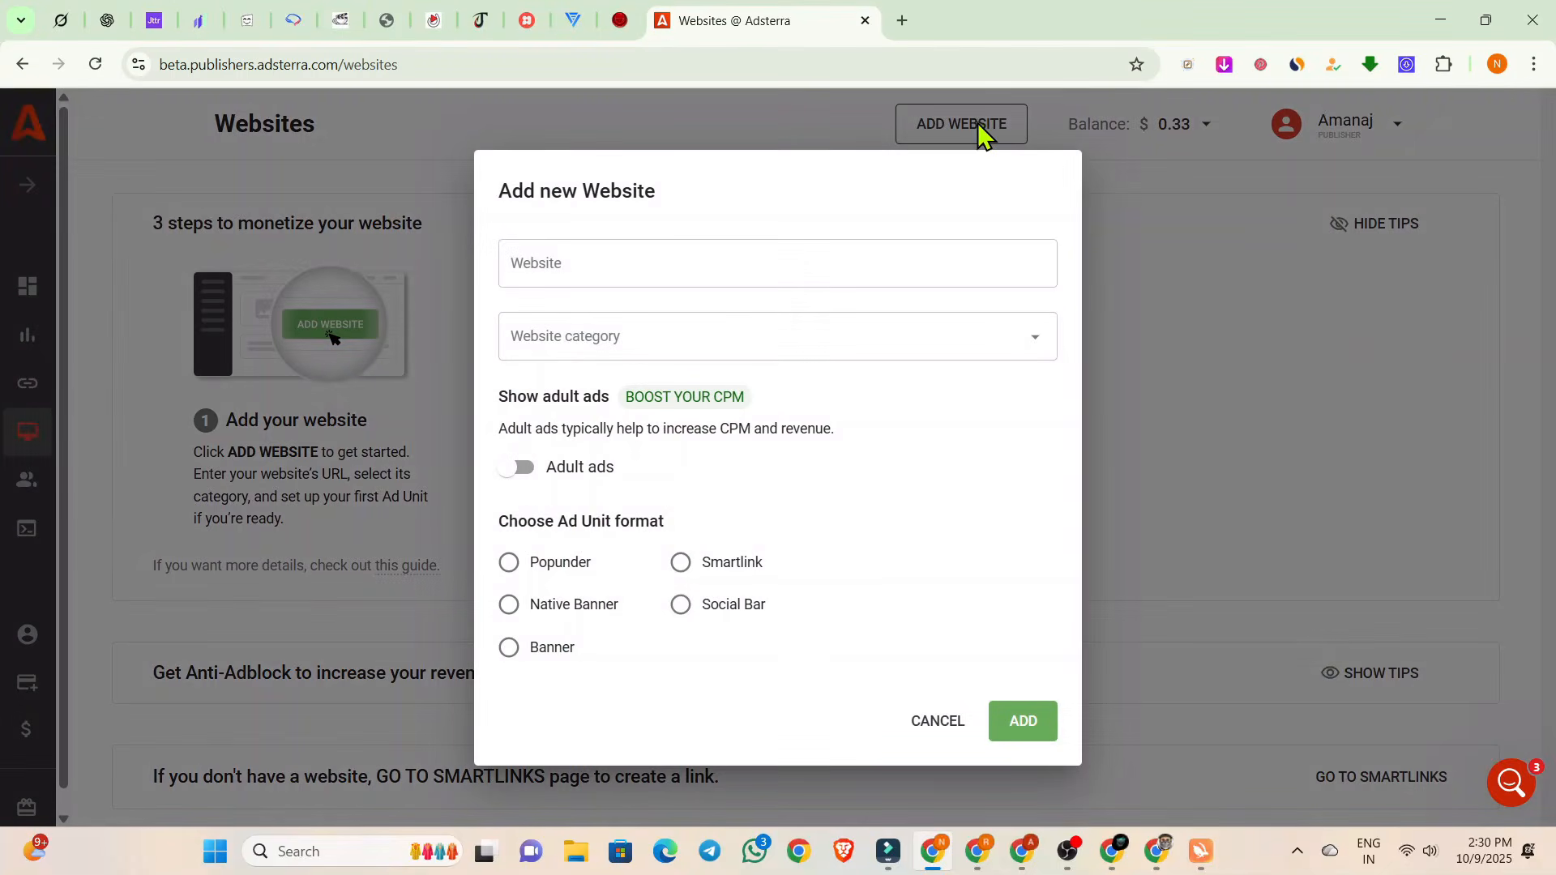
pyautogui.click(620, 279)
pyautogui.hotkey('ctrl', 'v')
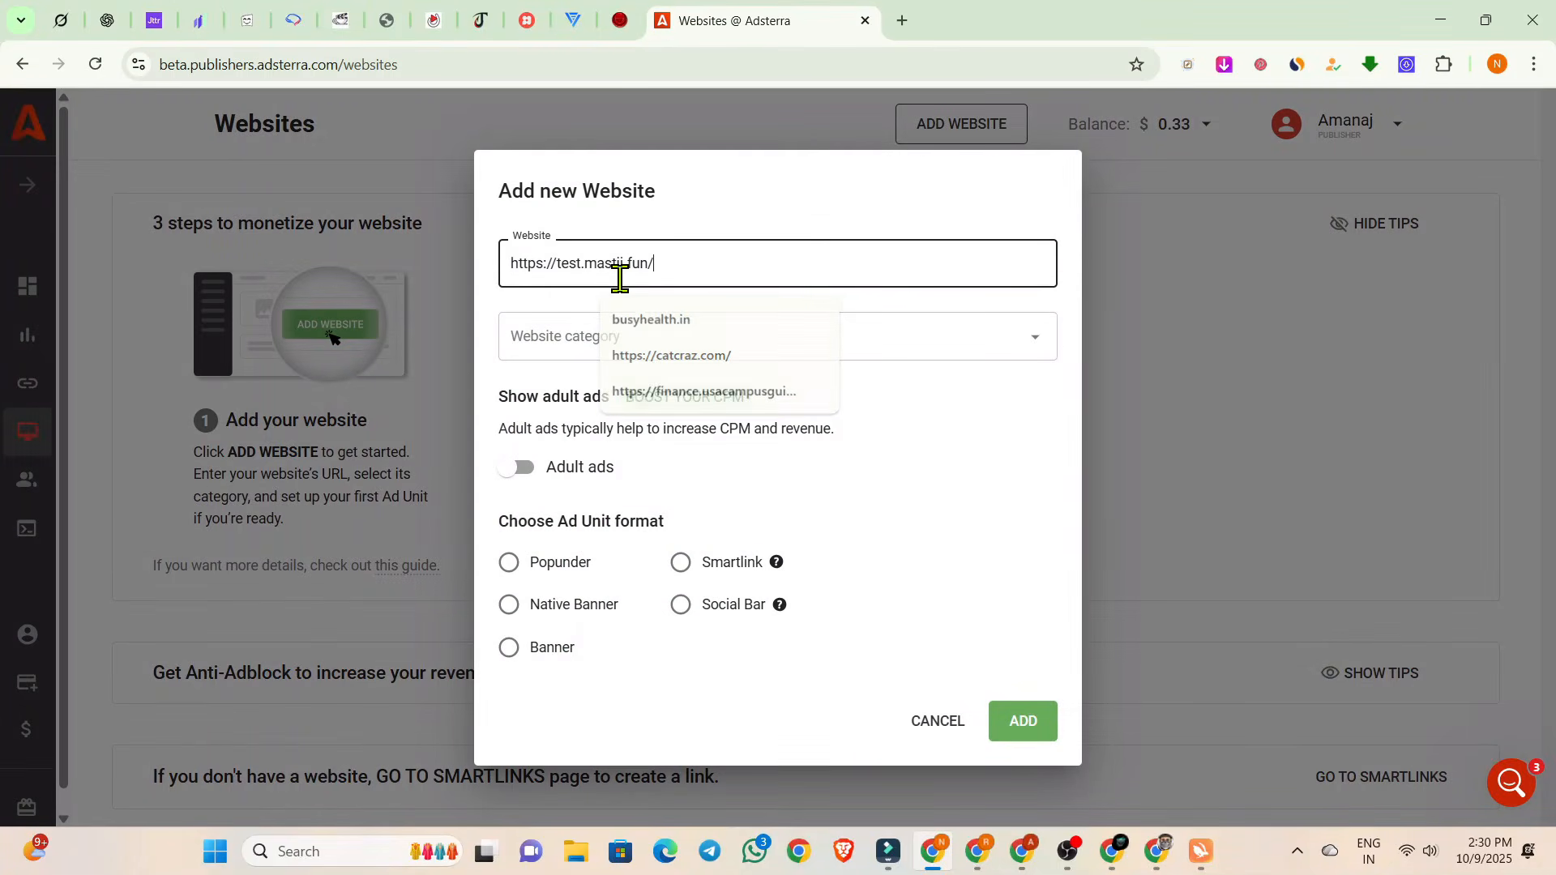
pyautogui.click(573, 336)
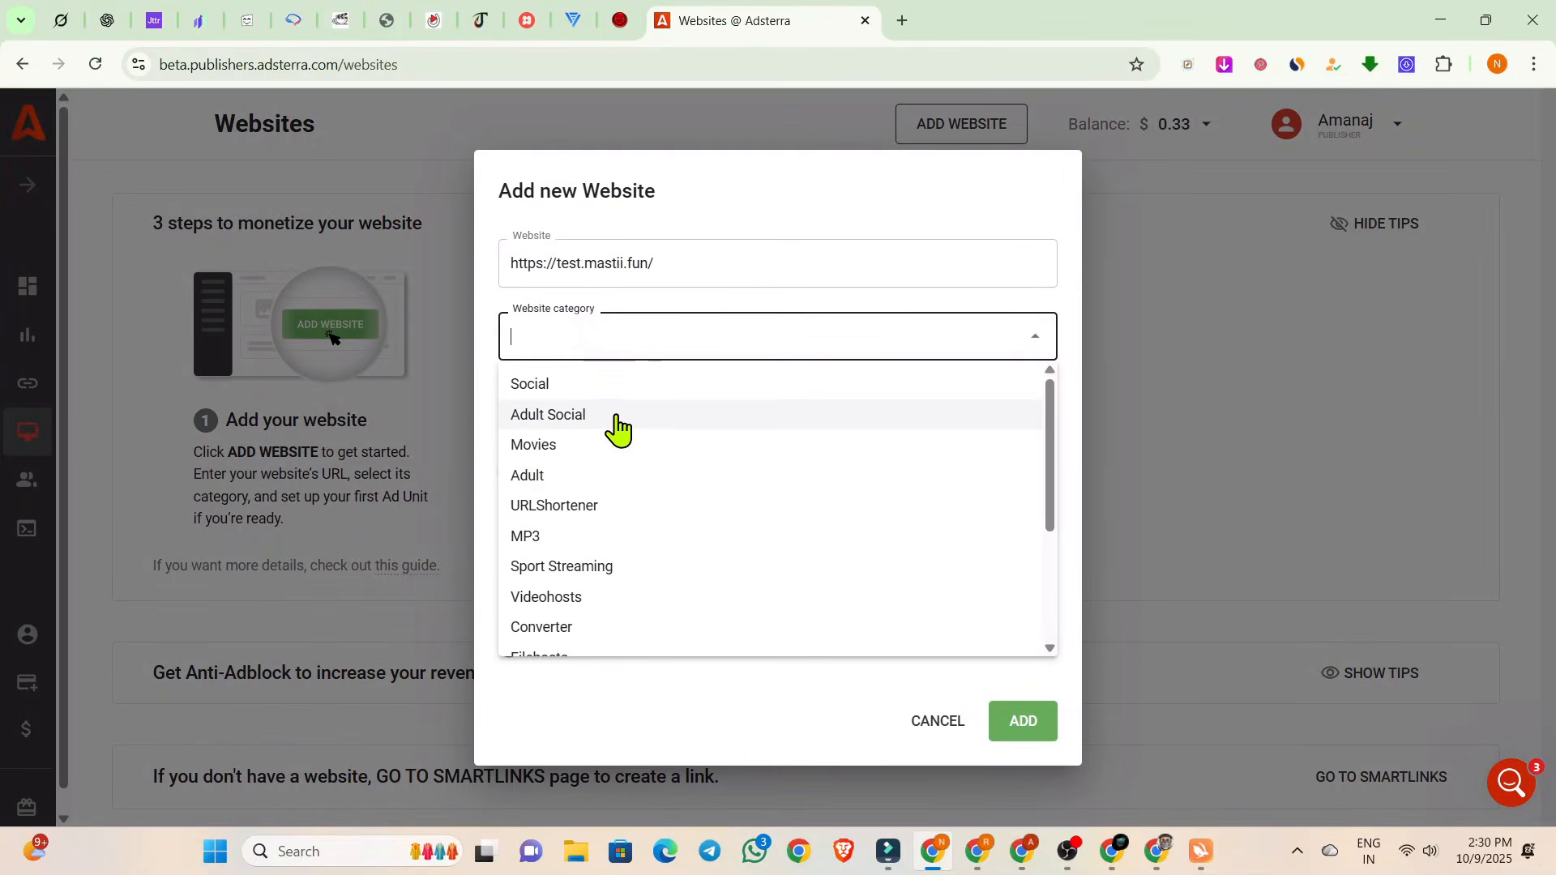
pyautogui.scroll(-3, 619, 427)
pyautogui.scroll(3, 618, 427)
pyautogui.click(607, 422)
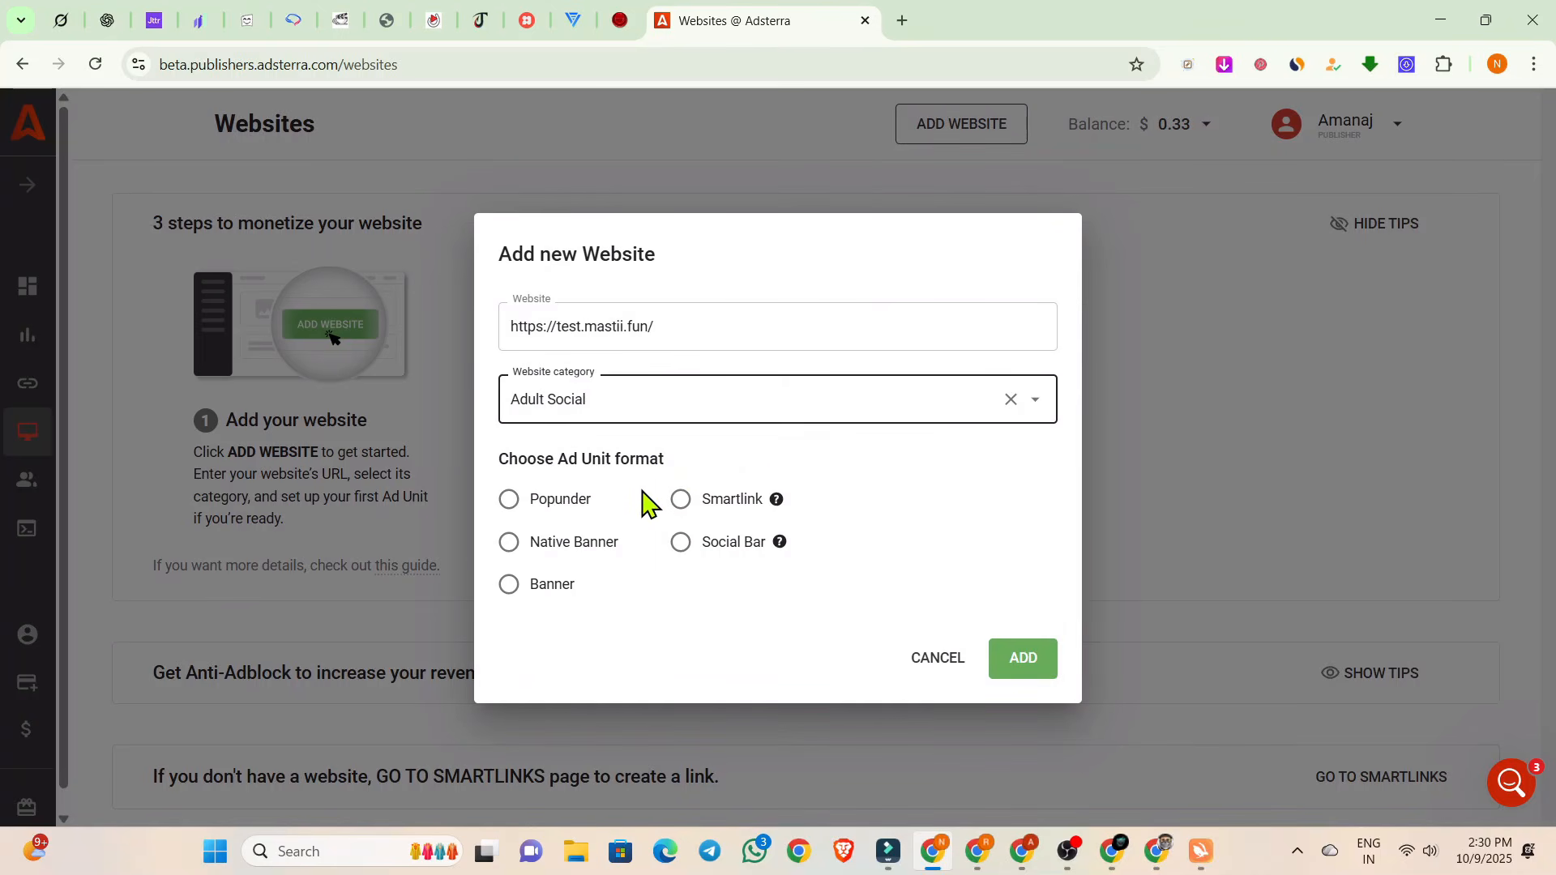
# Choose the Banner ad unit format in size 320x50, submit the new website and dismiss the review notice.
pyautogui.click(509, 584)
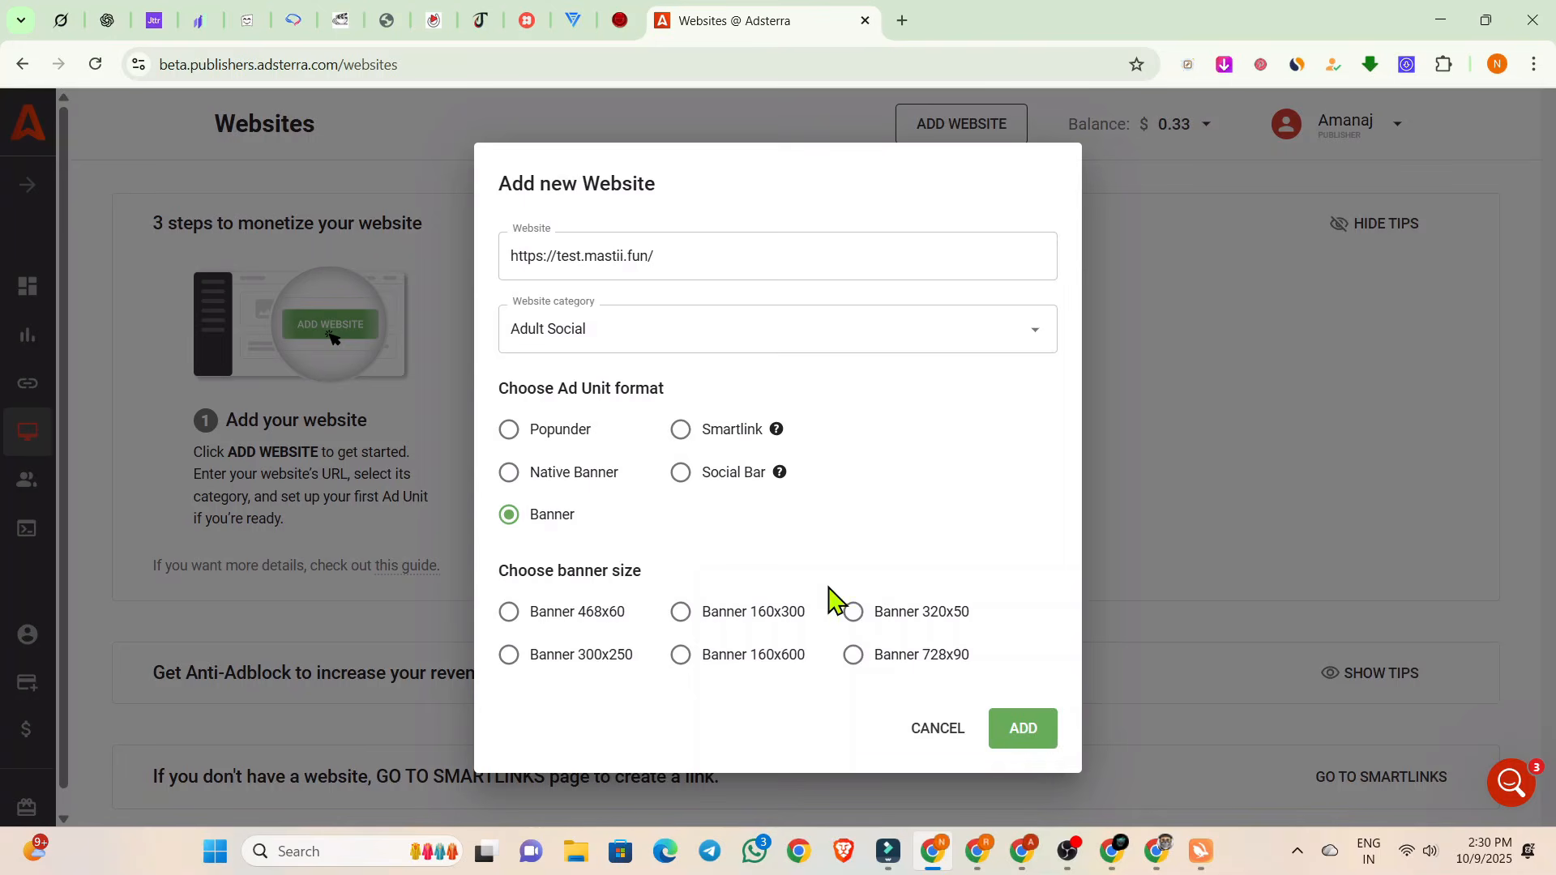
pyautogui.click(852, 614)
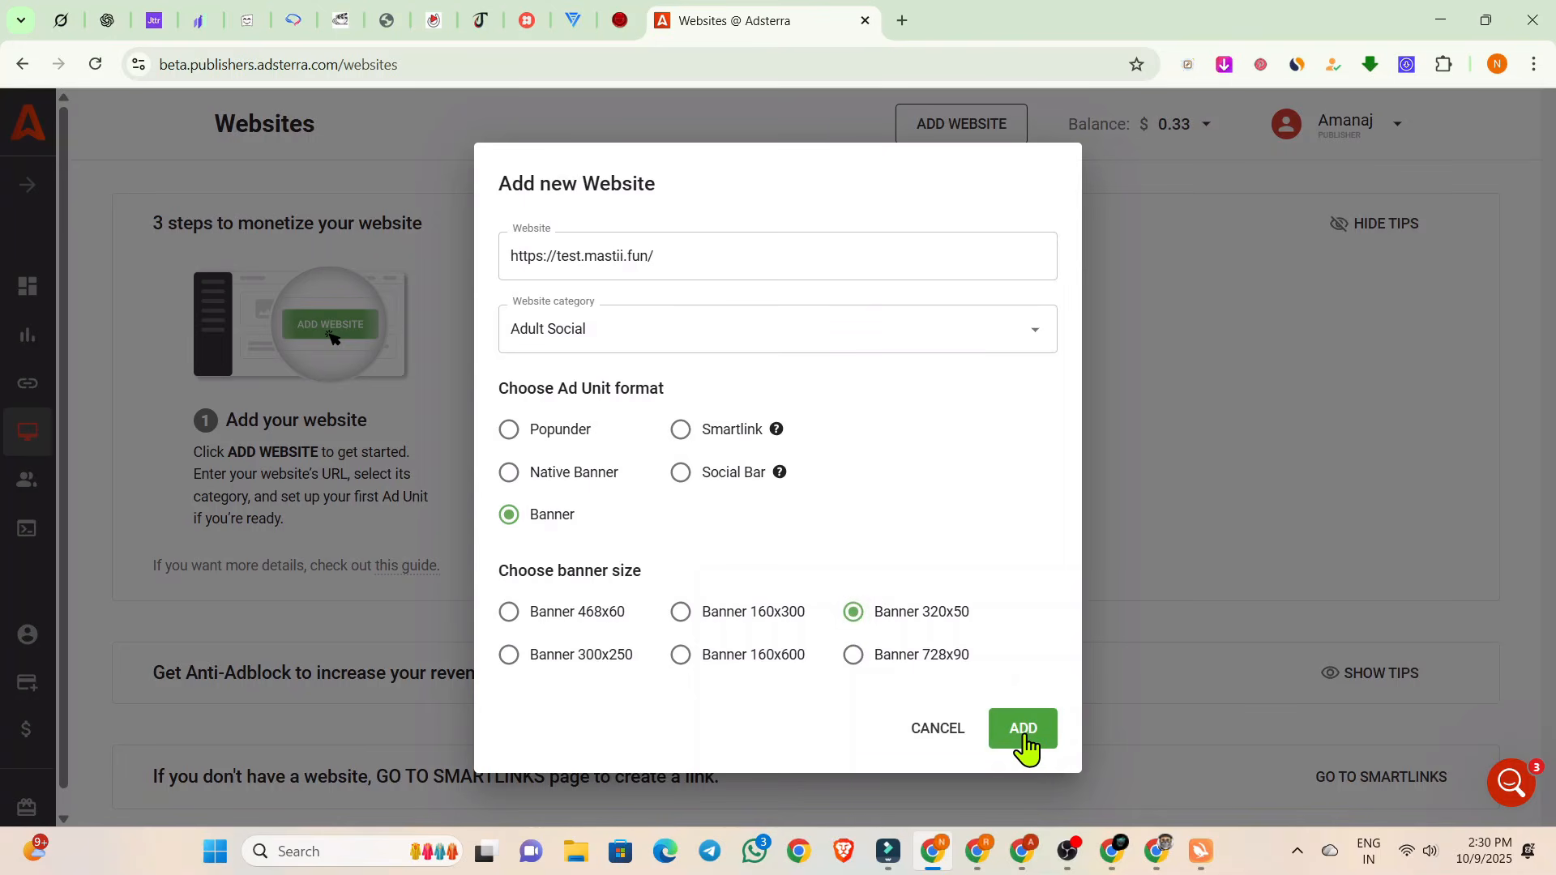
pyautogui.click(1026, 743)
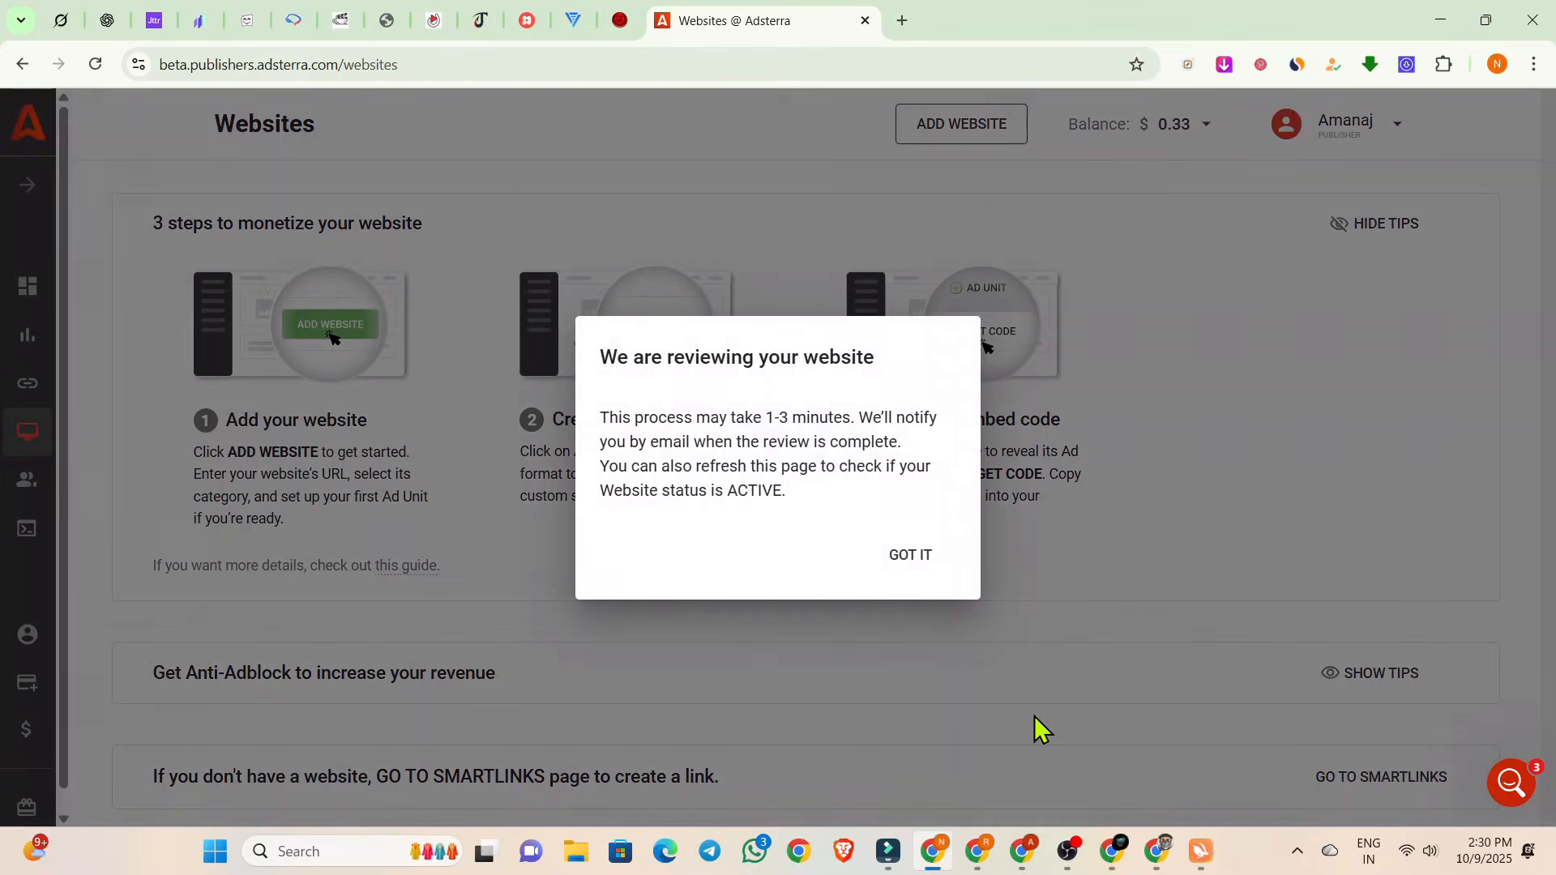
pyautogui.click(908, 555)
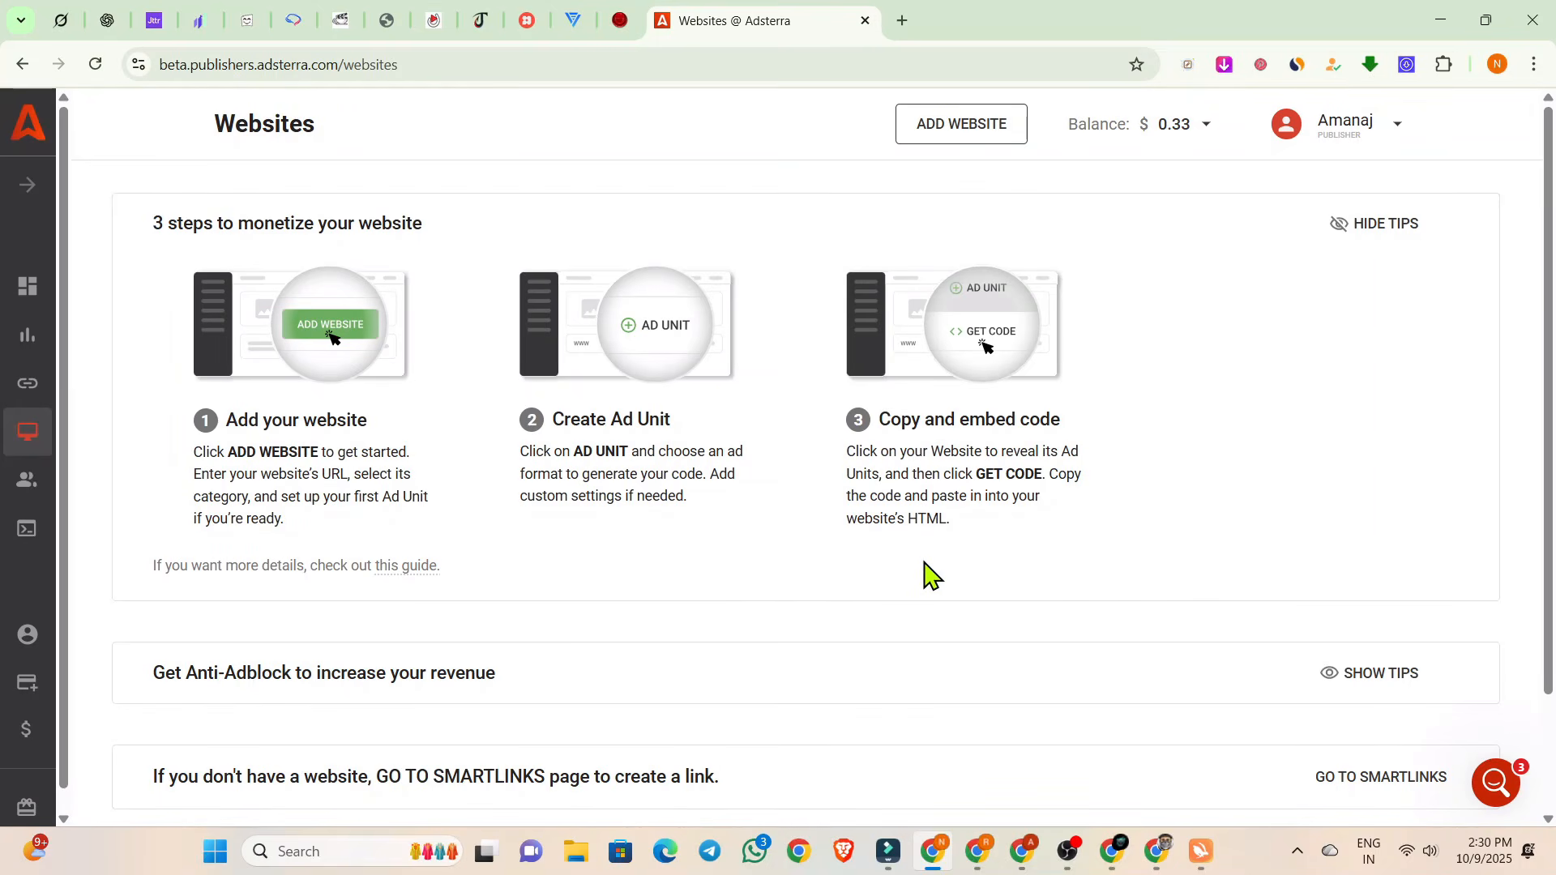
# Check the review status of the newly added website in the websites list.
pyautogui.scroll(-2, 766, 485)
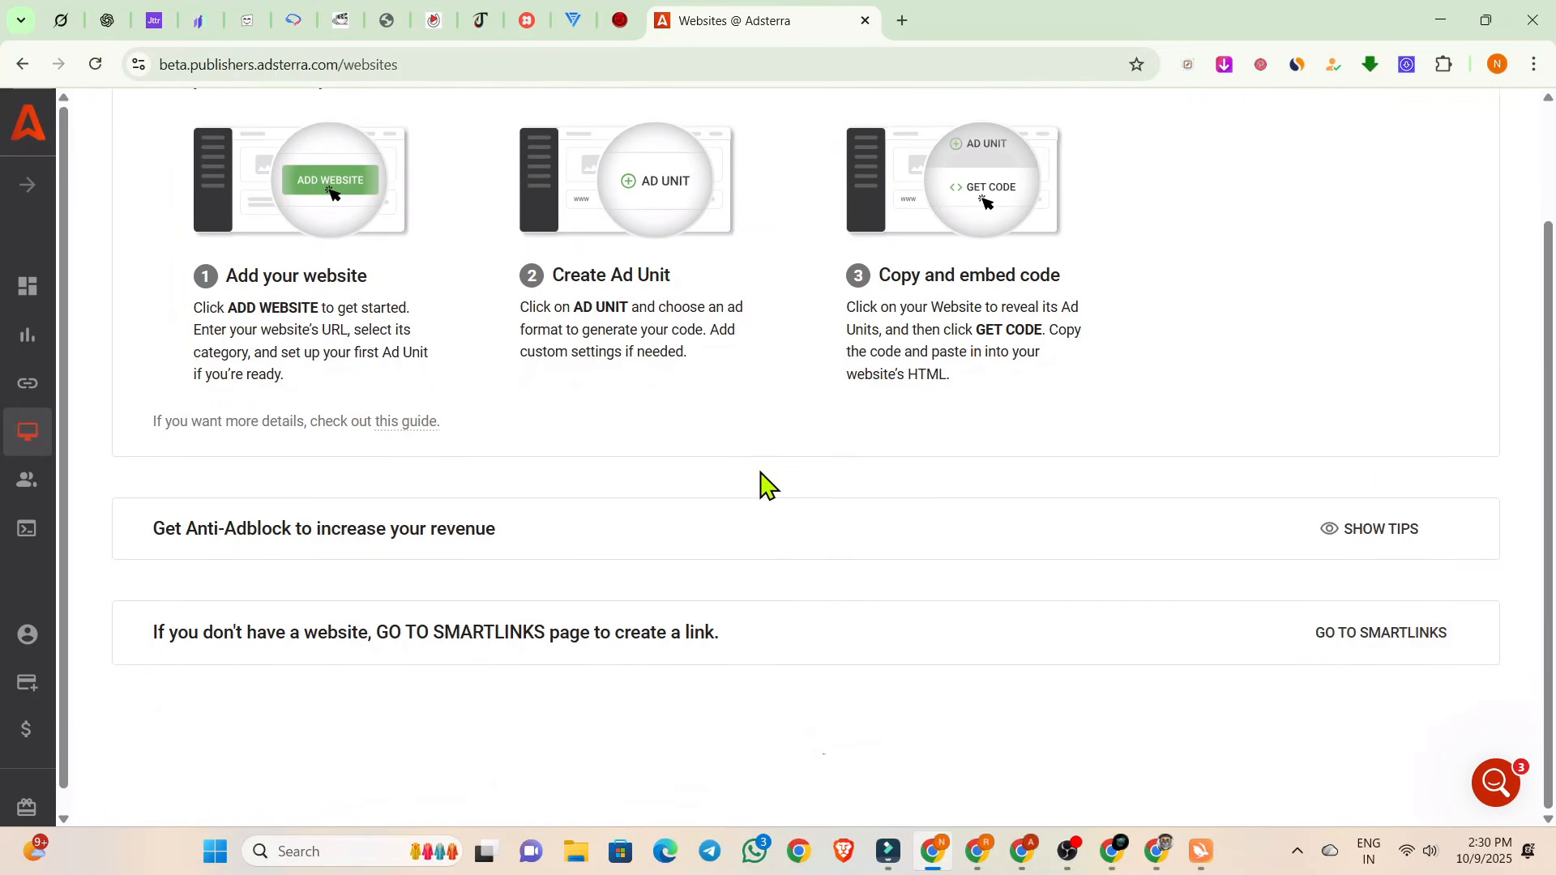
pyautogui.scroll(-4, 765, 485)
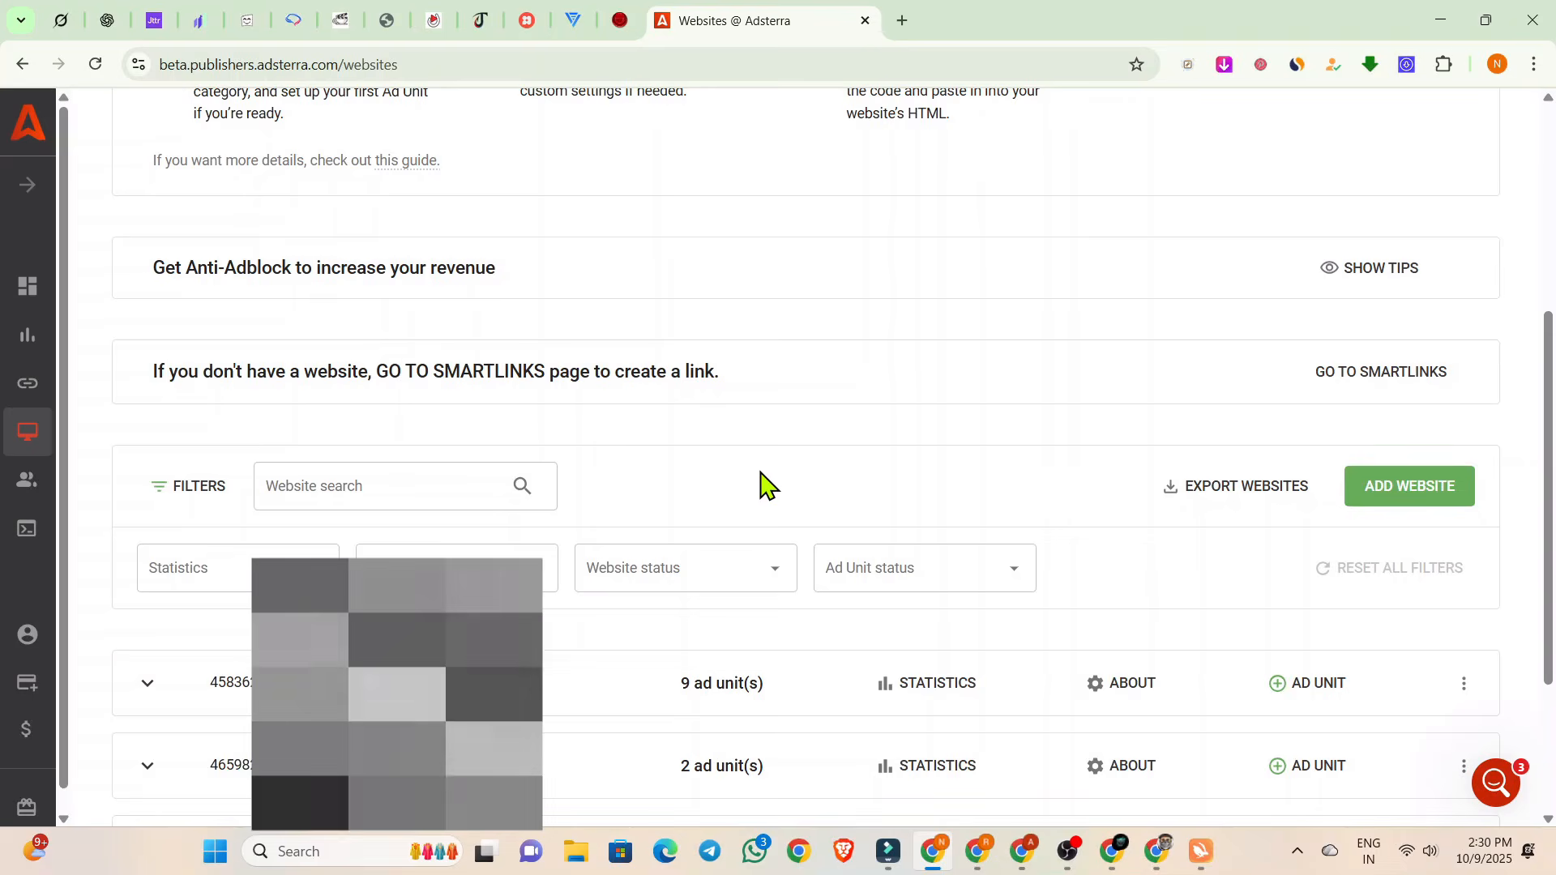
pyautogui.scroll(-3, 765, 484)
pyautogui.scroll(-3, 766, 484)
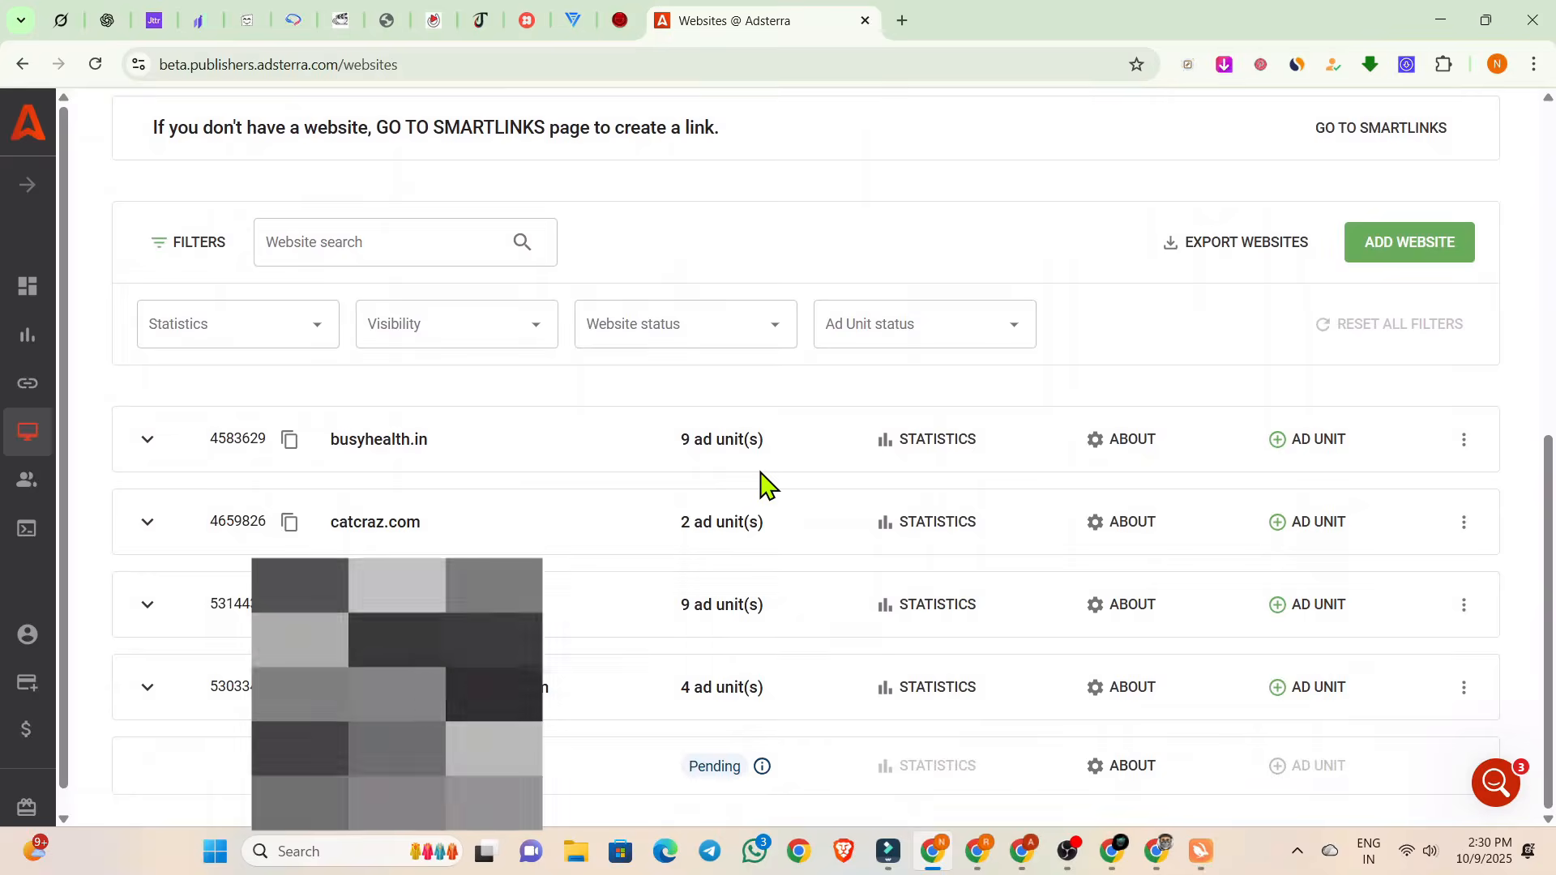
pyautogui.scroll(5, 766, 484)
pyautogui.scroll(-2, 766, 485)
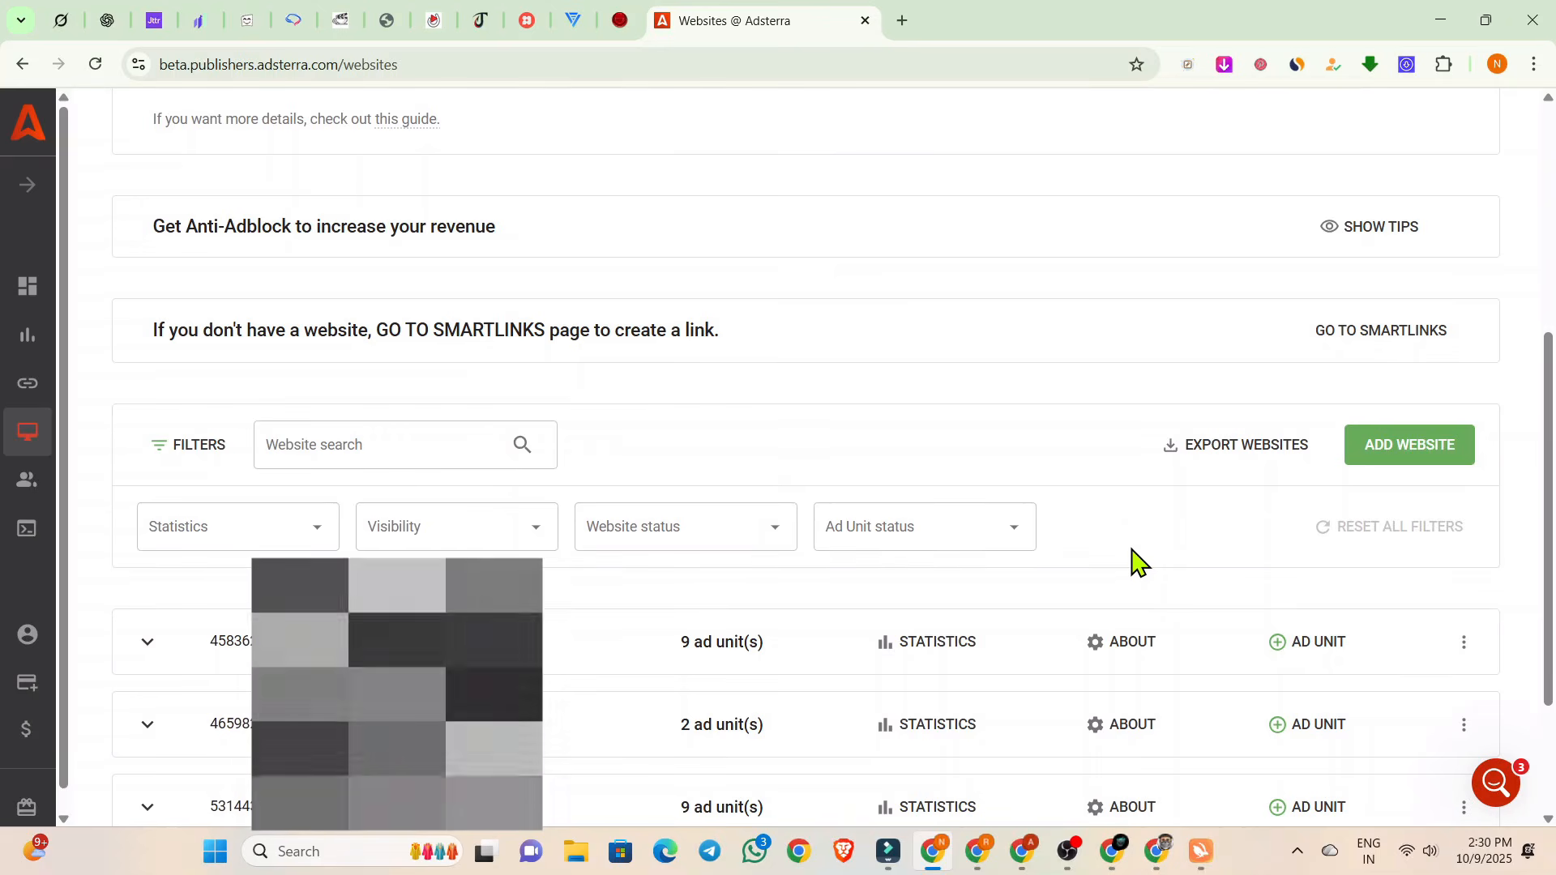
pyautogui.click(1374, 454)
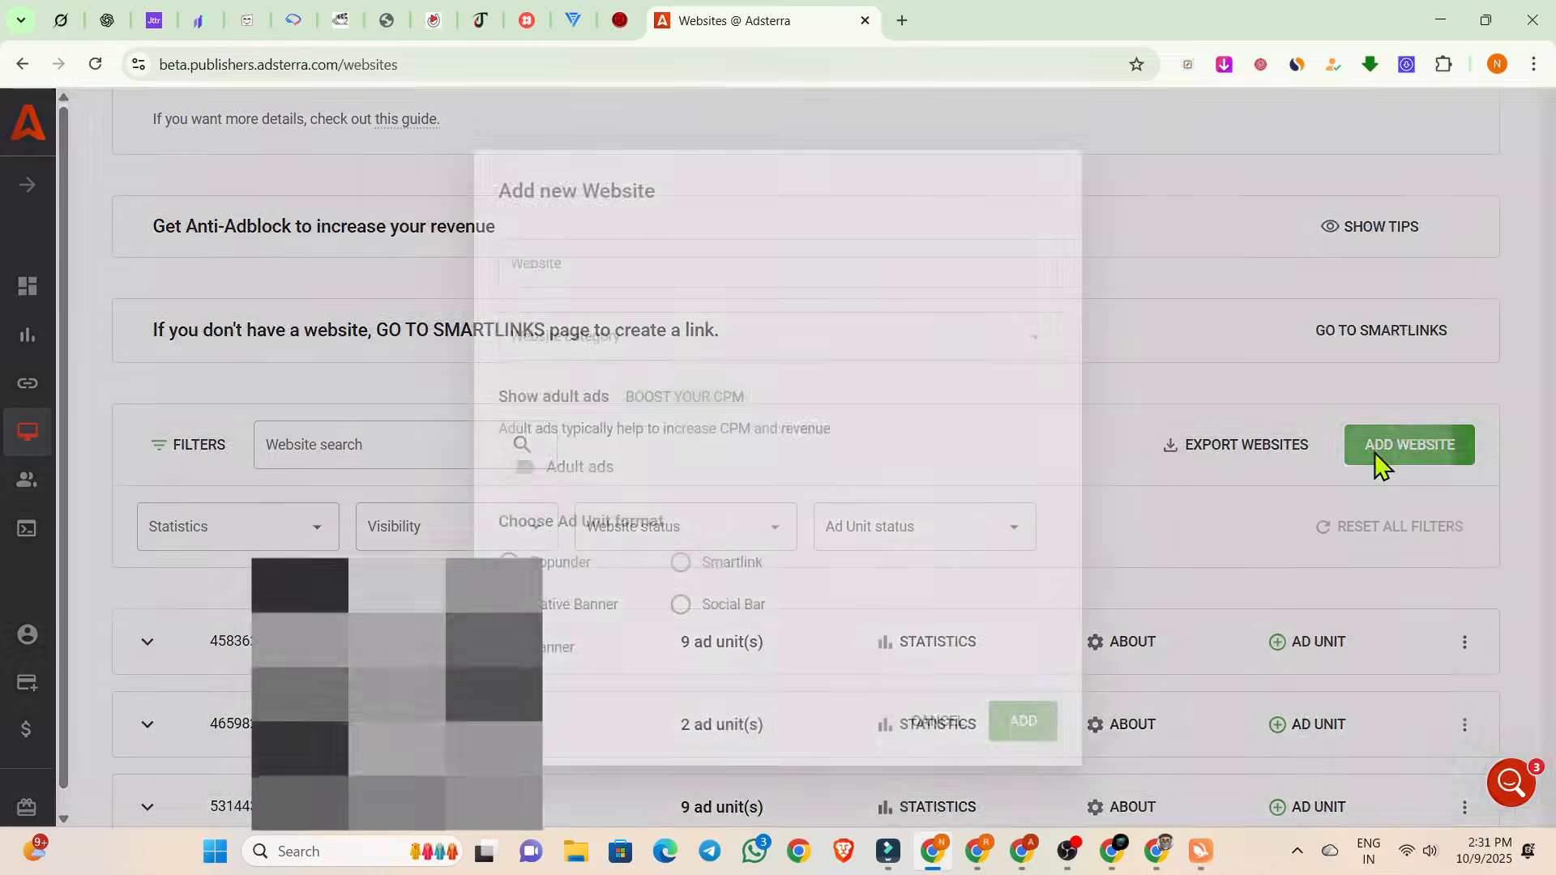
pyautogui.click(743, 261)
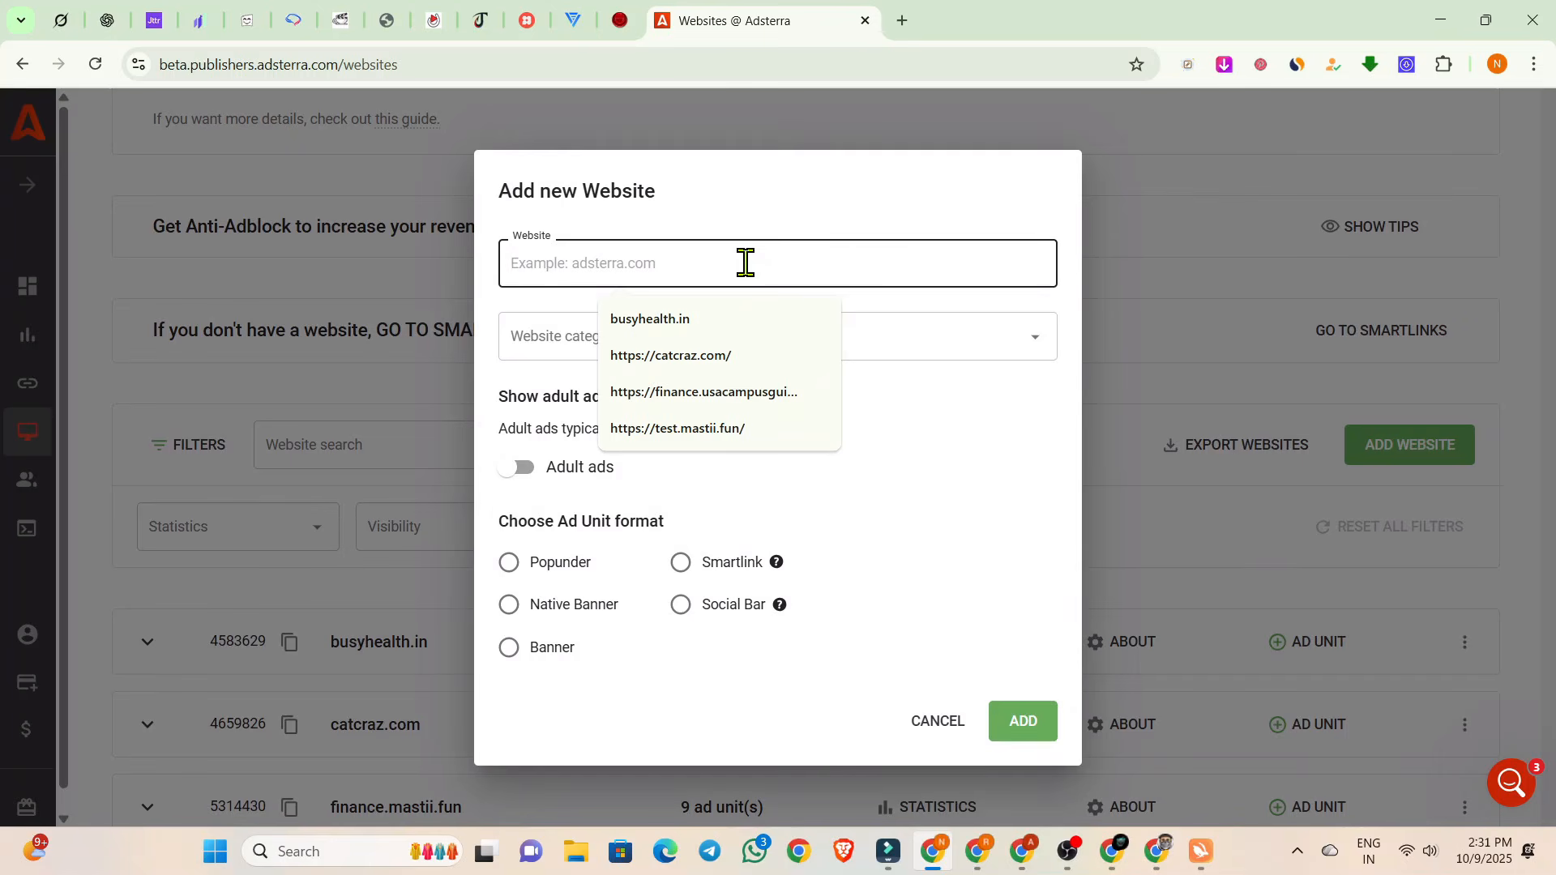
pyautogui.click(482, 323)
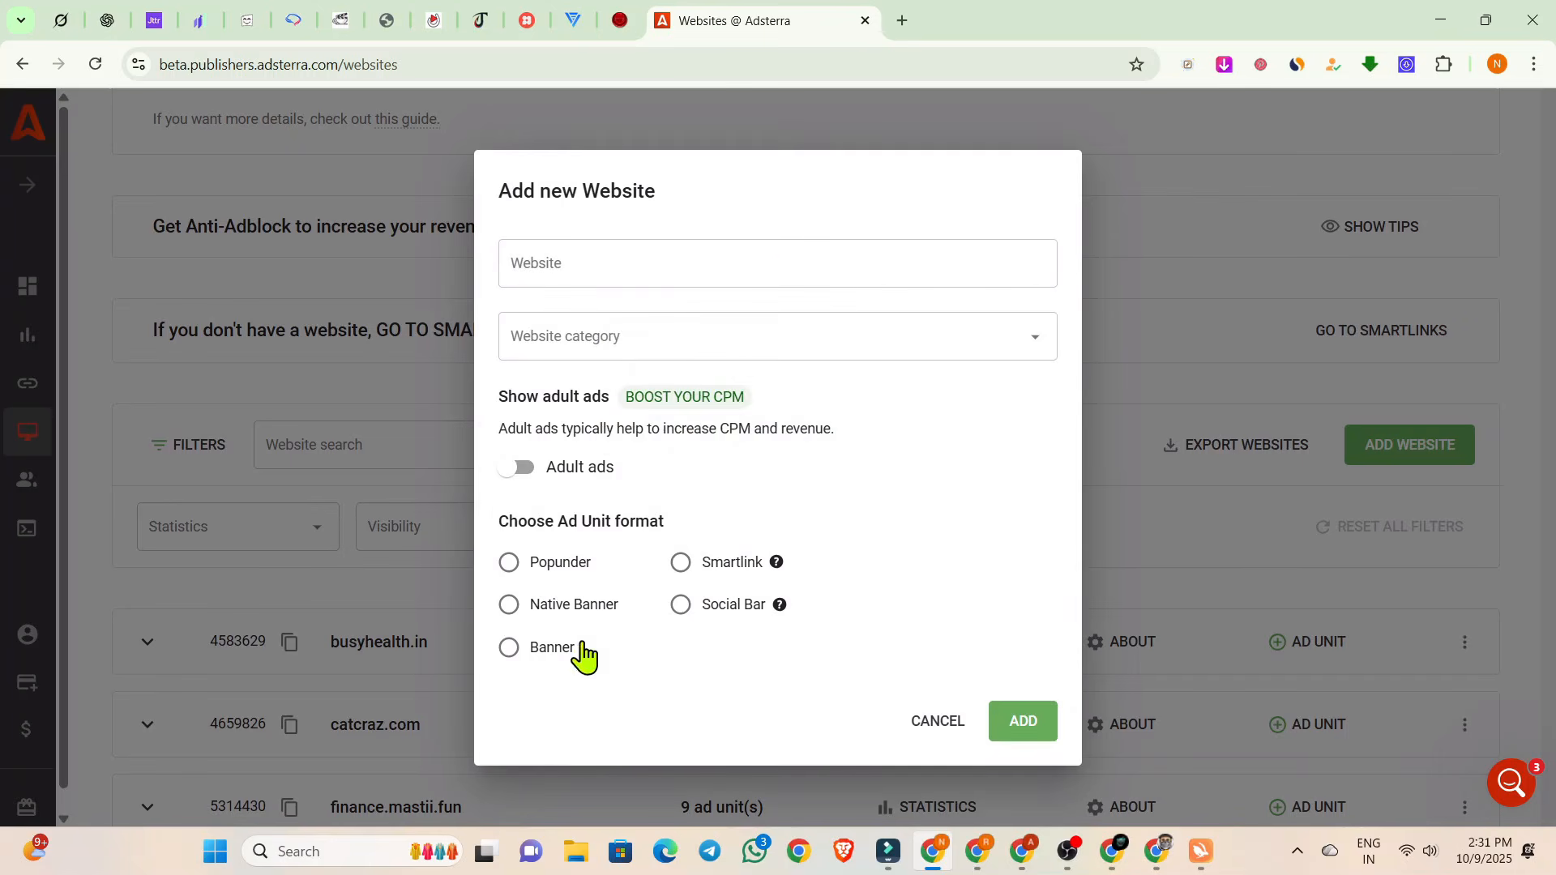
pyautogui.click(914, 731)
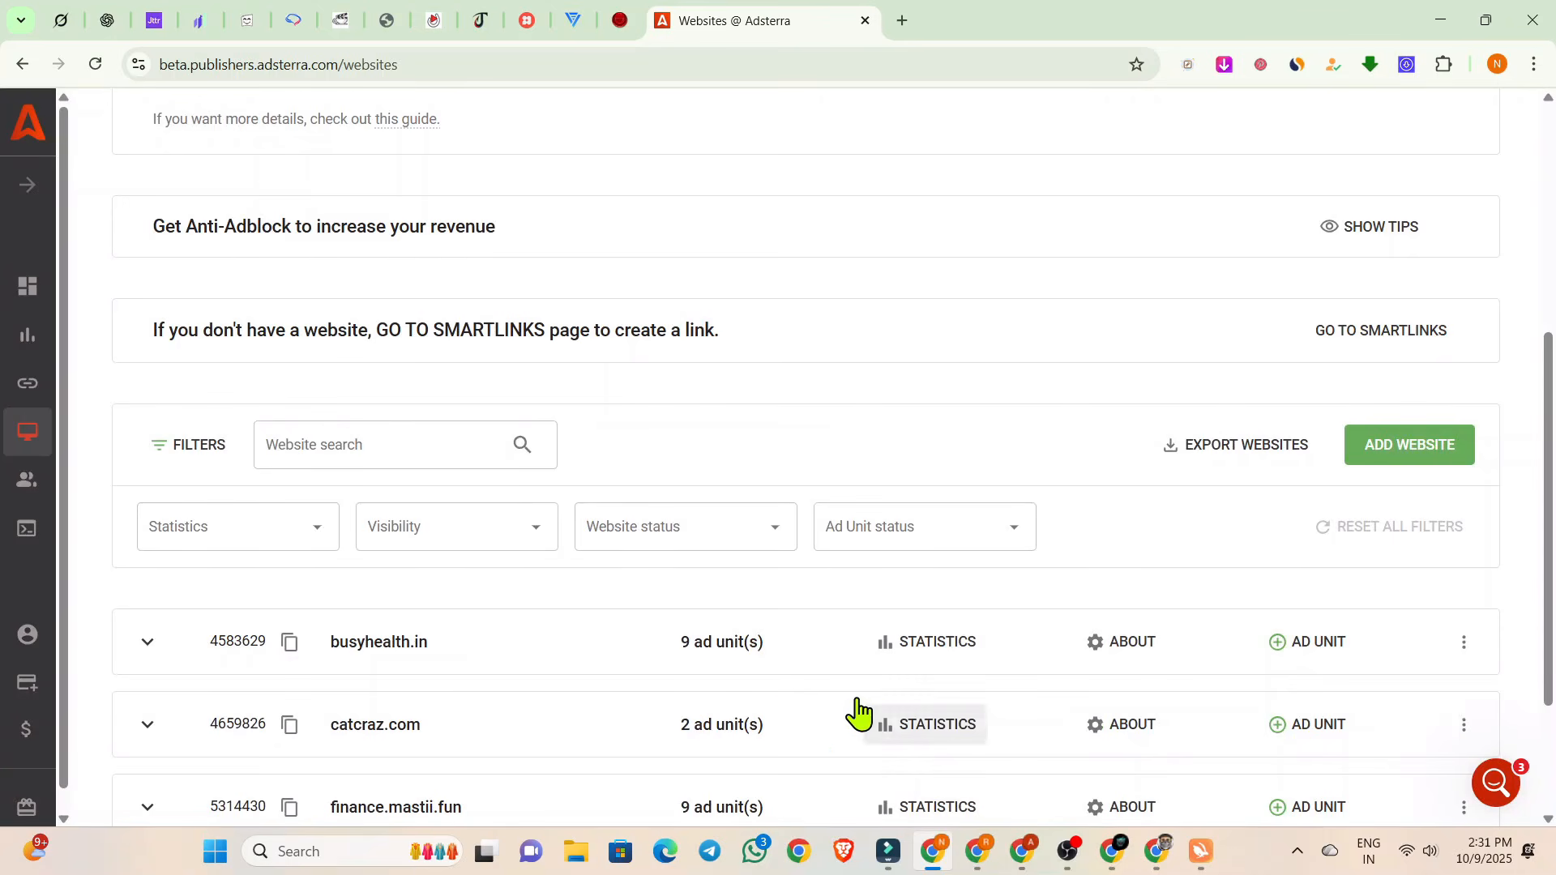
# Expand the busyhealth.in entry to examine its ad units, collapse it and look over the websites list again.
pyautogui.click(149, 643)
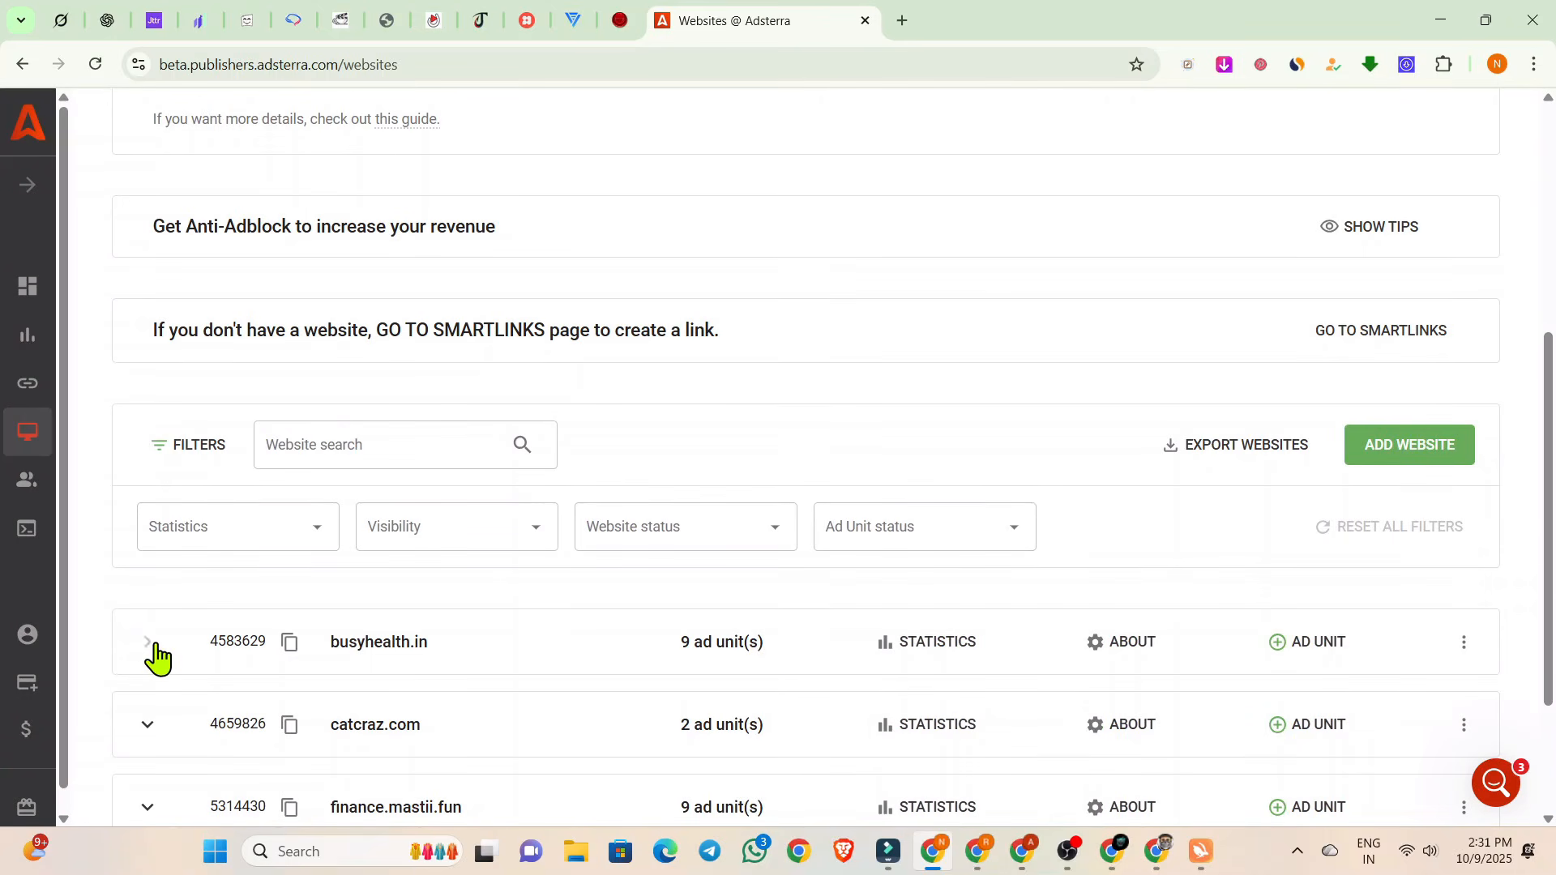
pyautogui.scroll(-4, 515, 600)
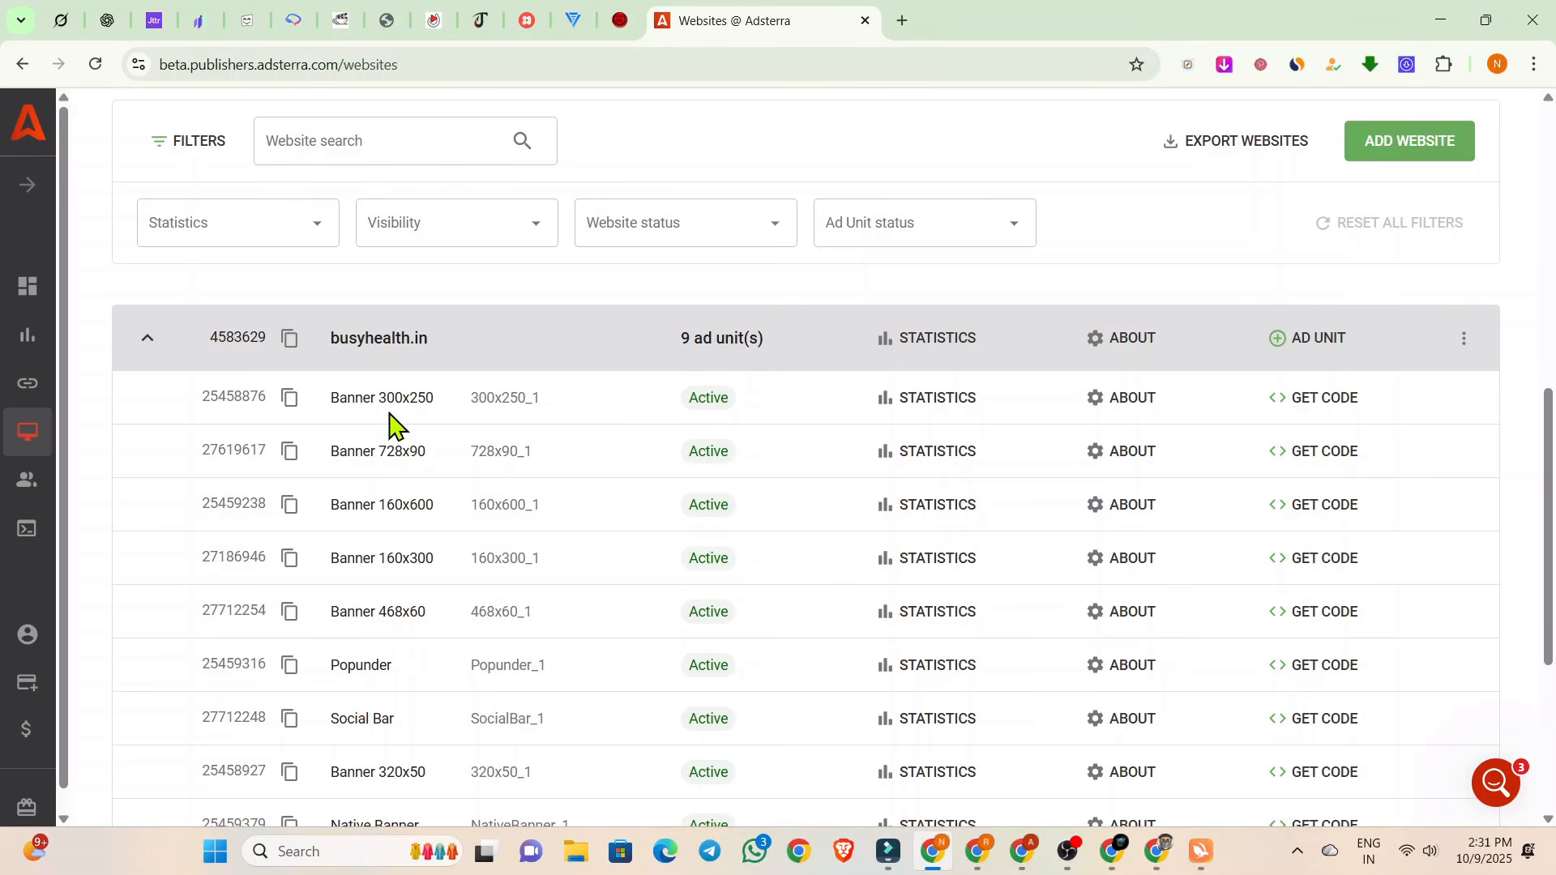
pyautogui.click(156, 346)
pyautogui.scroll(4, 419, 409)
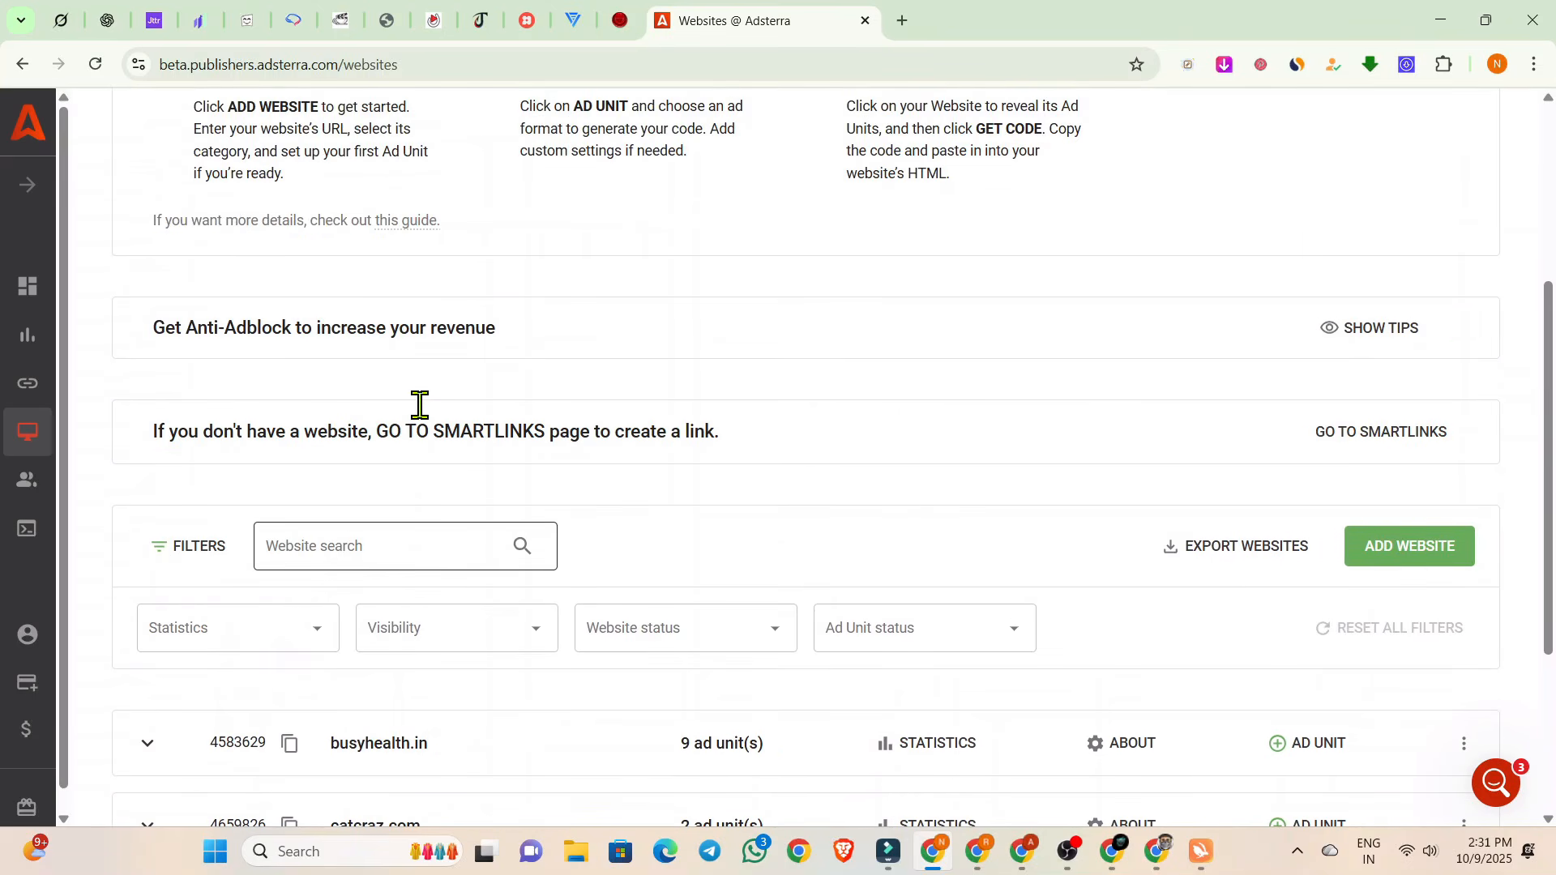
pyautogui.scroll(-4, 420, 405)
pyautogui.scroll(8, 420, 405)
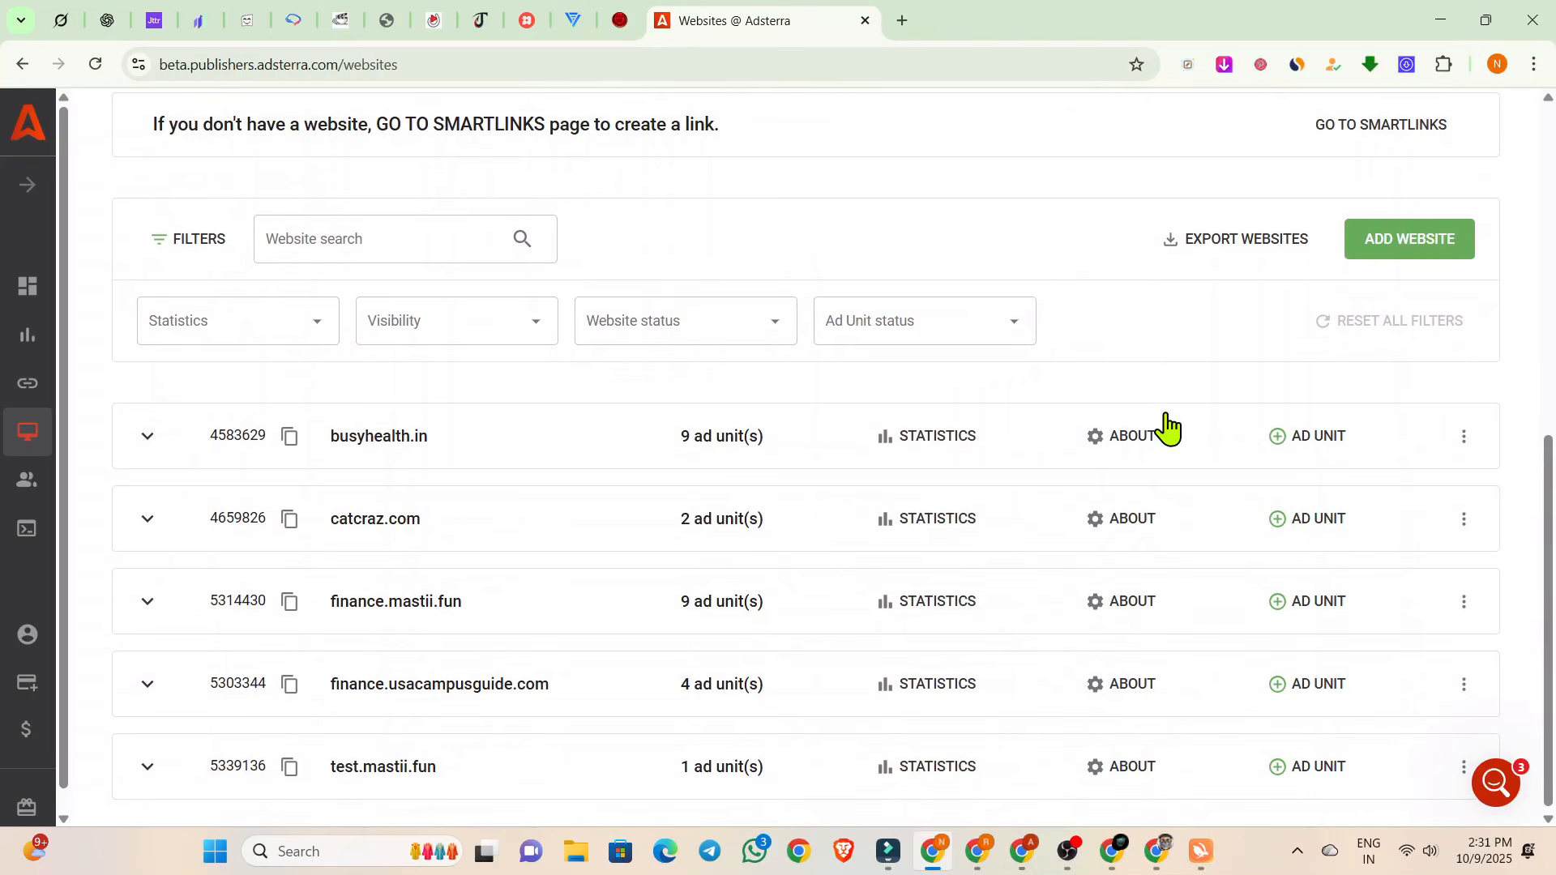
# Copy the Banner 320x50 ad code of test.mastii.fun and return to the Truck Accident Lawyer USA post in the Elementor editor.
pyautogui.click(162, 782)
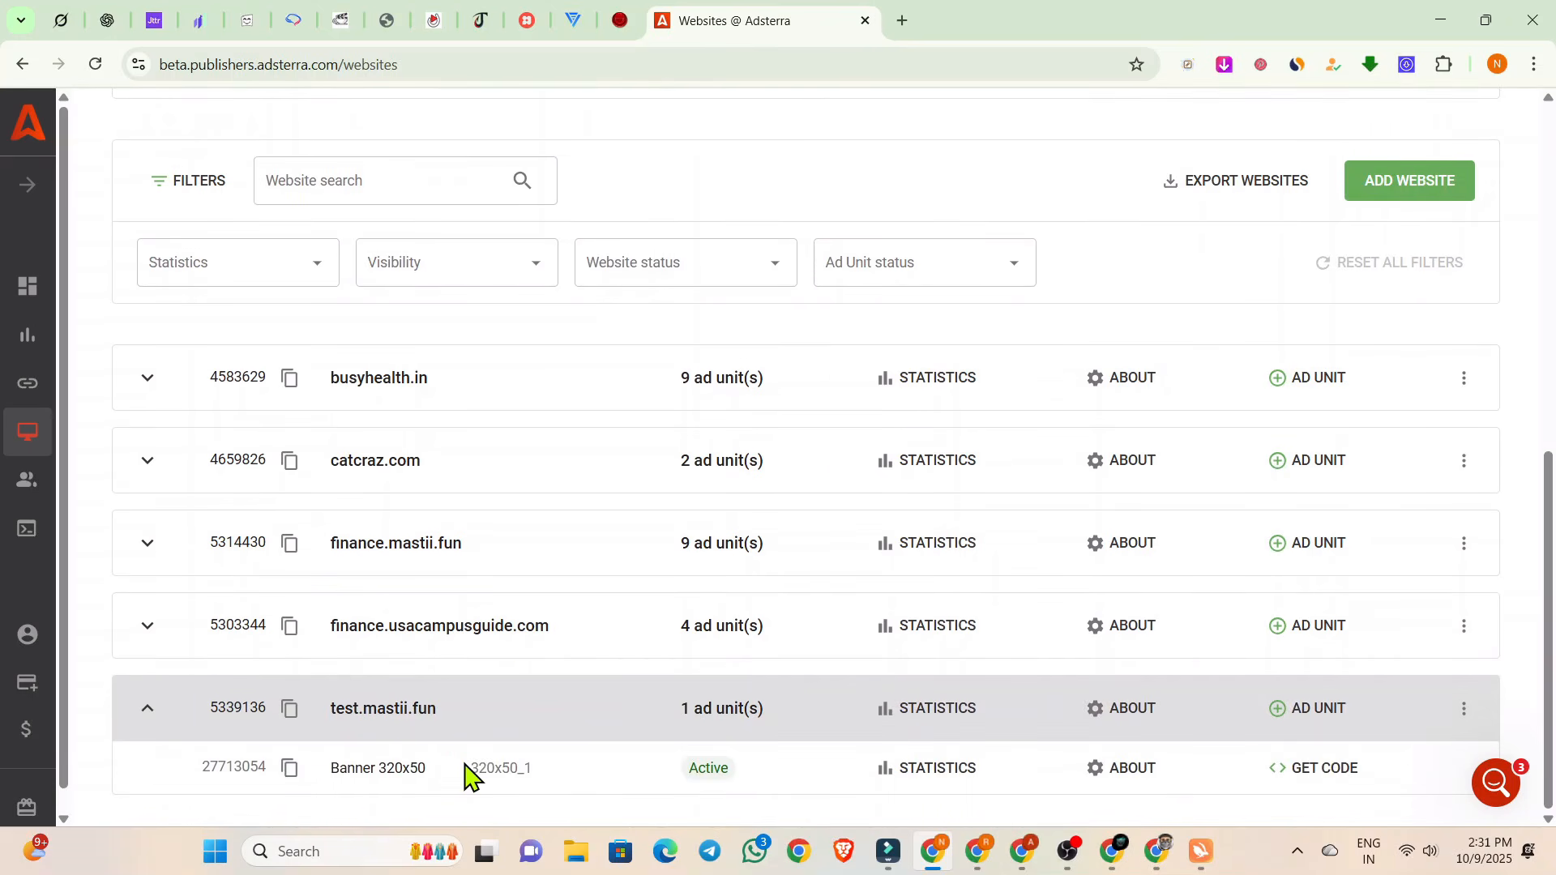
pyautogui.click(1304, 770)
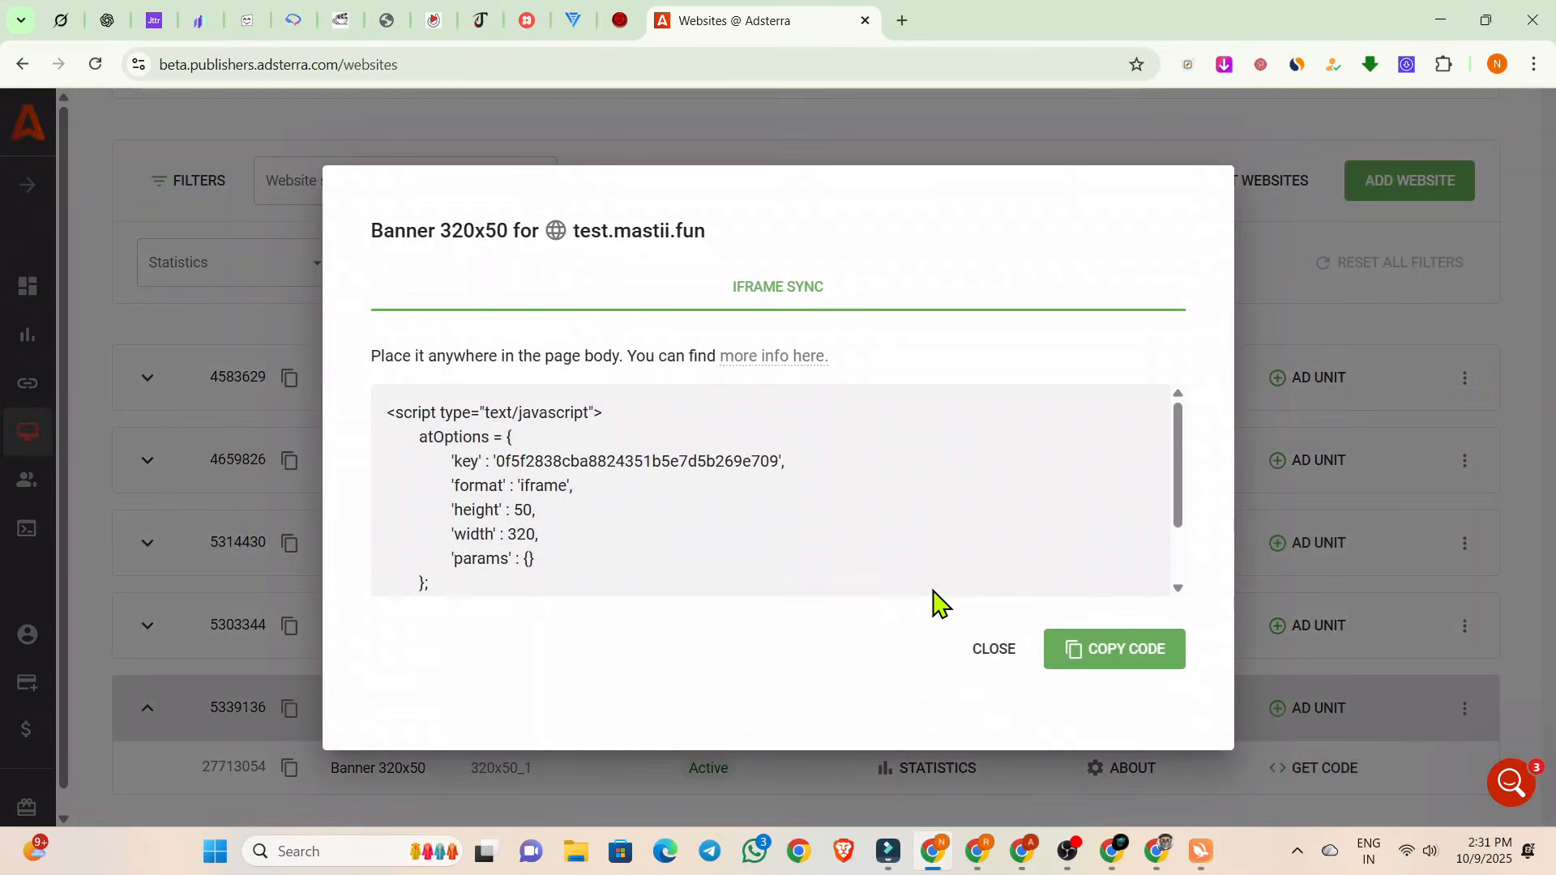
pyautogui.click(1116, 660)
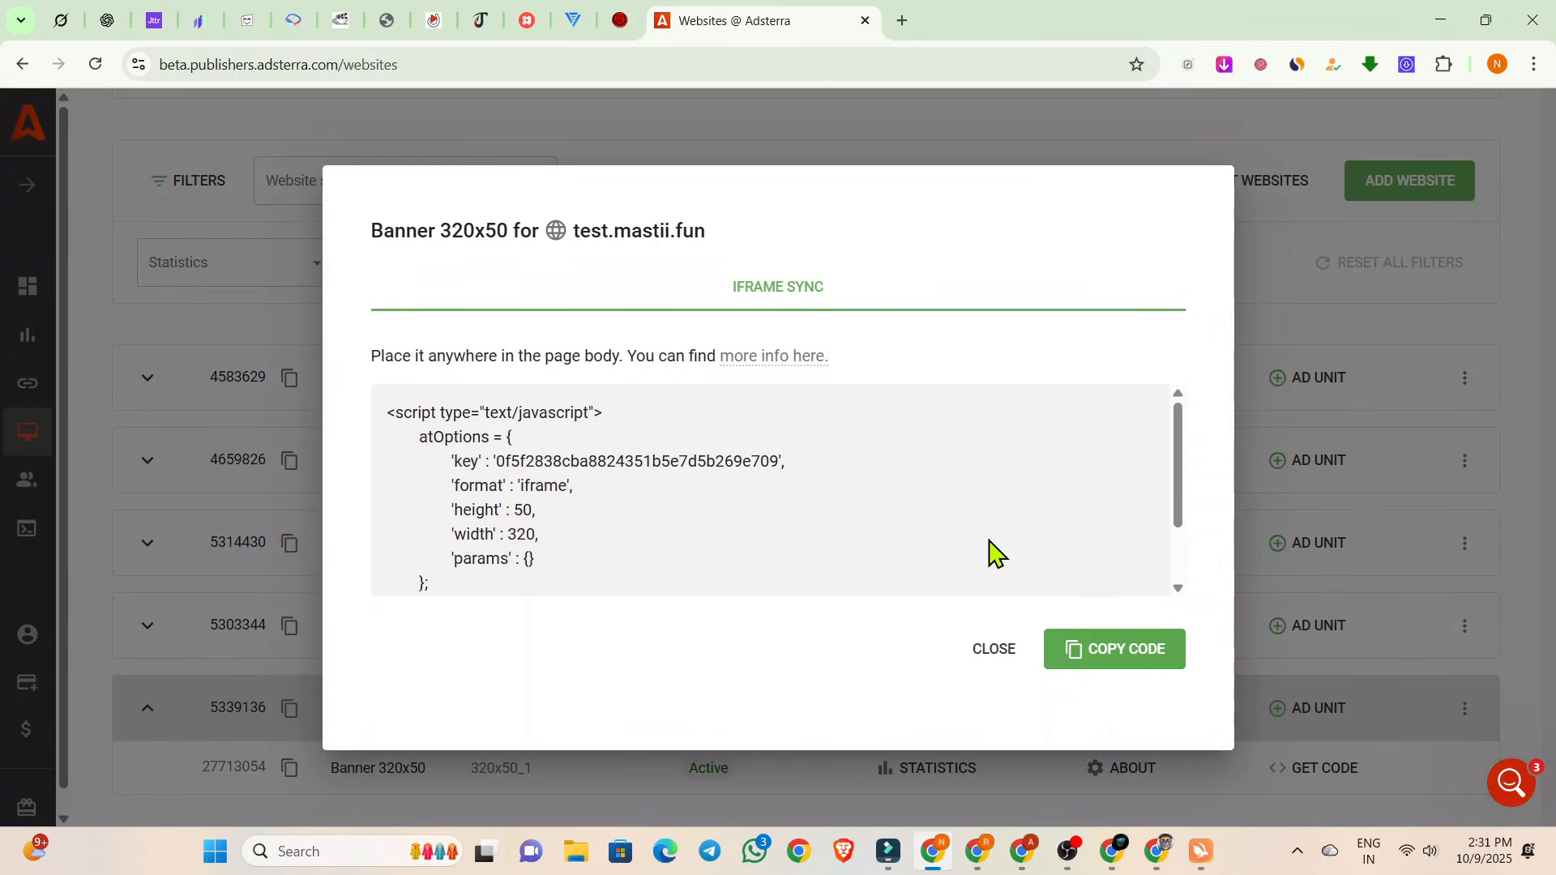
pyautogui.scroll(-1, 962, 527)
pyautogui.scroll(1, 962, 528)
pyautogui.click(1067, 659)
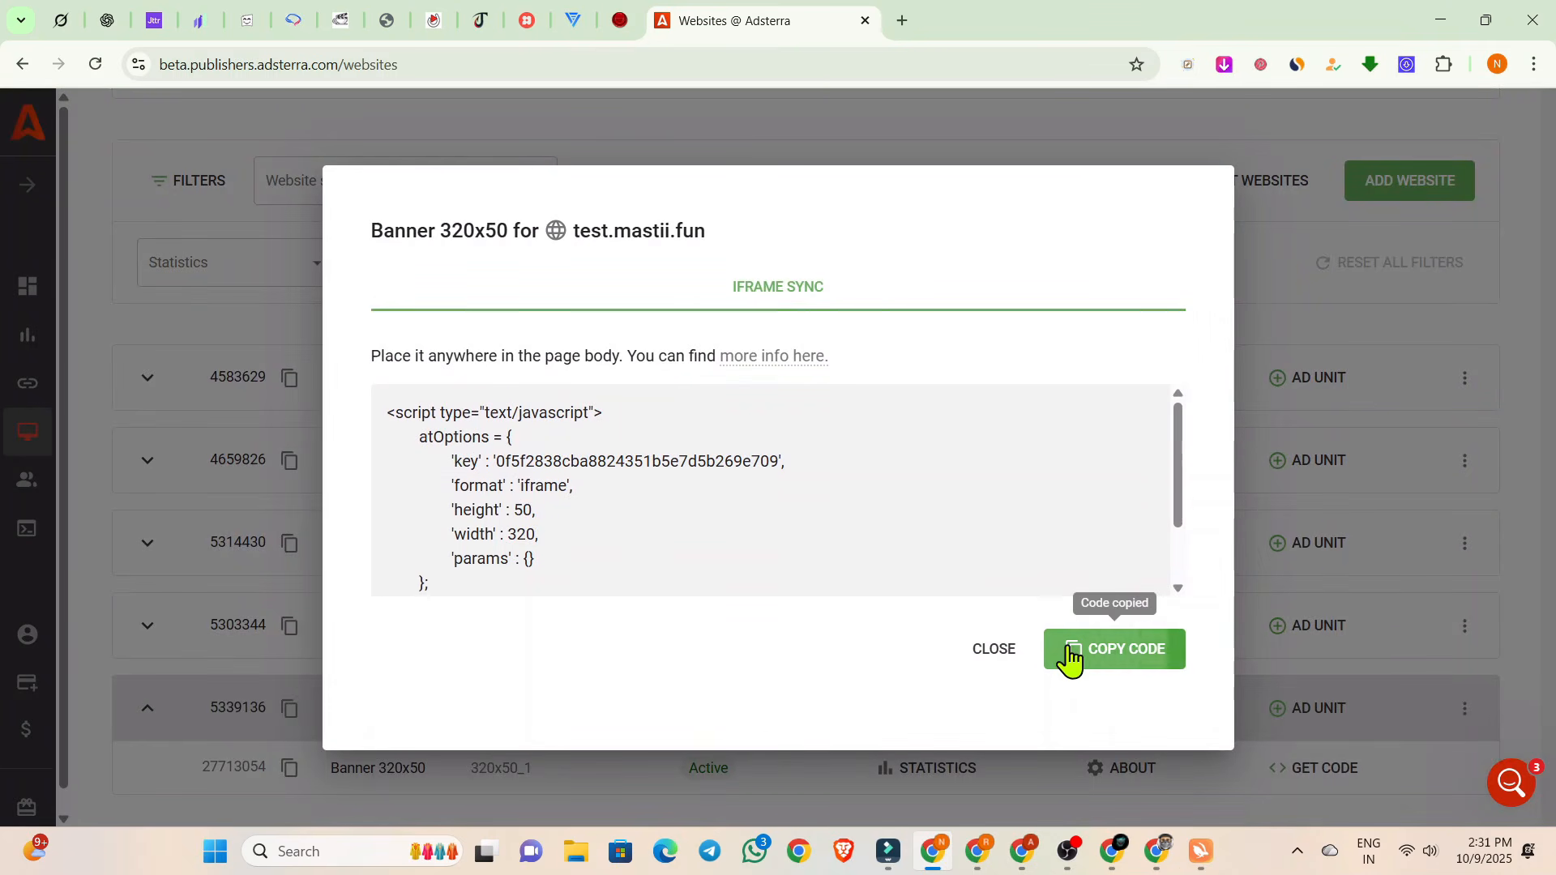
pyautogui.click(978, 856)
pyautogui.click(640, 25)
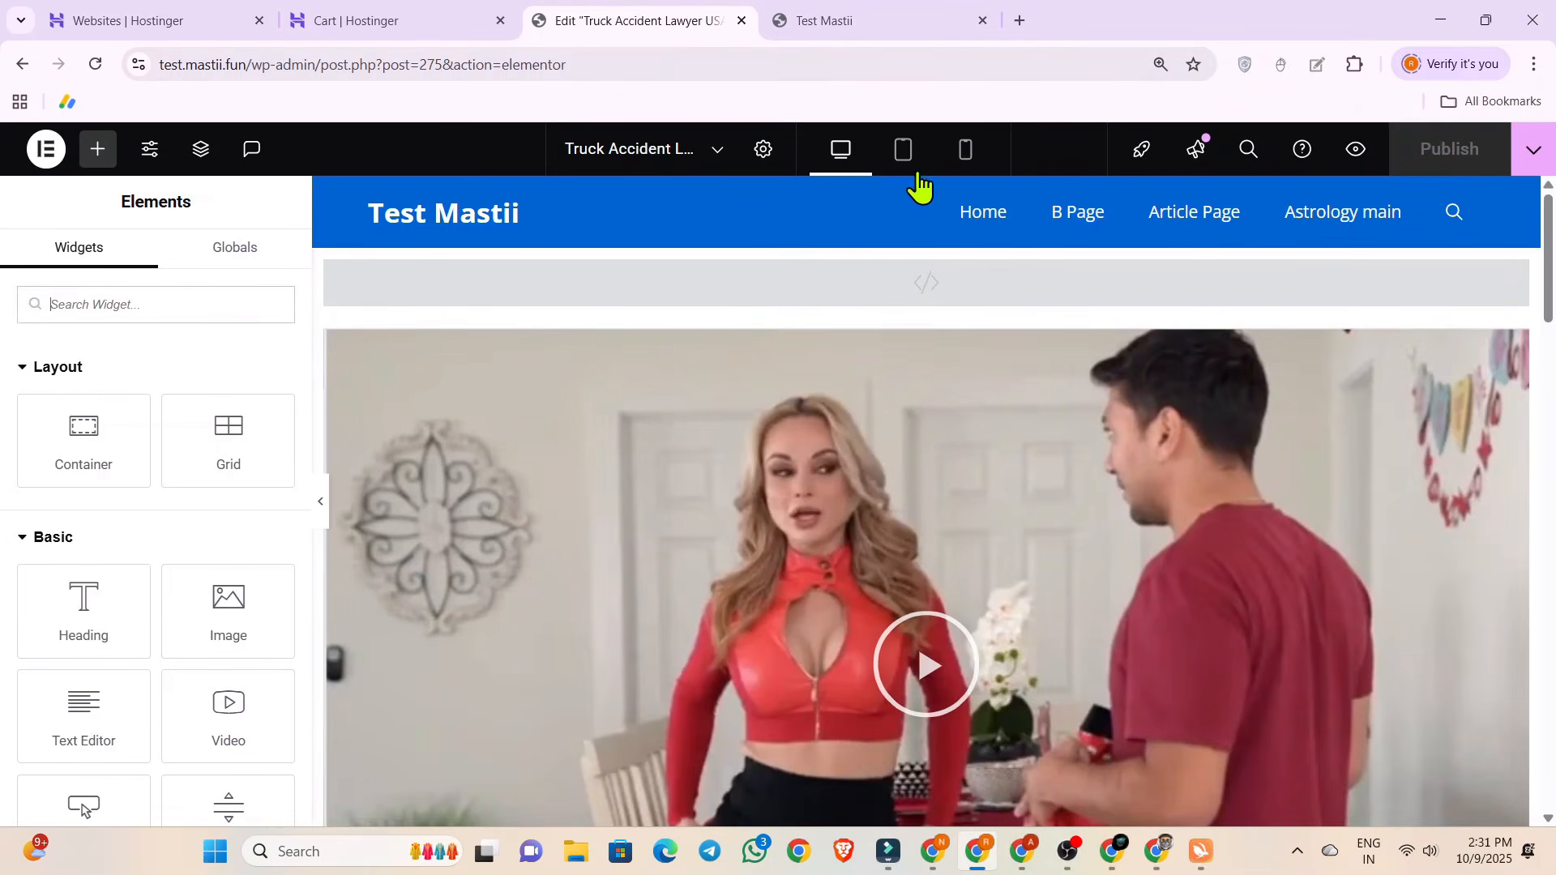
# In the mobile view, paste the Banner 320x50 code into the HTML block above the video and open the HTML block below Play on Server 2.
pyautogui.click(963, 154)
pyautogui.click(863, 320)
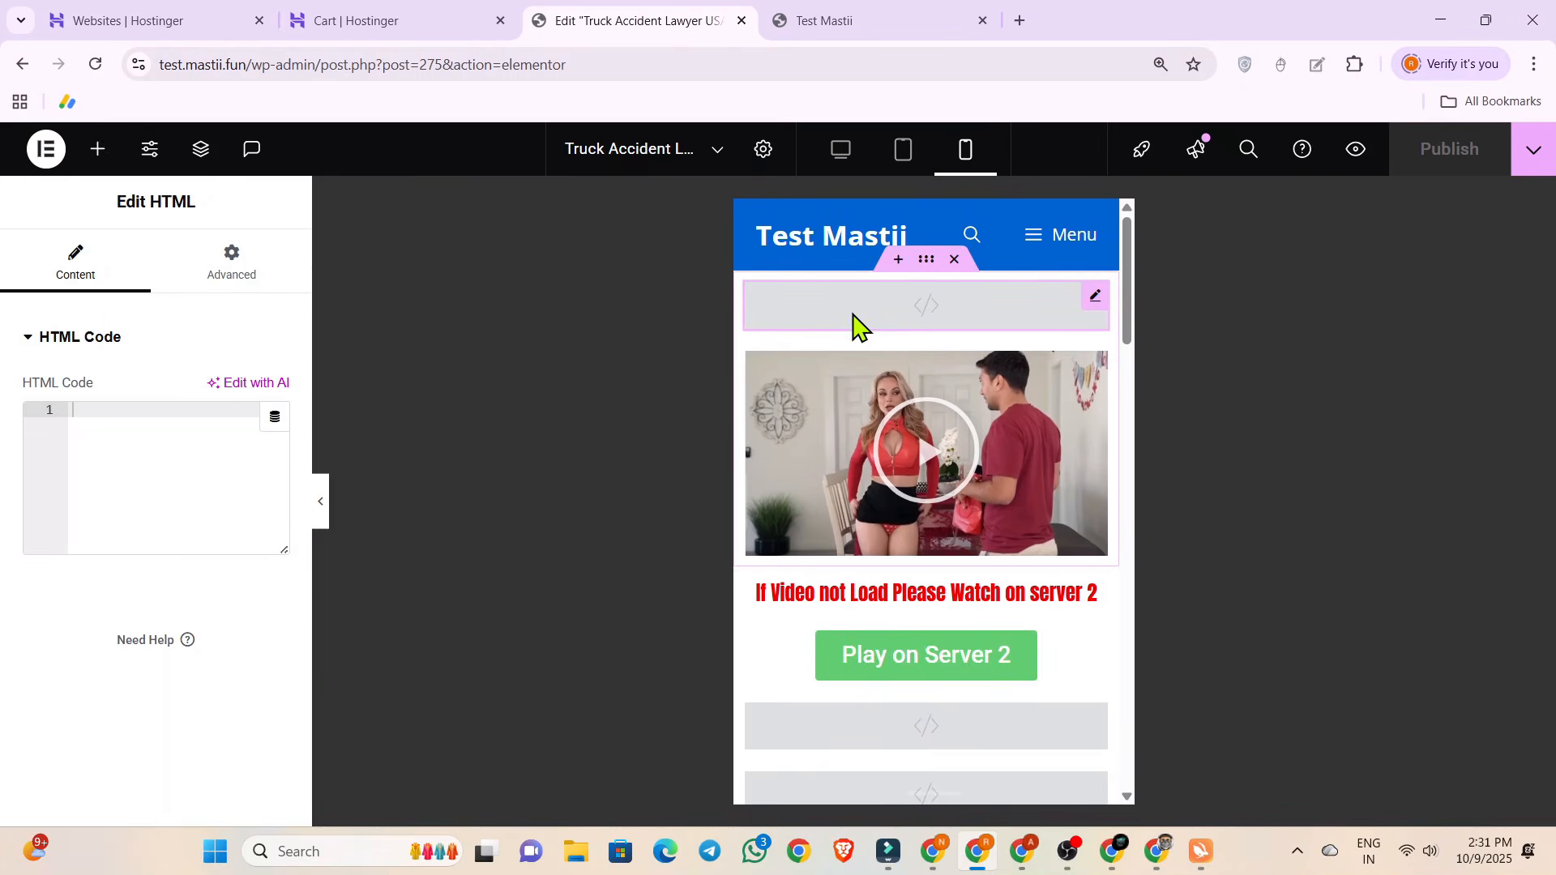
pyautogui.hotkey('ctrl', 'v')
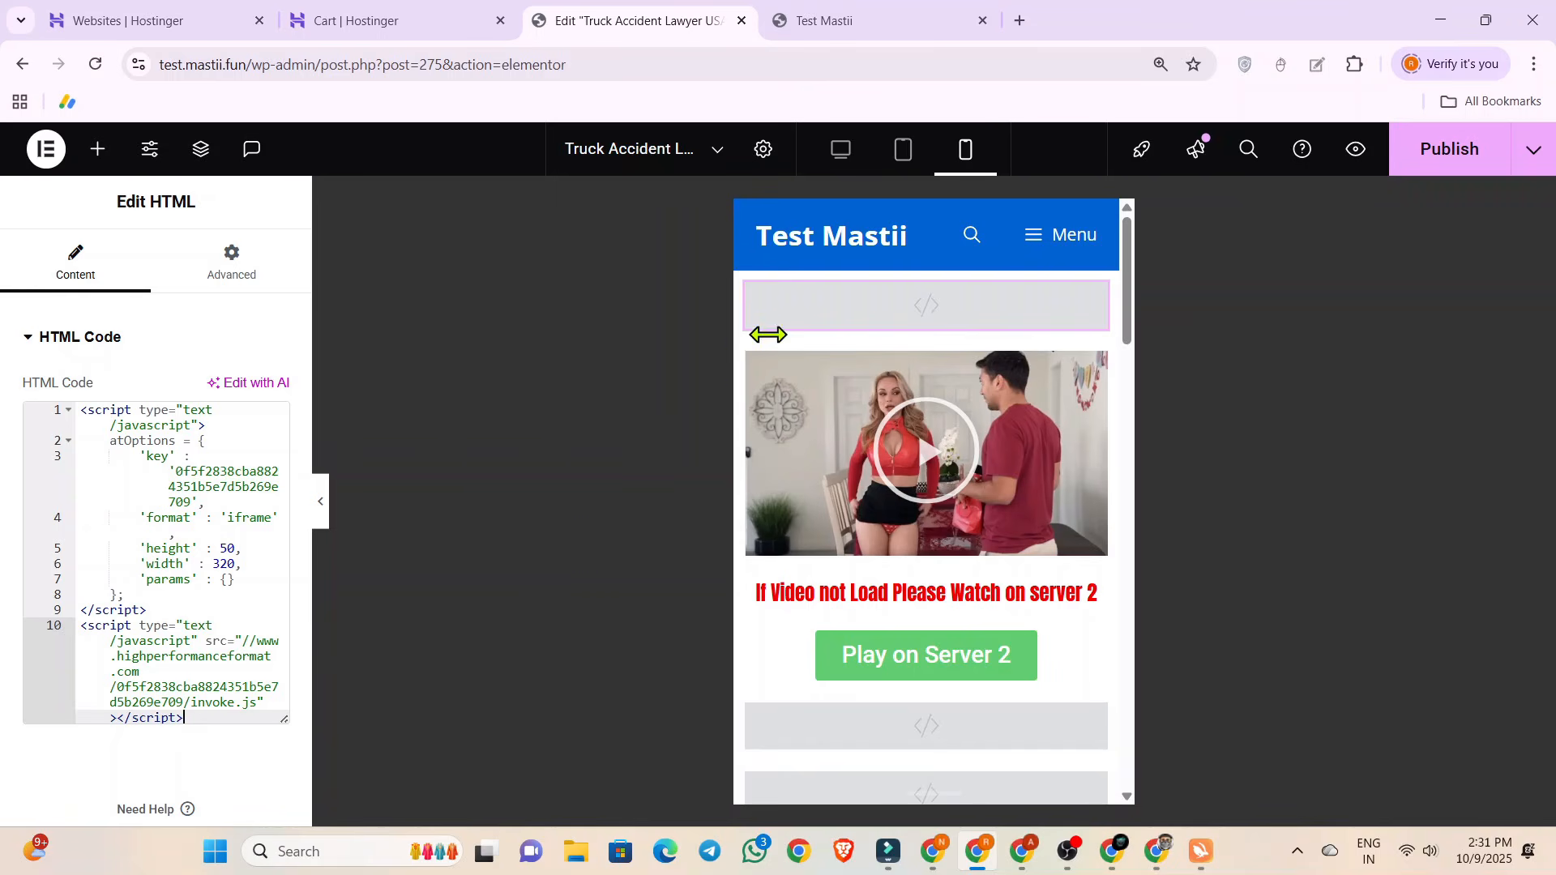
pyautogui.scroll(-3, 819, 324)
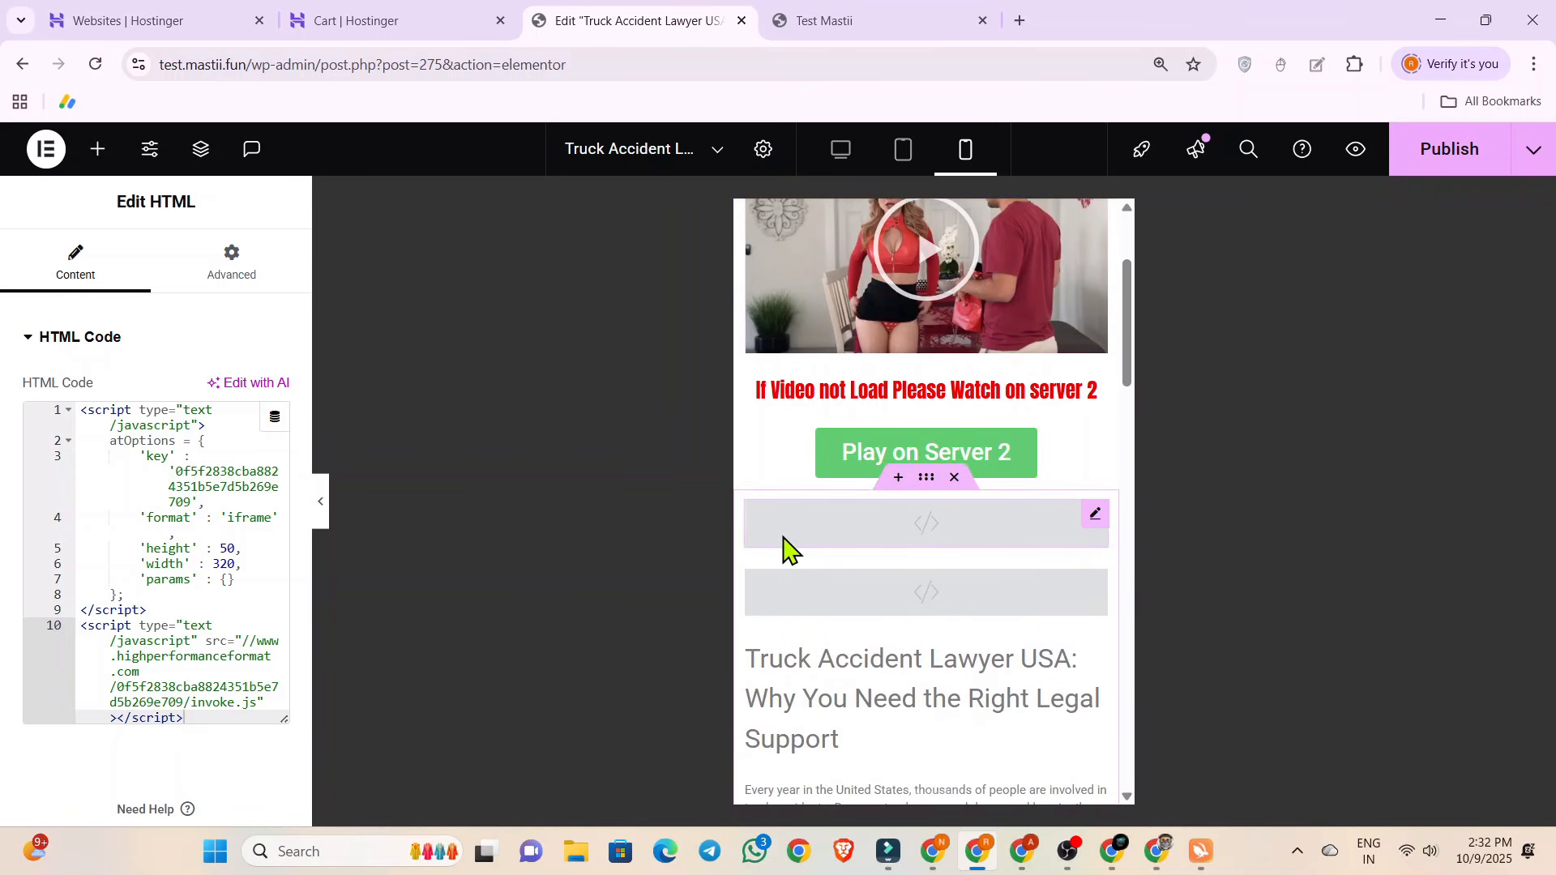
pyautogui.click(781, 551)
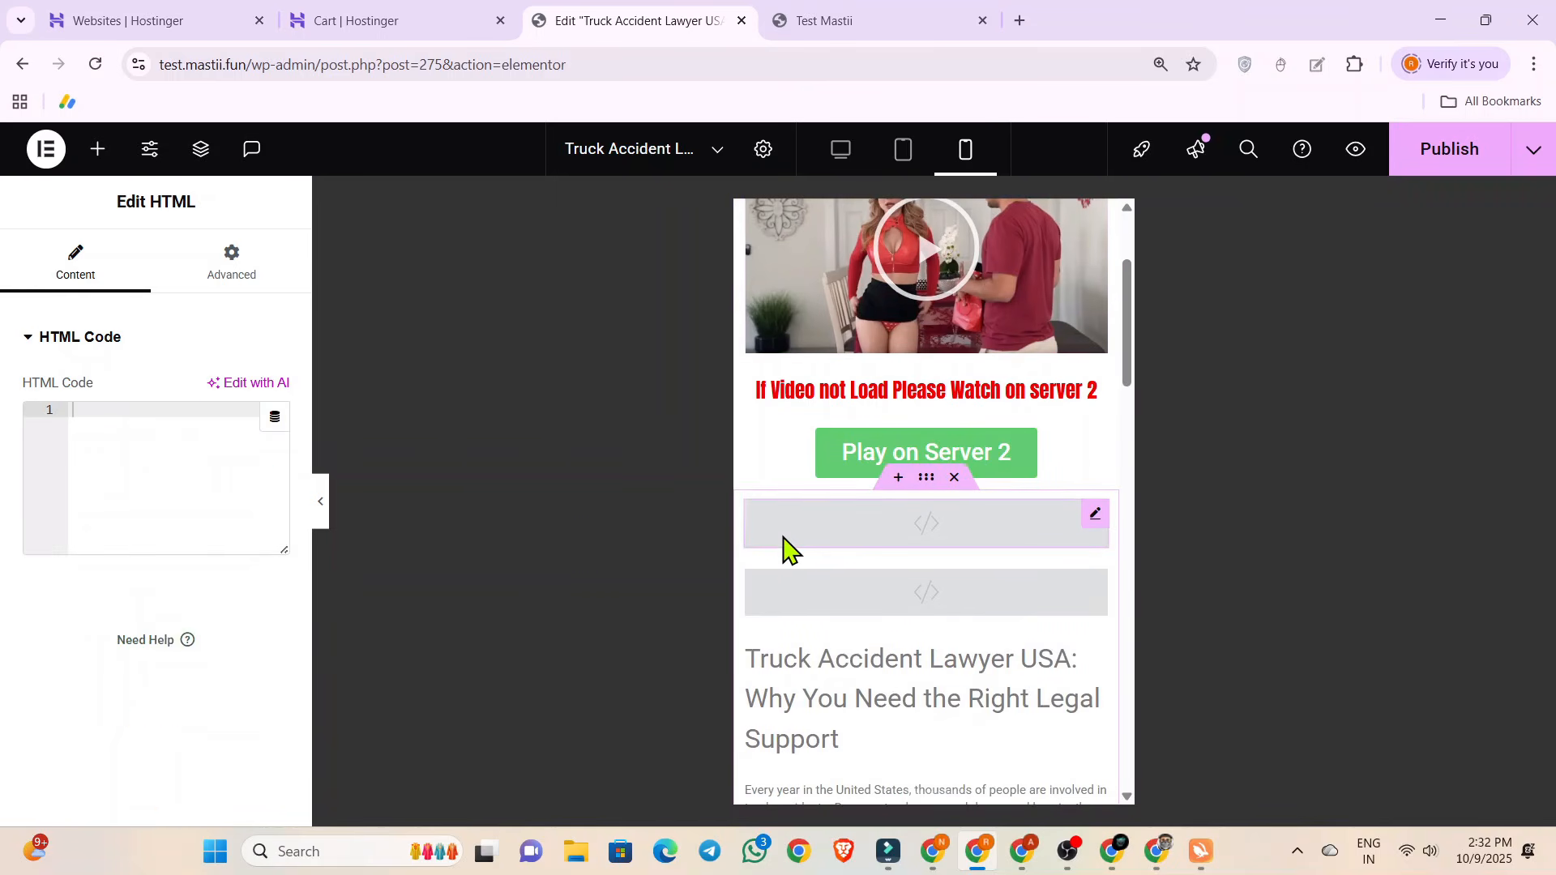
pyautogui.click(824, 12)
pyautogui.click(684, 14)
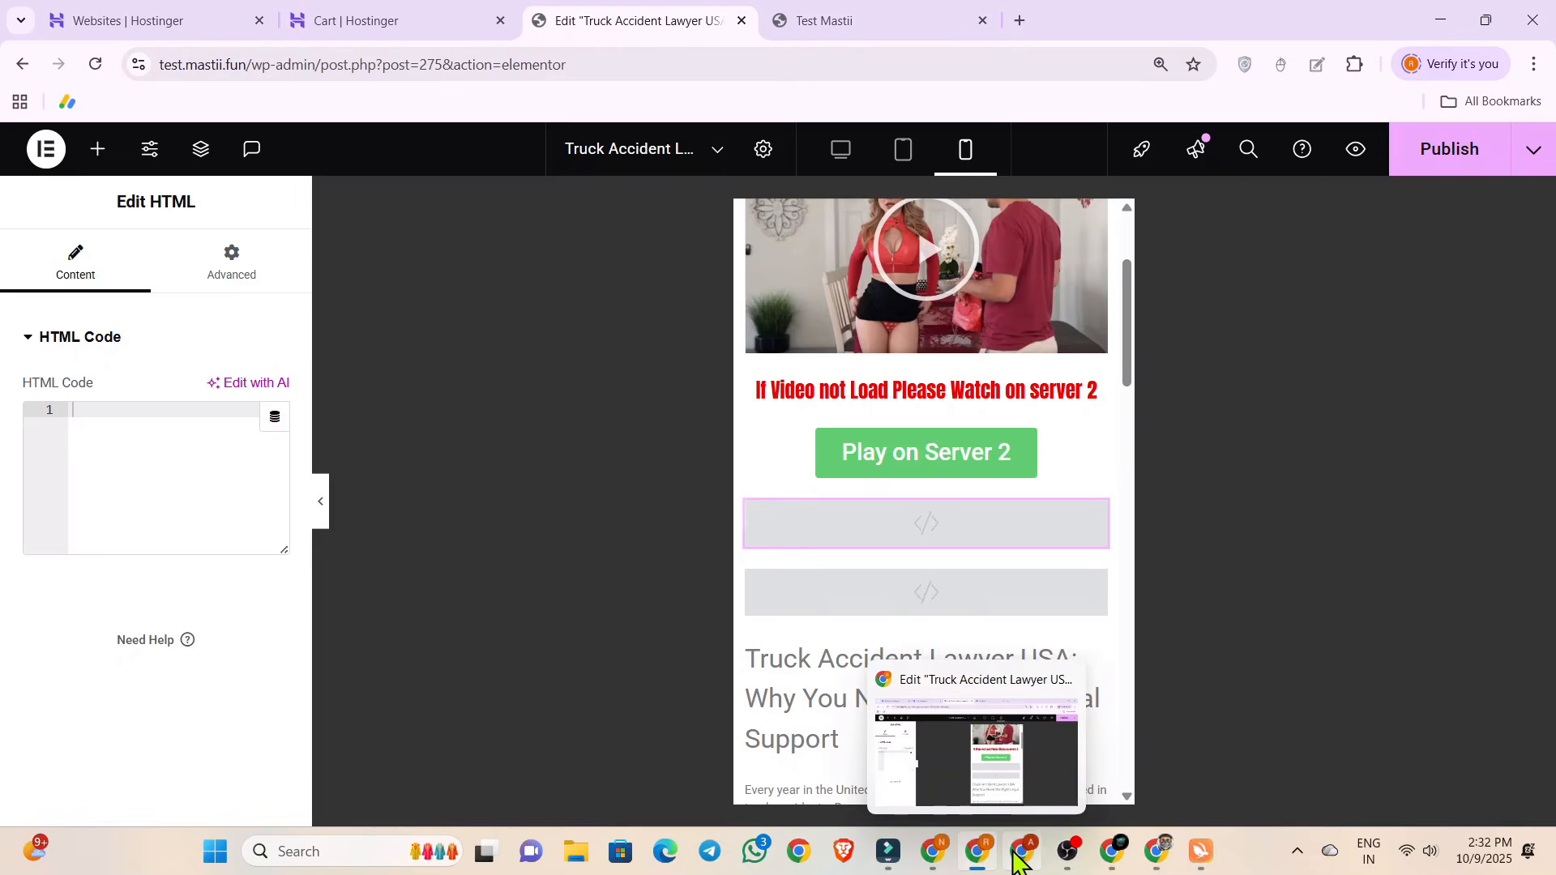
# Switch to Adsterra, create a Smartlink ad unit for test.mastii.fun and dismiss the review notice.
pyautogui.click(933, 851)
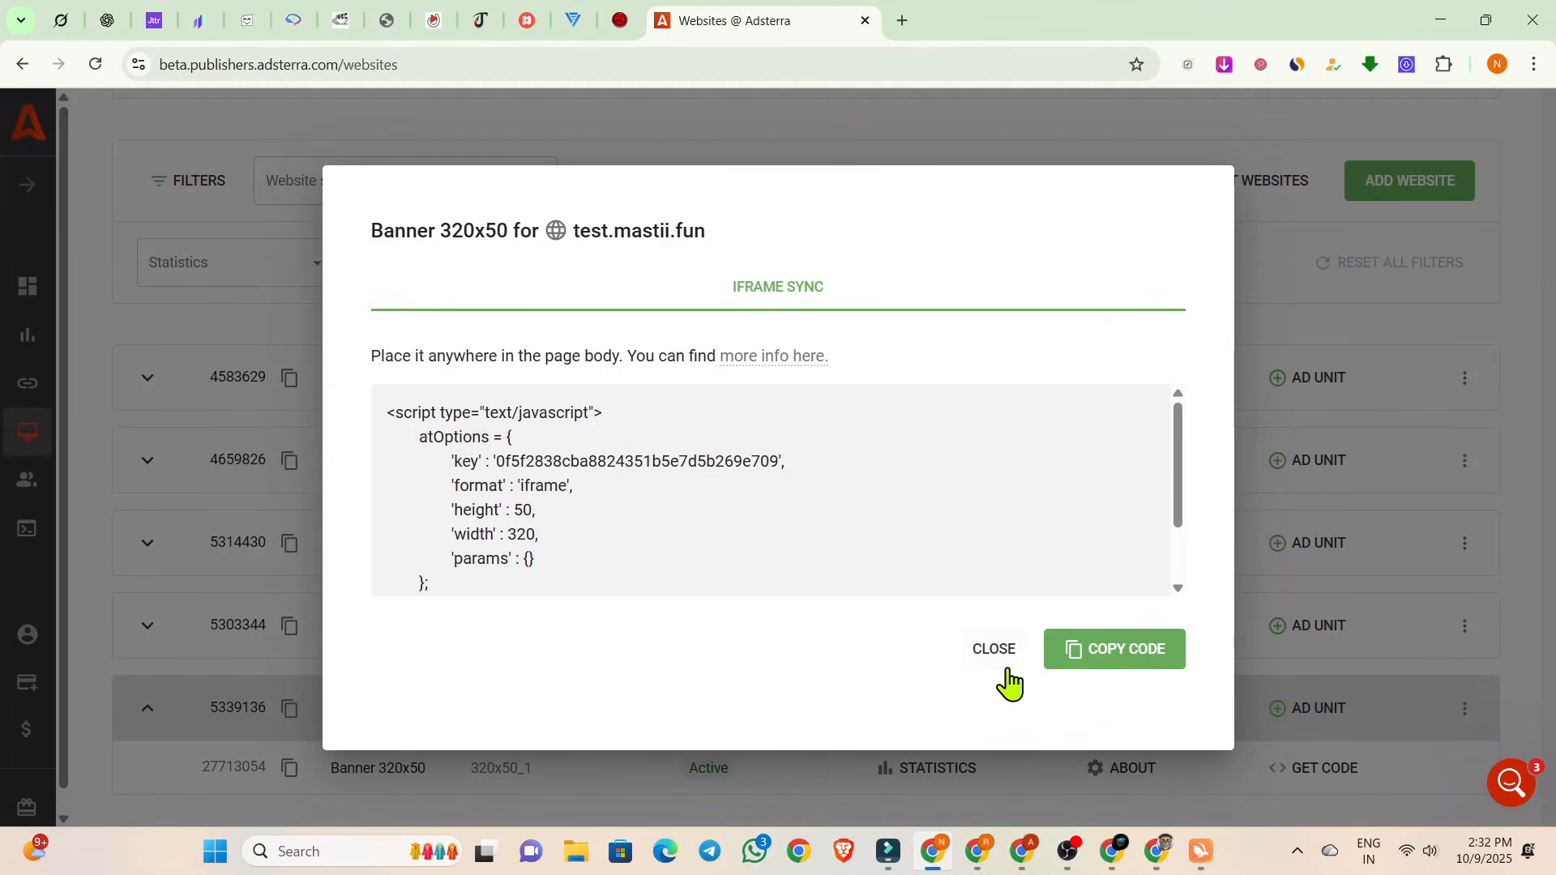
pyautogui.click(997, 658)
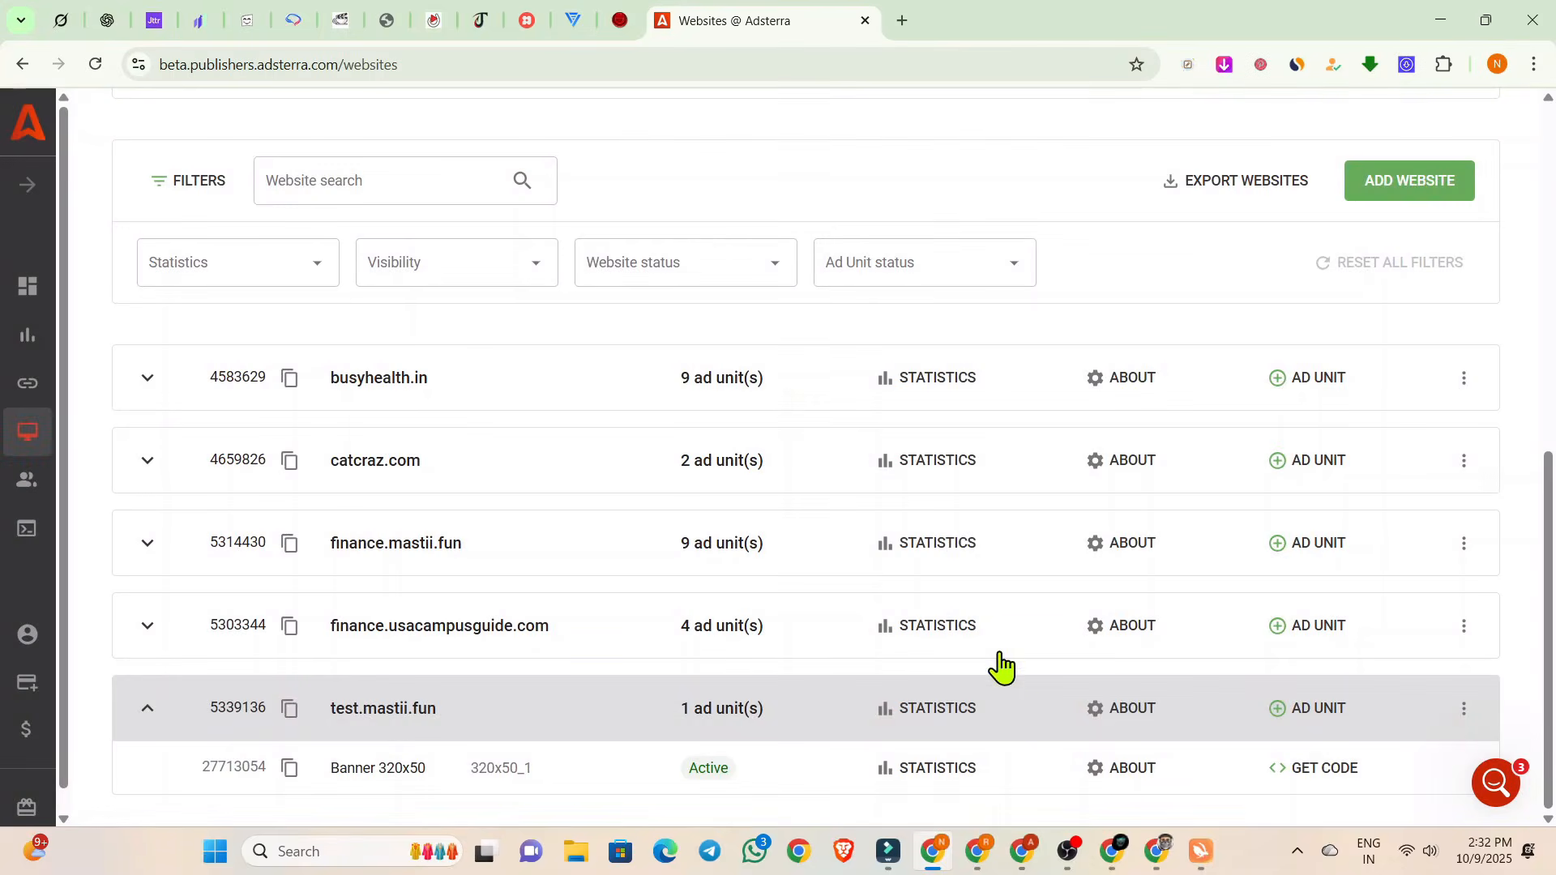
pyautogui.click(1278, 721)
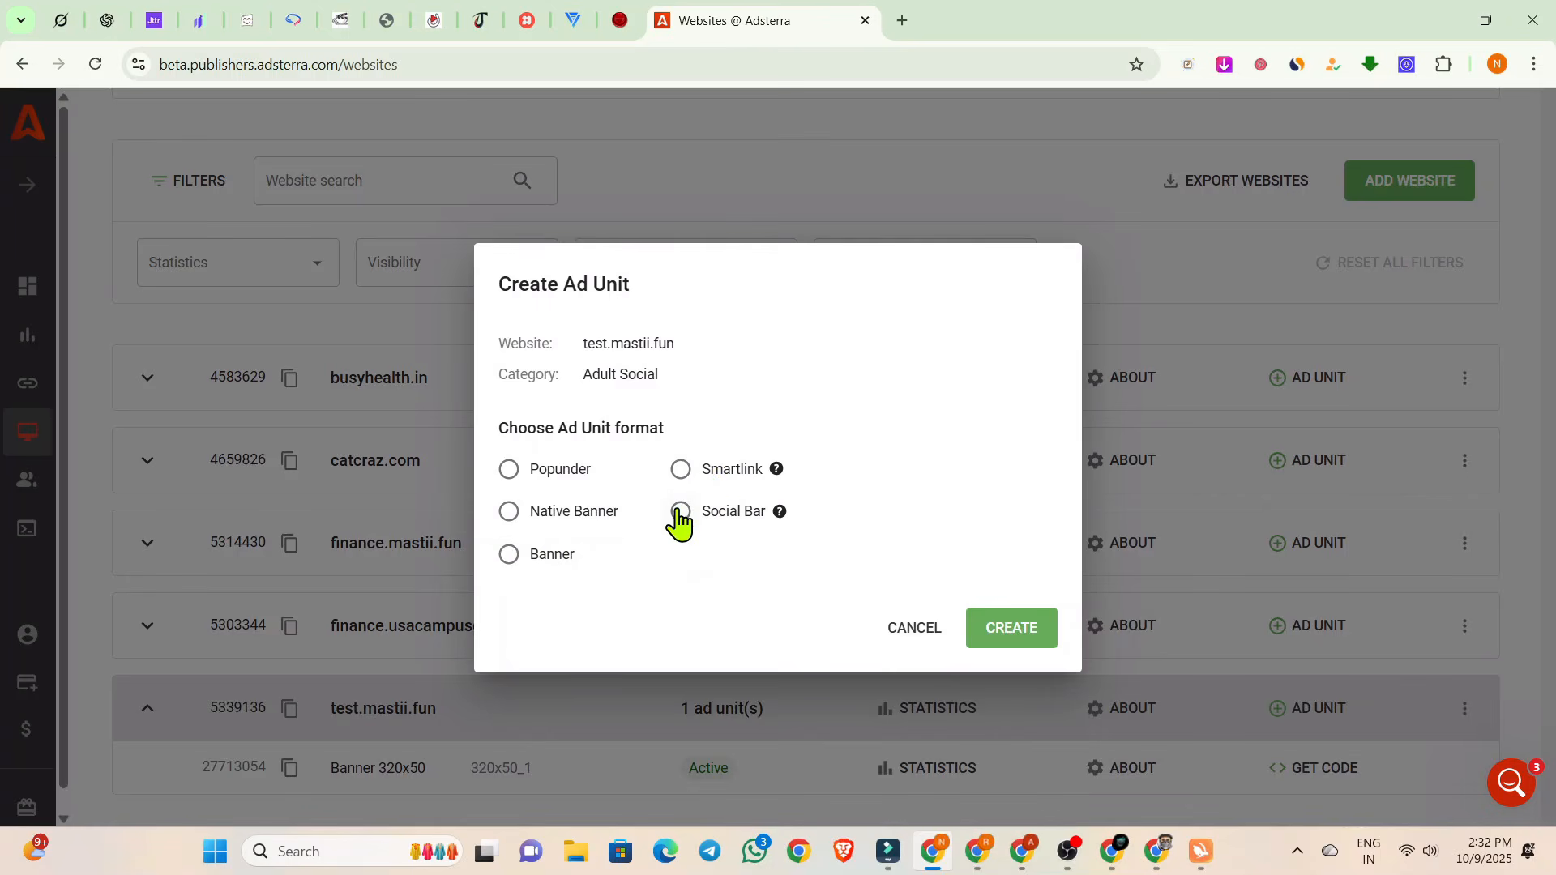
pyautogui.click(680, 471)
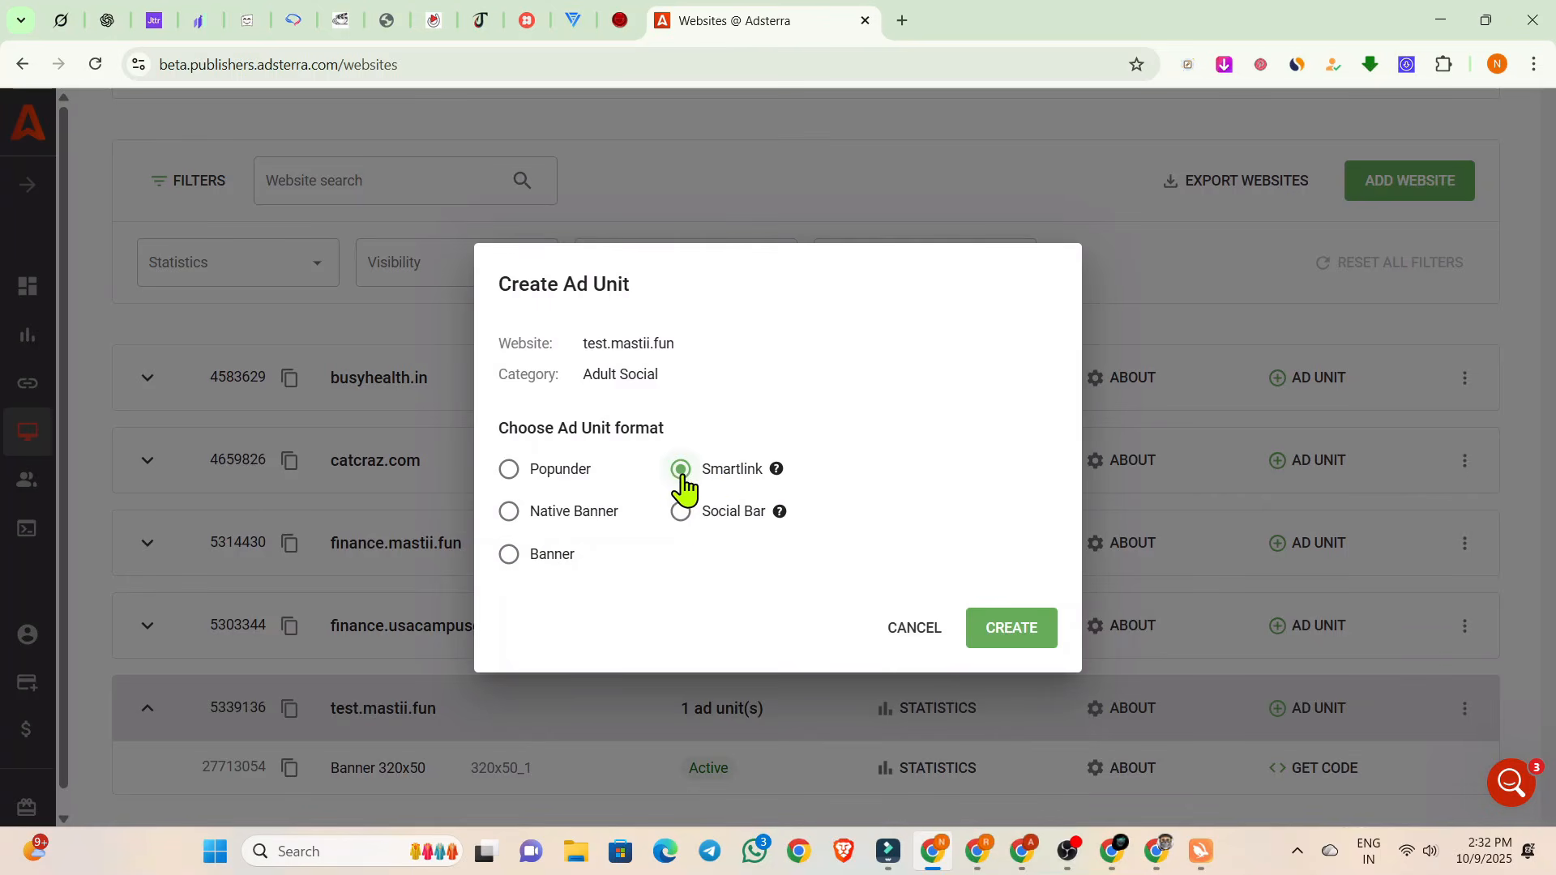
pyautogui.click(1014, 634)
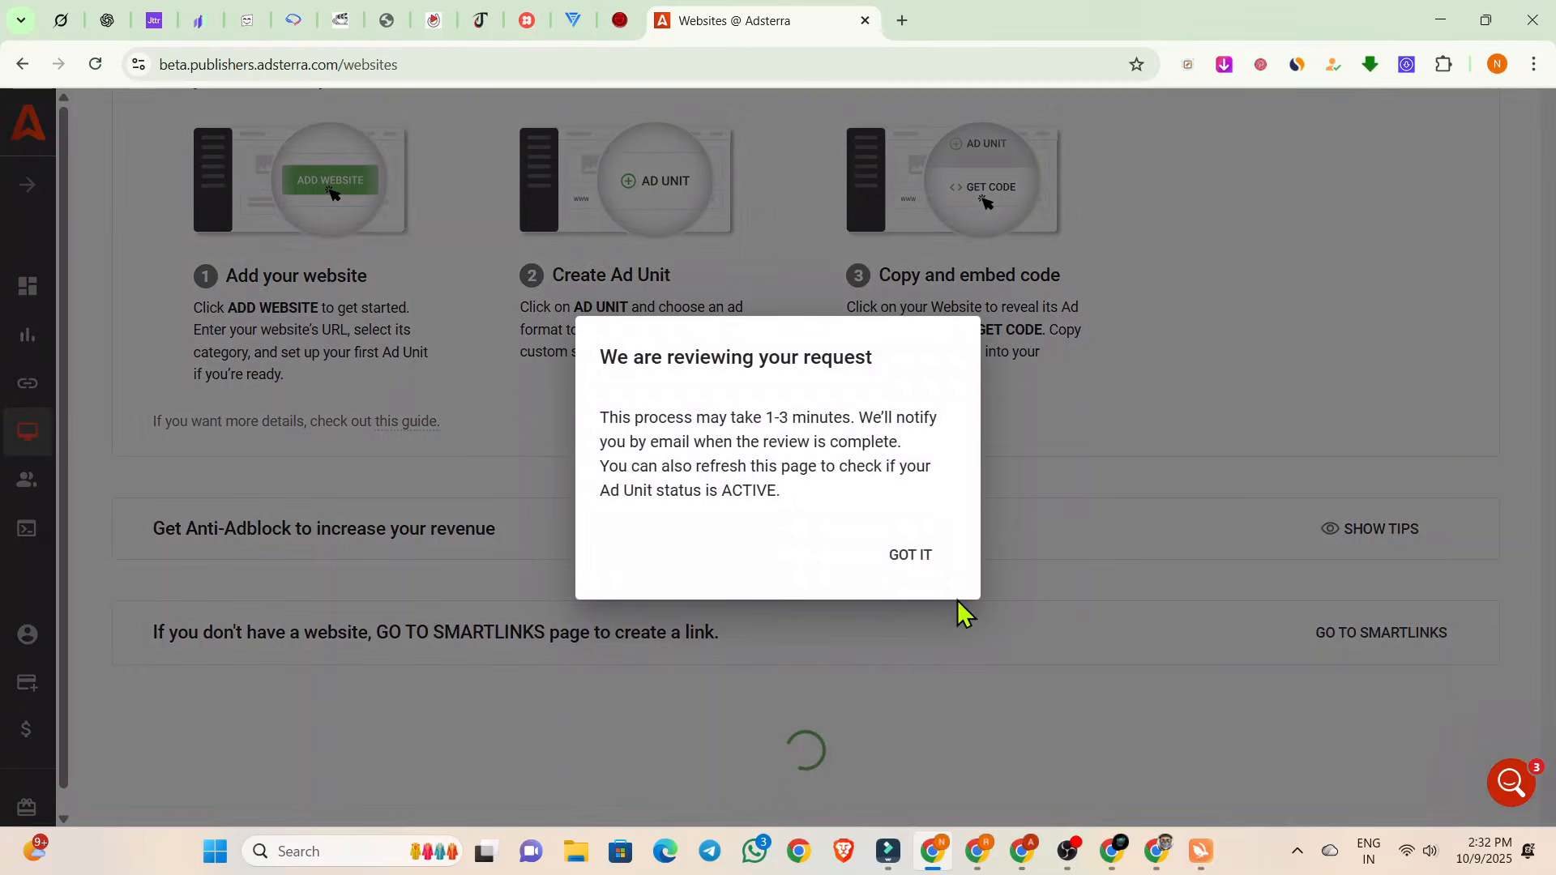
pyautogui.click(913, 555)
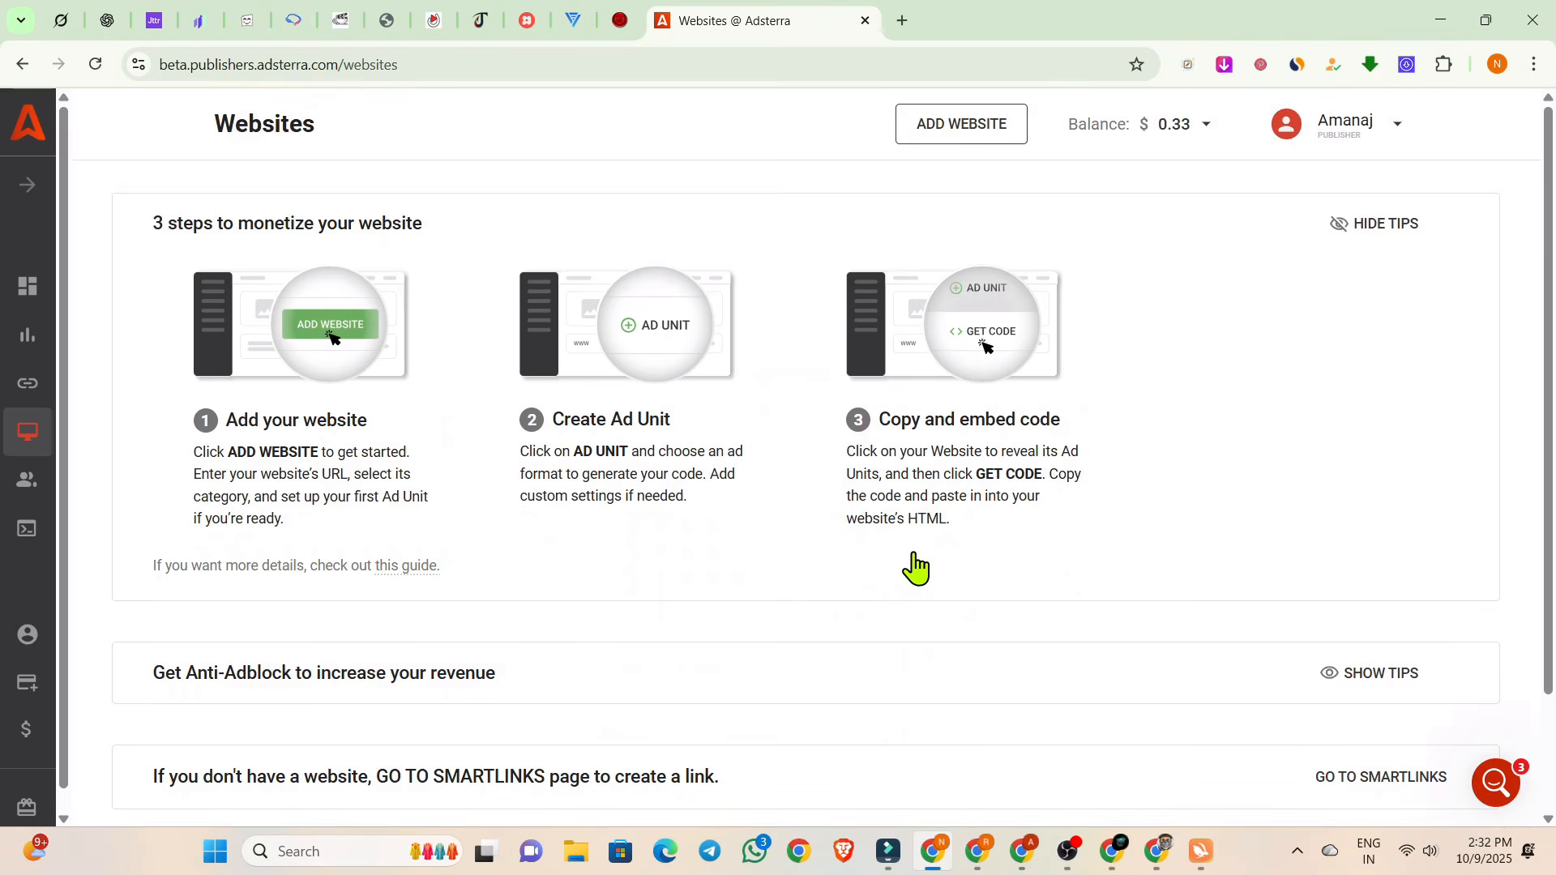
# Expand test.mastii.fun in the websites list to check the status of its Smartlink ad unit.
pyautogui.scroll(1, 914, 554)
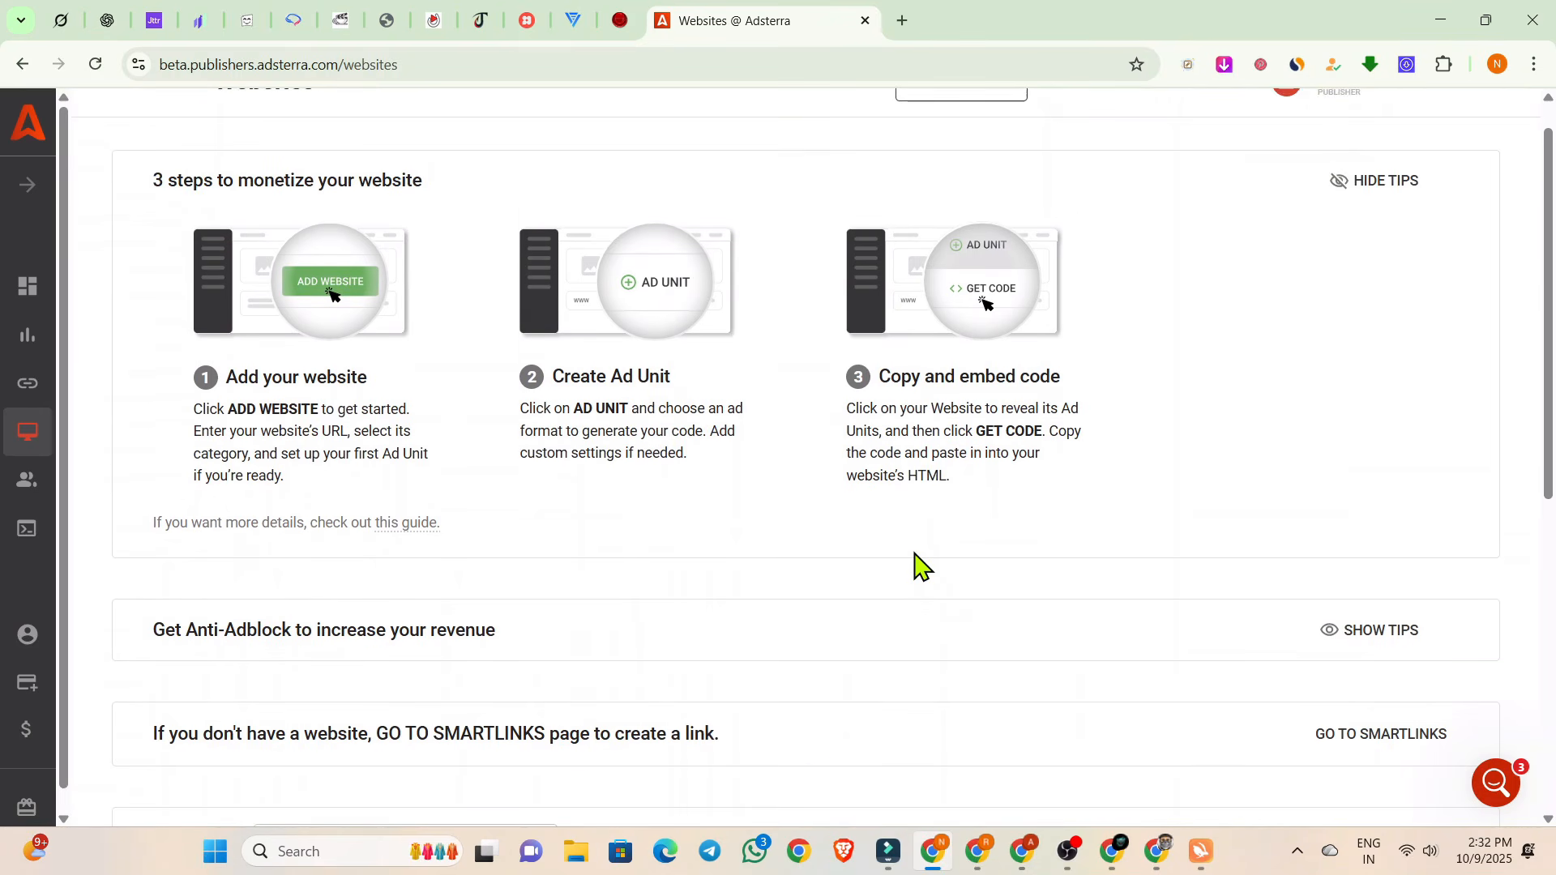
pyautogui.scroll(-7, 914, 555)
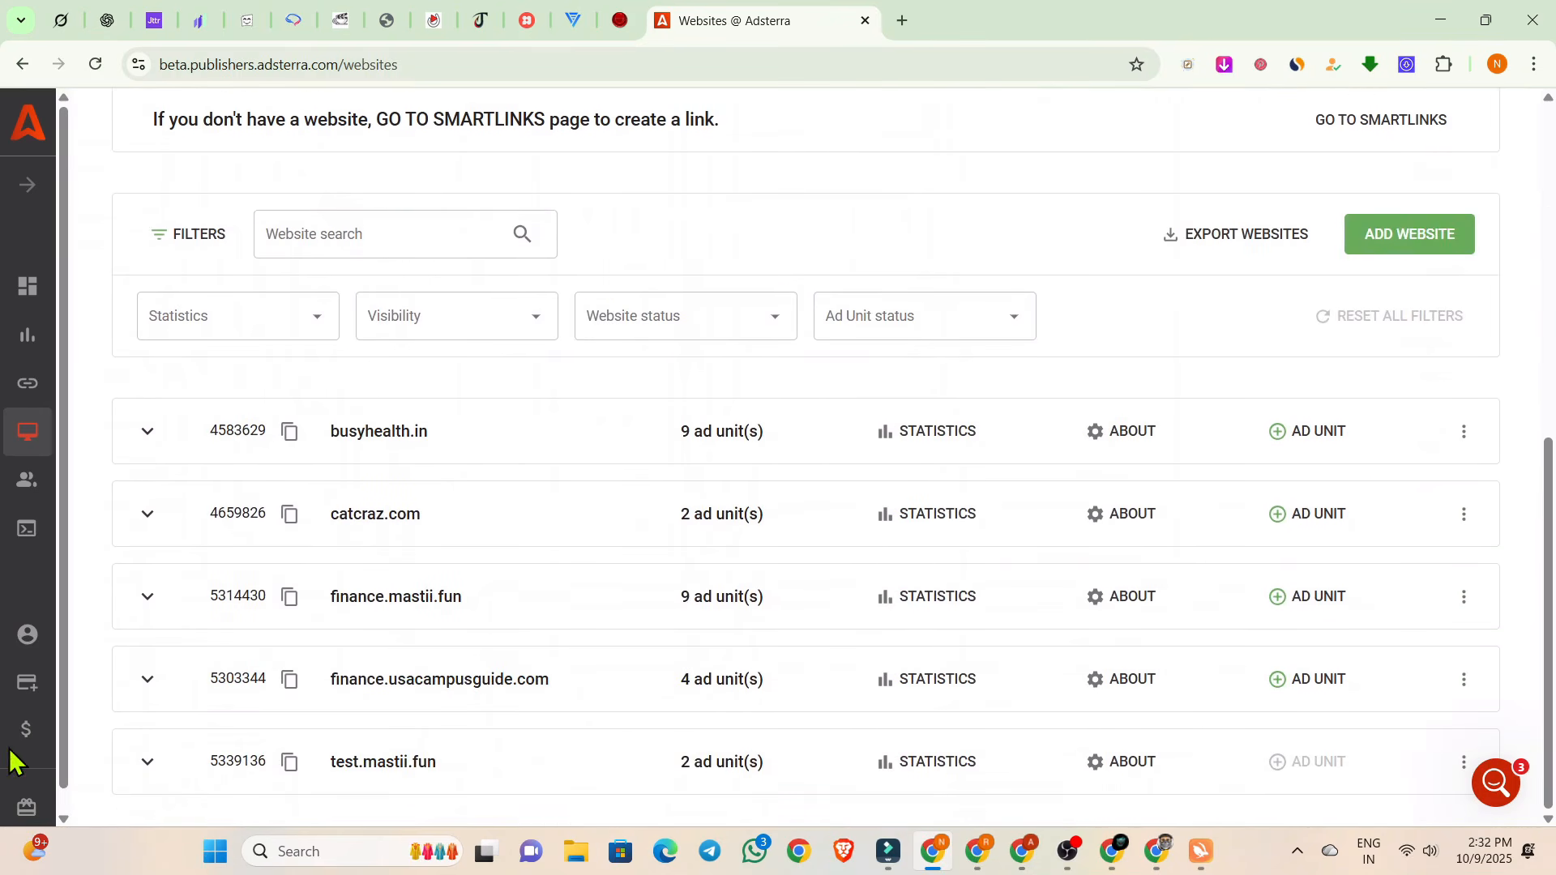
pyautogui.click(147, 762)
pyautogui.scroll(-1, 260, 740)
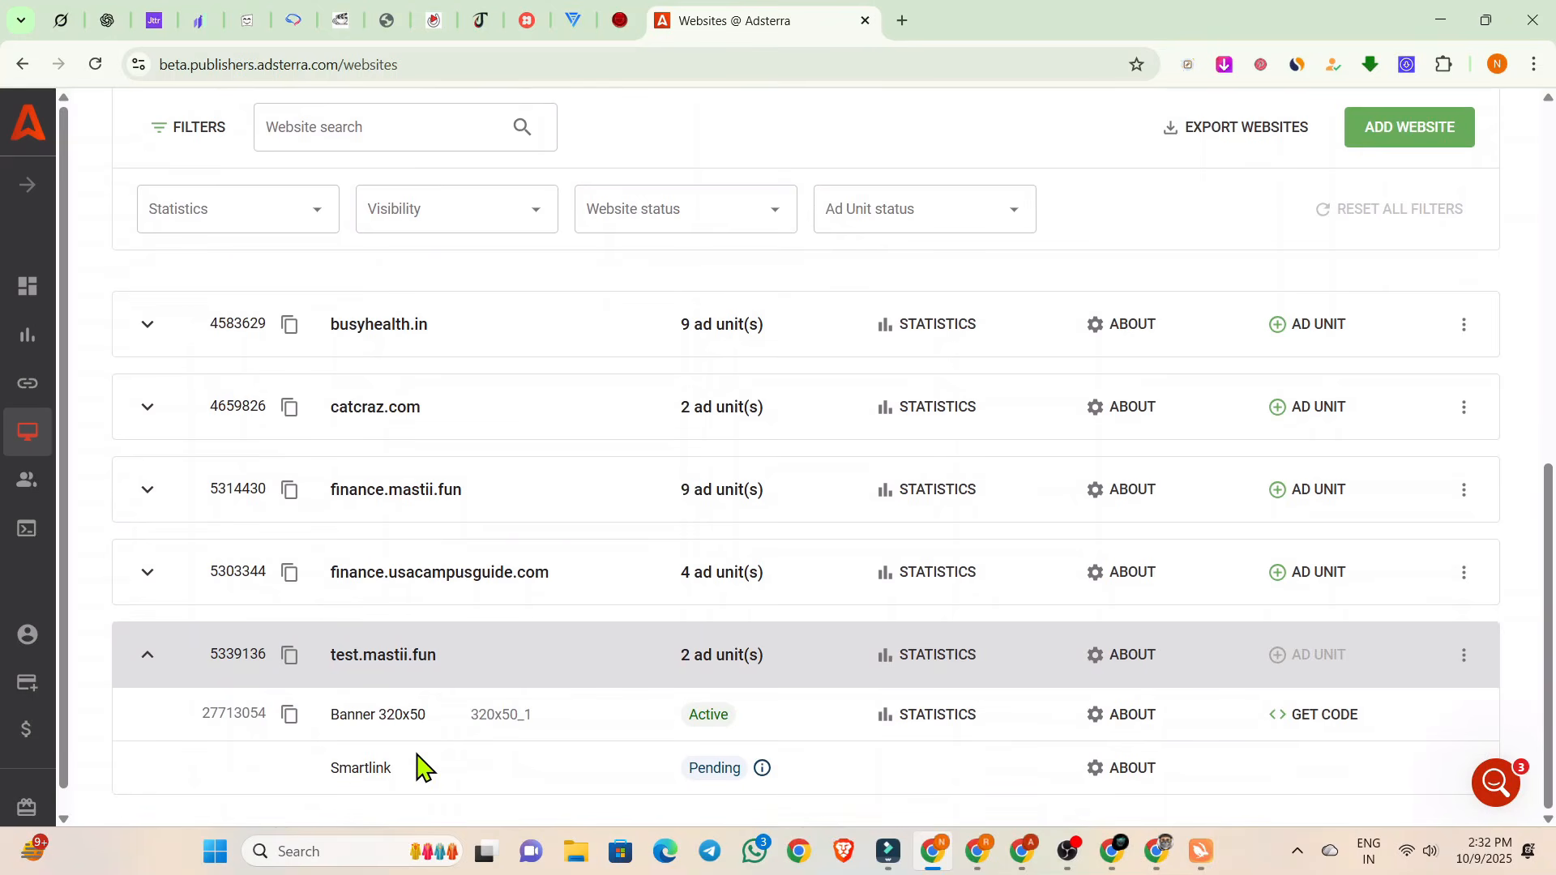
# Return to the Elementor editor and publish the Truck Accident Lawyer USA post with the banner code.
pyautogui.moveTo(974, 851)
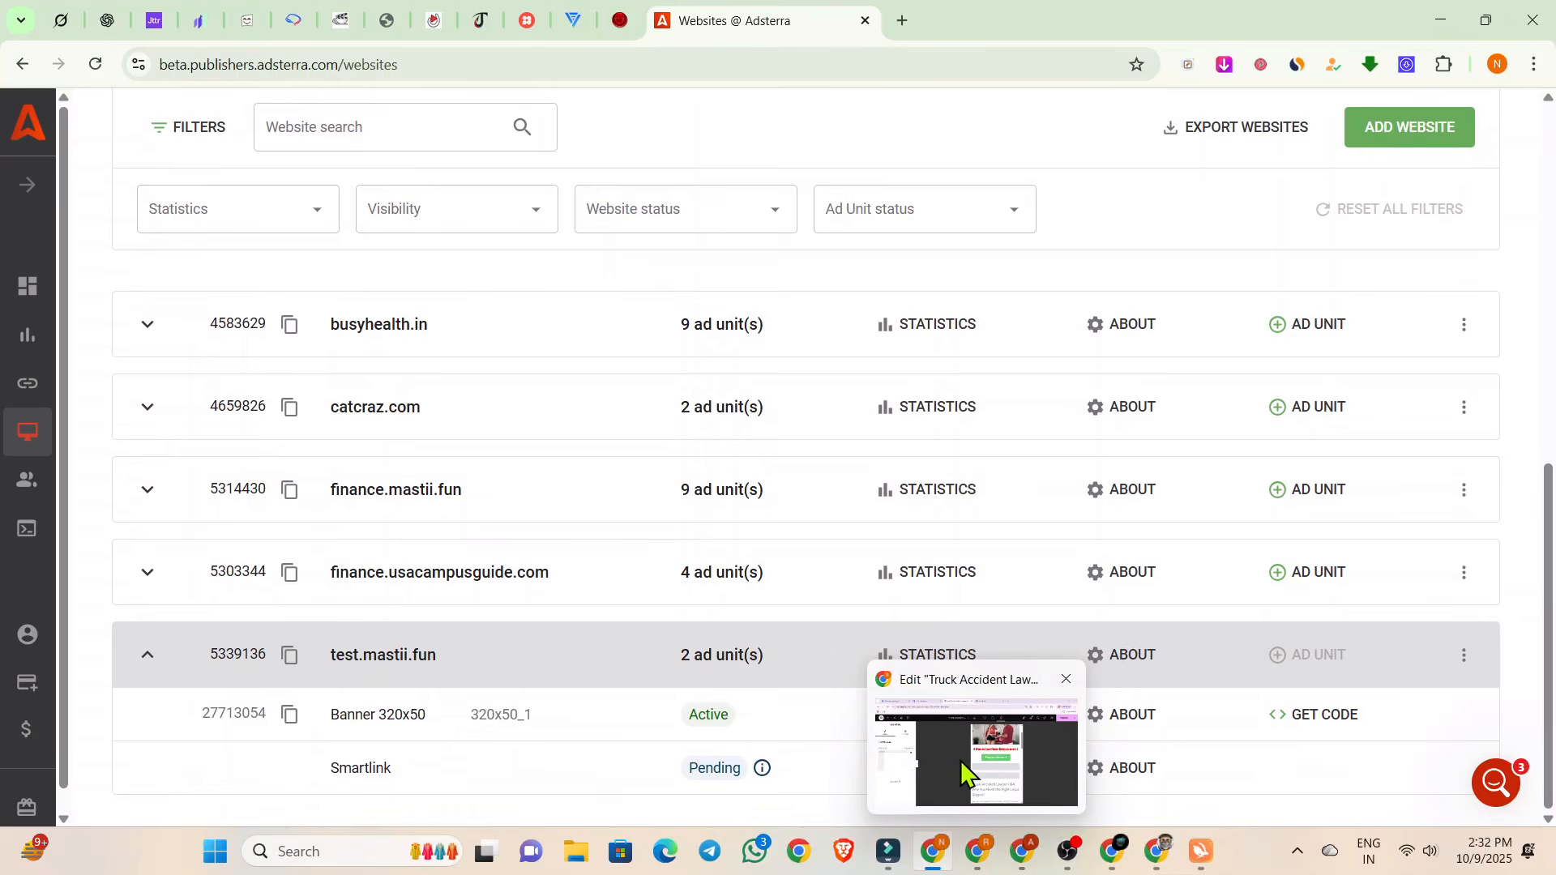
pyautogui.click(968, 770)
pyautogui.click(1438, 150)
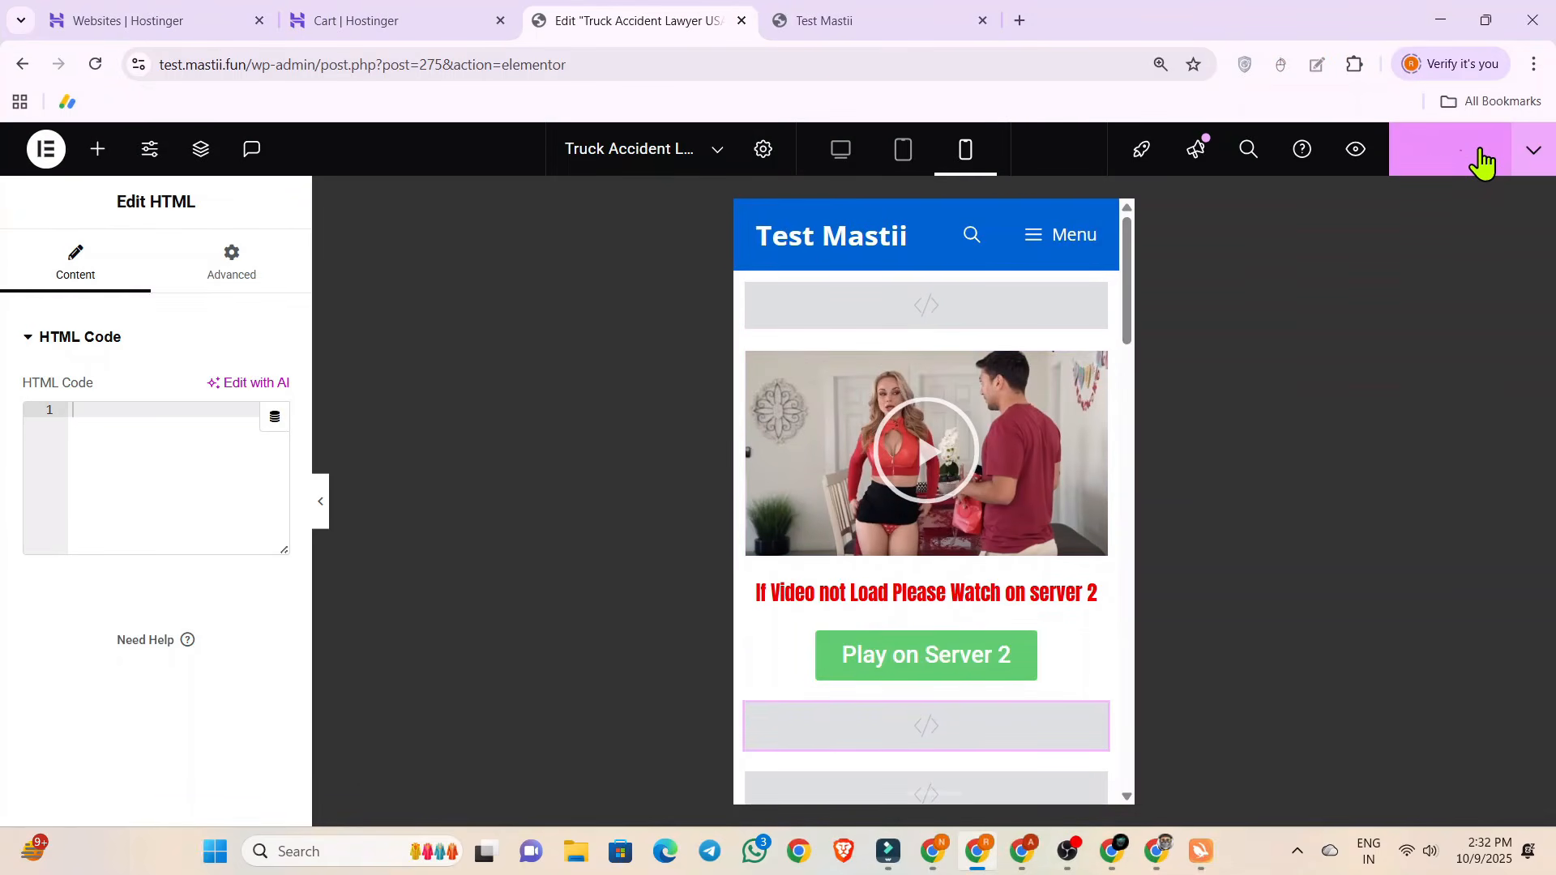
# View the live Truck Accident Lawyer USA post on Test Mastii to check its banner ad, and close that page.
pyautogui.click(861, 17)
pyautogui.click(247, 517)
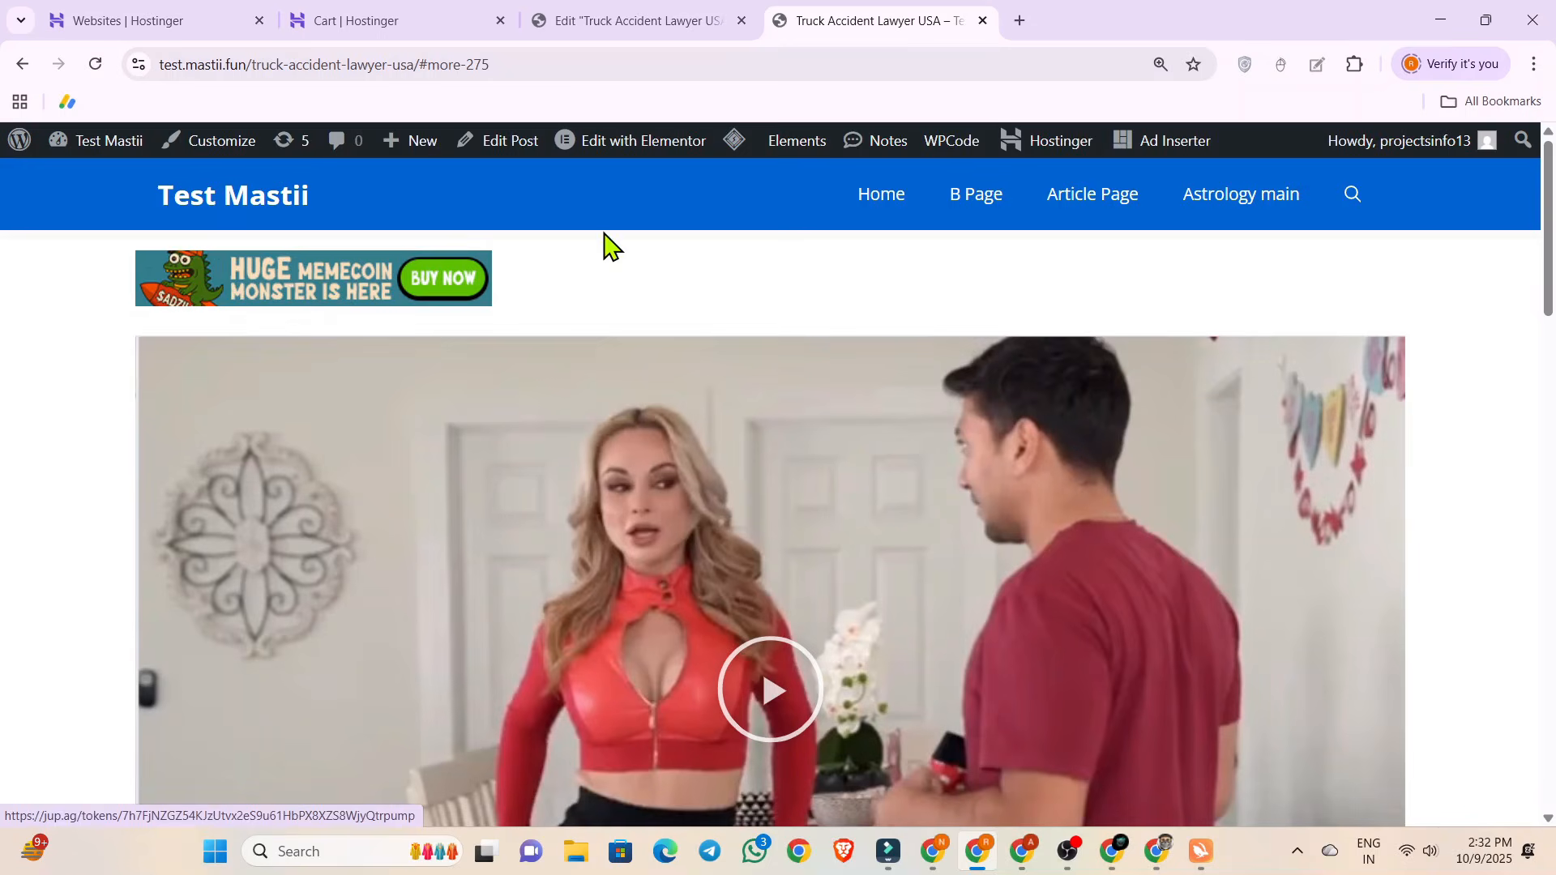
pyautogui.click(982, 21)
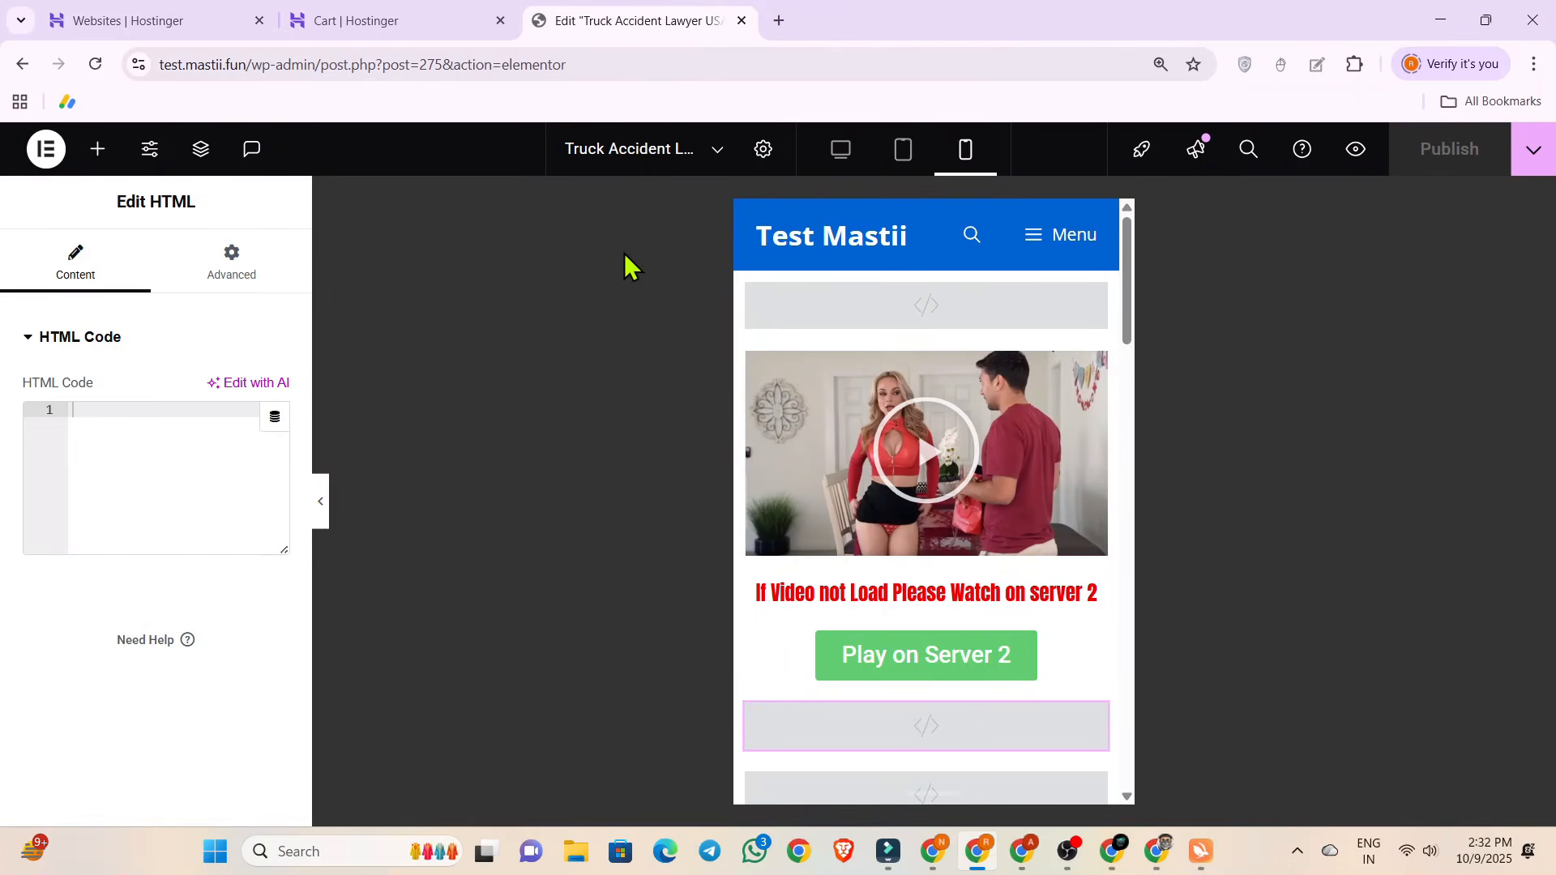
# Reload the Adsterra websites page and expand test.mastii.fun to recheck the Smartlink review status.
pyautogui.scroll(-5, 828, 332)
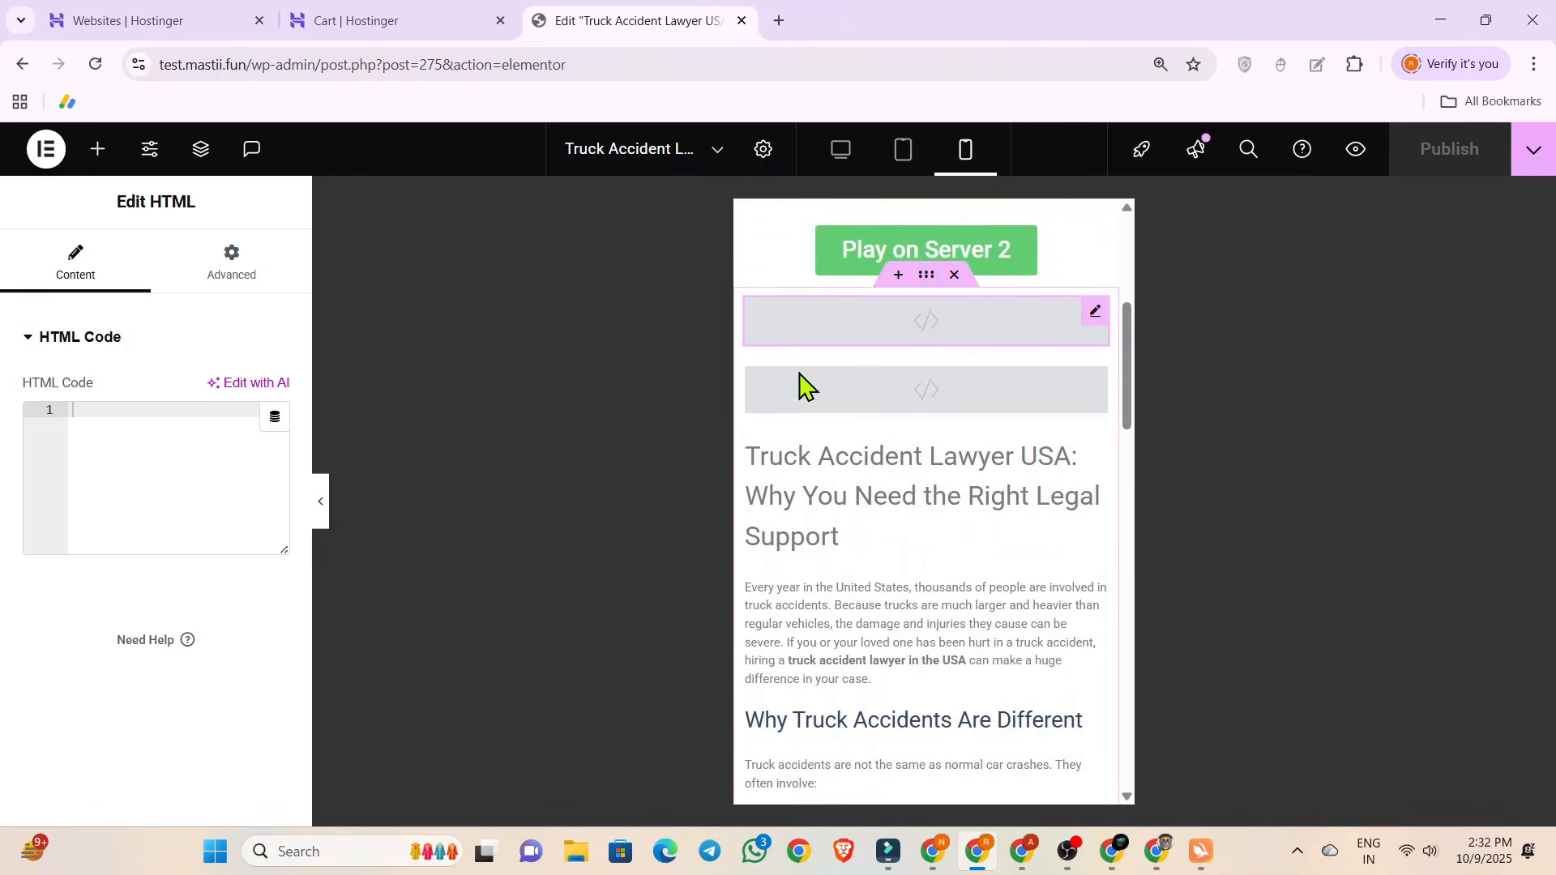
pyautogui.click(932, 850)
pyautogui.click(95, 64)
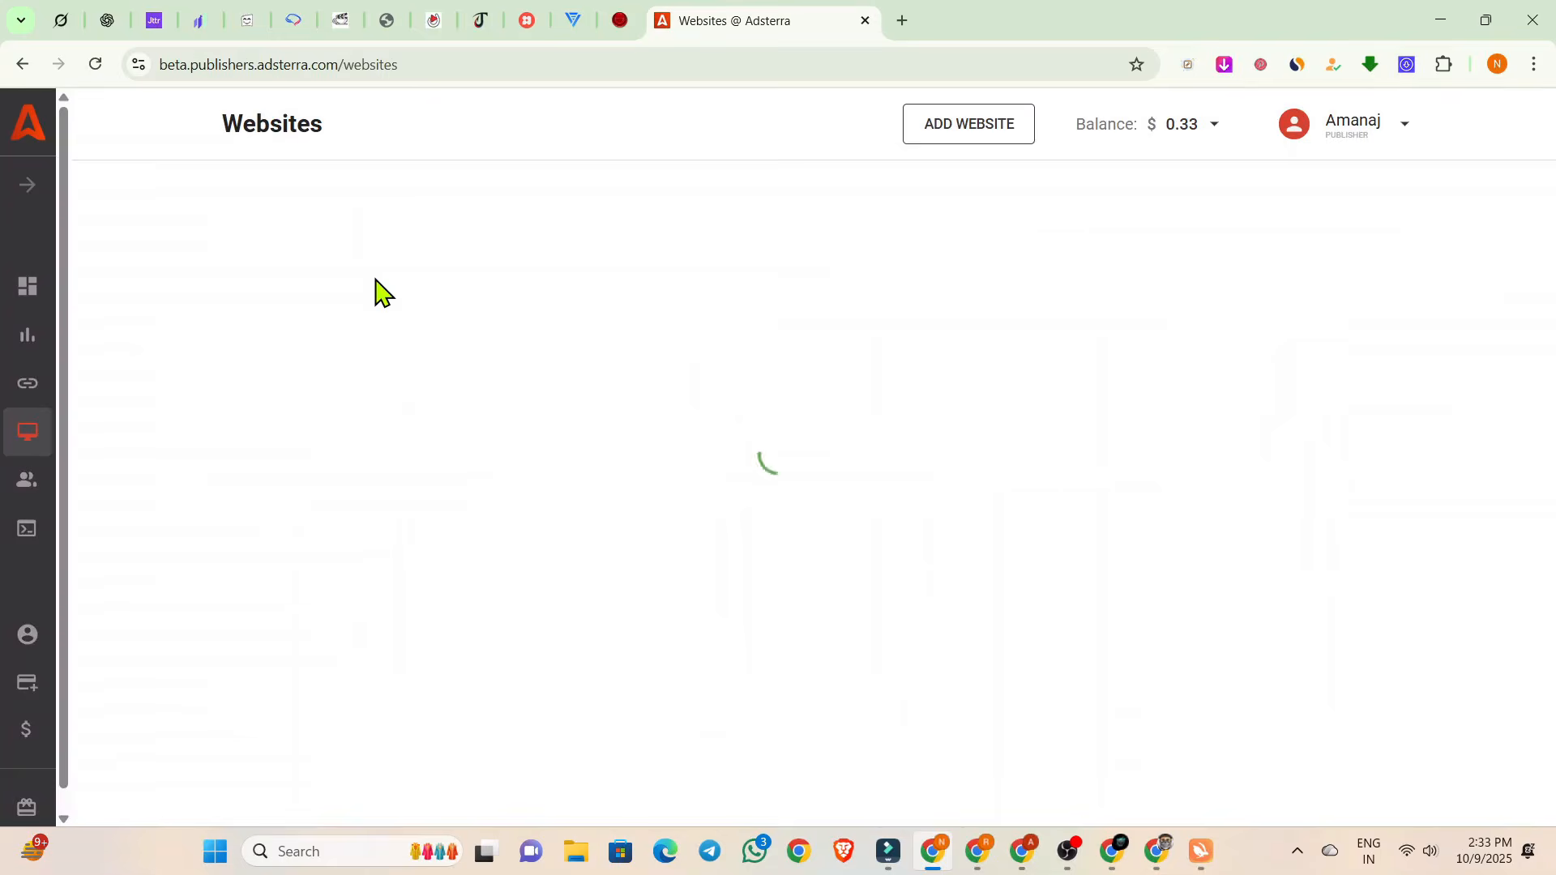
pyautogui.scroll(-2, 486, 583)
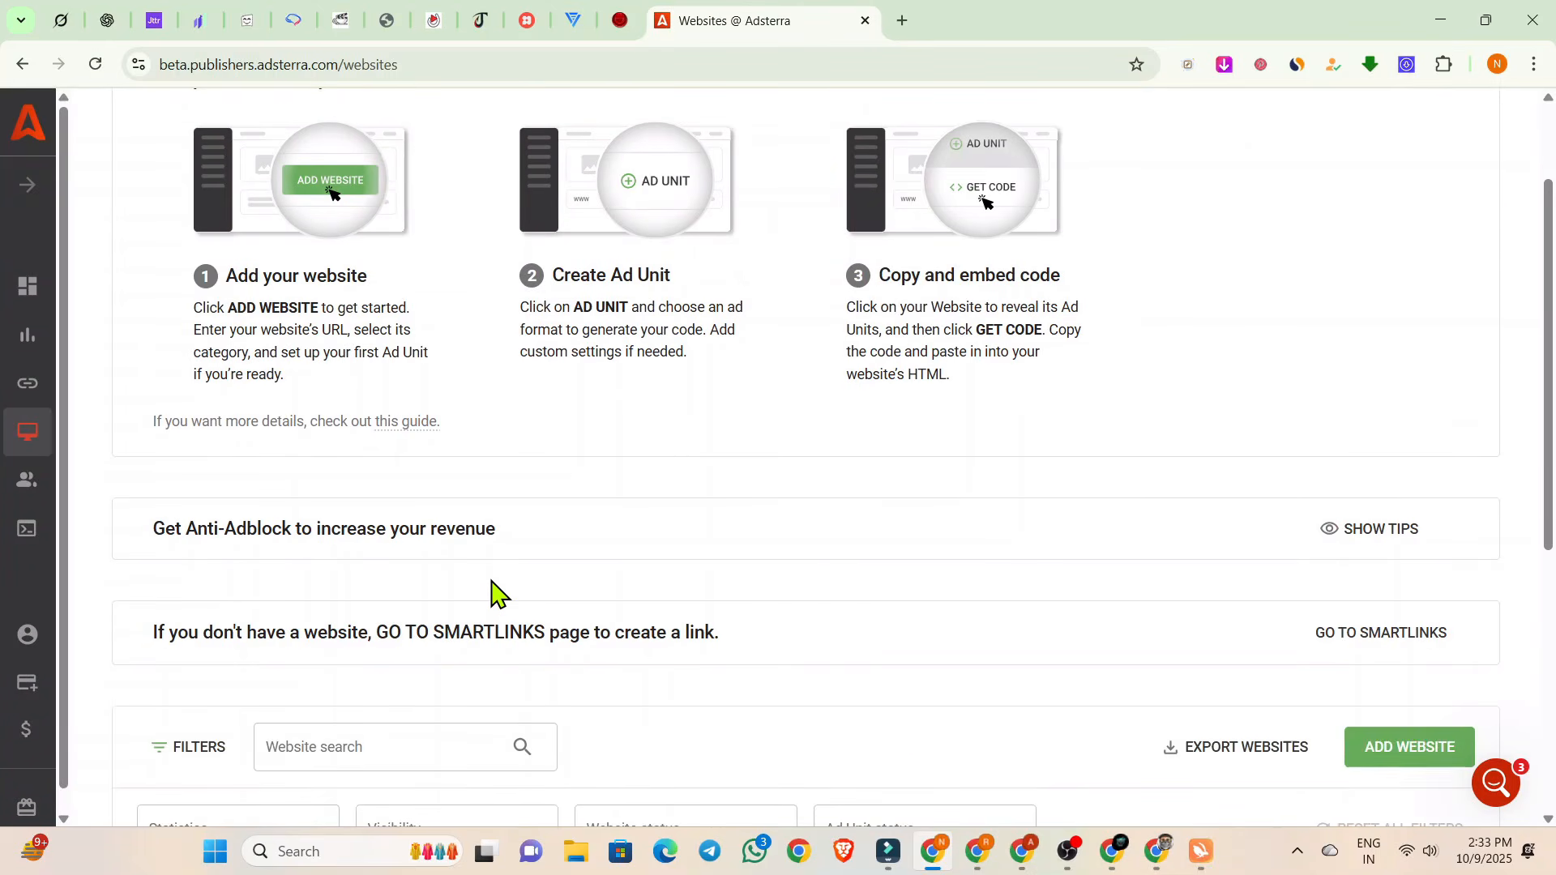
pyautogui.scroll(-6, 494, 594)
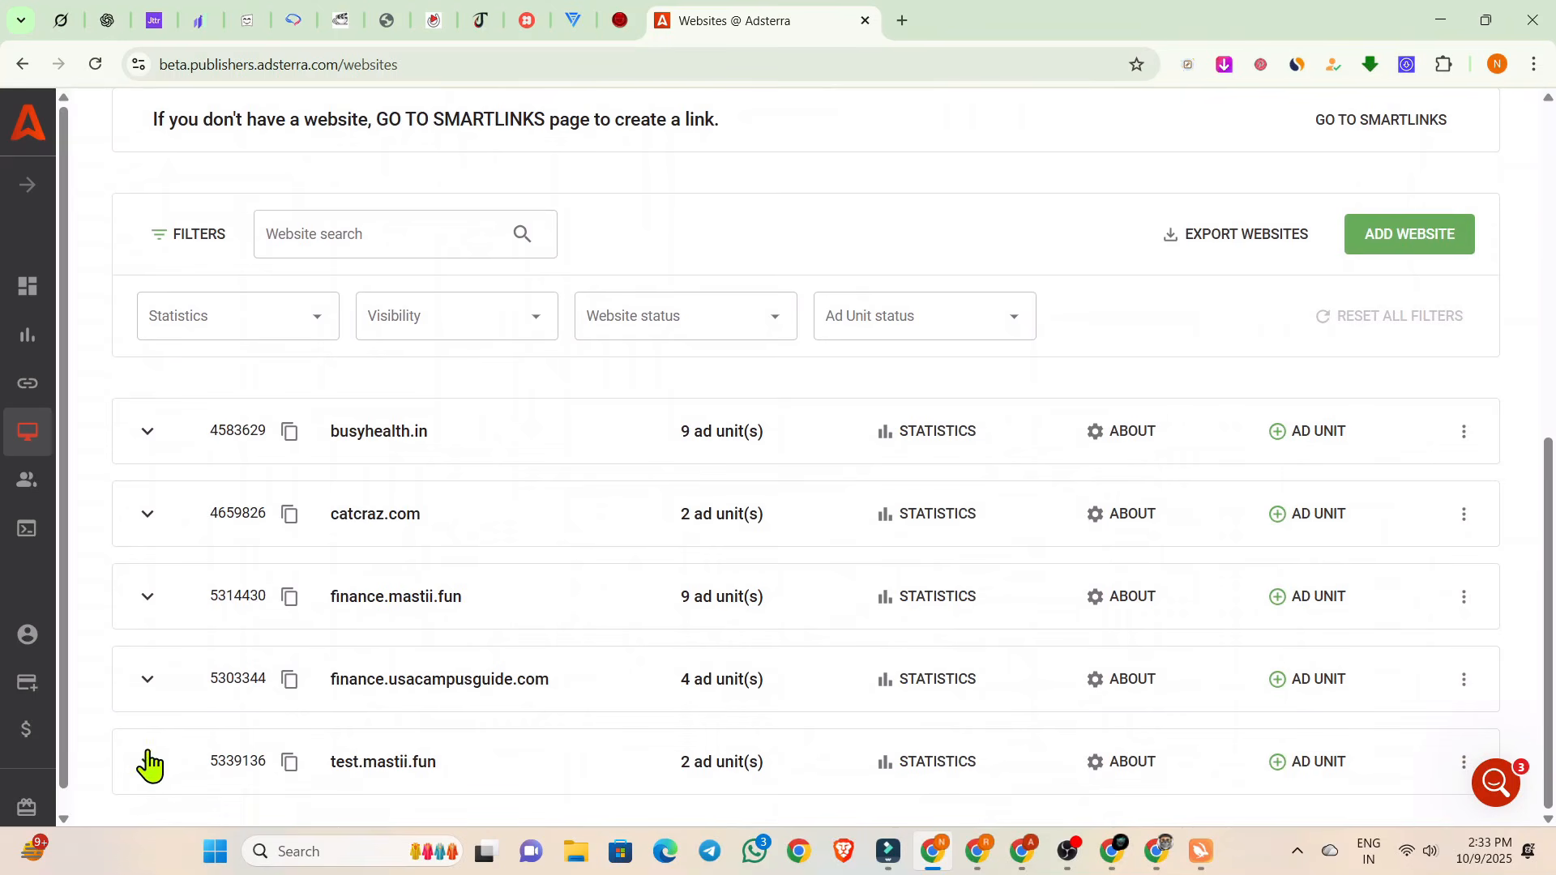
pyautogui.click(148, 762)
pyautogui.scroll(-2, 144, 780)
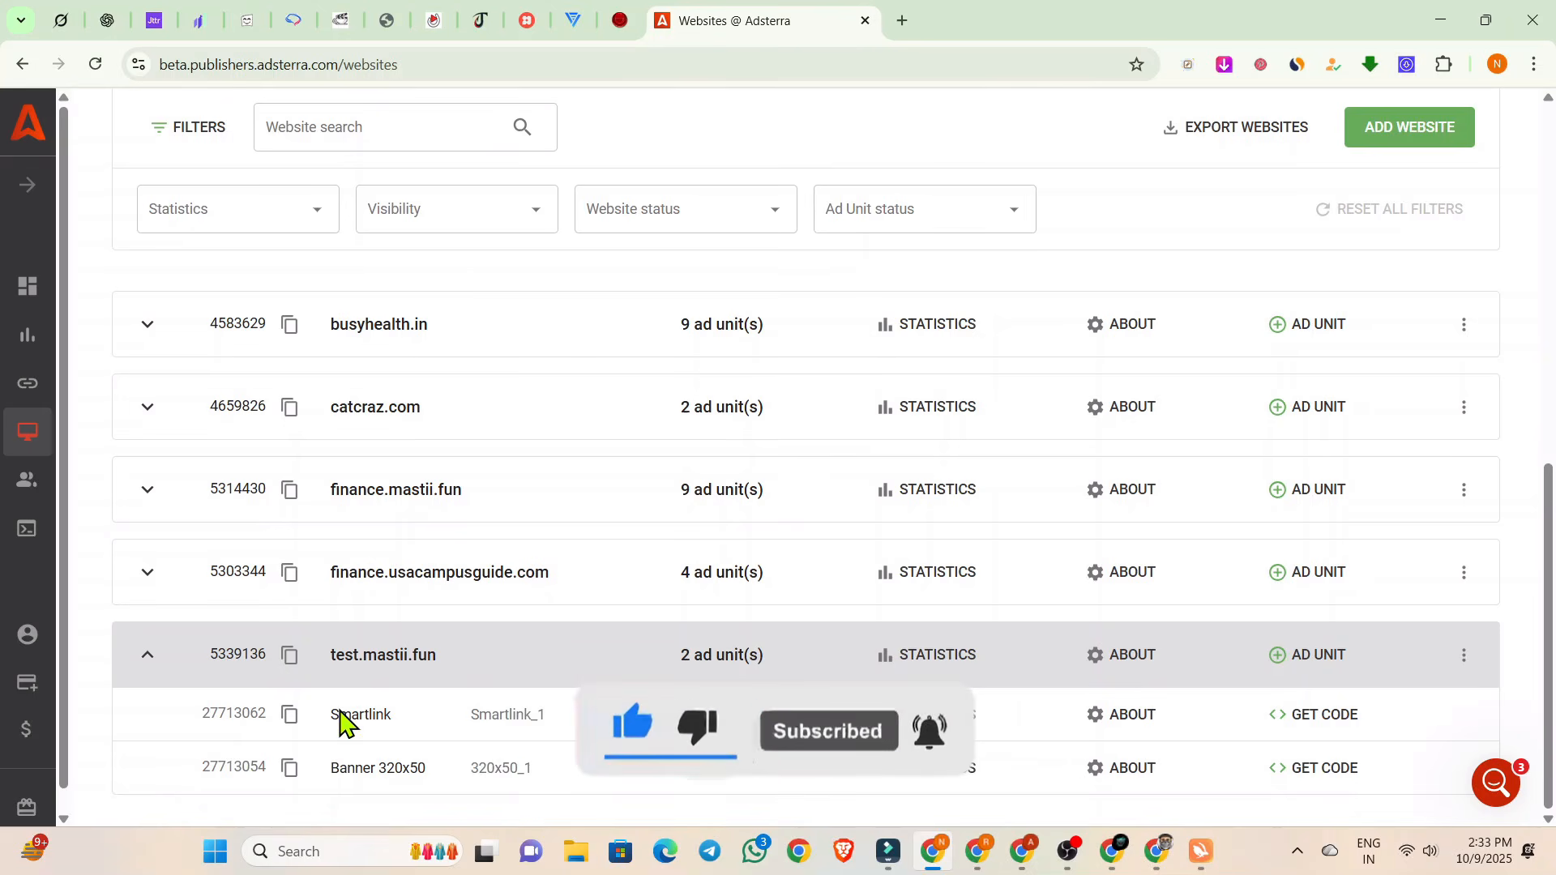
# Open the Smartlink code of test.mastii.fun, read its insertion instruction and copy the direct URL.
pyautogui.click(1286, 717)
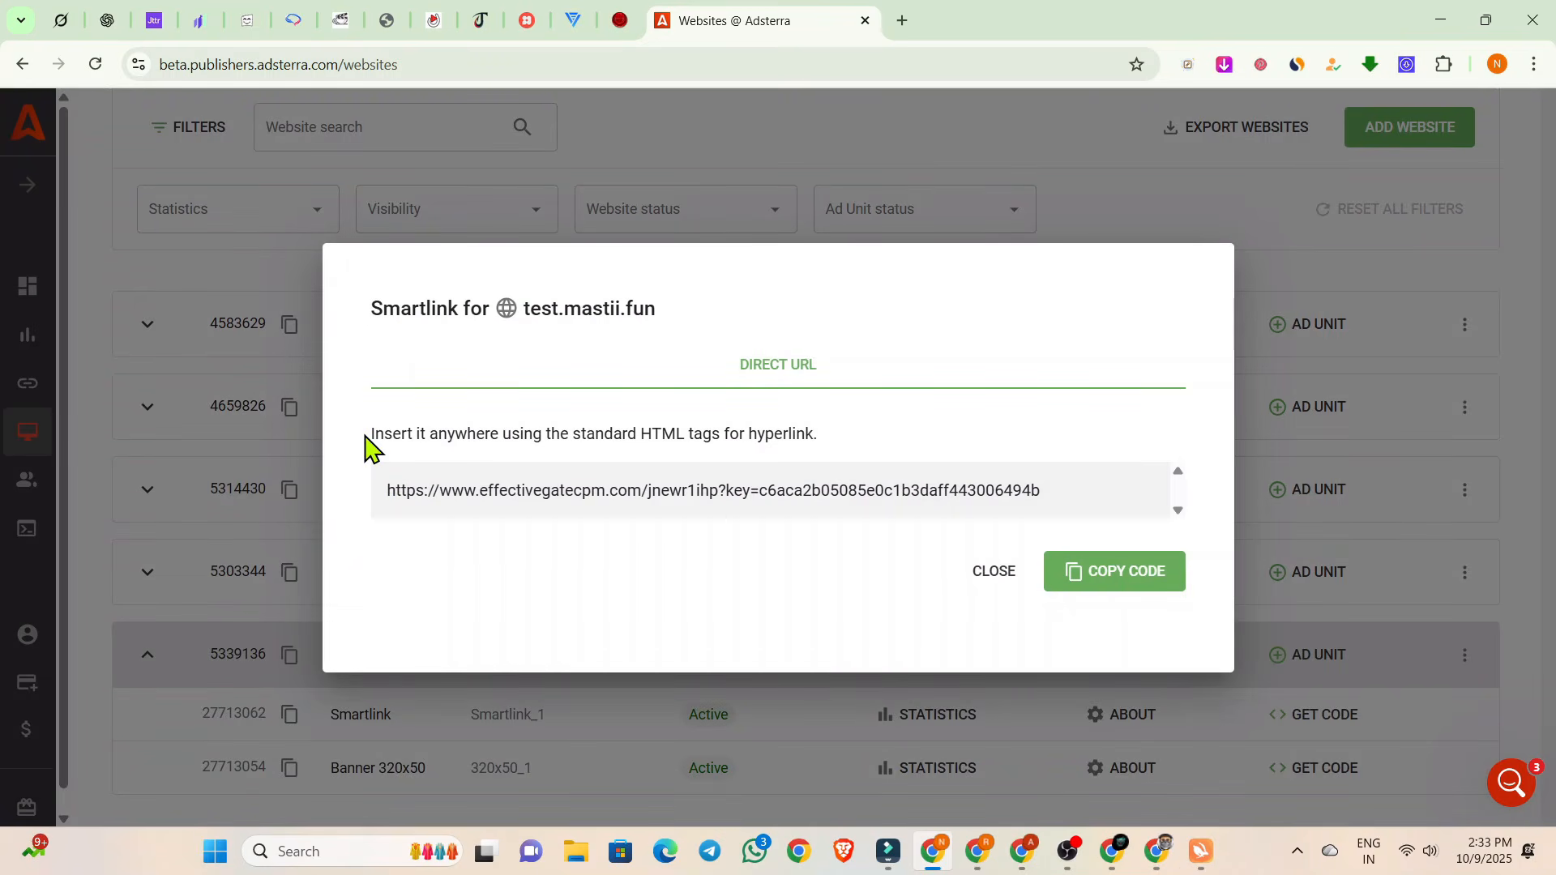
pyautogui.moveTo(365, 439); pyautogui.dragTo(843, 447)
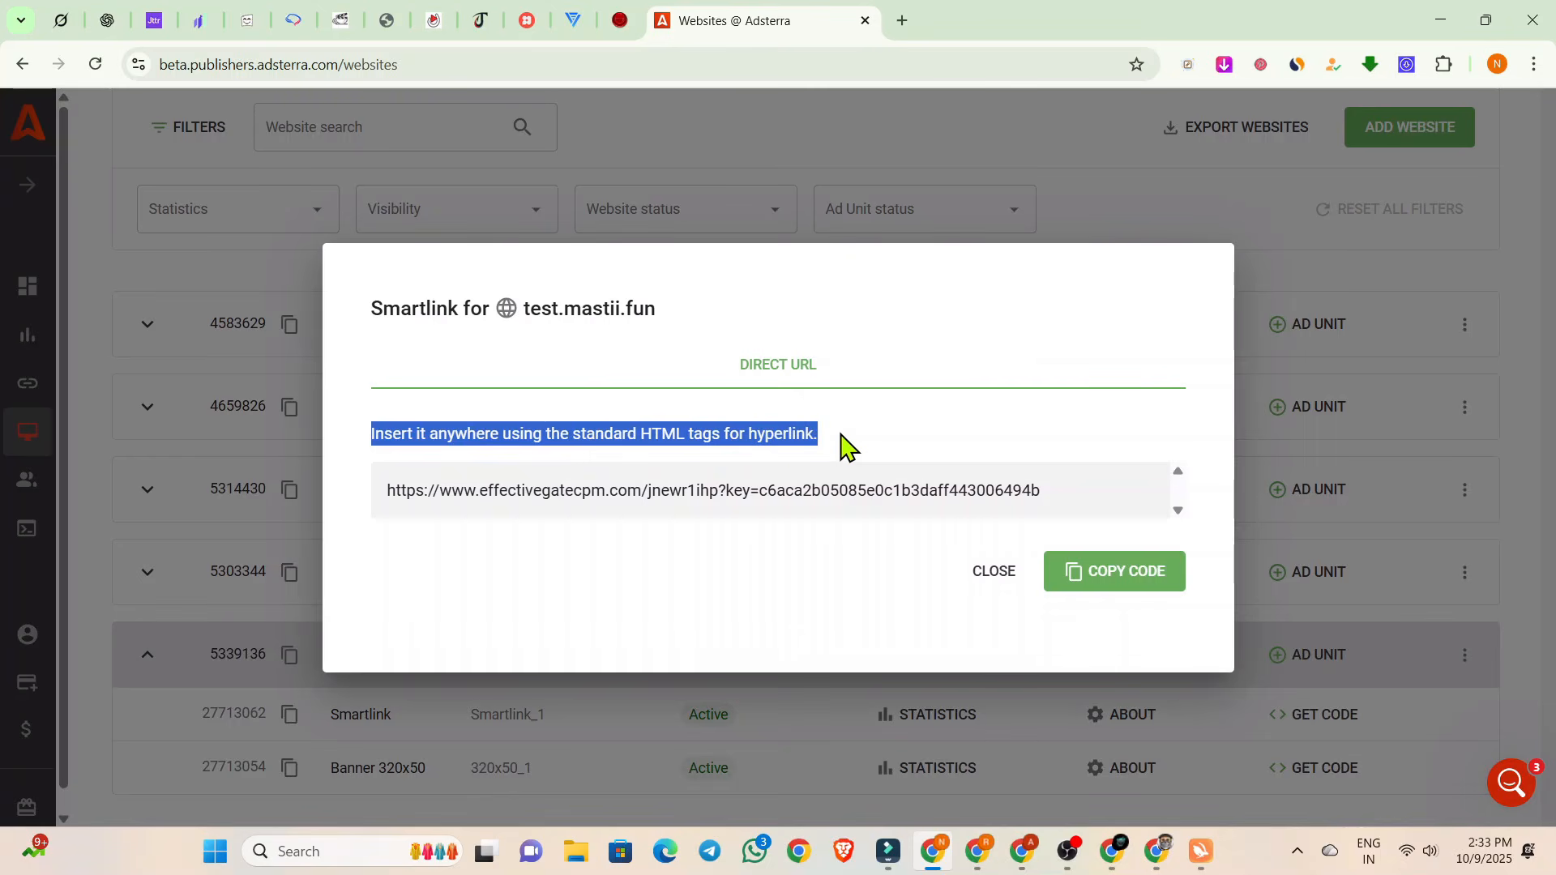
pyautogui.click(843, 447)
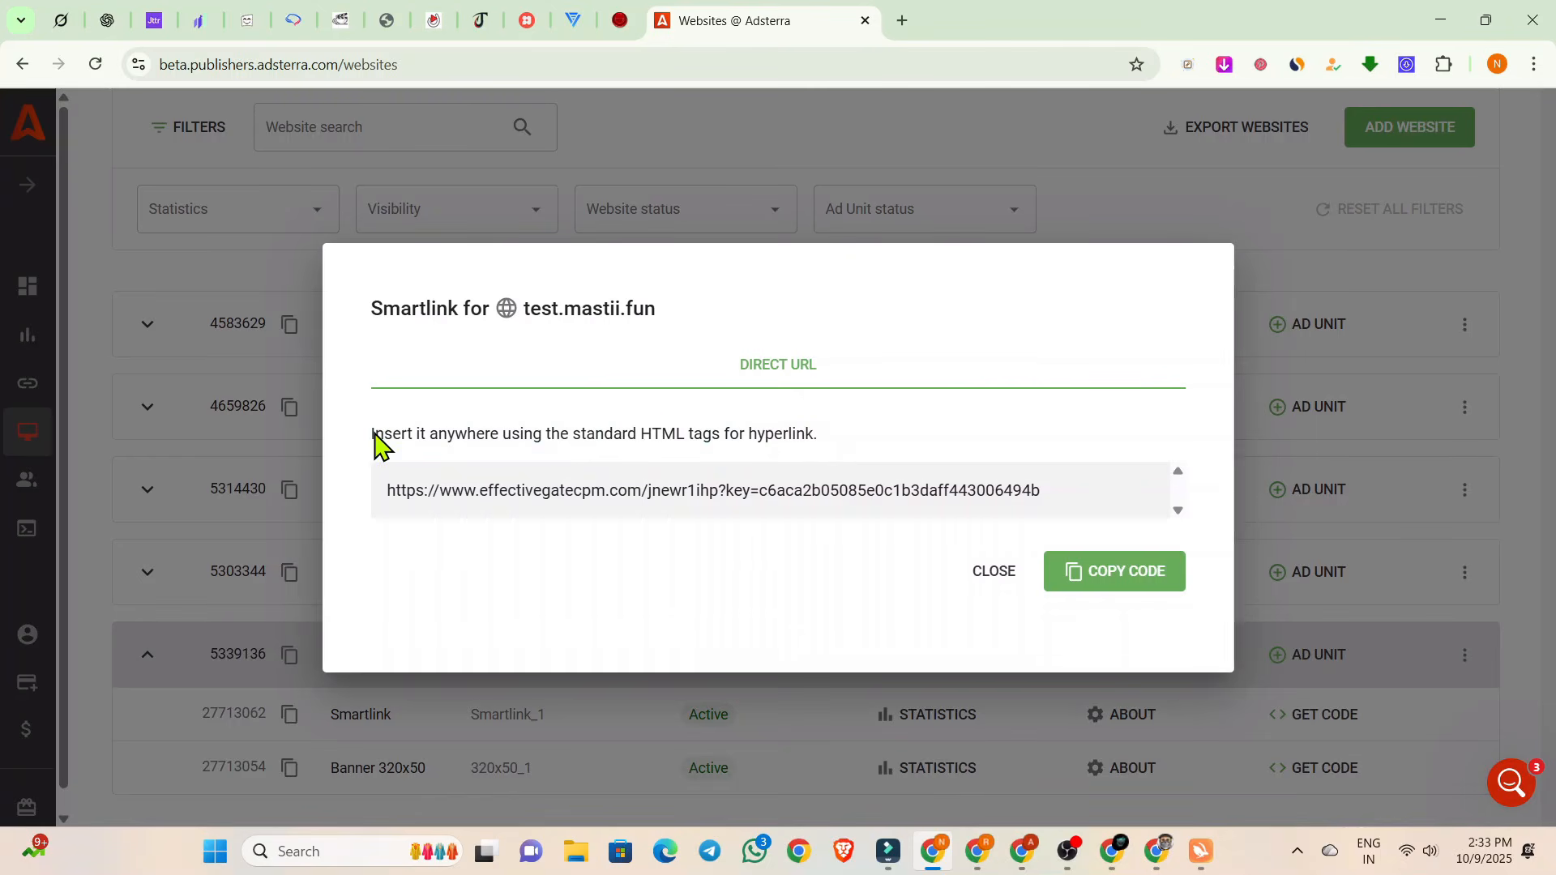
pyautogui.moveTo(372, 444); pyautogui.dragTo(843, 455)
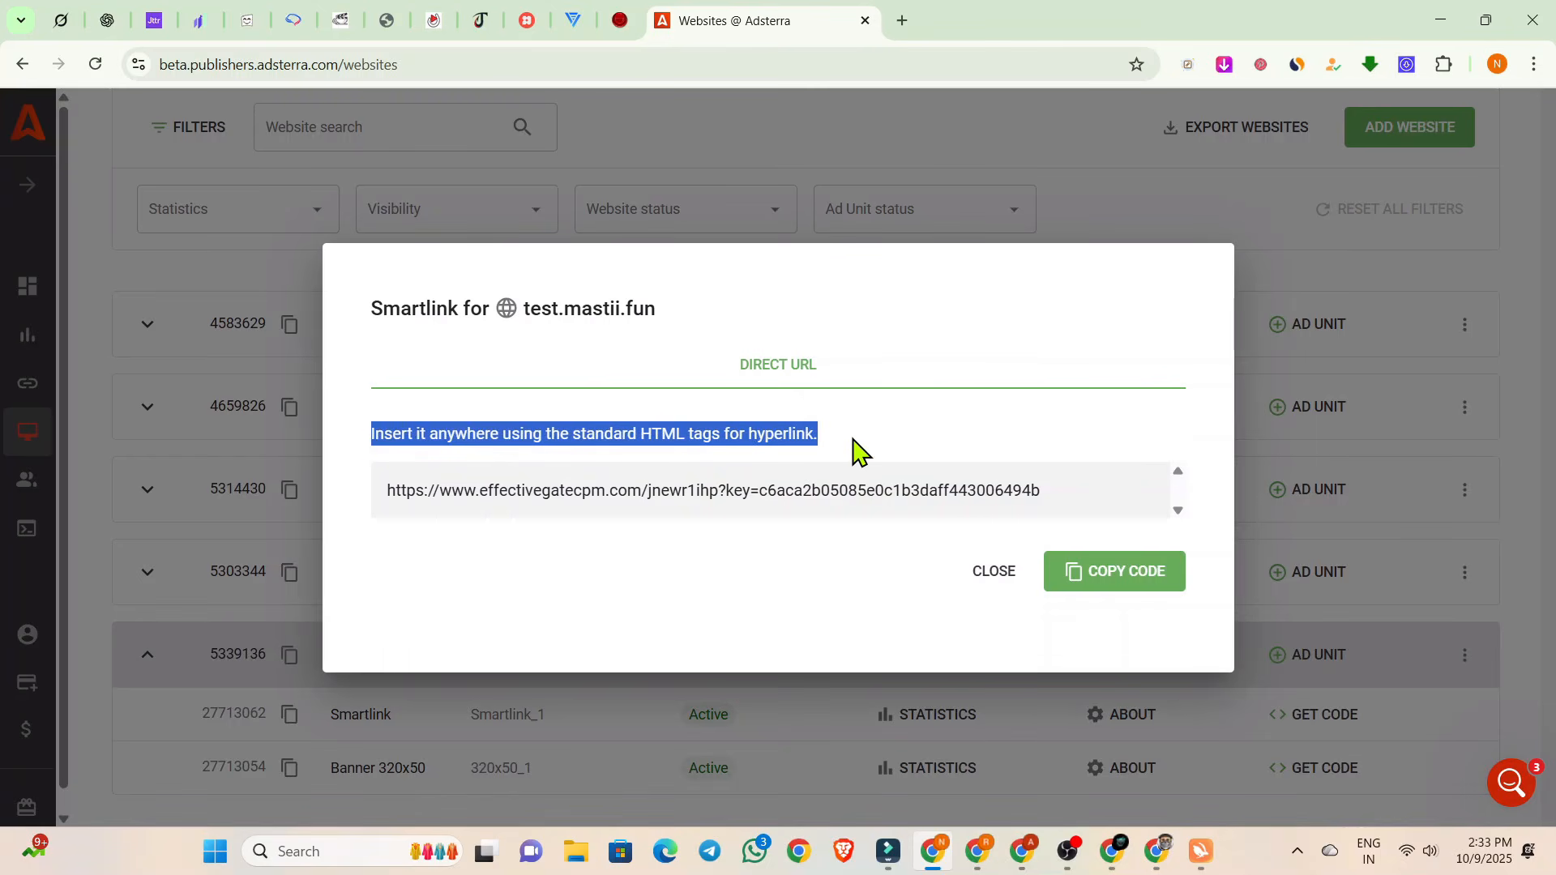
pyautogui.click(857, 450)
pyautogui.moveTo(387, 492); pyautogui.dragTo(1061, 492)
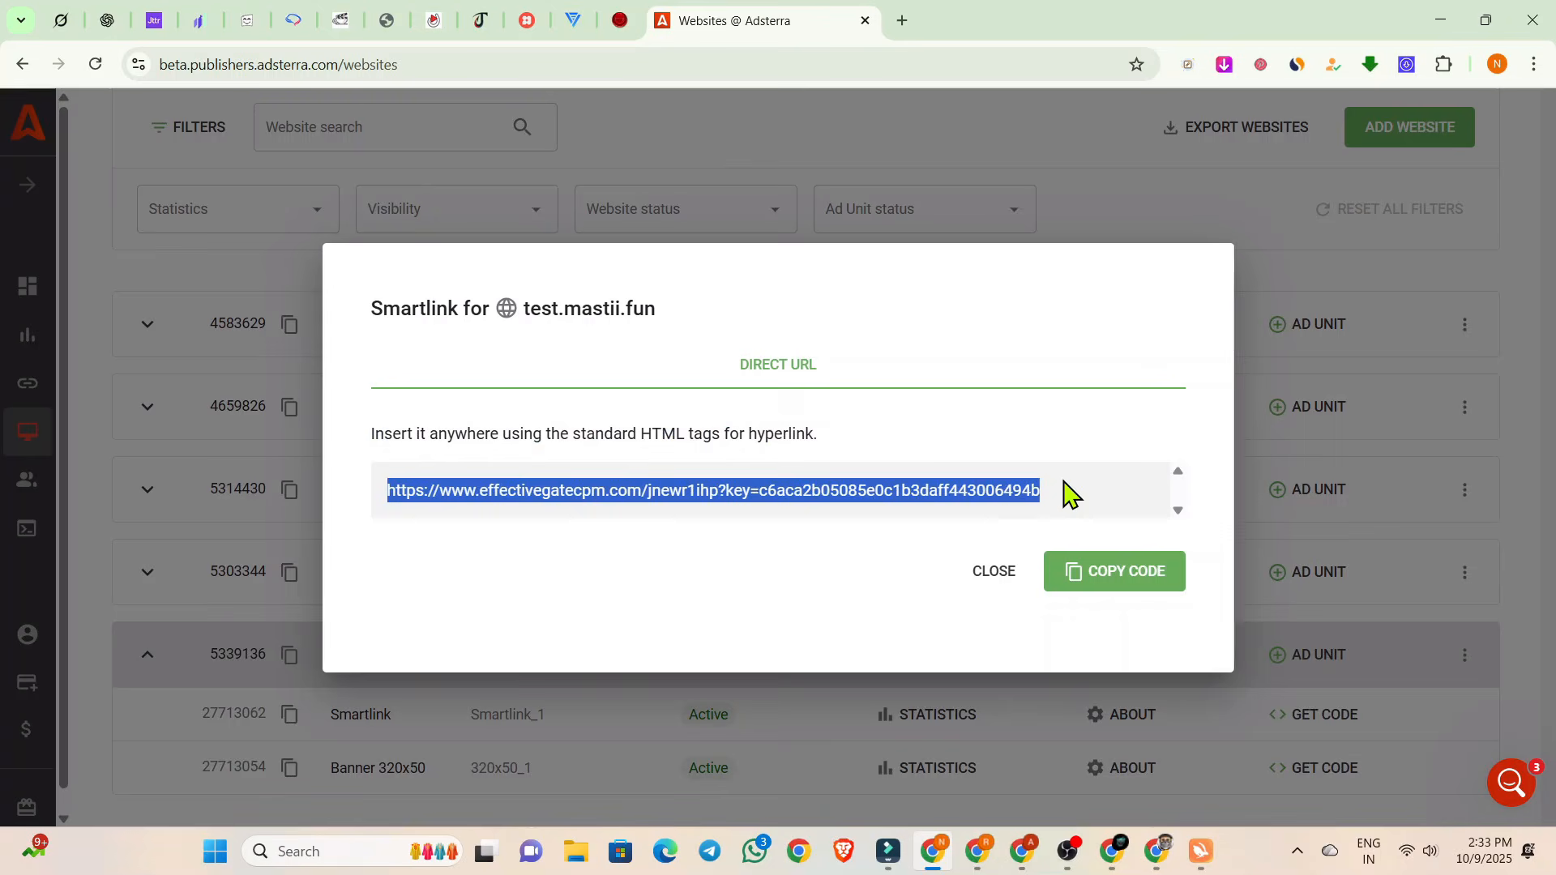
pyautogui.click(1064, 491)
pyautogui.click(1072, 577)
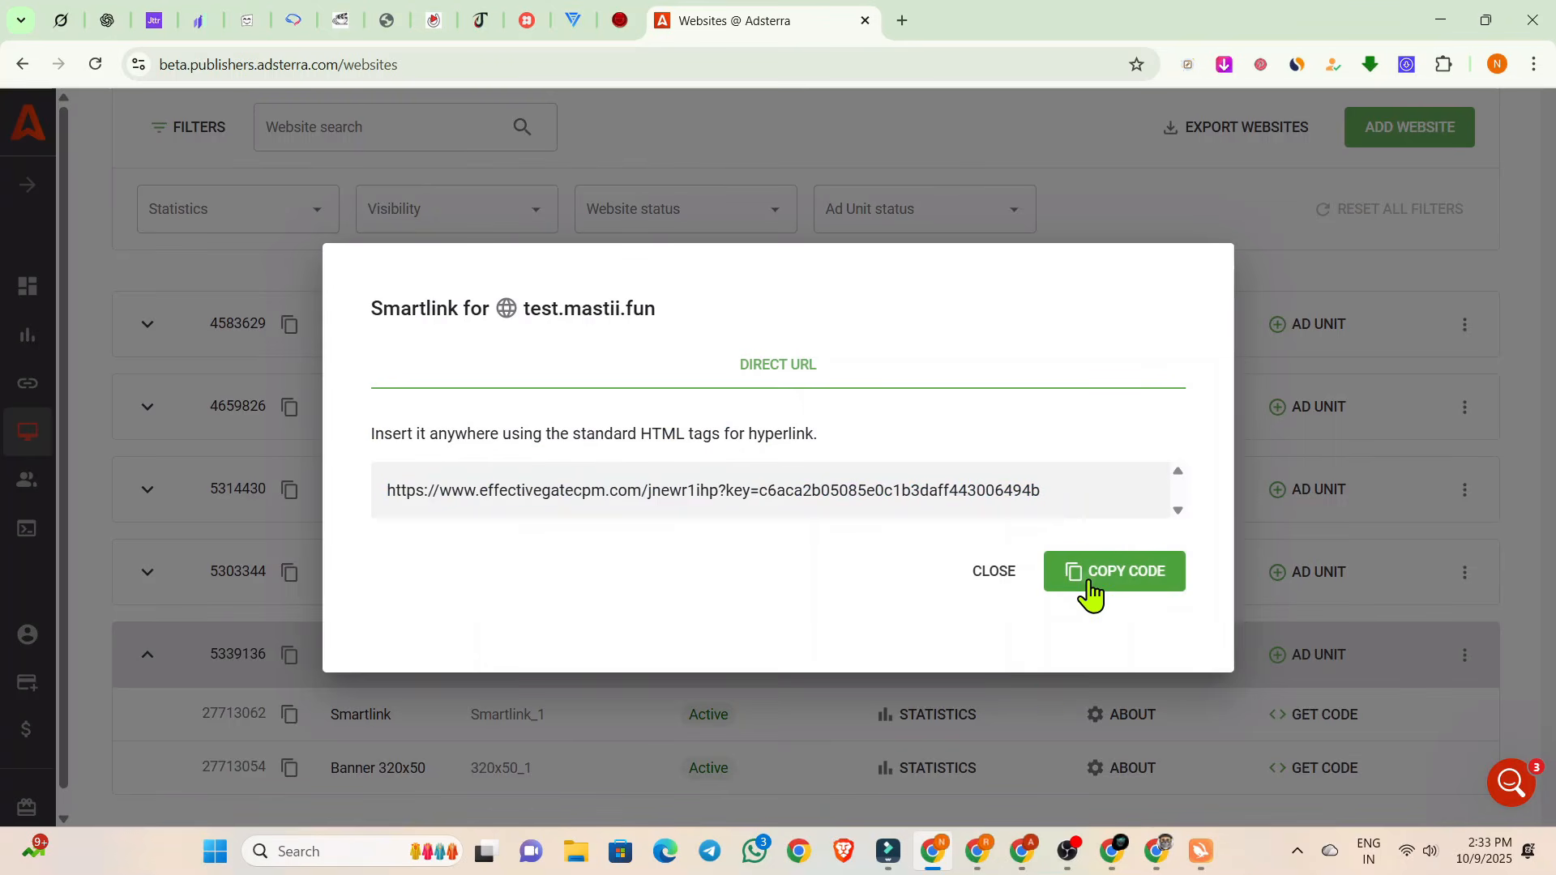
pyautogui.click(1084, 582)
# Back in the Elementor editor, replace the Play on Server 2 button's link with the copied Smartlink URL.
pyautogui.moveTo(976, 851)
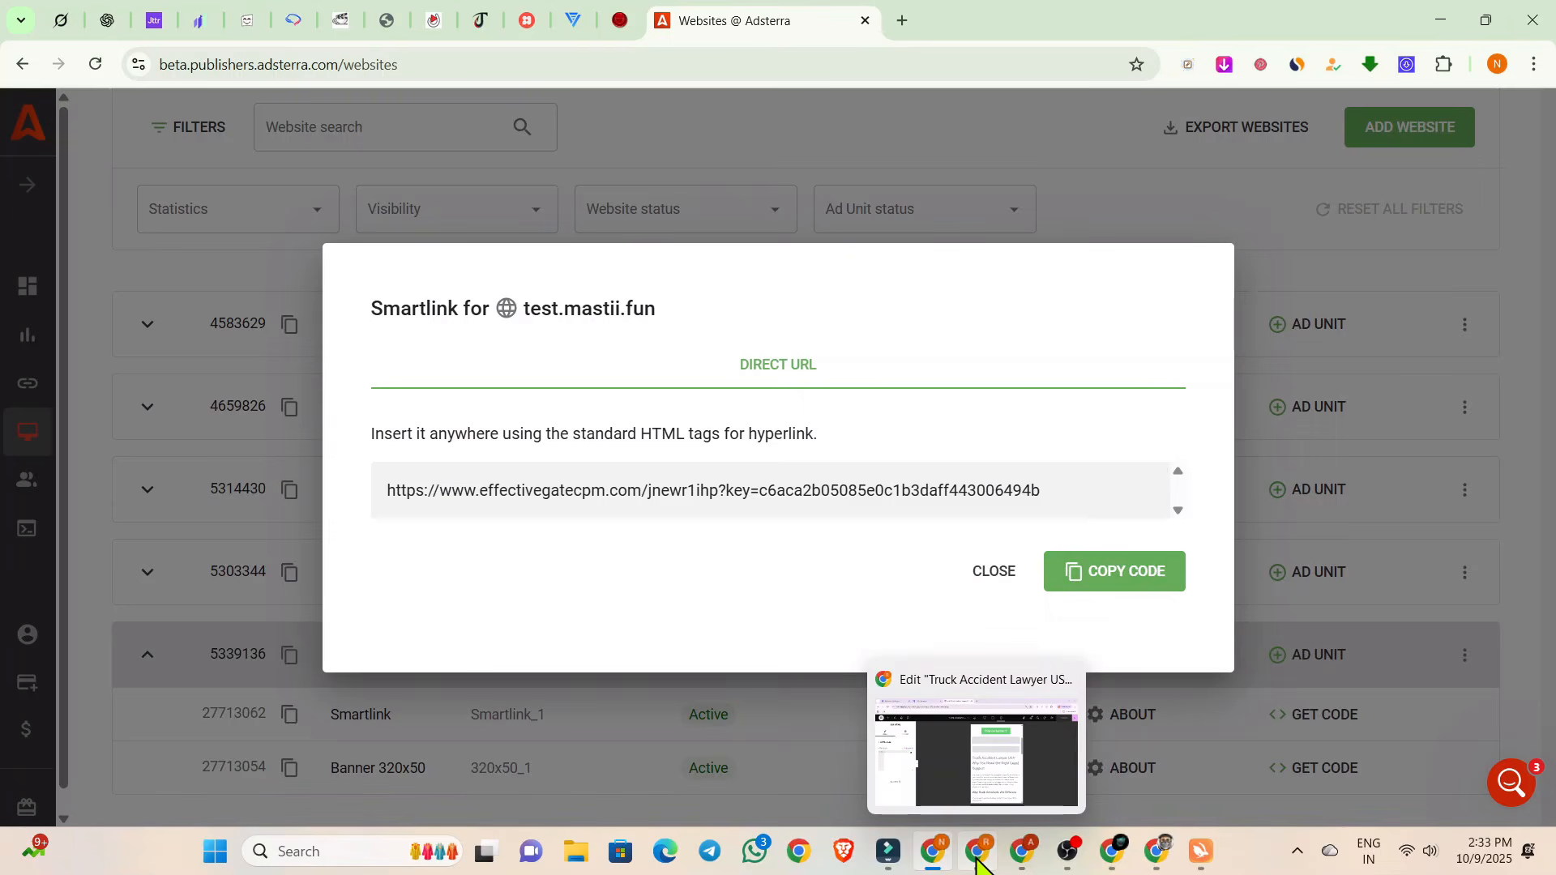
pyautogui.click(983, 745)
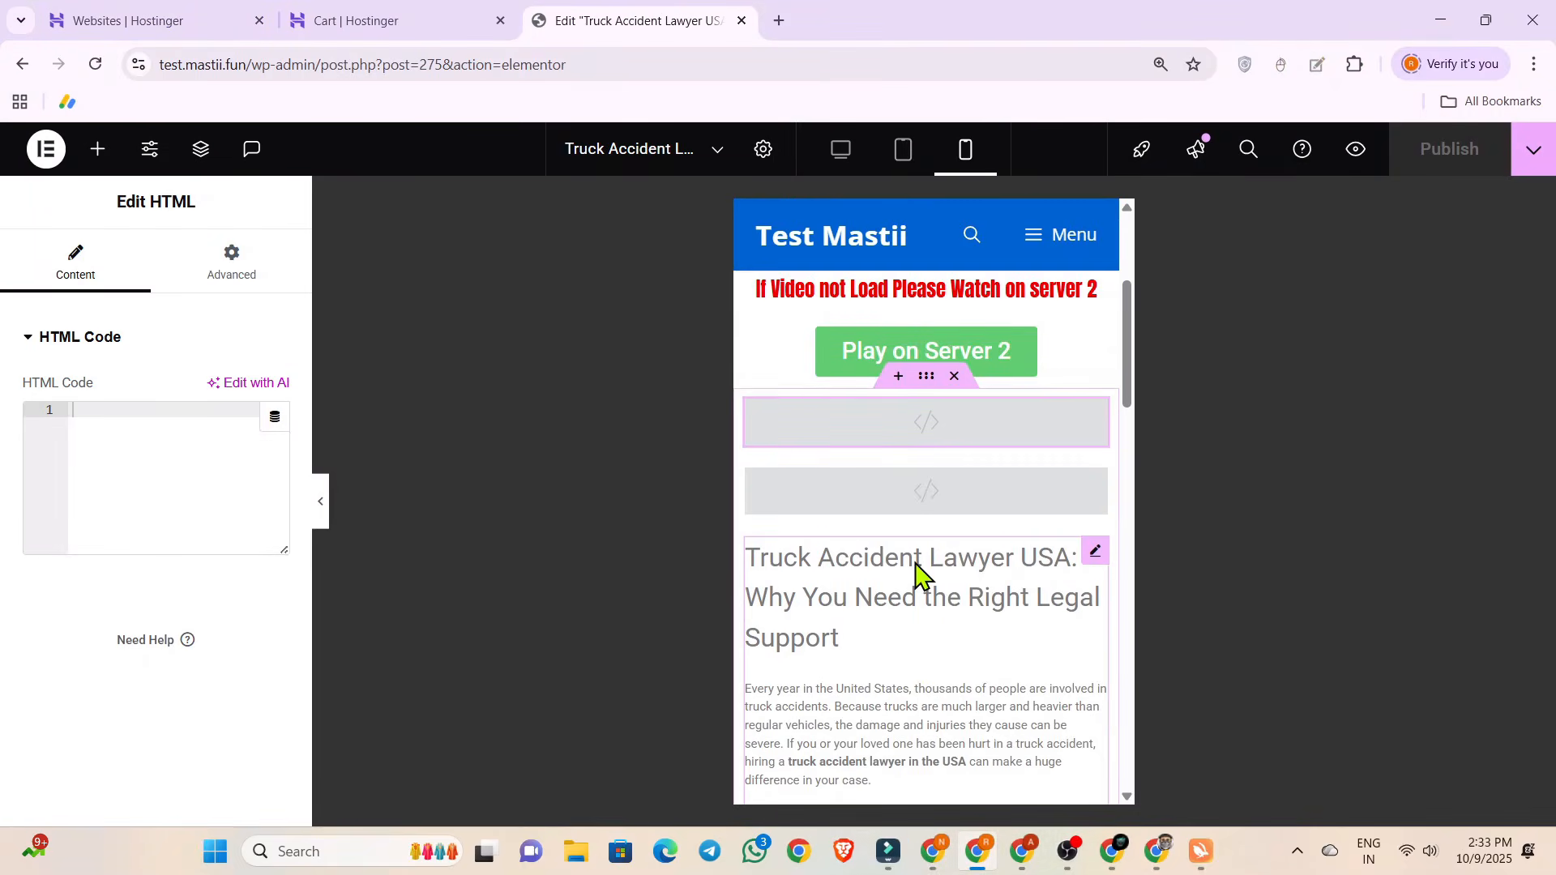
pyautogui.click(861, 371)
pyautogui.moveTo(69, 496); pyautogui.dragTo(4, 518)
pyautogui.hotkey('ctrl', 'v')
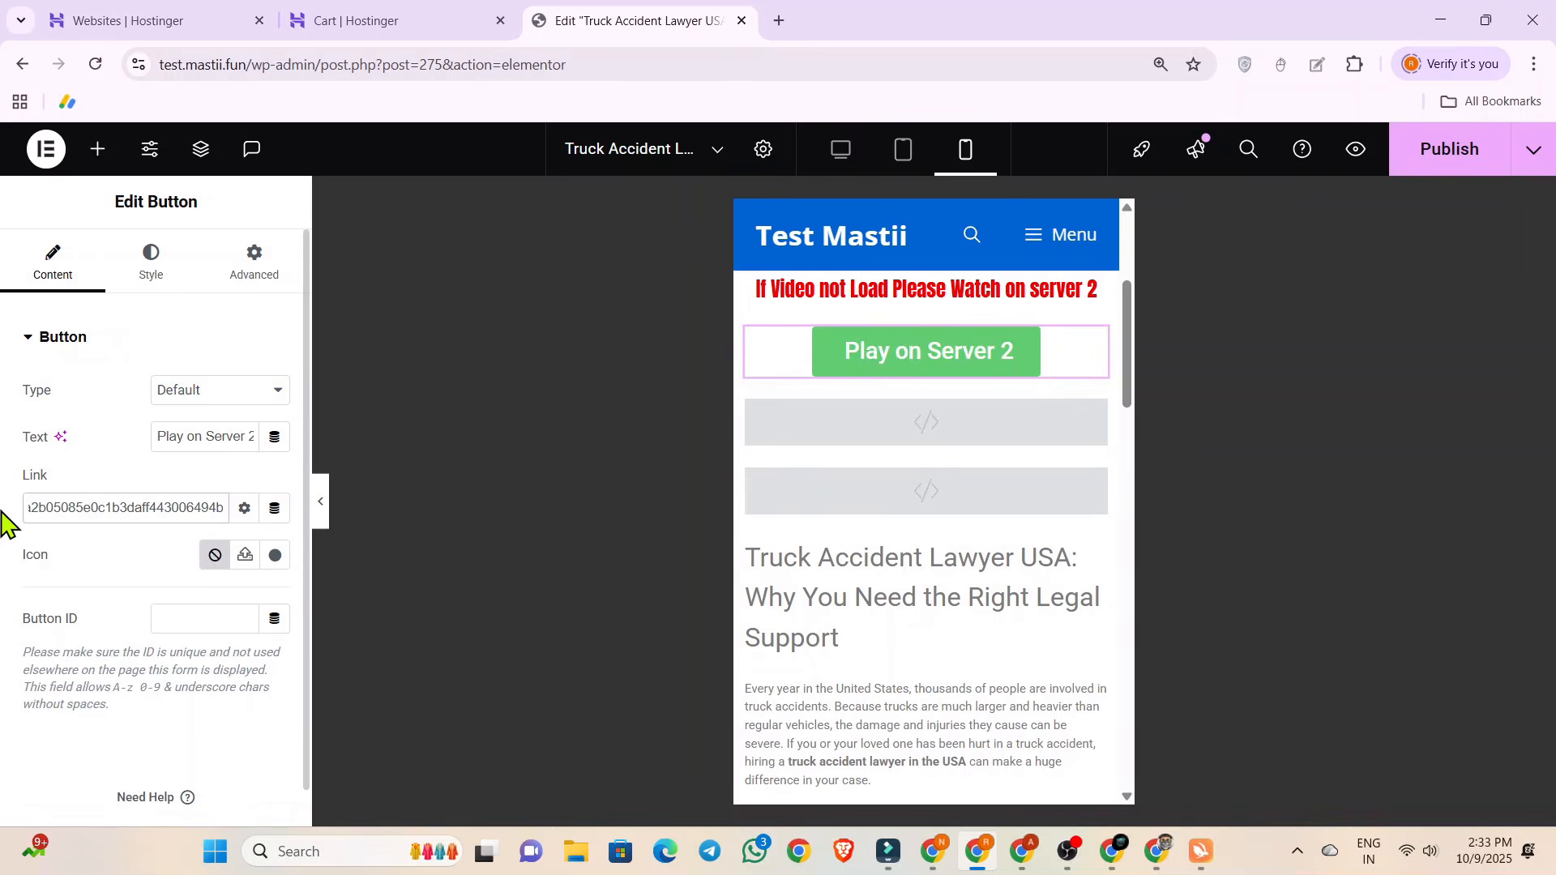
pyautogui.click(3, 519)
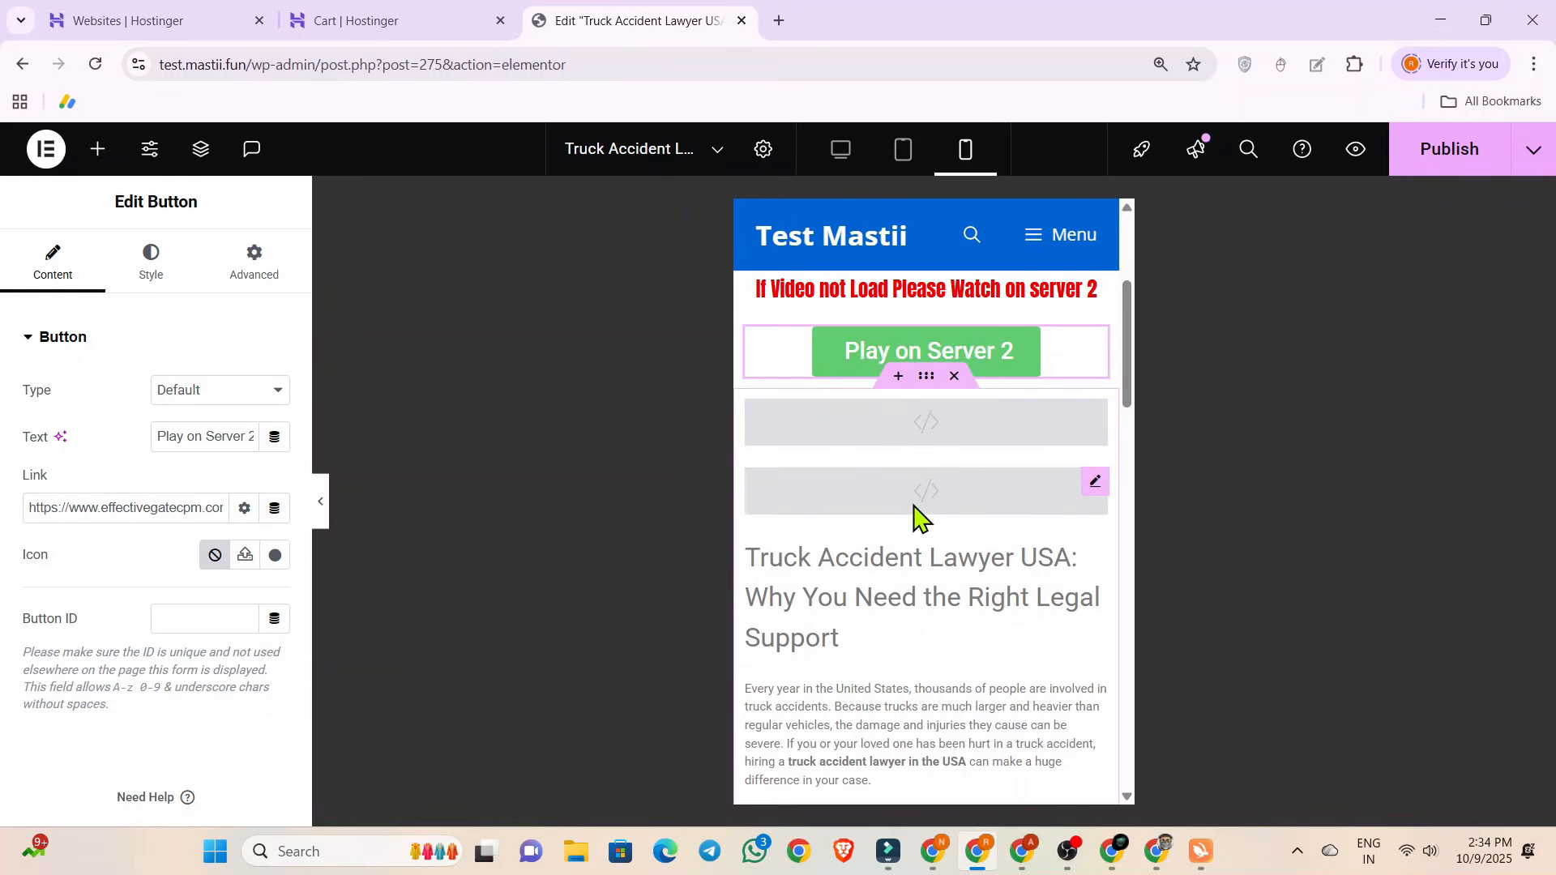
# Back in Adsterra, close the Smartlink code and create a Banner 468x60 ad unit for test.mastii.fun.
pyautogui.click(934, 849)
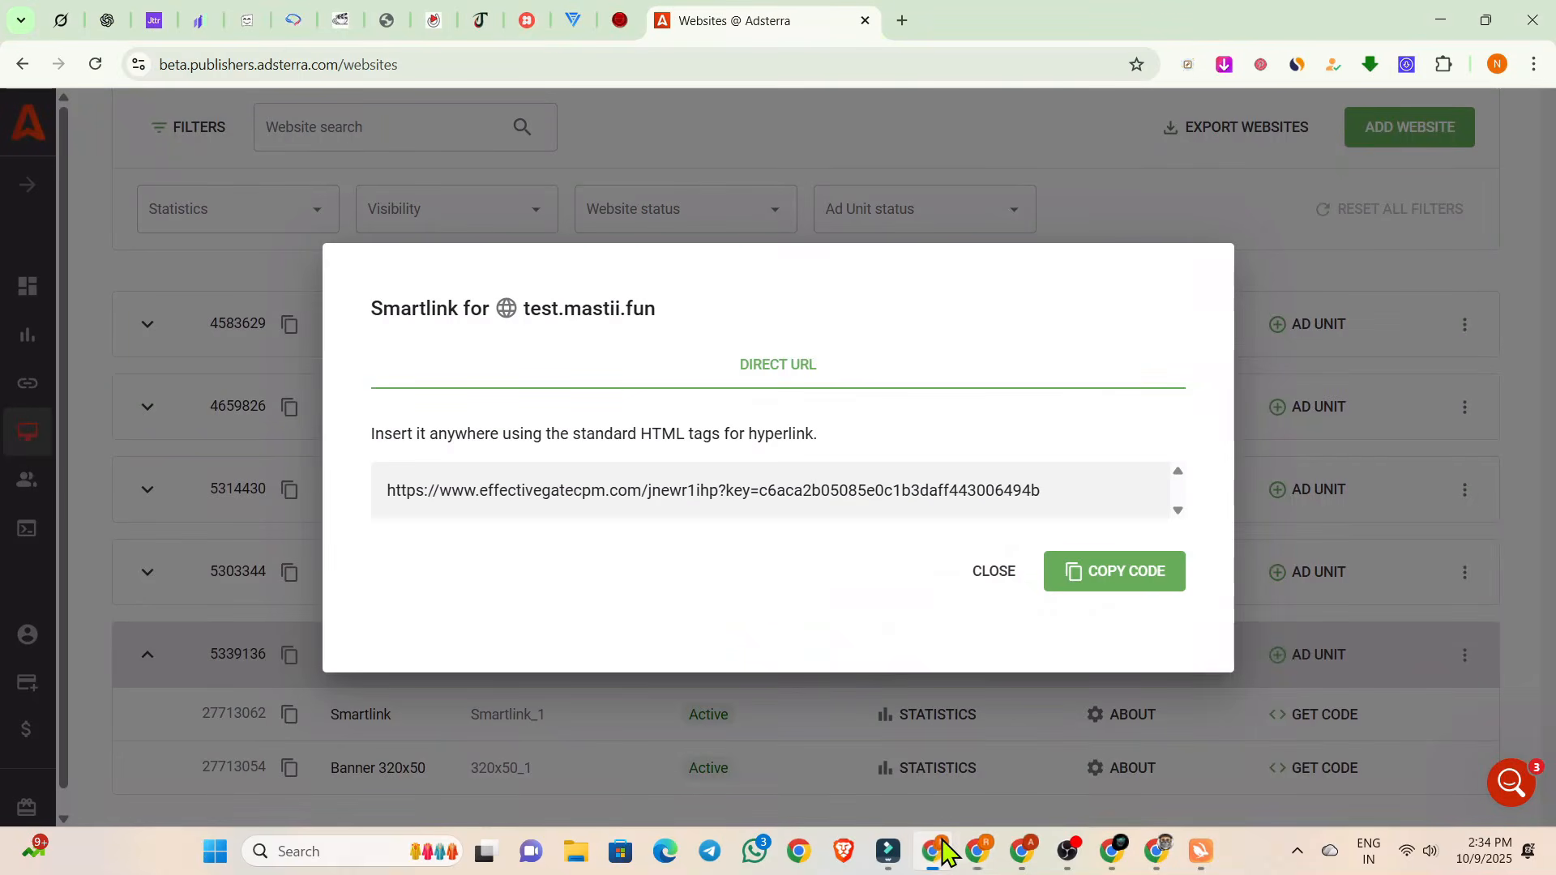
pyautogui.click(994, 572)
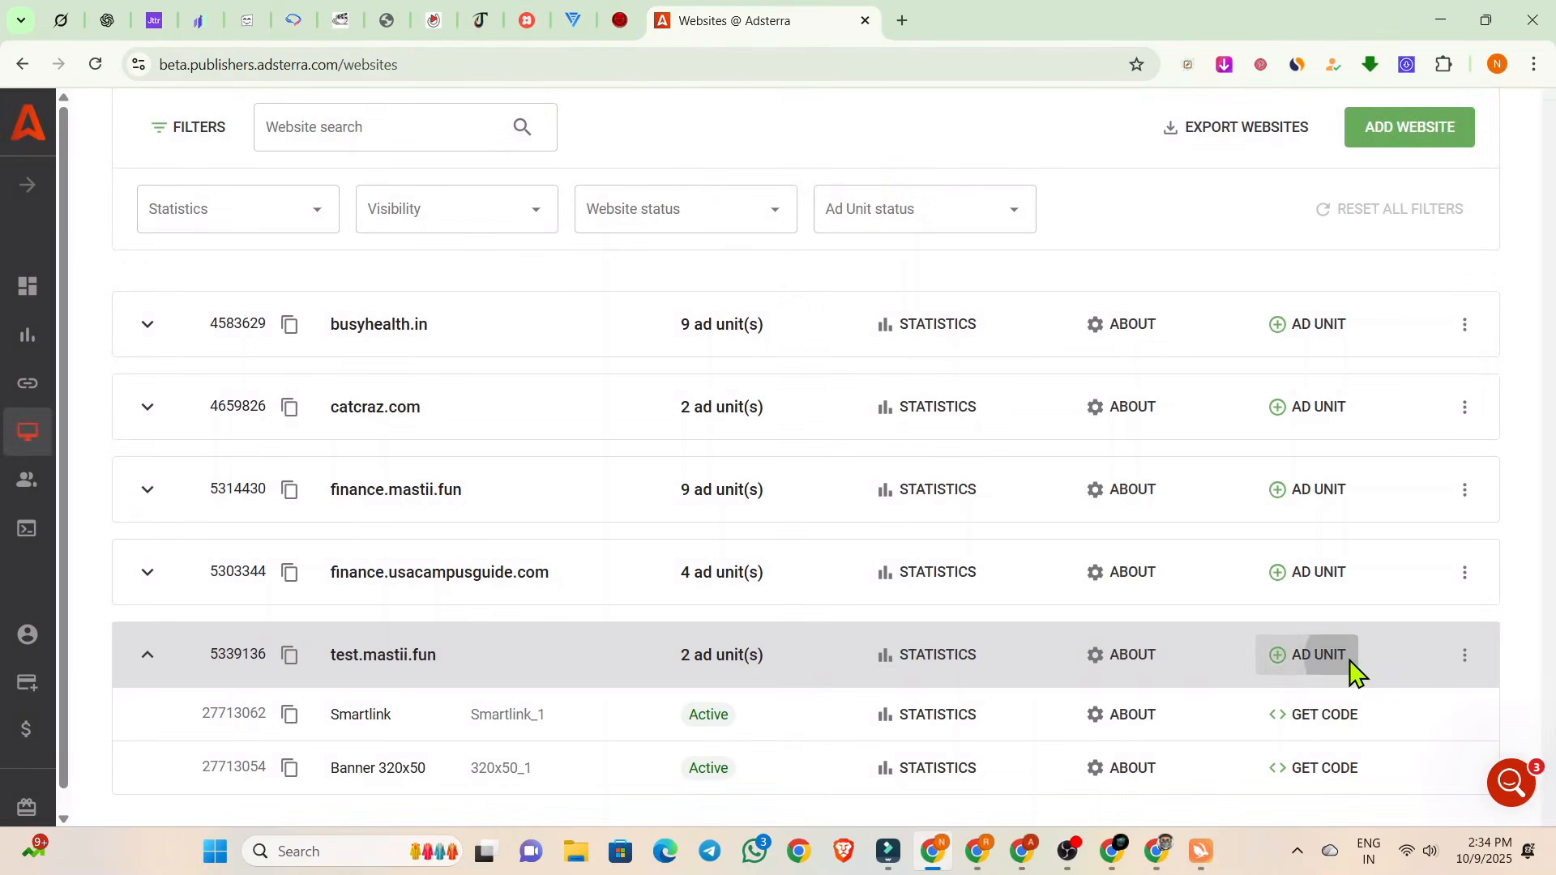
pyautogui.click(1350, 666)
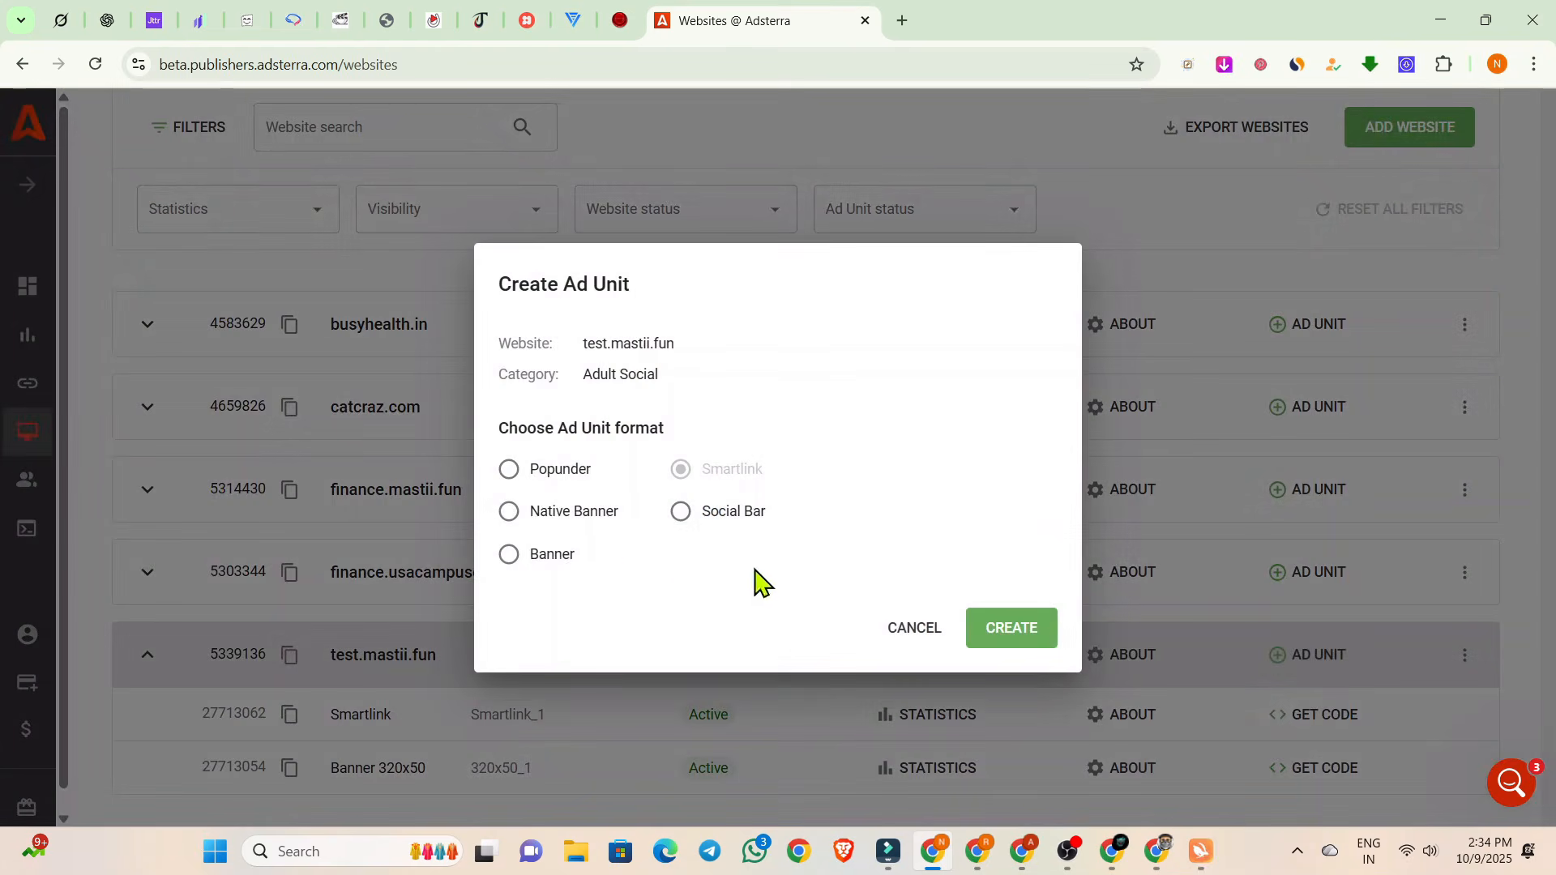
pyautogui.click(510, 556)
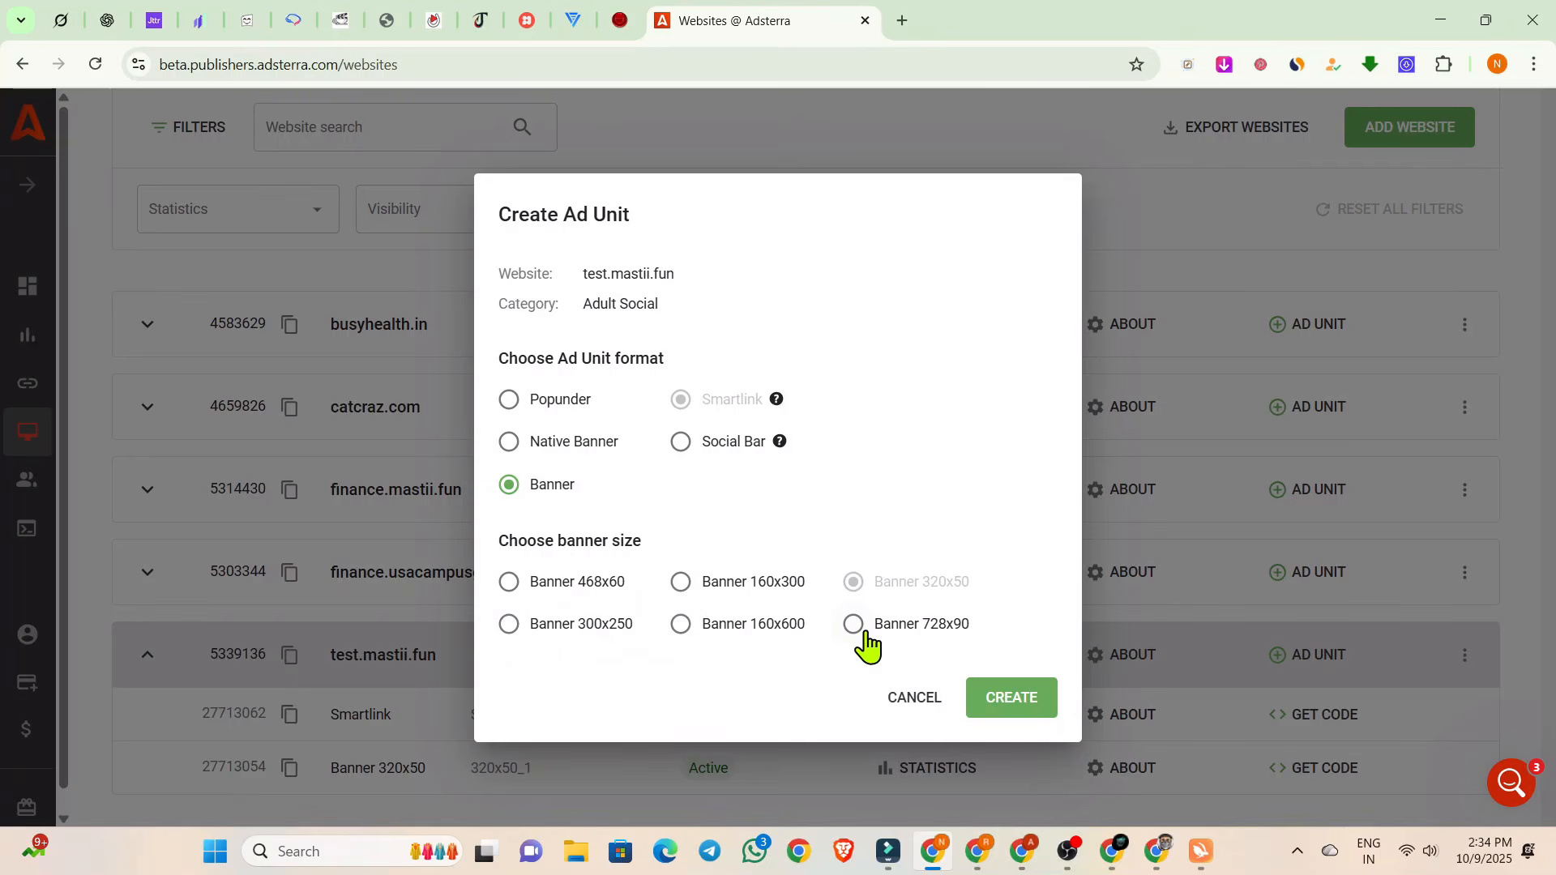
pyautogui.click(519, 586)
pyautogui.click(1011, 701)
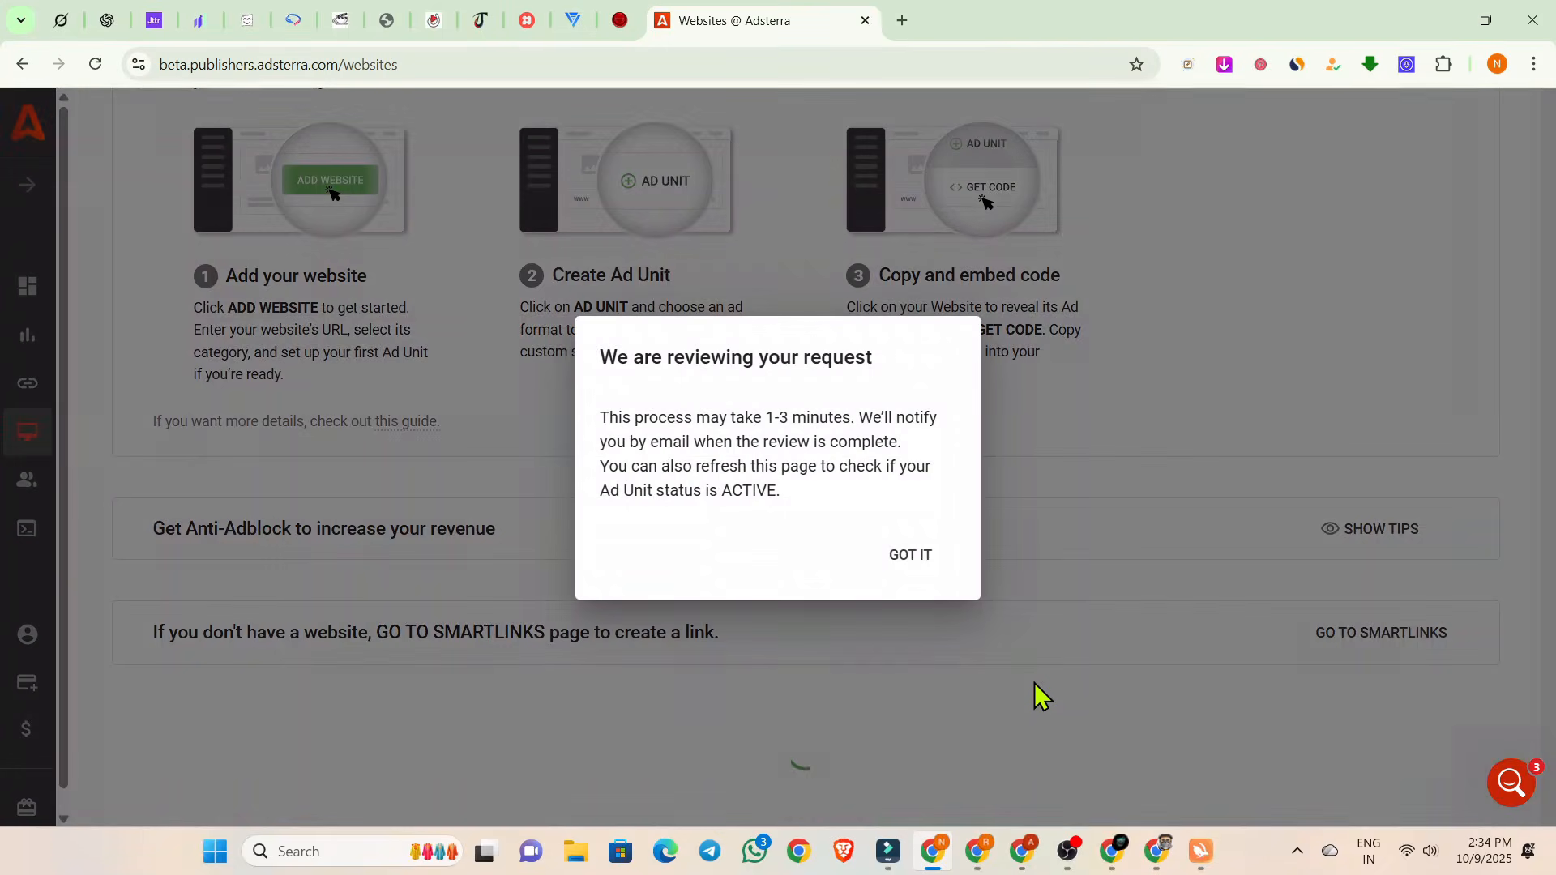
pyautogui.click(913, 559)
# In the Elementor editor, copy the 320x50 banner code from the HTML widget above the video into the one directly below the Play on Server 2 button.
pyautogui.hotkey('alt', 'Tab')
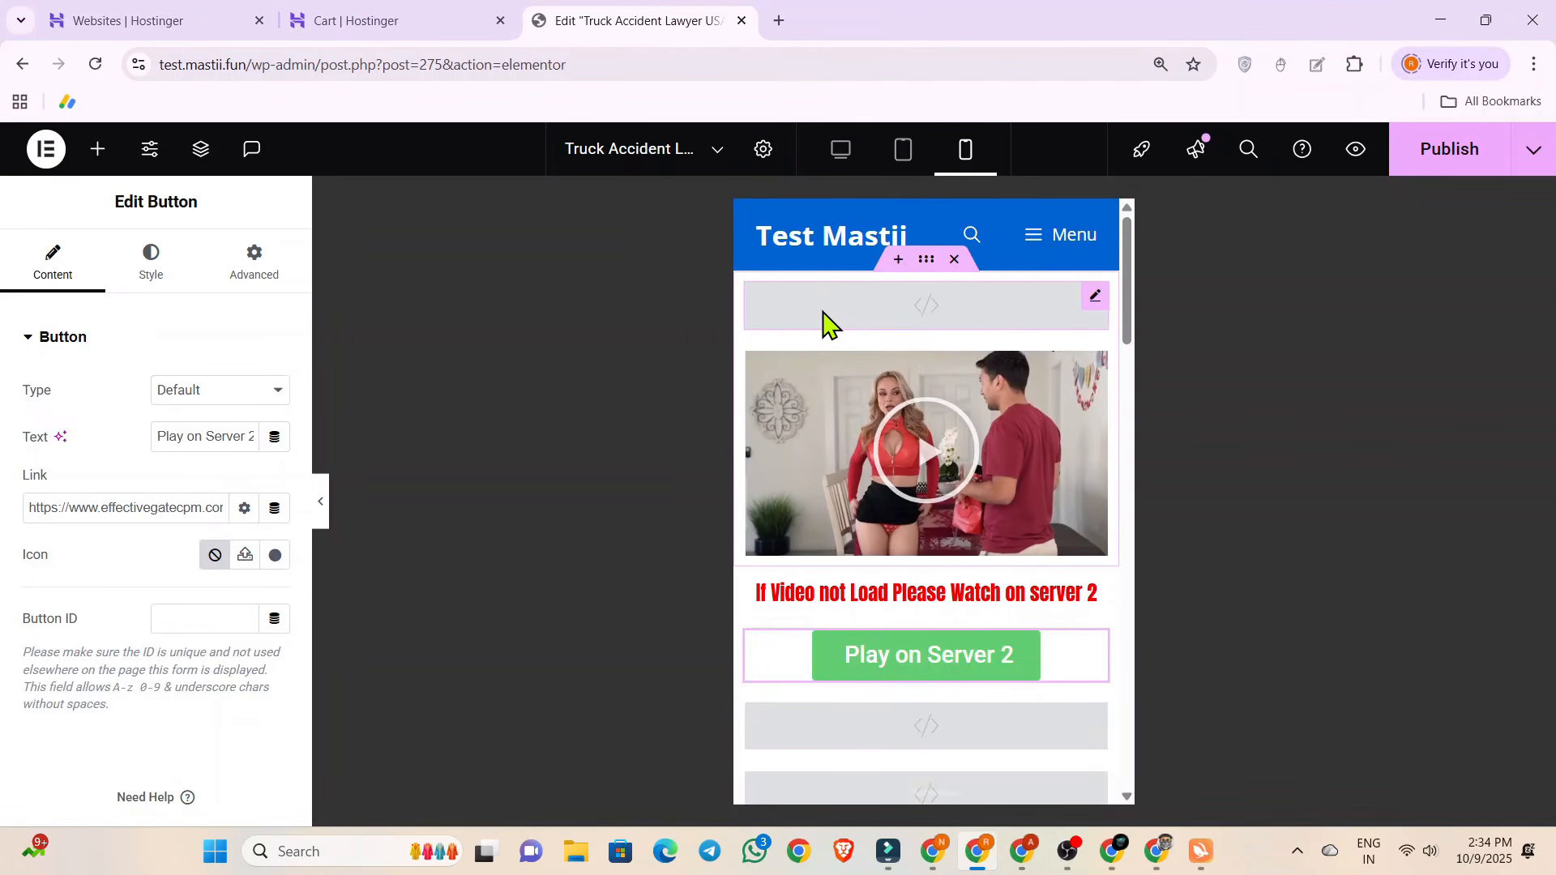
pyautogui.scroll(-5, 823, 324)
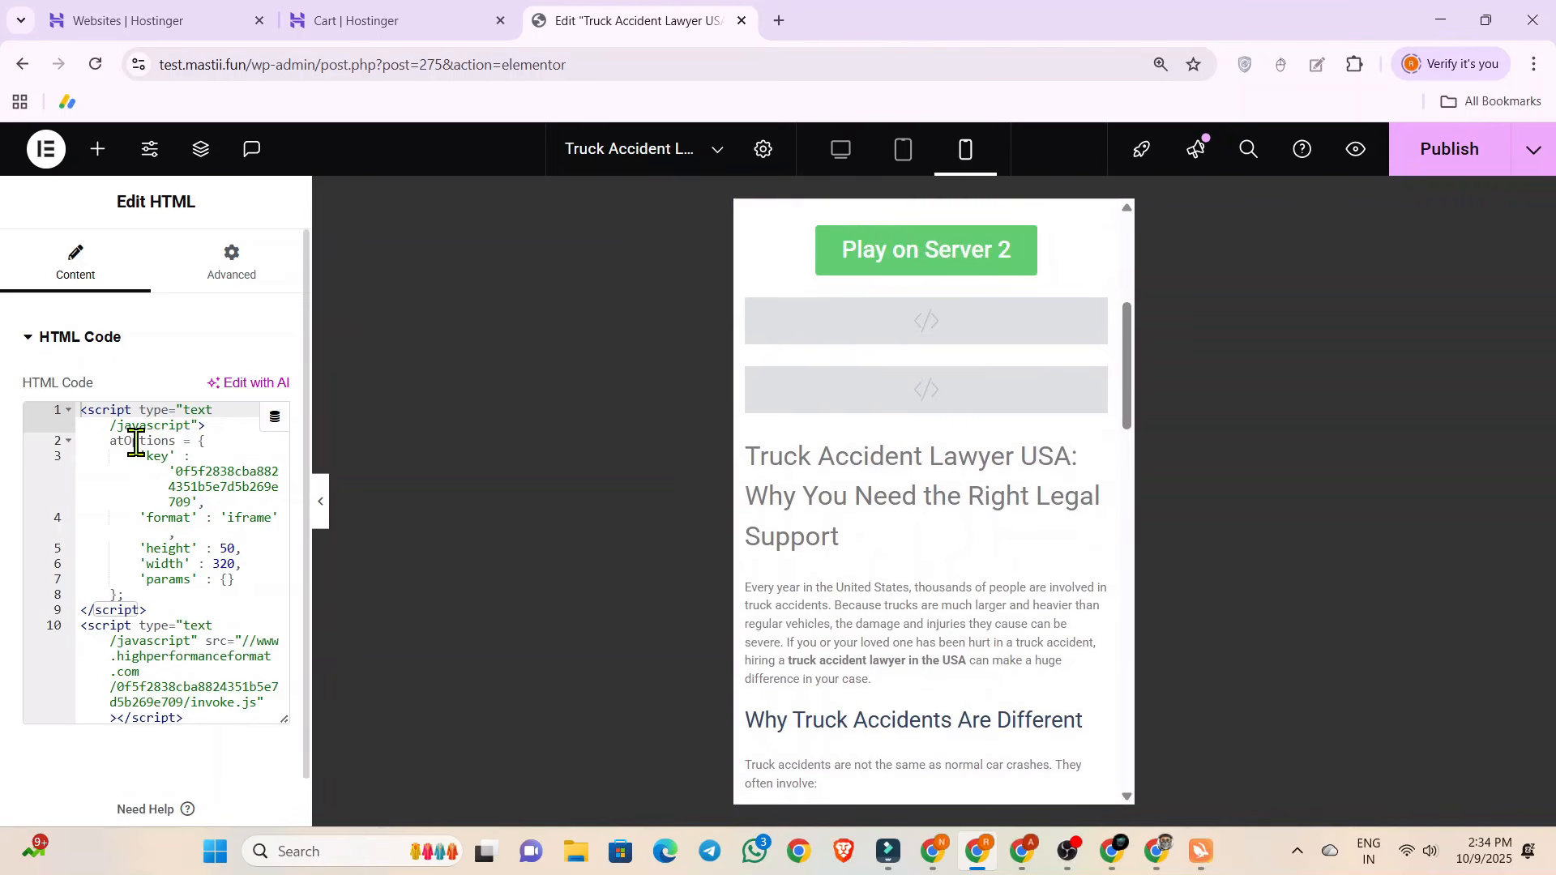
pyautogui.moveTo(86, 411); pyautogui.dragTo(207, 741)
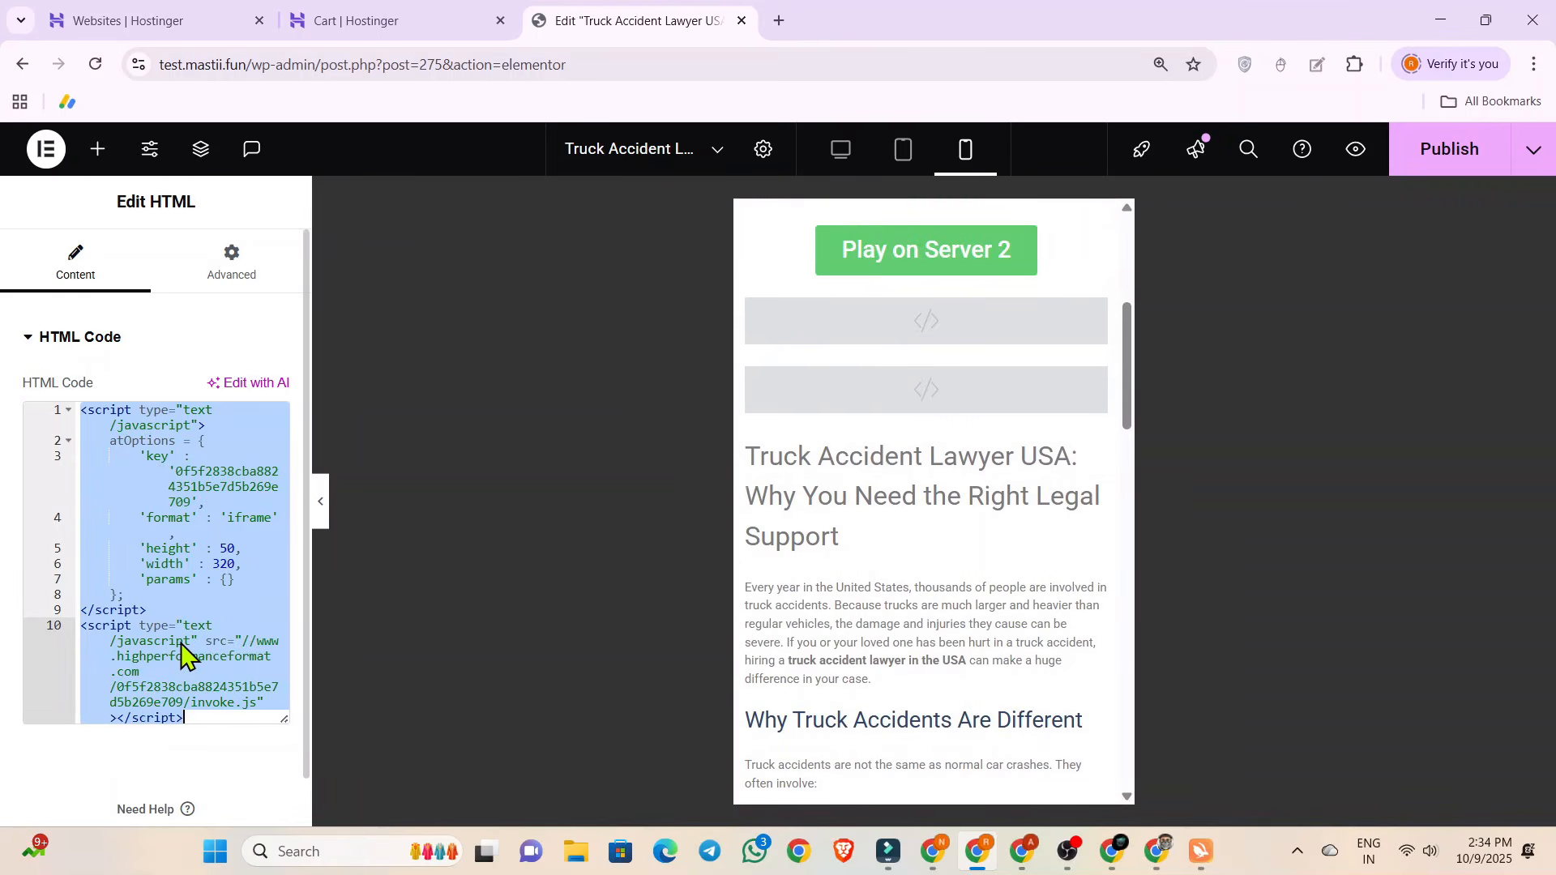
pyautogui.click(876, 337)
pyautogui.hotkey('ctrl', 'v')
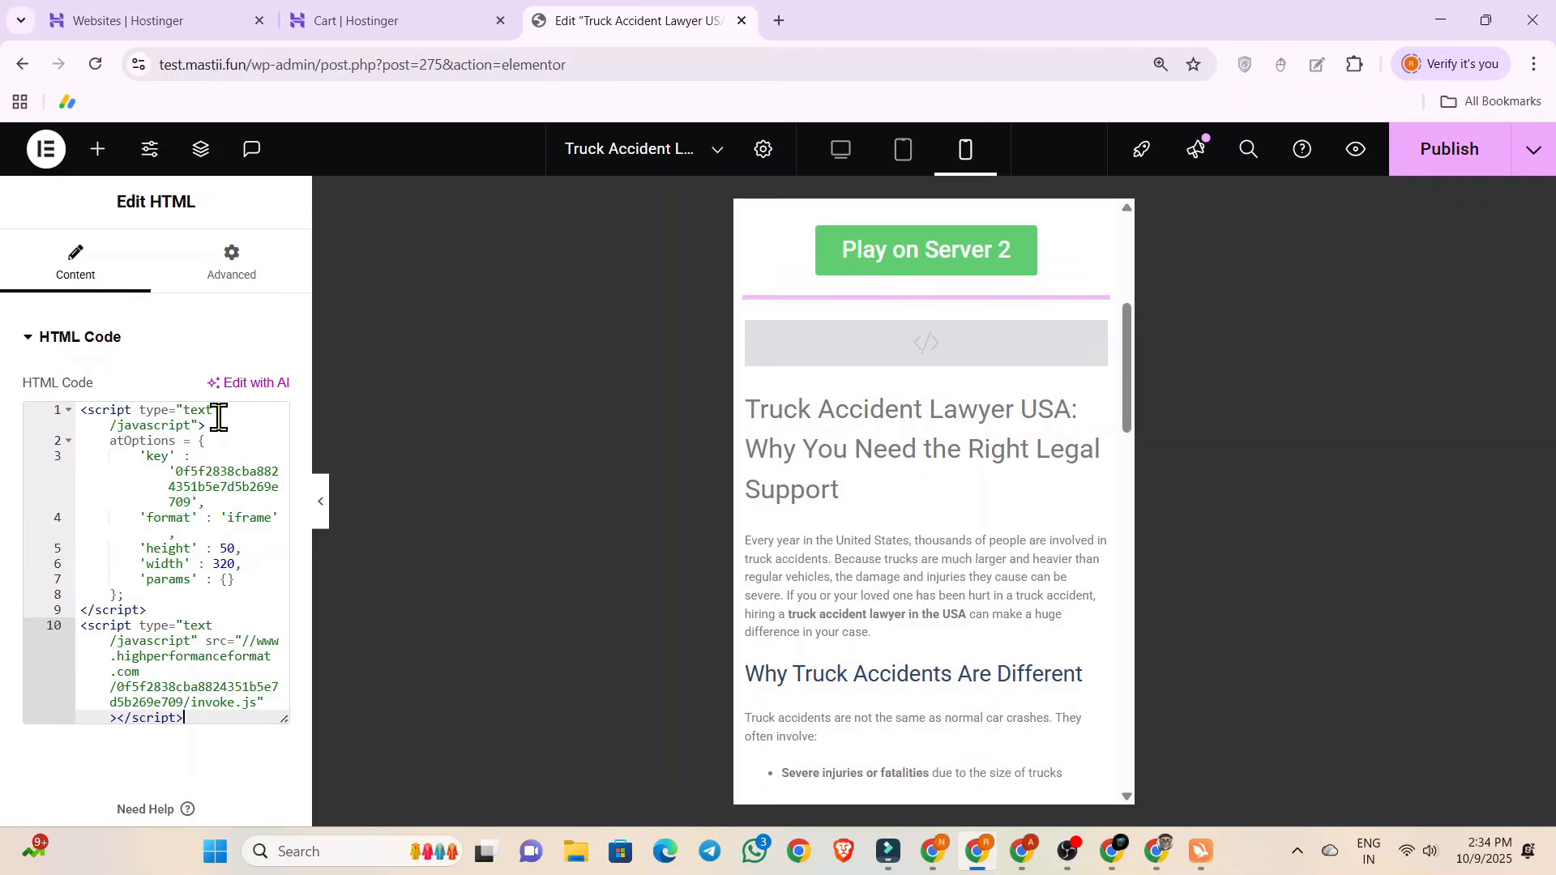
# Select the empty second HTML widget below the button, then recheck the Banner 468x60 review status for test.mastii.fun in Adsterra and copy its code.
pyautogui.click(883, 405)
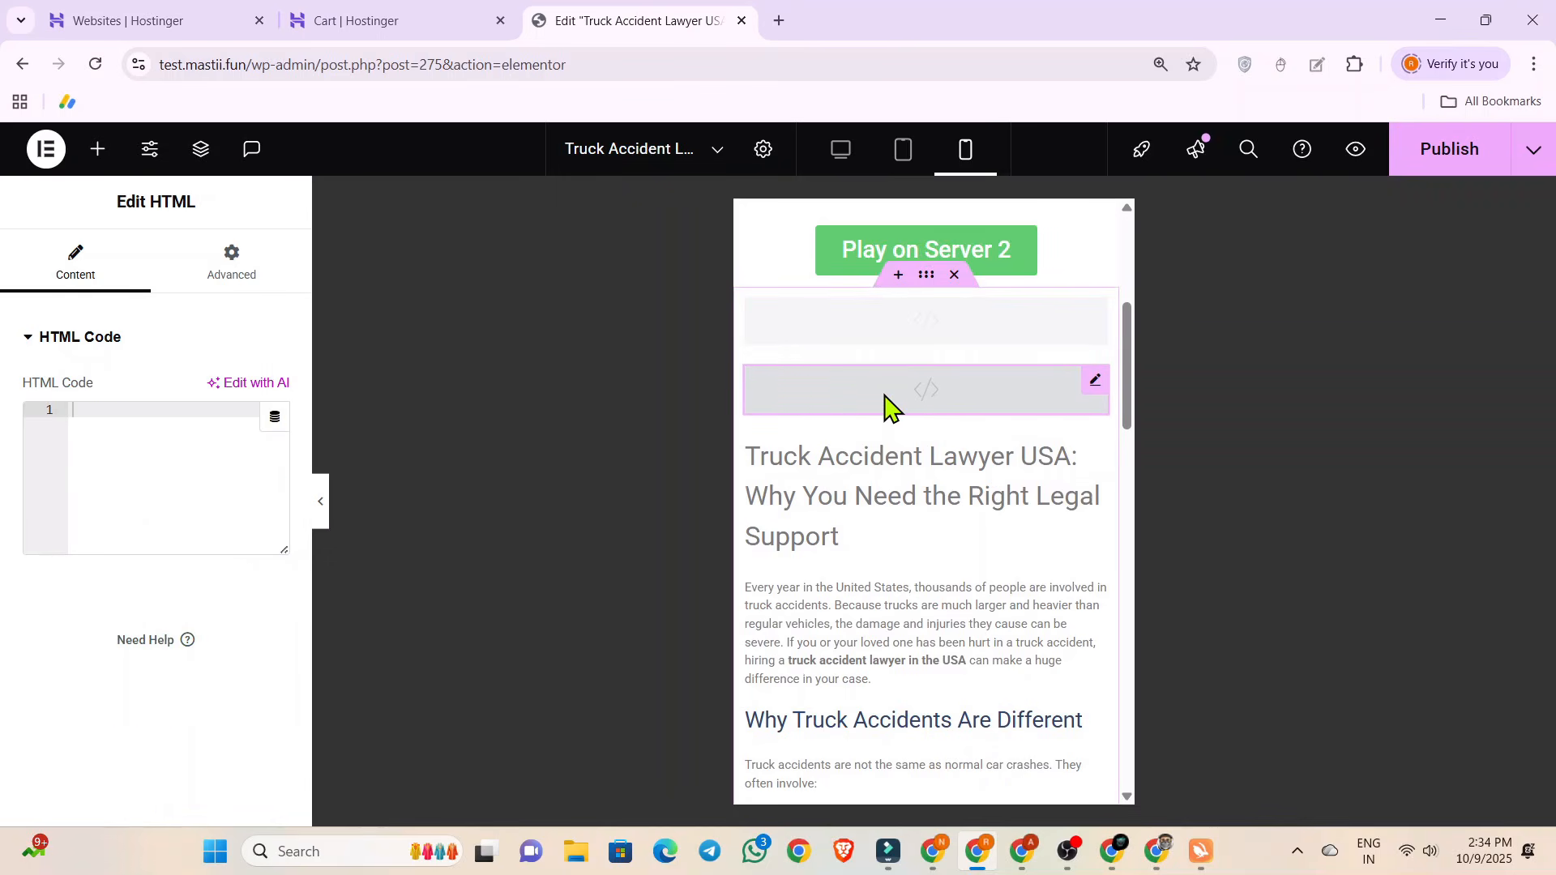
pyautogui.click(942, 863)
pyautogui.scroll(-5, 834, 591)
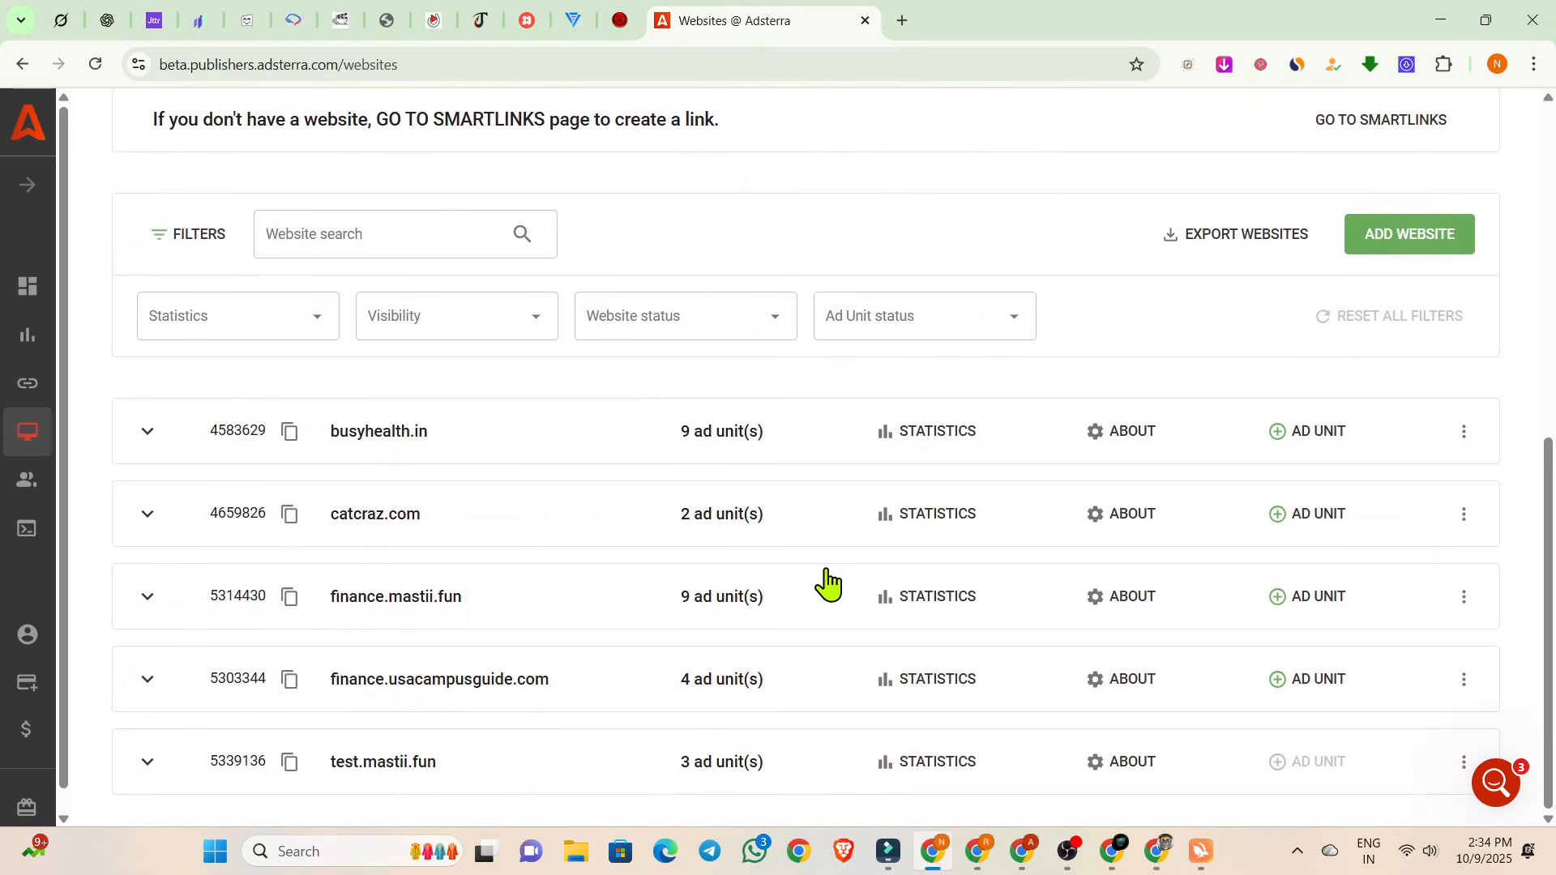
pyautogui.click(146, 762)
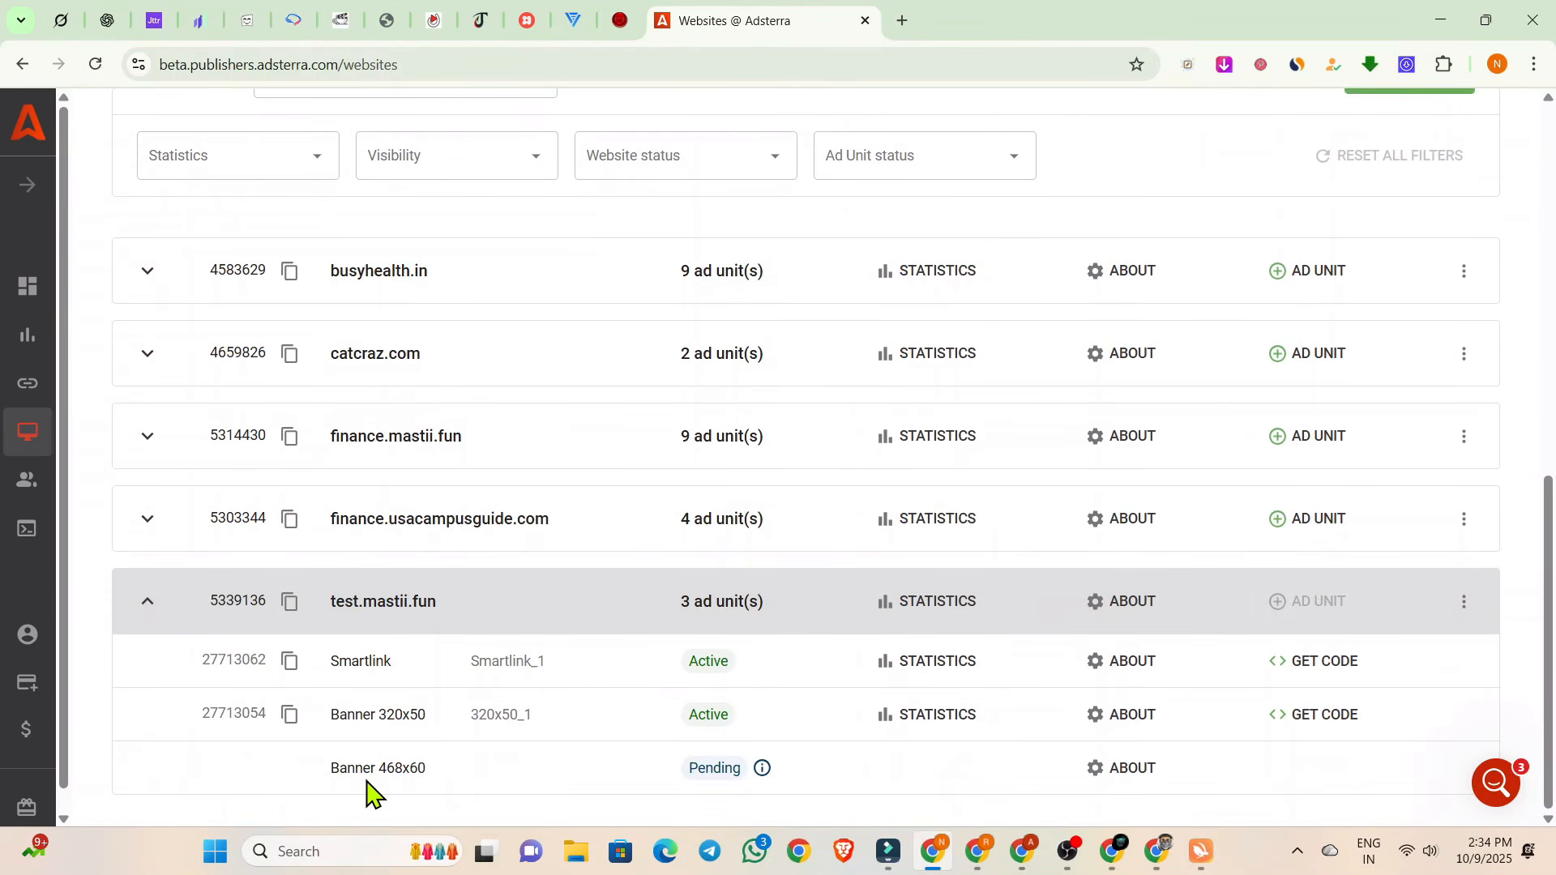
pyautogui.click(96, 64)
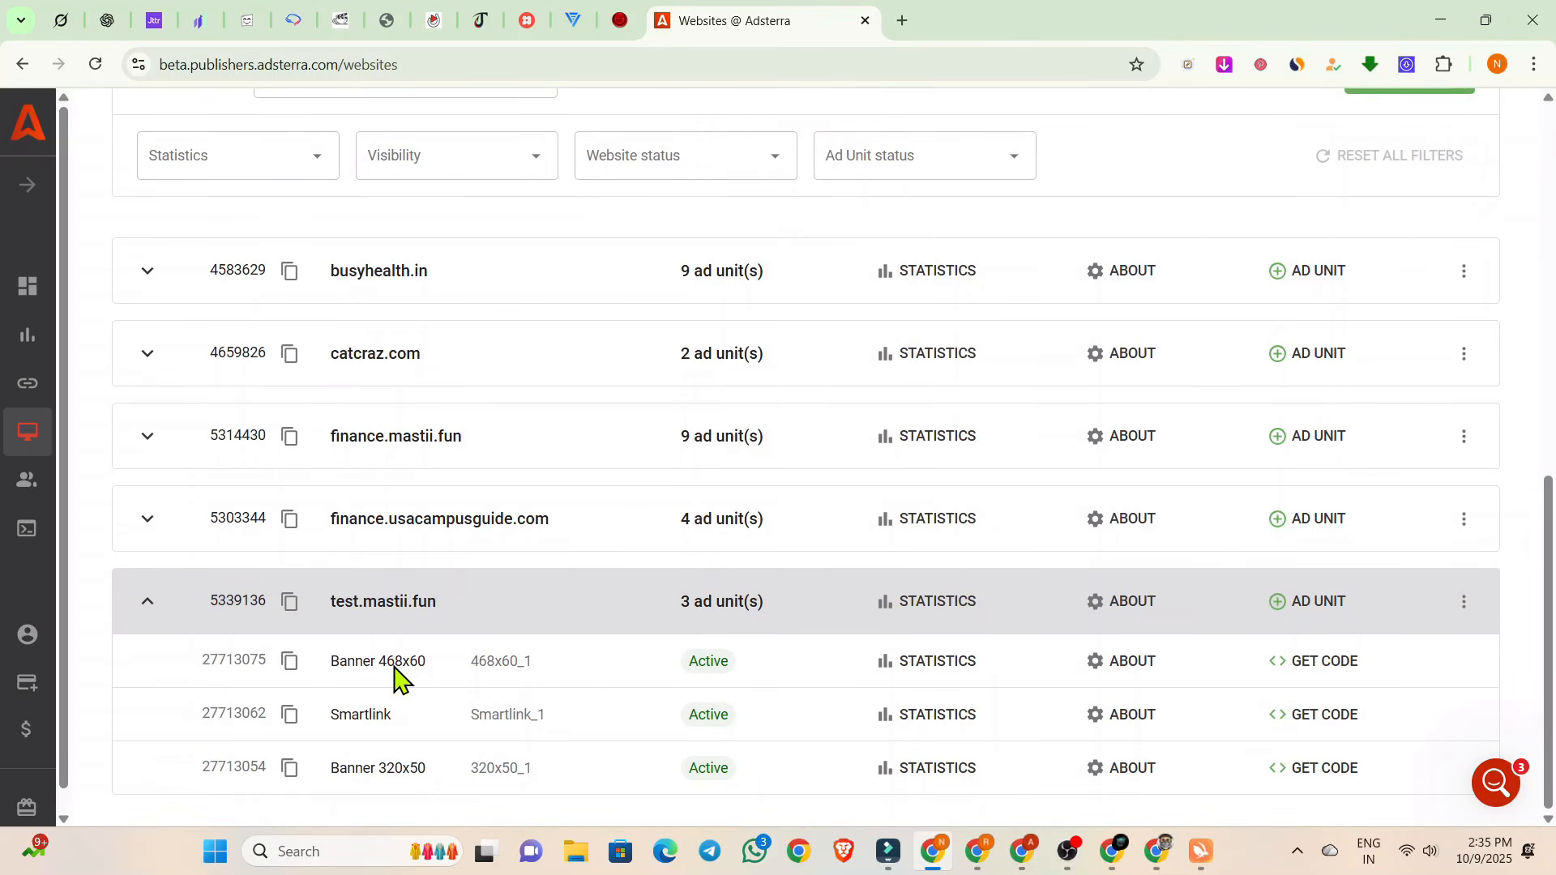
# Back in the Elementor editor, paste the 468x60 banner code into the second HTML widget below the button and publish the post.
pyautogui.hotkey('alt', 'Tab')
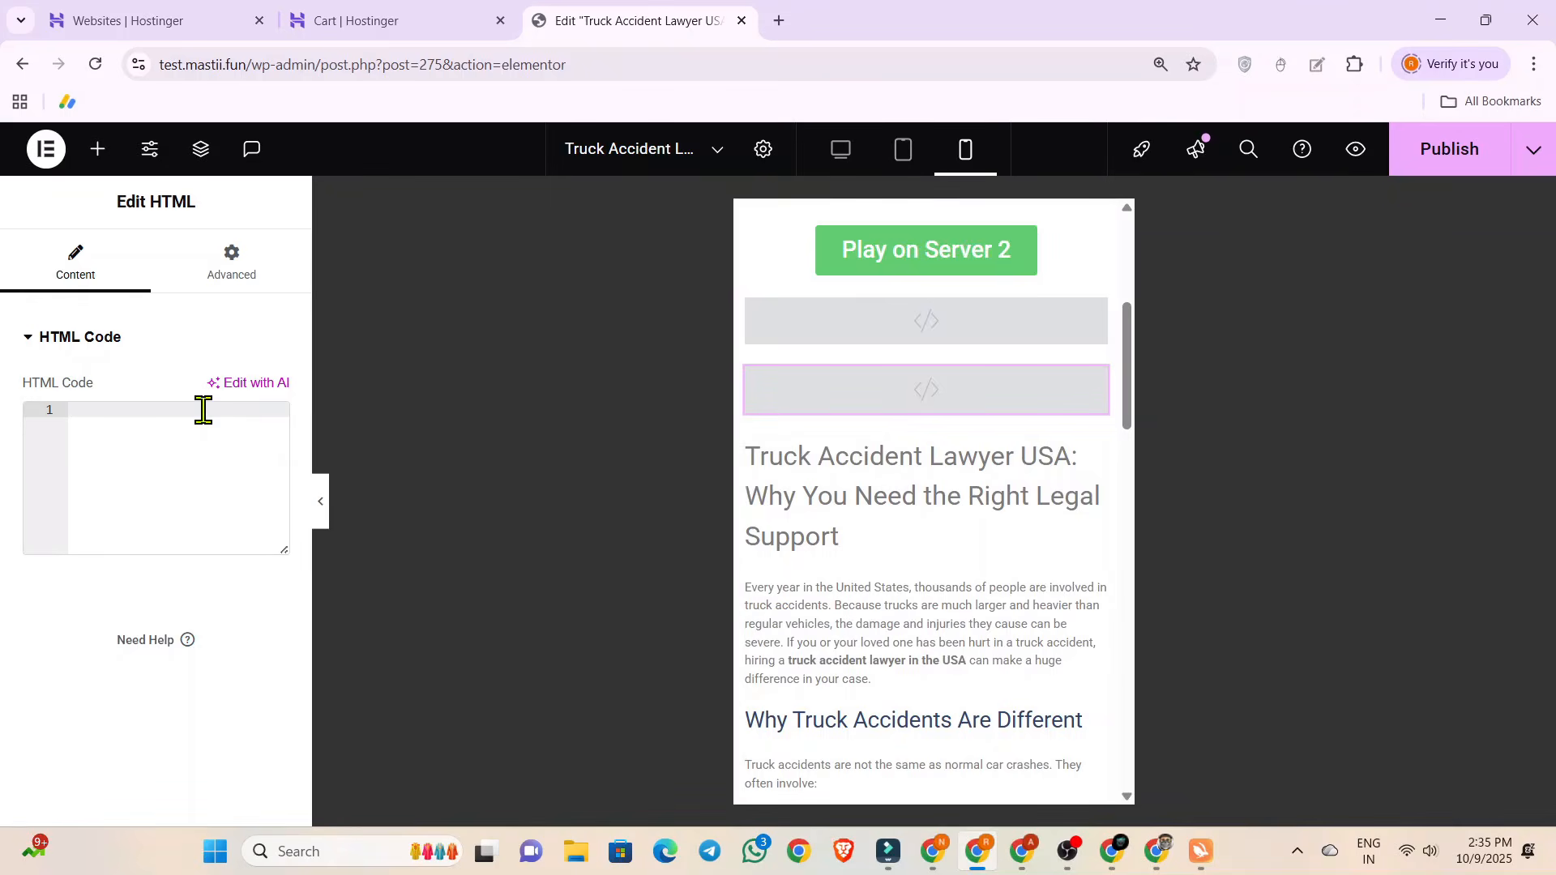
pyautogui.write('<script type="text/javascript"> \tatOptions = { \t\t\'key\' : \'8a8e915e91db423ca4e2bddf4b65d025\', \t\t\'format\' : \'iframe\', \t\t\'height\' : 60, \t\t\'width\' : 468, \t\t\'params\' : {} \t}; </script> <script type="text/javascript" src="//www.highperformanceformat.com/8a8e915e91db423ca4e2bddf4b65d025/invoke.js"></script>')
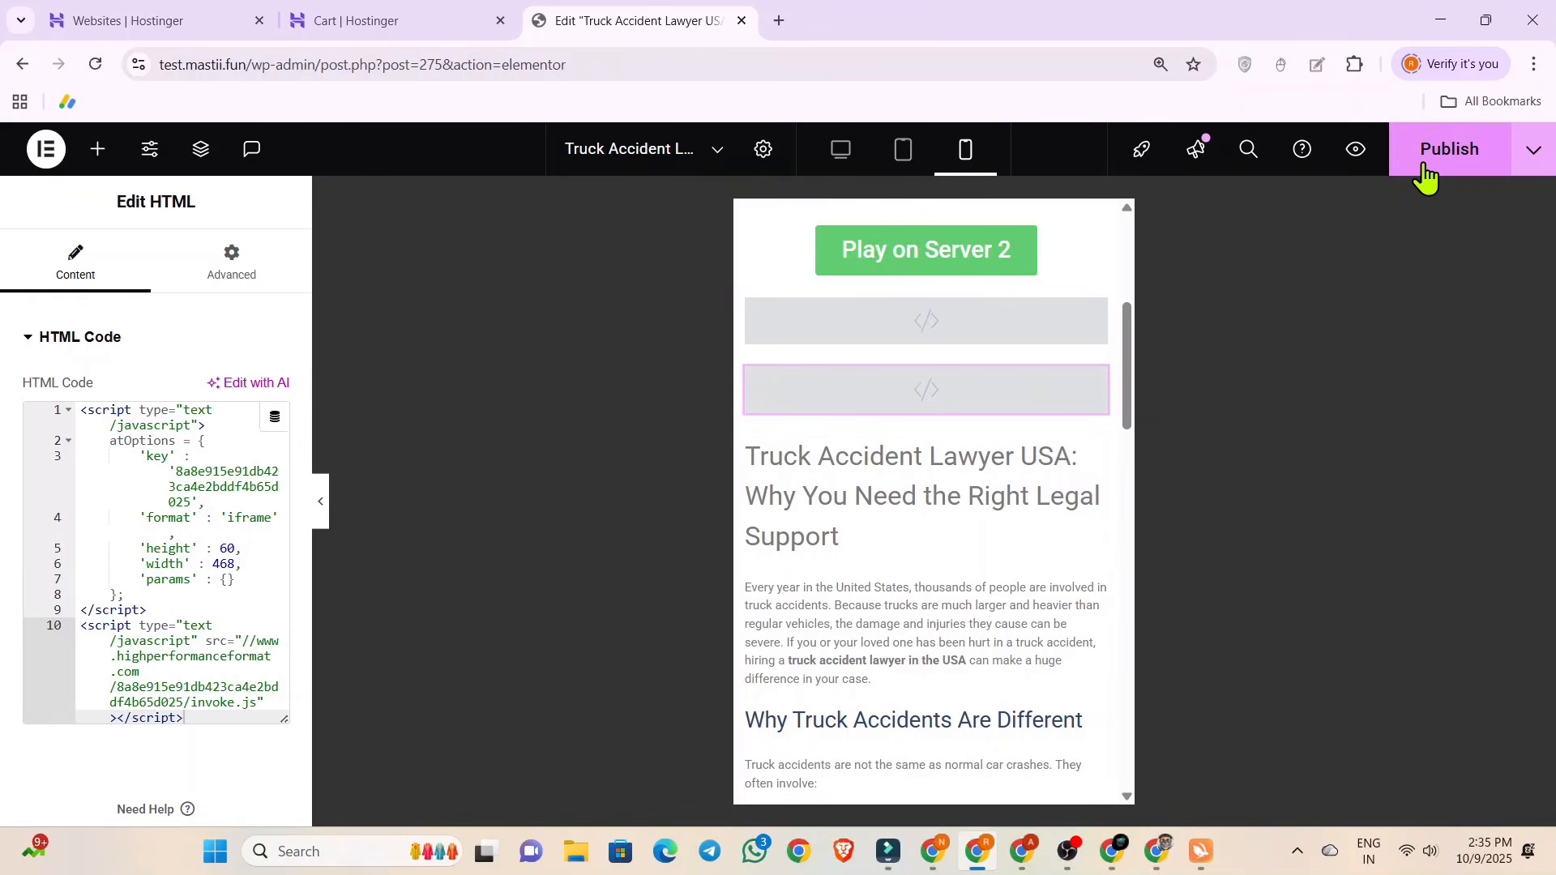
pyautogui.click(1425, 173)
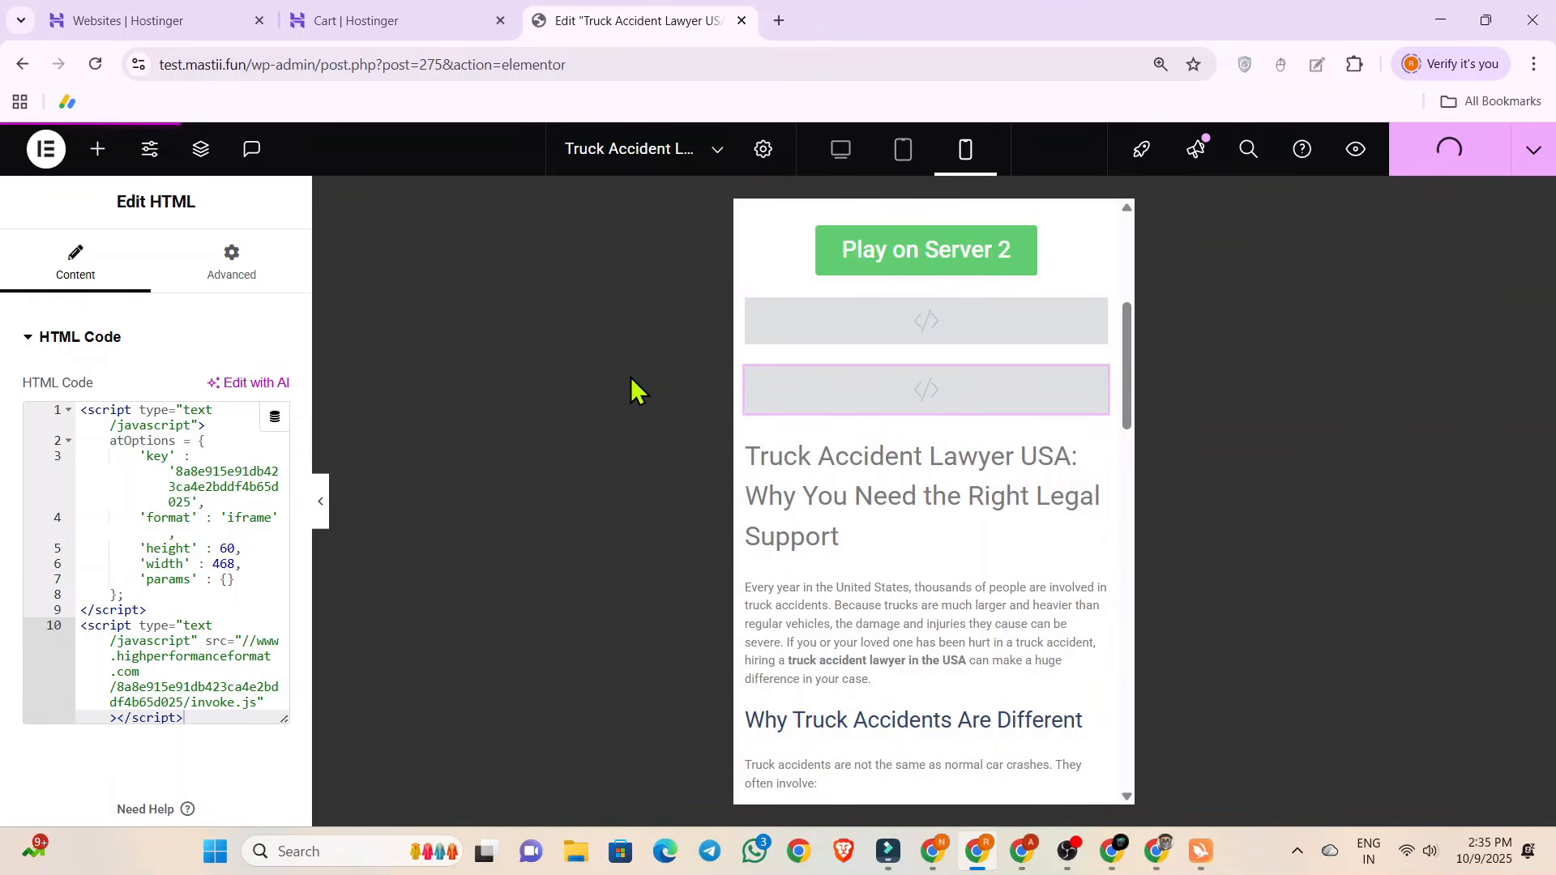
# Preview the post and inspect its ad banners above and below the video in the responsive mobile view.
pyautogui.click(1355, 148)
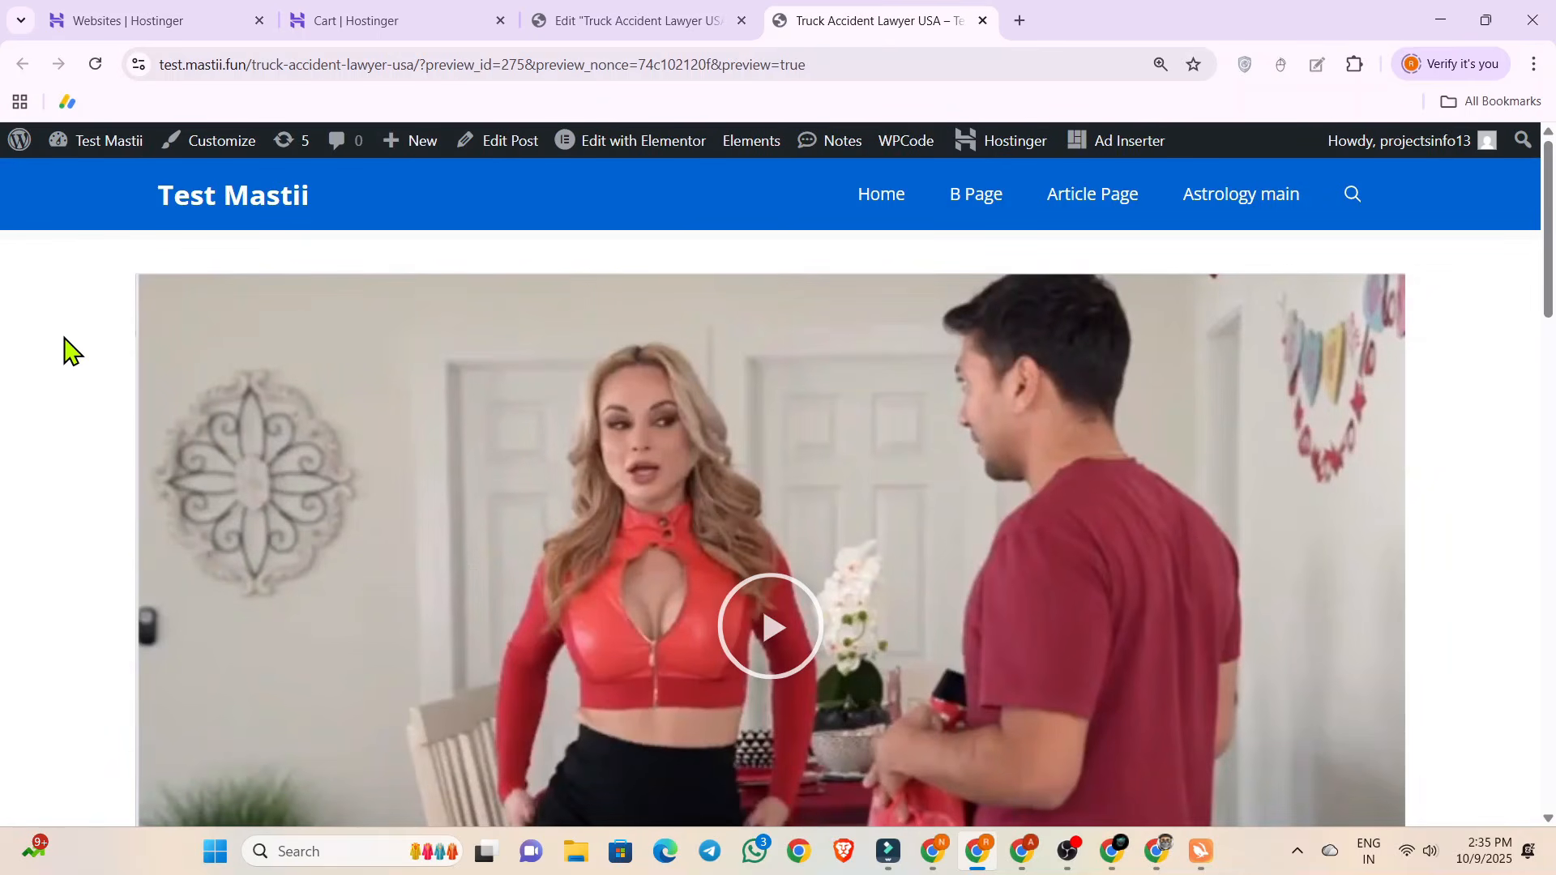
pyautogui.rightClick(64, 337)
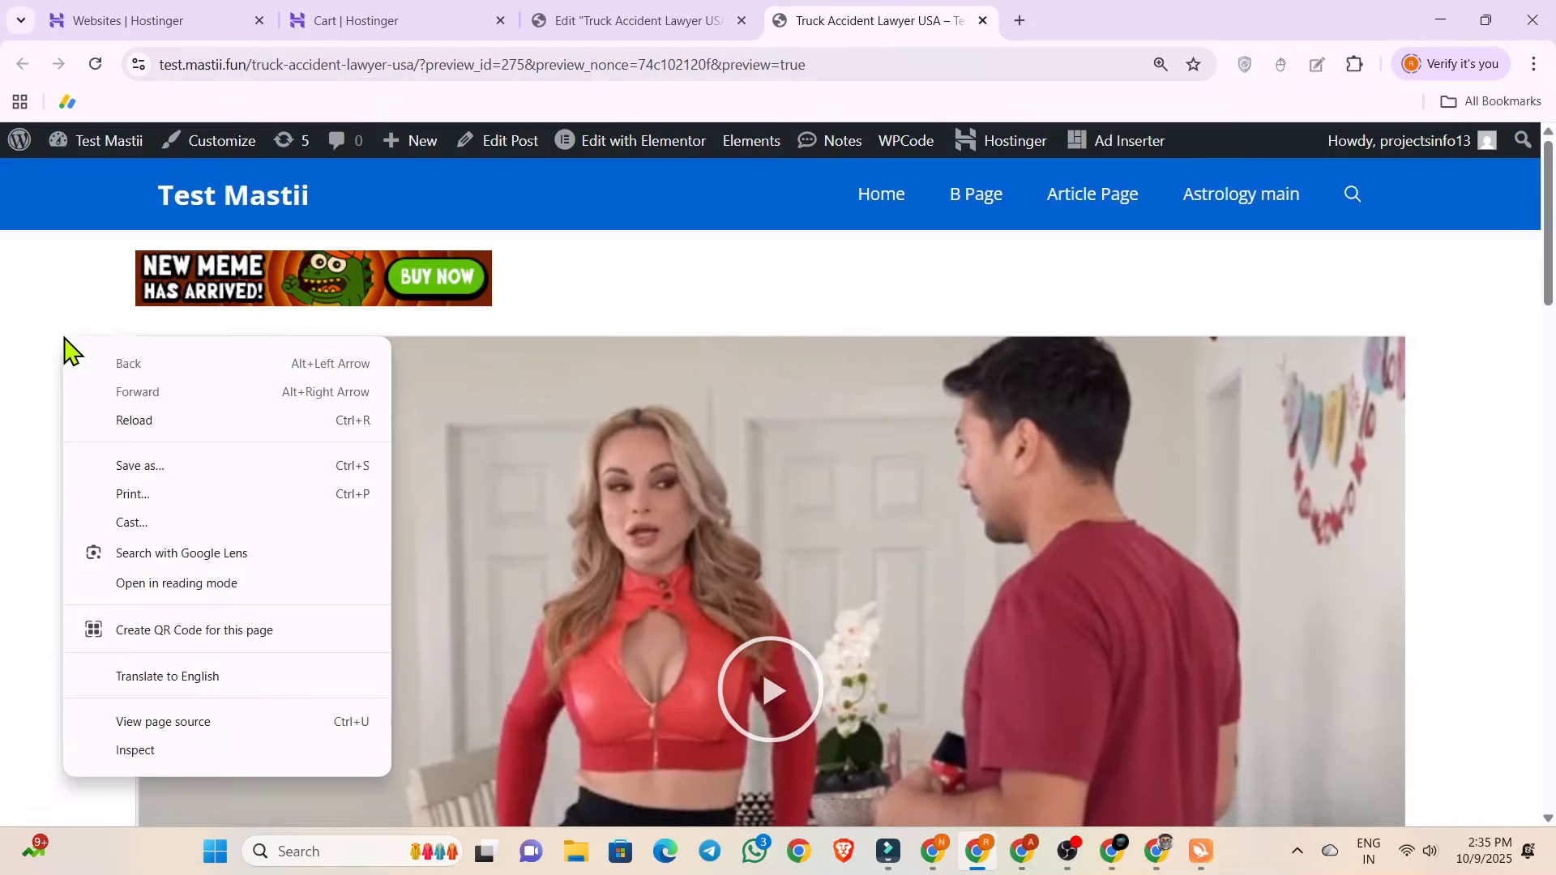
pyautogui.click(97, 751)
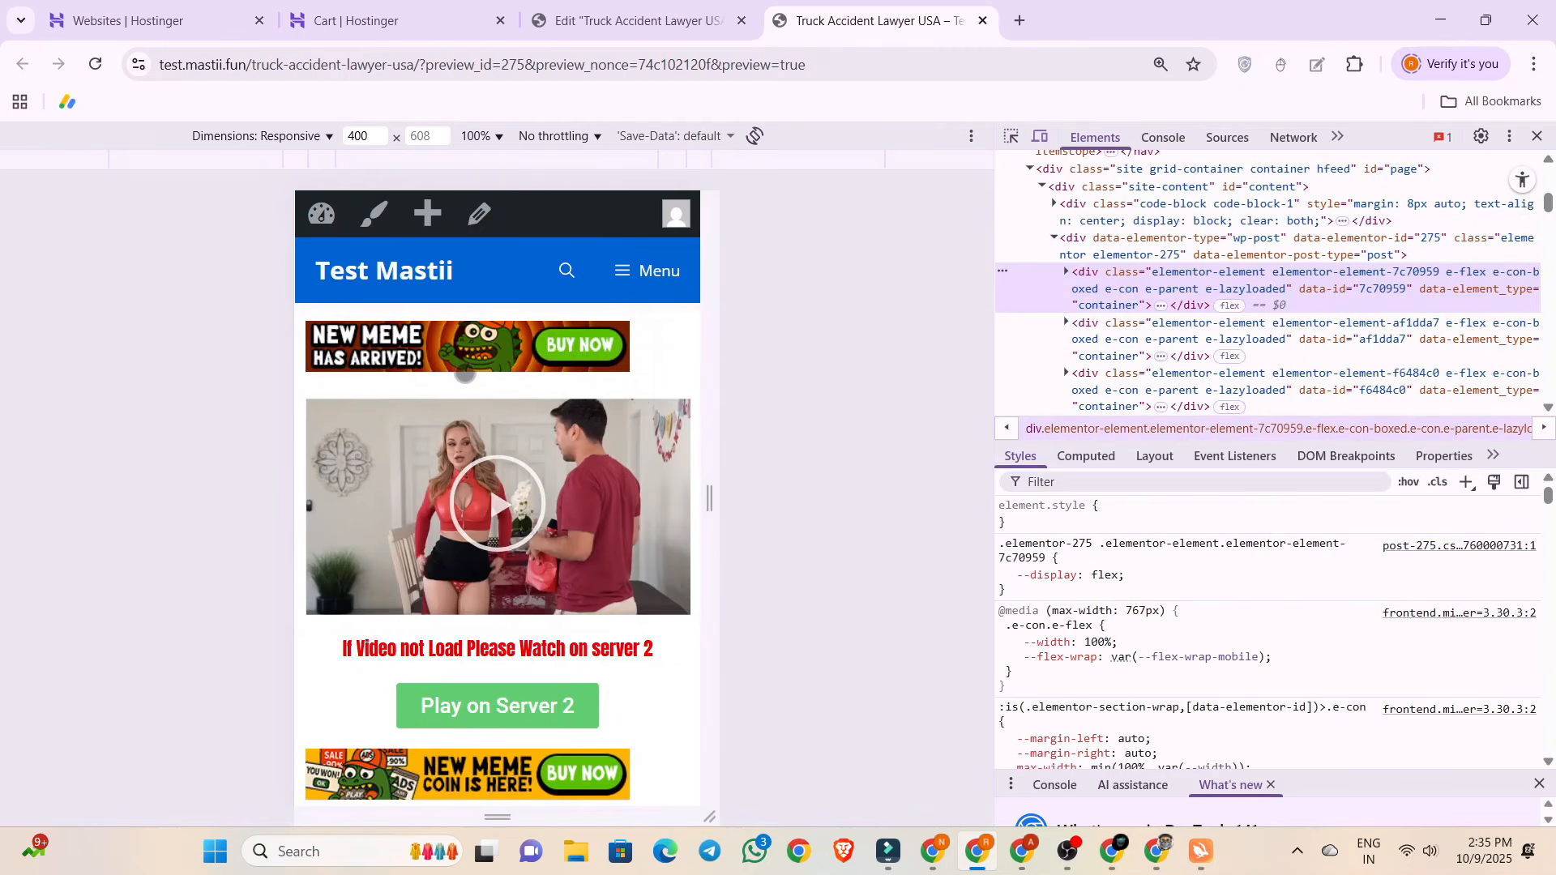
pyautogui.scroll(-4, 458, 486)
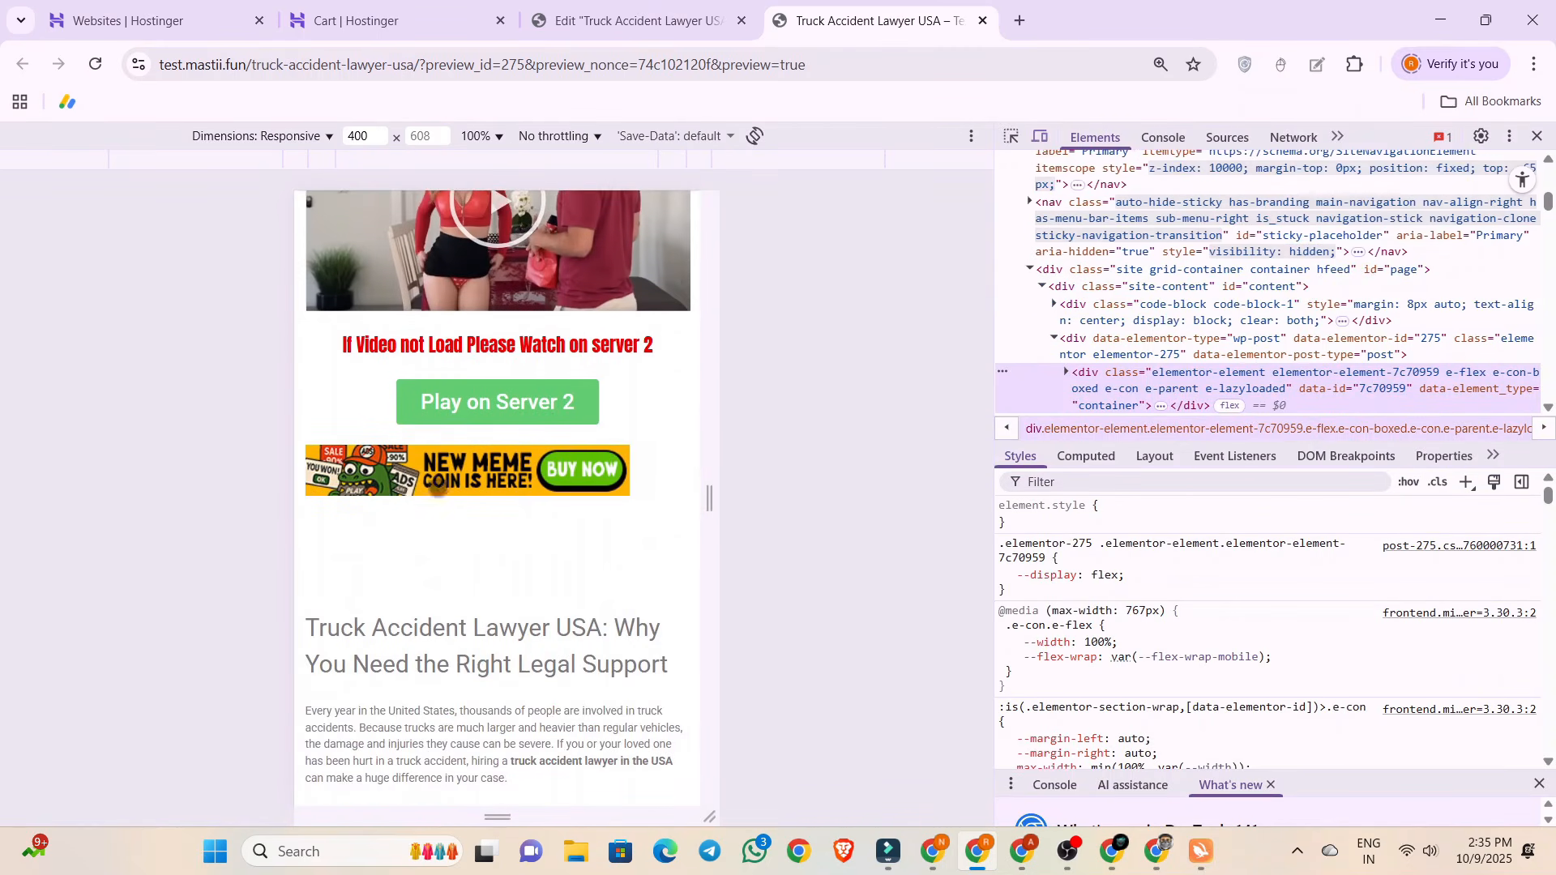
pyautogui.scroll(4, 435, 556)
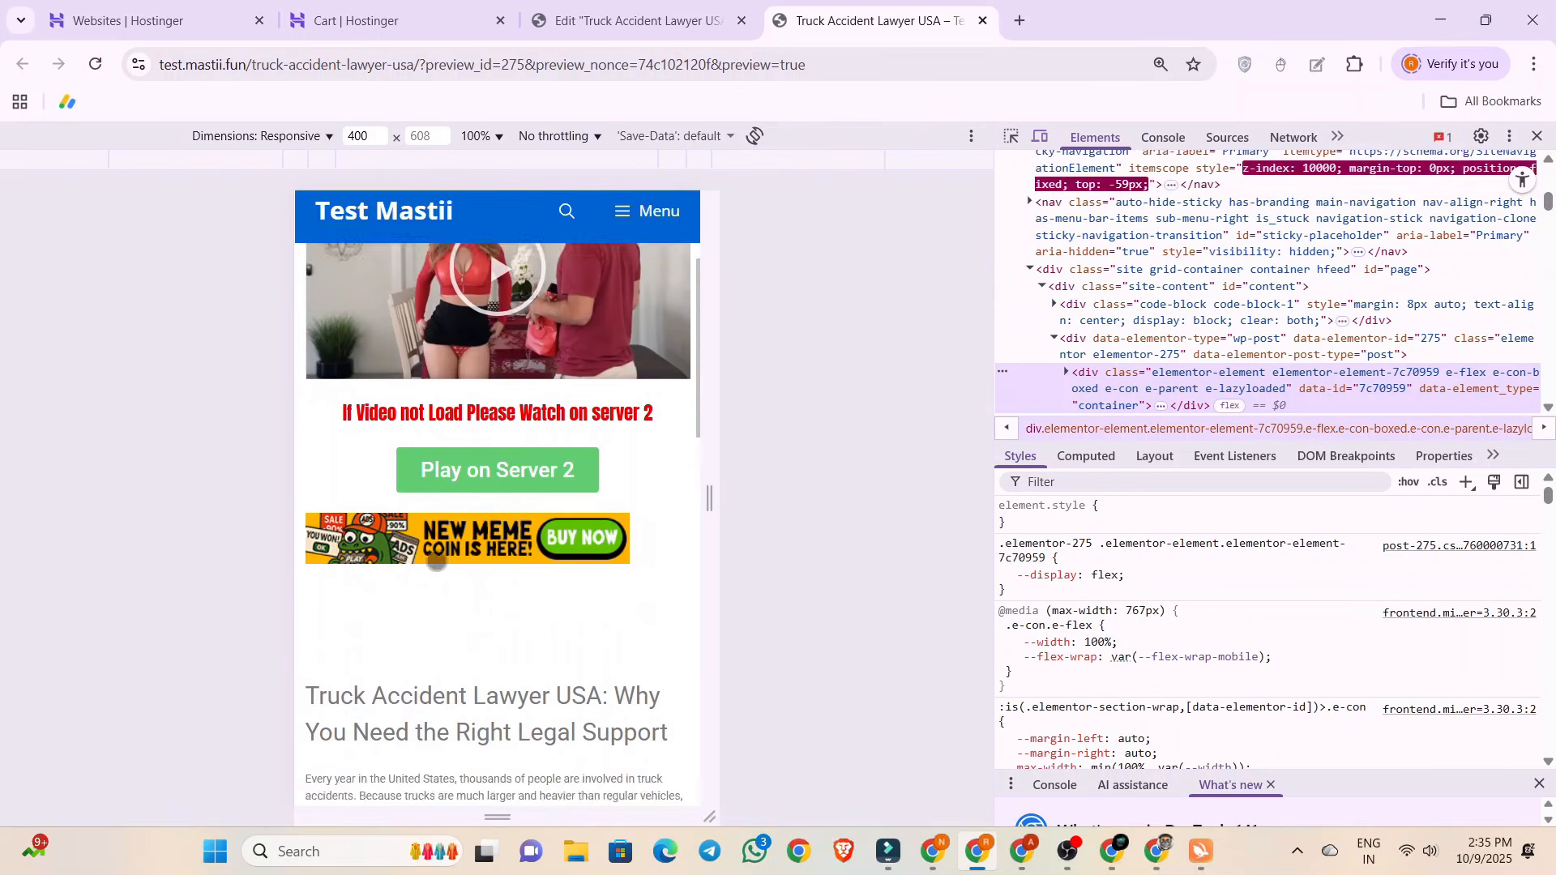
pyautogui.scroll(-6, 438, 369)
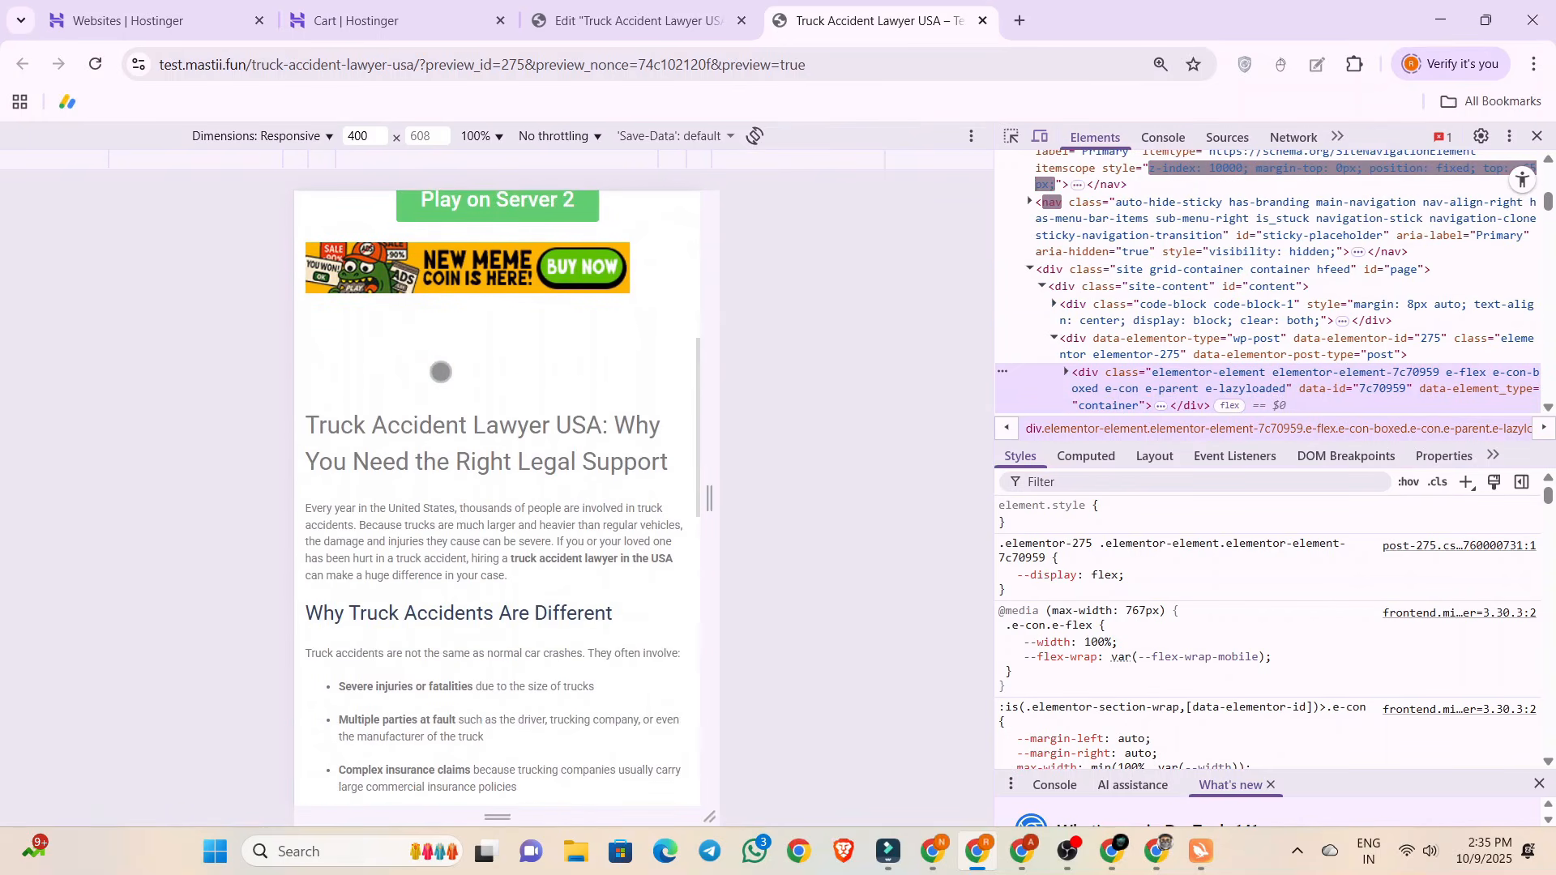
pyautogui.scroll(5, 500, 381)
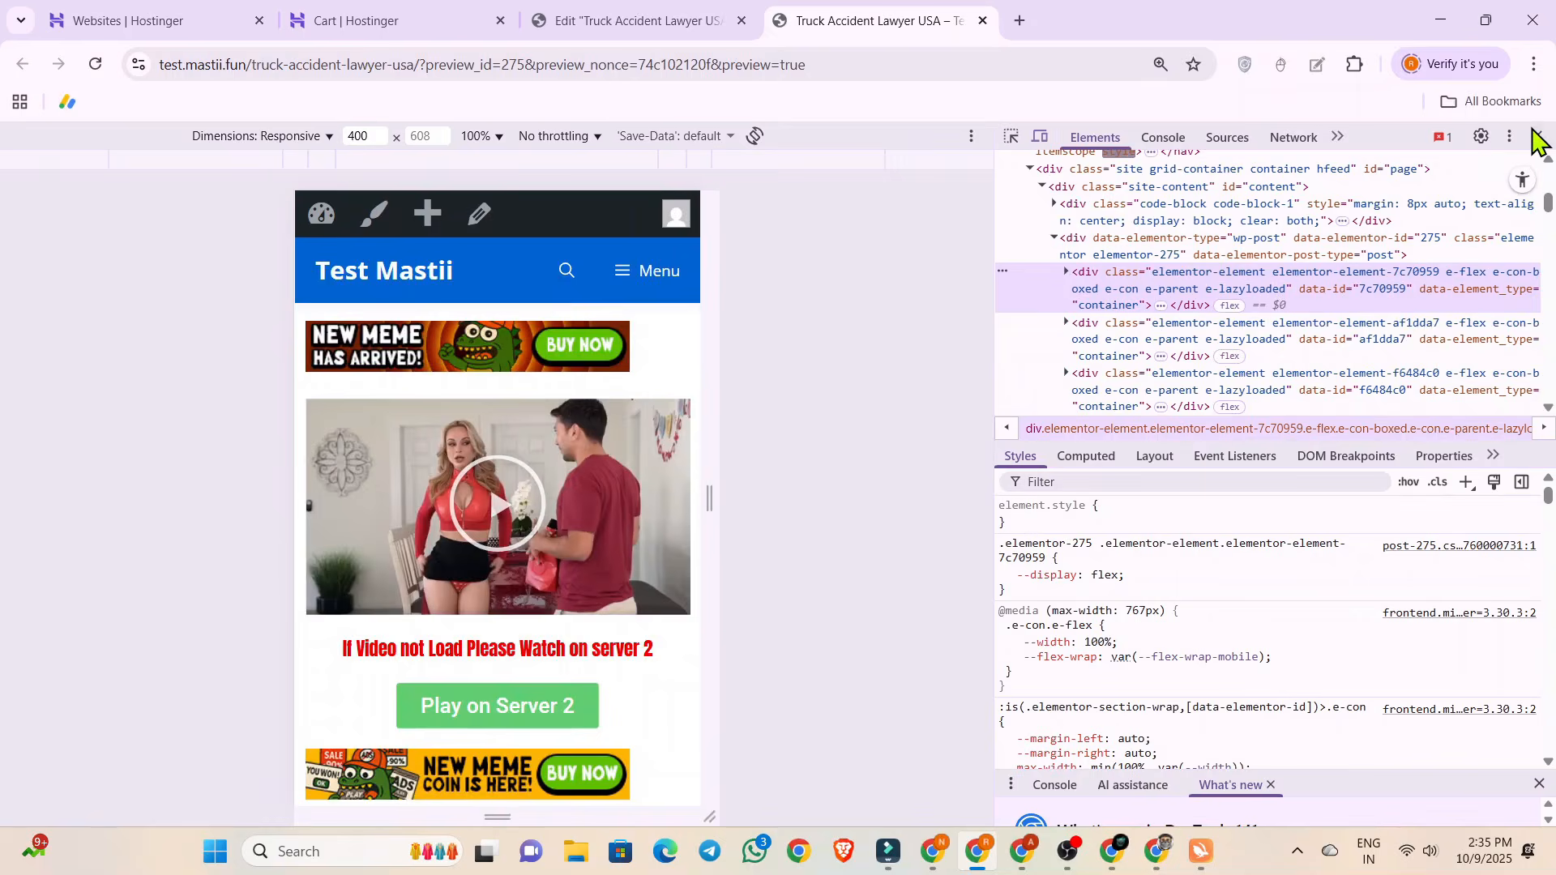
pyautogui.click(1537, 136)
# Reload the preview, recheck the 320x50 and 468x60 banners at desktop and mobile widths, and close the preview page.
pyautogui.click(95, 64)
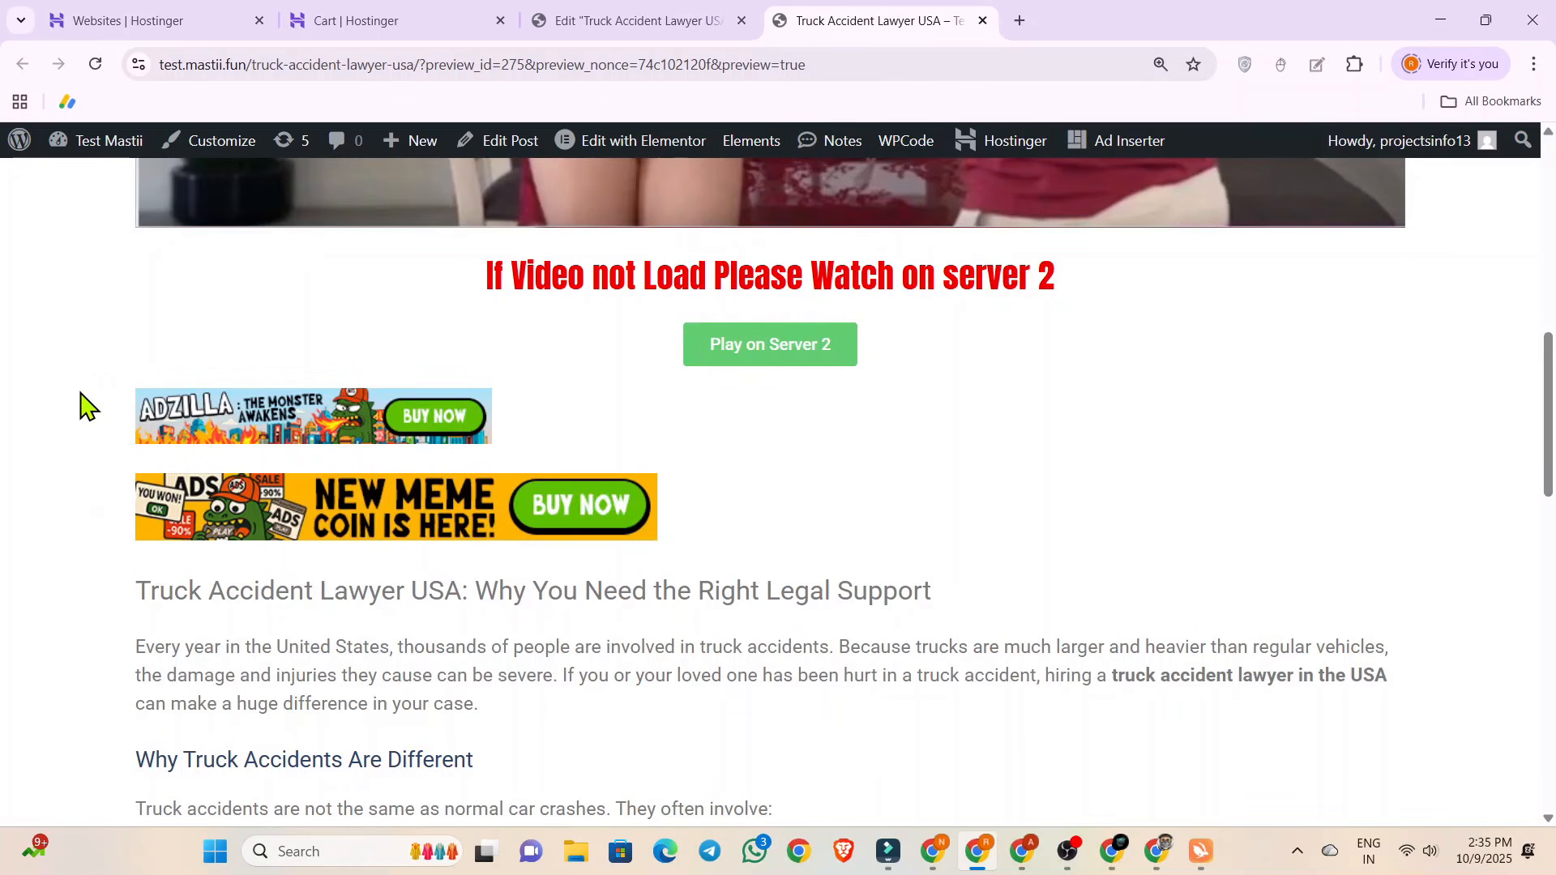
pyautogui.rightClick(106, 397)
pyautogui.click(166, 802)
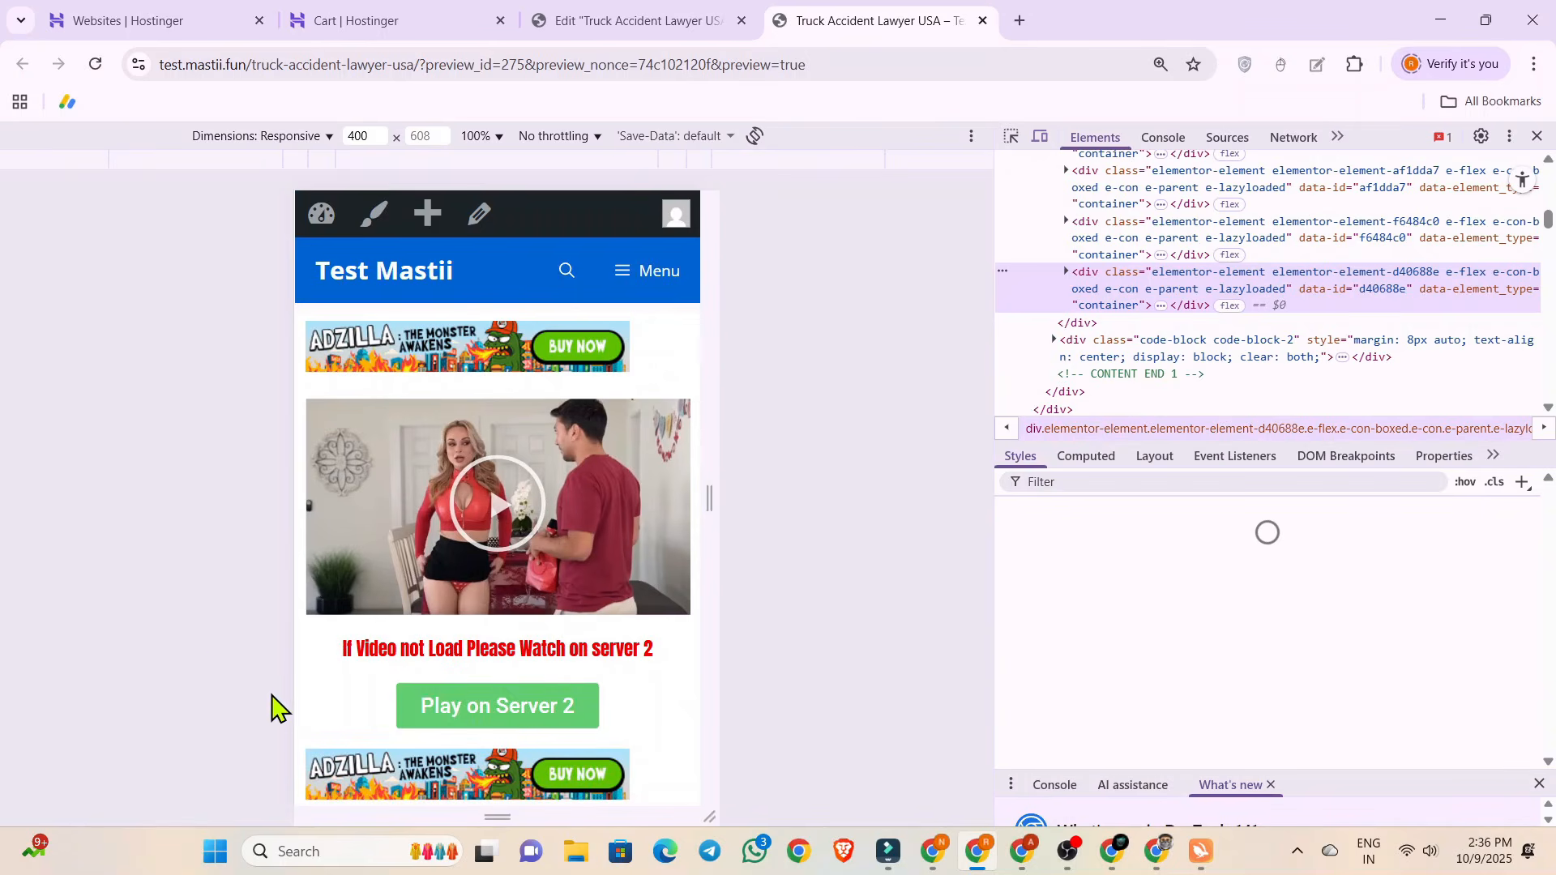
pyautogui.scroll(-3, 337, 625)
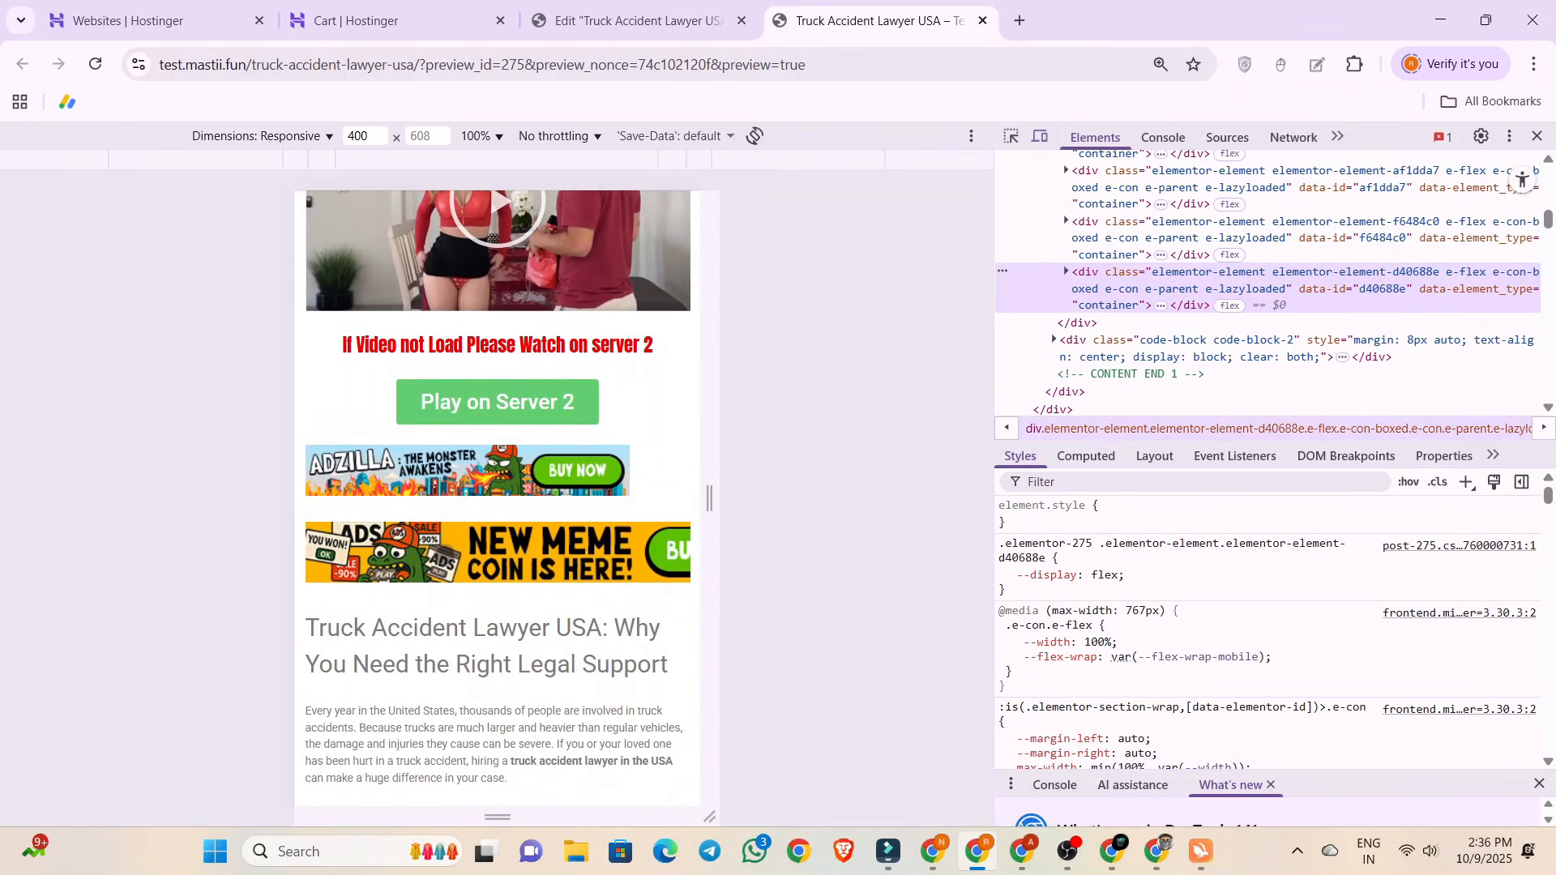
pyautogui.scroll(-10, 444, 555)
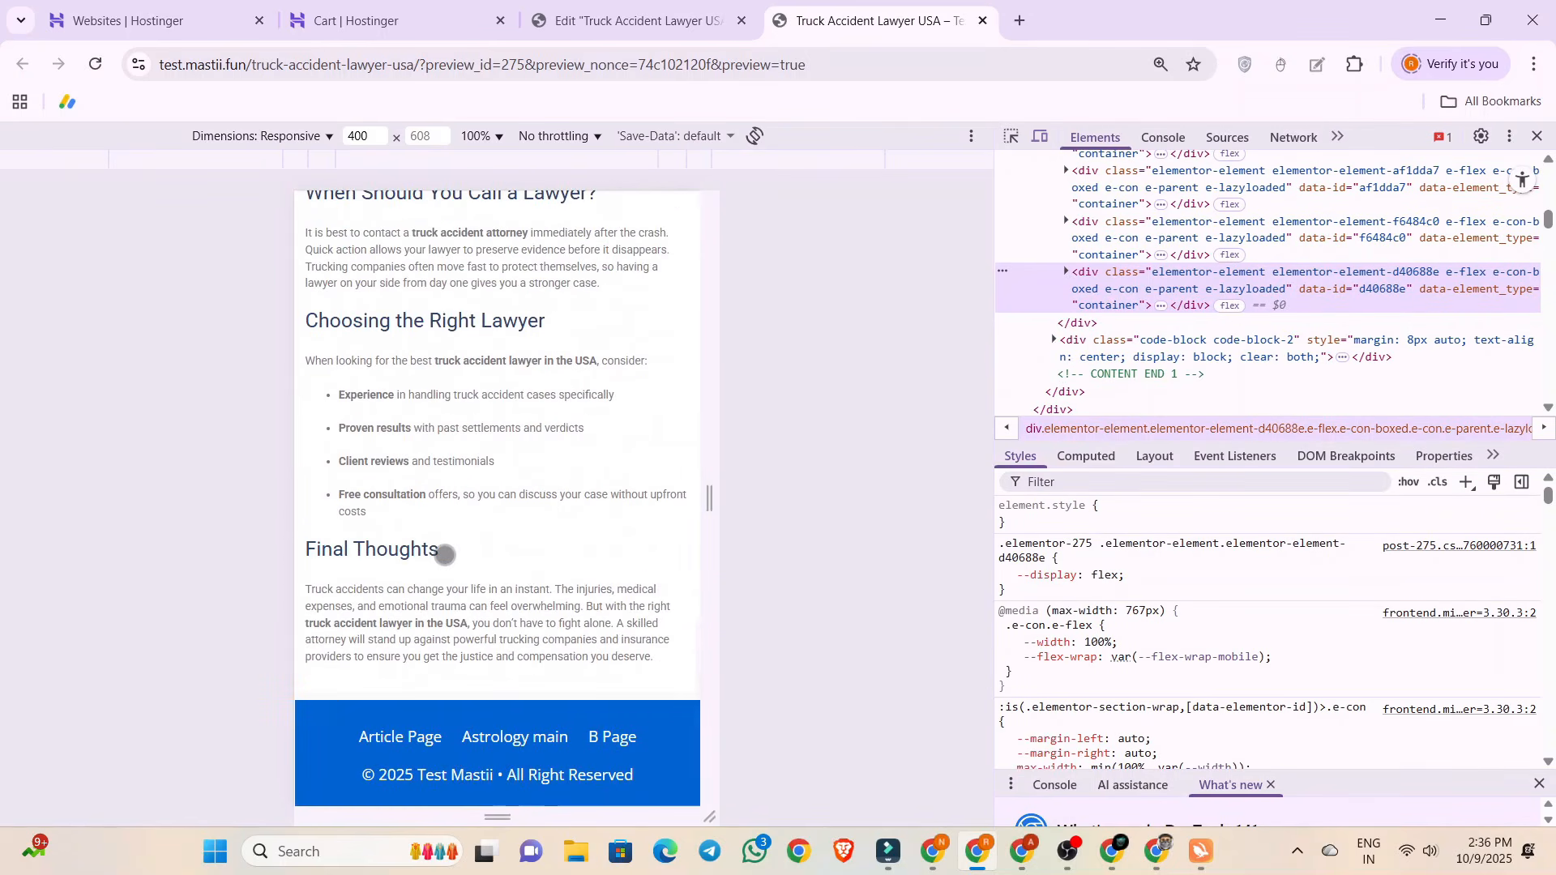
pyautogui.scroll(10, 444, 556)
pyautogui.scroll(10, 444, 555)
pyautogui.scroll(-5, 430, 456)
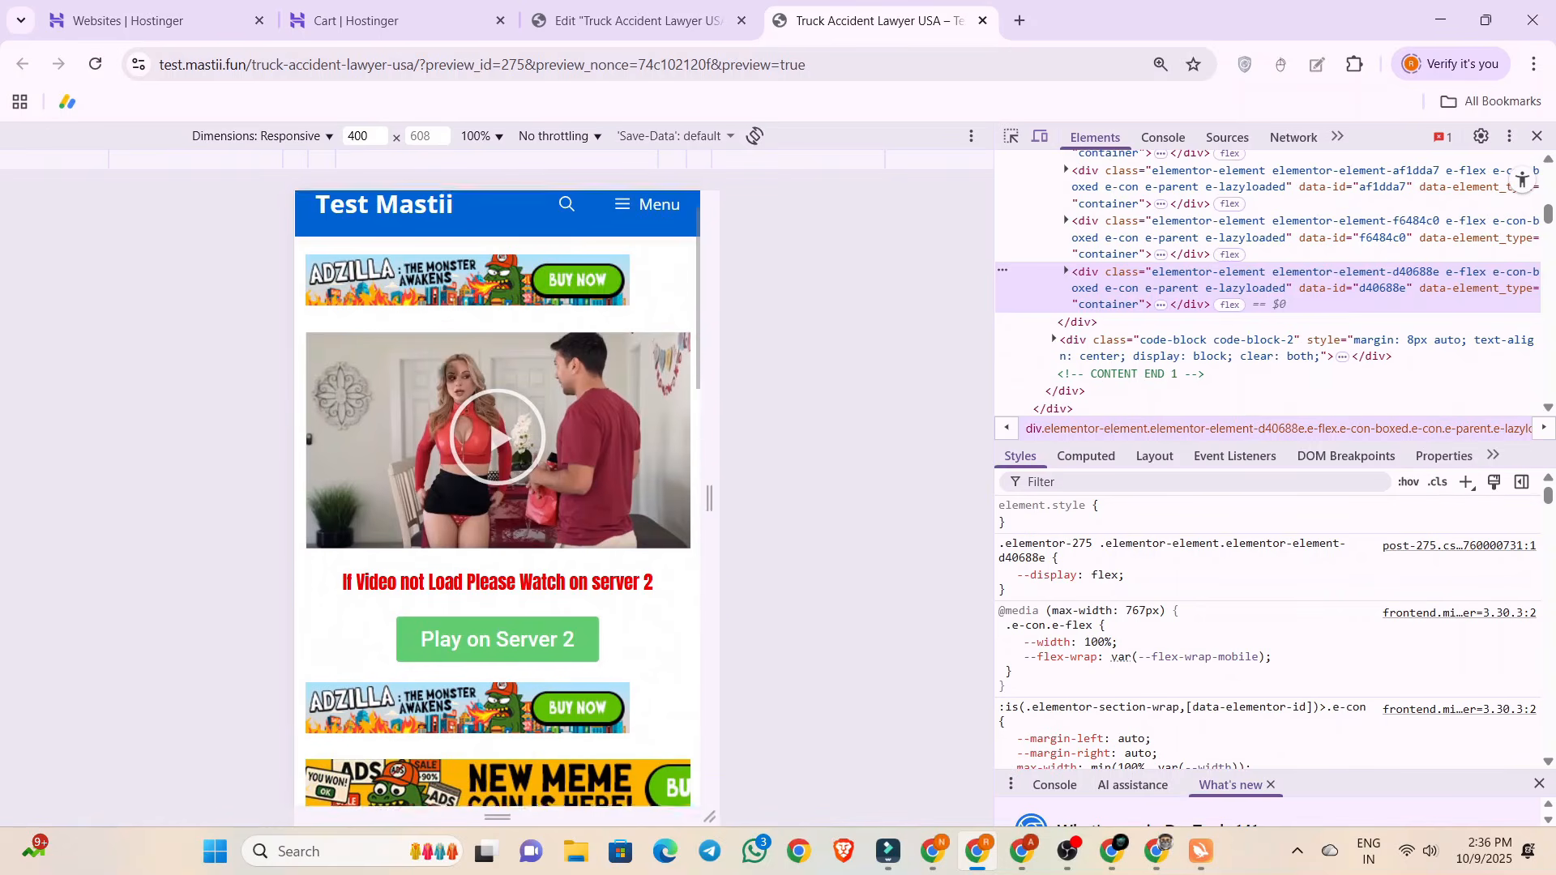
pyautogui.scroll(-1, 430, 456)
pyautogui.scroll(3, 479, 330)
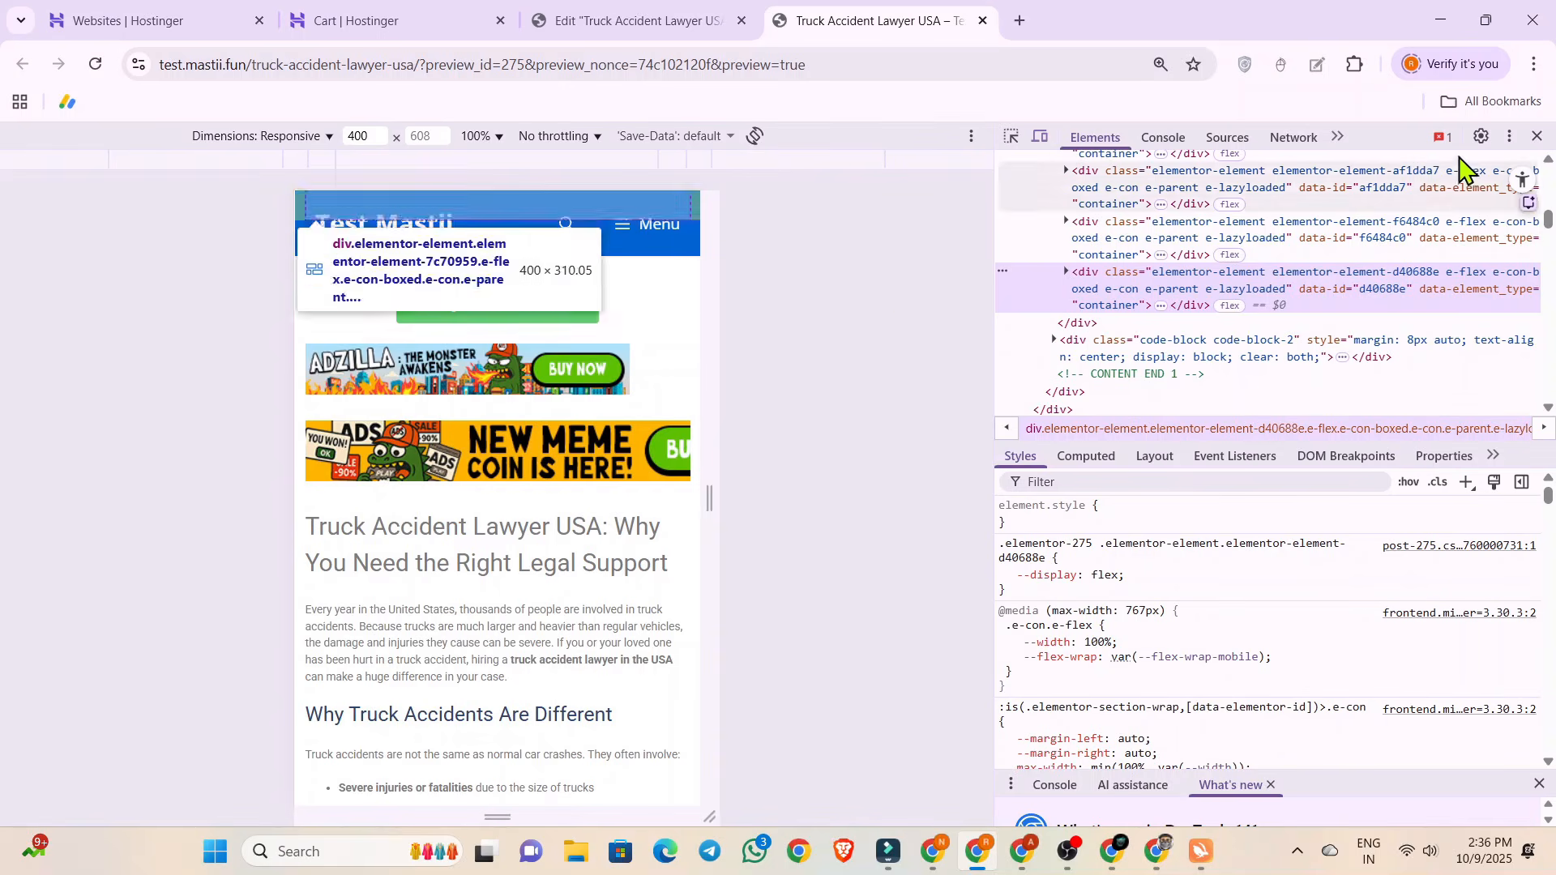
pyautogui.click(1537, 137)
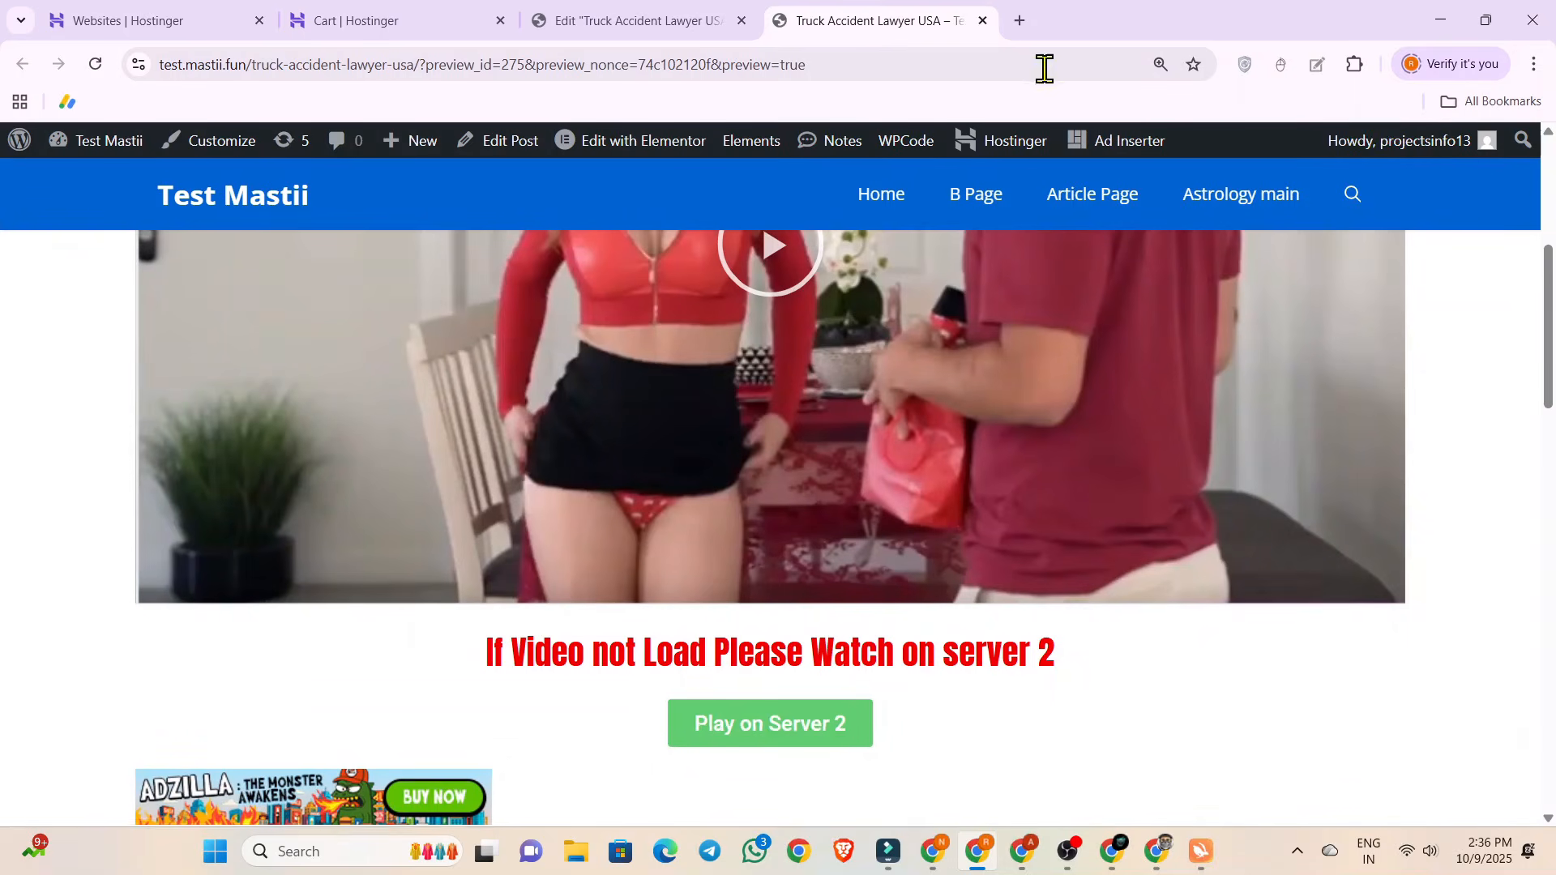
pyautogui.click(983, 21)
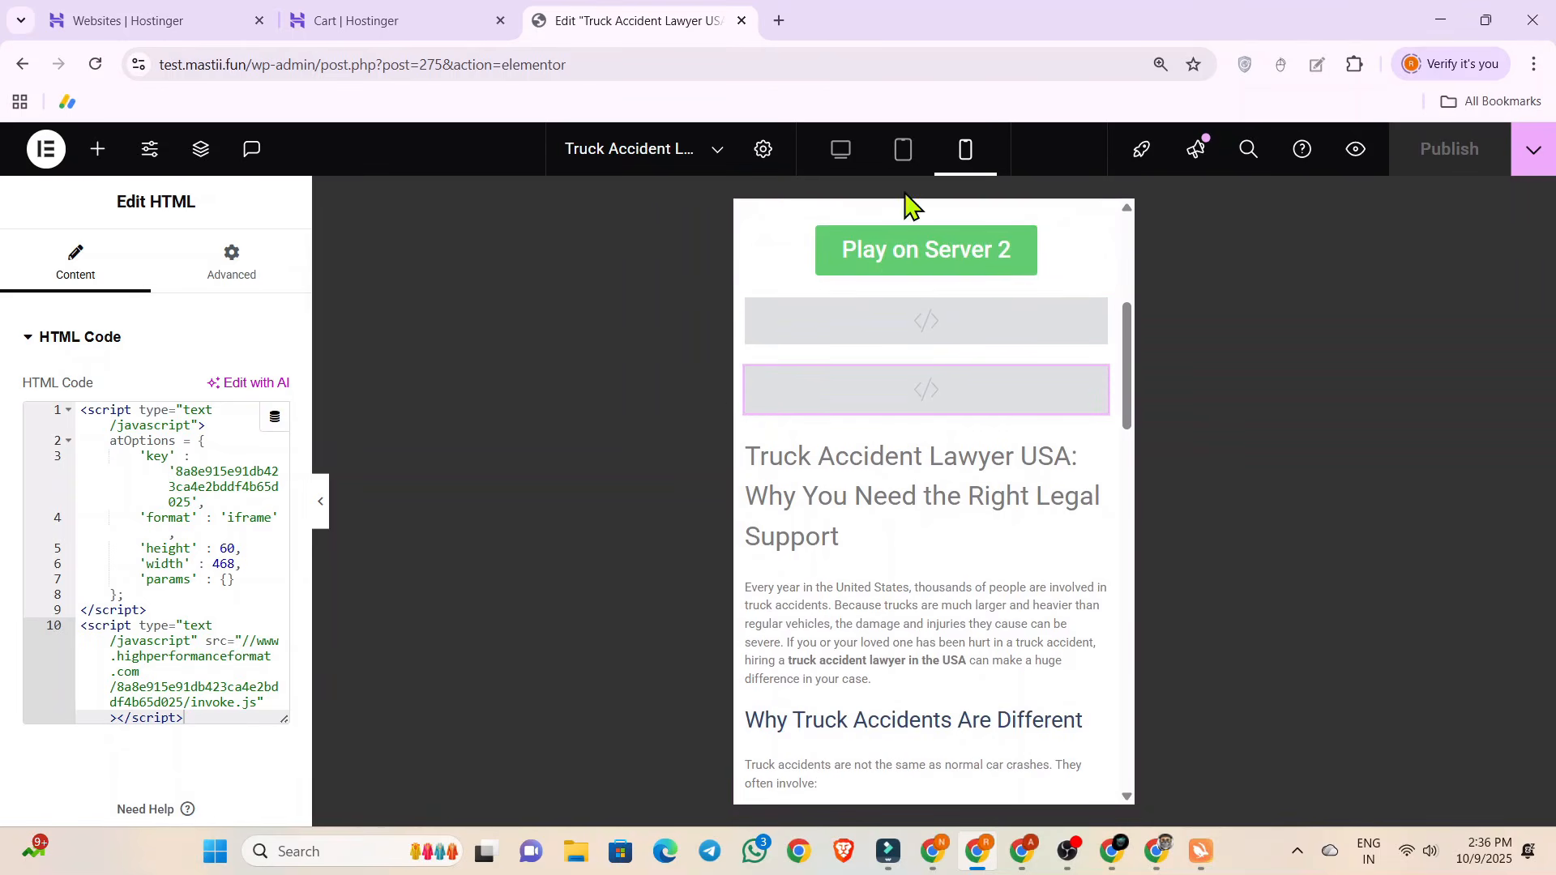
# Return to the WordPress post editor, open the live Truck Accident Lawyer USA post and select its page URL.
pyautogui.click(29, 70)
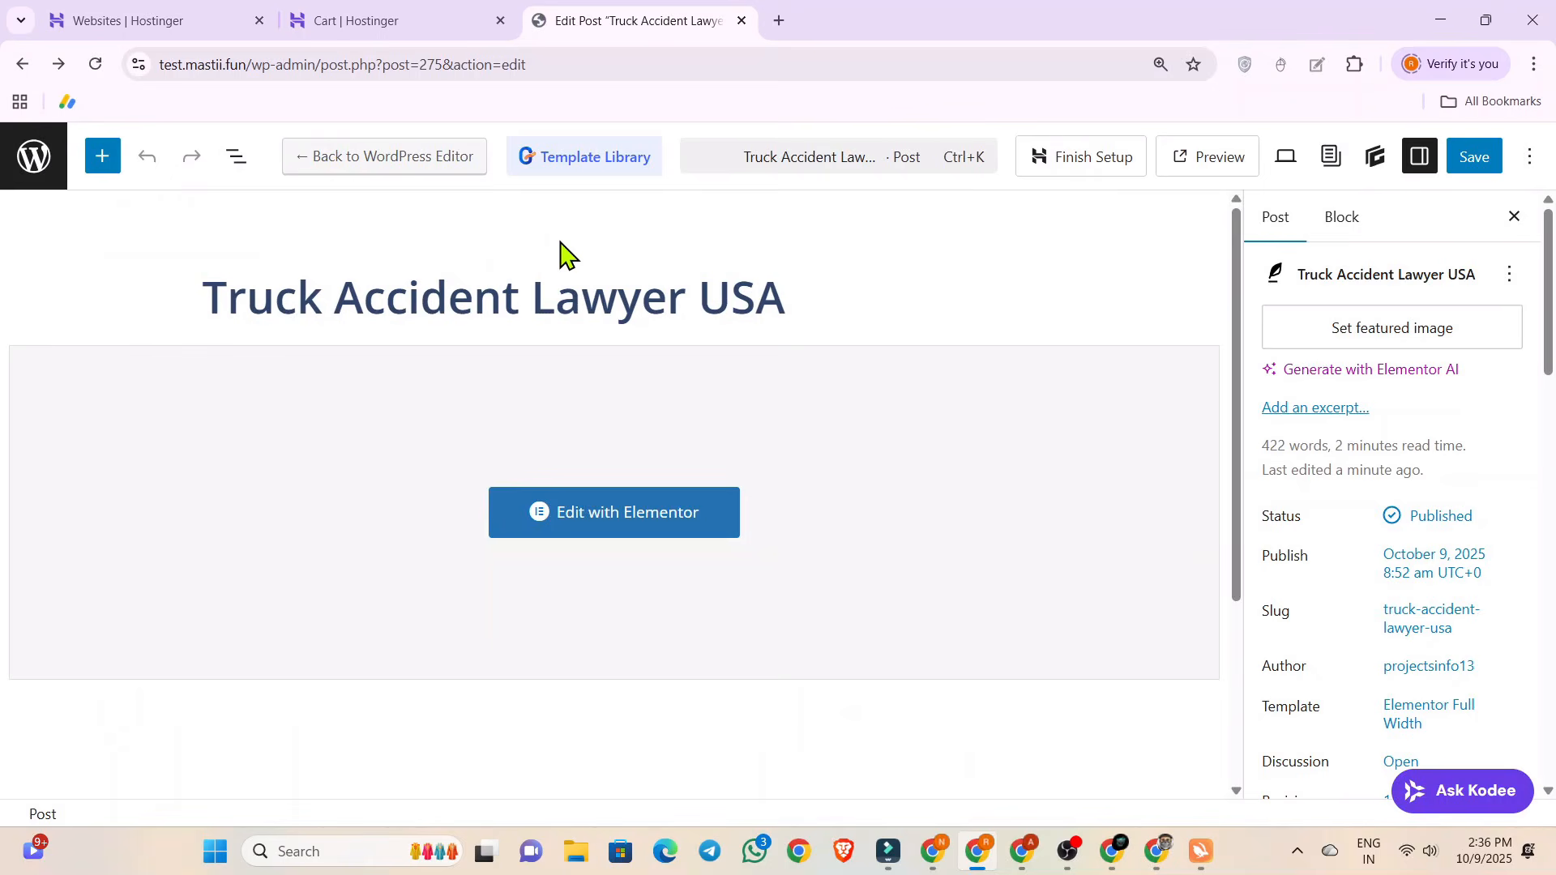
pyautogui.click(1201, 160)
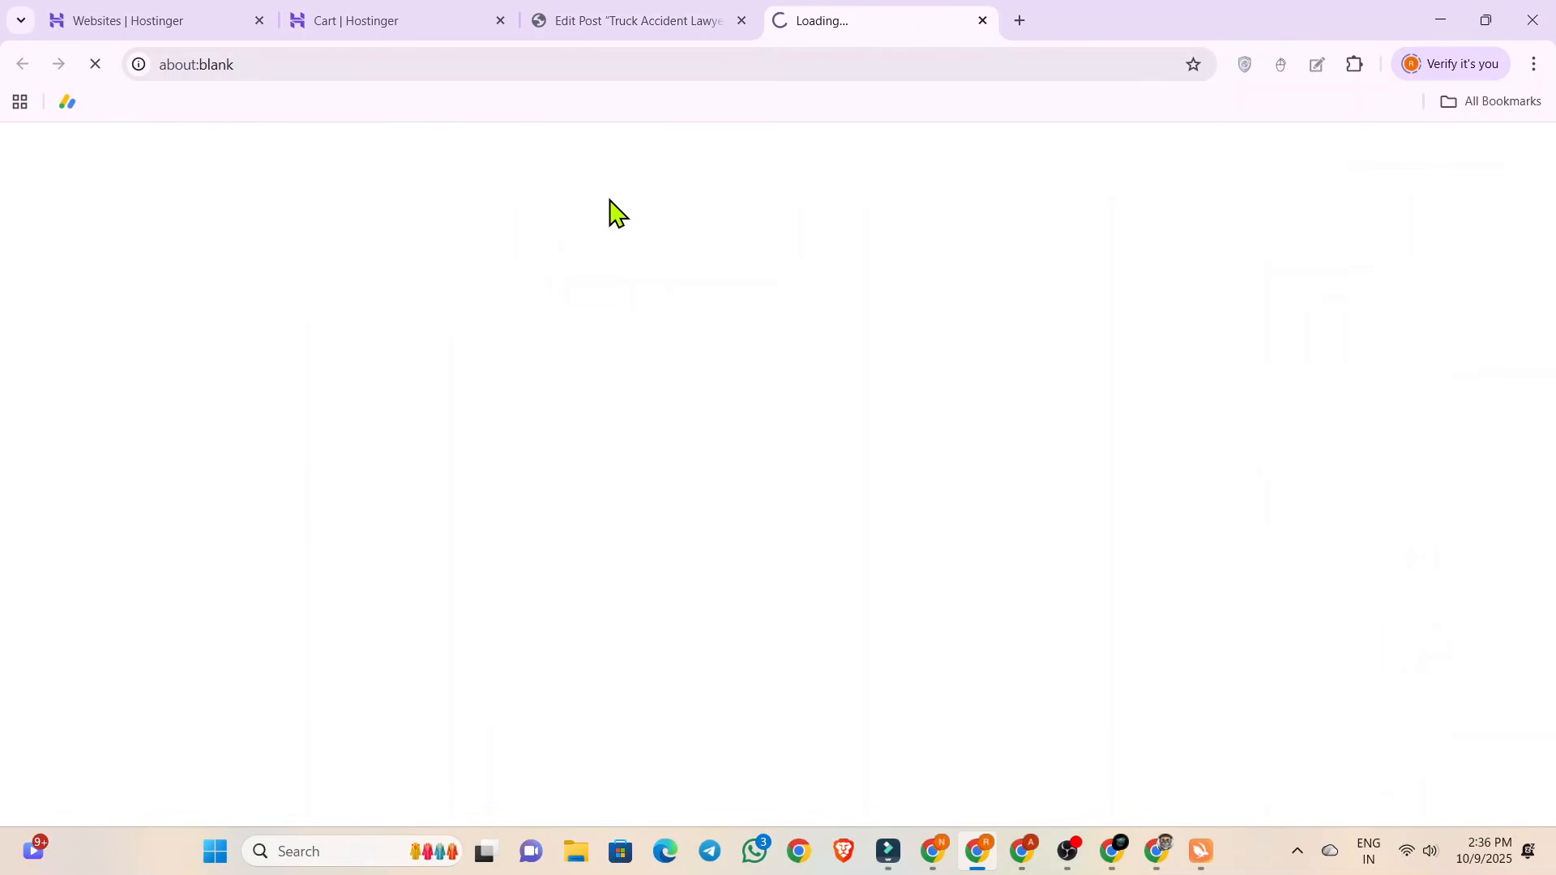
pyautogui.click(354, 64)
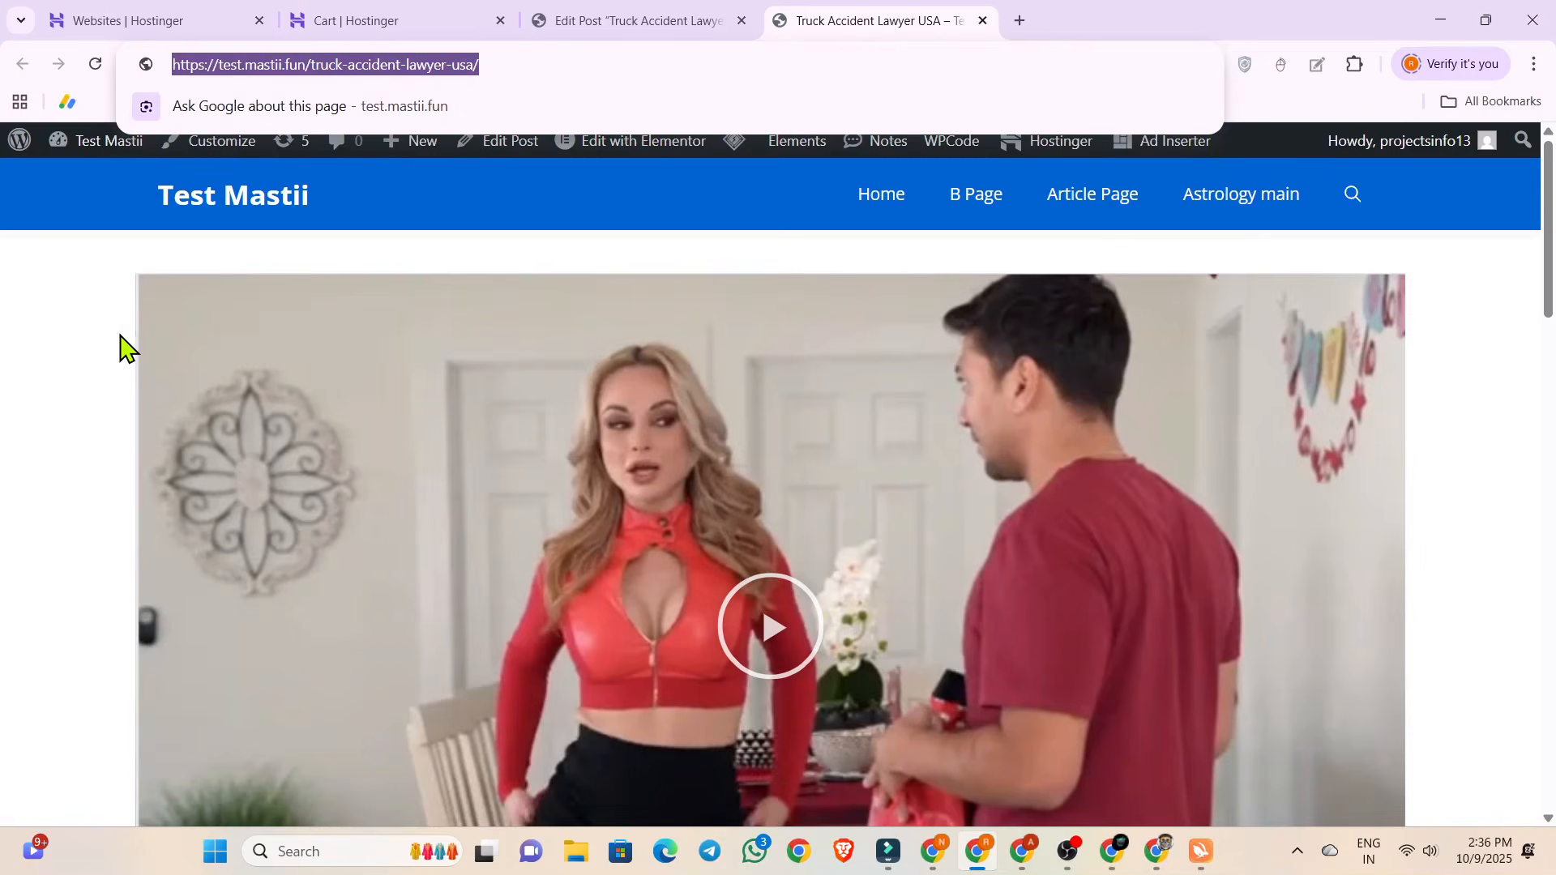
pyautogui.click(119, 349)
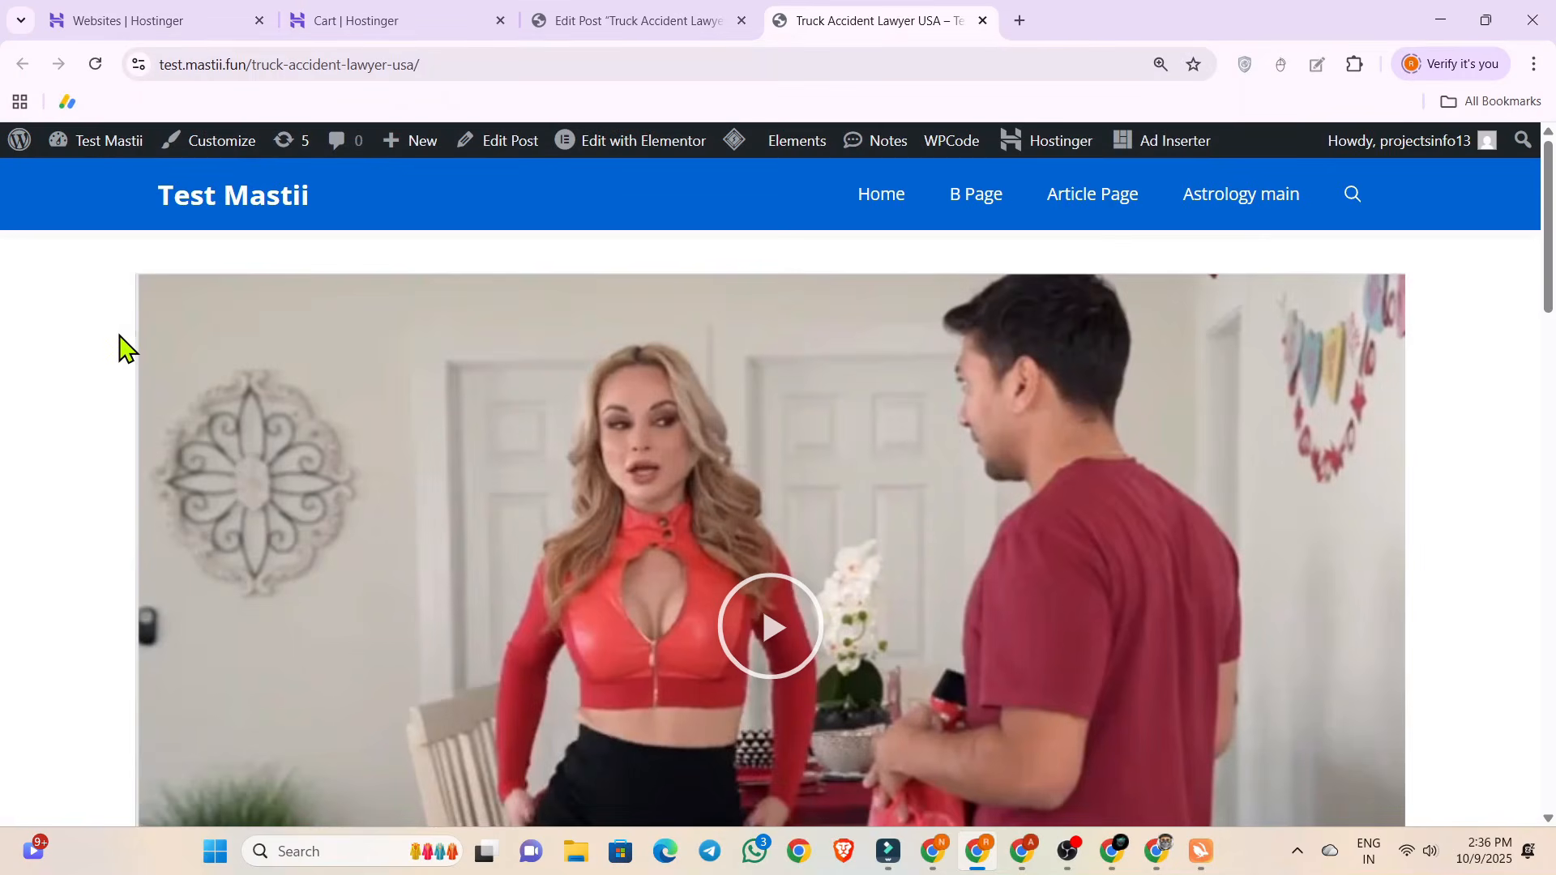
# Test the Play on Server 2 button on the live post, look over the ad page it opens and return to the post.
pyautogui.scroll(-10, 365, 270)
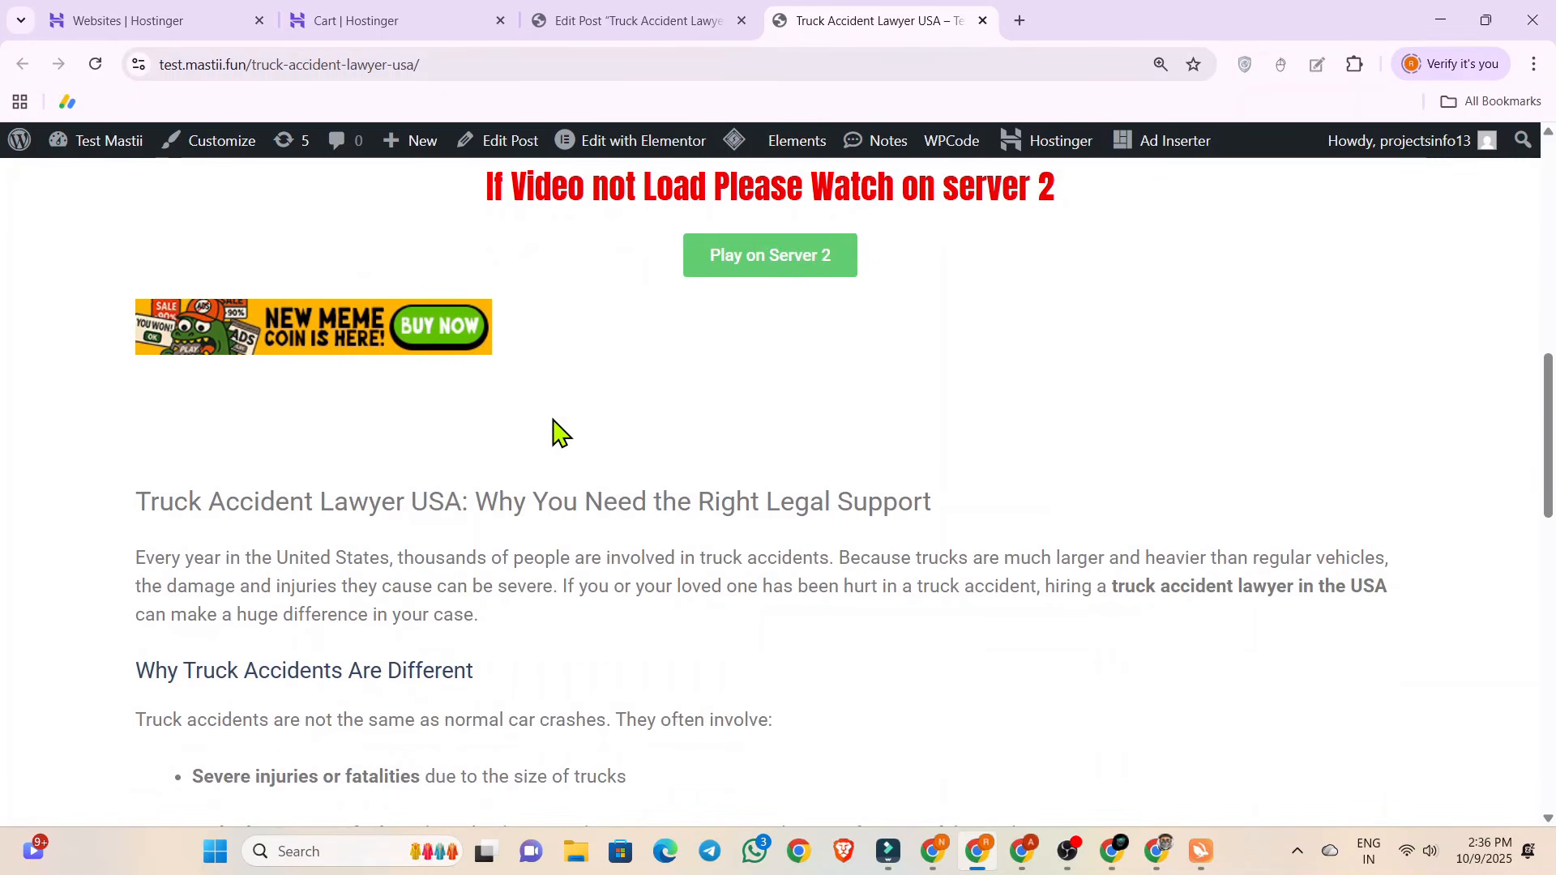
pyautogui.click(776, 270)
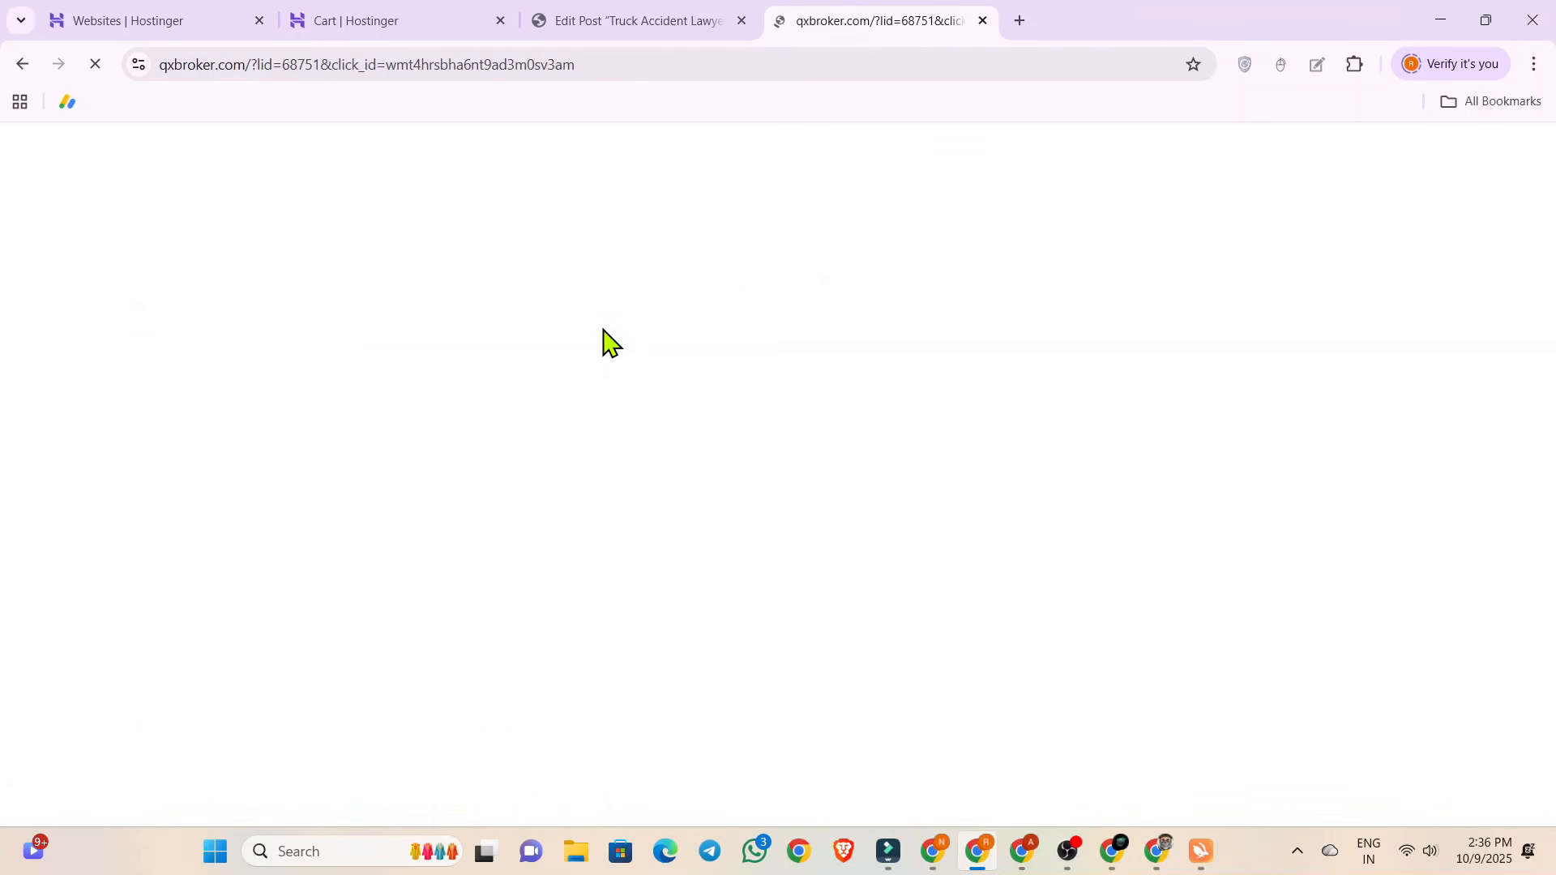
pyautogui.scroll(-13, 330, 353)
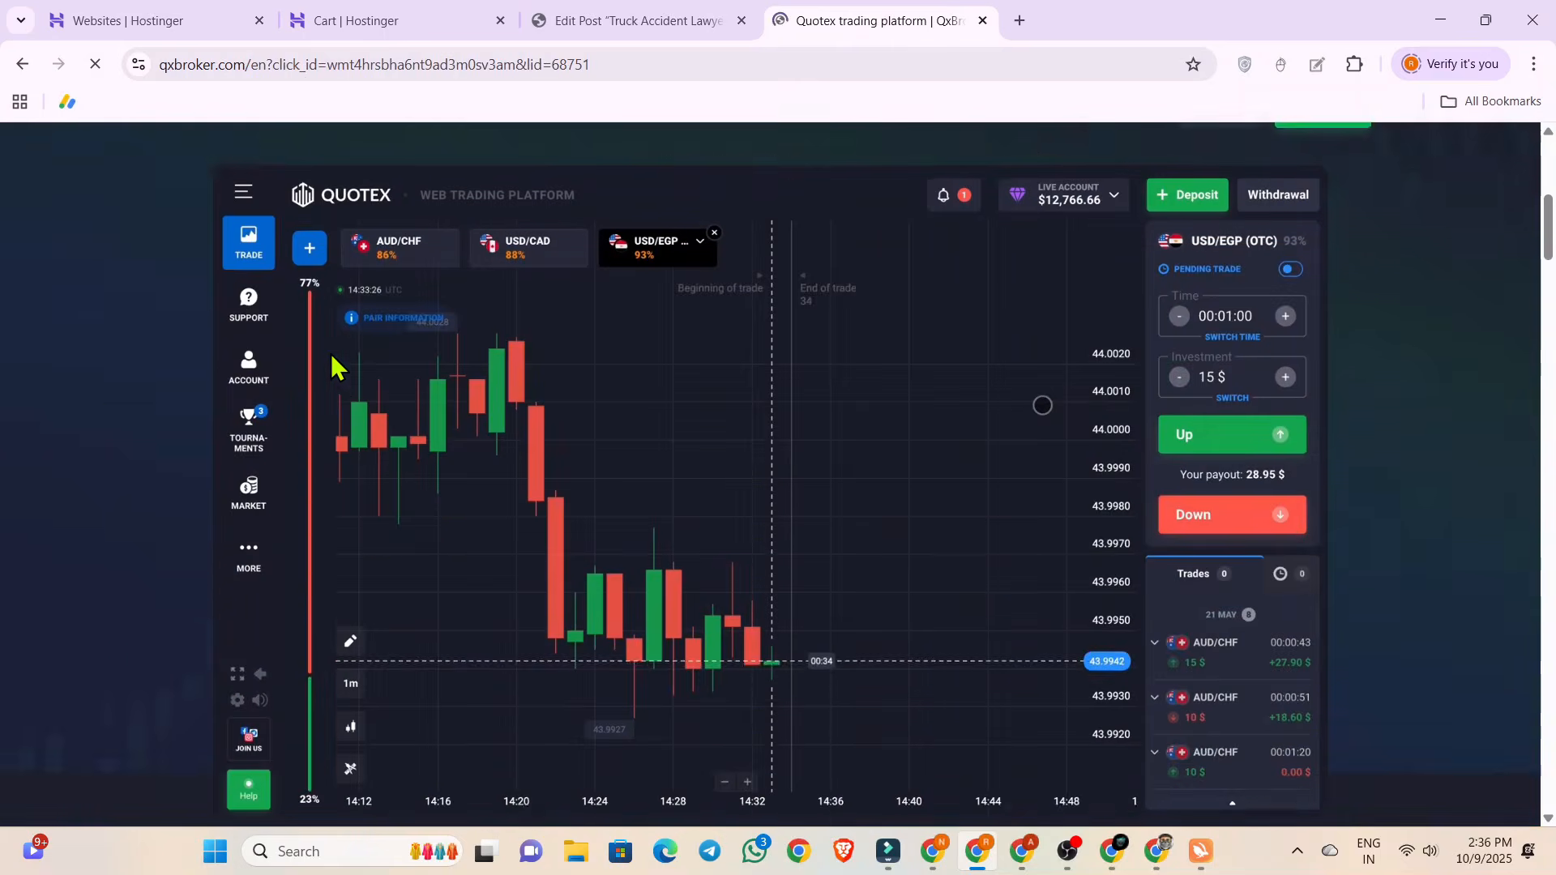
pyautogui.scroll(13, 331, 353)
pyautogui.click(22, 64)
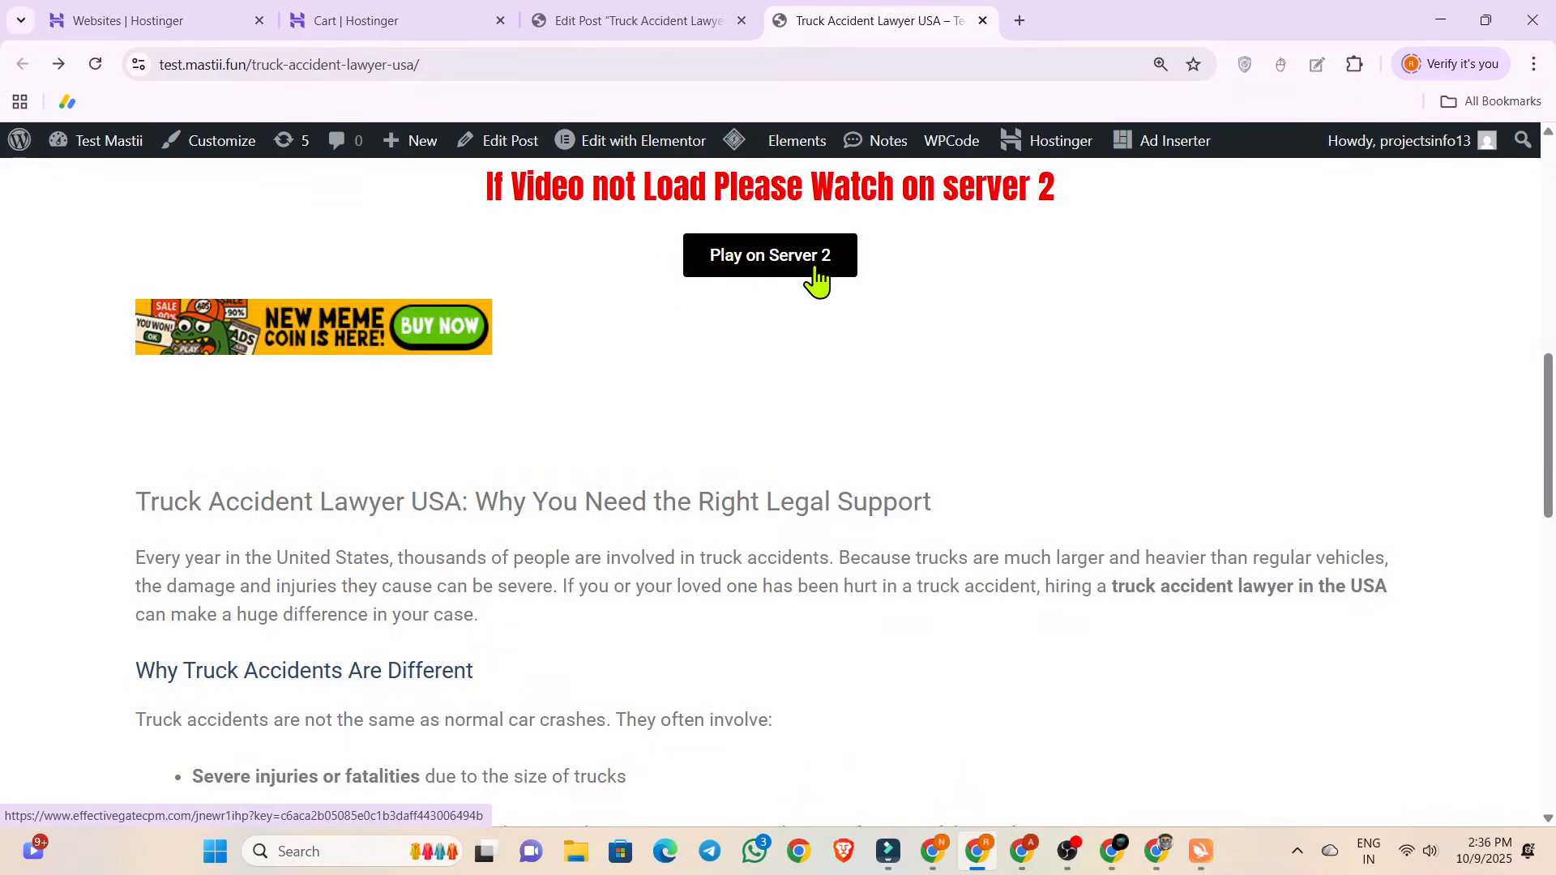
# Review the banner and article text below the Play on Server 2 button and close the live post page.
pyautogui.scroll(1, 823, 274)
pyautogui.scroll(-1, 848, 264)
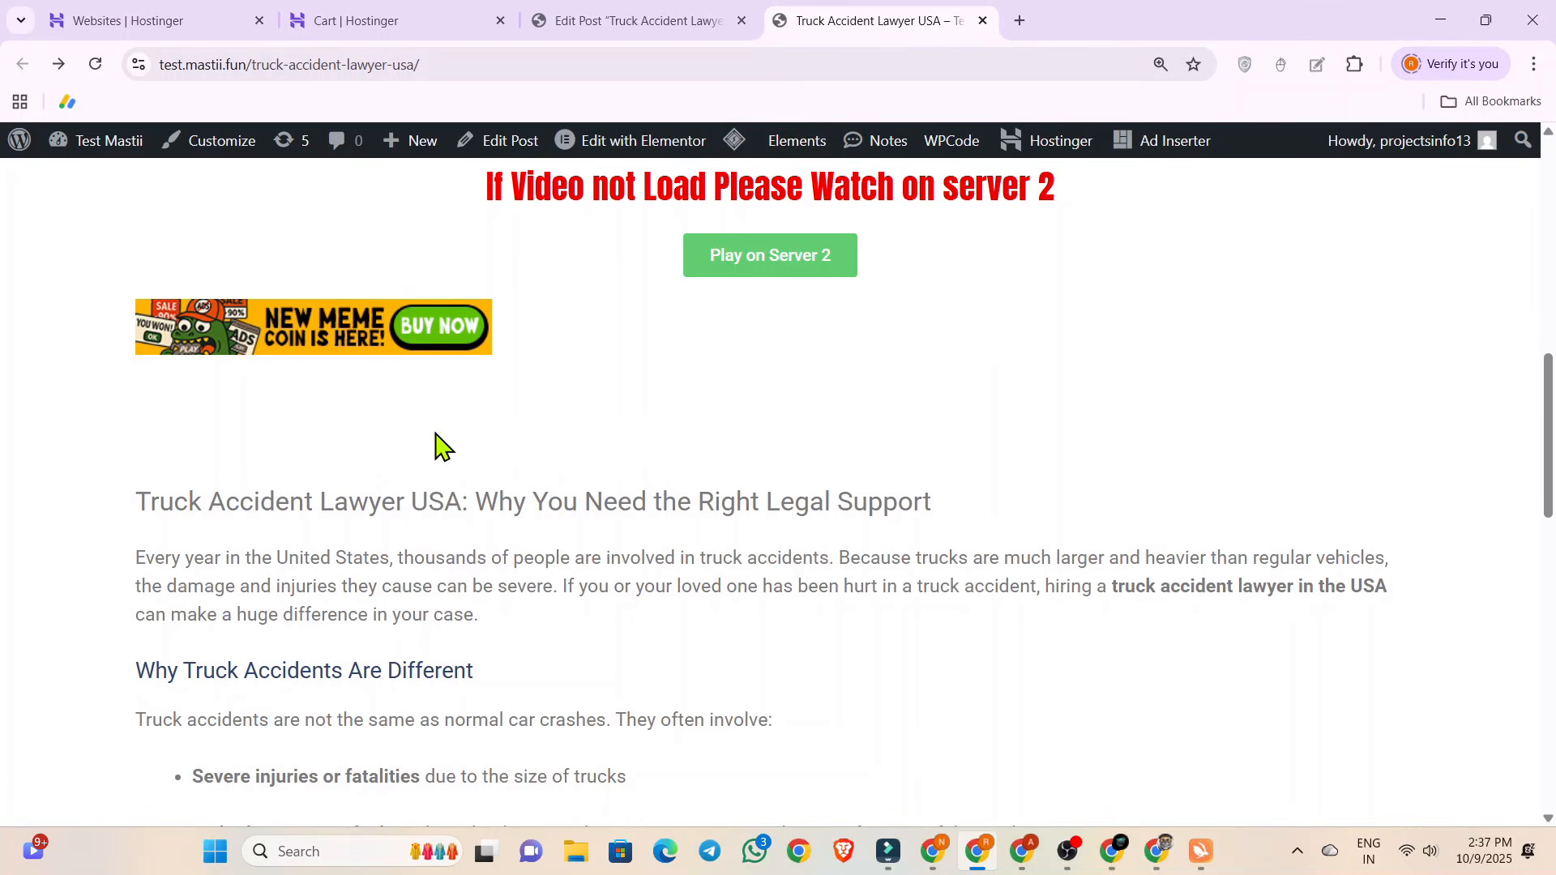
pyautogui.scroll(-10, 436, 445)
pyautogui.scroll(-2, 436, 445)
pyautogui.scroll(15, 436, 445)
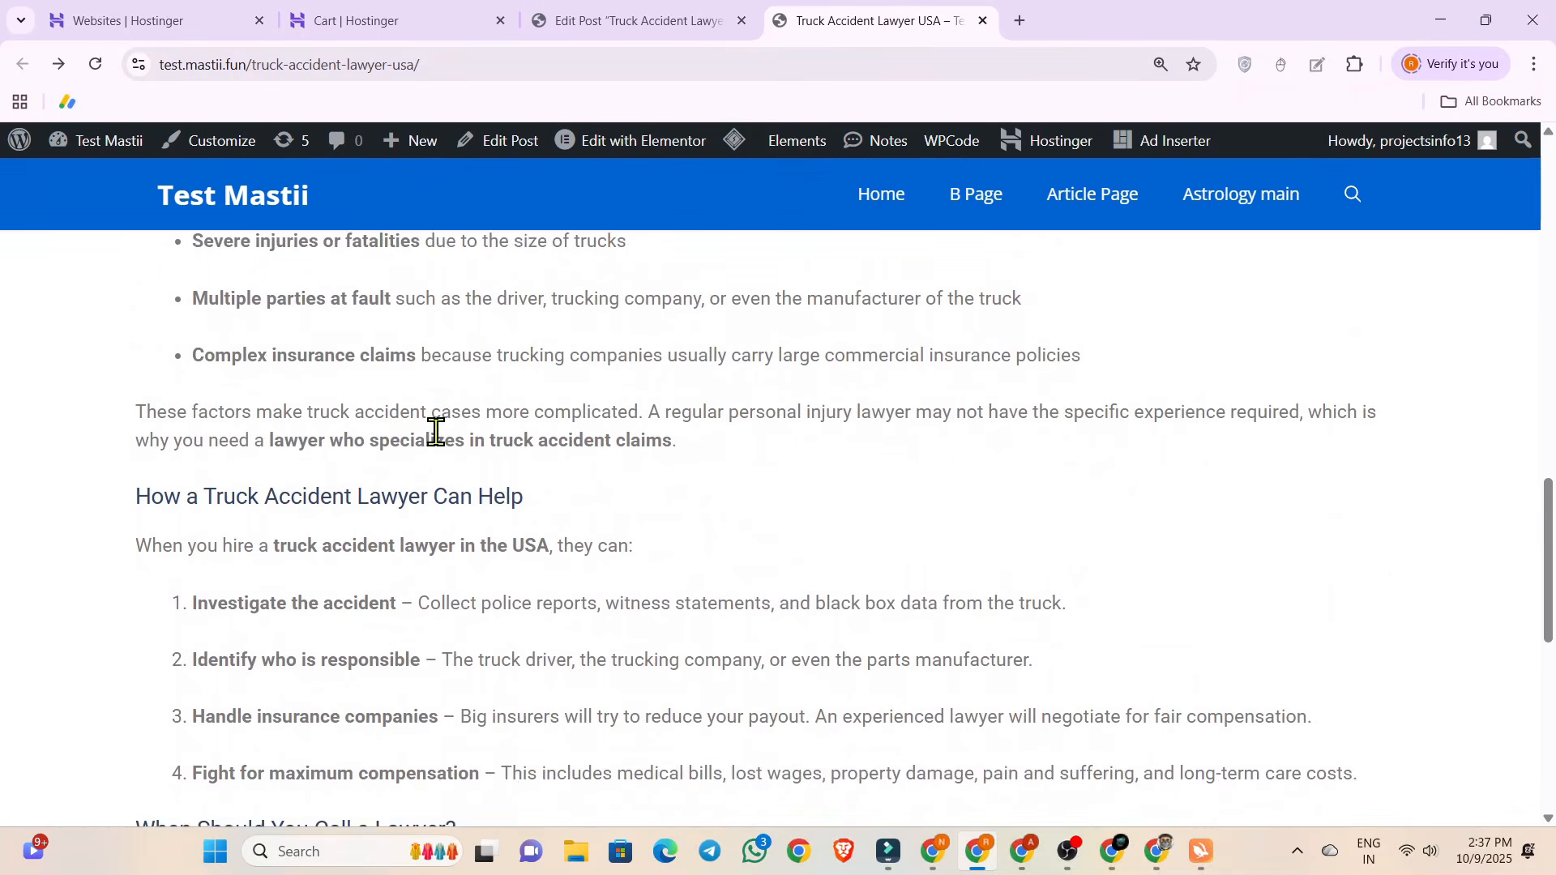
pyautogui.scroll(-1, 436, 445)
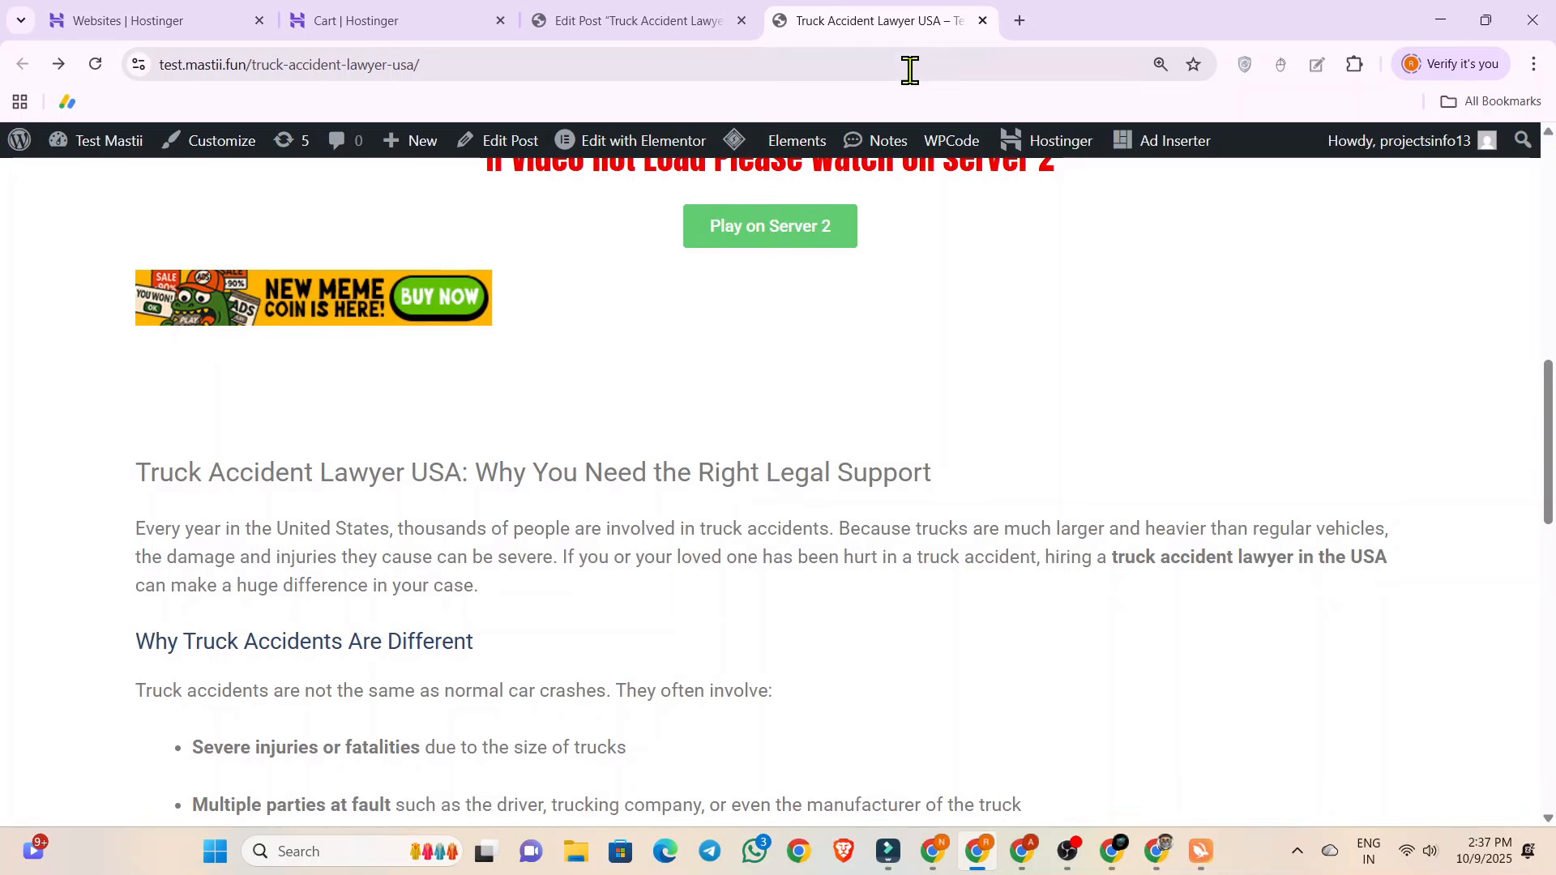
pyautogui.click(984, 21)
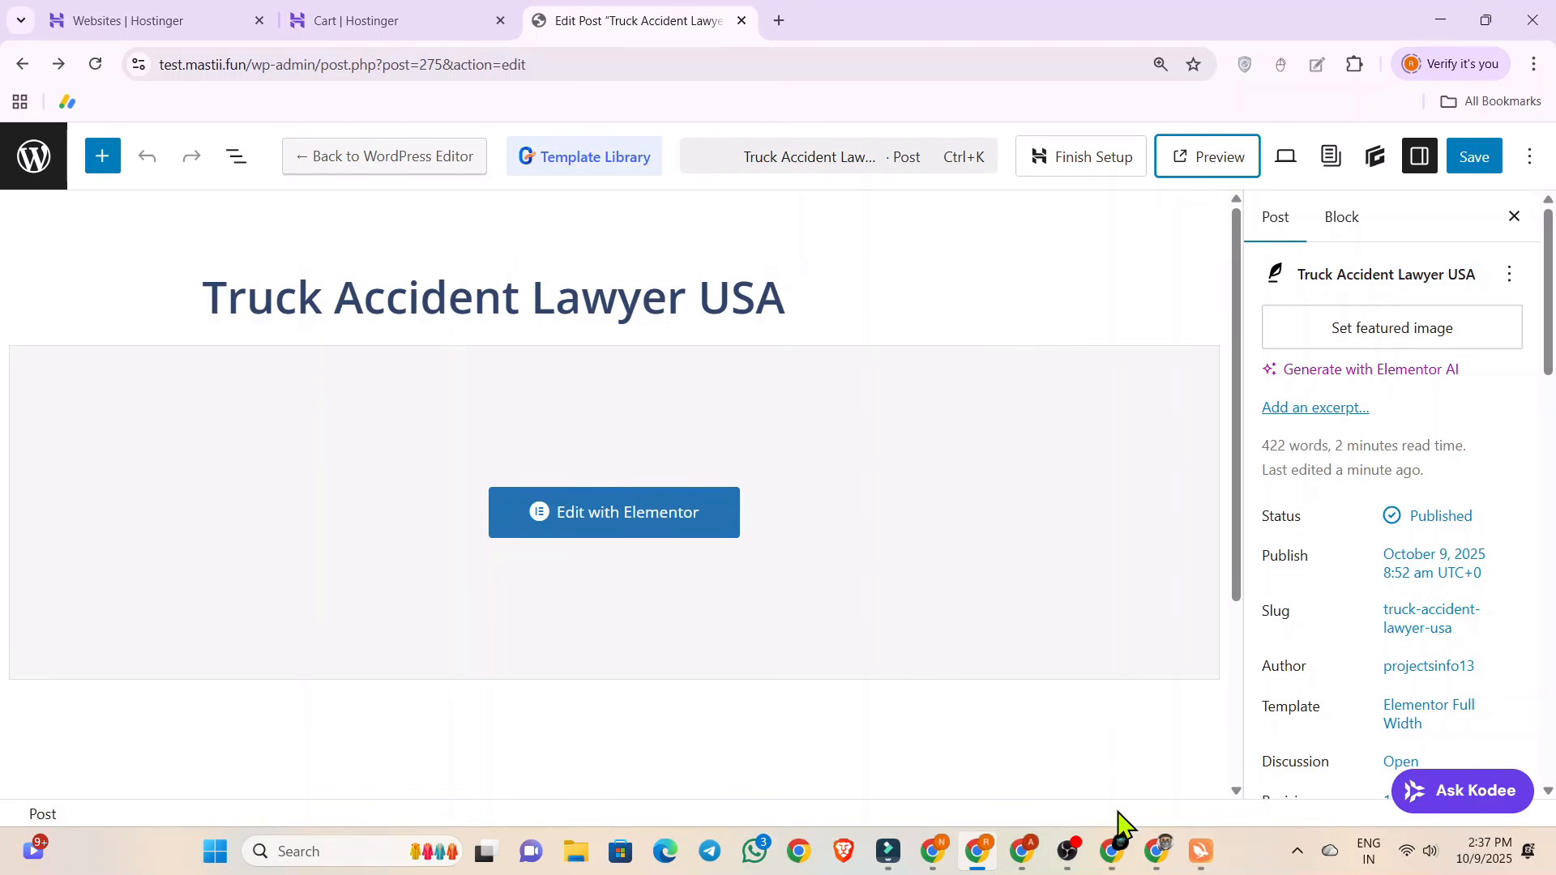
# Switch to the Meta Ads Manager campaigns, look at the Adsterra websites page and return to the WordPress post editor.
pyautogui.click(1157, 849)
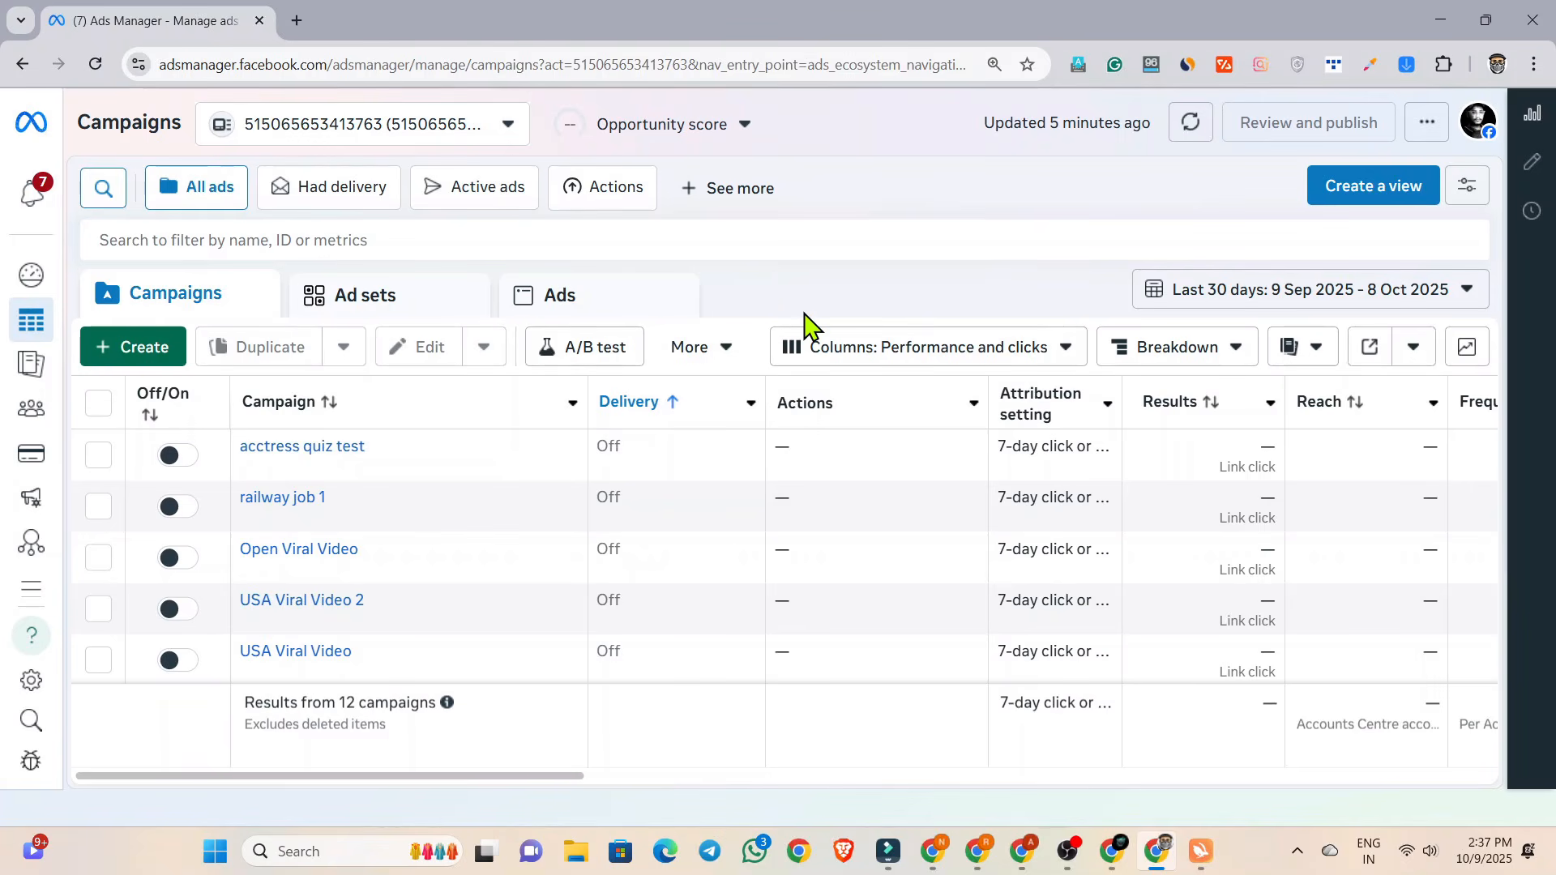
pyautogui.moveTo(940, 851)
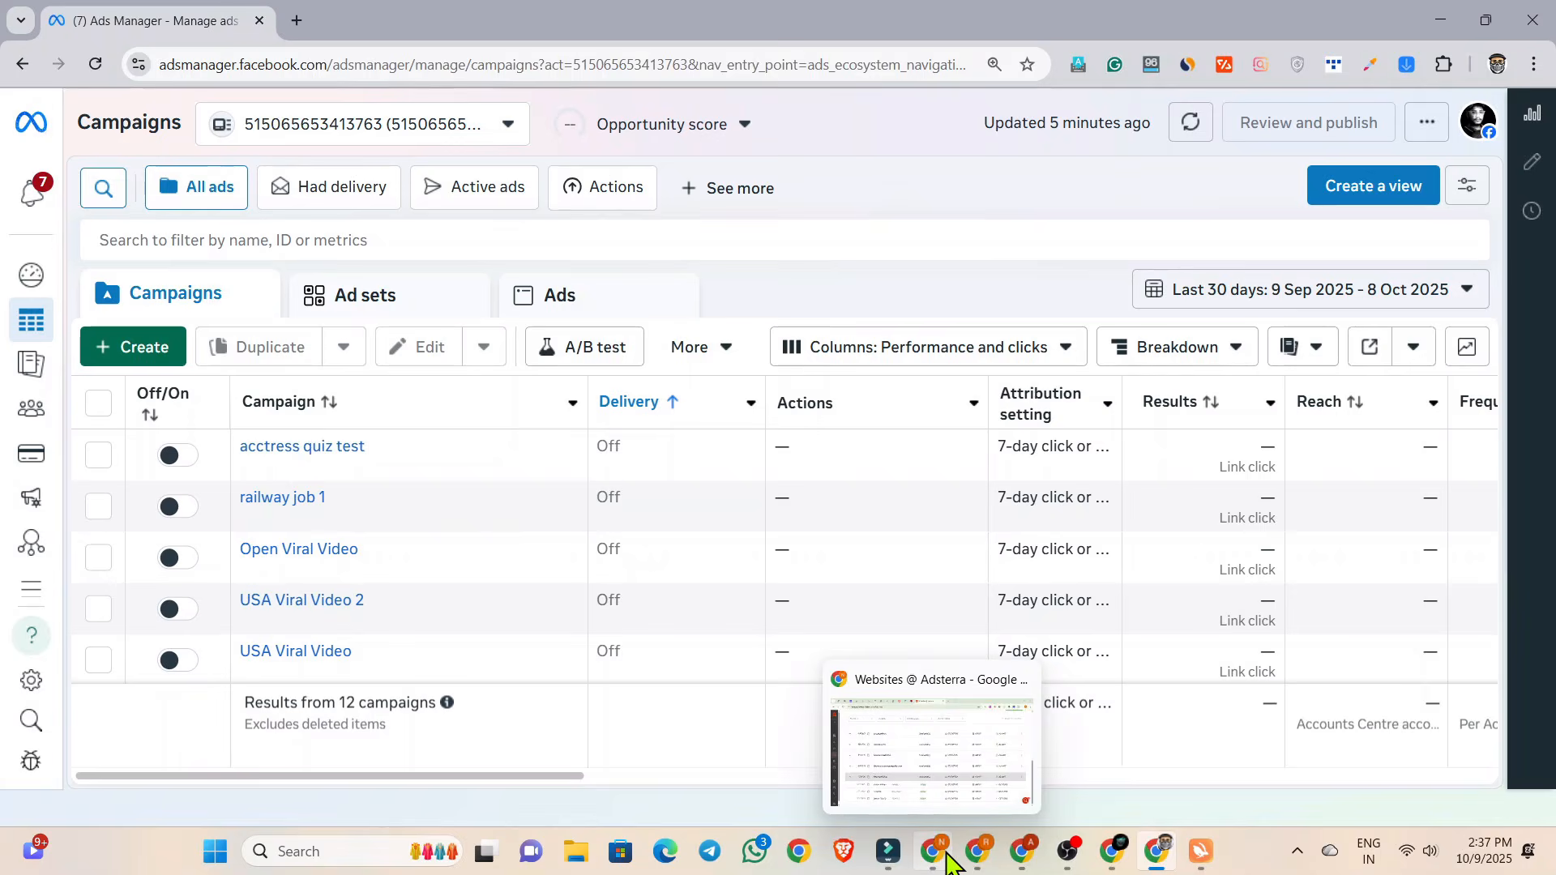
pyautogui.click(936, 759)
pyautogui.click(980, 854)
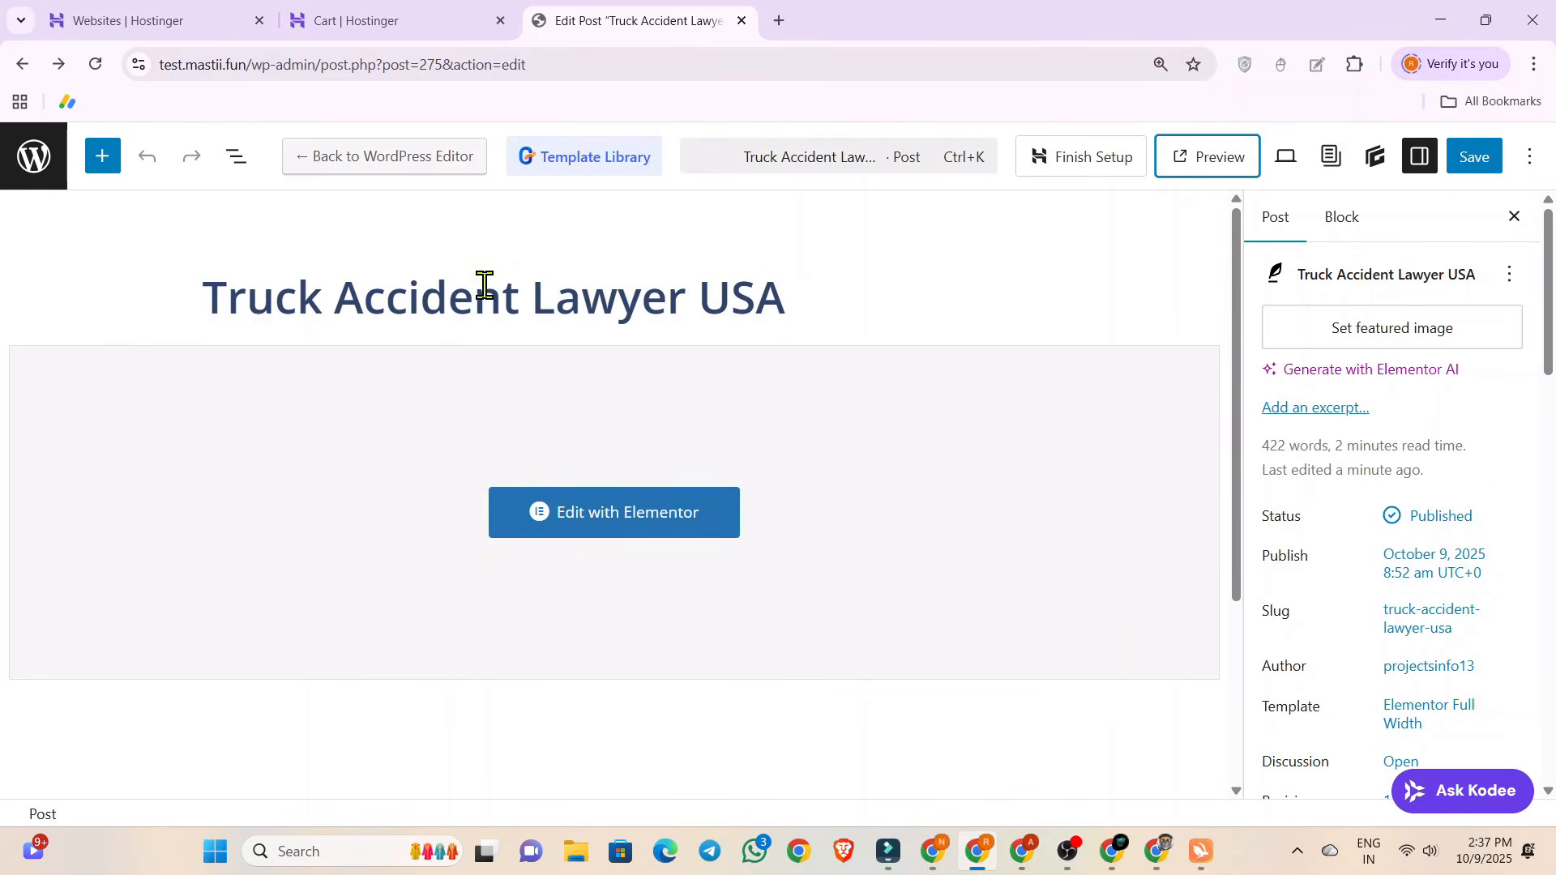
pyautogui.moveTo(184, 298); pyautogui.dragTo(976, 350)
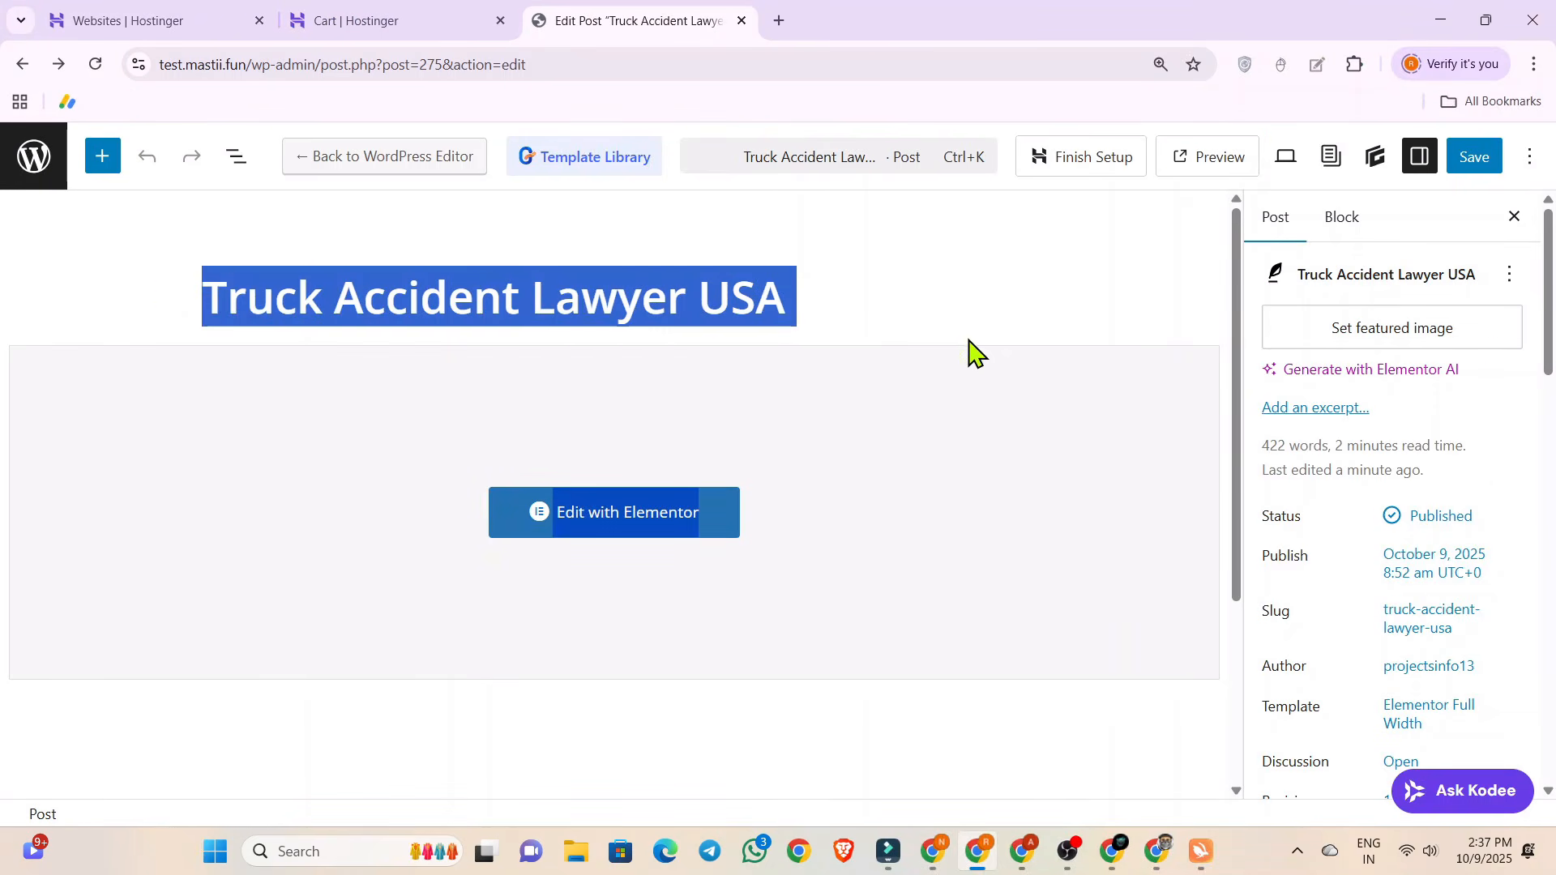
pyautogui.click(947, 297)
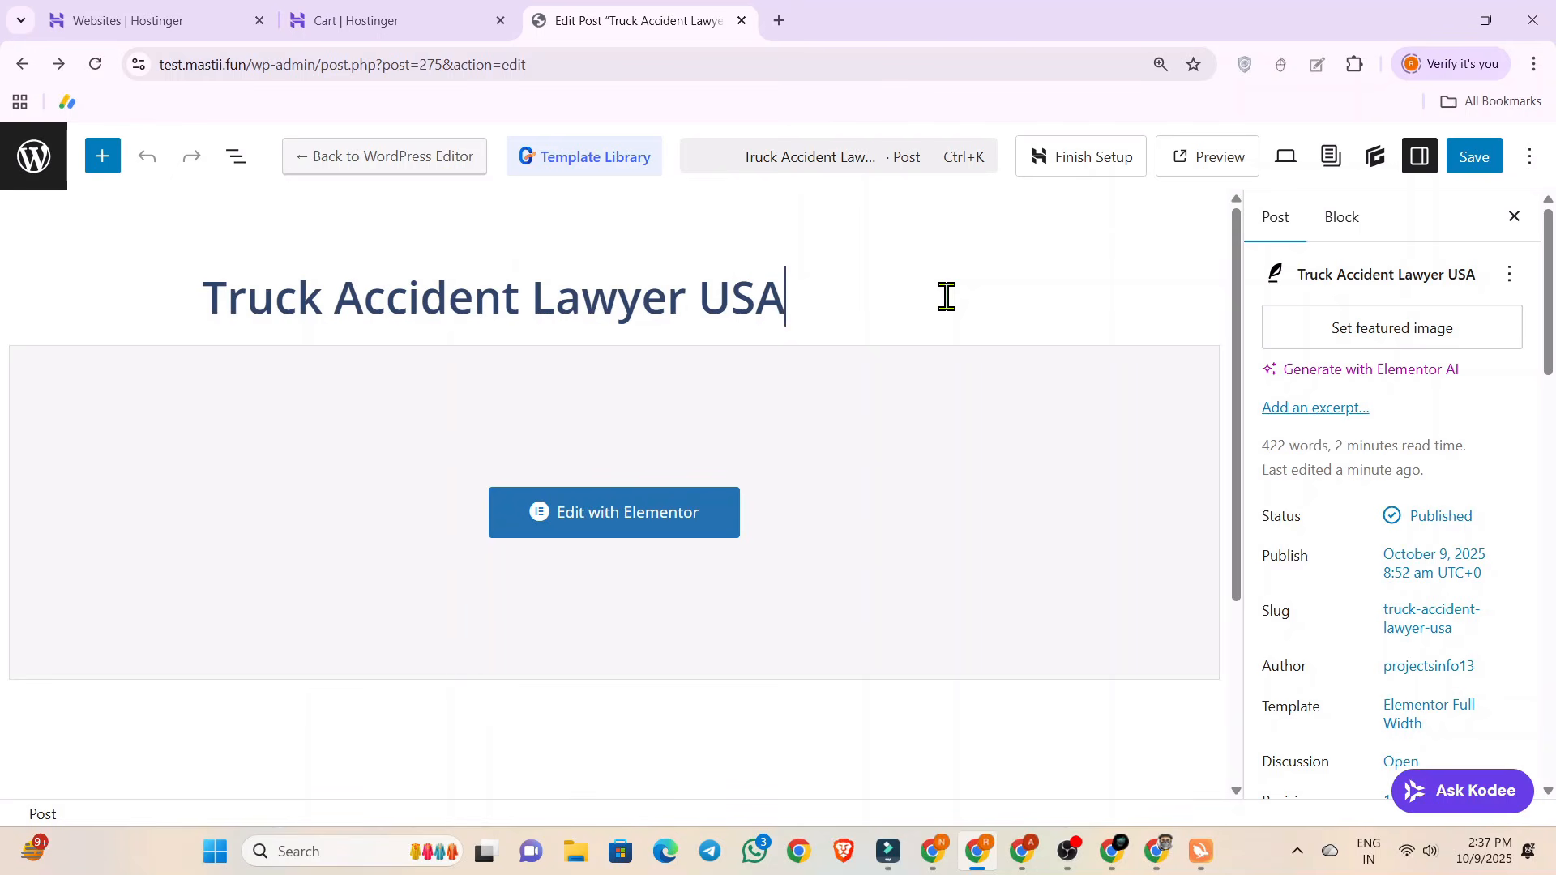
pyautogui.click(946, 296)
# Open the site in an incognito window and visit its B Page with Turbo VPN connected to United Kingdom.
pyautogui.hotkey('ctrl', 'shift', 'n')
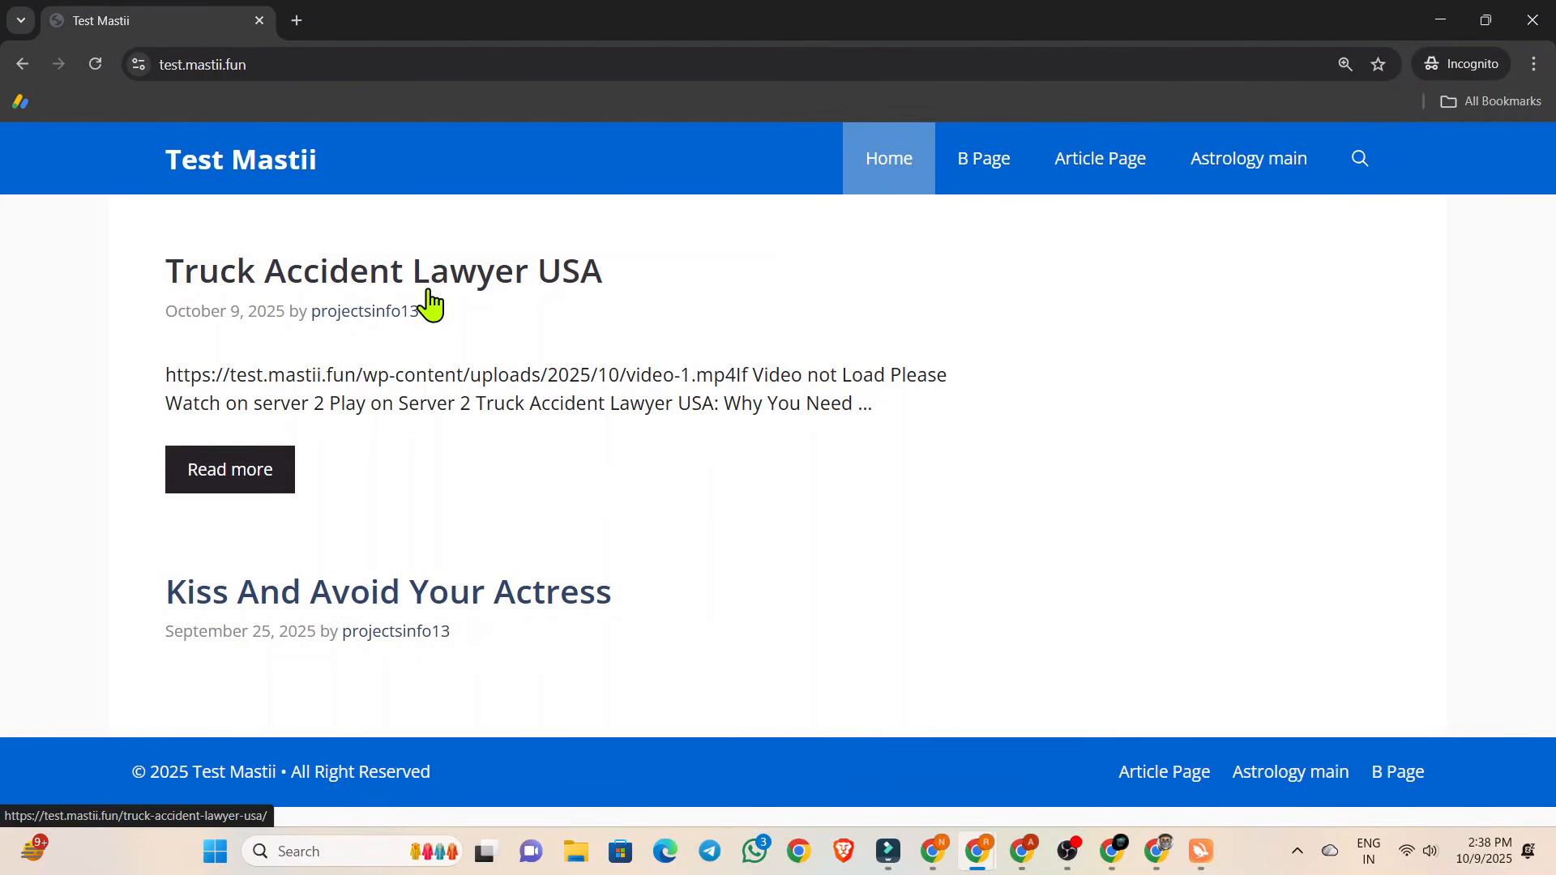
pyautogui.click(1210, 852)
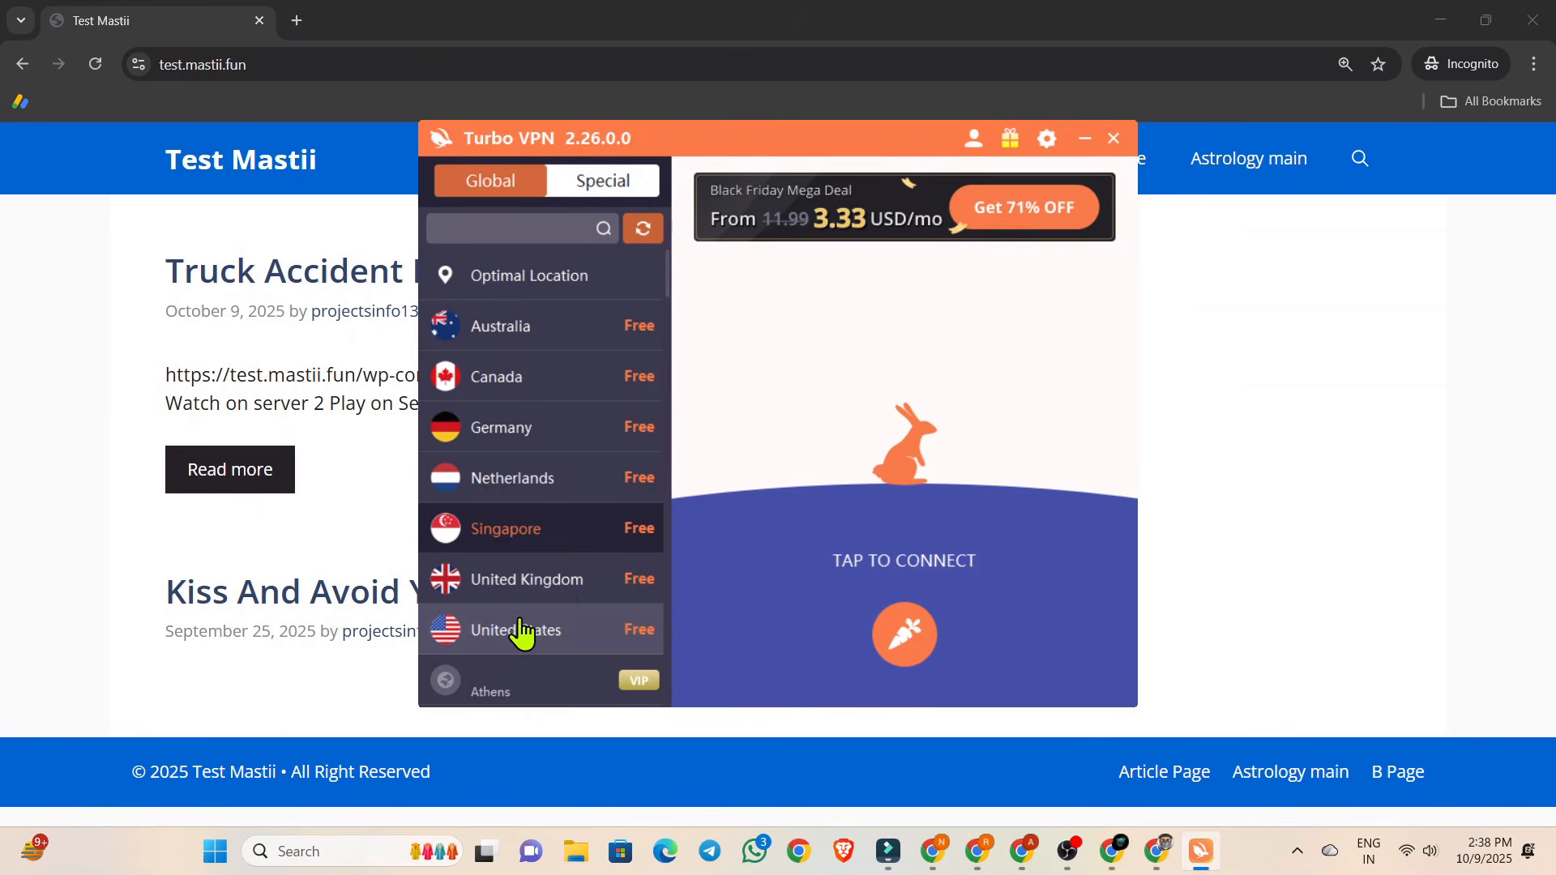
pyautogui.click(544, 581)
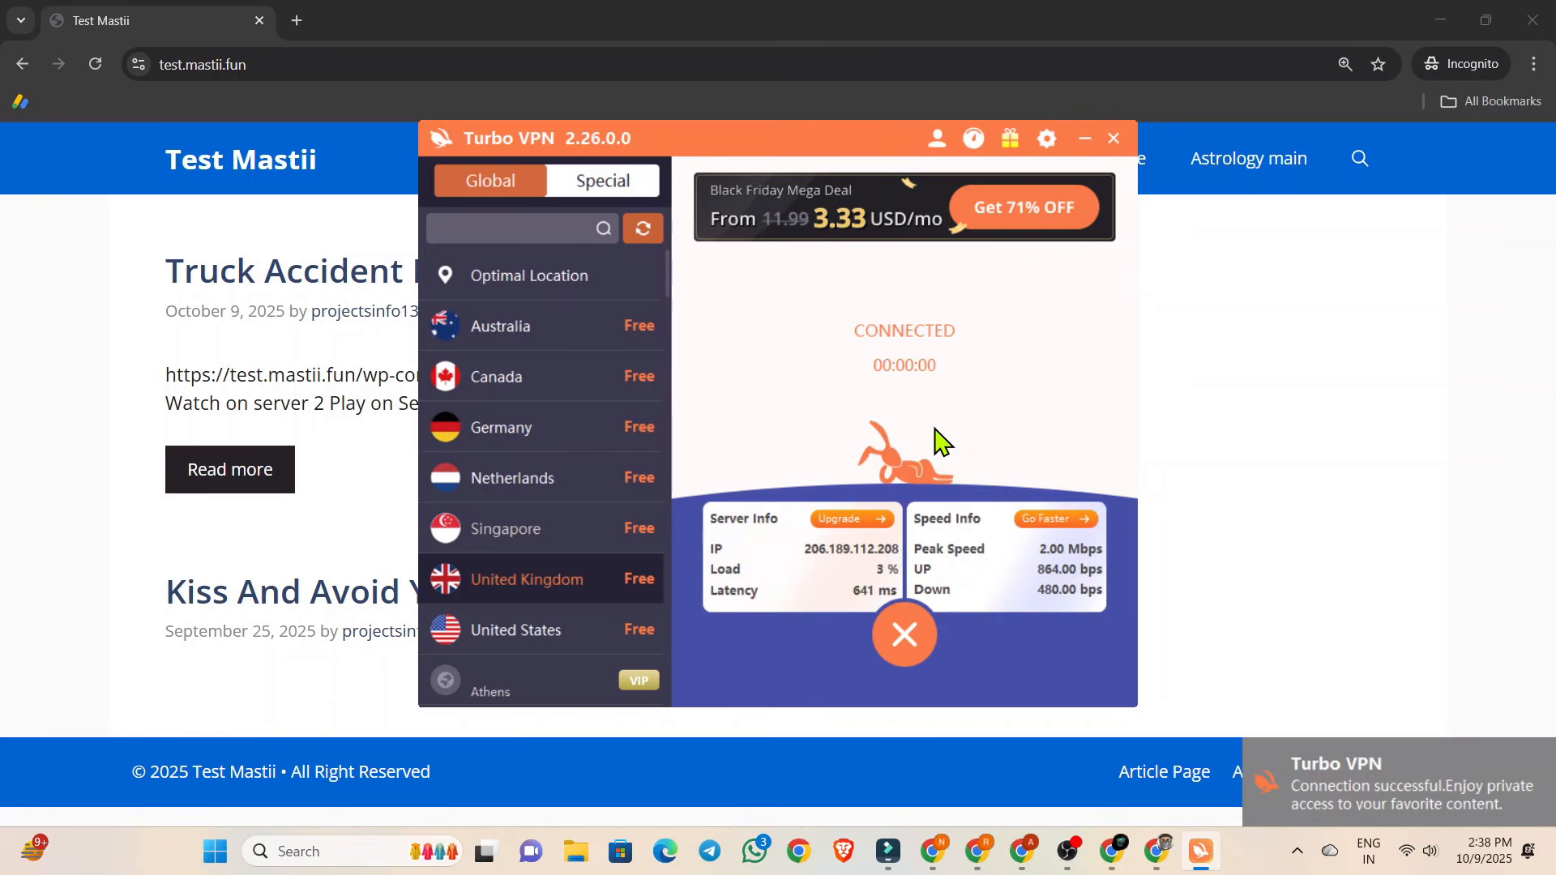
pyautogui.click(1029, 192)
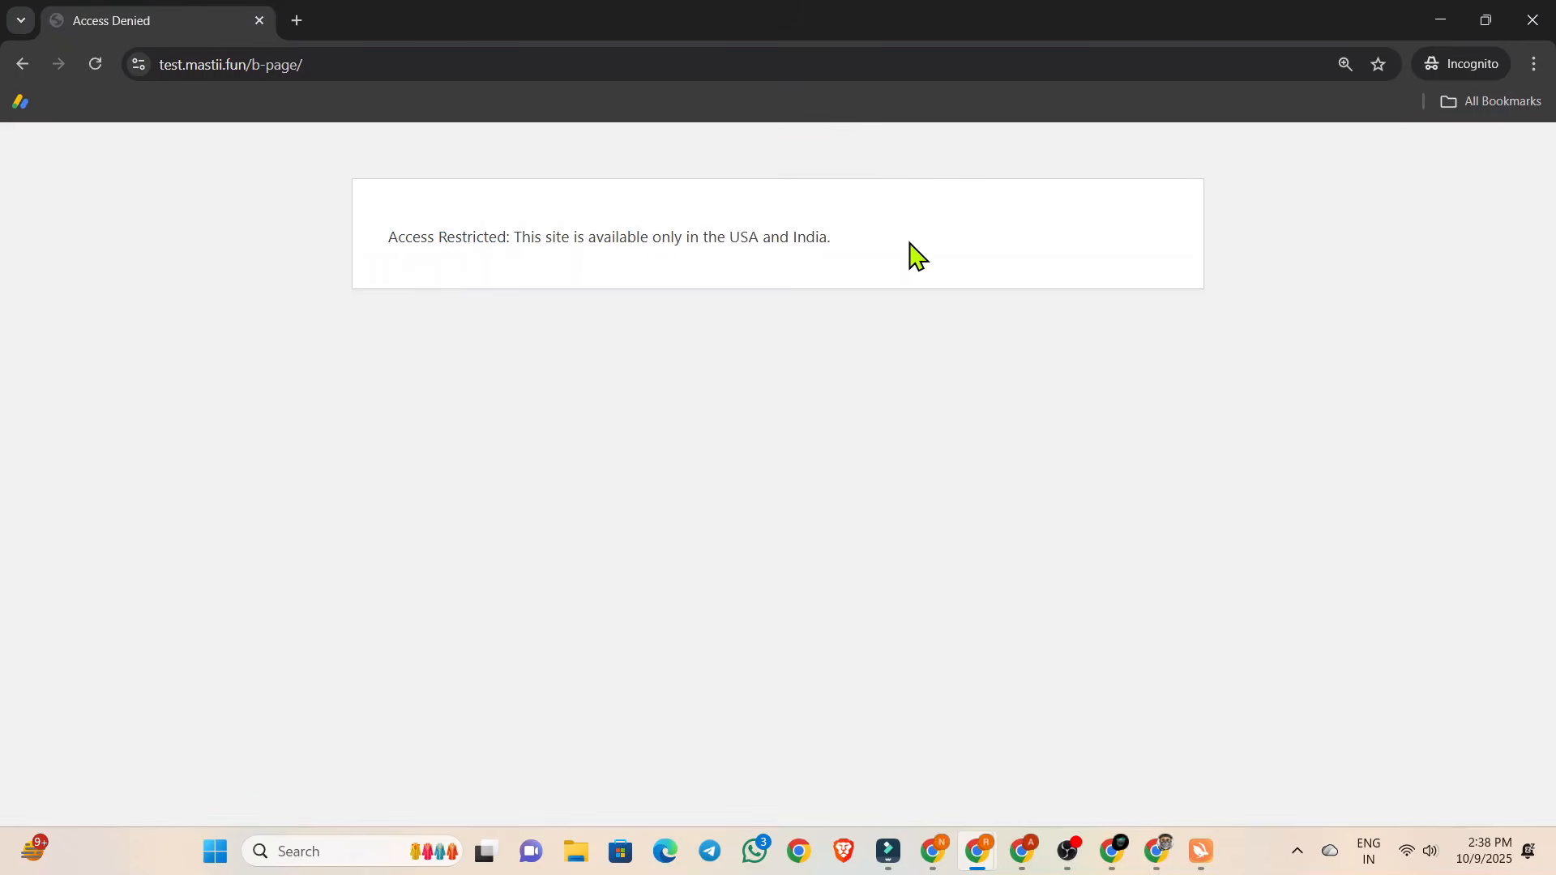
# Read the access restriction message on B Page, return to the site's home page and minimise the incognito window.
pyautogui.moveTo(379, 237); pyautogui.dragTo(891, 258)
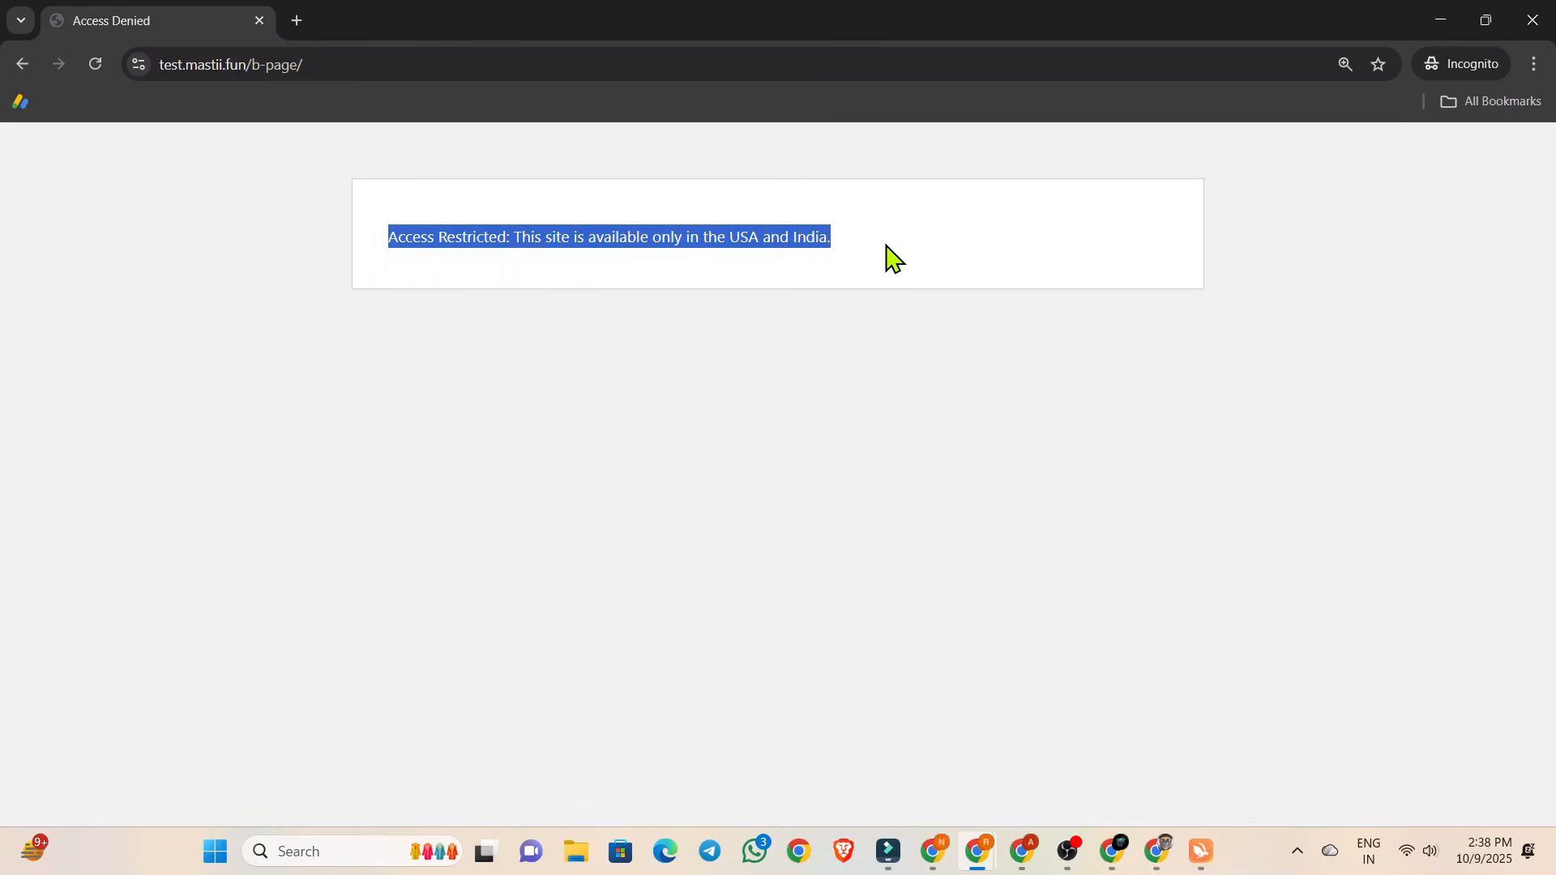
pyautogui.click(895, 254)
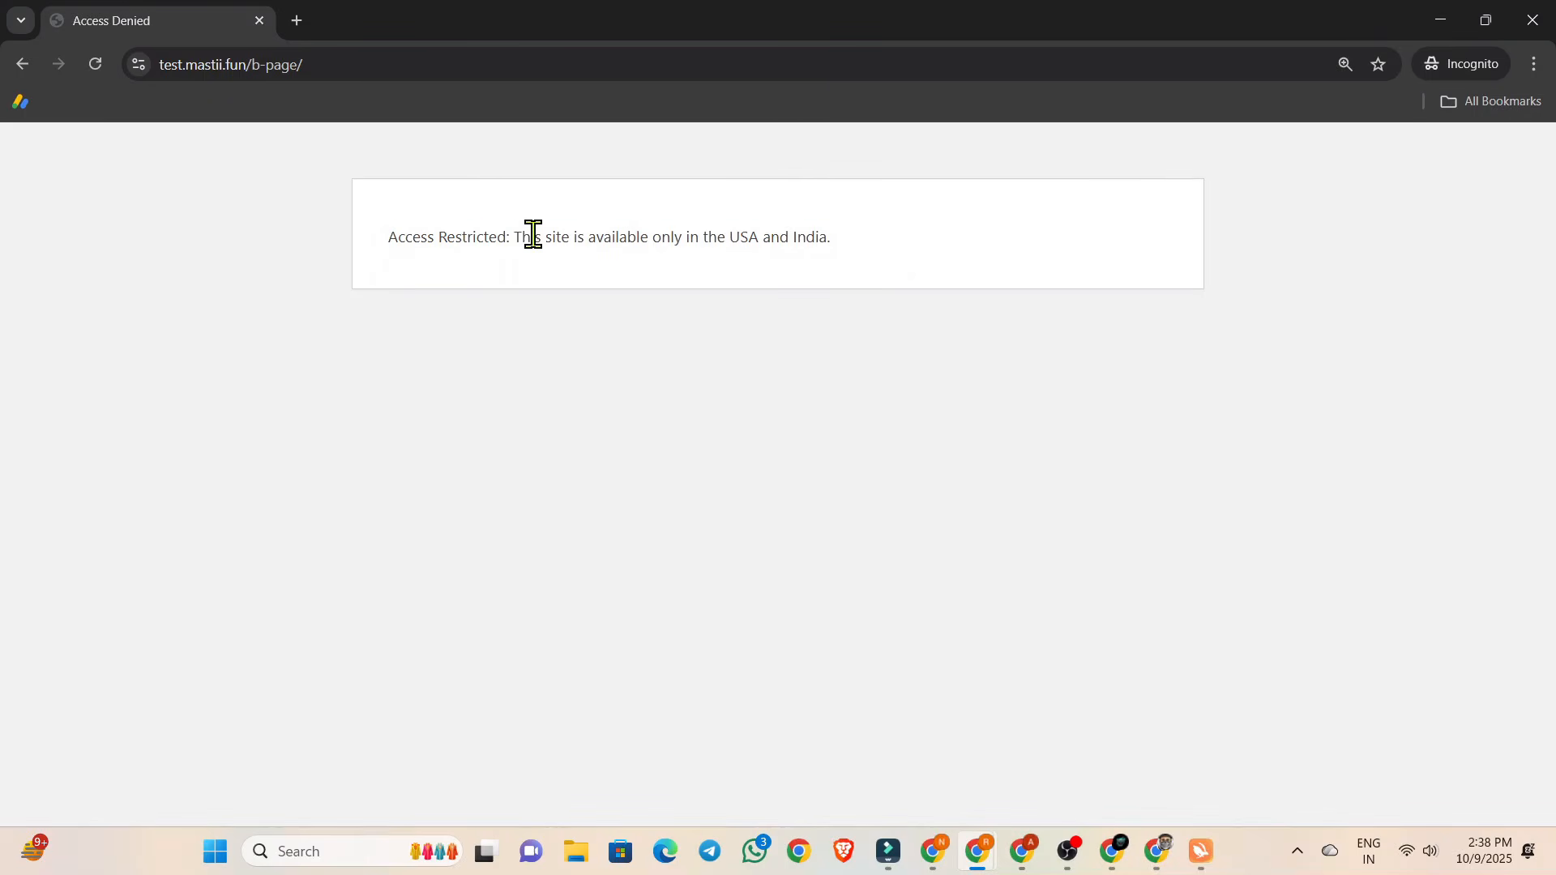
pyautogui.moveTo(517, 235); pyautogui.dragTo(859, 247)
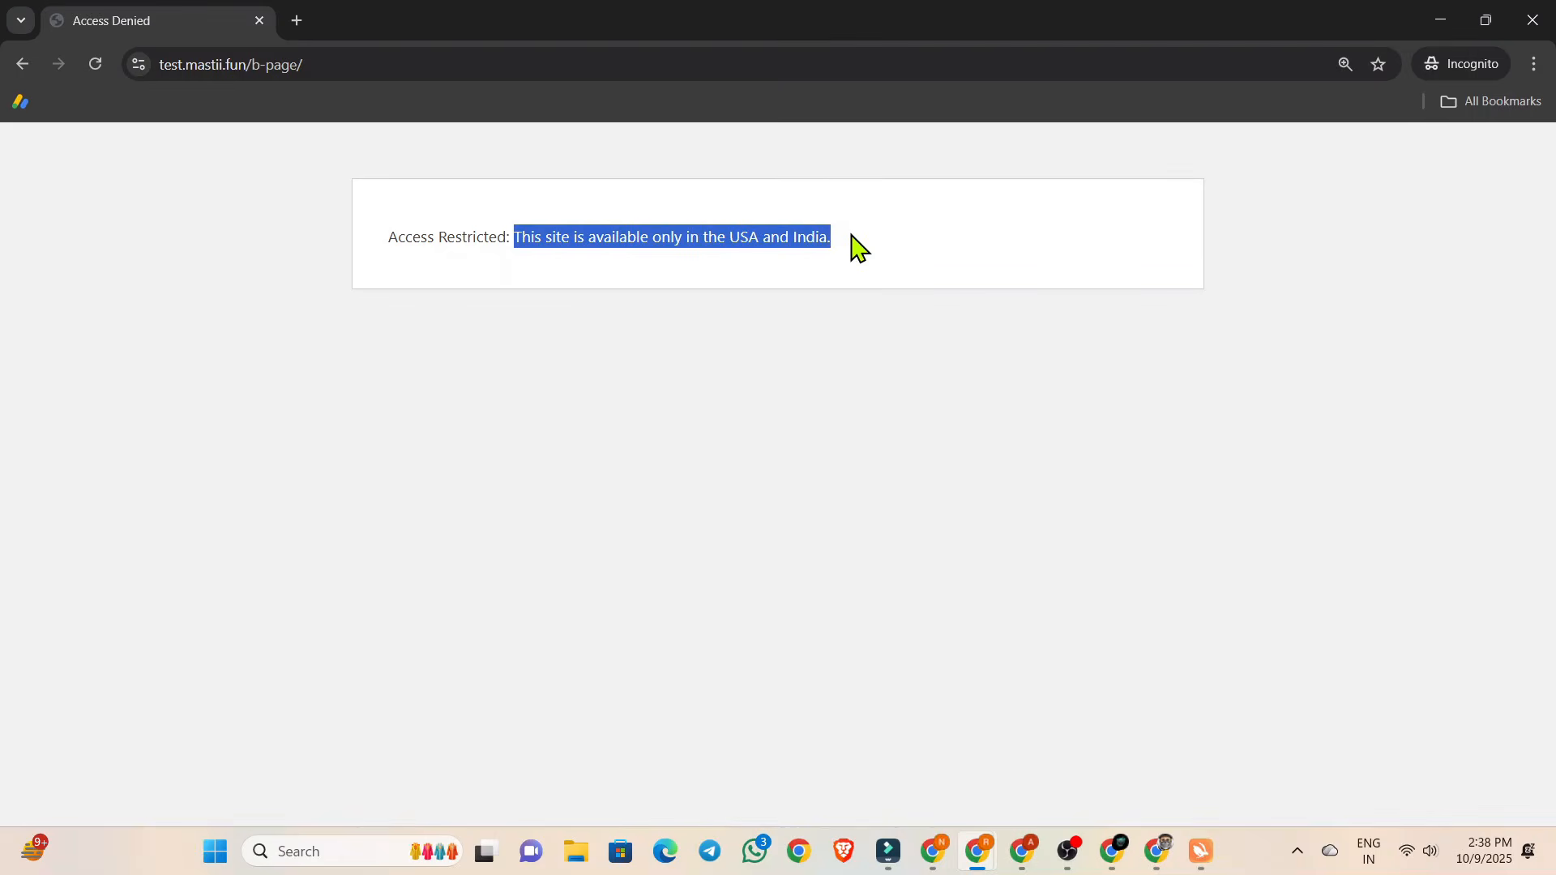
pyautogui.click(861, 247)
pyautogui.moveTo(386, 240); pyautogui.dragTo(995, 290)
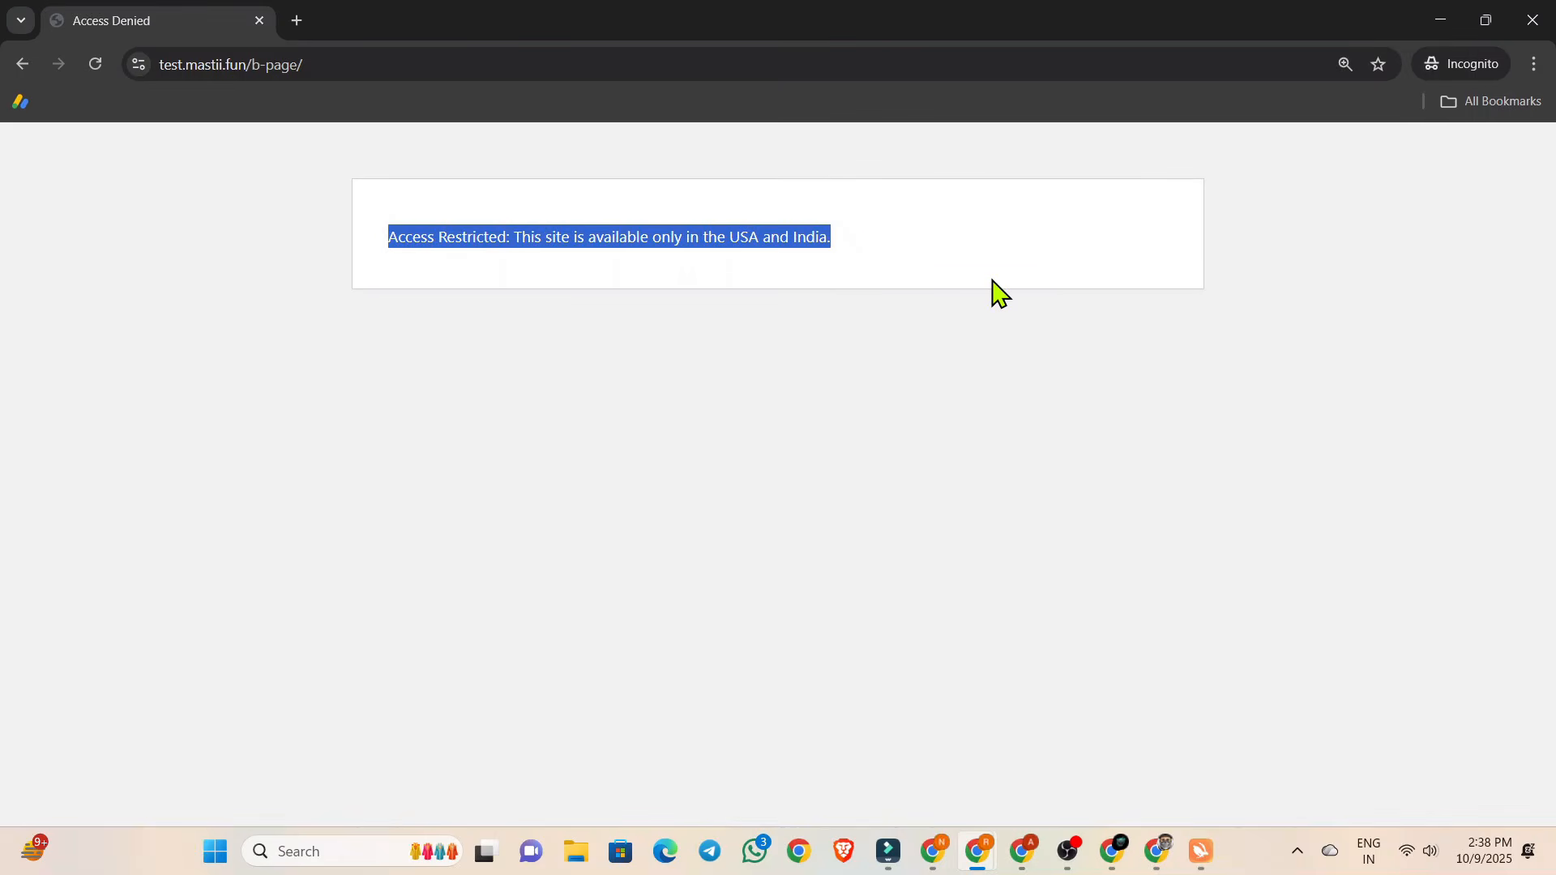
pyautogui.click(938, 231)
pyautogui.click(24, 66)
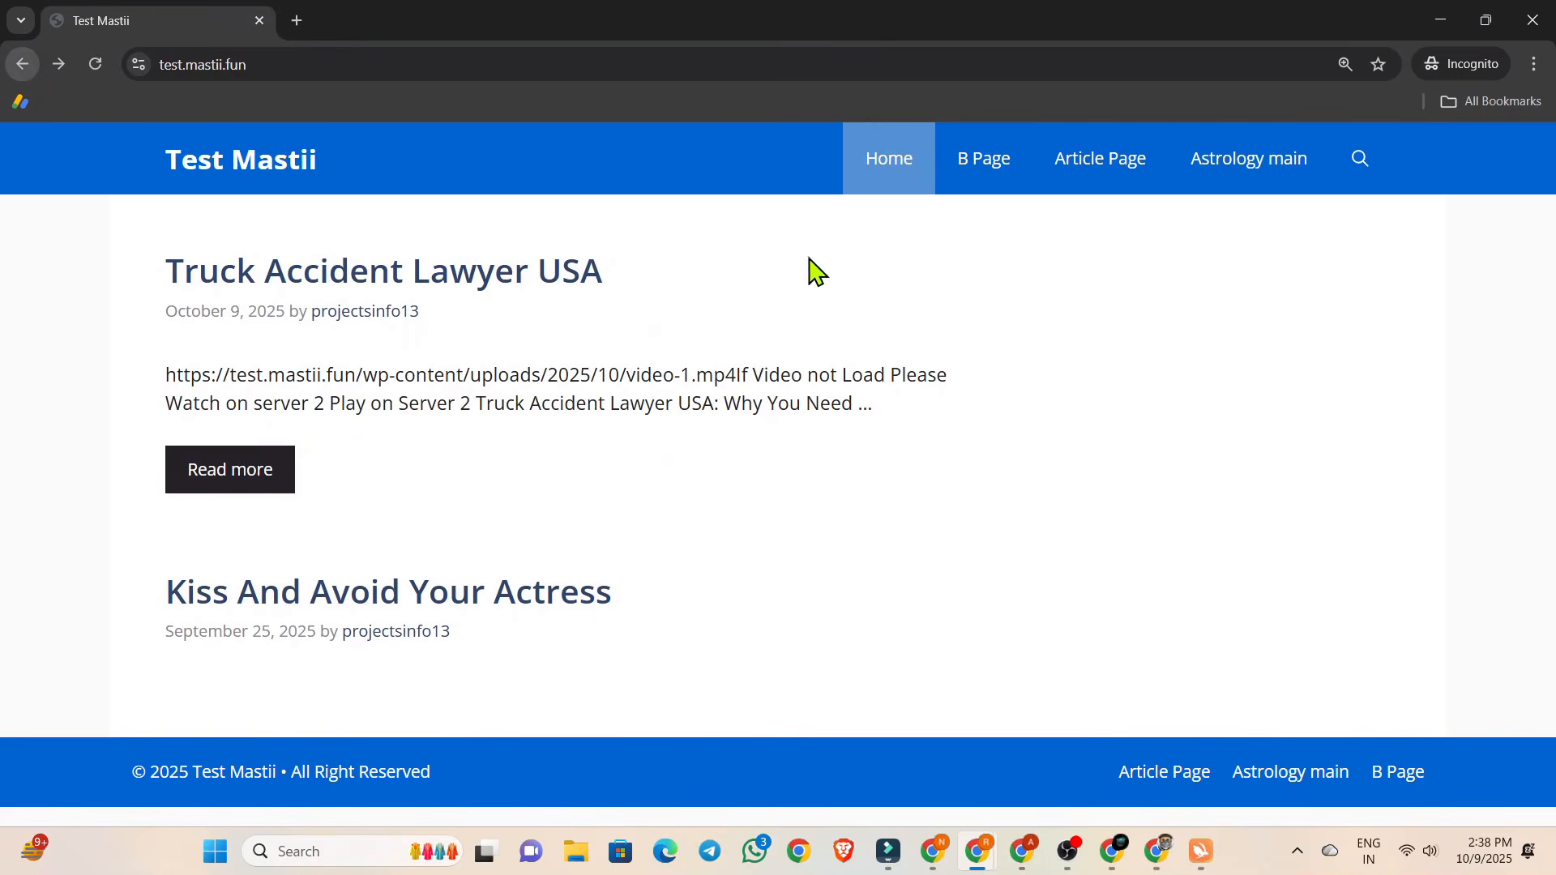
pyautogui.click(1432, 24)
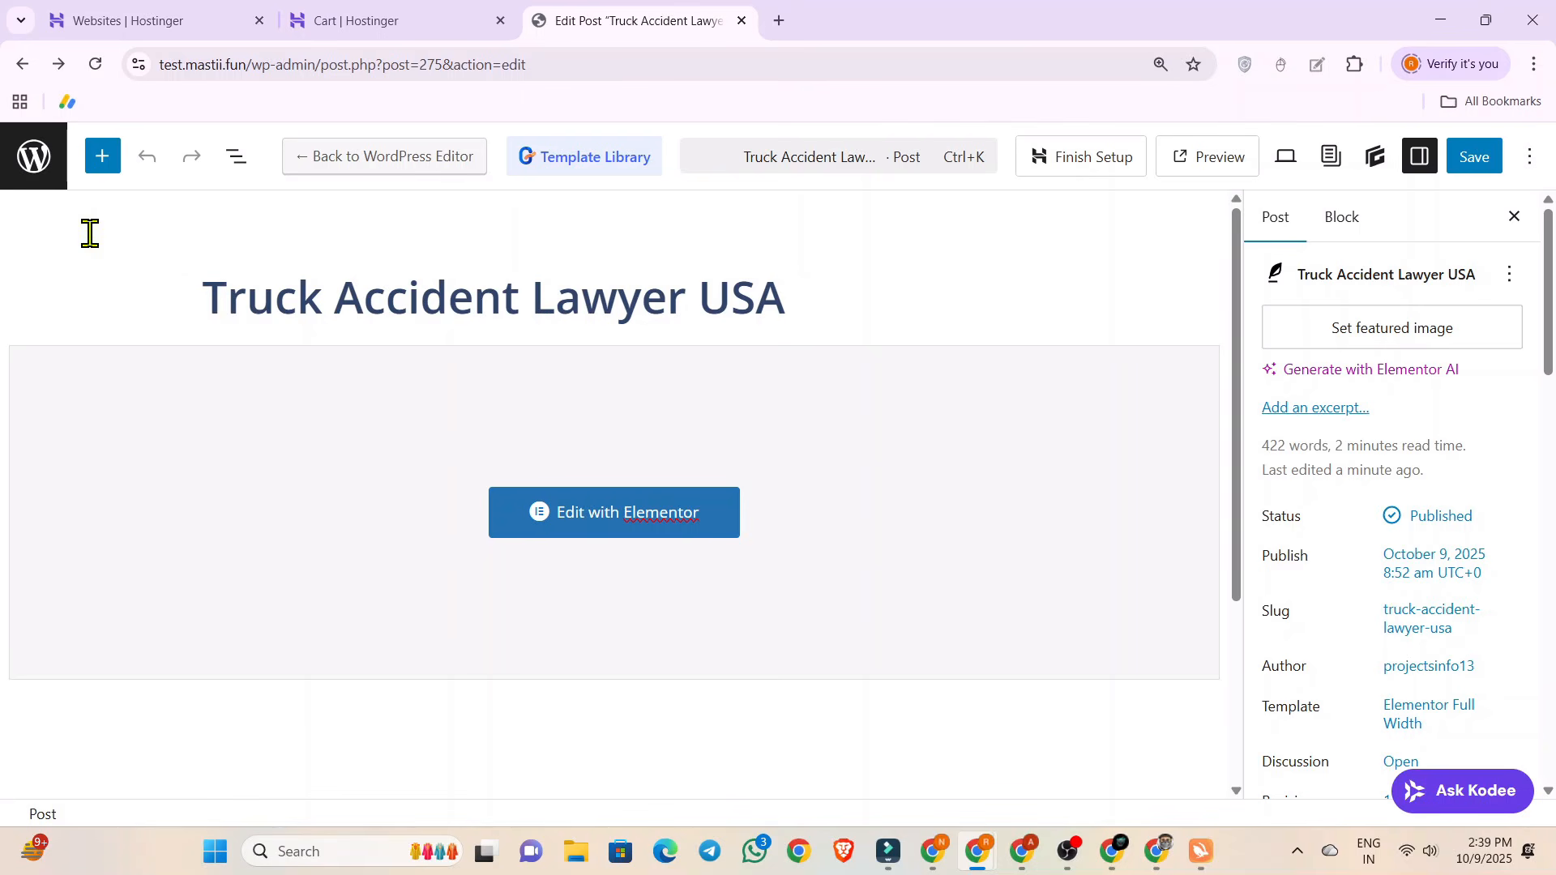
# Leave the post editor and start a new custom WPCode snippet of the type PHP Snippet.
pyautogui.click(21, 70)
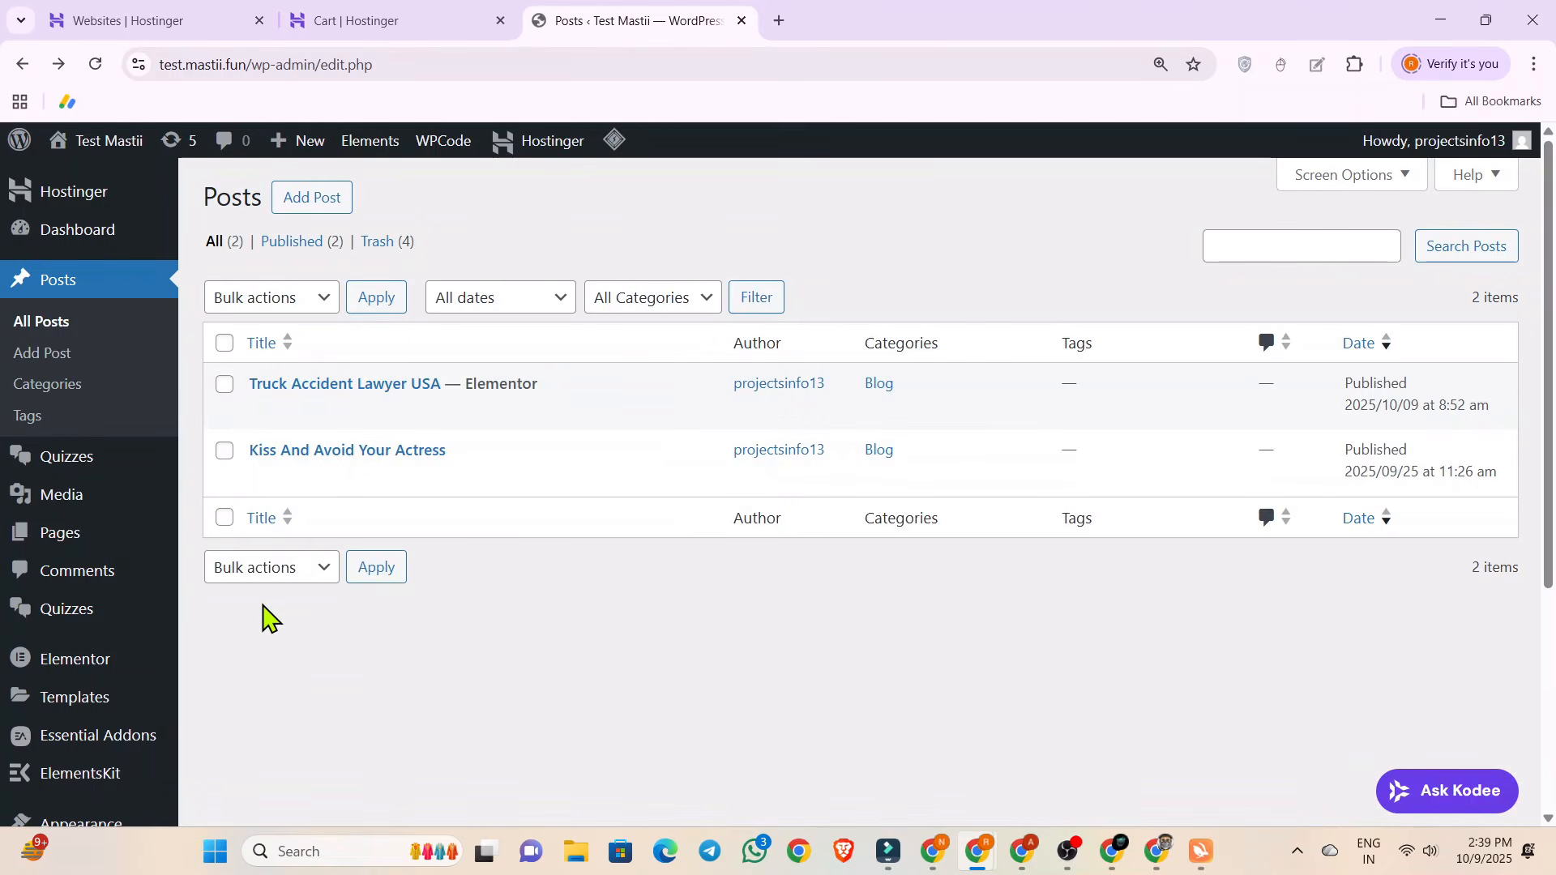
pyautogui.scroll(-5, 269, 618)
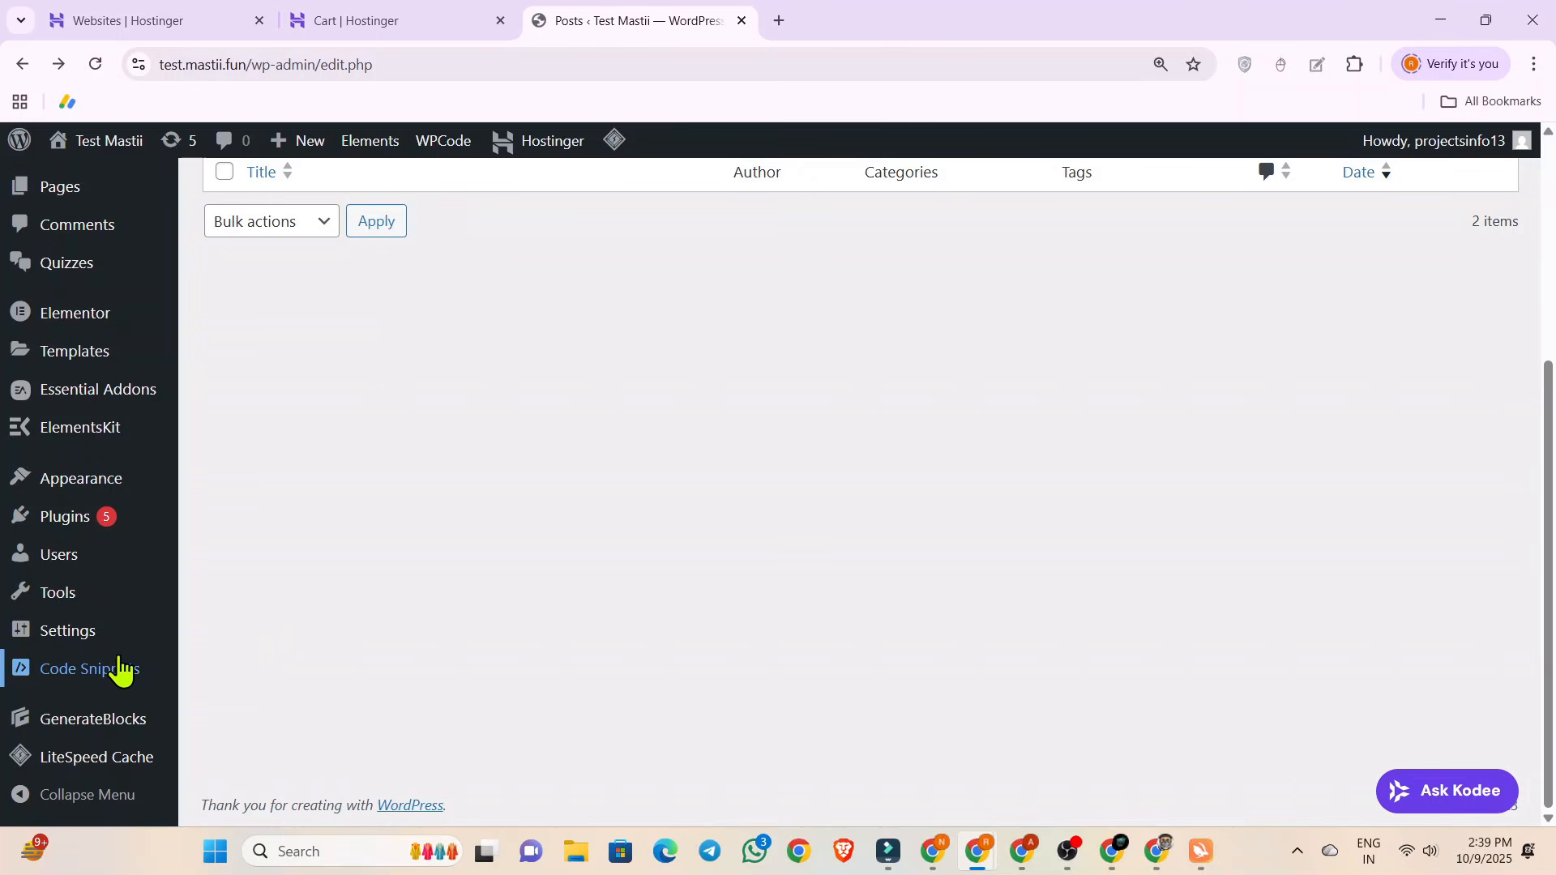
pyautogui.moveTo(57, 669)
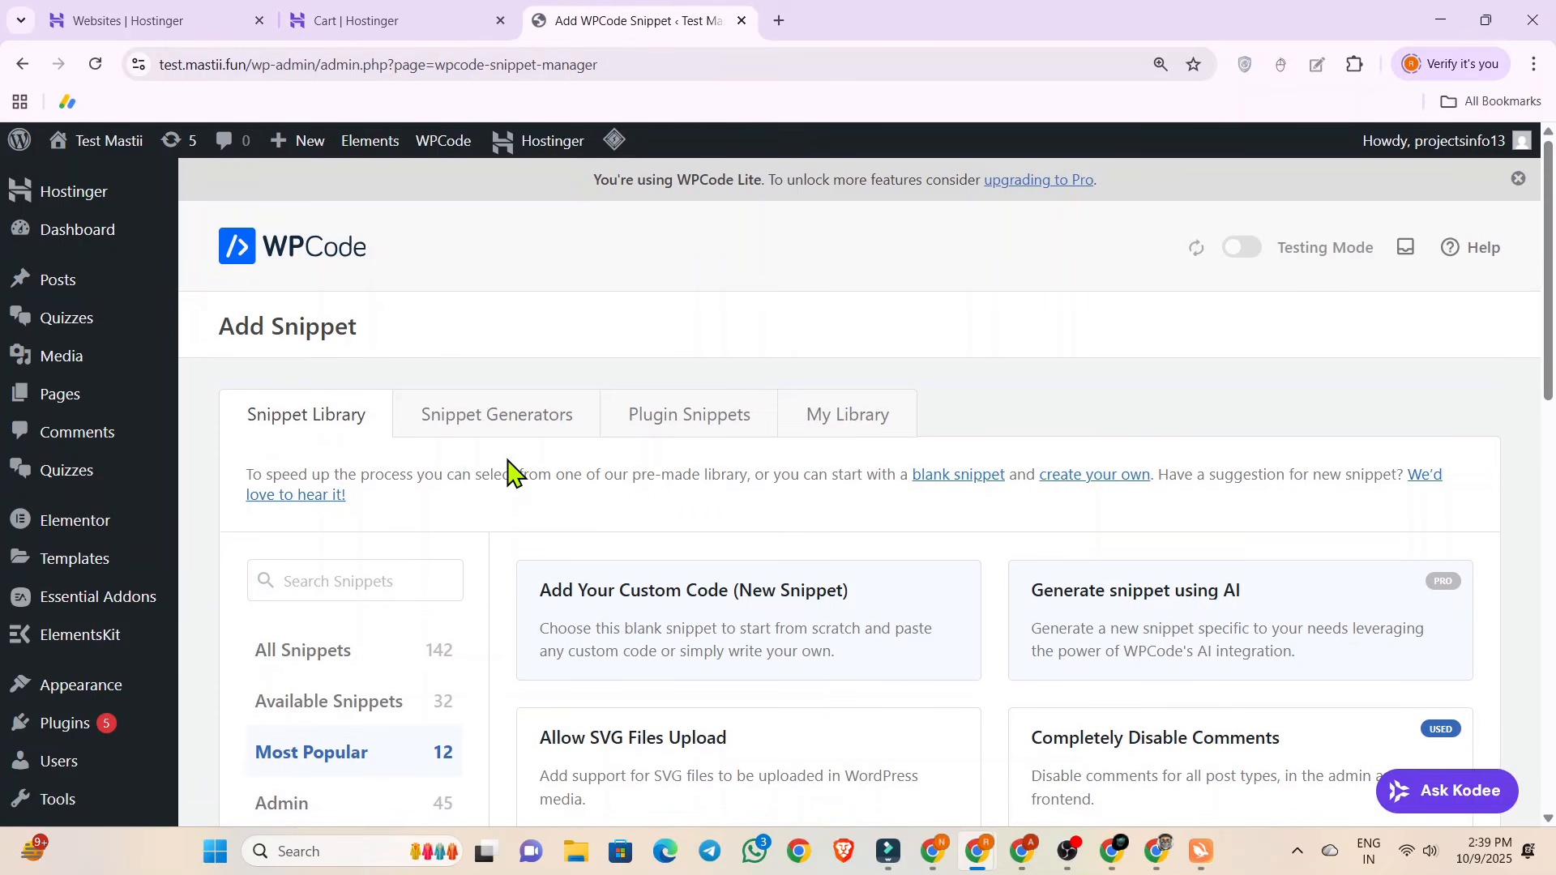
pyautogui.scroll(-3, 502, 470)
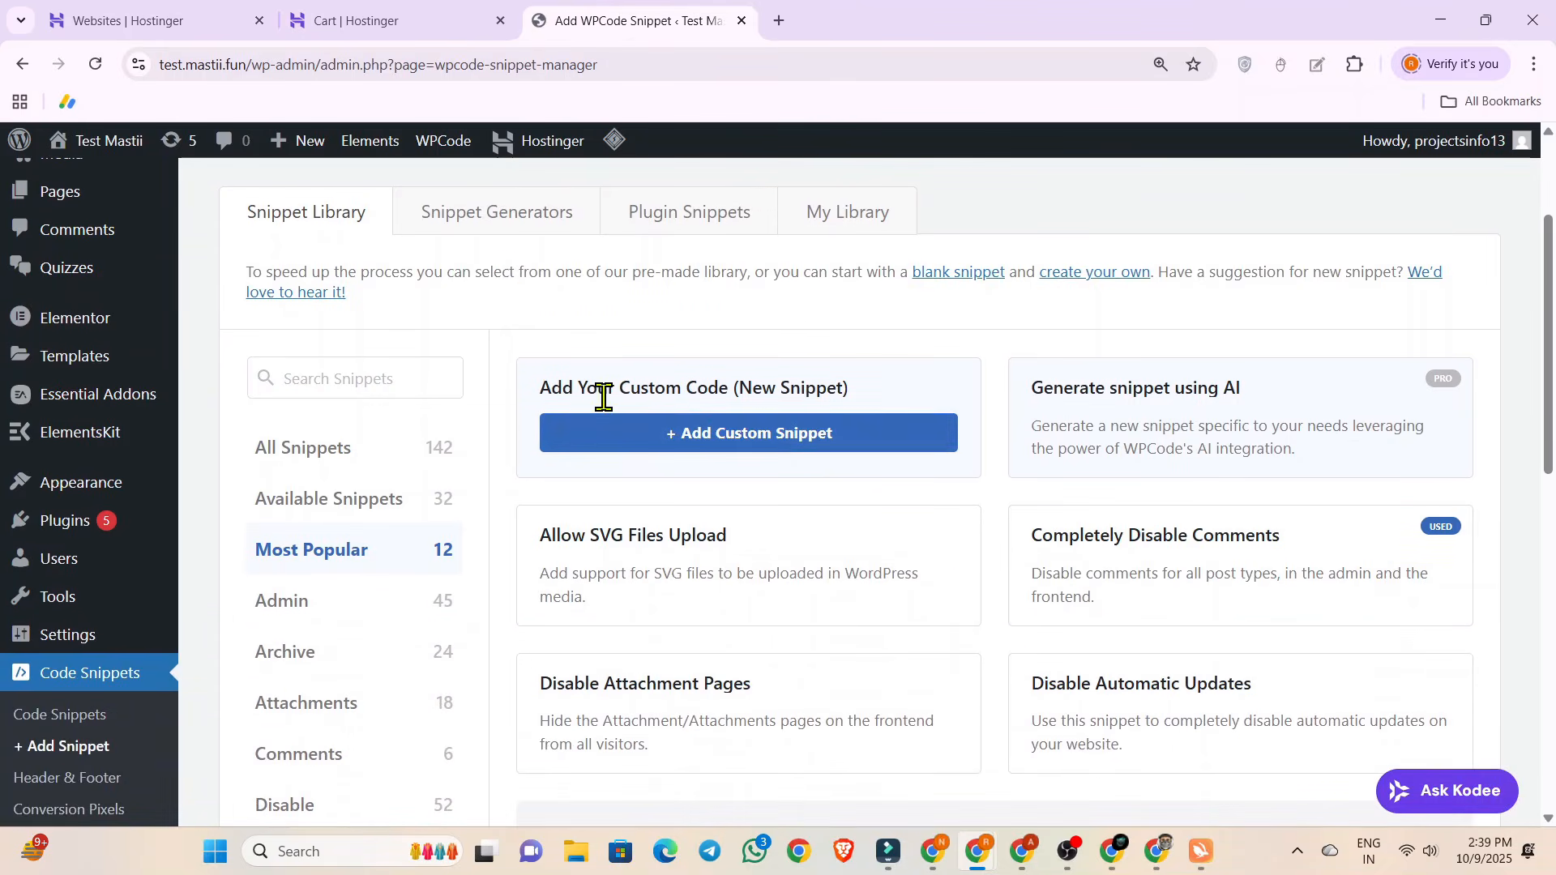
pyautogui.click(614, 431)
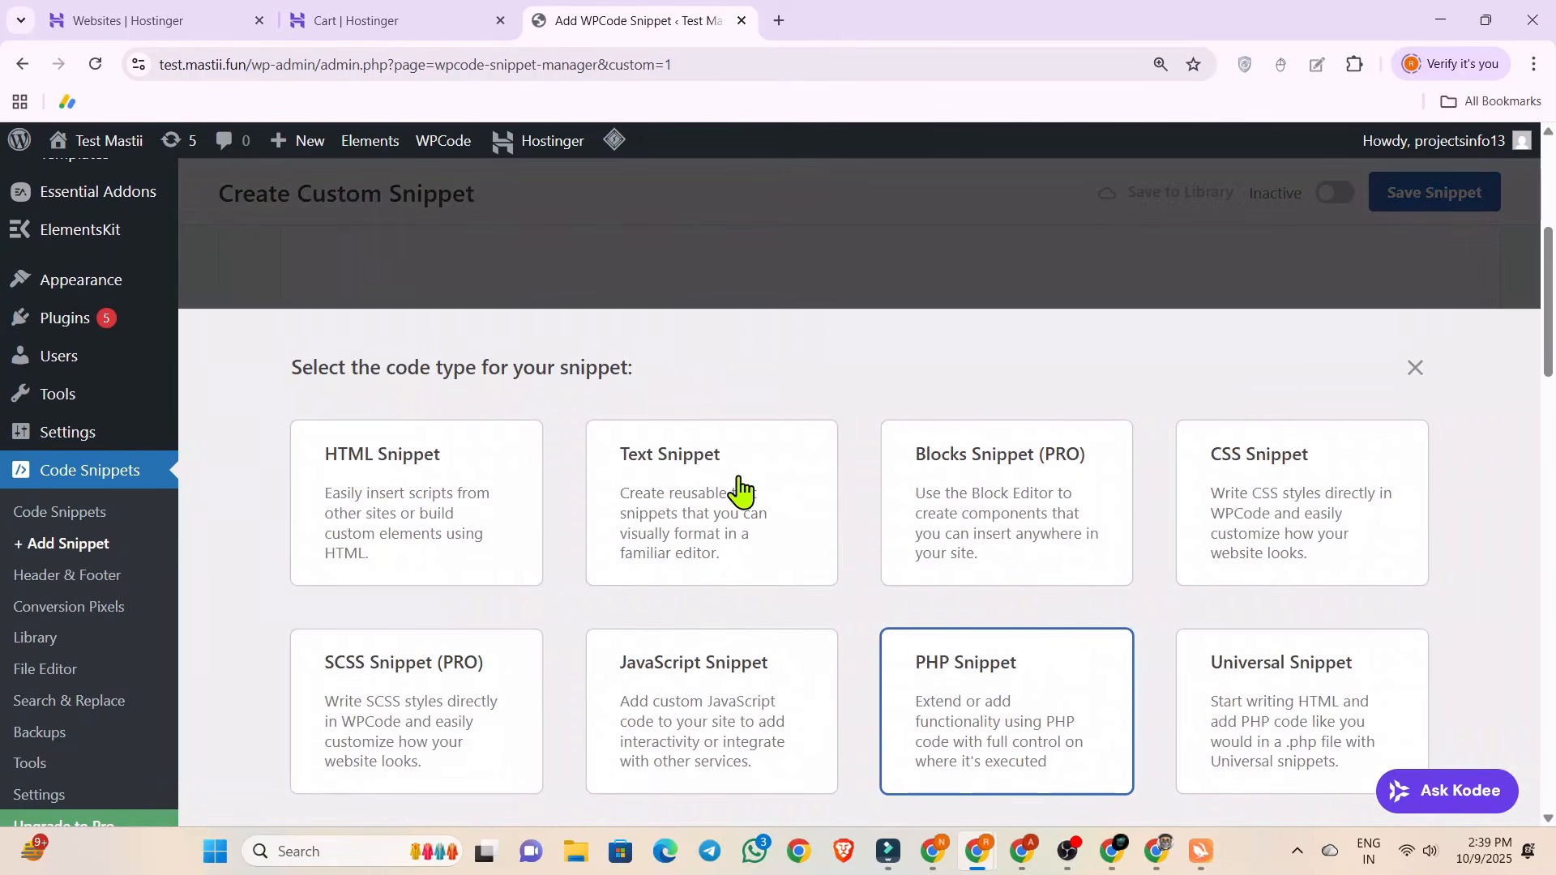
pyautogui.click(978, 678)
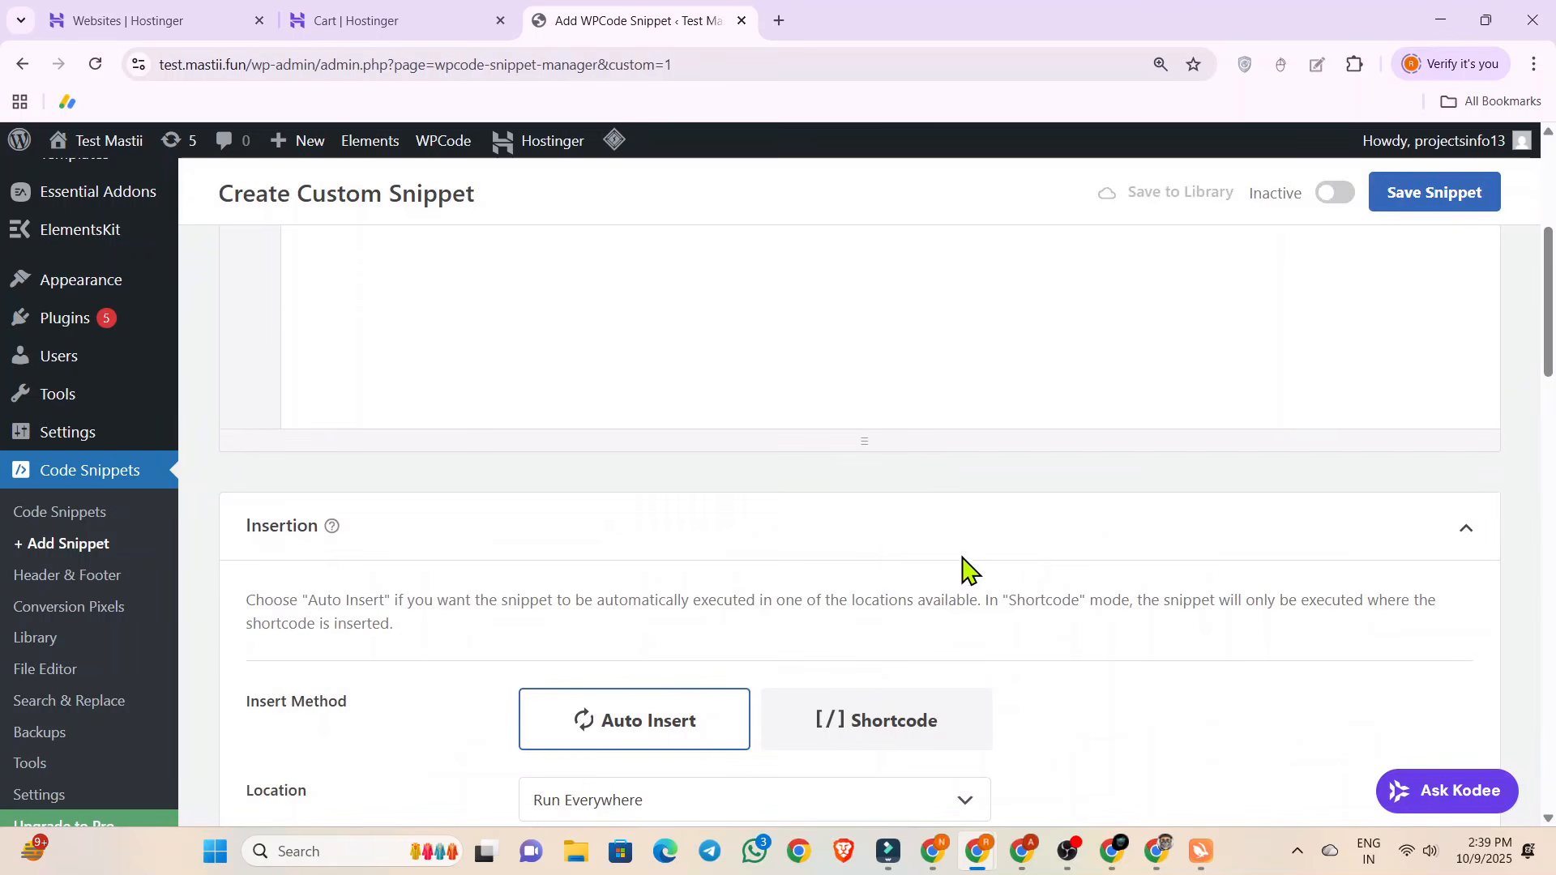
pyautogui.scroll(4, 634, 519)
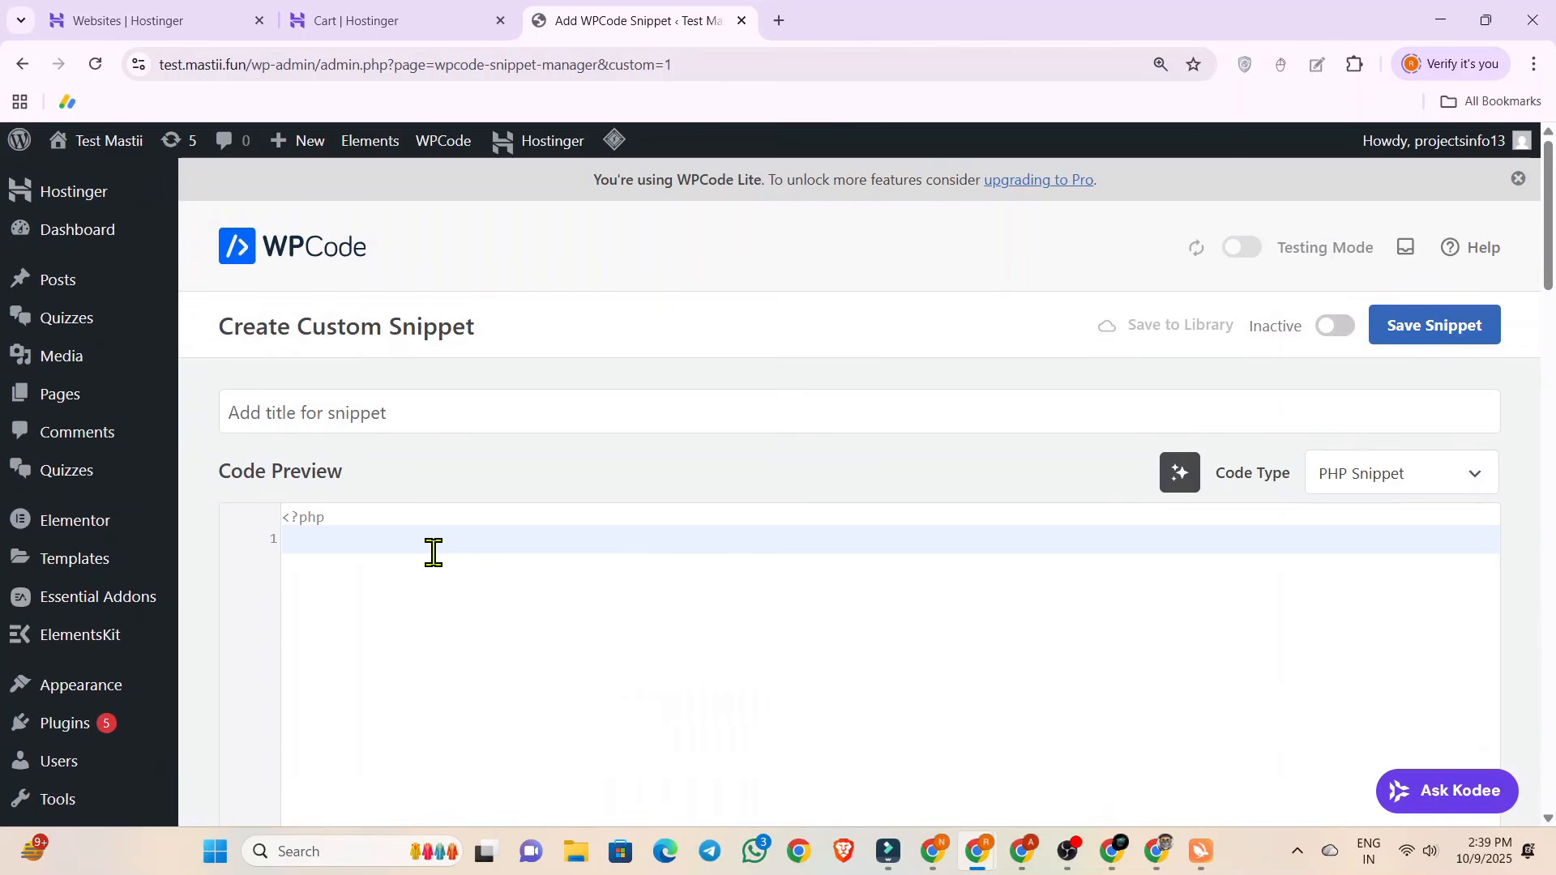
# Paste the PHP traffic filtration code for USA and India visitors from the clipboard history into the snippet's code area.
pyautogui.press('super+v')
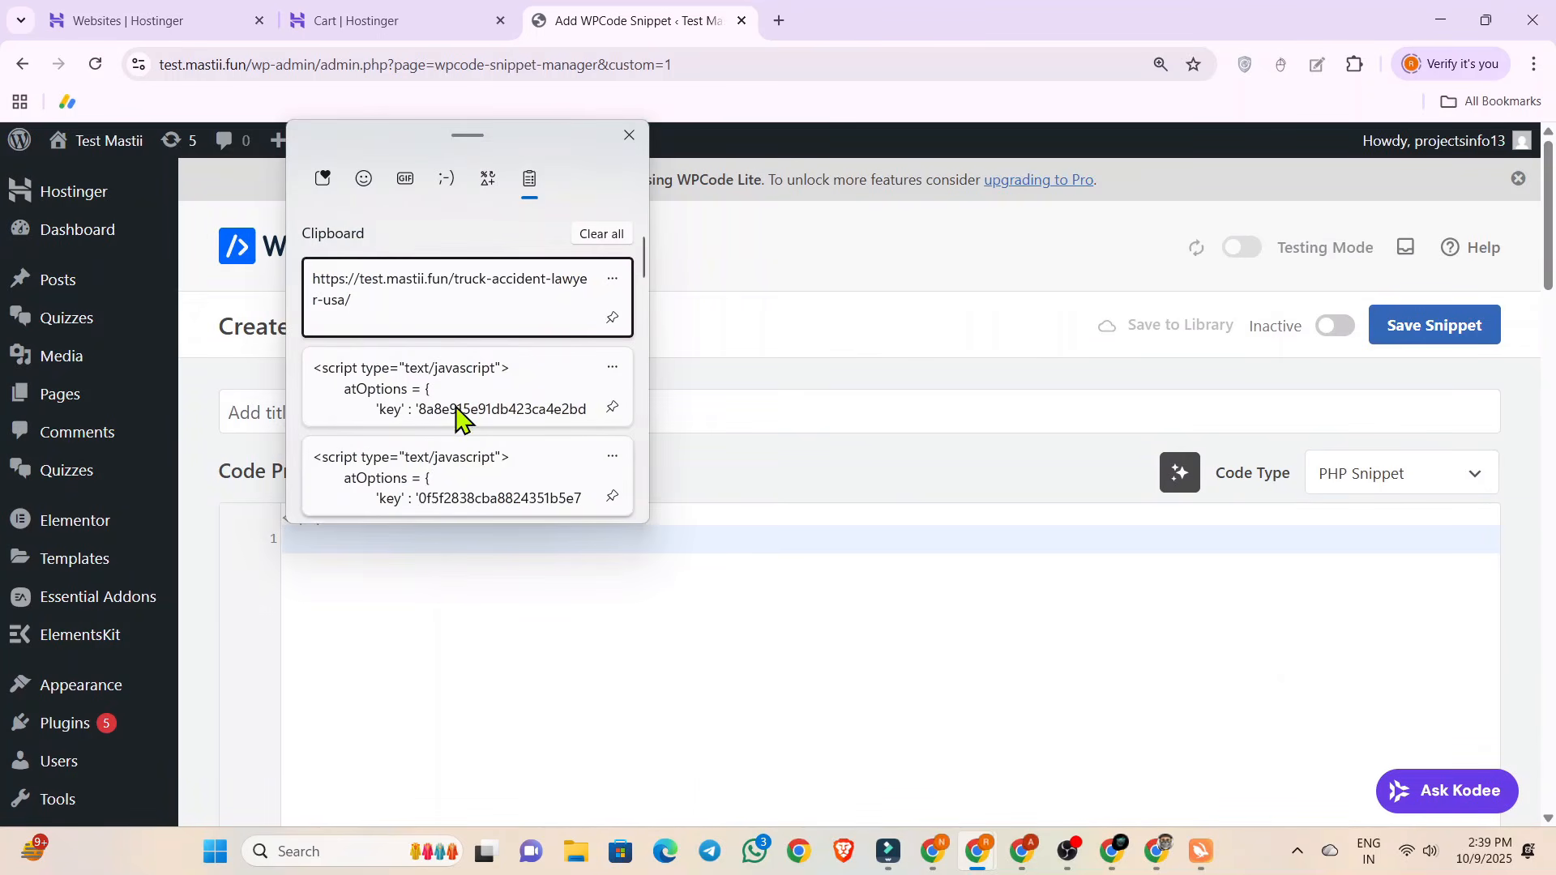
pyautogui.scroll(-1, 445, 377)
pyautogui.scroll(1, 445, 377)
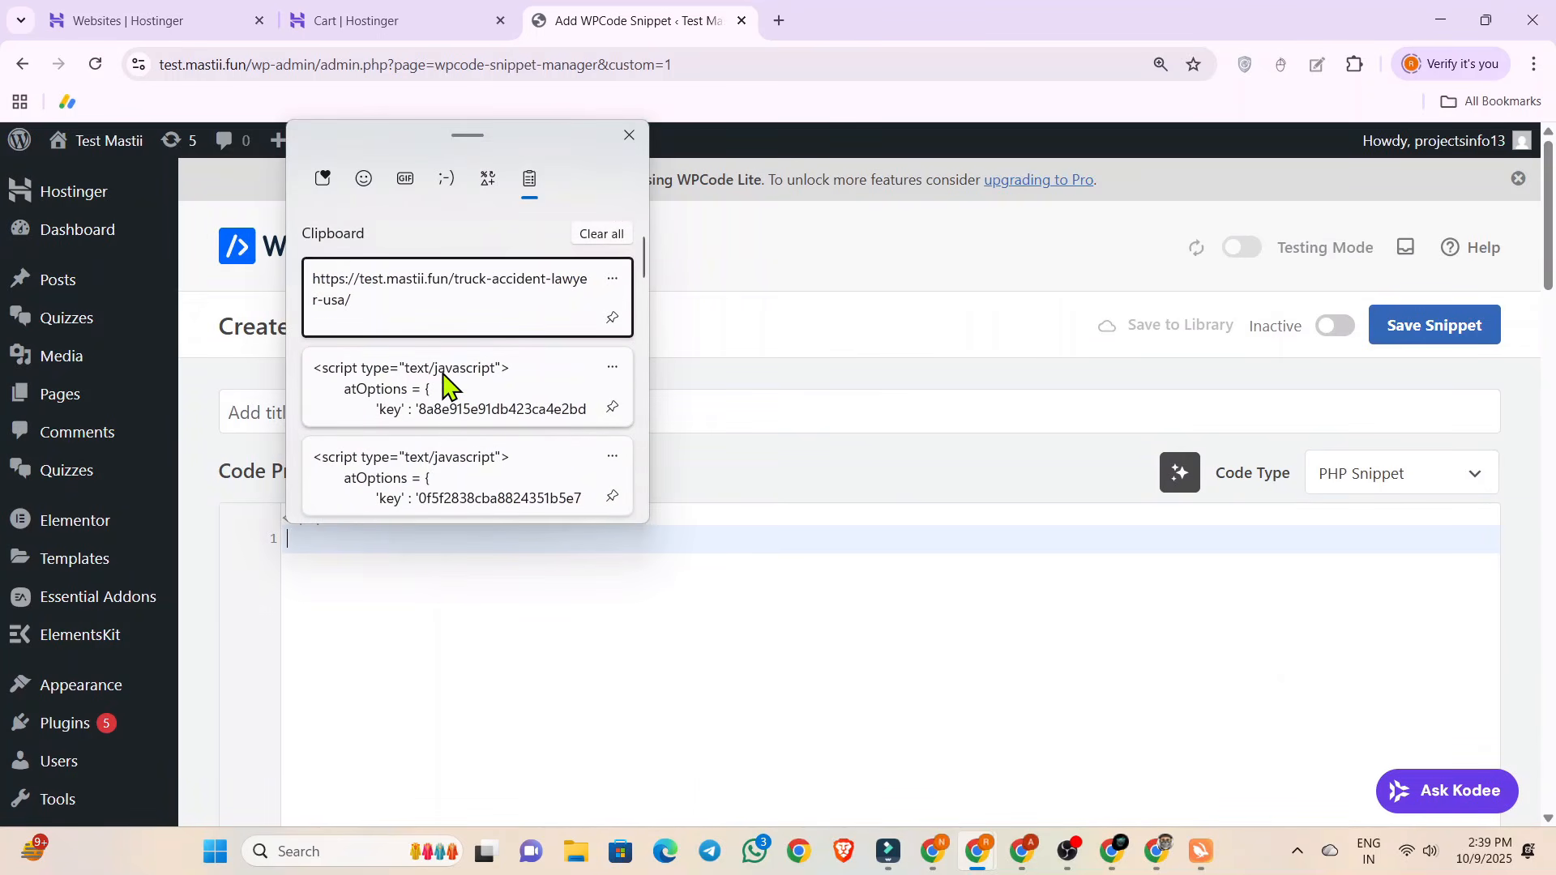
pyautogui.scroll(-3, 445, 377)
pyautogui.scroll(-3, 445, 381)
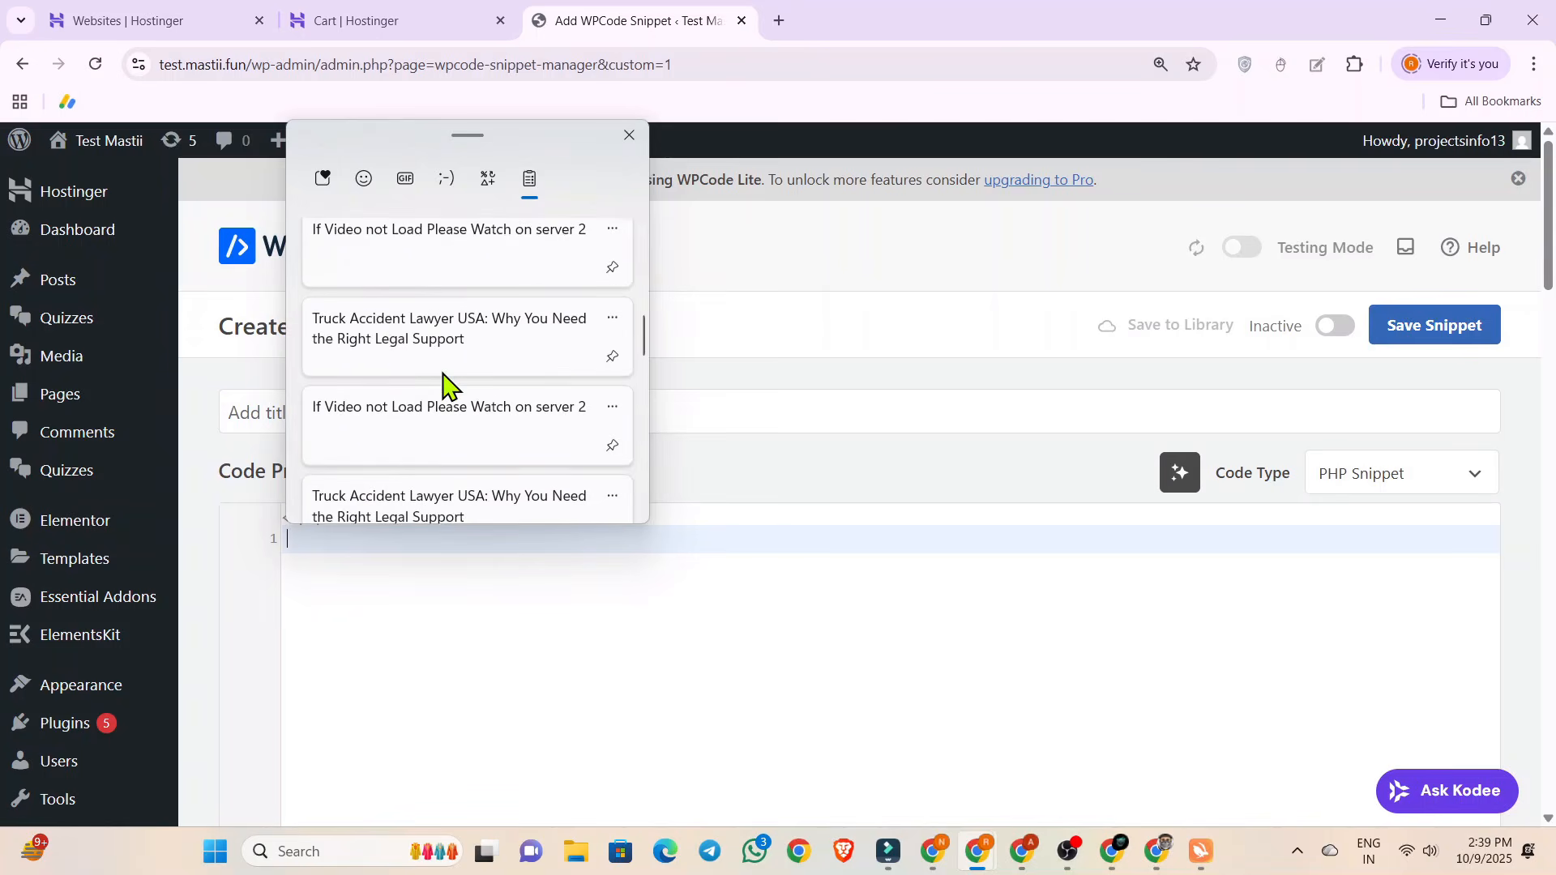
pyautogui.click(441, 389)
# Look through the pasted traffic filtration code by selecting it from the opening PHP tag to the closing tag.
pyautogui.scroll(20, 388, 563)
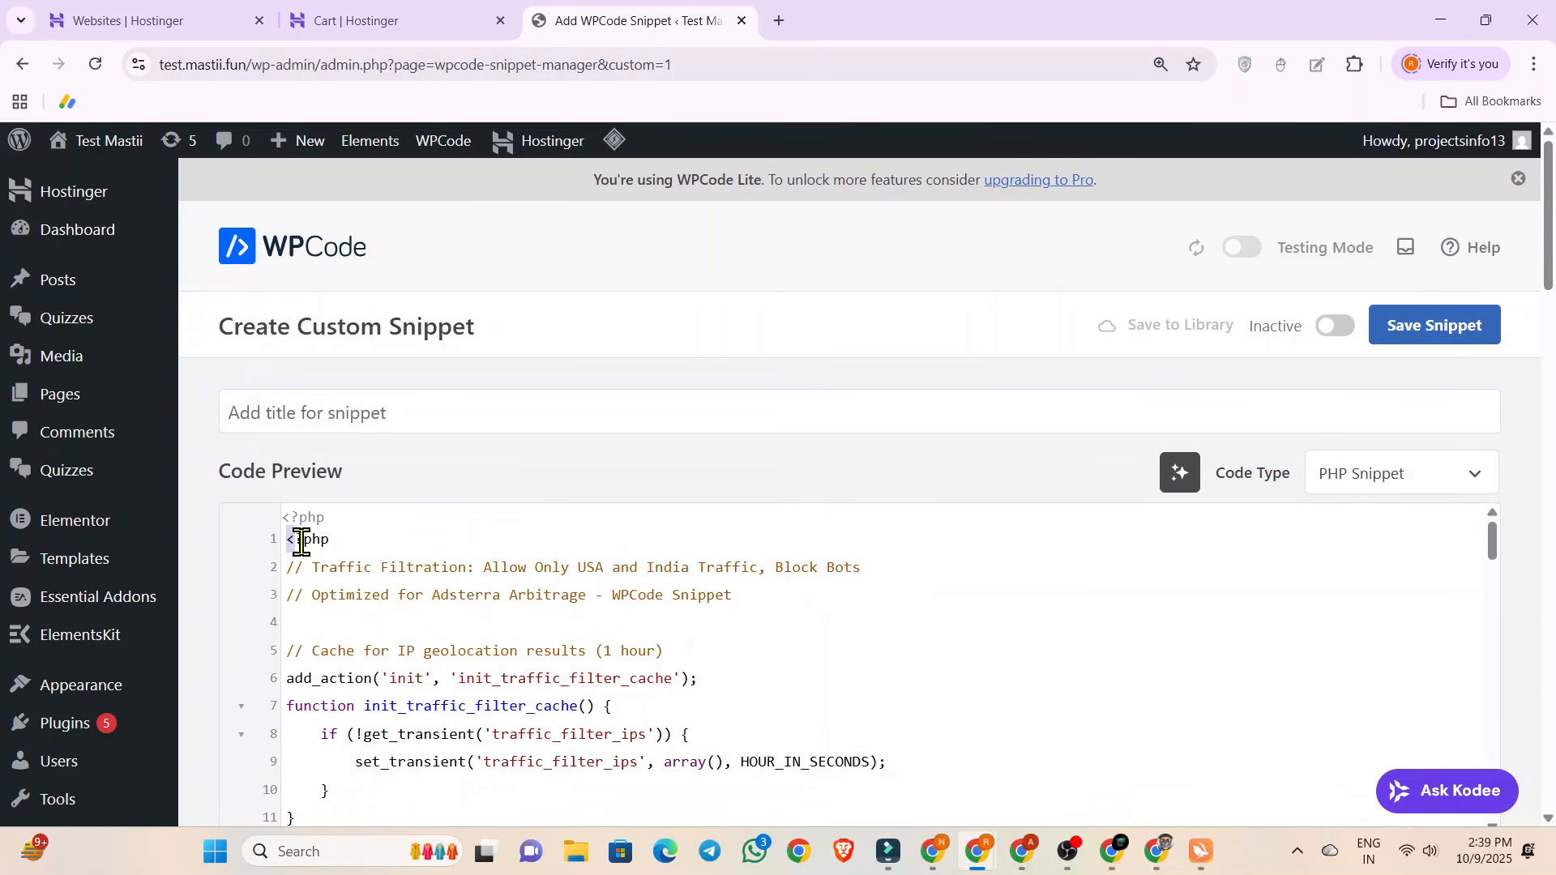
pyautogui.moveTo(301, 542); pyautogui.dragTo(396, 805)
pyautogui.scroll(-20, 420, 576)
pyautogui.scroll(-5, 417, 580)
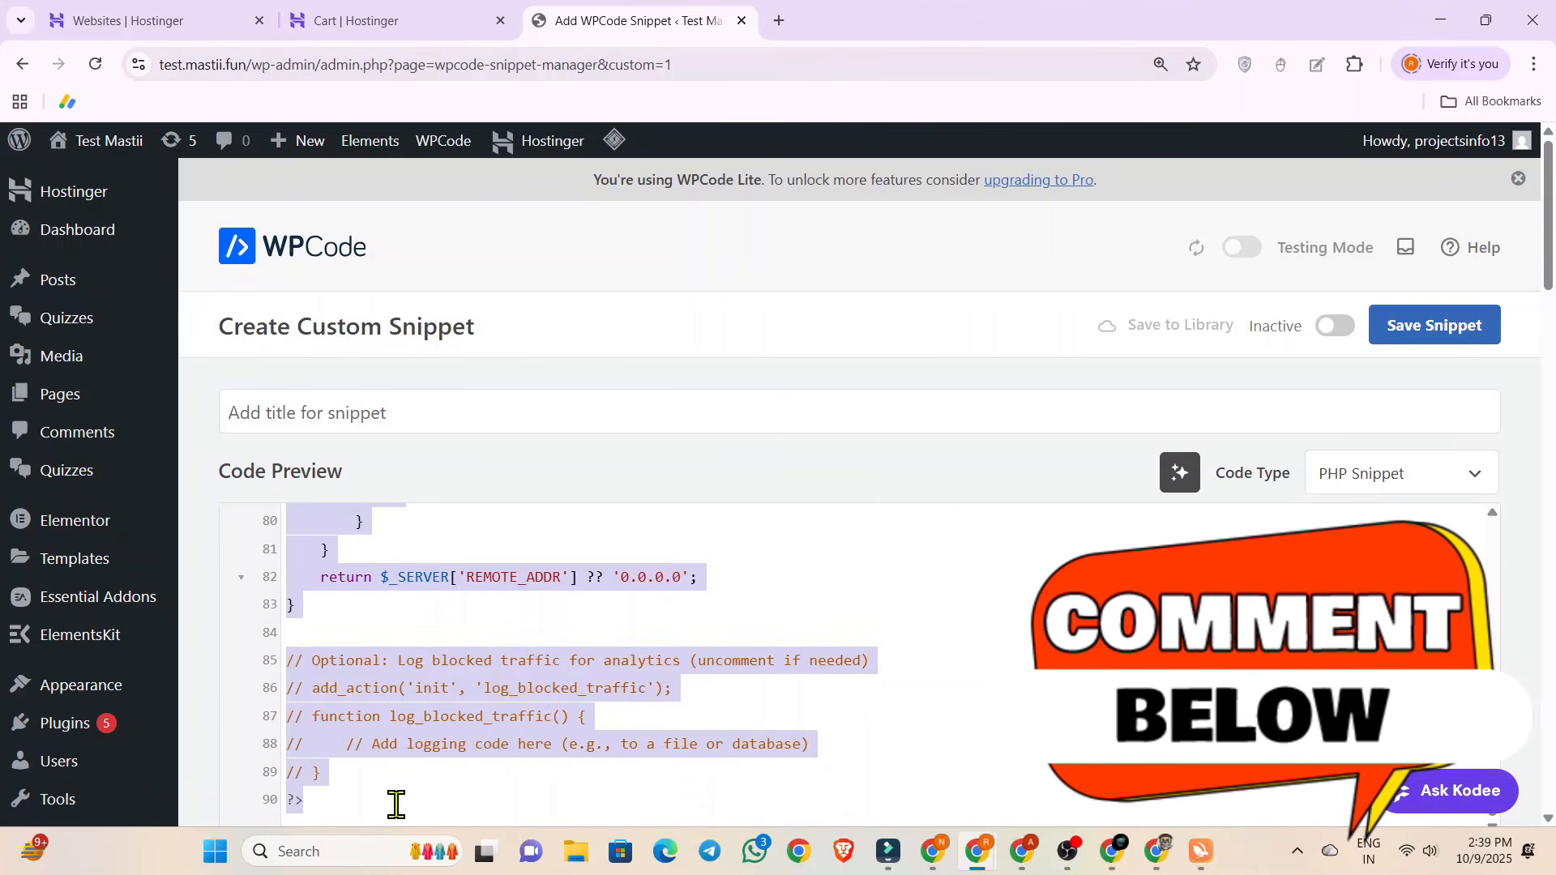
# Title the new snippet "traffic filter".
pyautogui.click(396, 804)
pyautogui.scroll(-8, 519, 507)
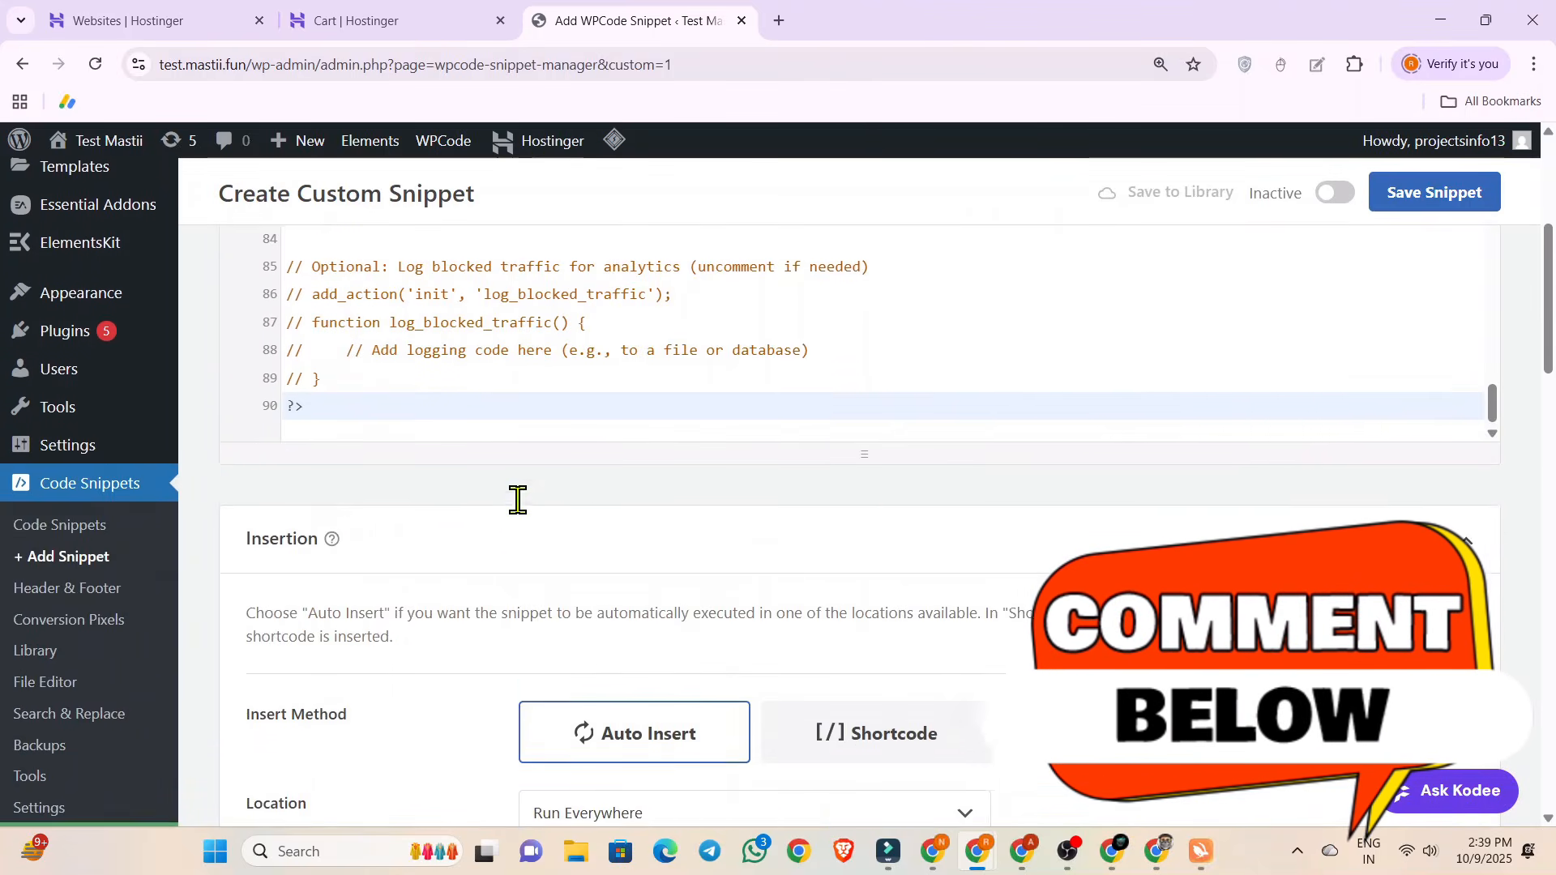
pyautogui.scroll(8, 486, 470)
pyautogui.click(340, 403)
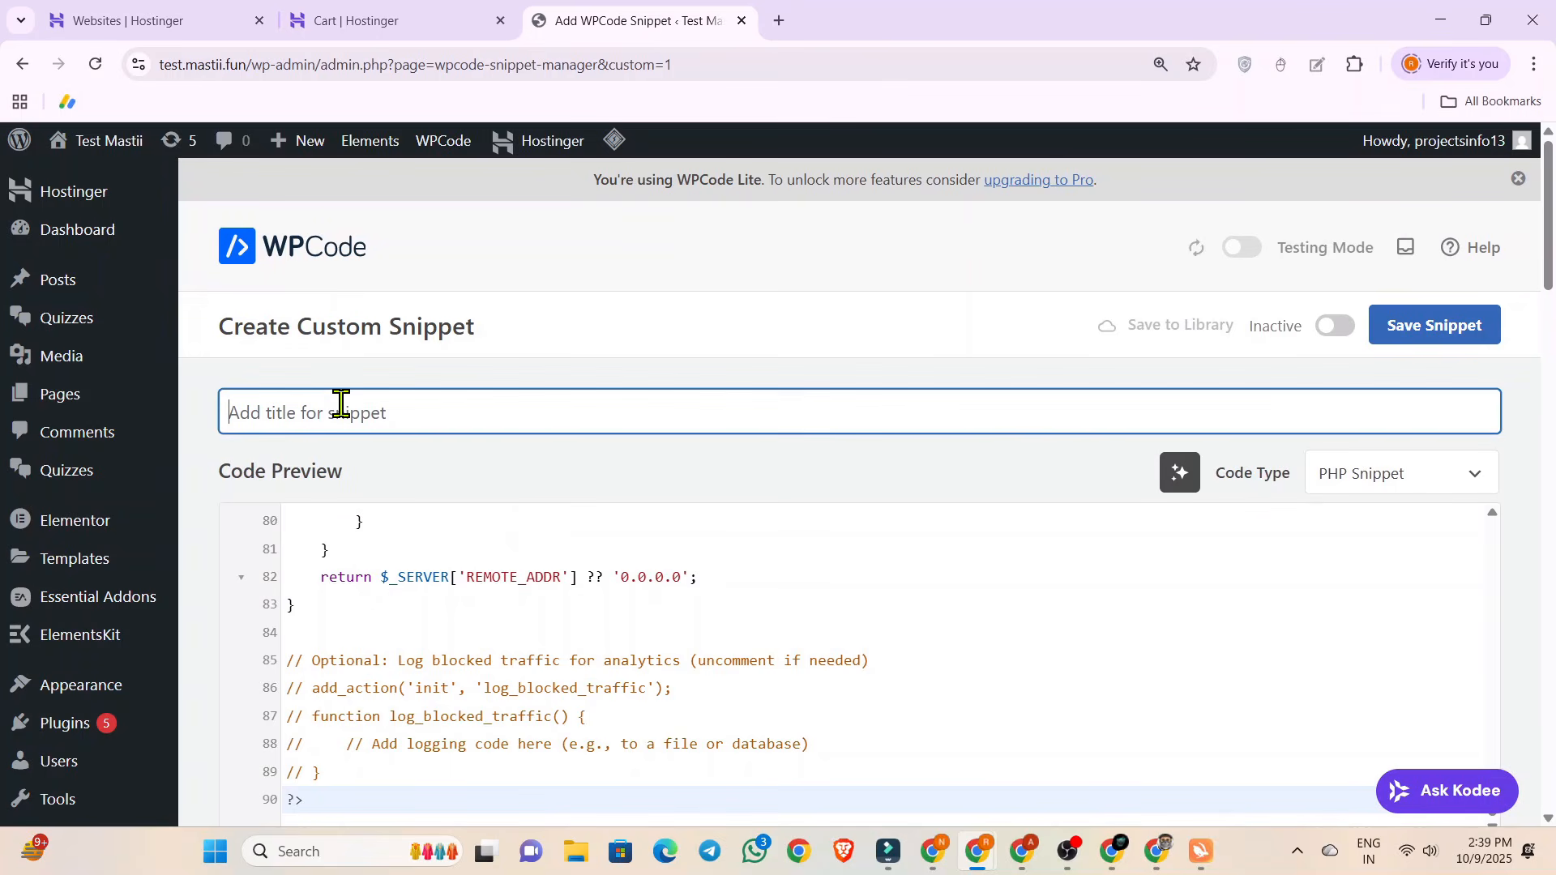
pyautogui.write('traffic filter')
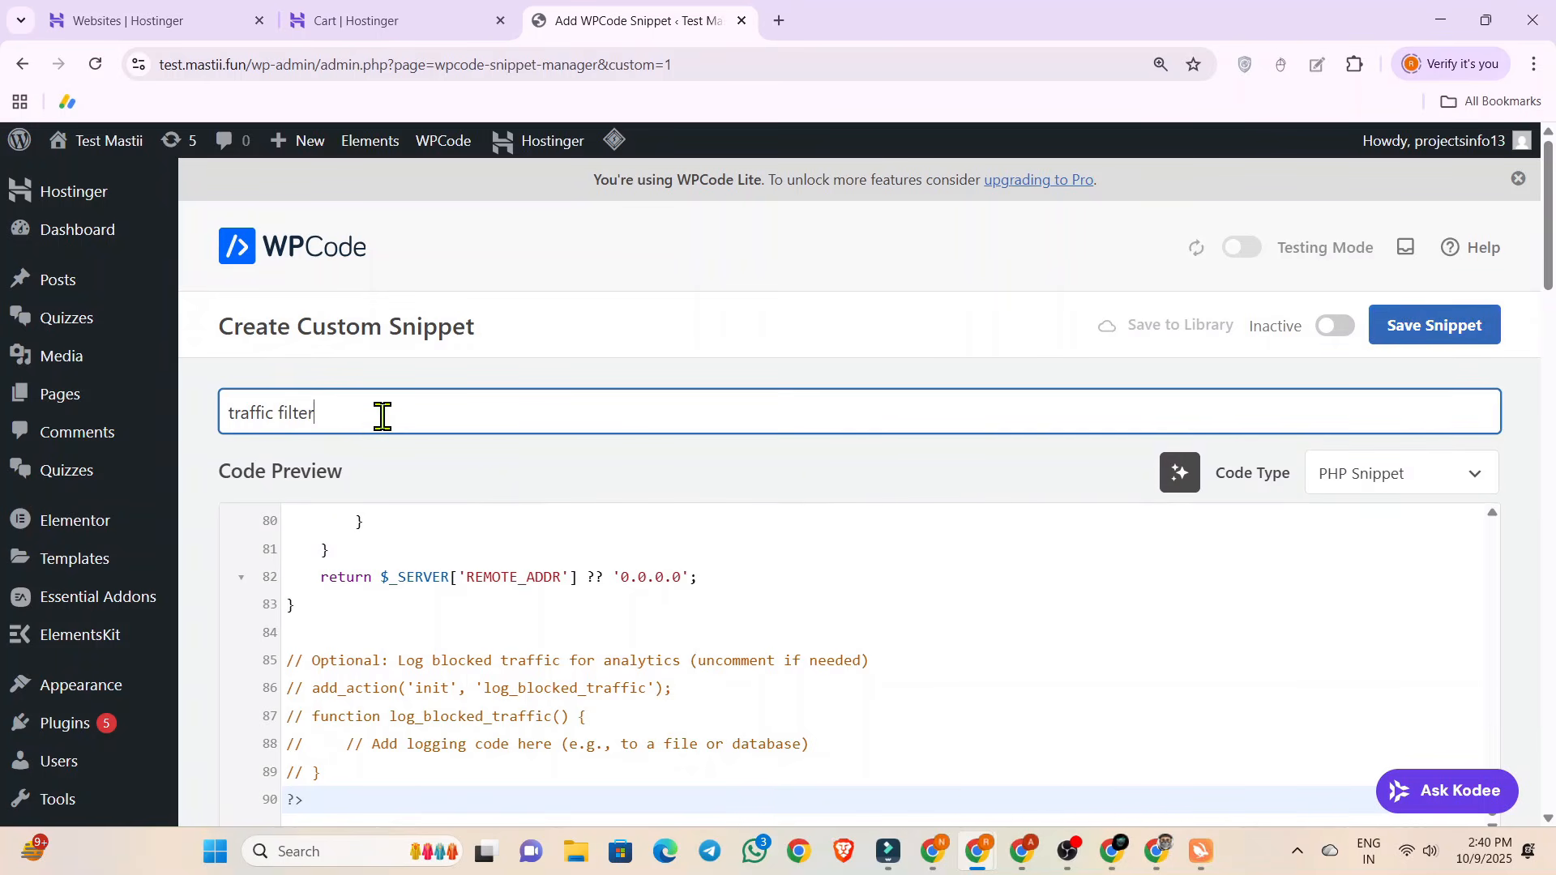
# Clear the snippet's title and delete all the code from its code area.
pyautogui.moveTo(381, 414); pyautogui.dragTo(230, 417)
pyautogui.press('BackSpace')
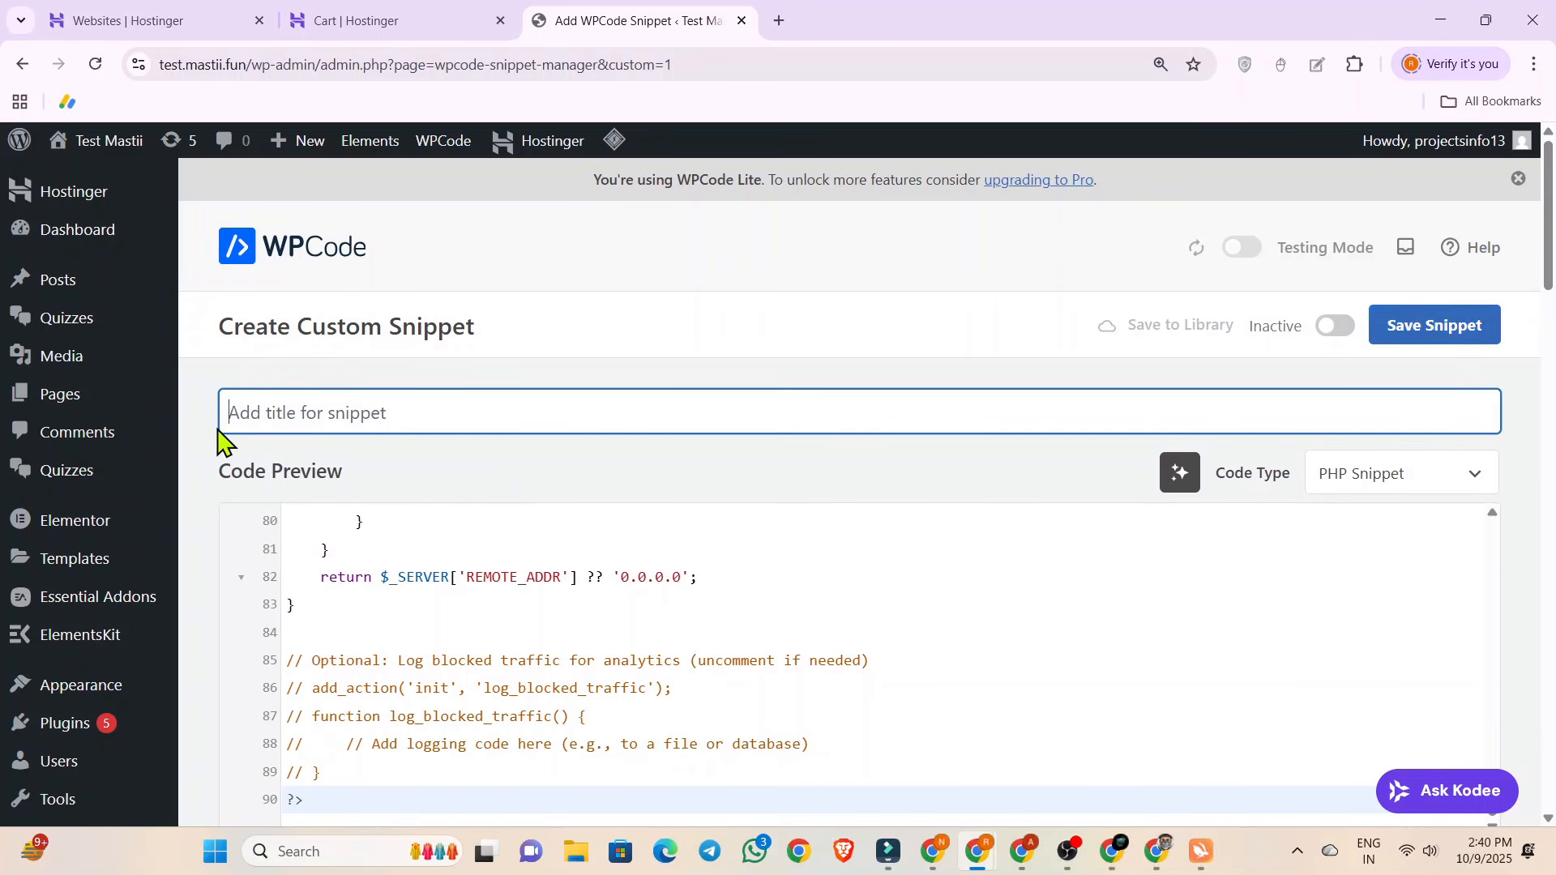
pyautogui.click(334, 576)
pyautogui.hotkey('ctrl', 'a')
pyautogui.press('BackSpace')
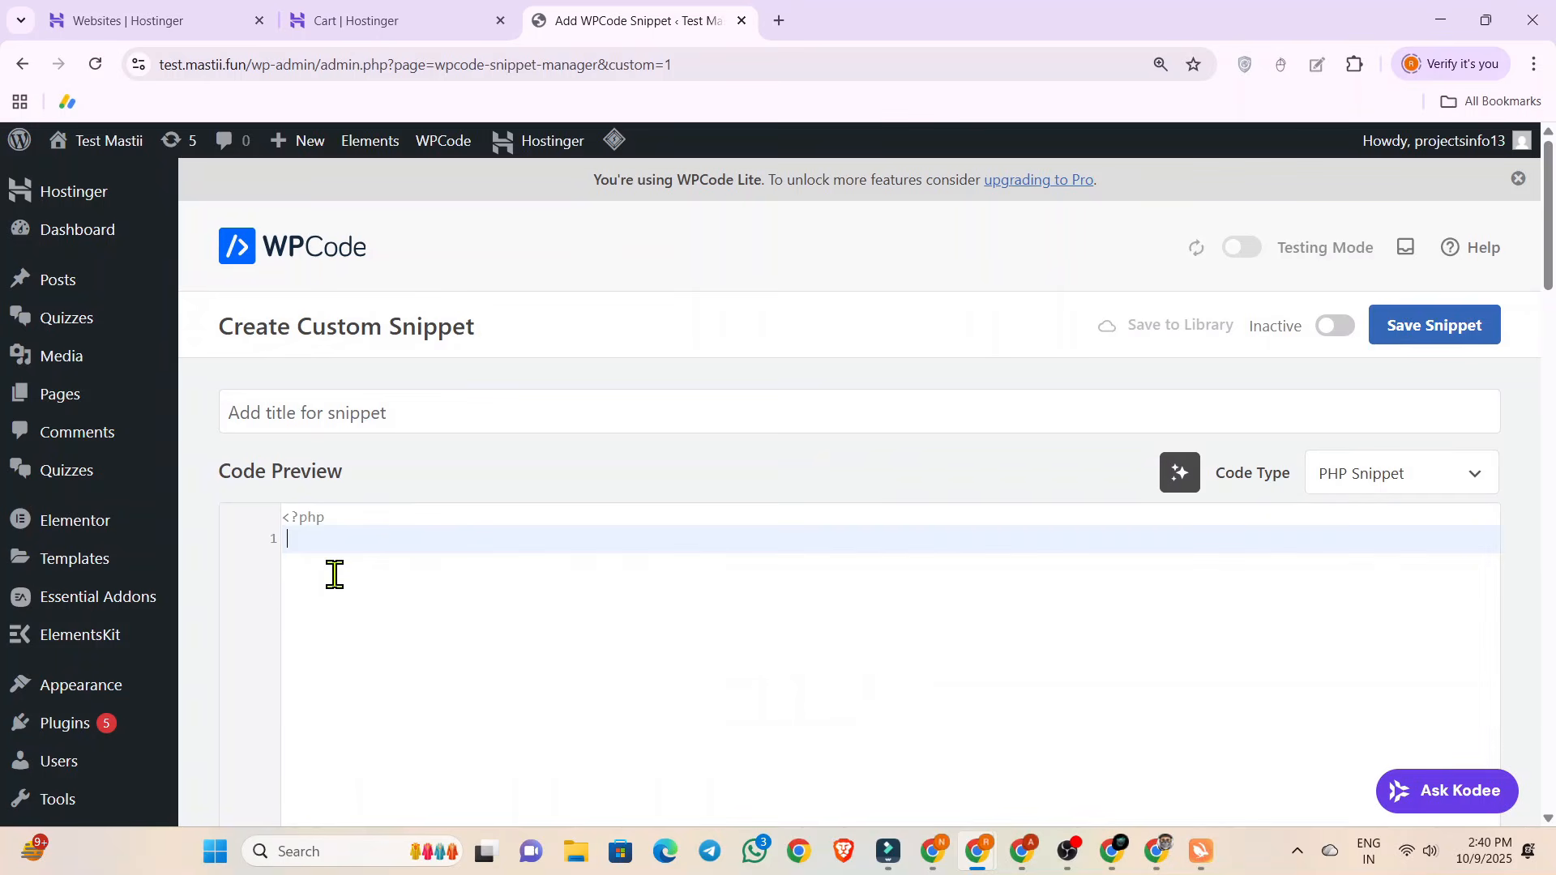
pyautogui.scroll(-10, 344, 591)
pyautogui.scroll(10, 337, 576)
# Switch to Meta Ads Manager and create a new campaign with the Traffic objective and the manual traffic campaign setup.
pyautogui.click(1156, 851)
pyautogui.click(135, 364)
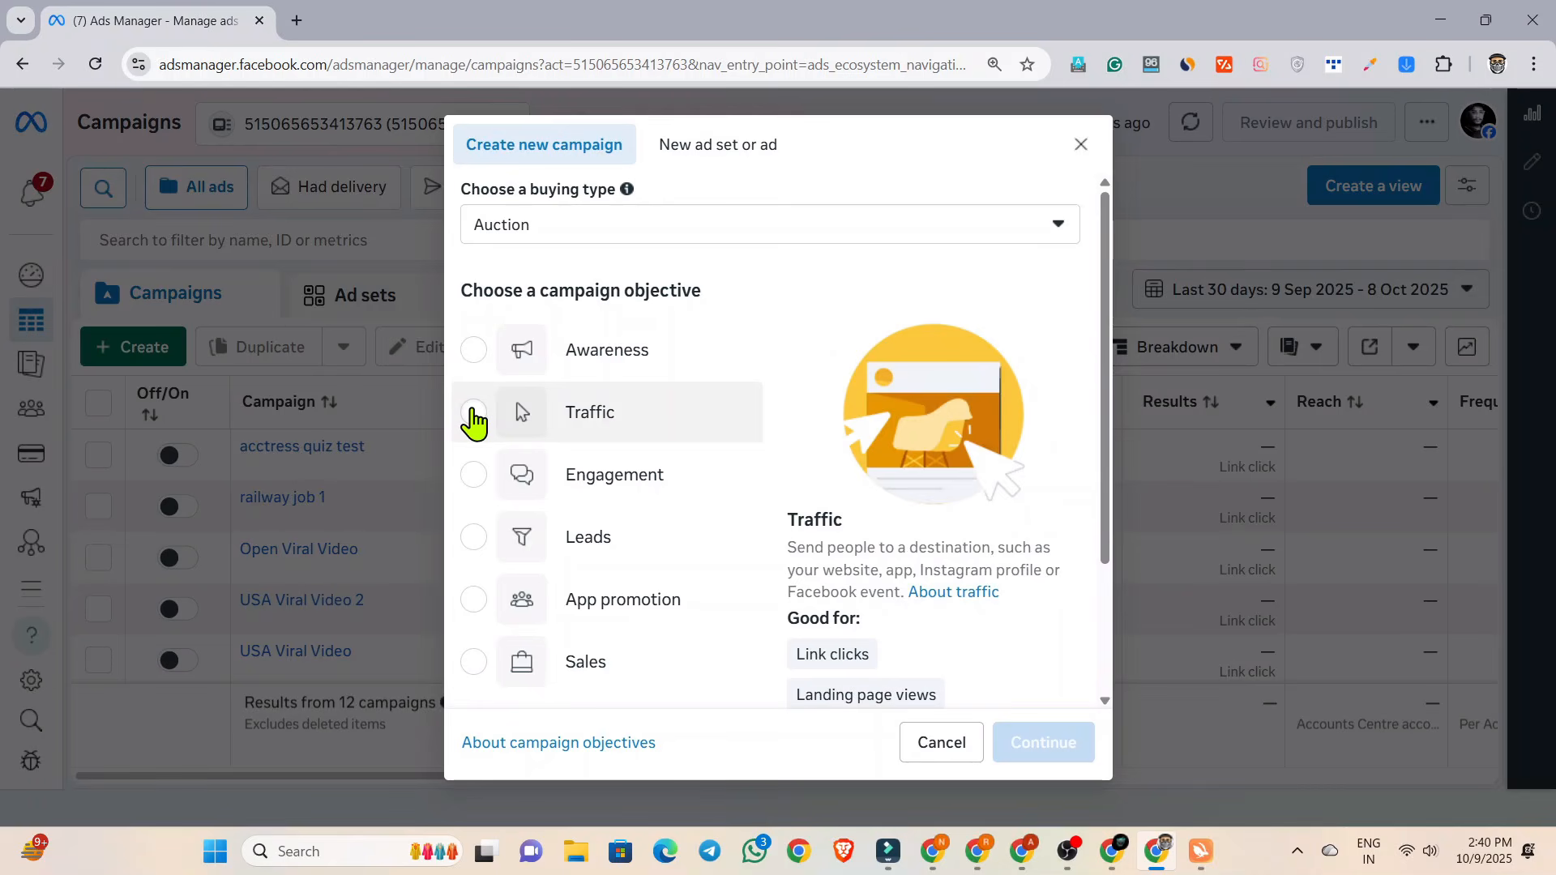
pyautogui.click(473, 415)
pyautogui.scroll(-1, 855, 422)
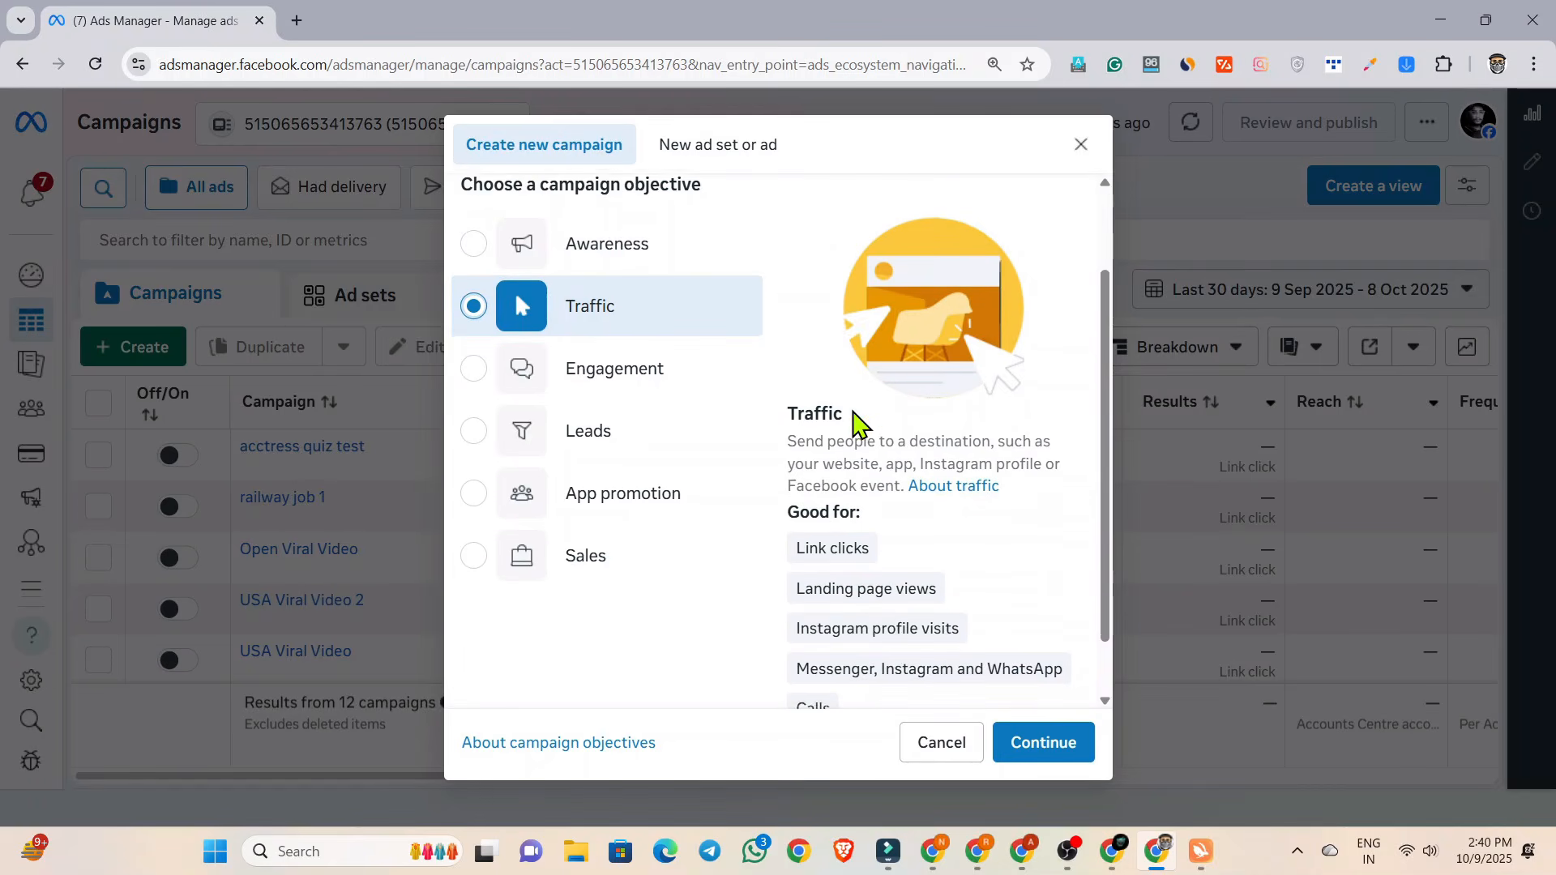
pyautogui.scroll(-1, 855, 421)
pyautogui.scroll(1, 851, 411)
pyautogui.scroll(-1, 852, 413)
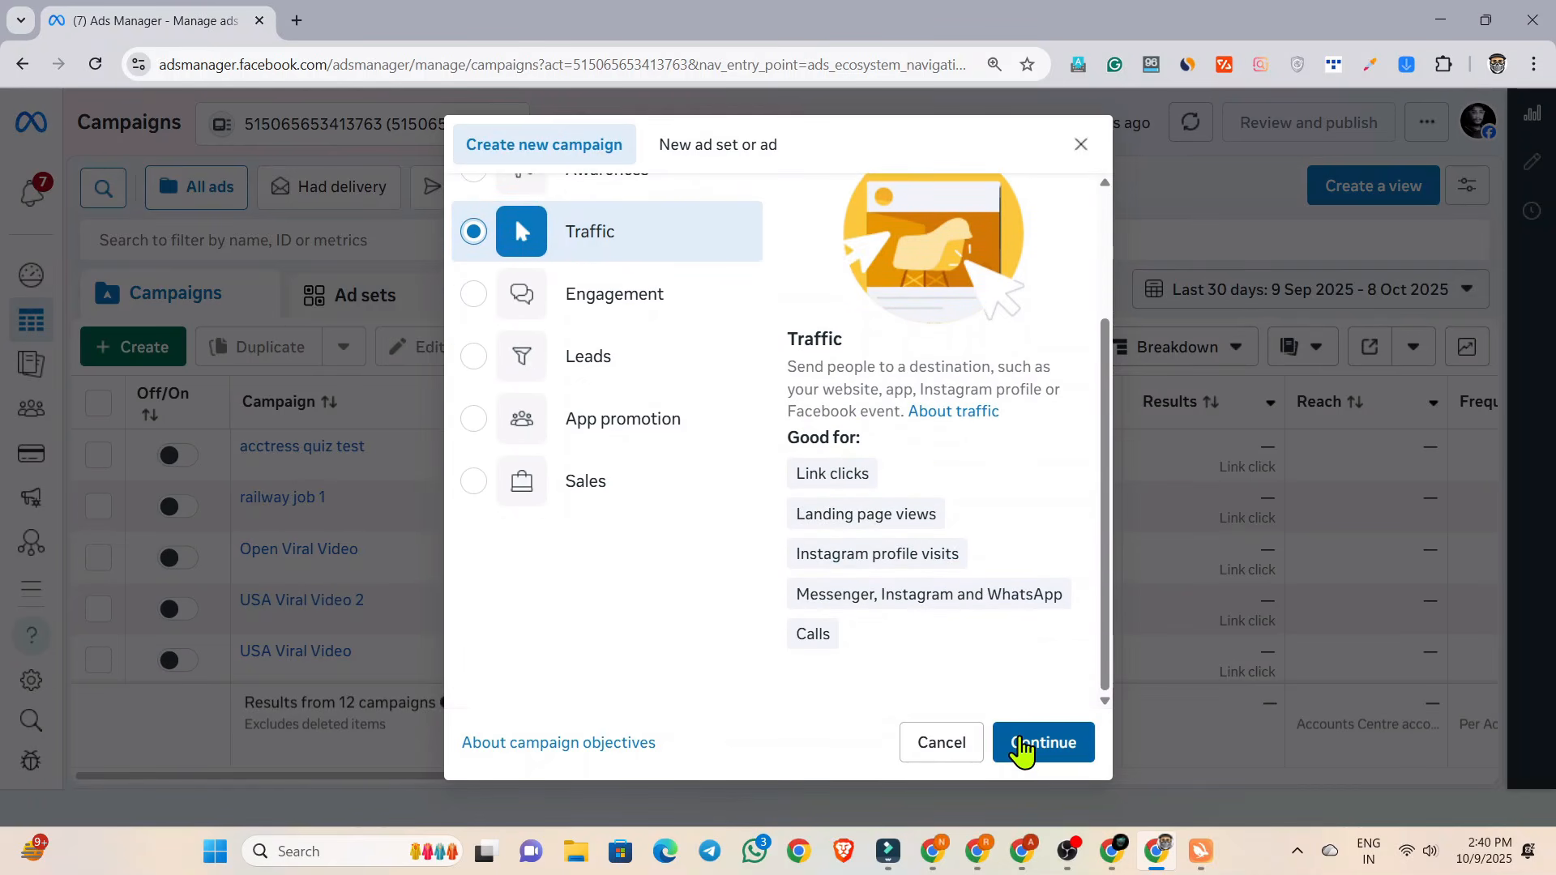
pyautogui.click(1022, 747)
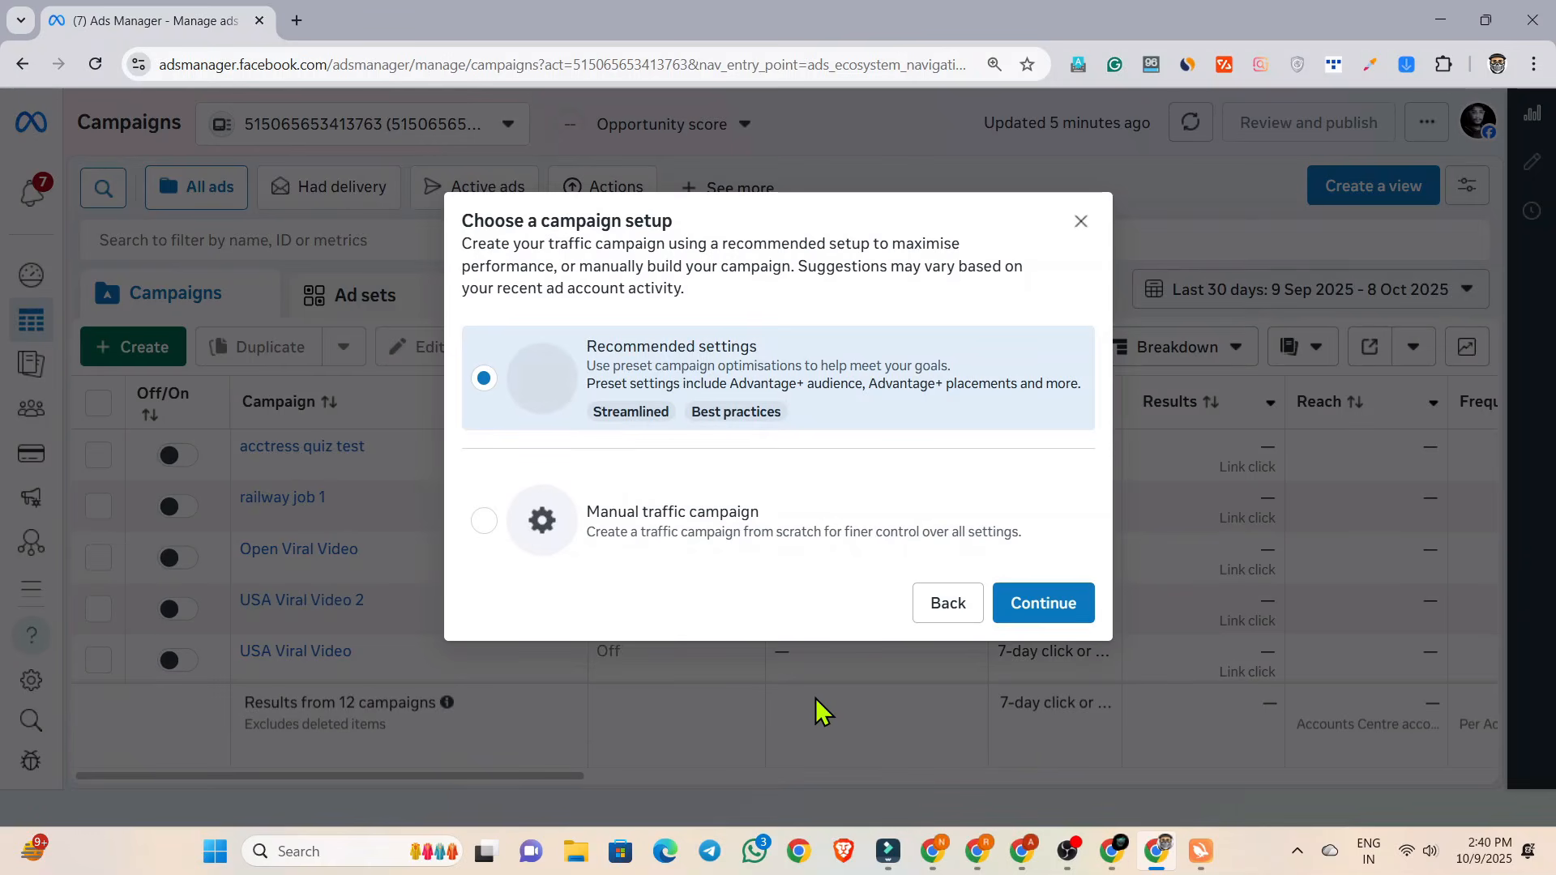
pyautogui.click(681, 555)
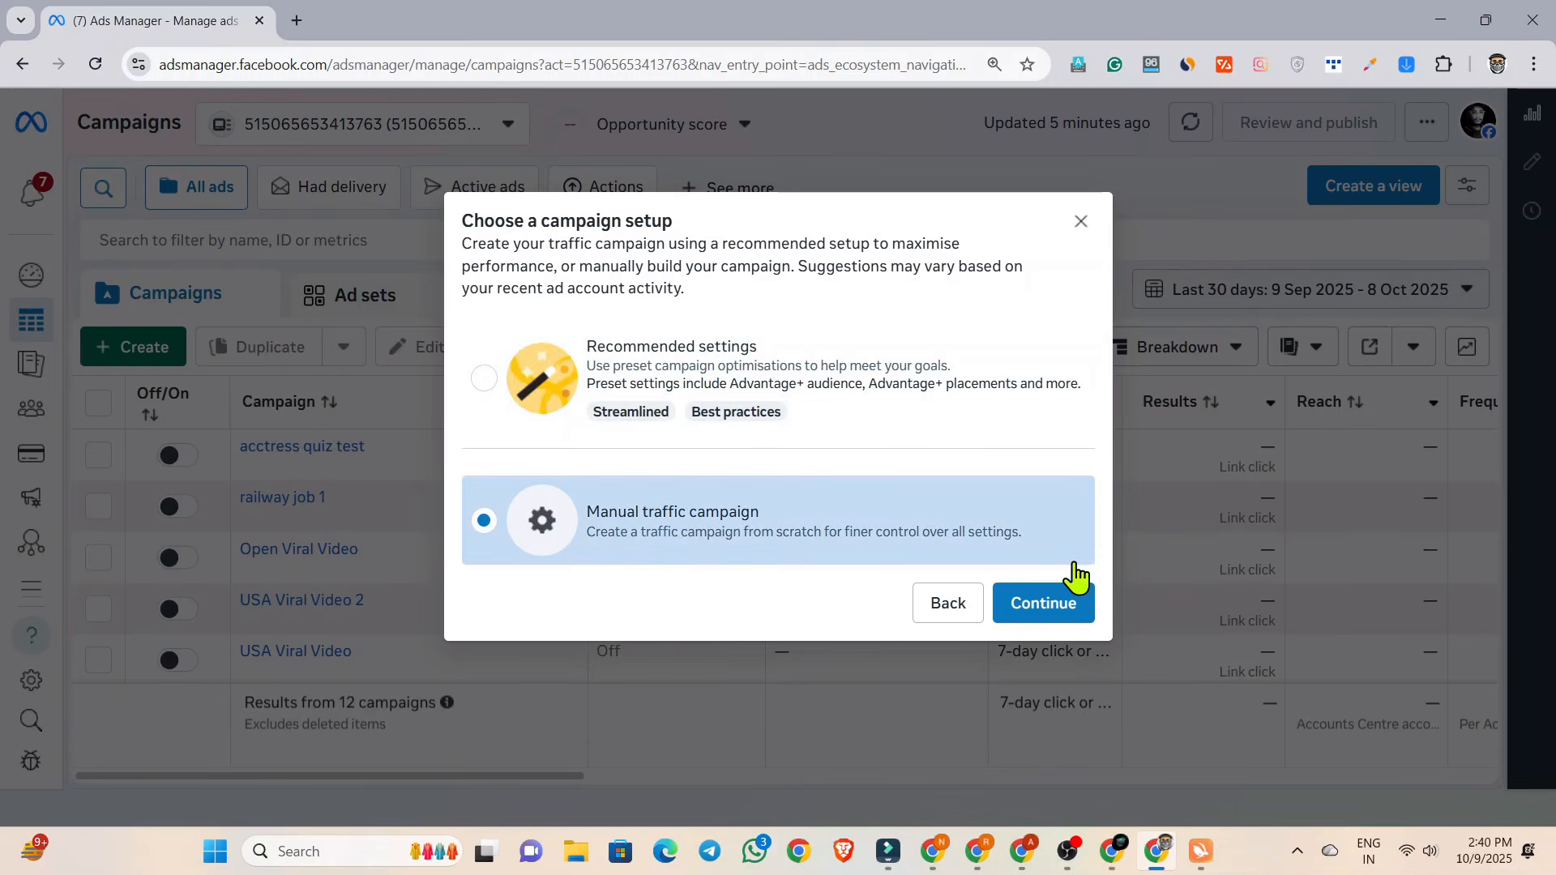
pyautogui.click(1042, 604)
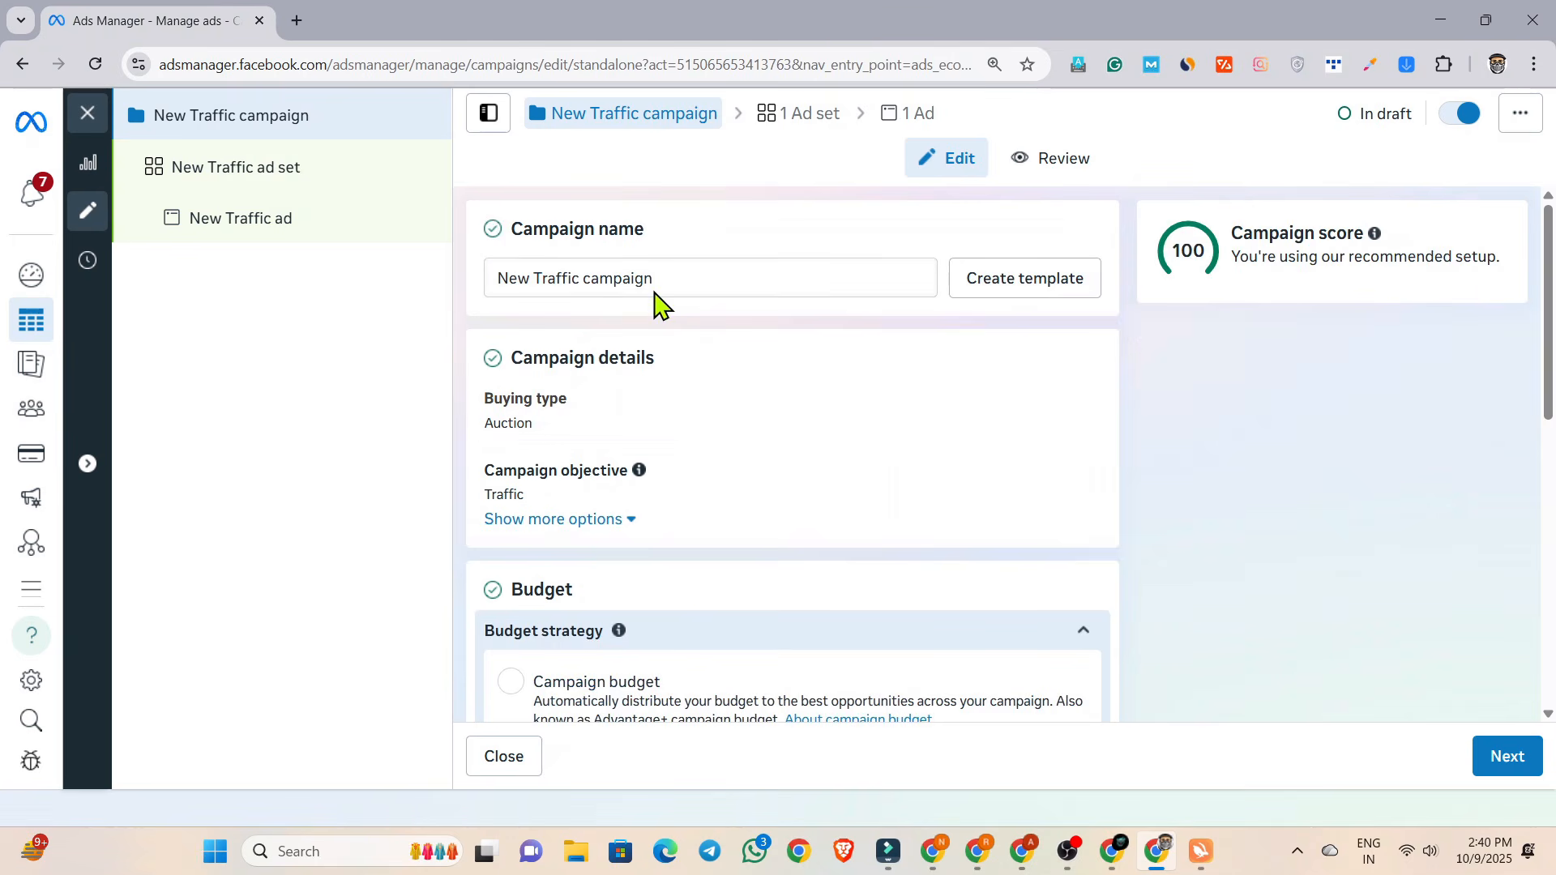
# Name the campaign "New usa viral video" and select the full name for reuse.
pyautogui.tripleClick(640, 281)
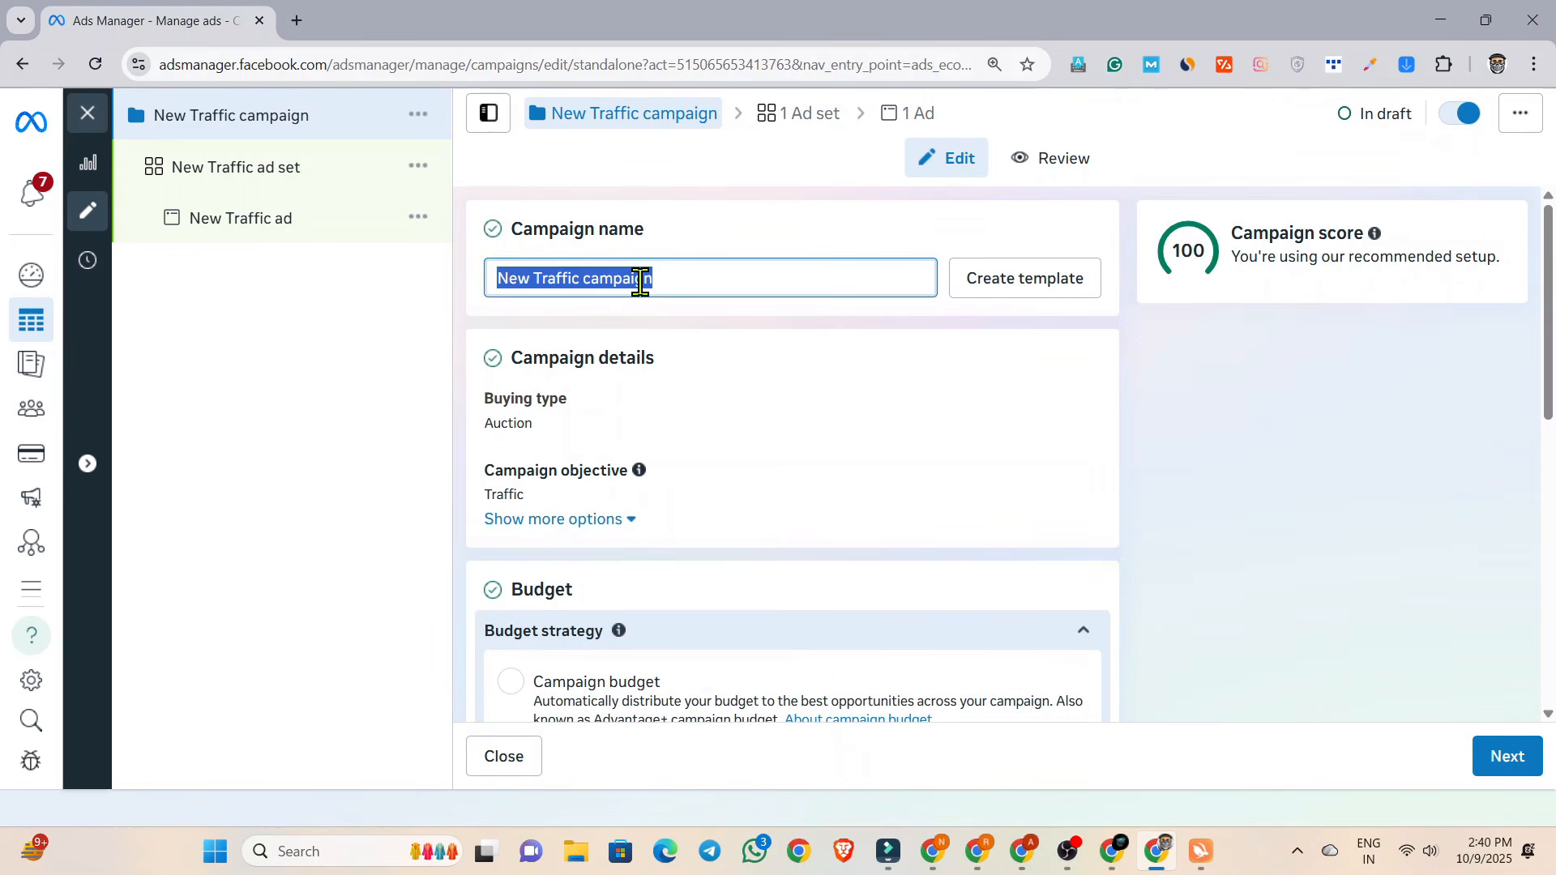
pyautogui.write('New uSA')
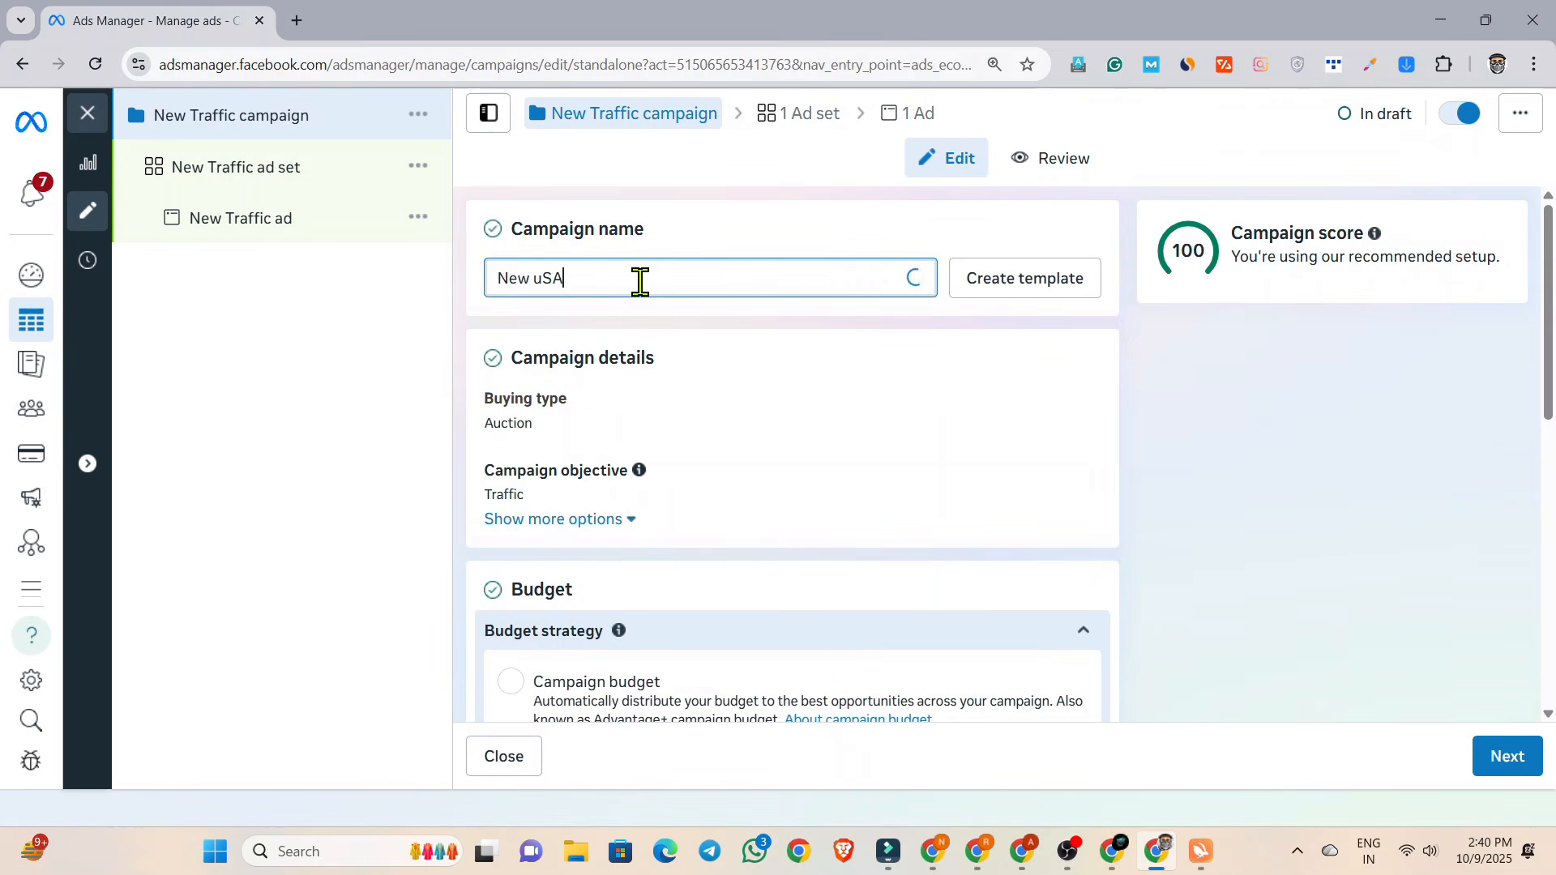
pyautogui.press('BackSpace')
pyautogui.press('BackSpace')
pyautogui.press('BackSpace')
pyautogui.write('u')
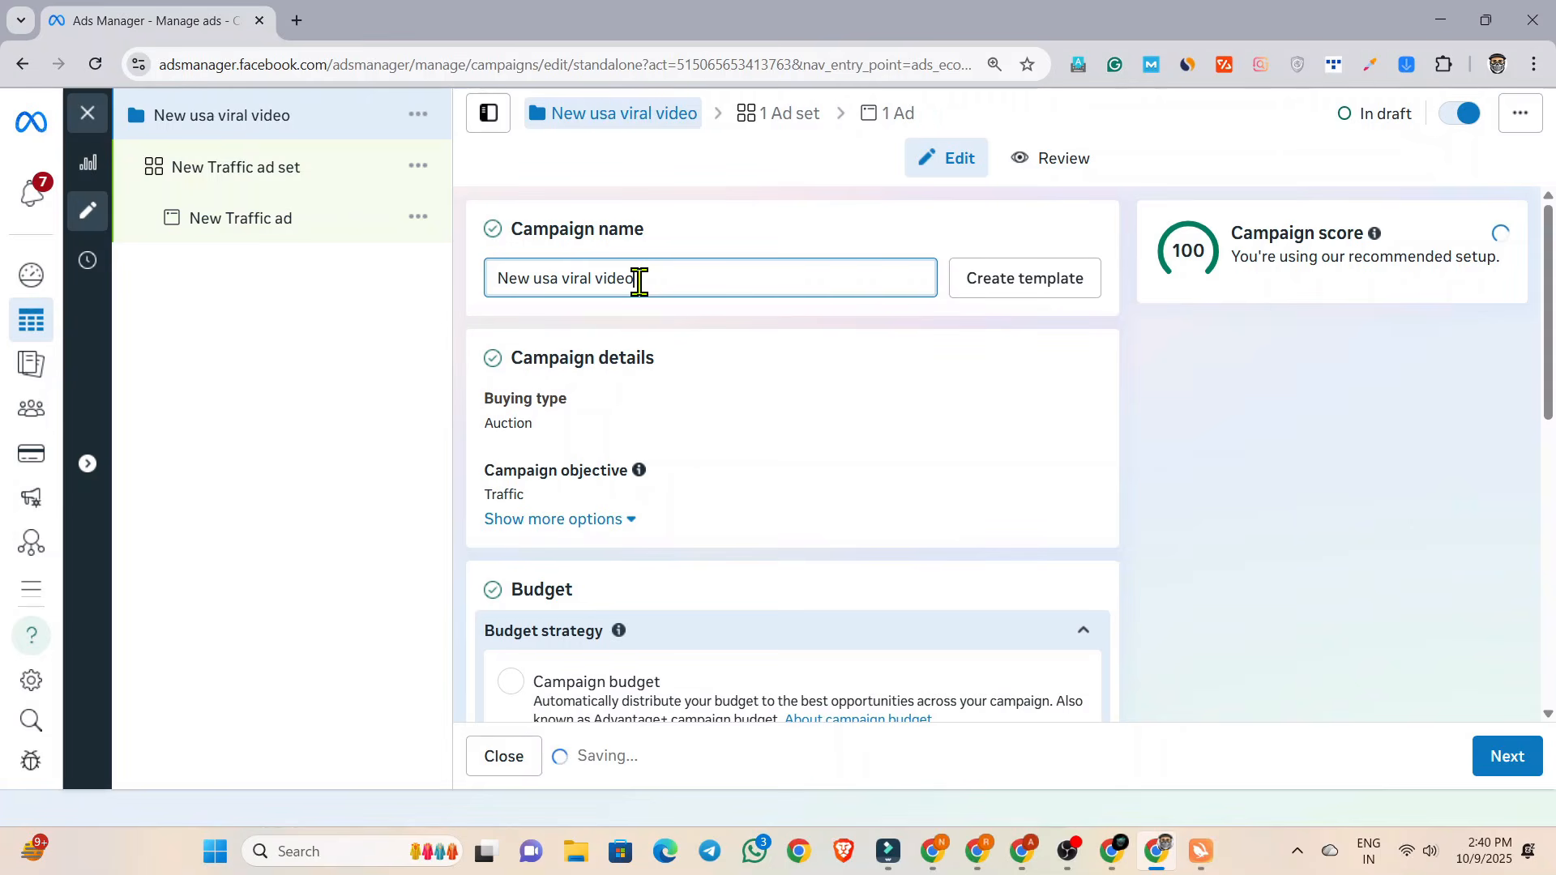
pyautogui.moveTo(639, 281); pyautogui.dragTo(470, 297)
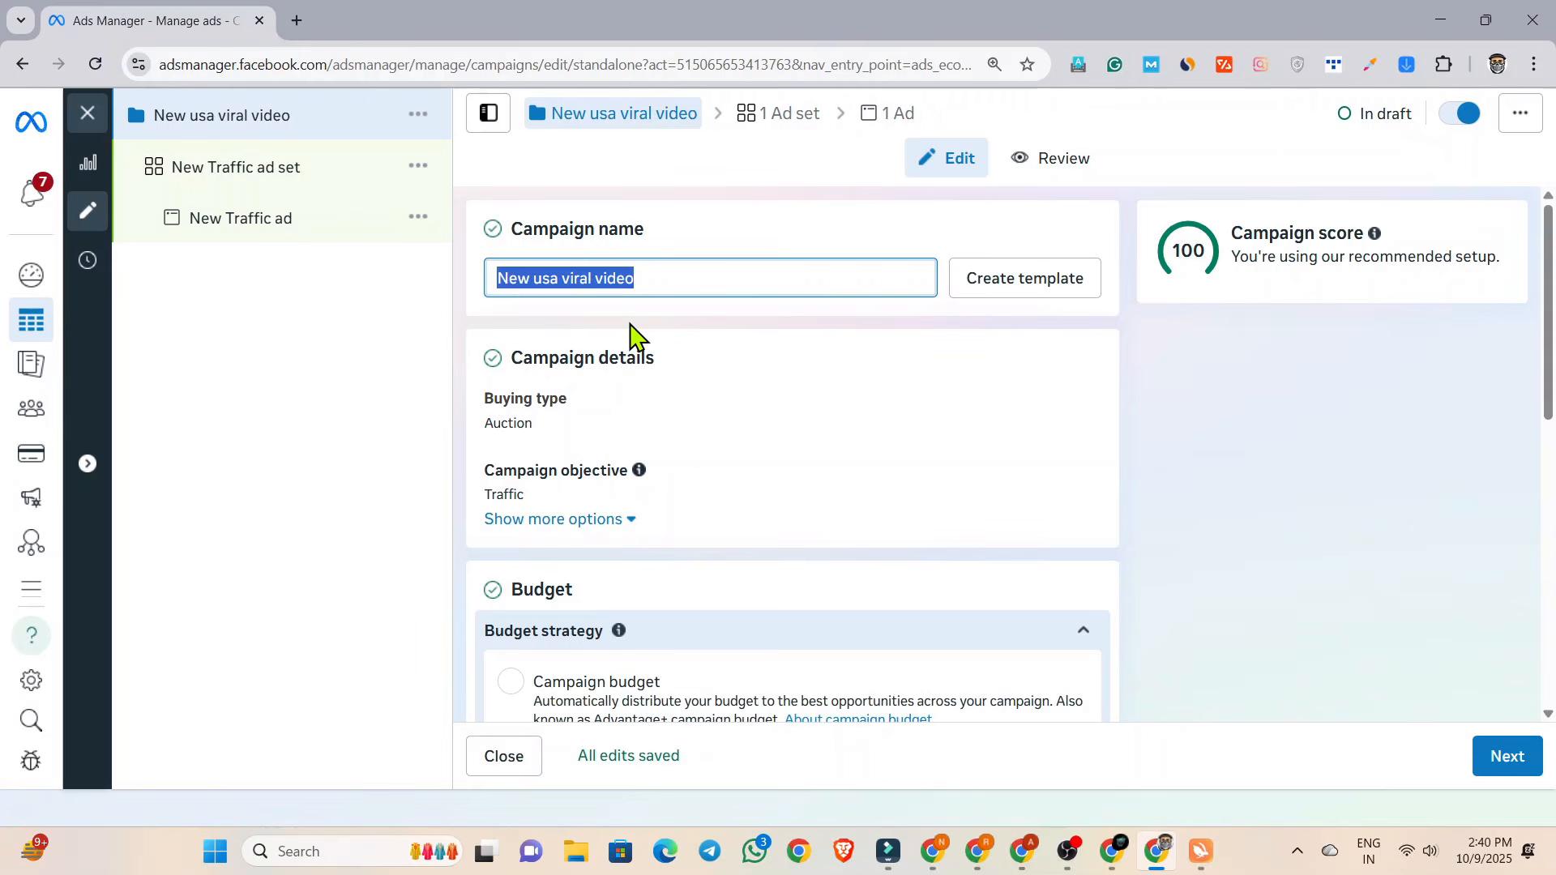
# Choose Campaign budget as the budget strategy, set the daily budget to ₹100.00 and continue to the ad set.
pyautogui.scroll(-4, 632, 336)
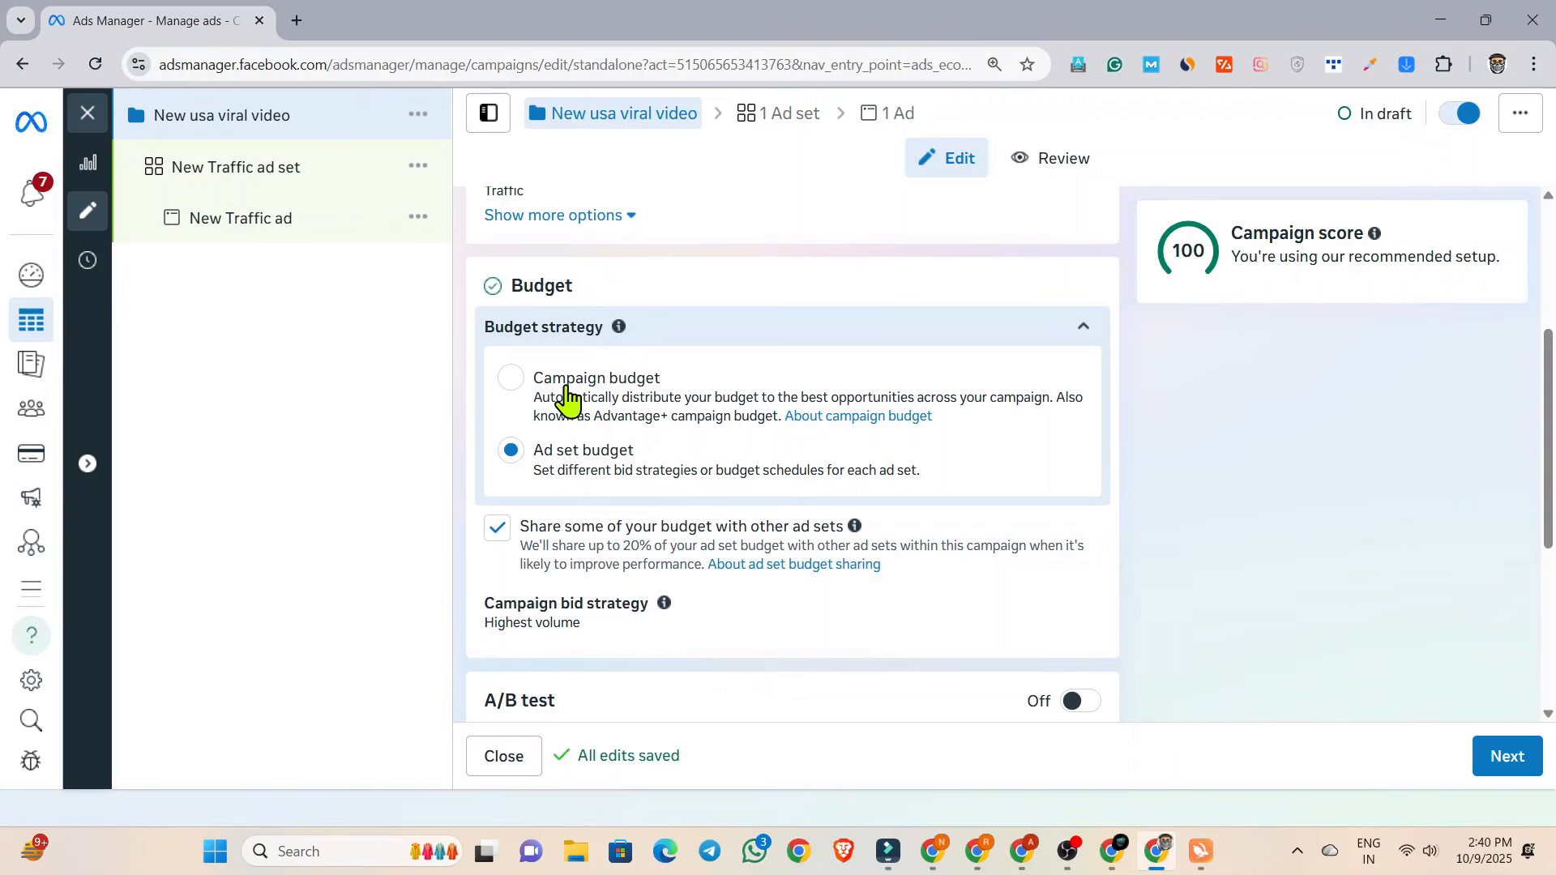
pyautogui.click(510, 379)
pyautogui.scroll(-1, 703, 458)
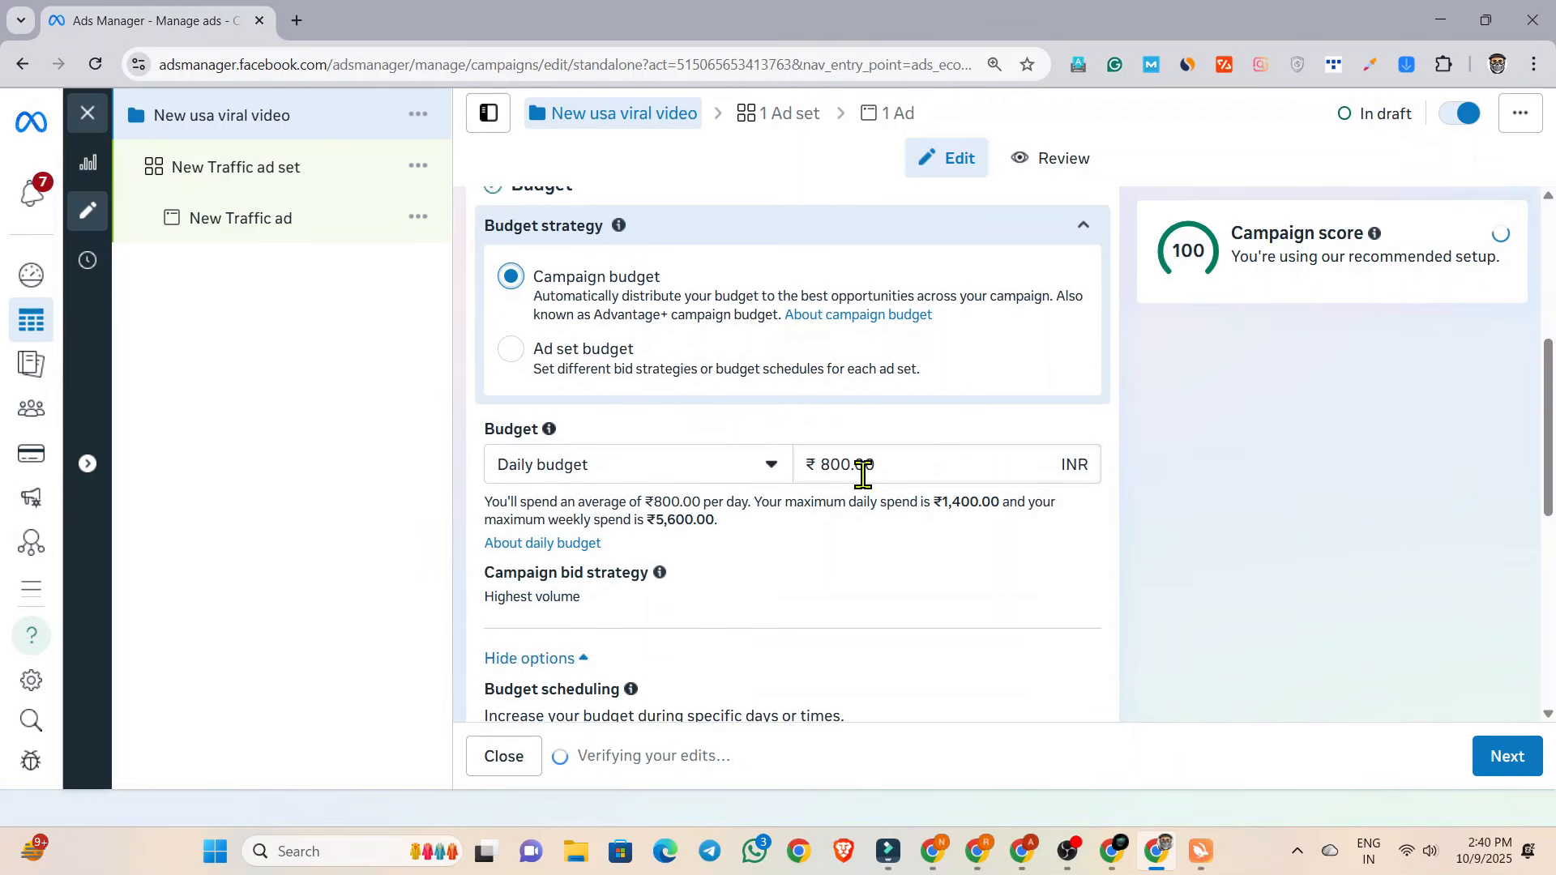
pyautogui.click(850, 464)
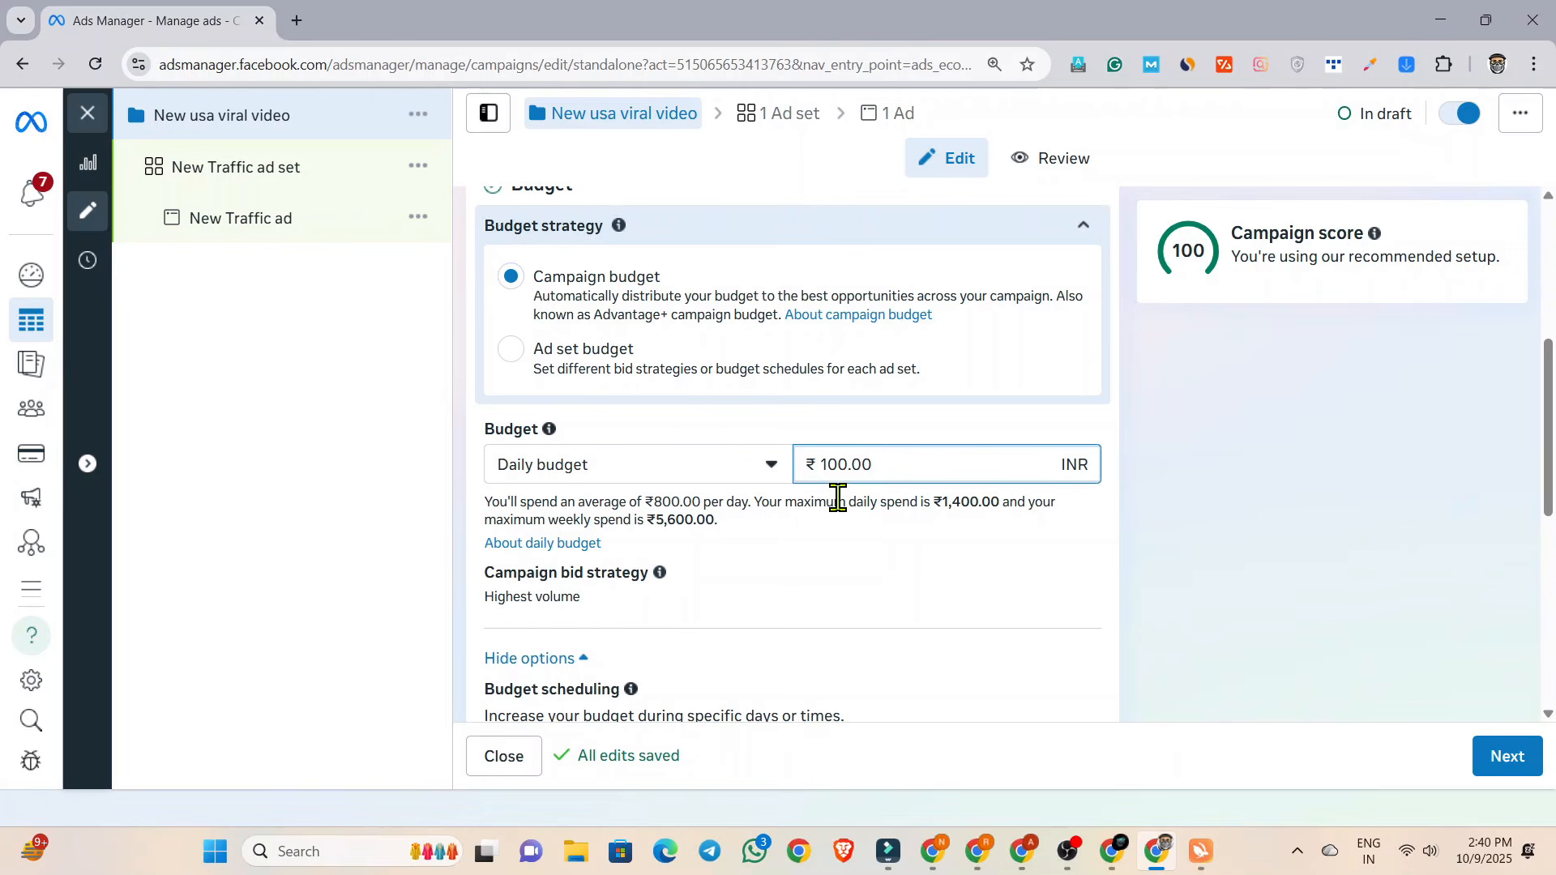
pyautogui.scroll(-7, 801, 549)
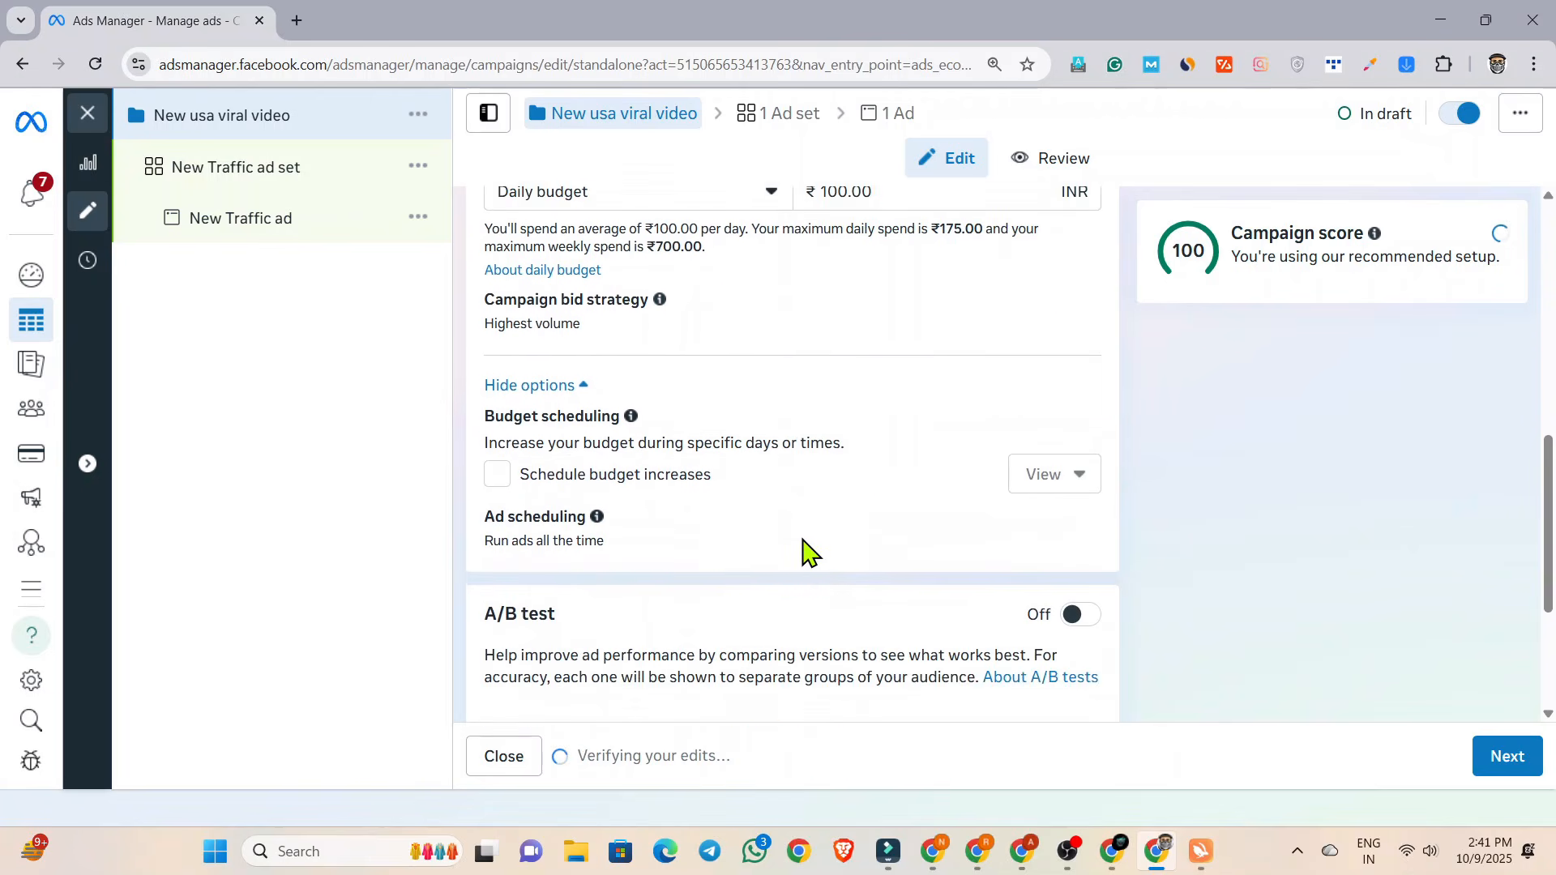
pyautogui.click(1505, 758)
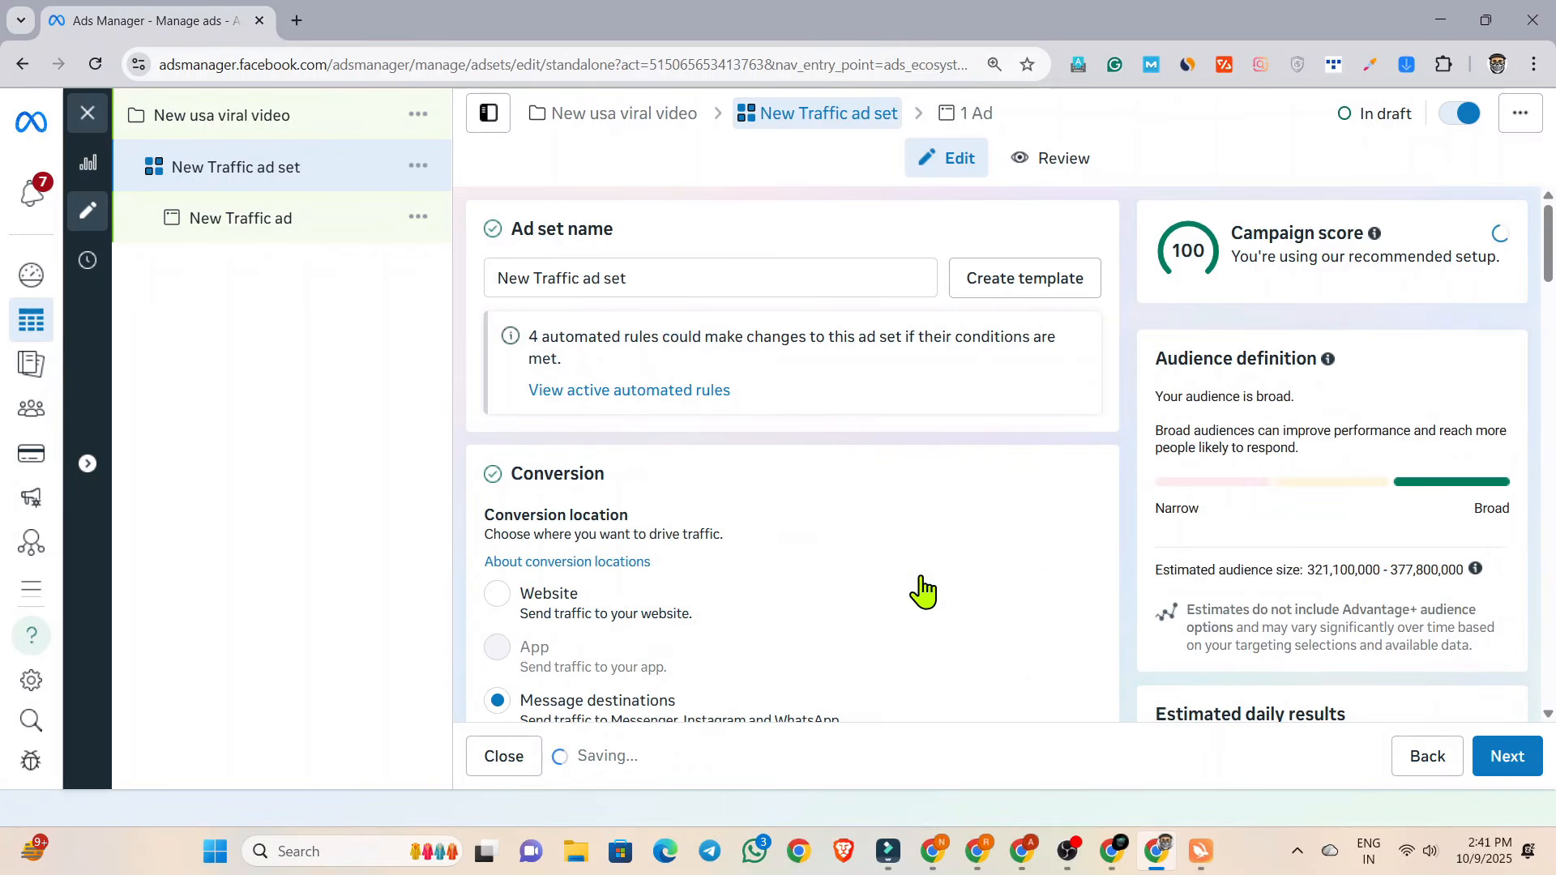
# Rename the ad set "New usa viral video ad set".
pyautogui.tripleClick(594, 274)
pyautogui.write('New usa viral video ad set')
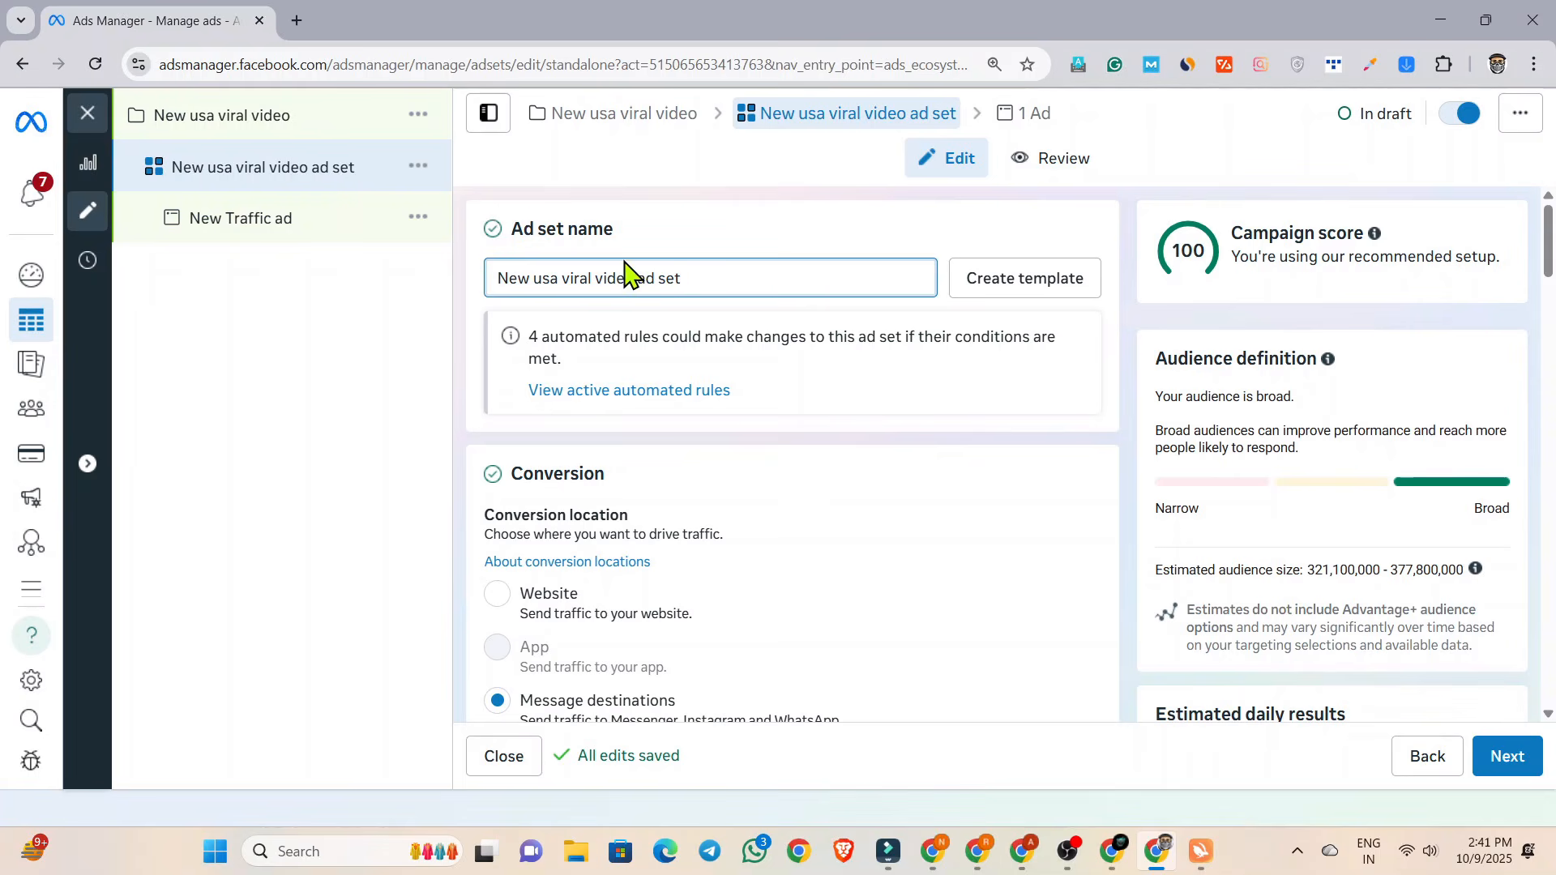
pyautogui.click(494, 280)
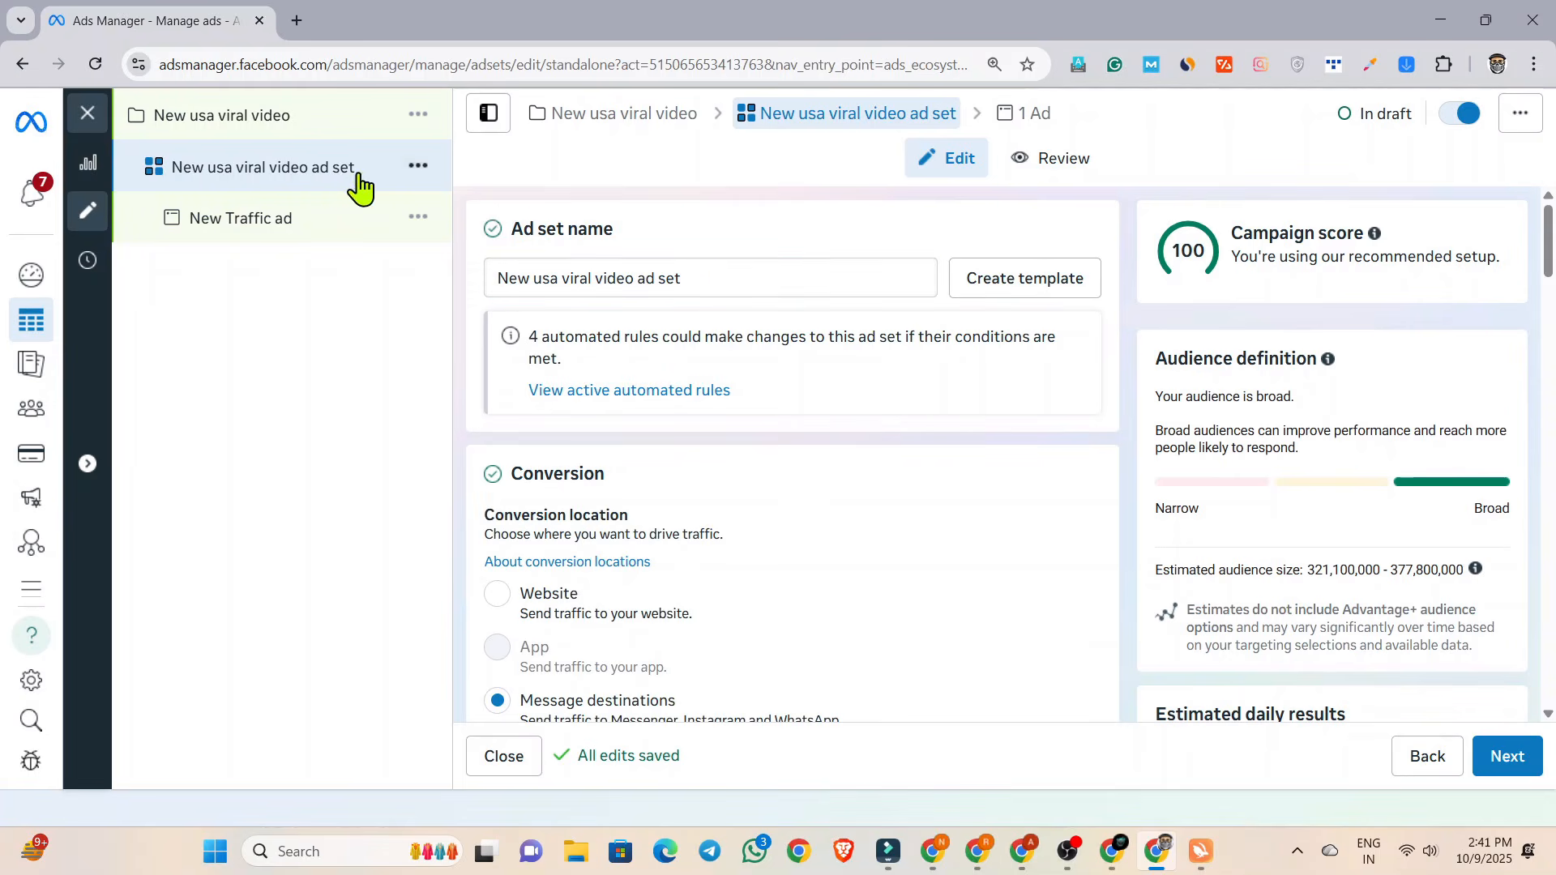
pyautogui.moveTo(699, 279); pyautogui.dragTo(653, 280)
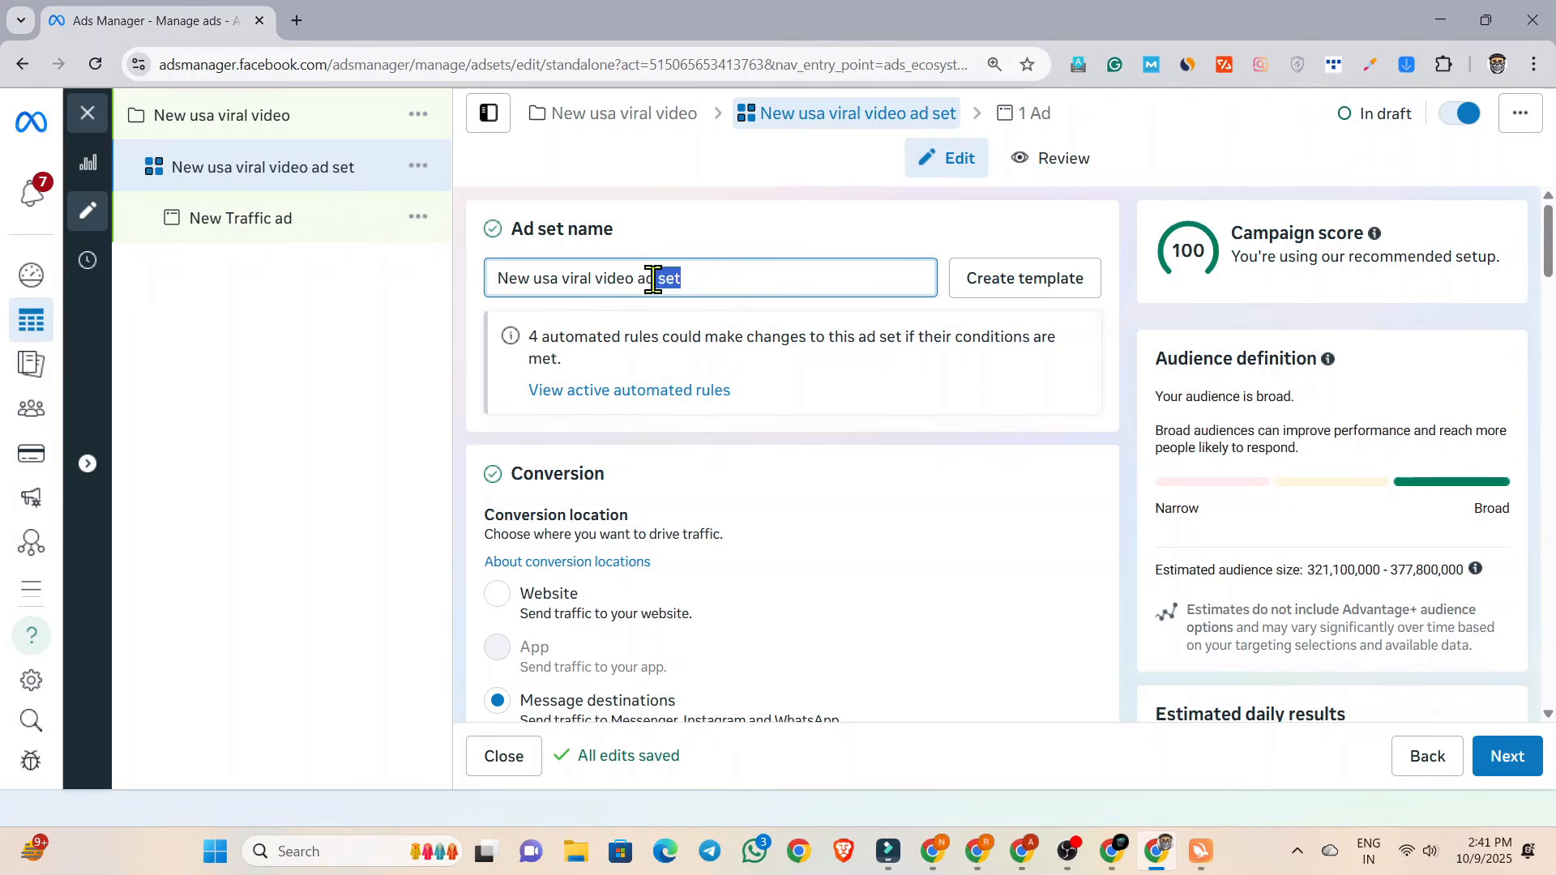
pyautogui.click(733, 278)
# Set the ad set's conversion location to Website and keep the performance goal Maximise number of link clicks.
pyautogui.scroll(-3, 733, 278)
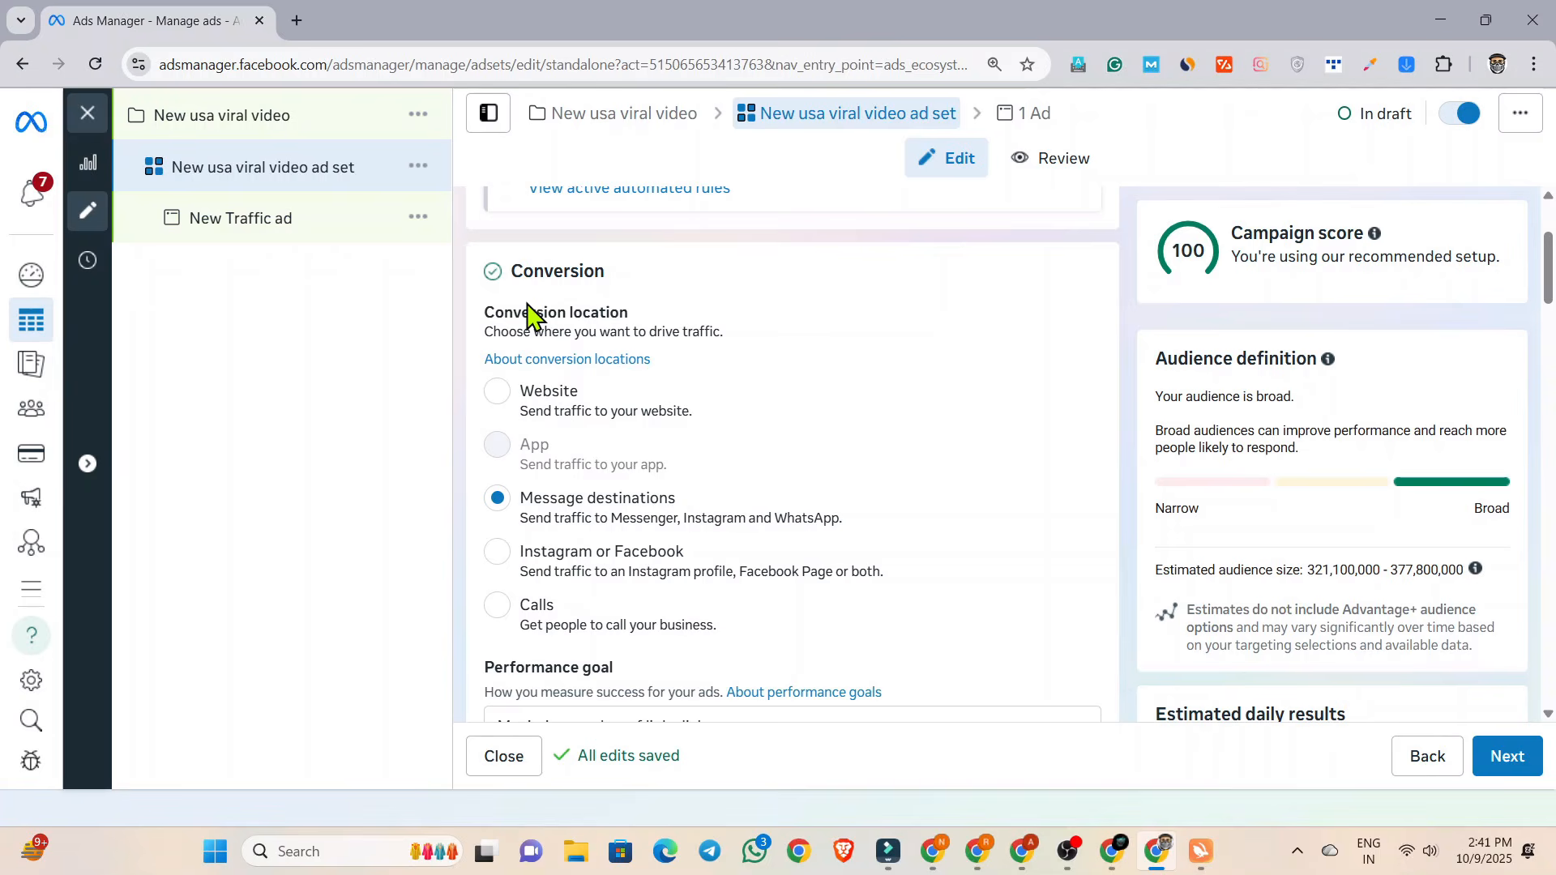
pyautogui.click(497, 399)
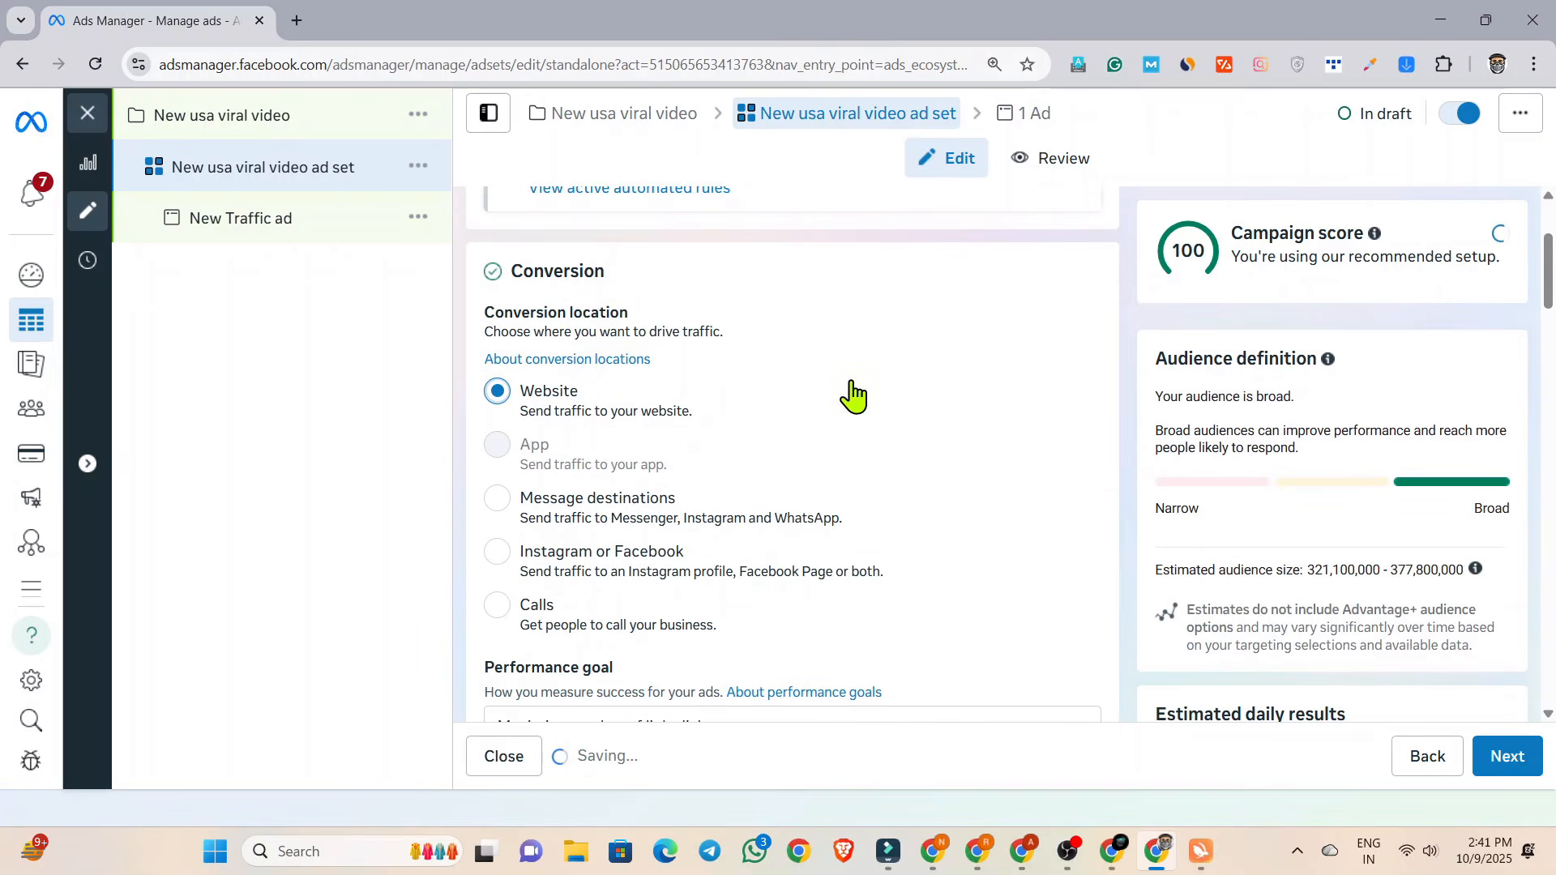
pyautogui.scroll(-5, 853, 396)
pyautogui.click(604, 324)
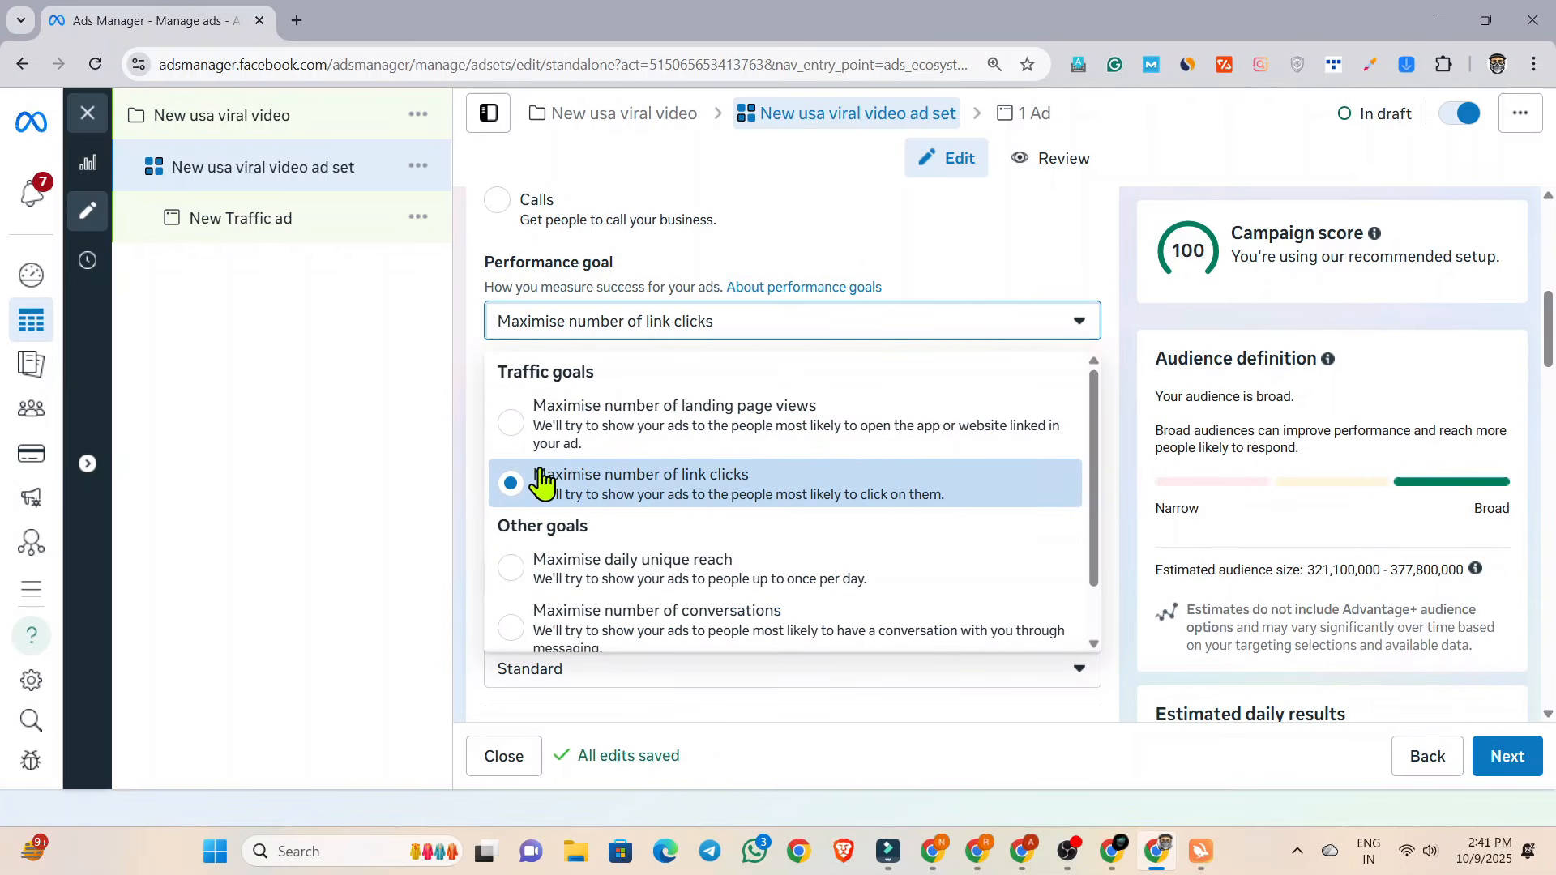
pyautogui.click(784, 334)
# Set the ad set's schedule to start at 11:50 on 9 October 2025.
pyautogui.scroll(-9, 784, 339)
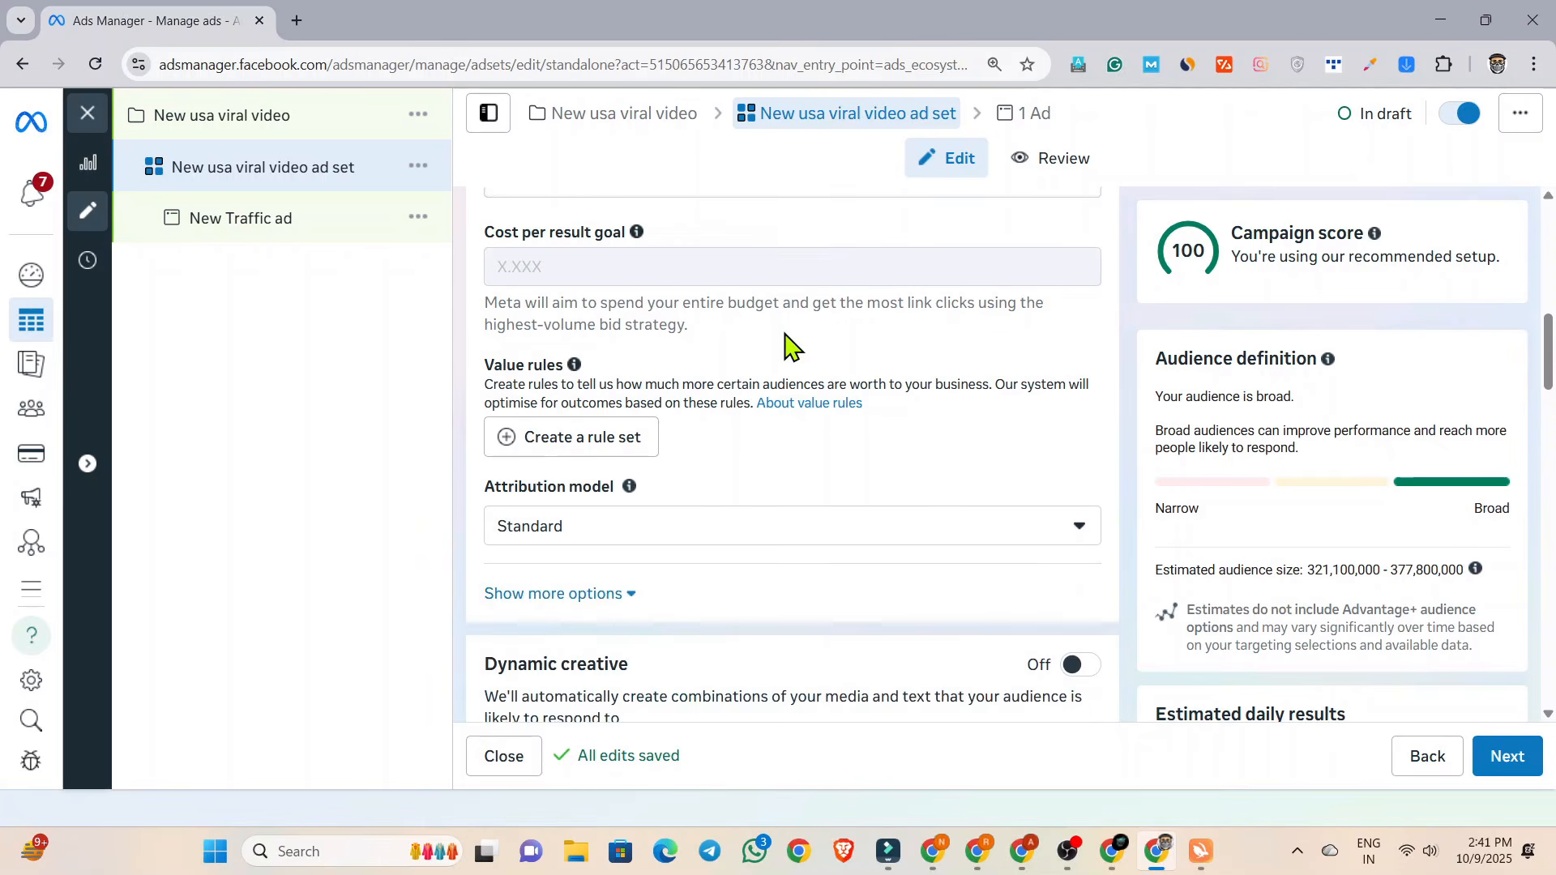
pyautogui.scroll(-1, 783, 339)
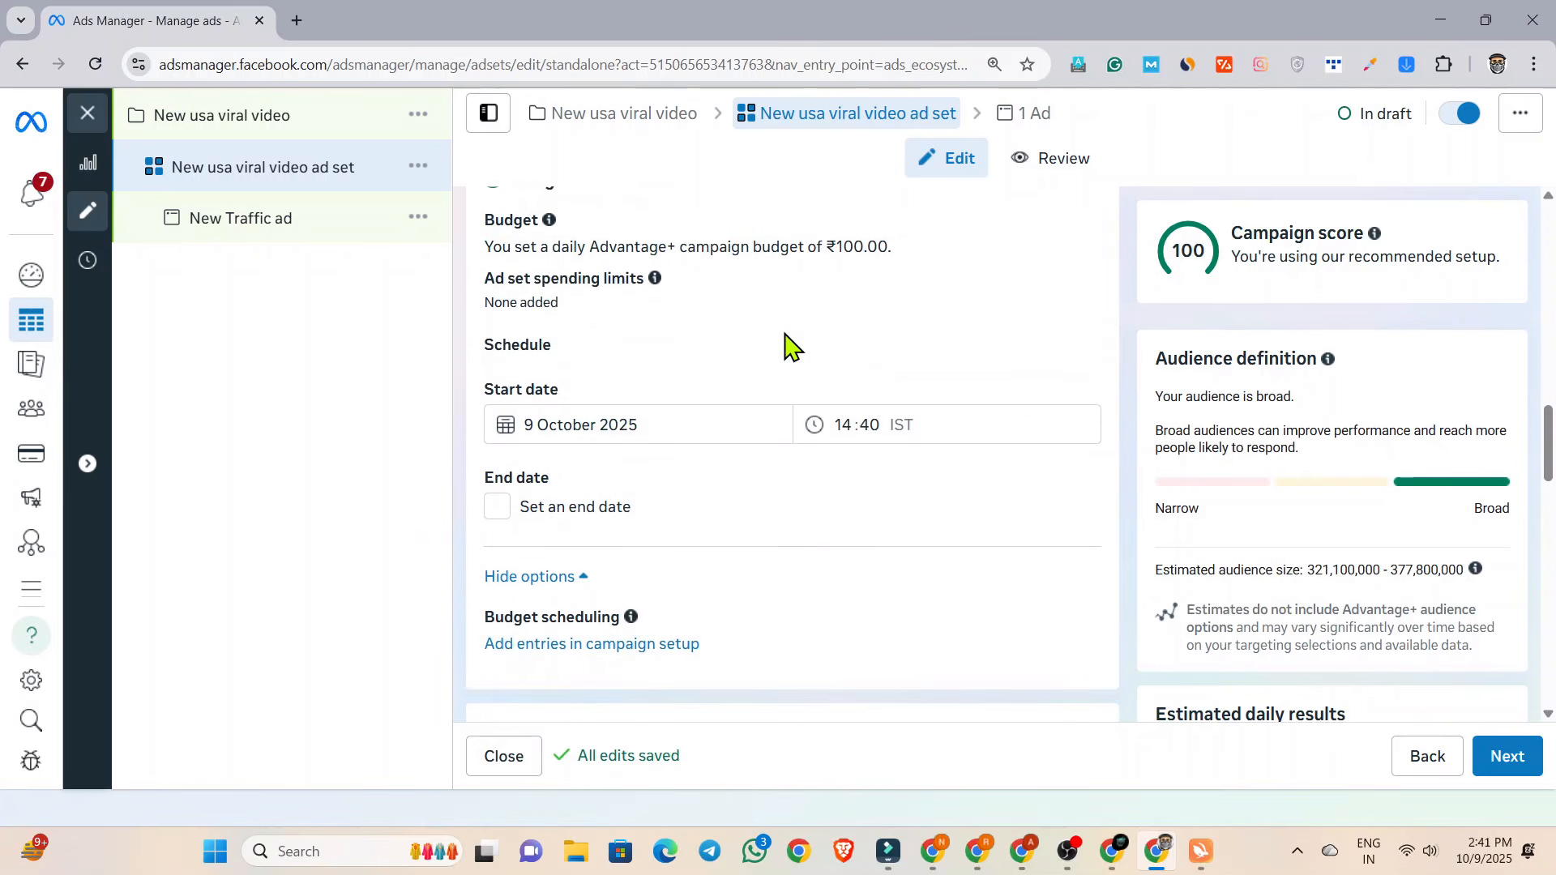
pyautogui.click(844, 426)
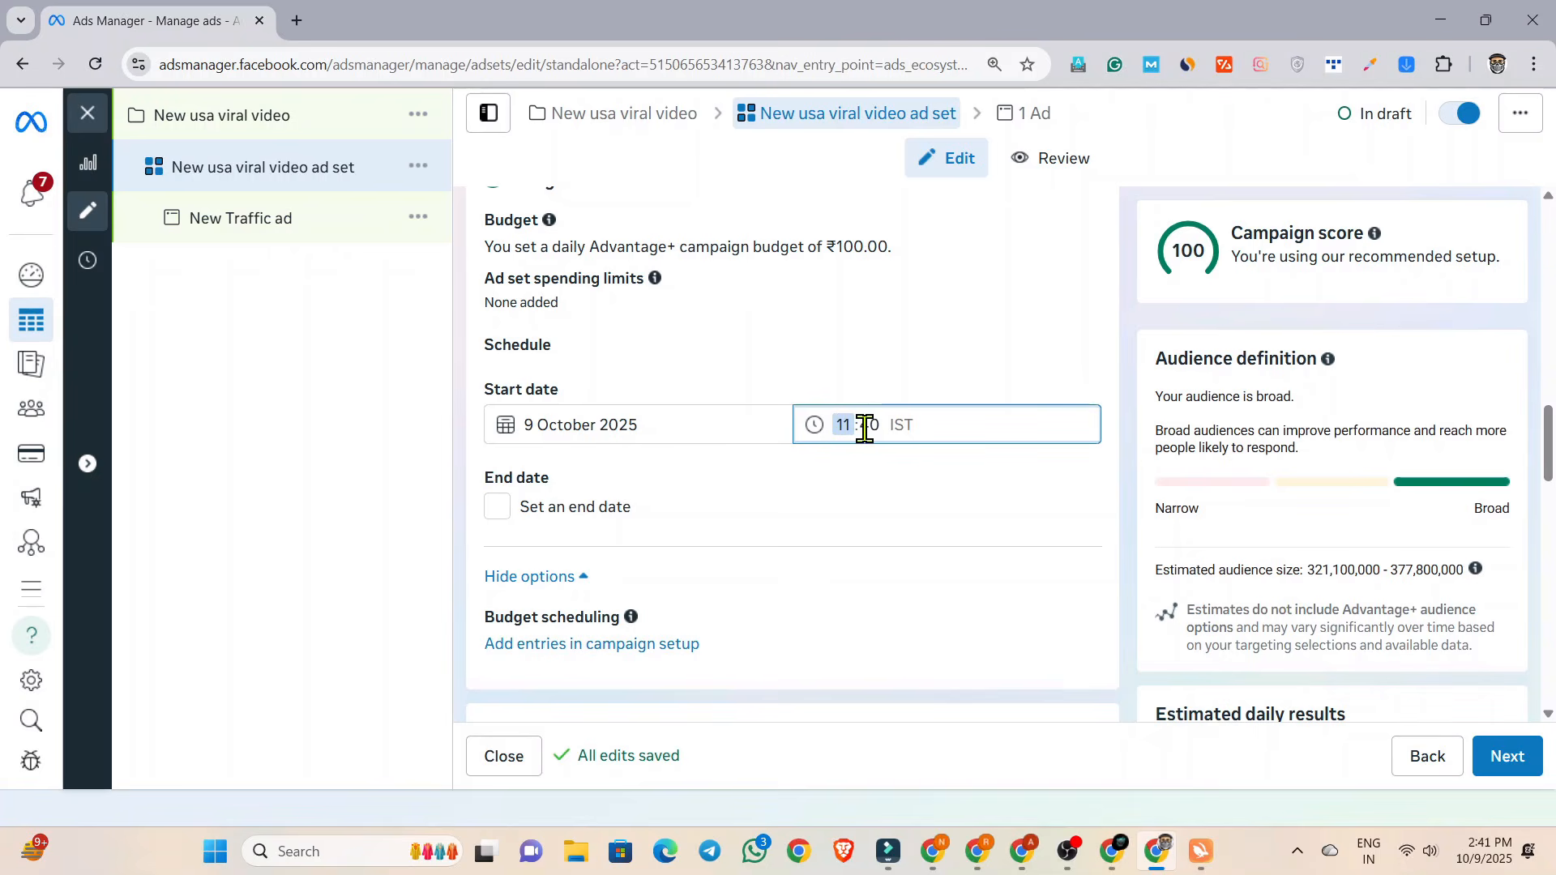
pyautogui.click(868, 426)
pyautogui.click(784, 401)
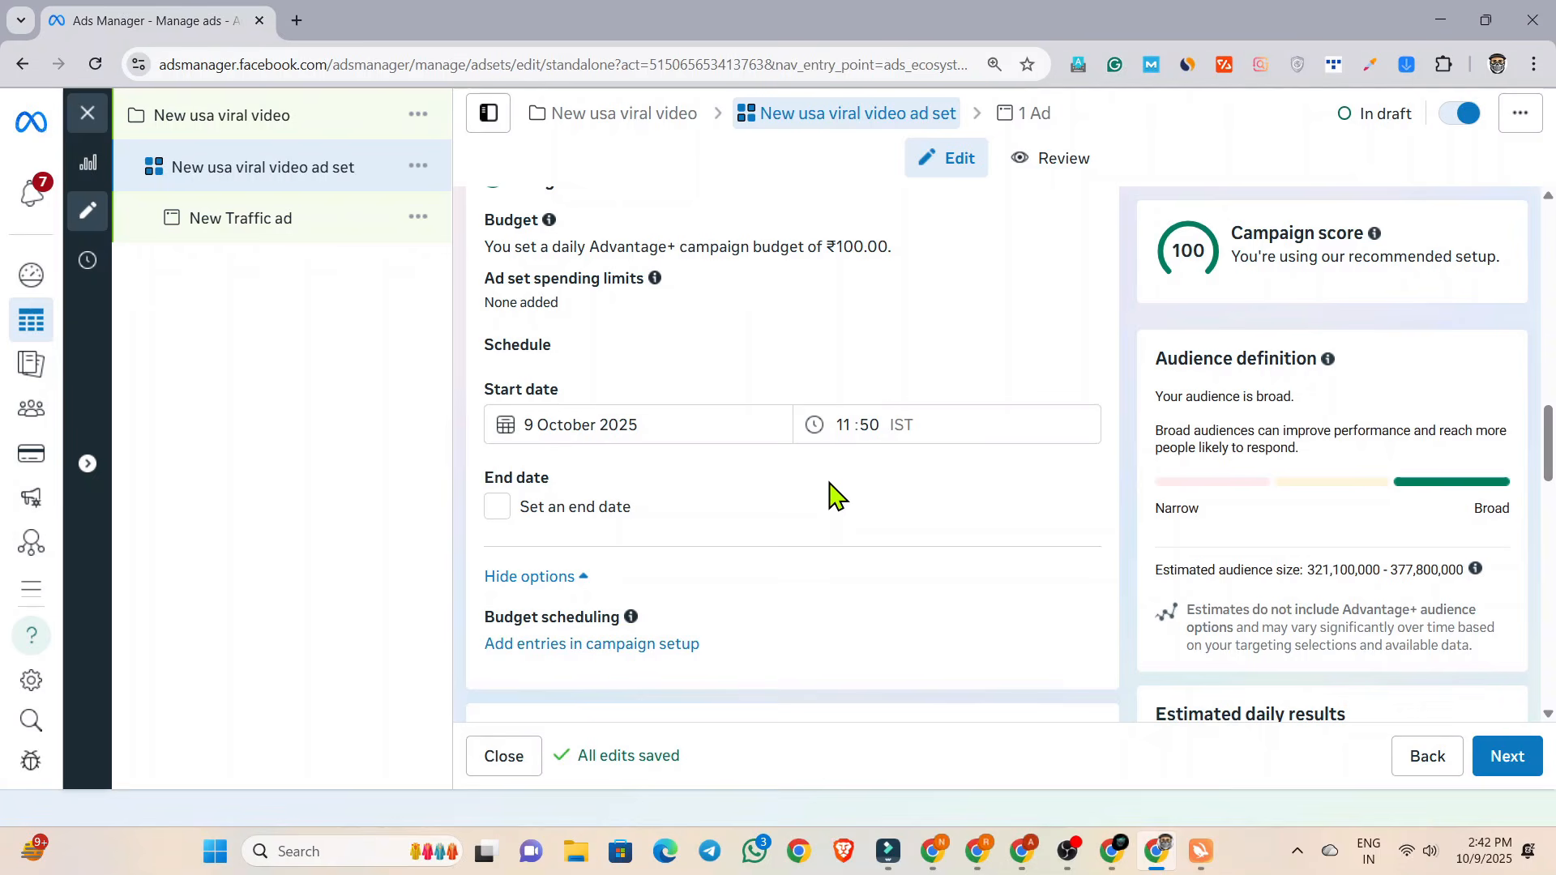
# Set the ad set's location targeting to the United States and remove India from the included locations.
pyautogui.scroll(-6, 835, 494)
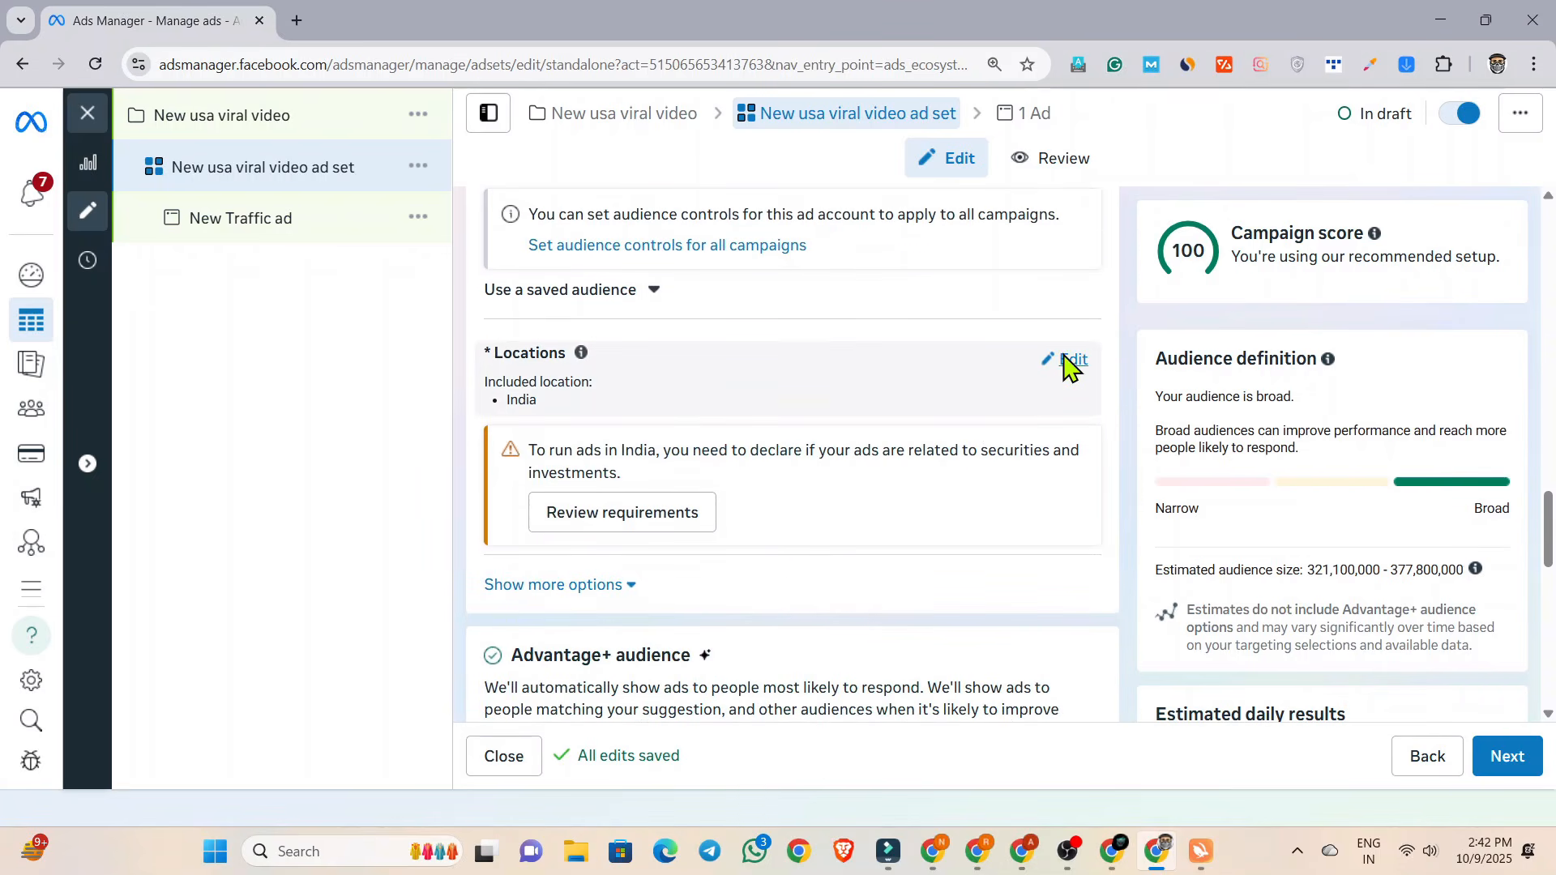
pyautogui.click(1068, 360)
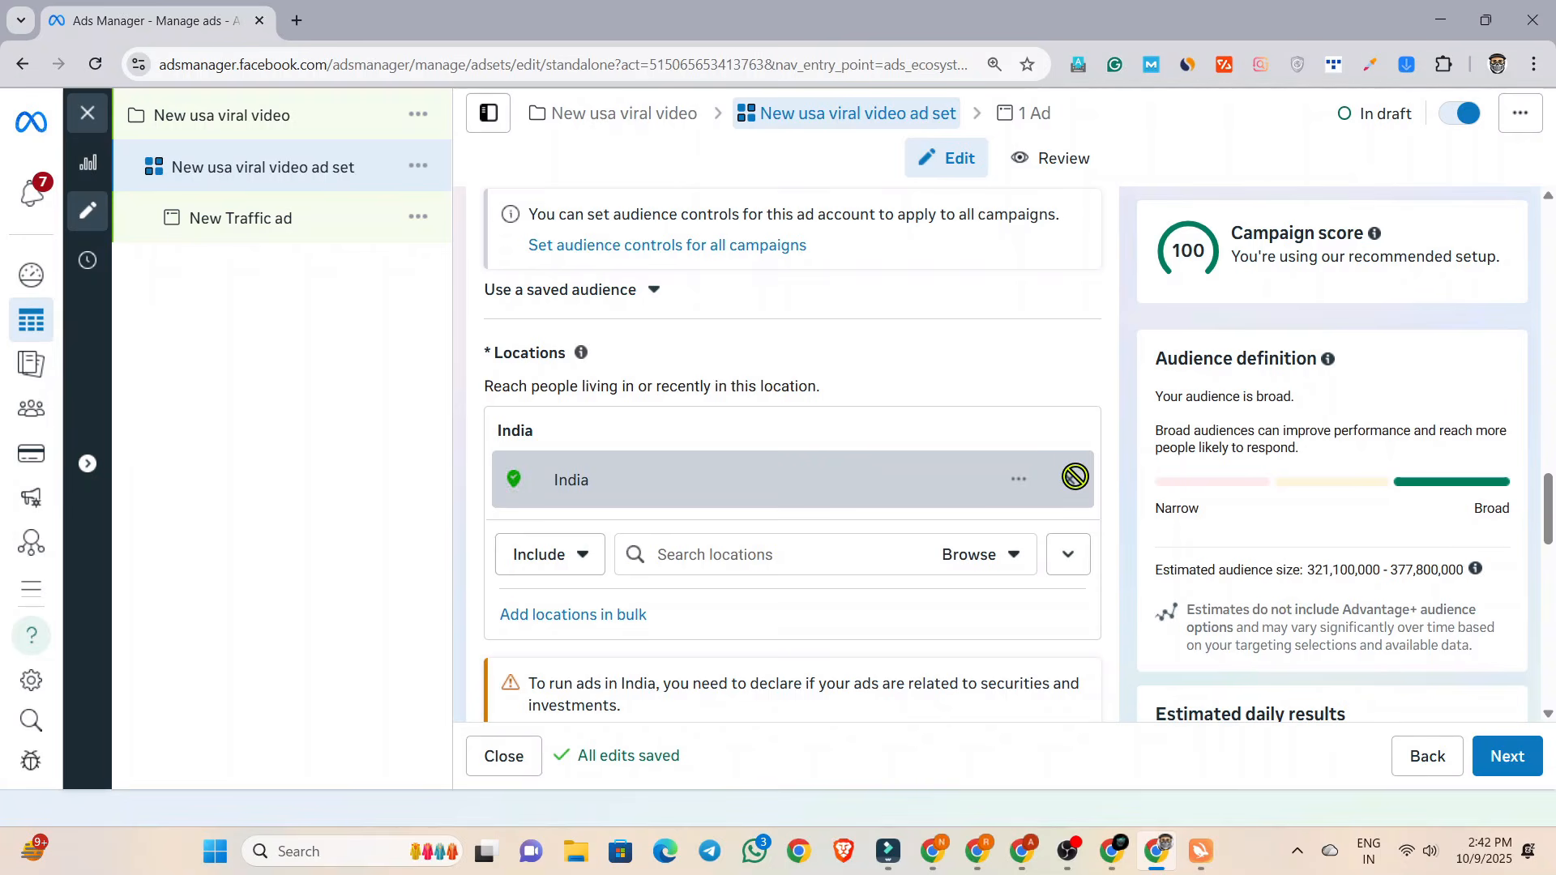
pyautogui.click(735, 552)
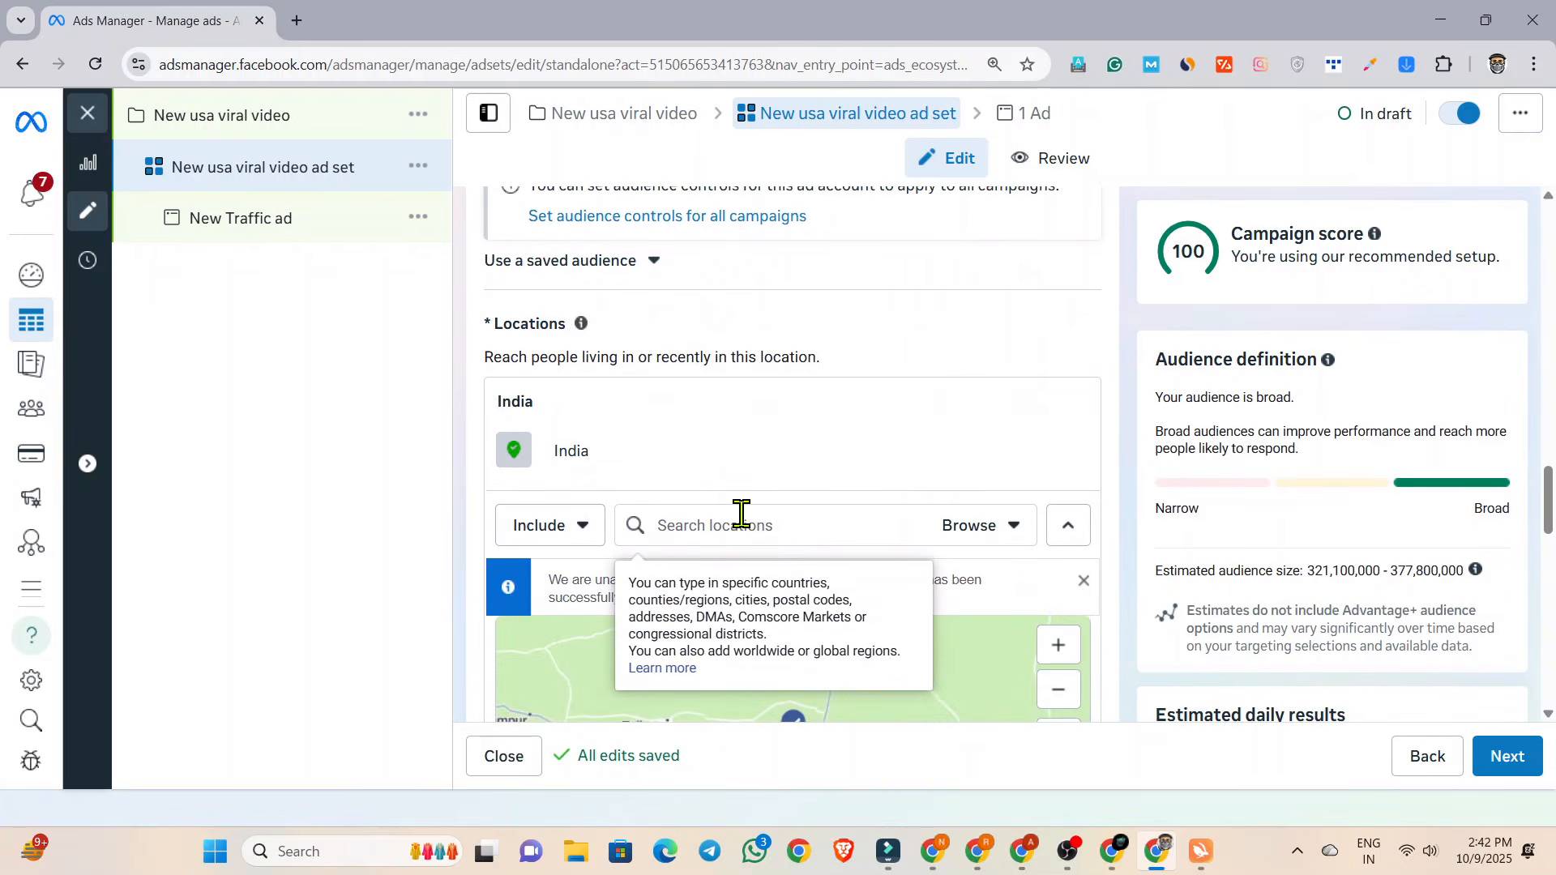
pyautogui.write('USA')
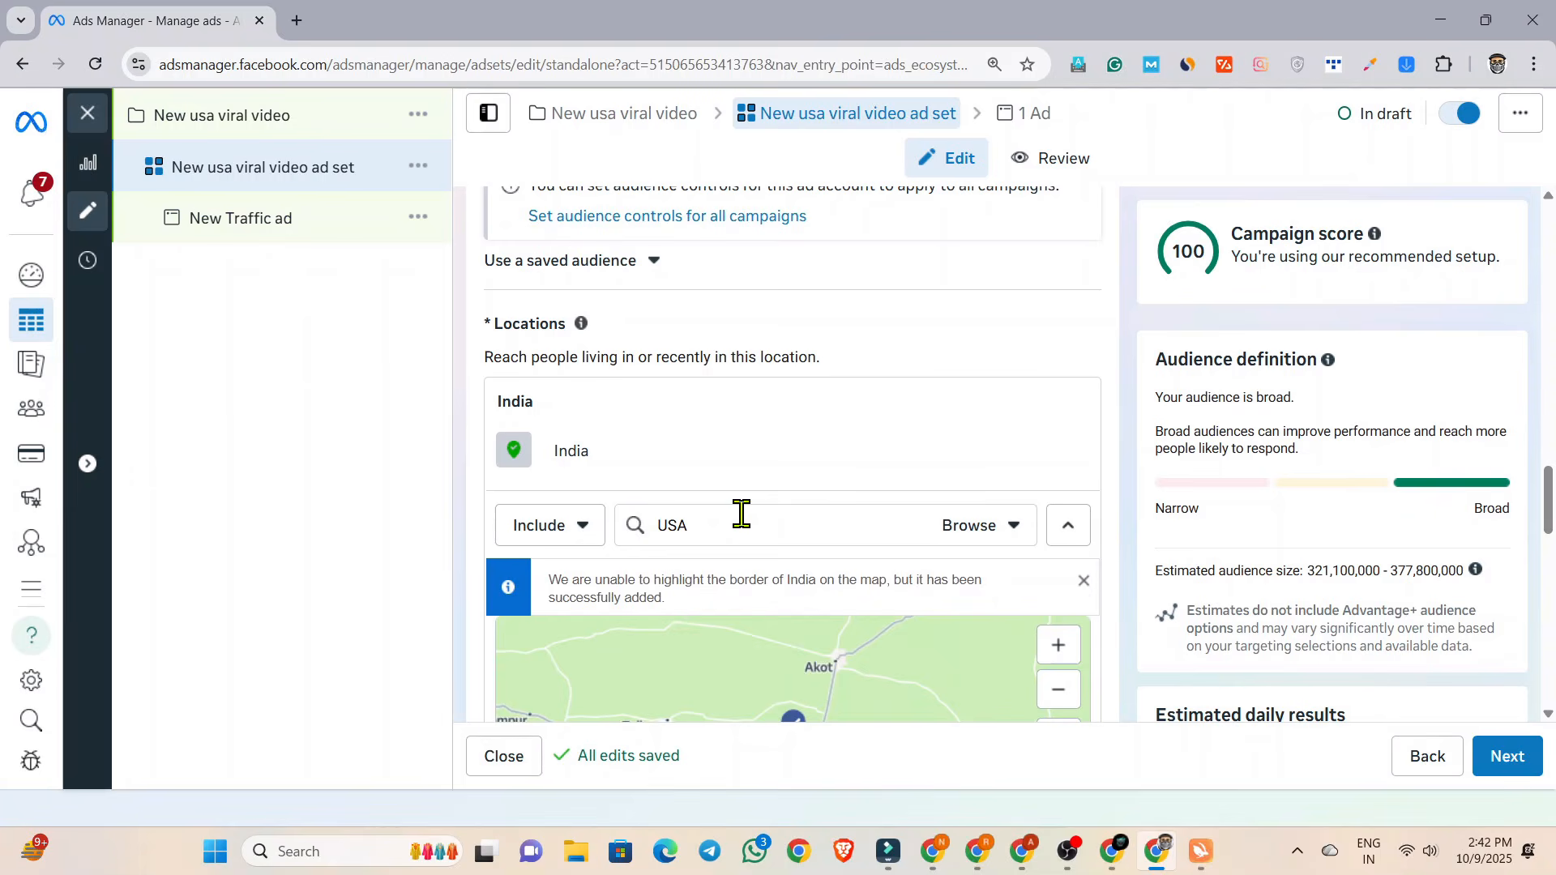
pyautogui.click(697, 571)
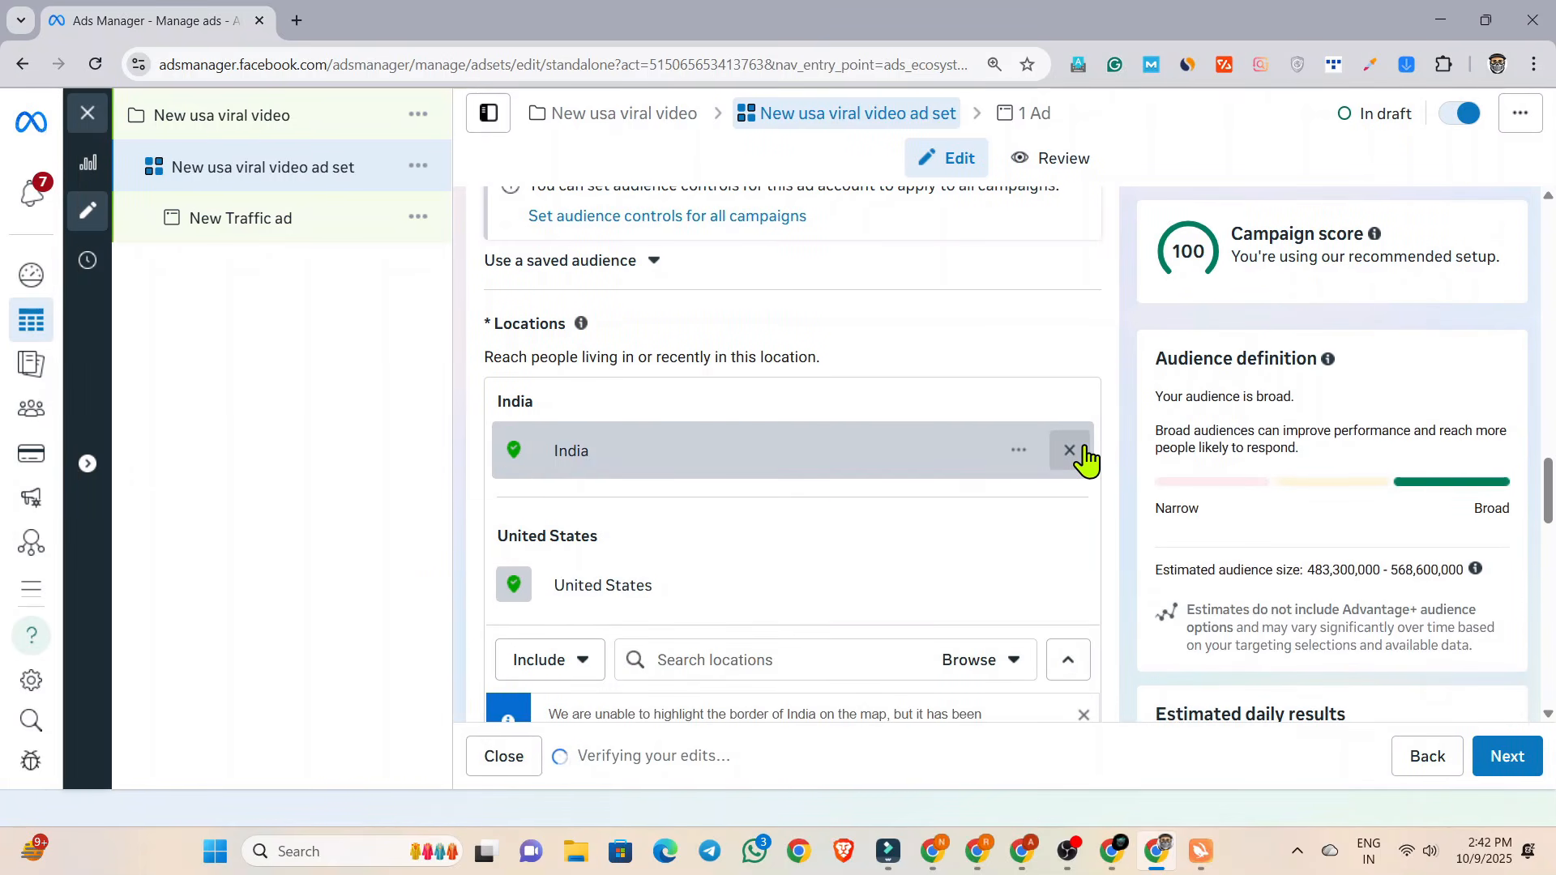
pyautogui.click(1069, 450)
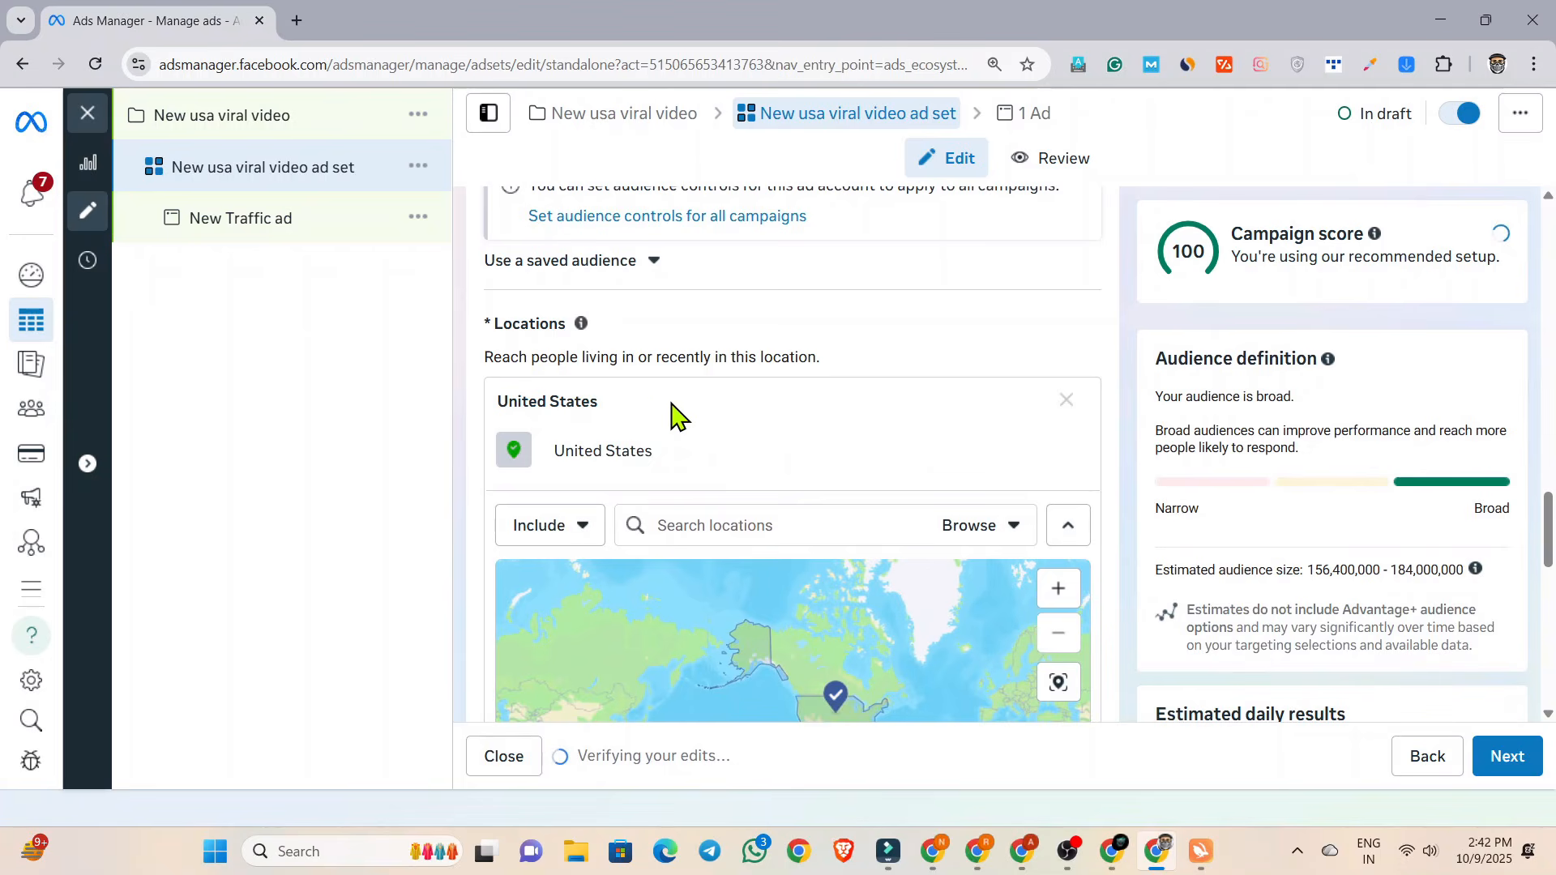
# Add an audience suggestion to the ad set and set its minimum age to 25.
pyautogui.scroll(-8, 672, 414)
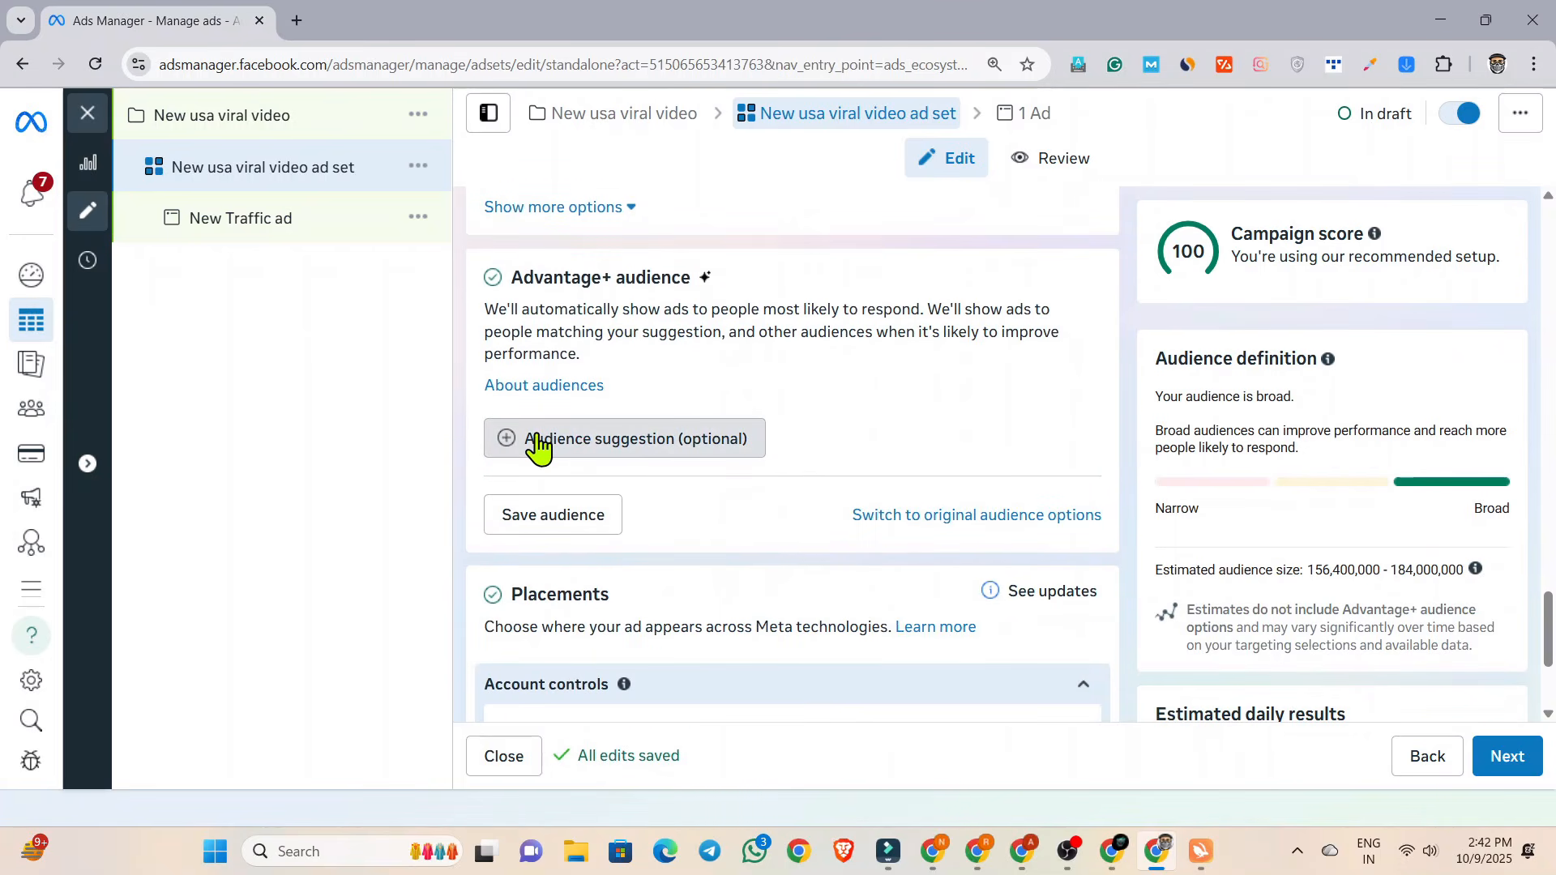
pyautogui.click(541, 443)
pyautogui.scroll(-10, 569, 462)
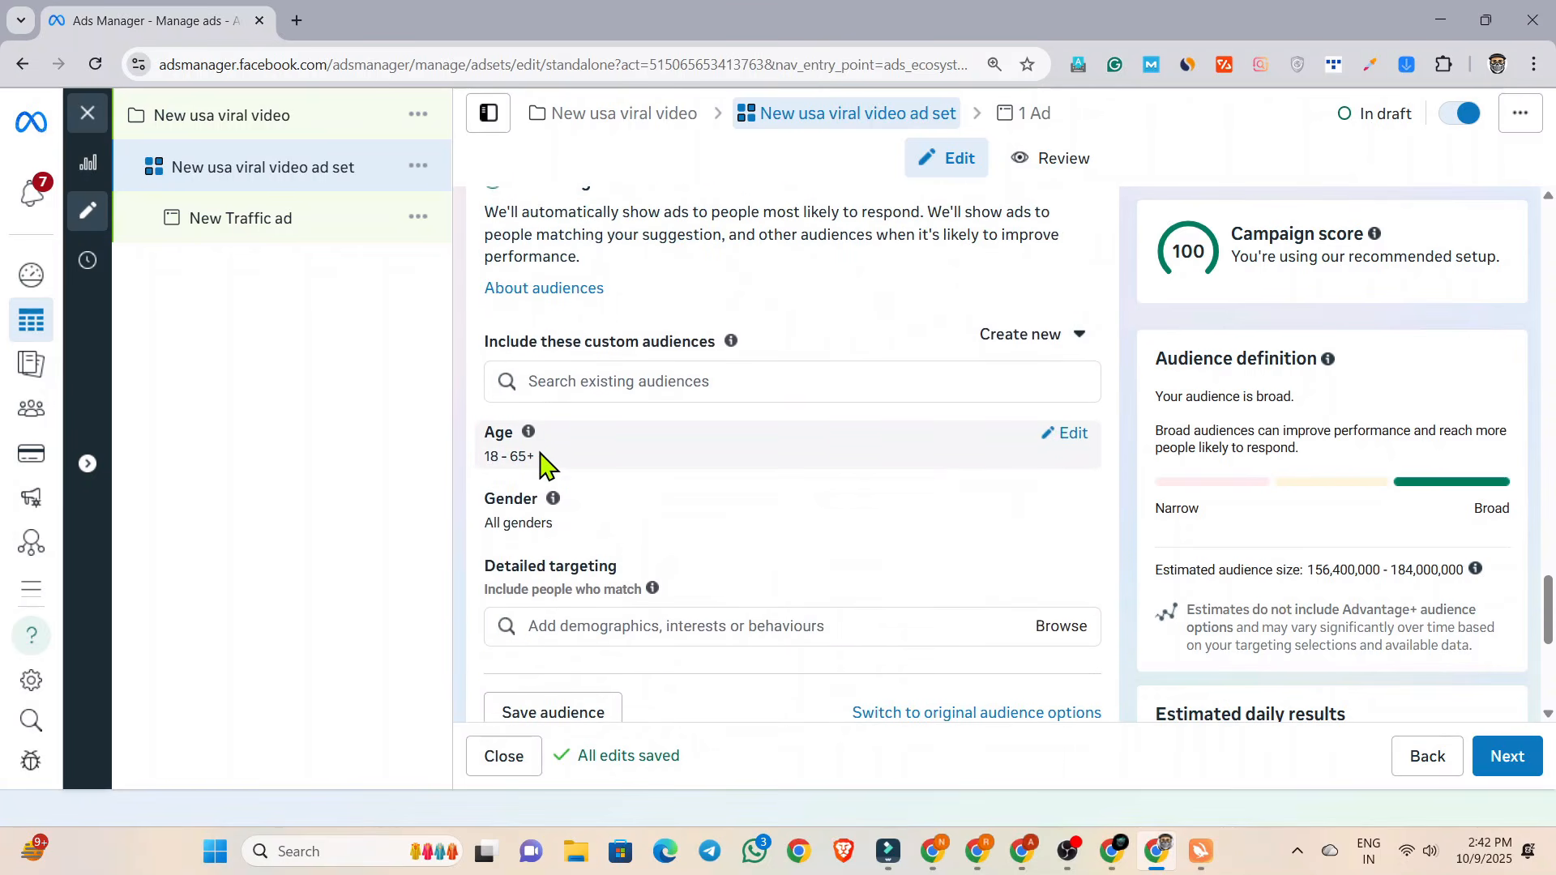
pyautogui.click(1050, 441)
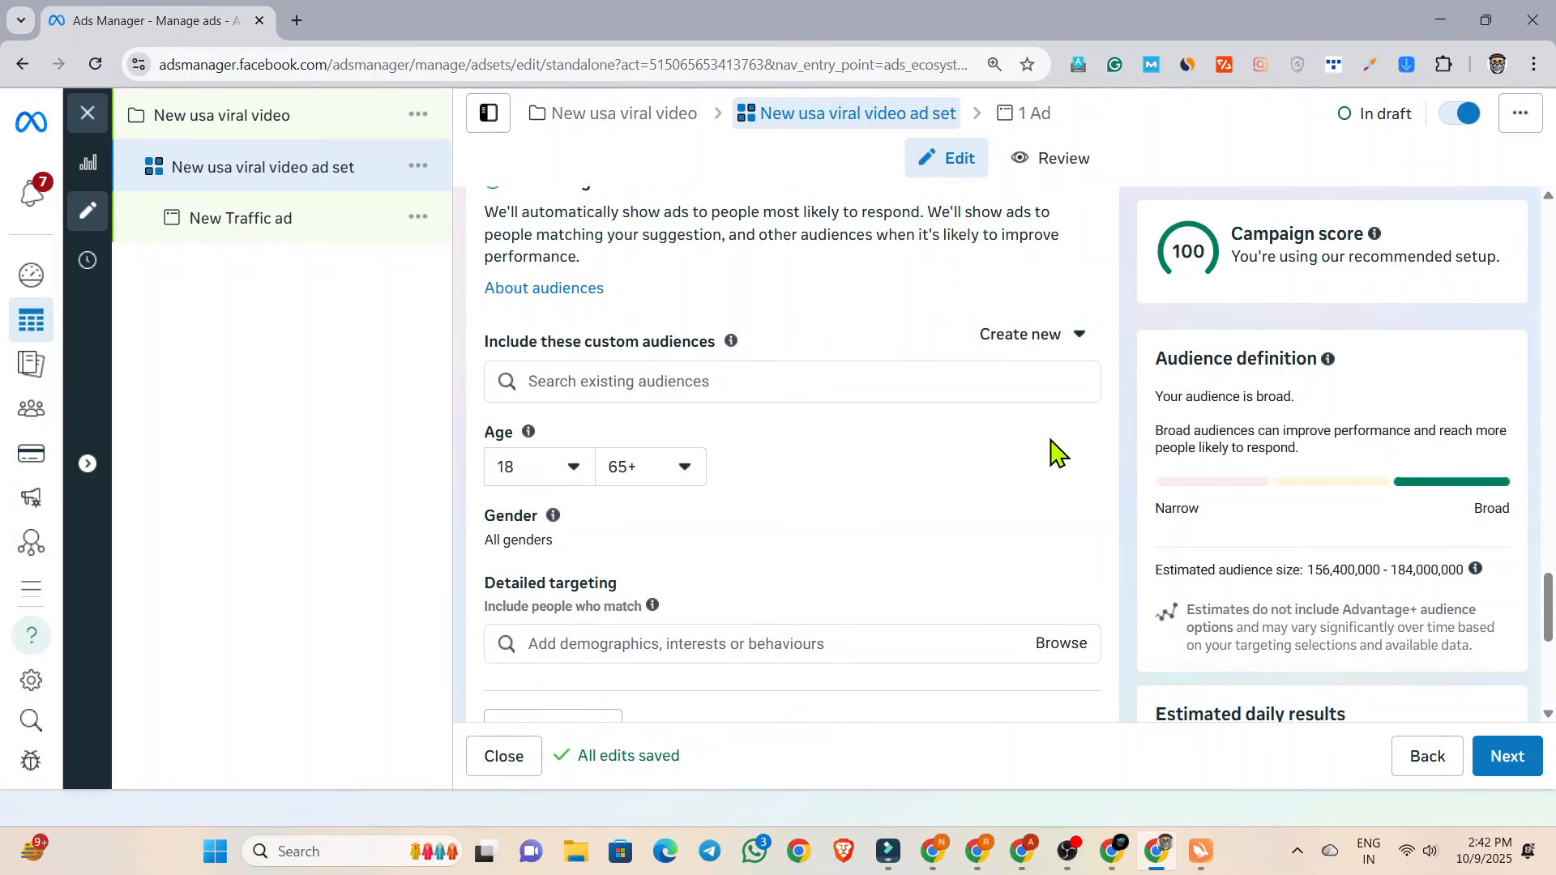
pyautogui.click(519, 470)
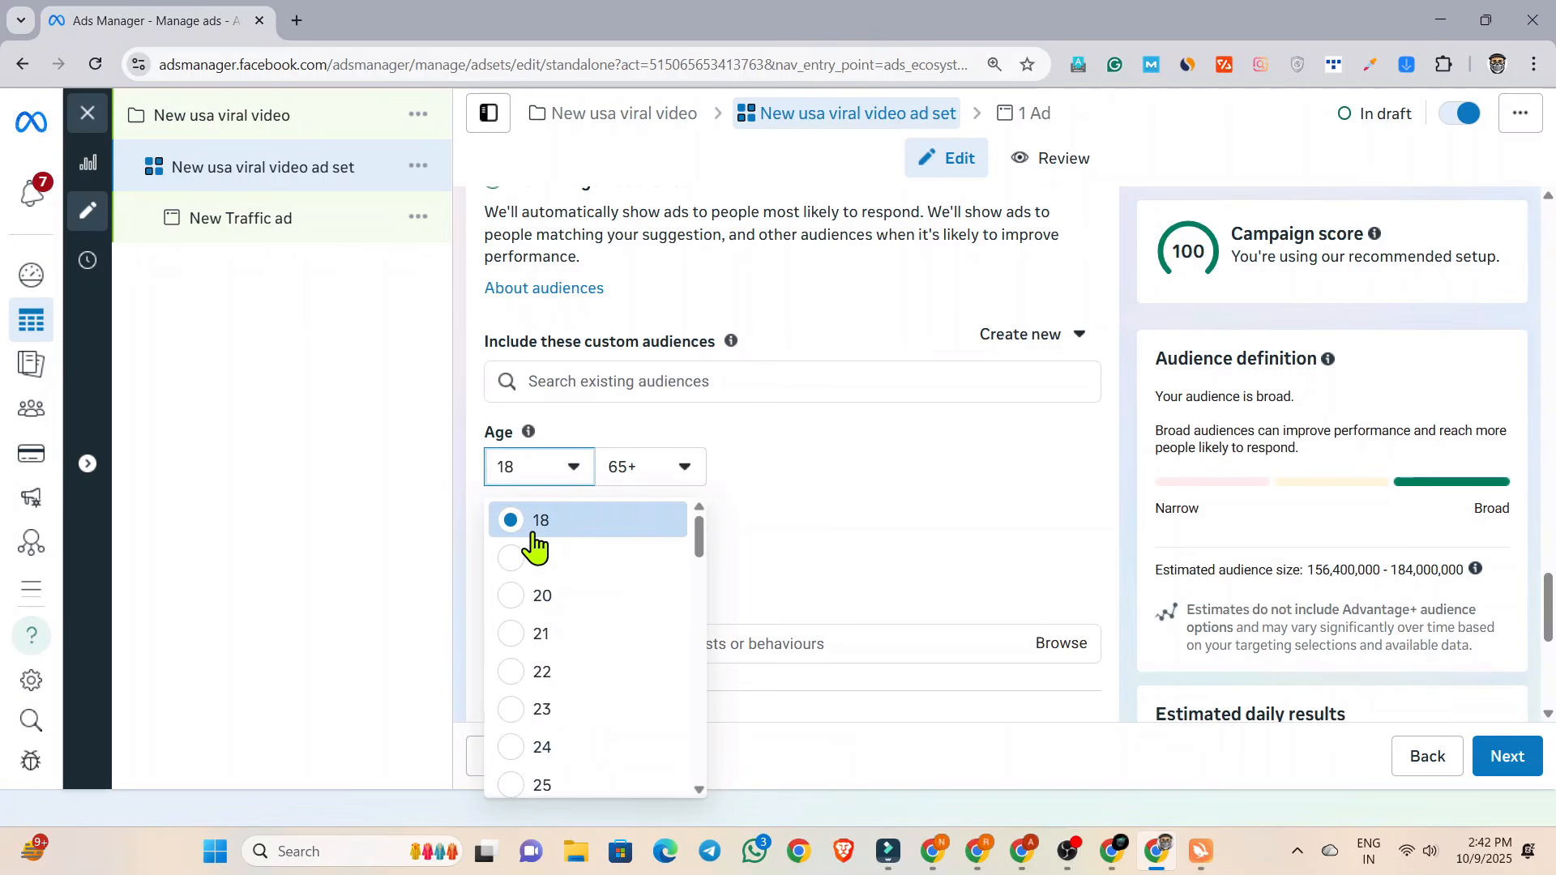
pyautogui.scroll(-3, 535, 547)
pyautogui.scroll(3, 534, 547)
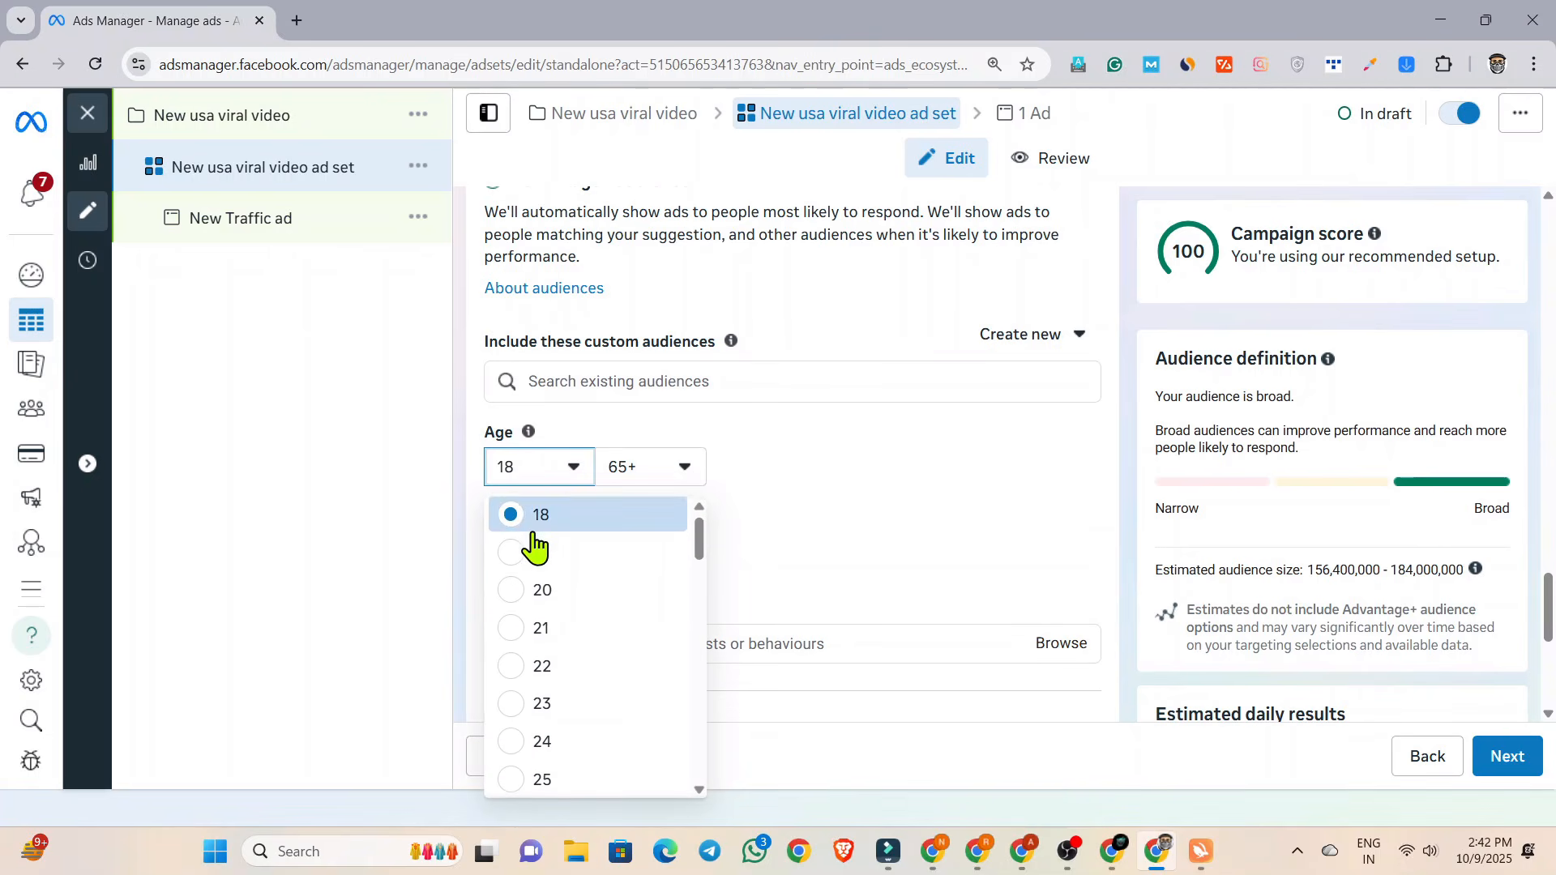
pyautogui.scroll(-3, 530, 559)
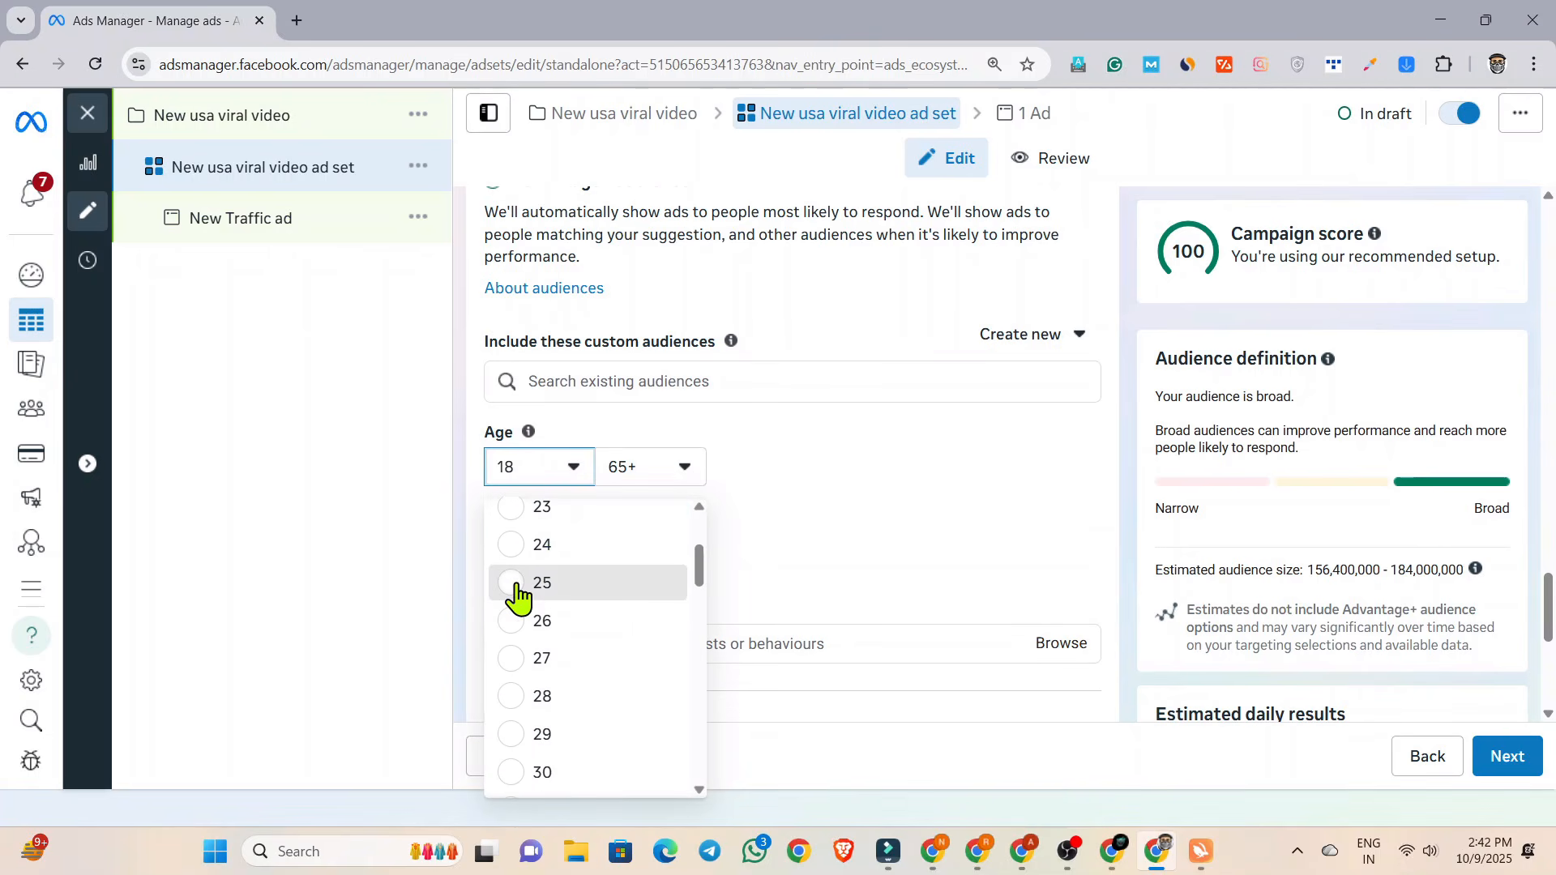
pyautogui.click(517, 583)
pyautogui.scroll(5, 567, 527)
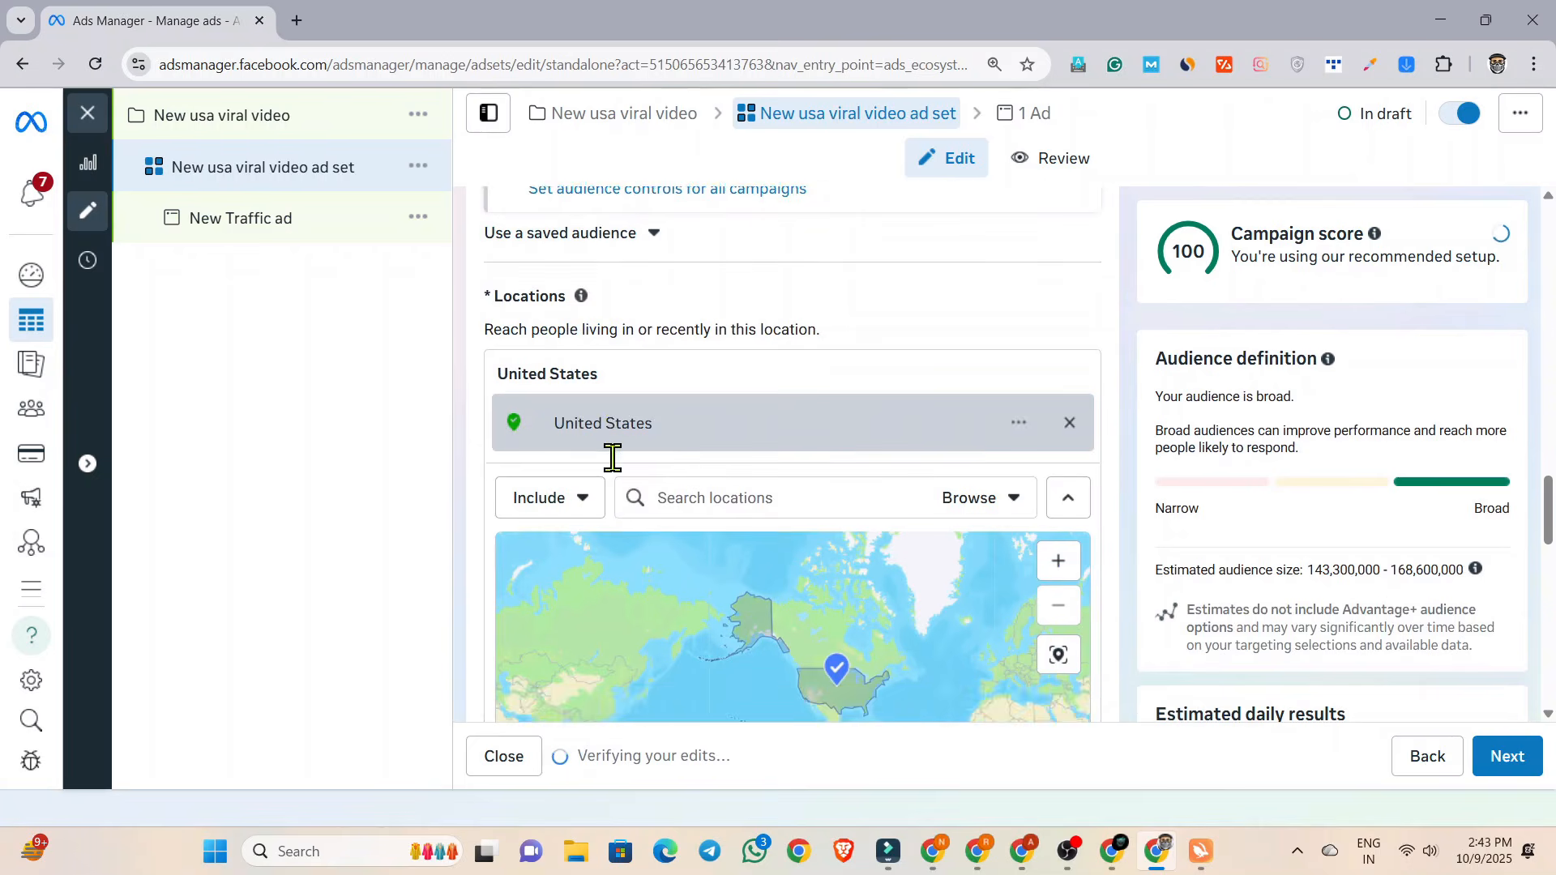
# Restrict the suggested audience's gender to Men.
pyautogui.scroll(-10, 611, 457)
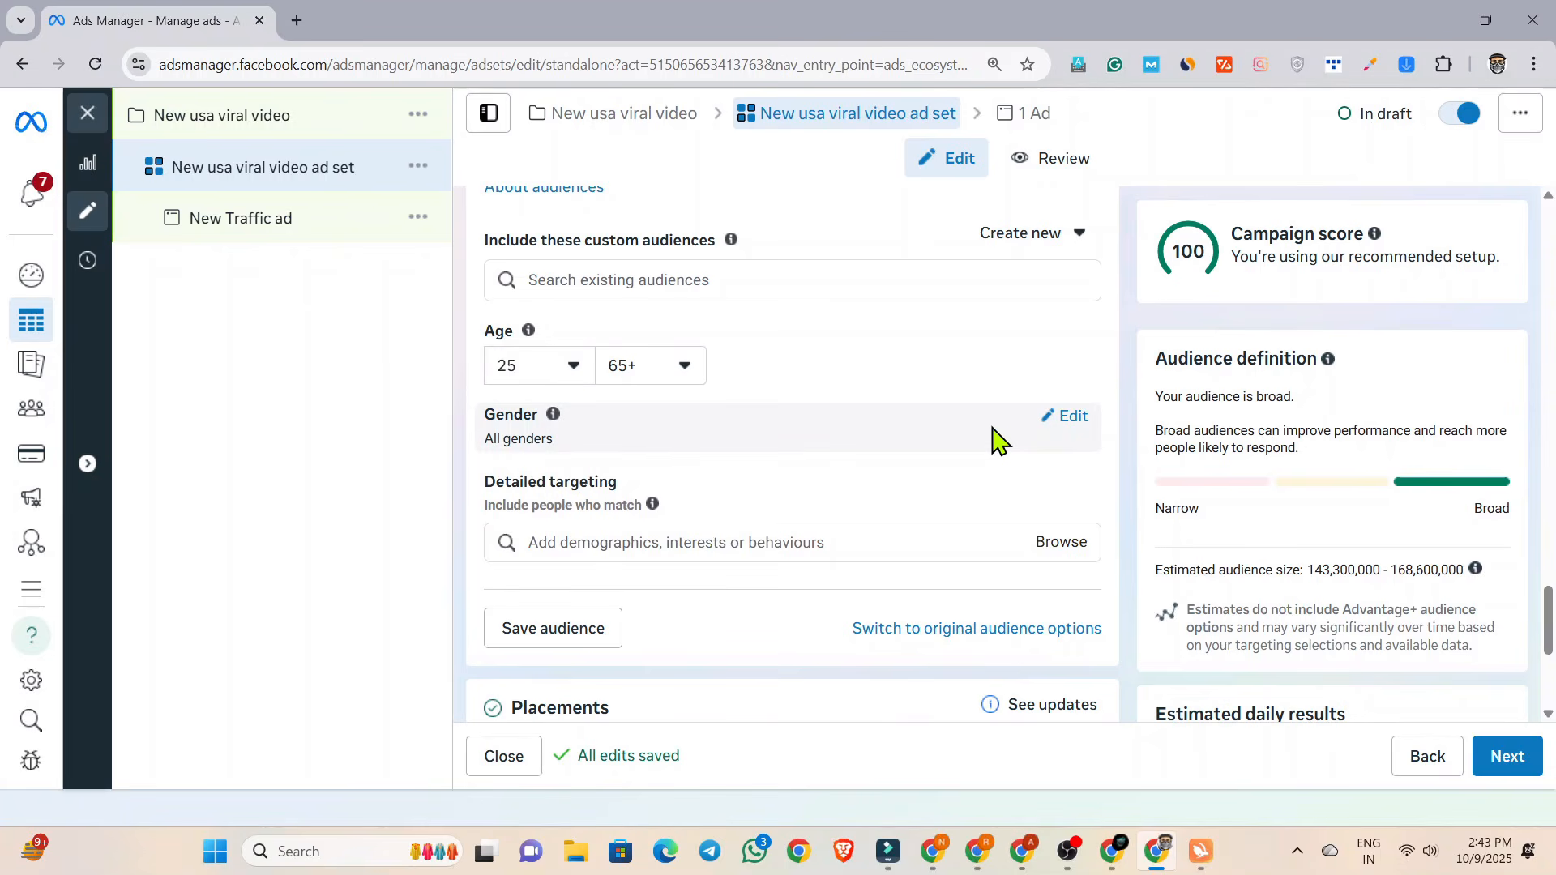
pyautogui.click(1070, 417)
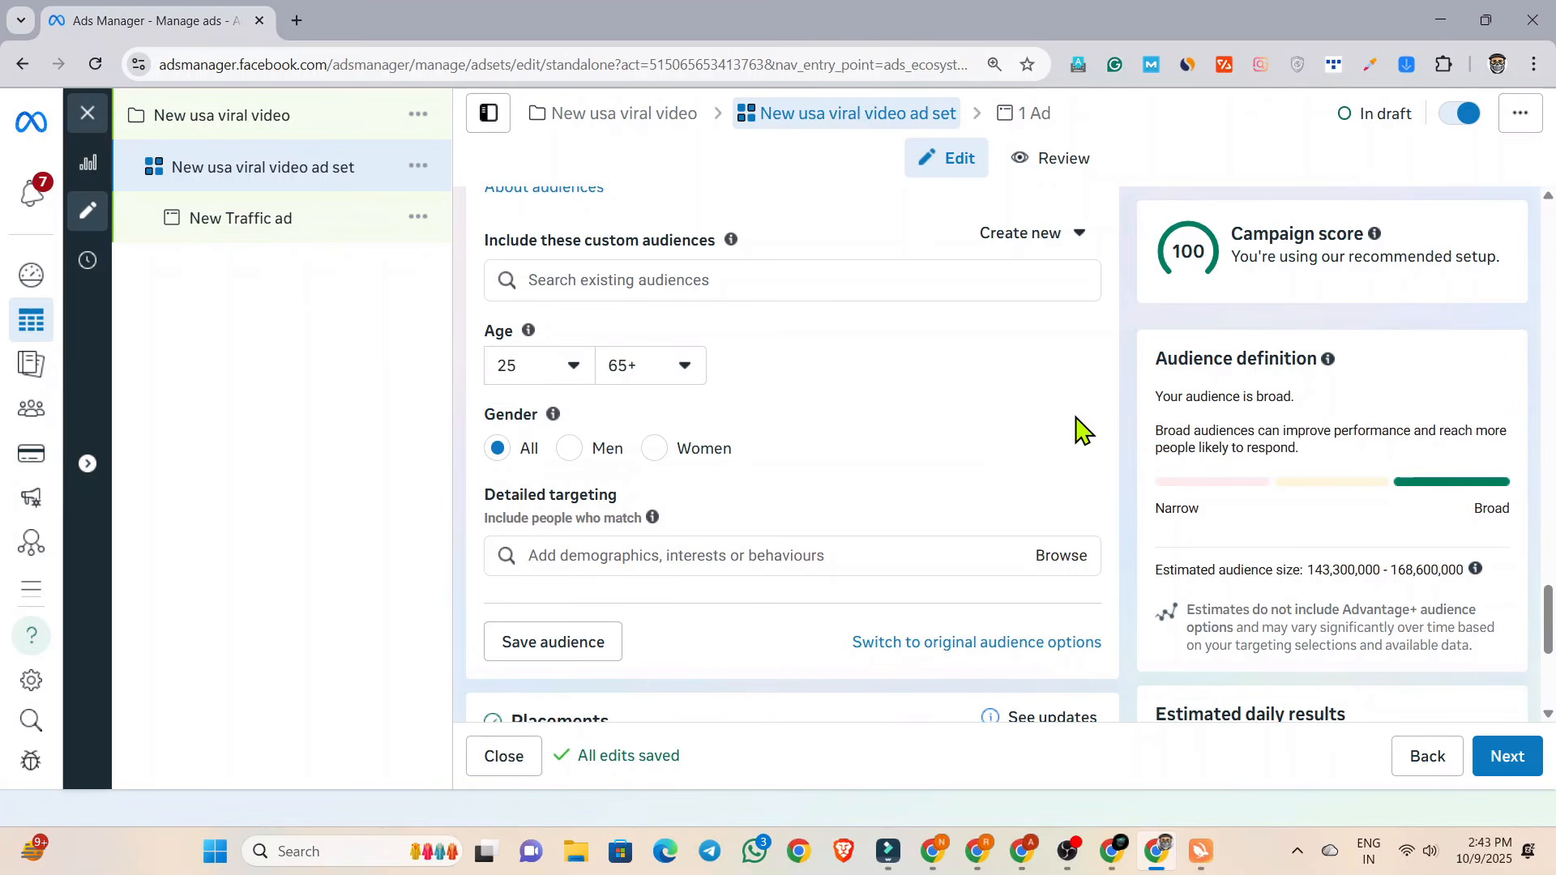
pyautogui.click(570, 448)
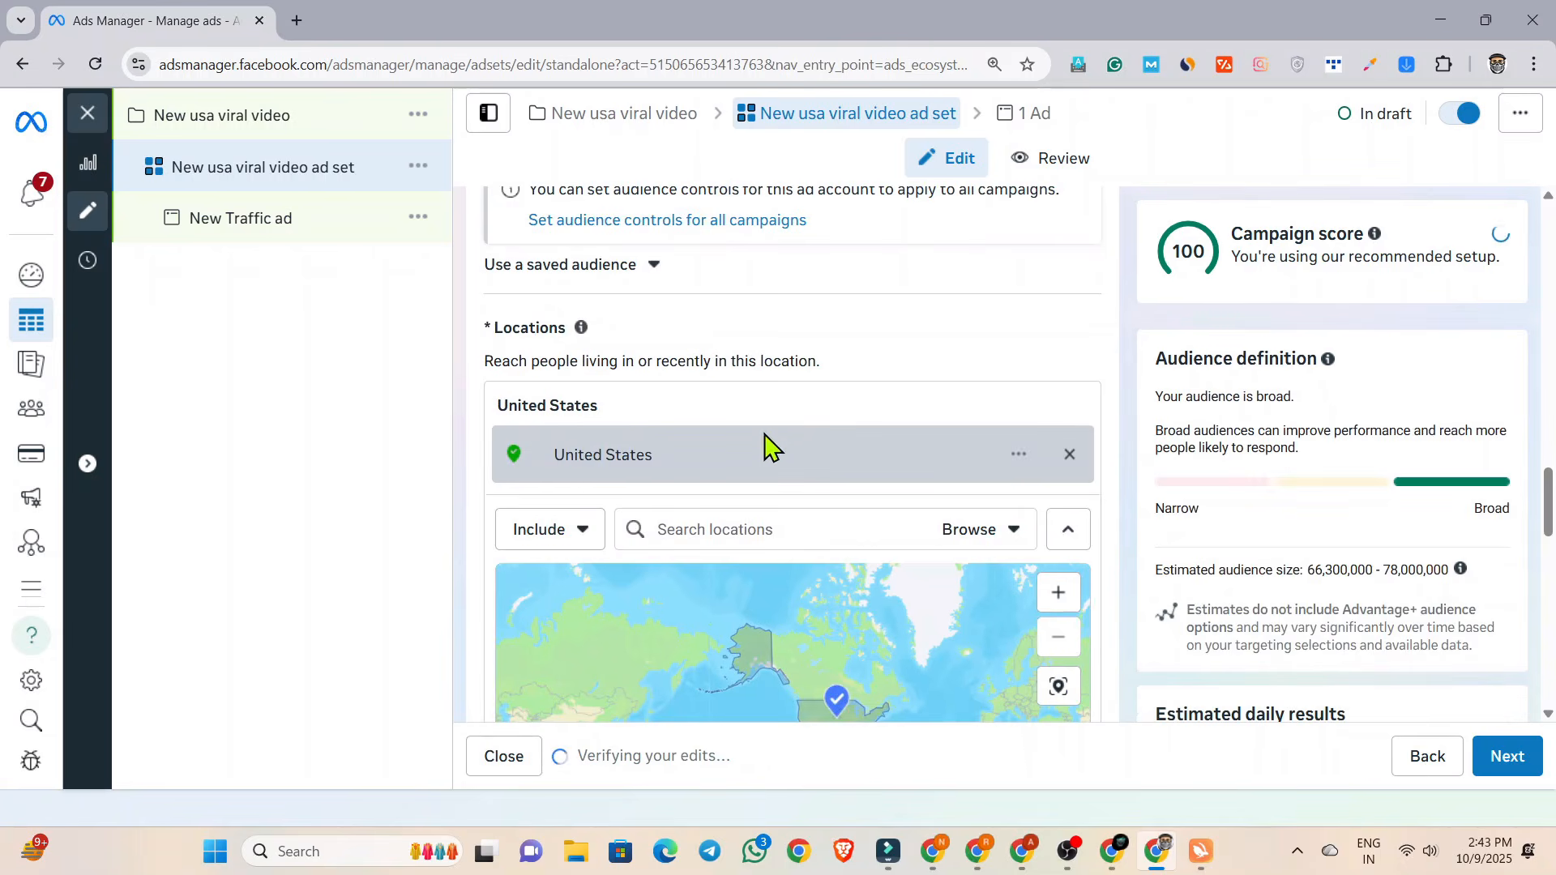
# Switch the ad set from Advantage+ placements to Manual placements.
pyautogui.scroll(-4, 799, 399)
pyautogui.scroll(-10, 799, 399)
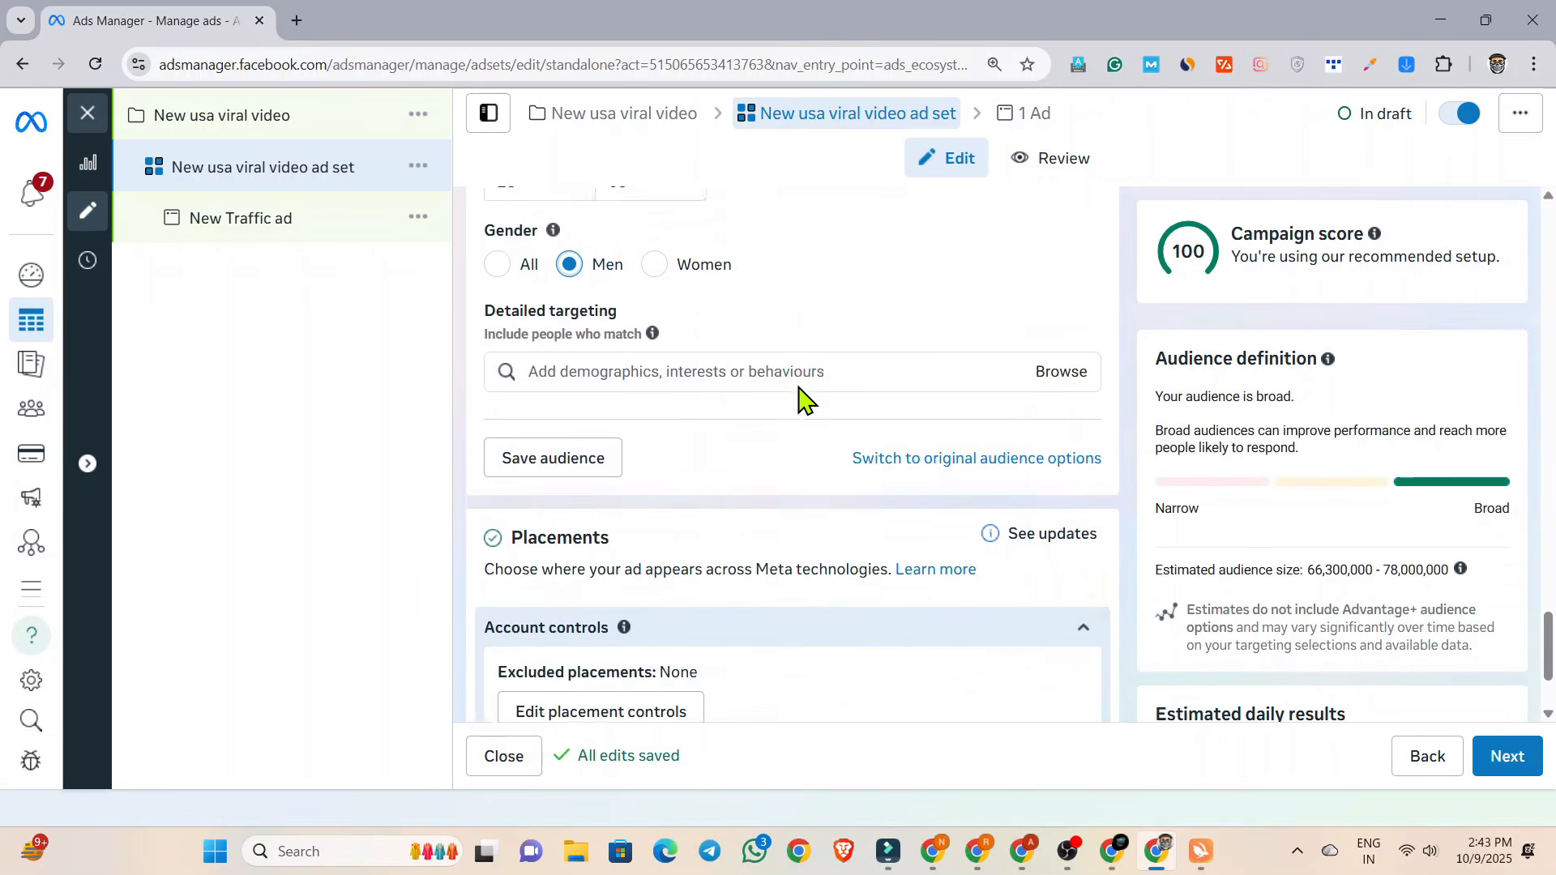
pyautogui.scroll(1, 799, 399)
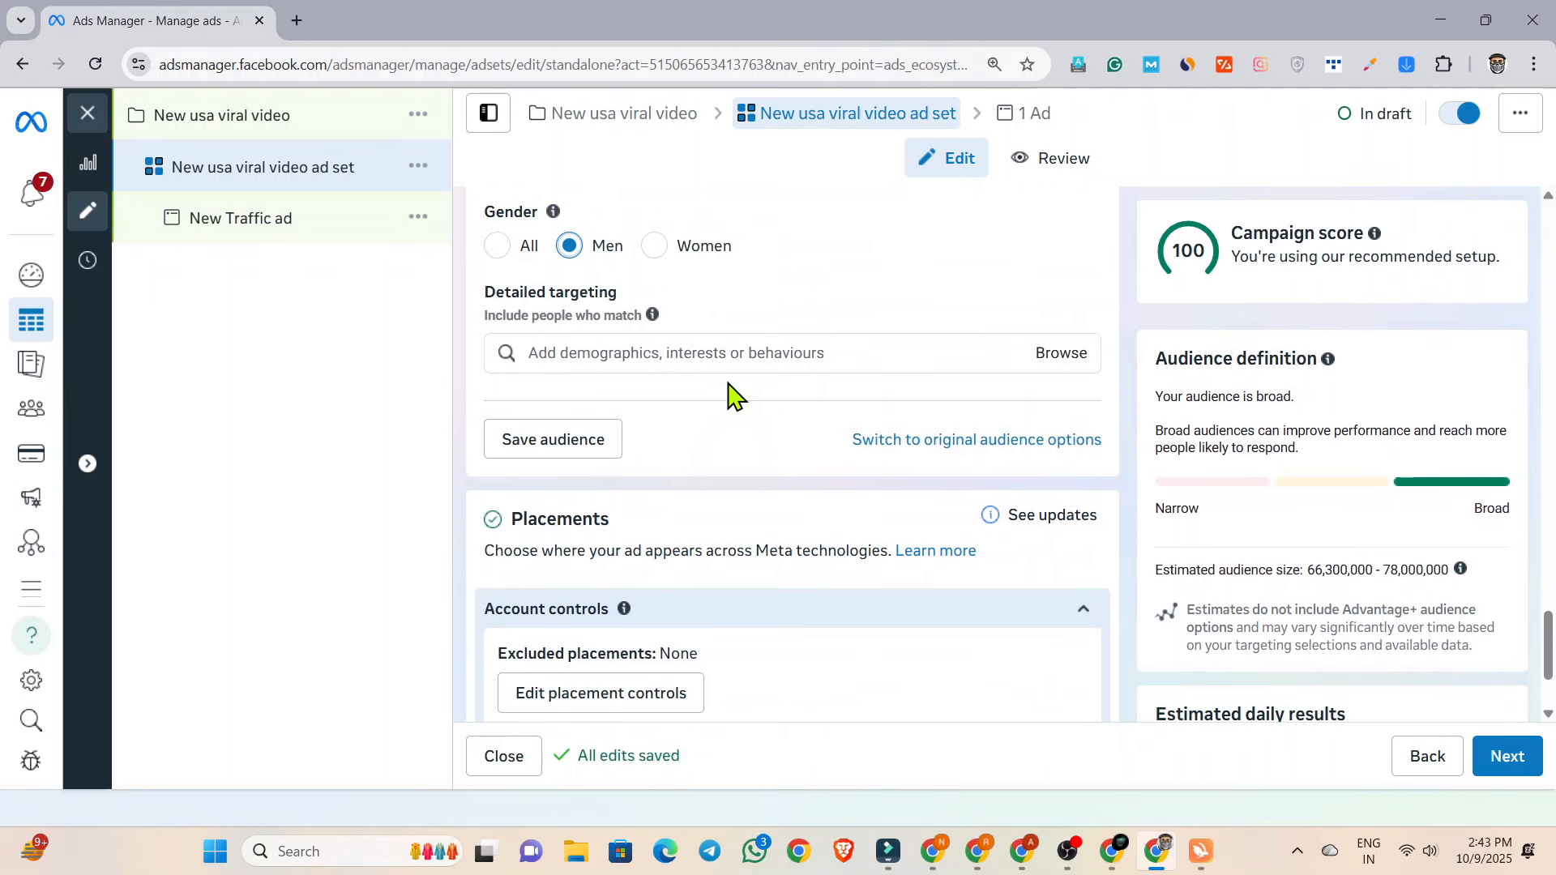
pyautogui.scroll(-2, 729, 397)
pyautogui.click(616, 512)
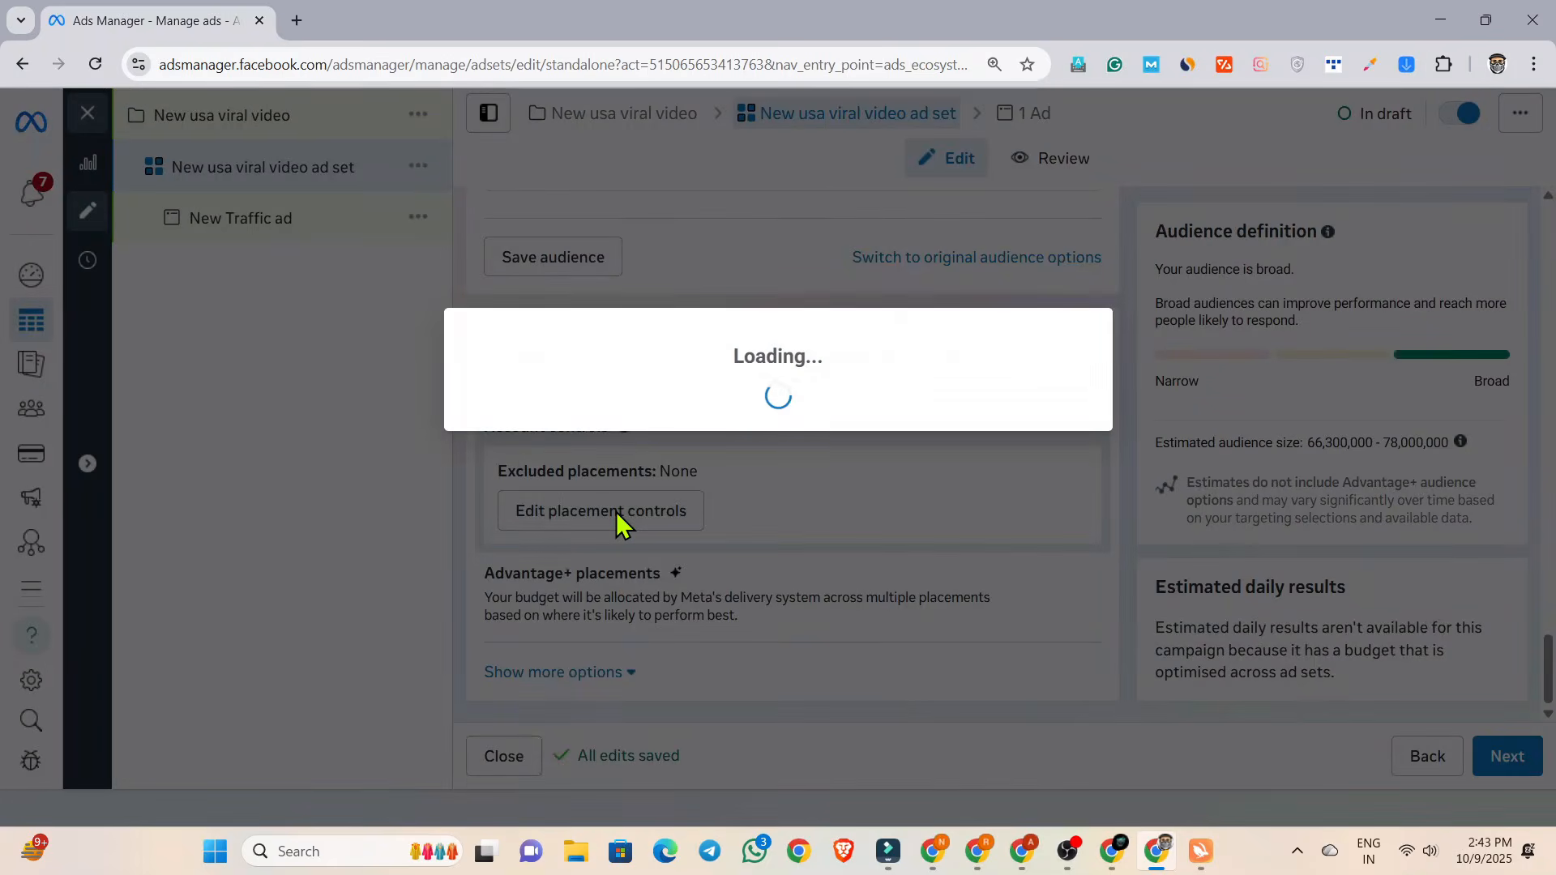
pyautogui.click(887, 478)
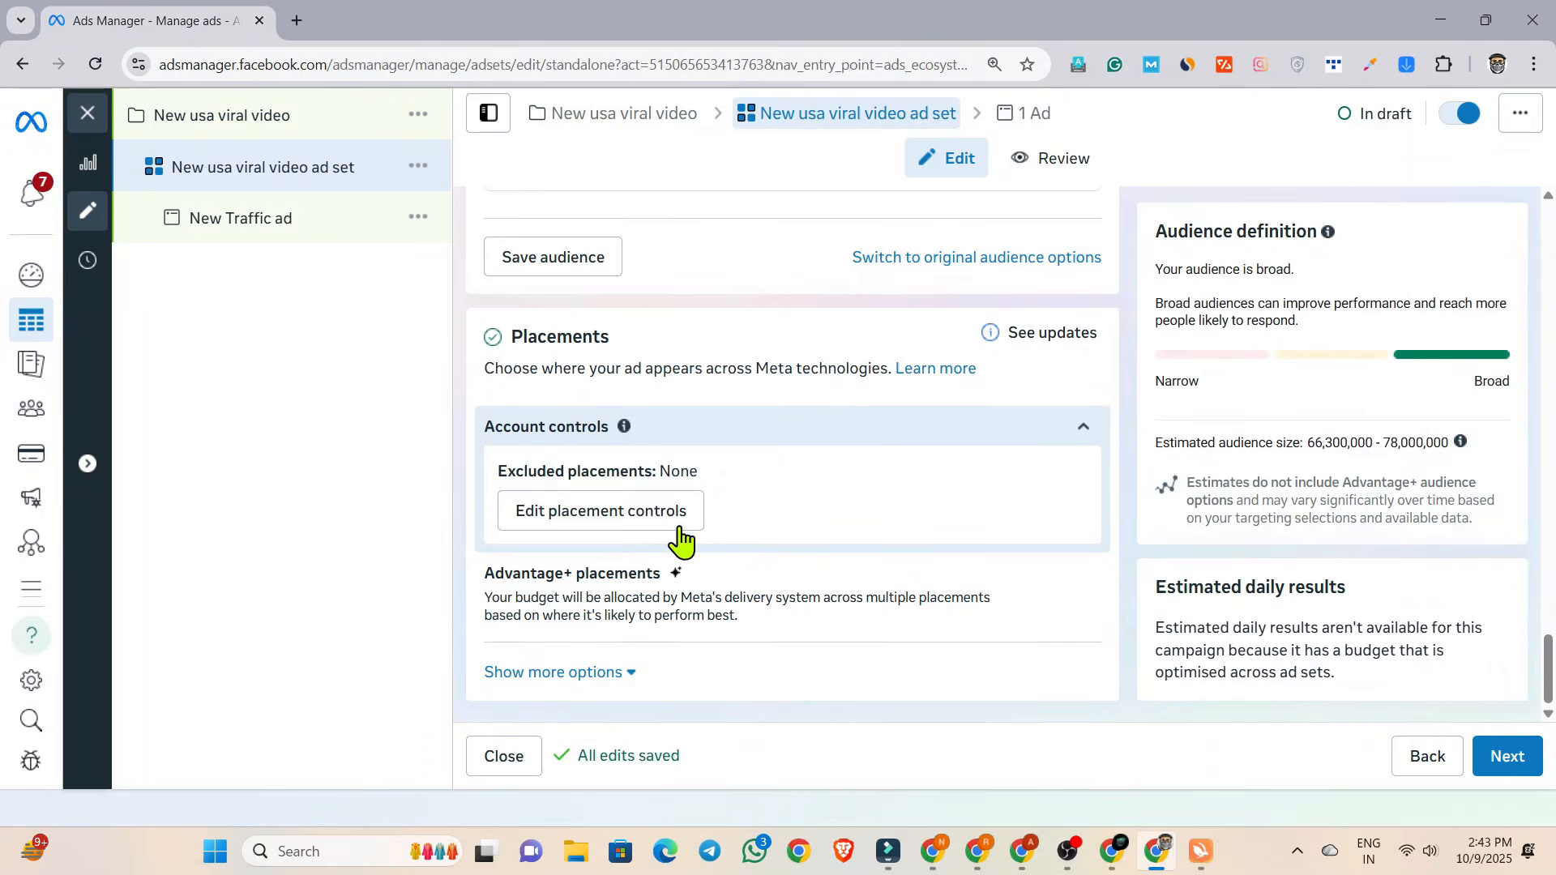
pyautogui.click(1067, 583)
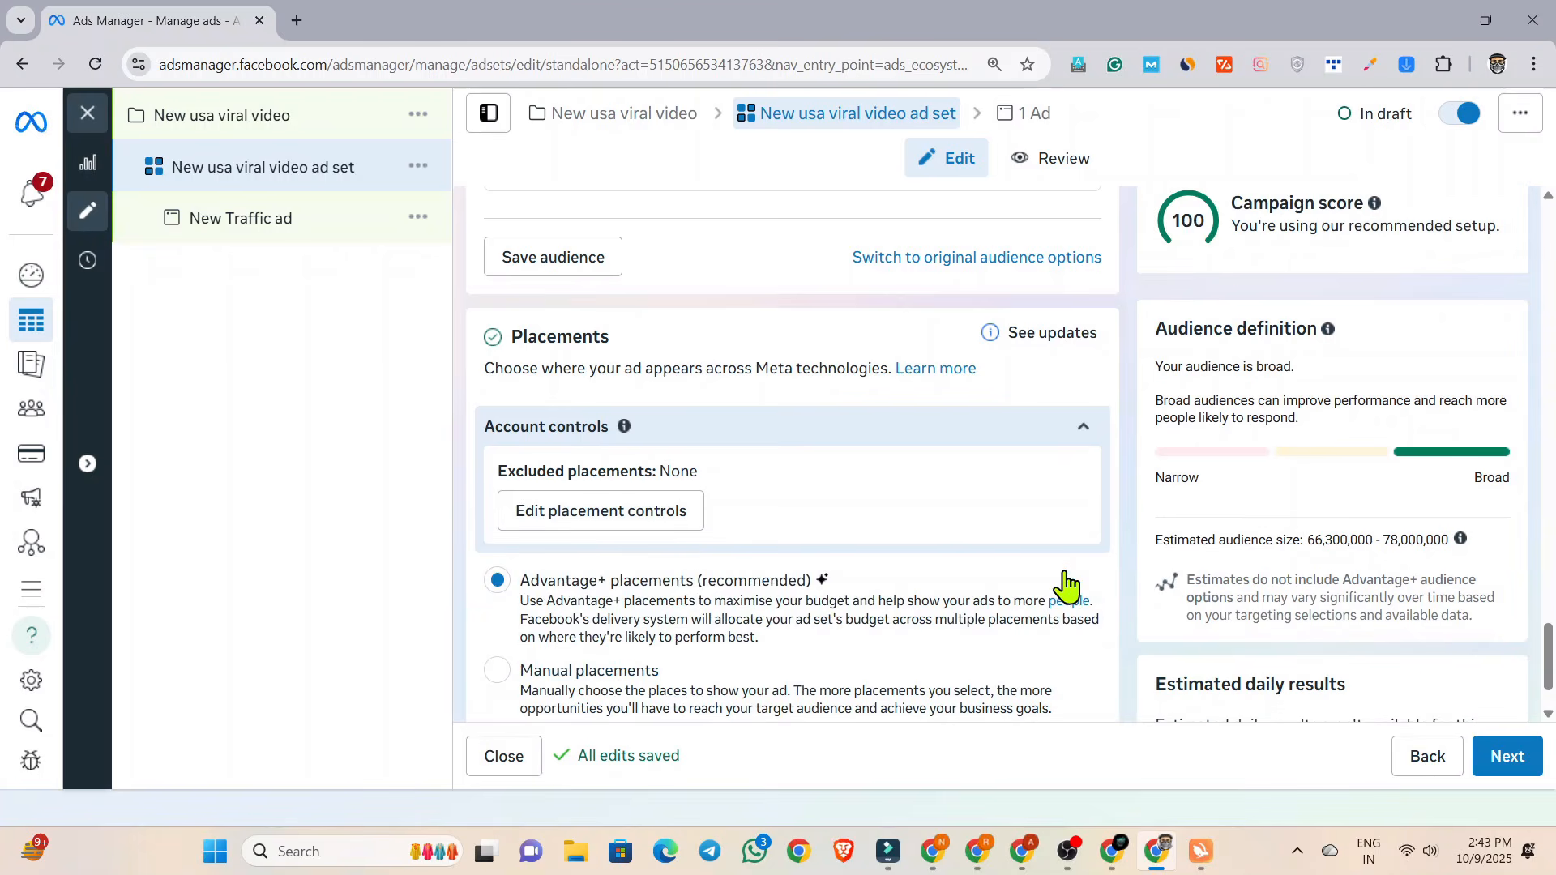
pyautogui.scroll(-1, 820, 565)
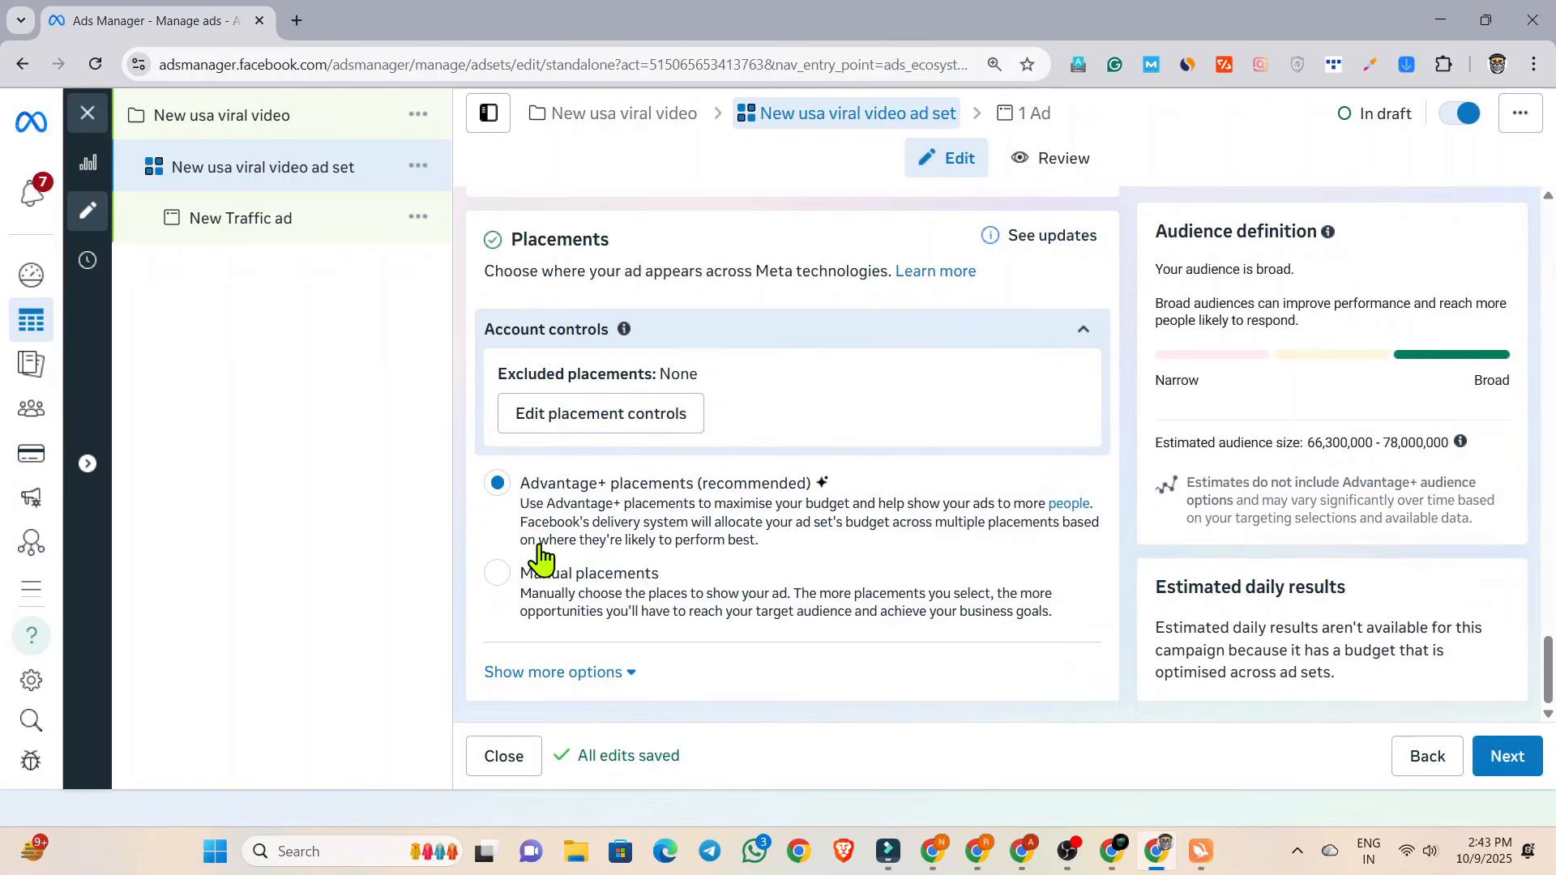
pyautogui.click(828, 565)
pyautogui.scroll(-4, 826, 562)
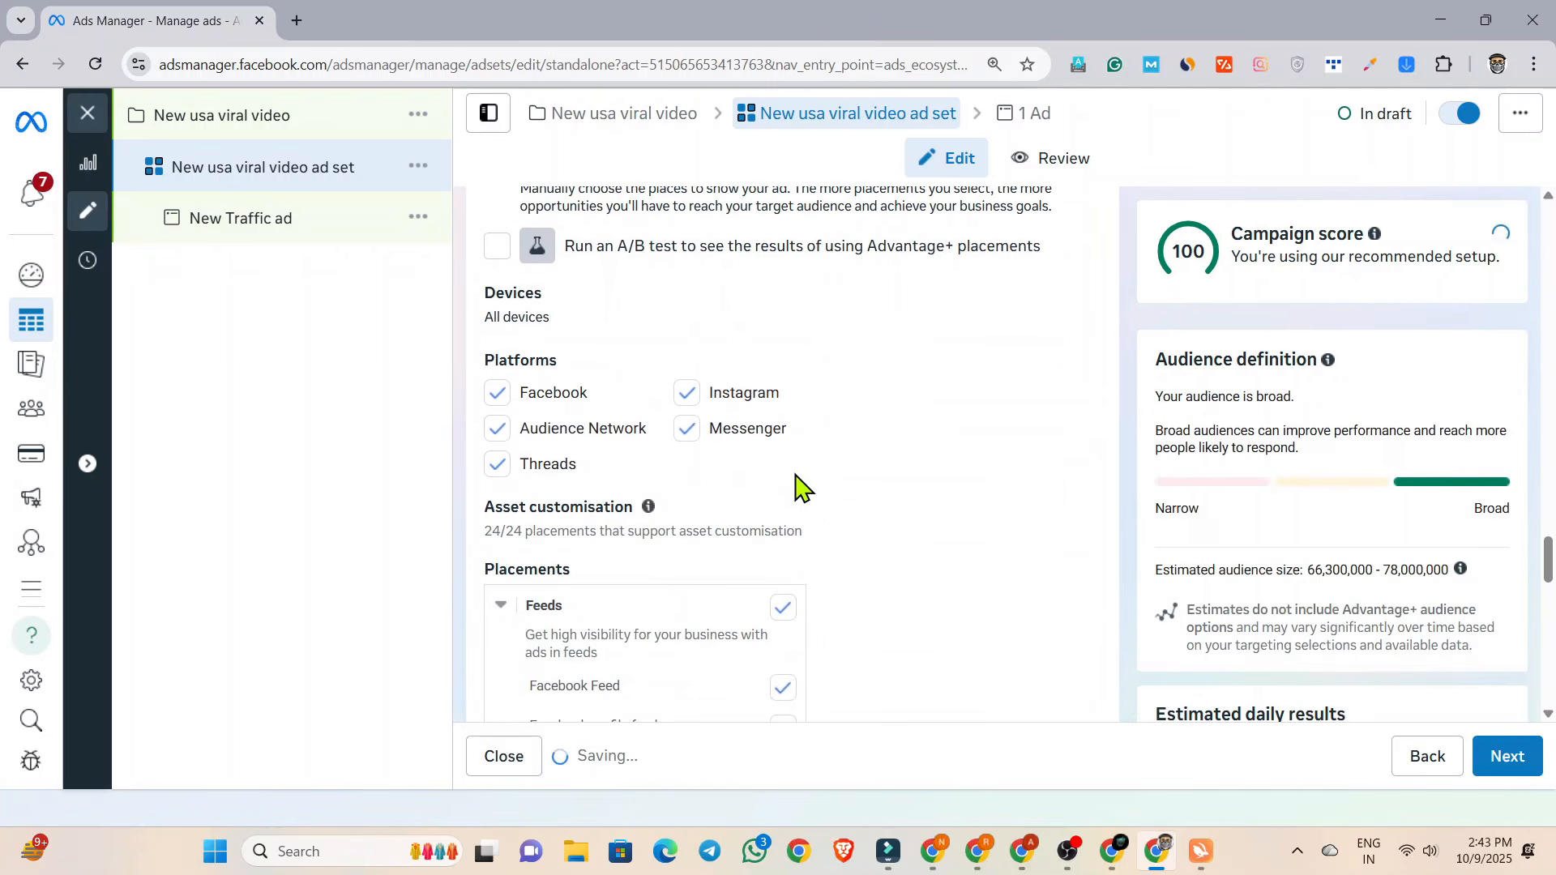
# Limit the placement platforms to Facebook and Instagram by excluding Audience Network, Messenger and Threads.
pyautogui.scroll(-2, 551, 482)
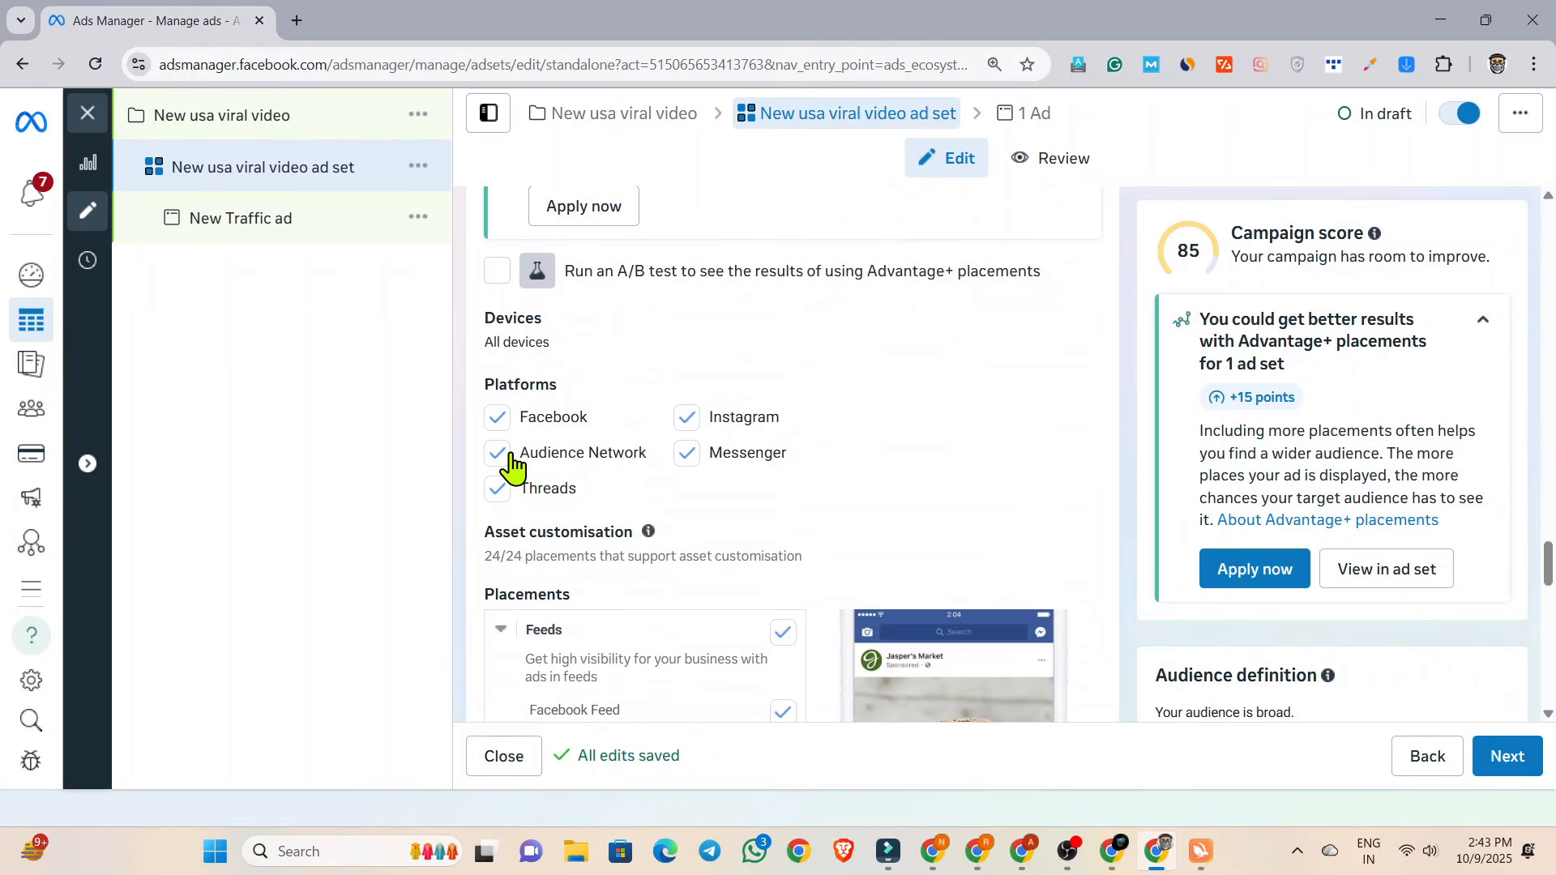
pyautogui.click(509, 457)
pyautogui.click(689, 453)
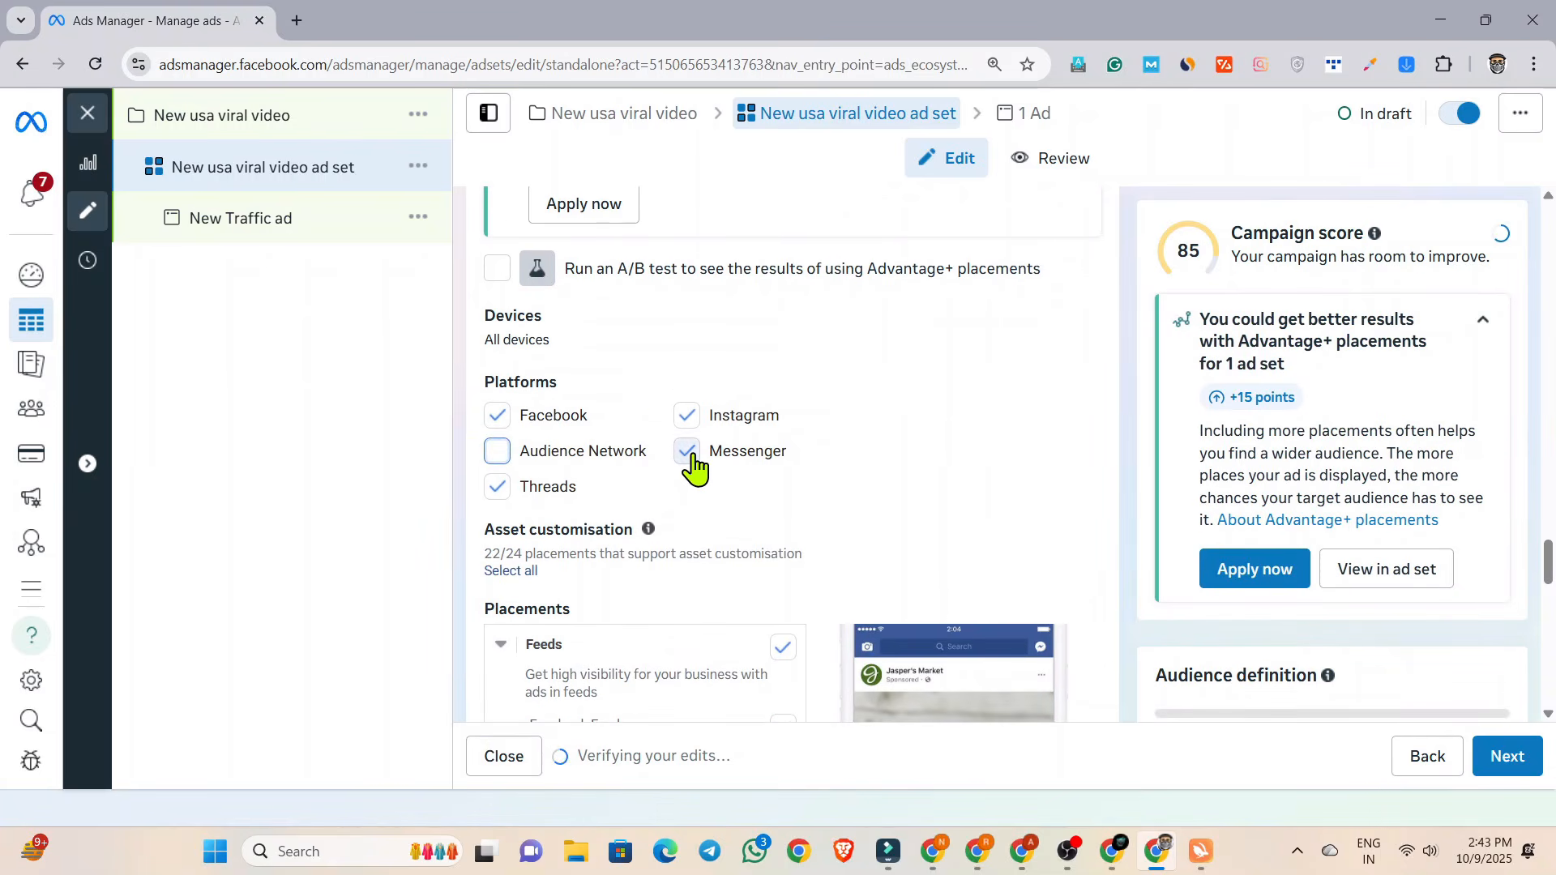
pyautogui.click(495, 492)
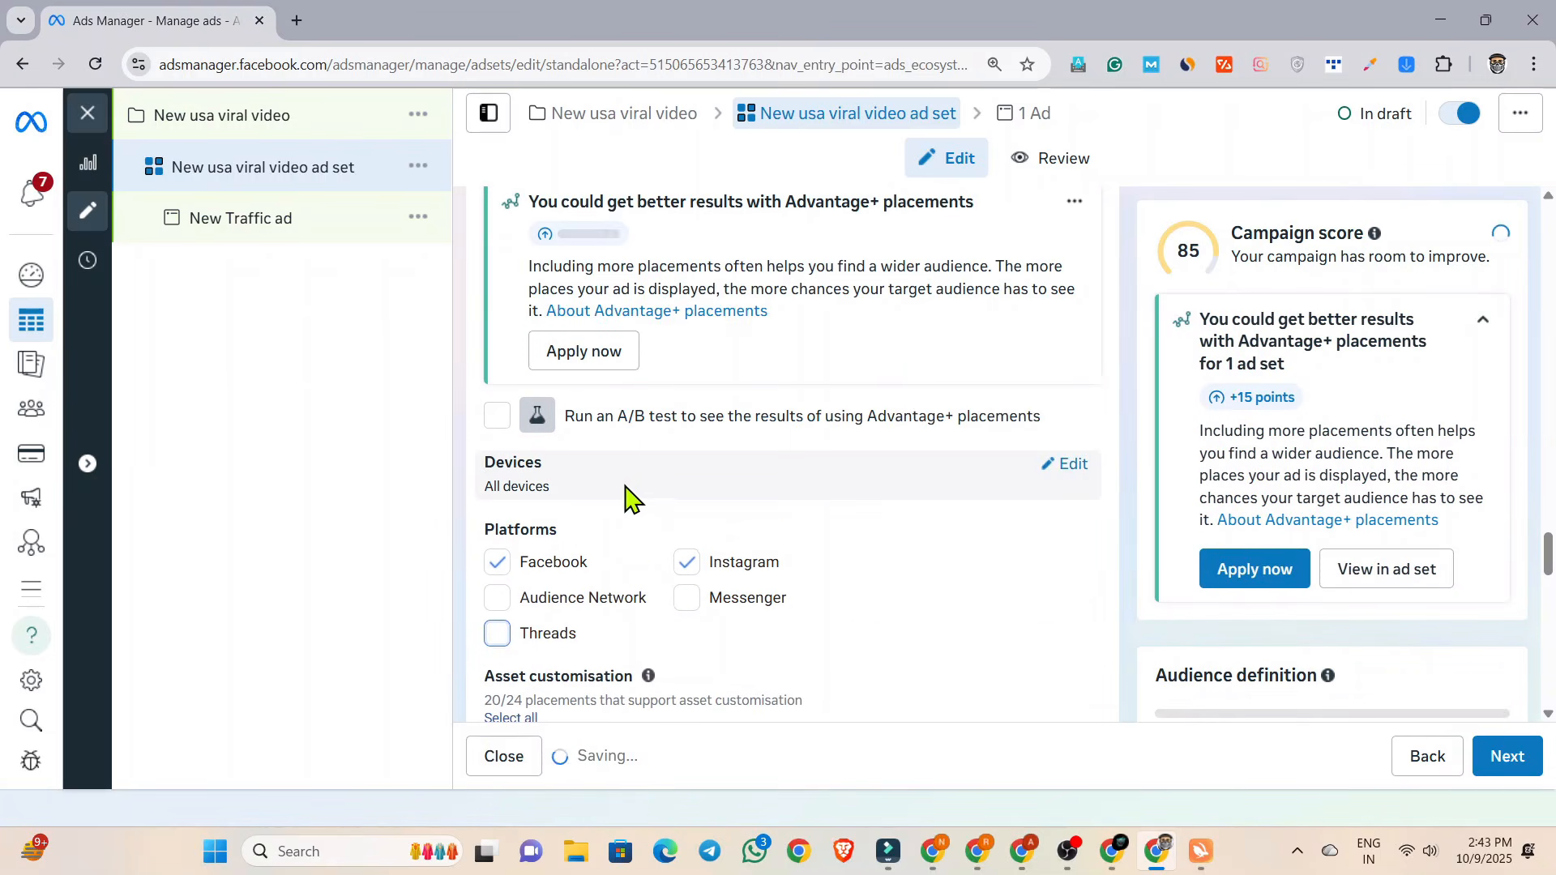
pyautogui.click(687, 563)
pyautogui.scroll(-1, 863, 567)
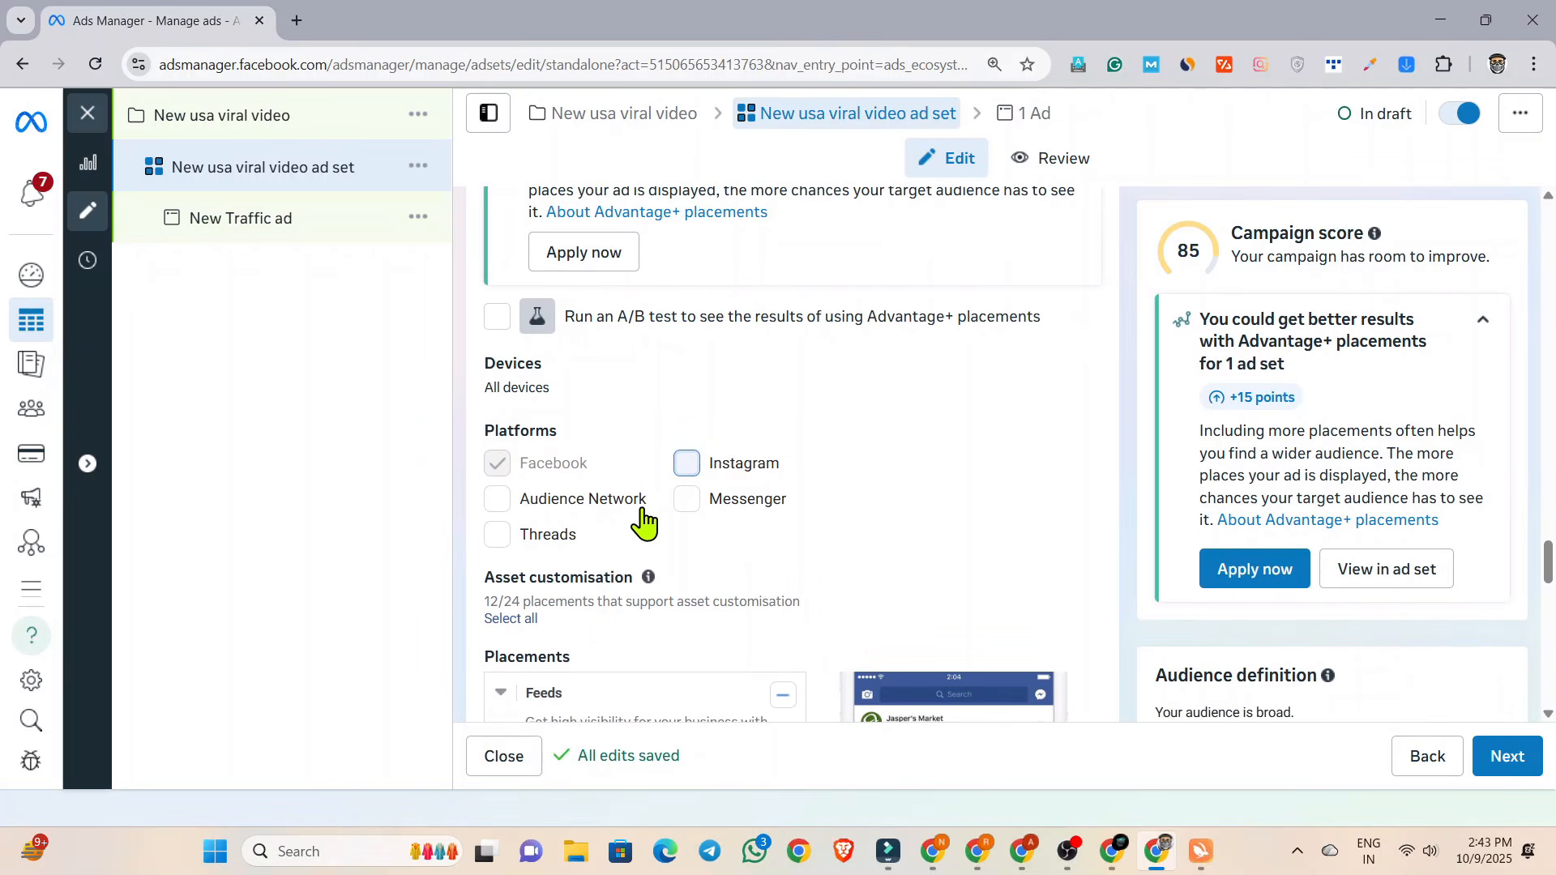
pyautogui.scroll(-10, 802, 511)
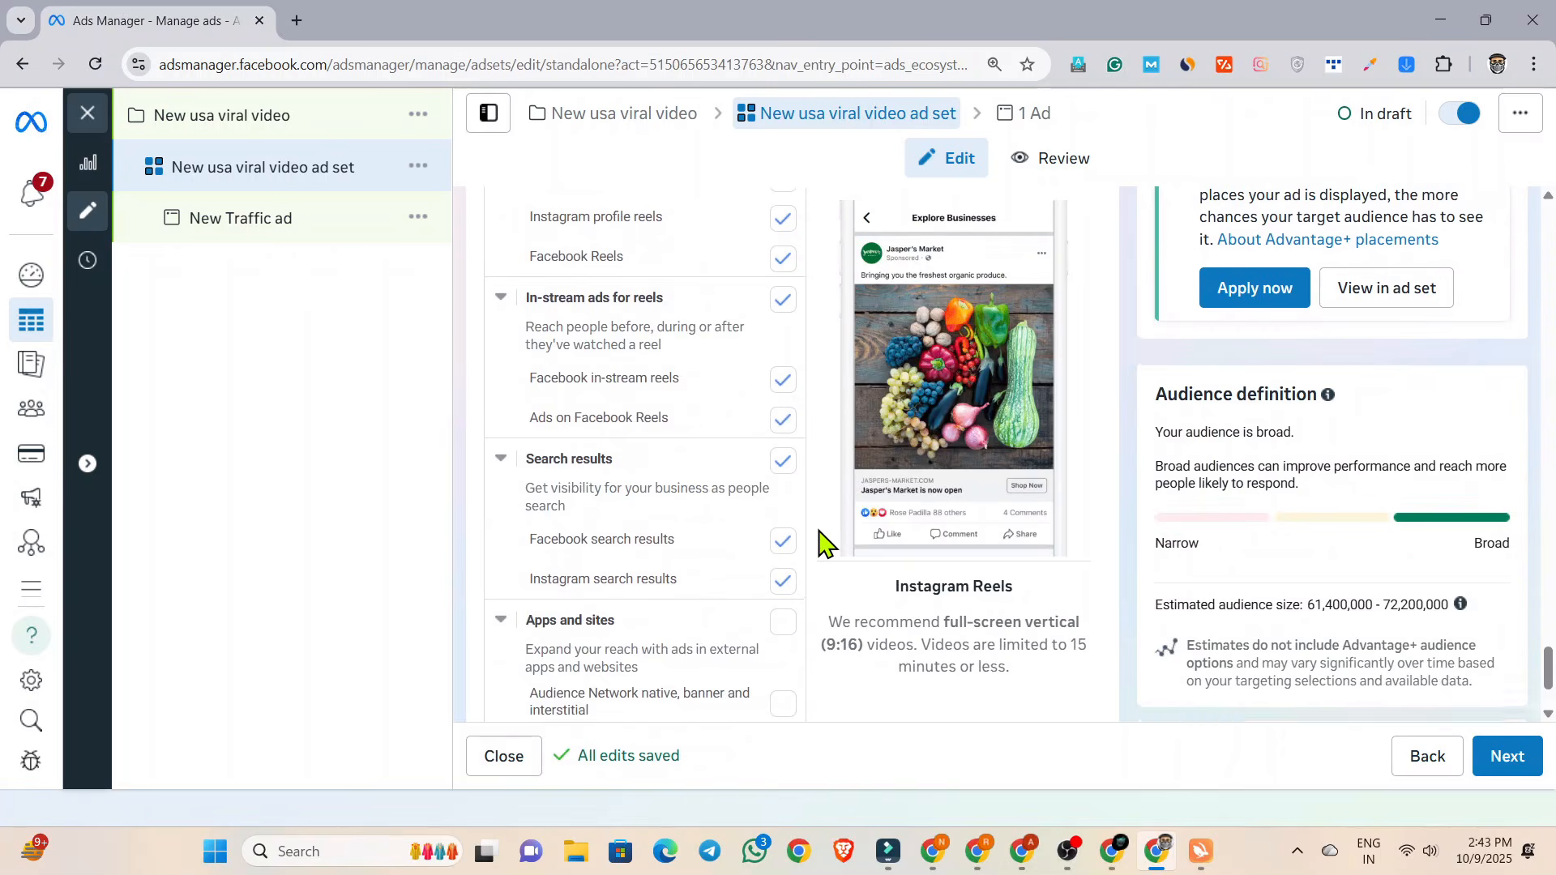
pyautogui.scroll(10, 822, 538)
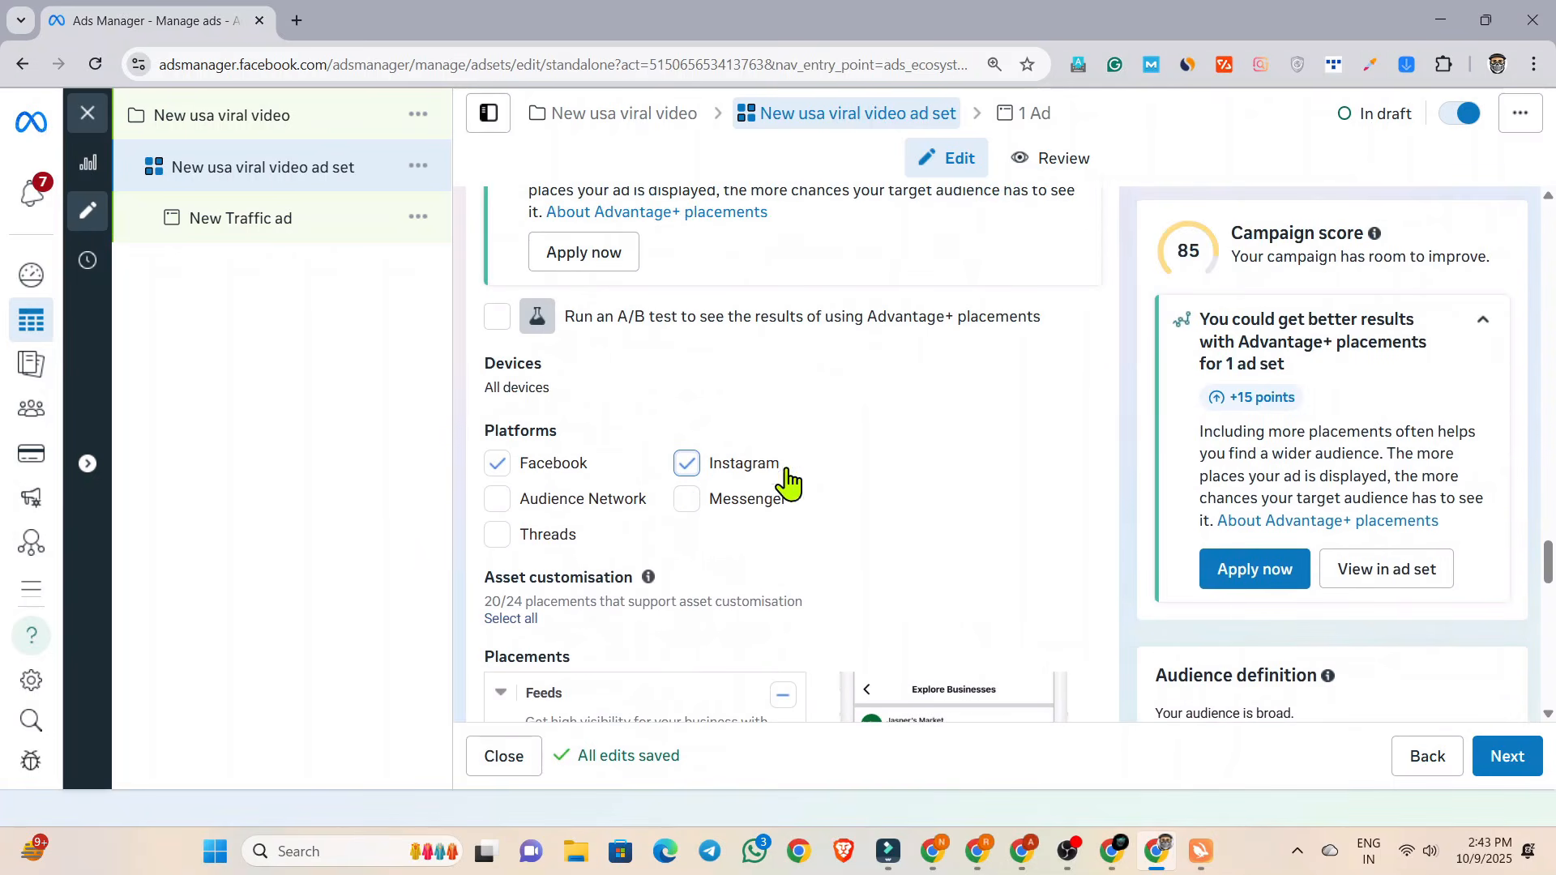
pyautogui.scroll(-1, 936, 488)
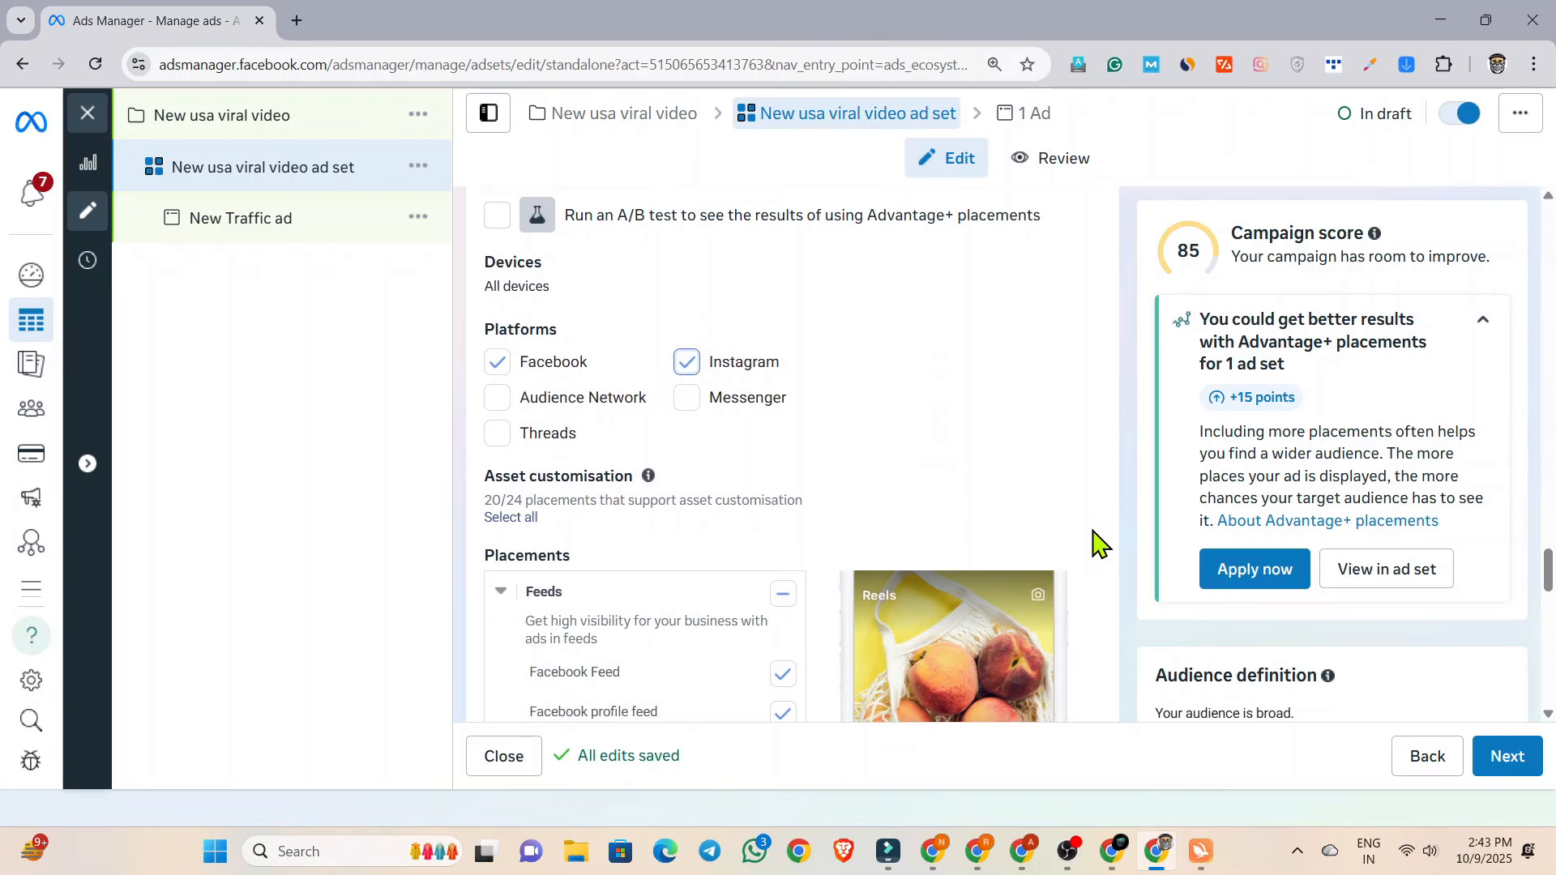
# Continue to the ad level and rename the ad "New usa viral video ad".
pyautogui.click(1491, 762)
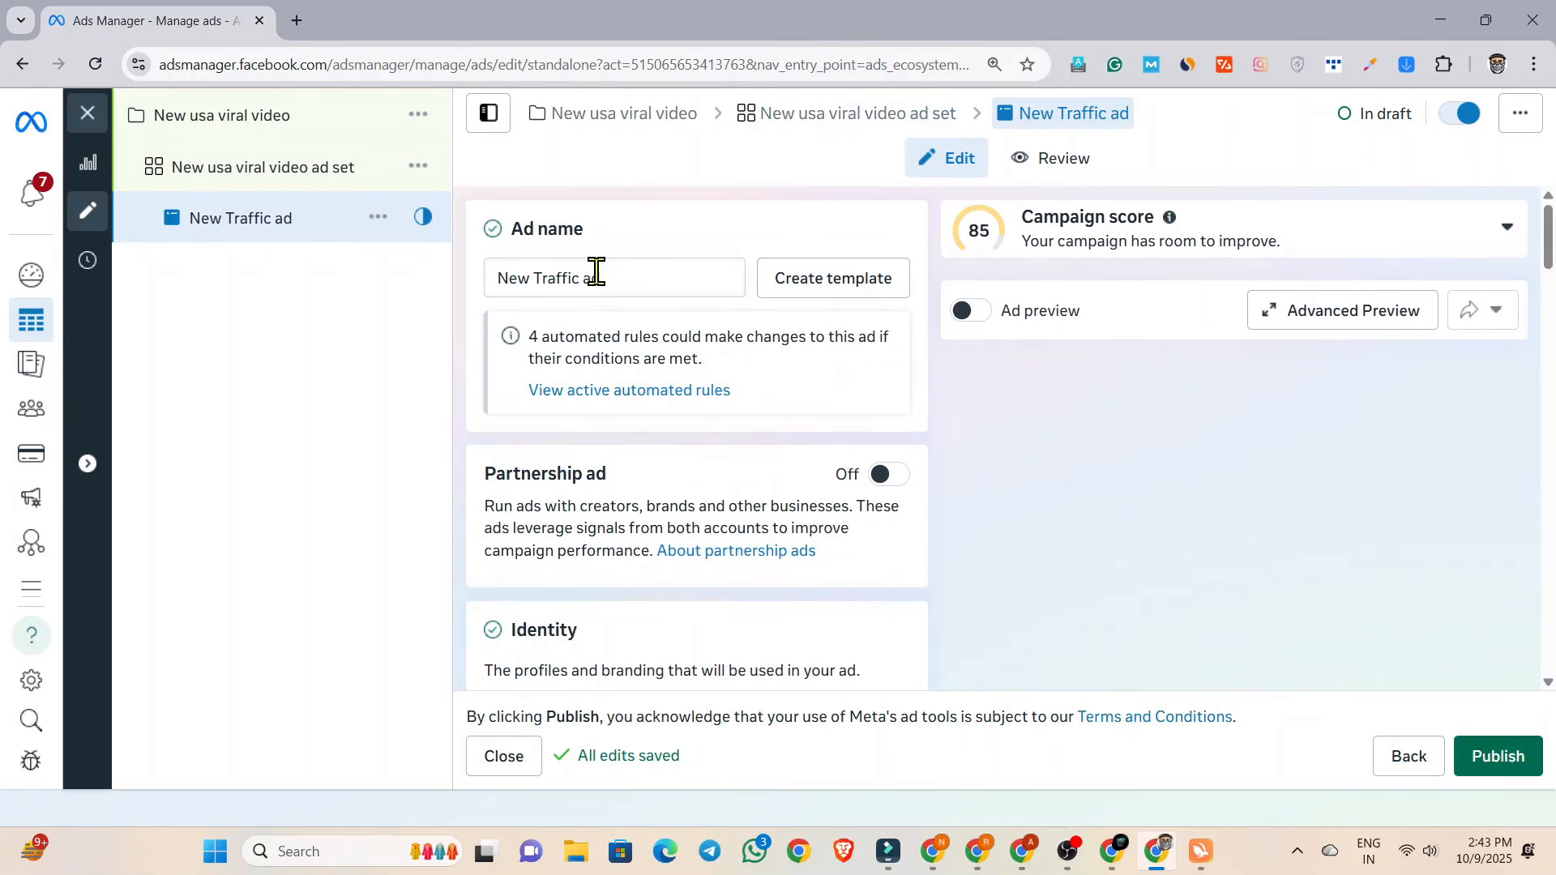
pyautogui.tripleClick(596, 273)
pyautogui.press('super+v')
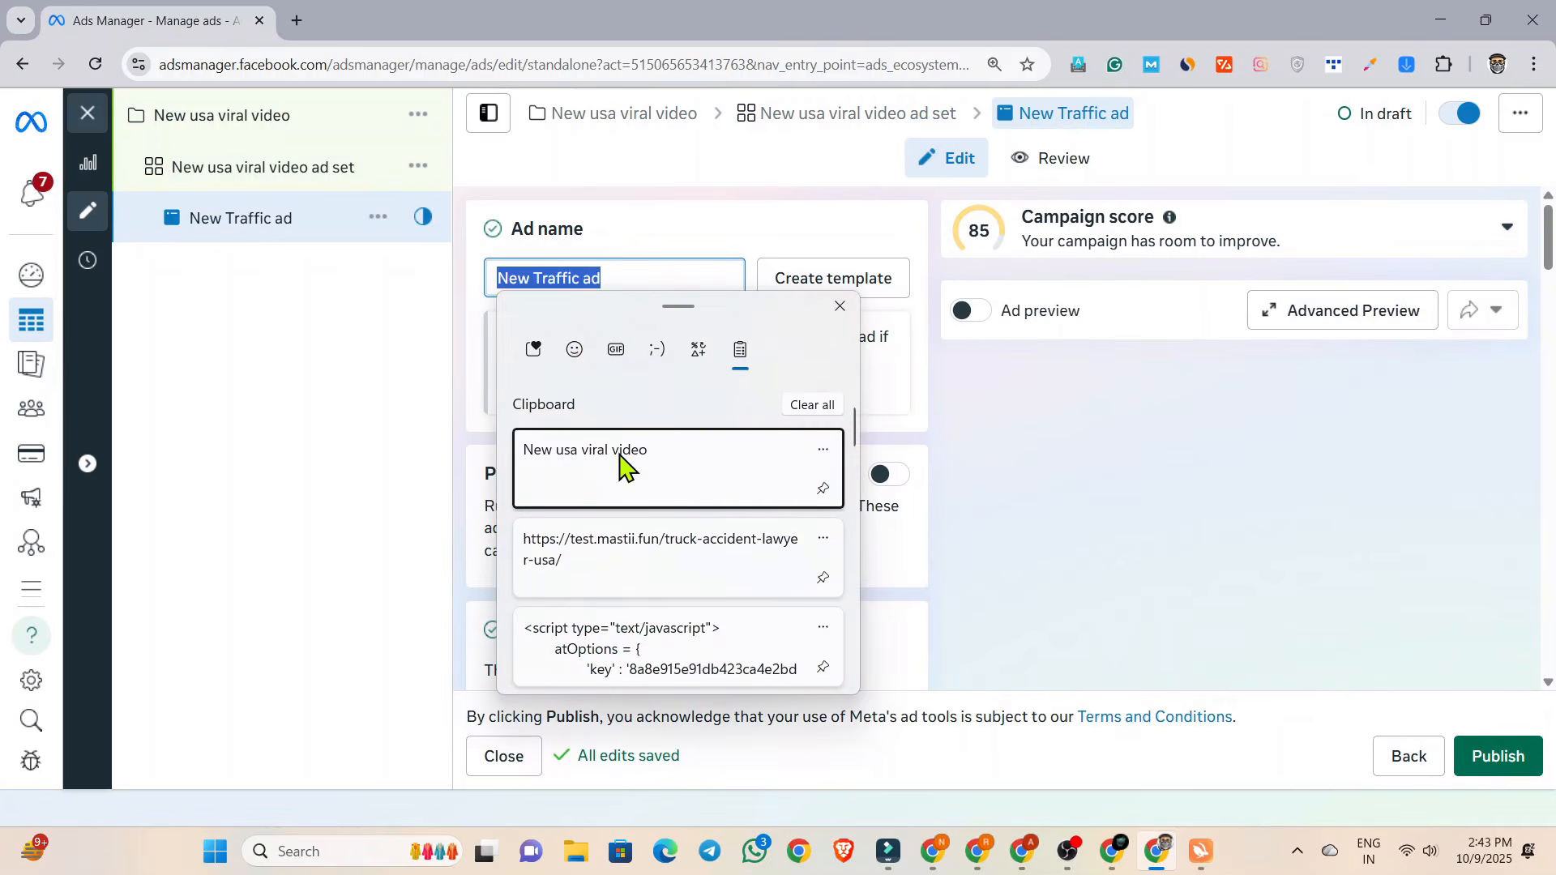
pyautogui.click(608, 476)
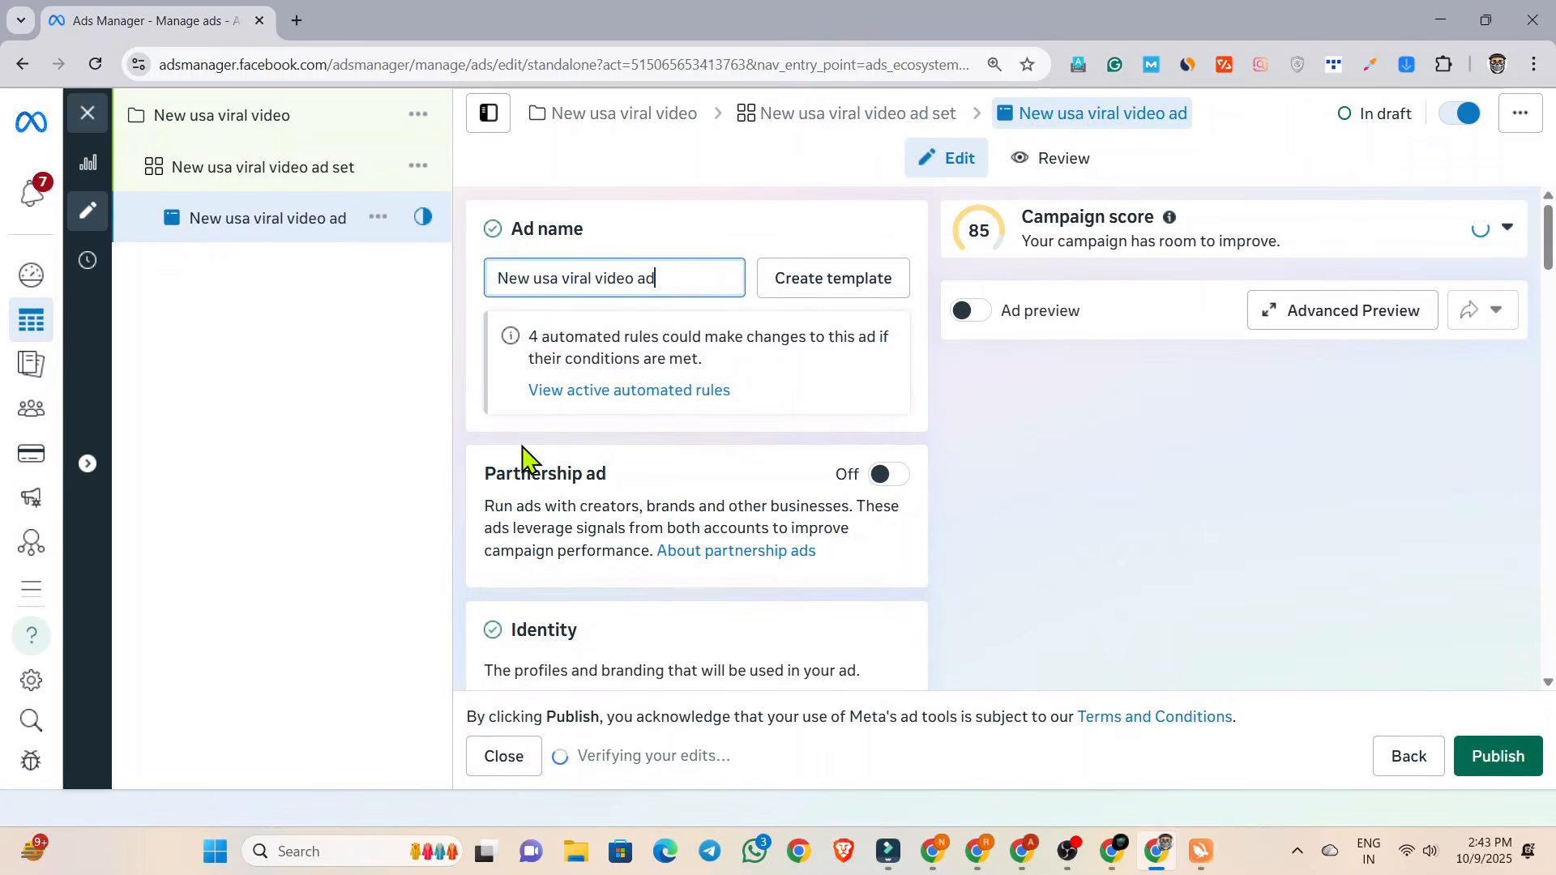
# Set the ad's Facebook Page identity to Earn With Quiz.
pyautogui.scroll(-5, 525, 456)
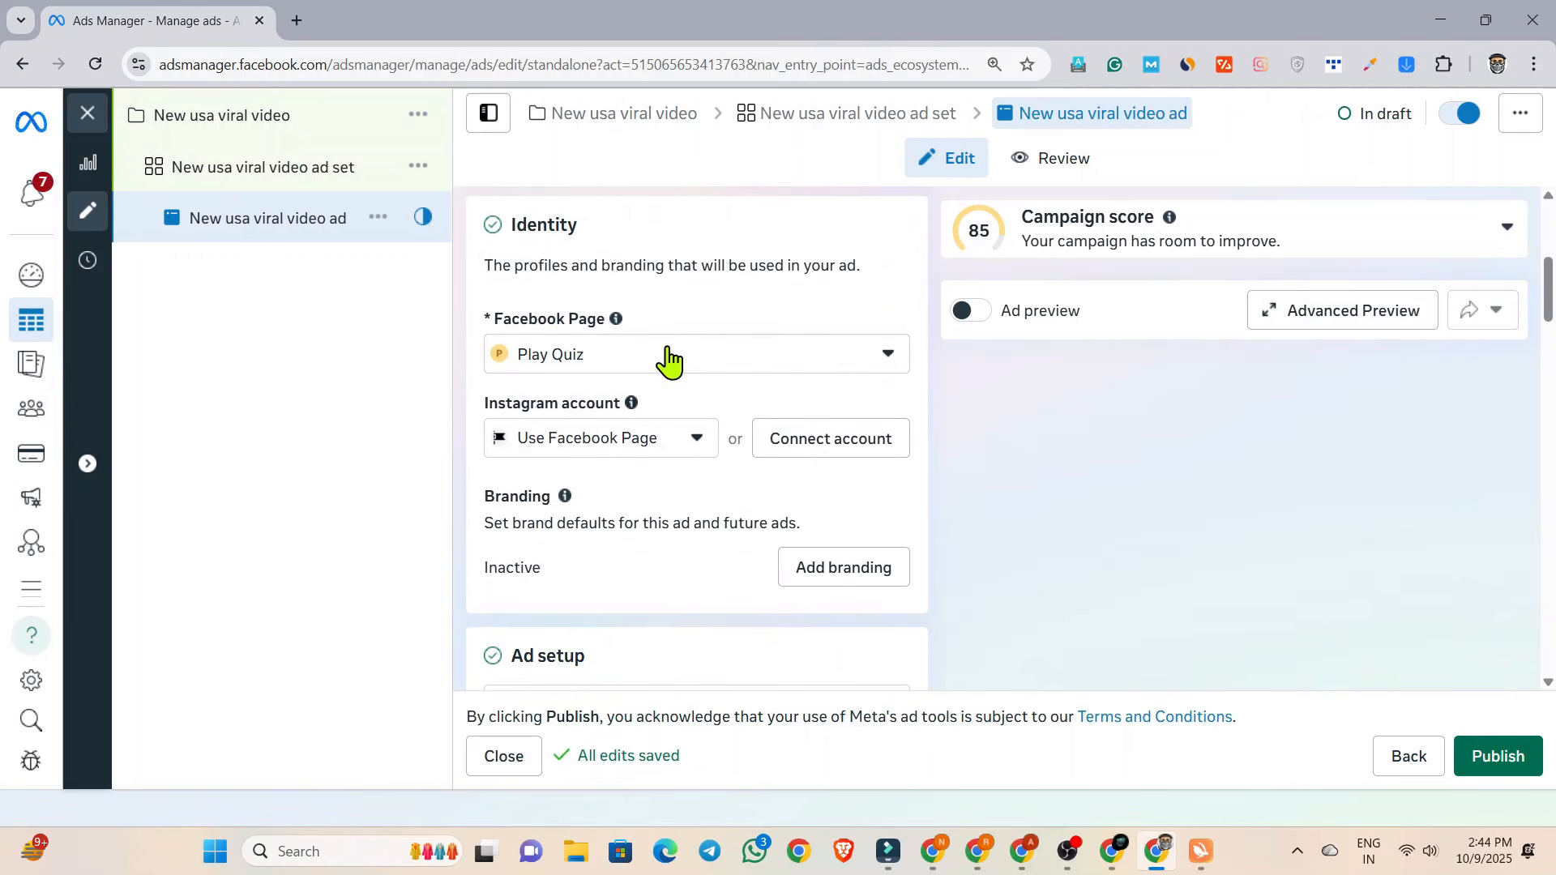
pyautogui.click(636, 361)
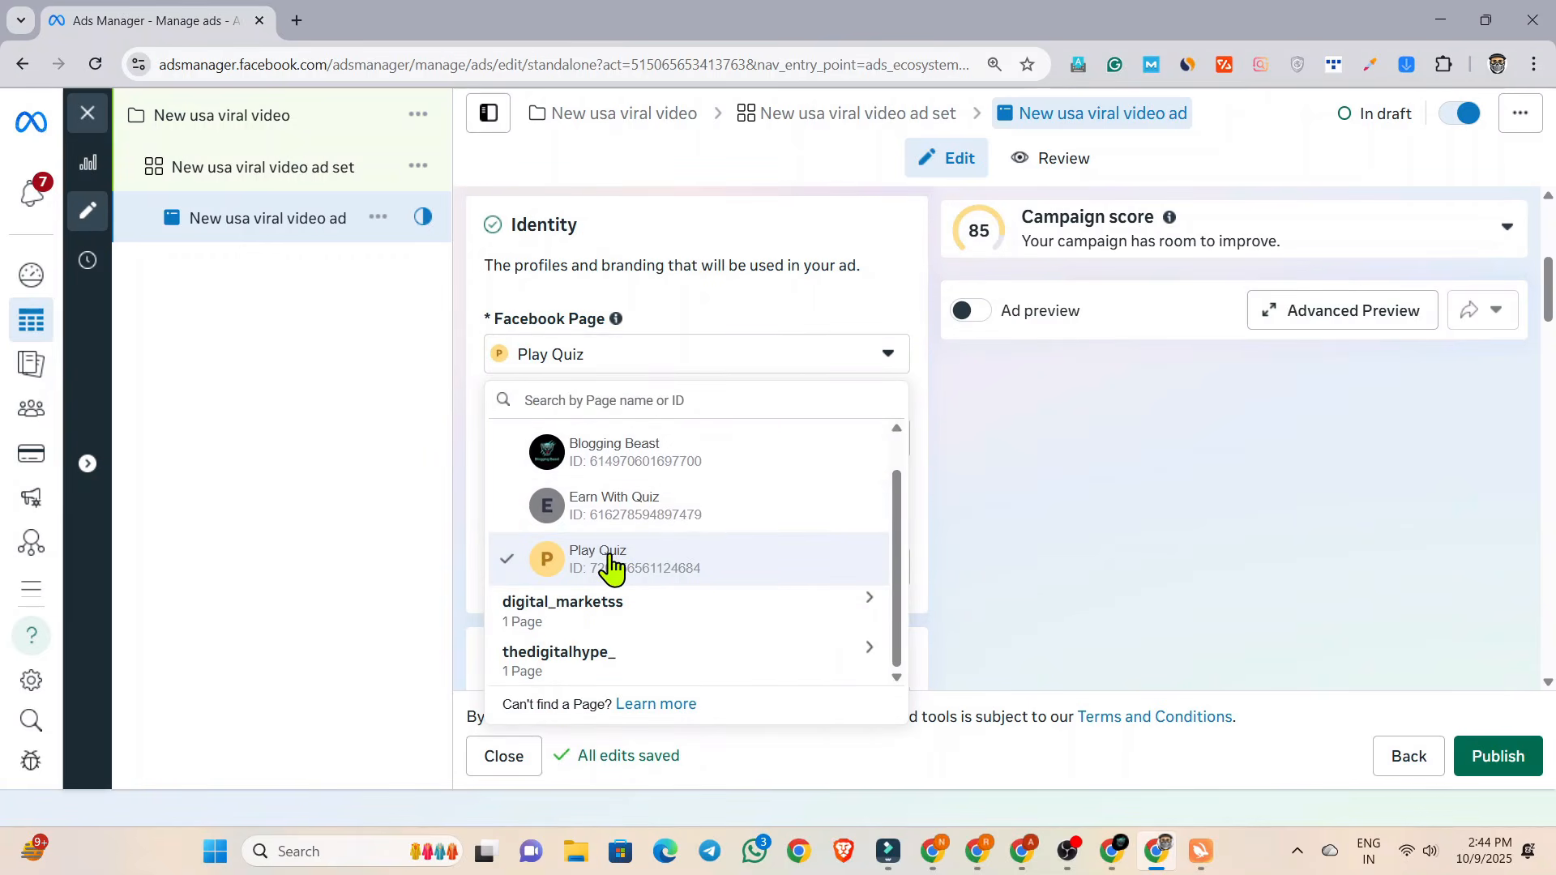
pyautogui.click(612, 509)
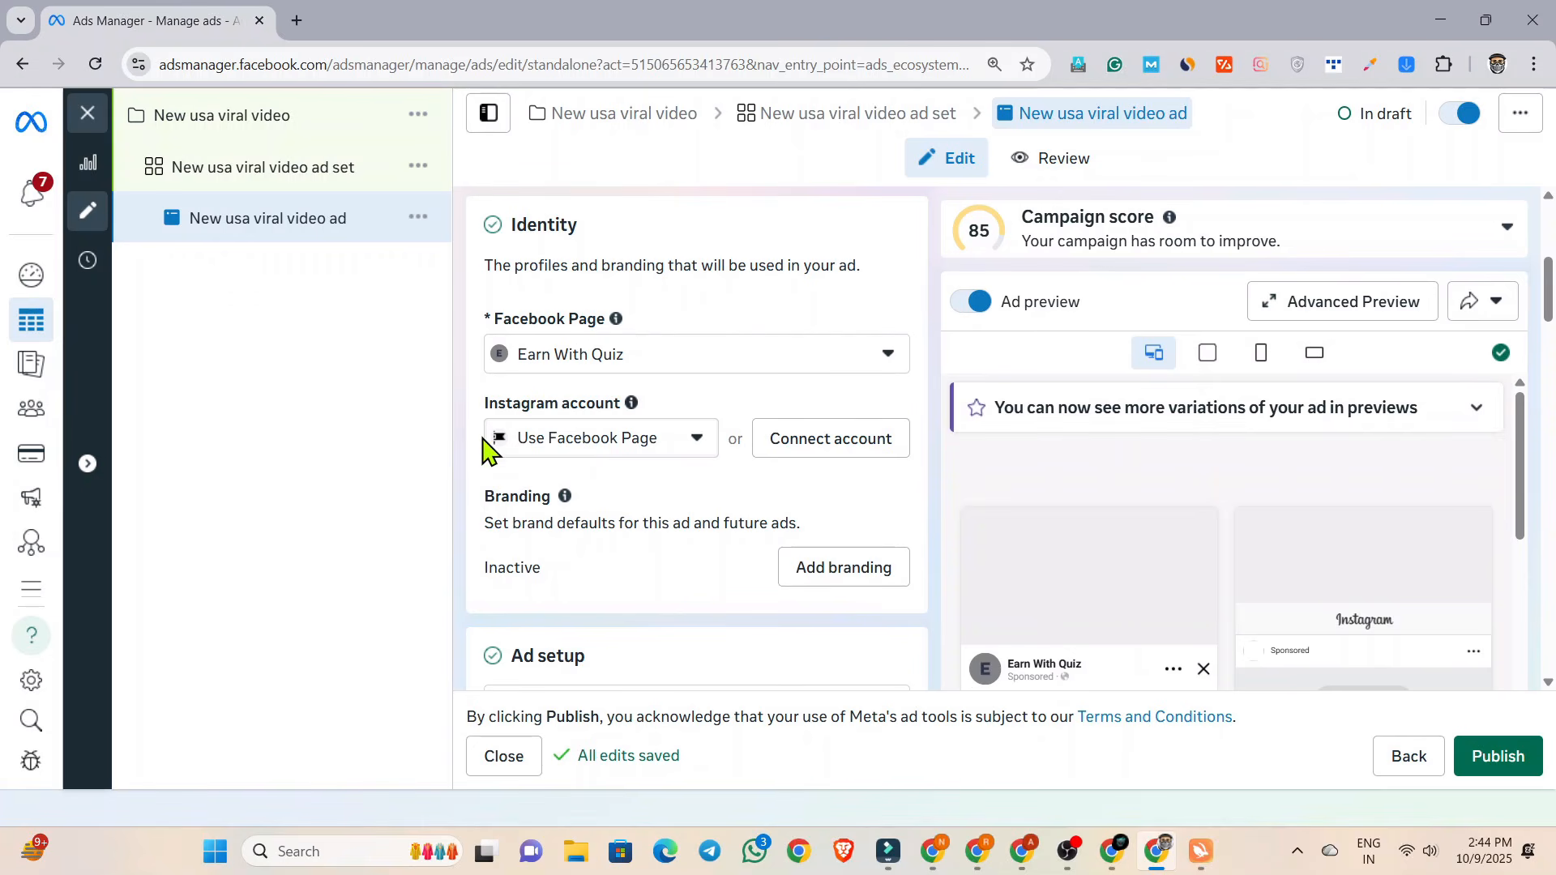
# Turn off Multi-advertiser ads in the ad setup, leaving the format as Single image or video.
pyautogui.scroll(-8, 486, 448)
pyautogui.scroll(-3, 478, 450)
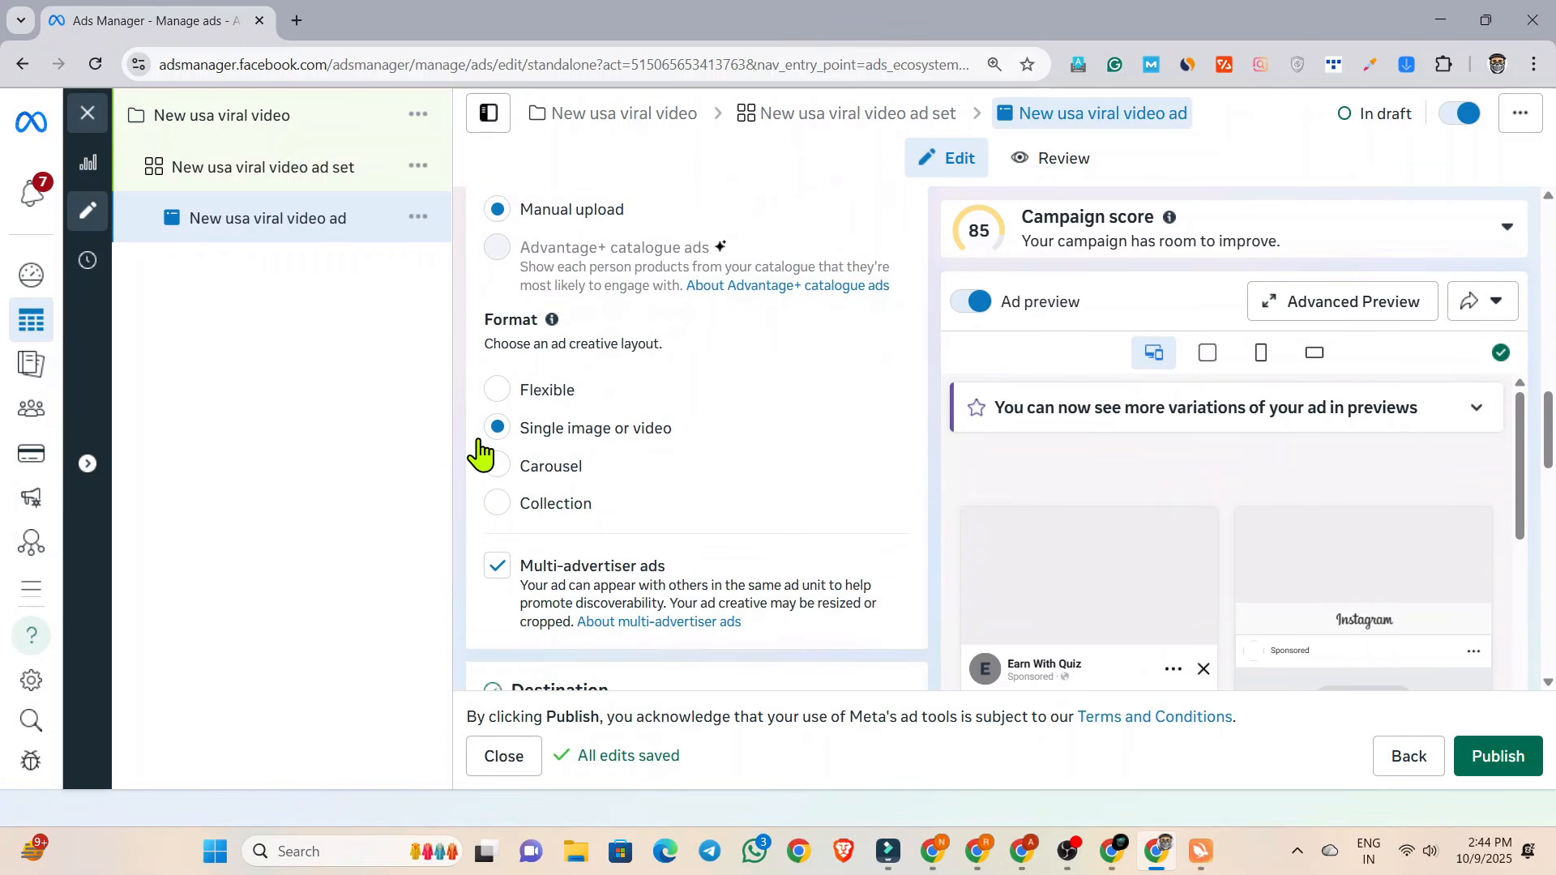
pyautogui.click(496, 468)
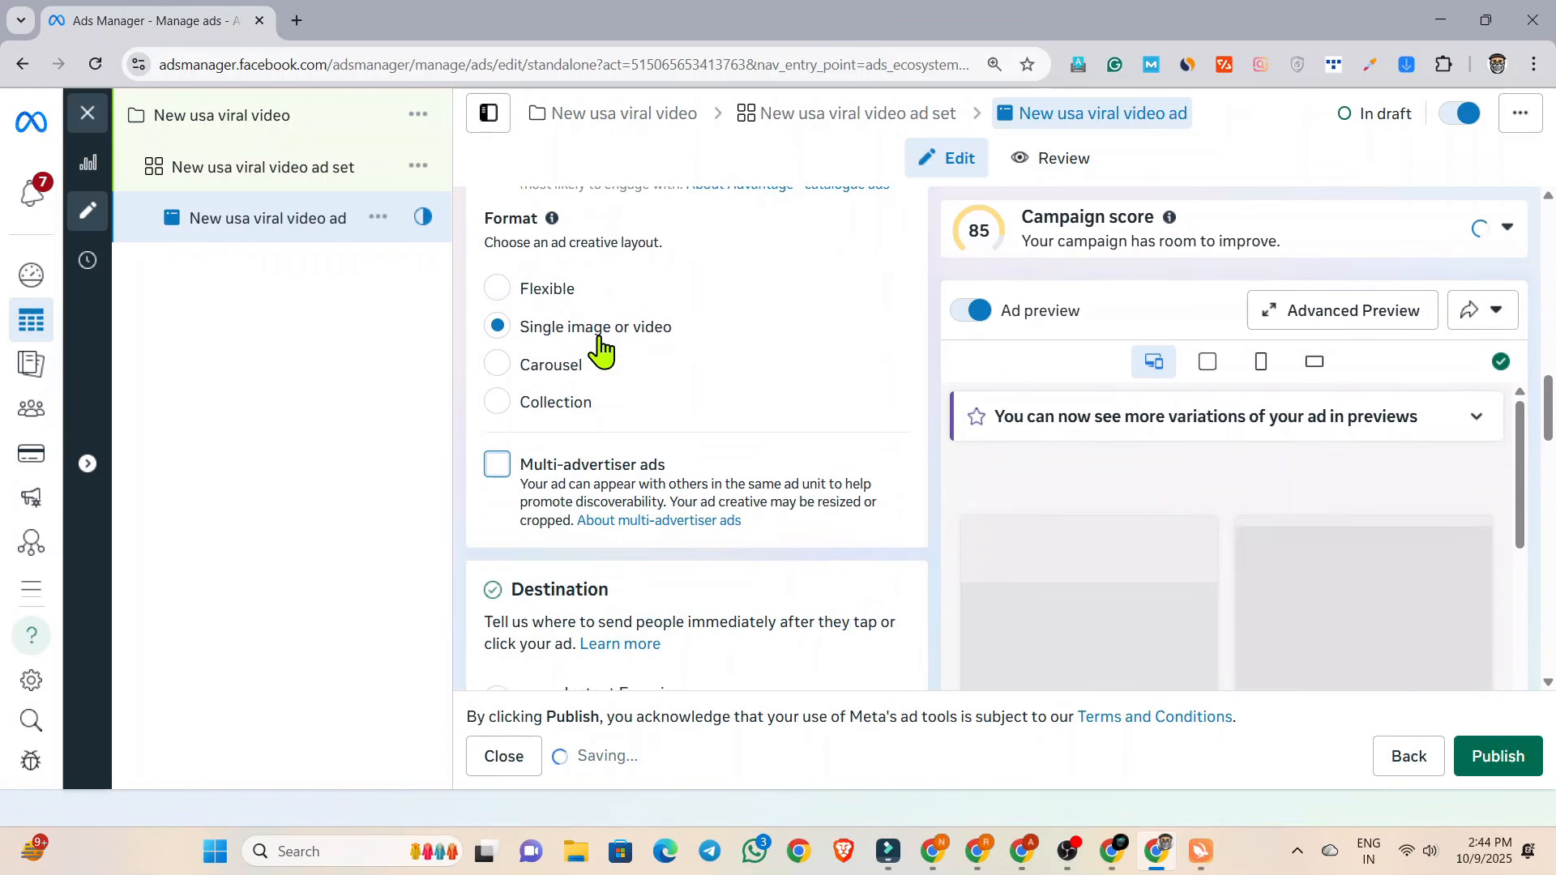
pyautogui.scroll(-2, 560, 366)
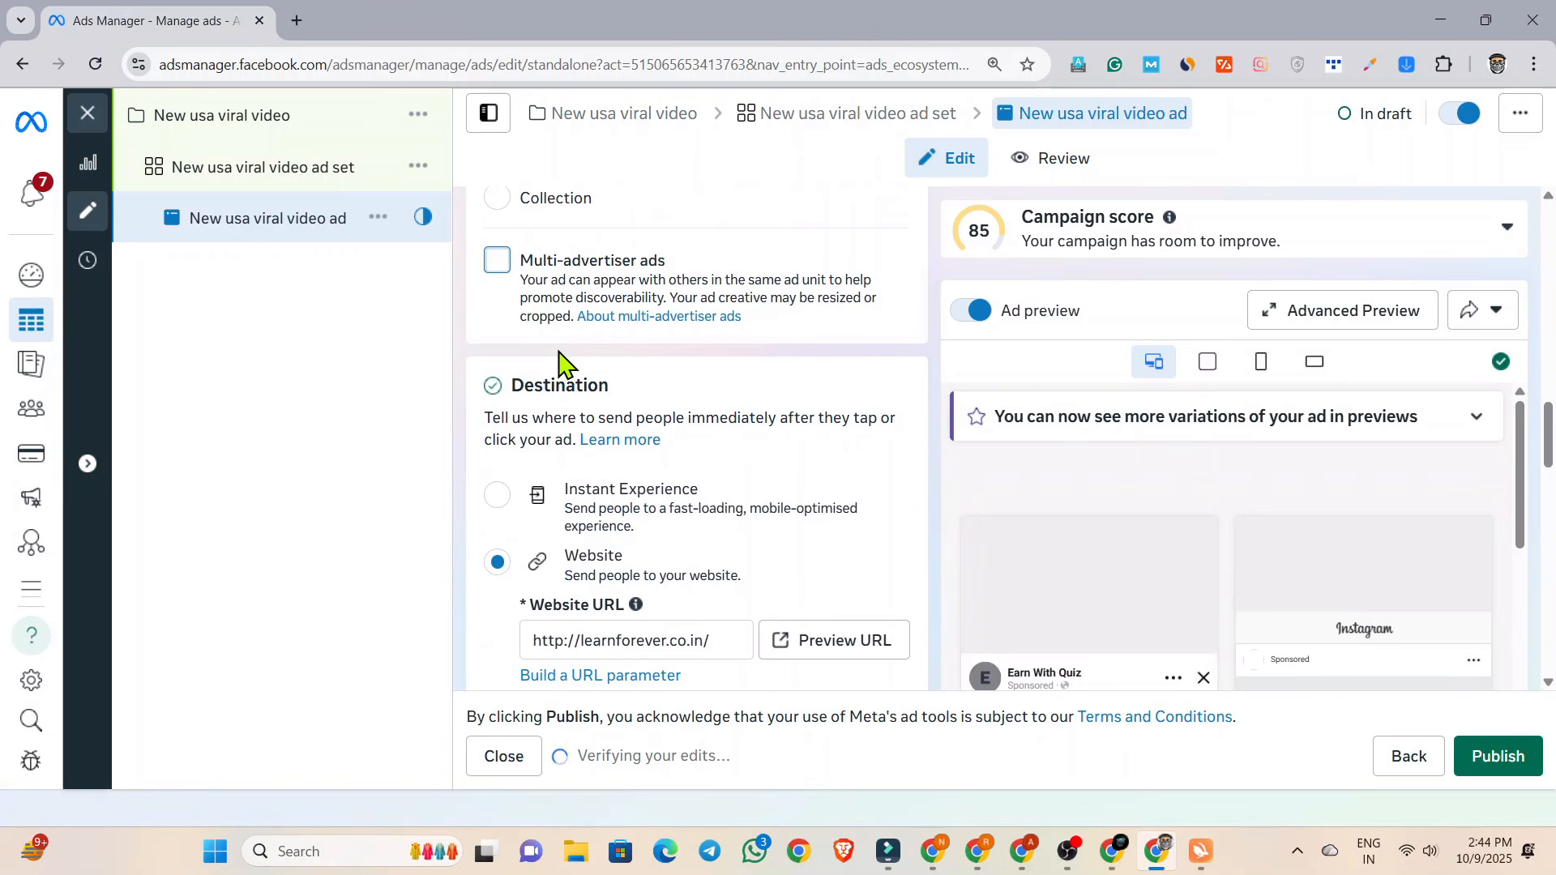
pyautogui.scroll(-1, 567, 502)
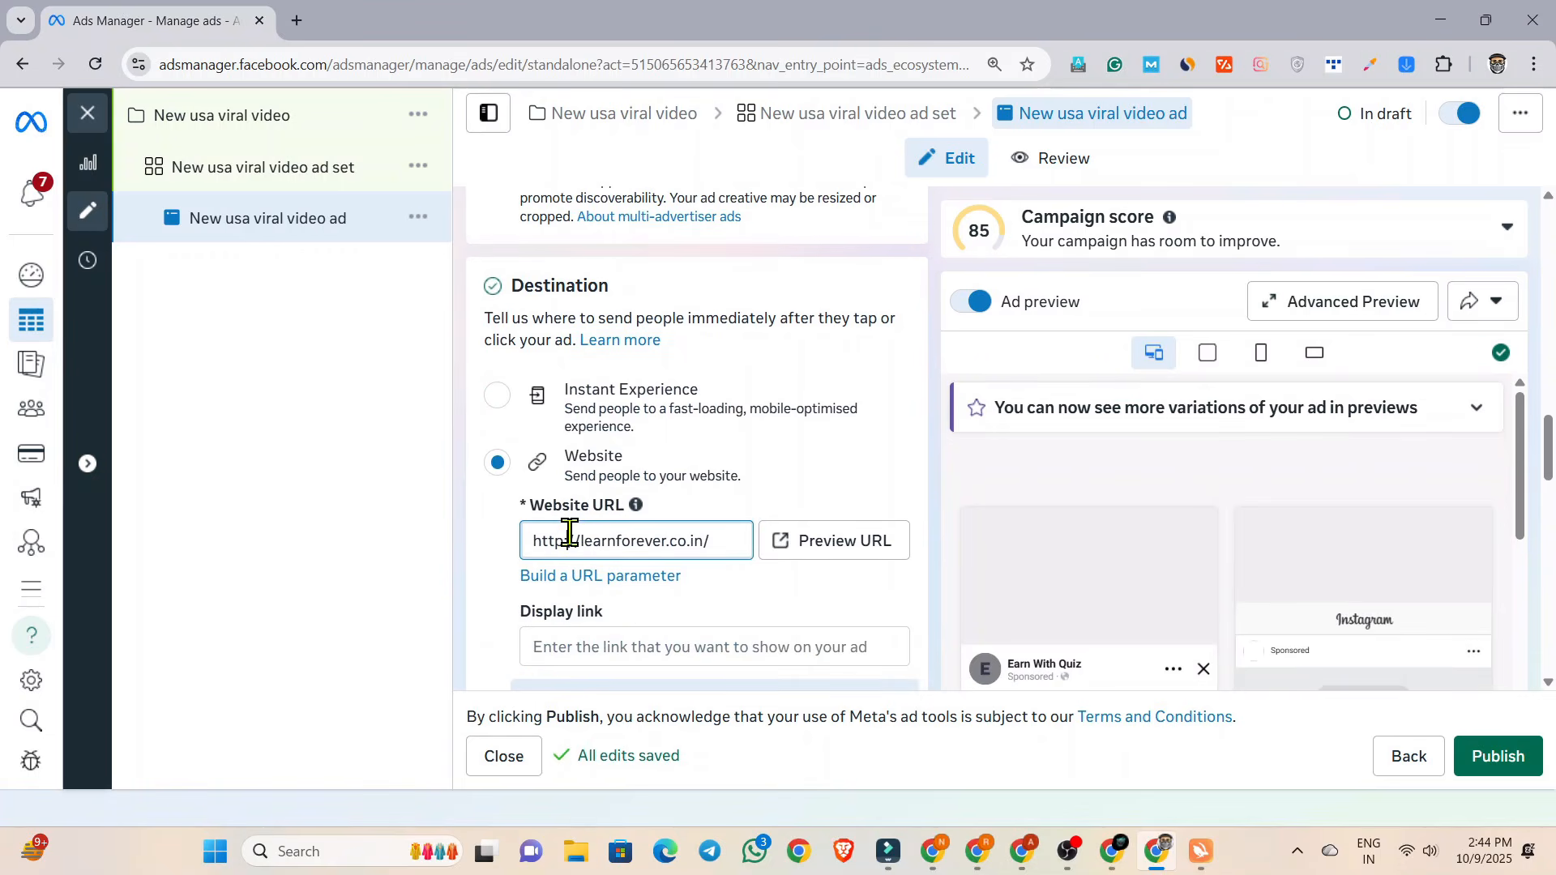
pyautogui.tripleClick(570, 532)
pyautogui.press('super+v')
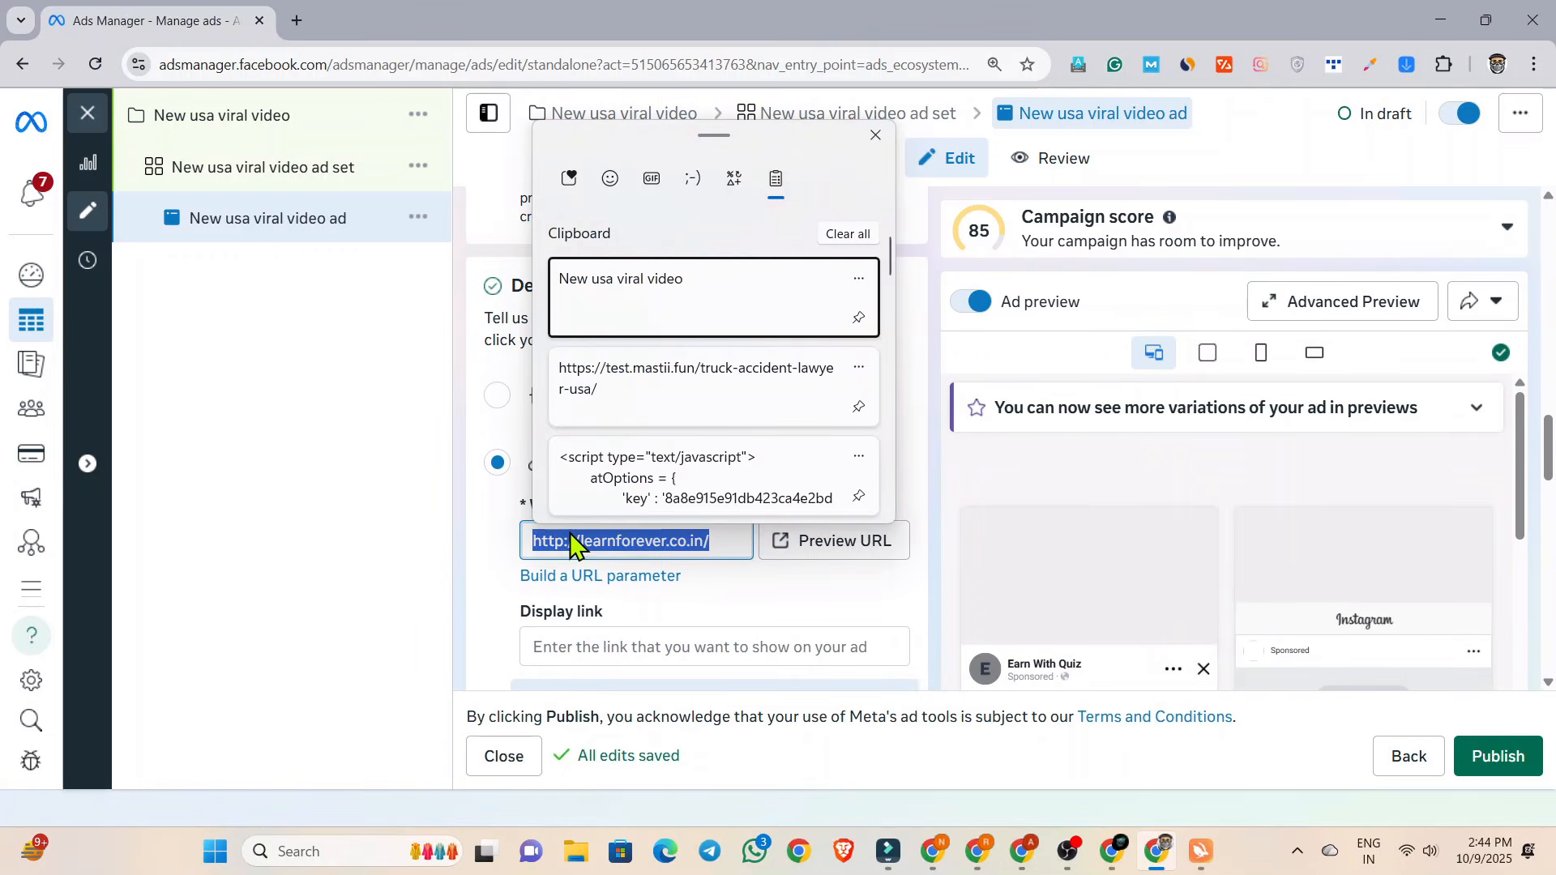
pyautogui.click(660, 406)
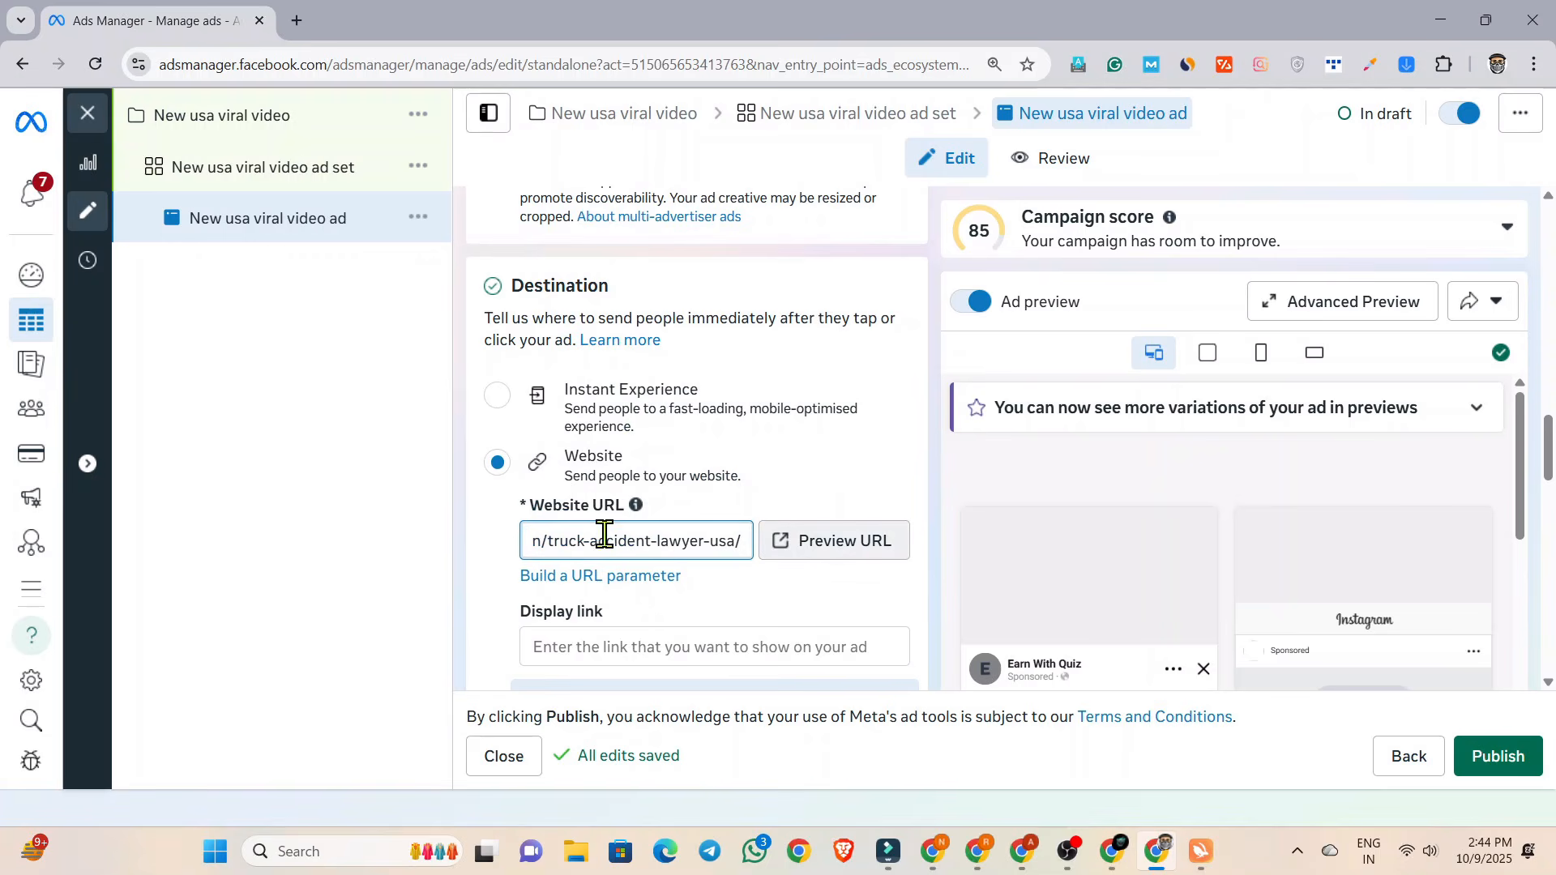
# Preview the website URL, check the access message on the page, and close Turbo VPN.
pyautogui.click(799, 544)
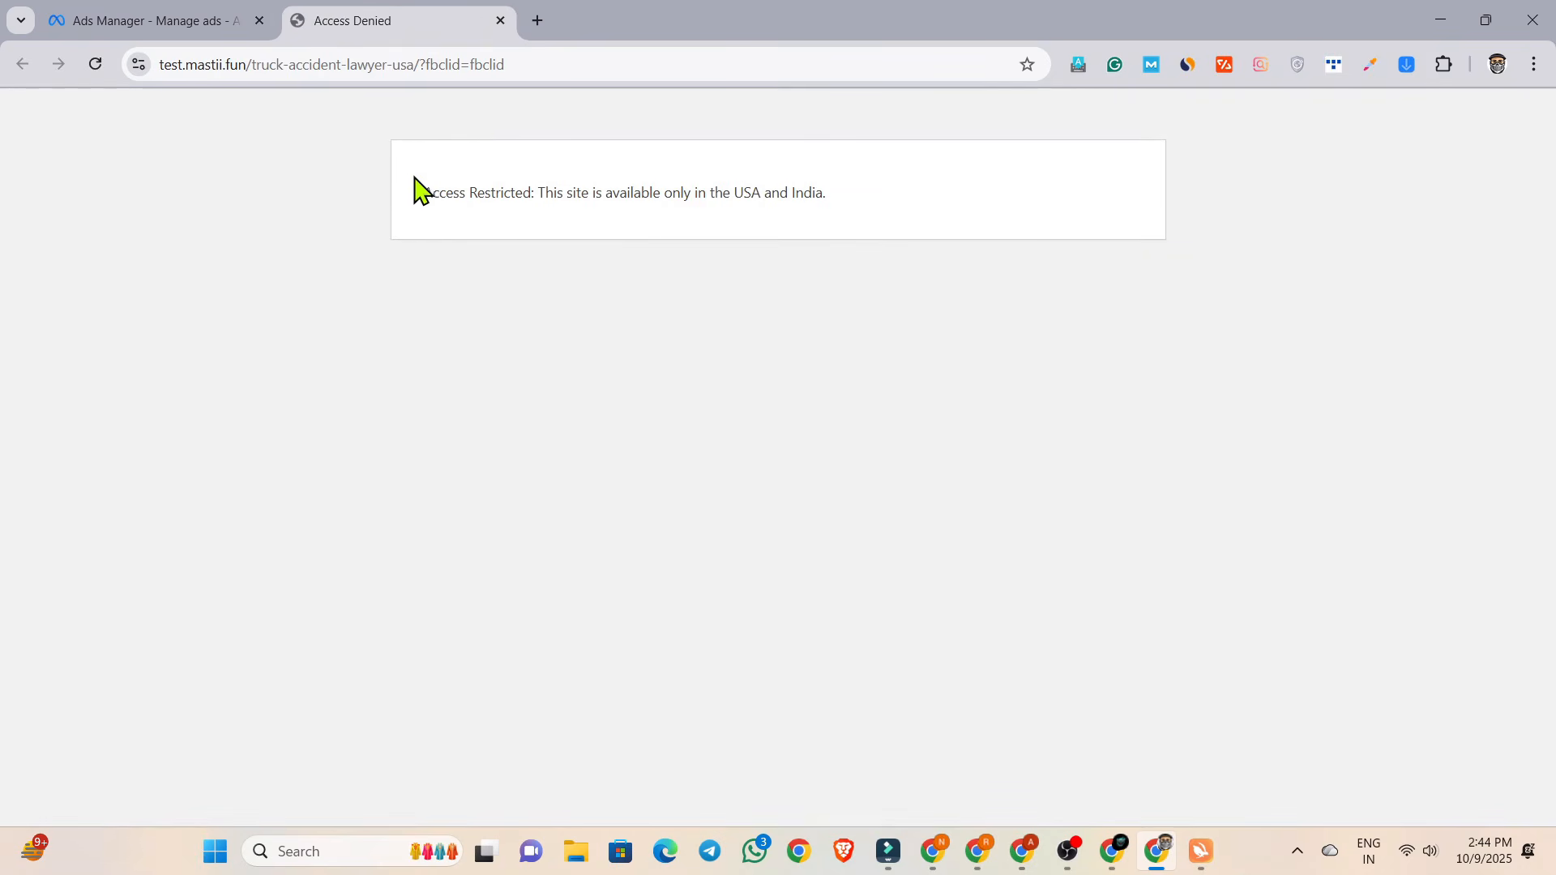
pyautogui.moveTo(425, 193); pyautogui.dragTo(717, 195)
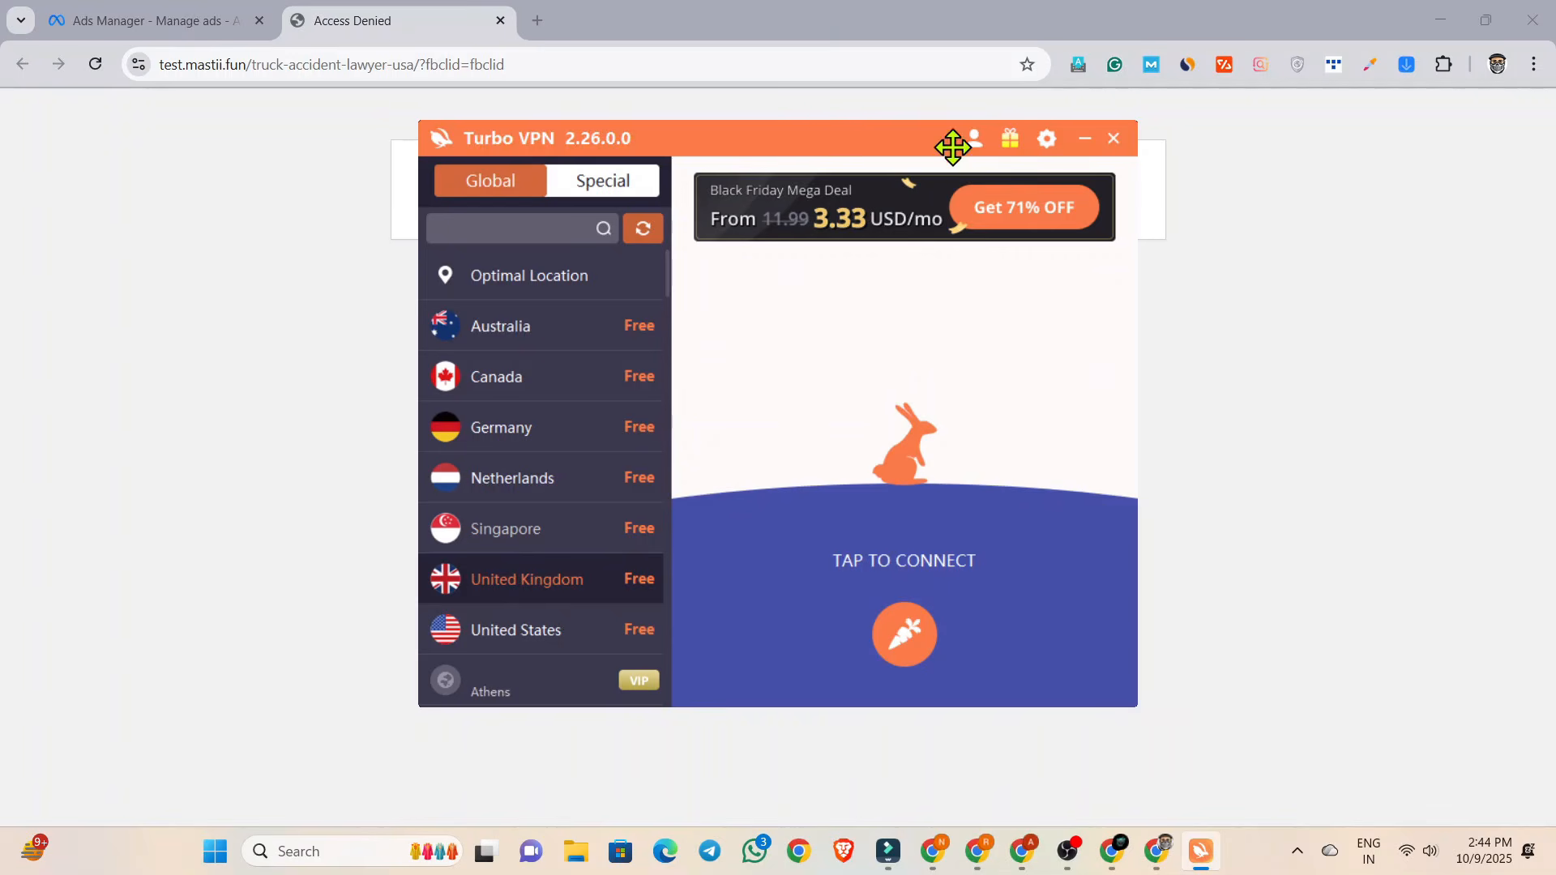
pyautogui.moveTo(833, 141); pyautogui.dragTo(783, 241)
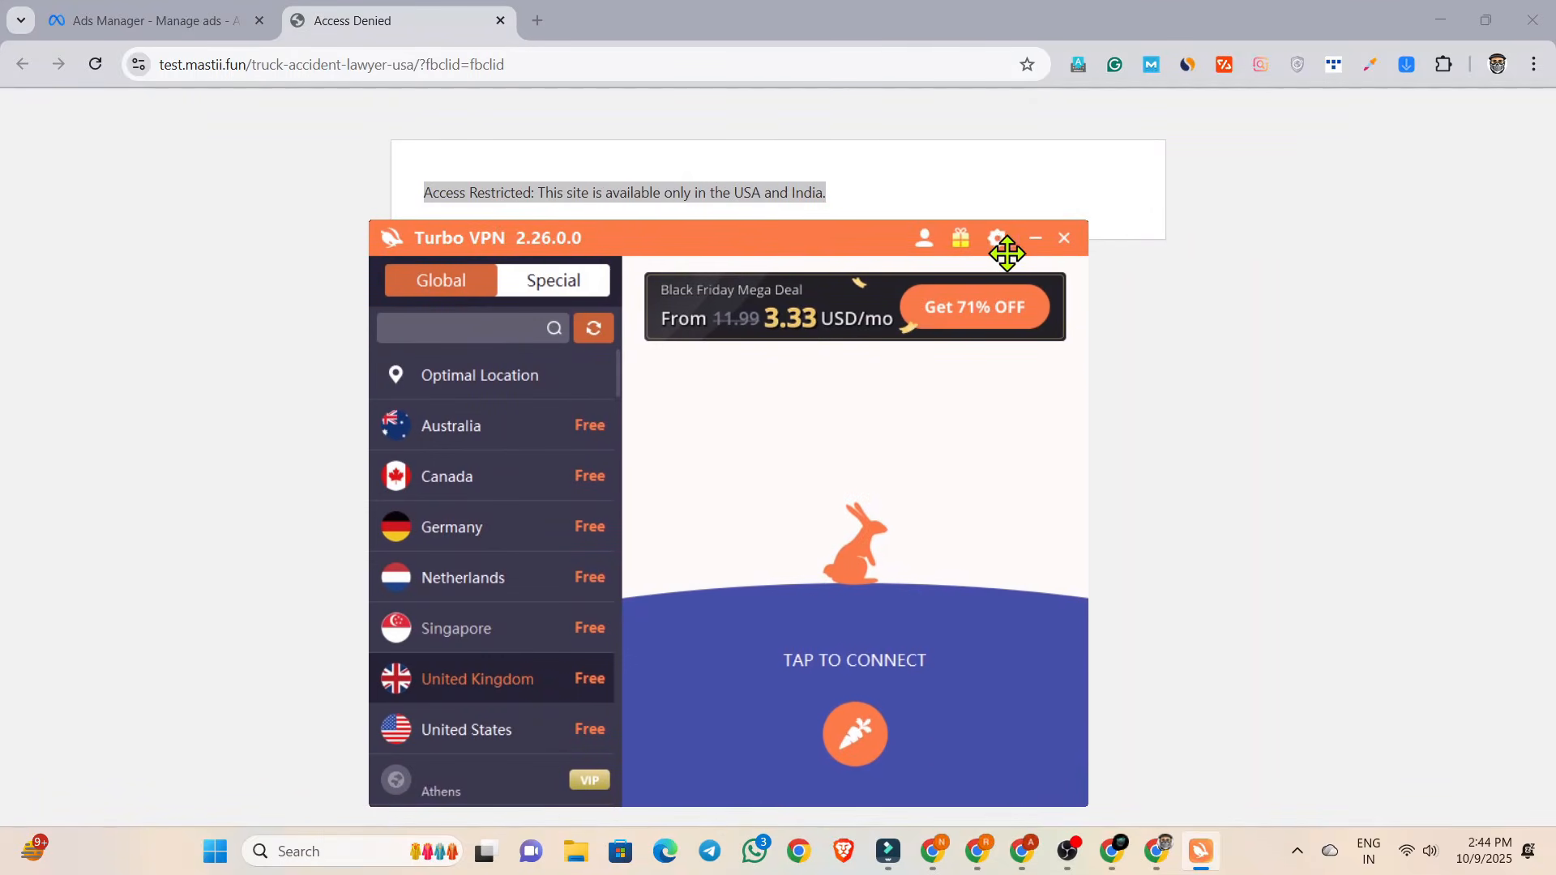
pyautogui.click(1063, 239)
# Reload the landing page without the VPN, look it over, and close the preview.
pyautogui.click(95, 64)
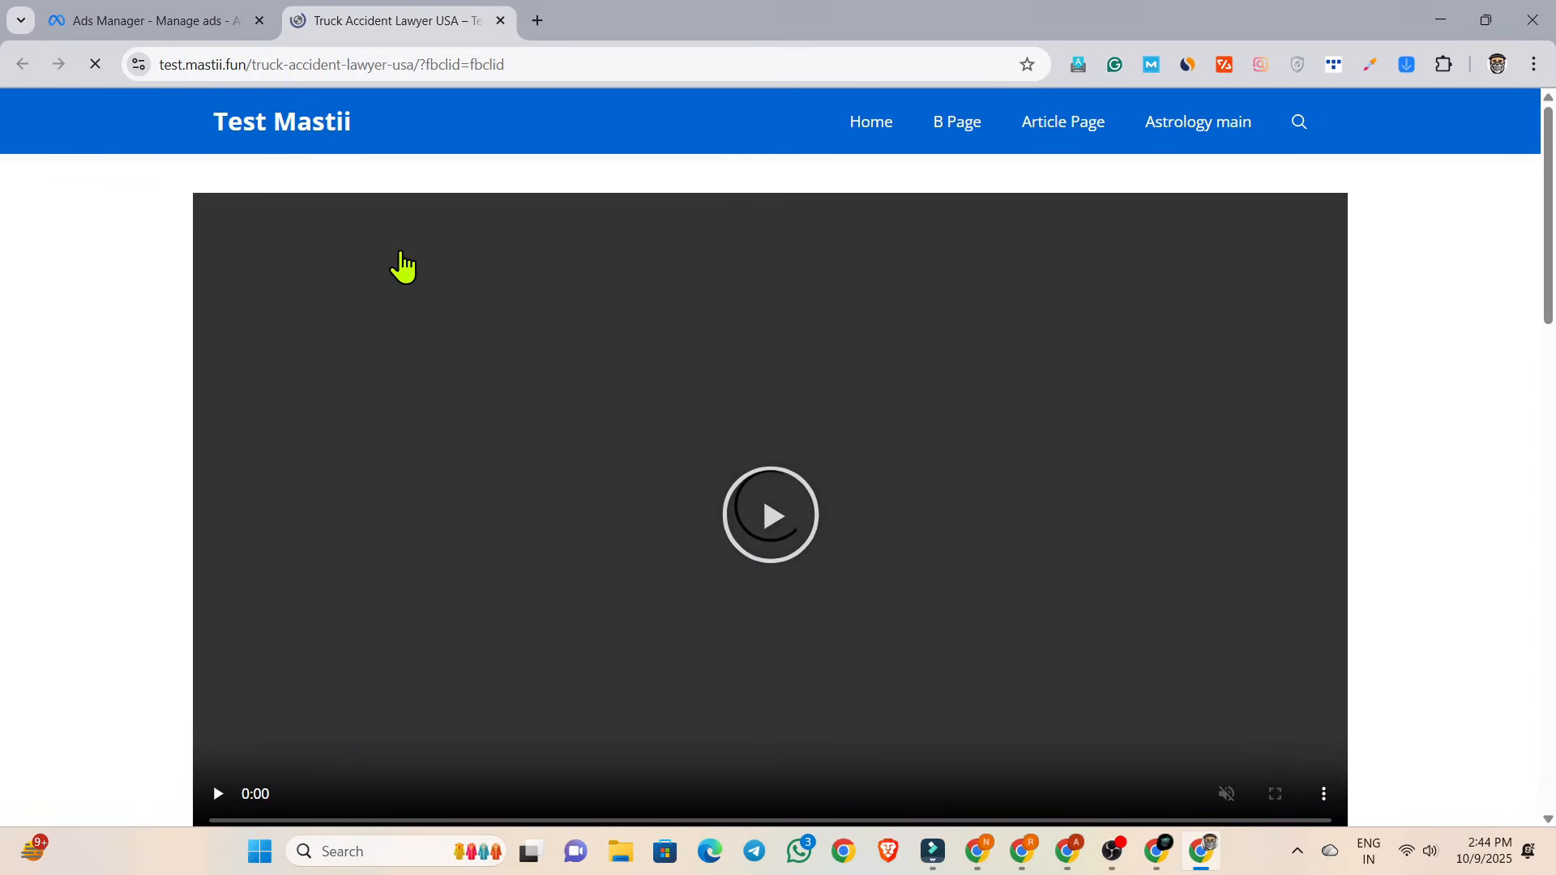
pyautogui.scroll(-9, 400, 256)
pyautogui.scroll(7, 400, 254)
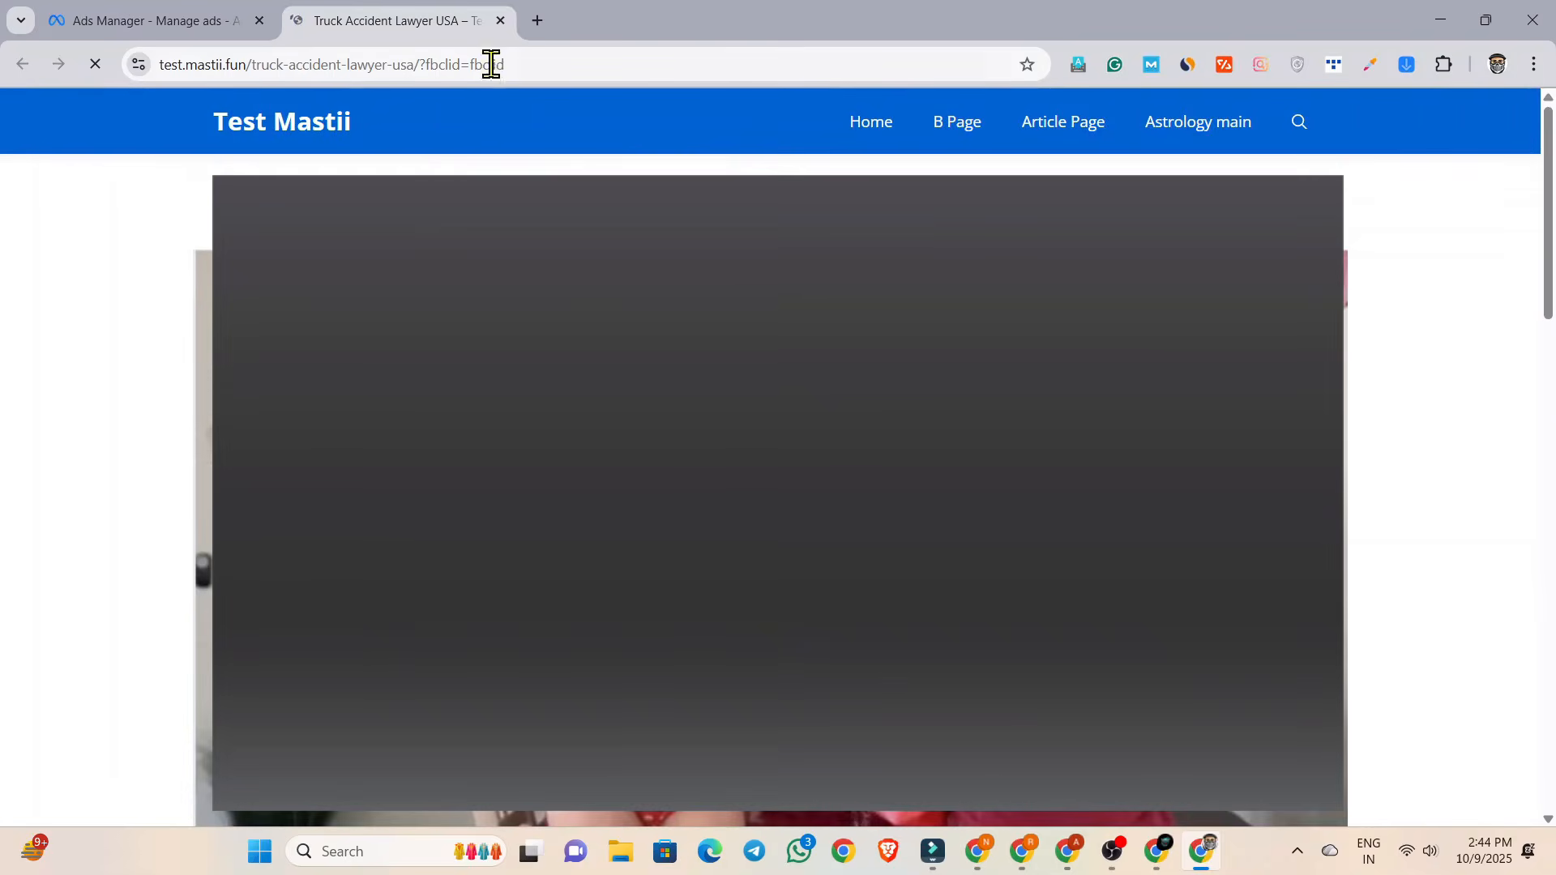
pyautogui.click(500, 21)
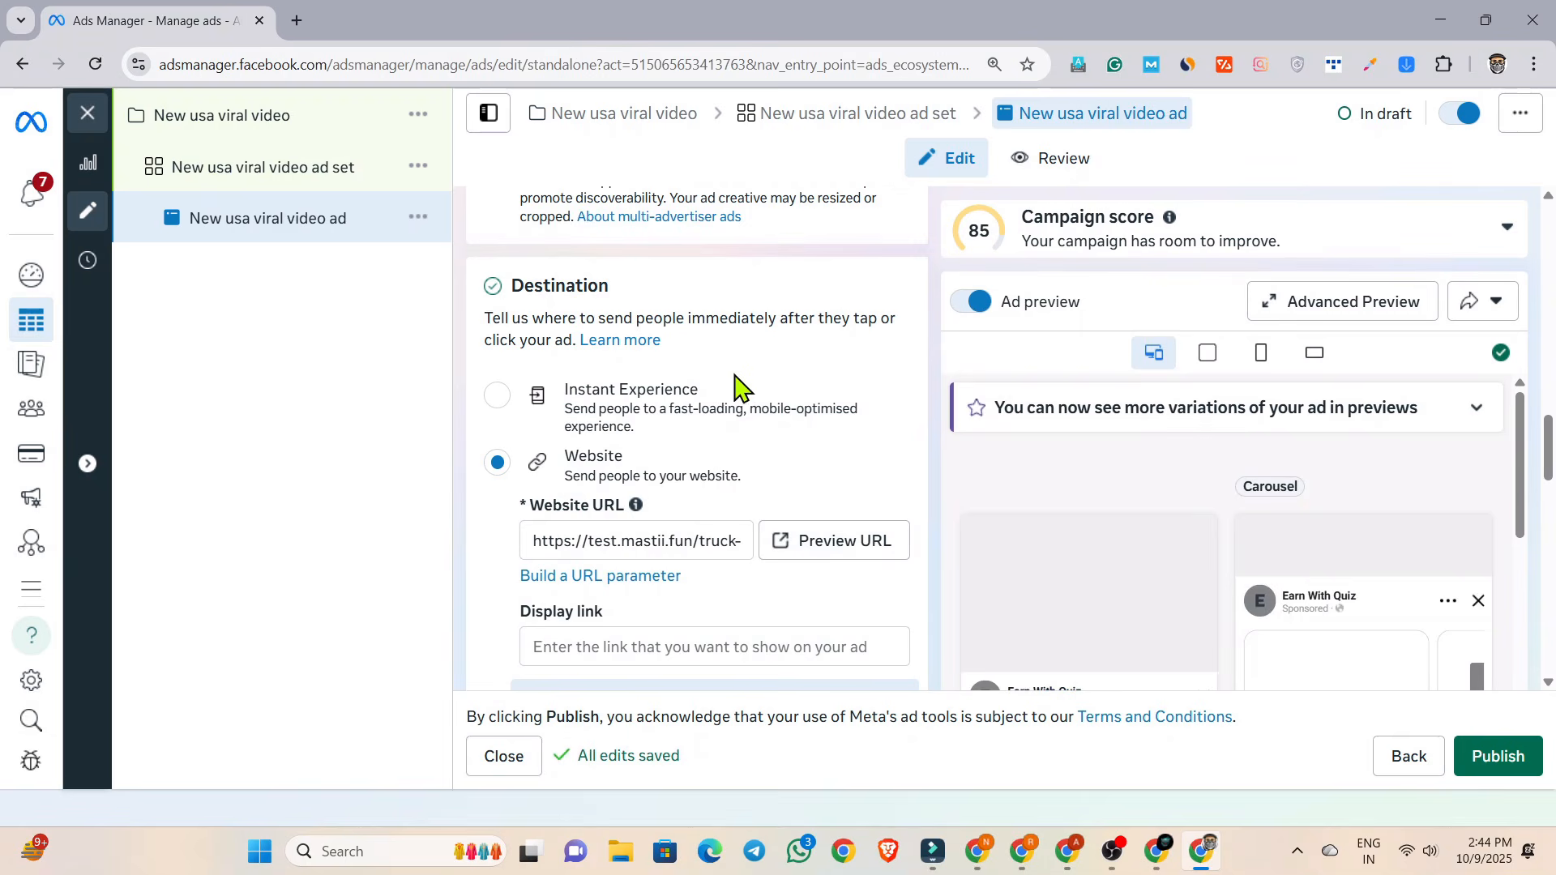
# Start setting up the ad creative as an image ad and go to its Media selection.
pyautogui.scroll(-4, 731, 482)
pyautogui.scroll(1, 757, 340)
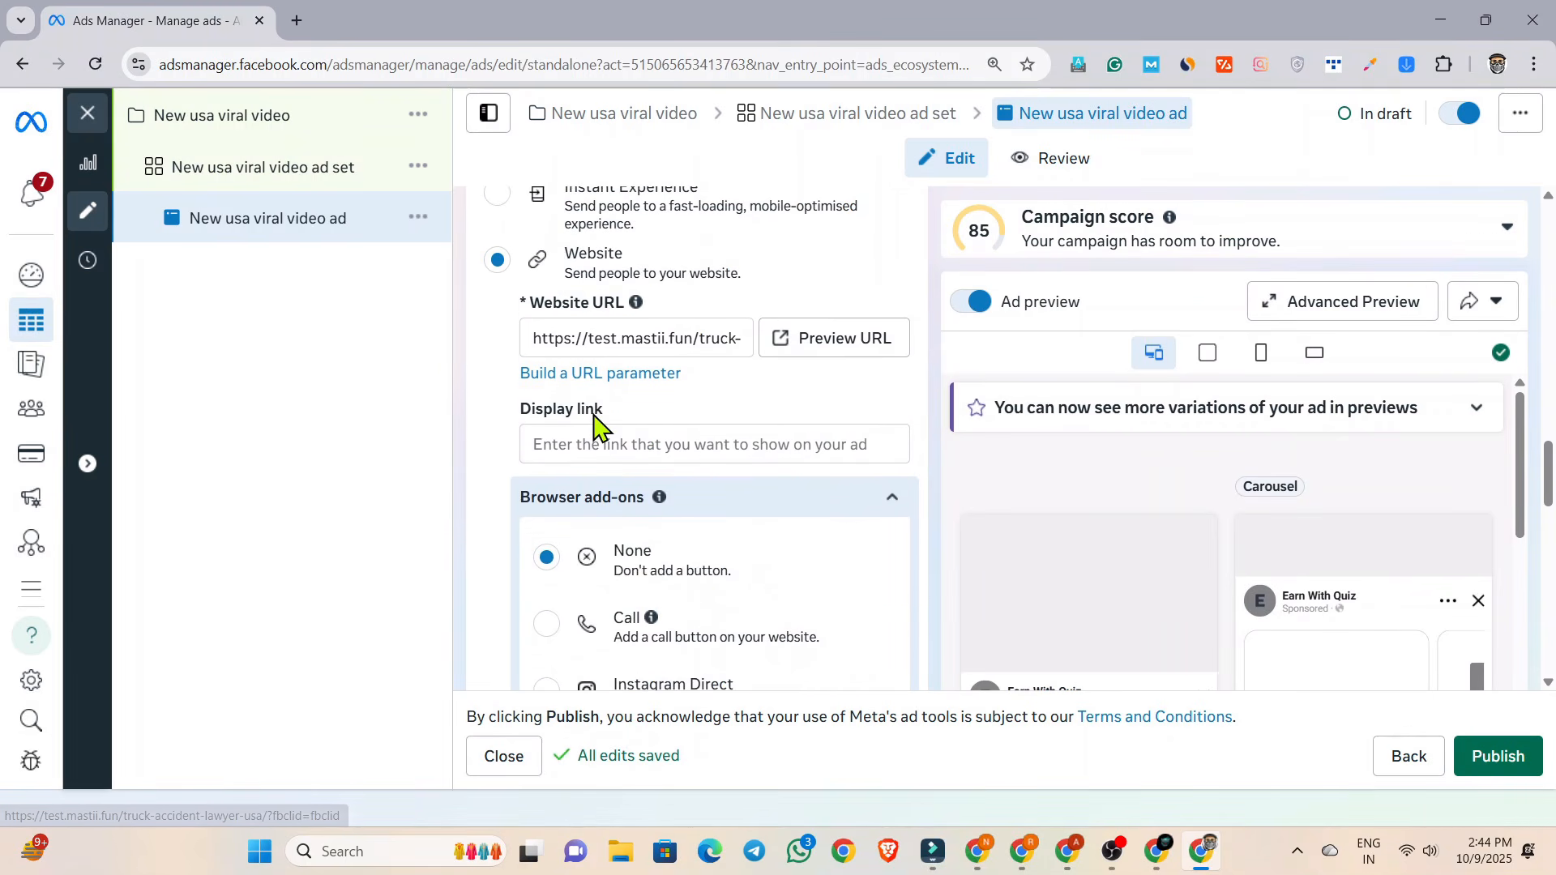
pyautogui.scroll(-8, 466, 364)
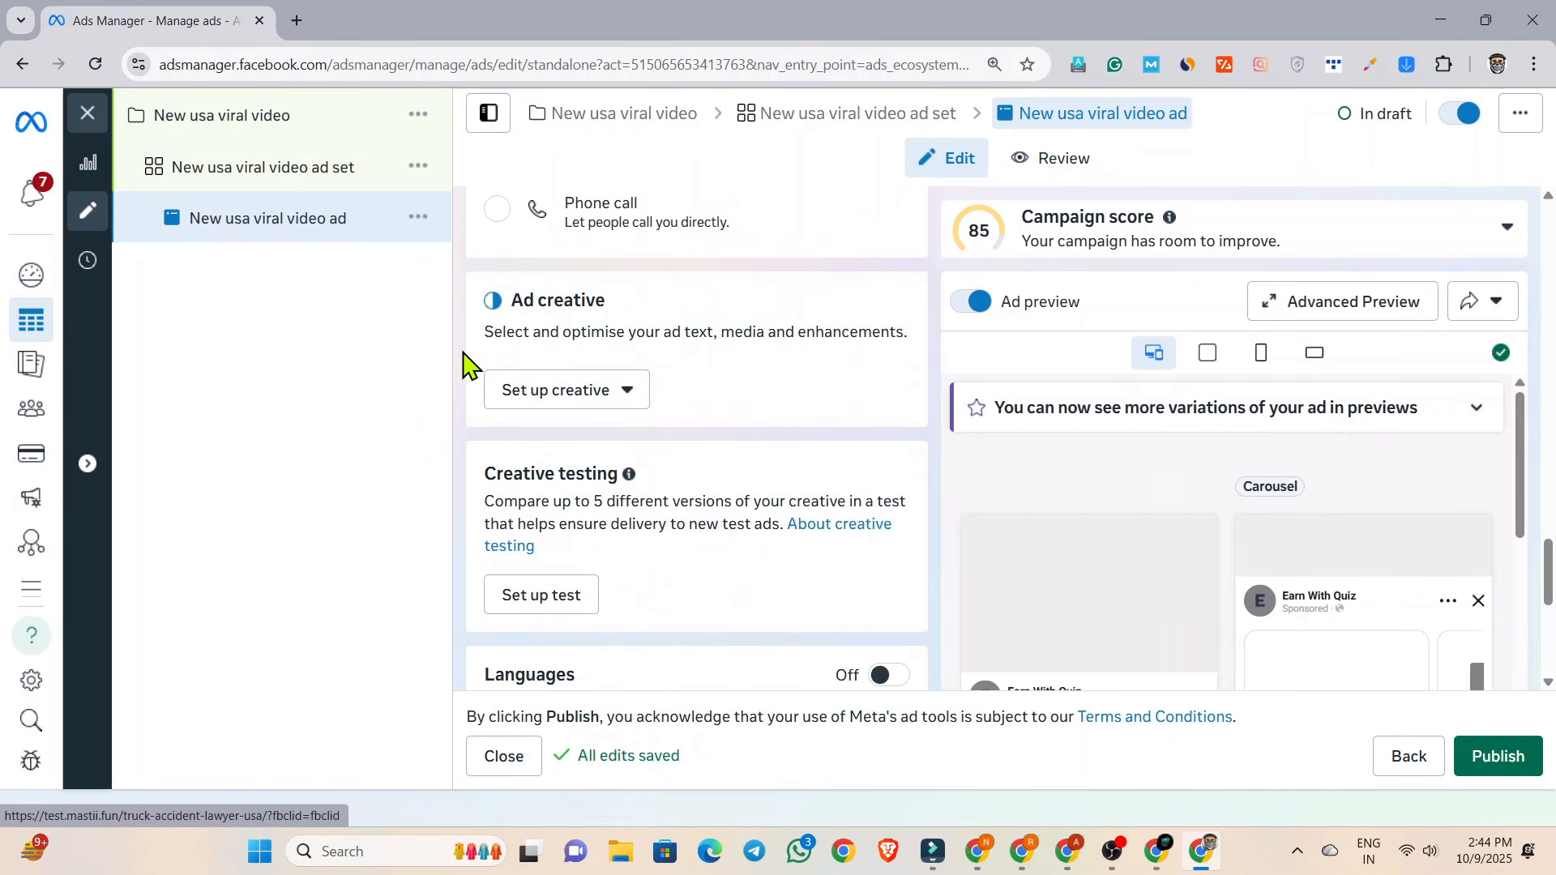
pyautogui.click(522, 397)
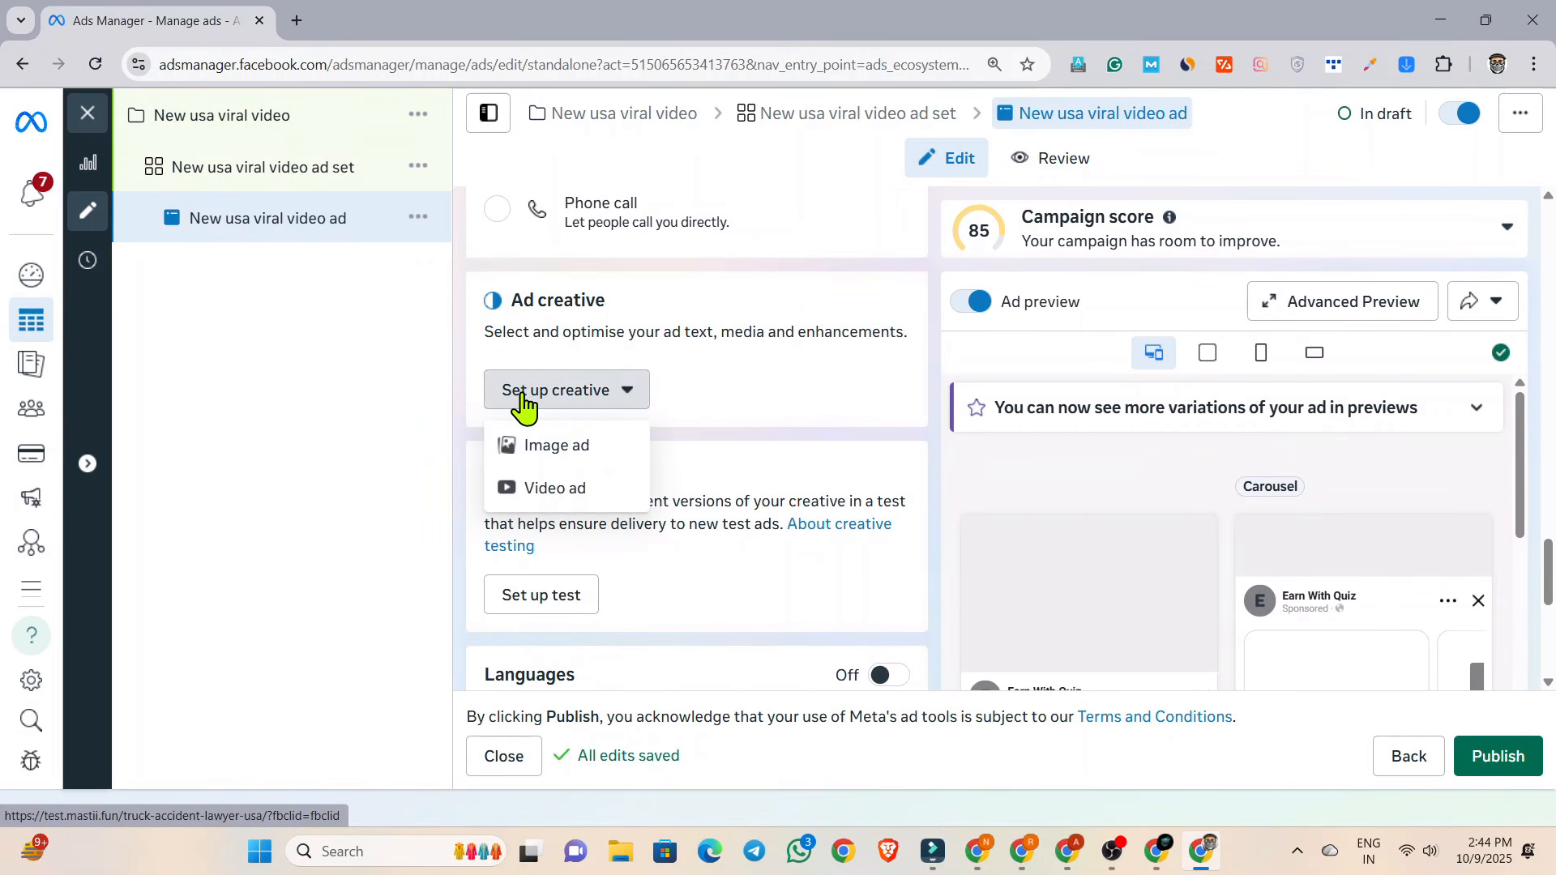
pyautogui.click(531, 445)
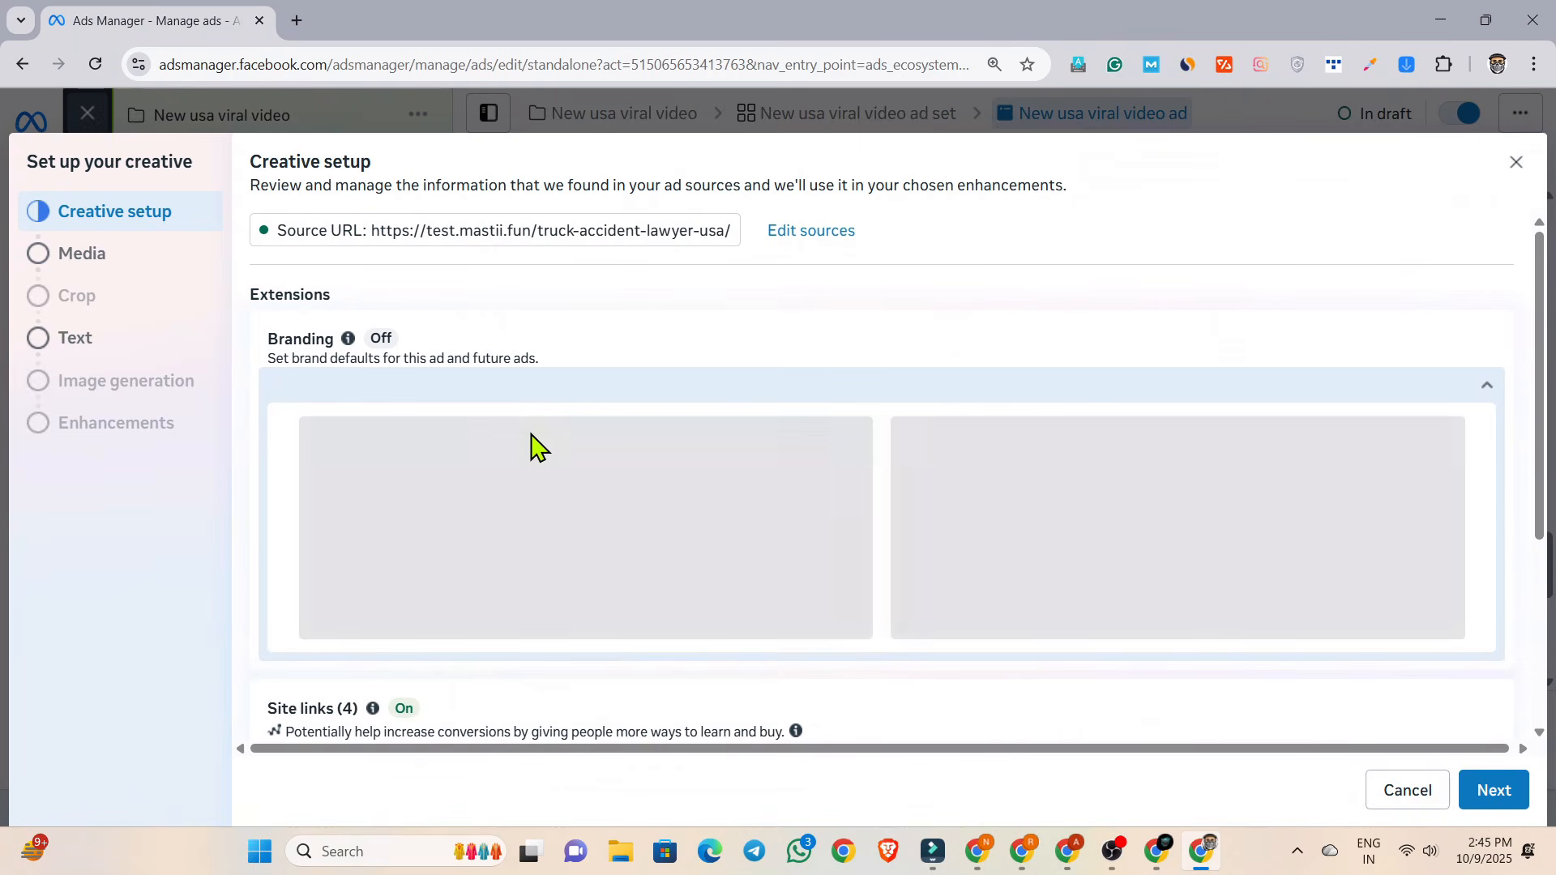
pyautogui.click(106, 267)
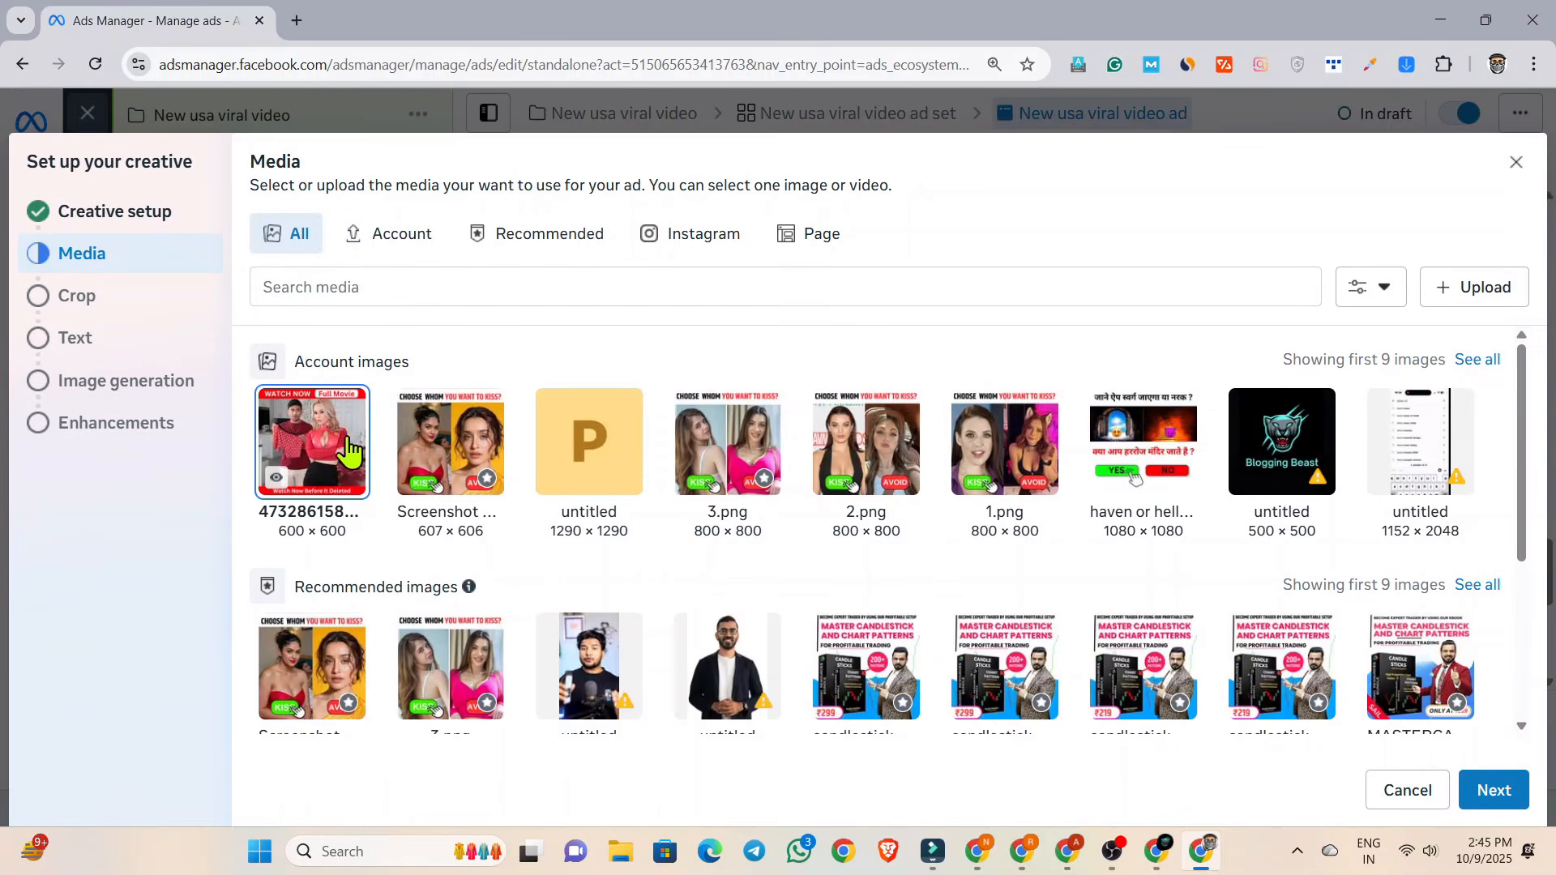
# Switch to Google Drive and view the Ad6 example in "25 arbitrage fb ads copy by BB1.pdf".
pyautogui.moveTo(276, 485)
pyautogui.hotkey('alt', 'Tab')
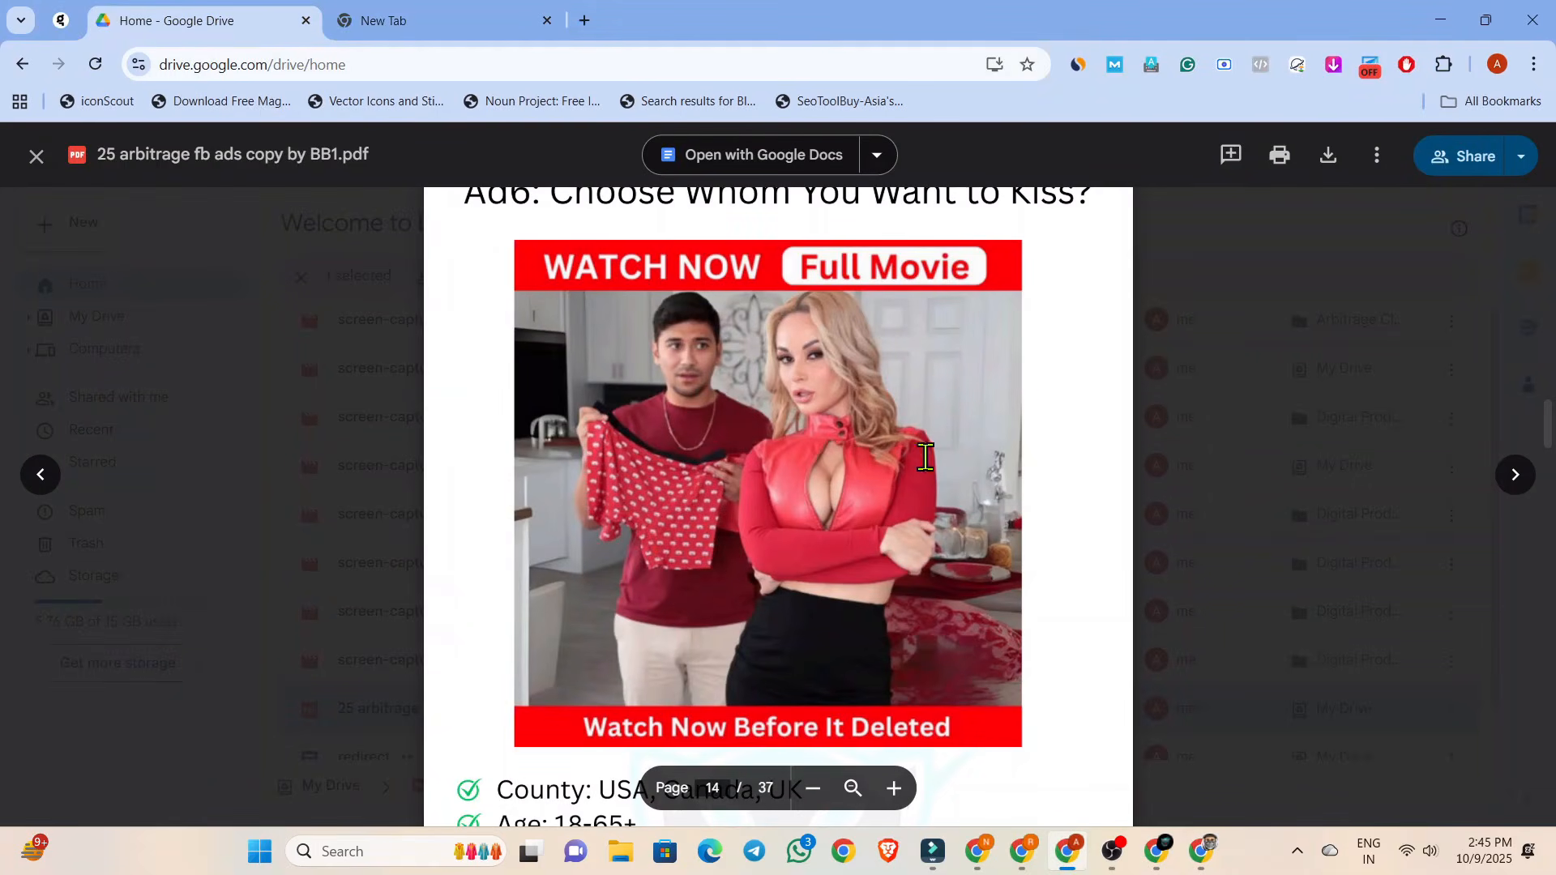
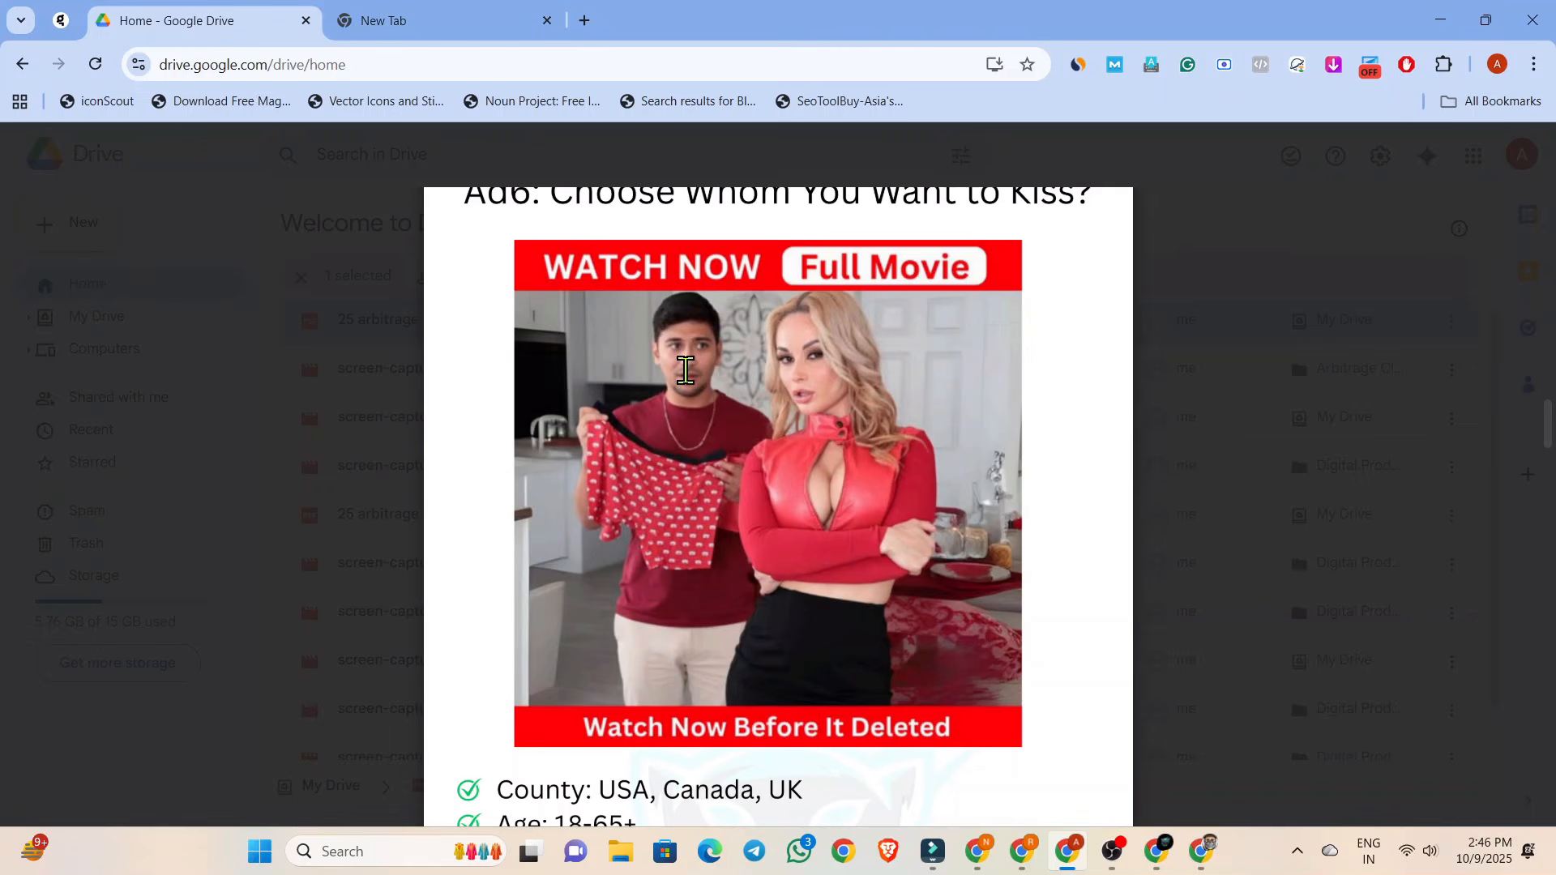
# Return to the beginning of the ads copy PDF and look over its cover page.
pyautogui.moveTo(1548, 419); pyautogui.dragTo(1551, 106)
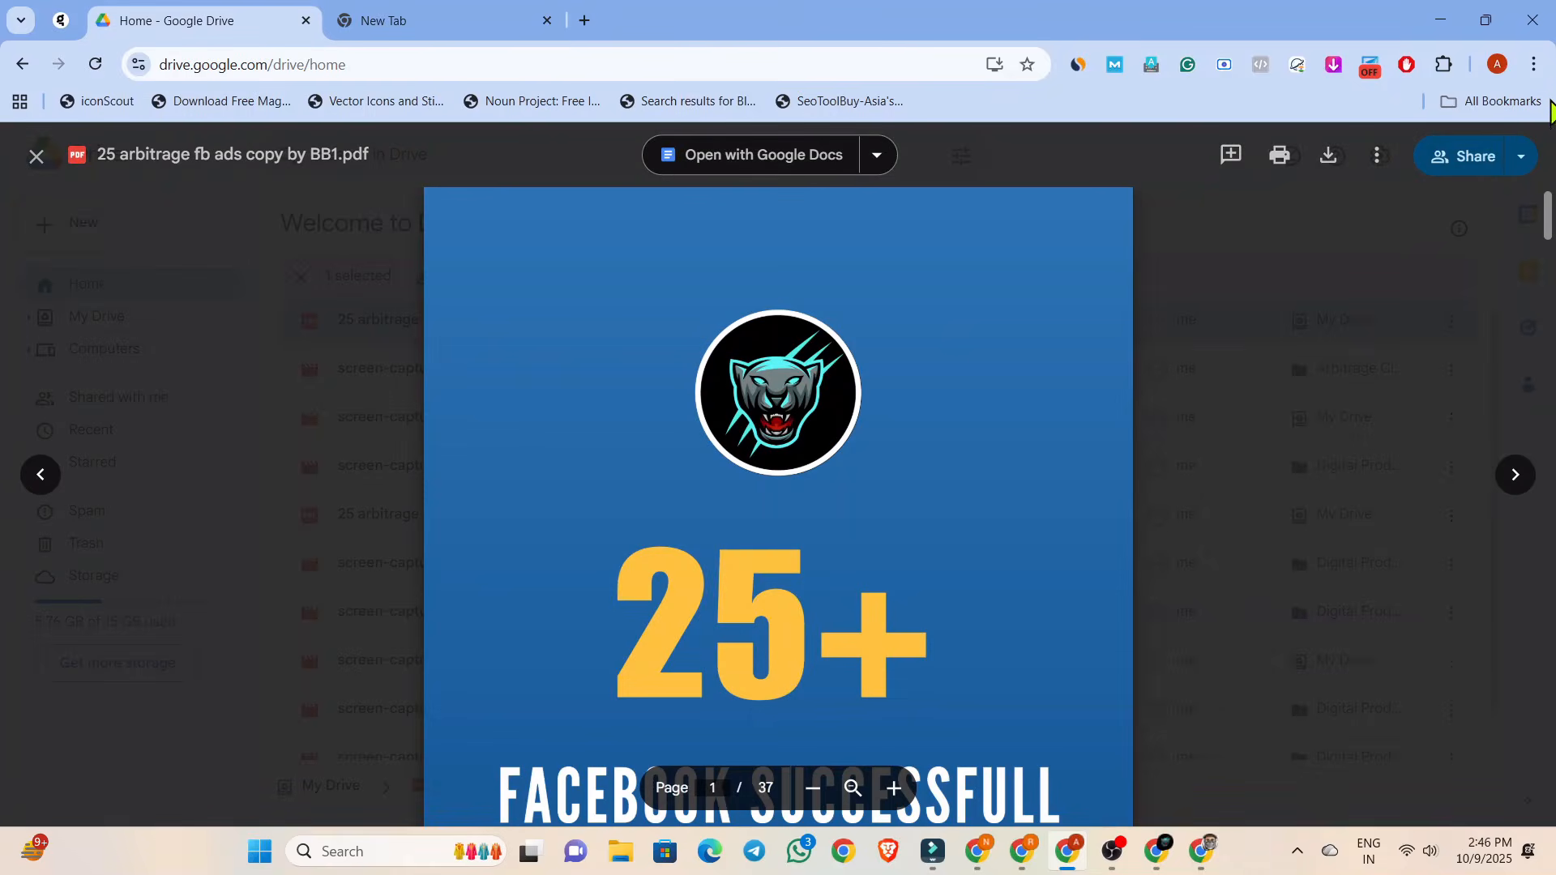
pyautogui.scroll(-3, 810, 369)
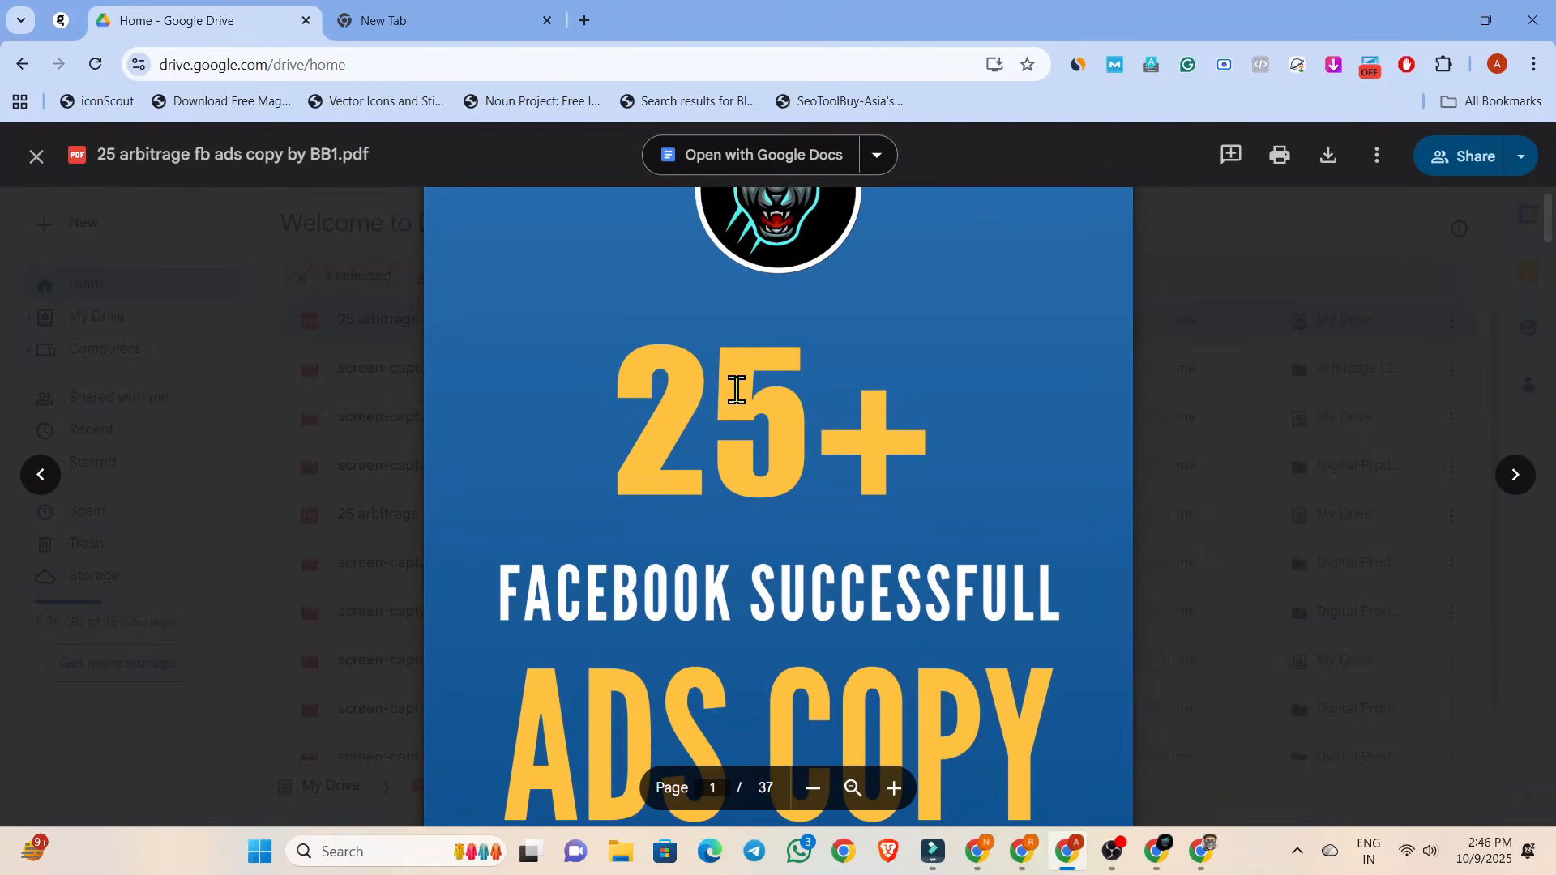
pyautogui.scroll(-3, 735, 390)
pyautogui.scroll(1, 736, 389)
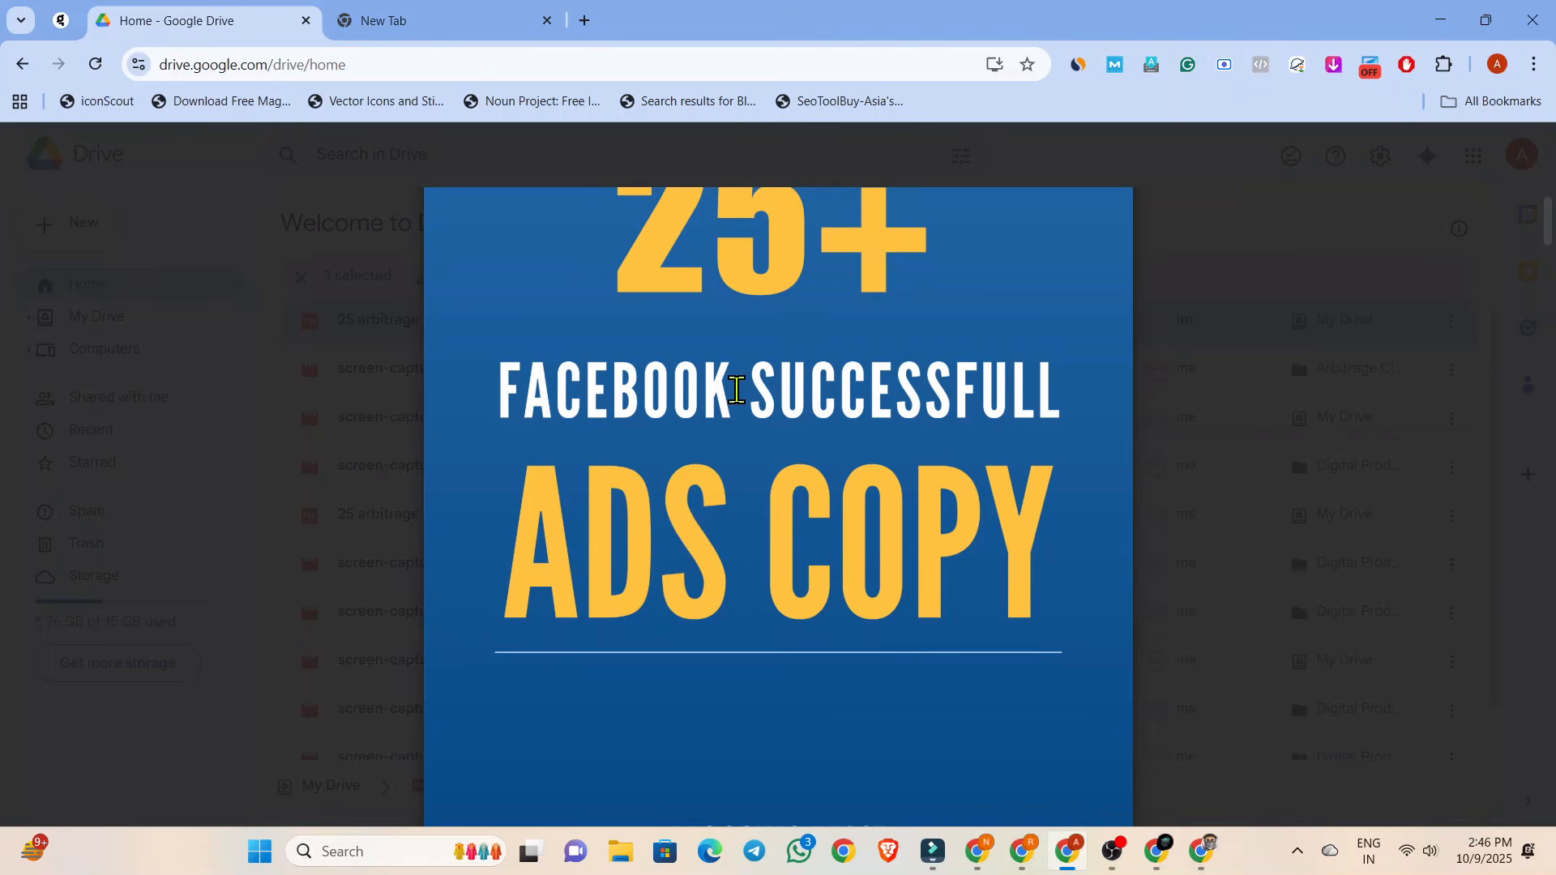
pyautogui.scroll(1, 735, 391)
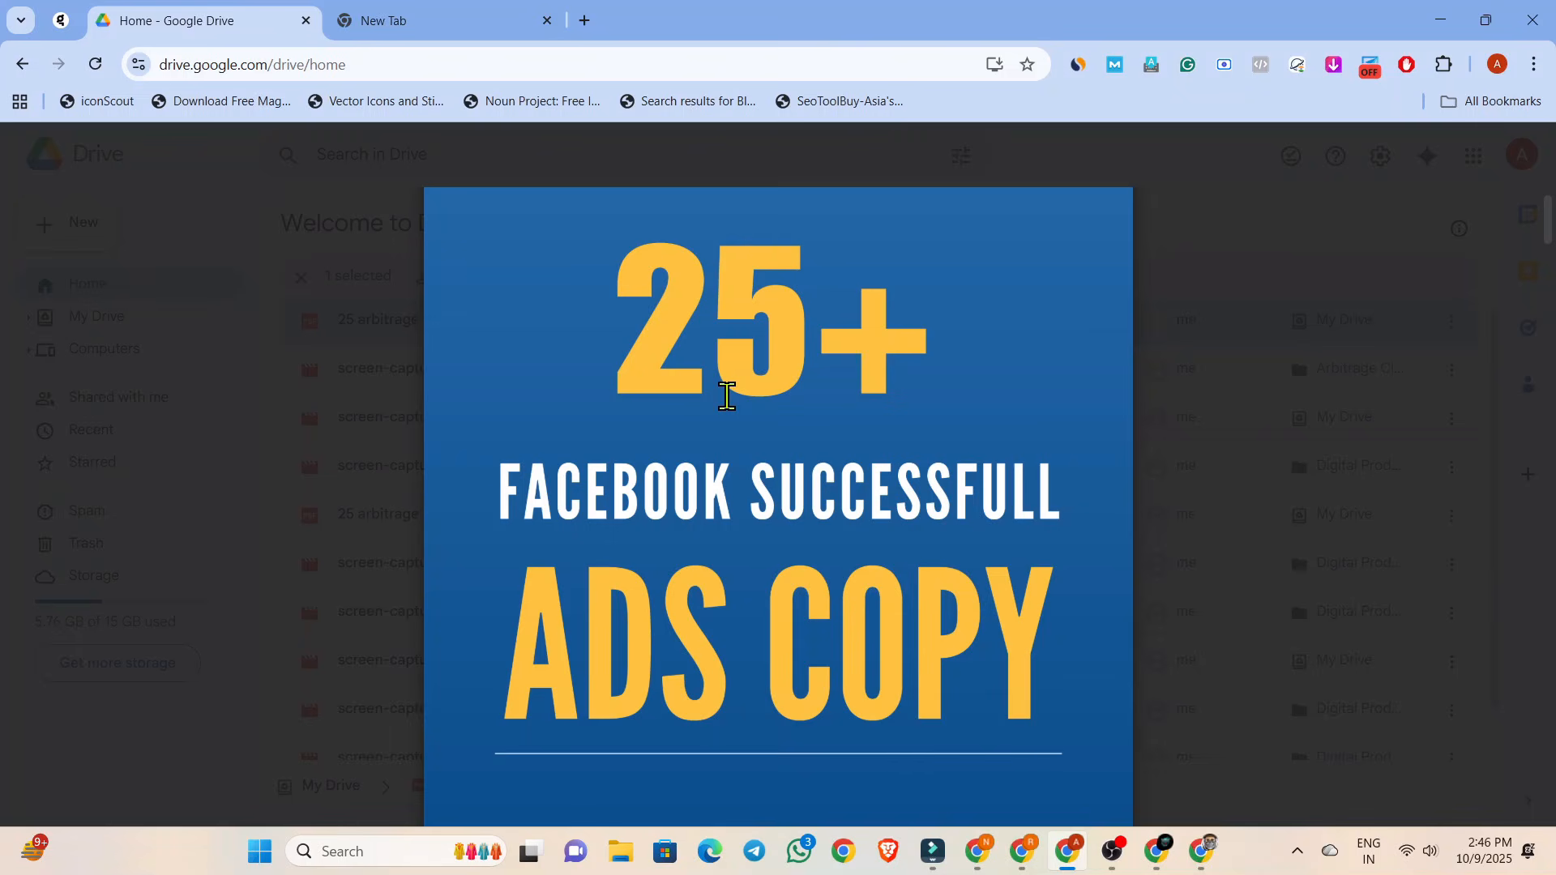
pyautogui.scroll(-1, 727, 397)
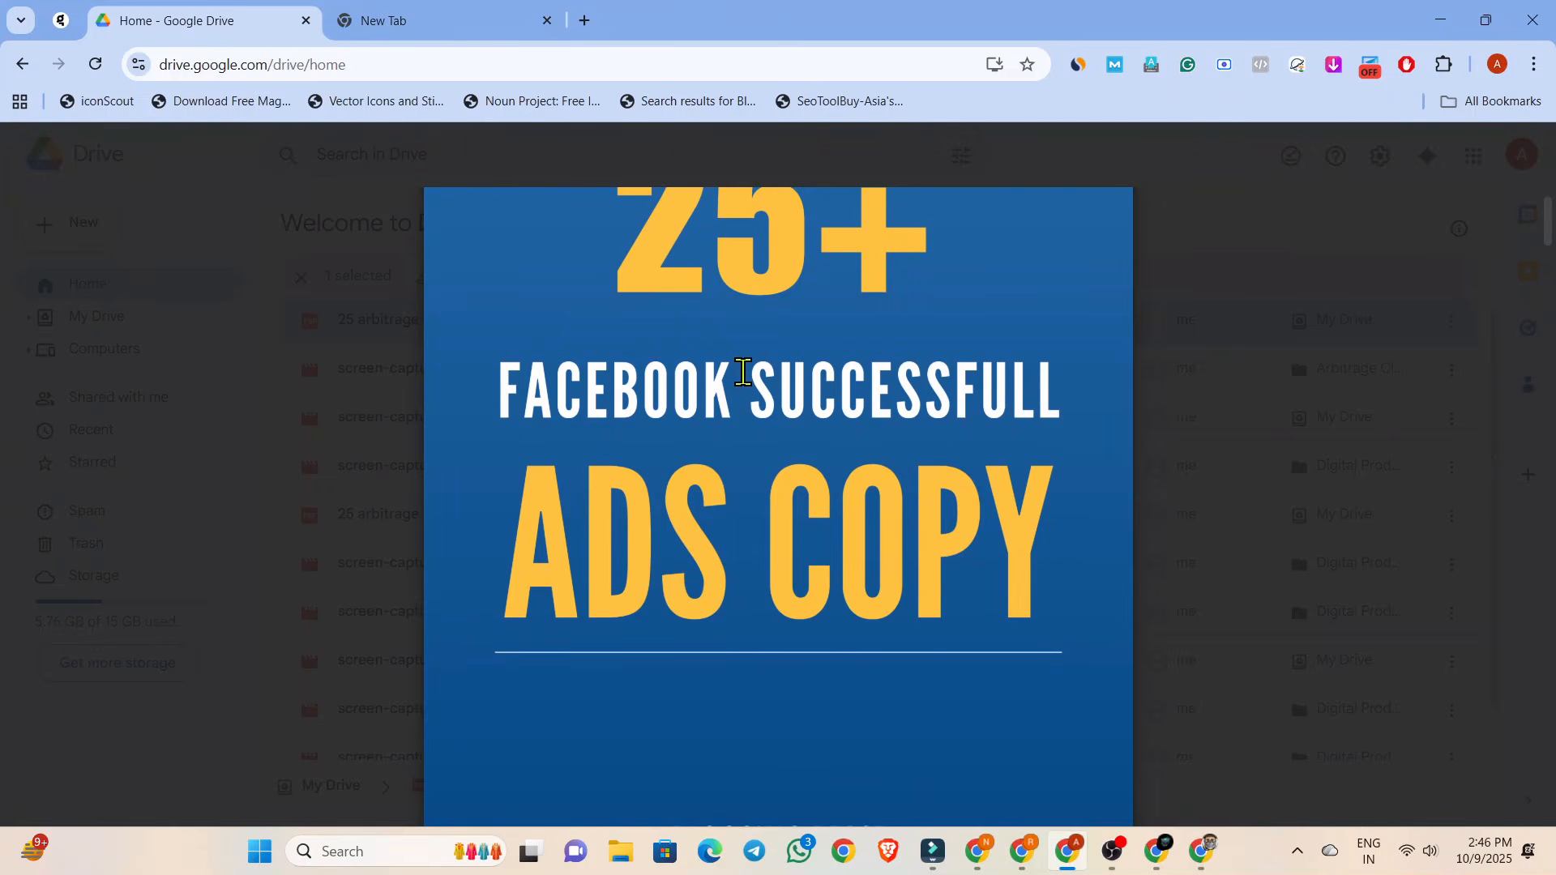
pyautogui.scroll(1, 742, 371)
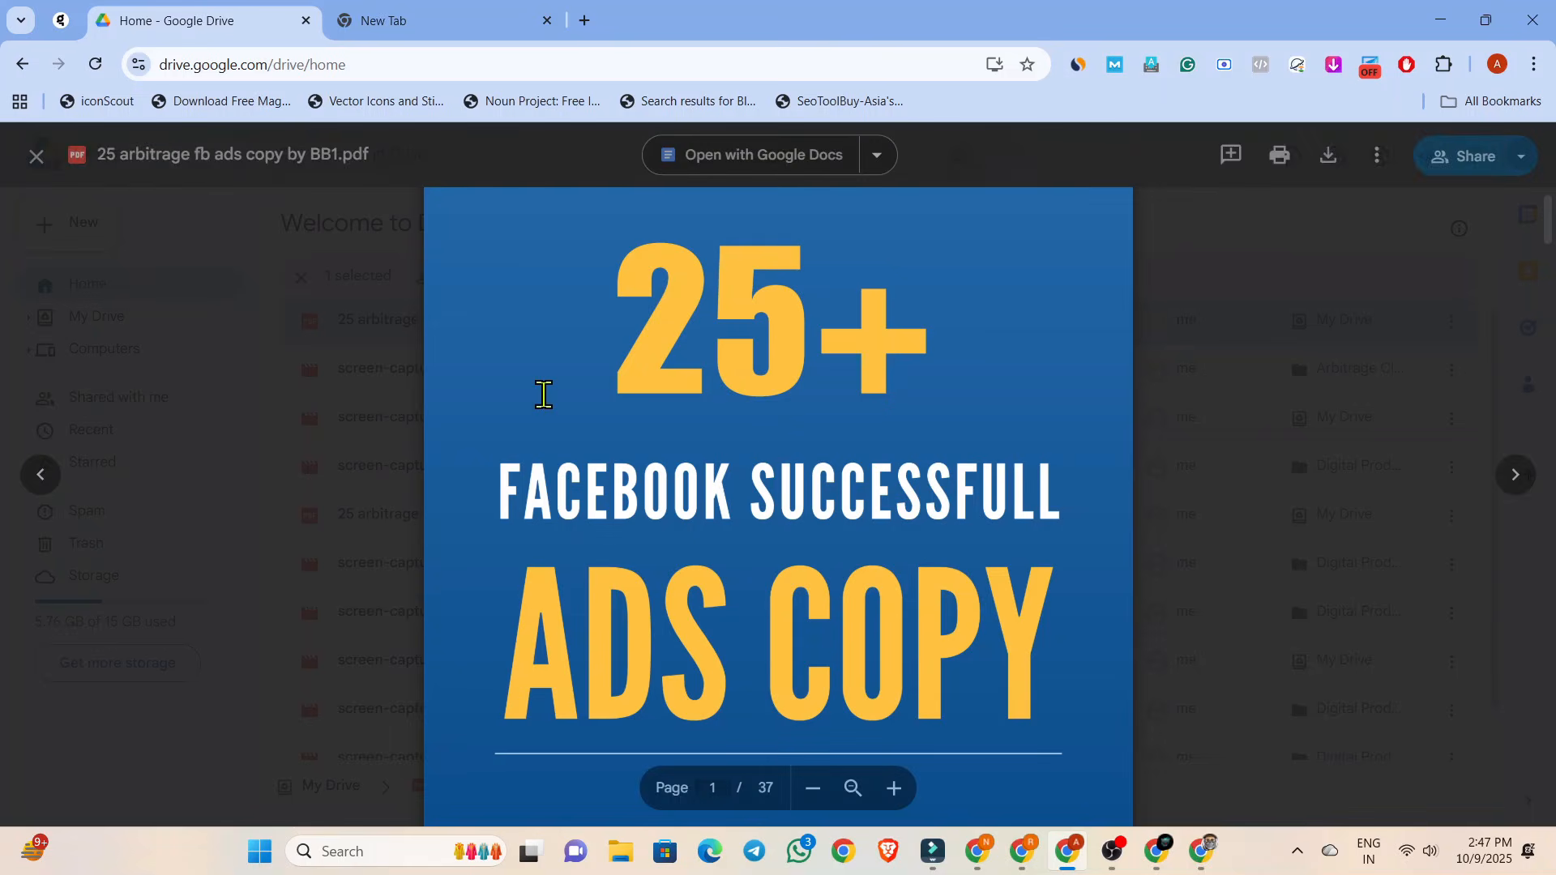
pyautogui.scroll(-3, 550, 397)
pyautogui.scroll(6, 580, 403)
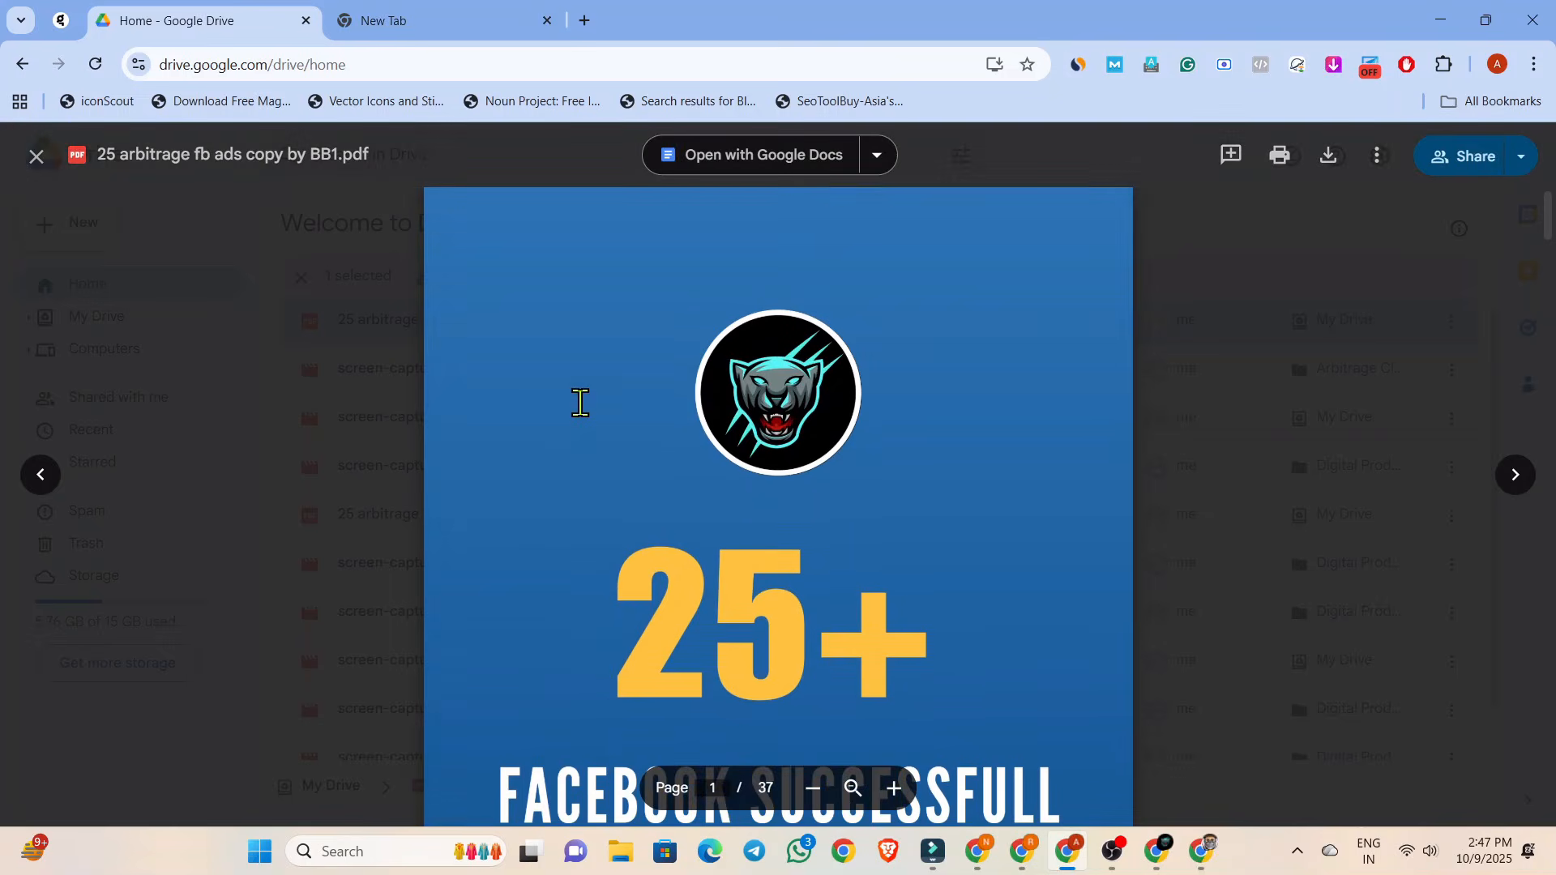
pyautogui.scroll(-4, 580, 403)
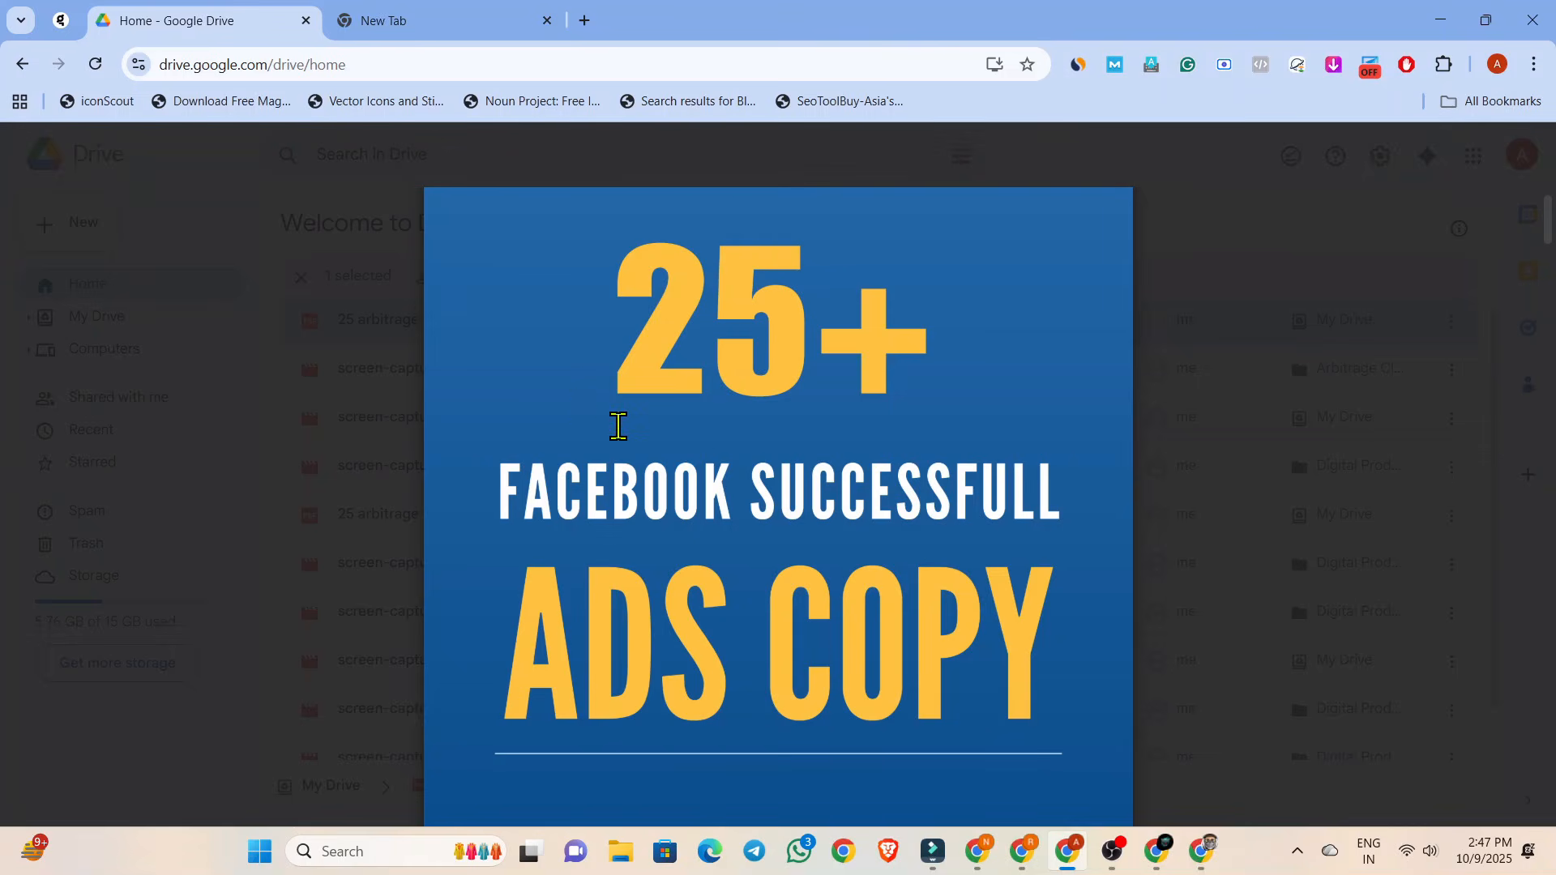
# Read the PDF's introduction, the "Why This Guide?" section and the profit calculation per 1,000 visitors.
pyautogui.scroll(-10, 618, 425)
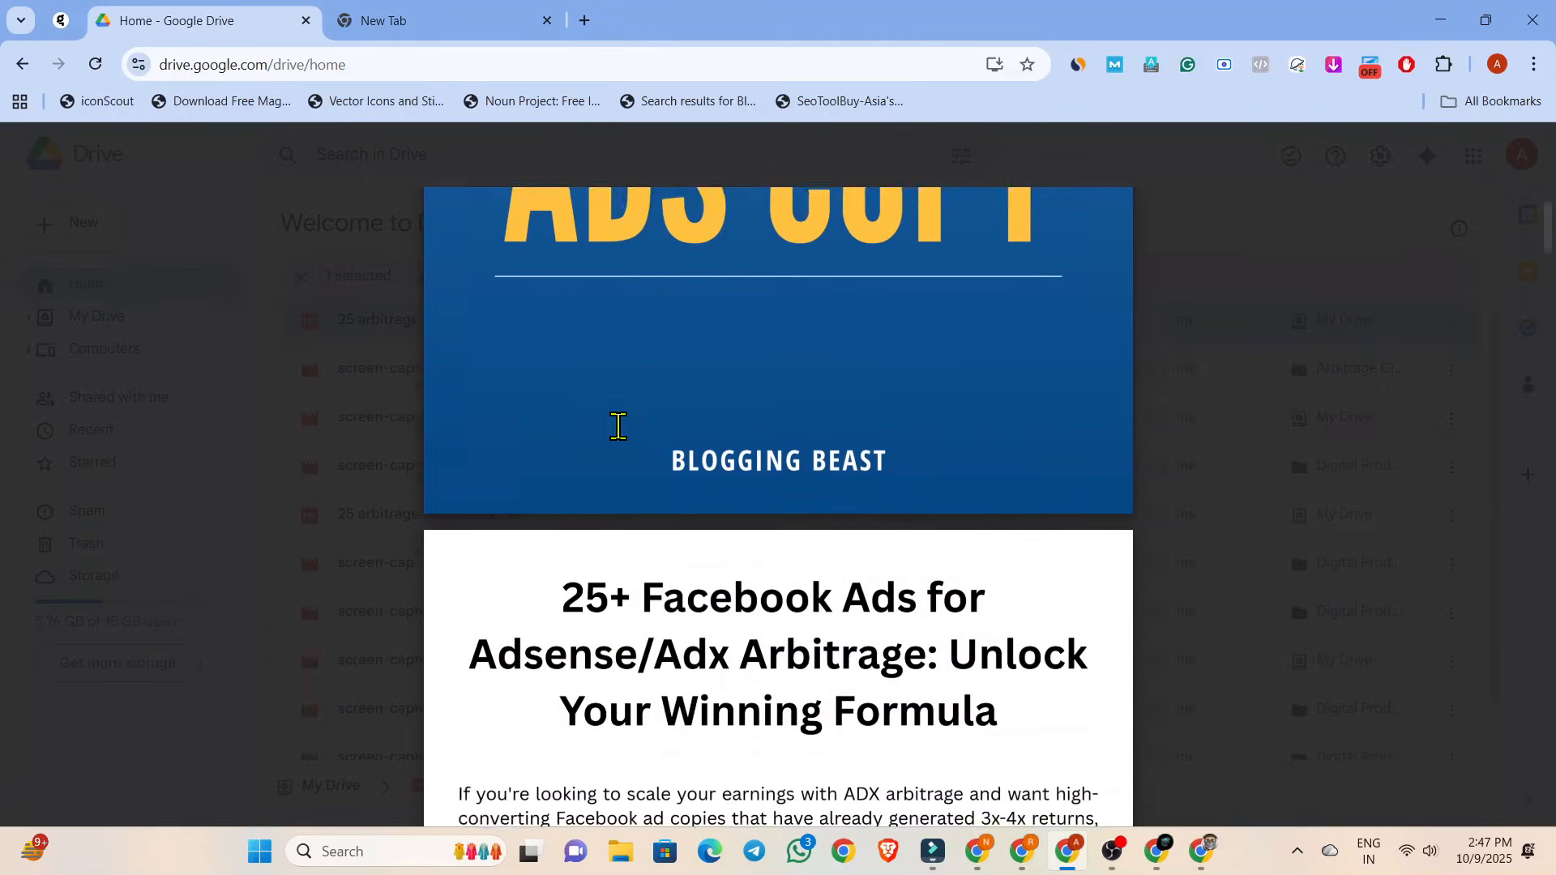
pyautogui.scroll(-4, 618, 426)
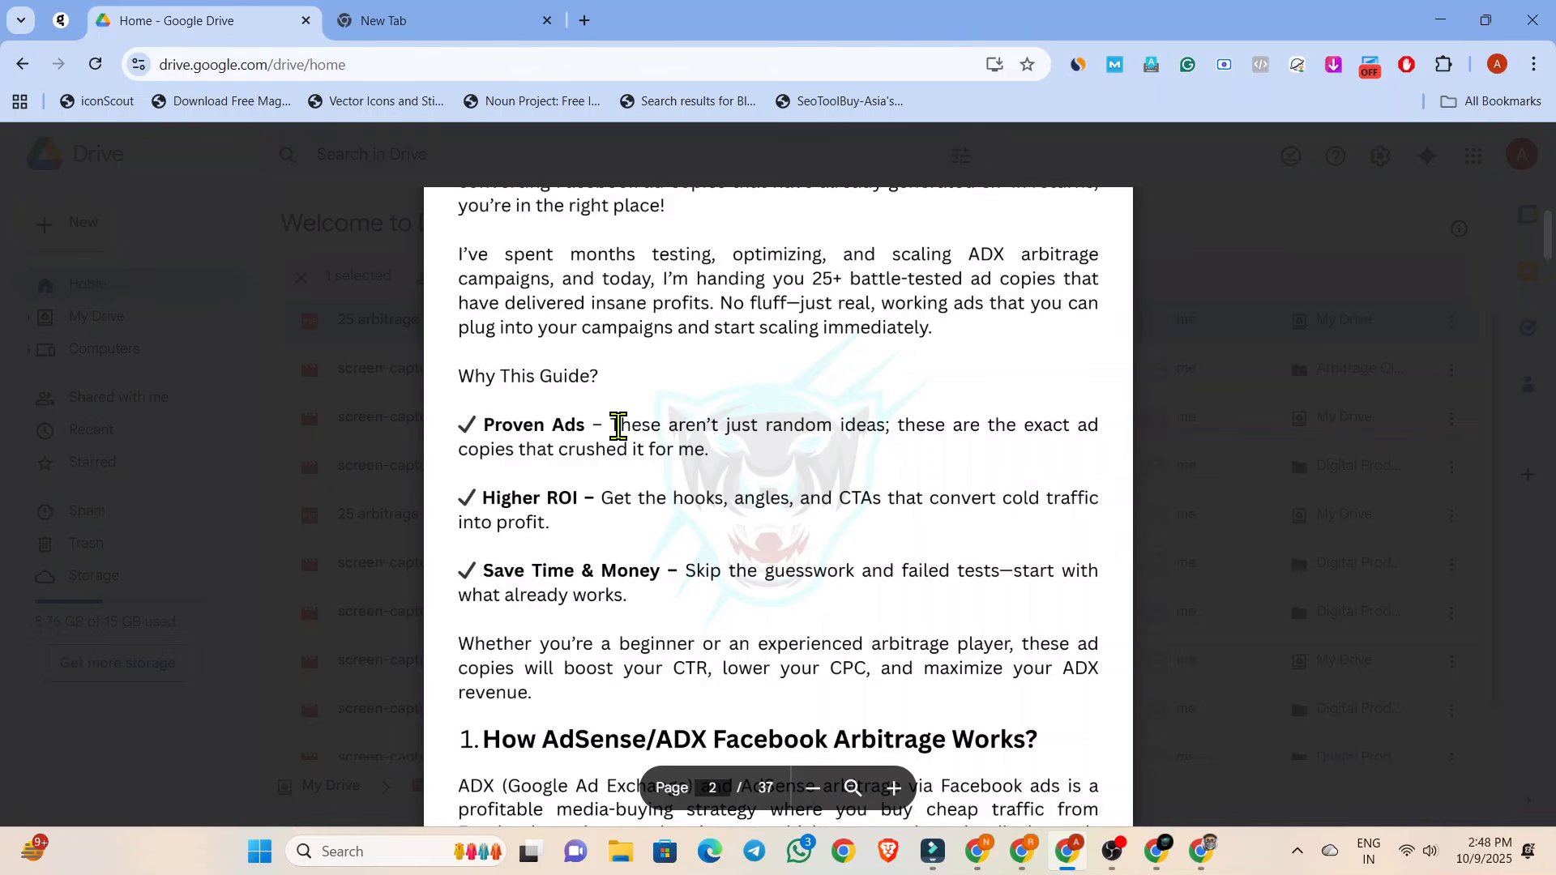
pyautogui.scroll(1, 618, 426)
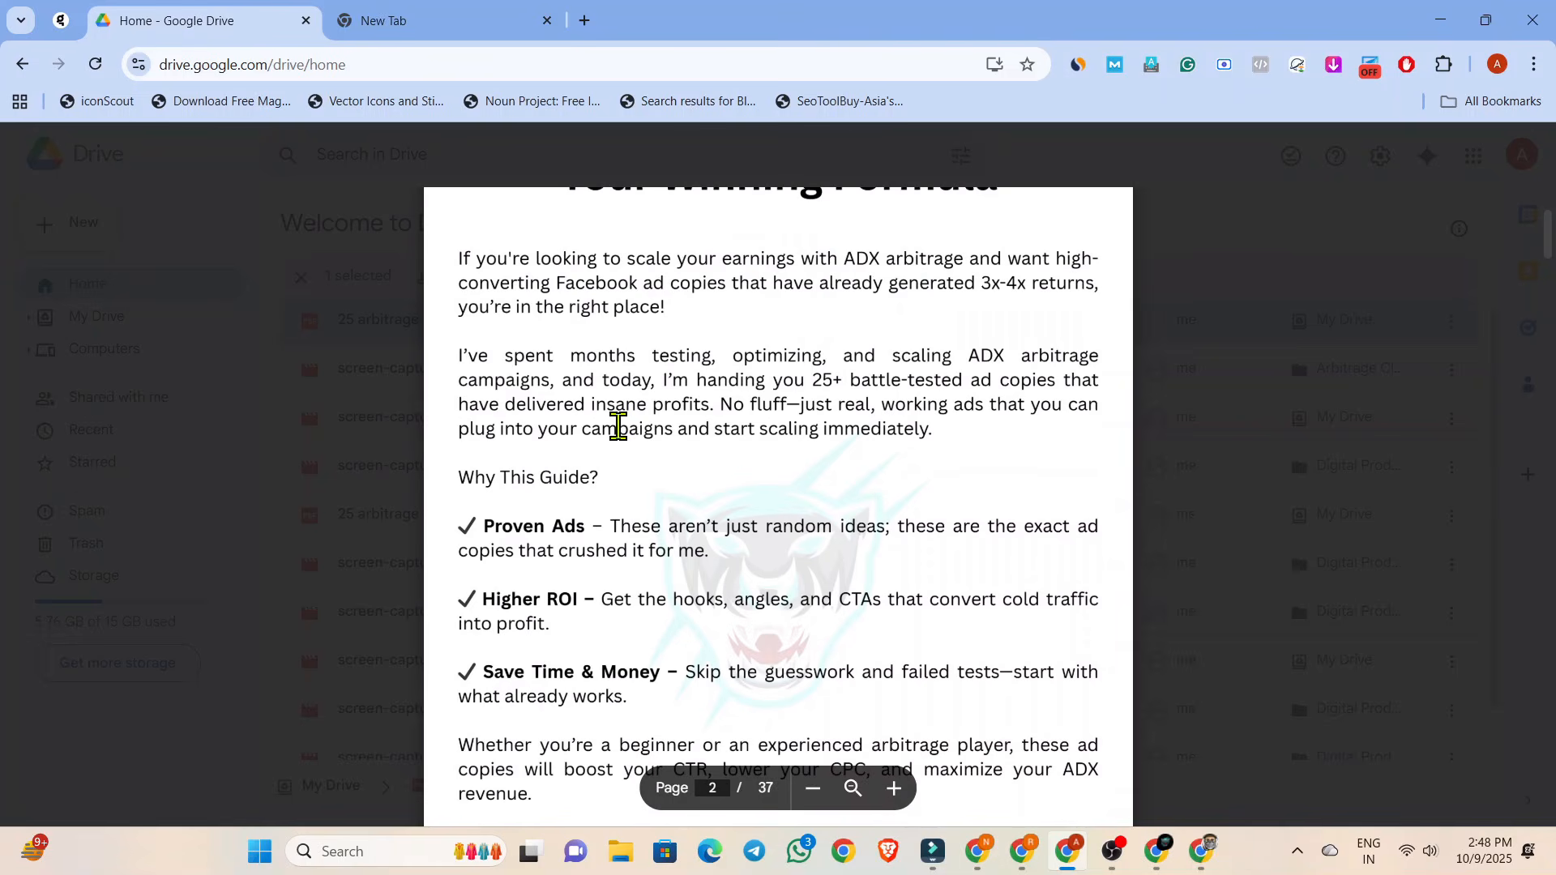
pyautogui.scroll(-2, 506, 508)
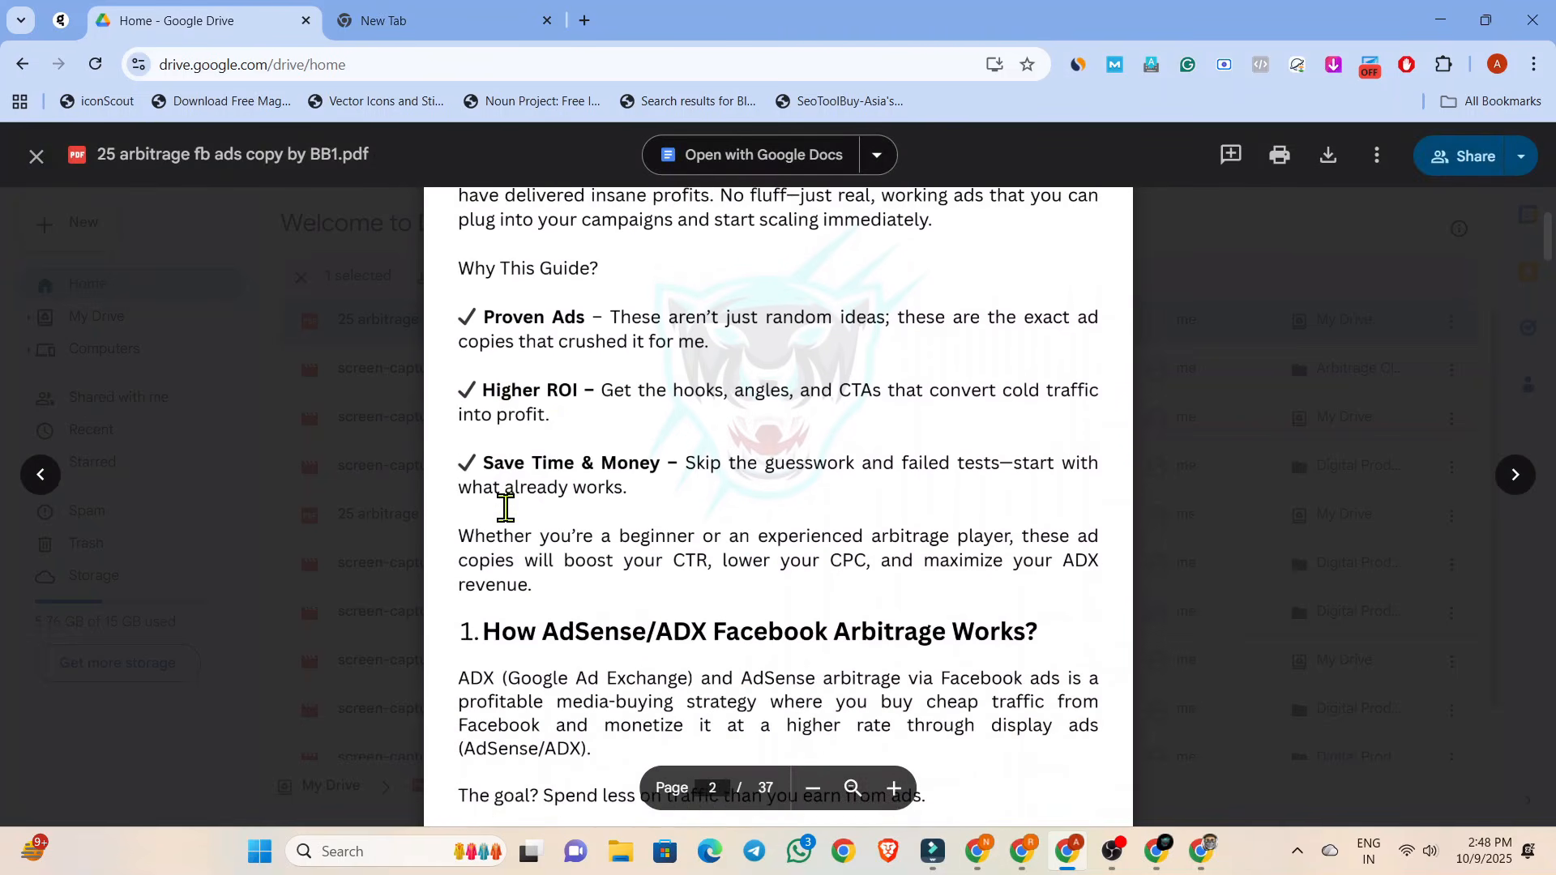
pyautogui.scroll(-2, 506, 508)
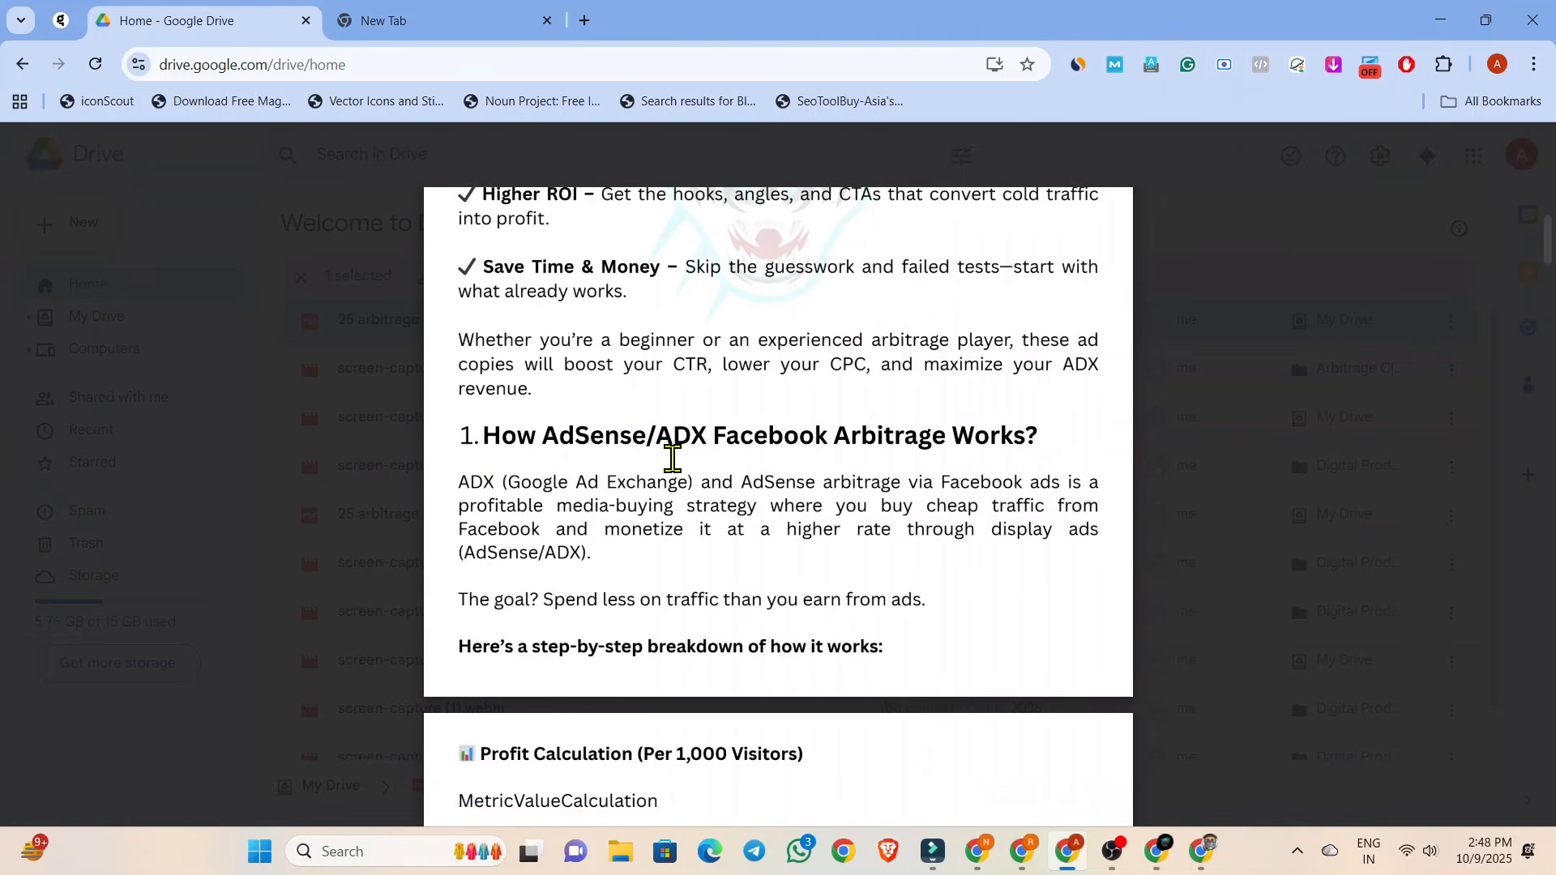
pyautogui.scroll(-3, 625, 446)
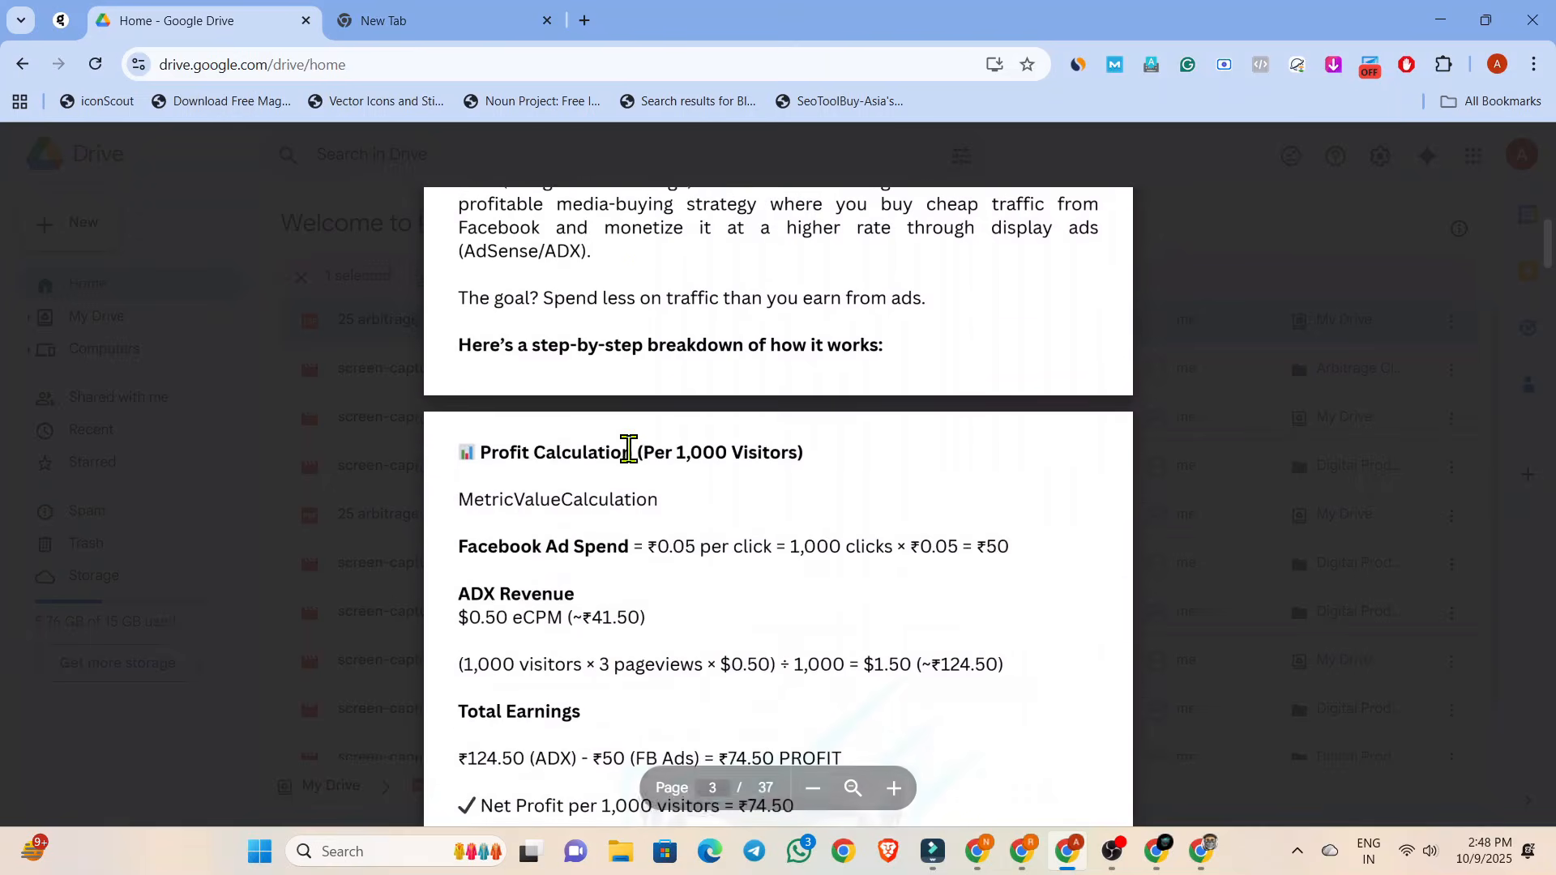
pyautogui.scroll(-1, 628, 448)
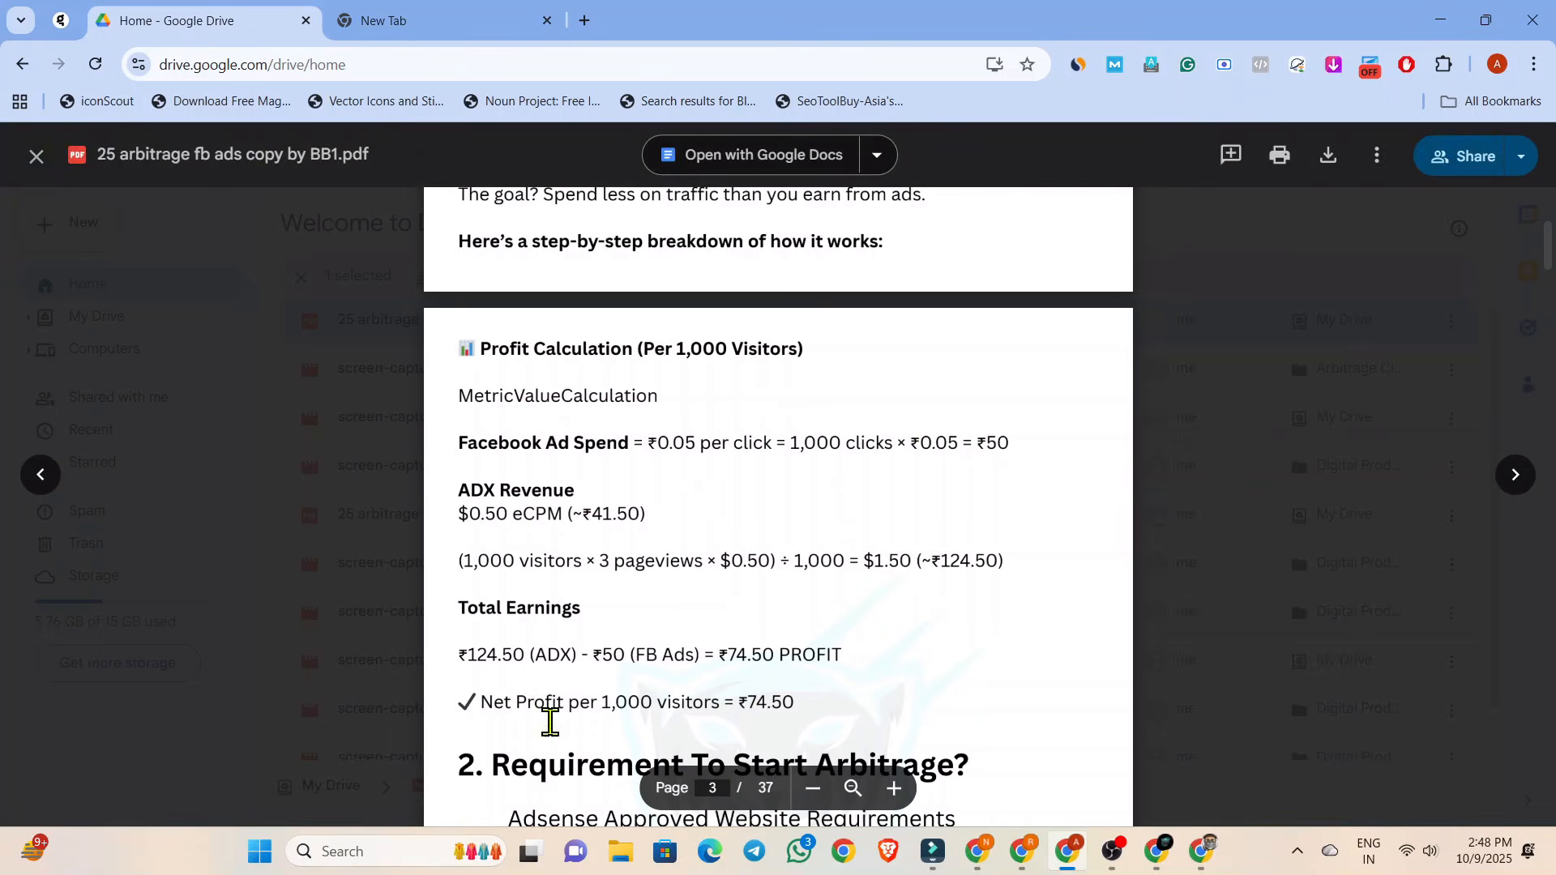
# Review the arbitrage explanation and guide benefits again, going back to the PDF's cover.
pyautogui.scroll(7, 683, 525)
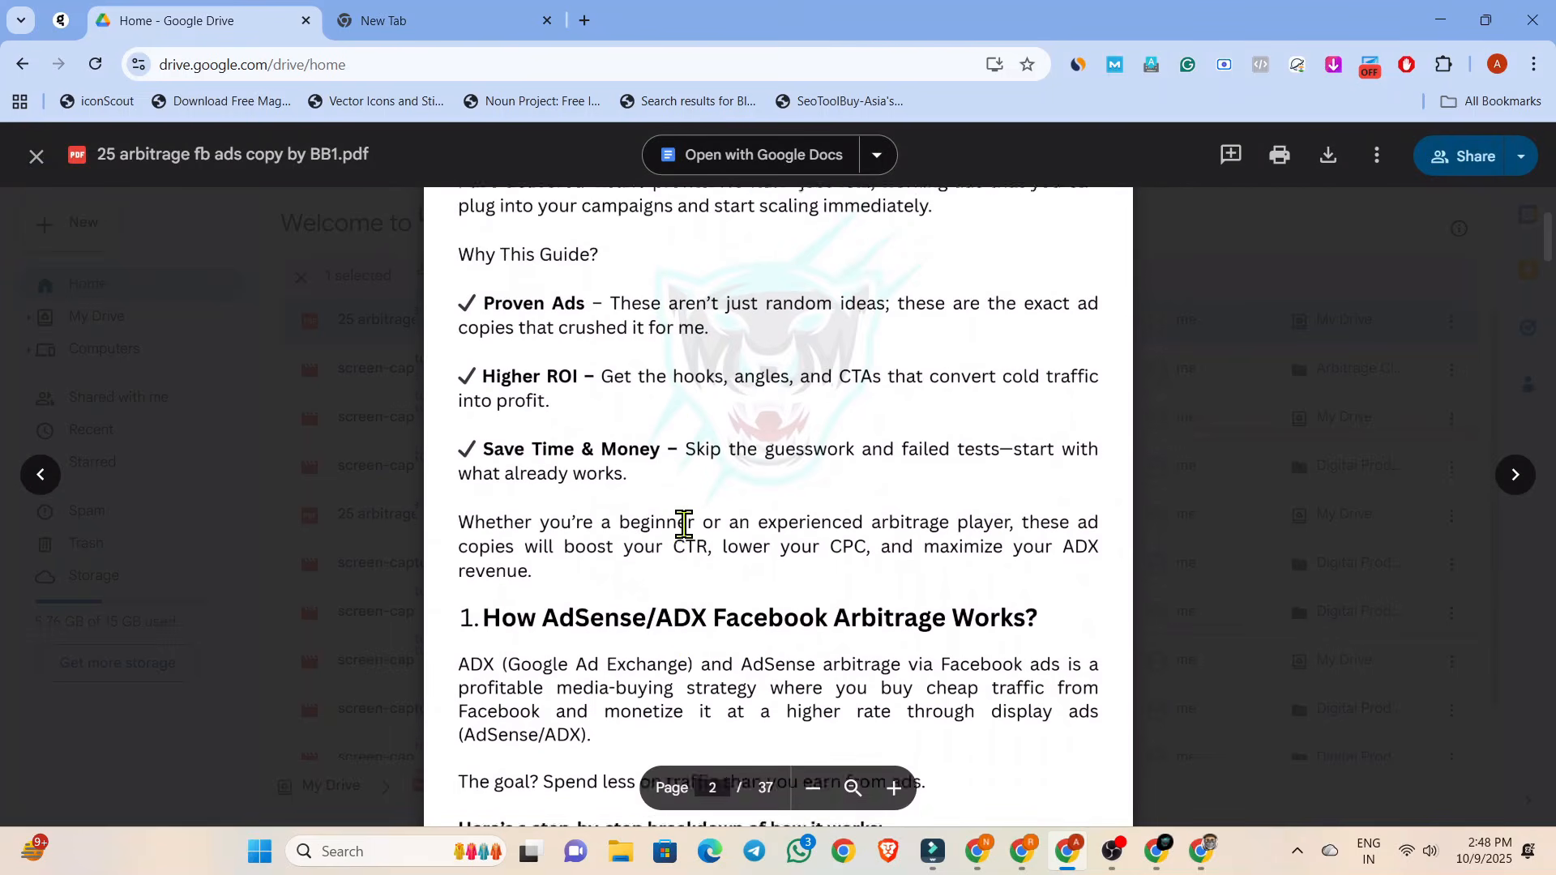
pyautogui.scroll(-6, 683, 525)
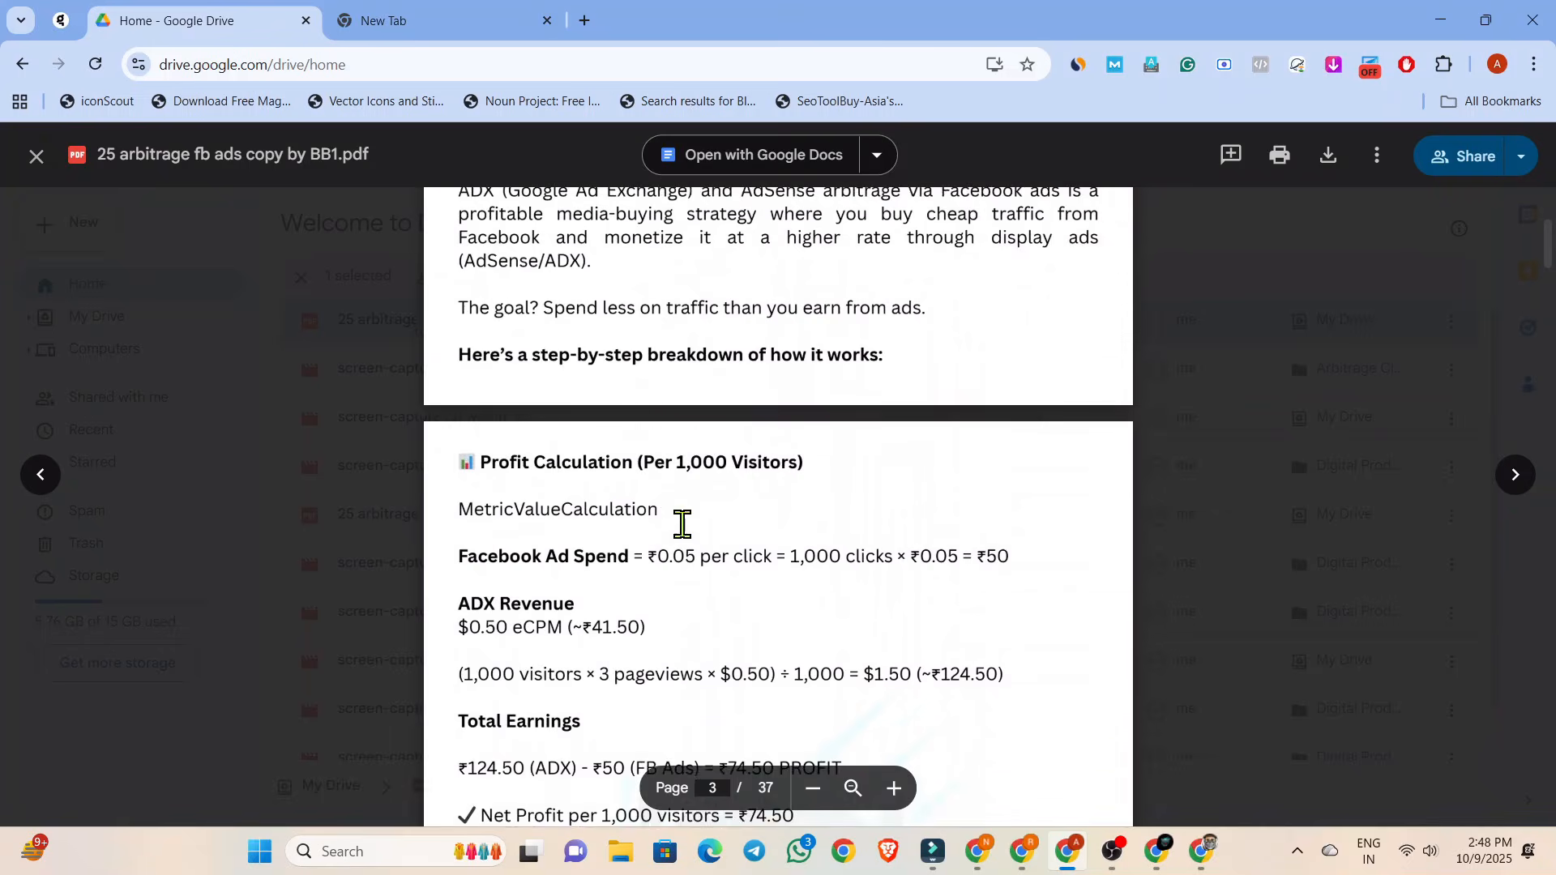
pyautogui.scroll(7, 683, 525)
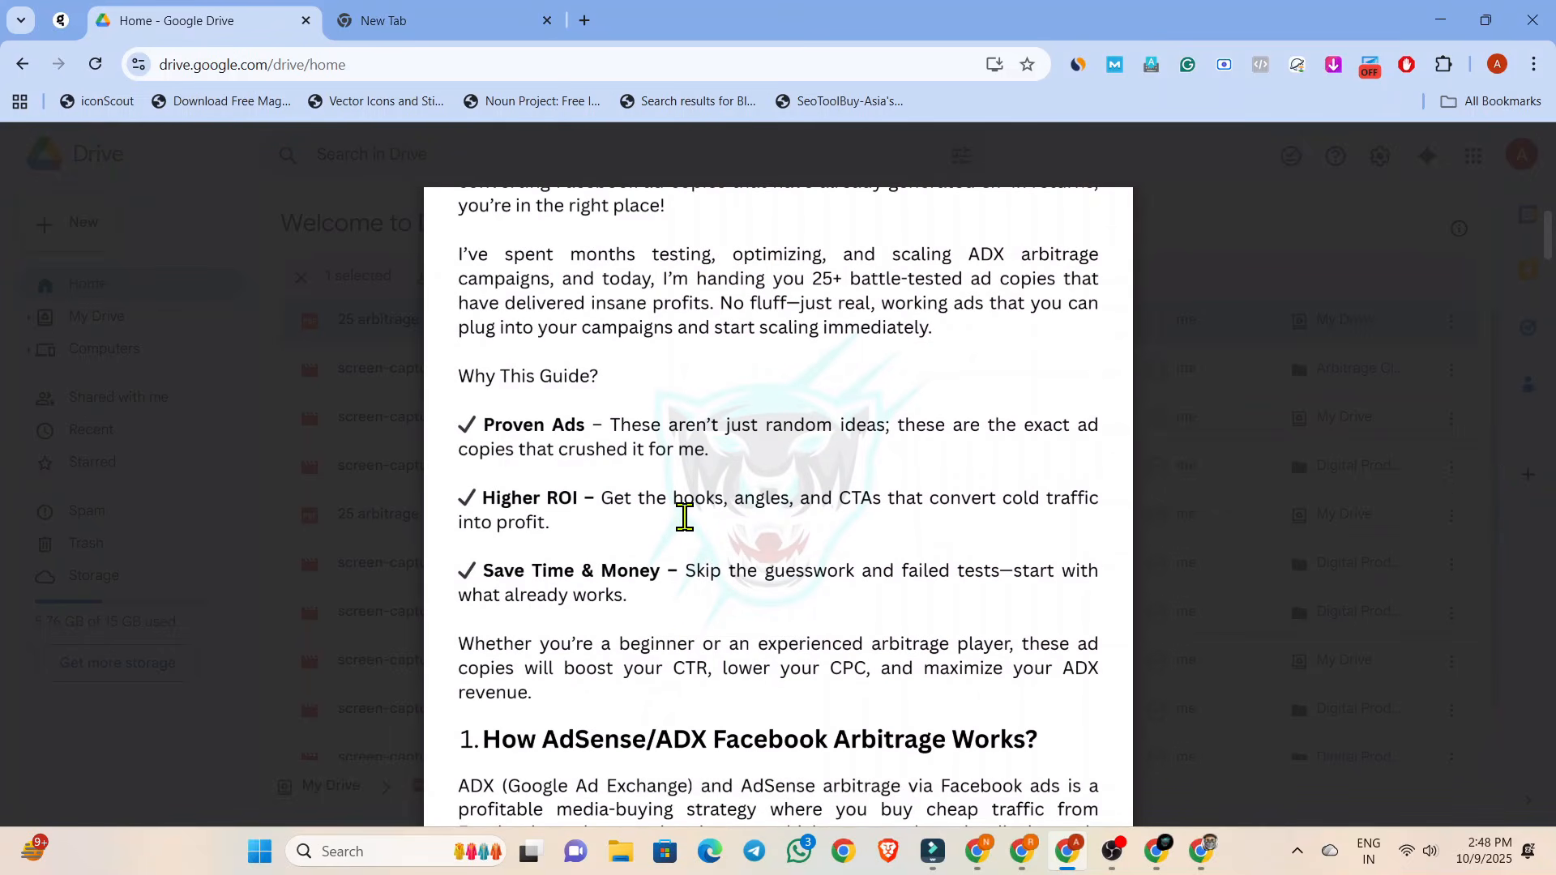
pyautogui.scroll(10, 685, 517)
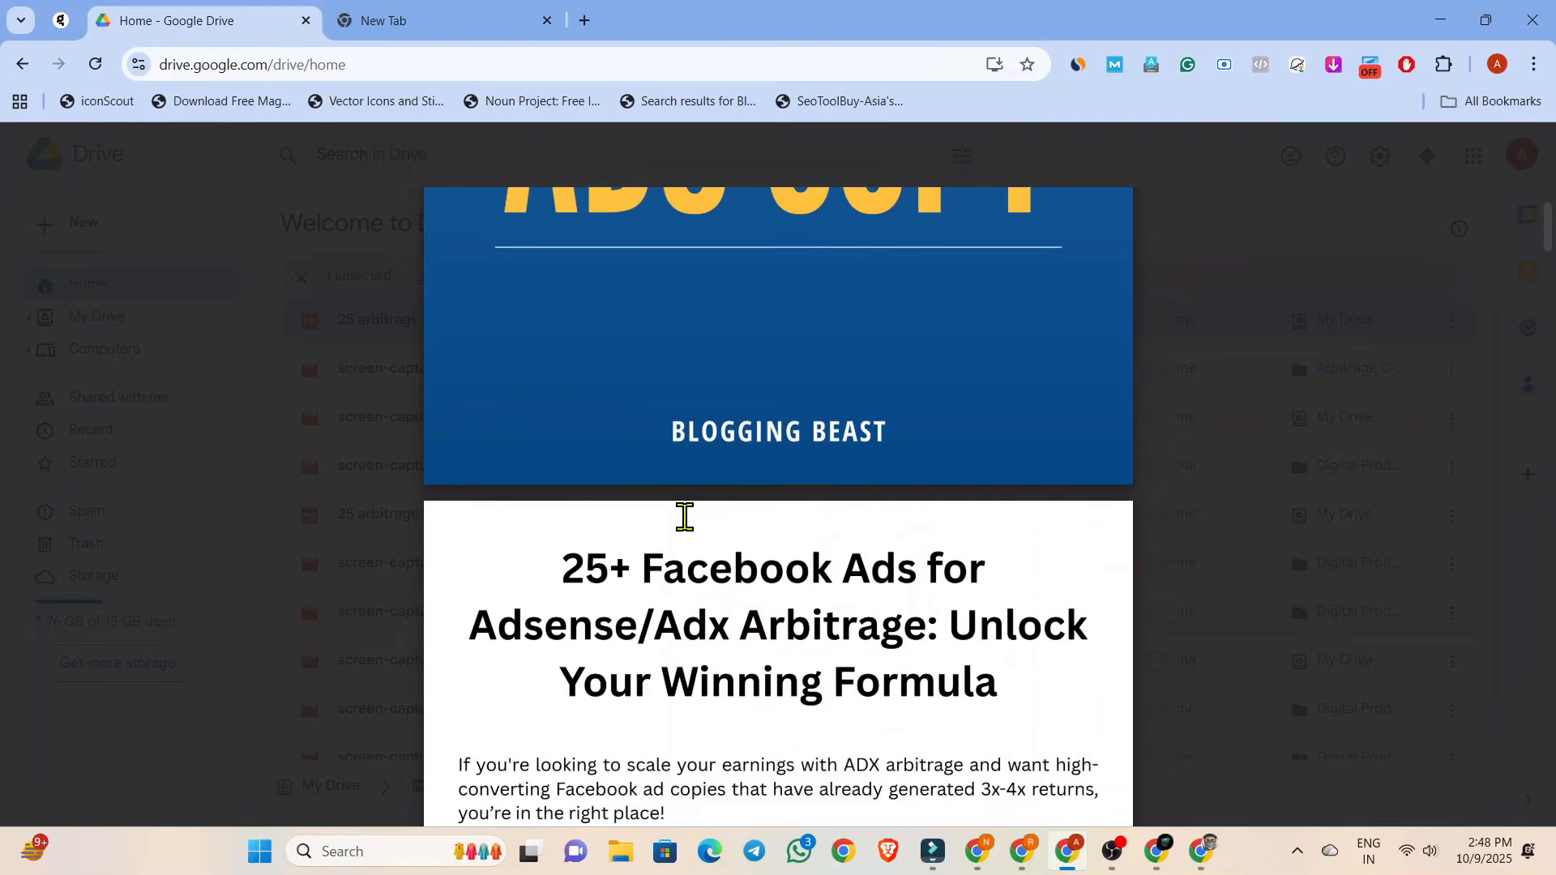
pyautogui.scroll(-2, 684, 517)
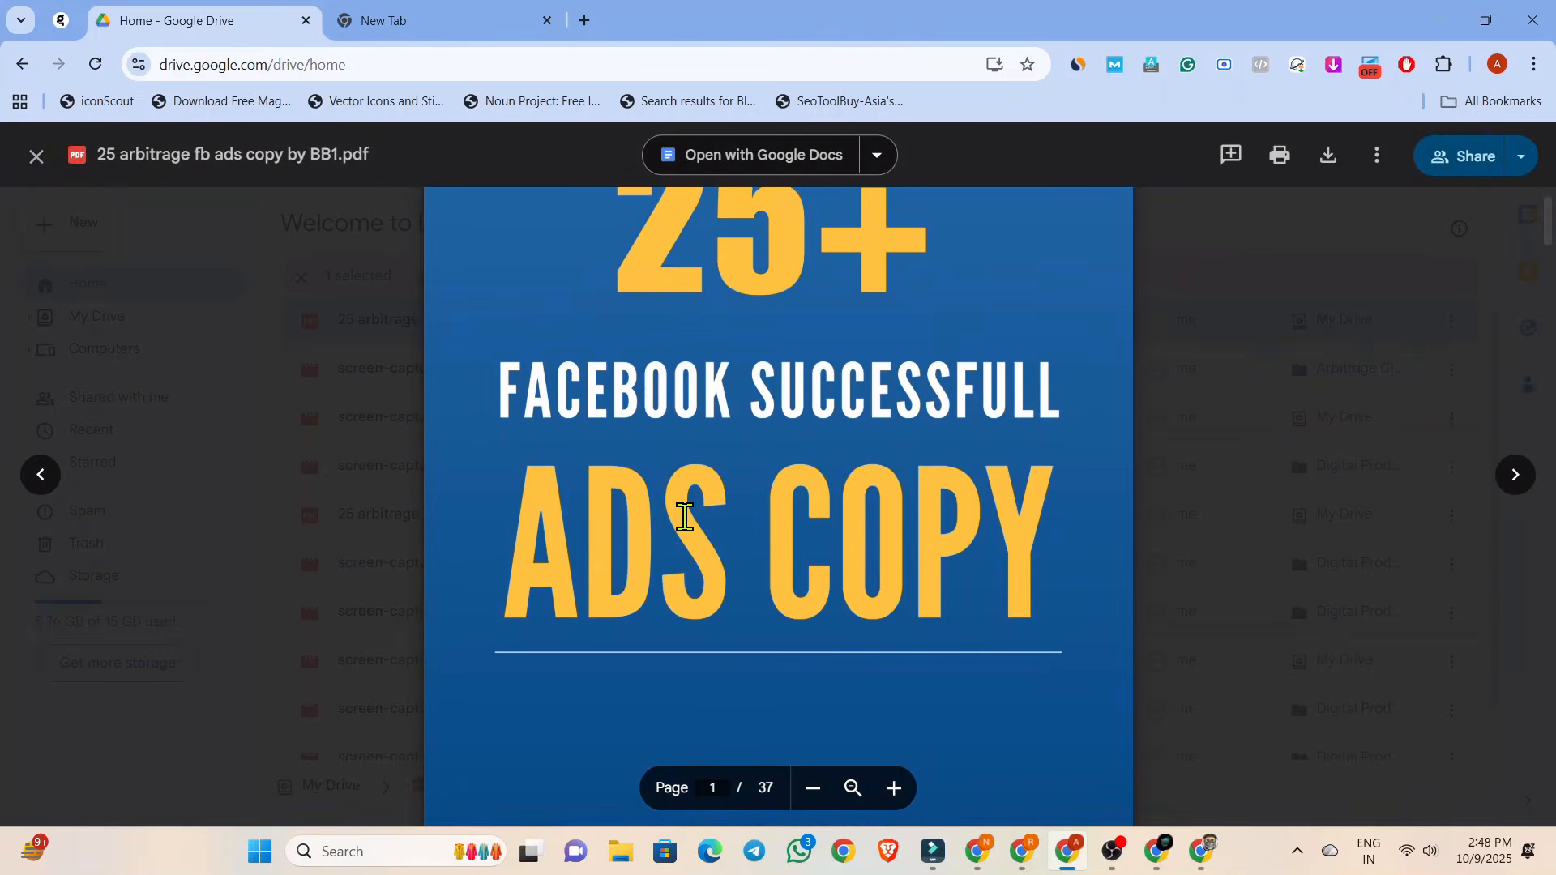
pyautogui.scroll(1, 685, 517)
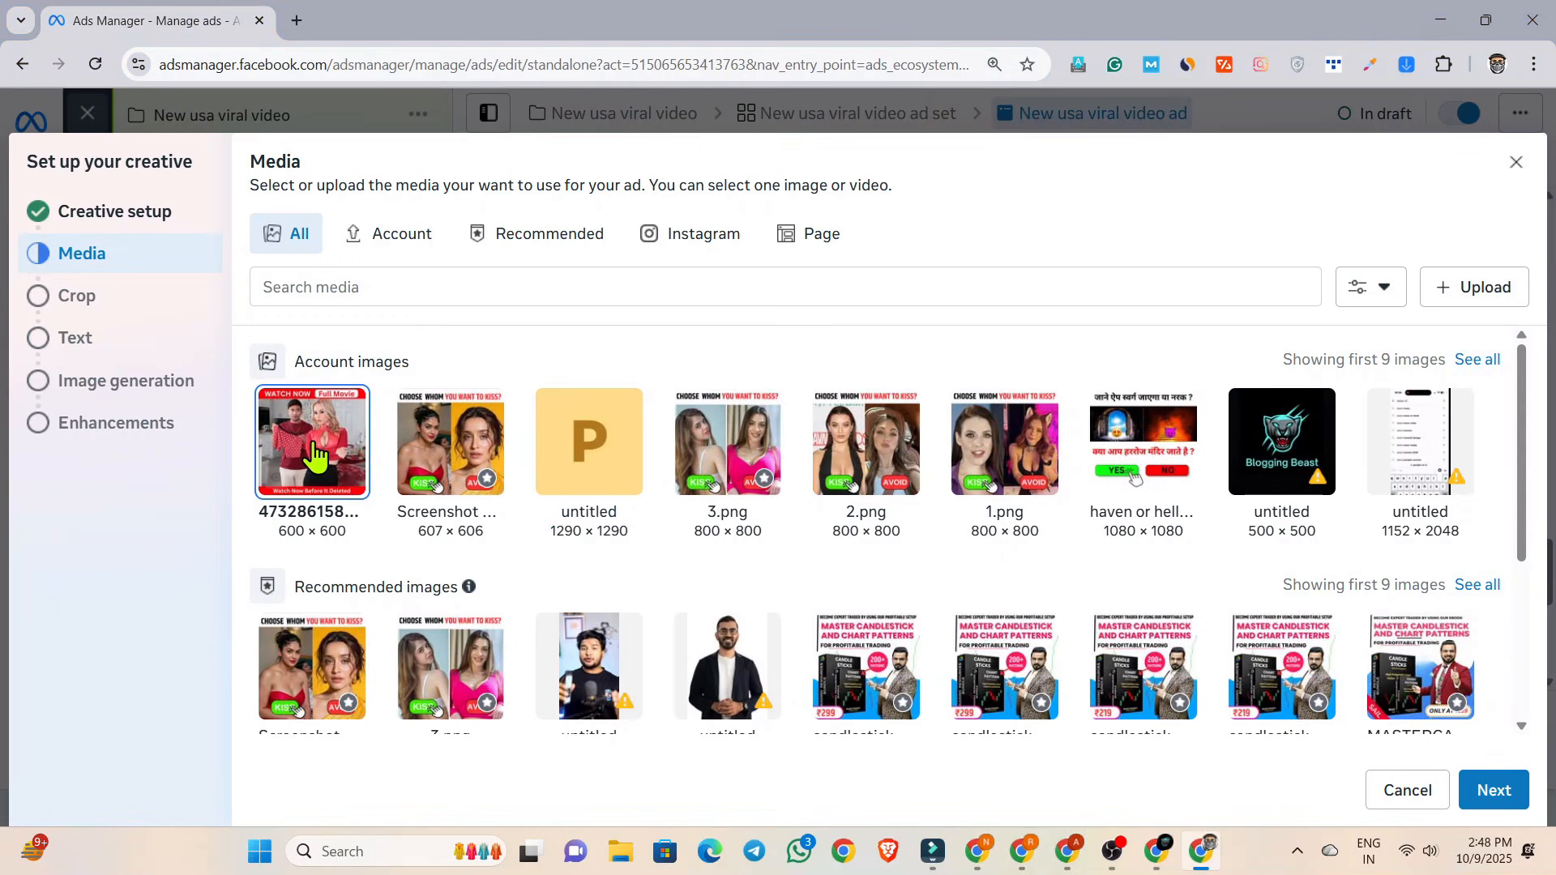
# In Ads Manager, use the 600 × 600 "WATCH NOW Full Movie" image with original crops, skip image generation and complete the creative setup with default enhancements.
pyautogui.click(1499, 798)
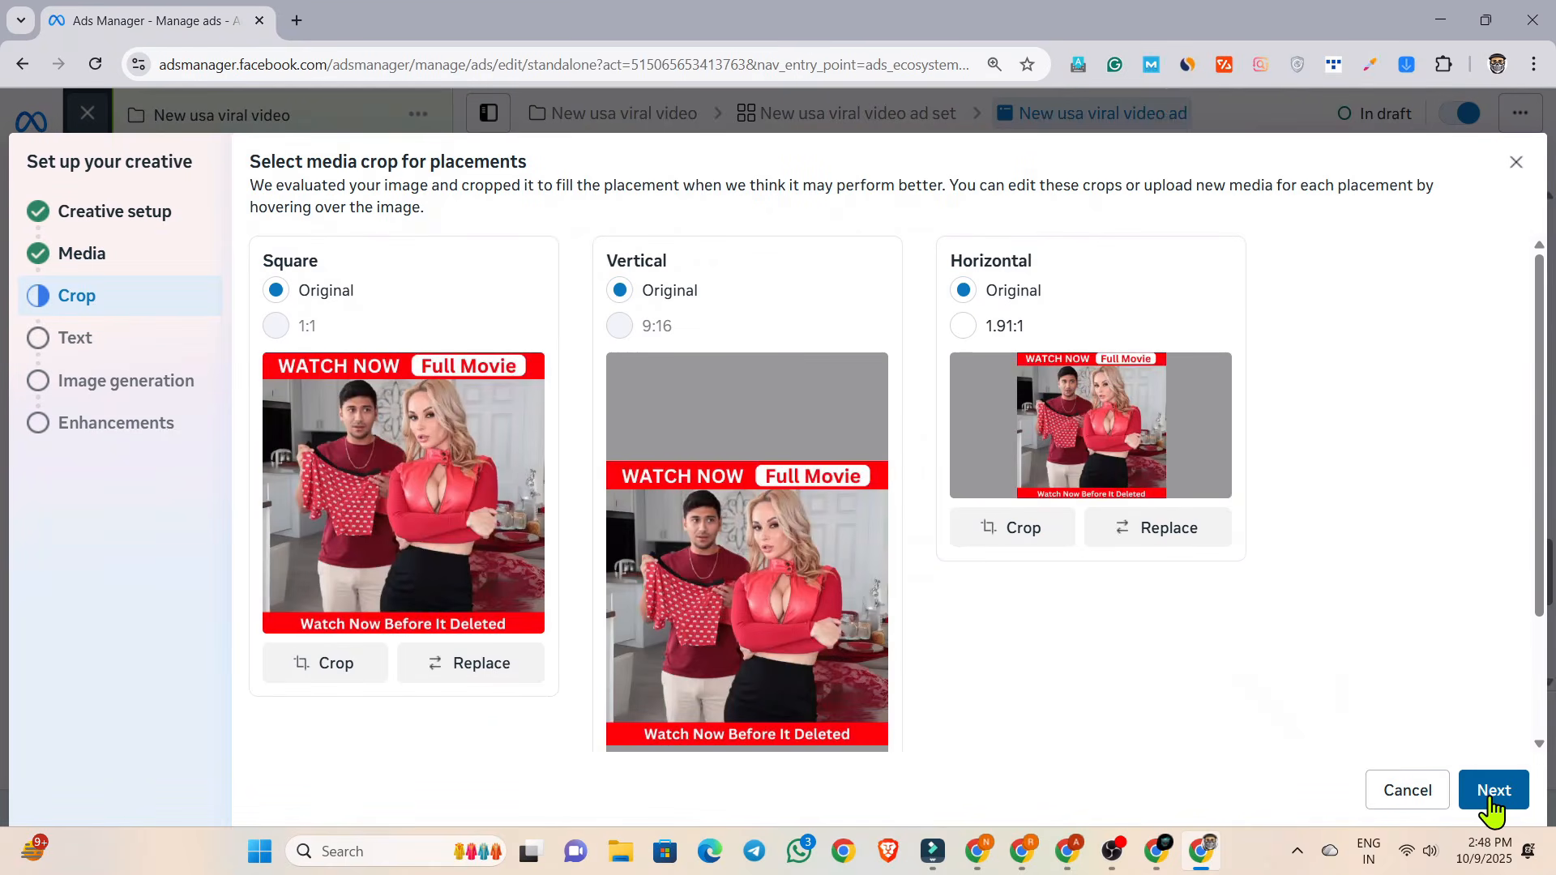
pyautogui.click(1493, 790)
pyautogui.click(1493, 790)
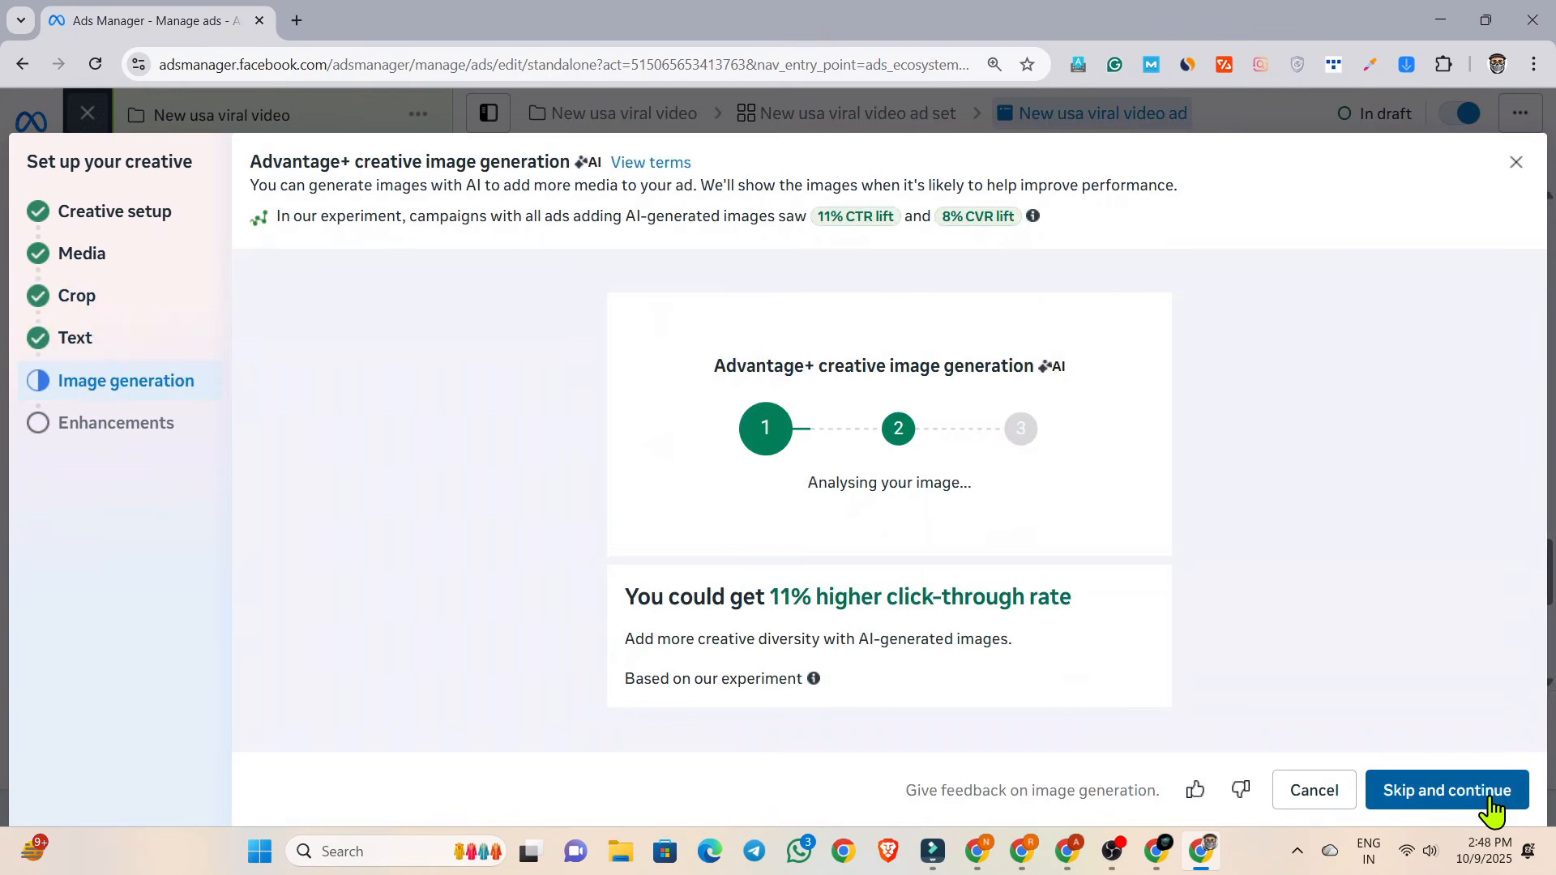
pyautogui.click(1491, 806)
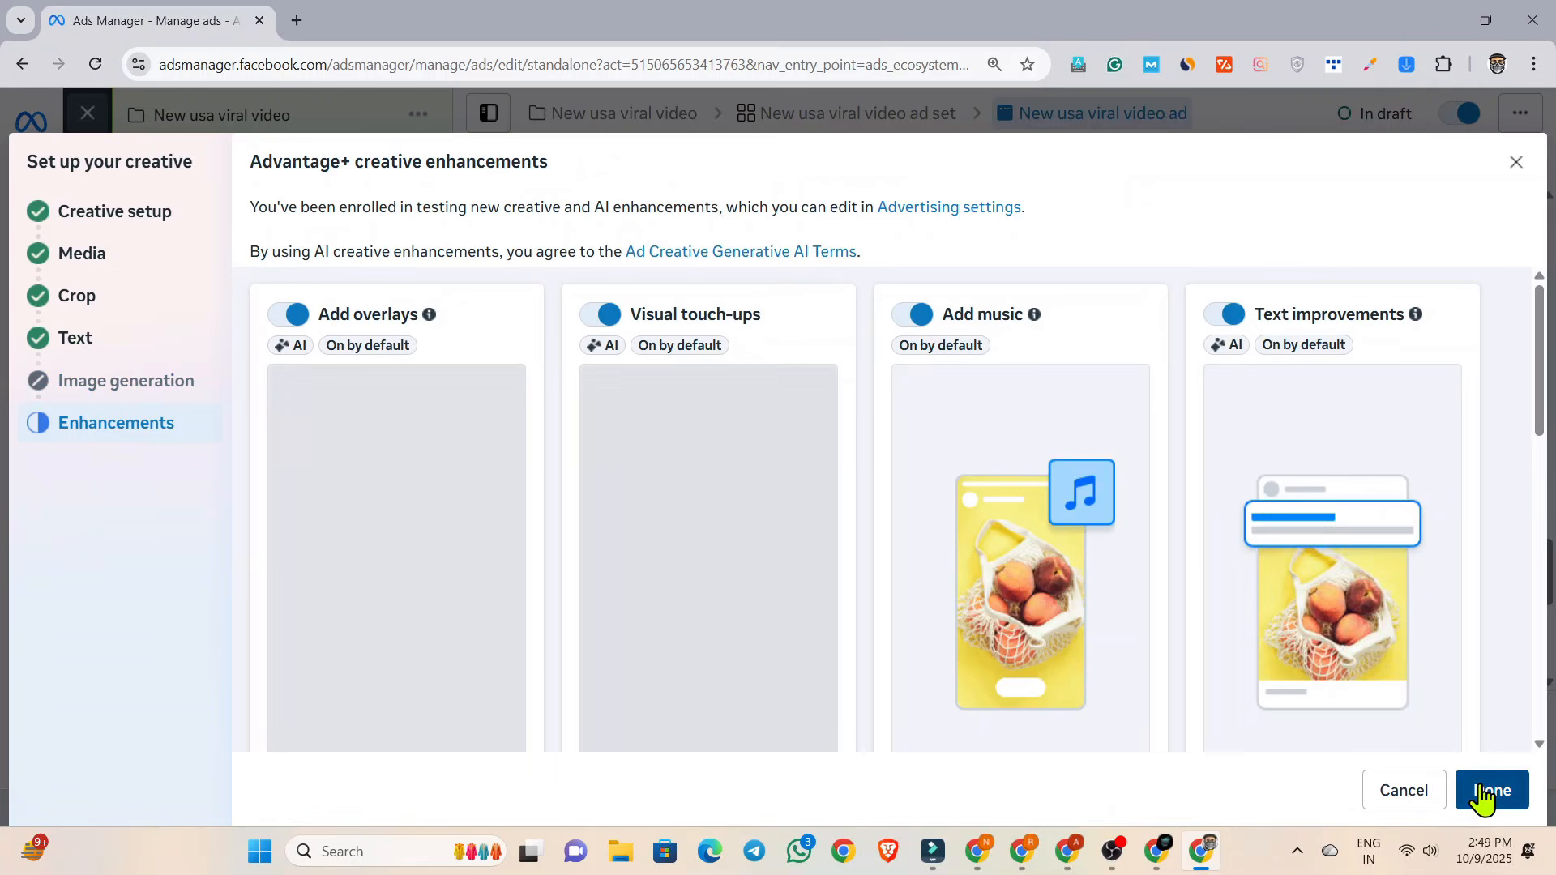
pyautogui.click(1482, 792)
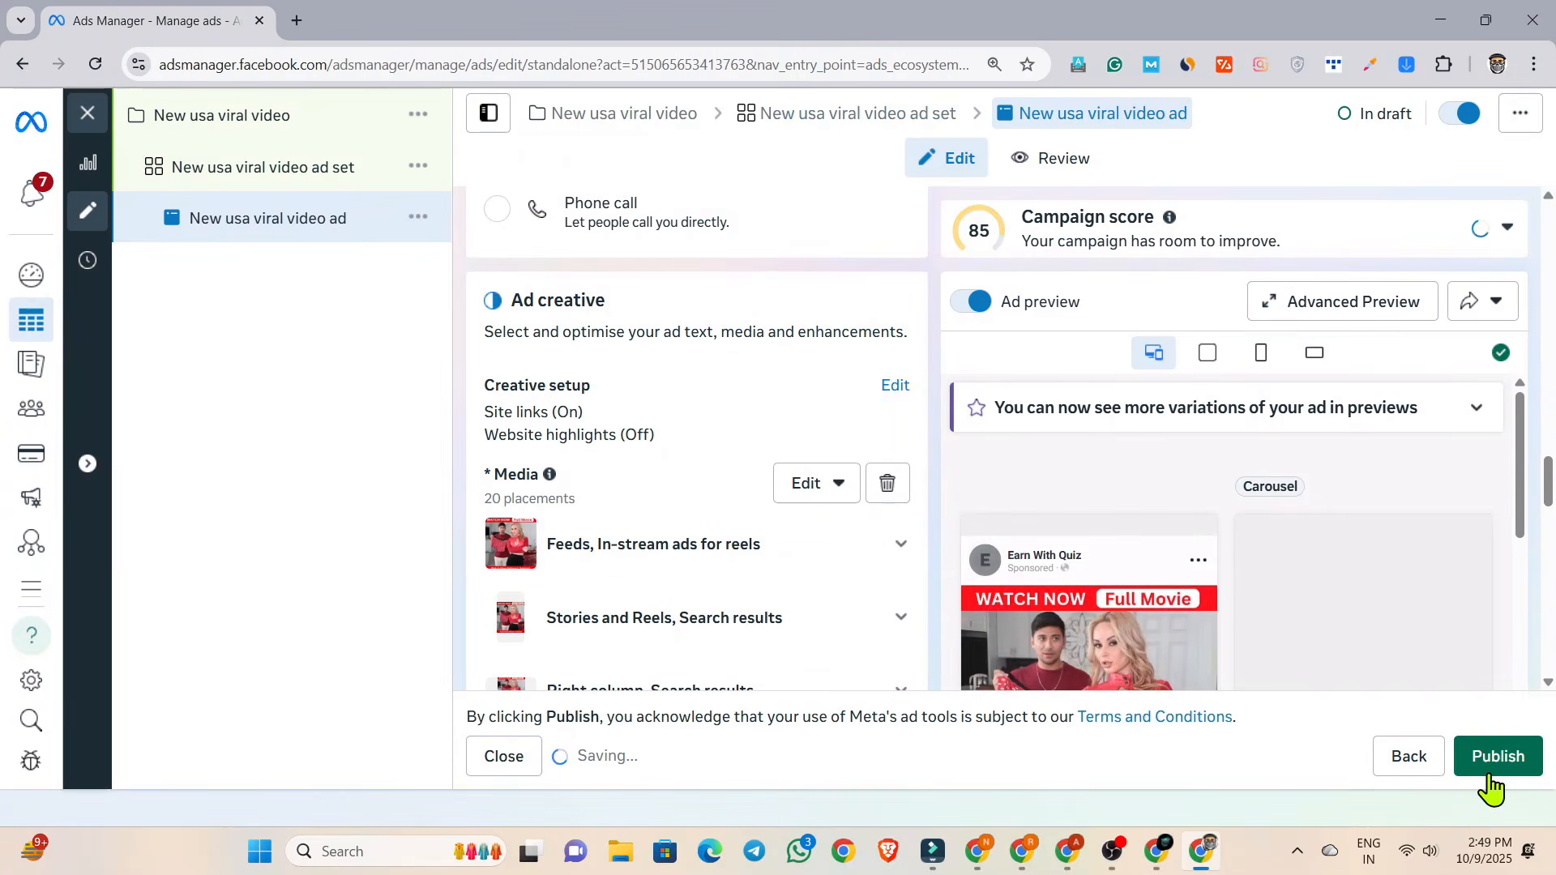
# Set the ad's headline to "Watch Full Video Now".
pyautogui.scroll(-10, 648, 425)
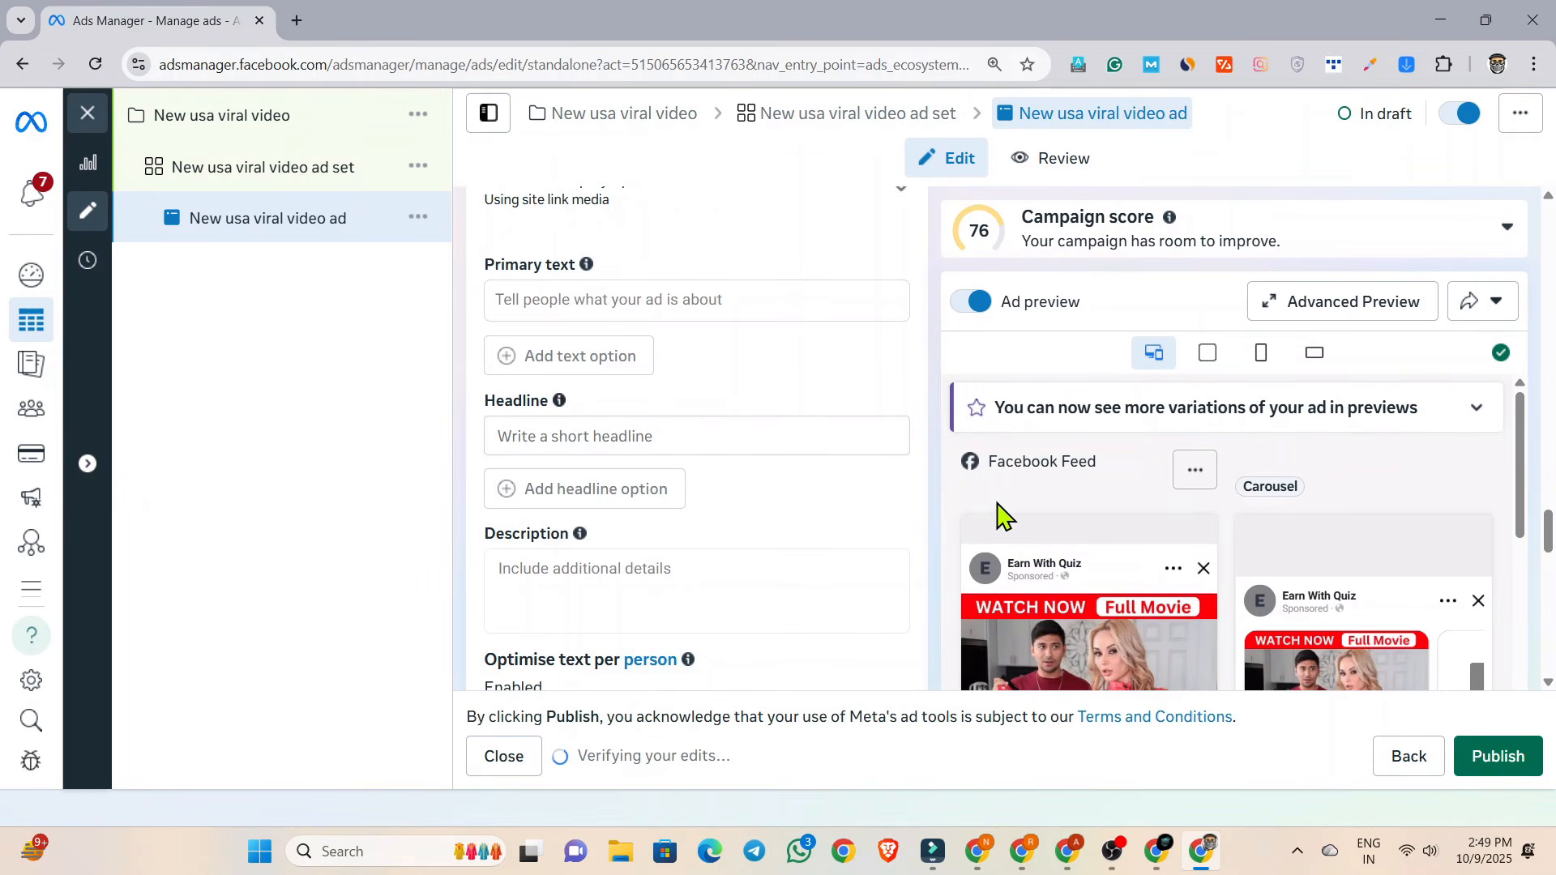
pyautogui.scroll(-4, 999, 510)
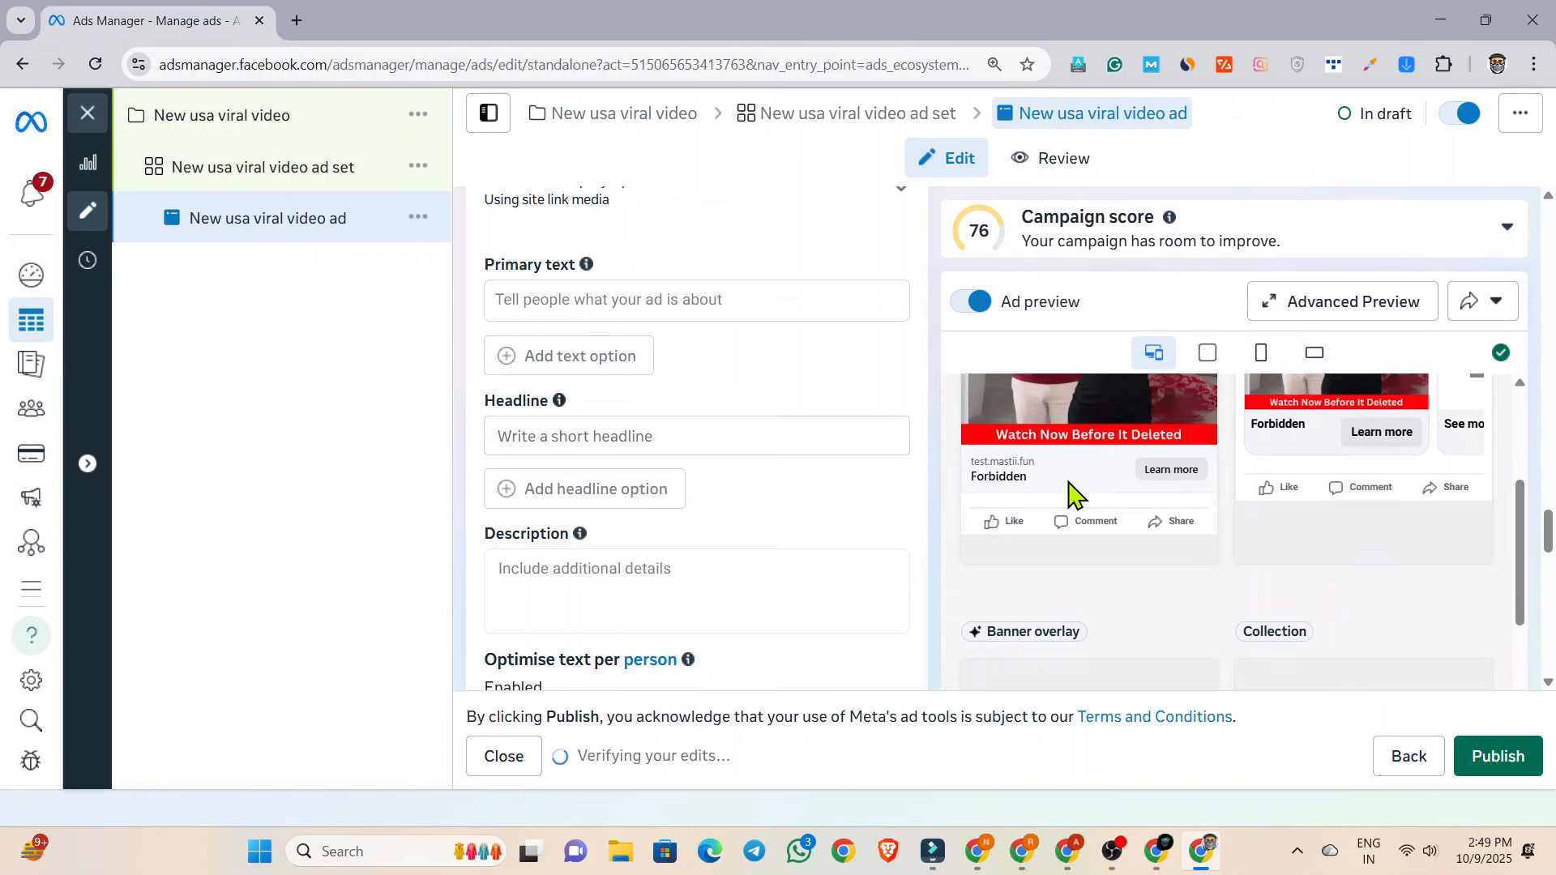
pyautogui.click(650, 425)
pyautogui.write('Watc')
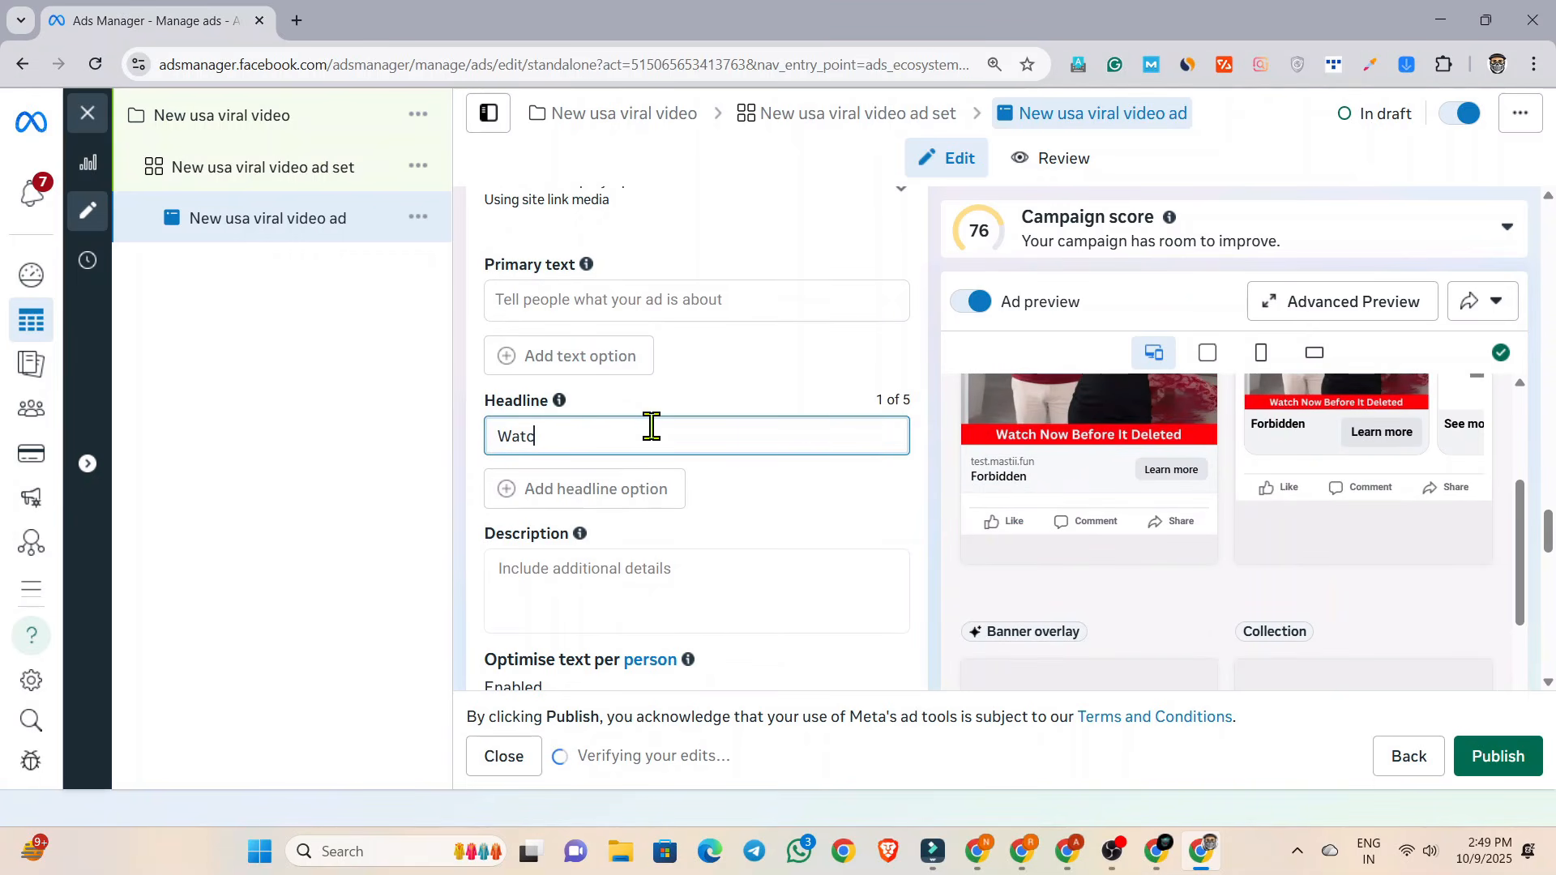
pyautogui.write('h Full Video Now')
# Set the ad's call to action to "Watch more" and look over the remaining ad settings.
pyautogui.scroll(-4, 737, 483)
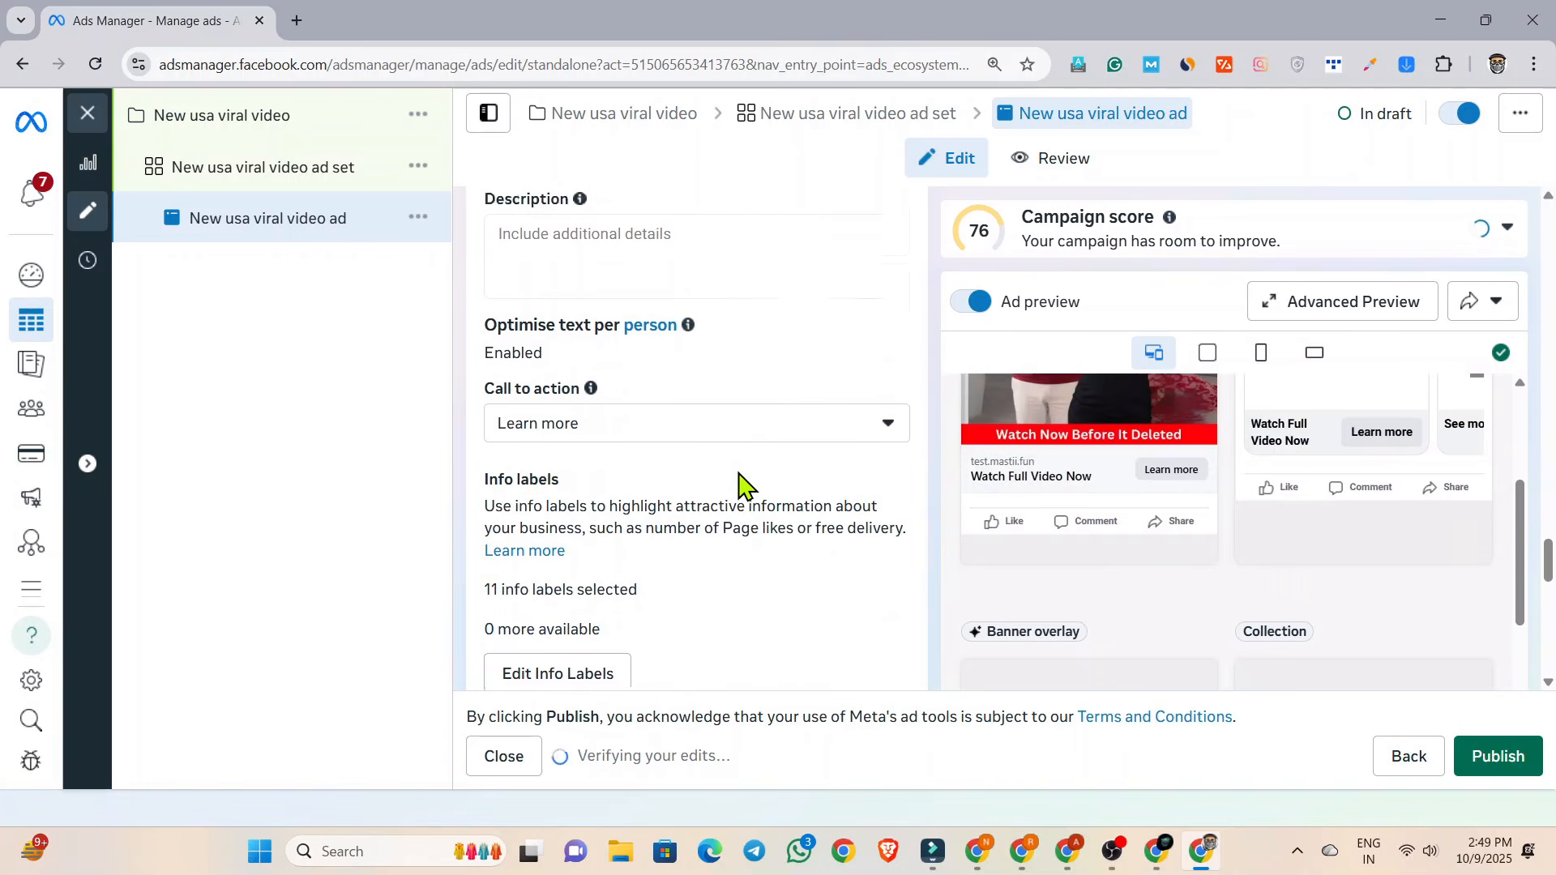
pyautogui.click(608, 357)
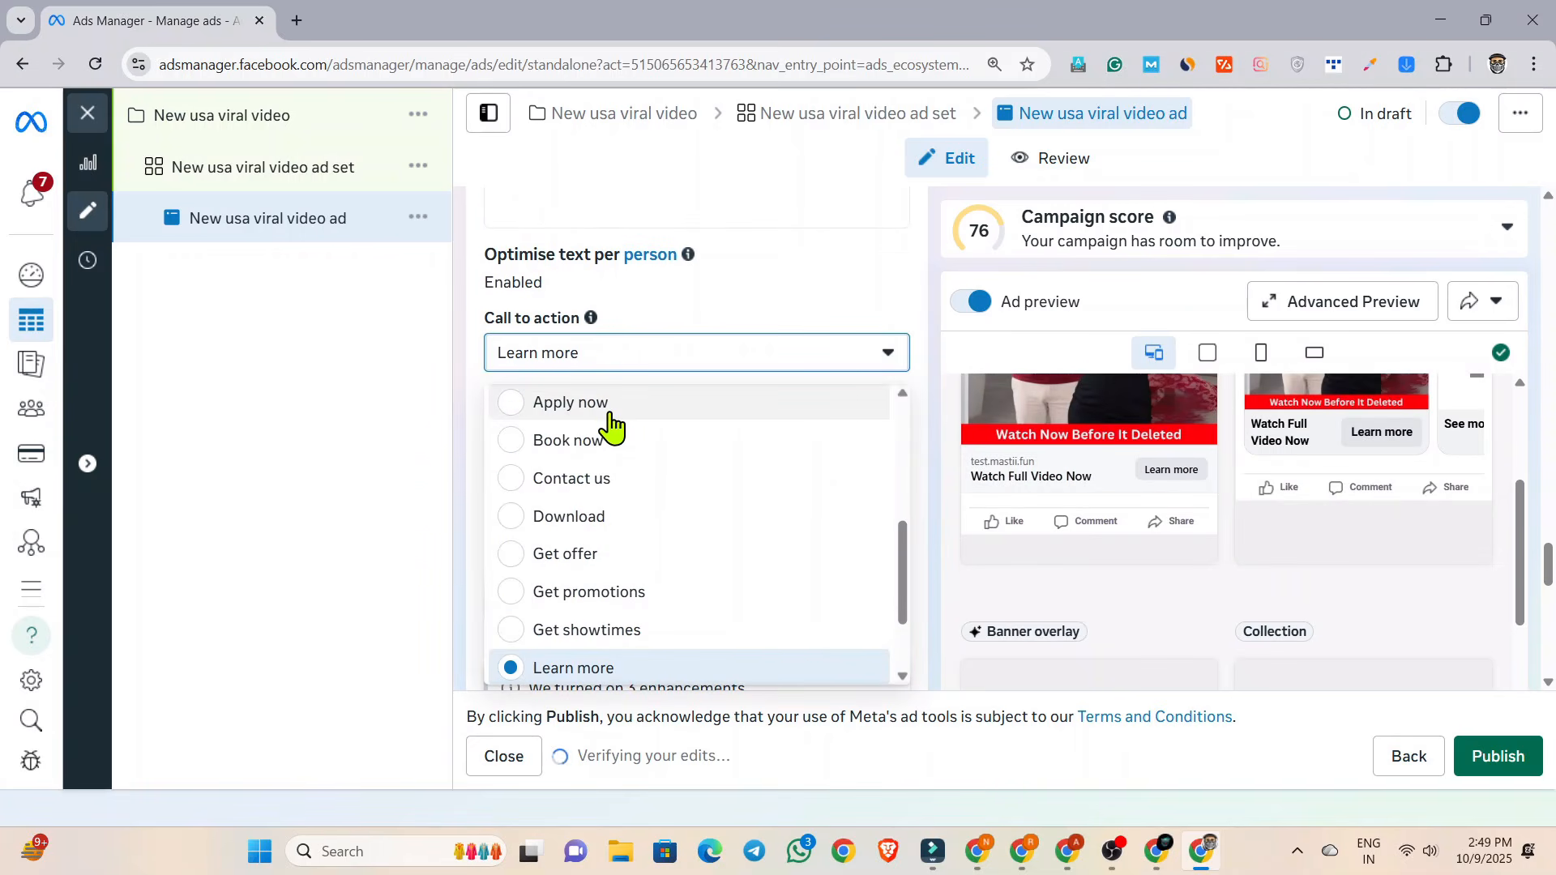
pyautogui.scroll(5, 612, 425)
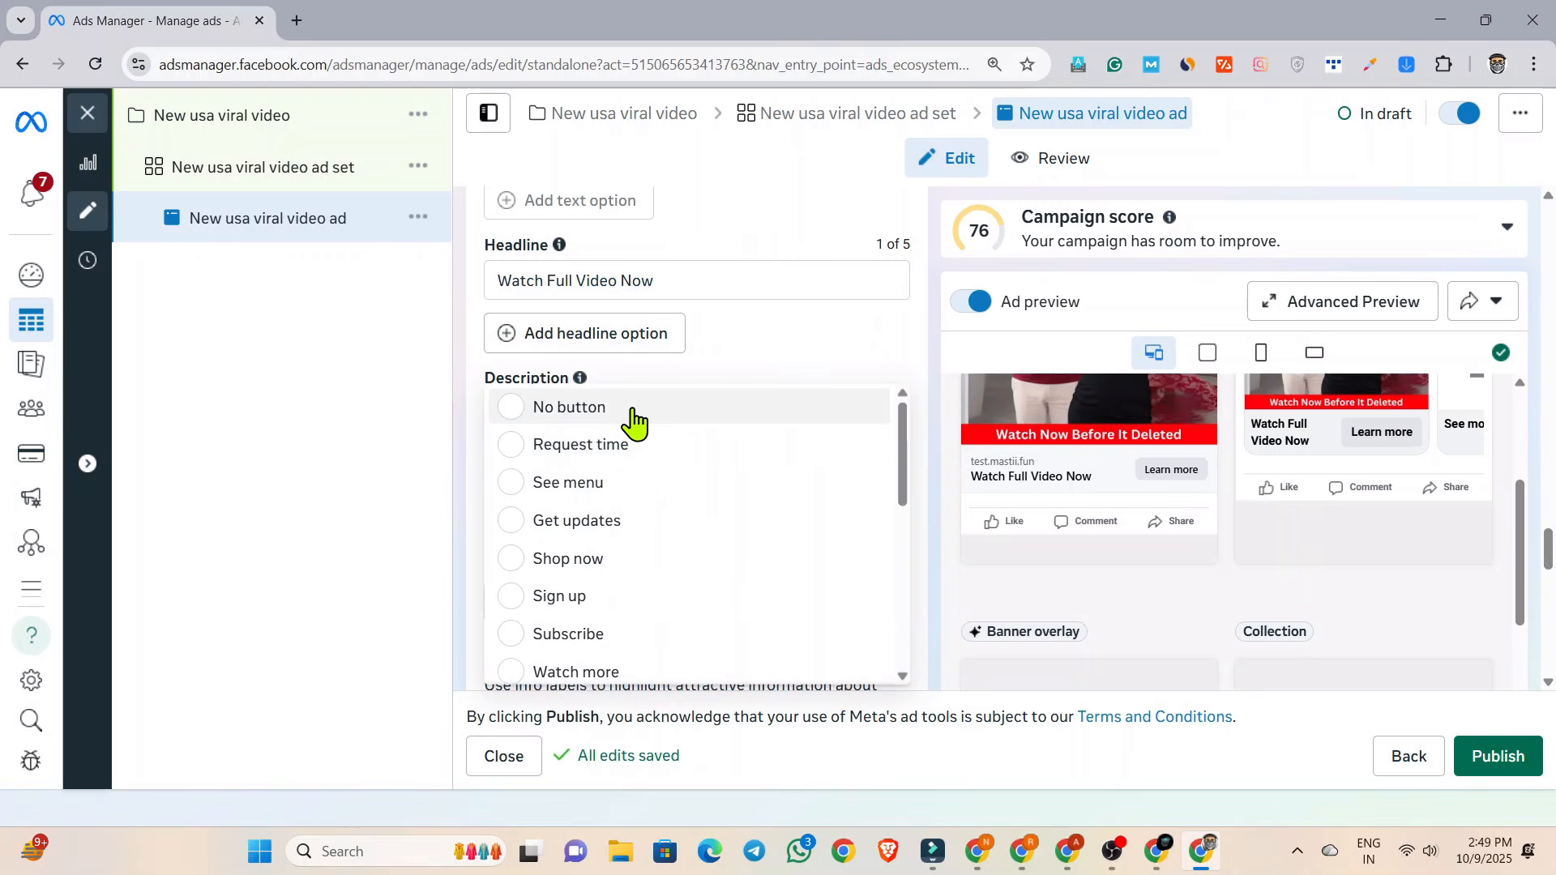
pyautogui.scroll(-1, 625, 576)
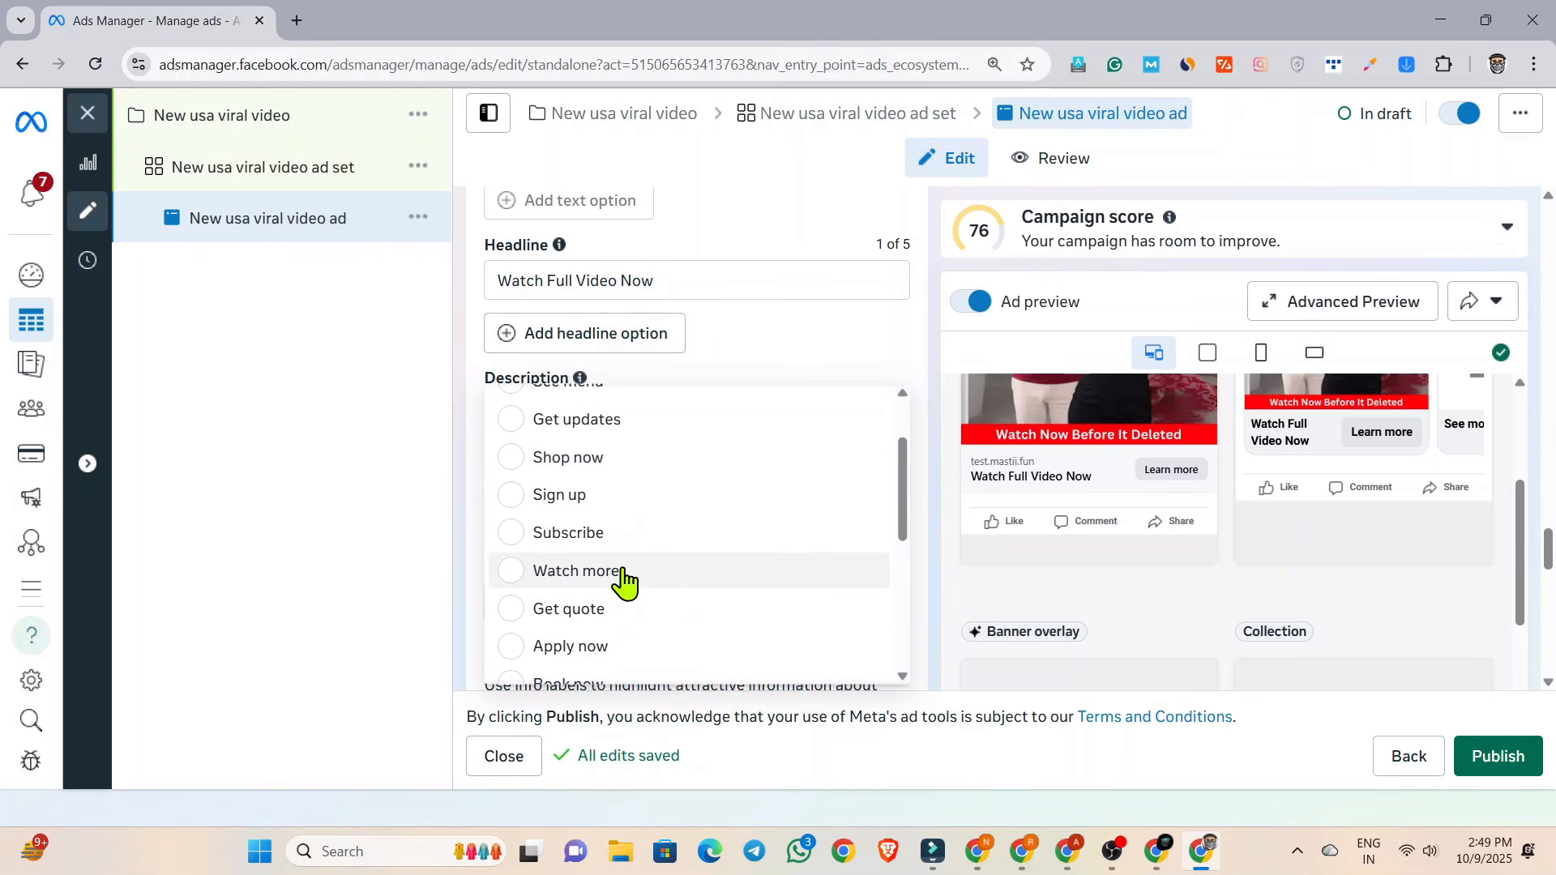
pyautogui.click(621, 575)
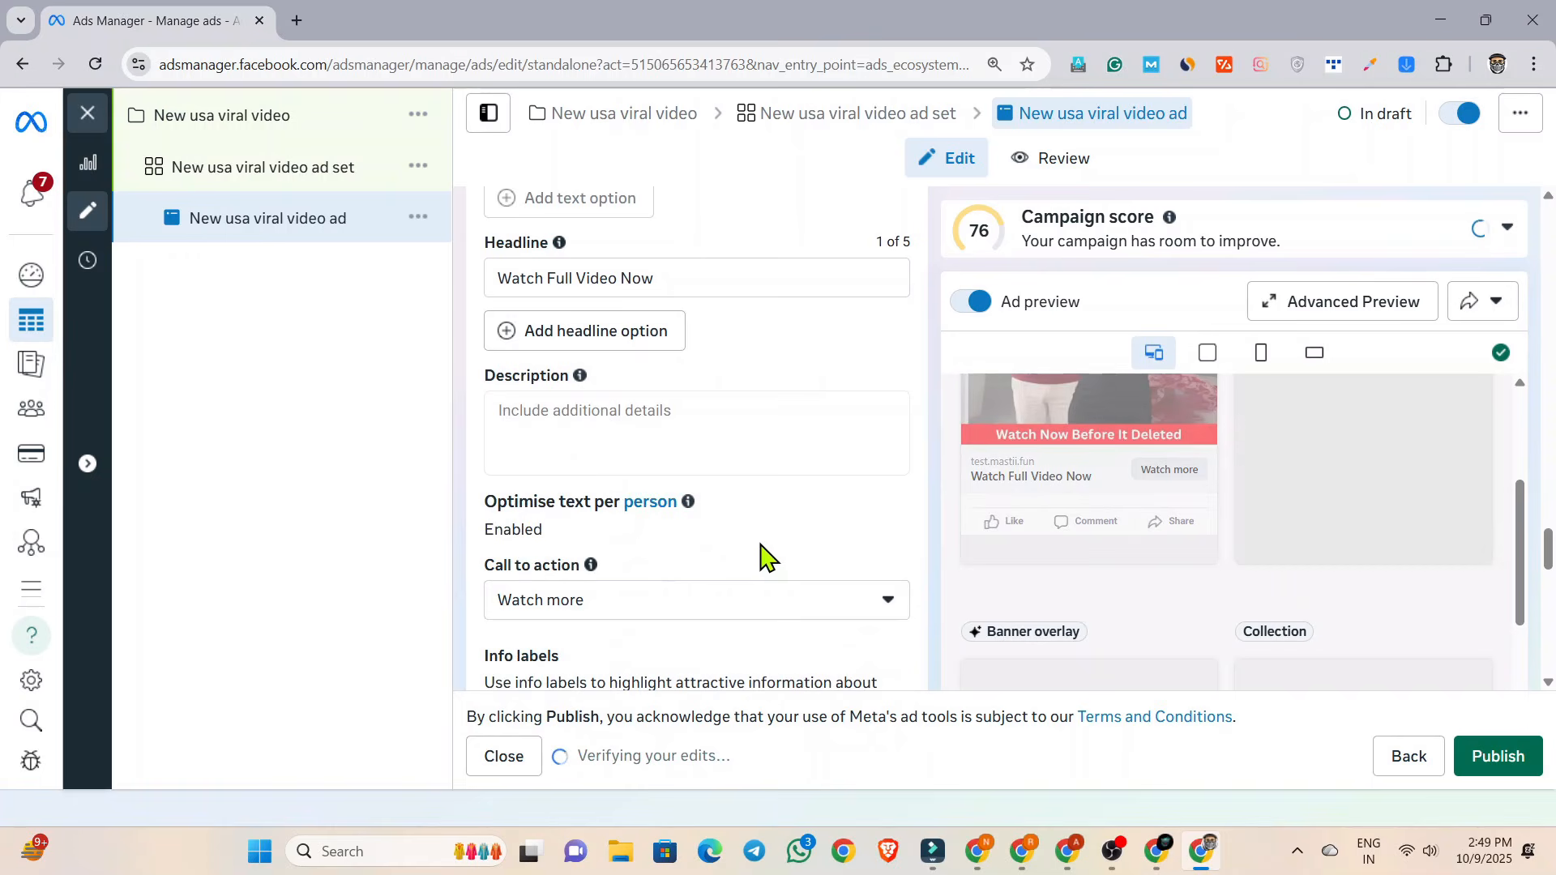
pyautogui.scroll(-12, 761, 557)
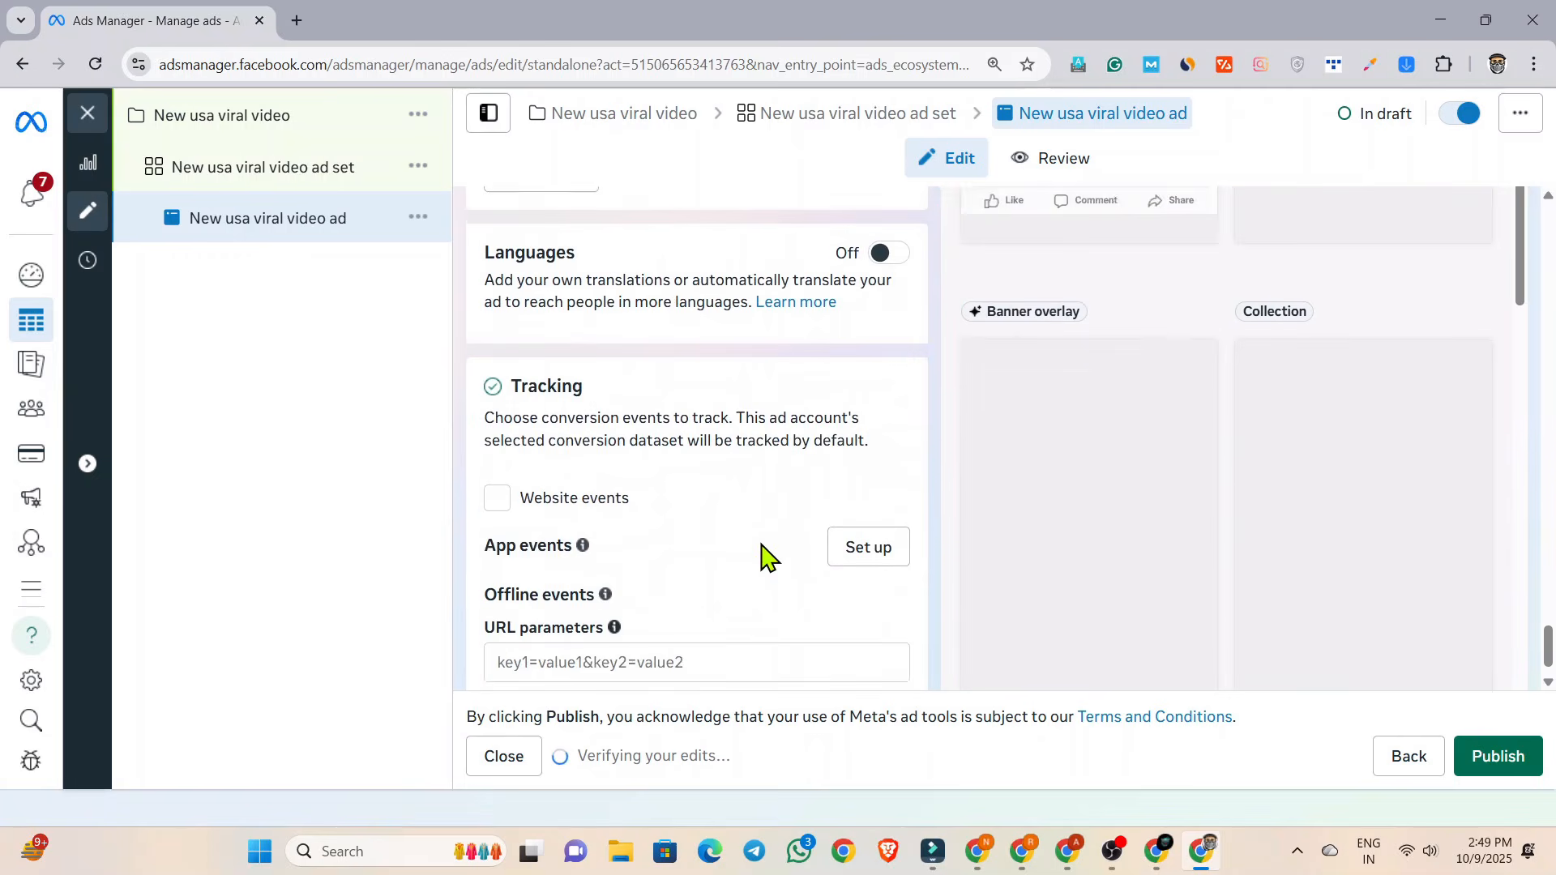
pyautogui.scroll(6, 762, 557)
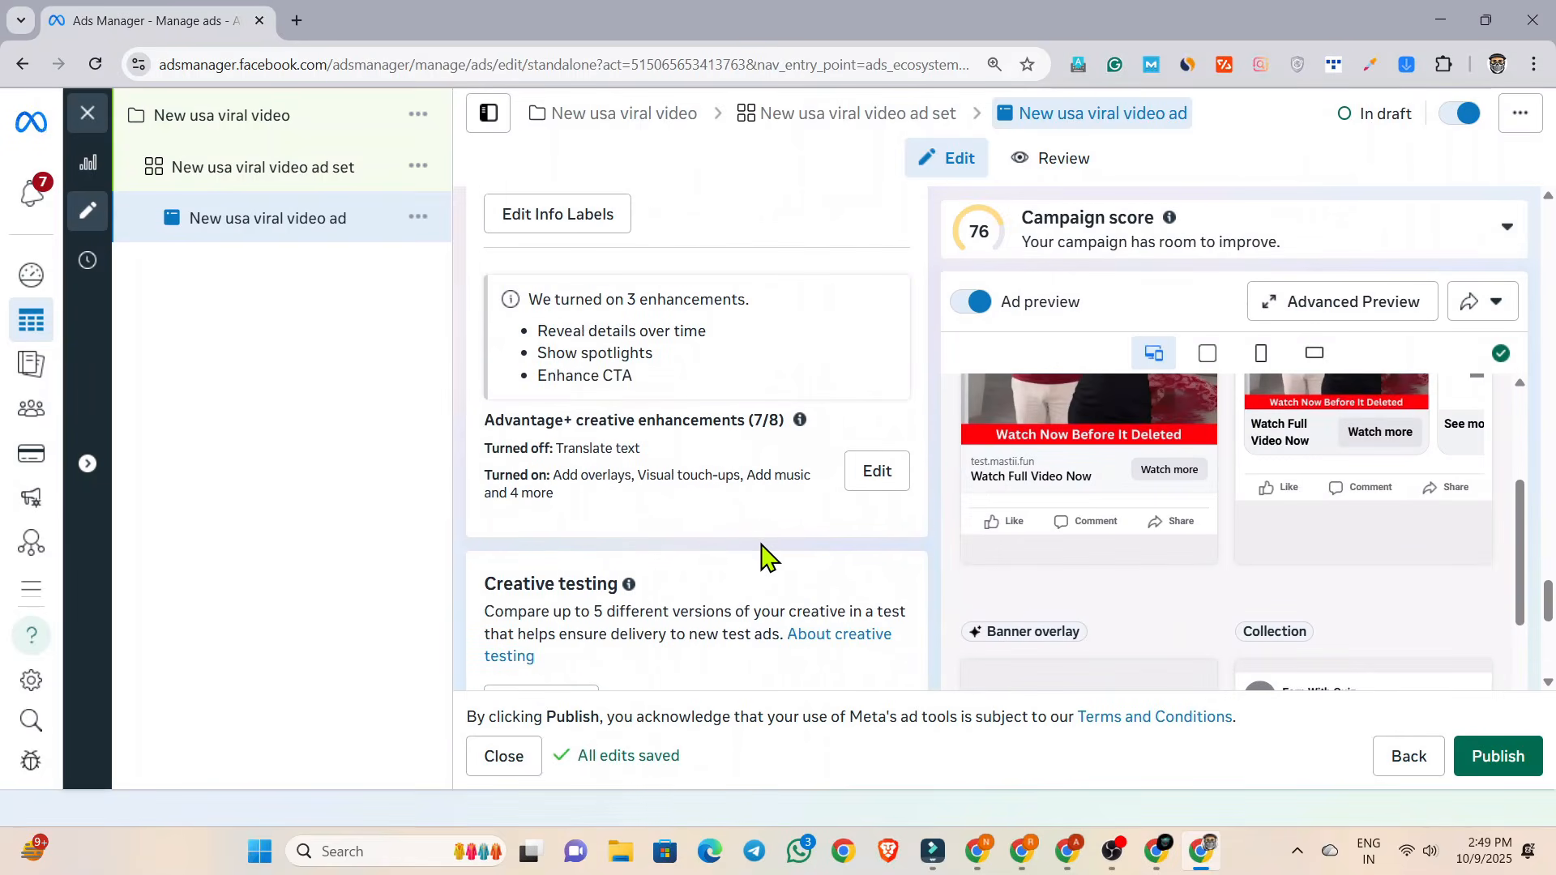
# Close the ad editor without publishing the draft and return to the list of all campaigns.
pyautogui.scroll(3, 761, 558)
pyautogui.scroll(3, 1005, 528)
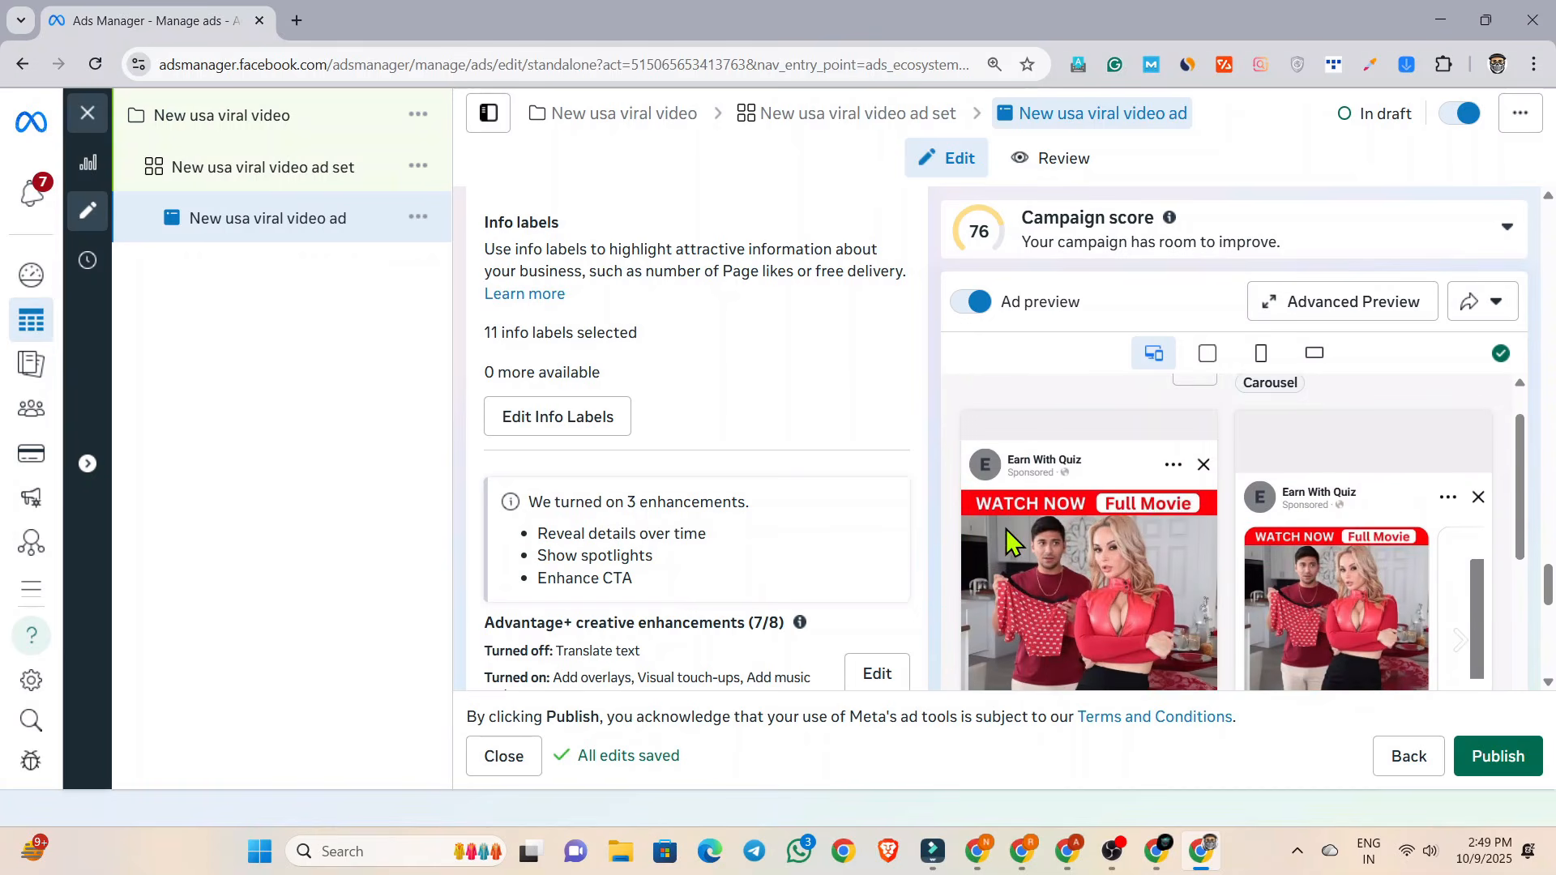
pyautogui.scroll(8, 538, 495)
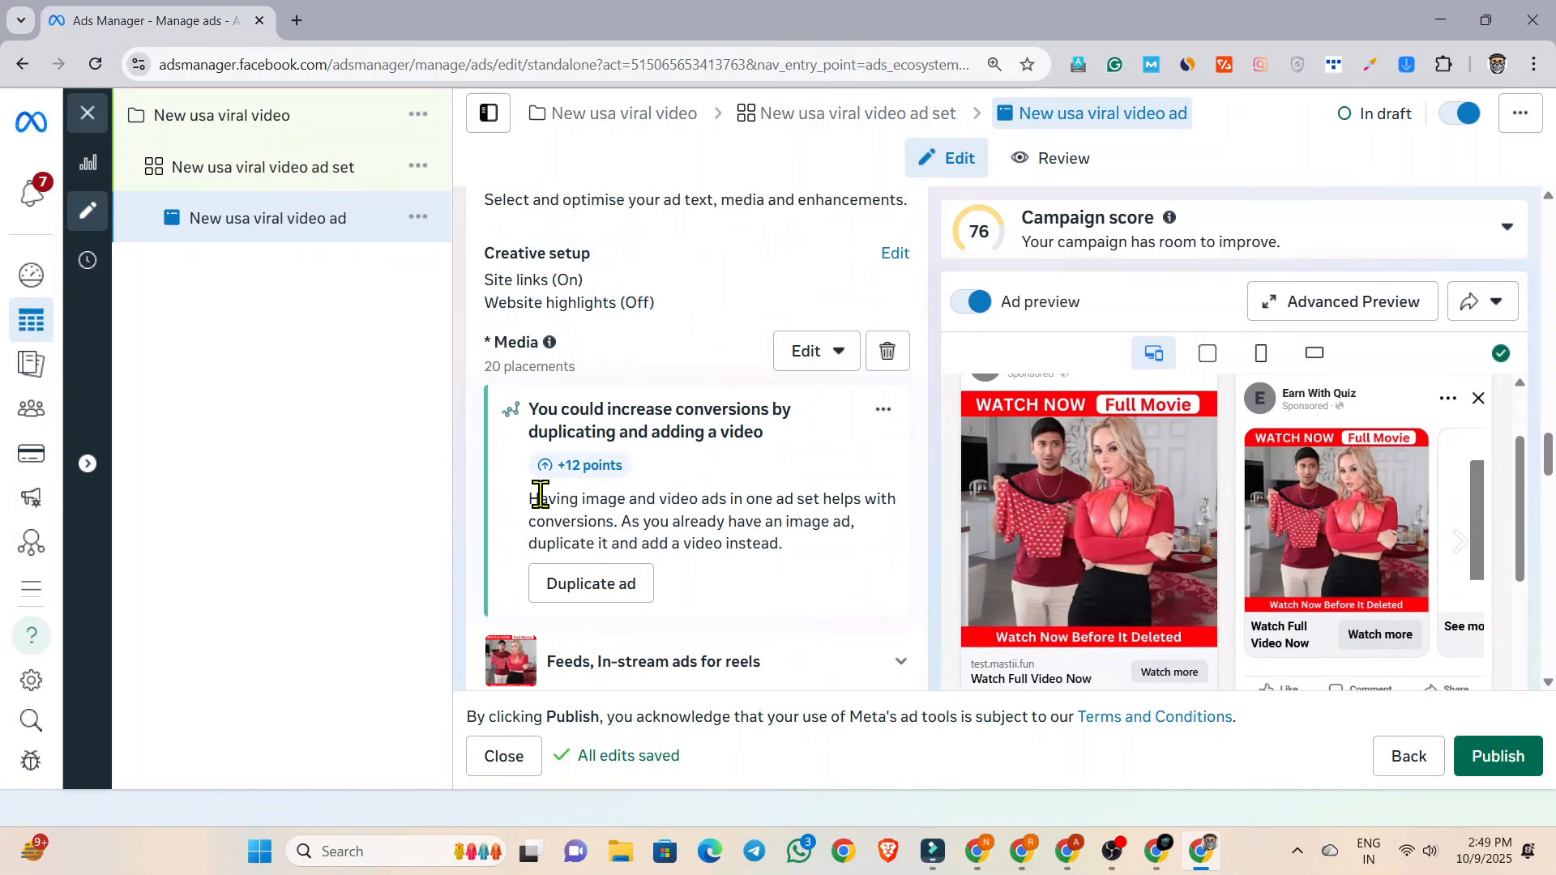
pyautogui.scroll(5, 540, 497)
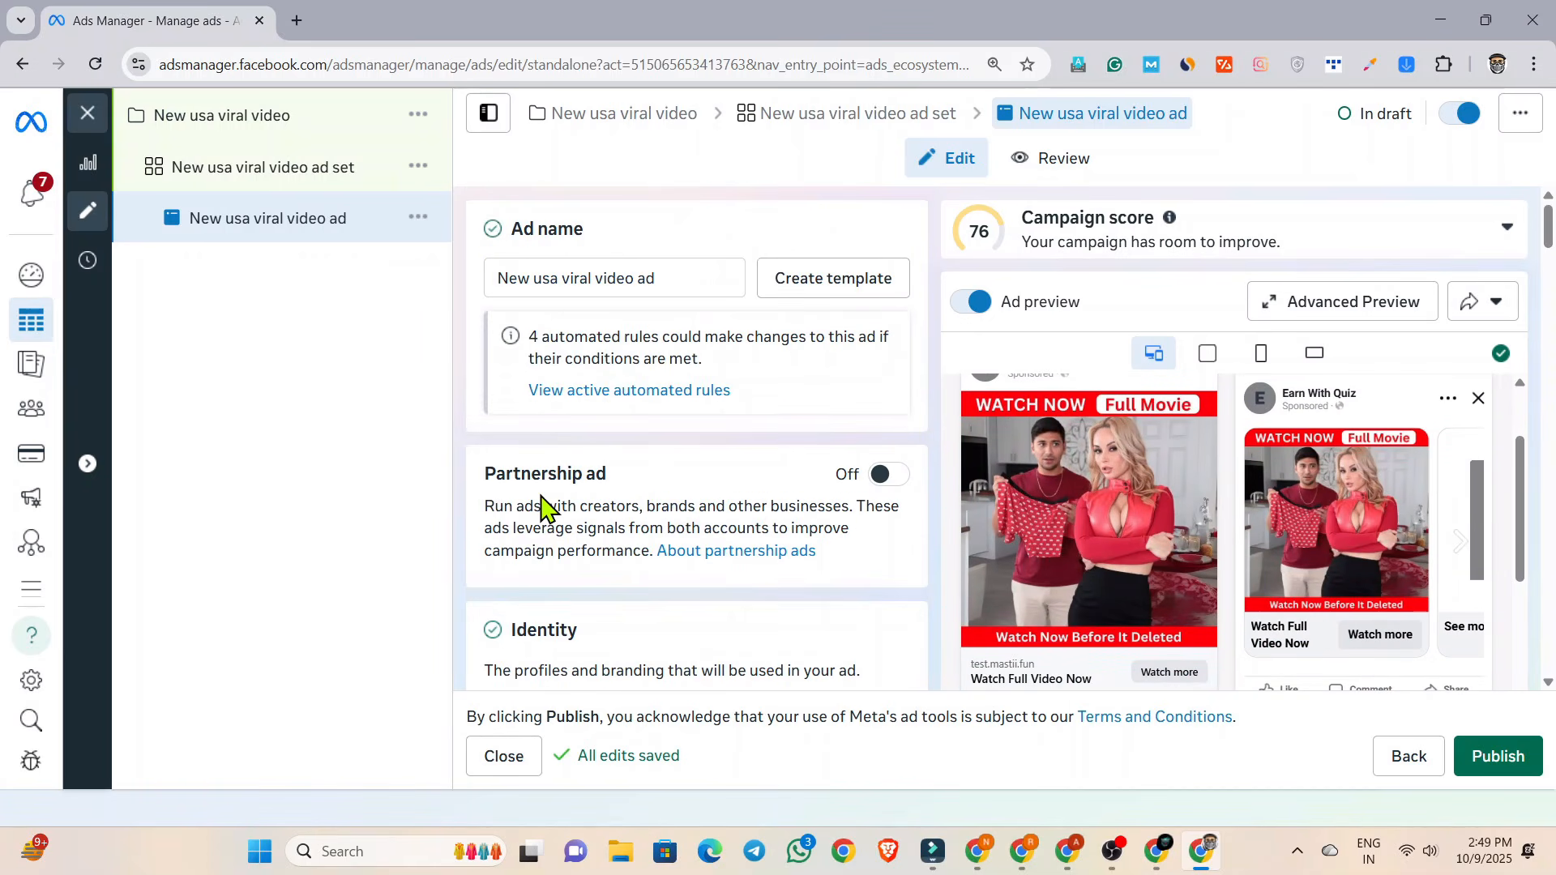
pyautogui.click(88, 118)
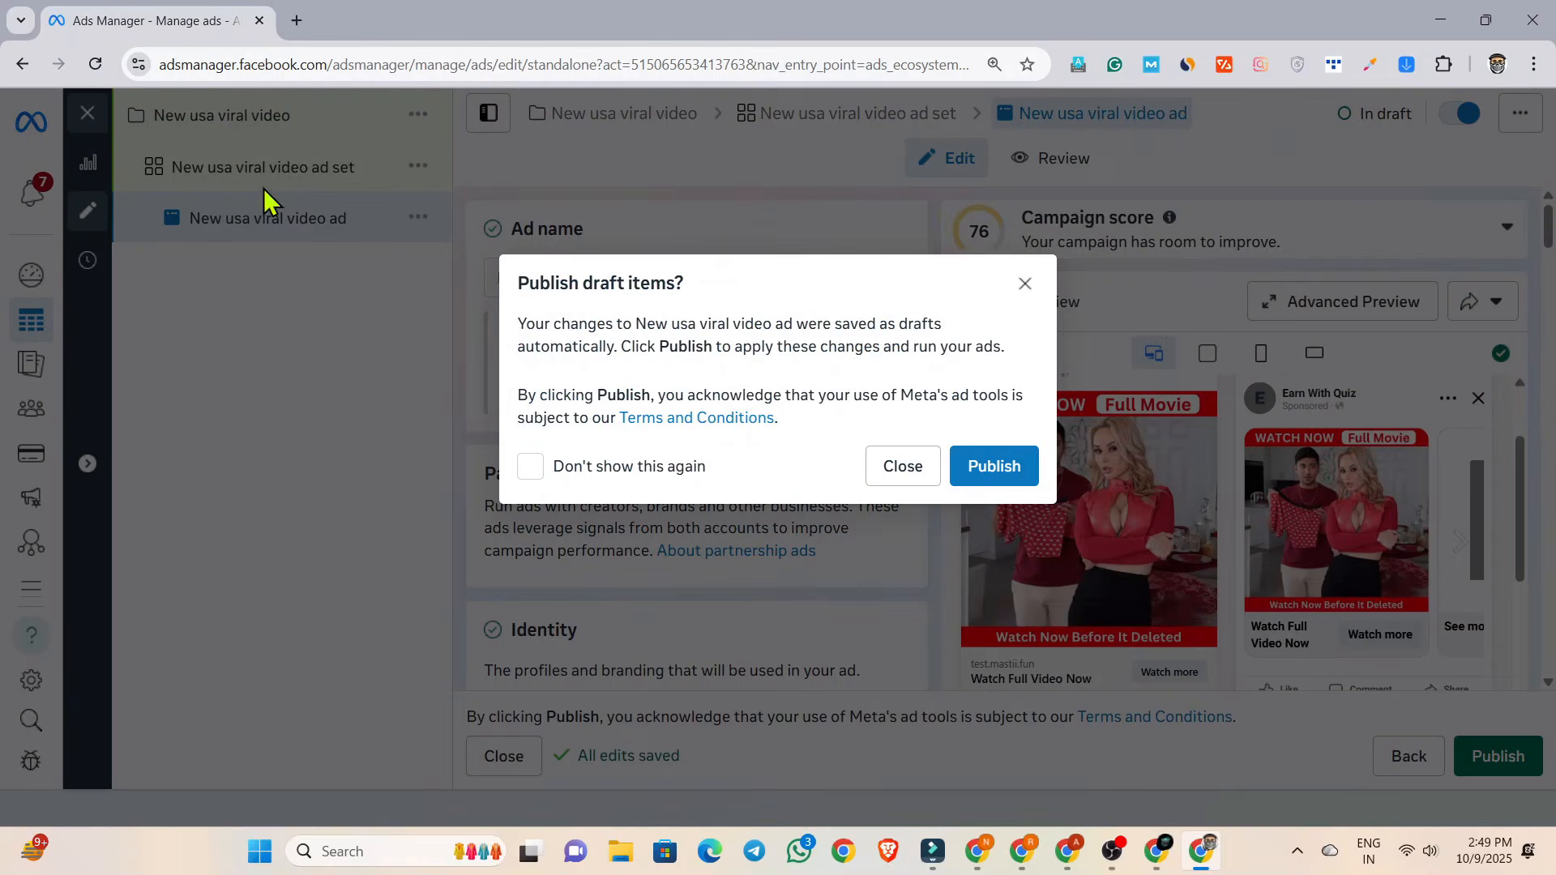
pyautogui.click(902, 470)
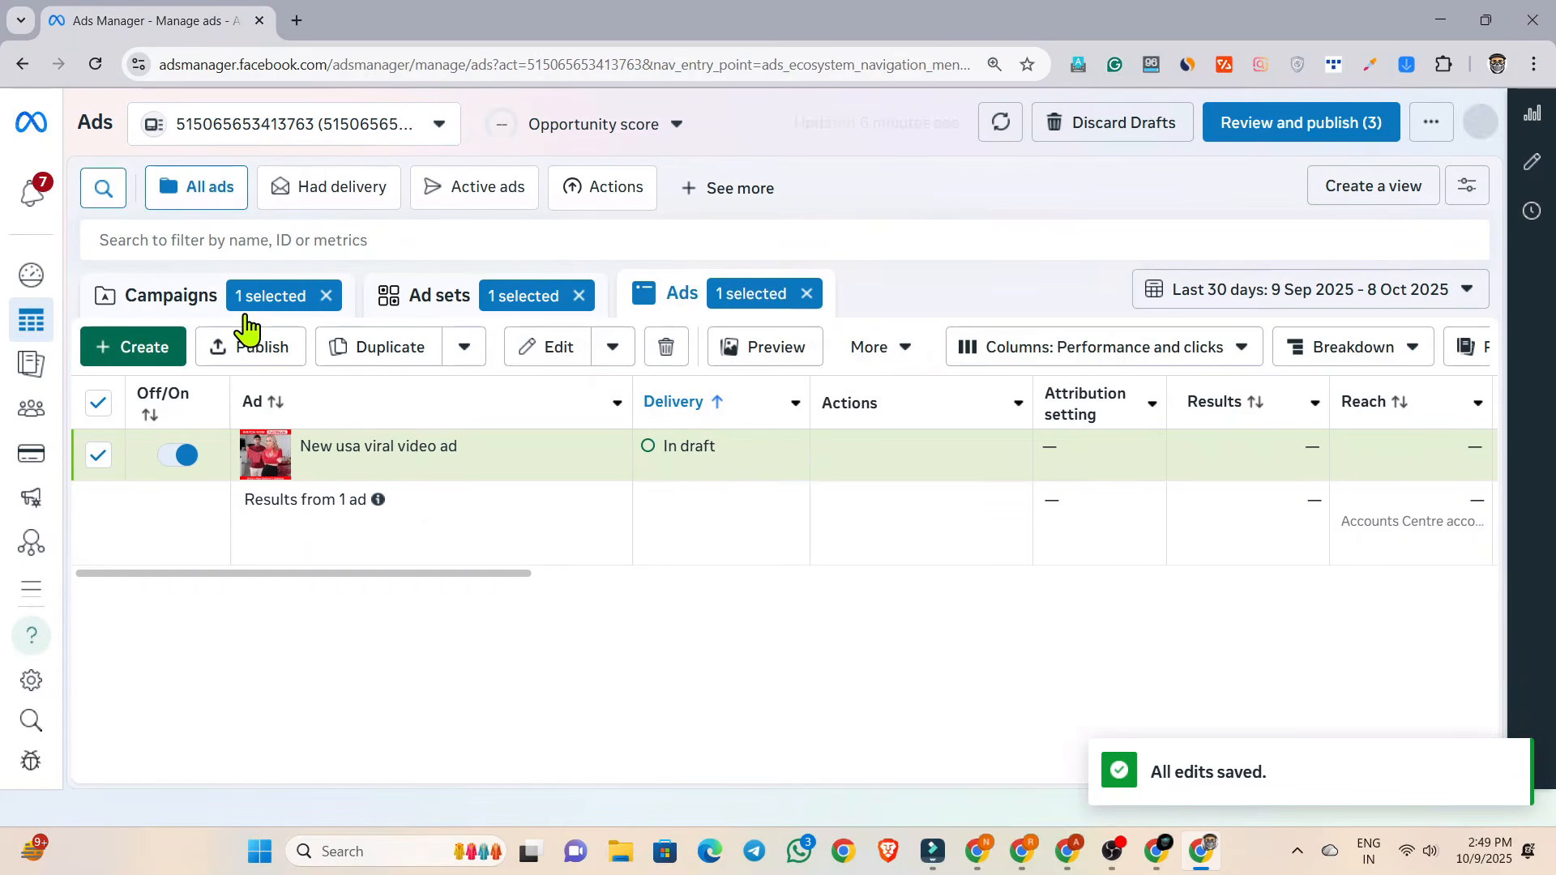
pyautogui.click(160, 301)
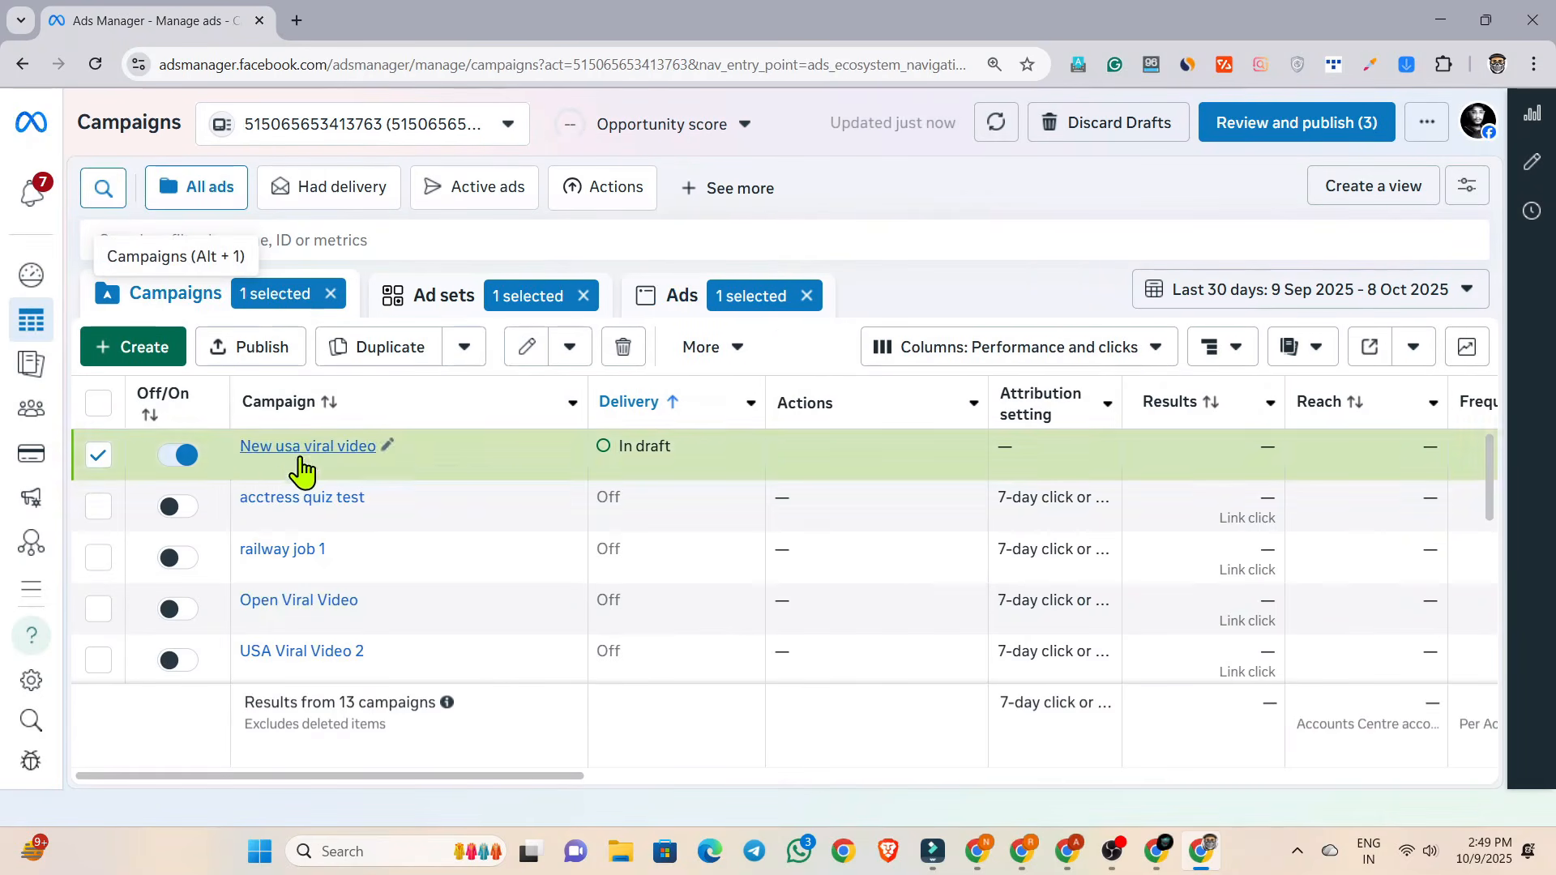
# Set the campaign report's date range to Maximum and look over the results, reach and cost figures.
pyautogui.scroll(-3, 340, 503)
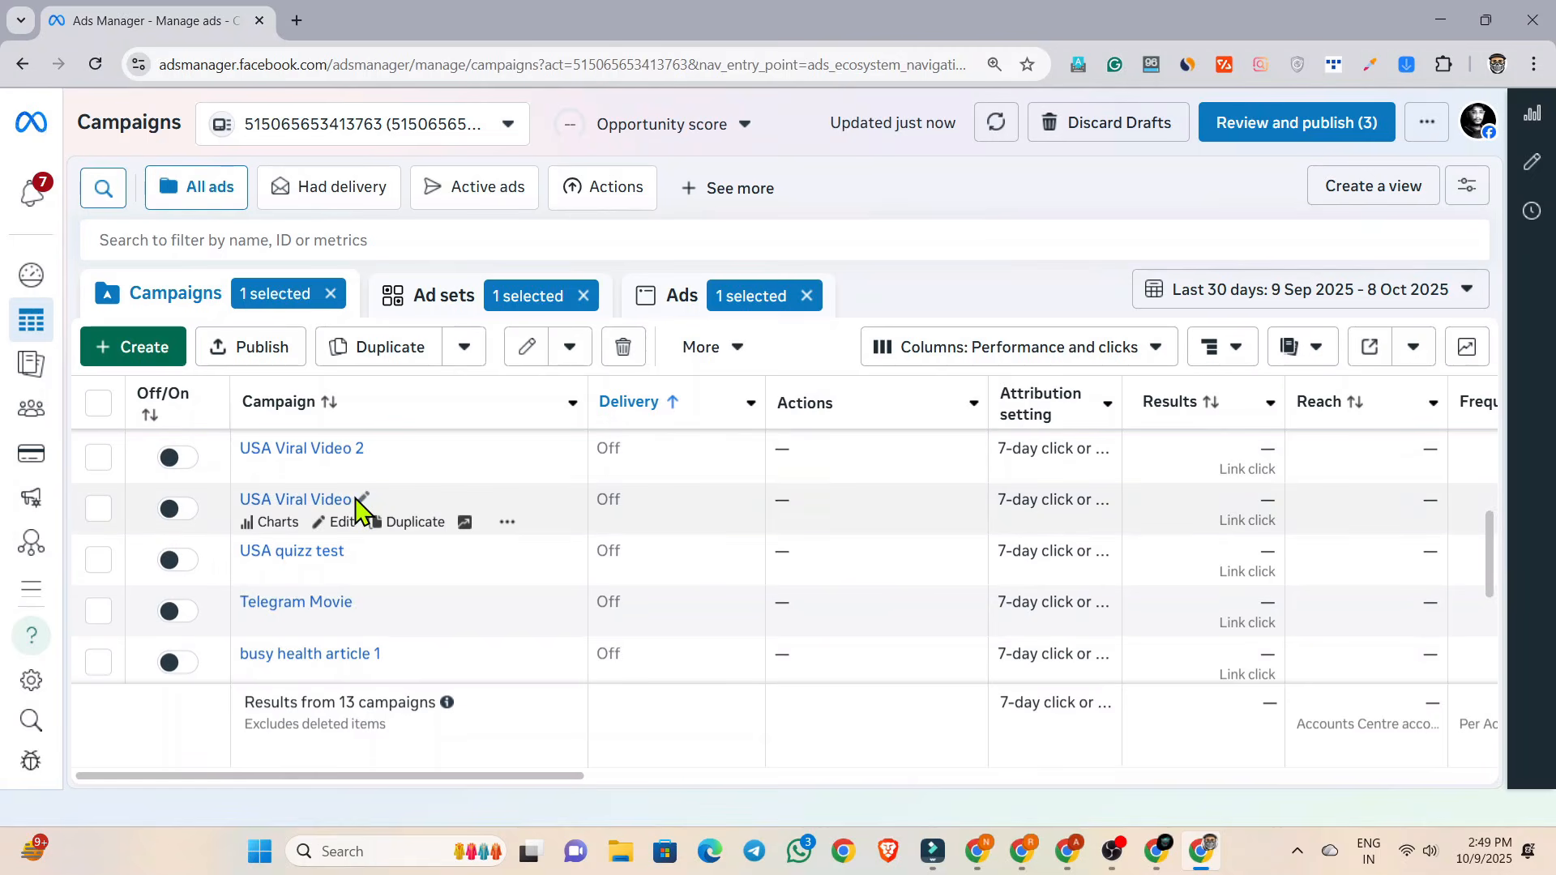
pyautogui.moveTo(422, 779); pyautogui.dragTo(348, 791)
pyautogui.click(1194, 297)
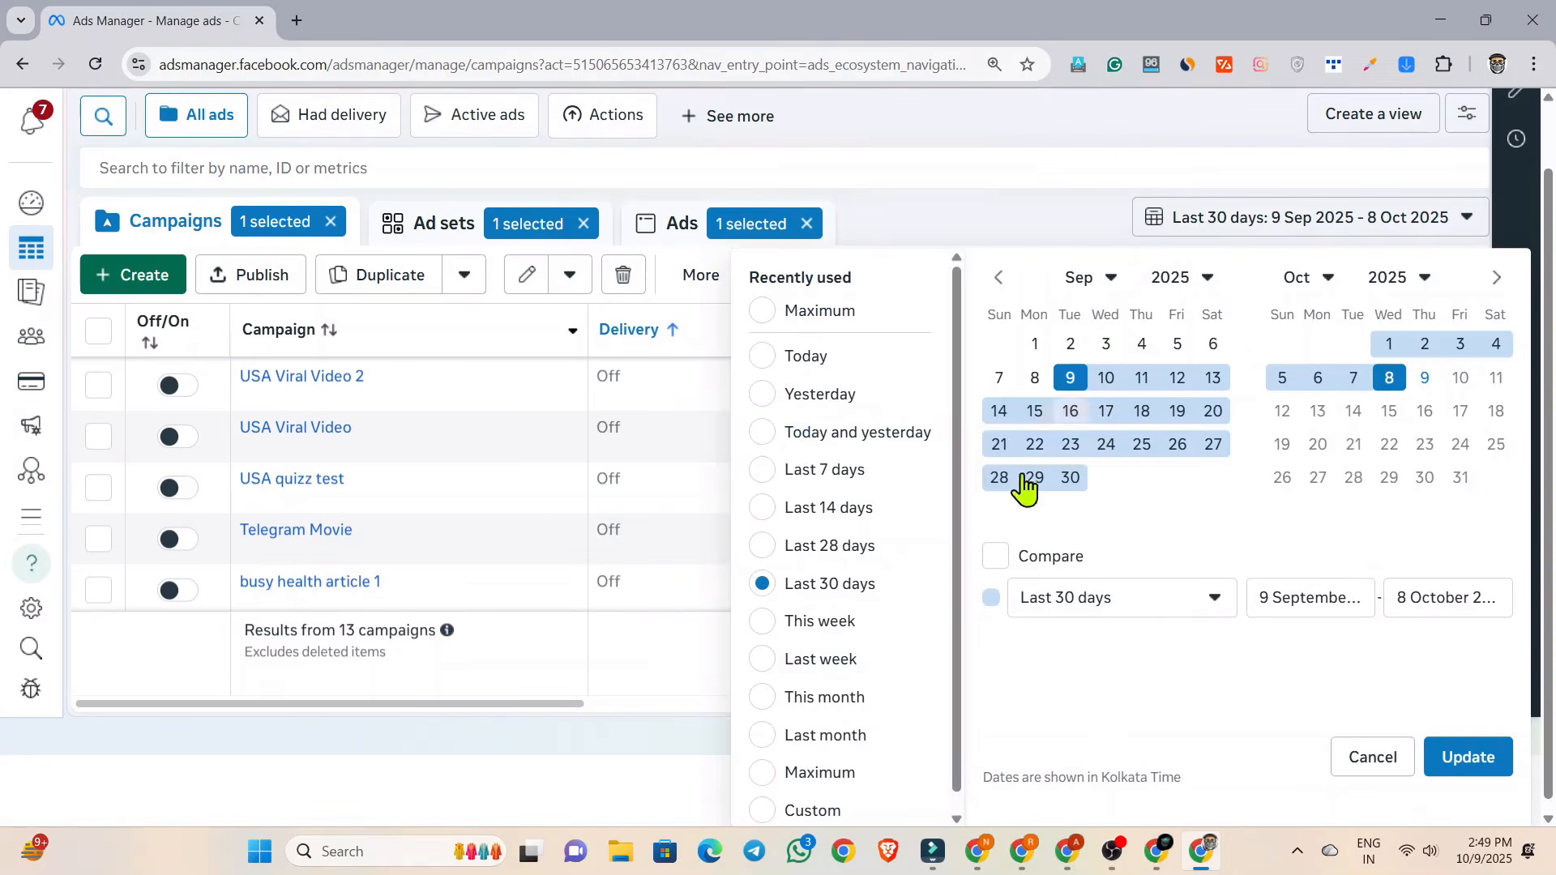
pyautogui.click(764, 773)
pyautogui.click(1465, 755)
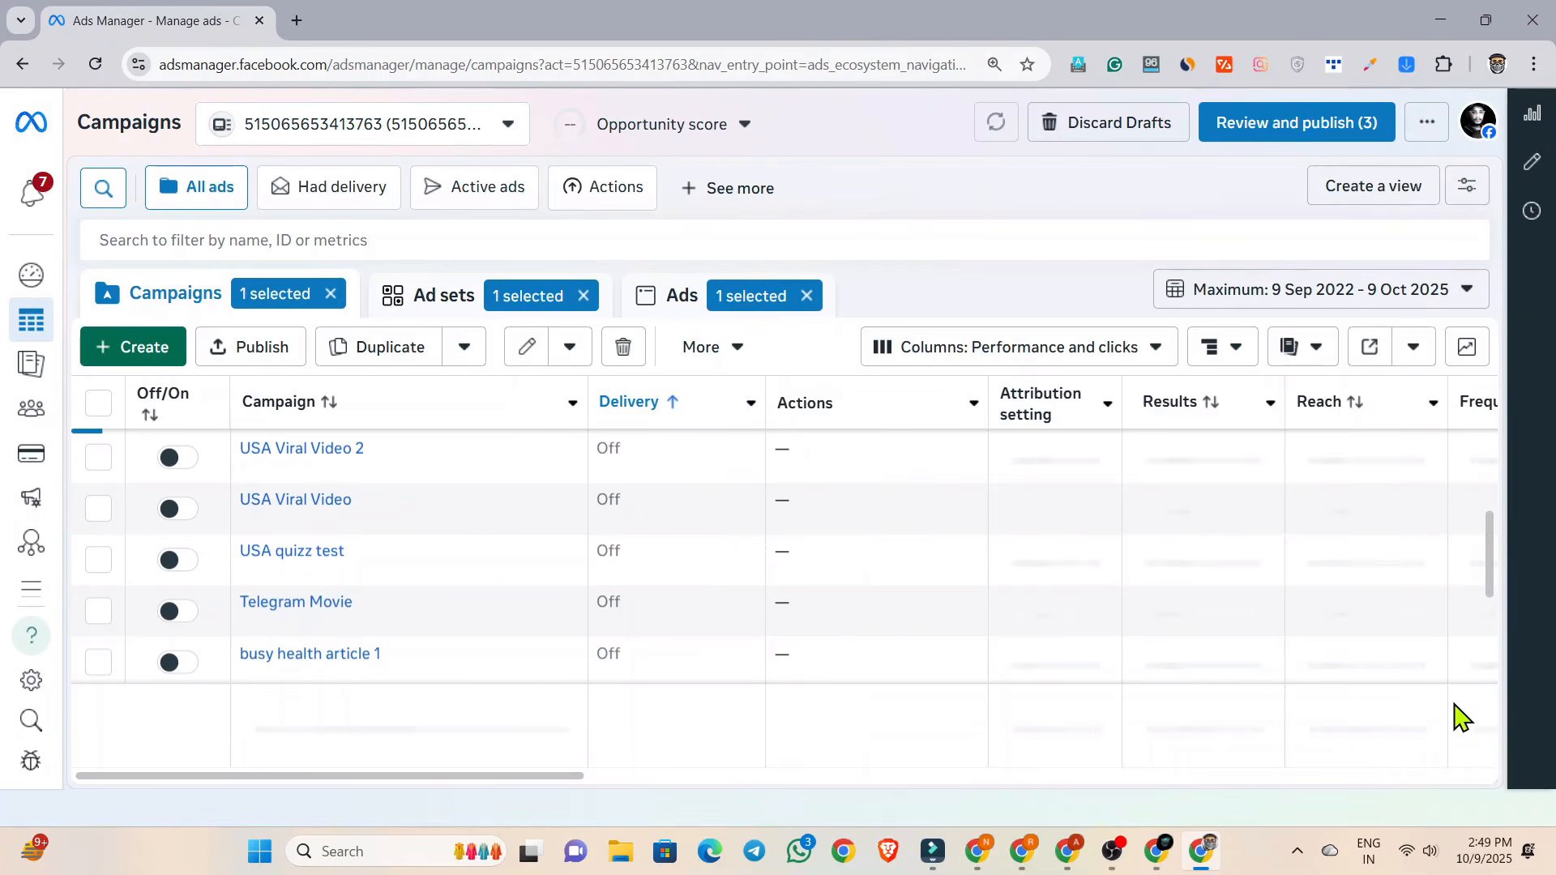
pyautogui.hscroll(5, 509, 576)
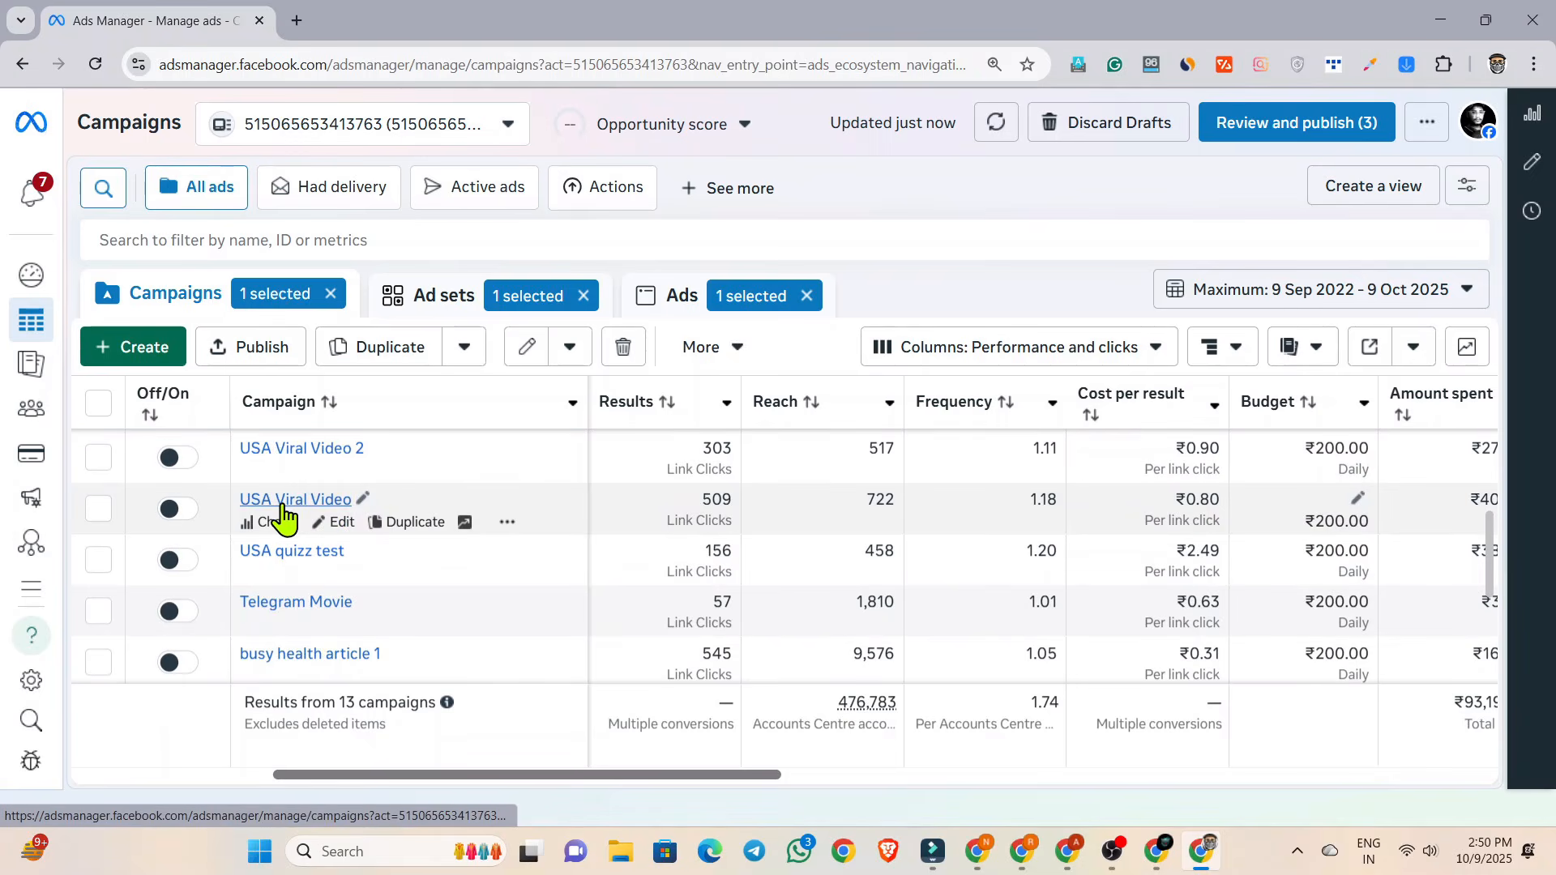
# Examine the USA Viral Video campaign's performance charts, its age and gender distribution, and the results of its individual ads.
pyautogui.click(274, 522)
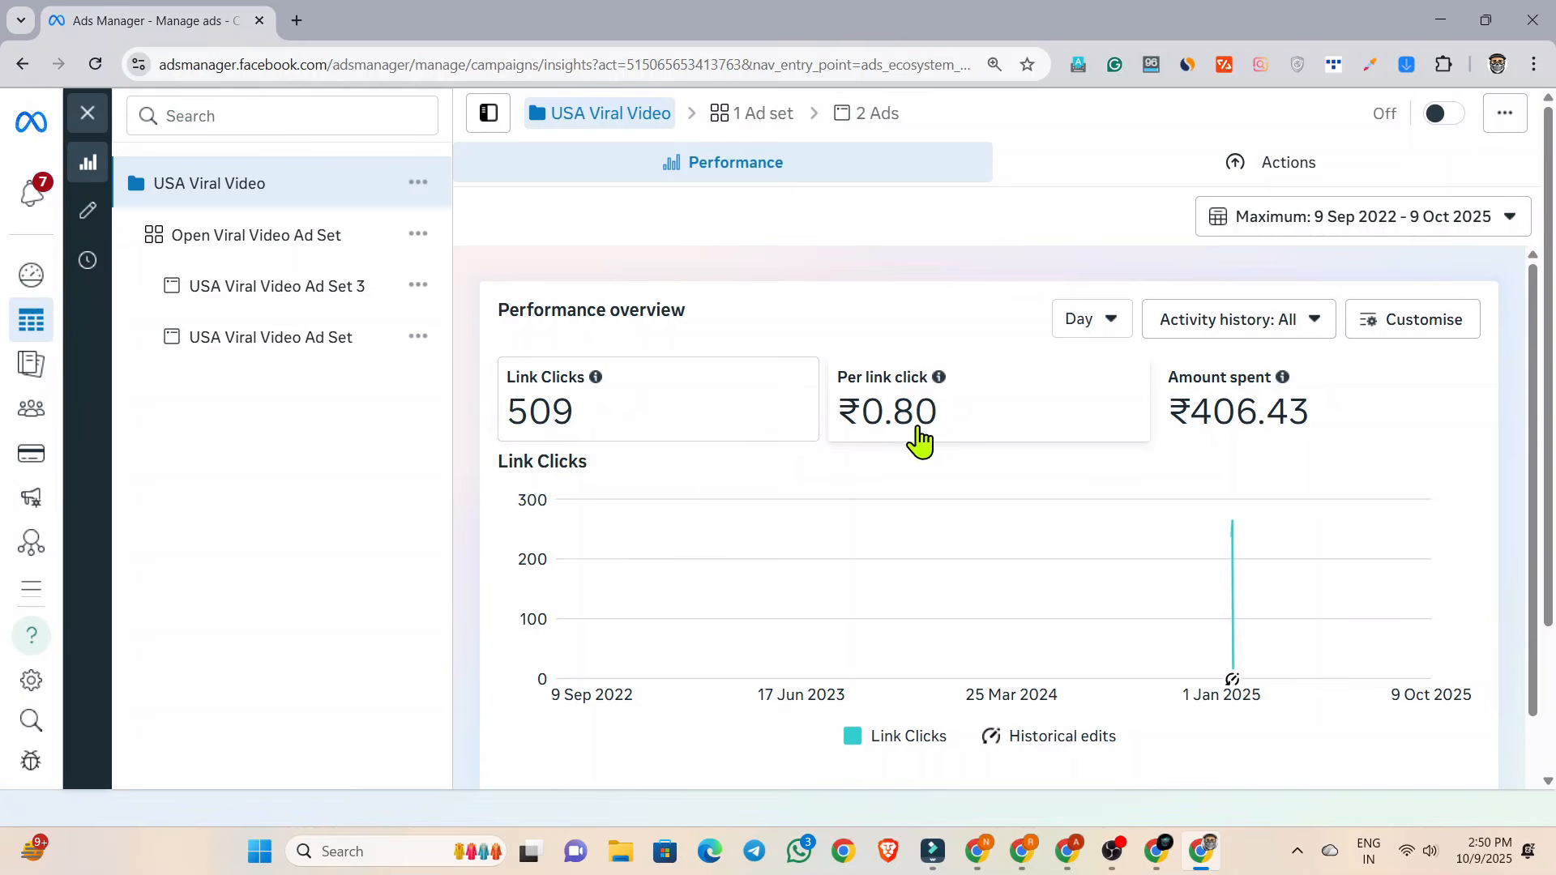
pyautogui.scroll(-5, 921, 452)
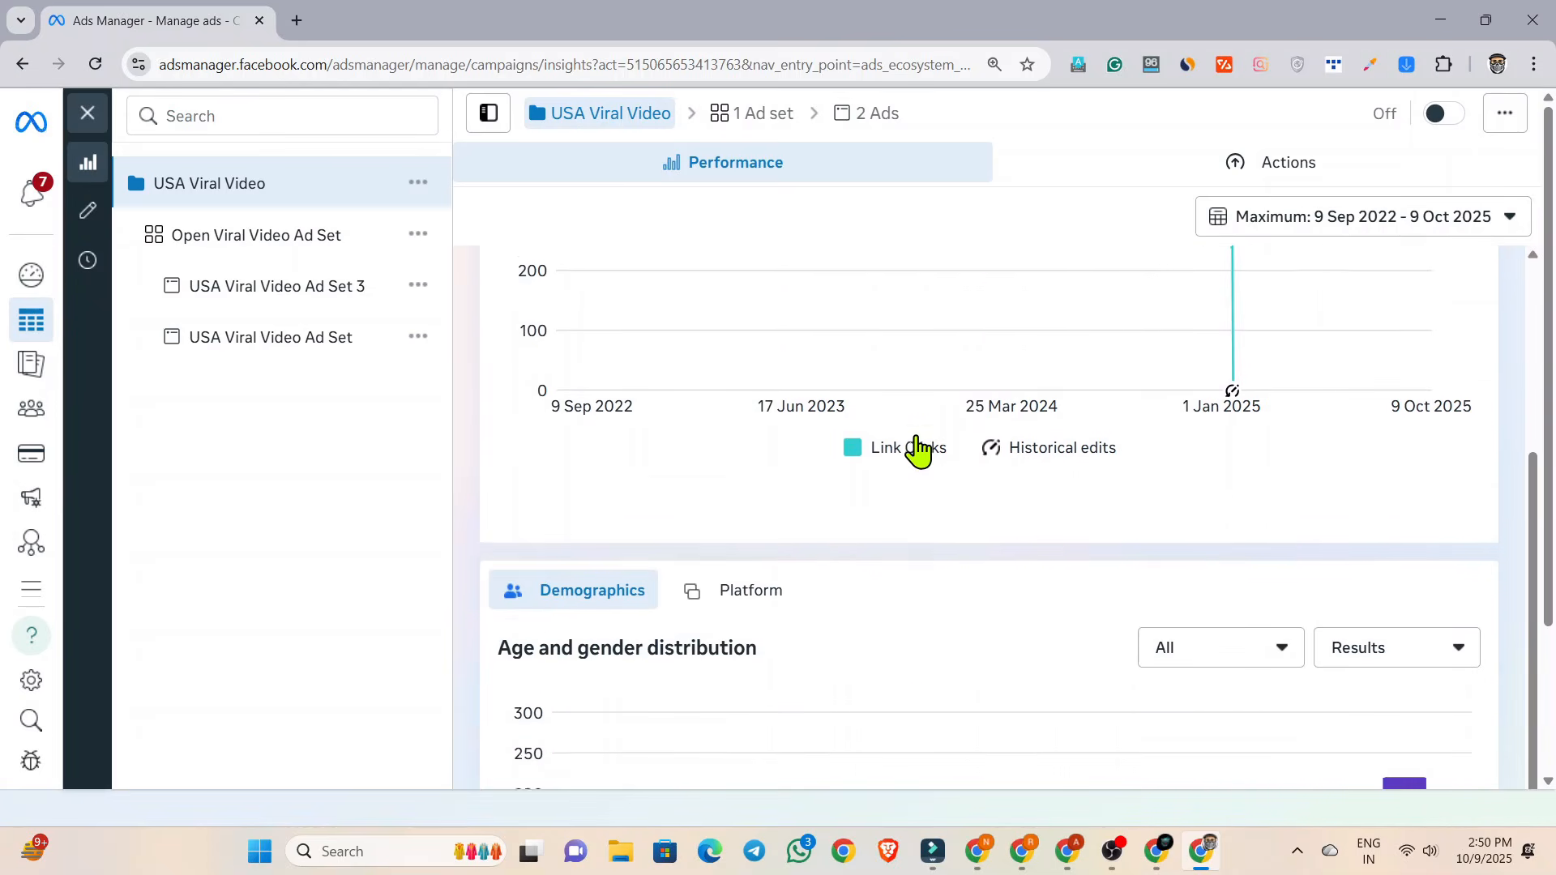
pyautogui.scroll(-2, 858, 521)
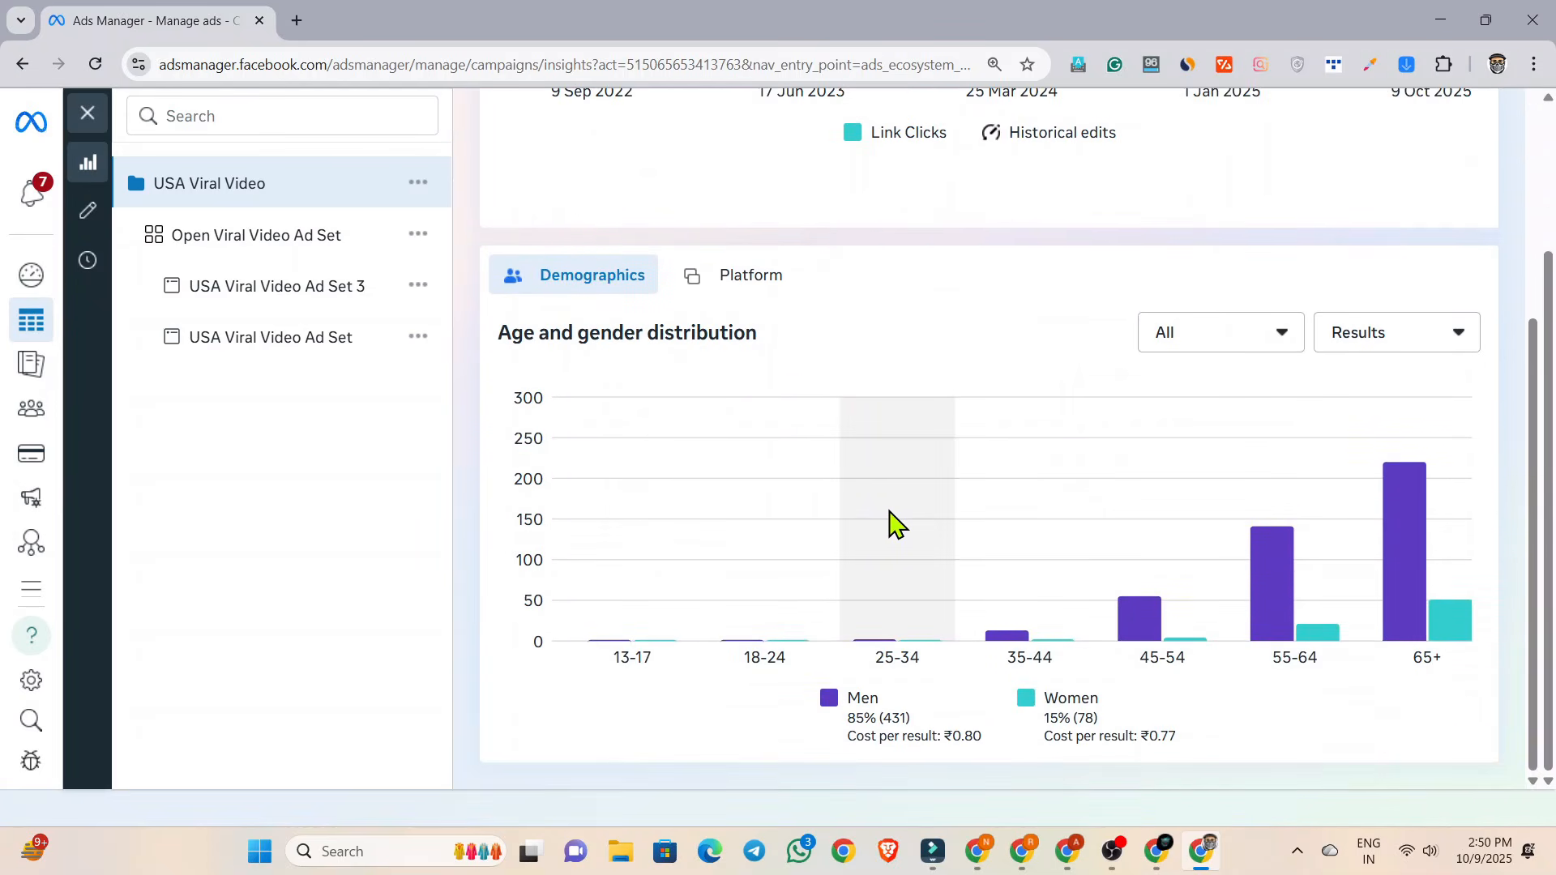
pyautogui.moveTo(1232, 614)
pyautogui.moveTo(1146, 623)
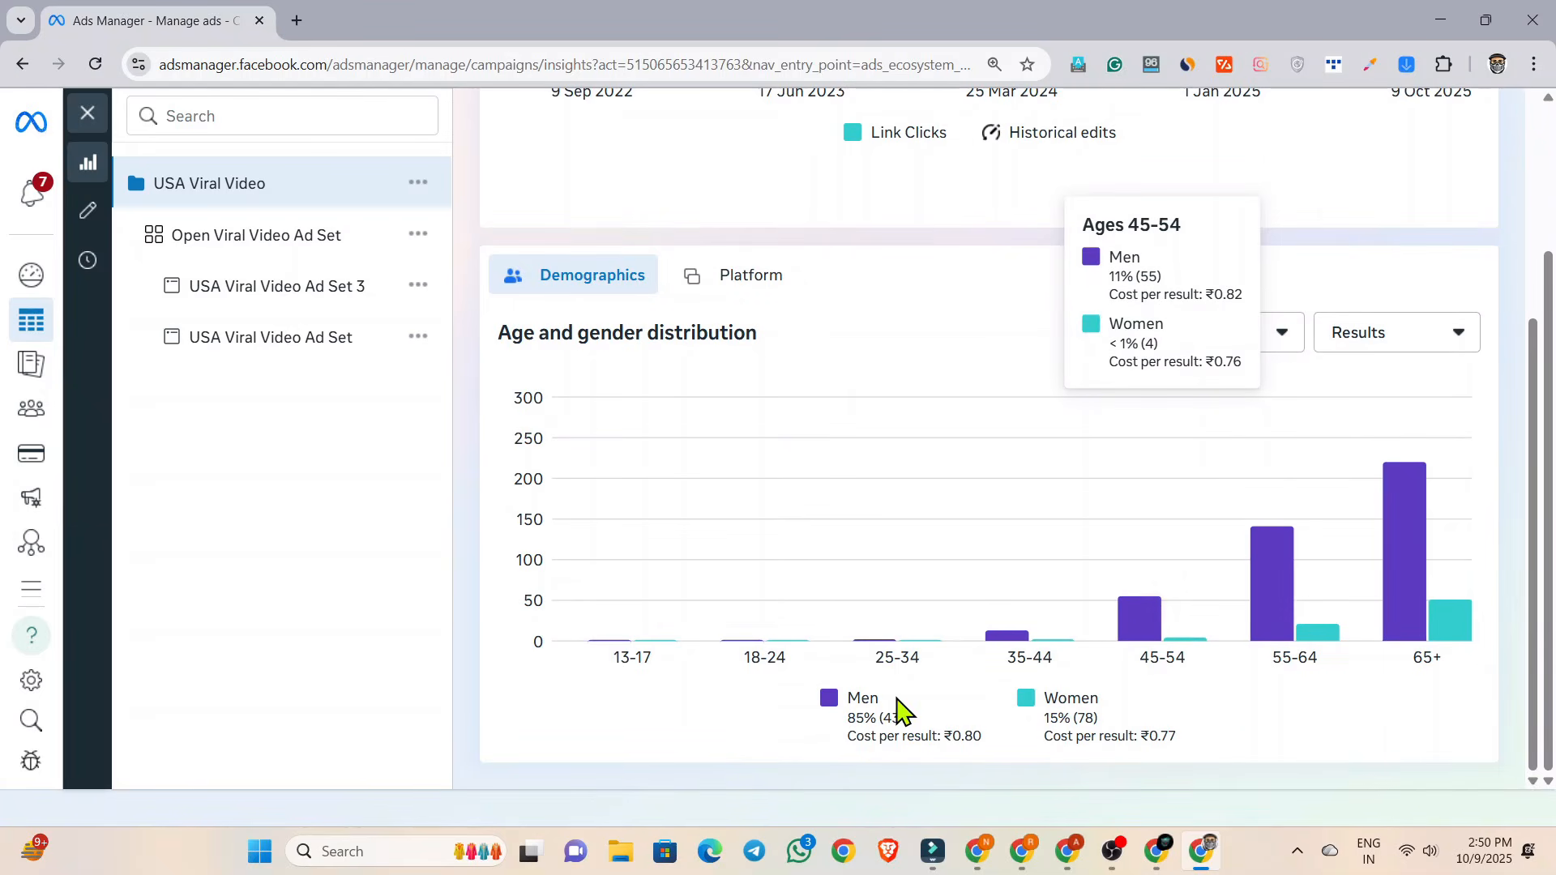
pyautogui.moveTo(1279, 629)
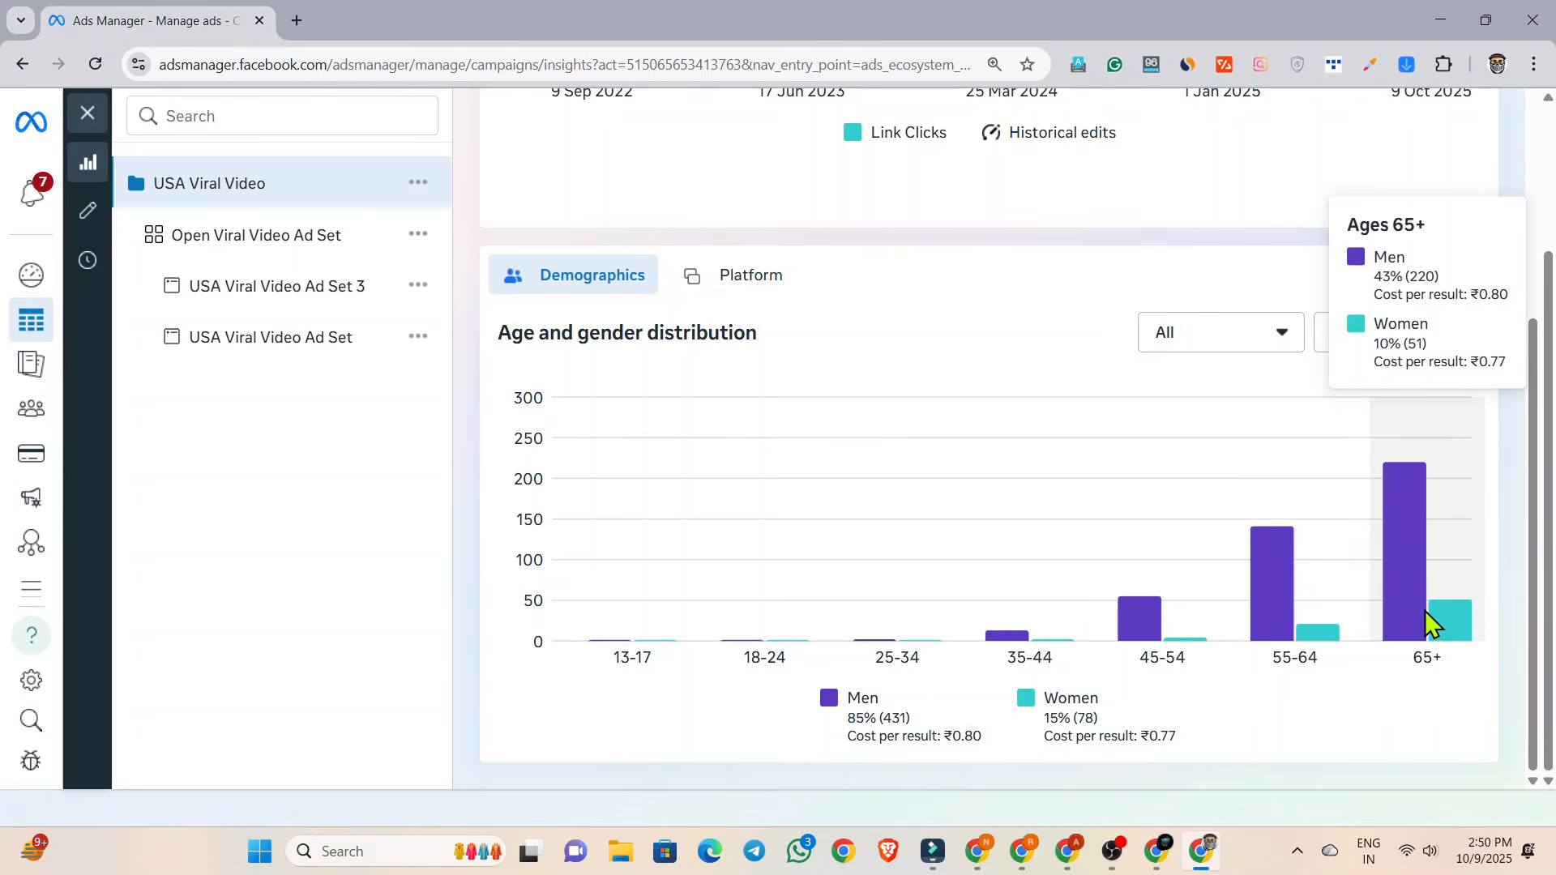
pyautogui.scroll(5, 932, 519)
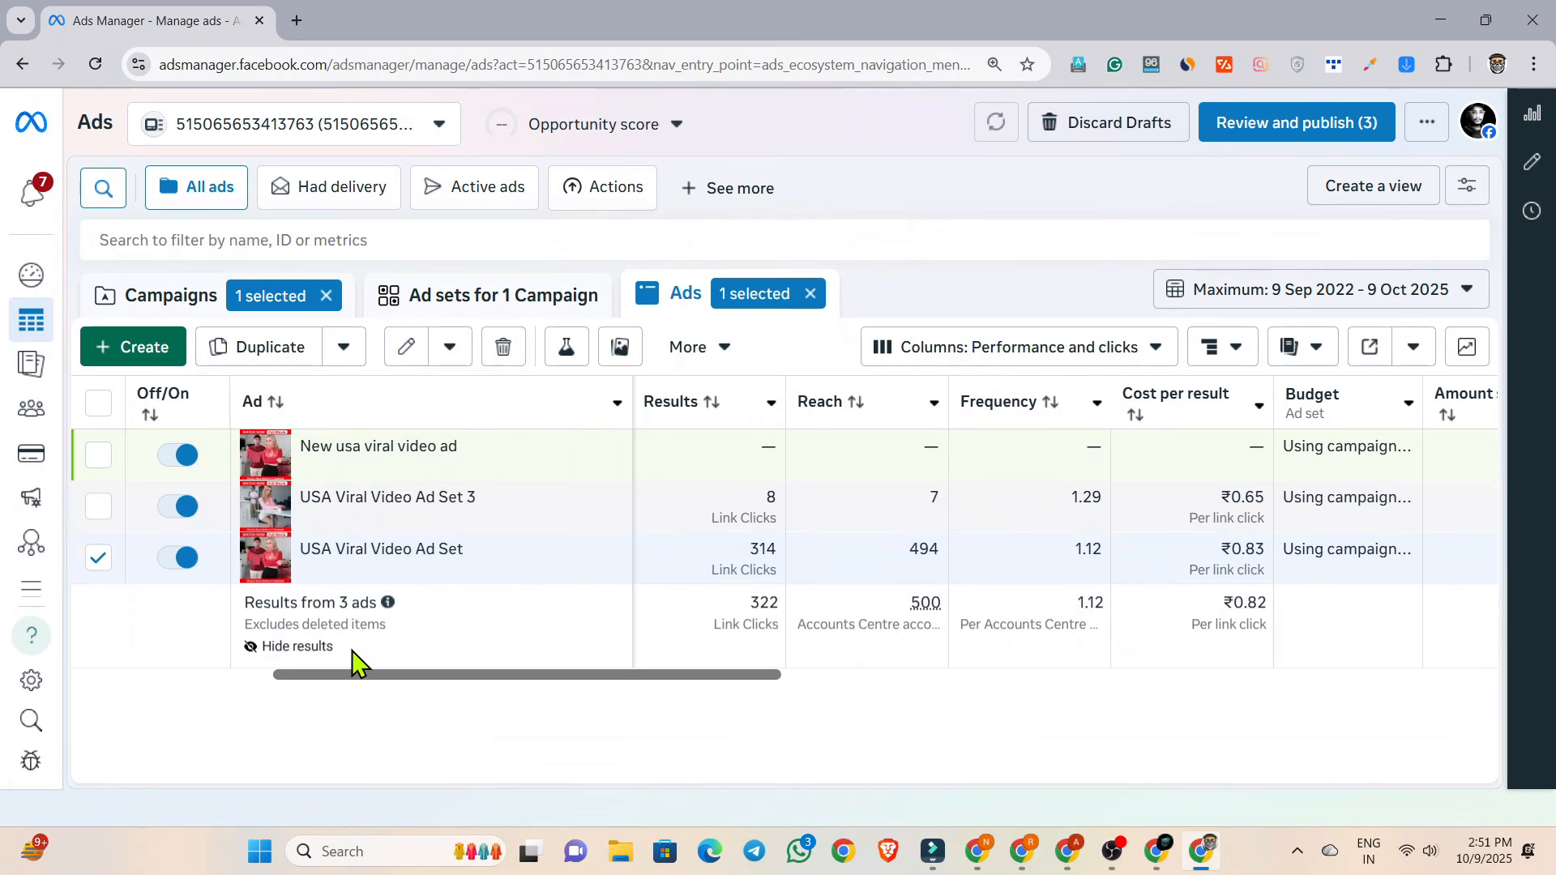
pyautogui.moveTo(271, 574)
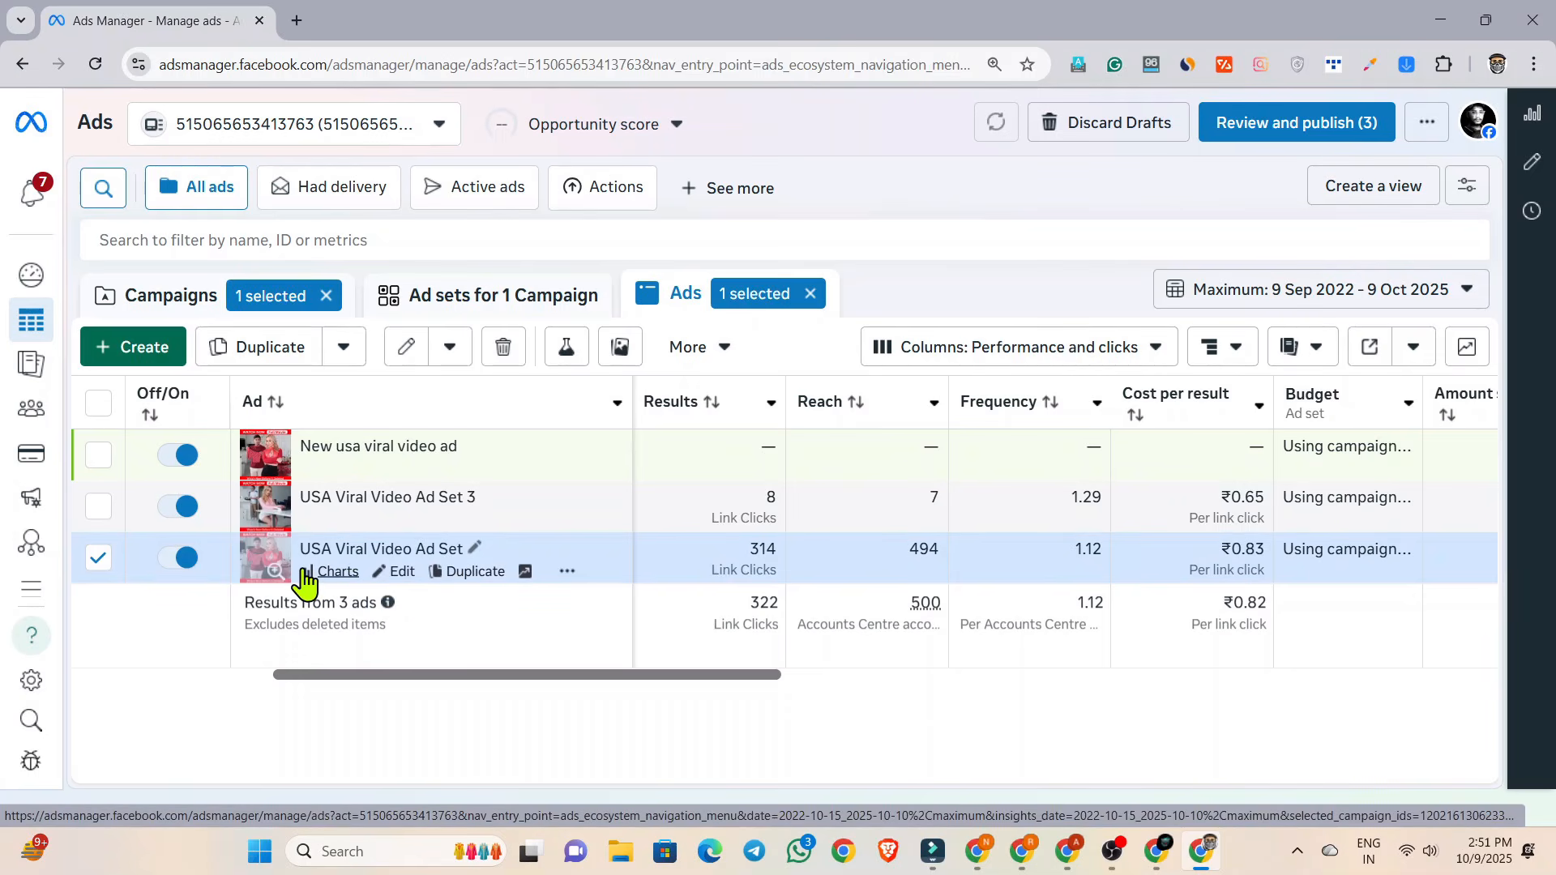
# Reopen the draft campaign "New usa viral video" for editing and go to its ad set.
pyautogui.click(170, 294)
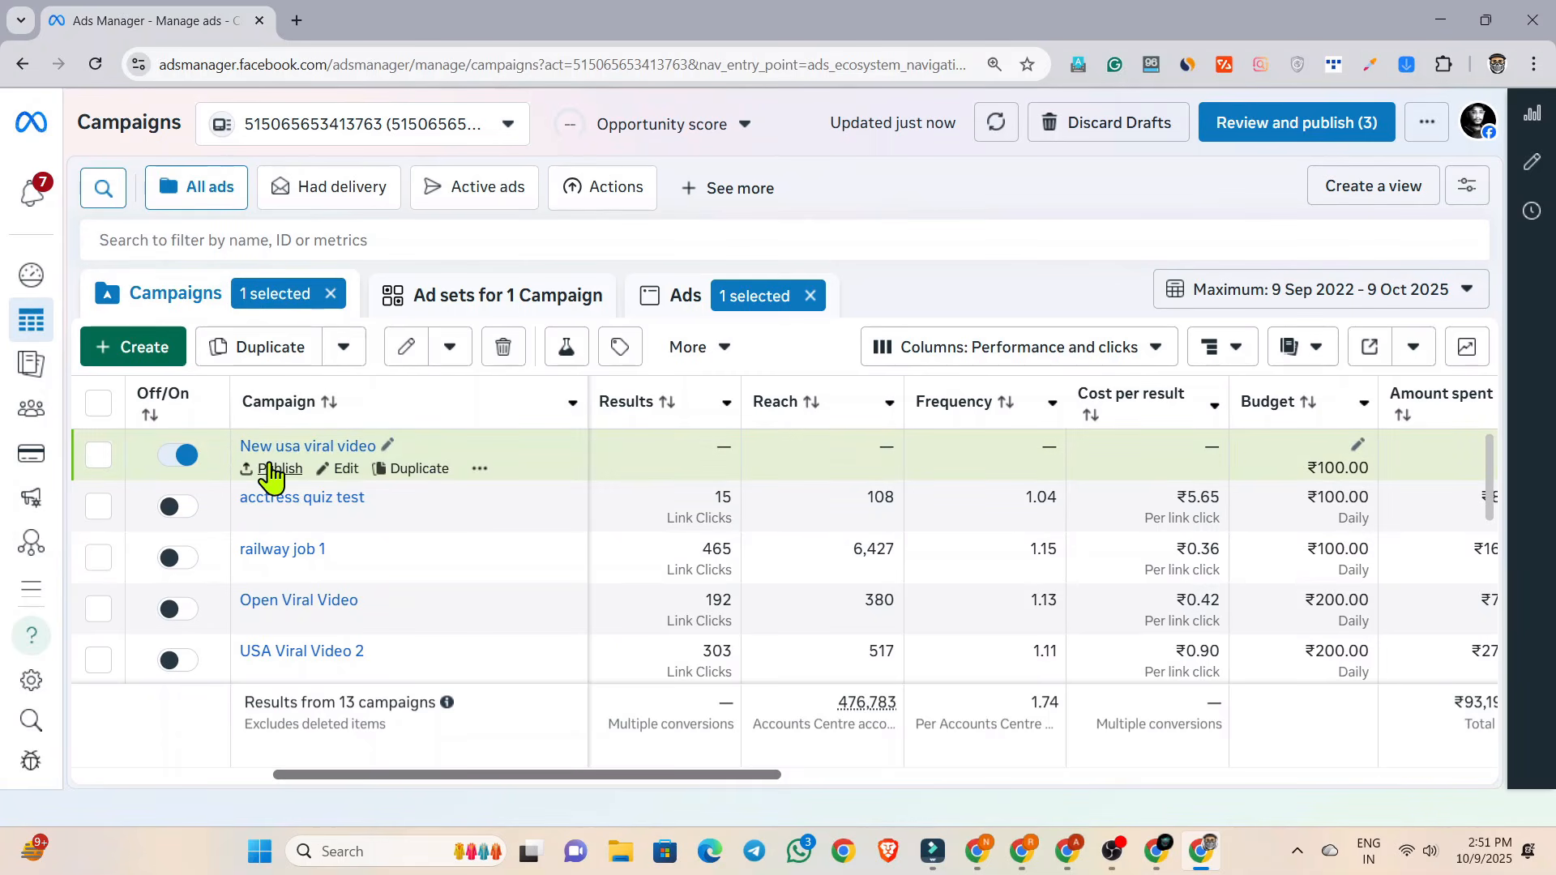
pyautogui.click(339, 470)
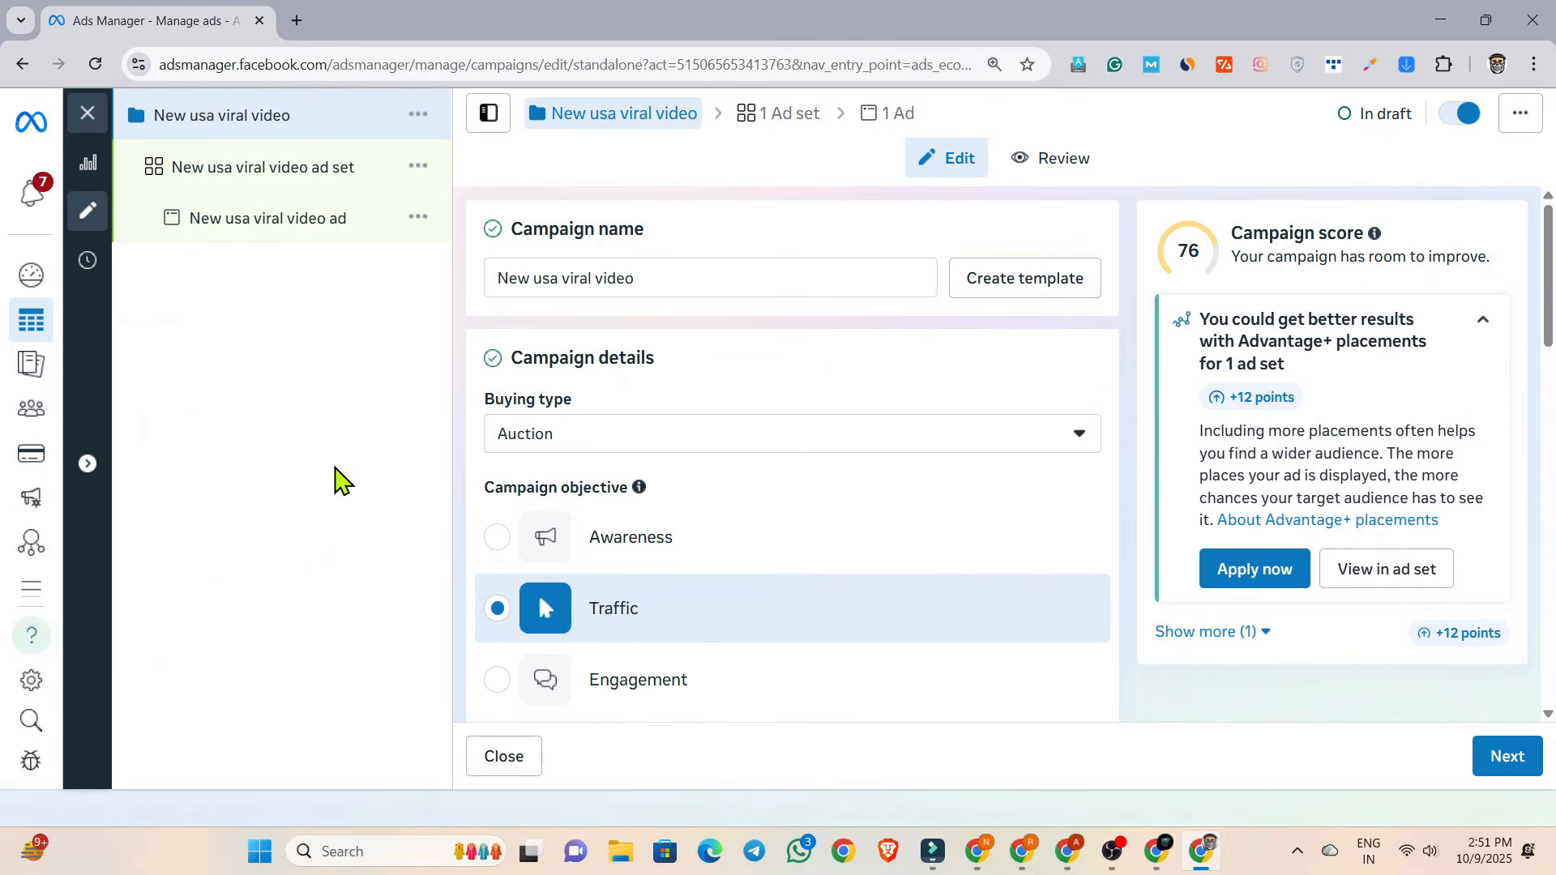
pyautogui.scroll(-5, 564, 421)
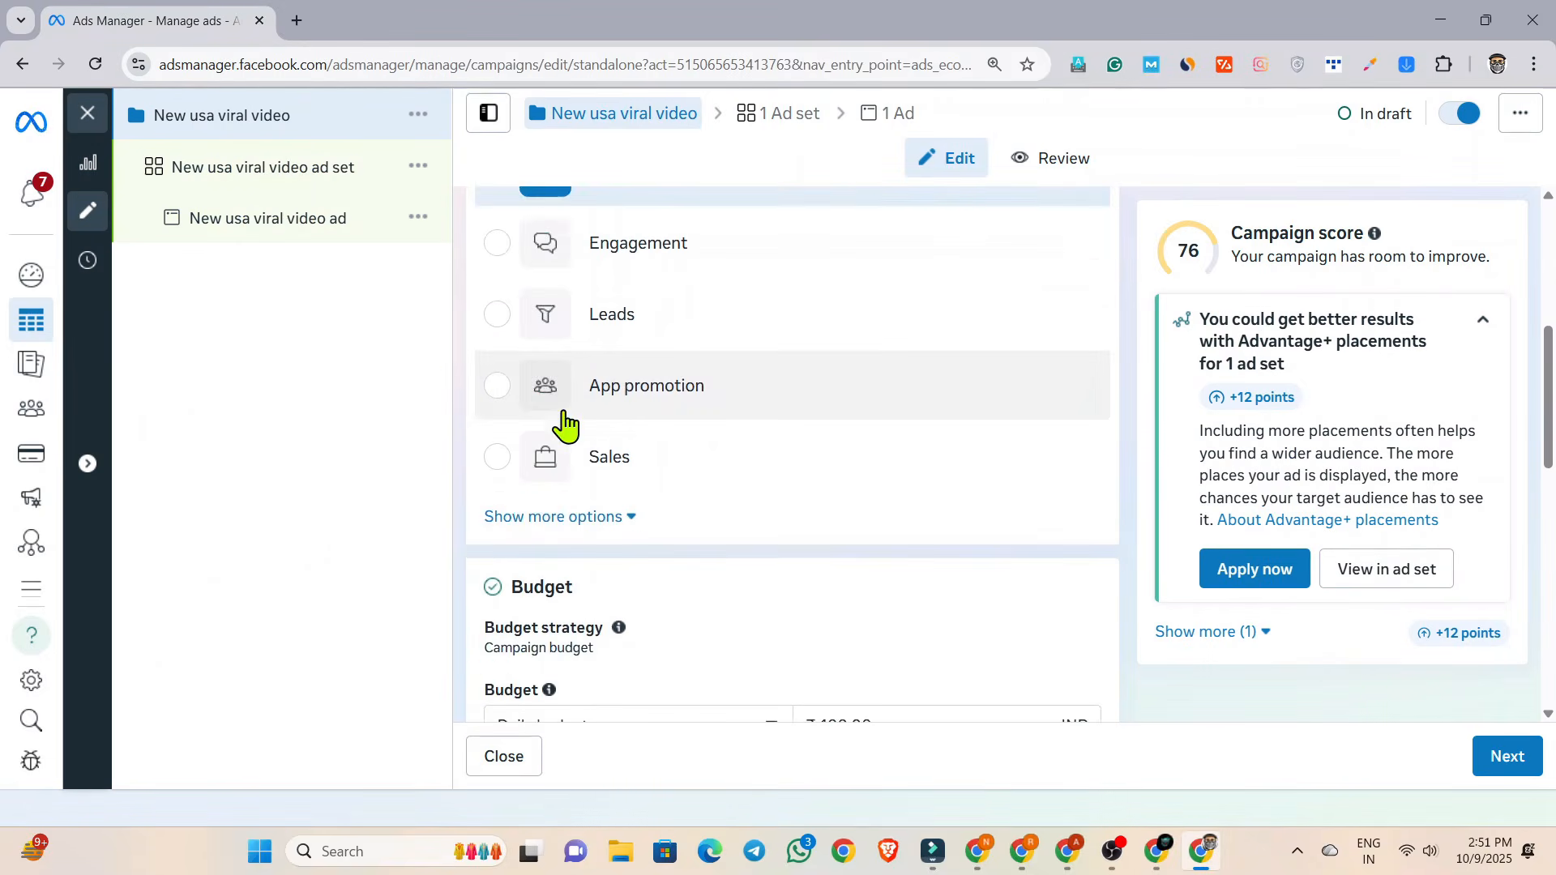
pyautogui.scroll(5, 565, 421)
pyautogui.click(315, 188)
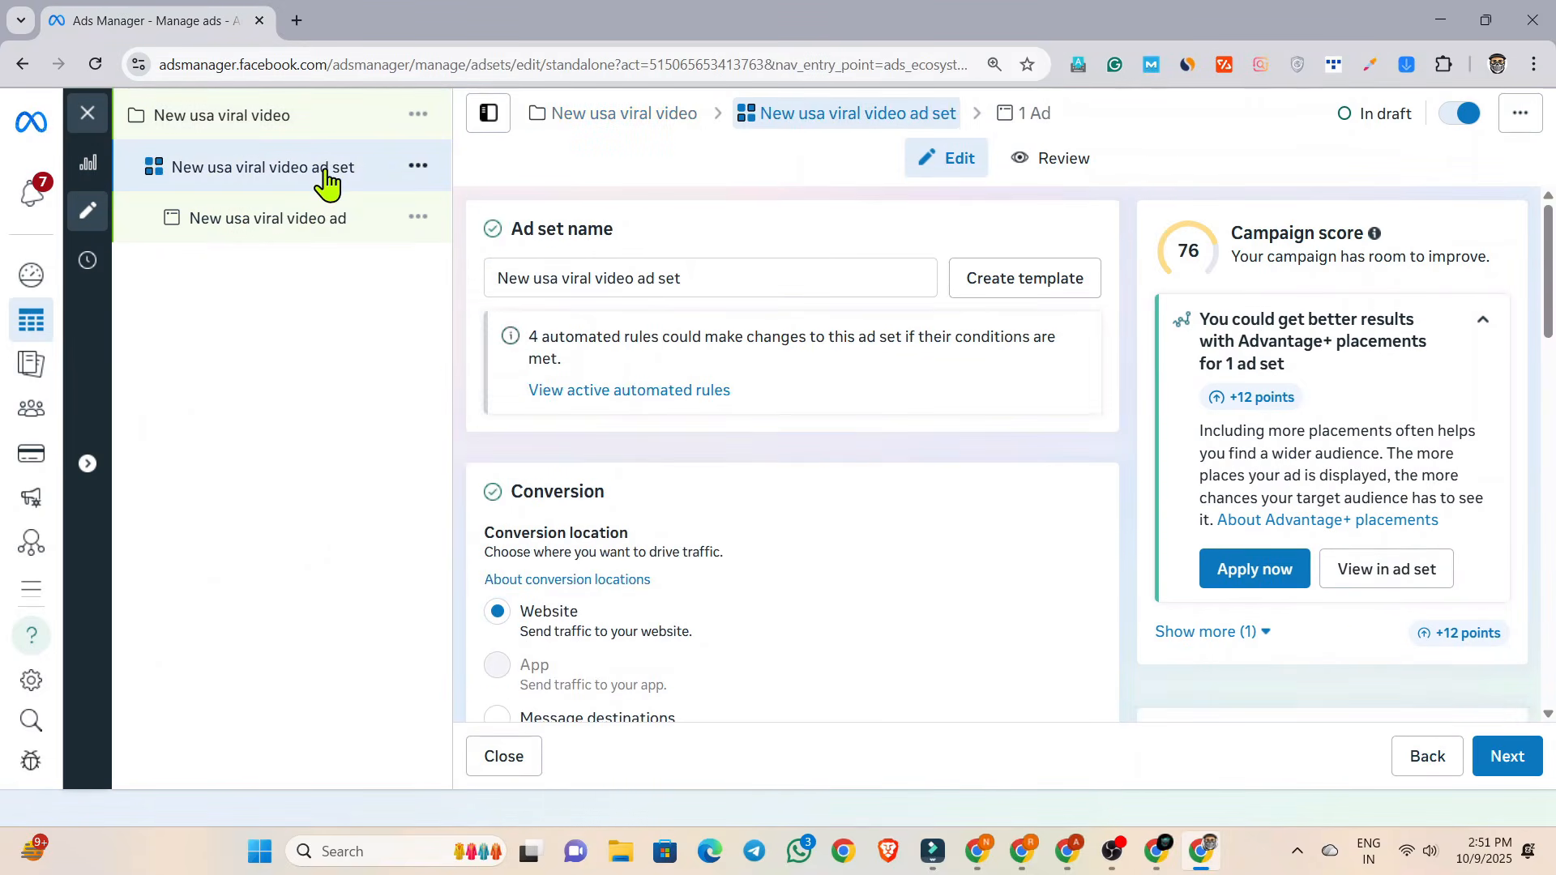
# Duplicate the "New usa viral video ad set" once into the original campaign, keeping its original setup.
pyautogui.click(418, 169)
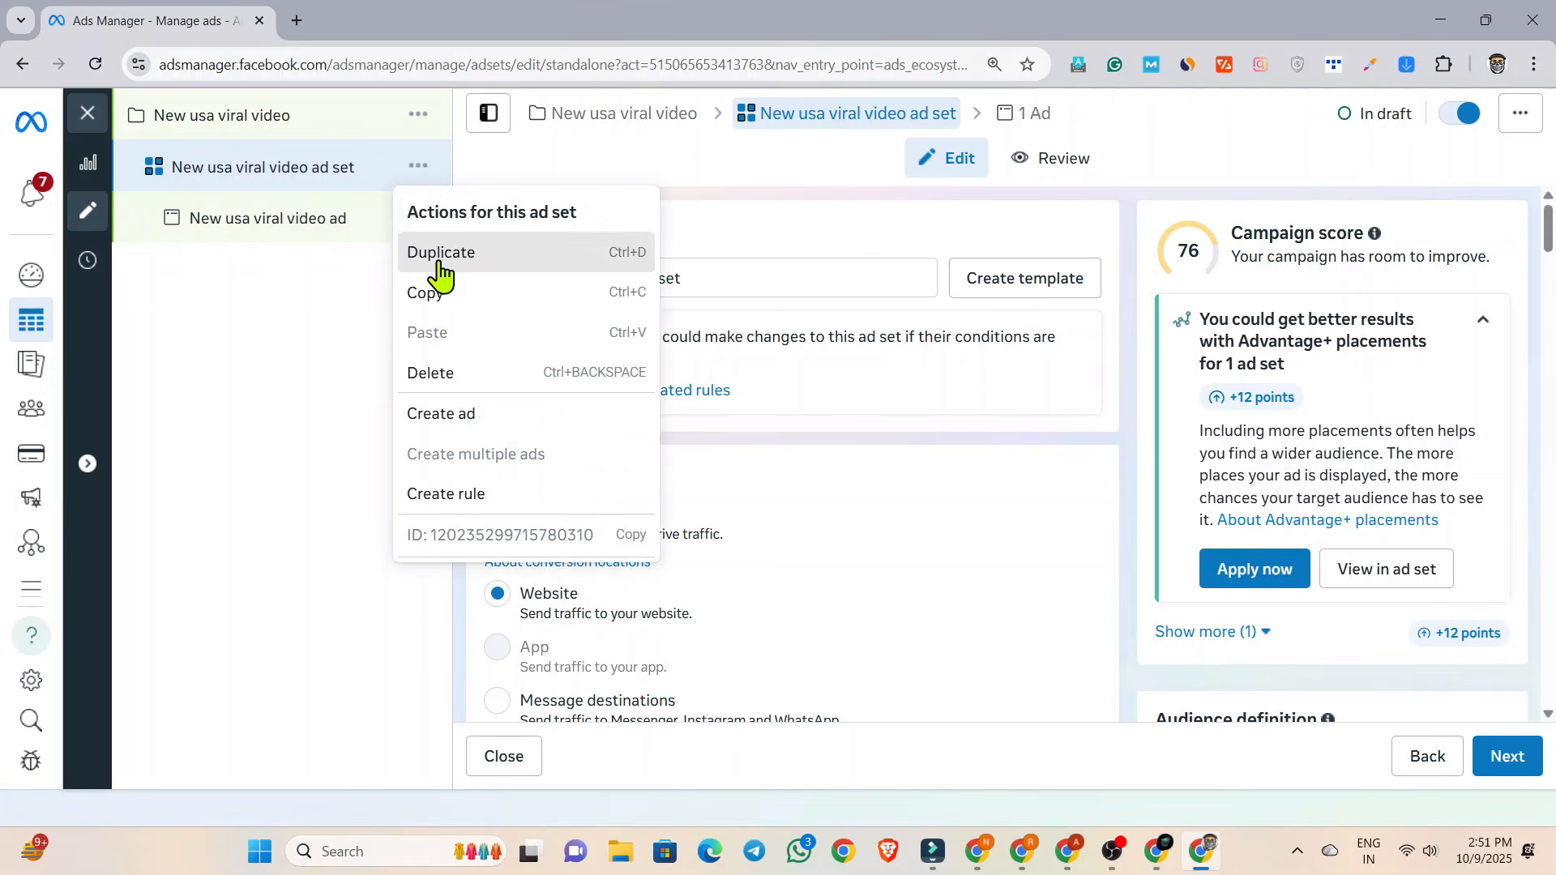
pyautogui.click(442, 252)
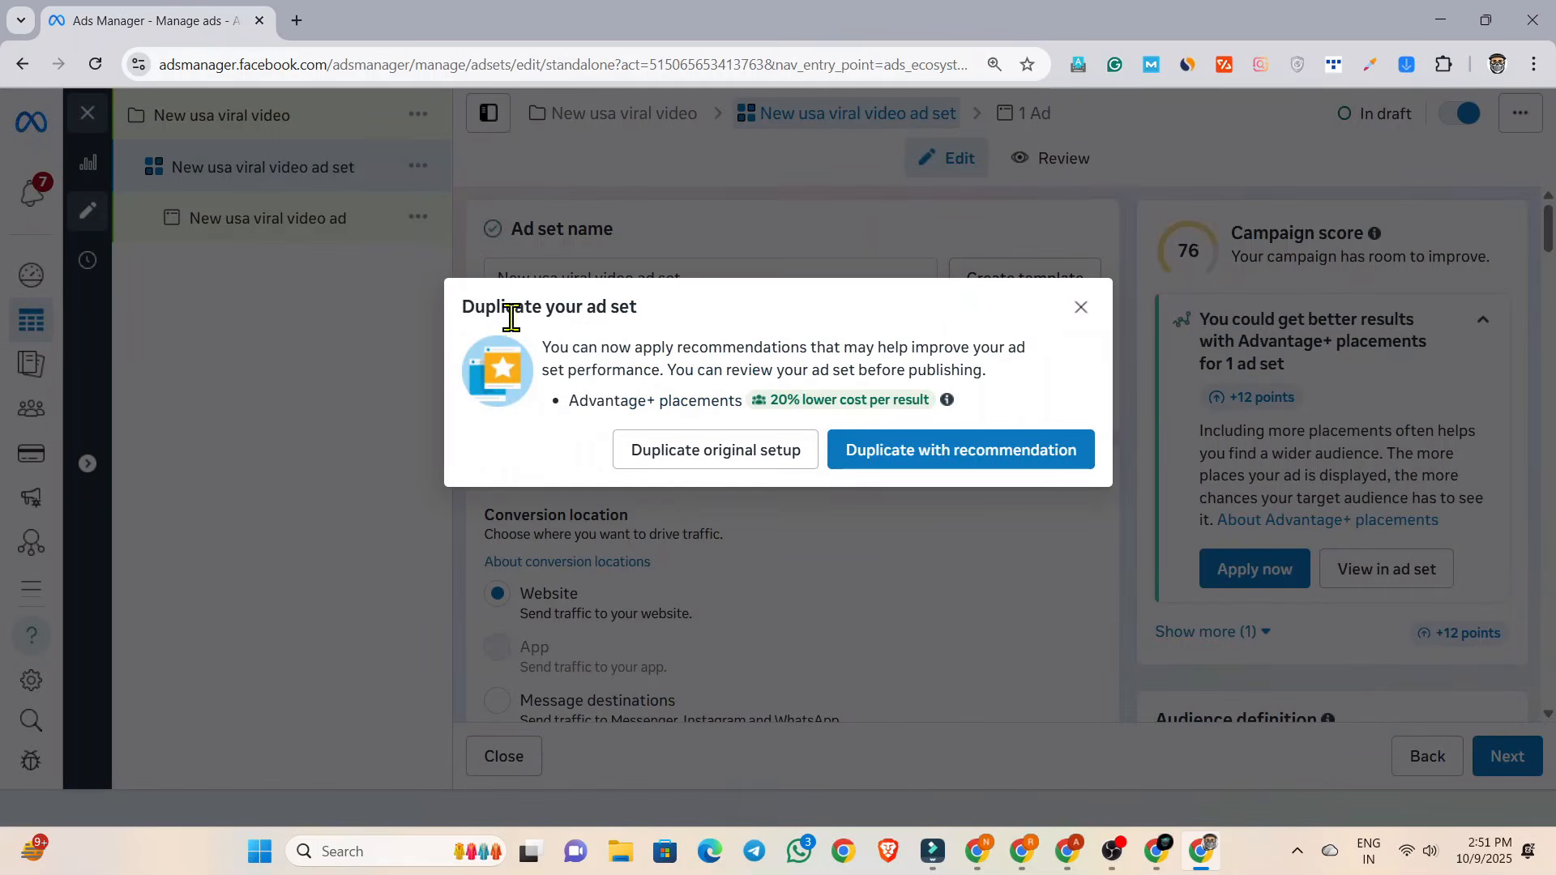
pyautogui.click(785, 454)
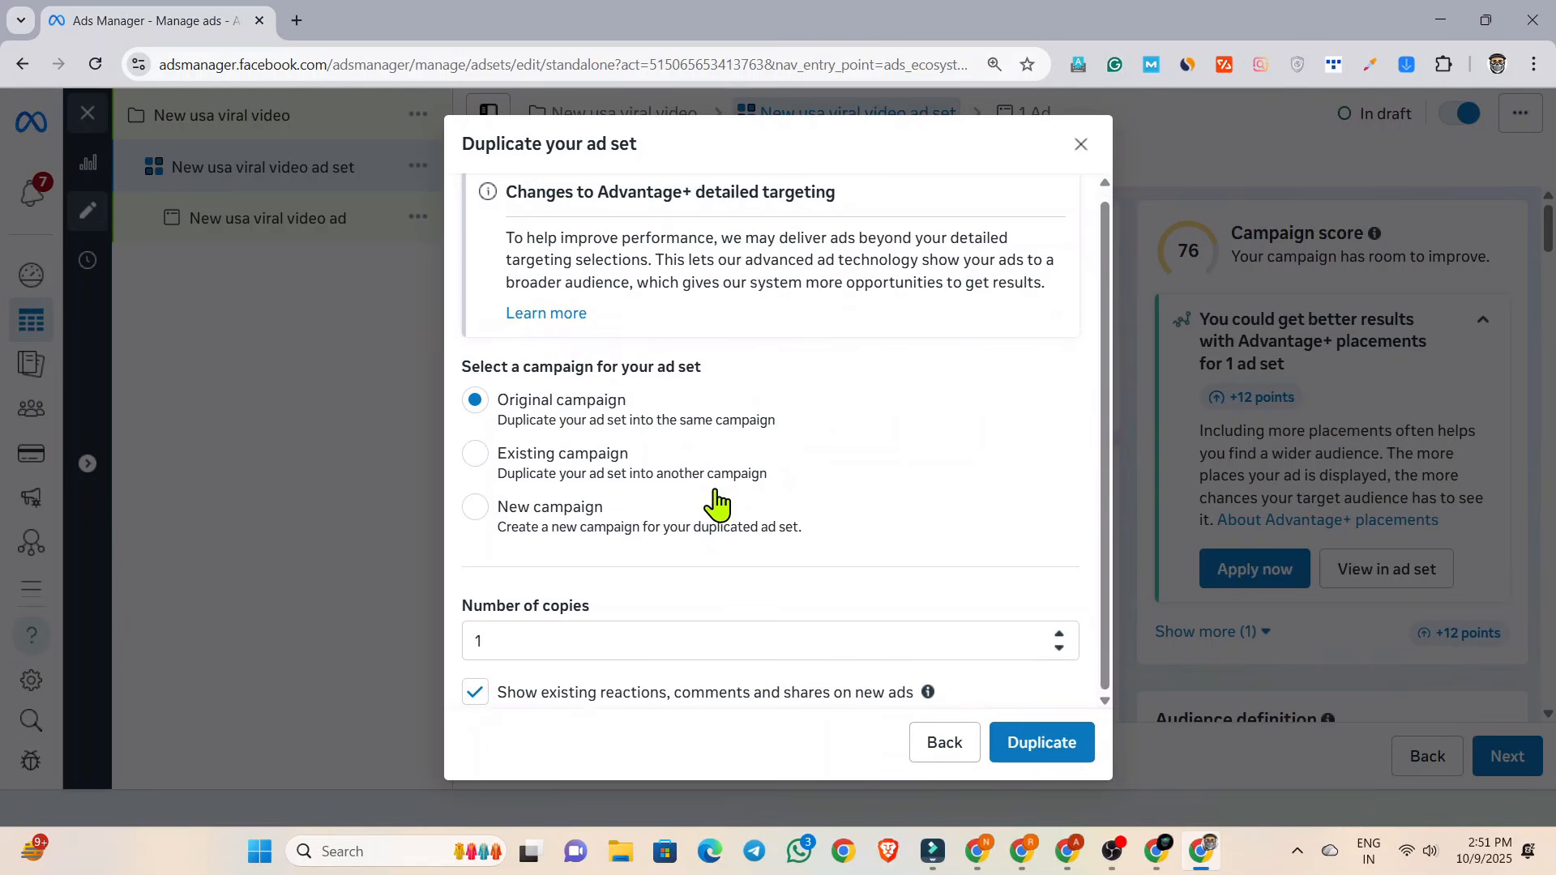
pyautogui.click(1040, 744)
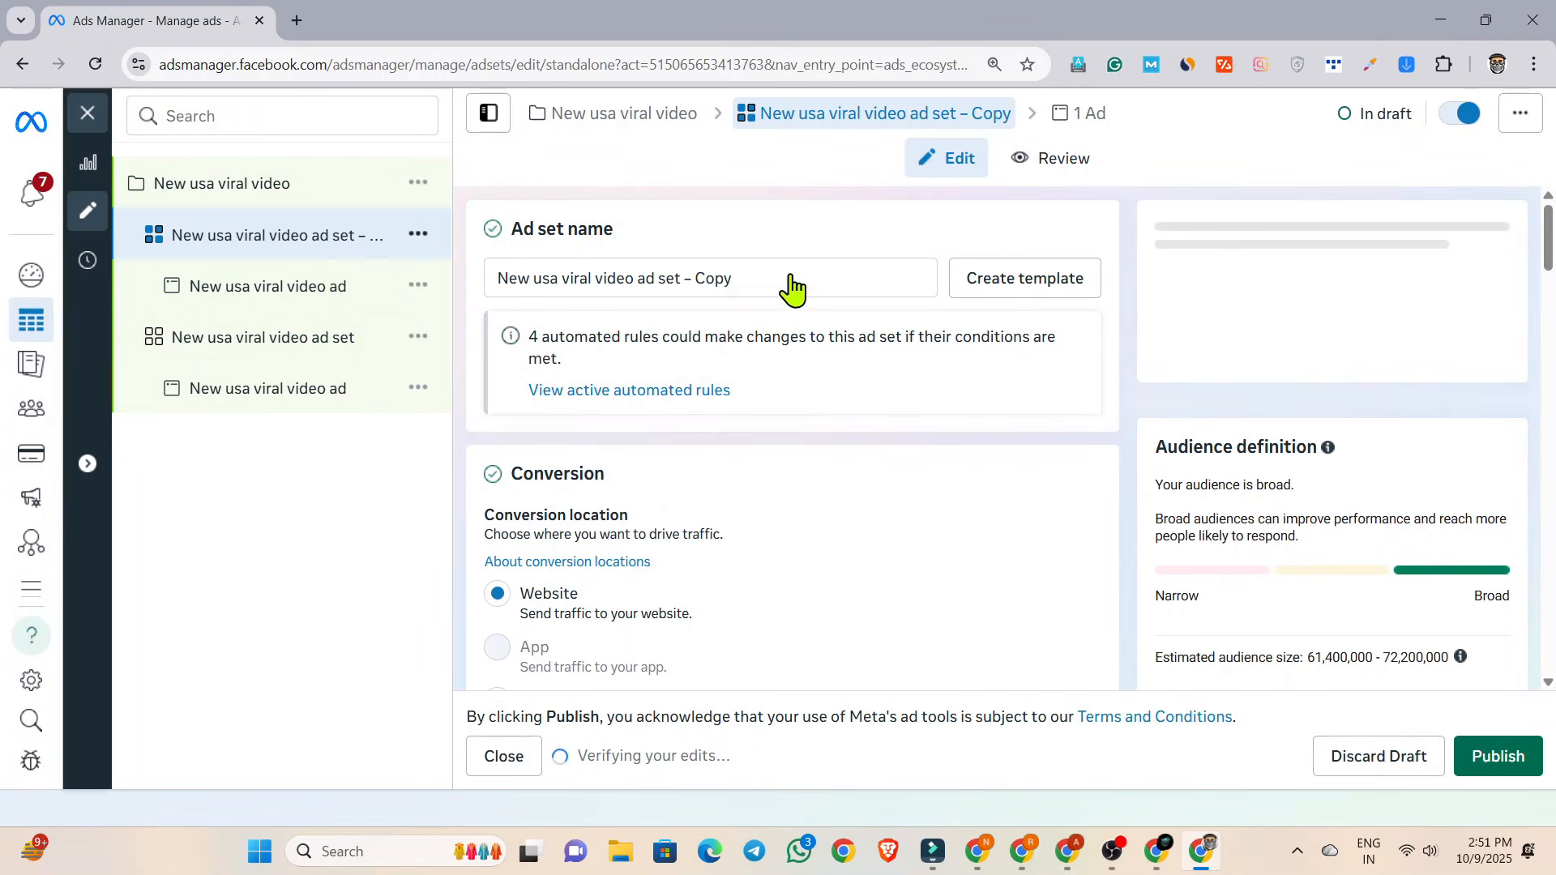
# Rename the duplicated ad set "New usa viral video ad set 2" and its ad "New usa viral video ad 2".
pyautogui.click(750, 278)
pyautogui.doubleClick(713, 278)
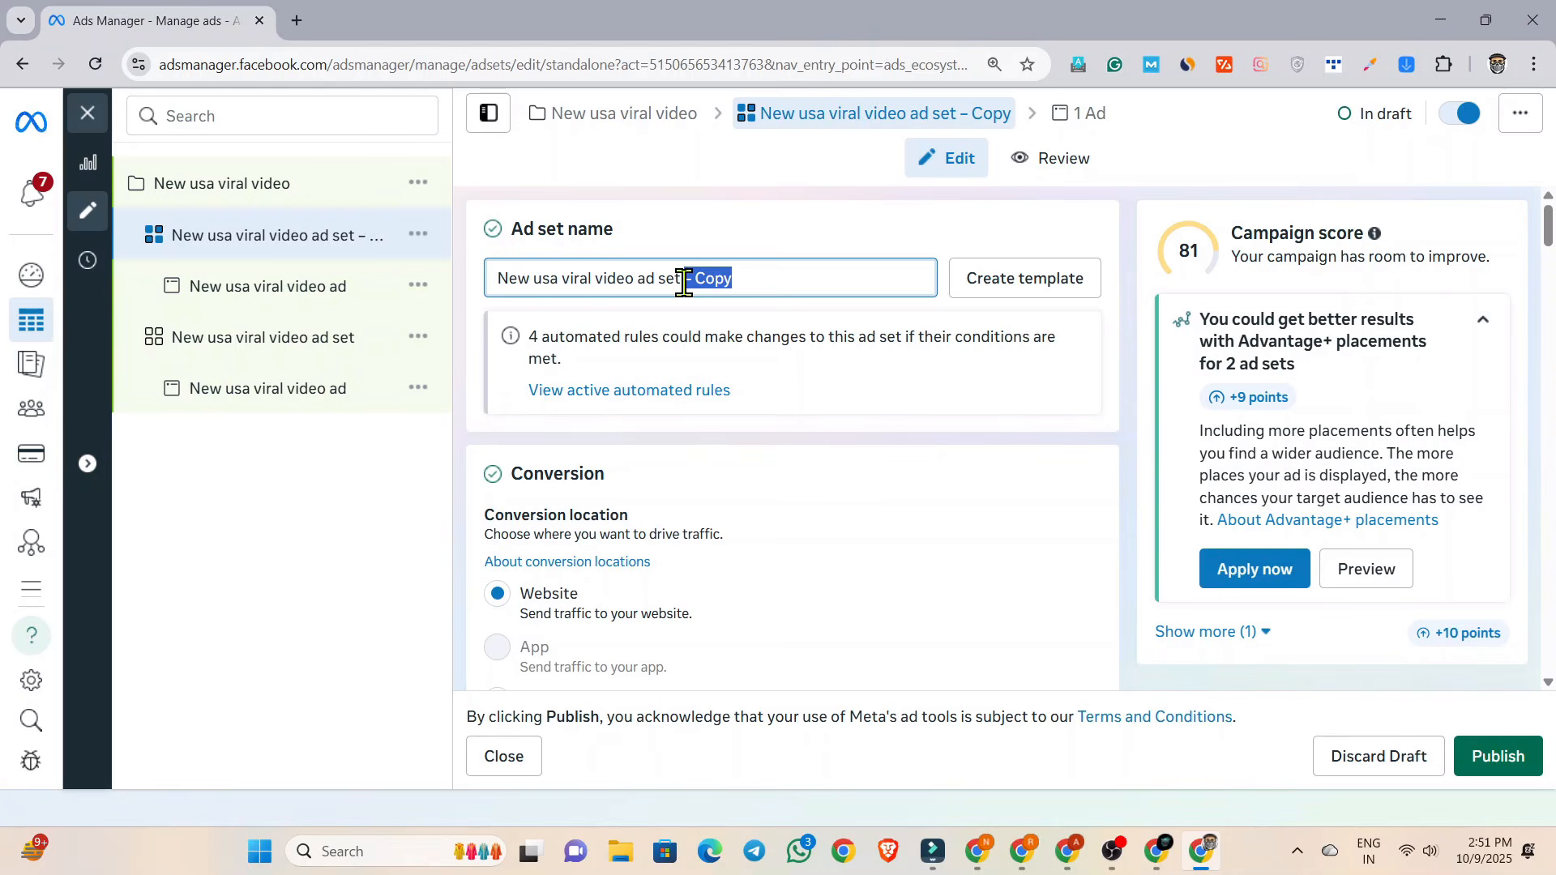
pyautogui.write('2')
pyautogui.click(340, 297)
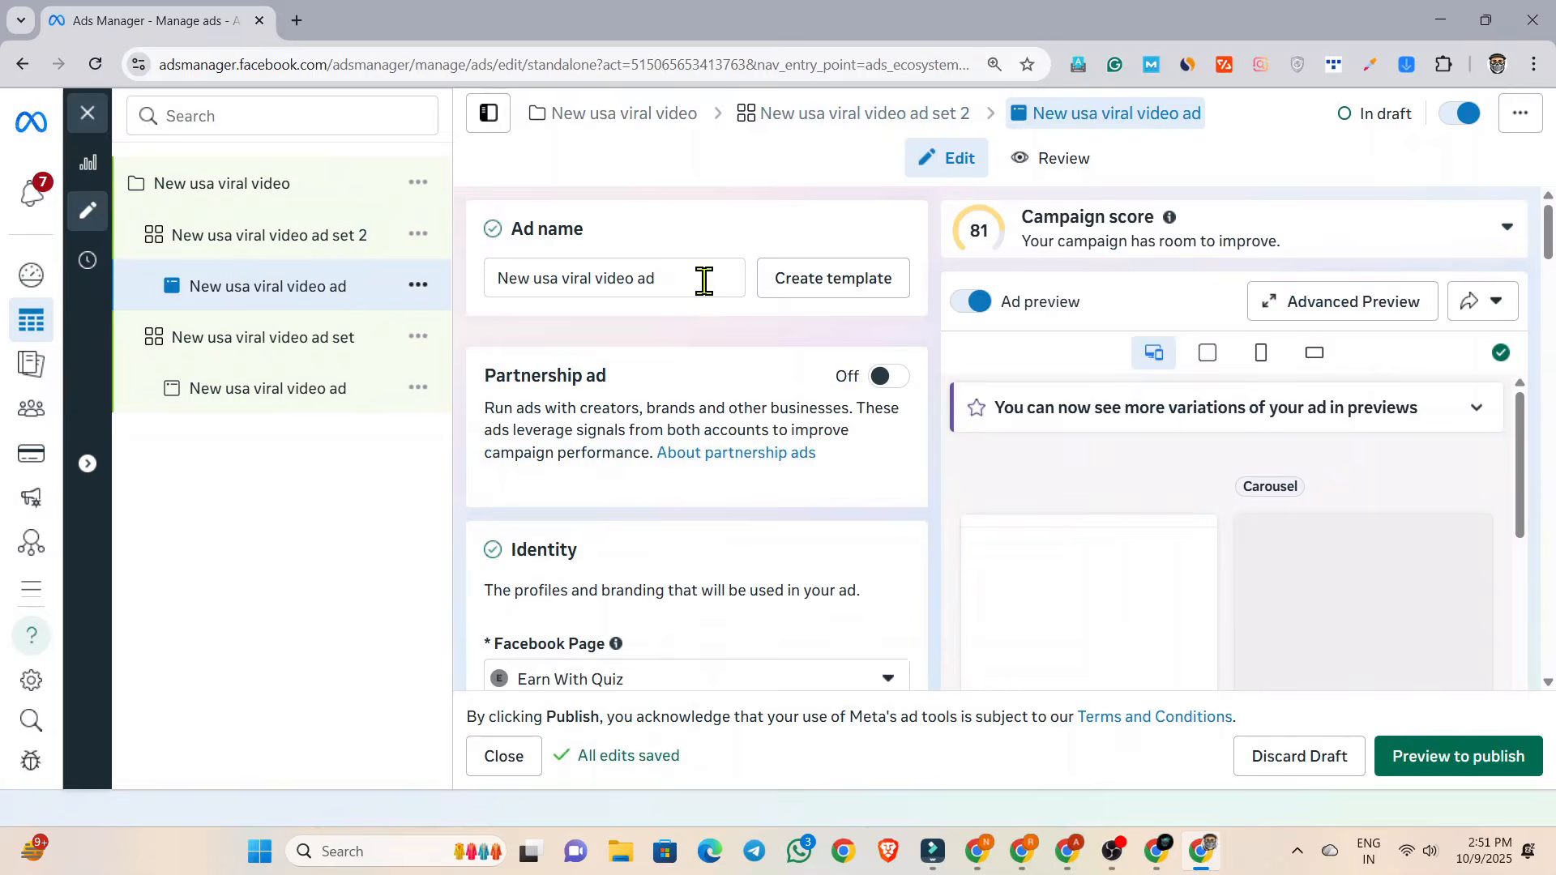
pyautogui.click(688, 288)
pyautogui.write('2')
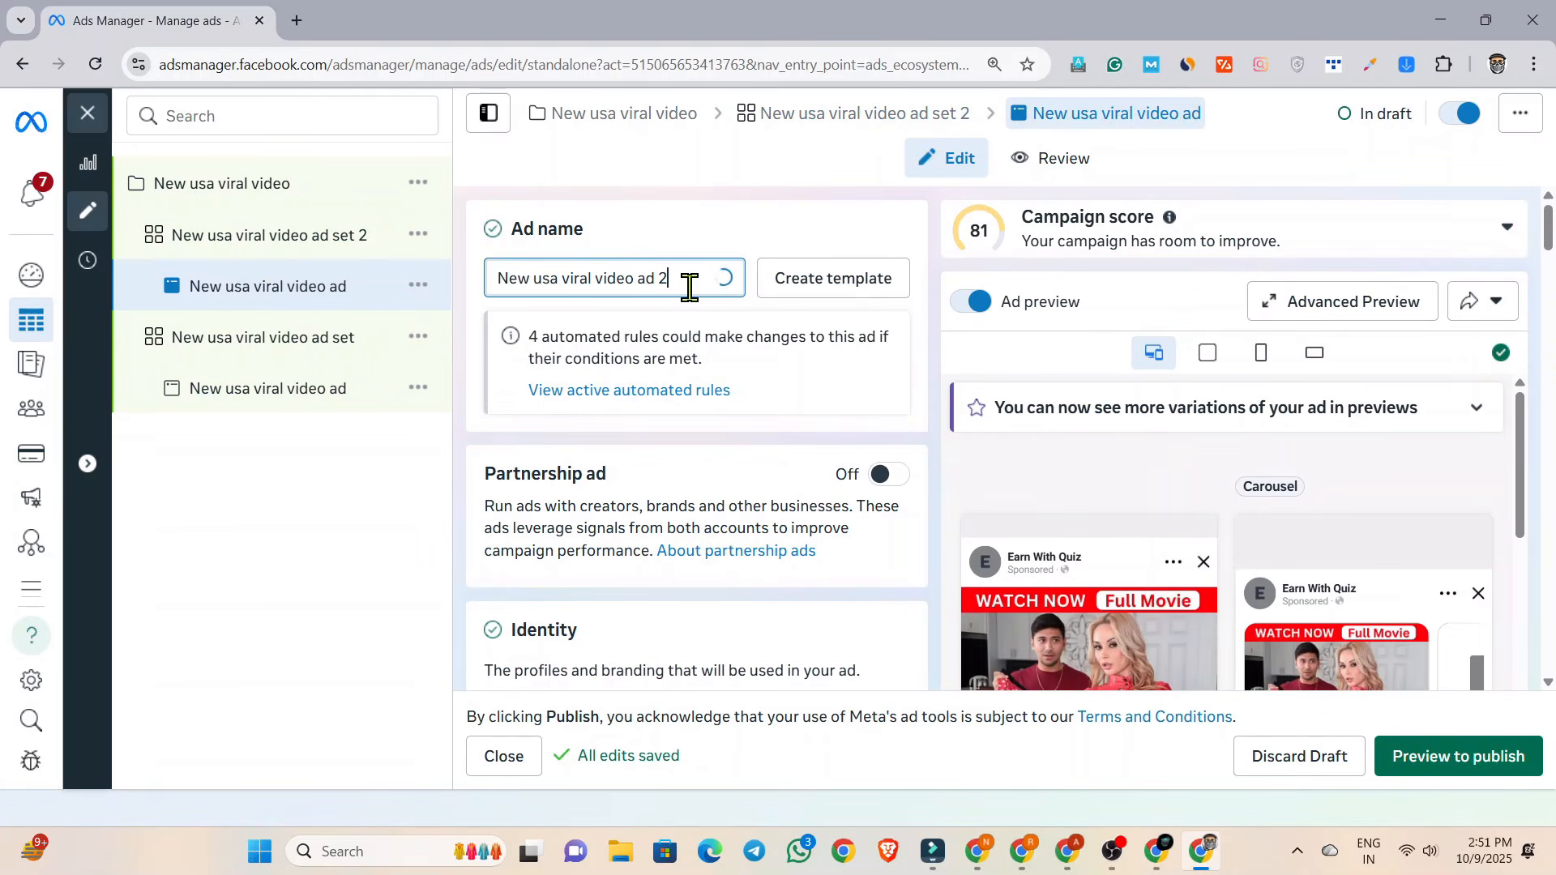
# Set the minimum audience age to 40 in "New usa viral video ad set 2".
pyautogui.click(294, 242)
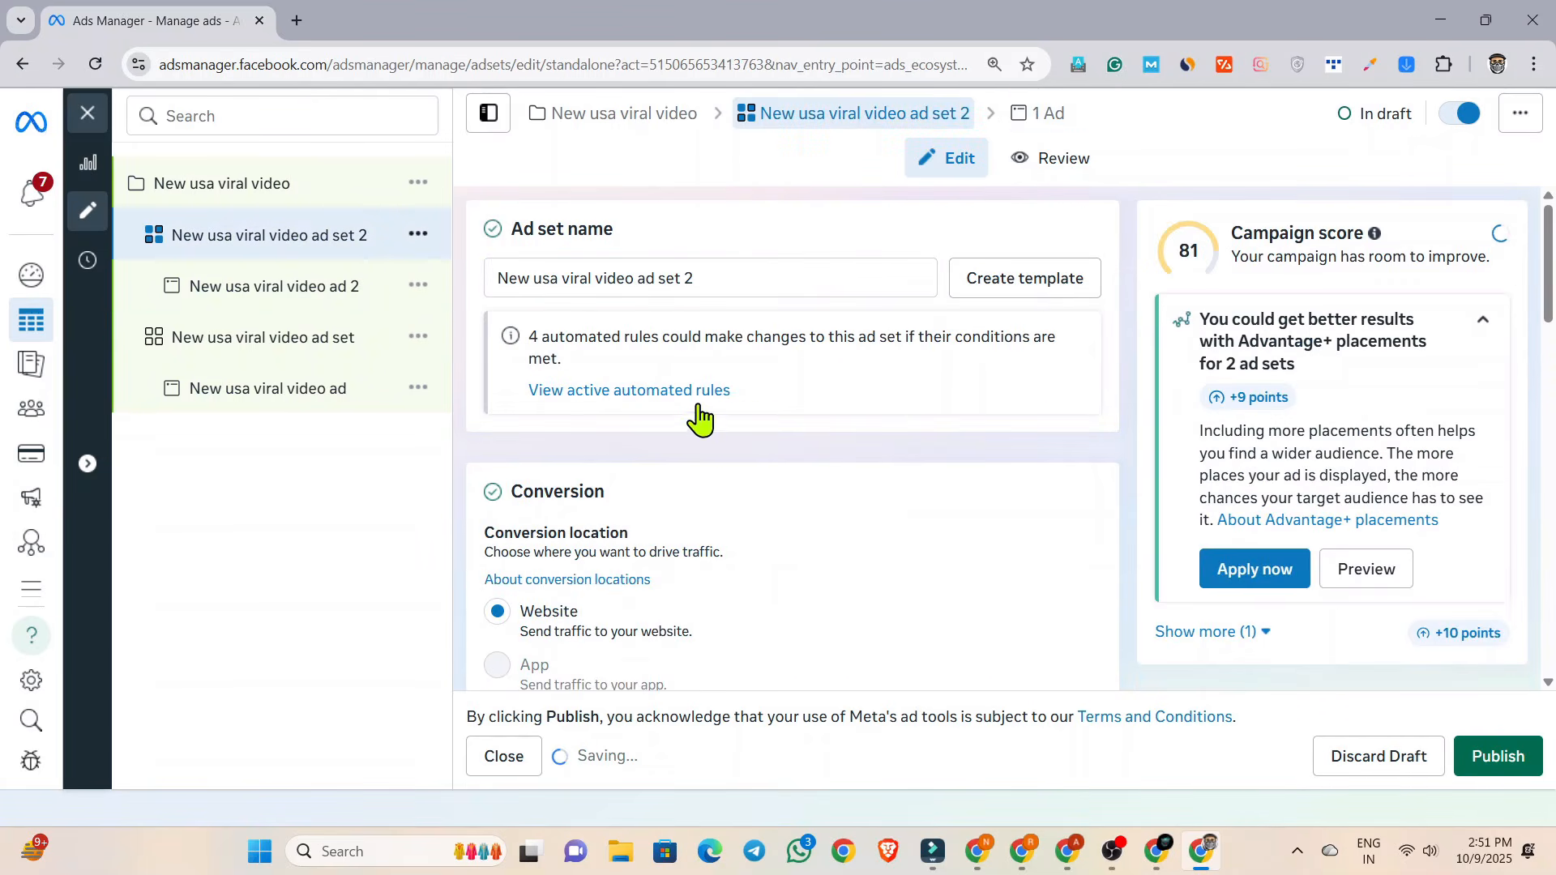
pyautogui.scroll(-15, 703, 418)
pyautogui.scroll(-10, 704, 418)
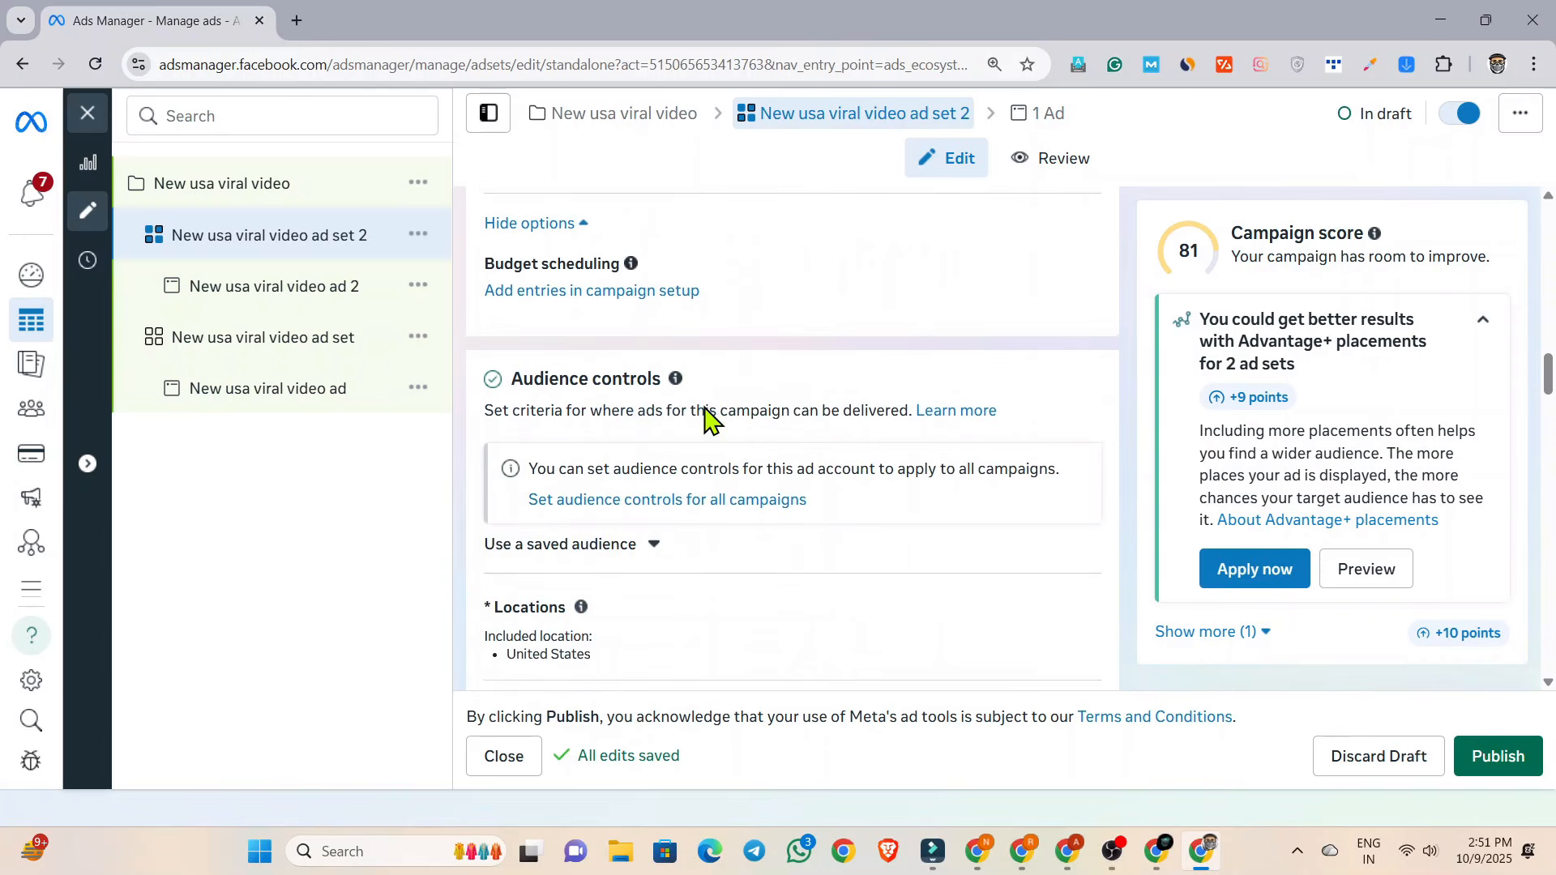
pyautogui.scroll(2, 703, 417)
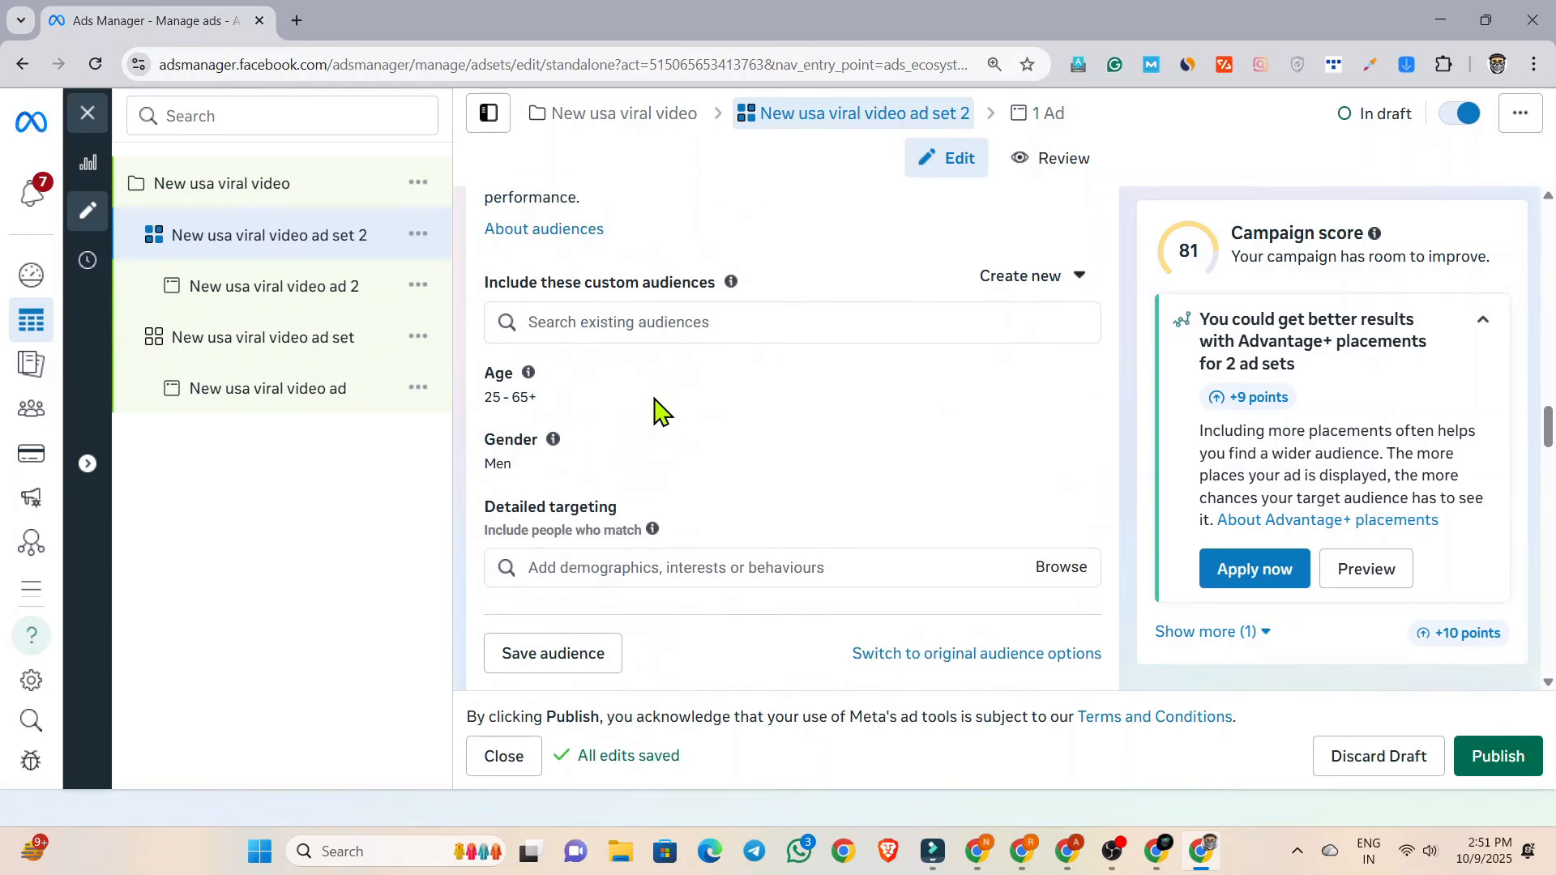
pyautogui.click(1069, 376)
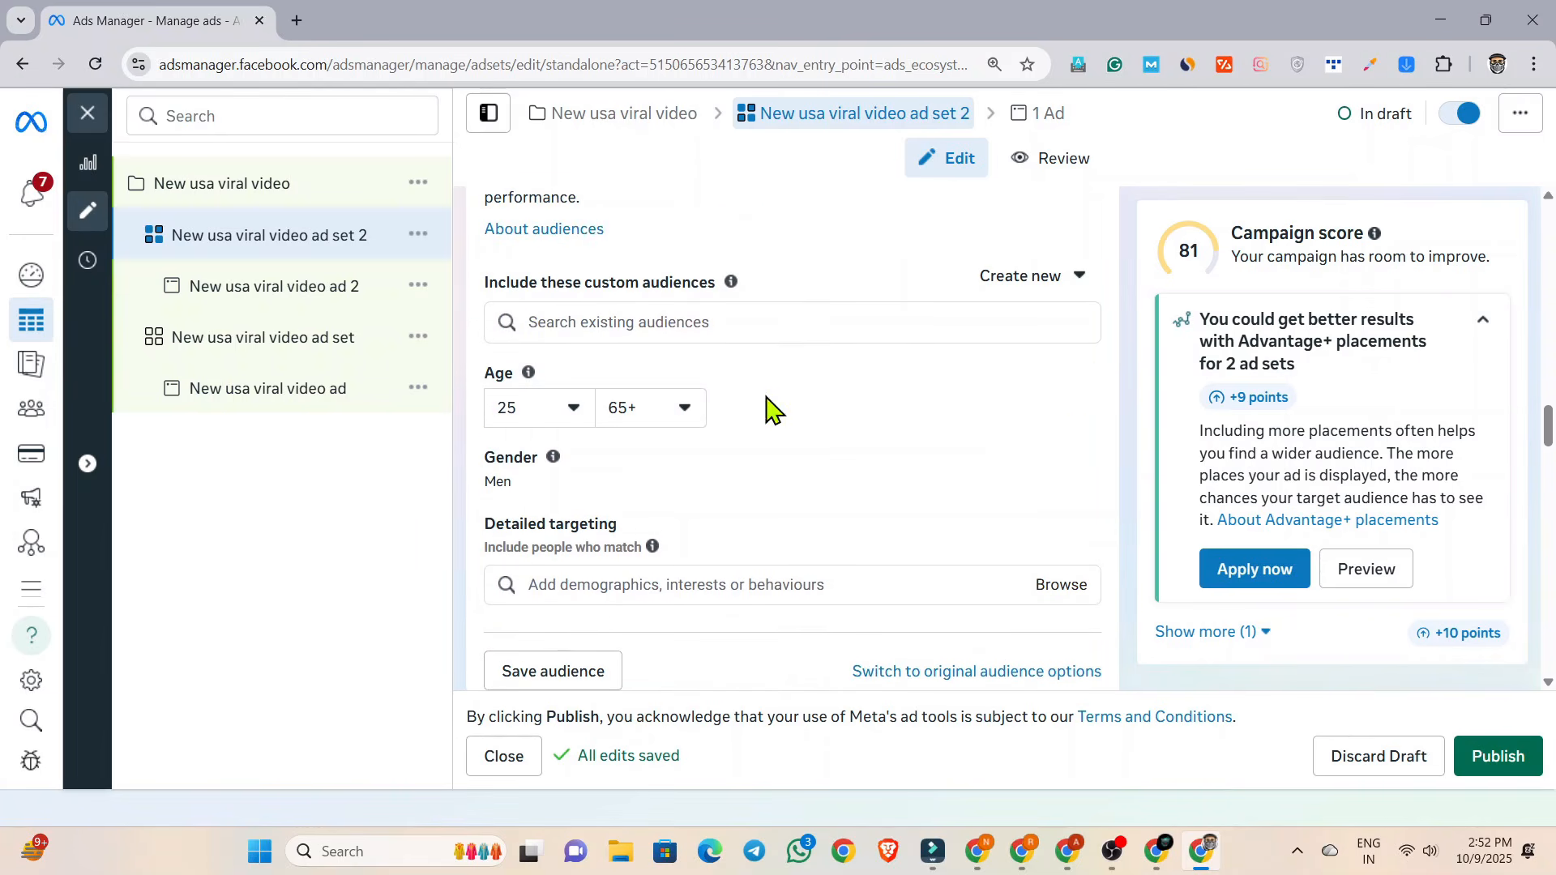
pyautogui.click(556, 429)
pyautogui.scroll(-5, 568, 567)
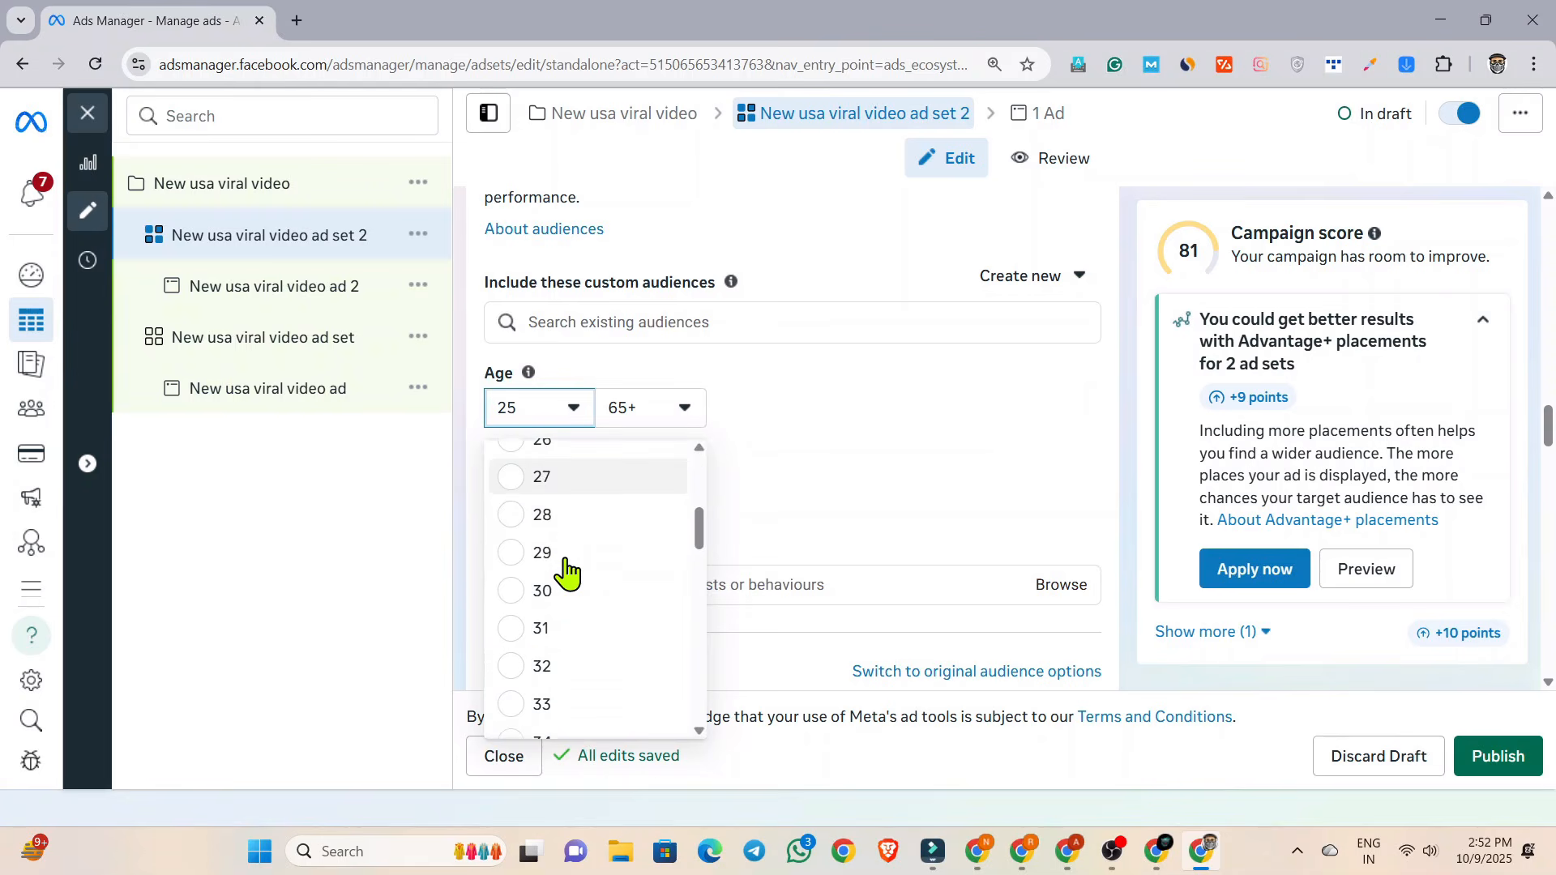
pyautogui.scroll(-3, 567, 567)
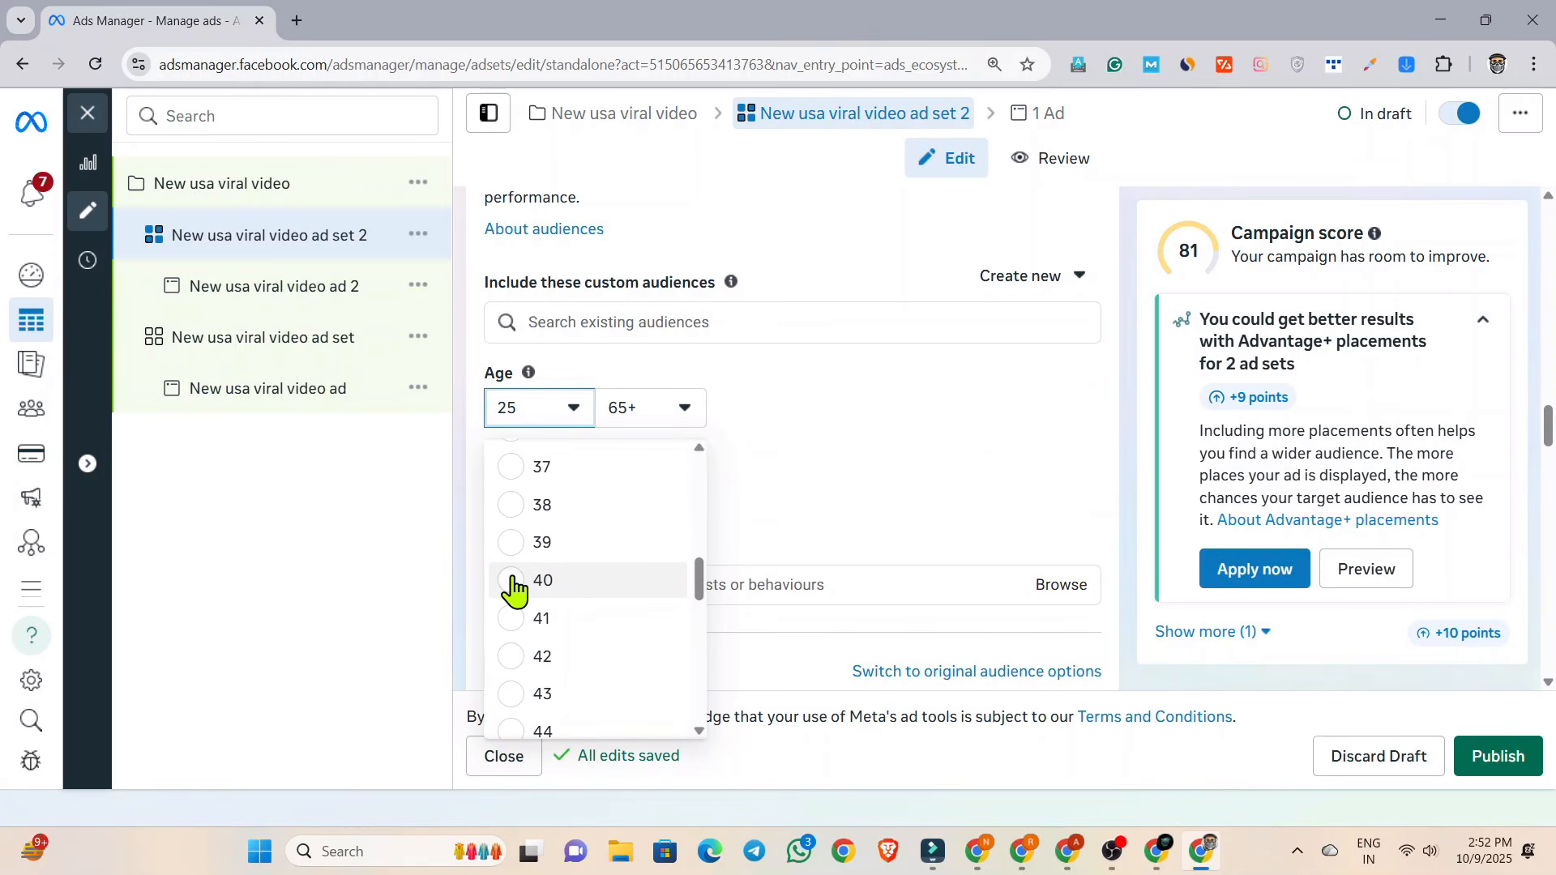
pyautogui.click(512, 581)
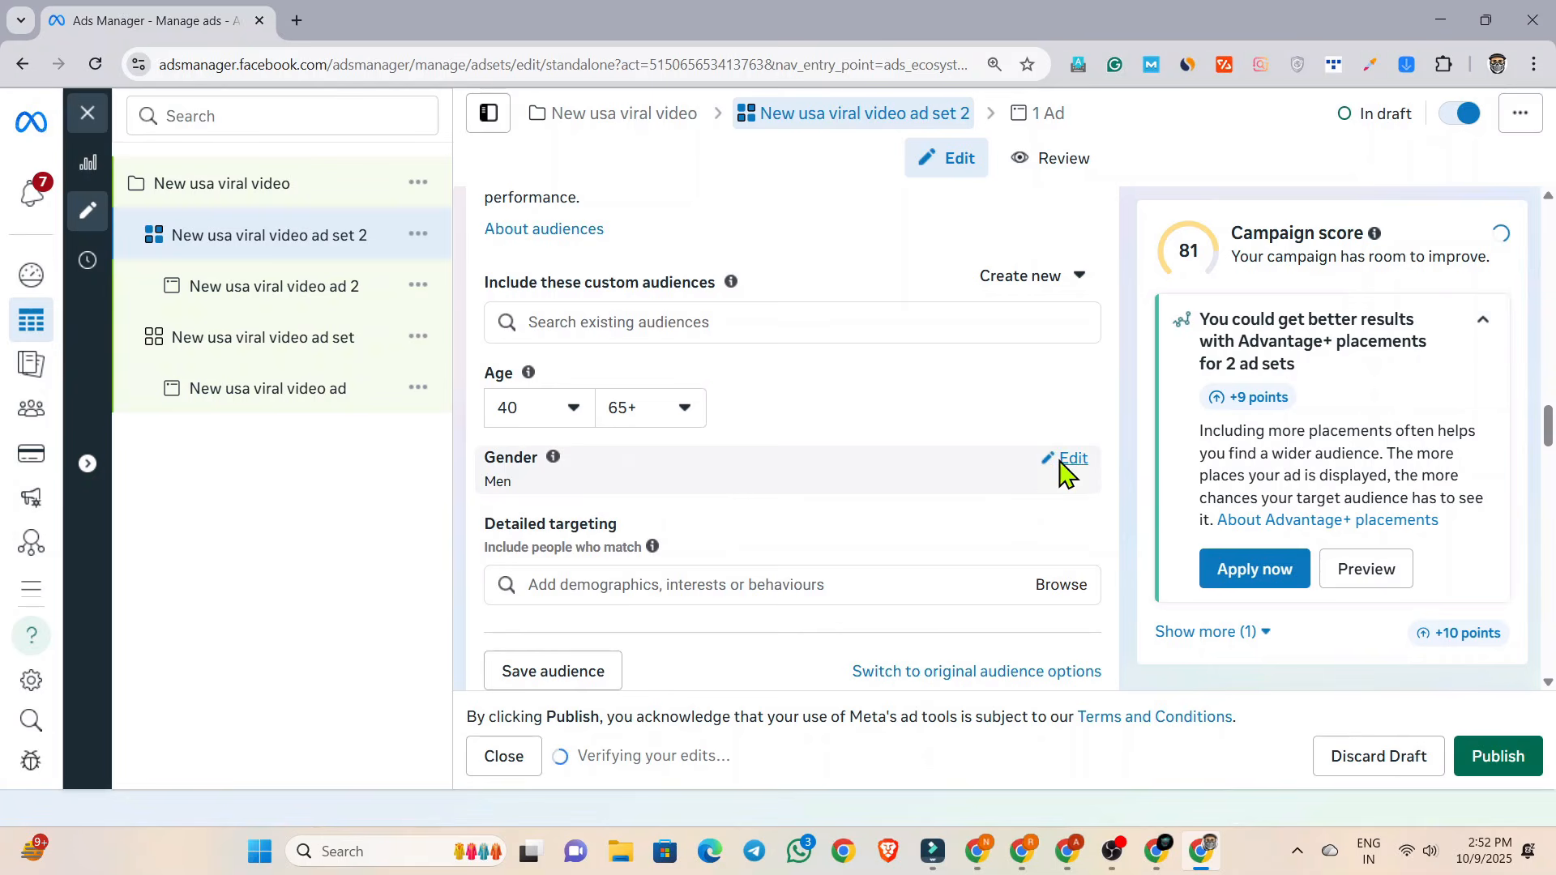
# Publish "New usa viral video ad set 2" together with its campaign and ad, keeping the audience gender as Men.
pyautogui.click(1068, 460)
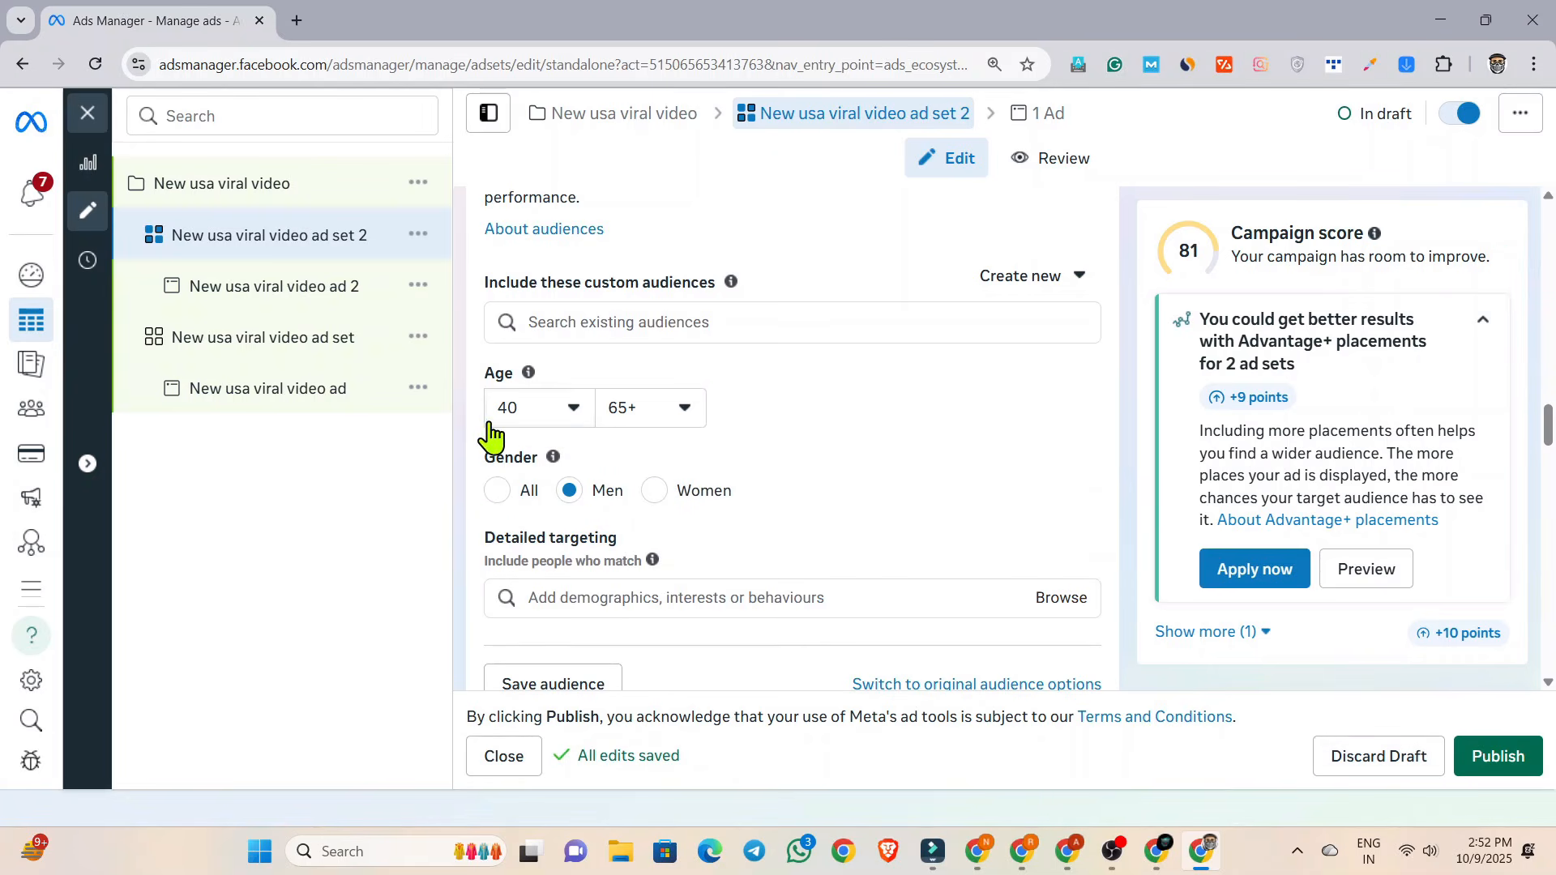
pyautogui.click(1493, 744)
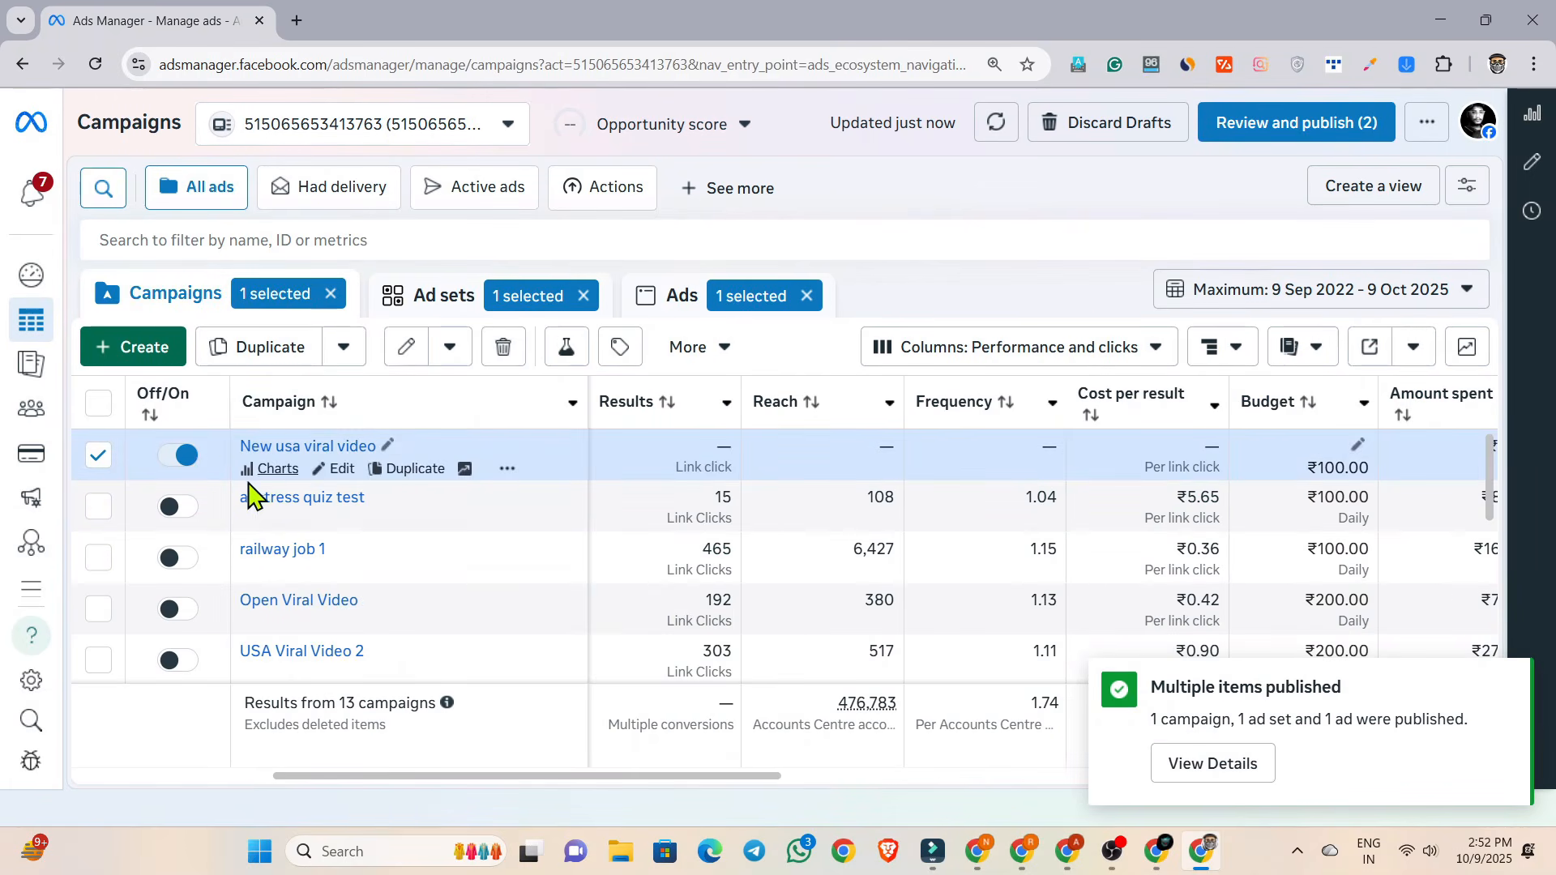
# Reopen the "New usa viral video" campaign and publish its original ad set, keeping the audience gender as Men.
pyautogui.click(342, 470)
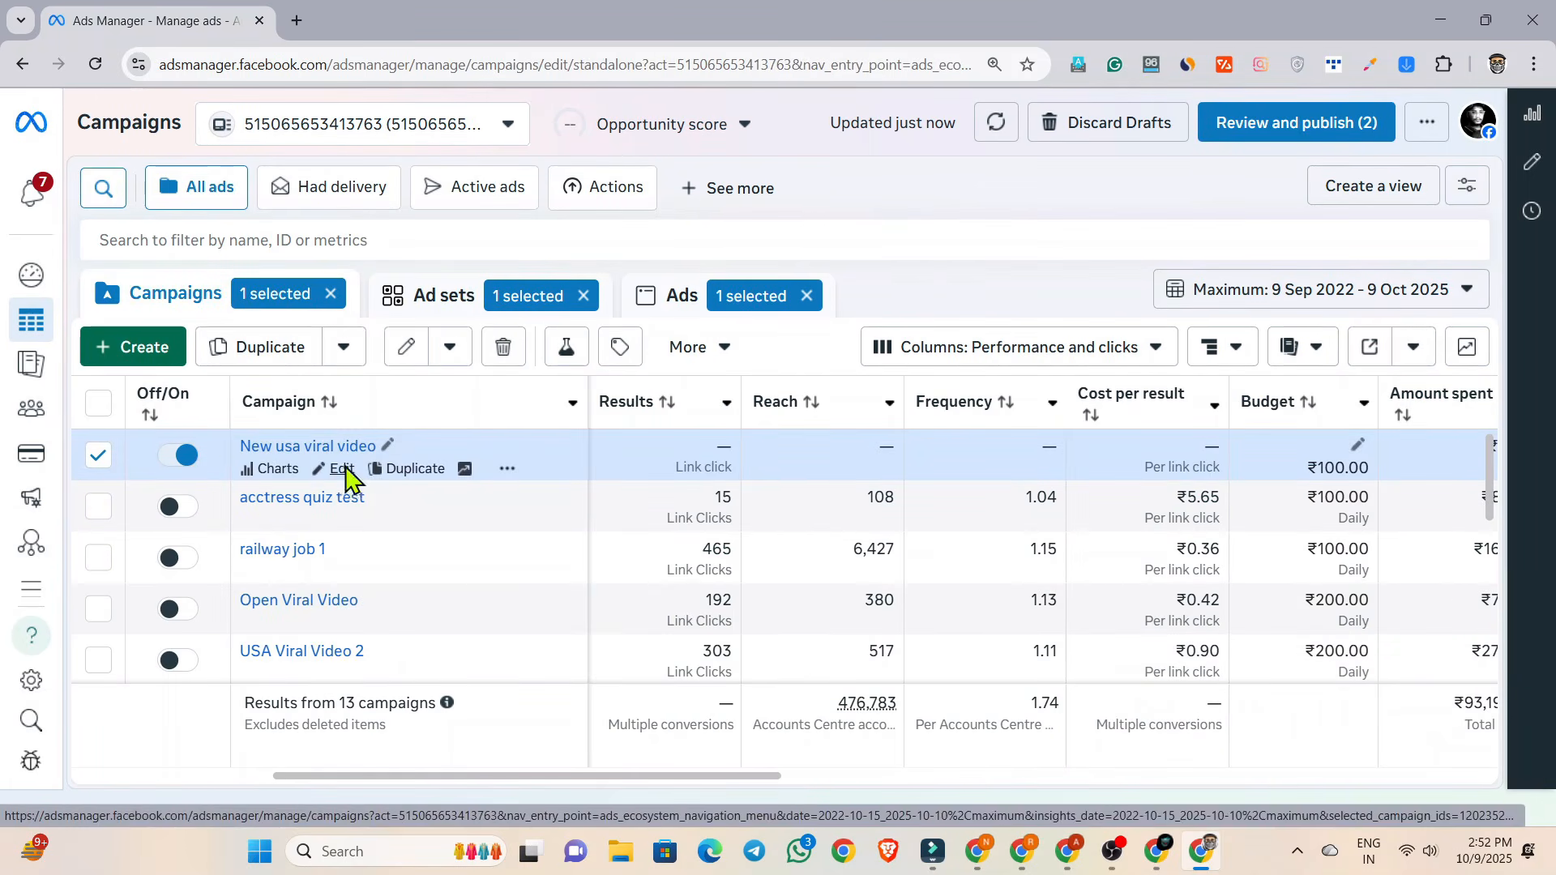
pyautogui.click(304, 243)
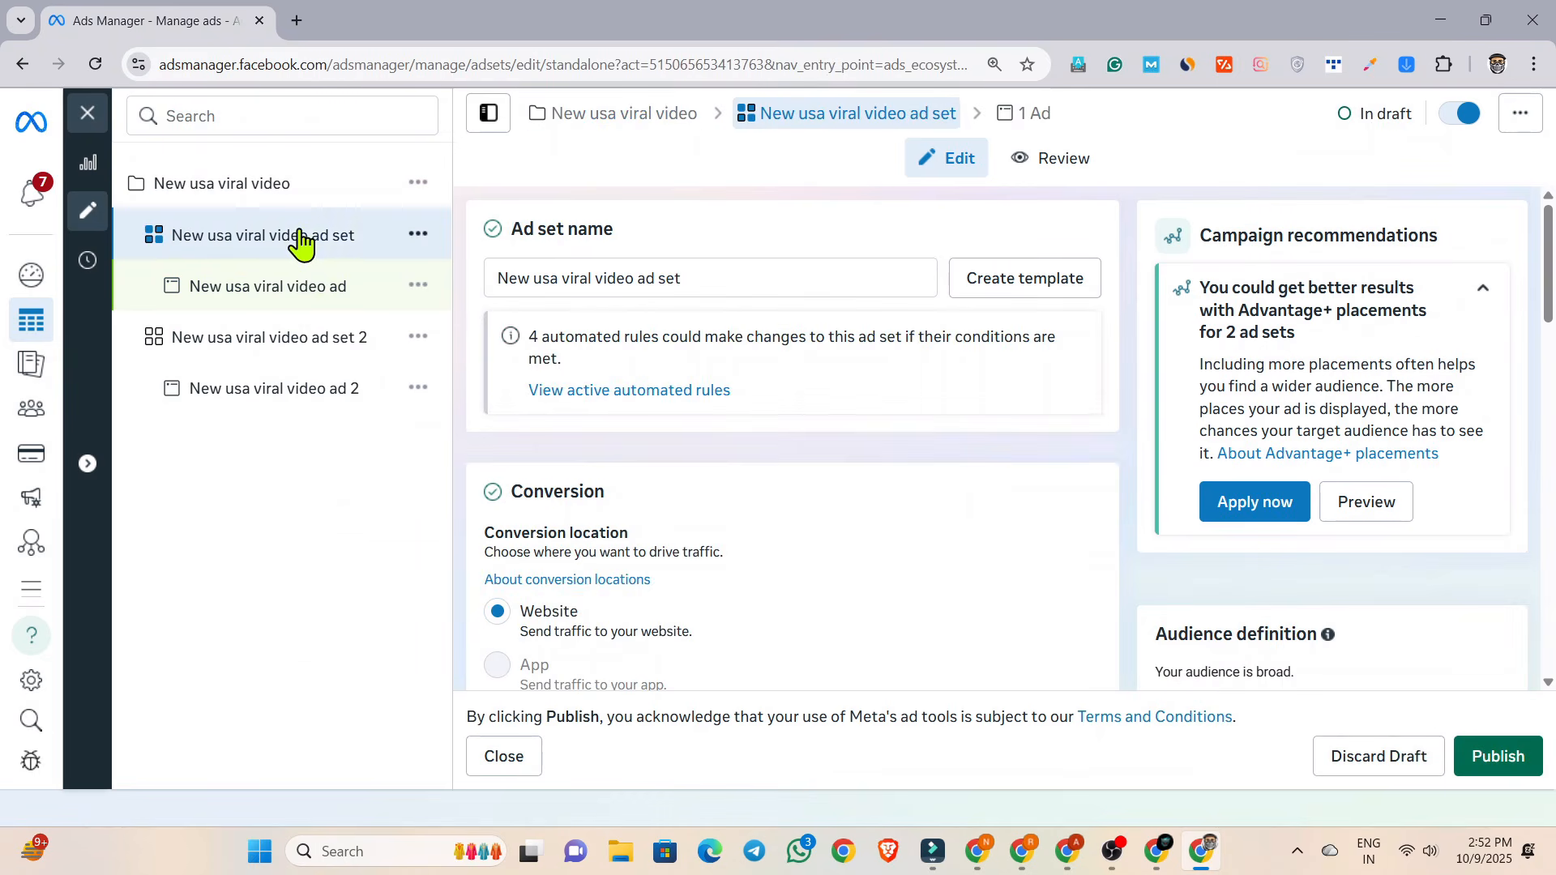
pyautogui.scroll(-15, 707, 322)
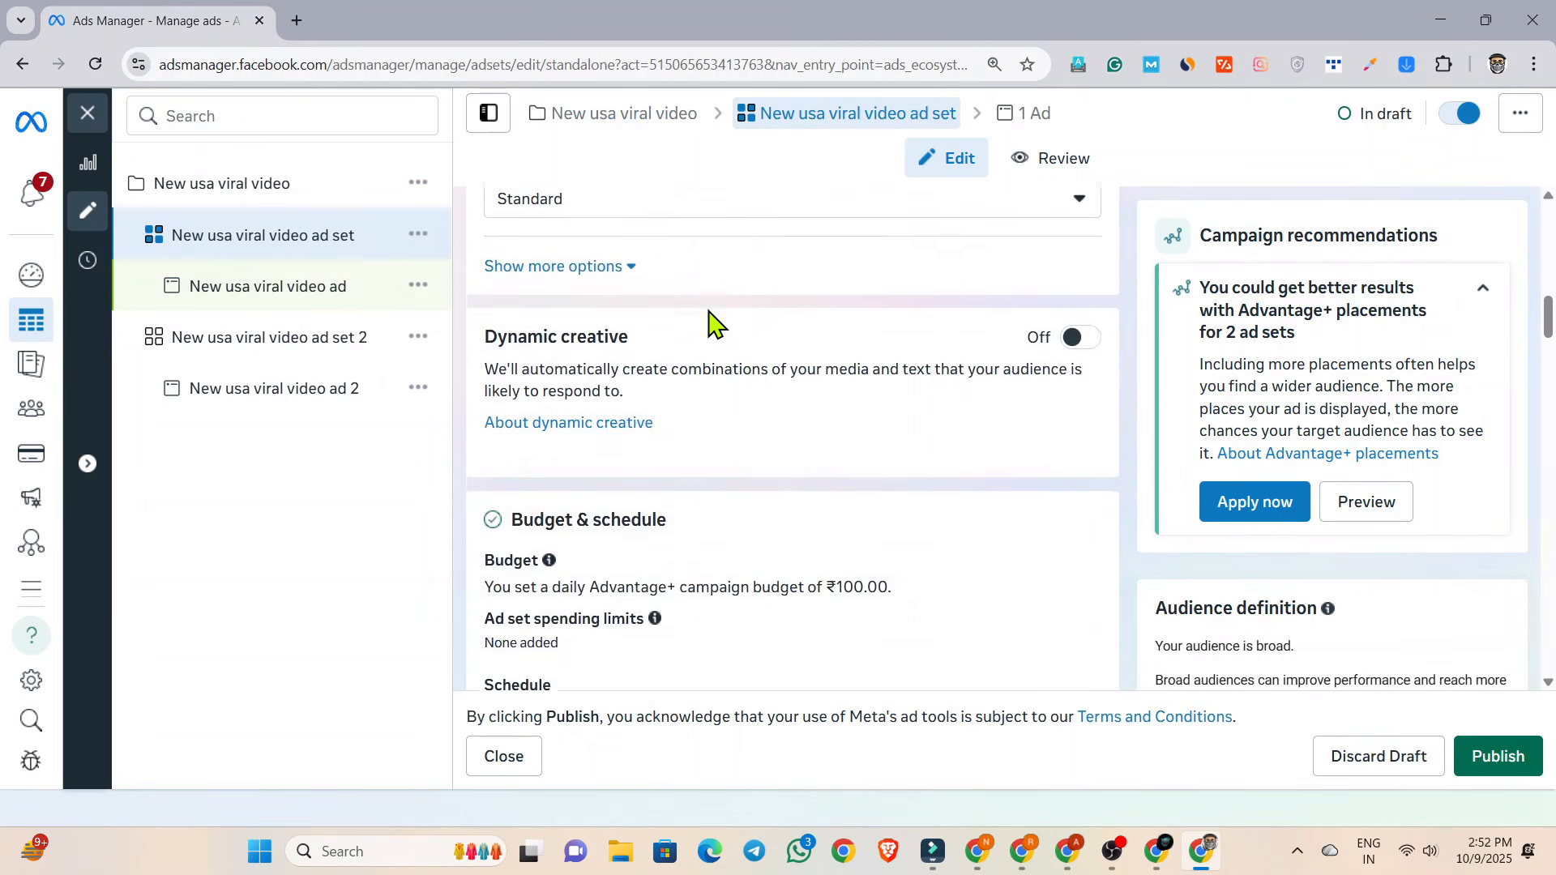
pyautogui.scroll(-7, 707, 322)
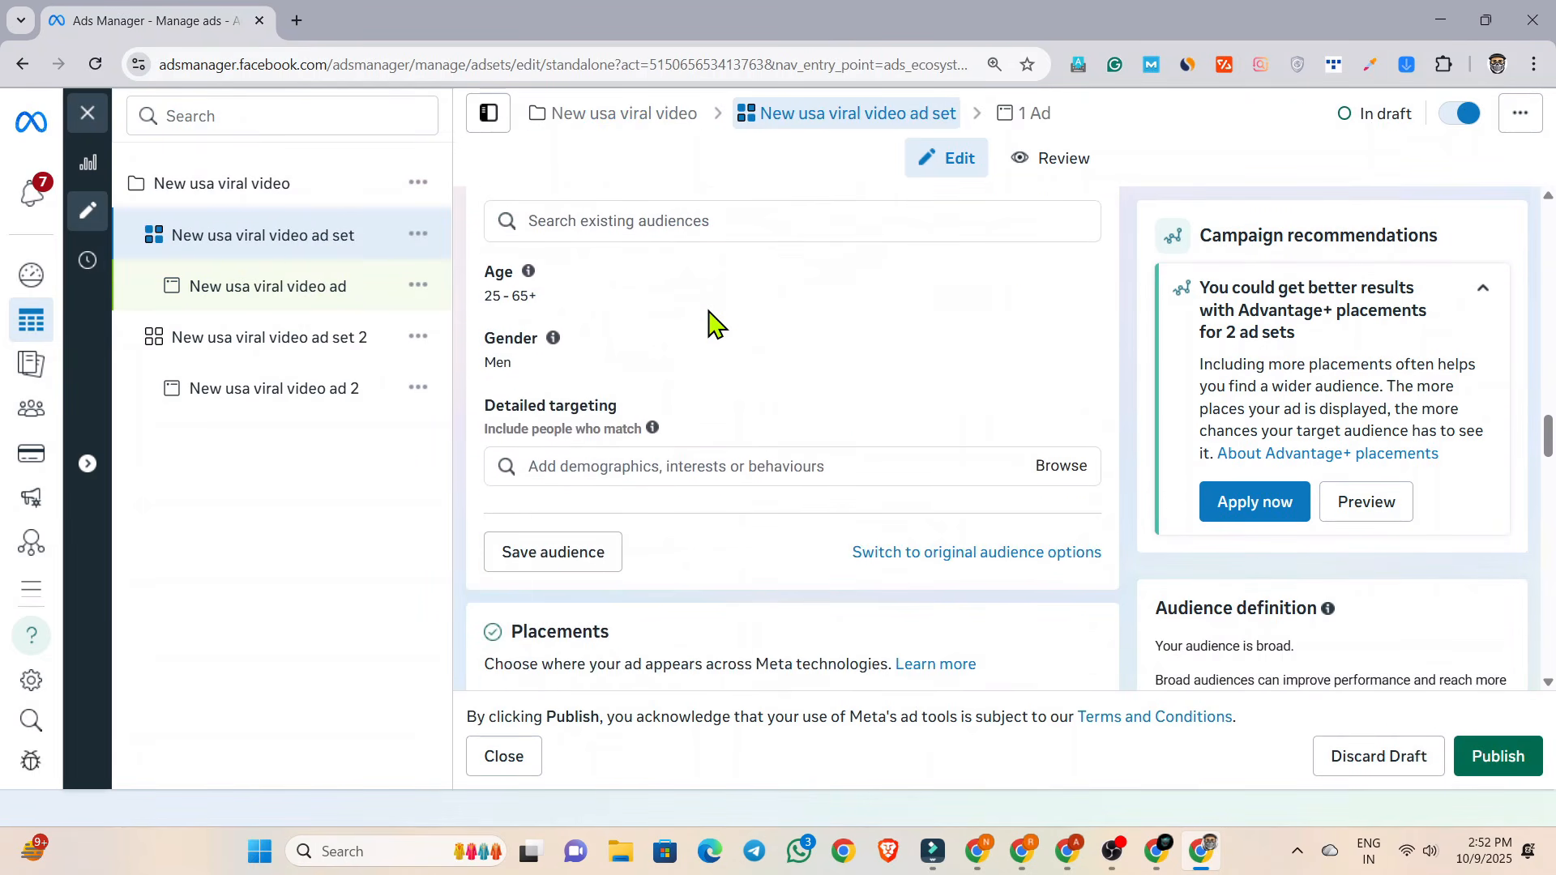
pyautogui.scroll(2, 648, 357)
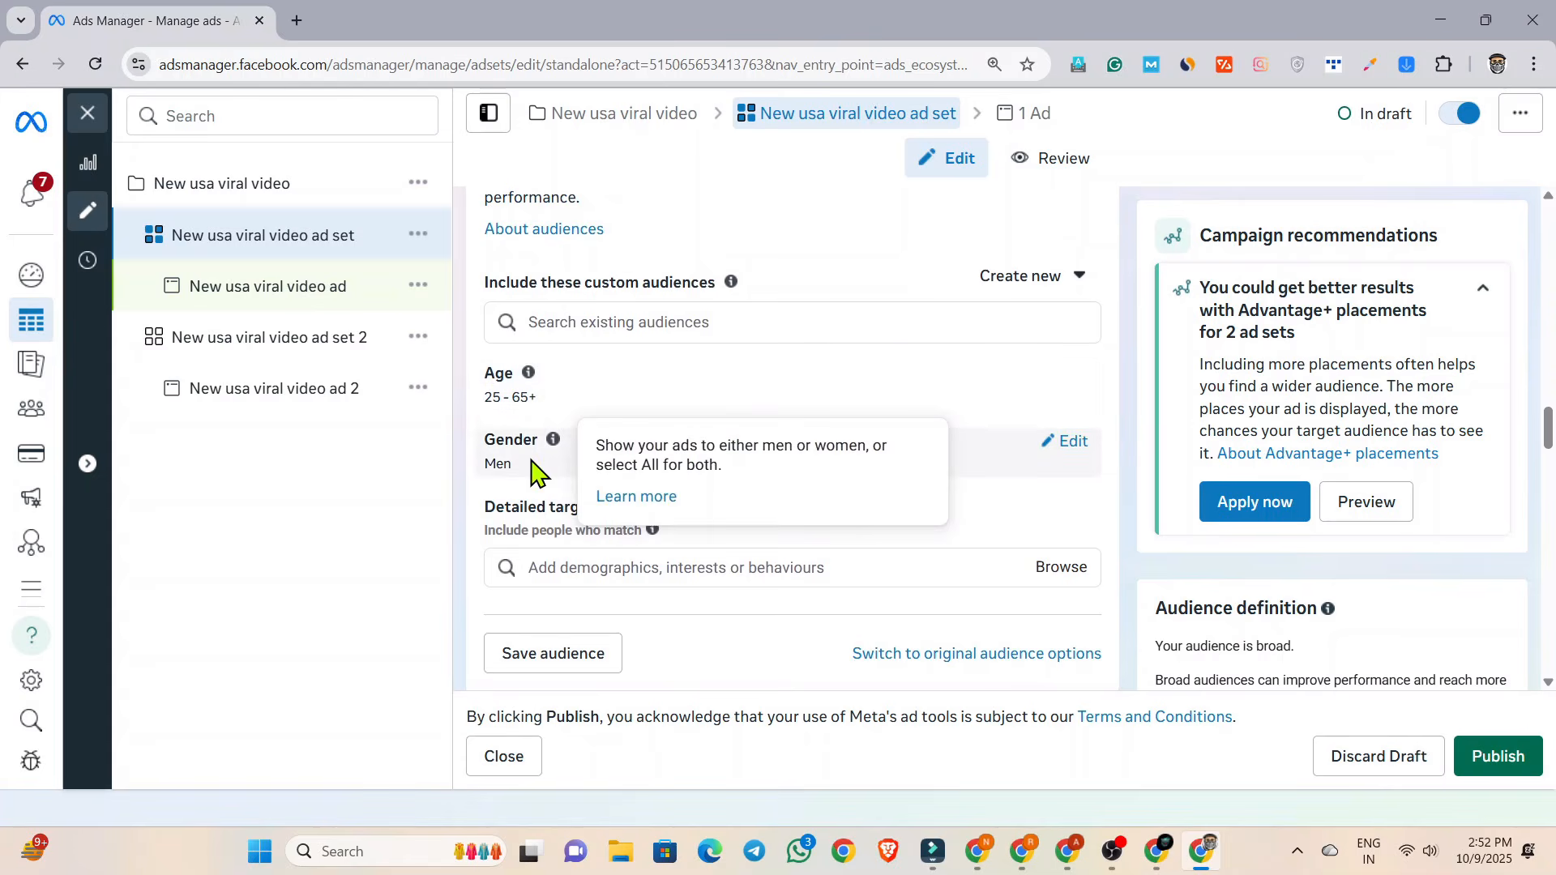
pyautogui.click(1068, 445)
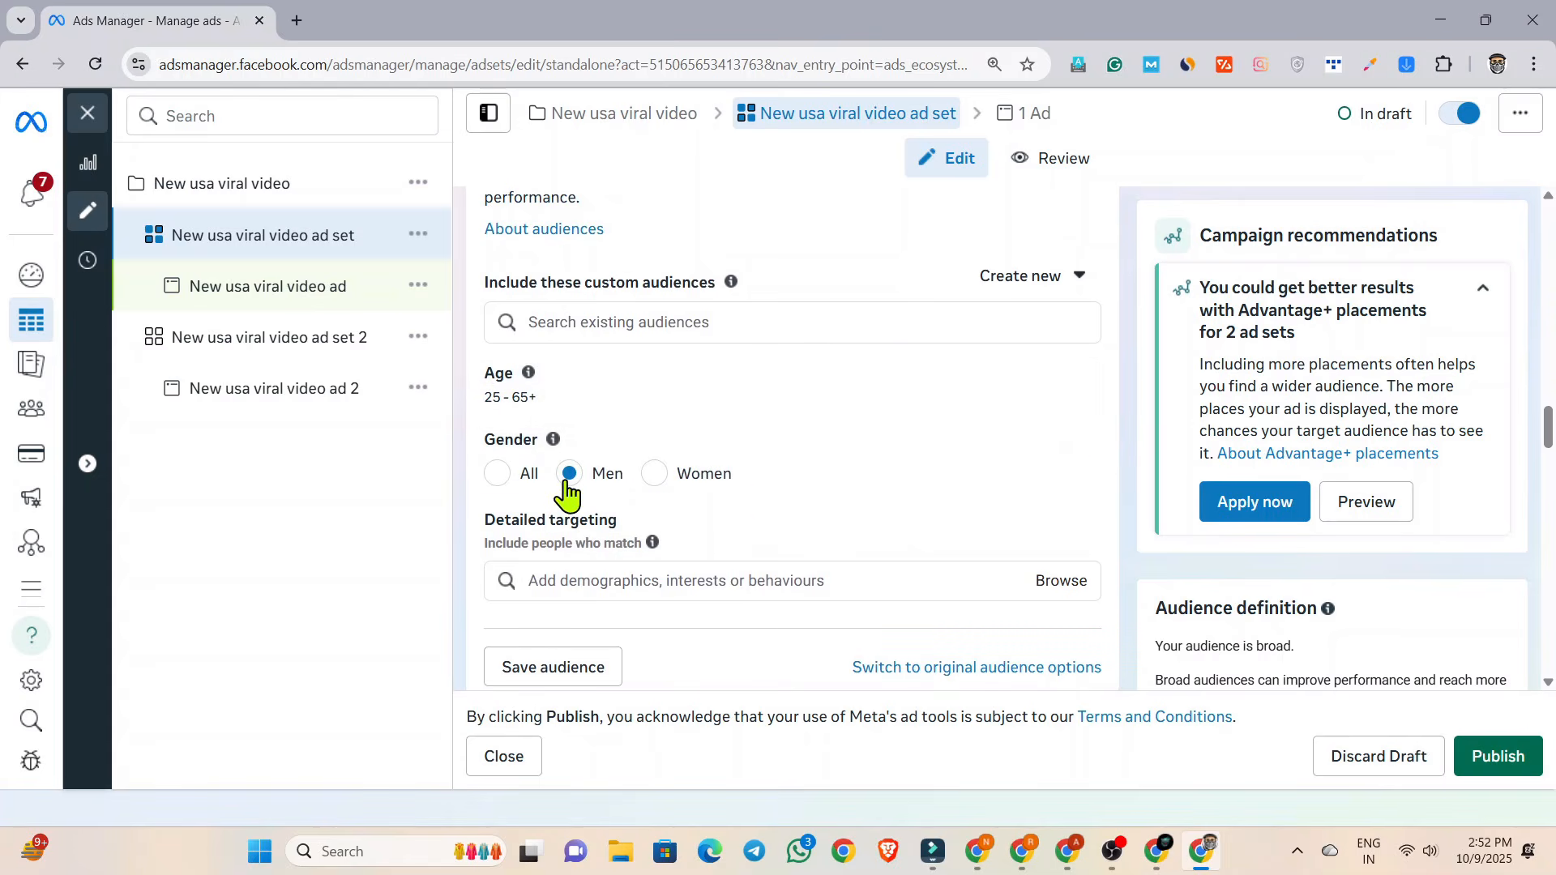
pyautogui.scroll(-1, 1134, 488)
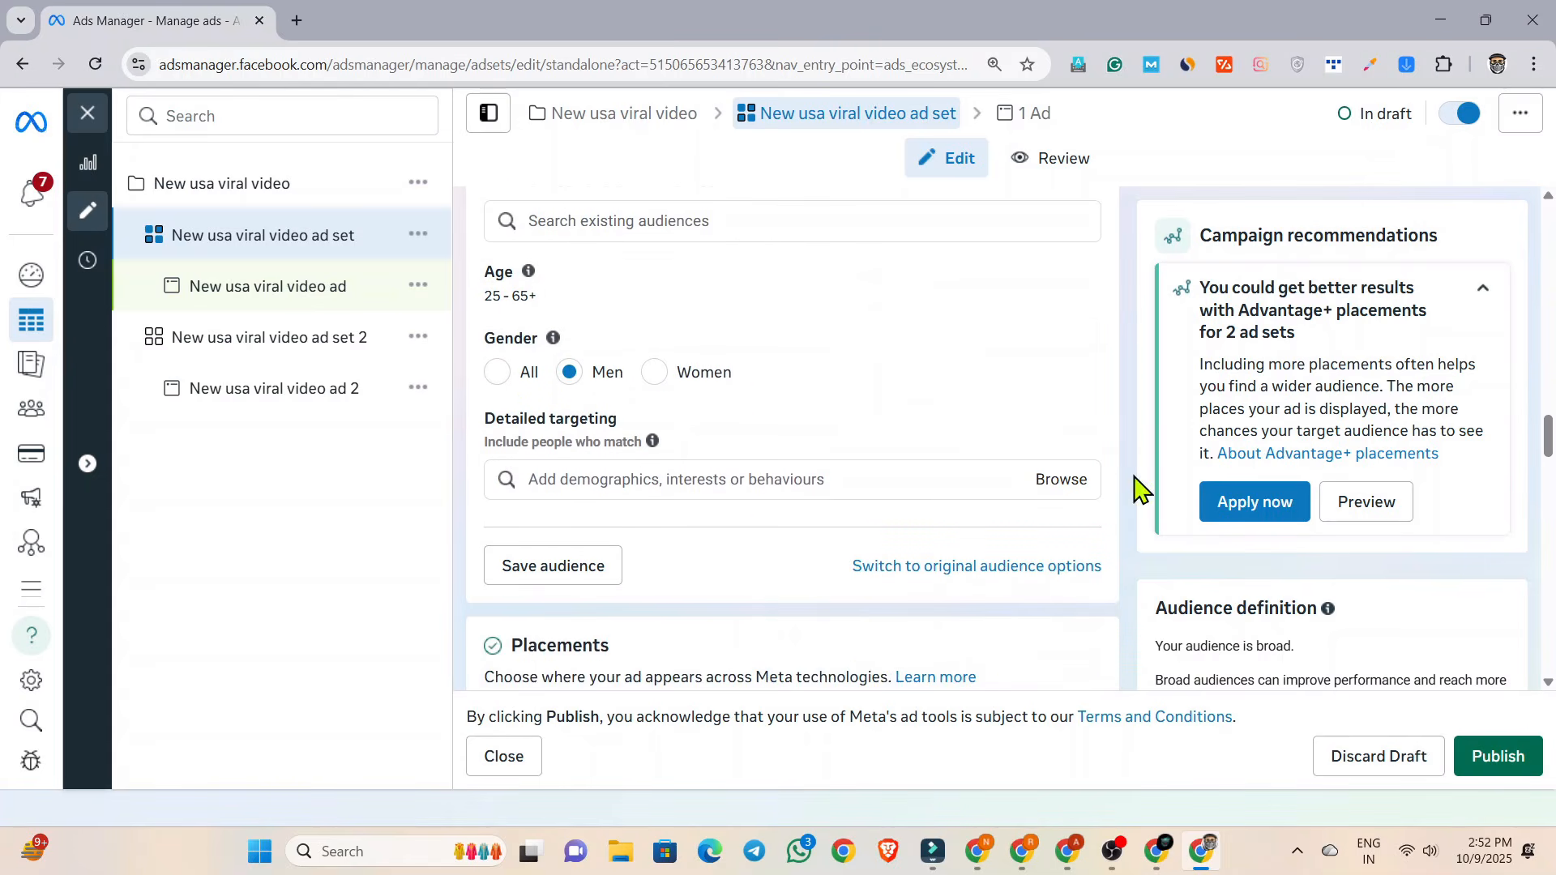
pyautogui.click(1504, 759)
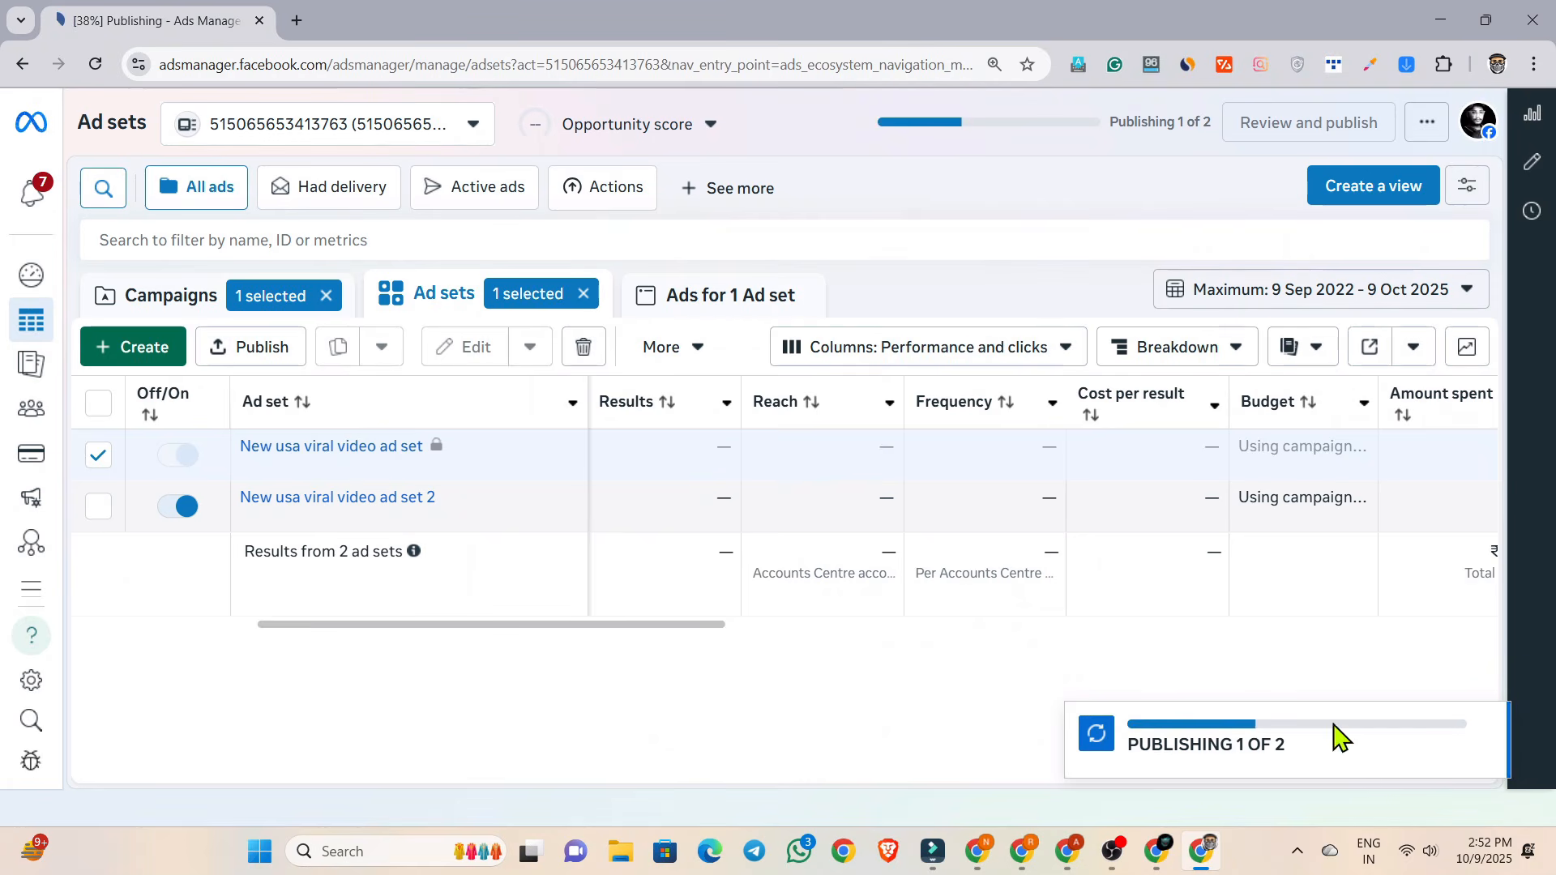
# Check the campaign's delivery status in the campaign list and look at "New usa viral video ad 2" inside it.
pyautogui.click(197, 295)
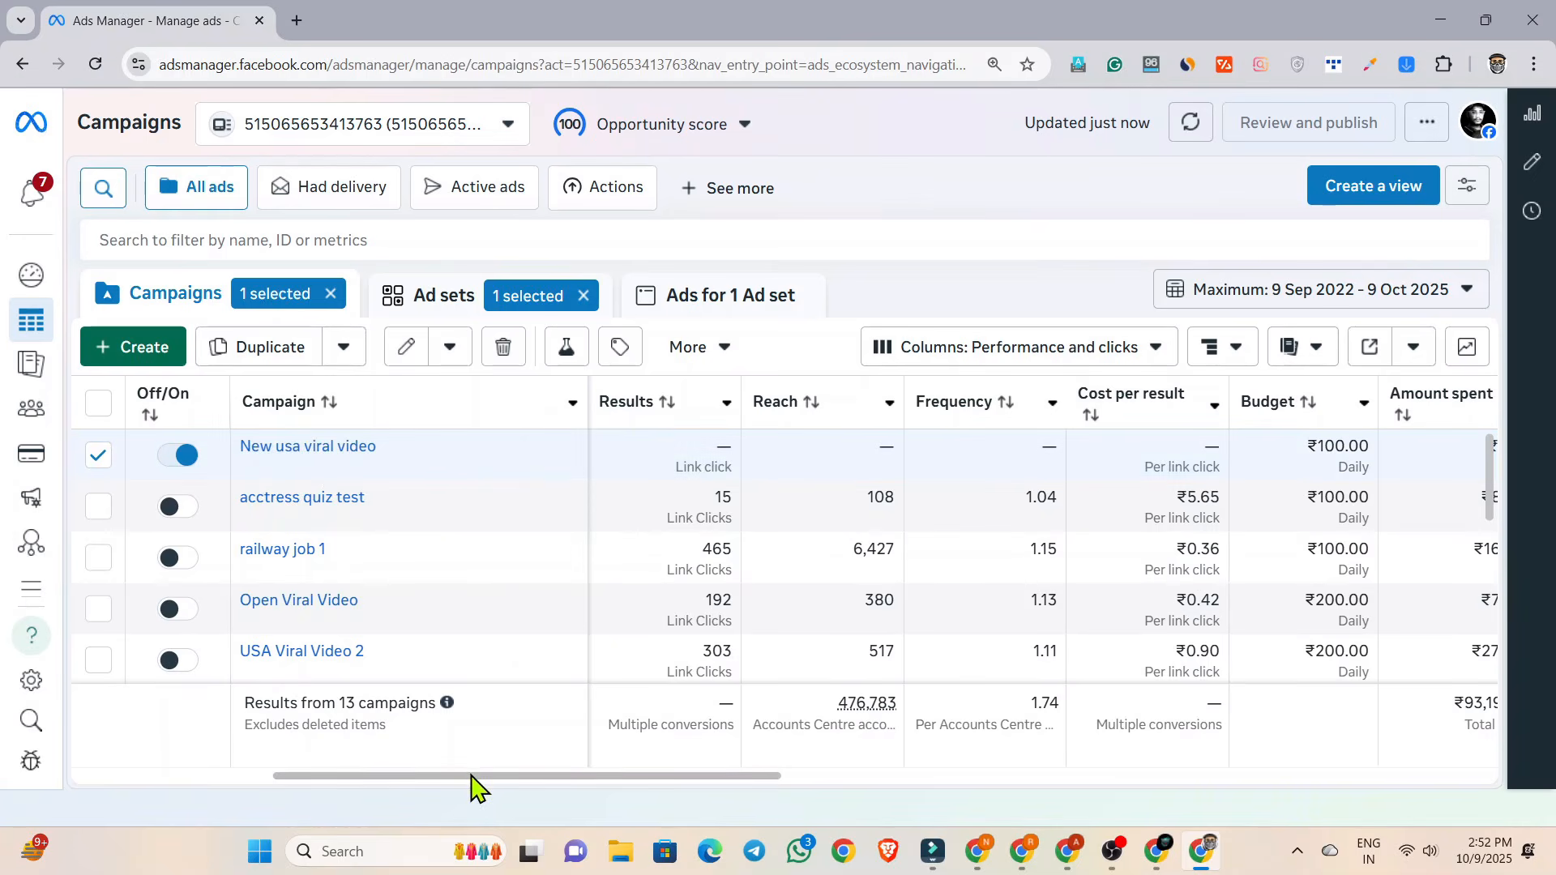
pyautogui.moveTo(472, 776); pyautogui.dragTo(49, 774)
pyautogui.moveTo(257, 789); pyautogui.dragTo(83, 814)
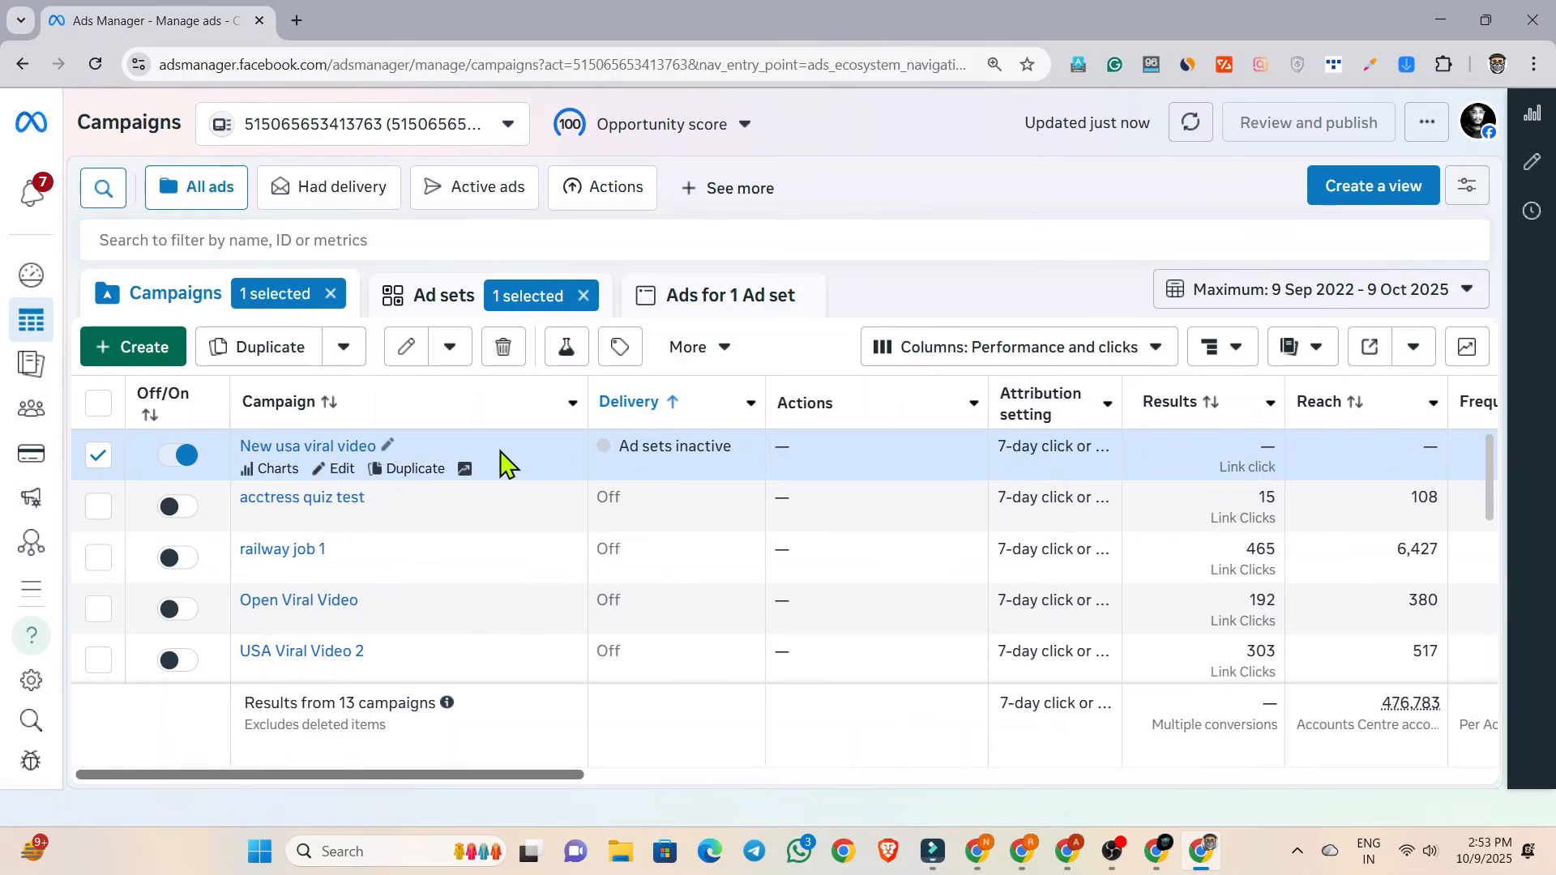
pyautogui.click(338, 471)
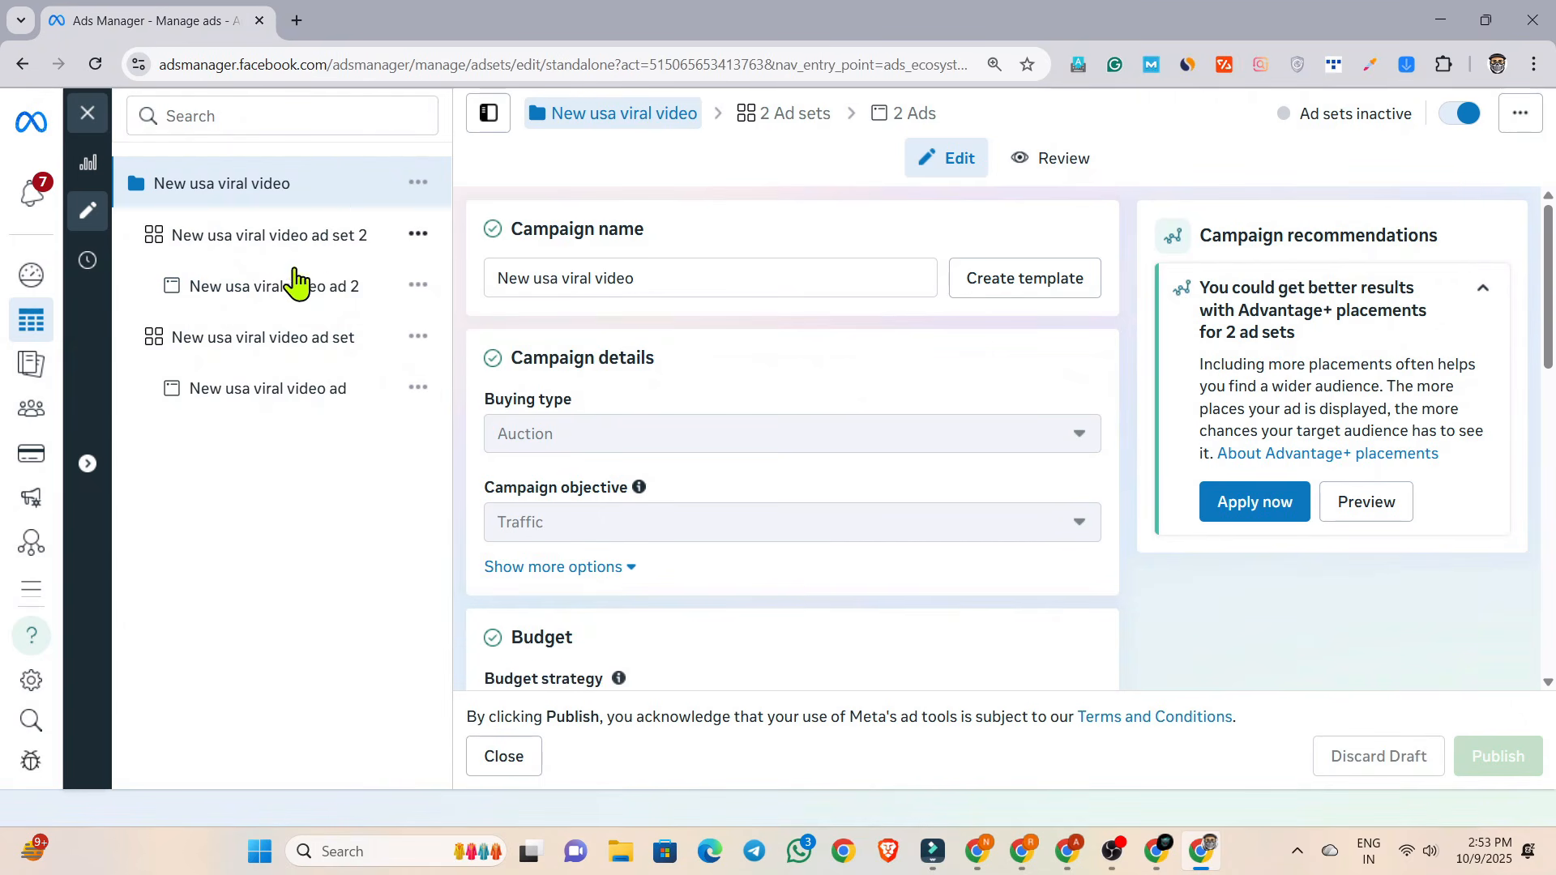
pyautogui.click(261, 292)
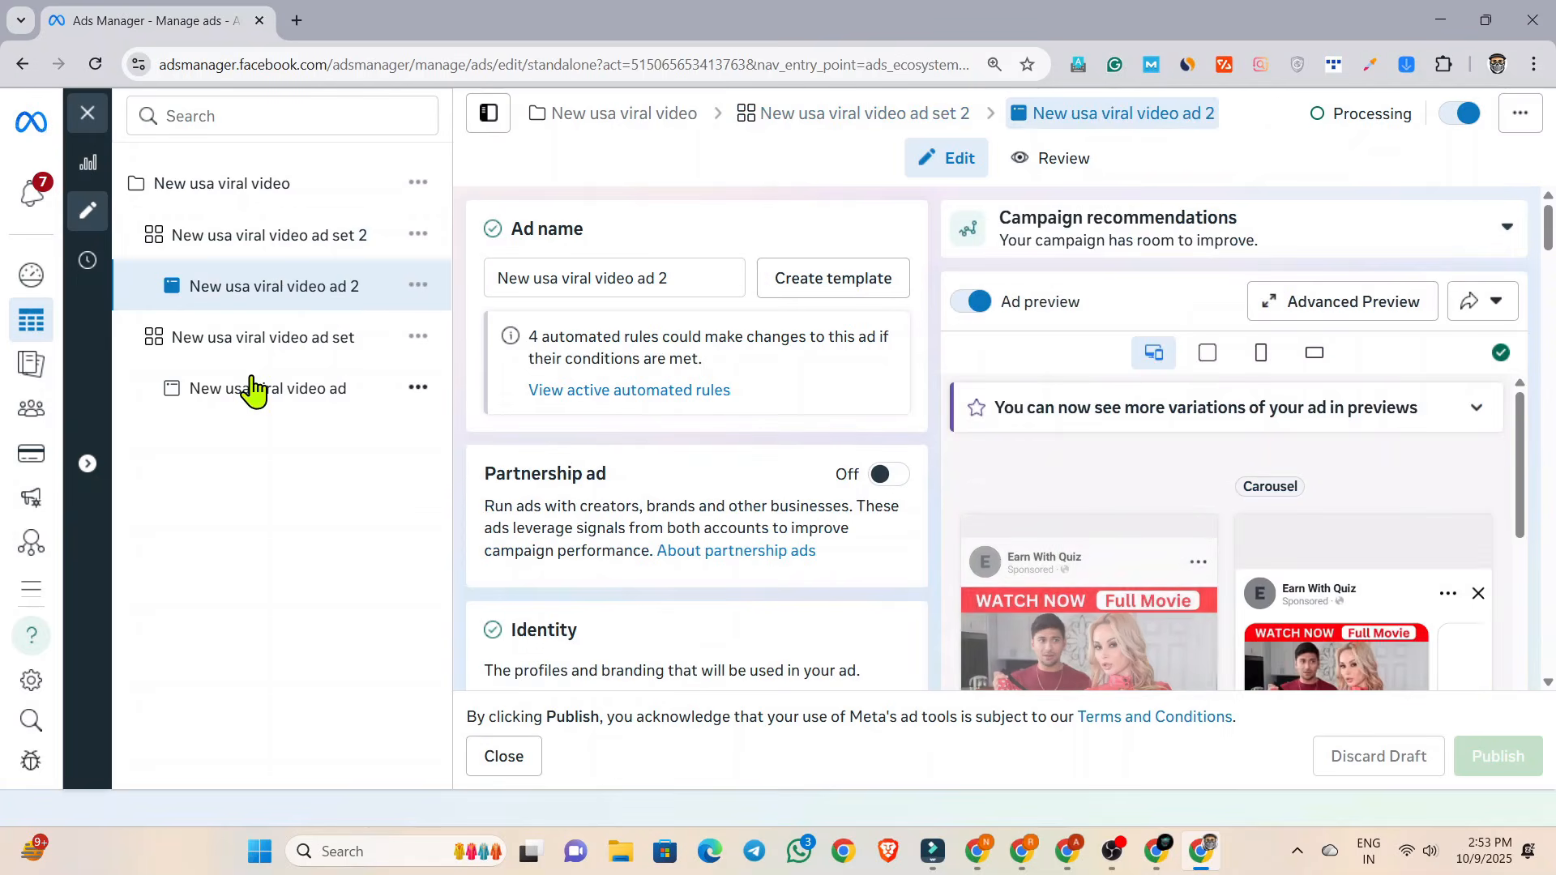
pyautogui.click(87, 115)
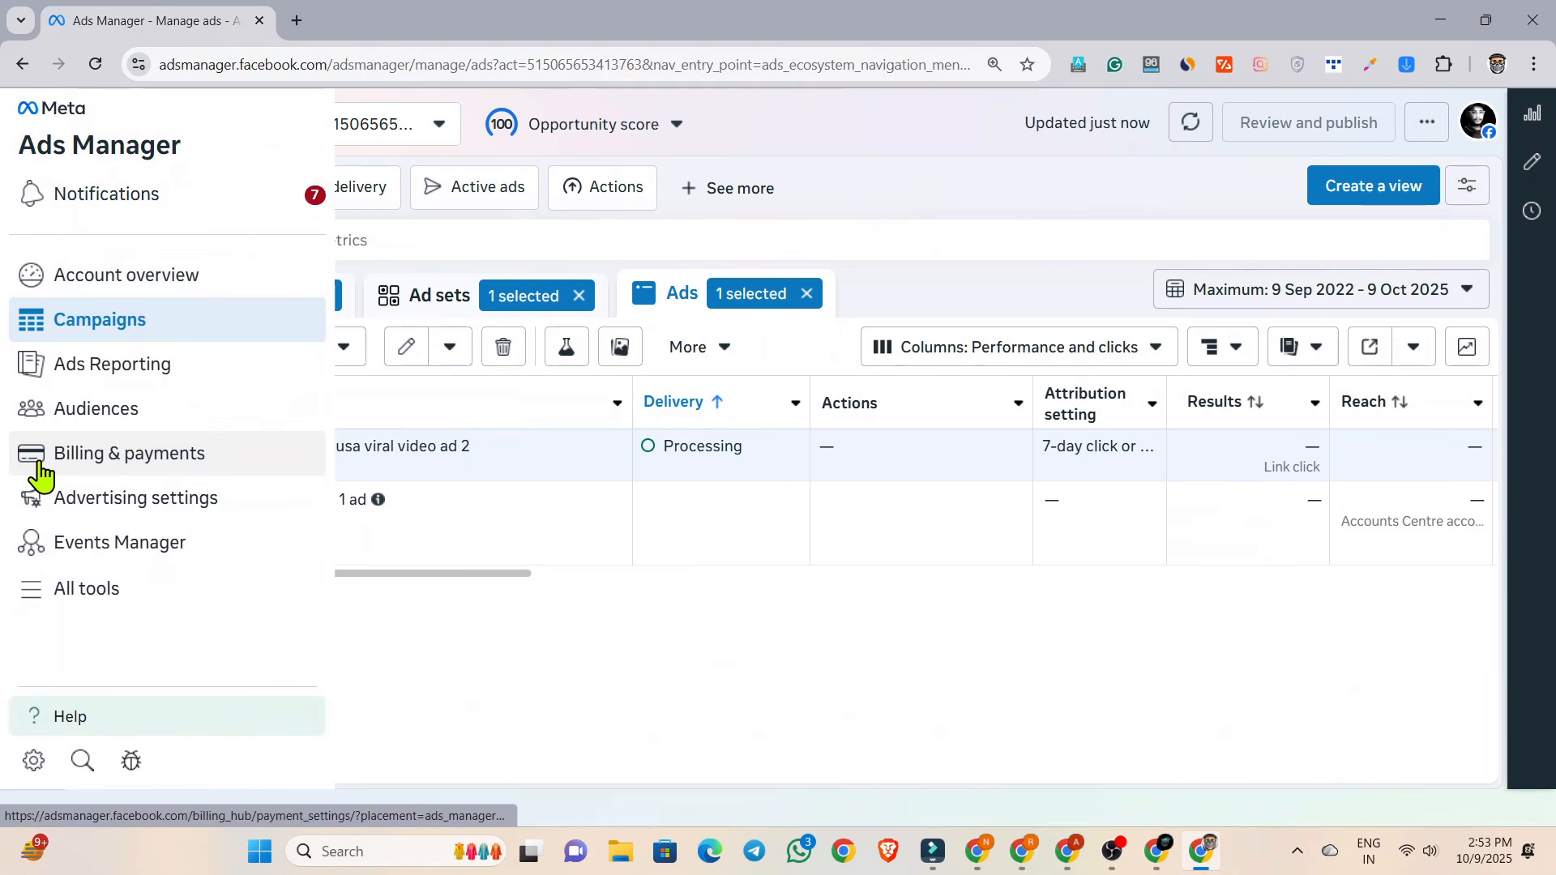
# Check the ad account's available funds in the billing and payment settings, and return to the campaign list.
pyautogui.click(56, 469)
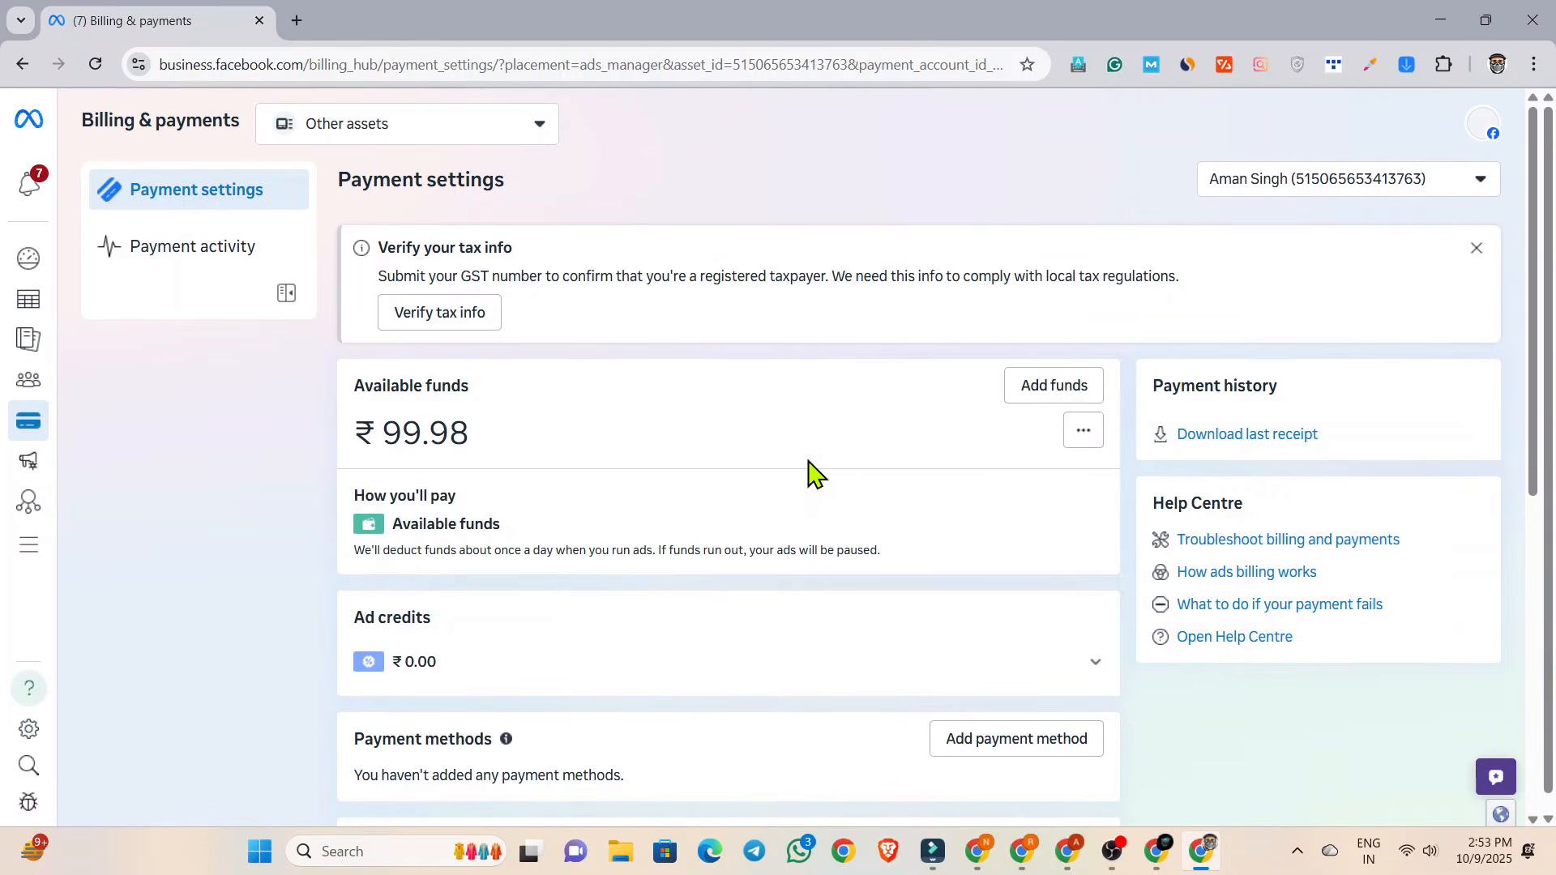
pyautogui.moveTo(357, 444); pyautogui.dragTo(528, 447)
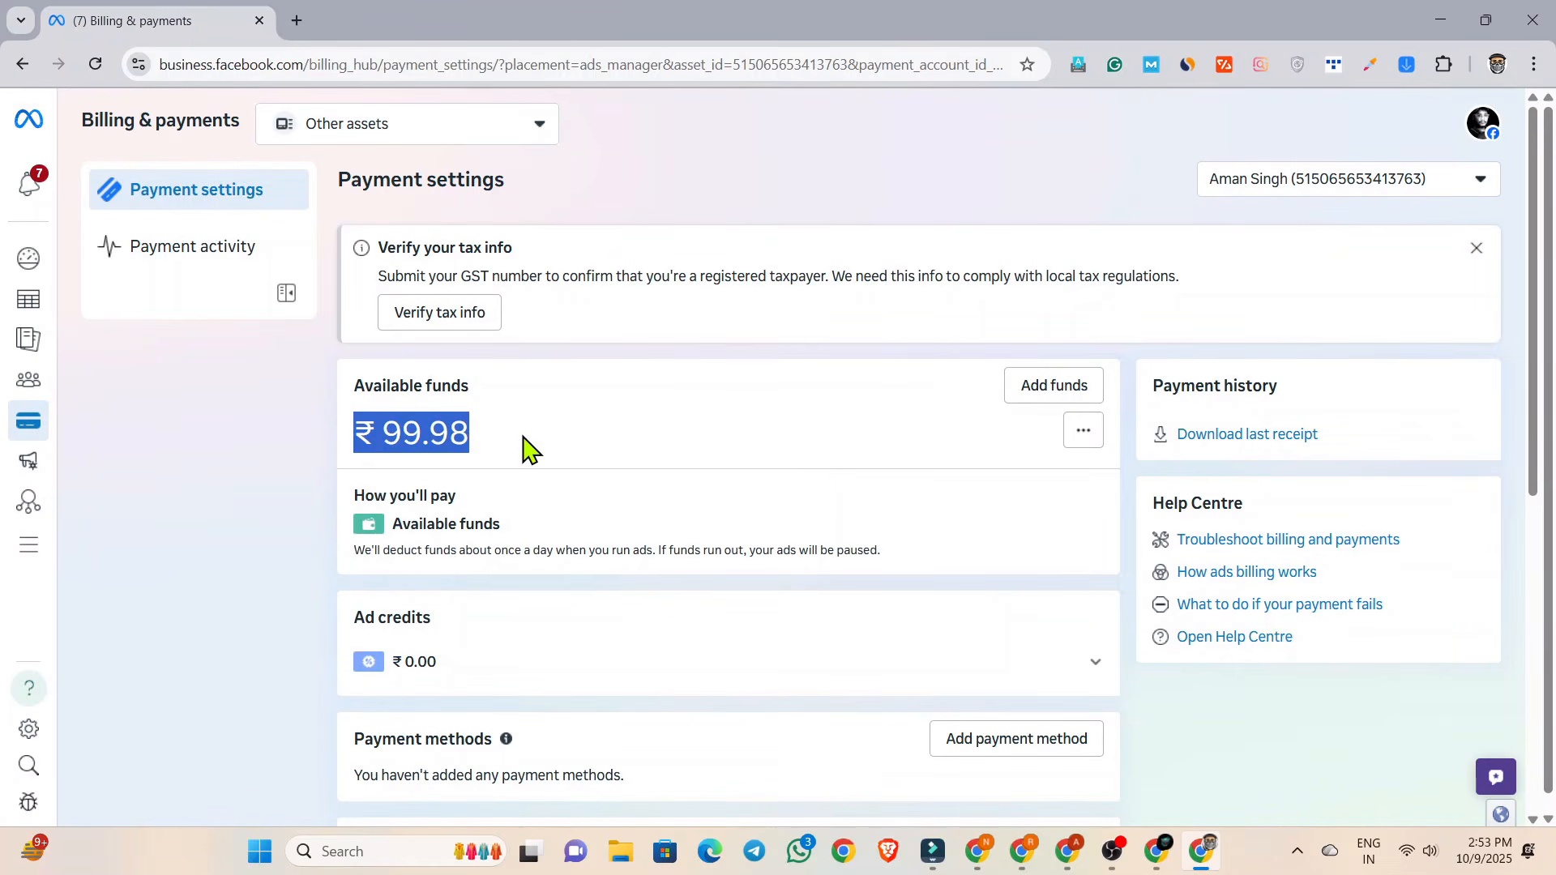
pyautogui.click(525, 450)
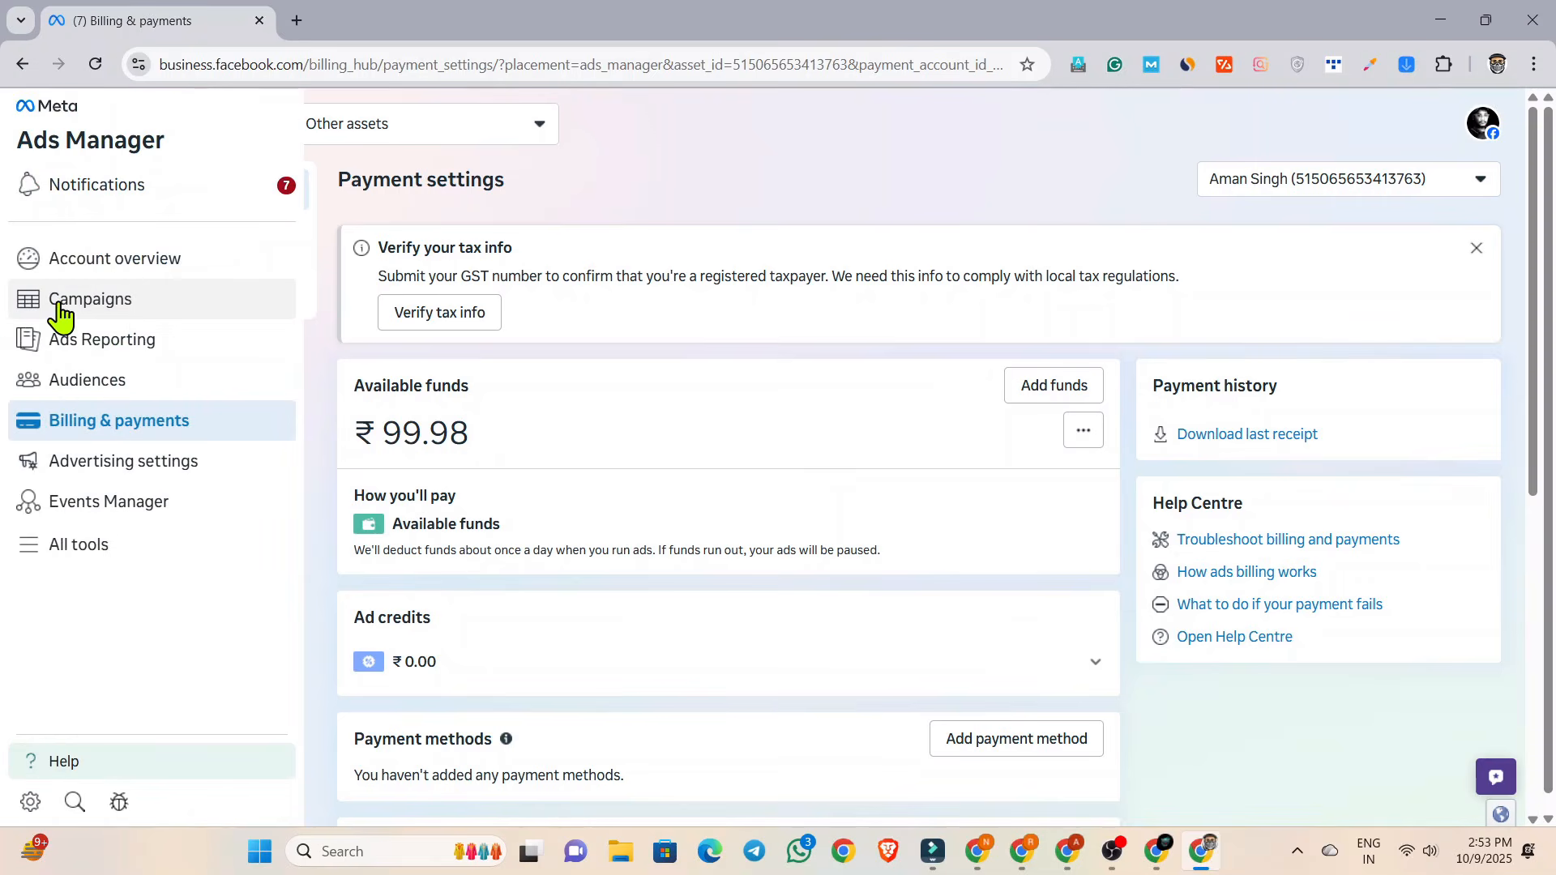
pyautogui.click(60, 310)
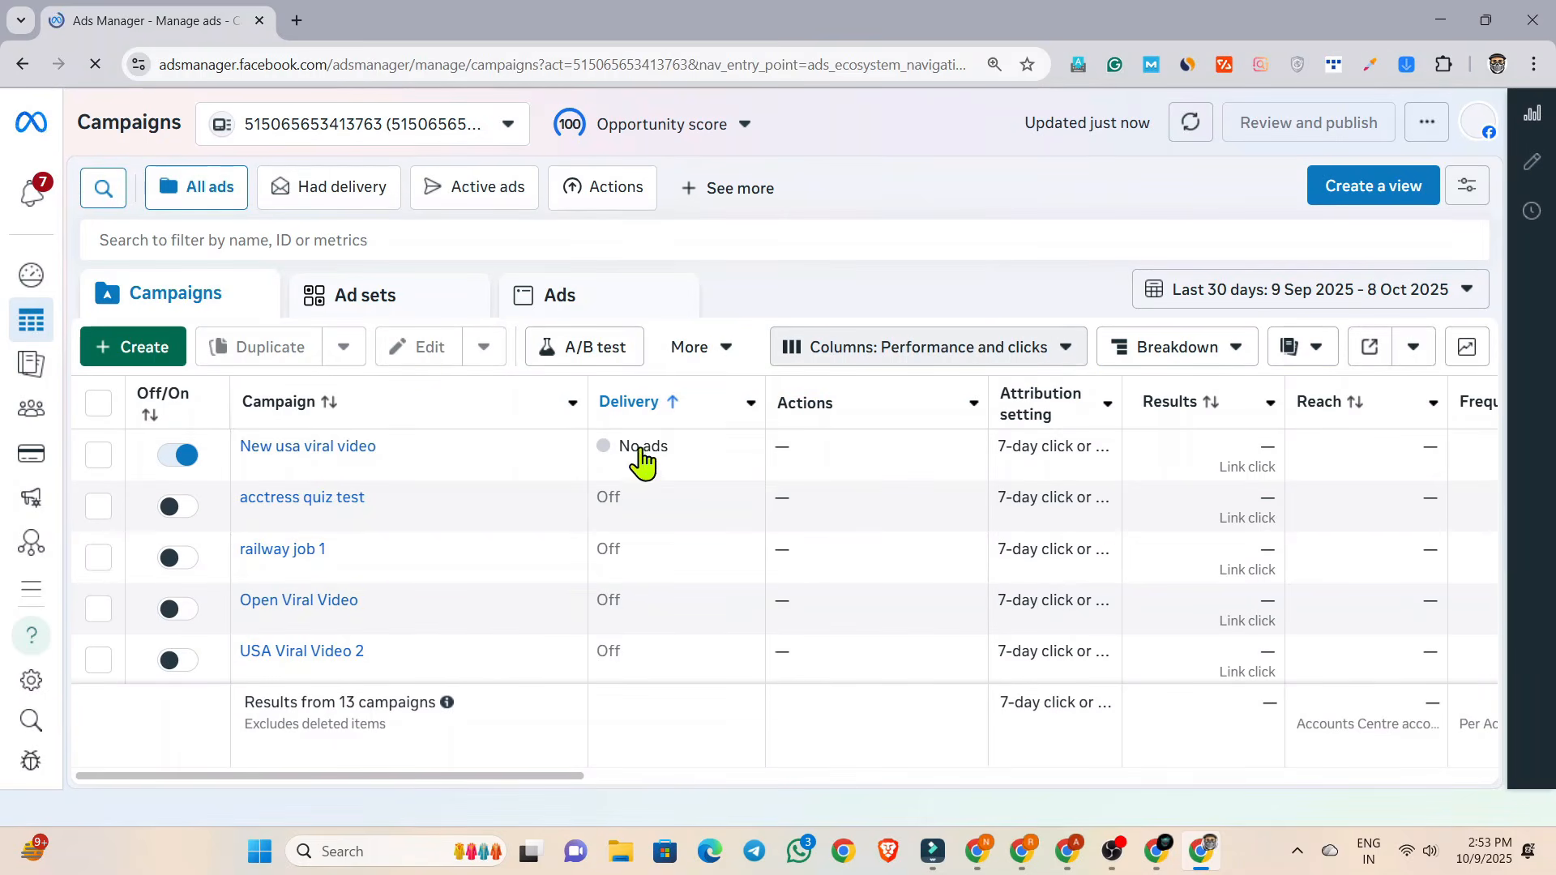
# Switch to the Google Drive window showing the "25+ Facebook Successfull Ads Copy" cover.
pyautogui.moveTo(625, 469)
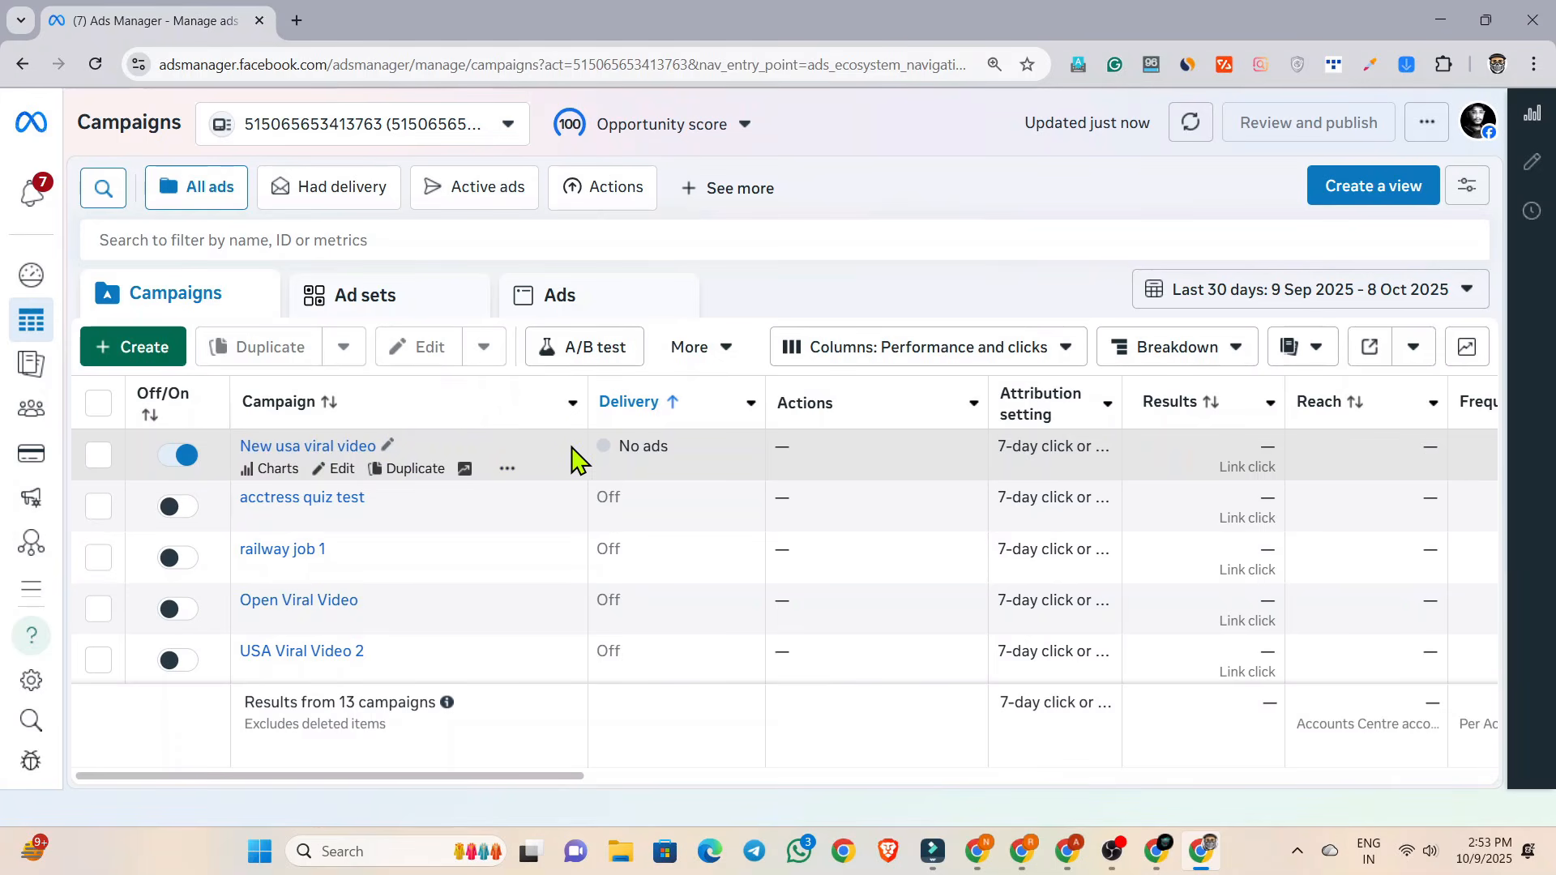
pyautogui.moveTo(1066, 851)
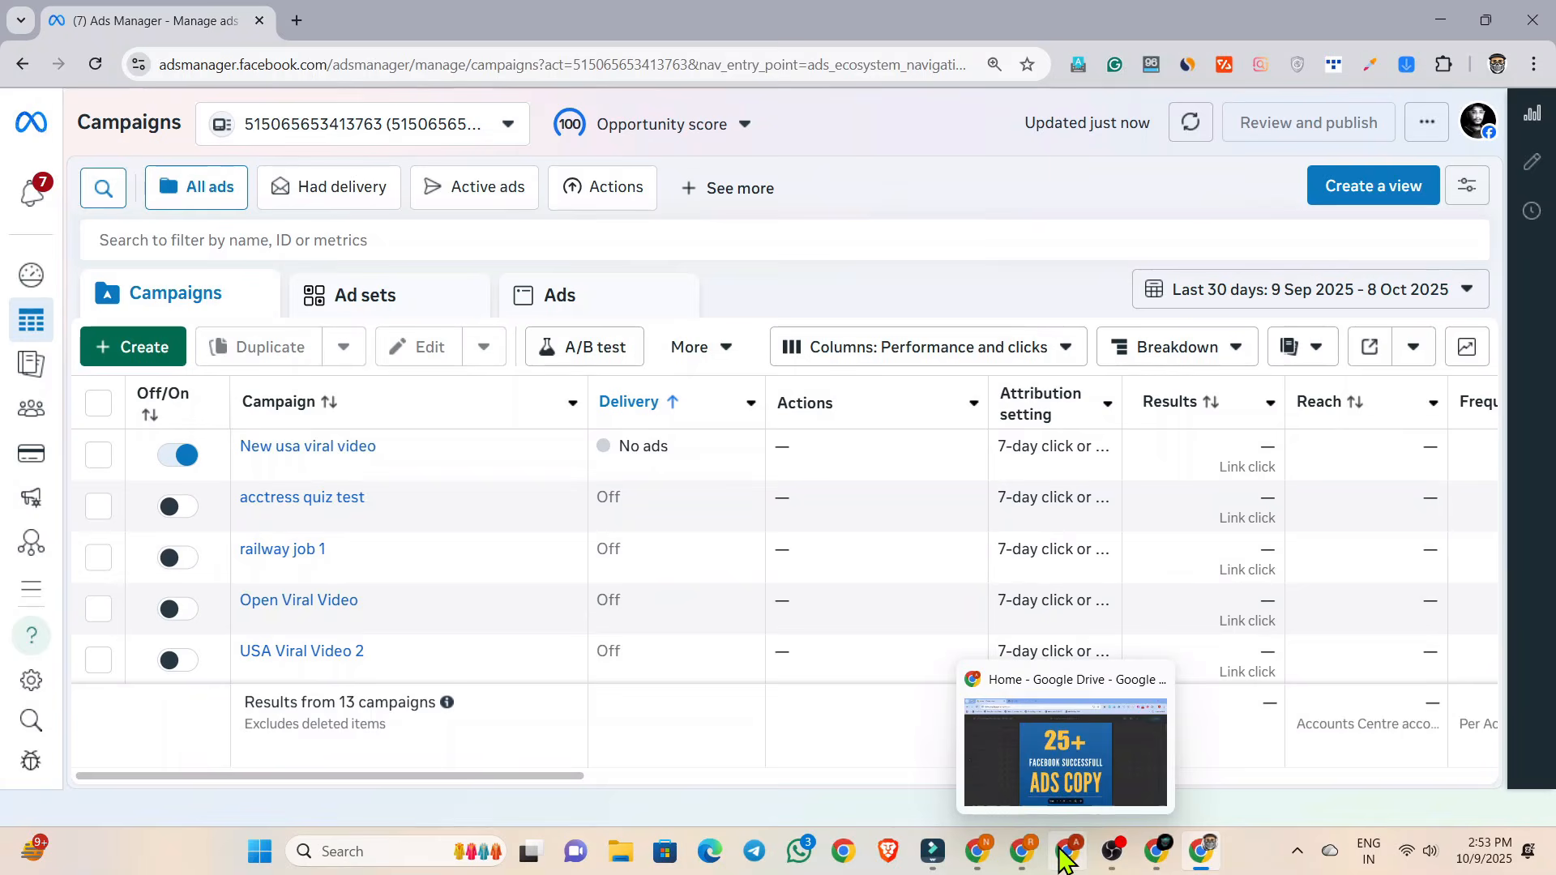
pyautogui.click(1041, 774)
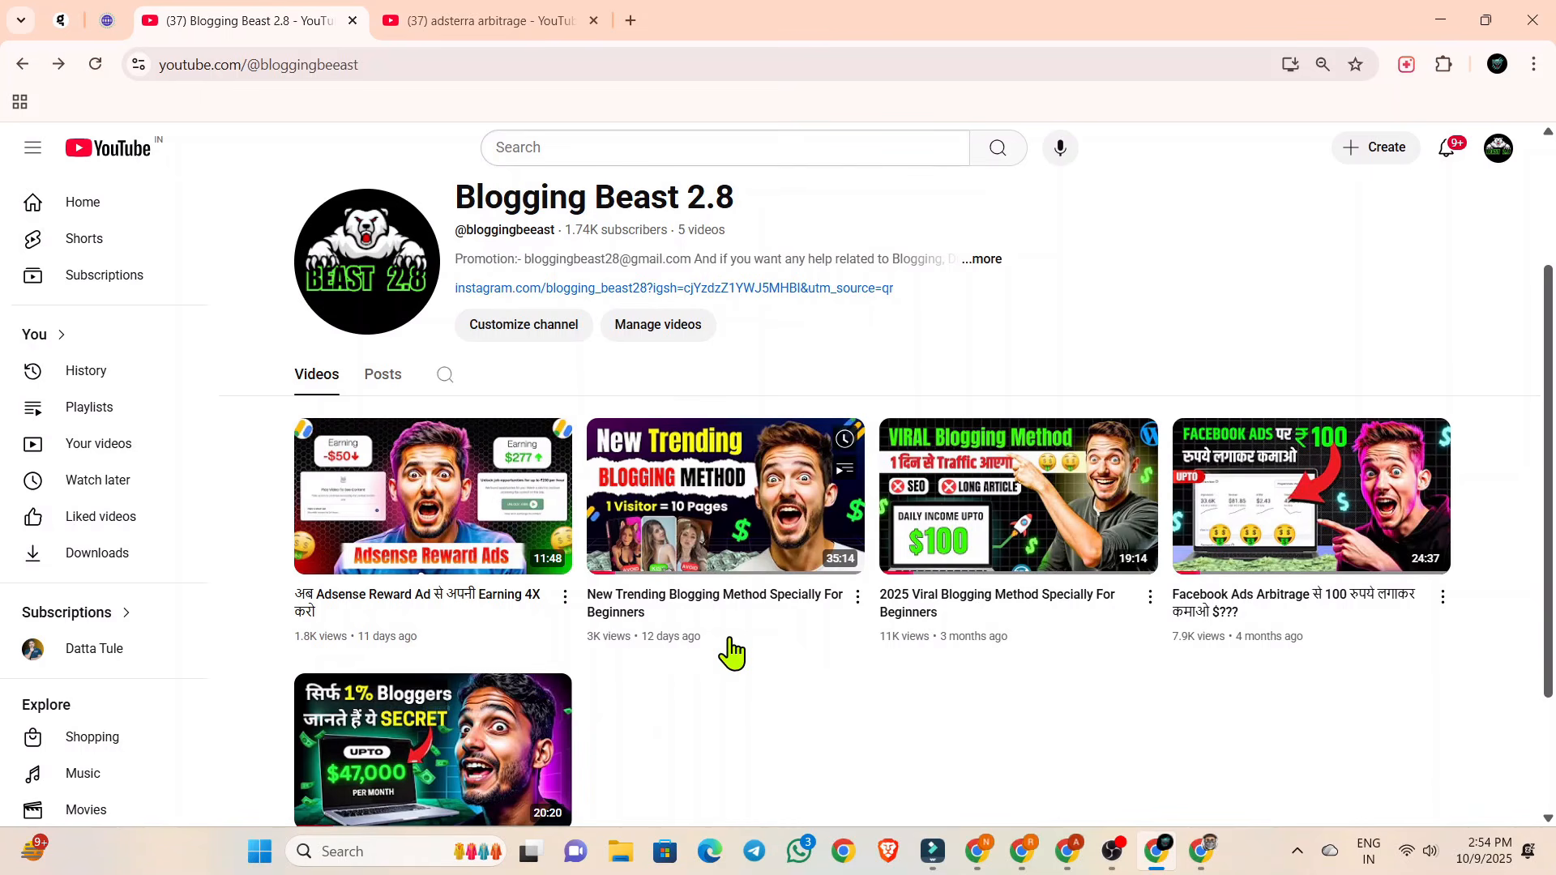
# Open the YouTube video "New Trending Blogging Method Specially For Beginners" in its own tab and expand its full description.
pyautogui.middleClick(636, 626)
pyautogui.click(704, 18)
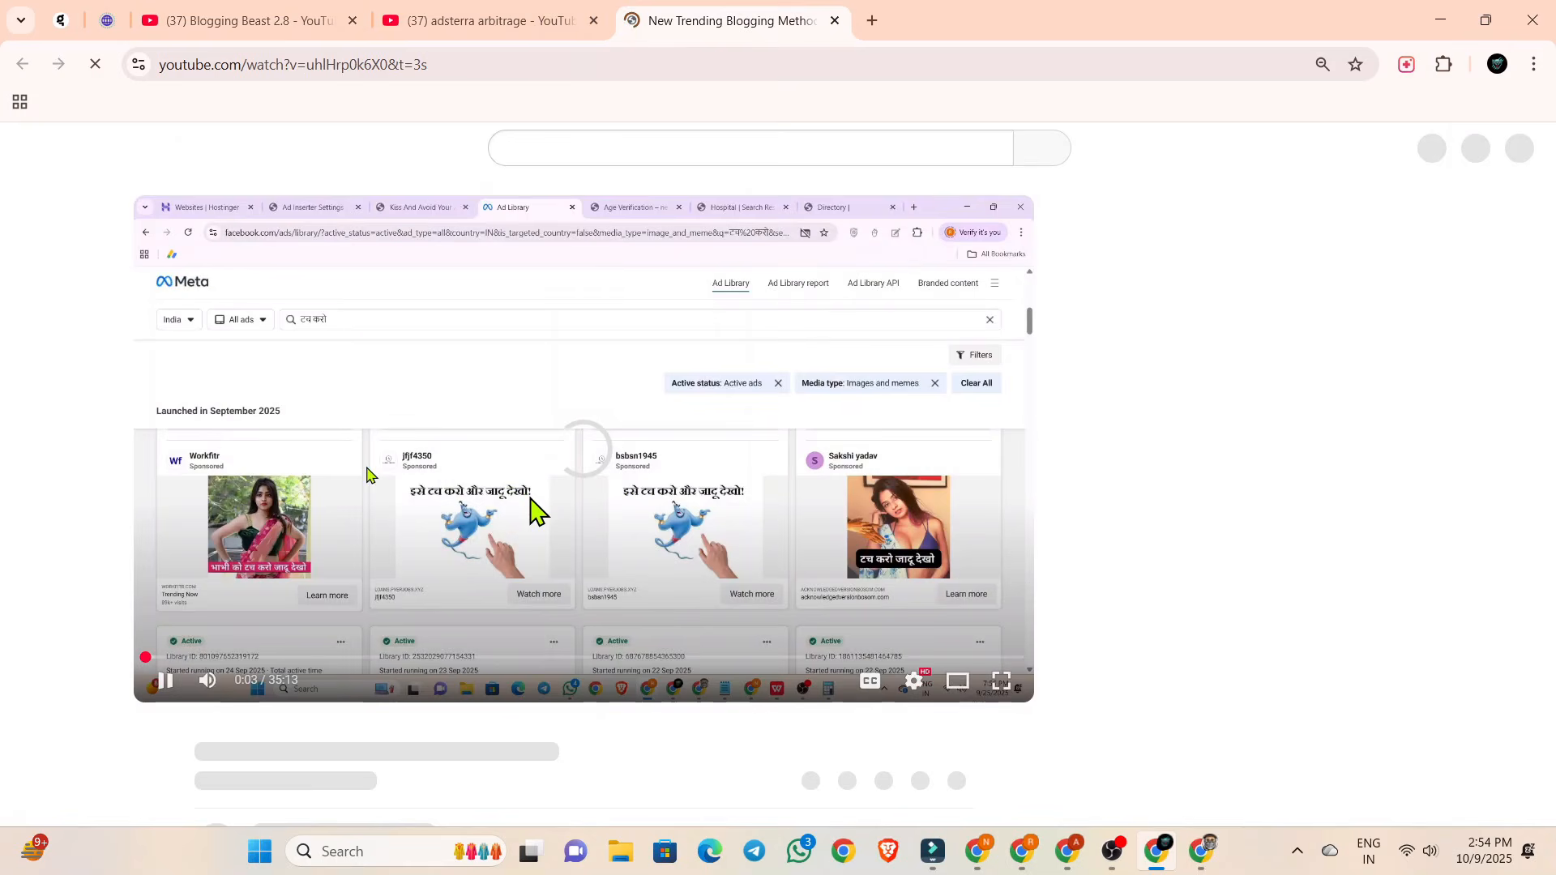
pyautogui.scroll(-3, 409, 476)
pyautogui.scroll(-1, 413, 478)
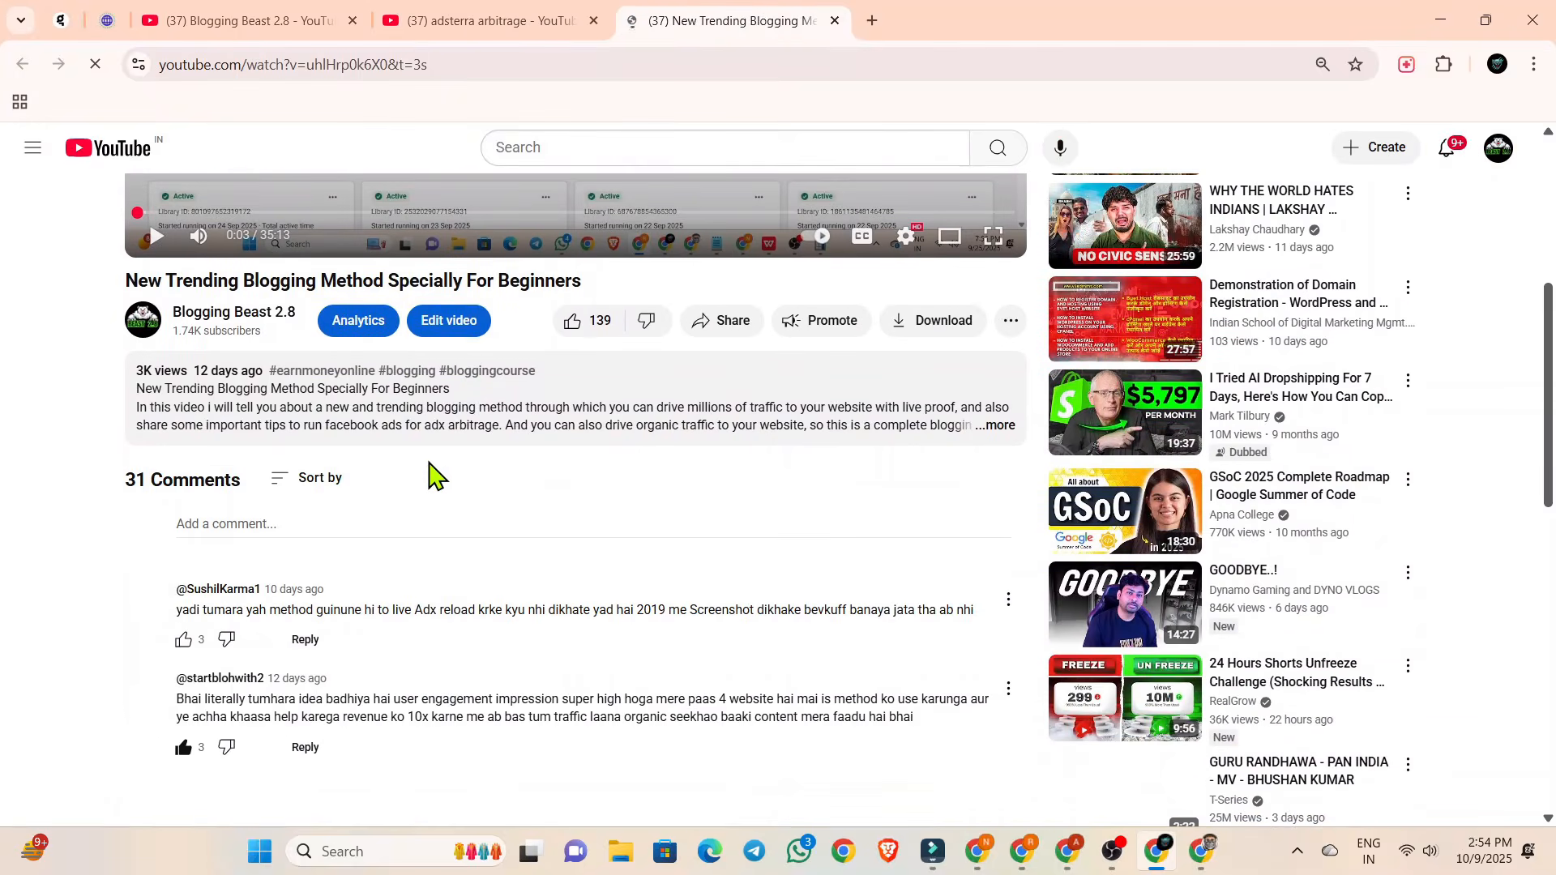
pyautogui.scroll(3, 501, 478)
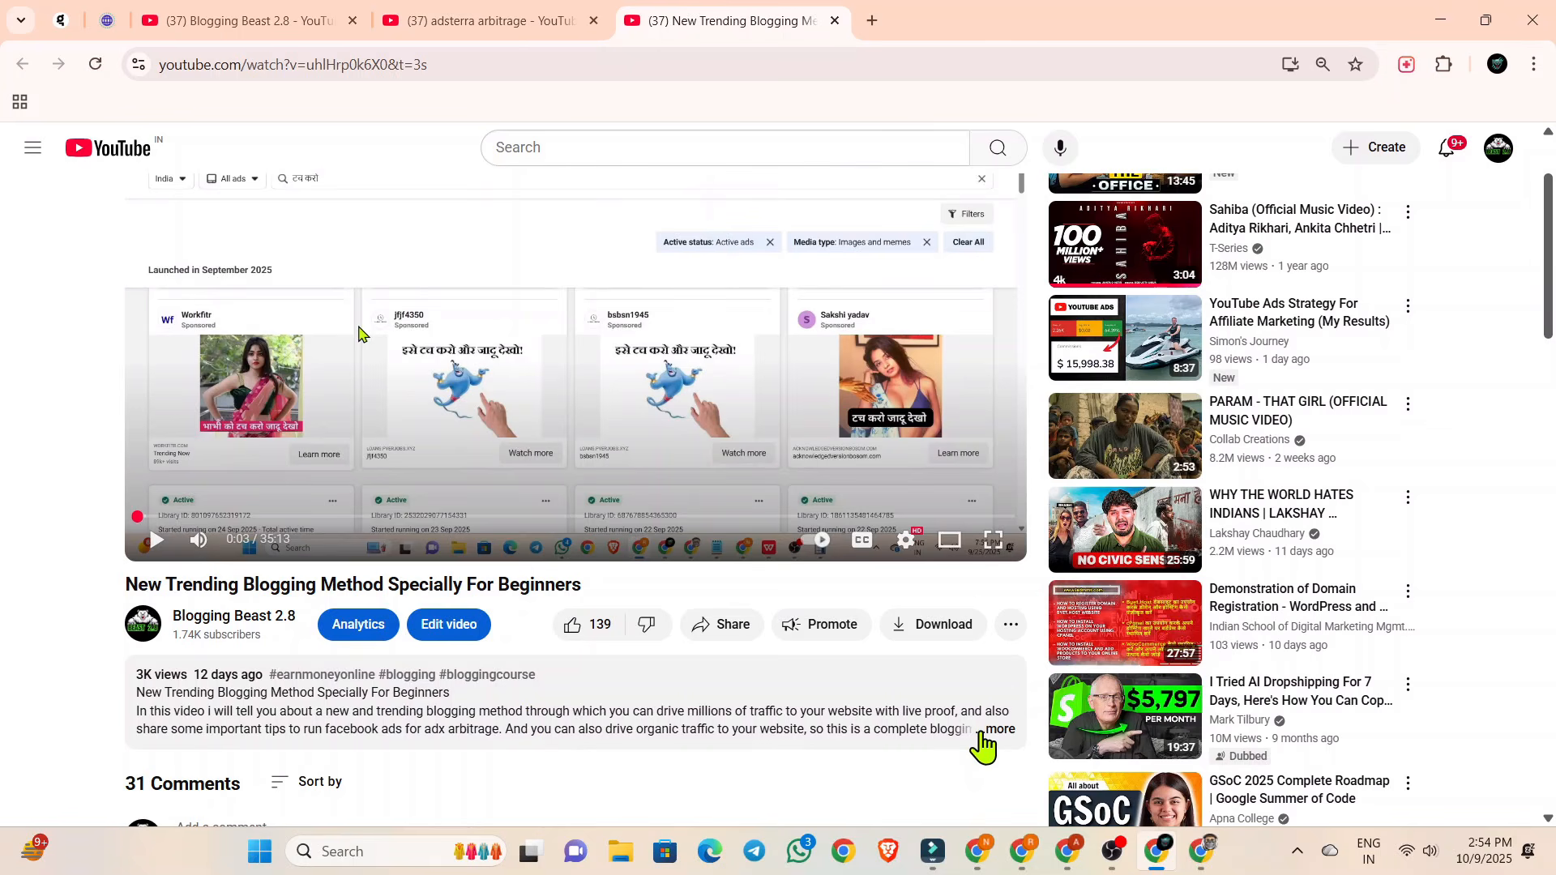
pyautogui.click(995, 730)
pyautogui.scroll(-3, 365, 661)
pyautogui.scroll(1, 538, 646)
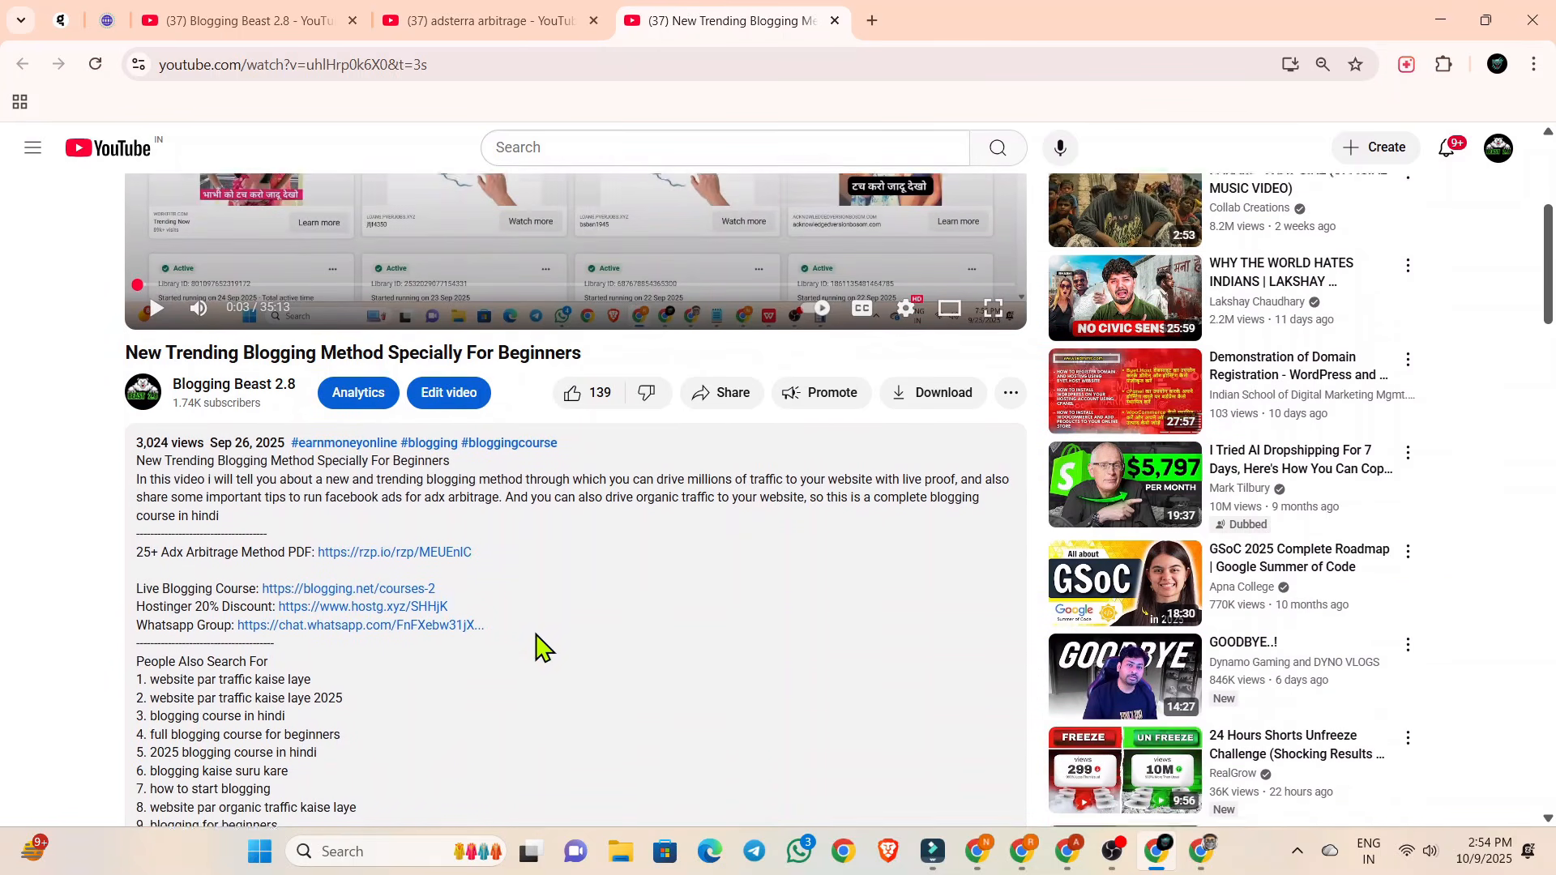
# Open the "25+ Adx Arbitrage Method PDF" link from the description in a new tab and read the product title.
pyautogui.middleClick(362, 583)
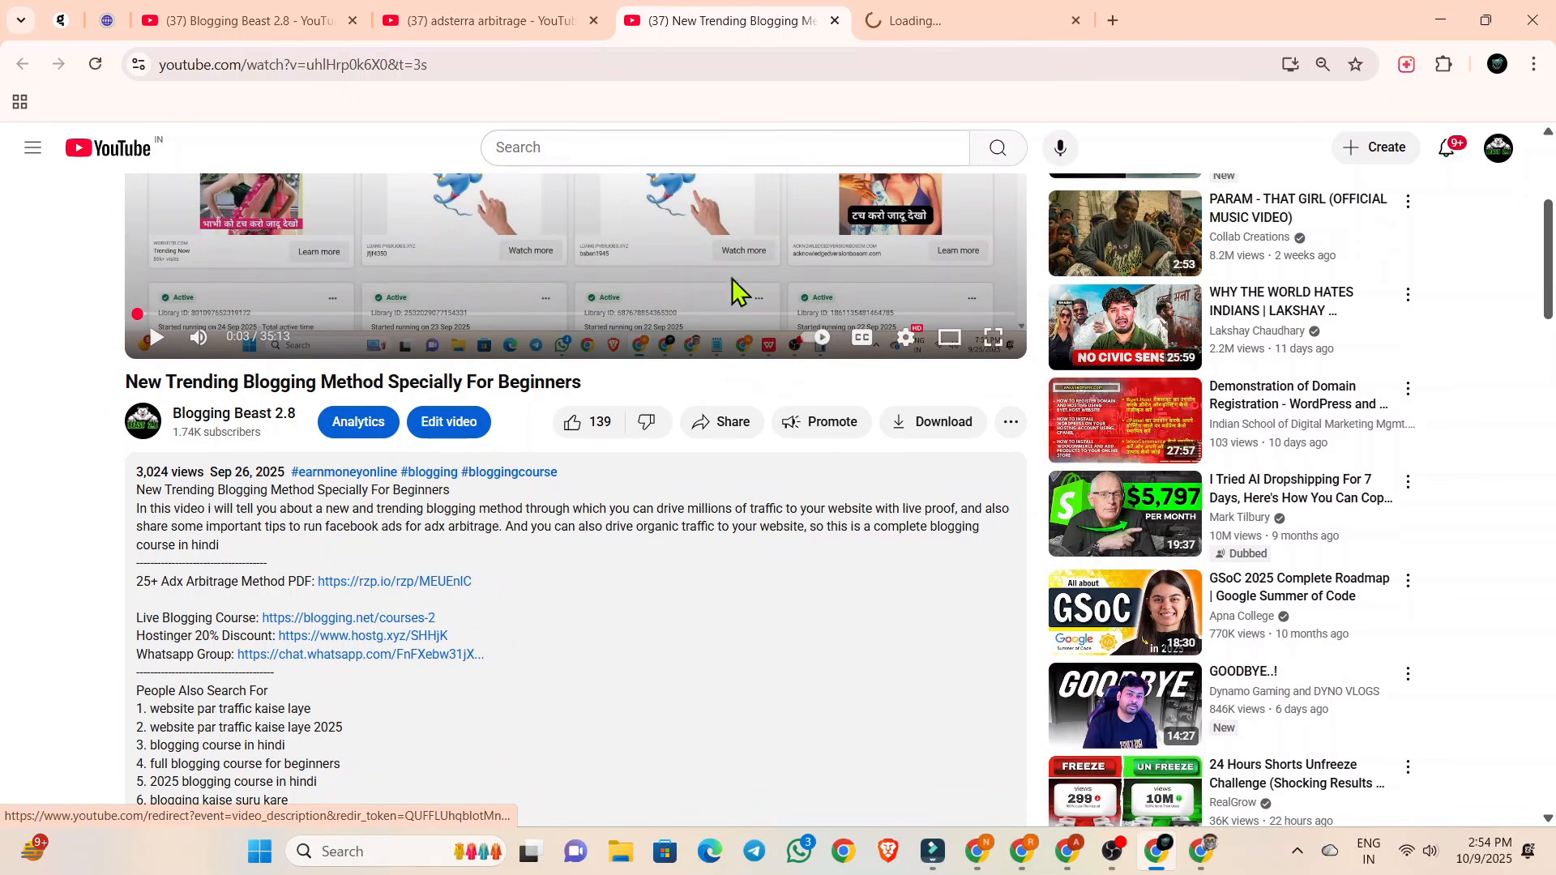
pyautogui.click(951, 17)
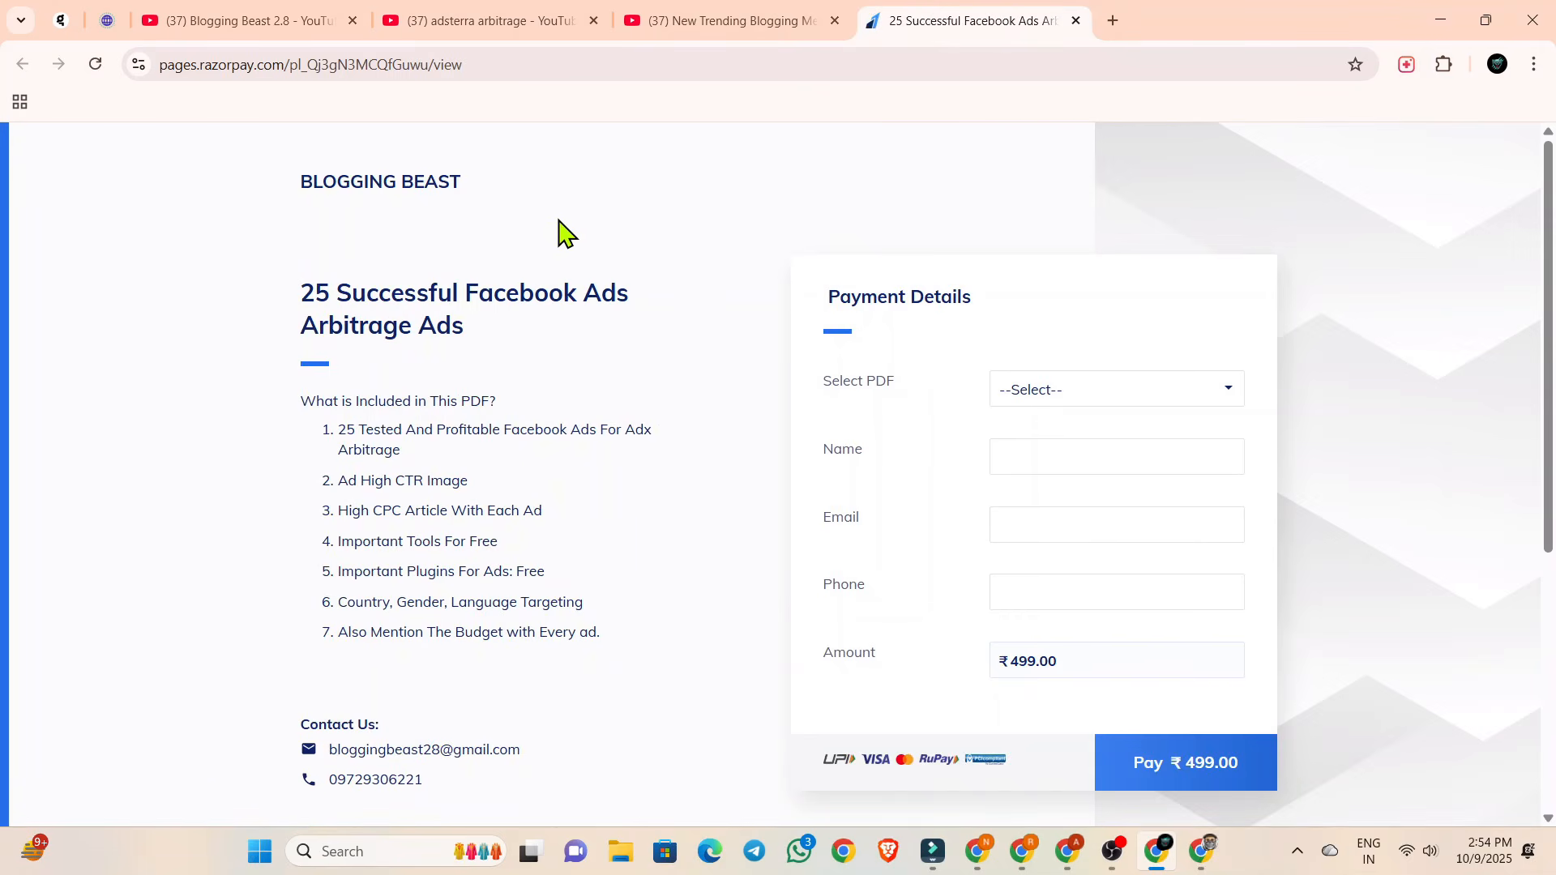
pyautogui.moveTo(279, 312); pyautogui.dragTo(497, 351)
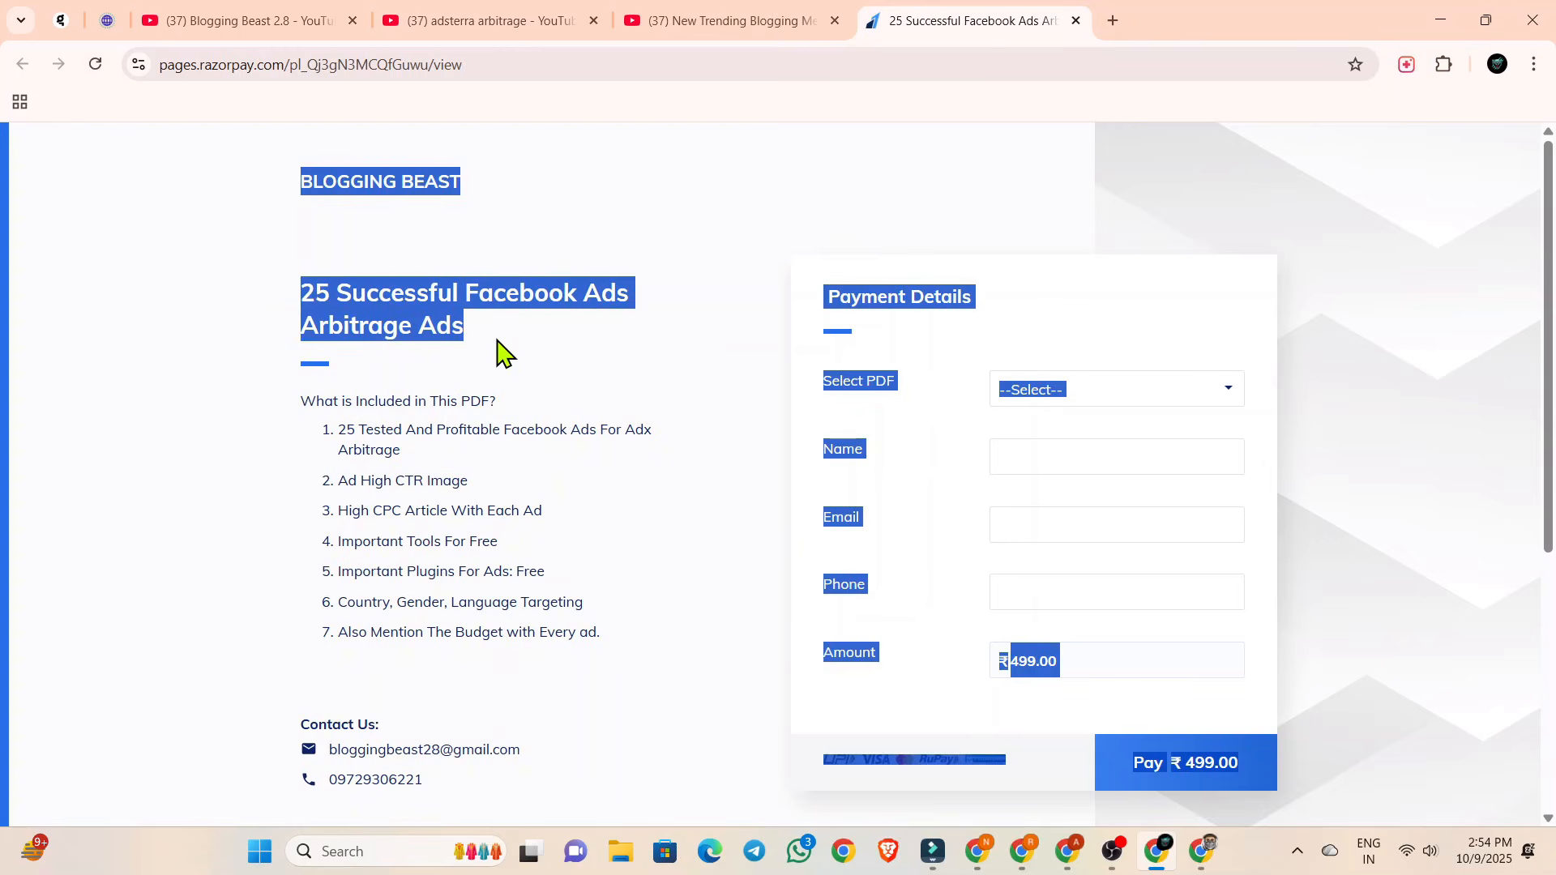
pyautogui.click(519, 340)
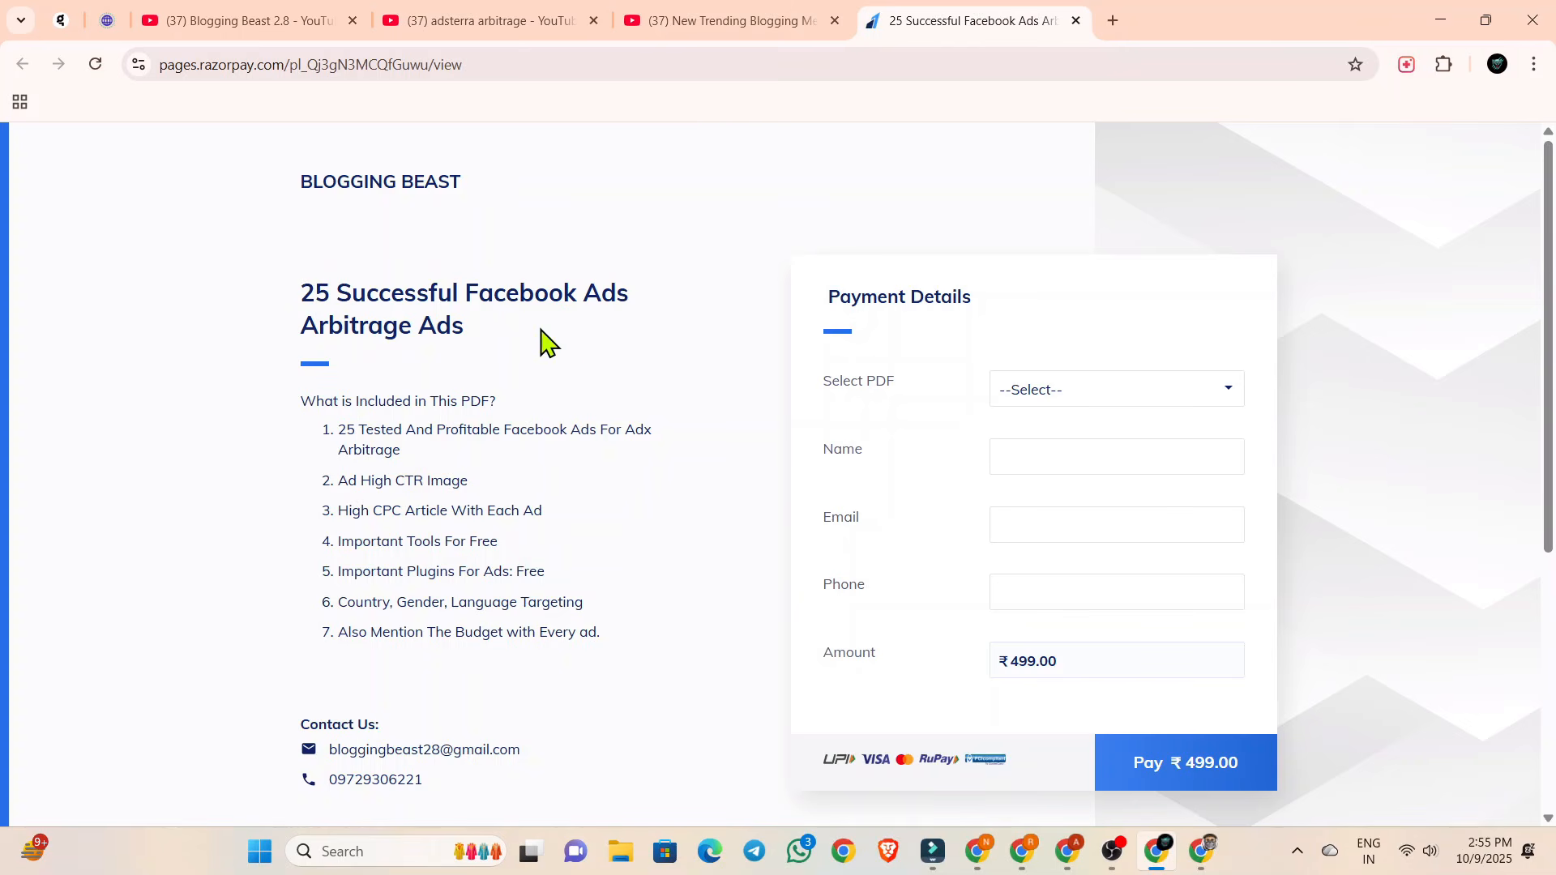
# Choose the 25 Successful Facebook Ads Arbitrage PDF in the payment form's PDF selection.
pyautogui.scroll(-1, 448, 353)
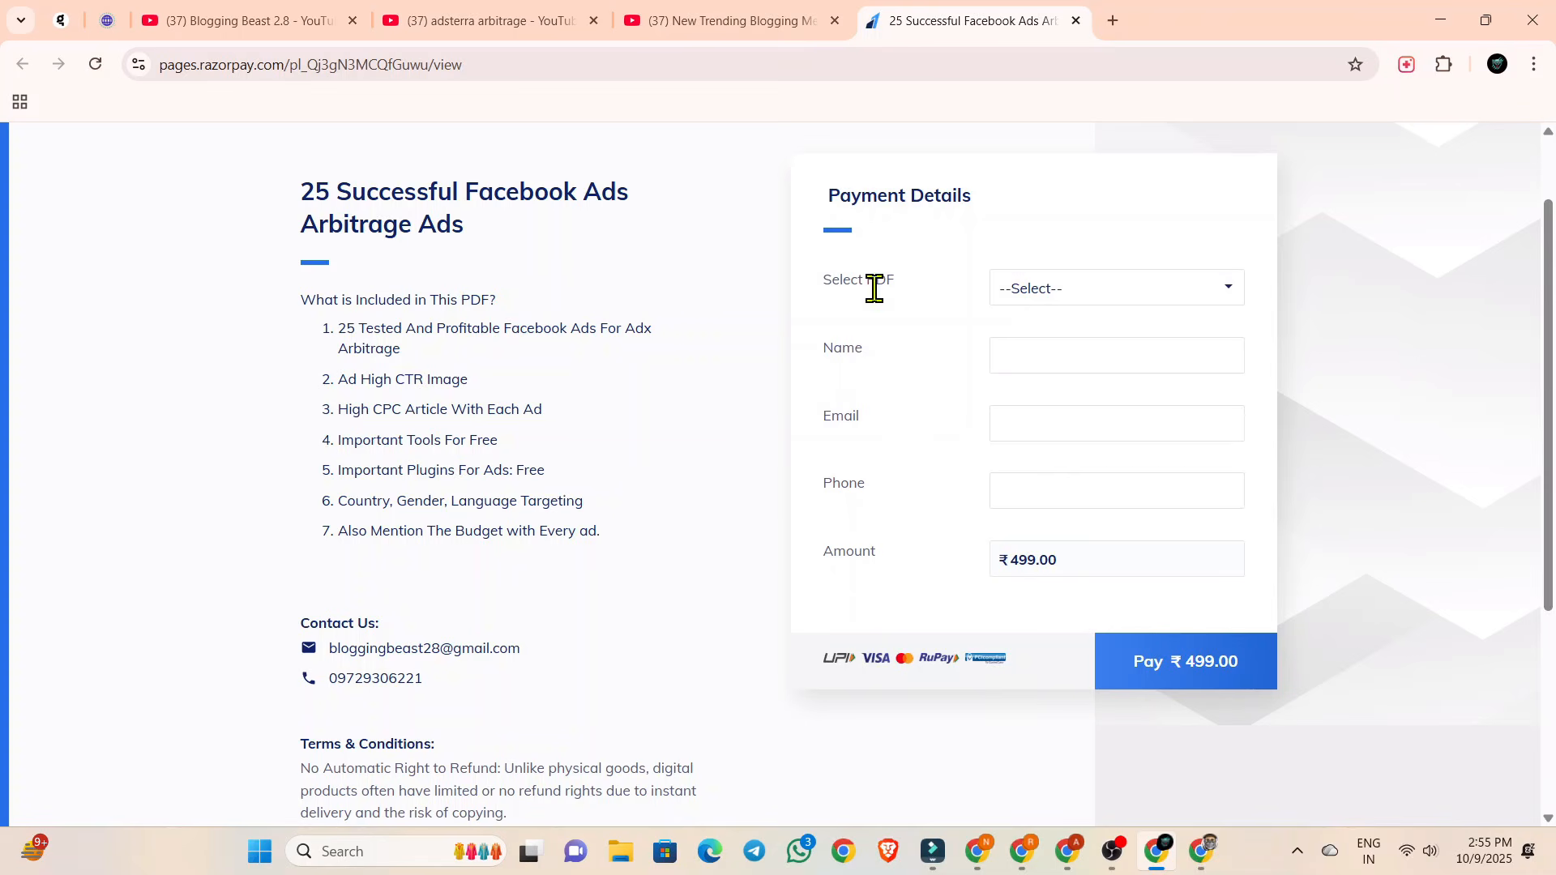
pyautogui.click(1051, 302)
pyautogui.click(1039, 350)
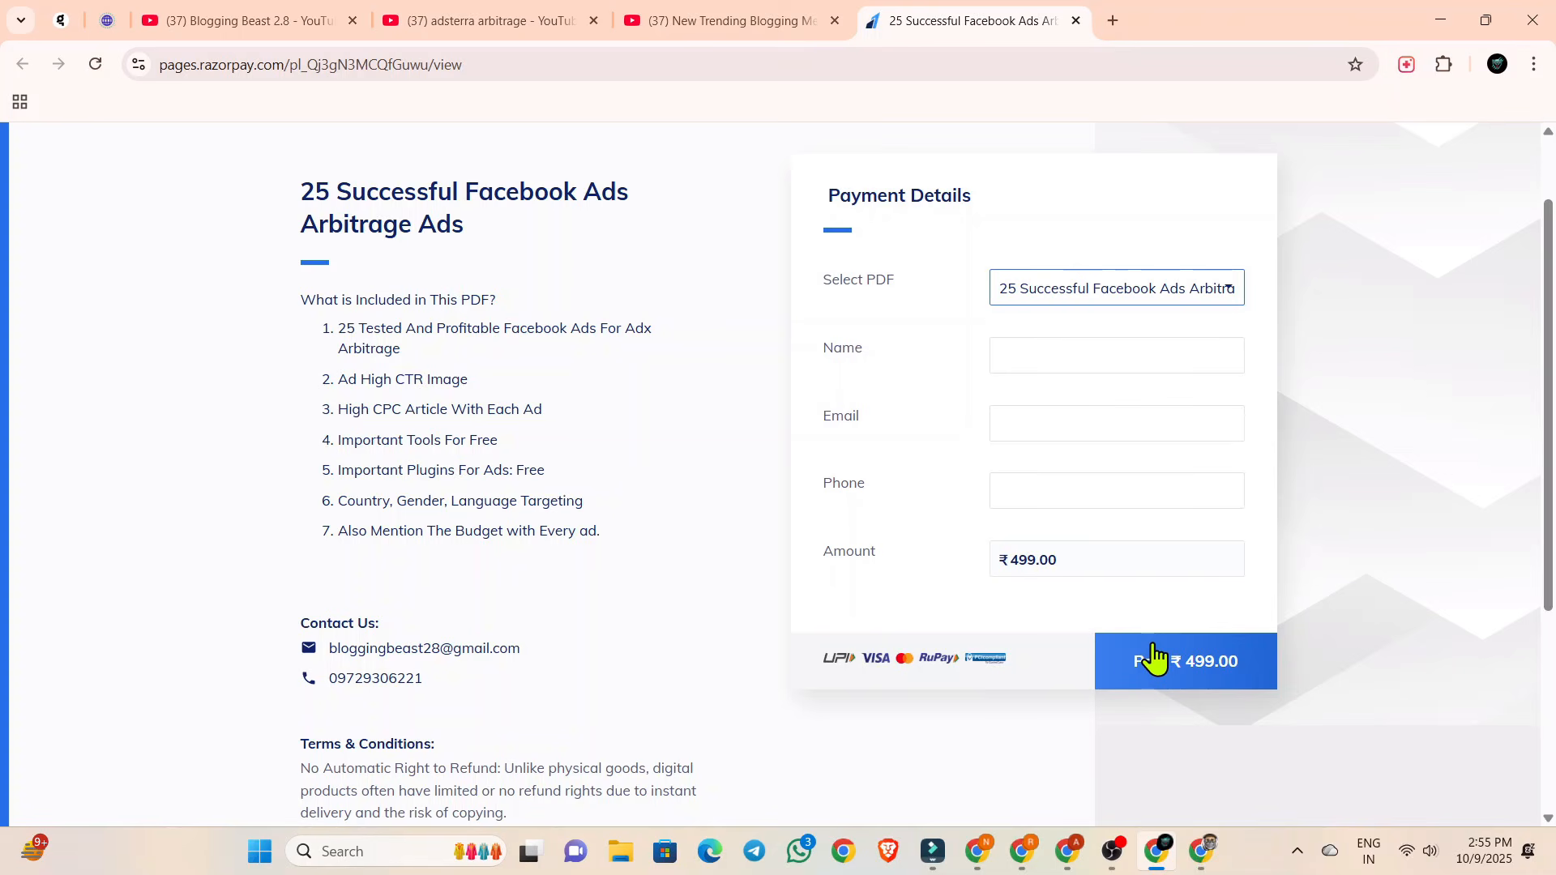
pyautogui.scroll(1, 770, 511)
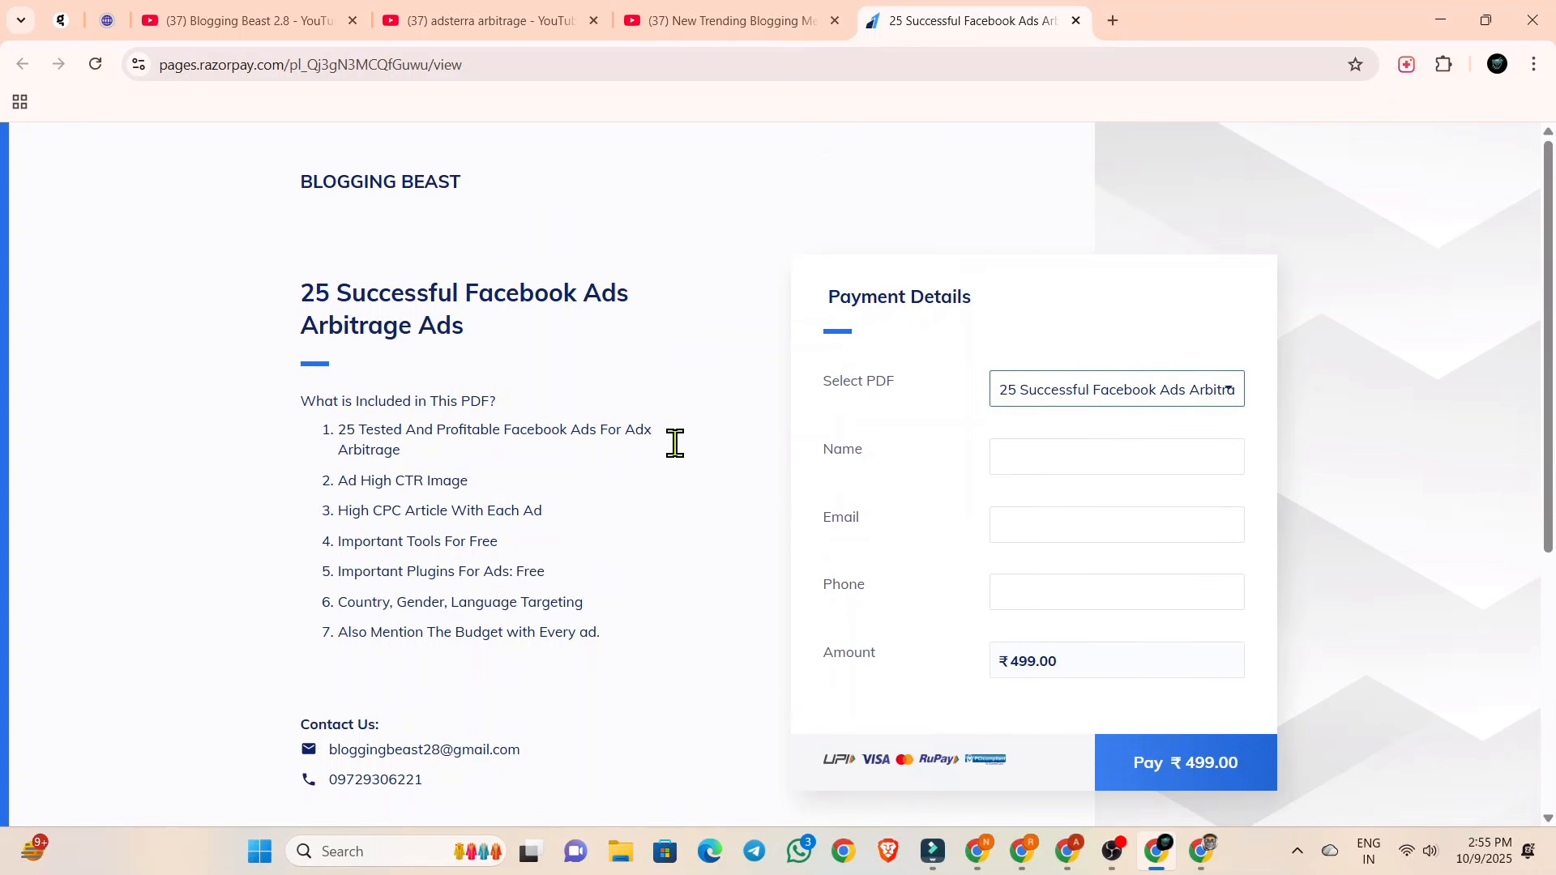
# Return to the Blogging Beast 2.8 channel page and look through its list of videos.
pyautogui.click(731, 22)
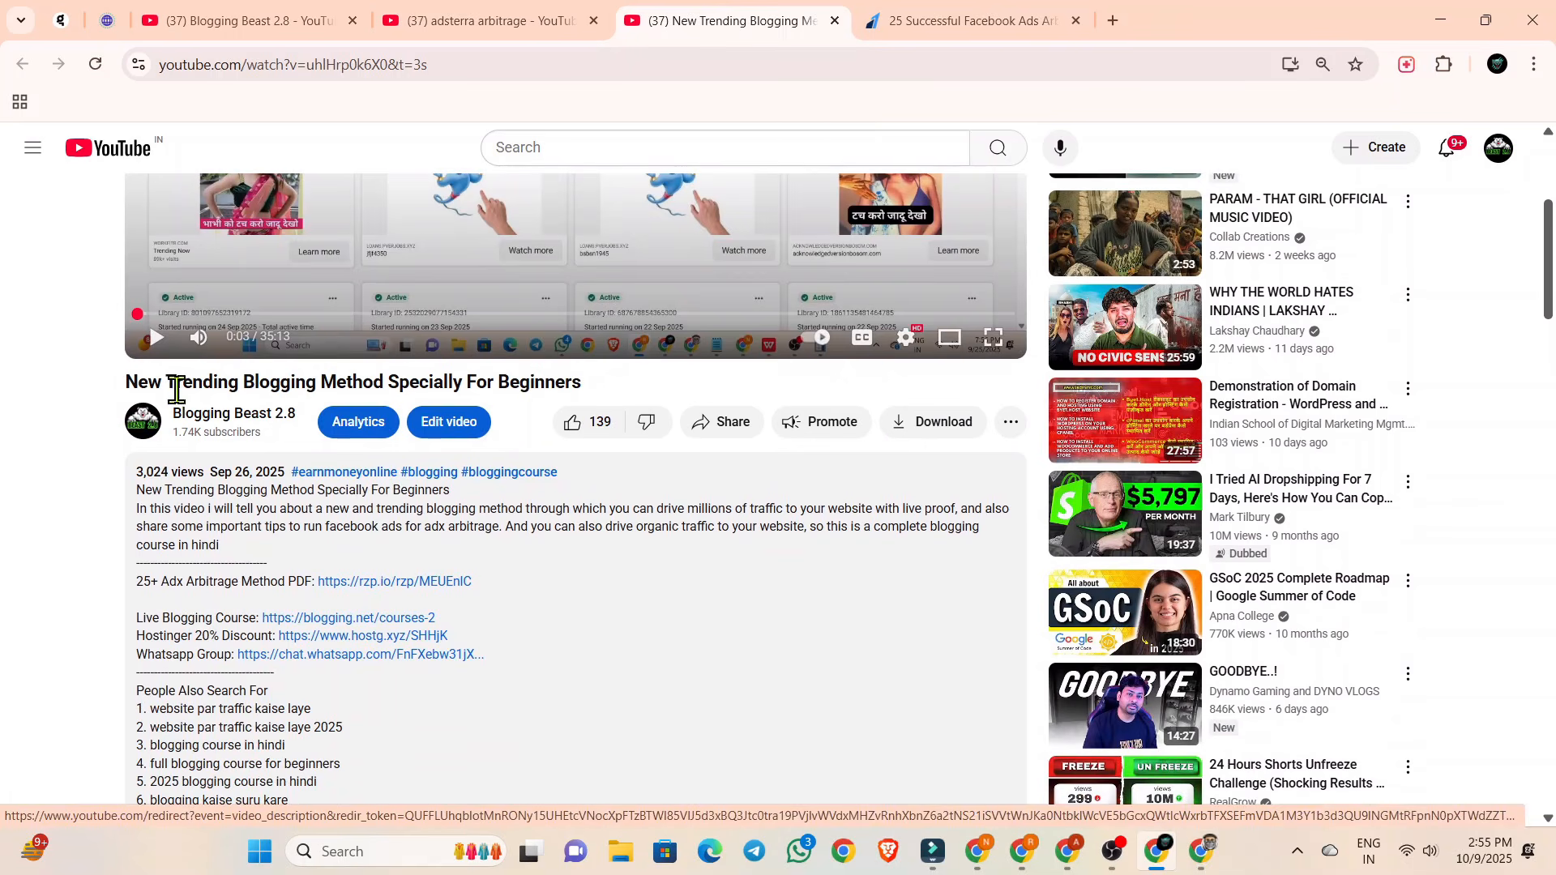
pyautogui.click(474, 23)
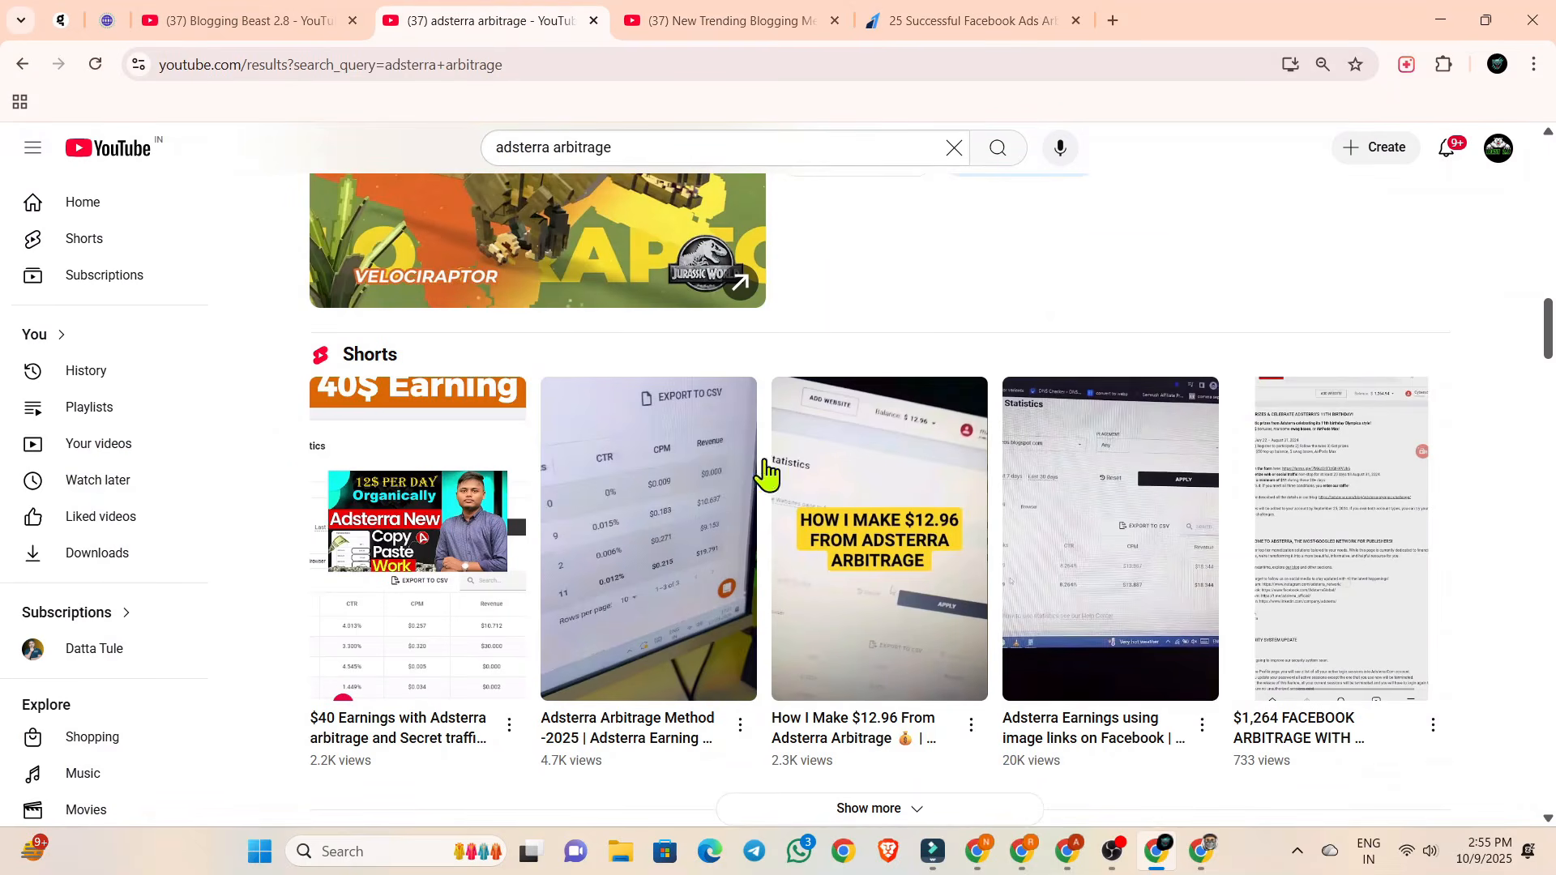
pyautogui.click(713, 22)
pyautogui.click(243, 21)
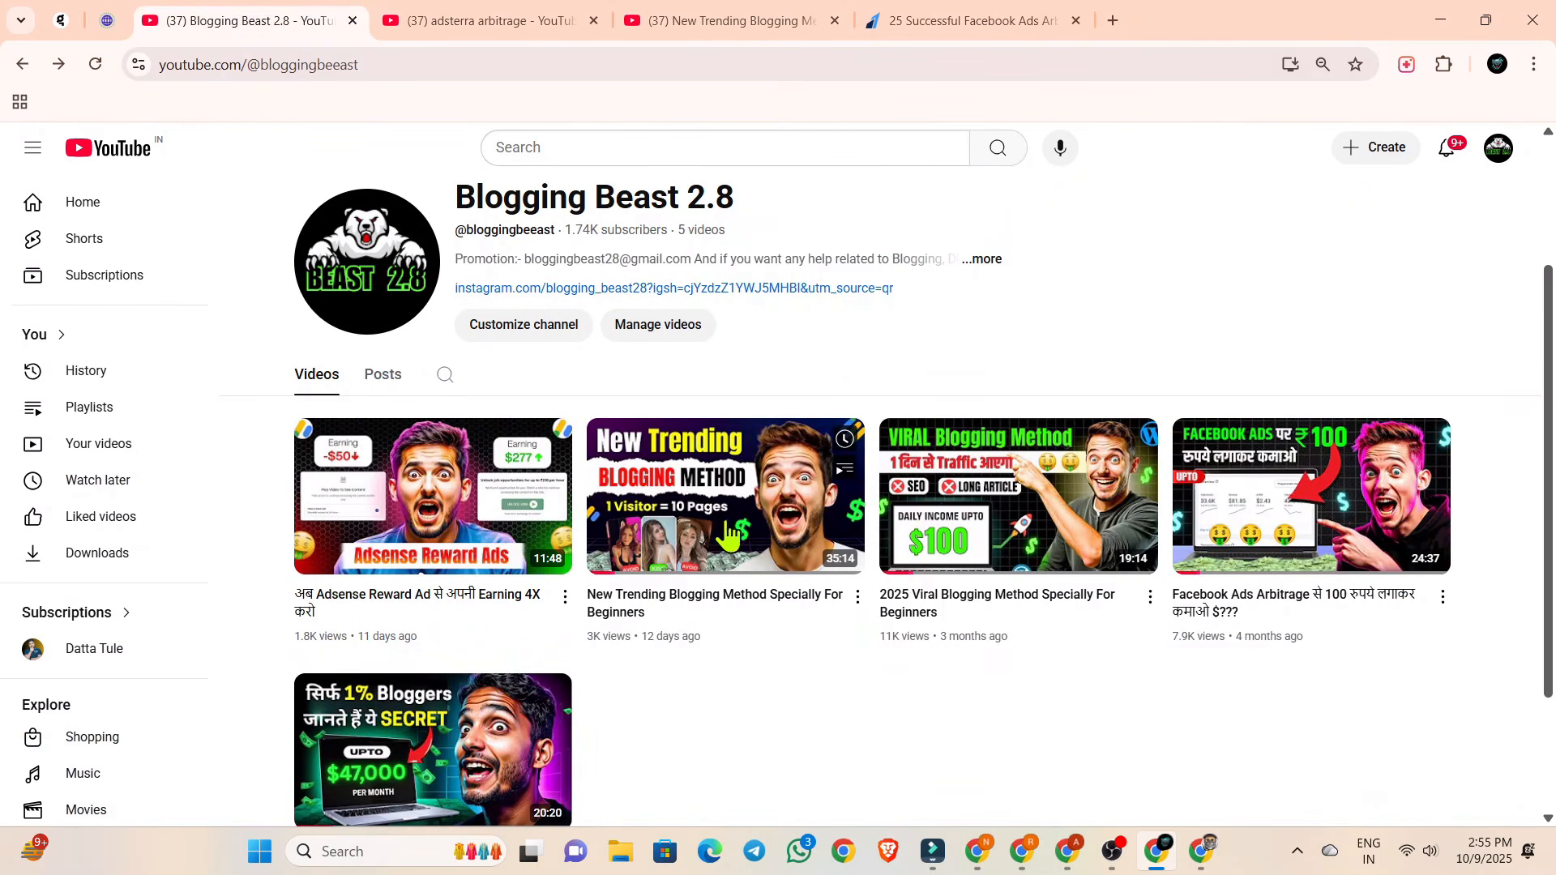
pyautogui.scroll(-2, 910, 712)
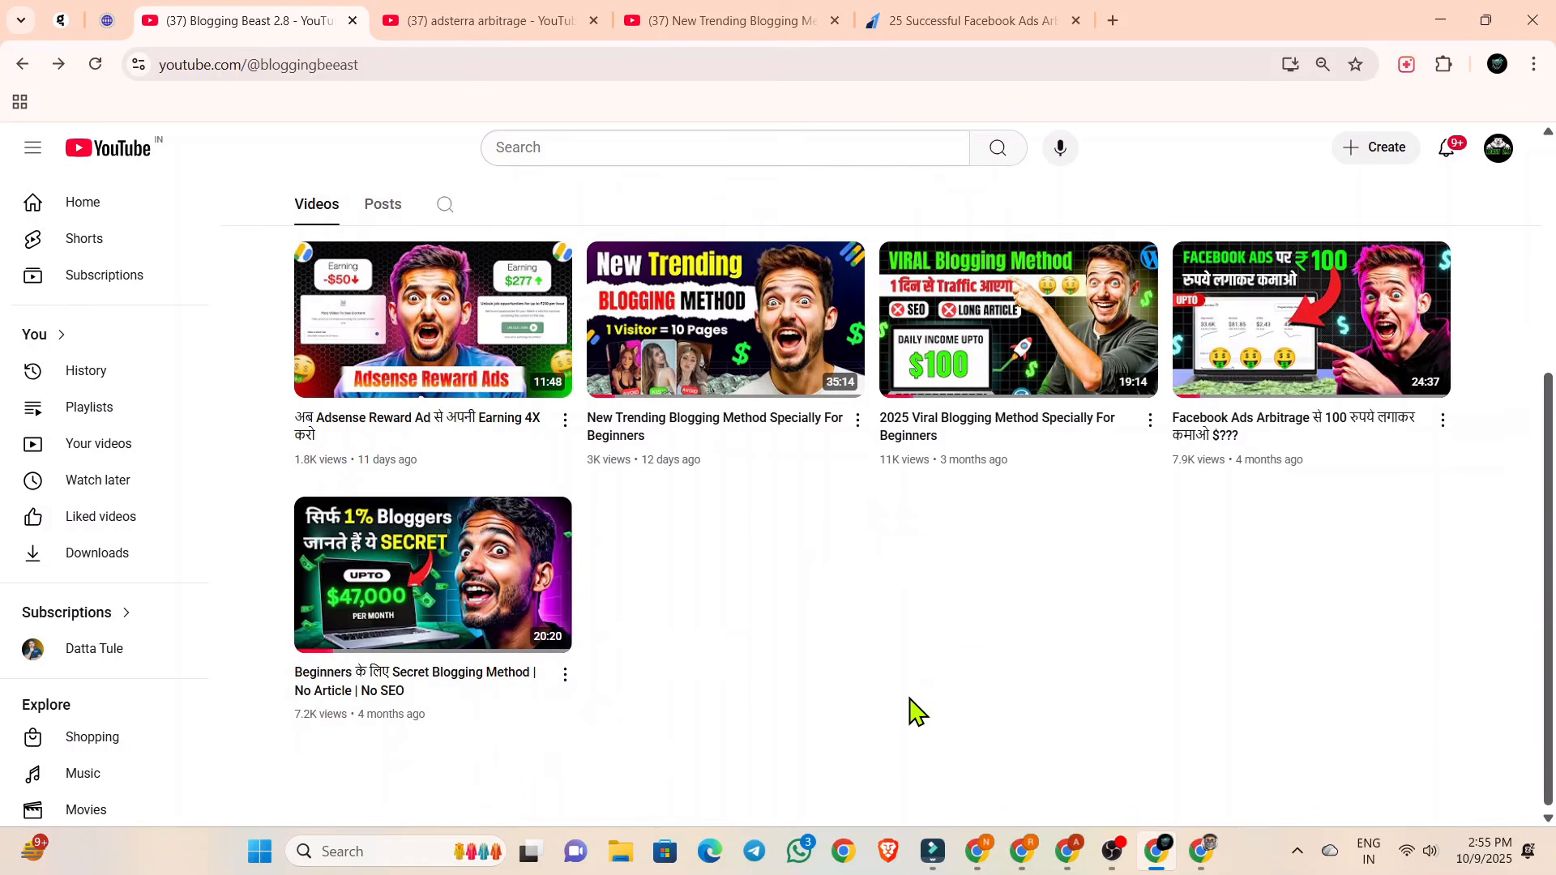
pyautogui.scroll(1, 973, 640)
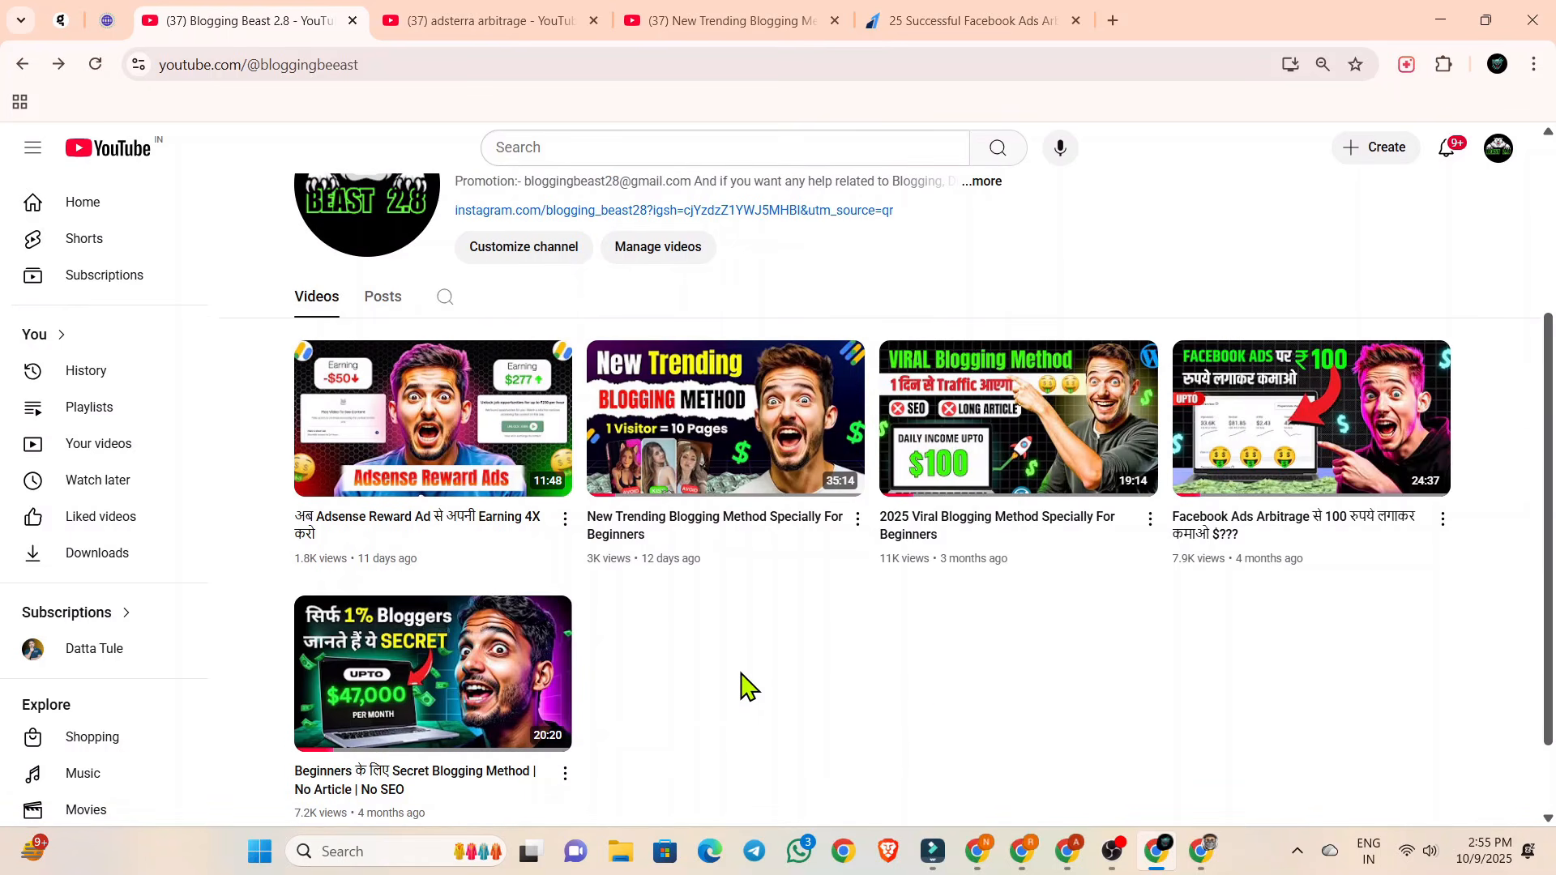
pyautogui.scroll(1, 746, 686)
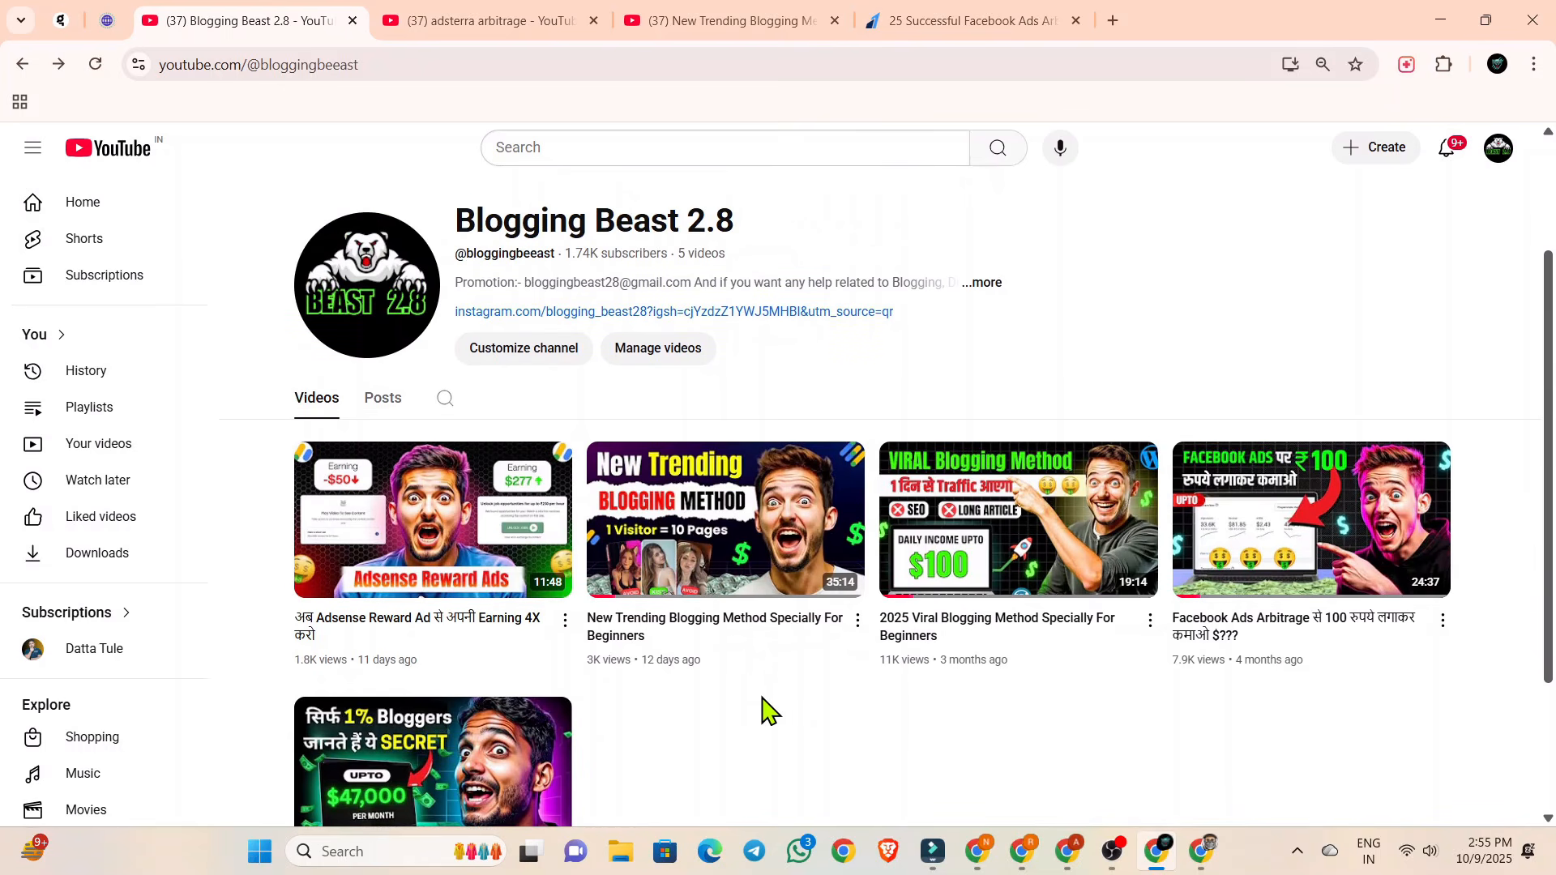